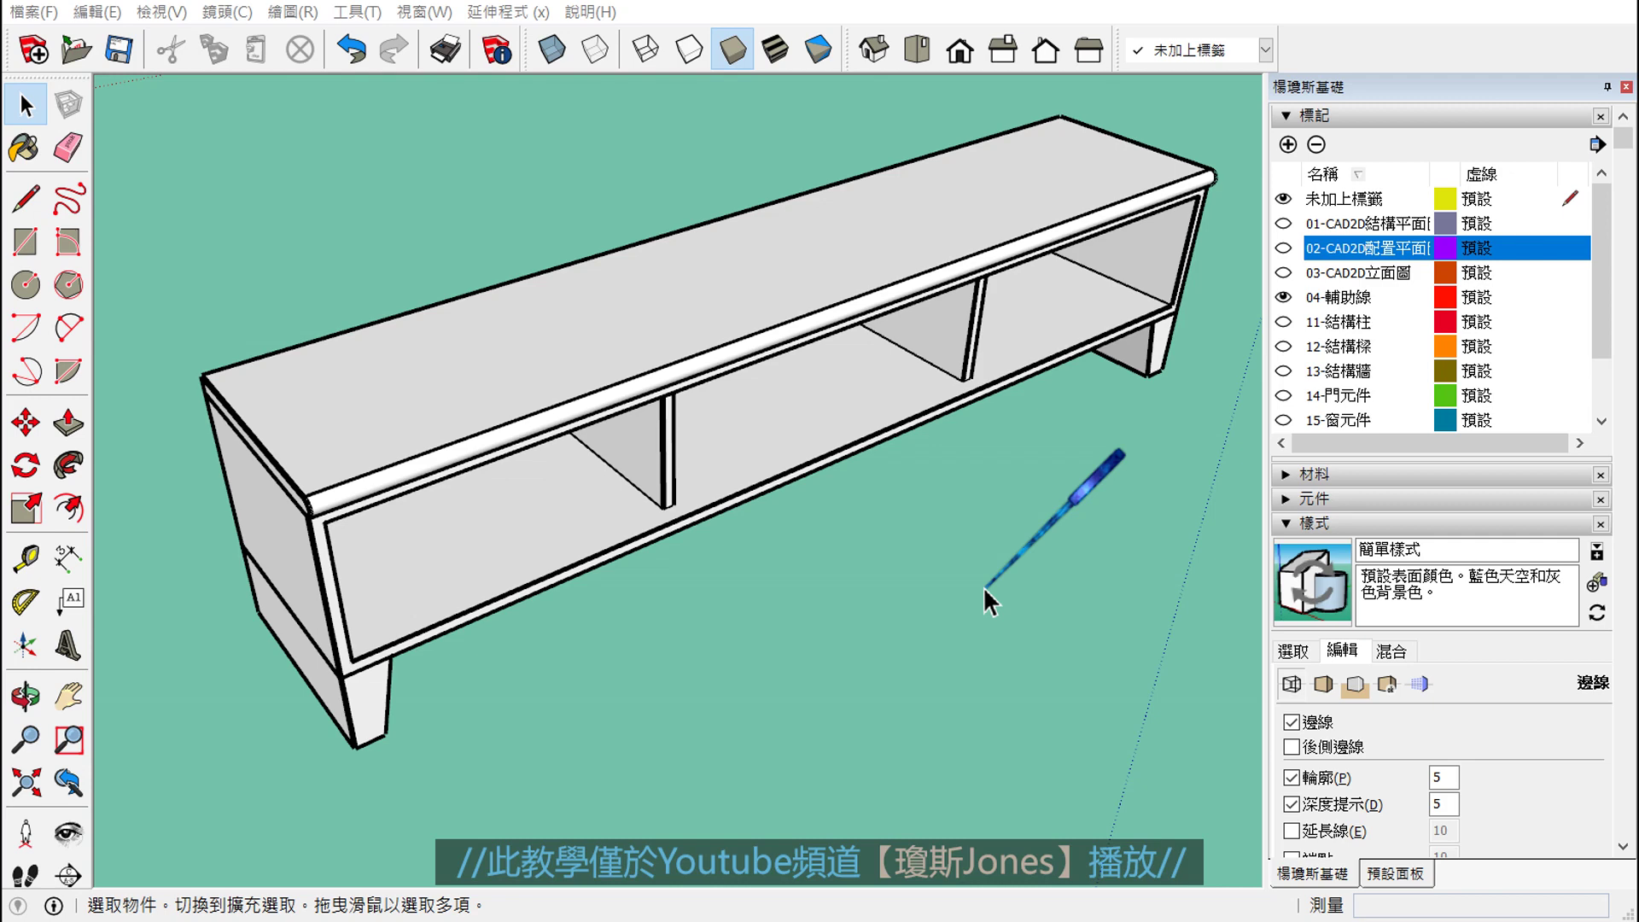
- Widen the Default Tray leftward until the three CAD2D tag names read in full
{"action": "scroll", "coordinate": [854, 495], "scroll_direction": "up", "scroll_amount": 2}
{"action": "scroll", "coordinate": [832, 564], "scroll_direction": "down", "scroll_amount": 3}
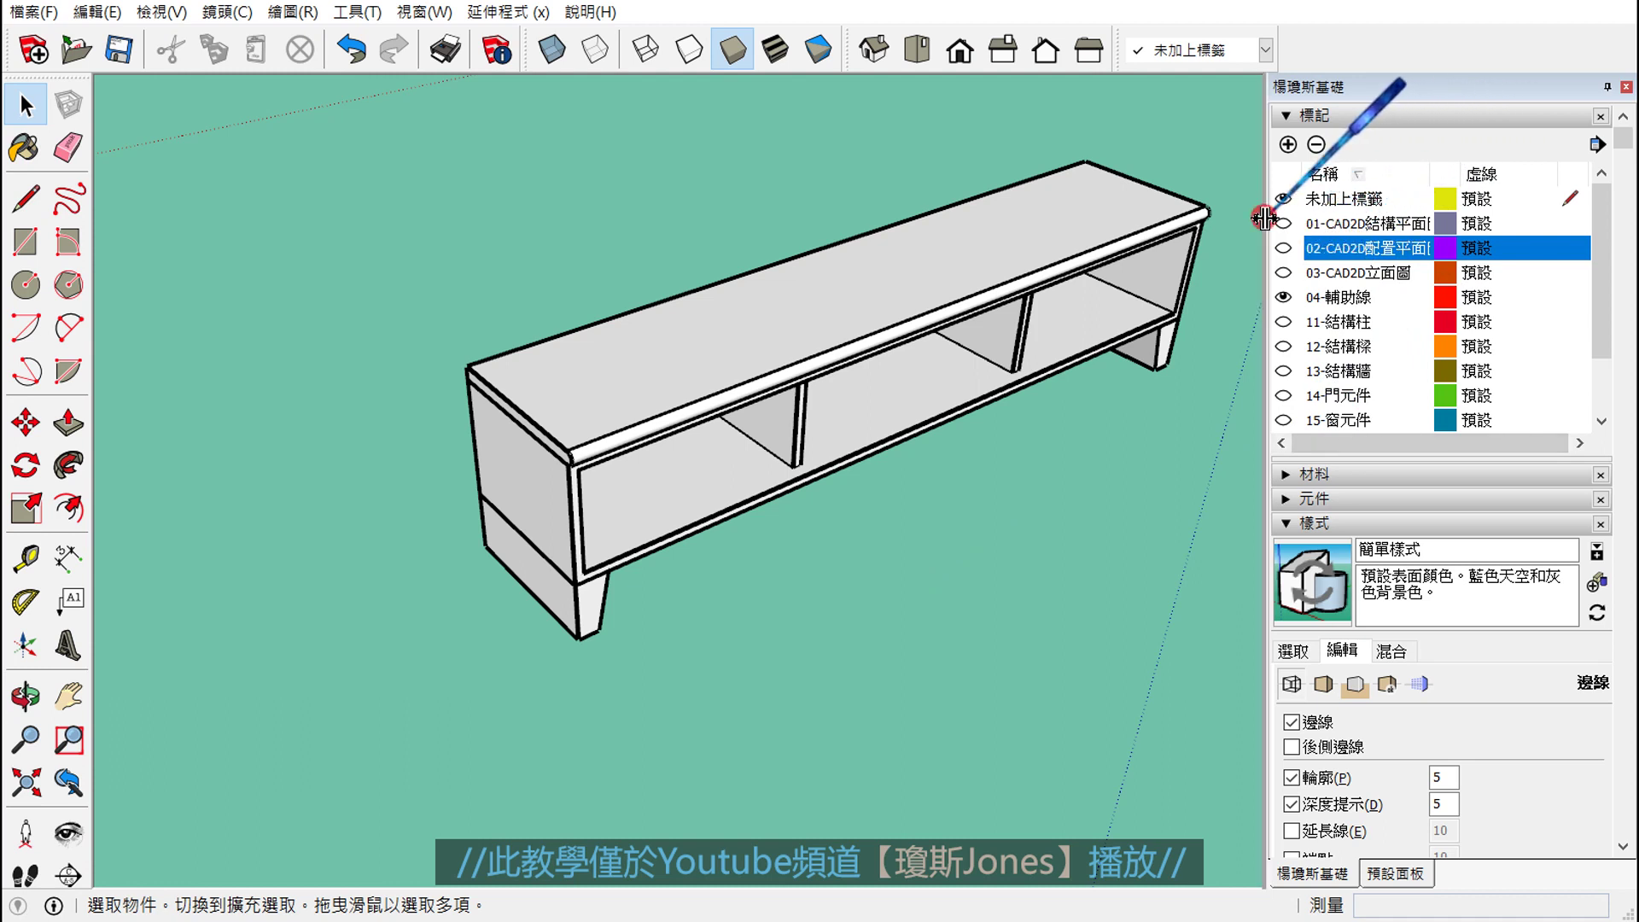
{"action": "left_click_drag", "start_coordinate": [1268, 226], "coordinate": [1219, 248]}
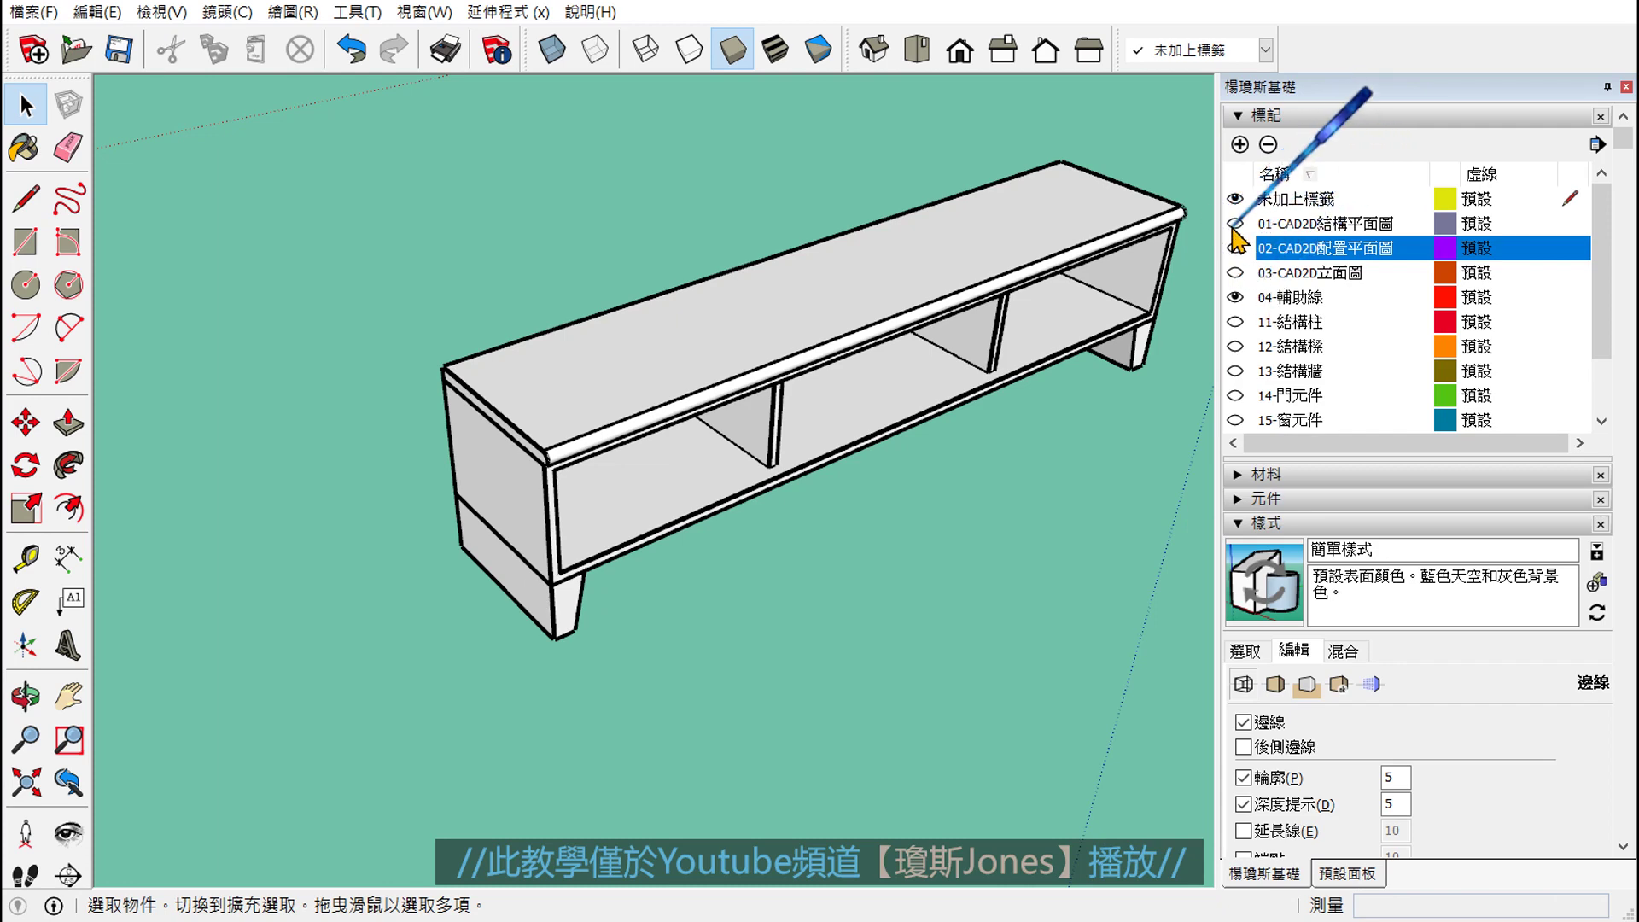
- Show the 01-CAD2D結構平面圖 structural plan tag and view the cabinet sitting on it
{"action": "left_click", "coordinate": [1235, 224]}
{"action": "scroll", "coordinate": [969, 456], "scroll_direction": "down", "scroll_amount": 1}
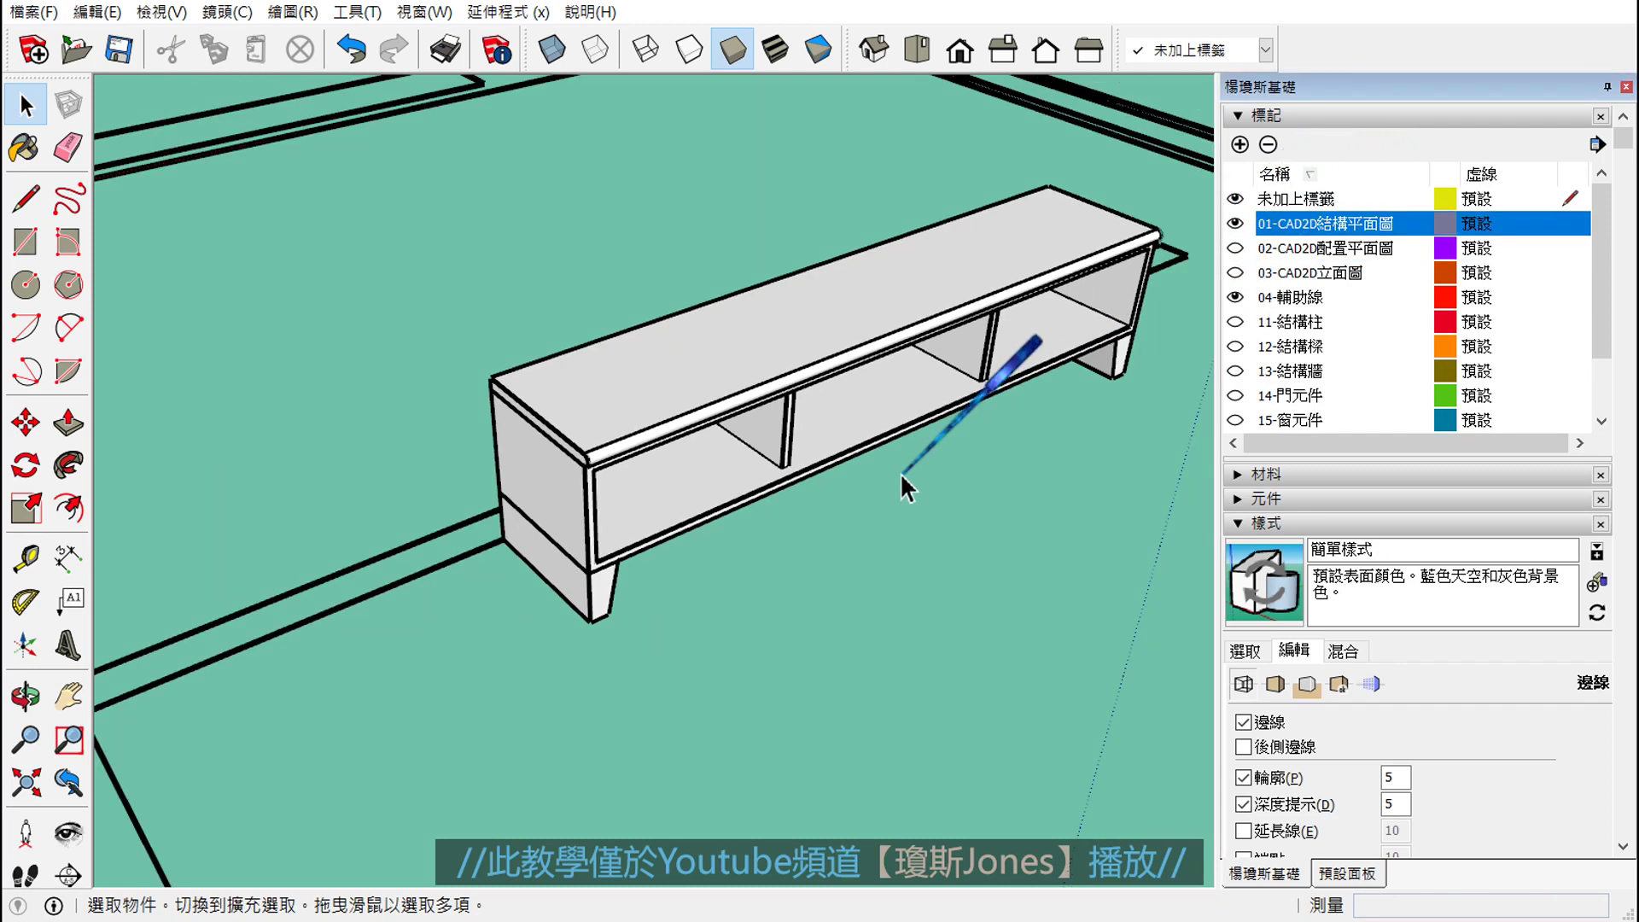
{"action": "scroll", "coordinate": [907, 482], "scroll_direction": "down", "scroll_amount": 2}
{"action": "scroll", "coordinate": [853, 512], "scroll_direction": "down", "scroll_amount": 2}
{"action": "scroll", "coordinate": [768, 580], "scroll_direction": "down", "scroll_amount": 1}
{"action": "middle_click_drag", "start_coordinate": [750, 586], "coordinate": [943, 523]}
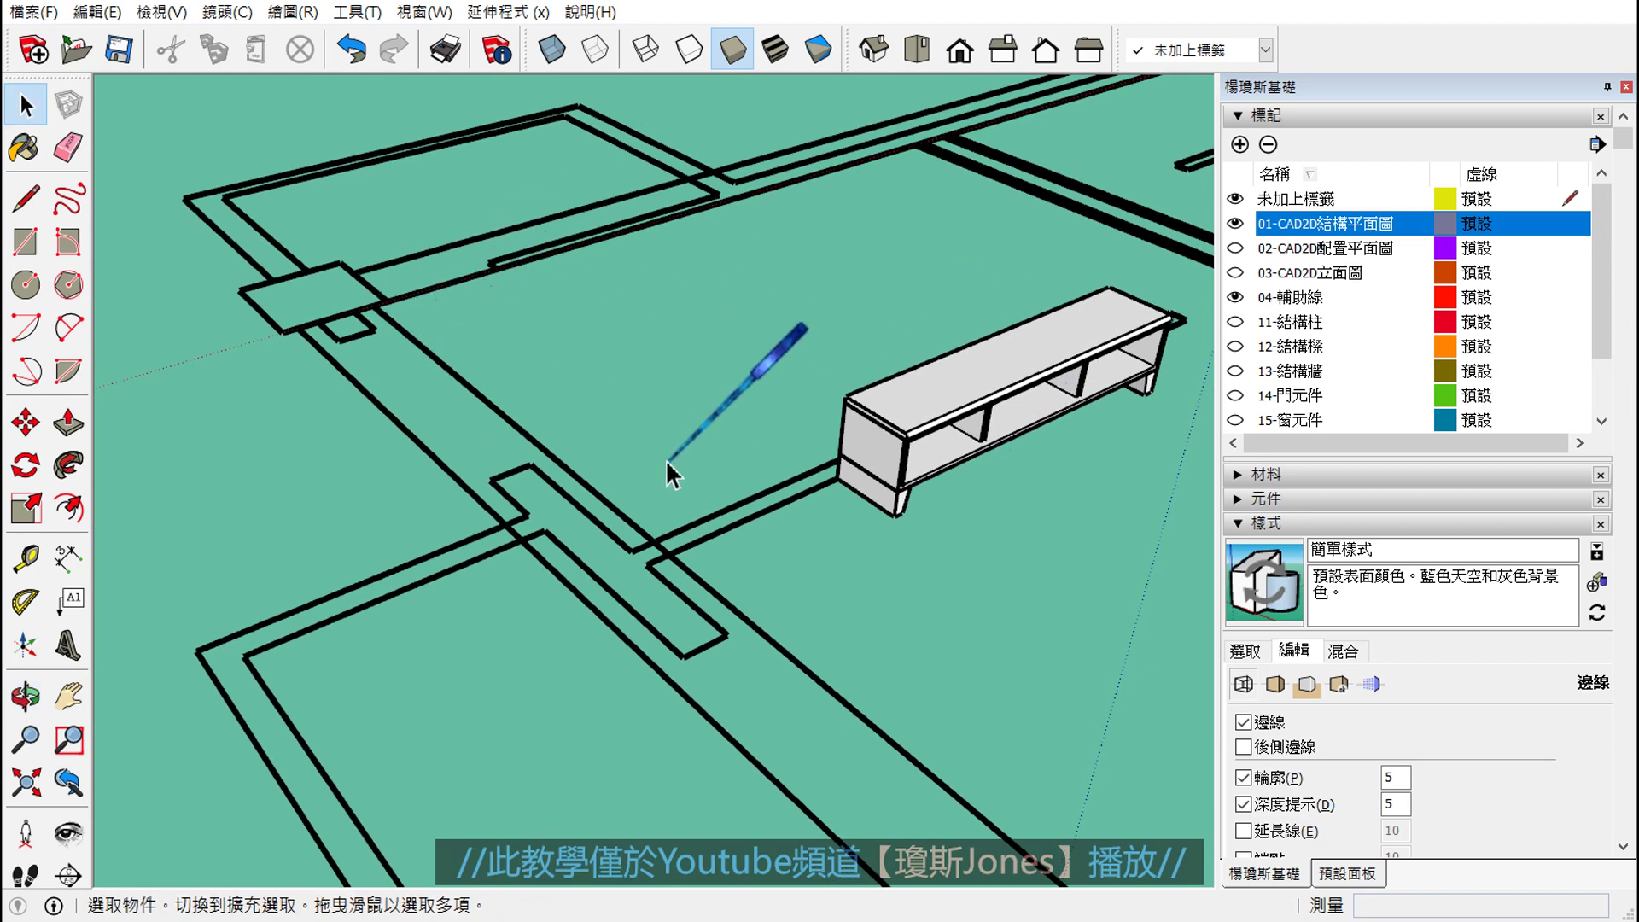
{"action": "scroll", "coordinate": [854, 546], "scroll_direction": "up", "scroll_amount": 2}
{"action": "scroll", "coordinate": [811, 521], "scroll_direction": "up", "scroll_amount": 2}
{"action": "scroll", "coordinate": [768, 512], "scroll_direction": "up", "scroll_amount": 2}
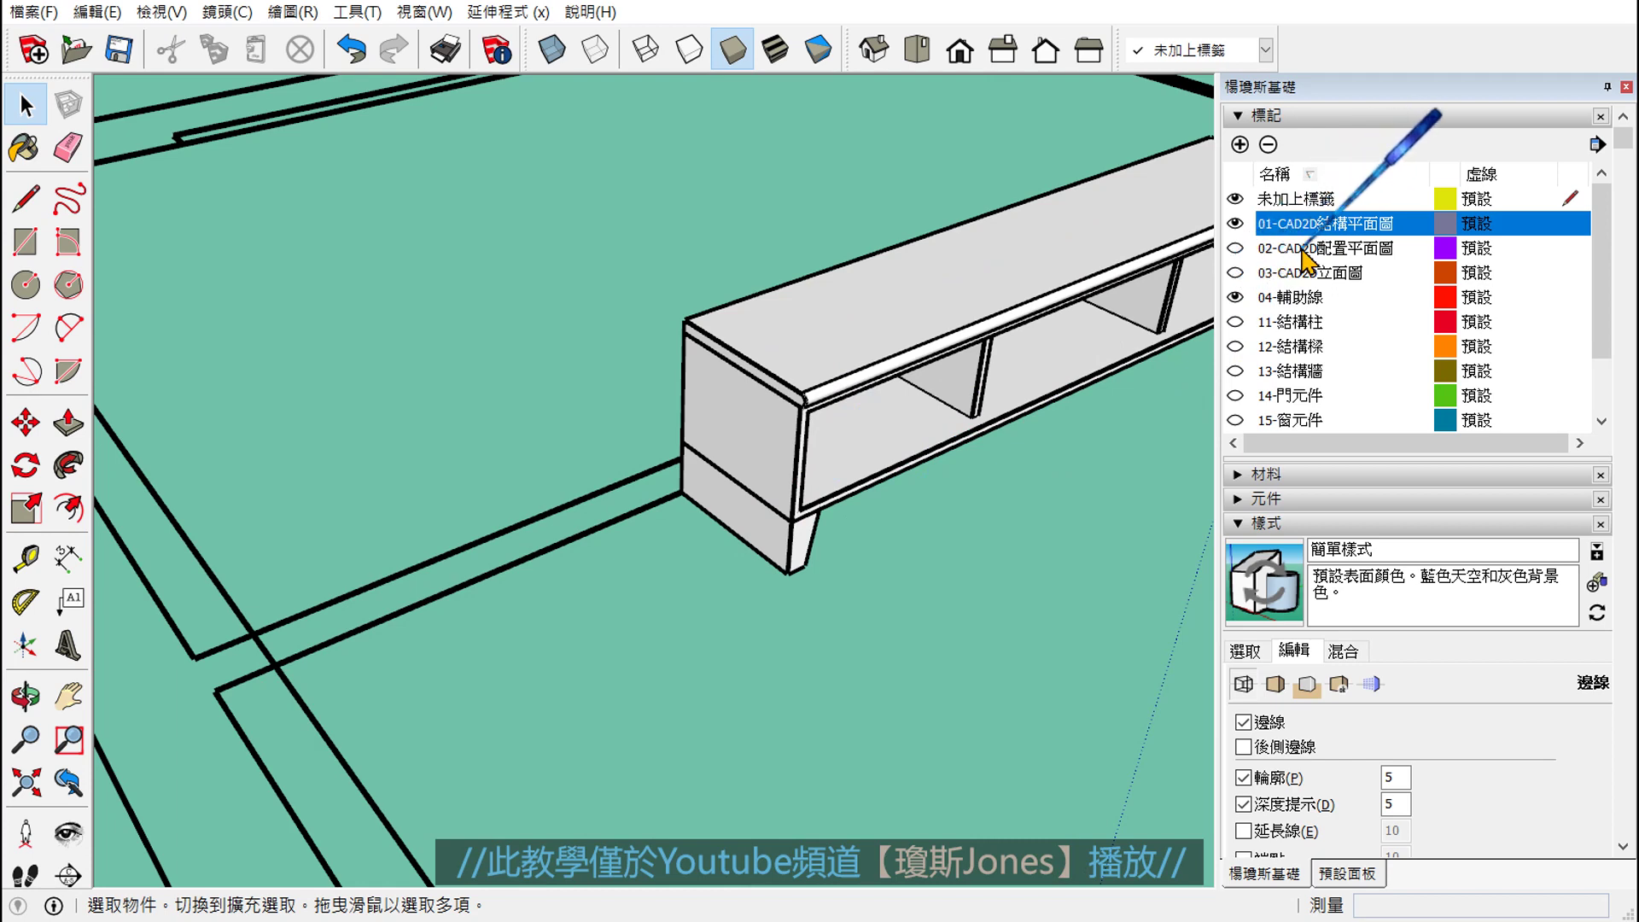
- Turn on the 02-CAD2D配置平面圖 layout plan tag beneath the cabinet
{"action": "left_click", "coordinate": [1236, 247]}
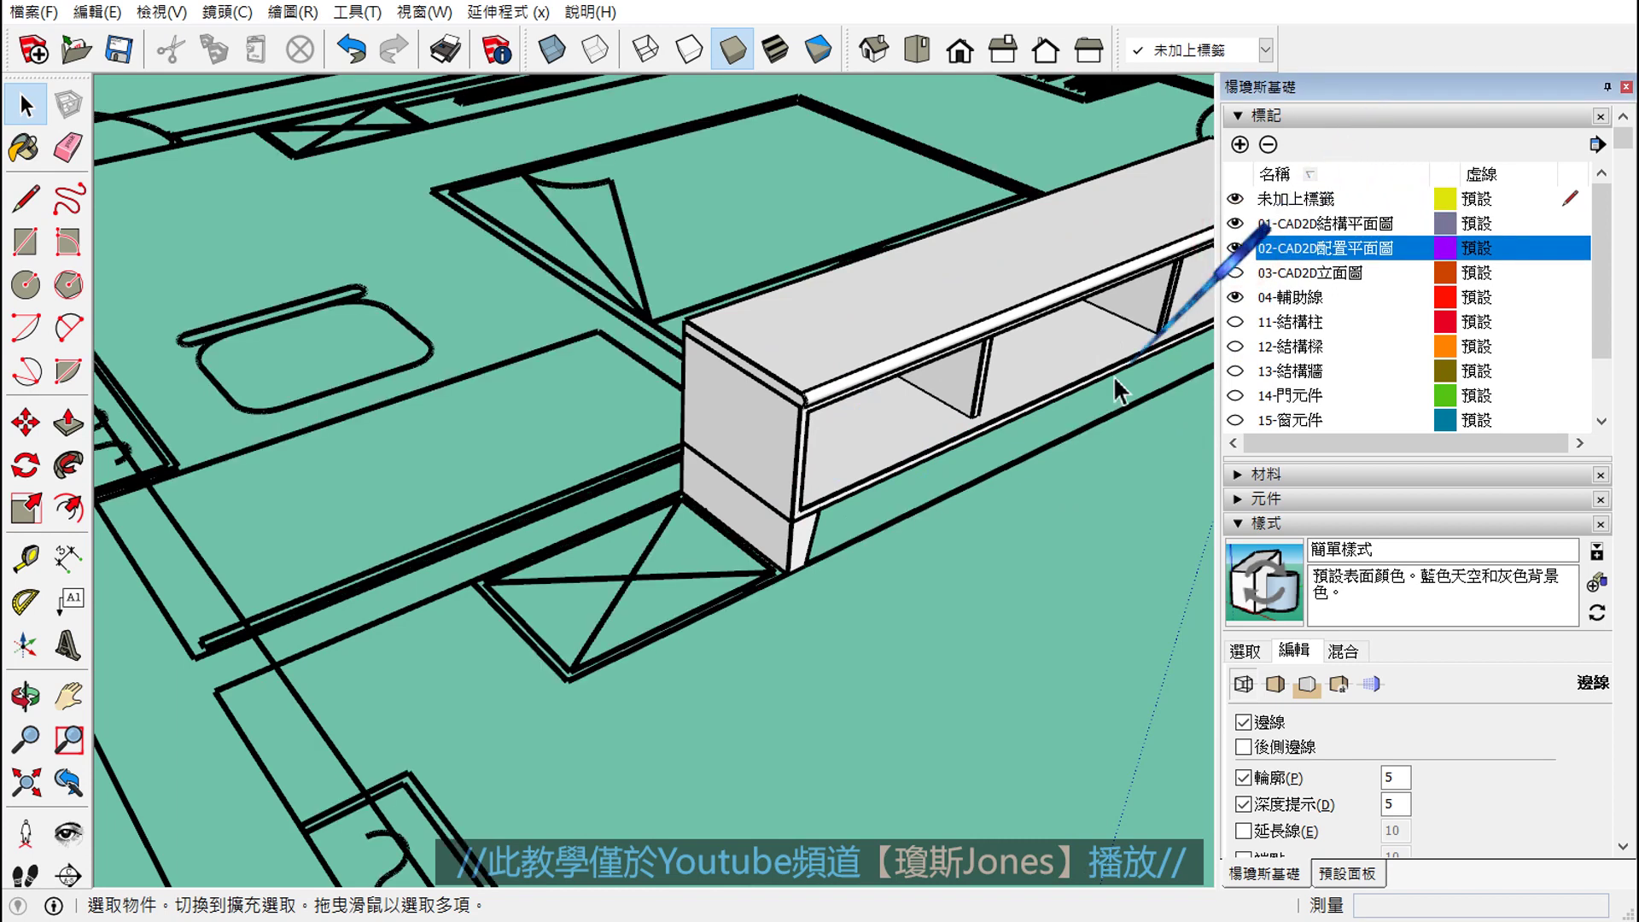
{"action": "scroll", "coordinate": [732, 675], "scroll_direction": "up", "scroll_amount": 1}
{"action": "left_click_drag", "start_coordinate": [714, 675], "coordinate": [717, 390]}
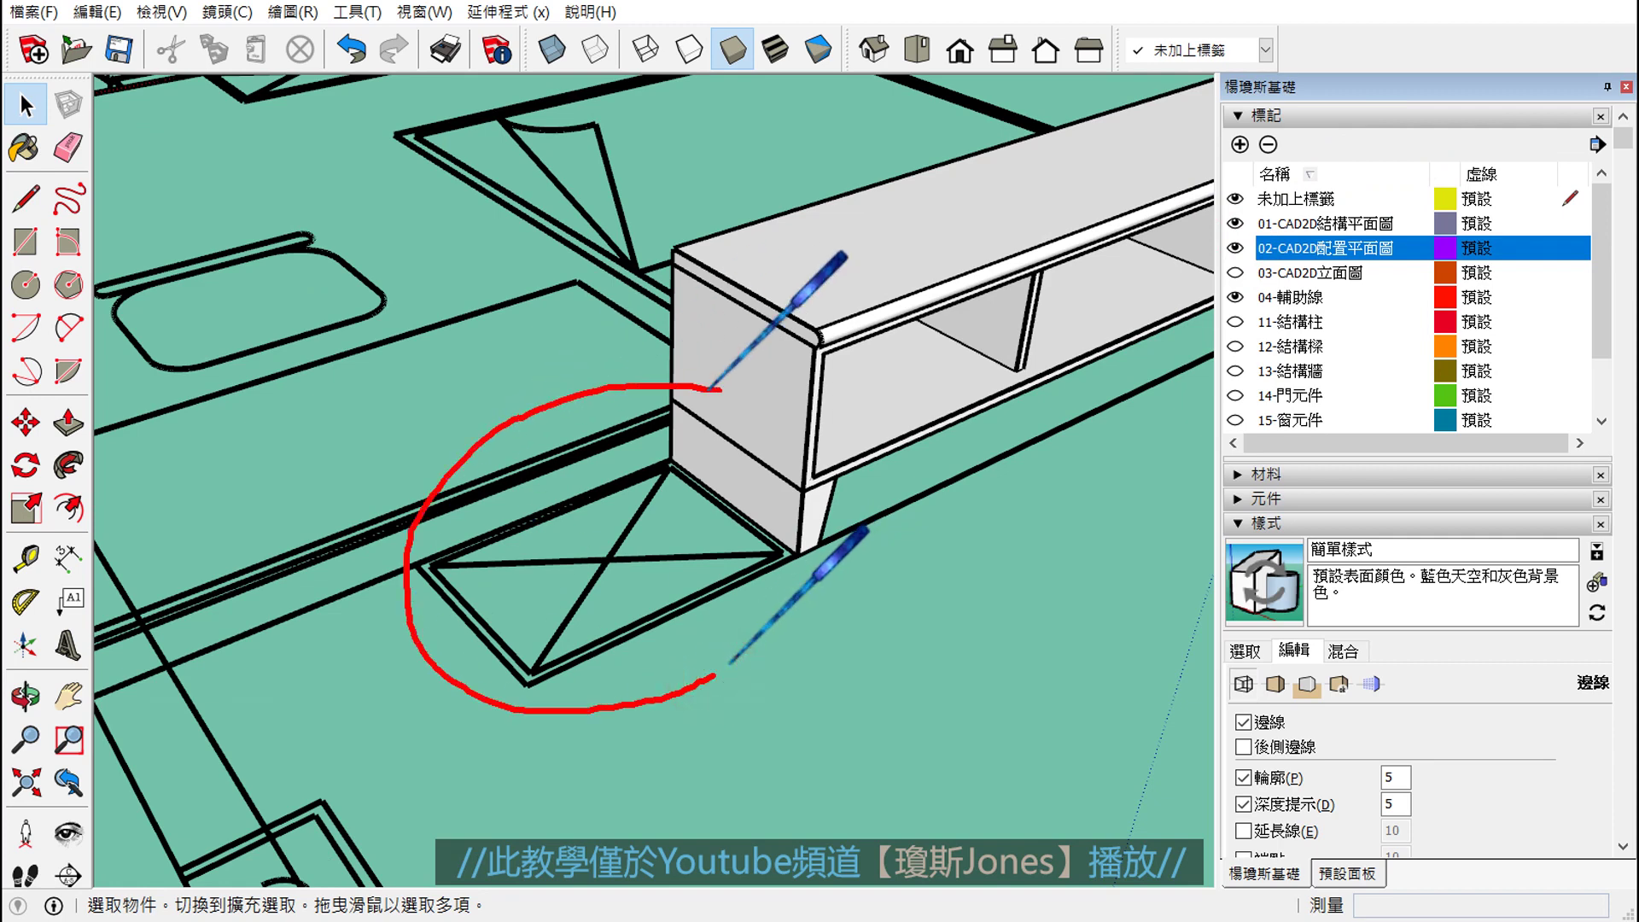
{"action": "scroll", "coordinate": [844, 622], "scroll_direction": "down", "scroll_amount": 2}
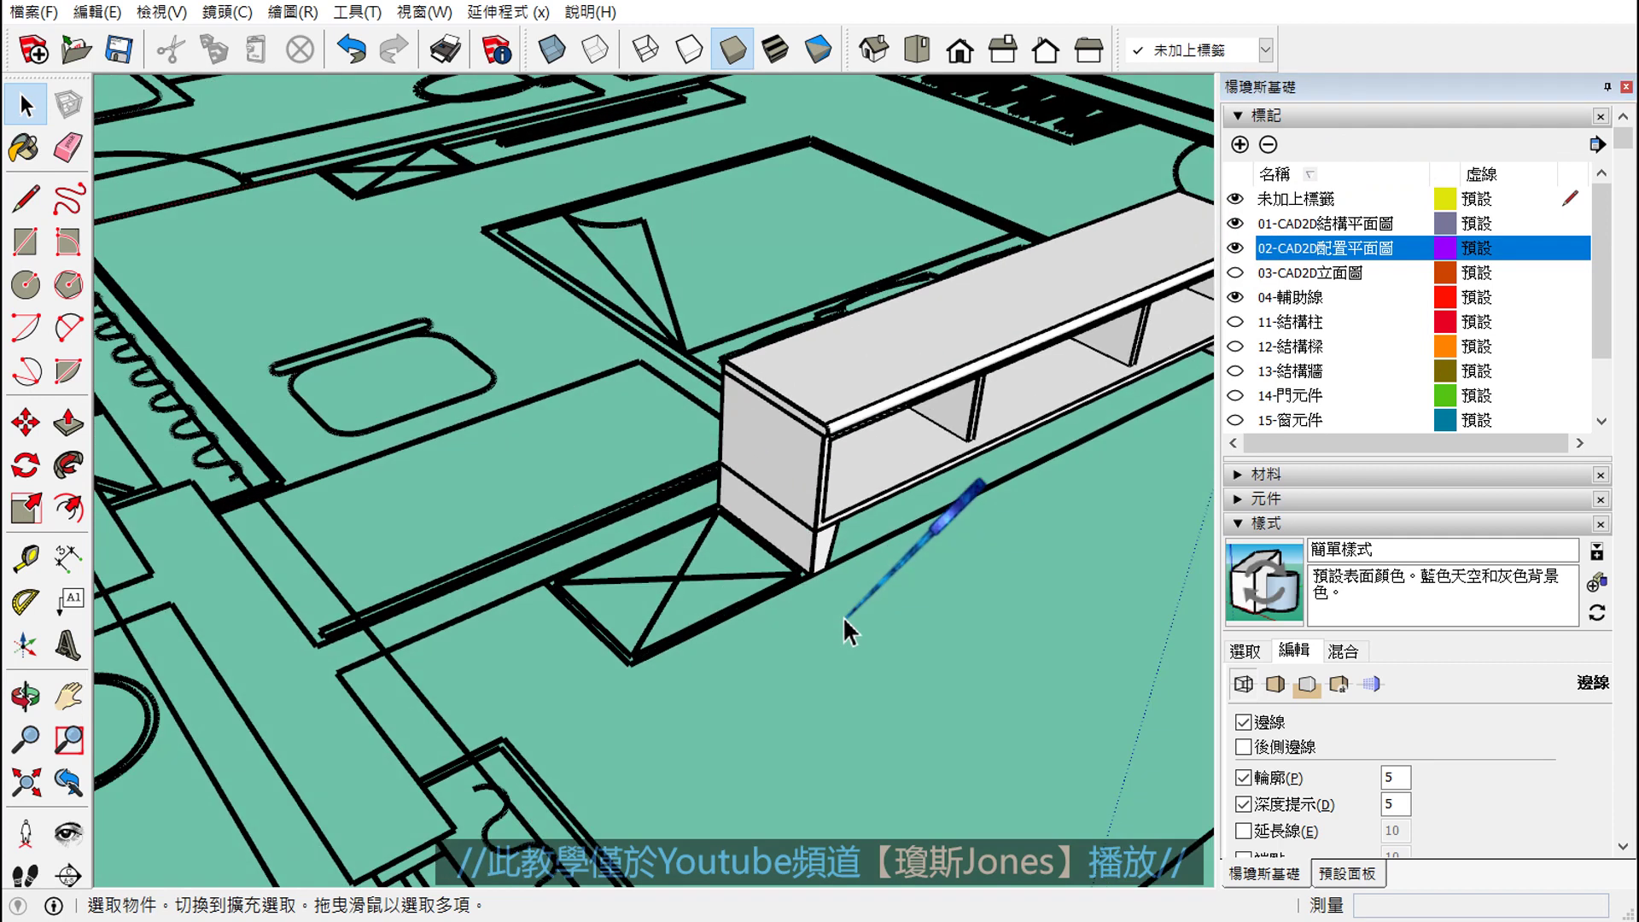
{"action": "scroll", "coordinate": [843, 617], "scroll_direction": "up", "scroll_amount": 1}
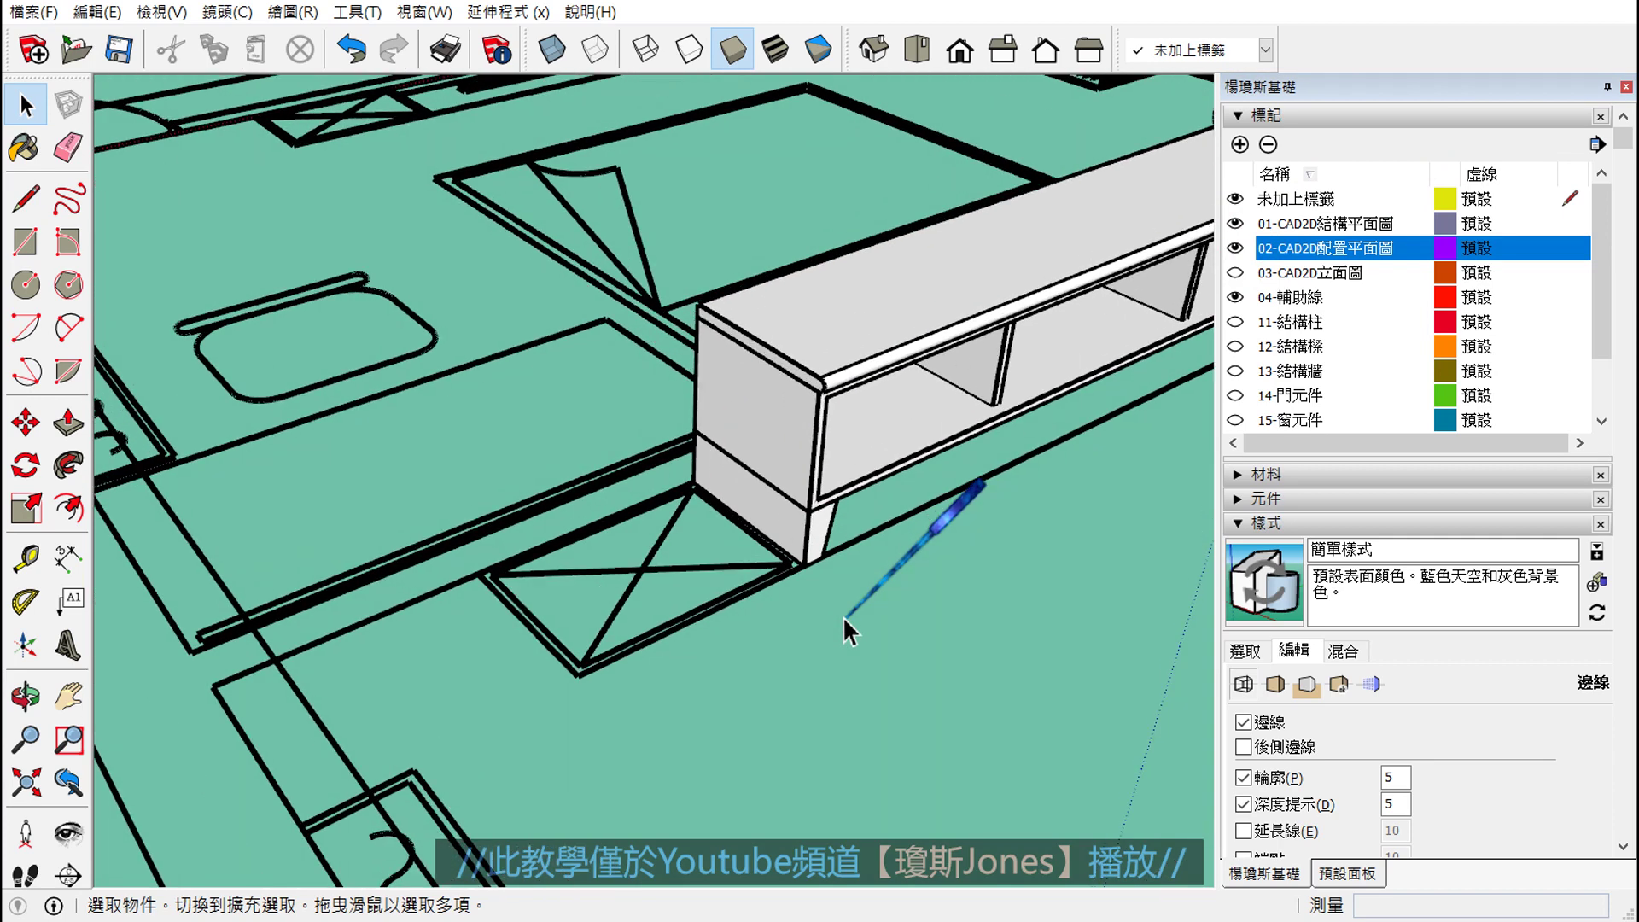
- Hide the 01-CAD2D結構平面圖 tag again and collapse the Styles section
{"action": "left_click", "coordinate": [1235, 223]}
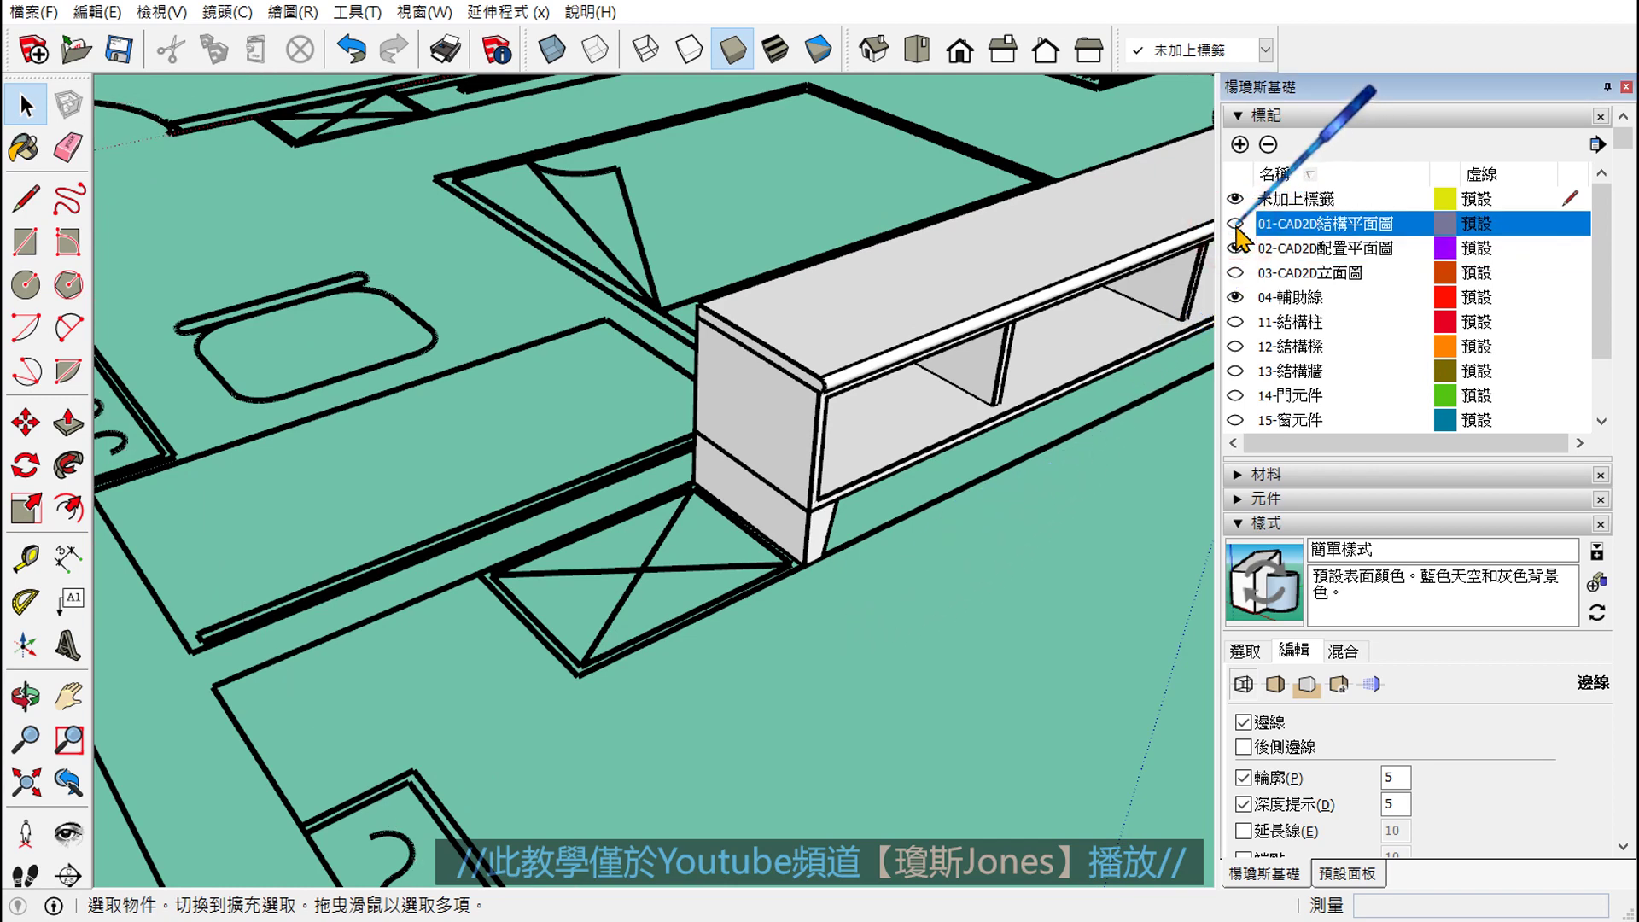
{"action": "scroll", "coordinate": [1035, 512], "scroll_direction": "up", "scroll_amount": 1}
{"action": "scroll", "coordinate": [1035, 512], "scroll_direction": "up", "scroll_amount": 1}
{"action": "scroll", "coordinate": [1016, 525], "scroll_direction": "up", "scroll_amount": 1}
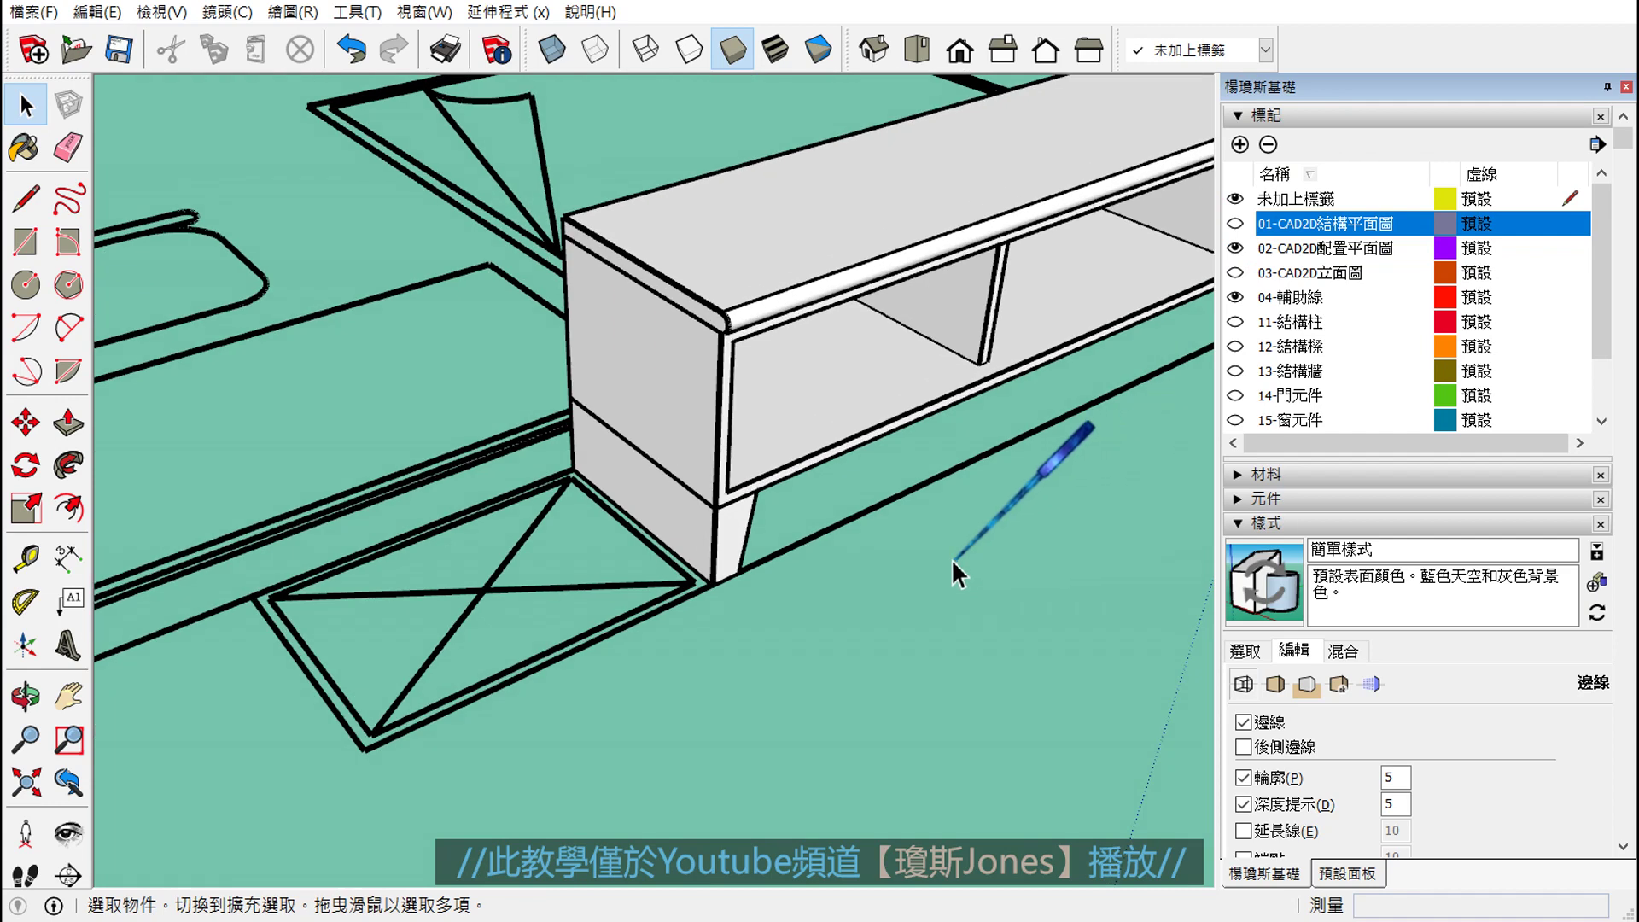
{"action": "scroll", "coordinate": [1024, 538], "scroll_direction": "down", "scroll_amount": 2}
{"action": "scroll", "coordinate": [988, 568], "scroll_direction": "down", "scroll_amount": 1}
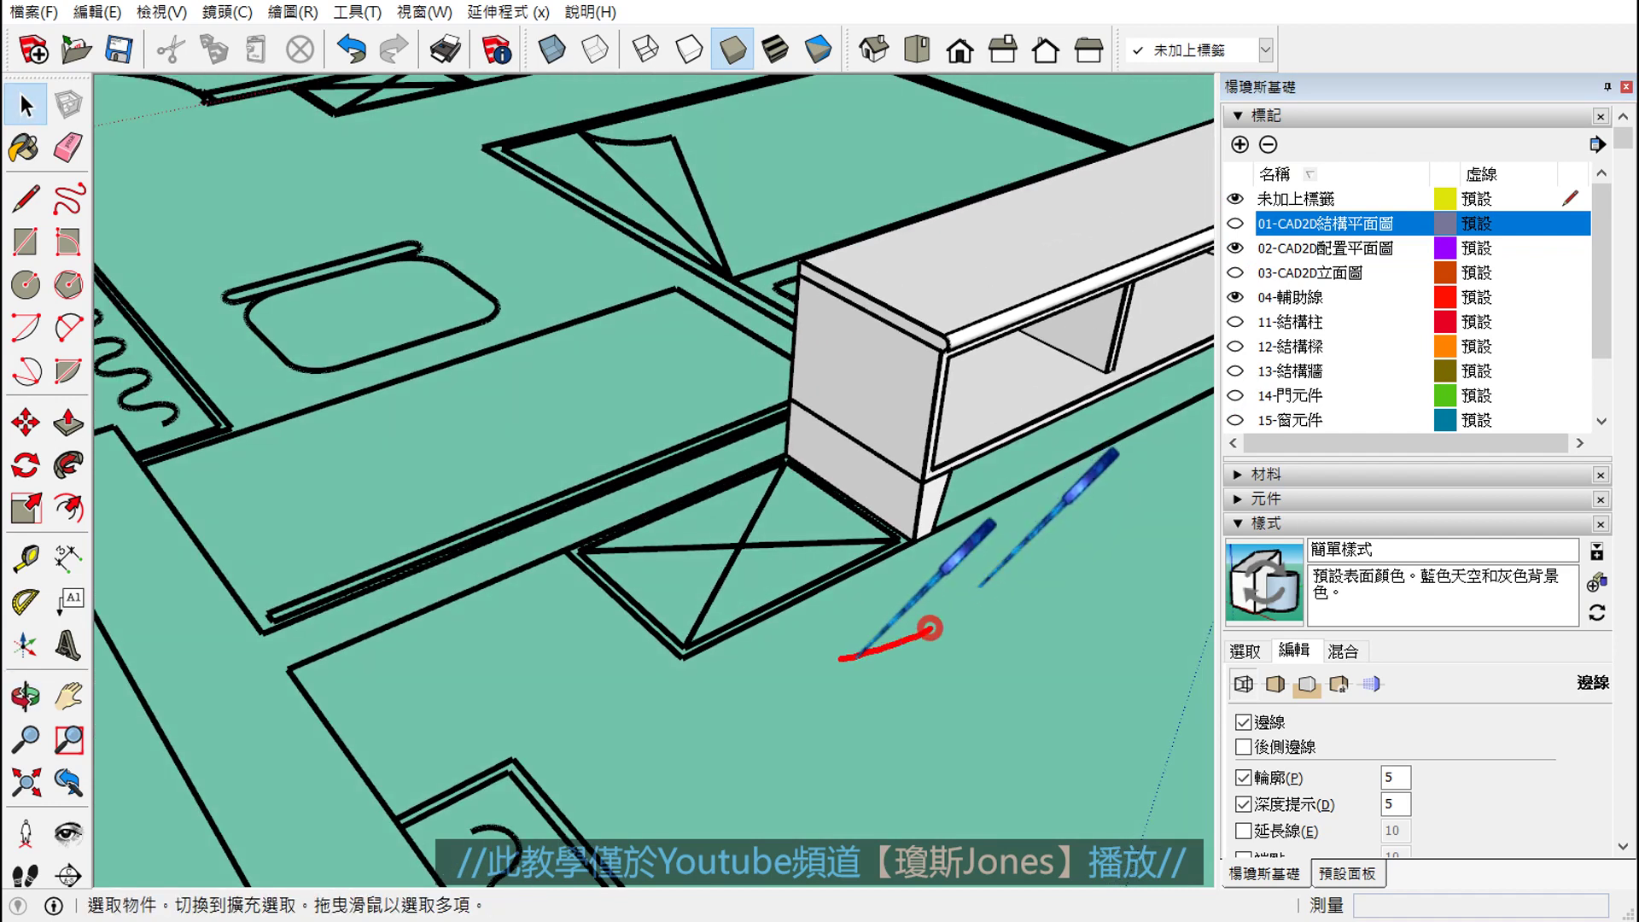
{"action": "left_click_drag", "start_coordinate": [930, 628], "coordinate": [896, 461]}
{"action": "scroll", "coordinate": [965, 534], "scroll_direction": "up", "scroll_amount": 1}
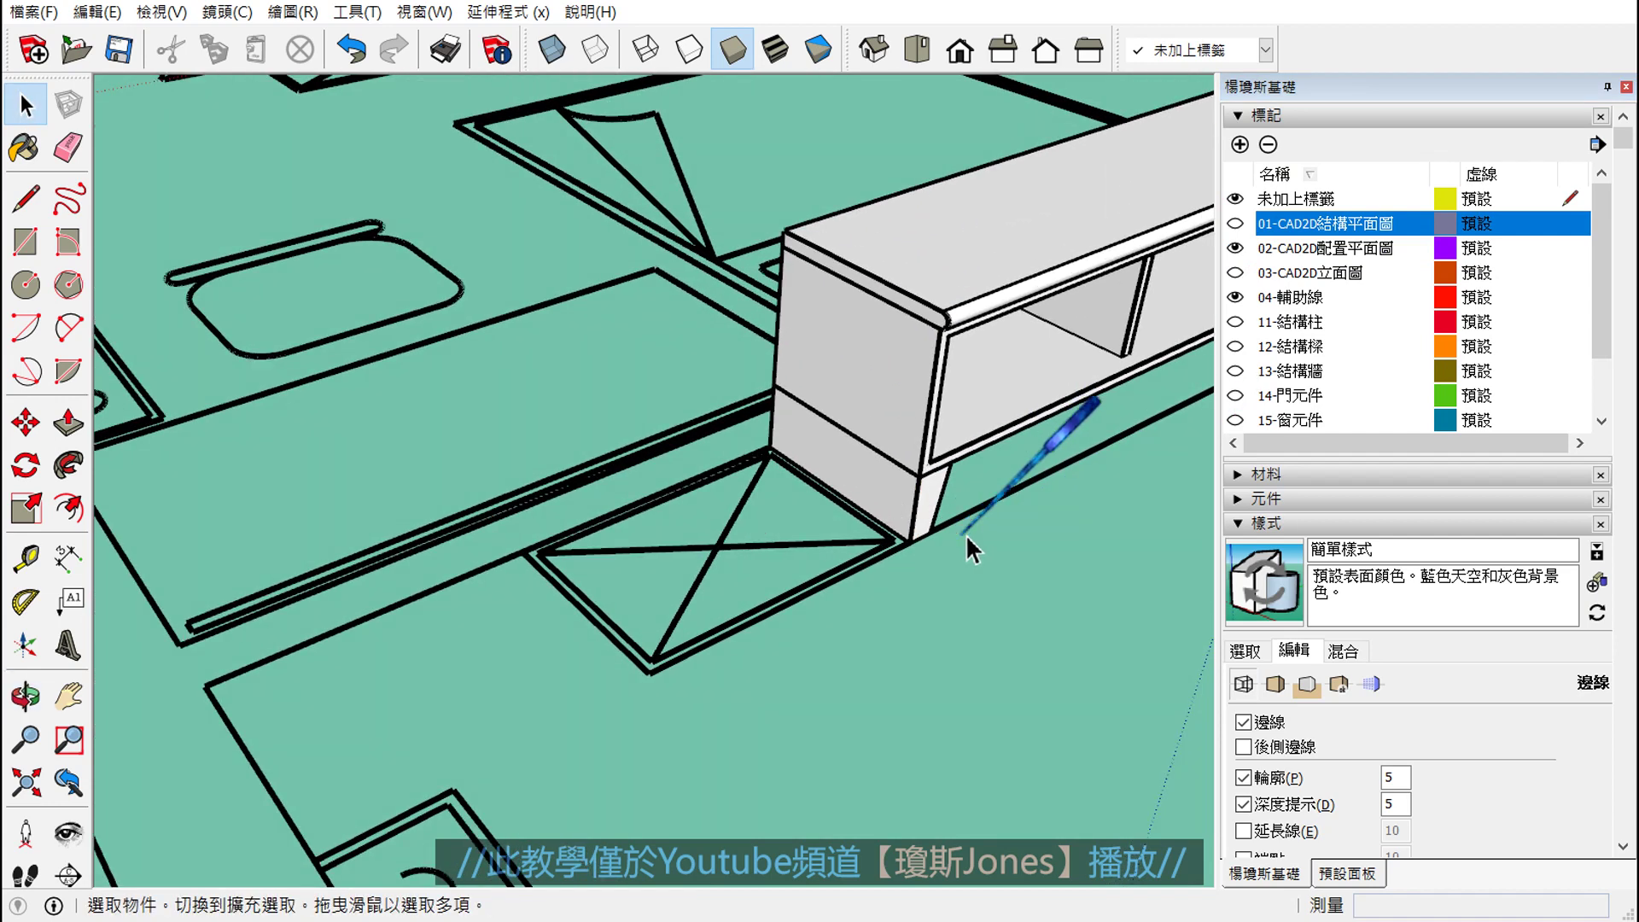
{"action": "left_click", "coordinate": [1238, 523]}
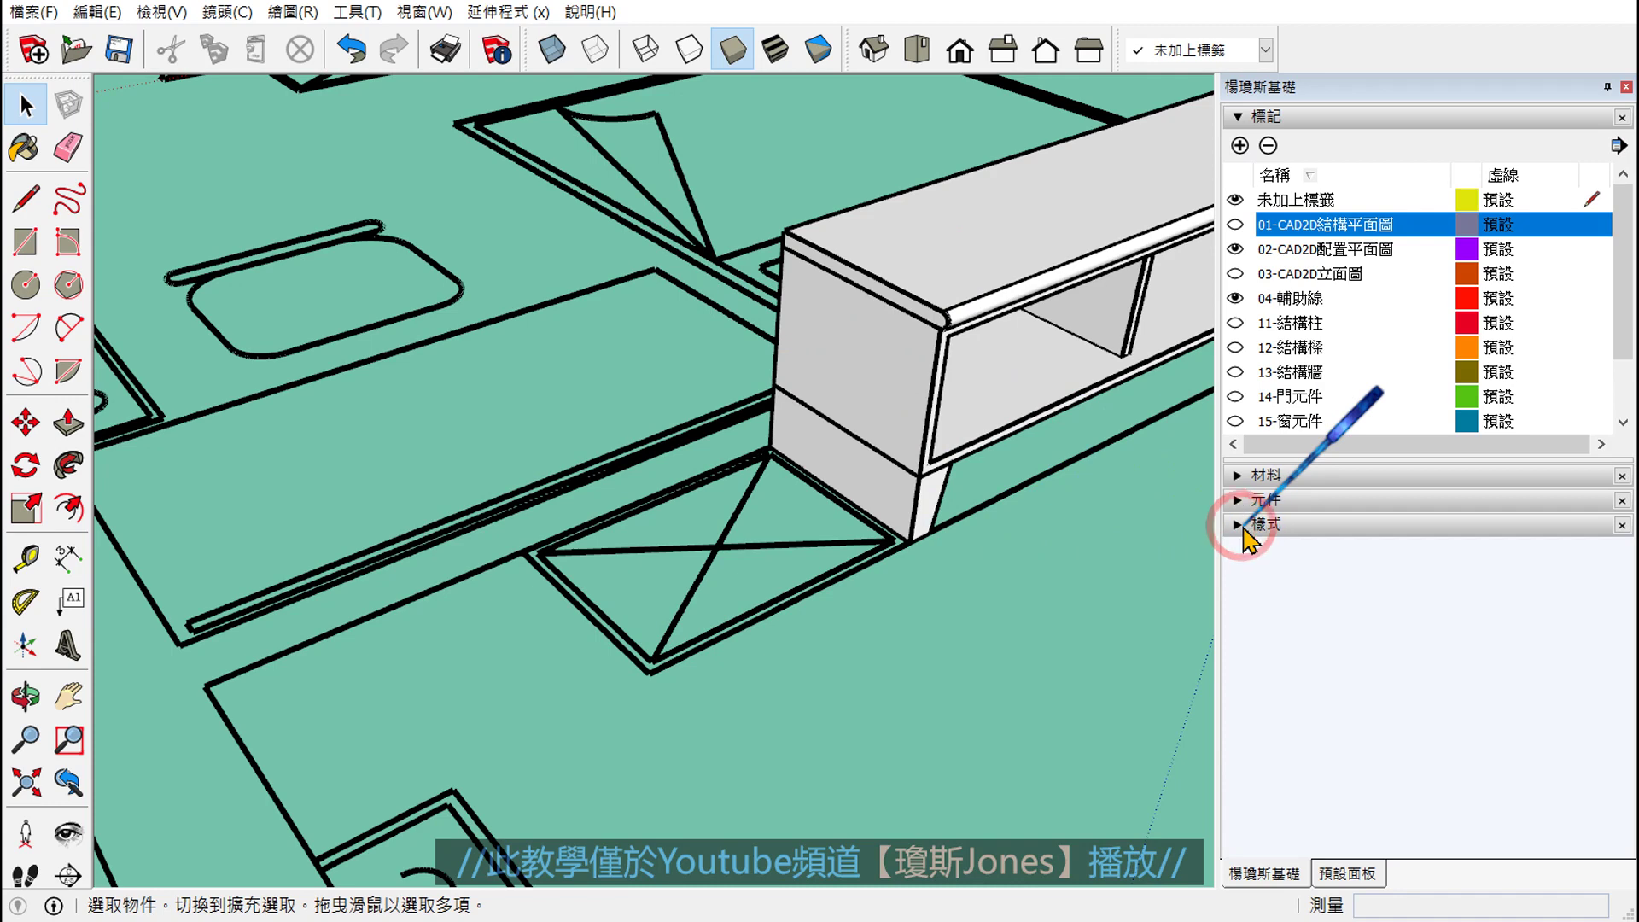
- Collapse Tags and expand Styles, checking its Select and Mix tabs before returning to Edit
{"action": "left_click", "coordinate": [1300, 115]}
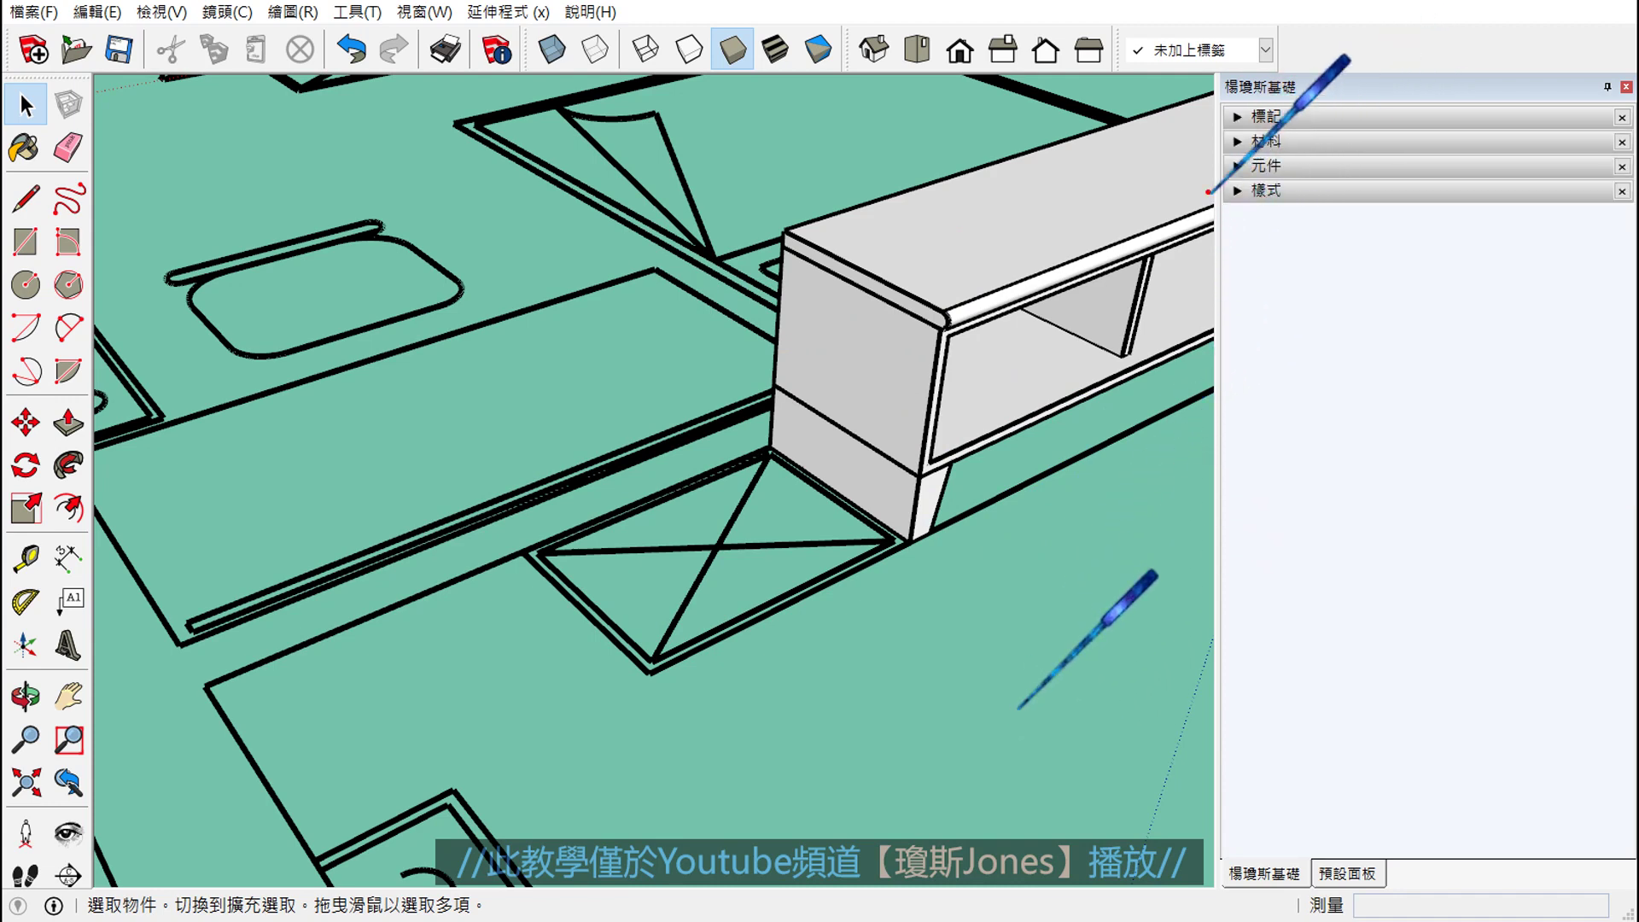
{"action": "left_click_drag", "start_coordinate": [1204, 176], "coordinate": [1330, 218]}
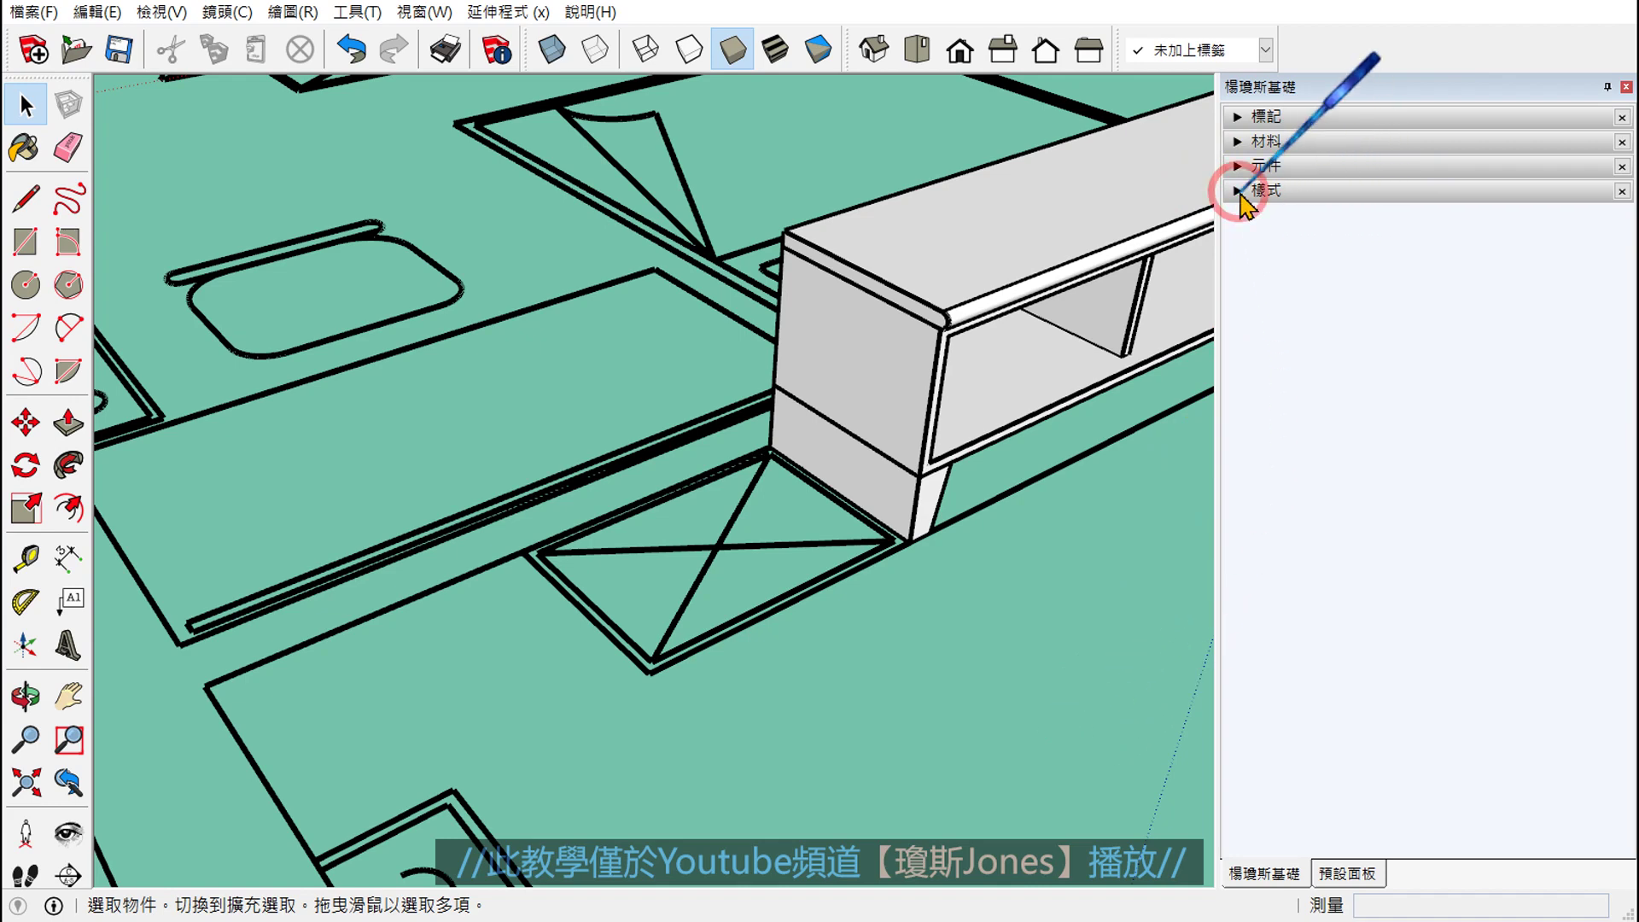
{"action": "left_click", "coordinate": [1242, 191]}
{"action": "left_click", "coordinate": [1243, 318]}
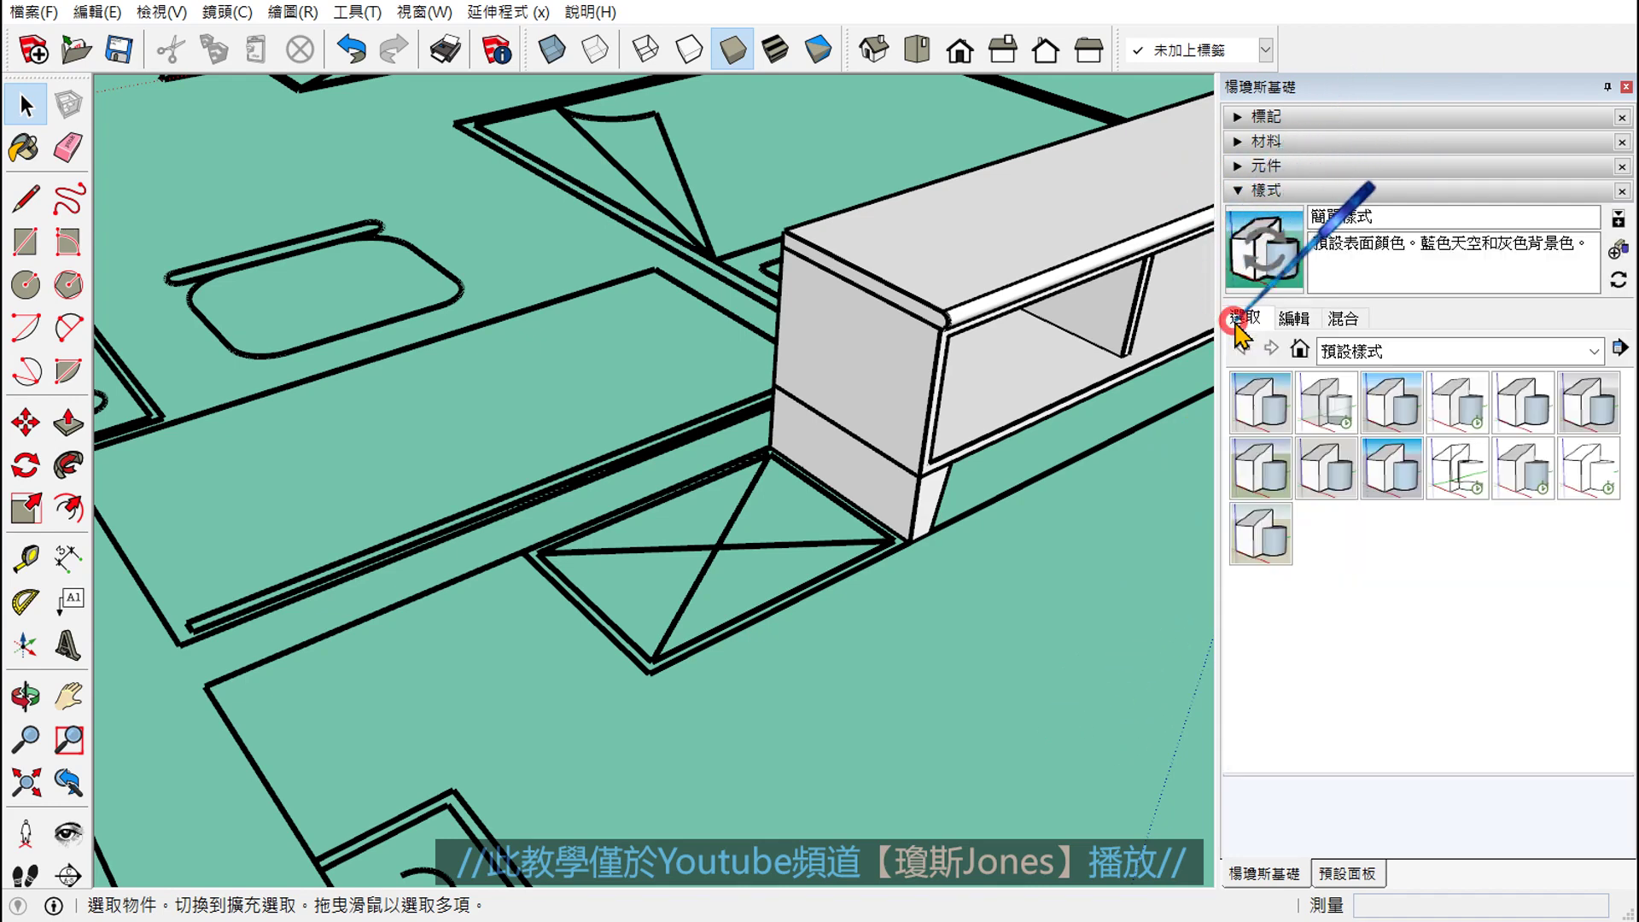
{"action": "left_click", "coordinate": [1292, 317]}
{"action": "left_click", "coordinate": [1355, 319]}
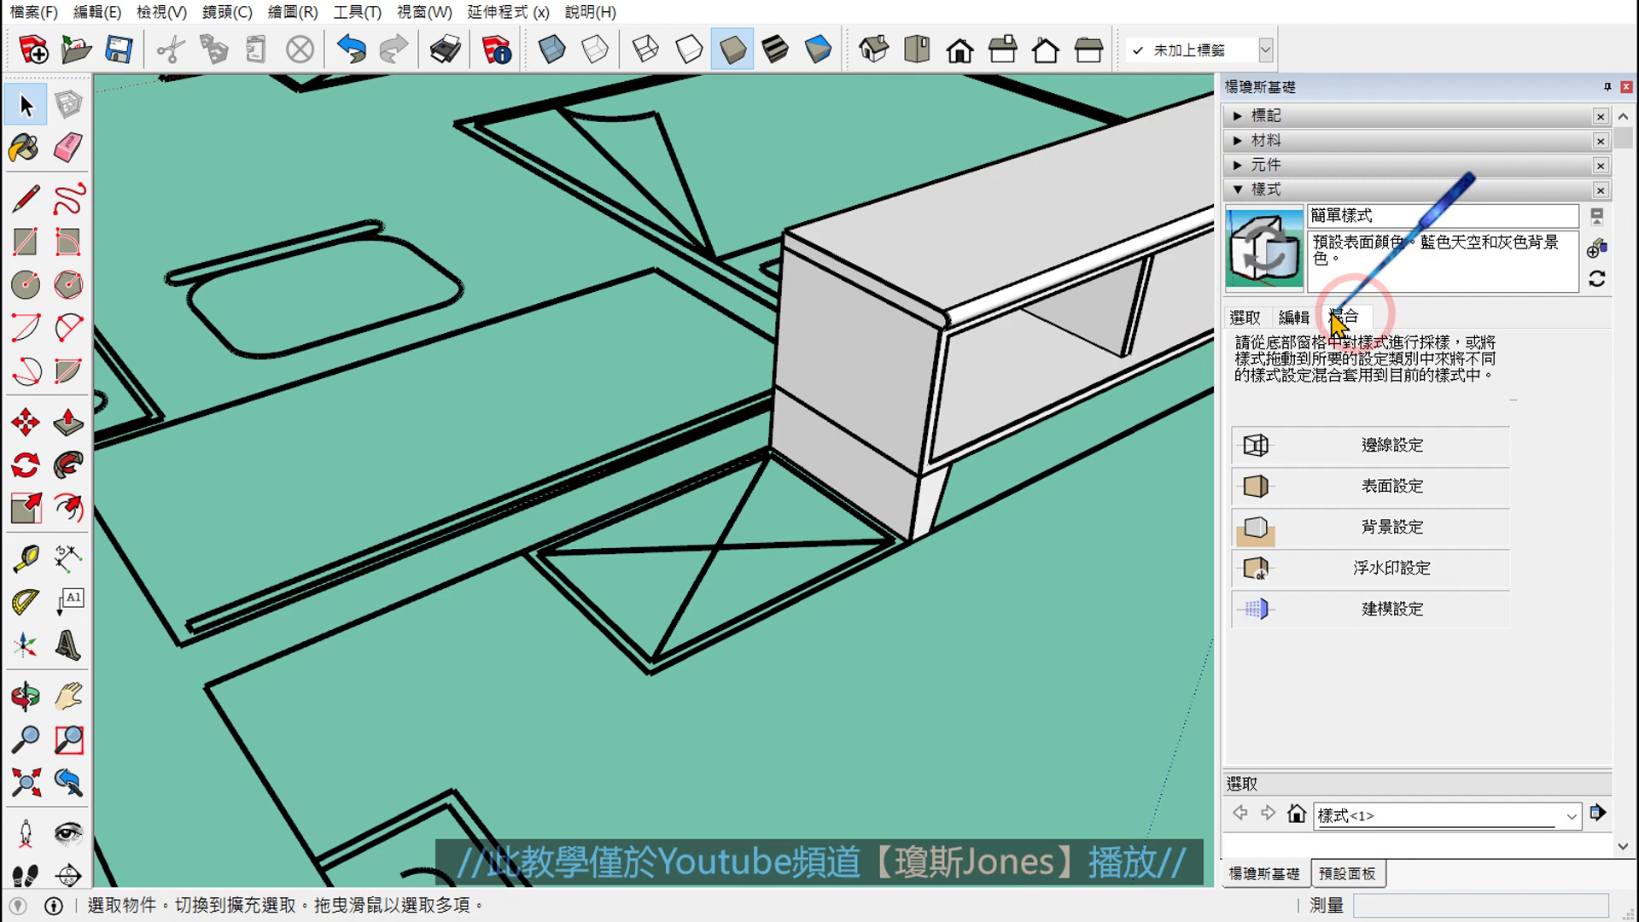
{"action": "left_click", "coordinate": [1293, 317]}
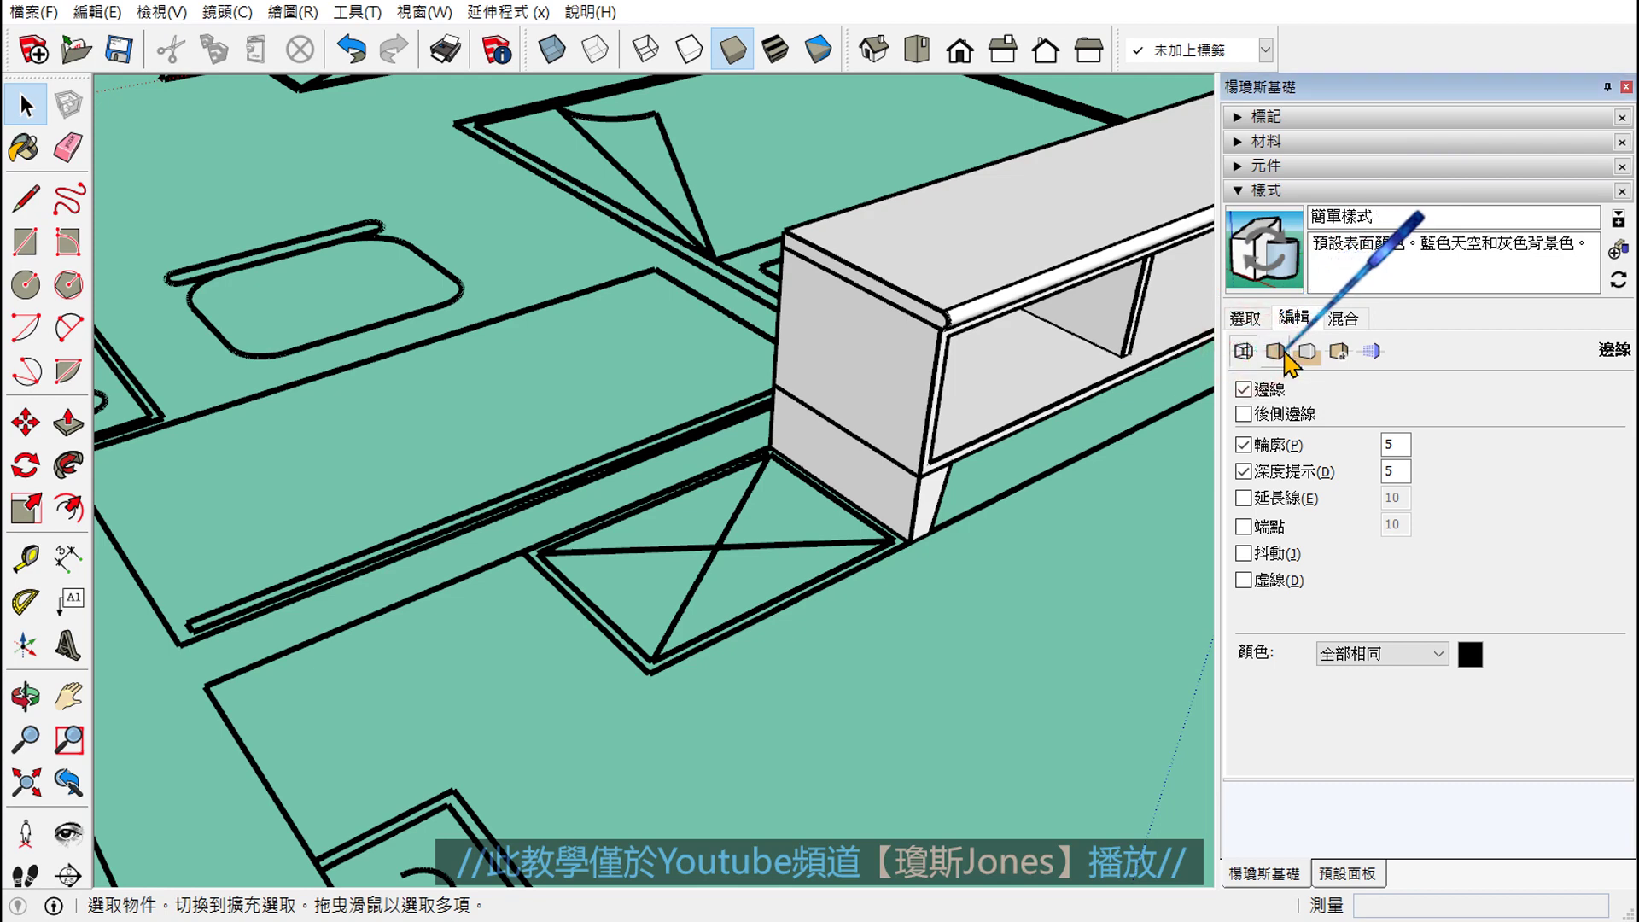
- Check the face and background settings, then show edge settings with Profiles and Depth Cue at 5
{"action": "left_click", "coordinate": [1307, 351]}
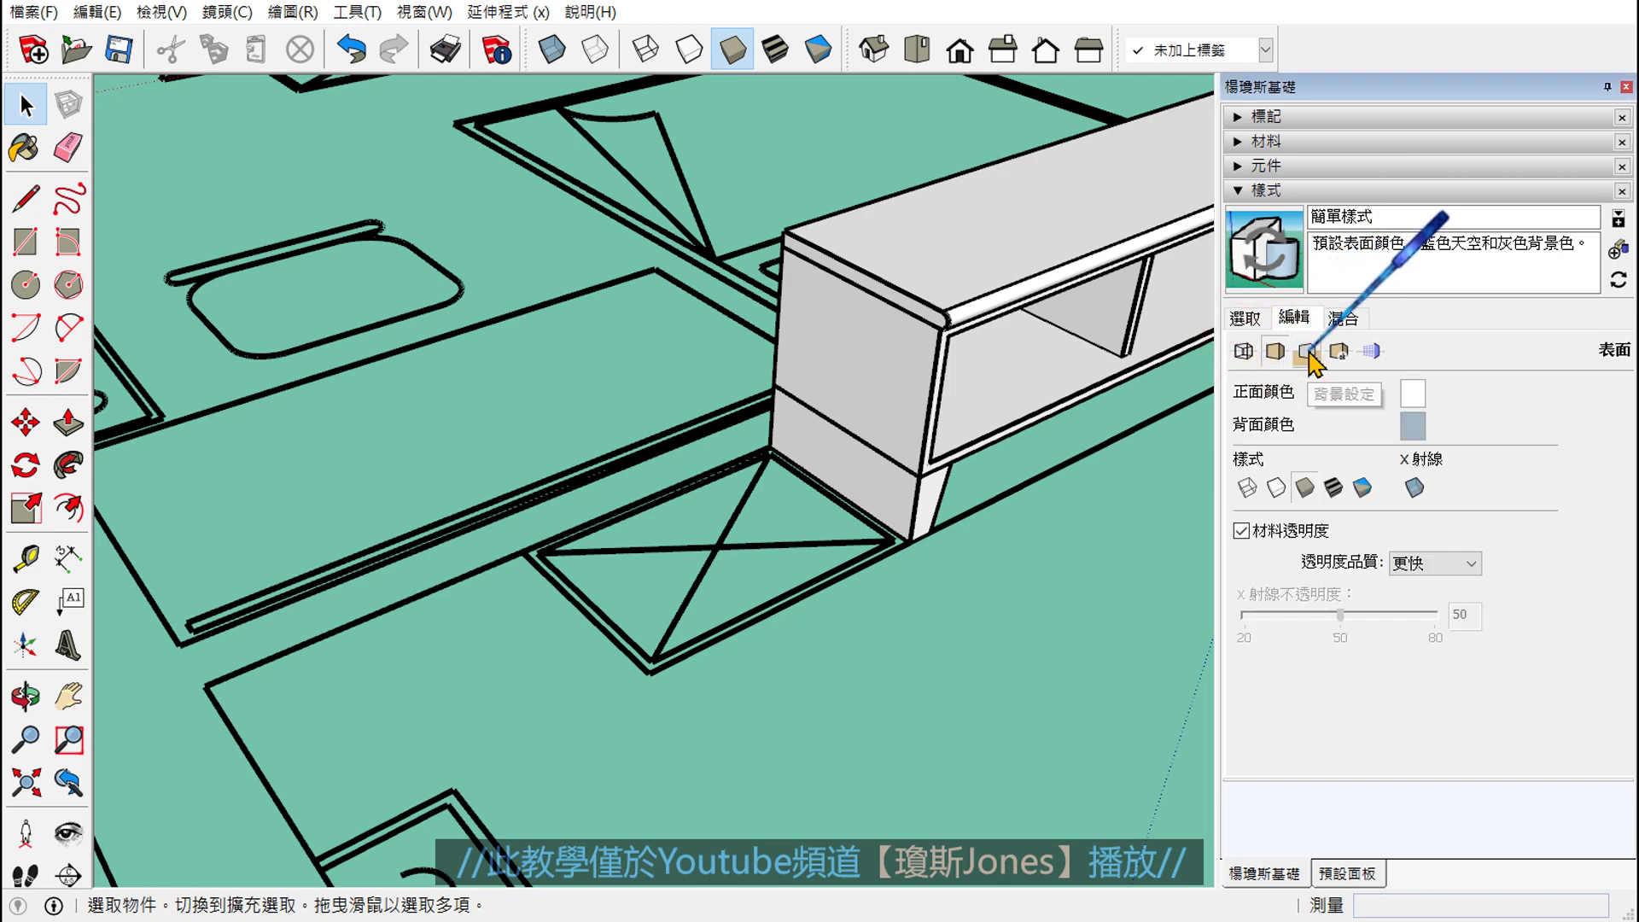
{"action": "left_click", "coordinate": [1308, 352]}
{"action": "left_click", "coordinate": [1242, 351]}
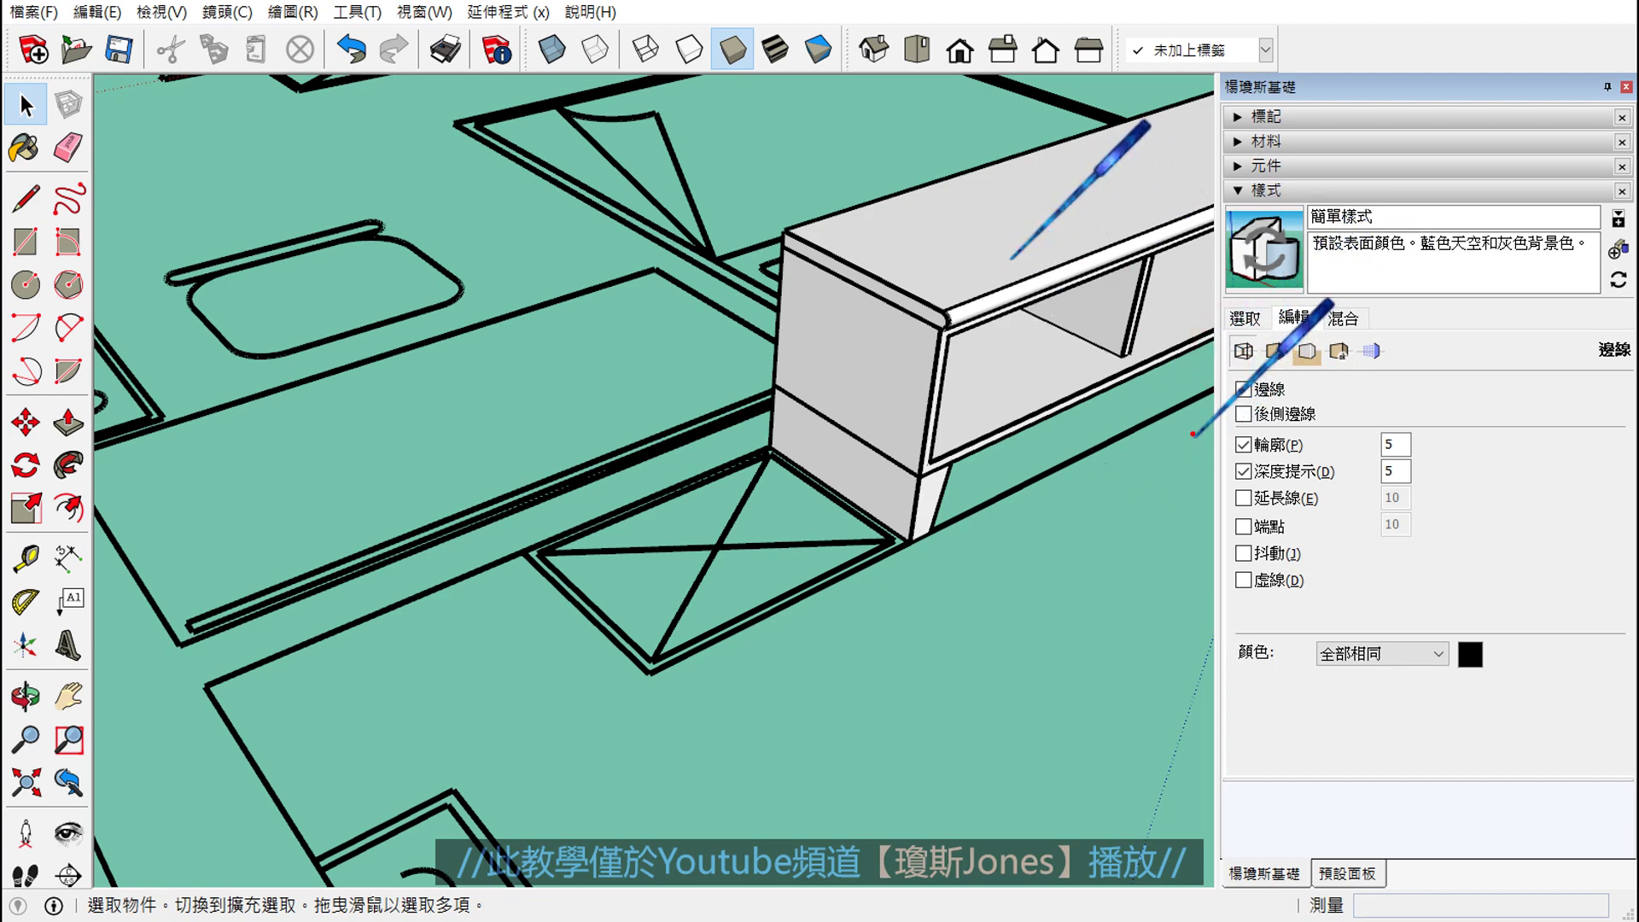
{"action": "left_click_drag", "start_coordinate": [1201, 420], "coordinate": [1451, 492]}
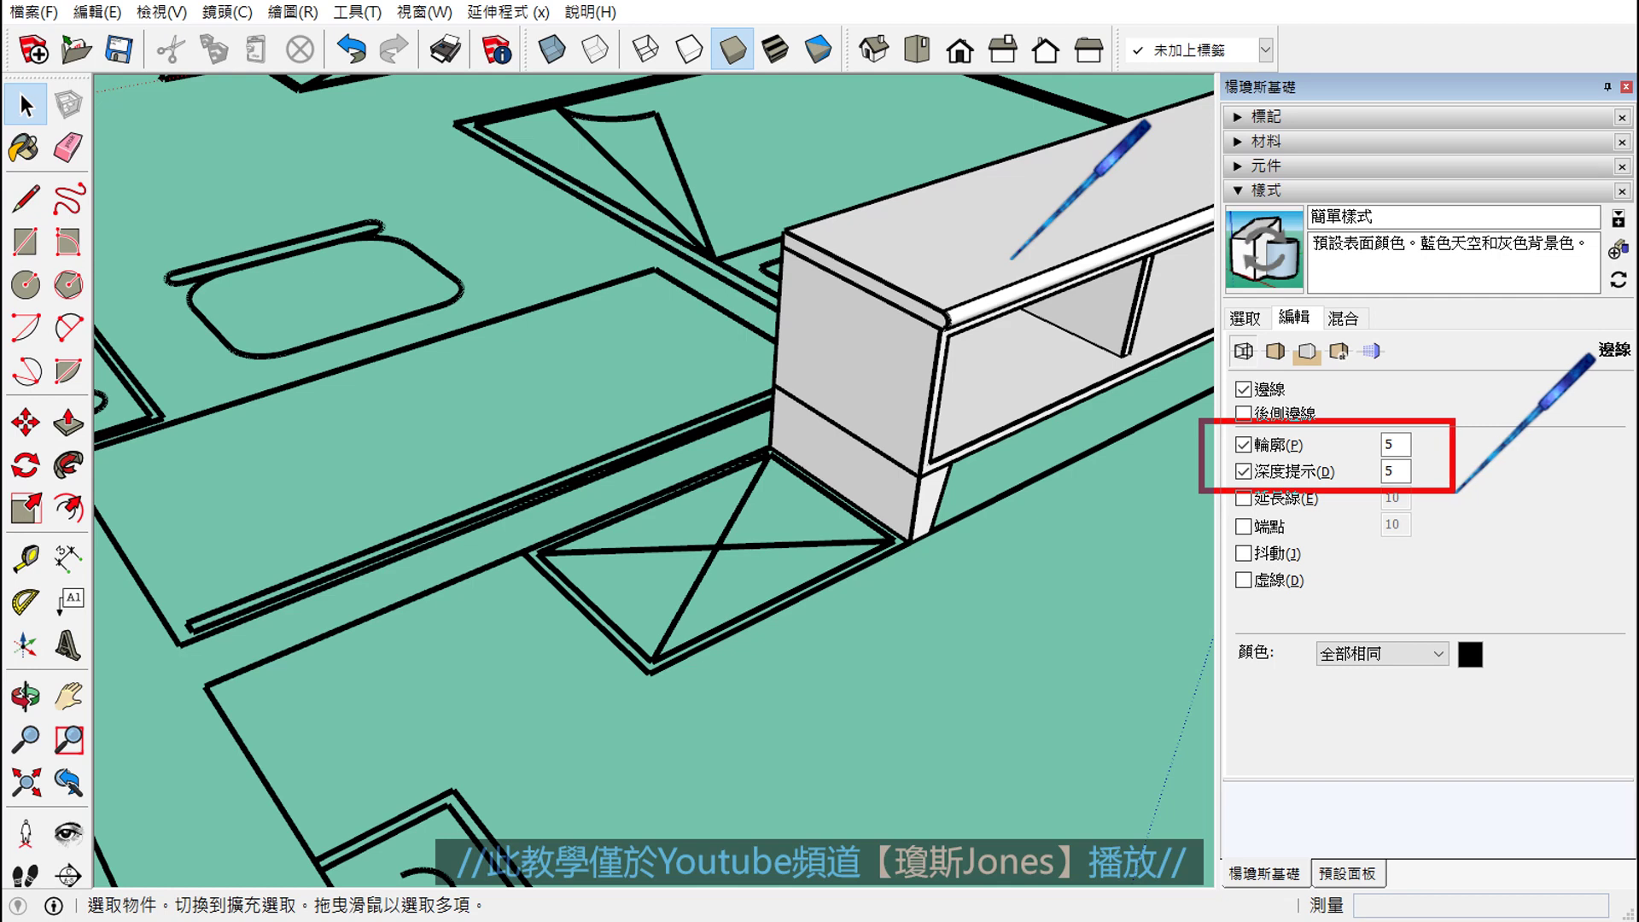
{"action": "mouse_move", "coordinate": [1400, 496]}
{"action": "left_mouse_down"}
{"action": "mouse_move", "coordinate": [864, 595]}
{"action": "mouse_move", "coordinate": [883, 657]}
{"action": "left_mouse_up"}
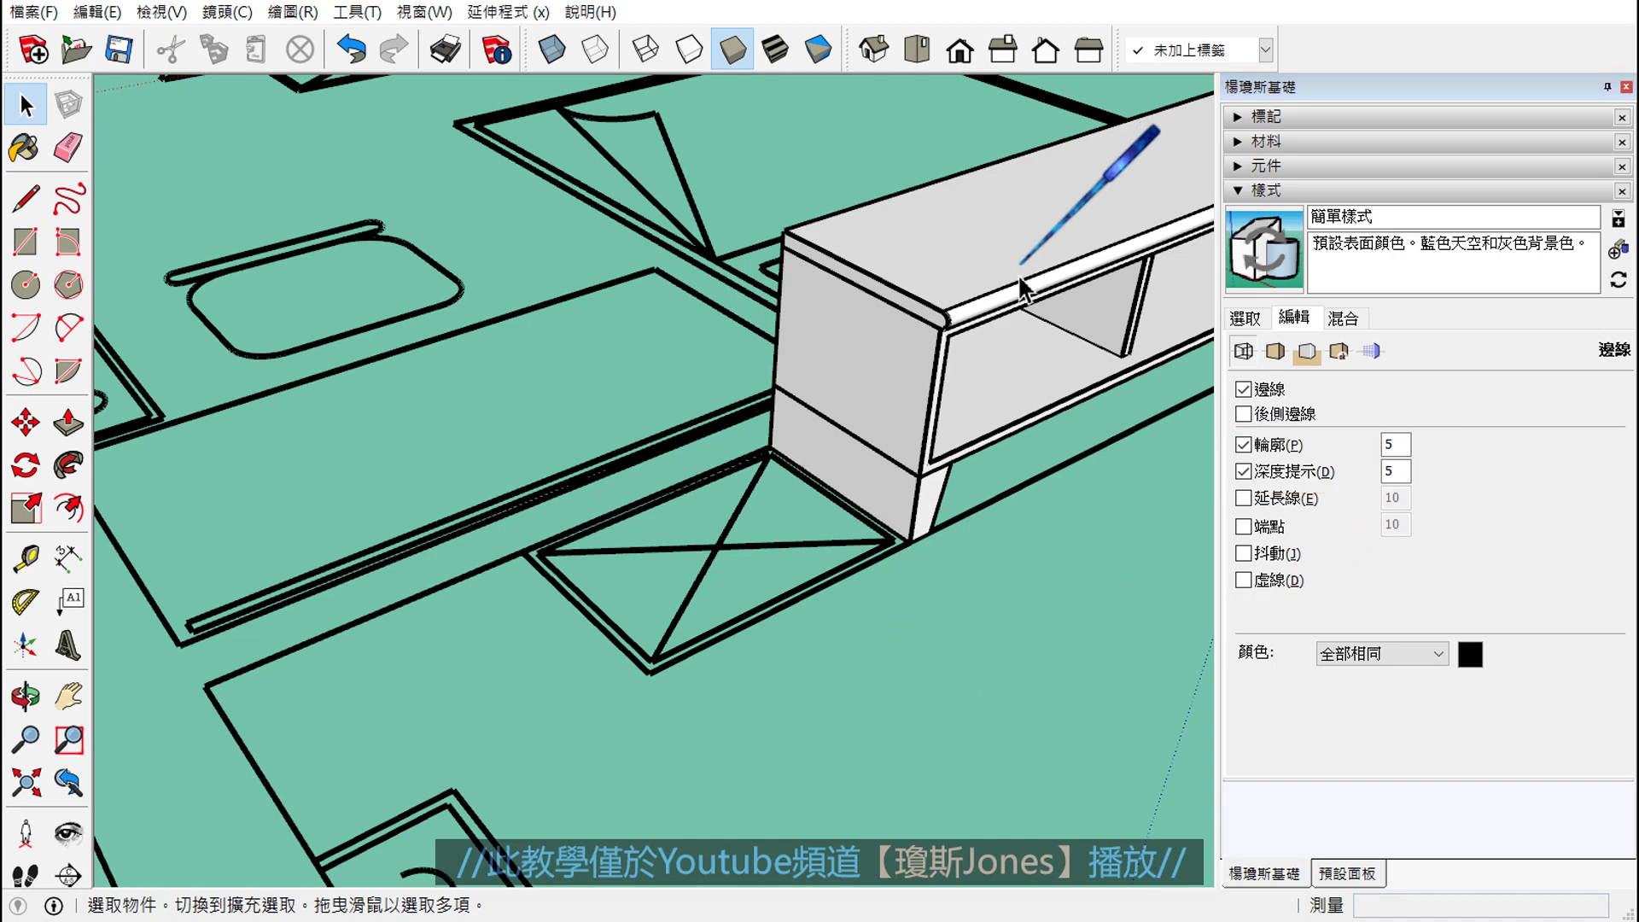
{"action": "scroll", "coordinate": [775, 572], "scroll_direction": "up", "scroll_amount": 2}
{"action": "scroll", "coordinate": [772, 576], "scroll_direction": "up", "scroll_amount": 2}
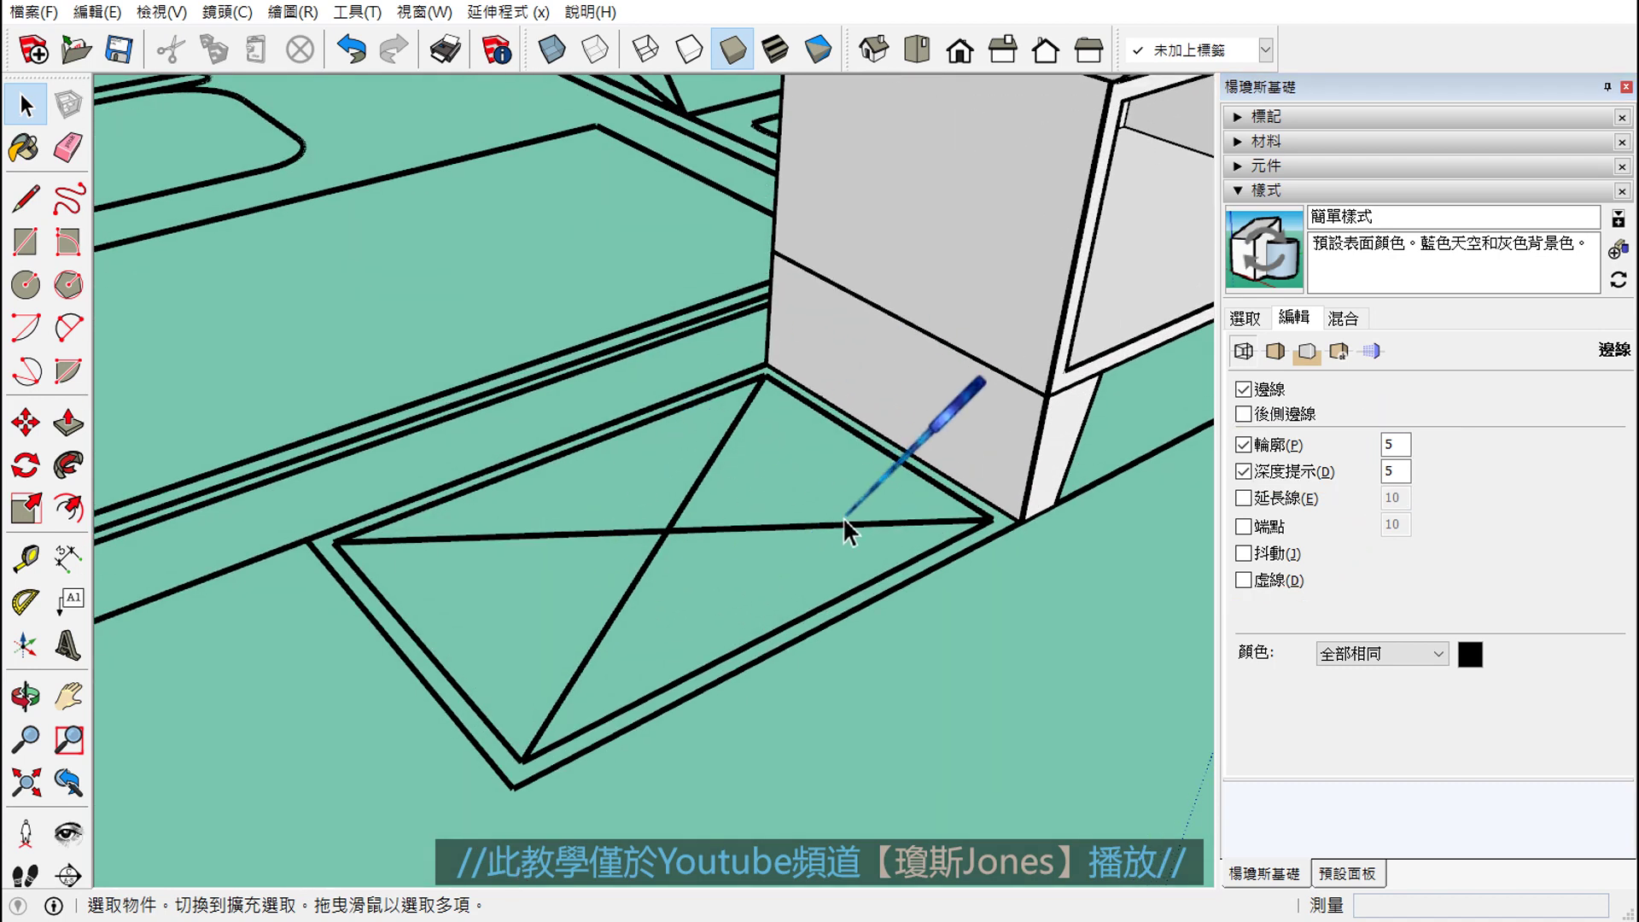
- Change the edge style's Profiles and Depth Cue widths from 5 to 3
{"action": "double_click", "coordinate": [1389, 443]}
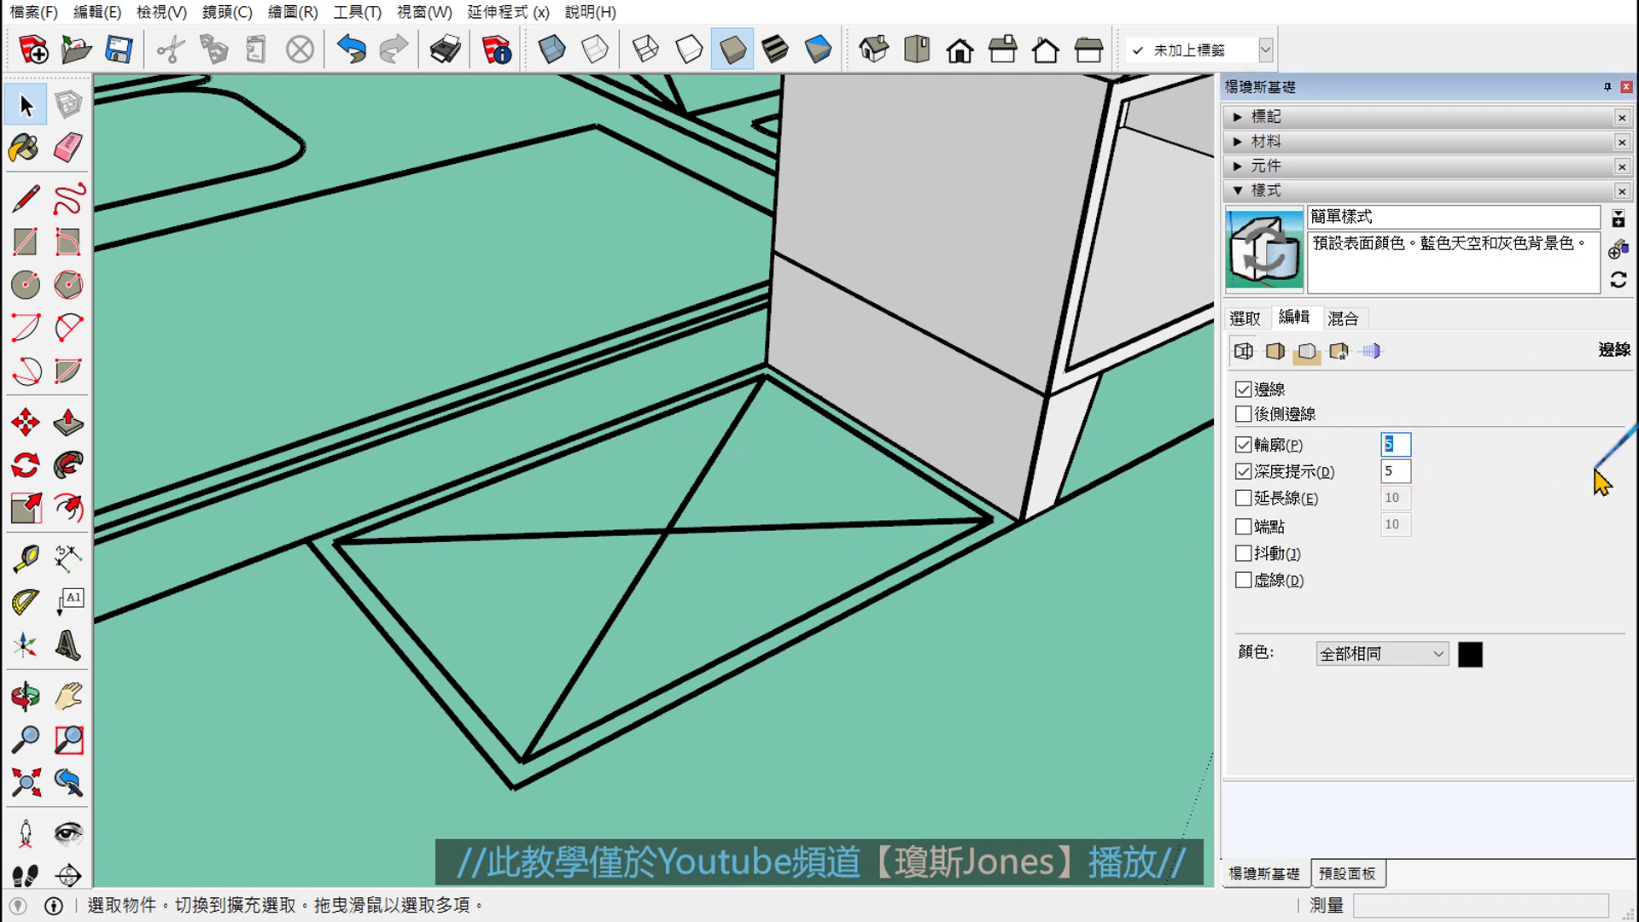
{"action": "type", "text": "3"}
{"action": "double_click", "coordinate": [1393, 470]}
{"action": "type", "text": "3"}
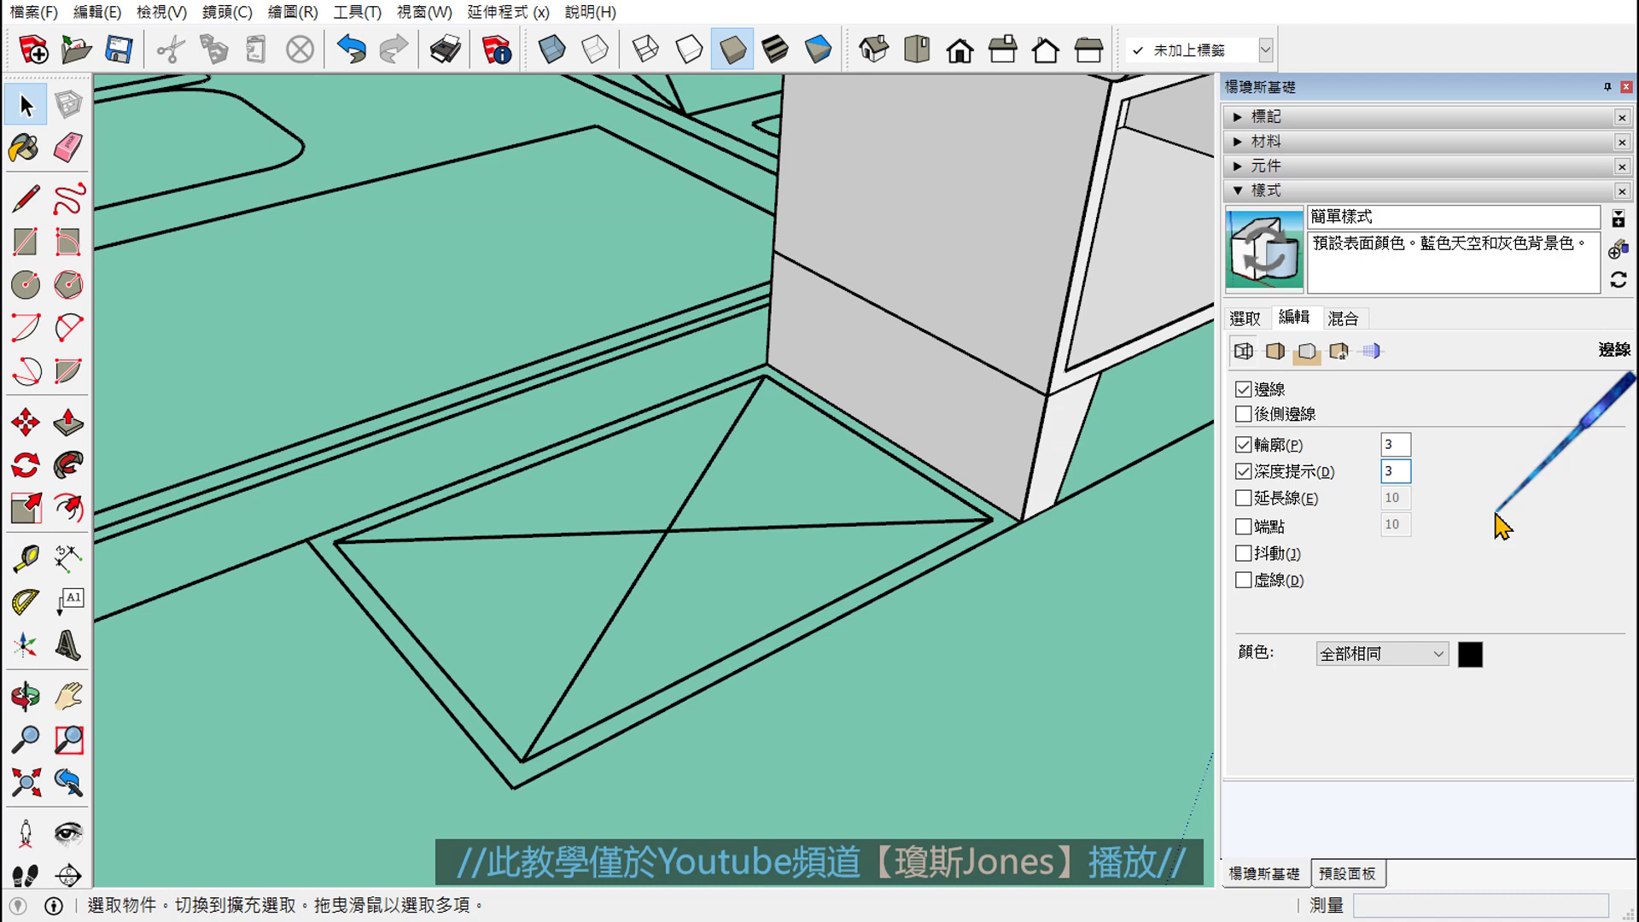
{"action": "left_click_drag", "start_coordinate": [1201, 420], "coordinate": [1435, 496]}
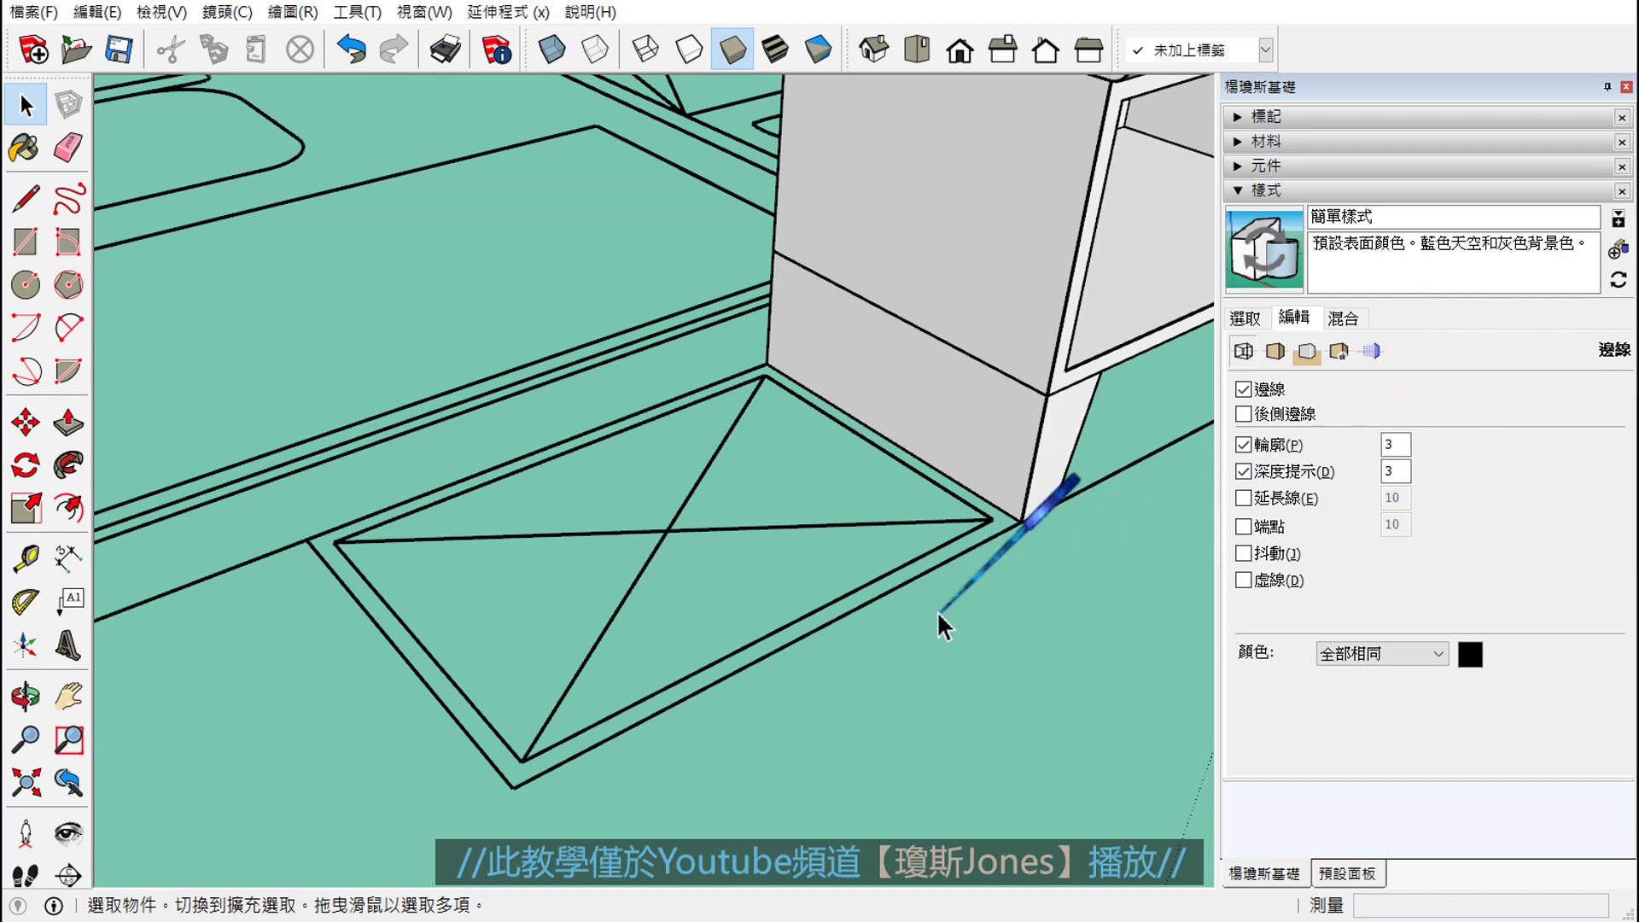
{"action": "scroll", "coordinate": [935, 610], "scroll_direction": "up", "scroll_amount": 1}
{"action": "scroll", "coordinate": [812, 670], "scroll_direction": "up", "scroll_amount": 1}
{"action": "scroll", "coordinate": [803, 636], "scroll_direction": "up", "scroll_amount": 1}
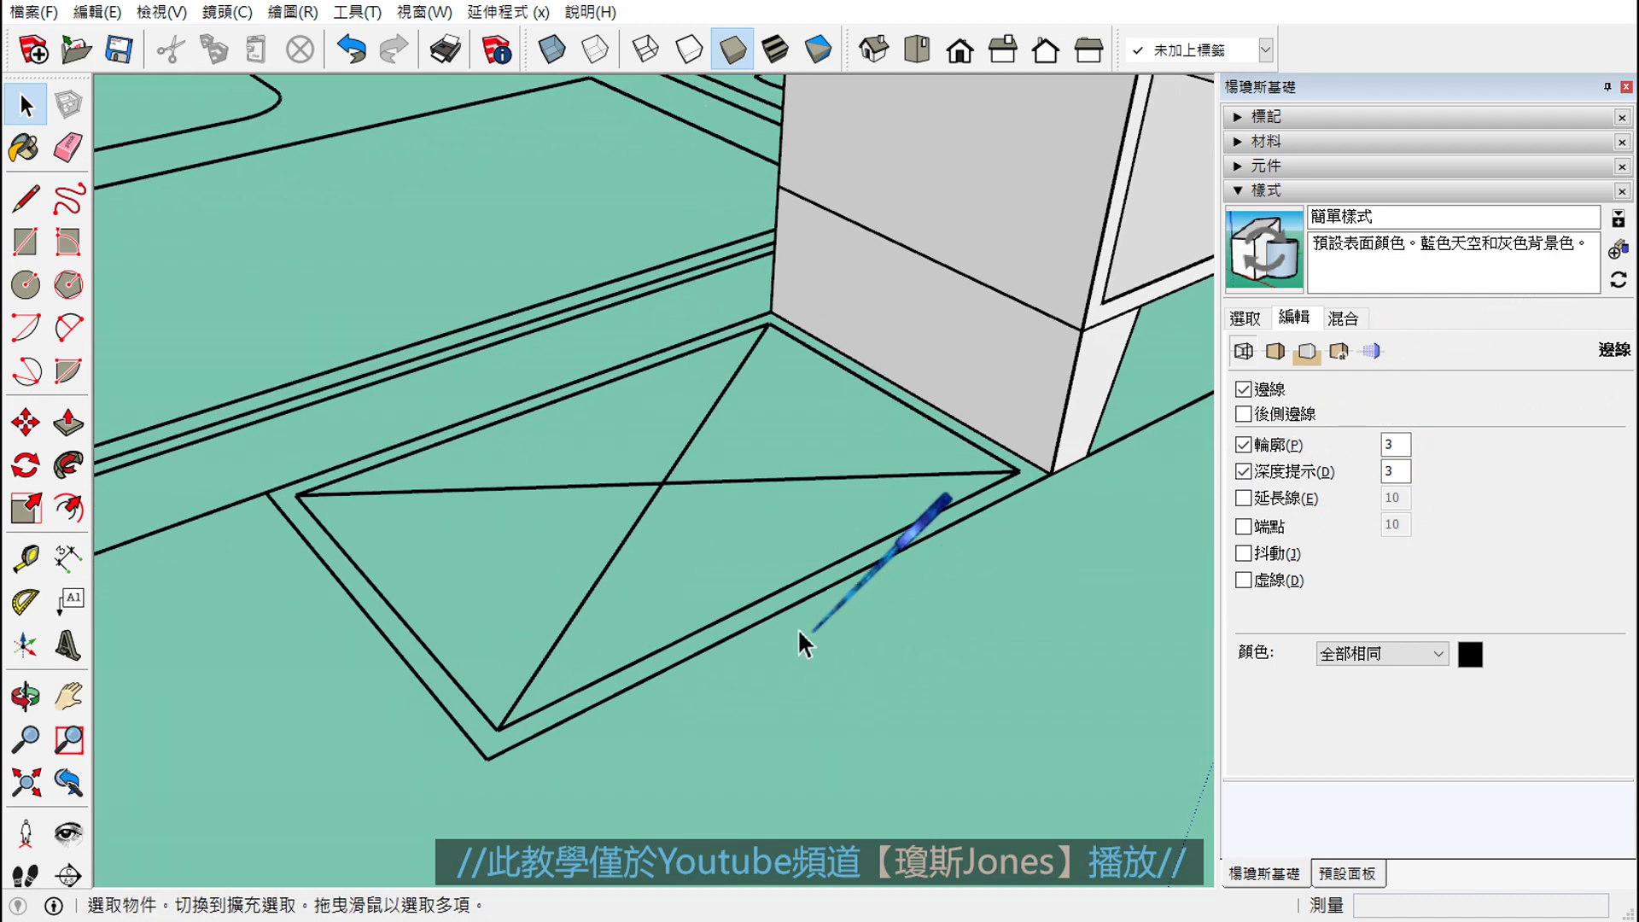
- Measure the floor rectangle's 60 cm and 40 cm sides, cancelling both dimensions
{"action": "left_click", "coordinate": [71, 570]}
{"action": "left_click", "coordinate": [487, 757]}
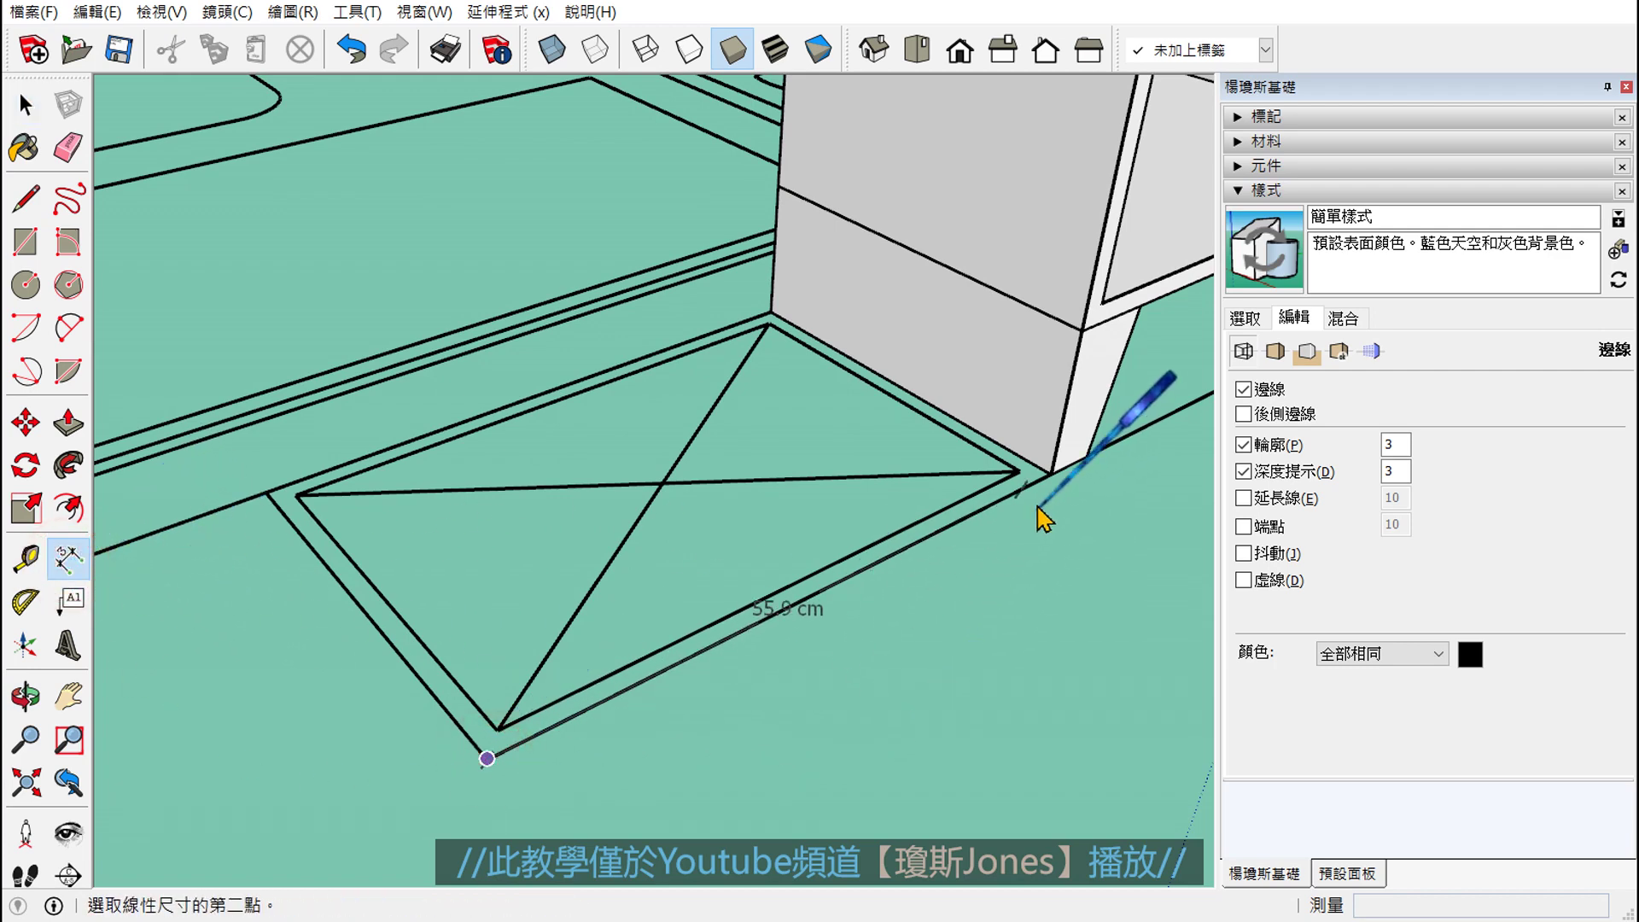
{"action": "left_click", "coordinate": [1051, 473]}
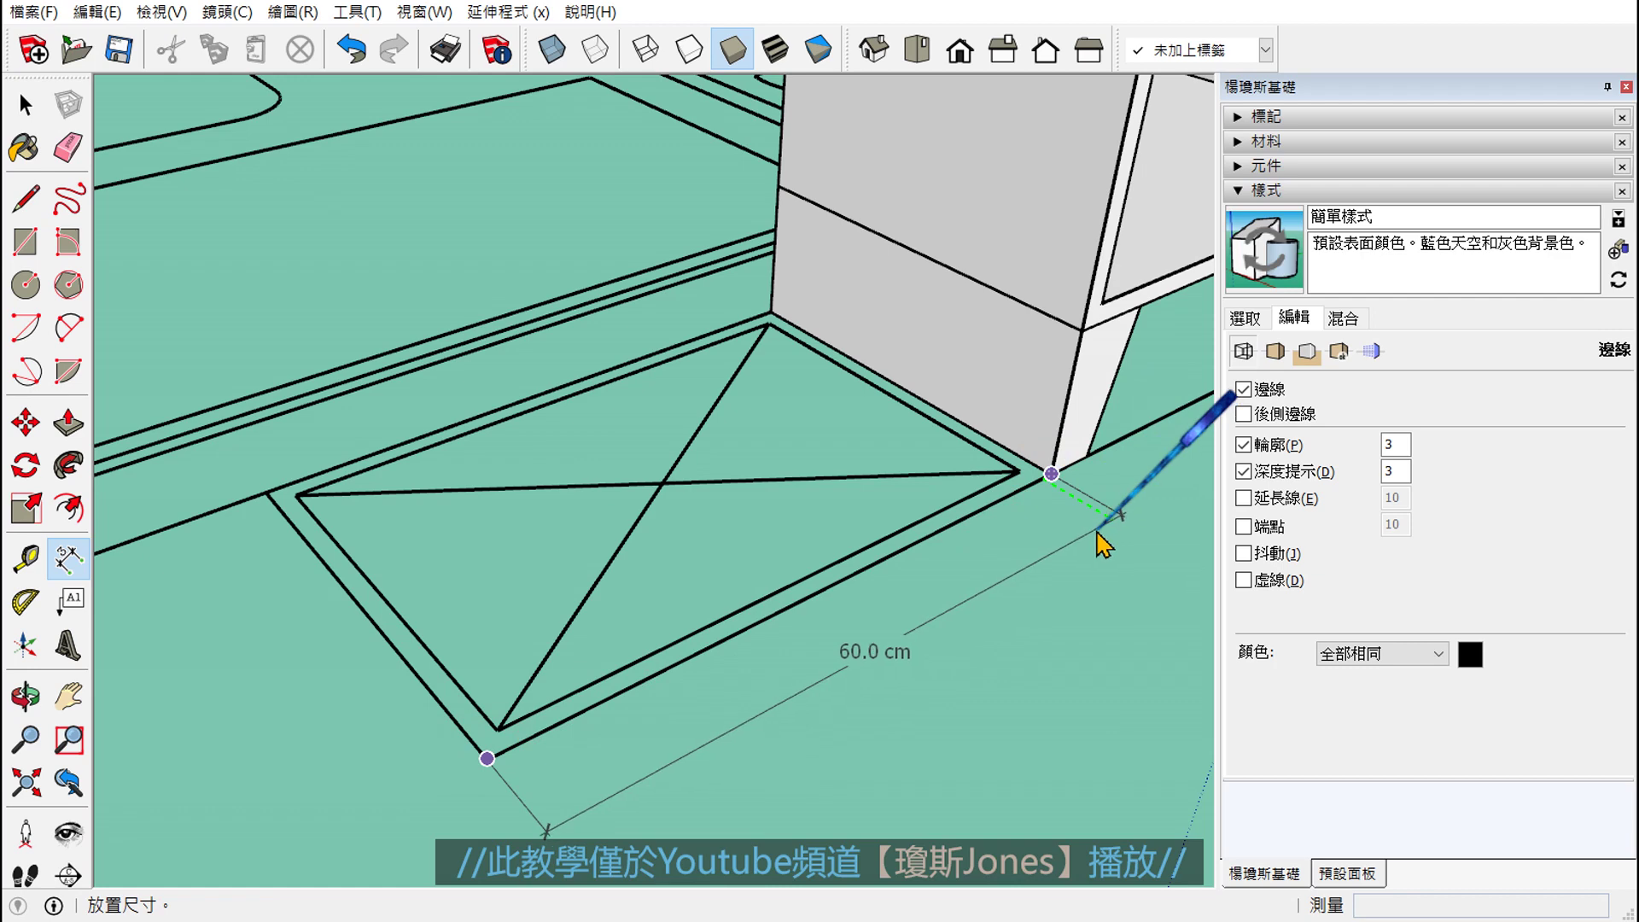
{"action": "key", "text": "Escape"}
{"action": "left_click", "coordinate": [486, 757]}
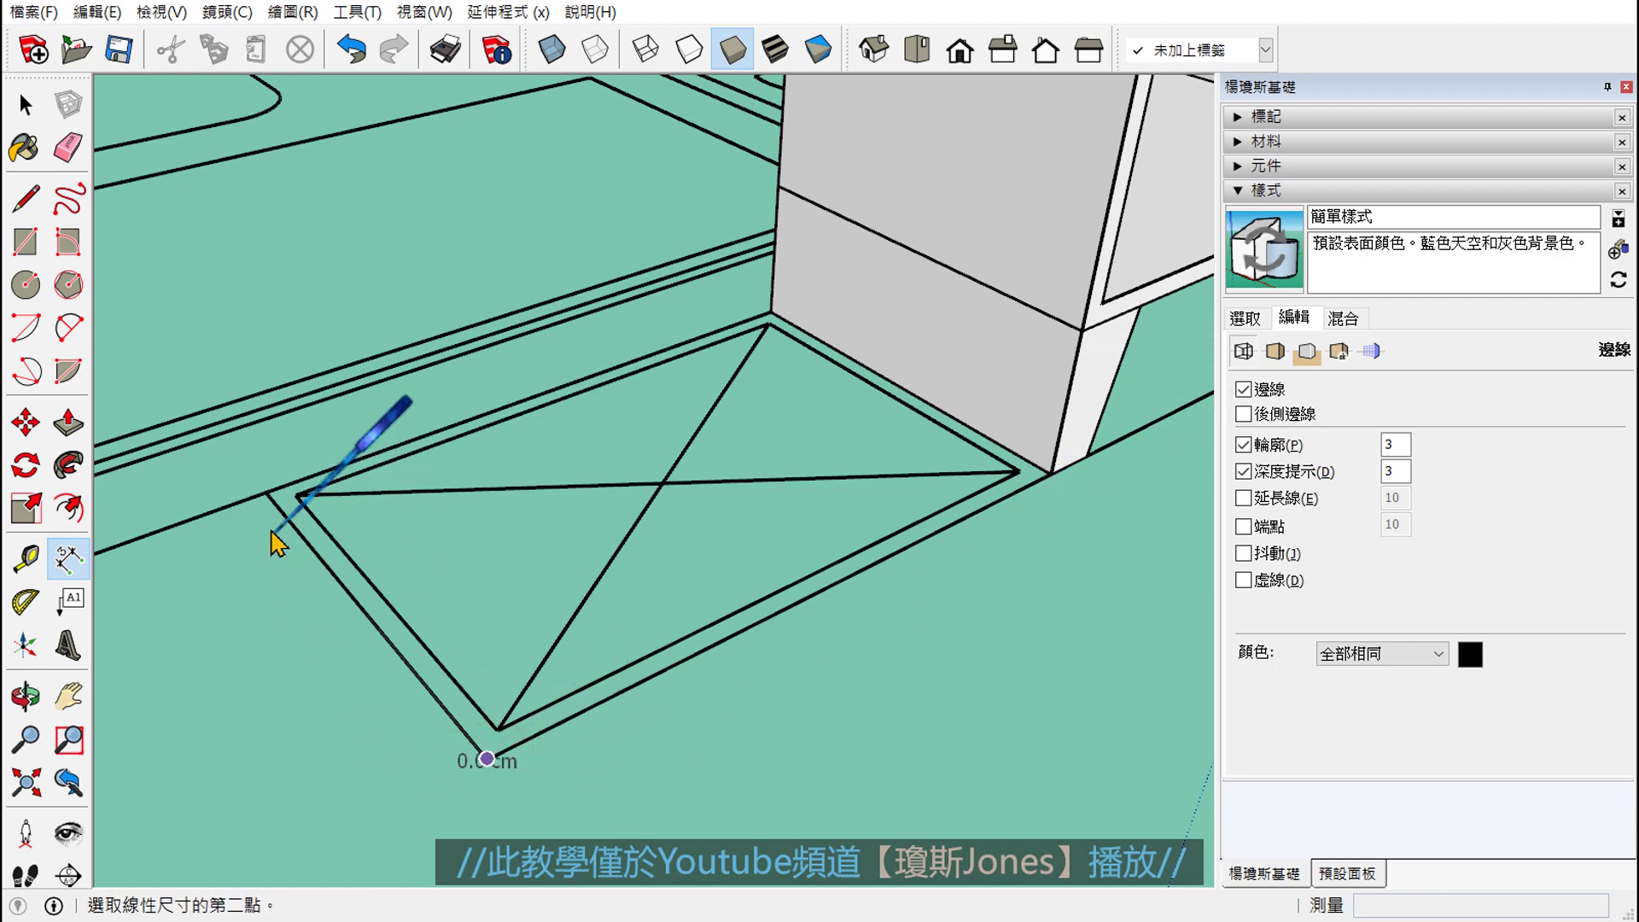
{"action": "left_click", "coordinate": [265, 490]}
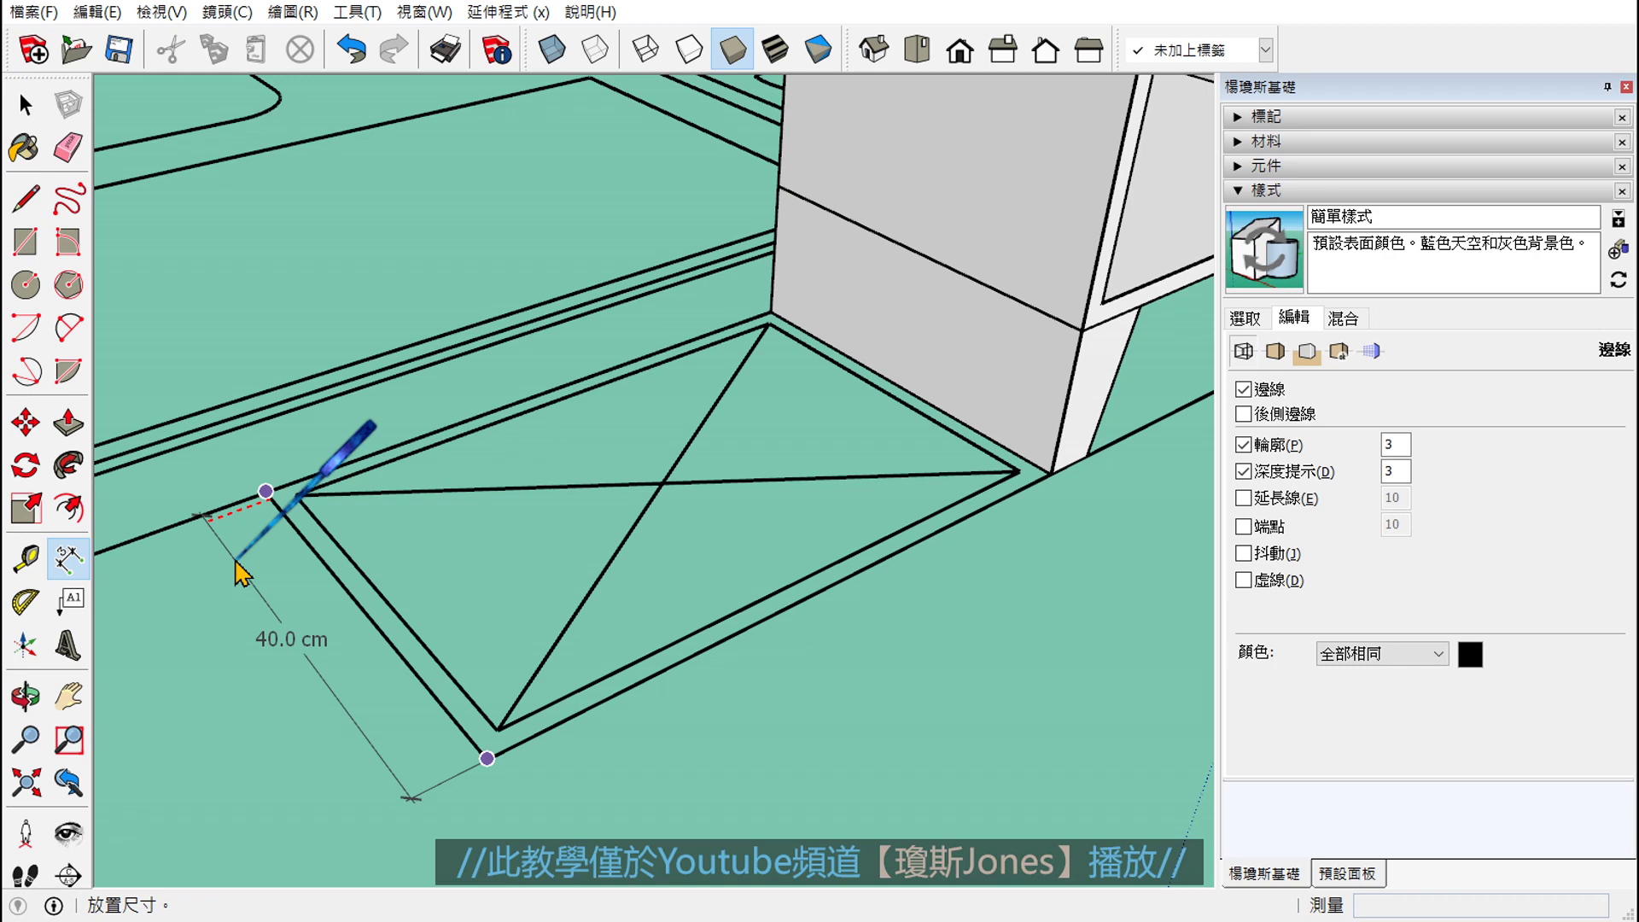
{"action": "key", "text": "Escape"}
- Zoom out to the TV cabinet and select its group
{"action": "key", "text": "space"}
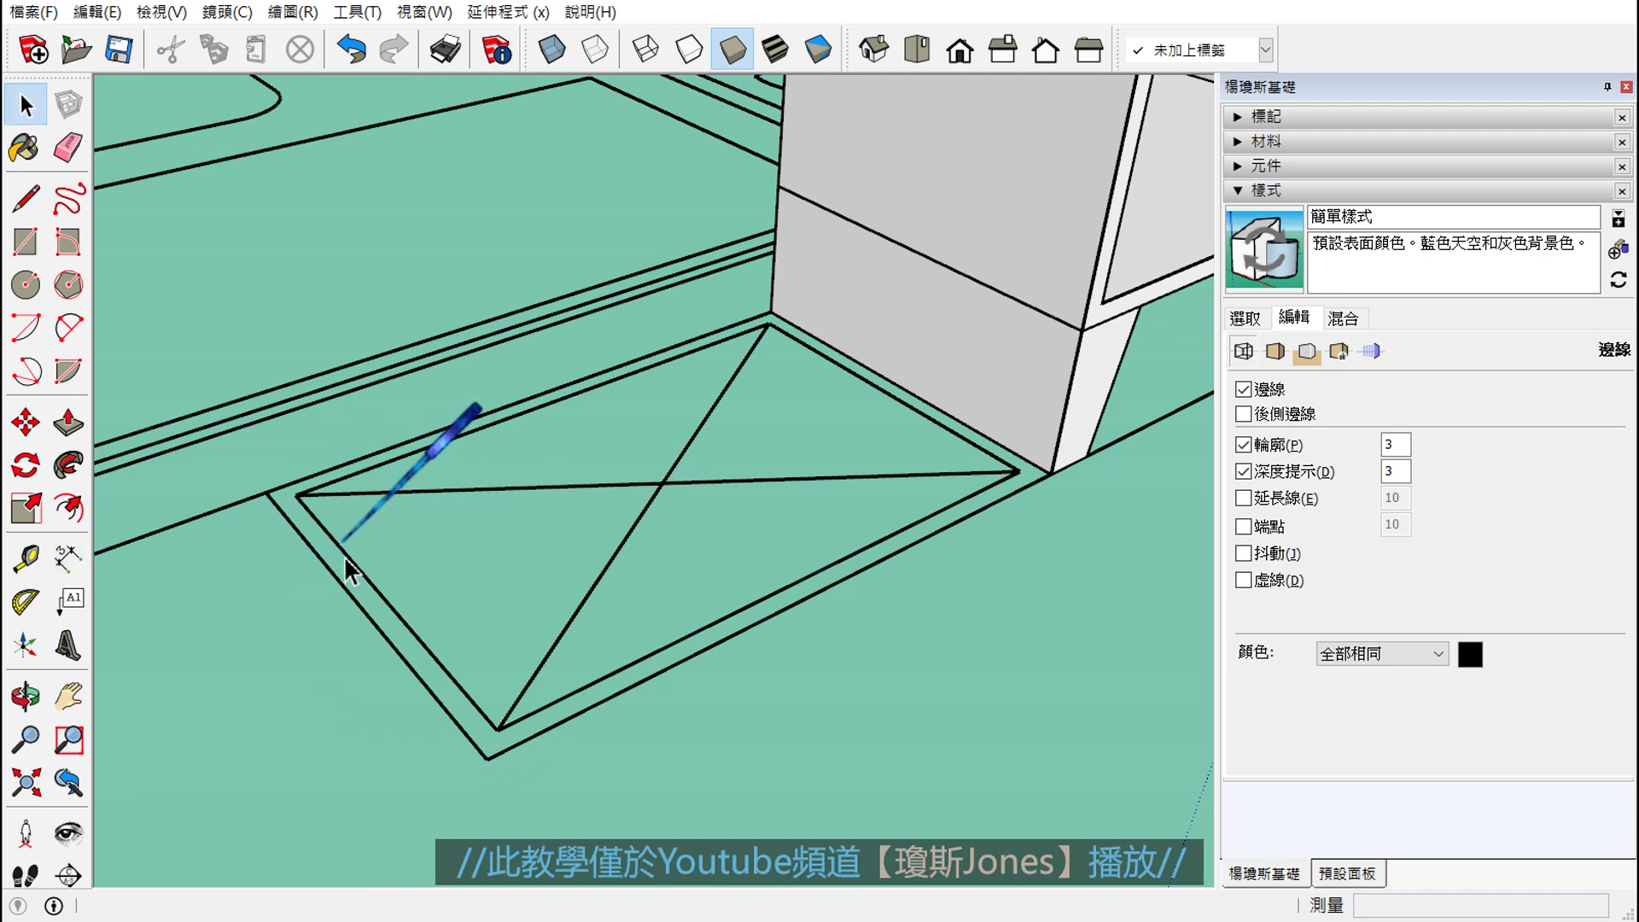
{"action": "scroll", "coordinate": [563, 636], "scroll_direction": "down", "scroll_amount": 1}
{"action": "scroll", "coordinate": [563, 636], "scroll_direction": "down", "scroll_amount": 3}
{"action": "mouse_move", "coordinate": [751, 586]}
{"action": "middle_mouse_down"}
{"action": "mouse_move", "coordinate": [811, 574]}
{"action": "mouse_move", "coordinate": [695, 512]}
{"action": "mouse_move", "coordinate": [745, 465]}
{"action": "middle_mouse_up"}
{"action": "left_click", "coordinate": [693, 499]}
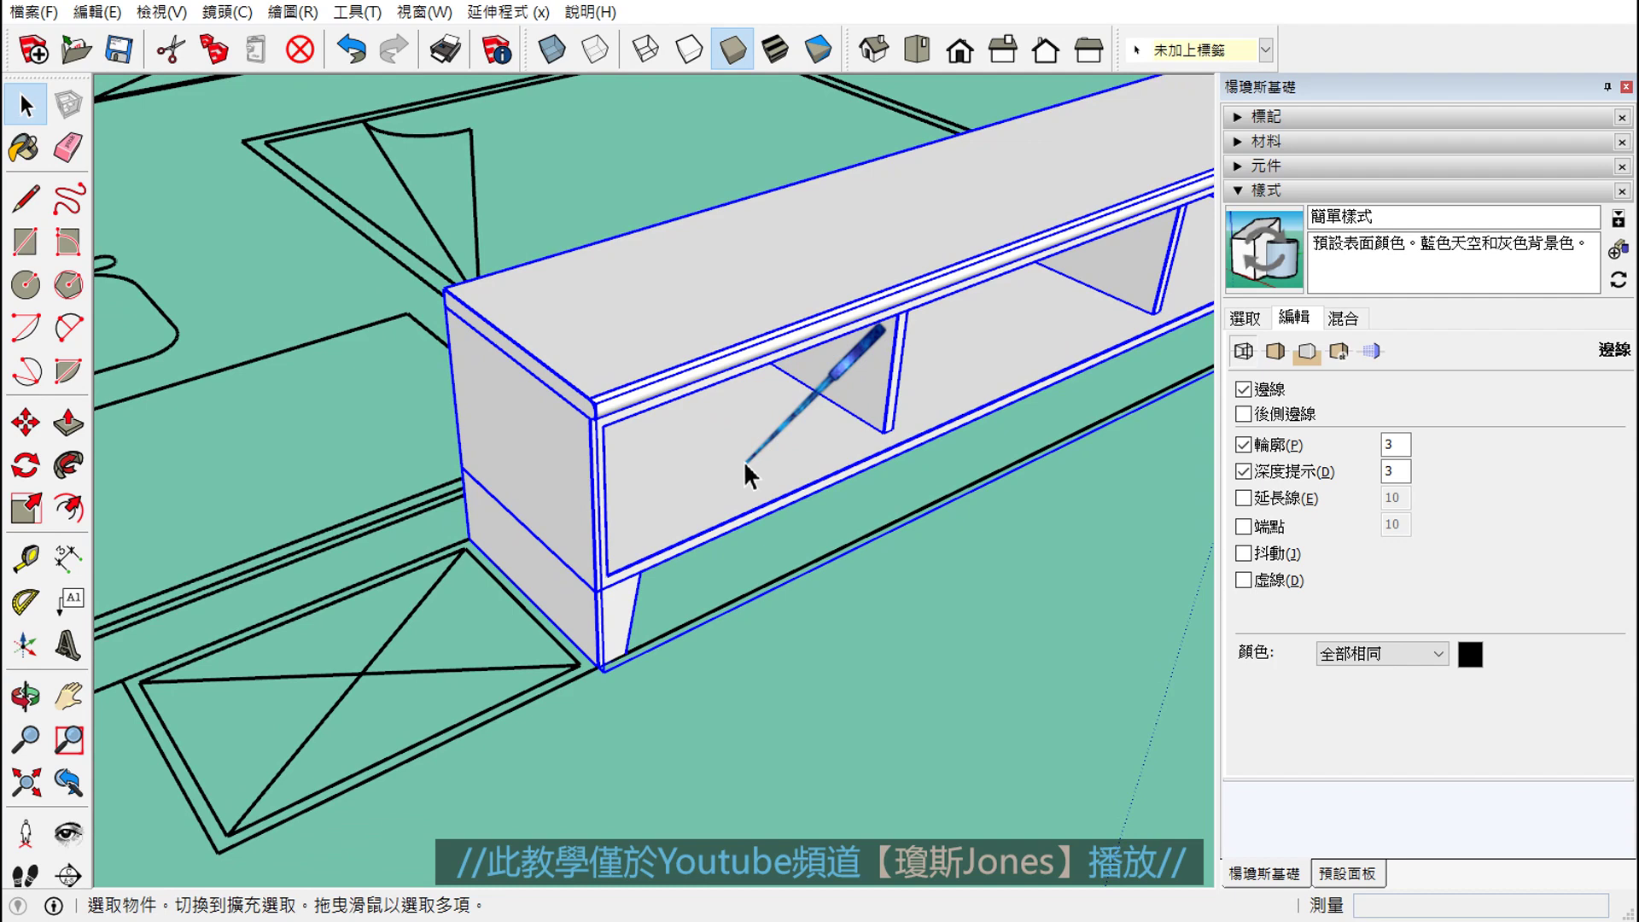
- Lock the TV cabinet group and orbit to view its end beside the floor rectangle
{"action": "right_click", "coordinate": [745, 463]}
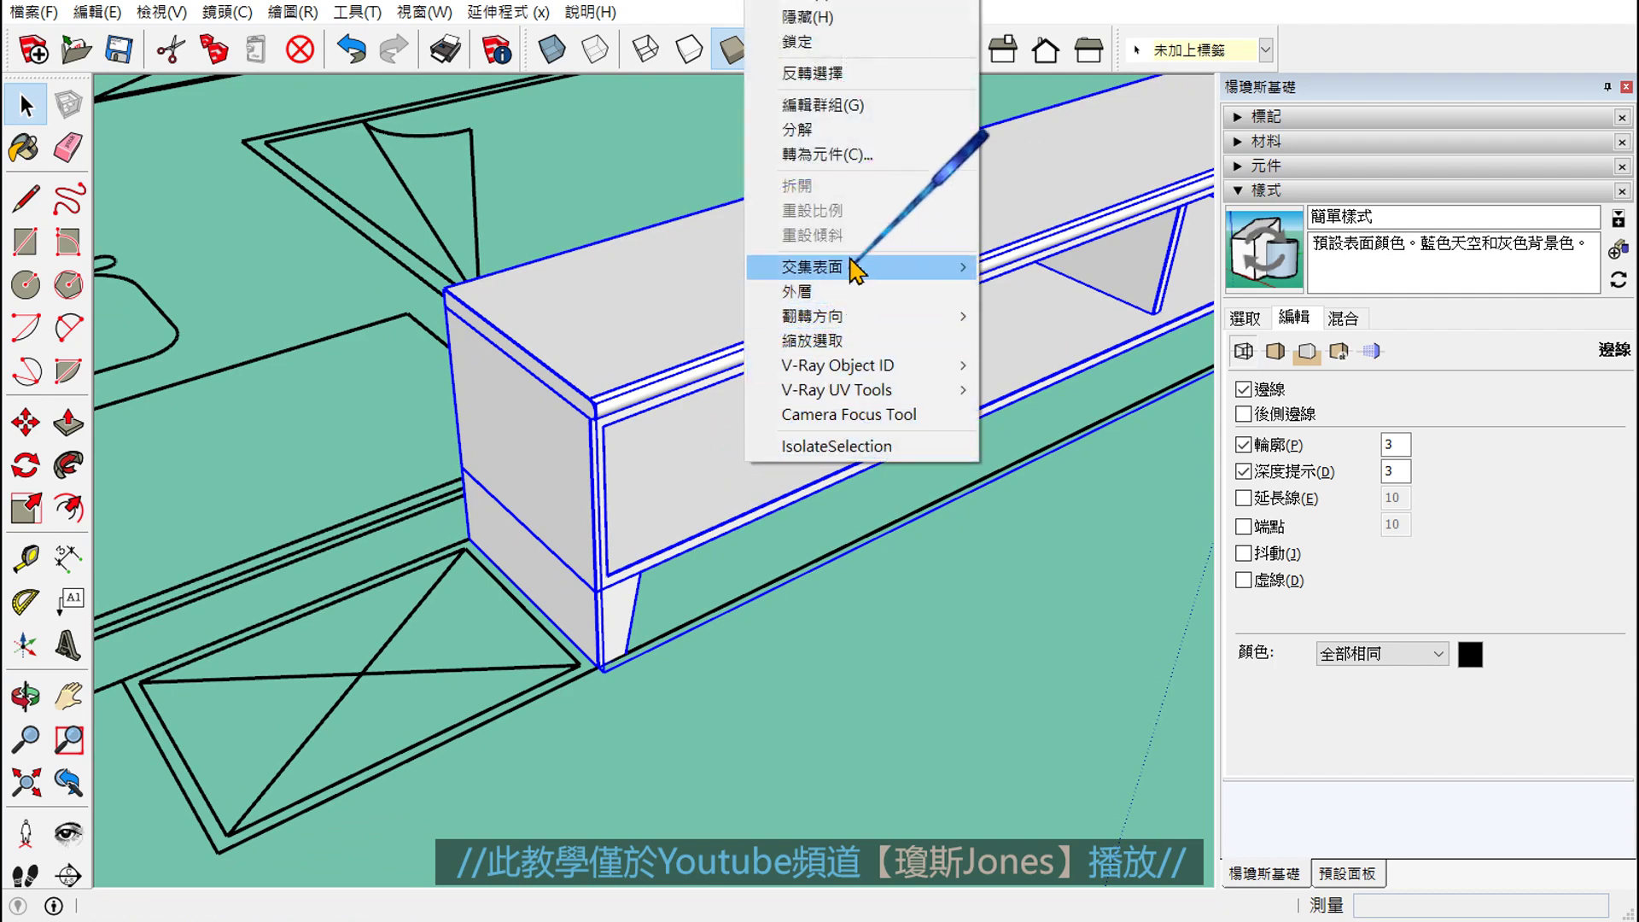
{"action": "left_click", "coordinate": [877, 60]}
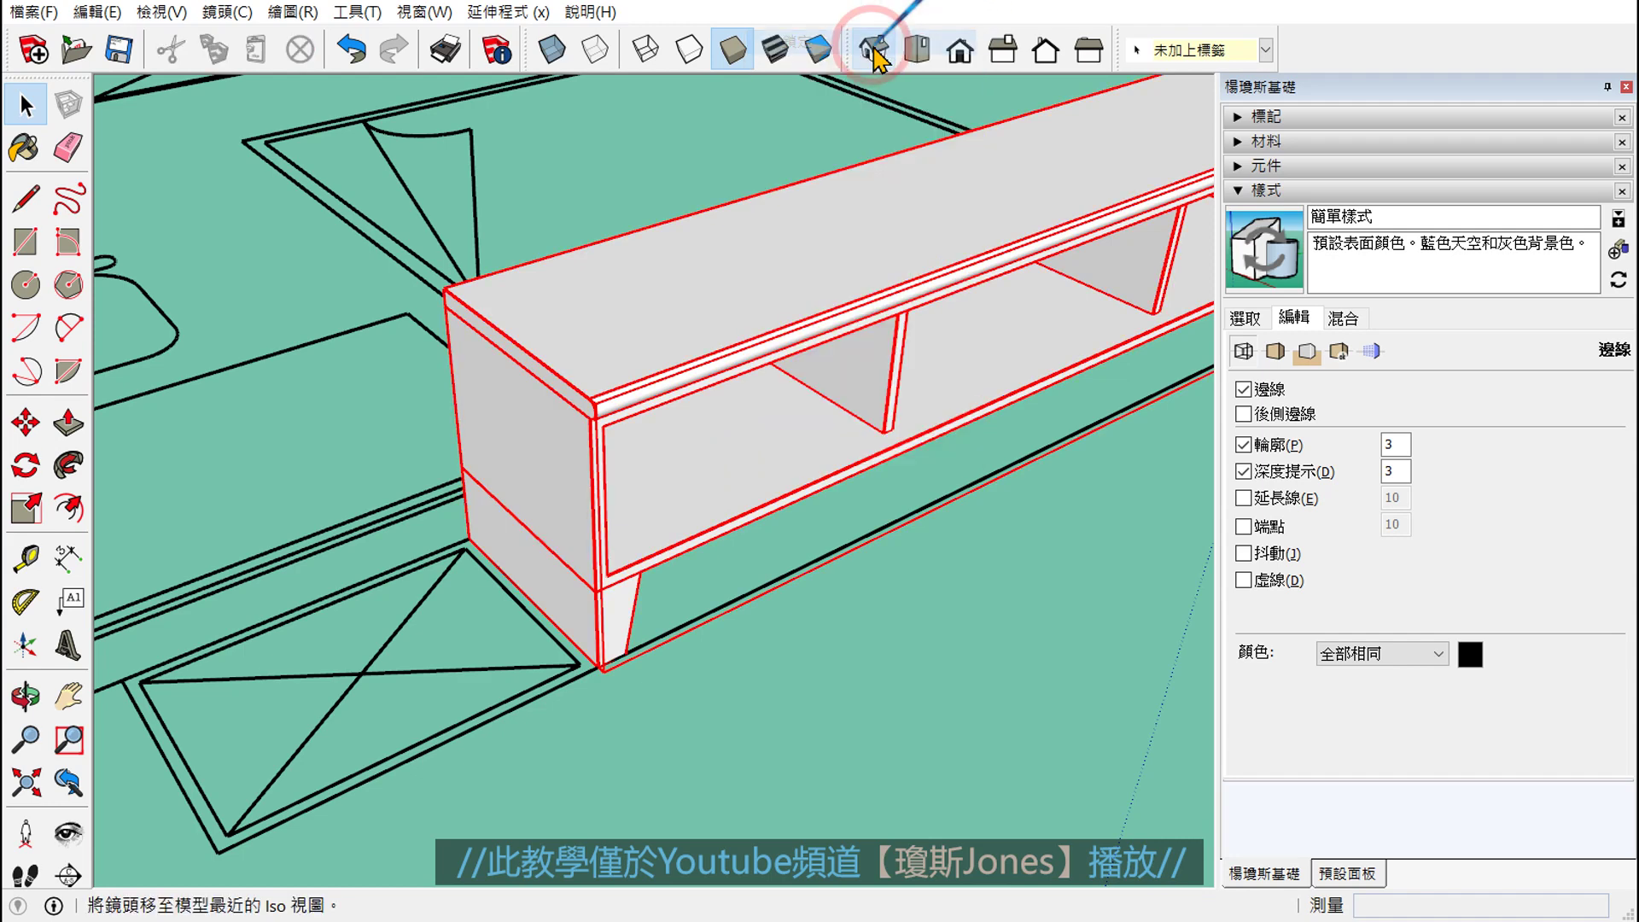
{"action": "left_click", "coordinate": [970, 671]}
{"action": "mouse_move", "coordinate": [700, 696]}
{"action": "left_mouse_down"}
{"action": "mouse_move", "coordinate": [951, 623]}
{"action": "mouse_move", "coordinate": [975, 636]}
{"action": "left_mouse_up"}
{"action": "key", "text": "space"}
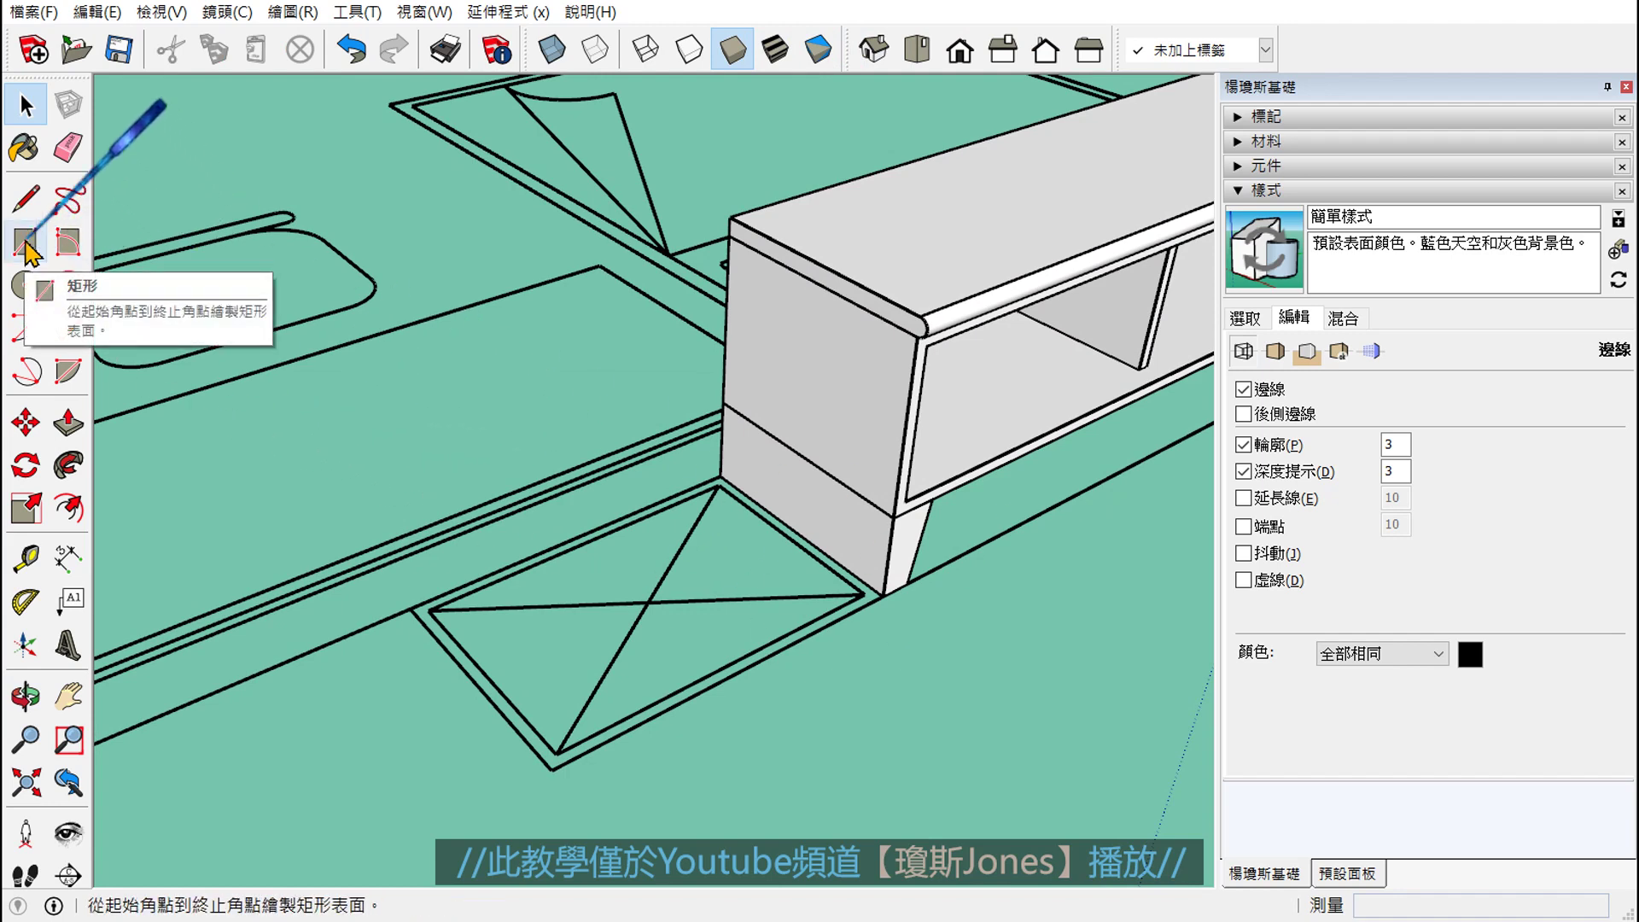
- Draw a 60 × 40 cm rectangle face over the crossed floor outline beside the cabinet leg
{"action": "left_click", "coordinate": [69, 243]}
{"action": "left_click", "coordinate": [25, 242]}
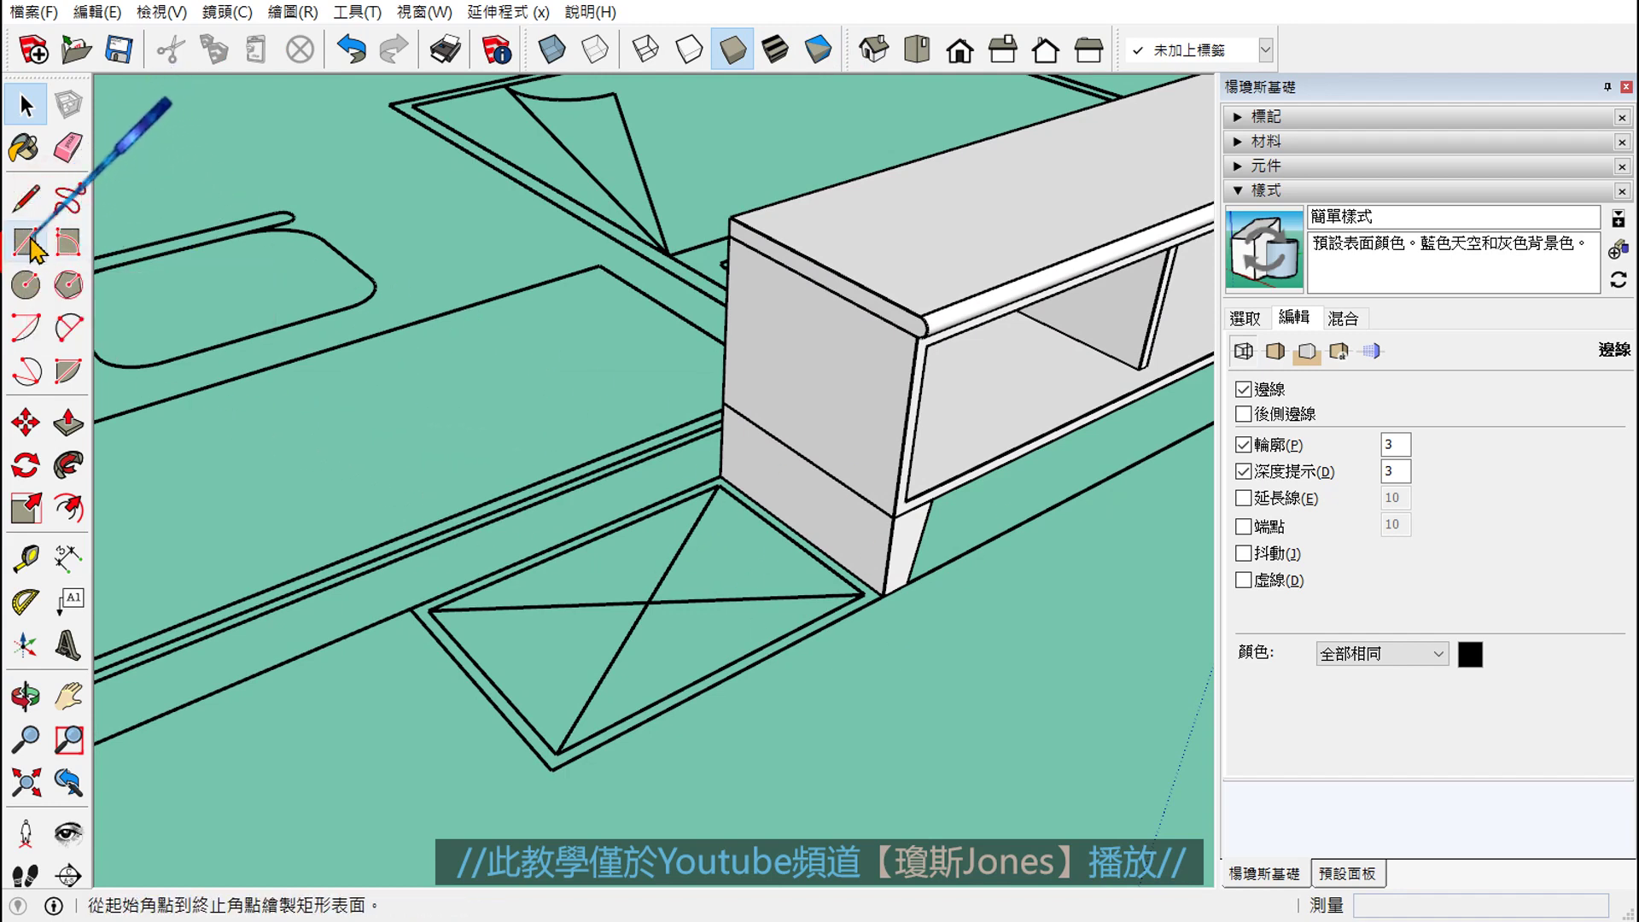
{"action": "scroll", "coordinate": [436, 572], "scroll_direction": "up", "scroll_amount": 3}
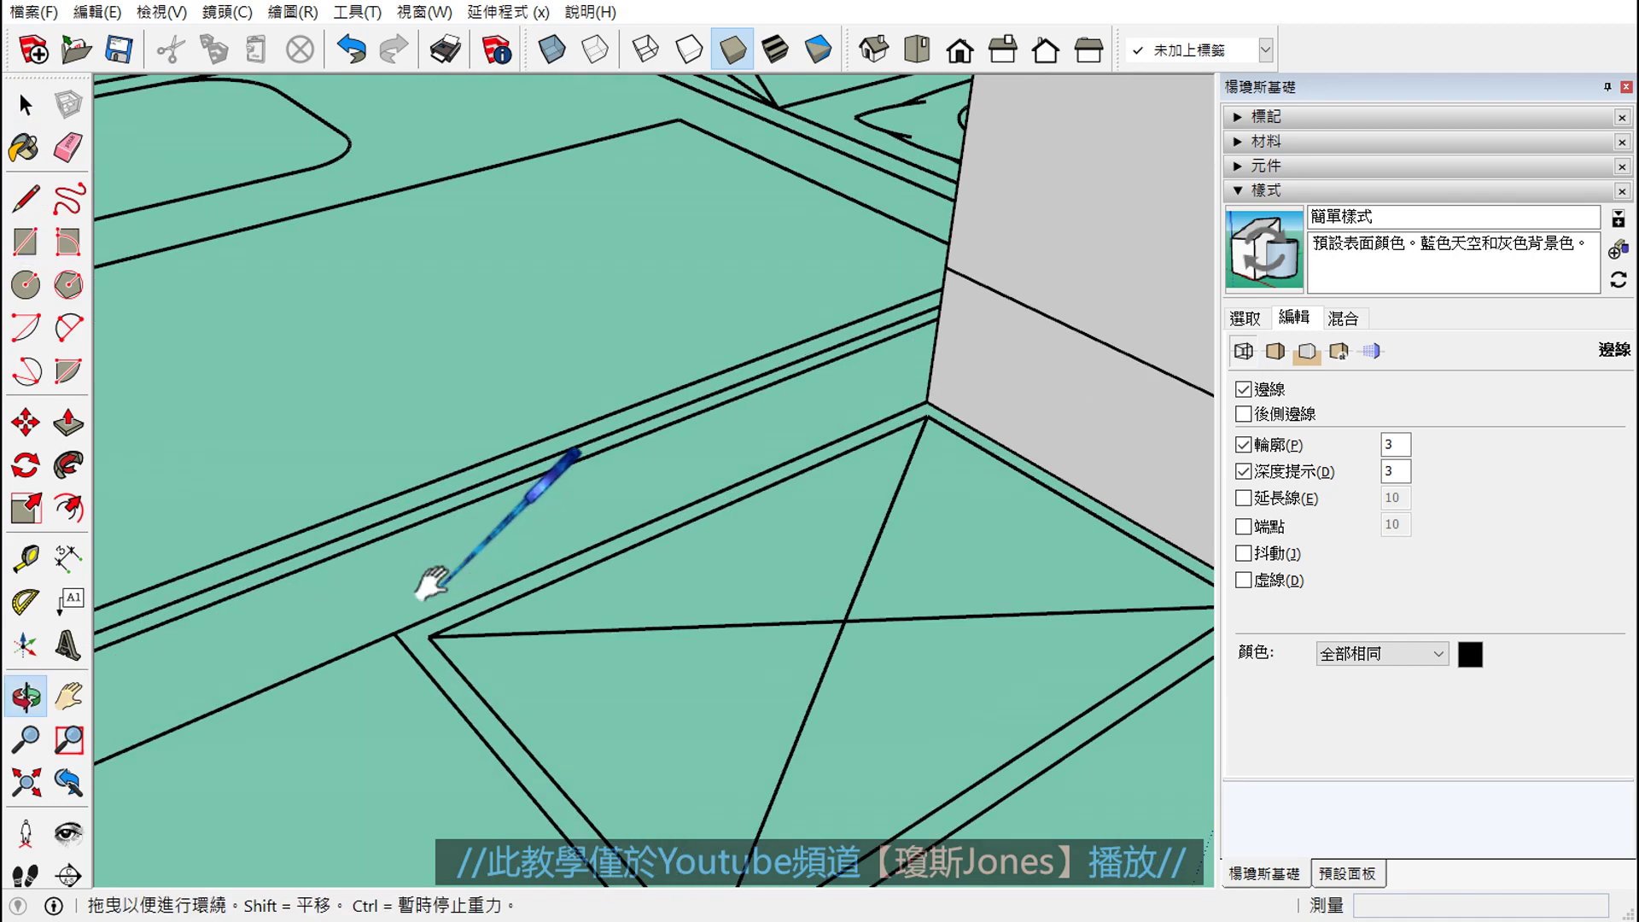
{"action": "middle_click_drag", "start_coordinate": [432, 575], "coordinate": [249, 479], "text": "shift"}
{"action": "scroll", "coordinate": [243, 471], "scroll_direction": "up", "scroll_amount": 1}
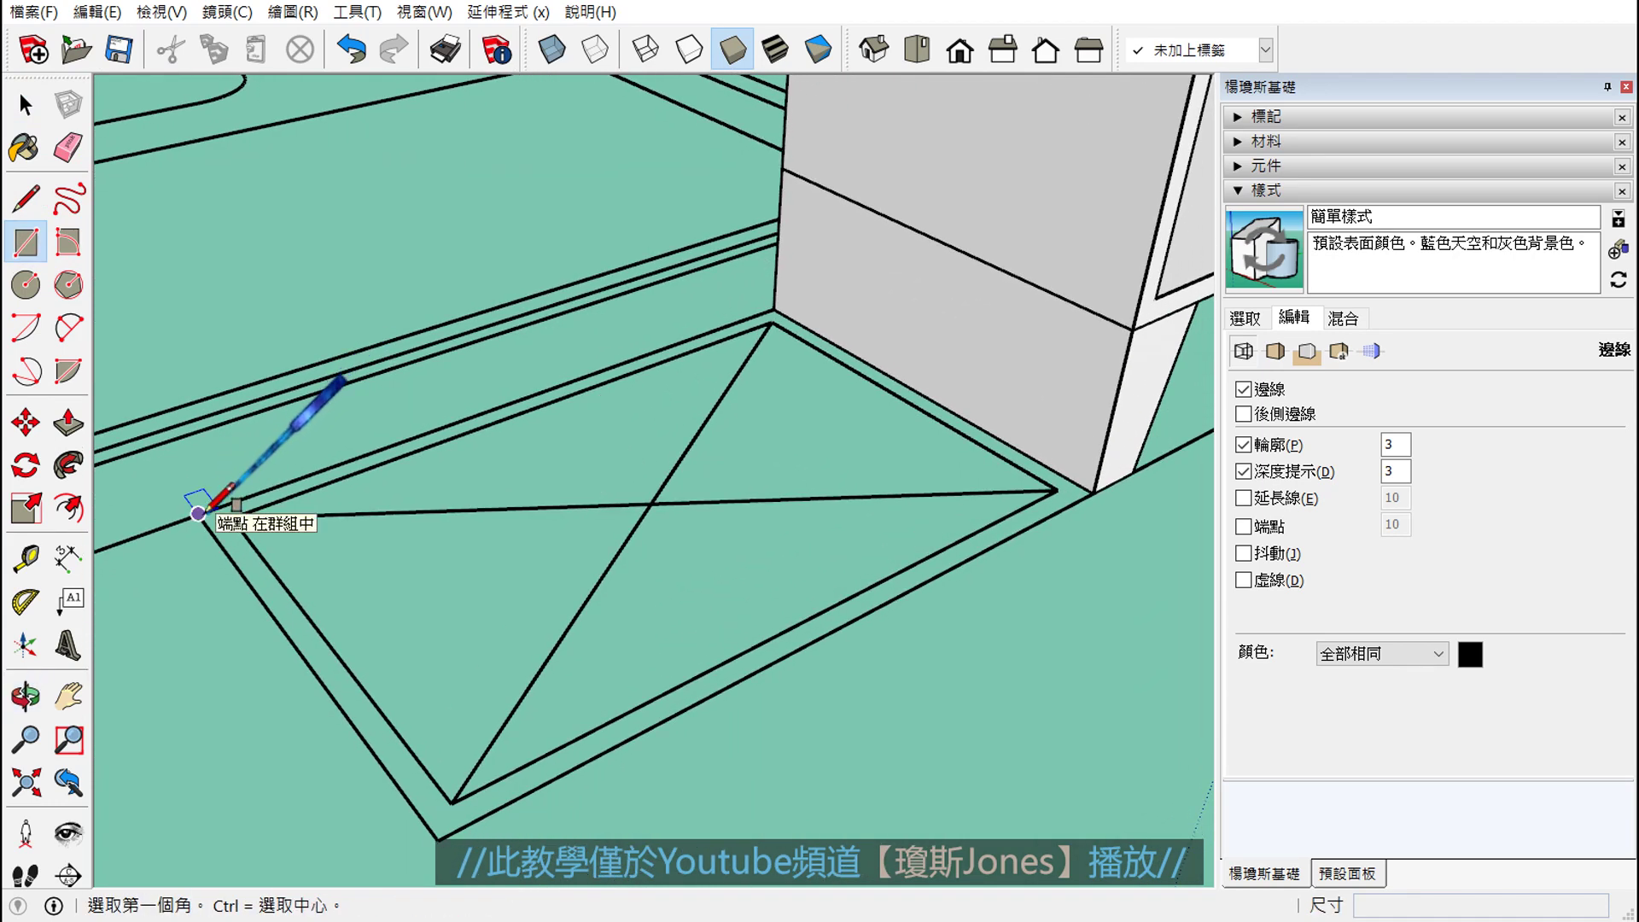
{"action": "left_click", "coordinate": [198, 513]}
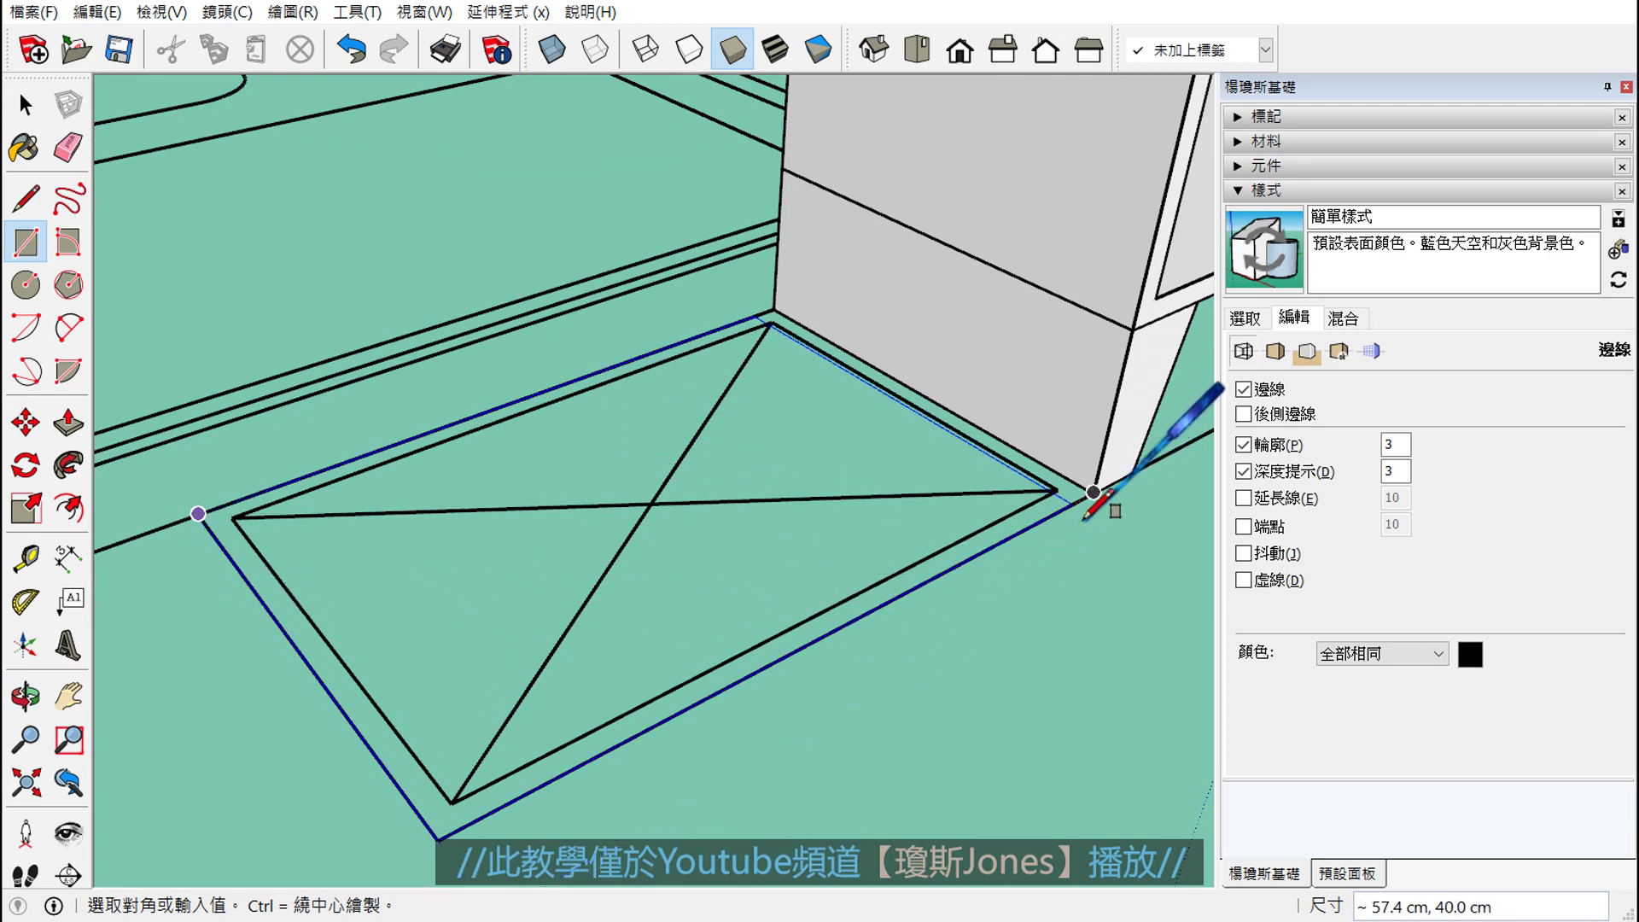
{"action": "left_click", "coordinate": [1094, 491]}
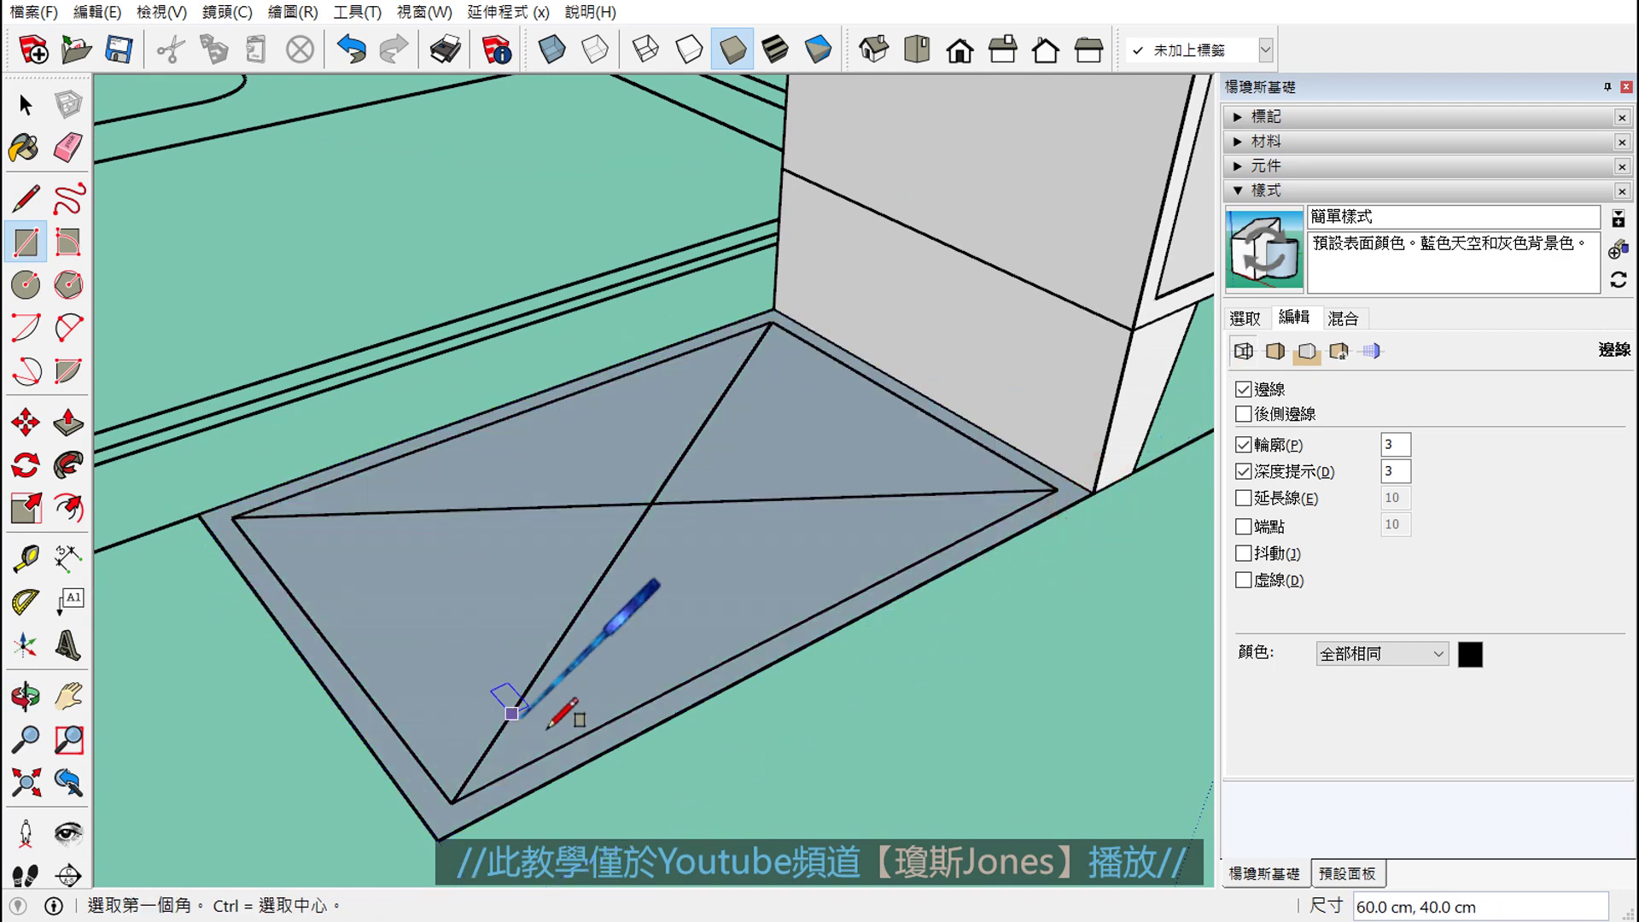
{"action": "key", "text": "space"}
{"action": "scroll", "coordinate": [986, 657], "scroll_direction": "down", "scroll_amount": 1}
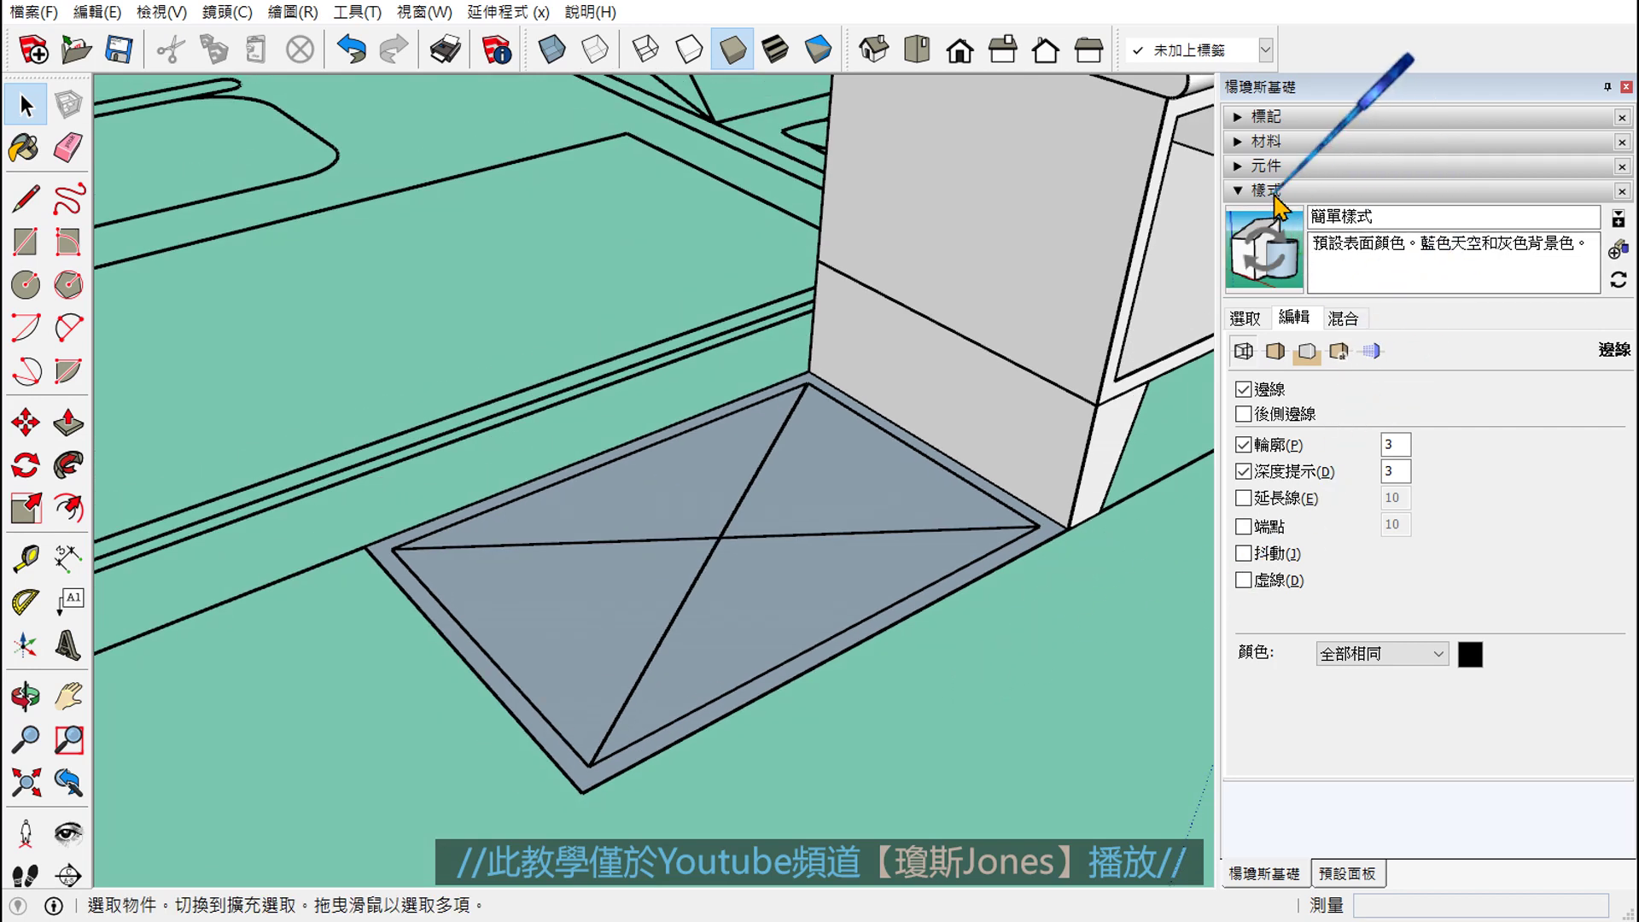
- Collapse Styles and expand the Tags list, scrolling down to the 21-木作天花板 tag
{"action": "left_click", "coordinate": [1278, 202]}
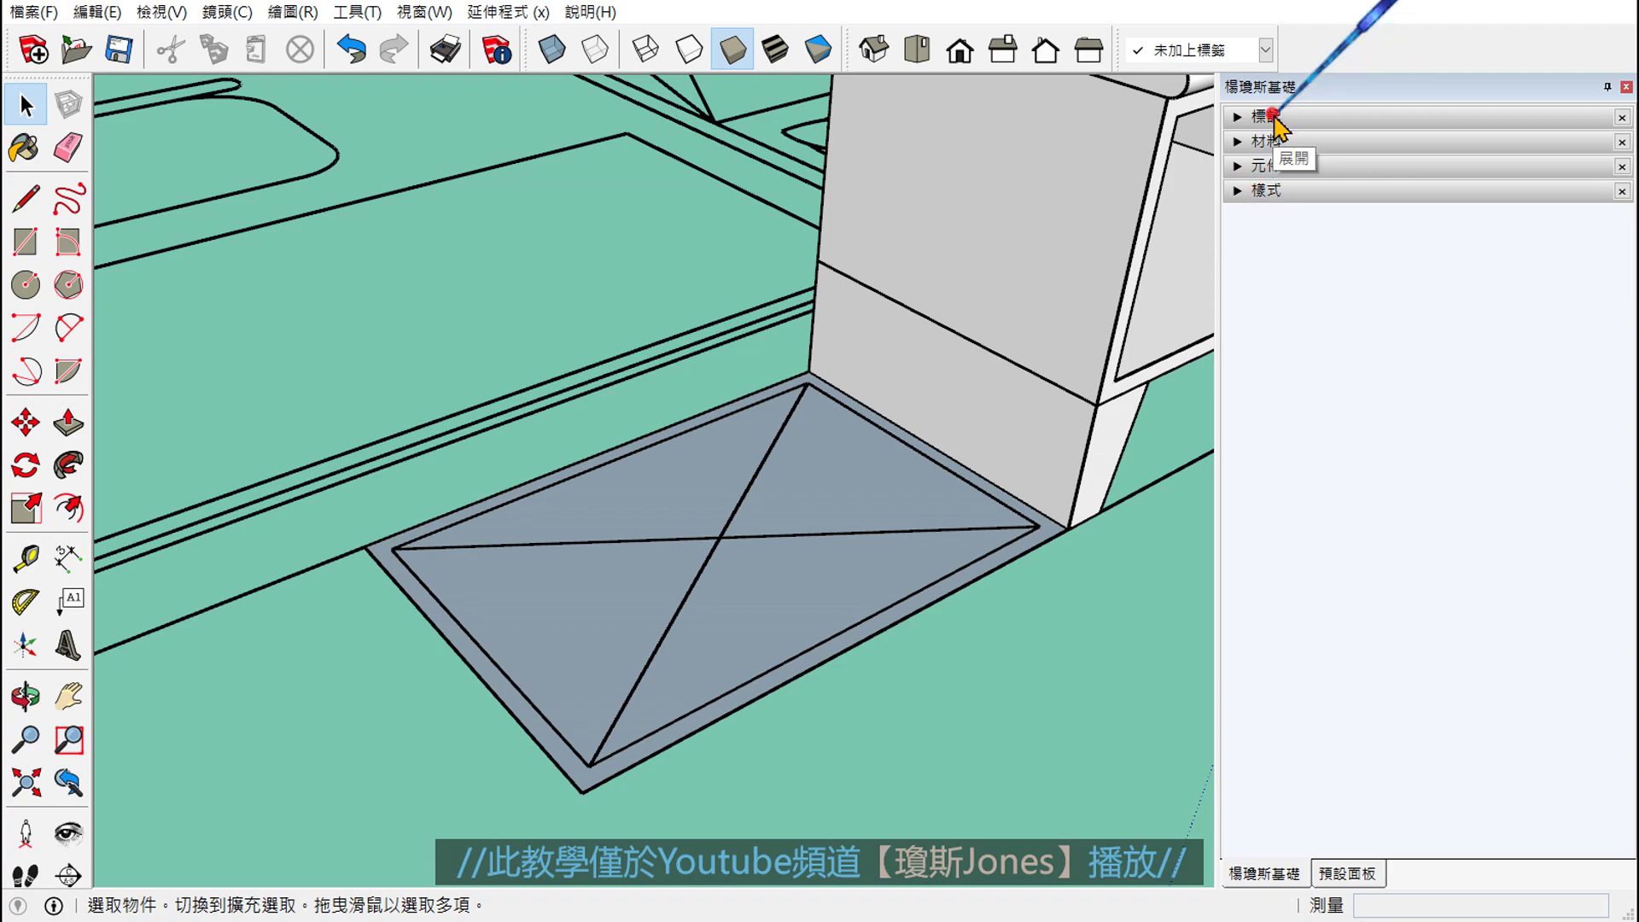
{"action": "left_click", "coordinate": [1277, 117]}
{"action": "scroll", "coordinate": [892, 470], "scroll_direction": "down", "scroll_amount": 1}
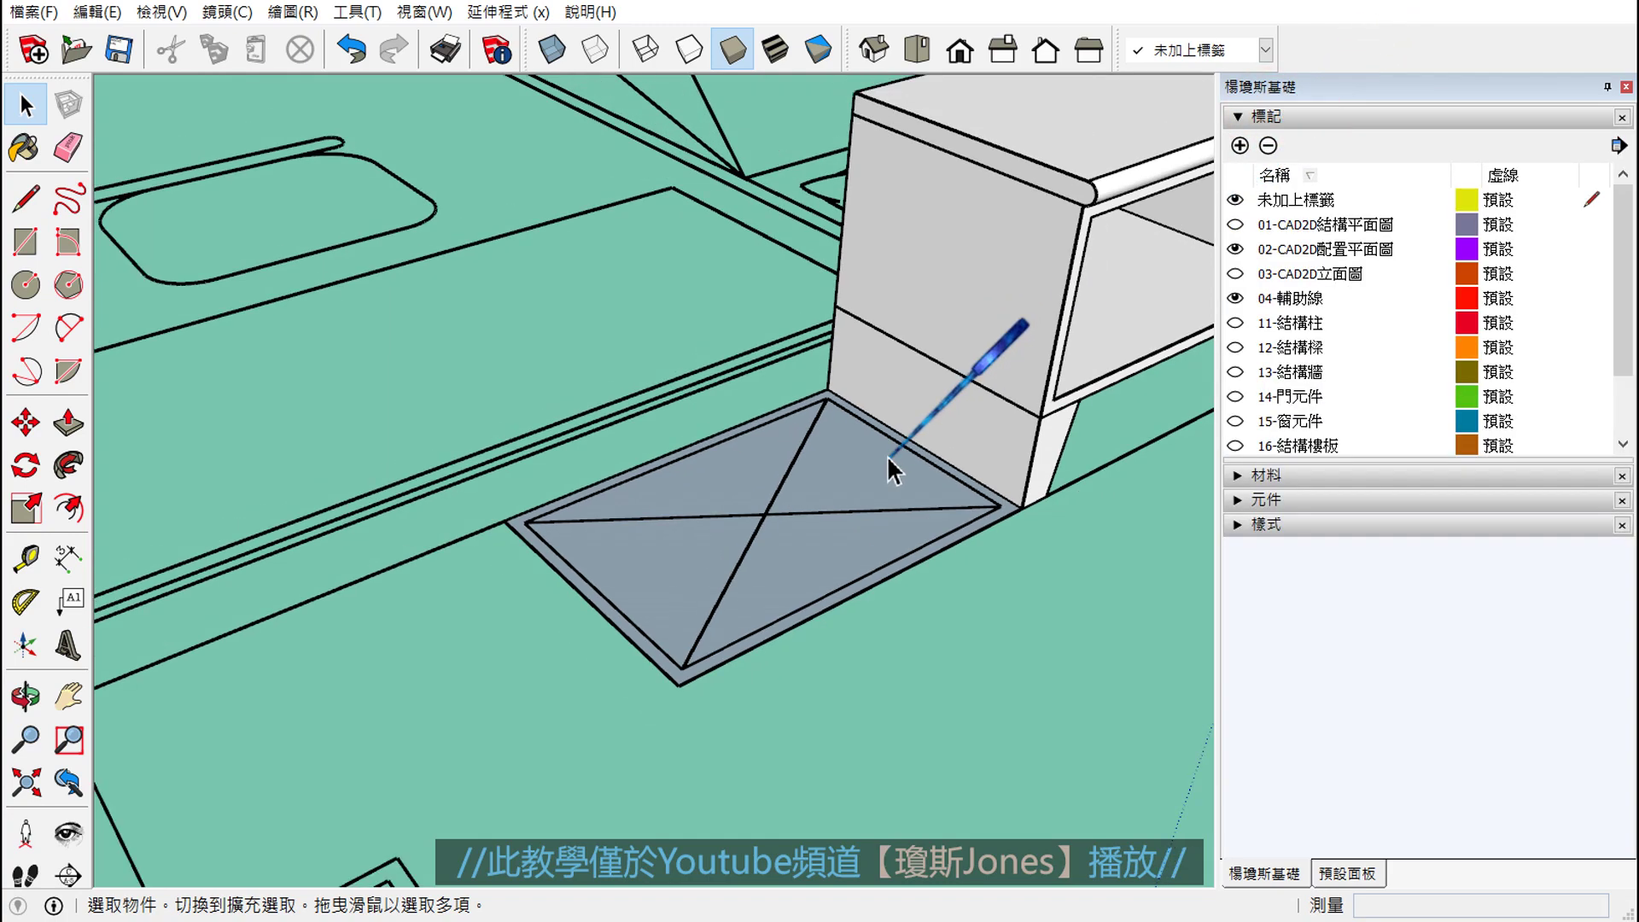
{"action": "scroll", "coordinate": [887, 468], "scroll_direction": "down", "scroll_amount": 2}
{"action": "scroll", "coordinate": [886, 468], "scroll_direction": "down", "scroll_amount": 2}
{"action": "mouse_move", "coordinate": [887, 468]}
{"action": "middle_mouse_down"}
{"action": "mouse_move", "coordinate": [849, 670]}
{"action": "mouse_move", "coordinate": [834, 513]}
{"action": "middle_mouse_up"}
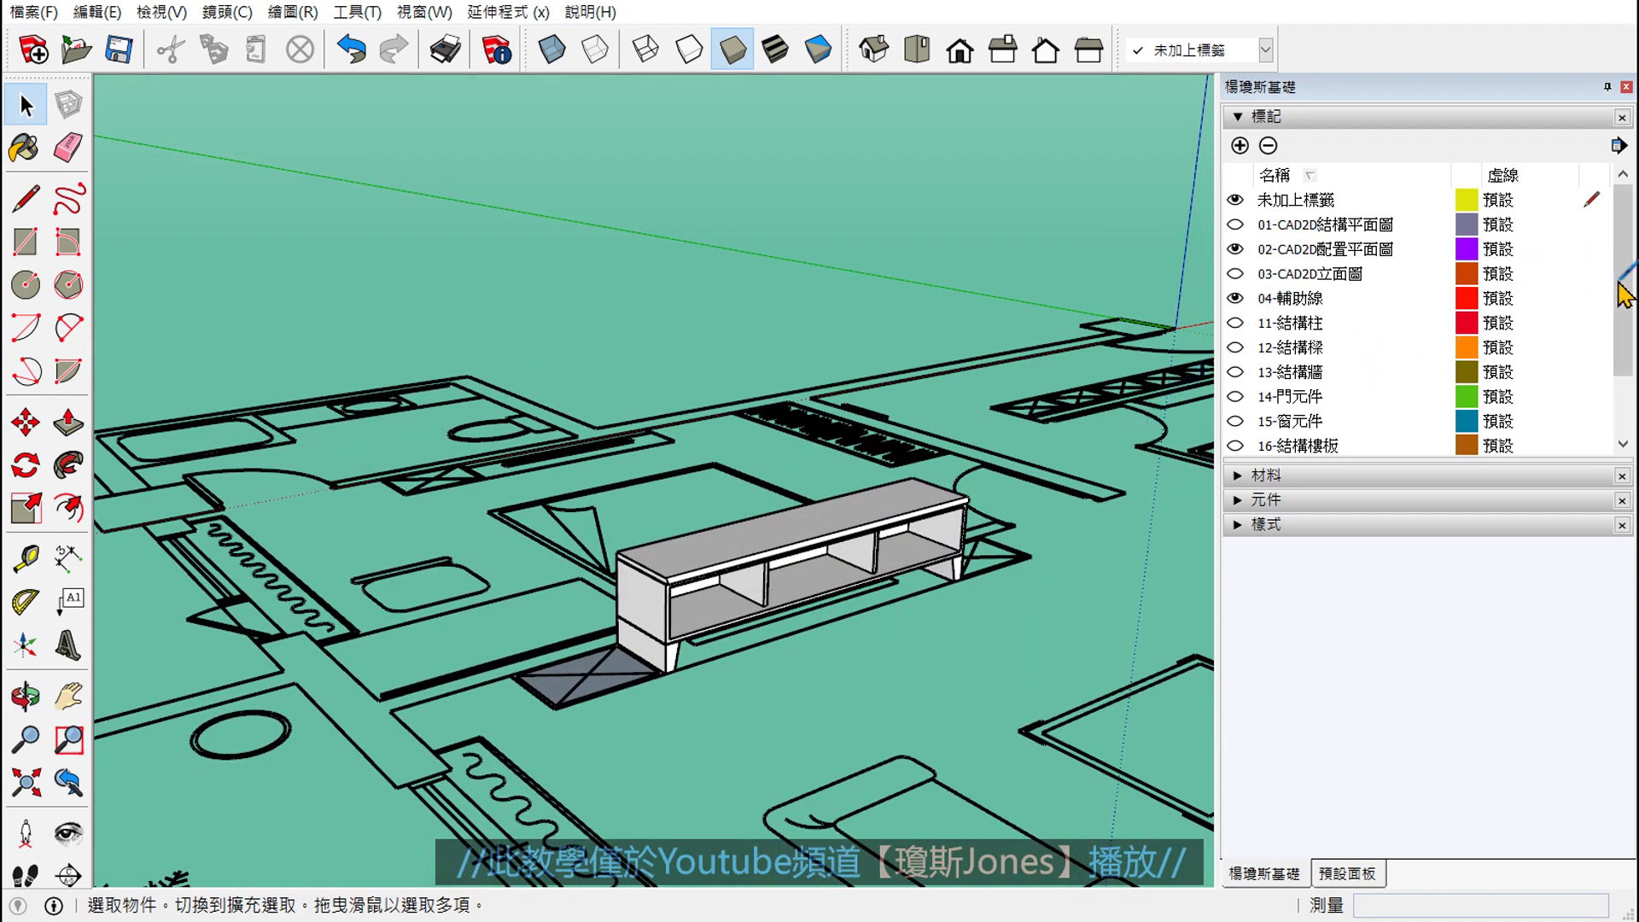
{"action": "left_click_drag", "start_coordinate": [1624, 294], "coordinate": [1624, 360]}
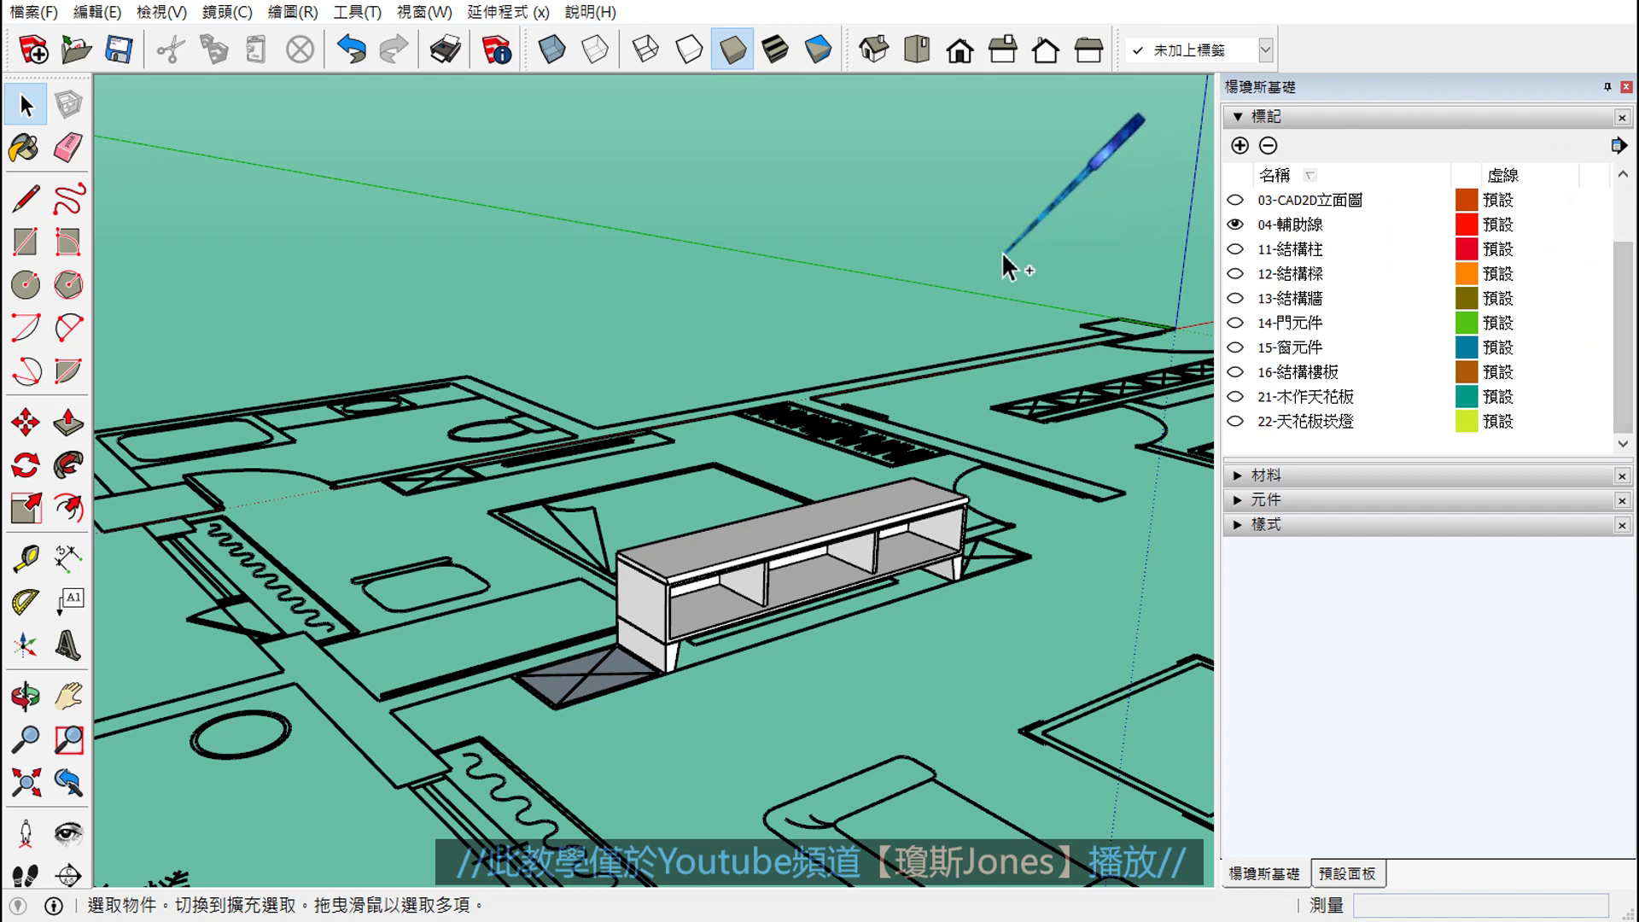
{"action": "left_click_drag", "start_coordinate": [1198, 384], "coordinate": [1400, 415]}
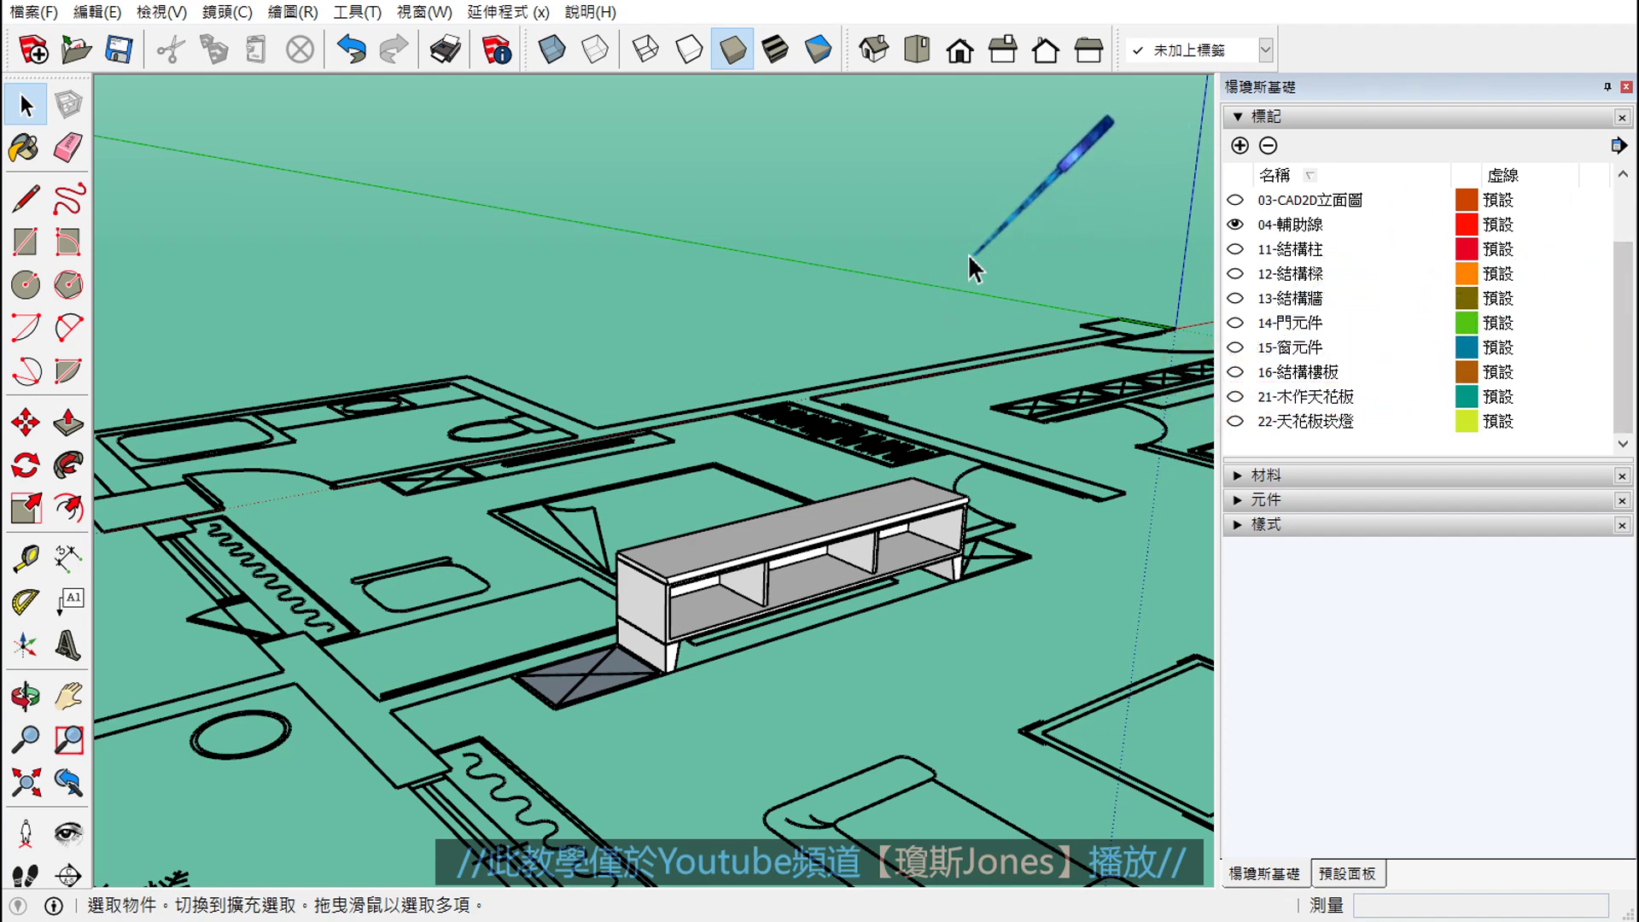
- Turn on 21-木作天花板, toggling it off and on to compare, then view the floor face
{"action": "left_click", "coordinate": [1236, 396]}
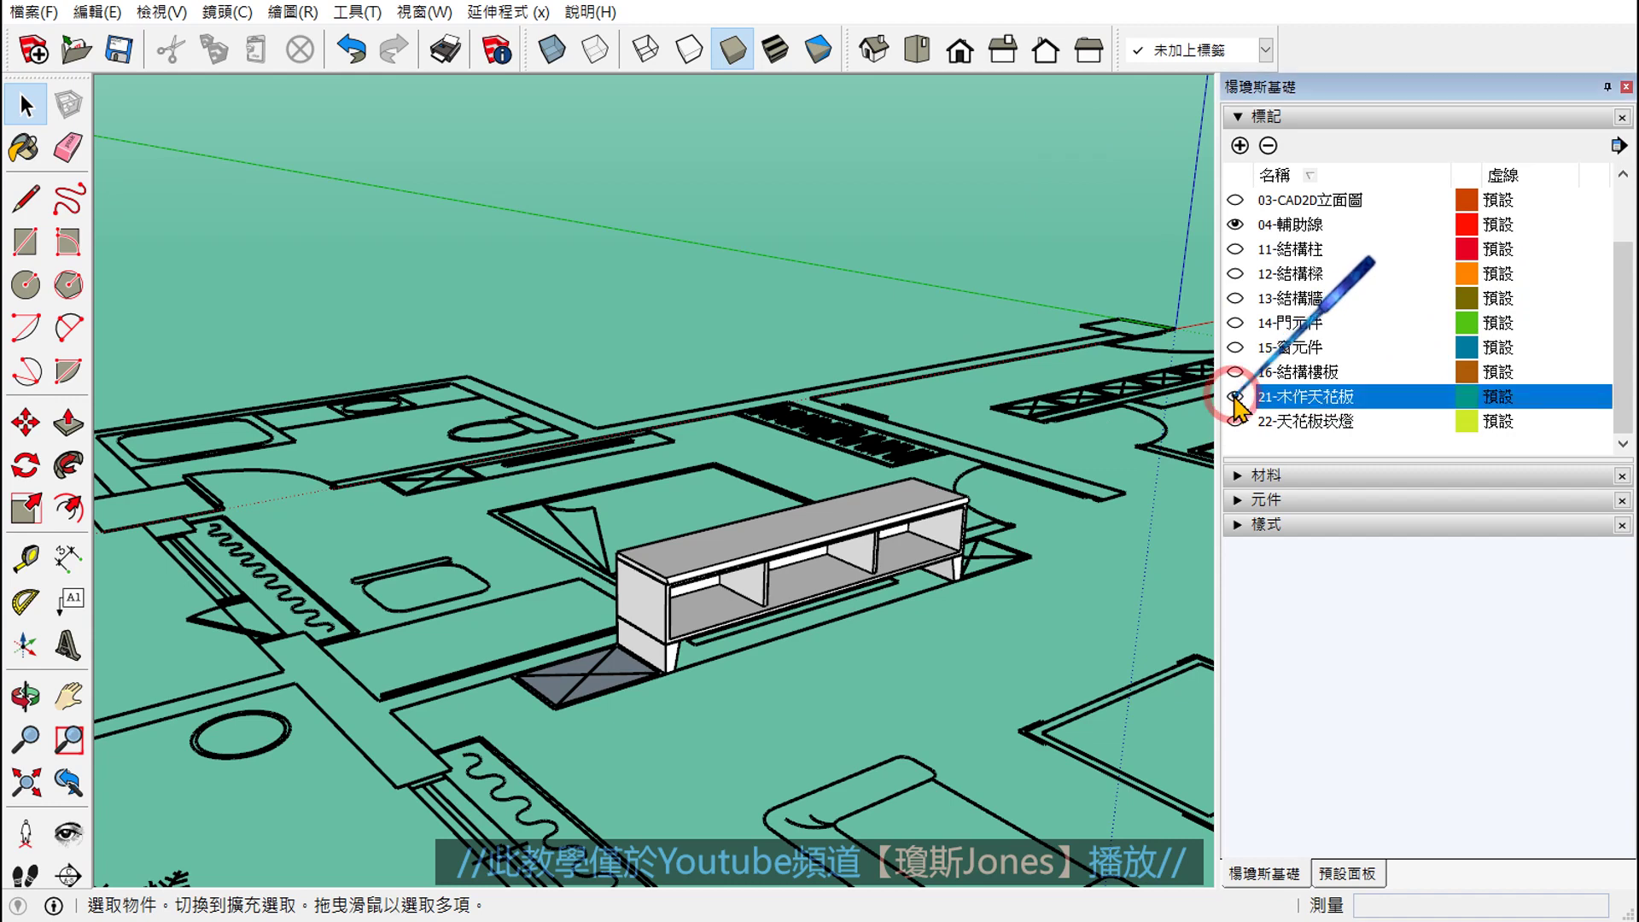
{"action": "scroll", "coordinate": [943, 409], "scroll_direction": "down", "scroll_amount": 2}
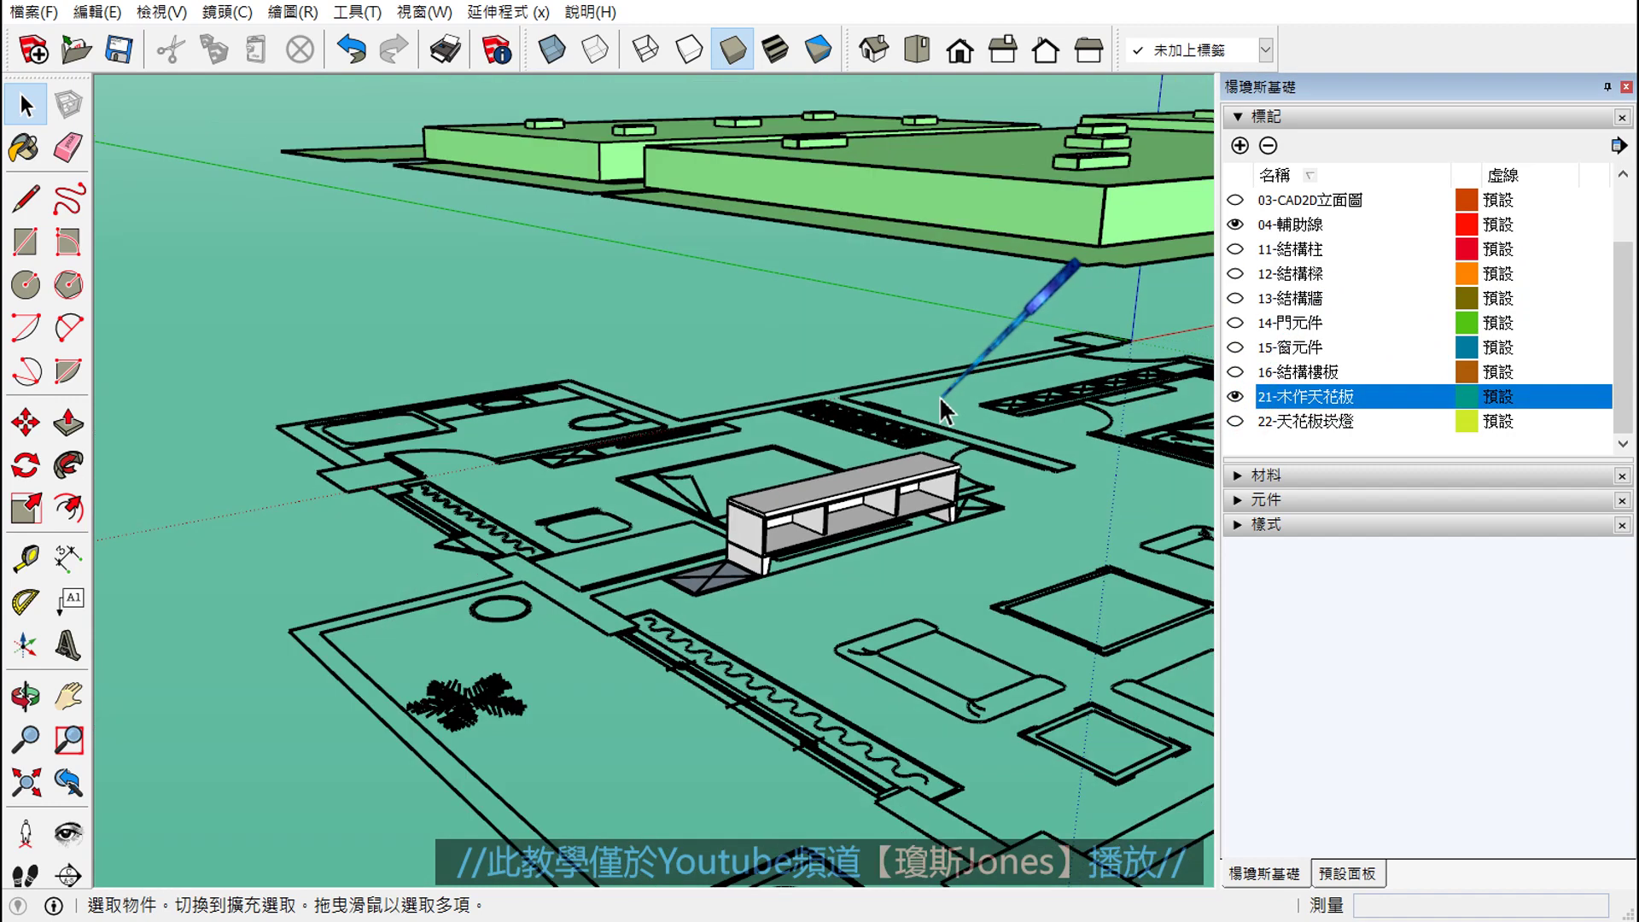
{"action": "left_click", "coordinate": [1234, 396]}
{"action": "left_click", "coordinate": [1235, 396]}
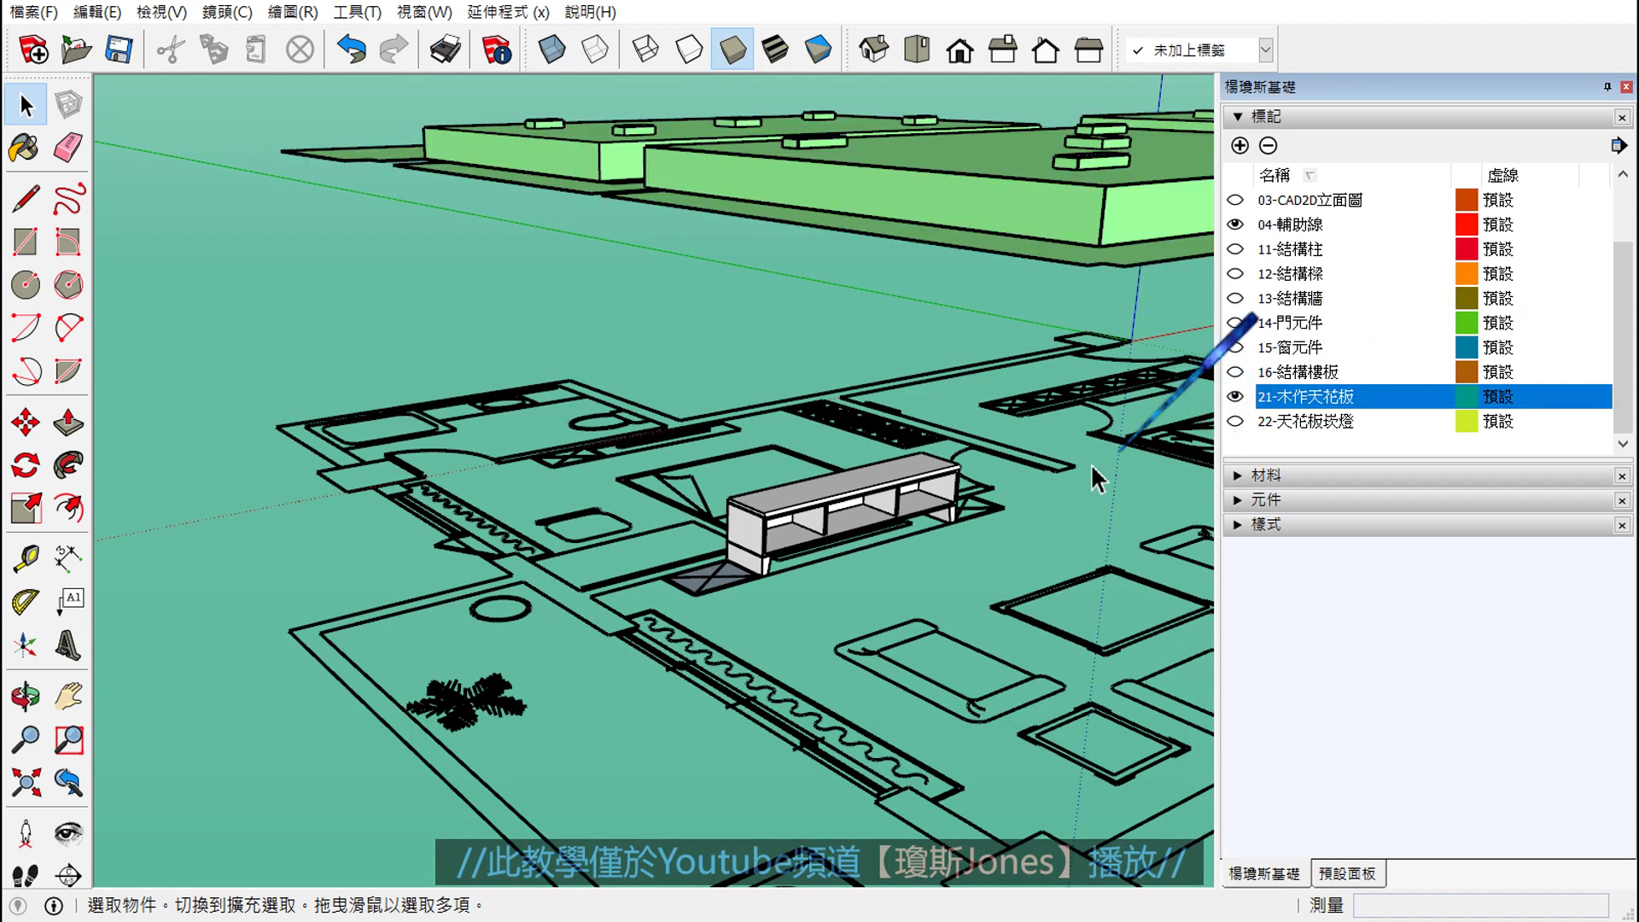
{"action": "mouse_move", "coordinate": [944, 476]}
{"action": "middle_mouse_down"}
{"action": "mouse_move", "coordinate": [811, 473]}
{"action": "mouse_move", "coordinate": [734, 520]}
{"action": "mouse_move", "coordinate": [653, 674]}
{"action": "middle_mouse_up"}
{"action": "scroll", "coordinate": [653, 682], "scroll_direction": "up", "scroll_amount": 3}
{"action": "scroll", "coordinate": [653, 691], "scroll_direction": "up", "scroll_amount": 1}
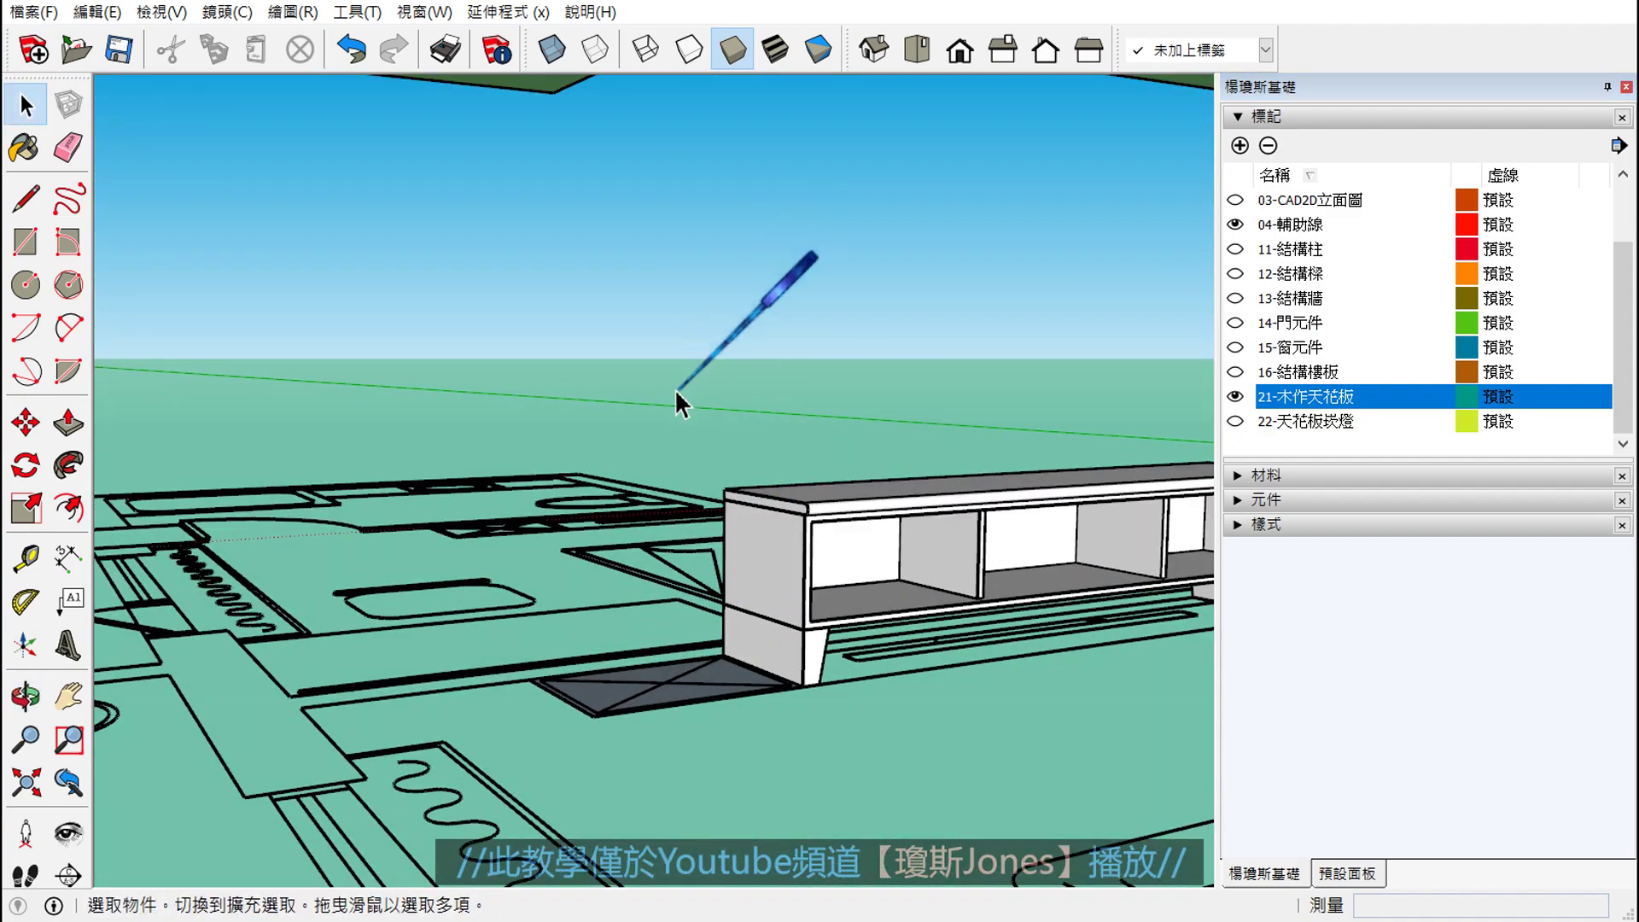
{"action": "scroll", "coordinate": [589, 649], "scroll_direction": "up", "scroll_amount": 3}
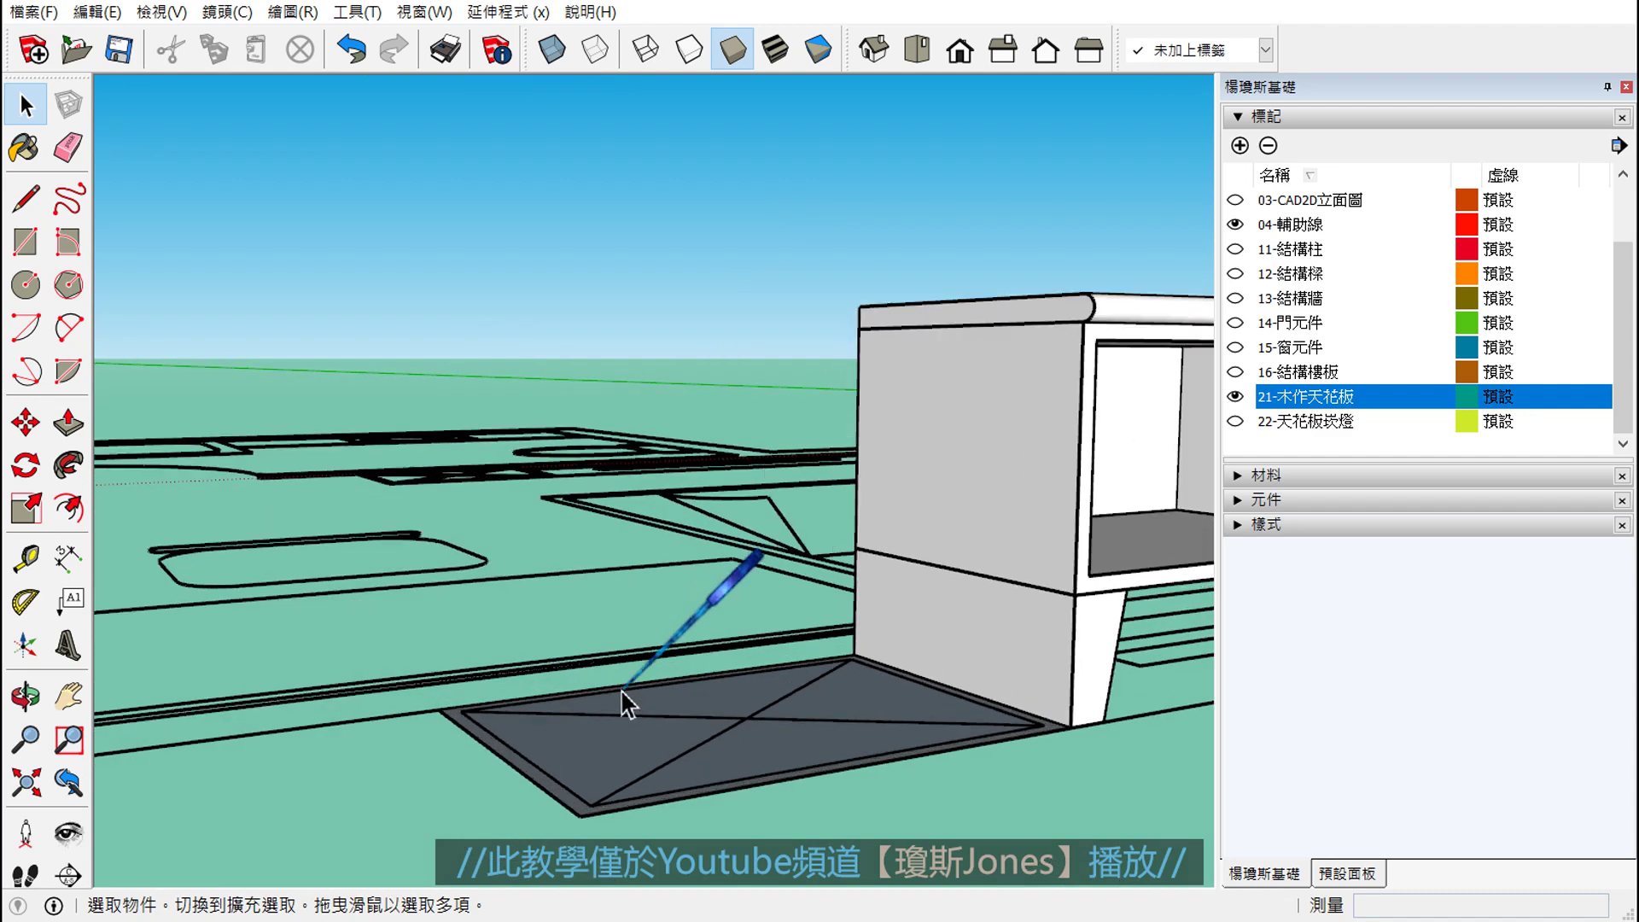
{"action": "scroll", "coordinate": [614, 742], "scroll_direction": "up", "scroll_amount": 2}
- Select the 60 × 40 cm floor face and begin a Push/Pull on it
{"action": "left_click", "coordinate": [598, 779]}
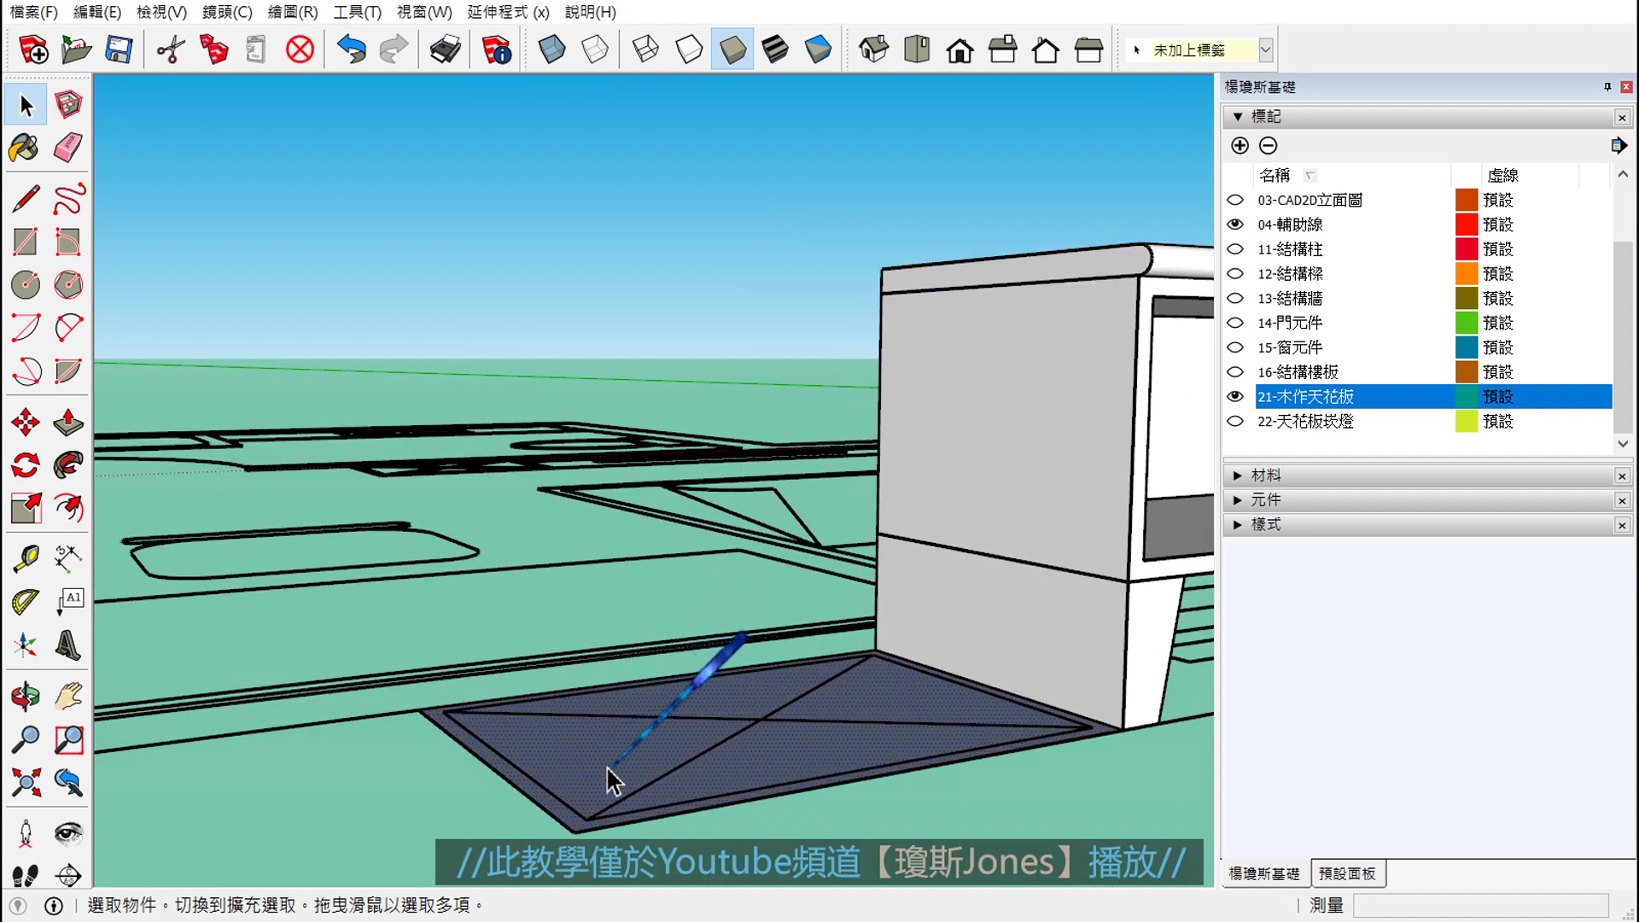
{"action": "left_click", "coordinate": [69, 422]}
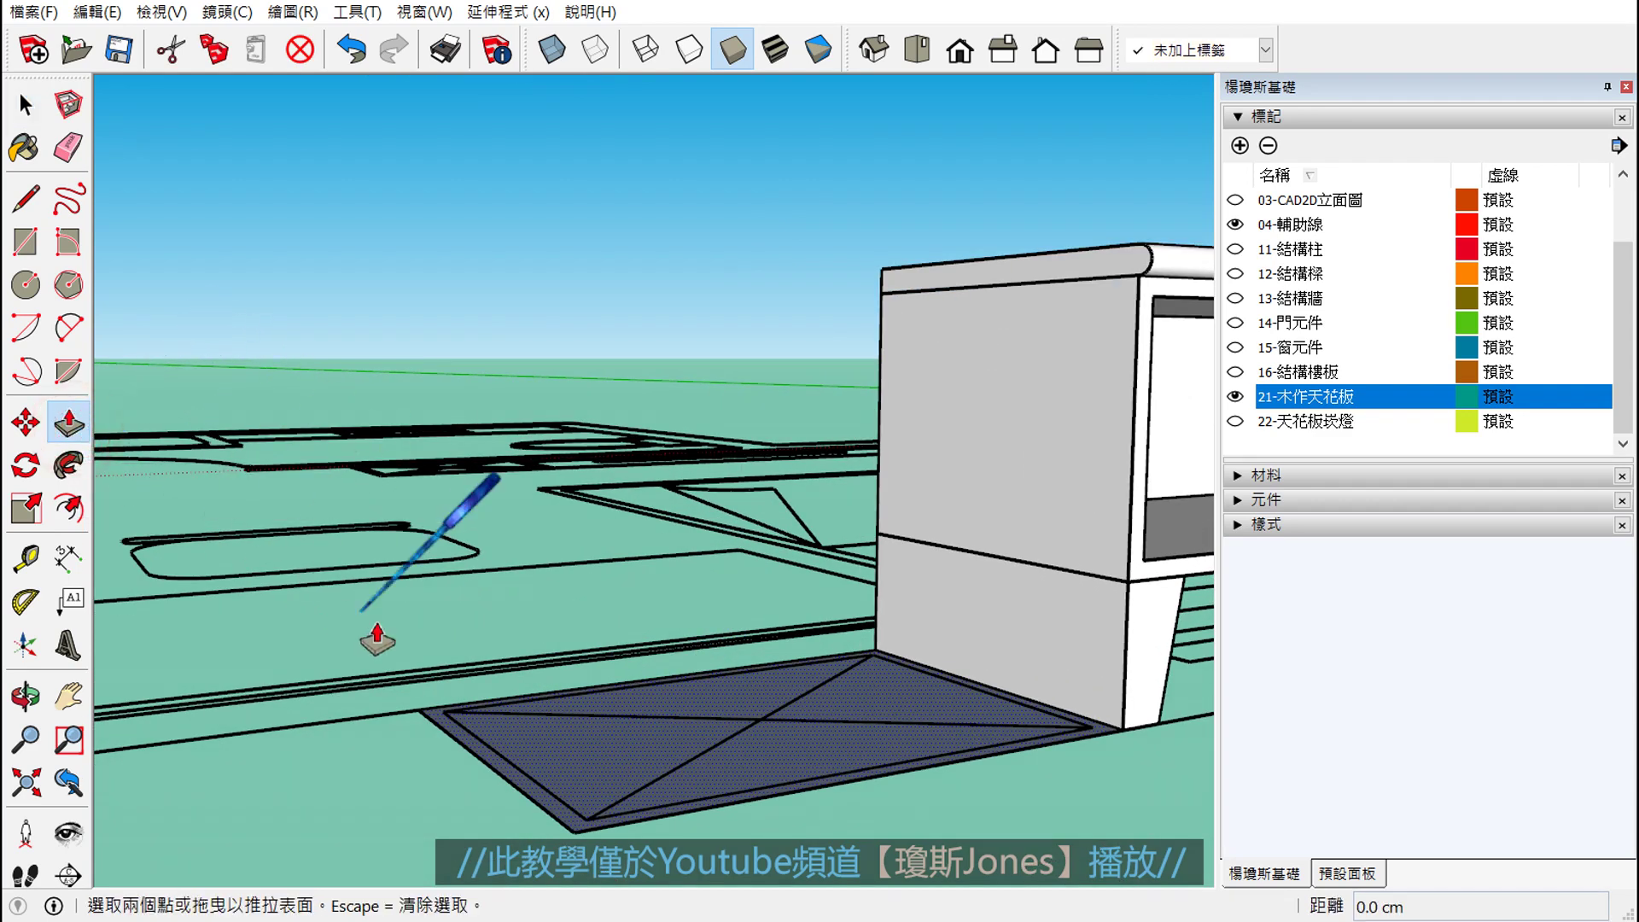
{"action": "left_click", "coordinate": [570, 762]}
{"action": "scroll", "coordinate": [586, 721], "scroll_direction": "down", "scroll_amount": 3}
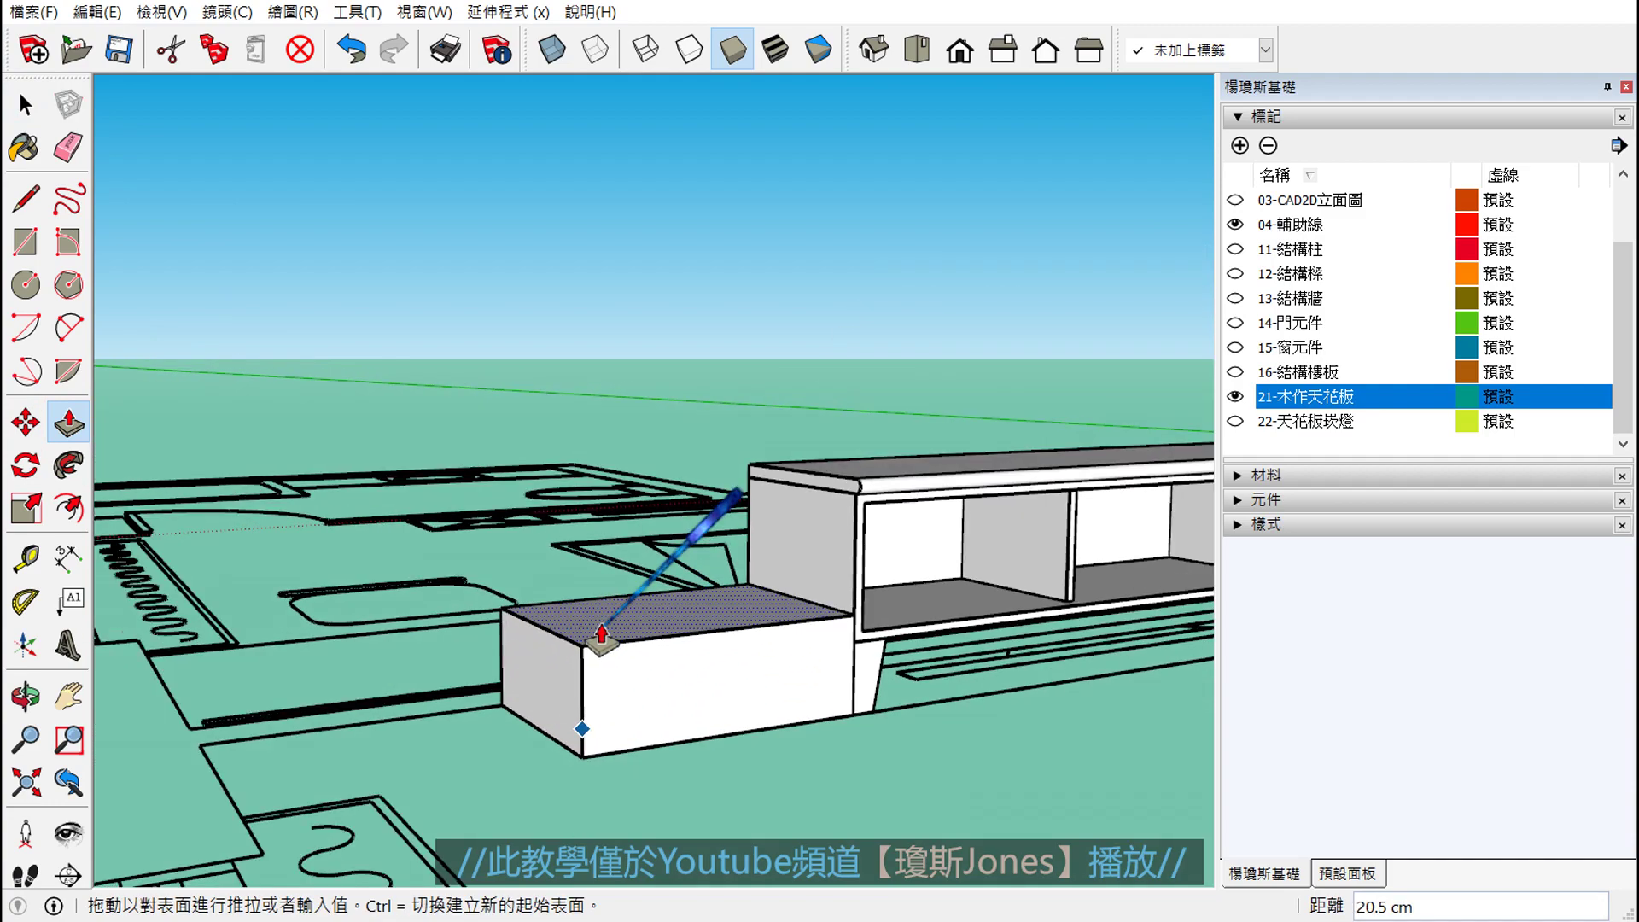
{"action": "scroll", "coordinate": [602, 636], "scroll_direction": "down", "scroll_amount": 1}
{"action": "scroll", "coordinate": [645, 256], "scroll_direction": "down", "scroll_amount": 2}
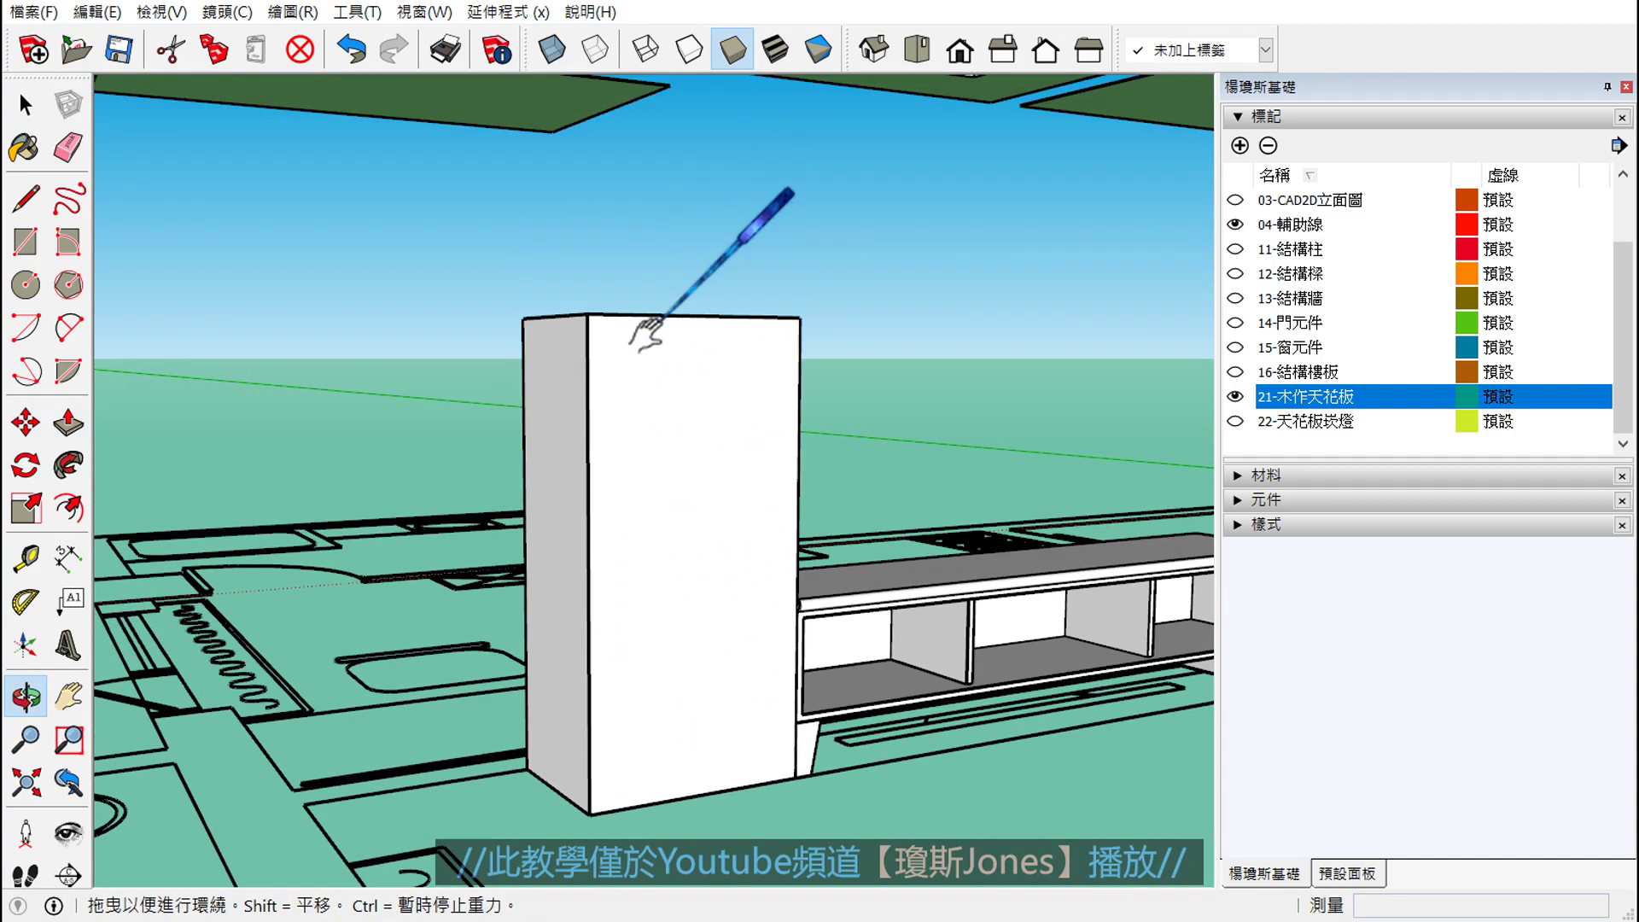
{"action": "scroll", "coordinate": [640, 329], "scroll_direction": "down", "scroll_amount": 2}
{"action": "scroll", "coordinate": [640, 529], "scroll_direction": "down", "scroll_amount": 2}
{"action": "scroll", "coordinate": [649, 525], "scroll_direction": "down", "scroll_amount": 2}
- Raise the face 270.0 cm to meet the ceiling and view the full-height block
{"action": "mouse_move", "coordinate": [669, 529]}
{"action": "middle_mouse_down"}
{"action": "mouse_move", "coordinate": [677, 381]}
{"action": "mouse_move", "coordinate": [690, 401]}
{"action": "mouse_move", "coordinate": [663, 311]}
{"action": "mouse_move", "coordinate": [743, 433]}
{"action": "middle_mouse_up"}
{"action": "scroll", "coordinate": [663, 312], "scroll_direction": "up", "scroll_amount": 2}
{"action": "scroll", "coordinate": [662, 322], "scroll_direction": "up", "scroll_amount": 2}
{"action": "left_click_drag", "start_coordinate": [743, 434], "coordinate": [654, 231]}
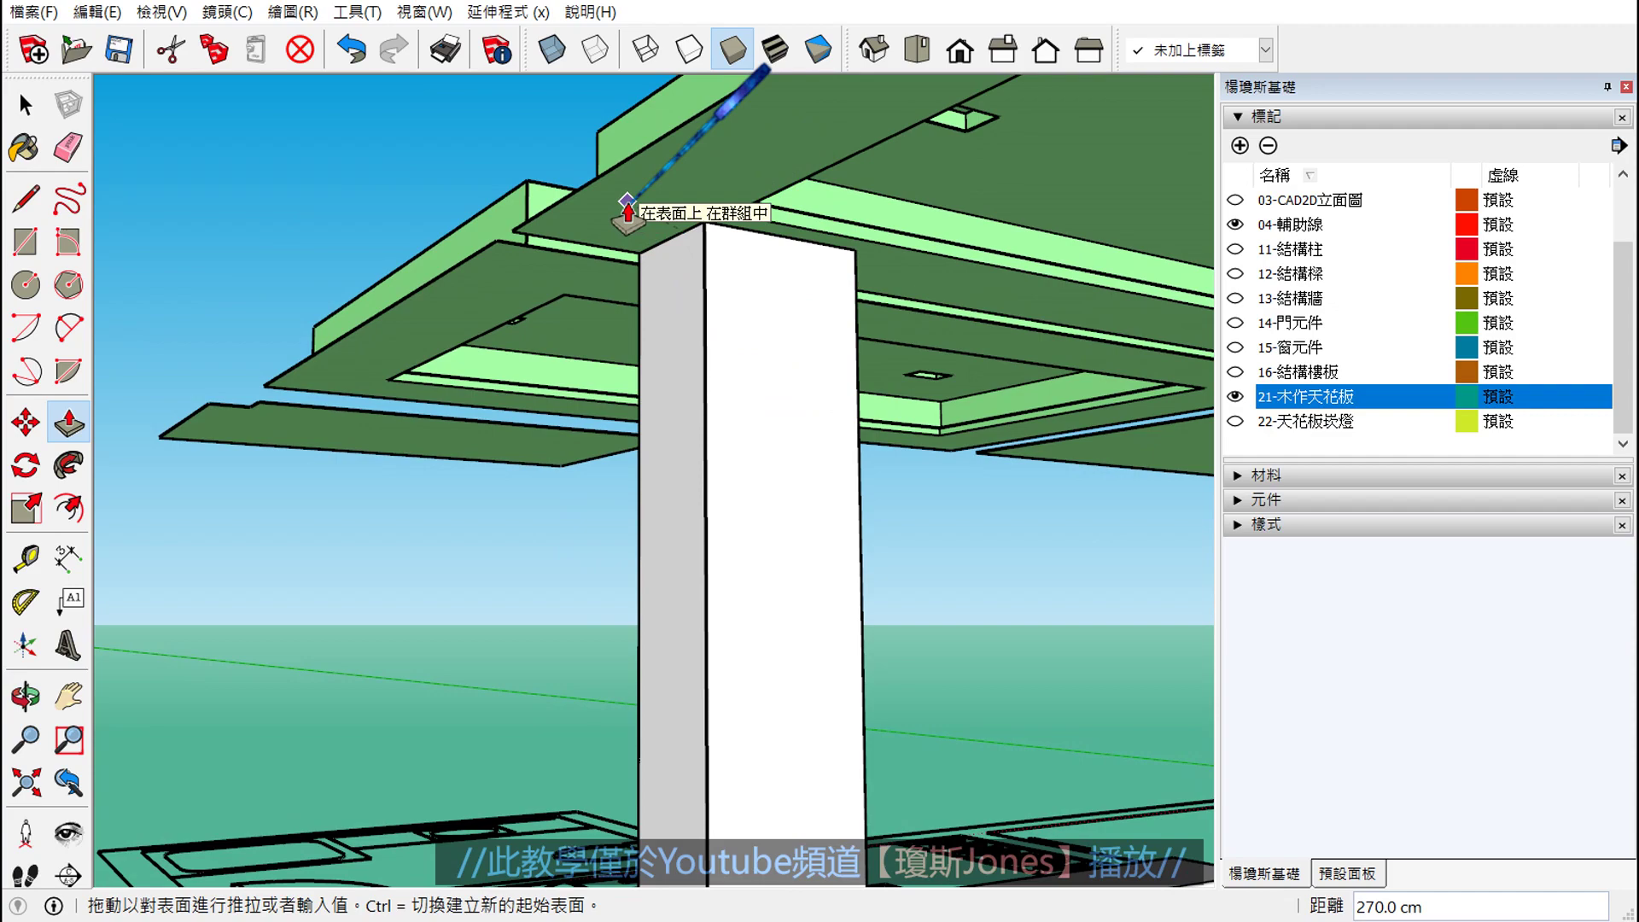
{"action": "scroll", "coordinate": [627, 209], "scroll_direction": "up", "scroll_amount": 1}
{"action": "scroll", "coordinate": [628, 209], "scroll_direction": "up", "scroll_amount": 1}
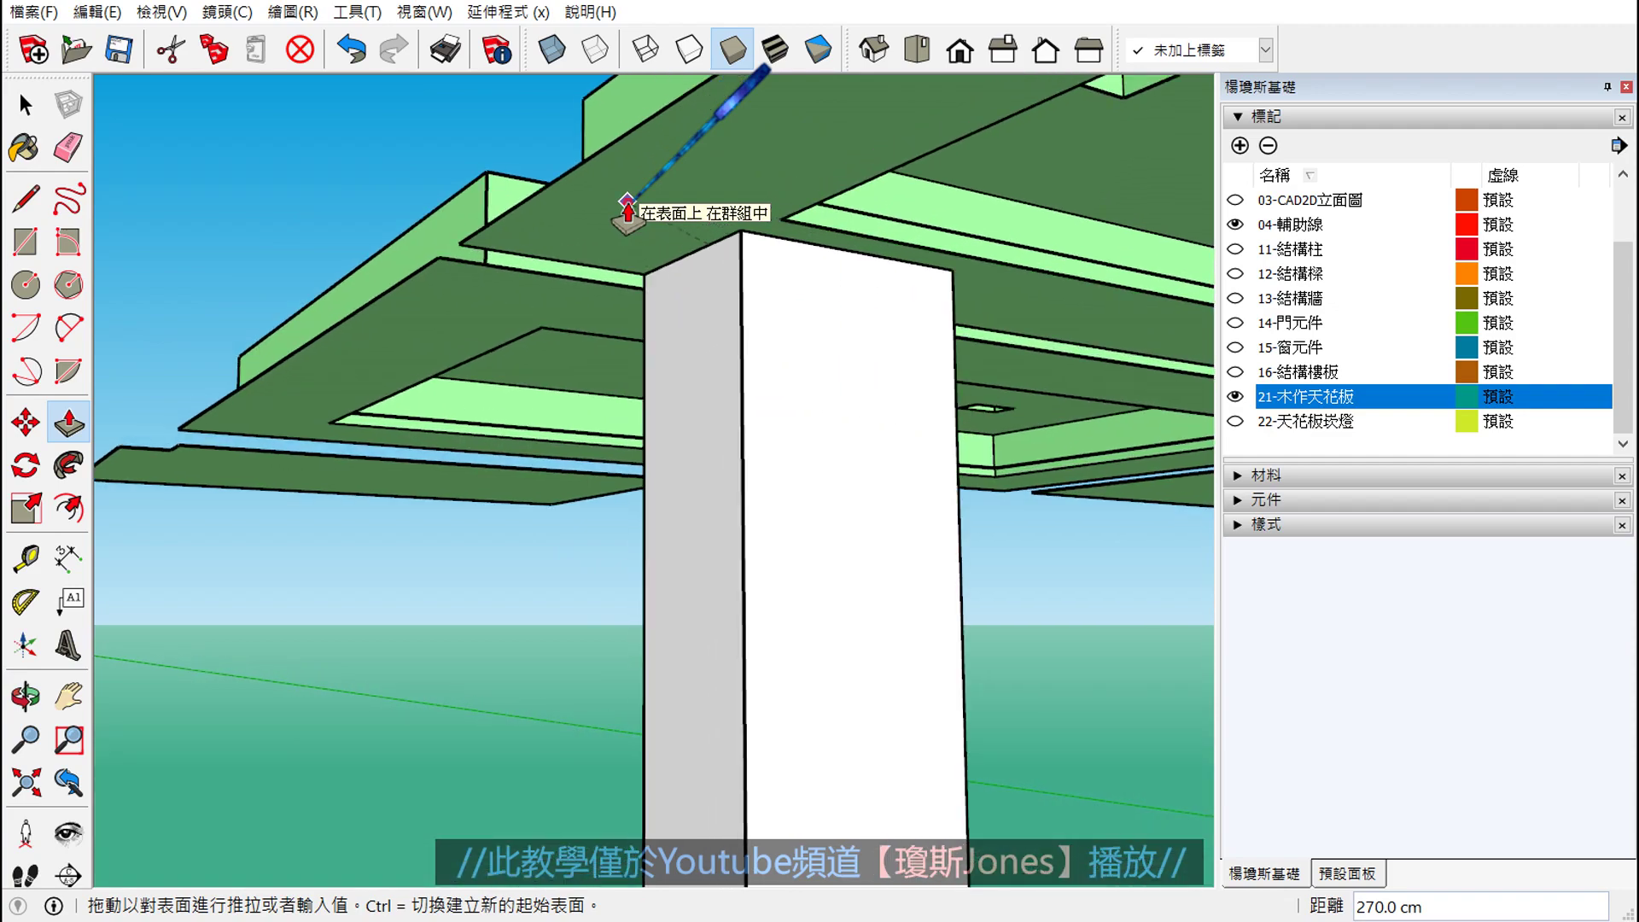
{"action": "key", "text": "space"}
{"action": "mouse_move", "coordinate": [640, 227]}
{"action": "middle_mouse_down"}
{"action": "mouse_move", "coordinate": [756, 270]}
{"action": "mouse_move", "coordinate": [639, 435]}
{"action": "mouse_move", "coordinate": [1028, 447]}
{"action": "mouse_move", "coordinate": [698, 449]}
{"action": "mouse_move", "coordinate": [951, 577]}
{"action": "mouse_move", "coordinate": [914, 366]}
{"action": "mouse_move", "coordinate": [944, 402]}
{"action": "mouse_move", "coordinate": [917, 474]}
{"action": "mouse_move", "coordinate": [962, 512]}
{"action": "middle_mouse_up"}
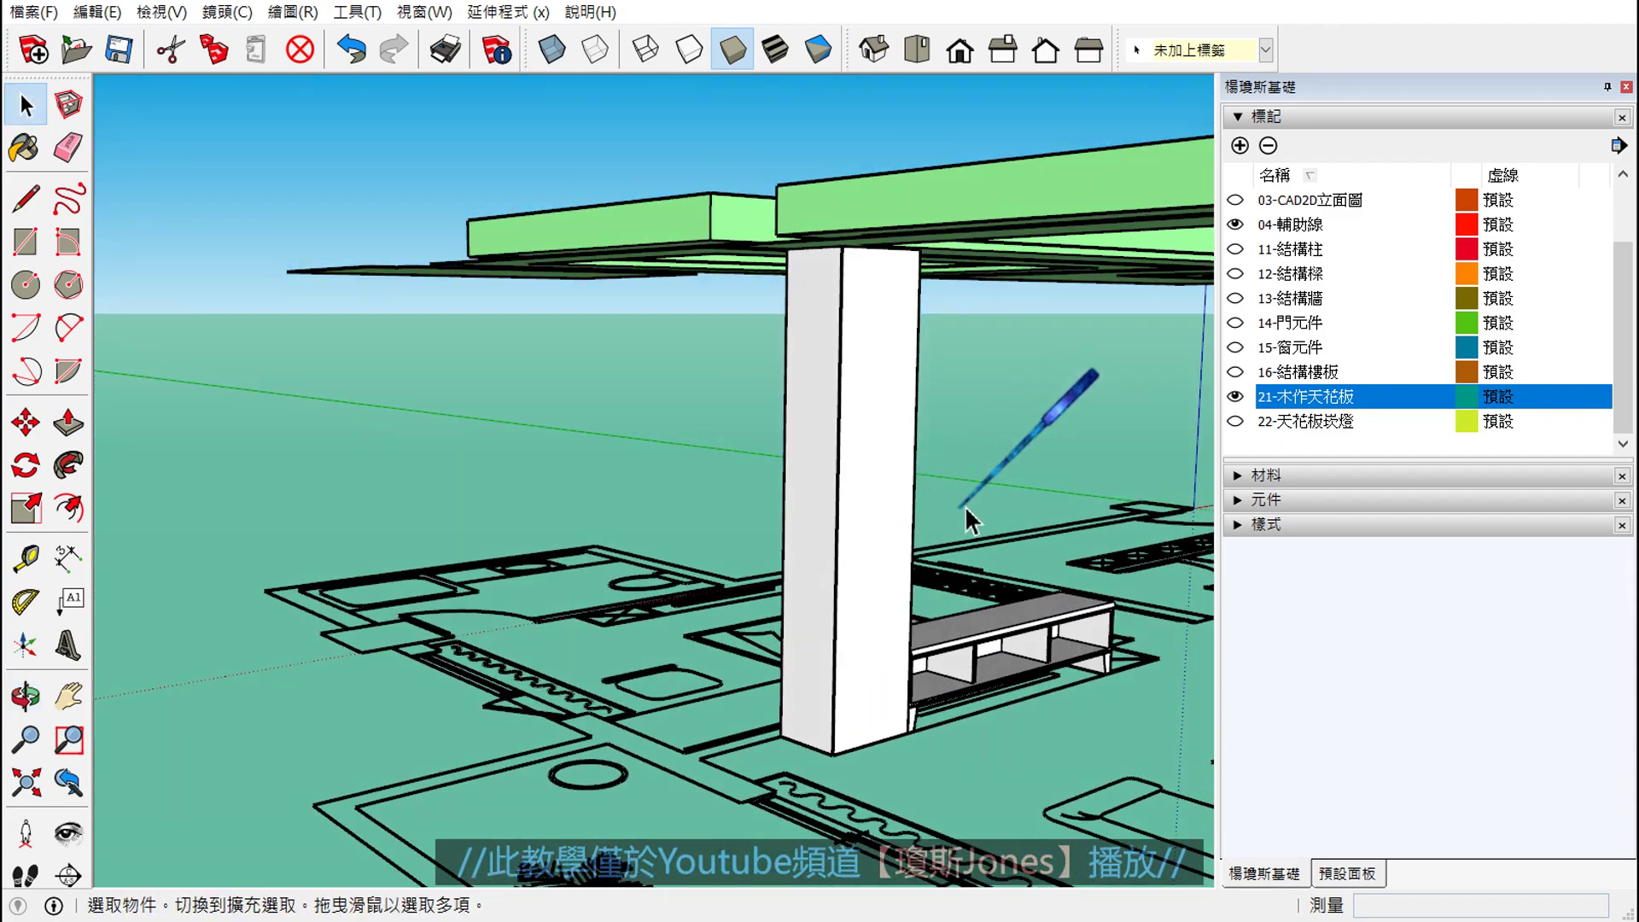
- Show the 13-結構牆 walls to inspect the block among them, then hide them again
{"action": "left_click", "coordinate": [1235, 298]}
{"action": "mouse_move", "coordinate": [1164, 549]}
{"action": "middle_mouse_down"}
{"action": "mouse_move", "coordinate": [856, 617]}
{"action": "mouse_move", "coordinate": [797, 549]}
{"action": "mouse_move", "coordinate": [871, 596]}
{"action": "mouse_move", "coordinate": [776, 453]}
{"action": "middle_mouse_up"}
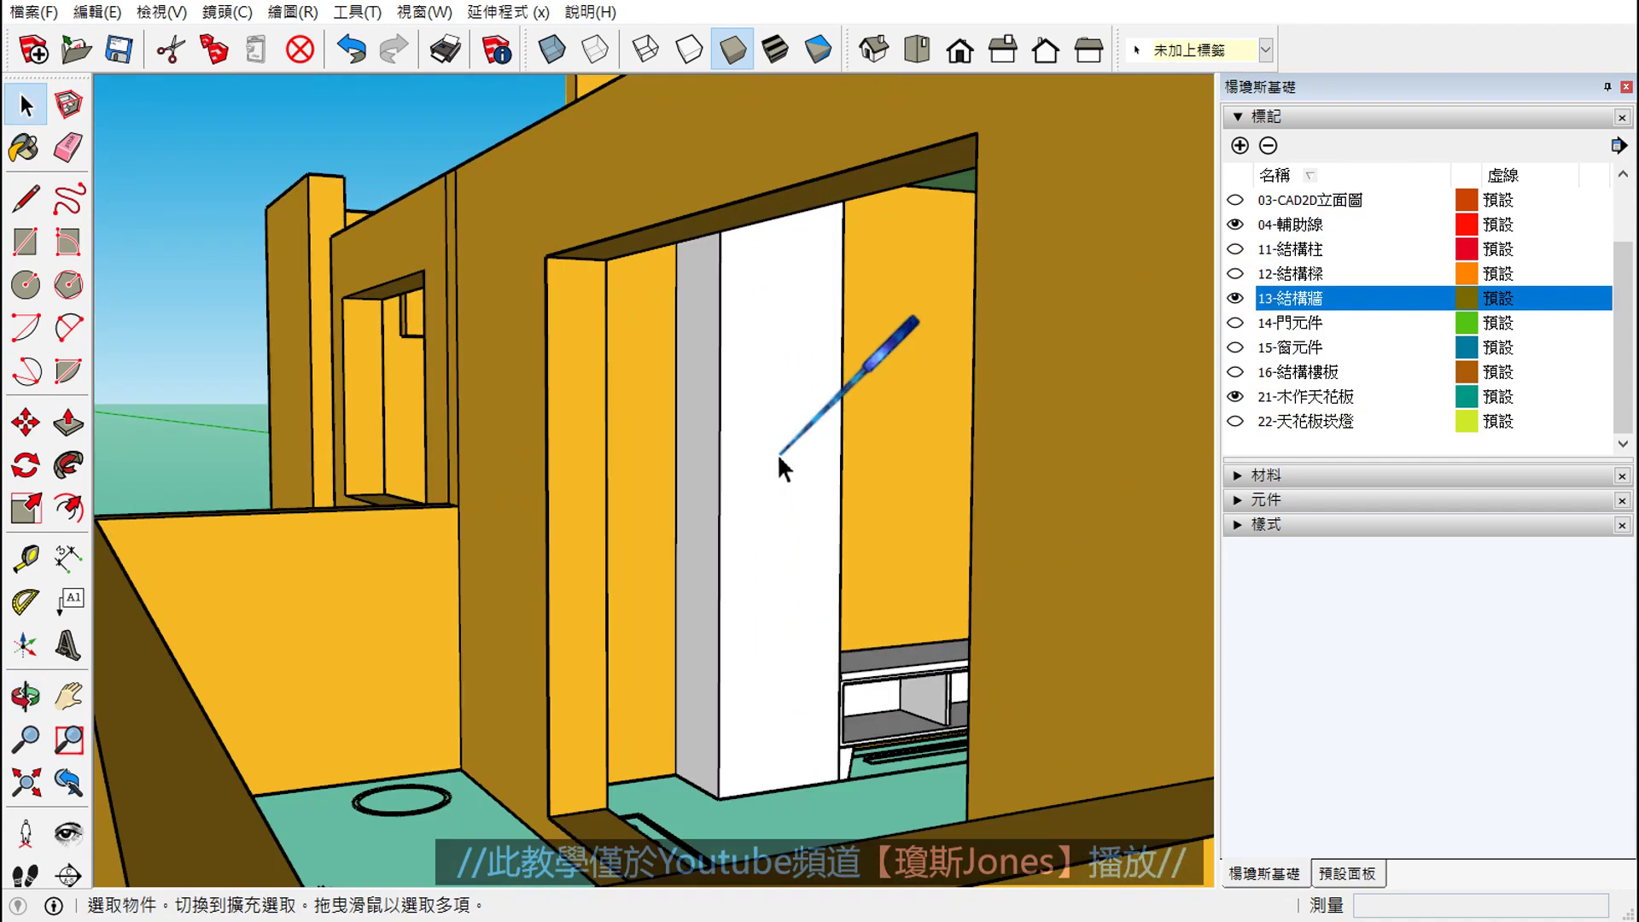
{"action": "scroll", "coordinate": [776, 453], "scroll_direction": "up", "scroll_amount": 2}
{"action": "scroll", "coordinate": [807, 422], "scroll_direction": "down", "scroll_amount": 2}
{"action": "mouse_move", "coordinate": [826, 567]}
{"action": "middle_mouse_down"}
{"action": "mouse_move", "coordinate": [812, 457]}
{"action": "mouse_move", "coordinate": [798, 502]}
{"action": "mouse_move", "coordinate": [808, 464]}
{"action": "mouse_move", "coordinate": [775, 464]}
{"action": "middle_mouse_up"}
{"action": "scroll", "coordinate": [812, 538], "scroll_direction": "down", "scroll_amount": 1}
{"action": "scroll", "coordinate": [827, 530], "scroll_direction": "down", "scroll_amount": 2}
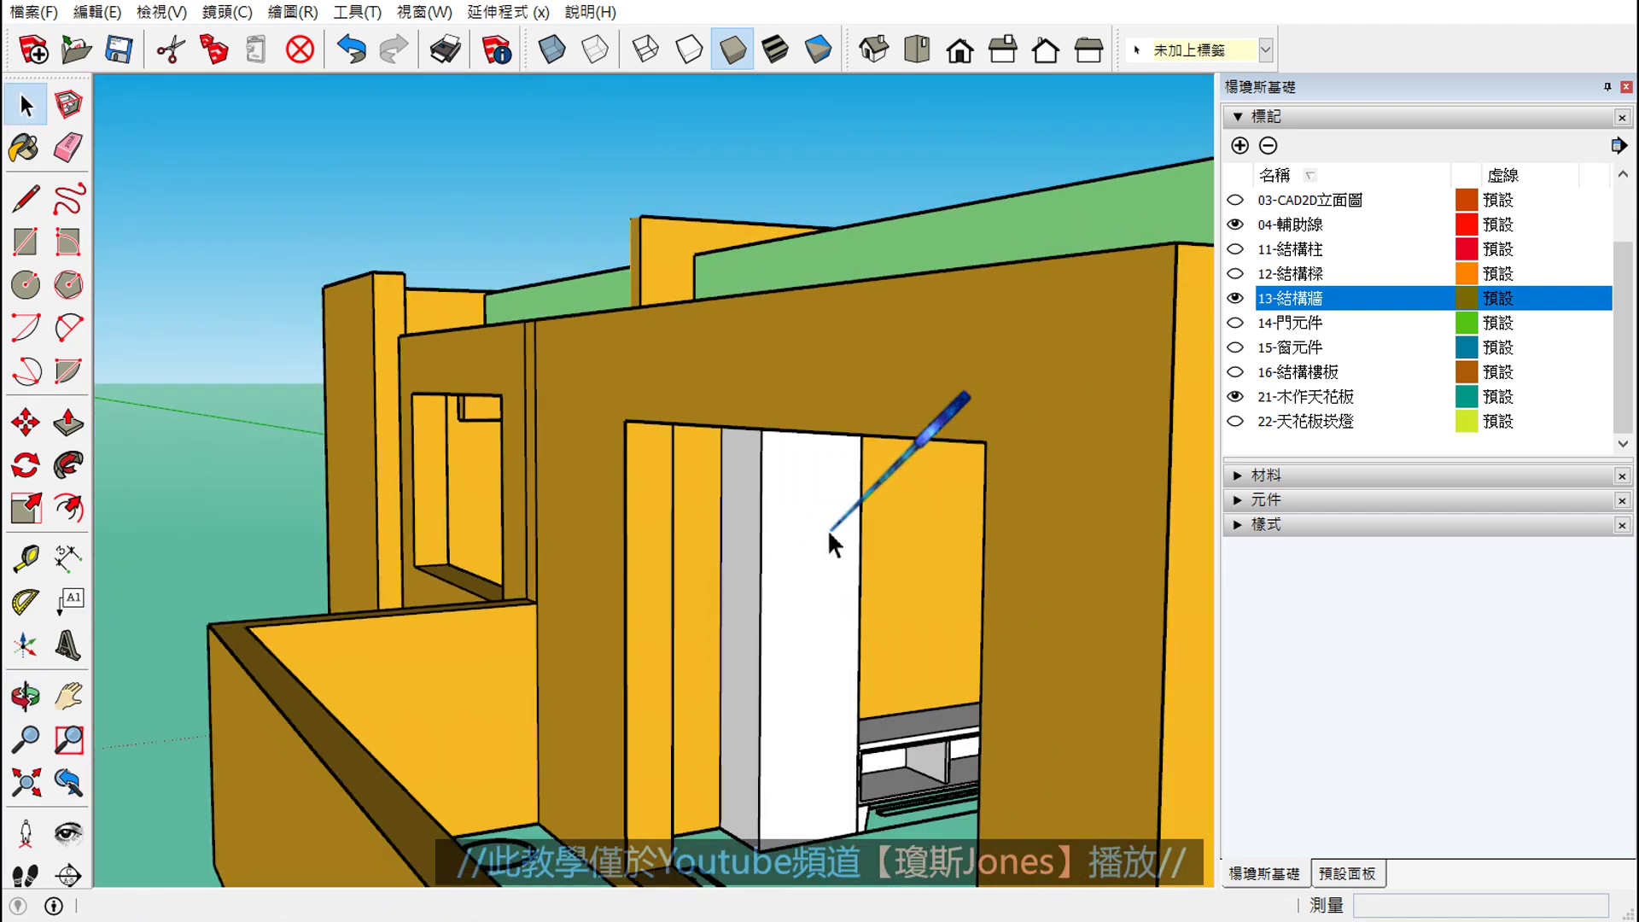
{"action": "mouse_move", "coordinate": [828, 529]}
{"action": "middle_mouse_down"}
{"action": "mouse_move", "coordinate": [849, 555]}
{"action": "mouse_move", "coordinate": [780, 501]}
{"action": "mouse_move", "coordinate": [808, 539]}
{"action": "middle_mouse_up"}
{"action": "scroll", "coordinate": [849, 553], "scroll_direction": "up", "scroll_amount": 2}
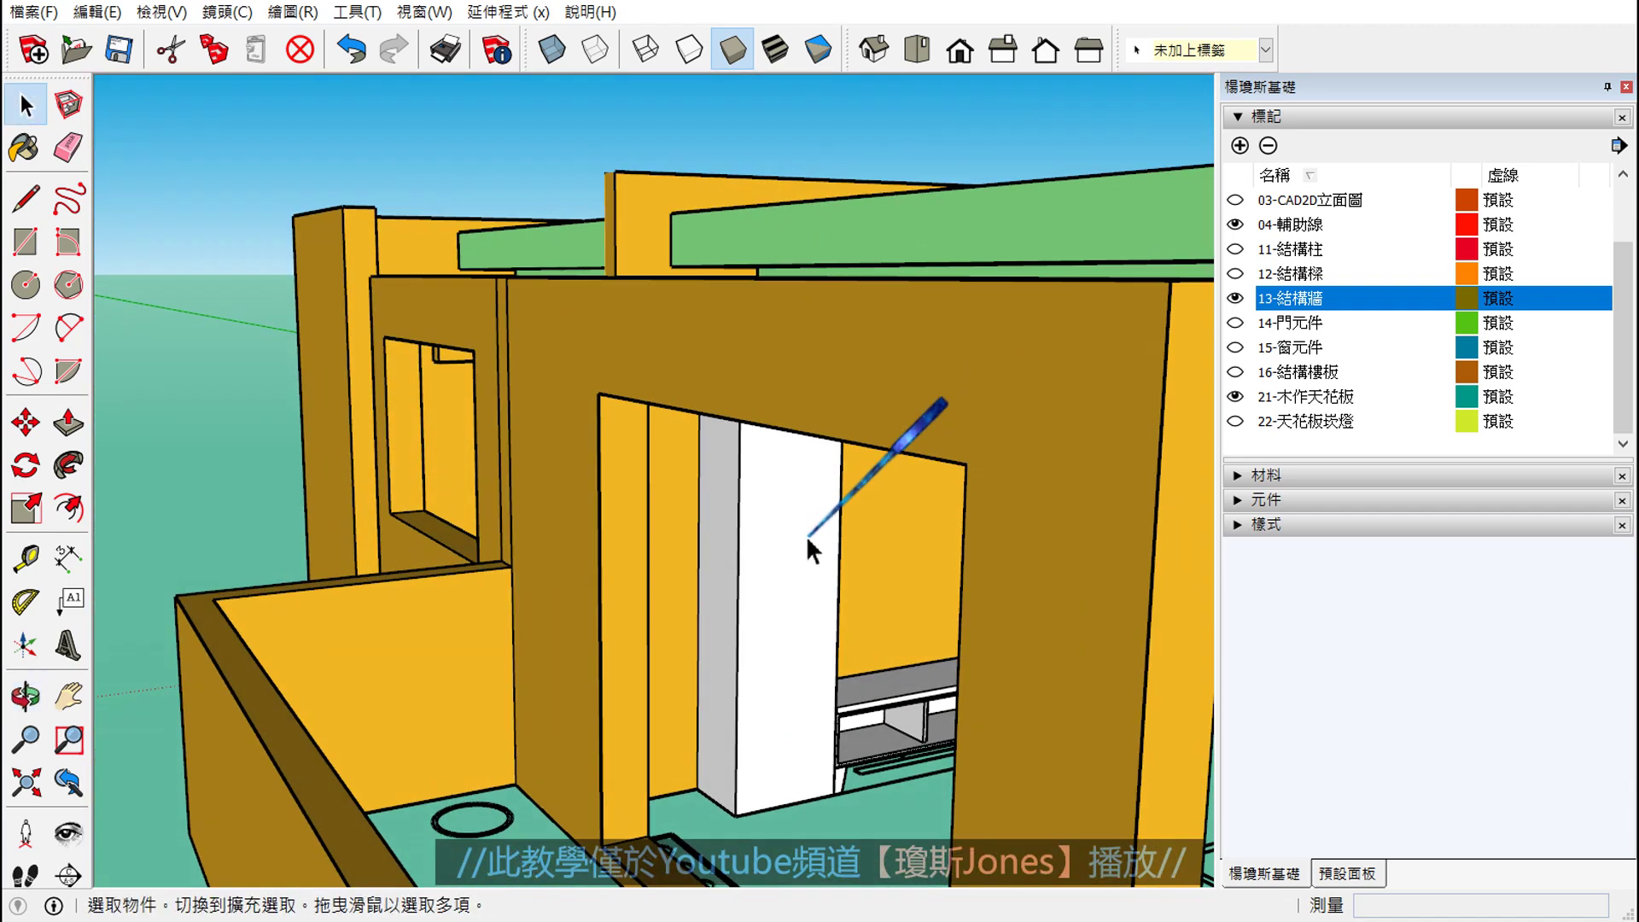
{"action": "left_click", "coordinate": [1236, 298]}
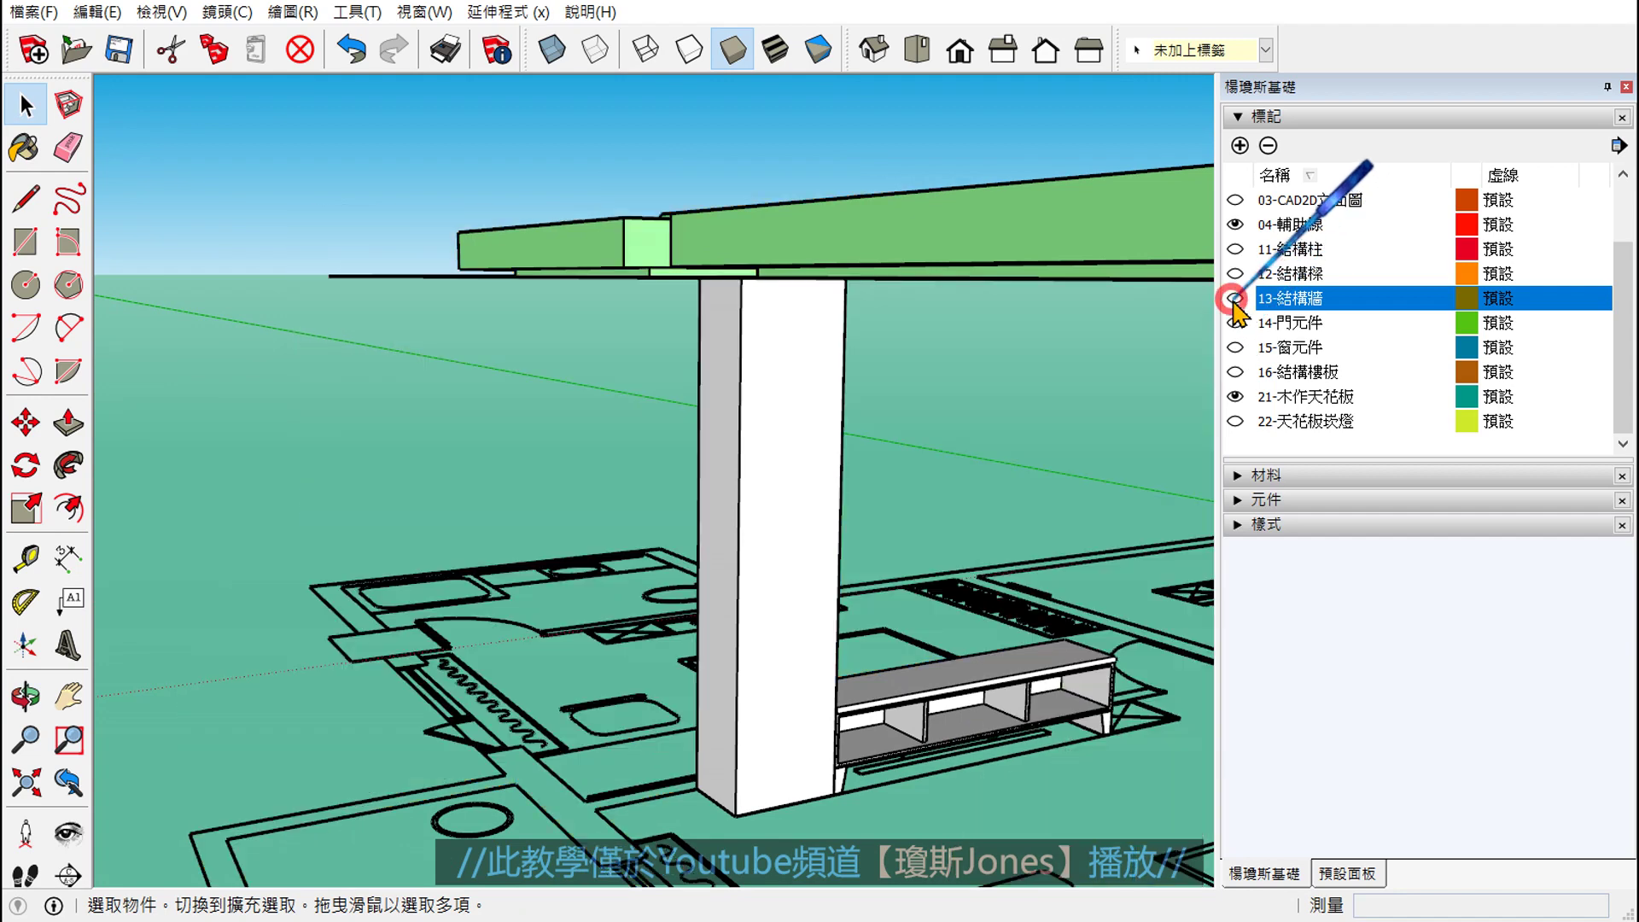
- Check the ceiling above the column, then hide the 21-木作天花板 tag
{"action": "mouse_move", "coordinate": [853, 531]}
{"action": "middle_mouse_down"}
{"action": "mouse_move", "coordinate": [786, 431]}
{"action": "mouse_move", "coordinate": [730, 162]}
{"action": "middle_mouse_up"}
{"action": "scroll", "coordinate": [731, 168], "scroll_direction": "up", "scroll_amount": 2}
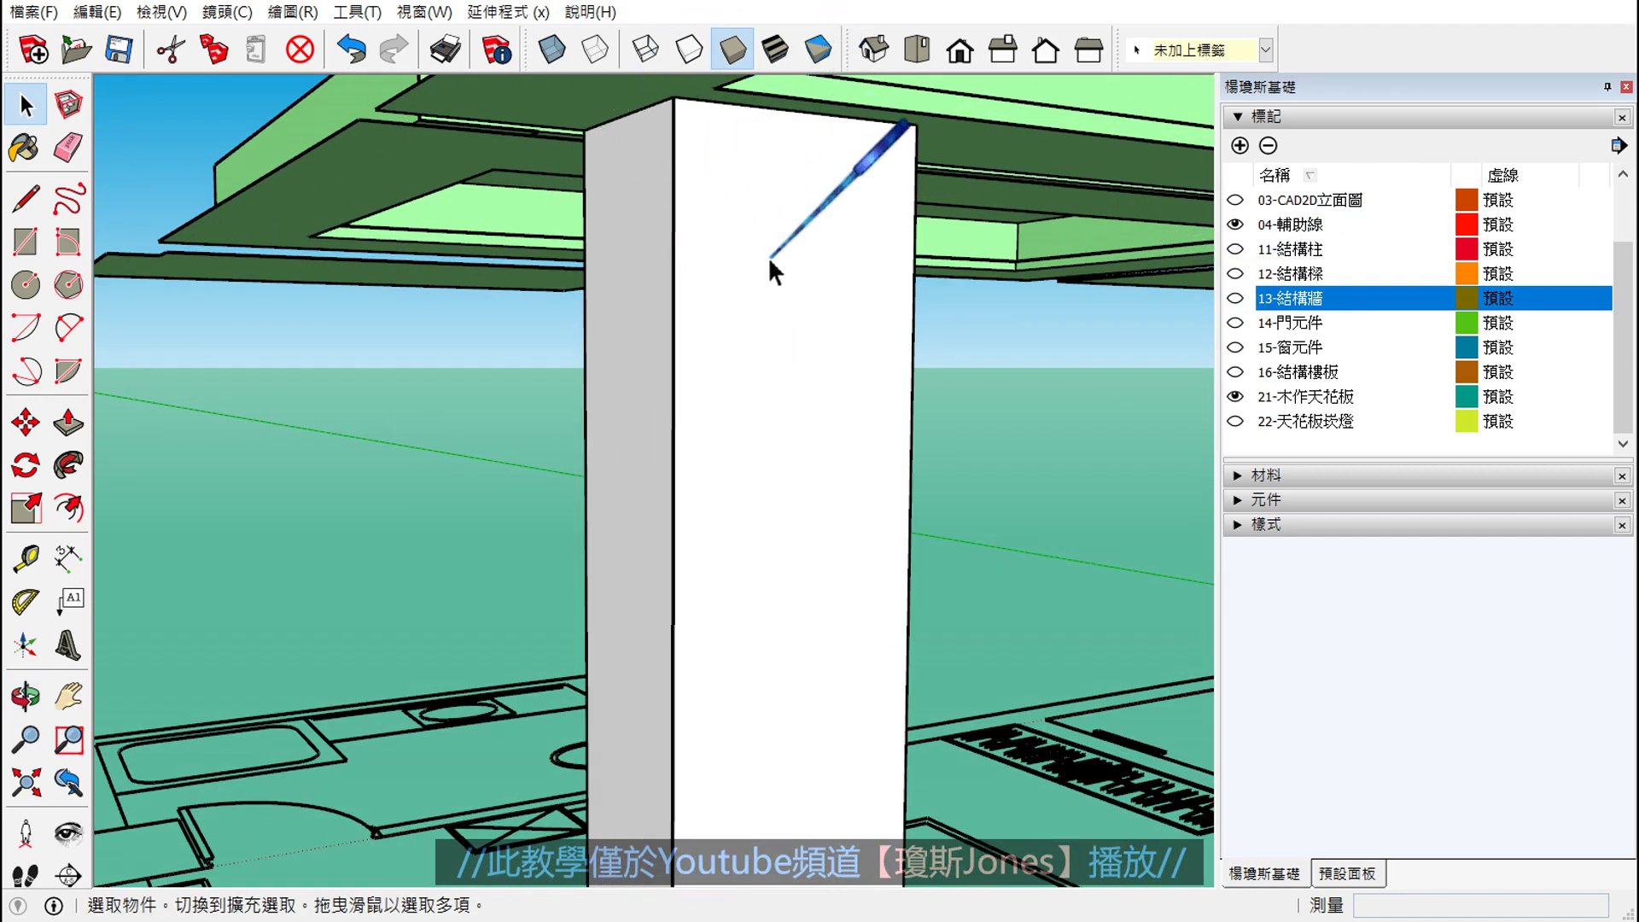
{"action": "scroll", "coordinate": [787, 279], "scroll_direction": "down", "scroll_amount": 3}
{"action": "mouse_move", "coordinate": [787, 278]}
{"action": "middle_mouse_down"}
{"action": "mouse_move", "coordinate": [879, 344]}
{"action": "mouse_move", "coordinate": [856, 348]}
{"action": "mouse_move", "coordinate": [786, 567]}
{"action": "mouse_move", "coordinate": [833, 287]}
{"action": "middle_mouse_up"}
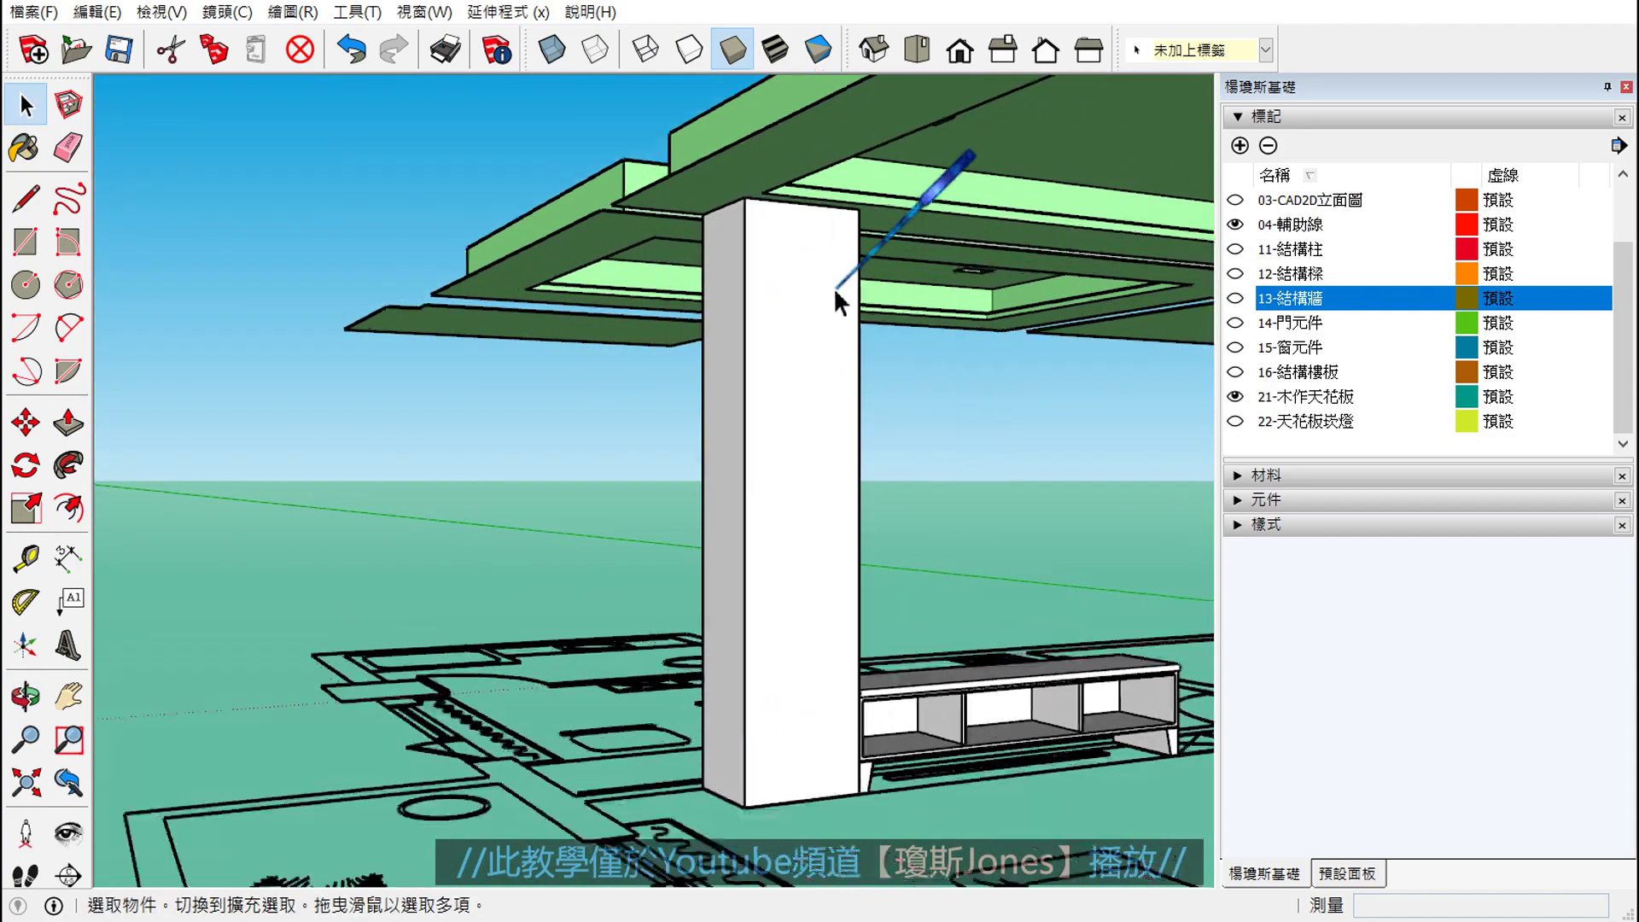
{"action": "scroll", "coordinate": [833, 287], "scroll_direction": "up", "scroll_amount": 1}
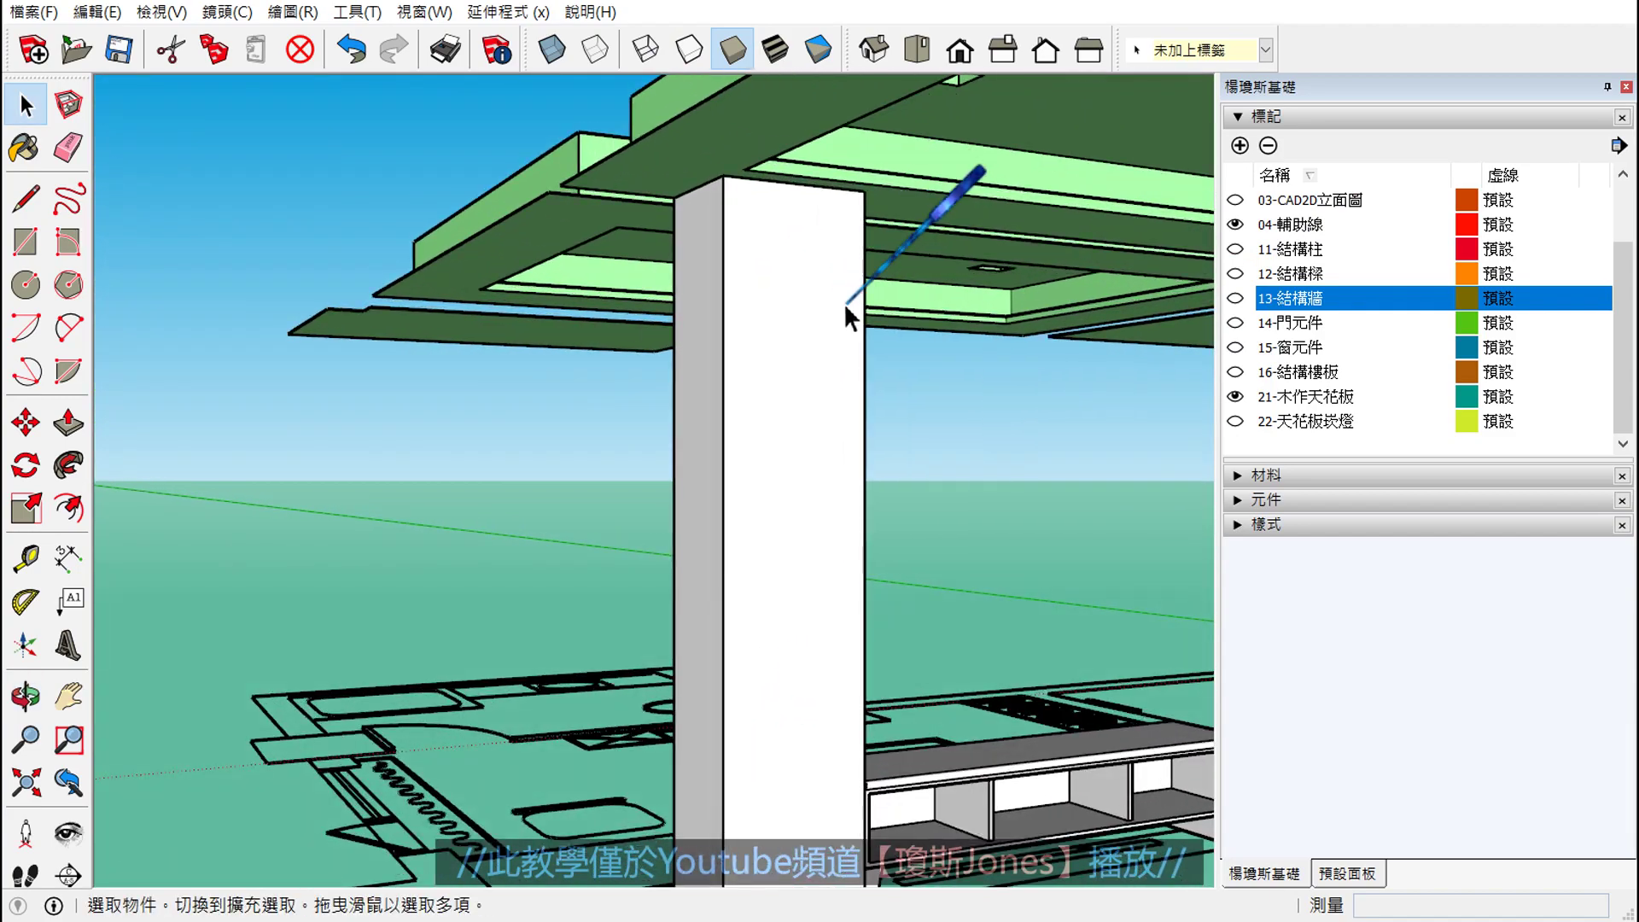
{"action": "left_click", "coordinate": [1235, 396]}
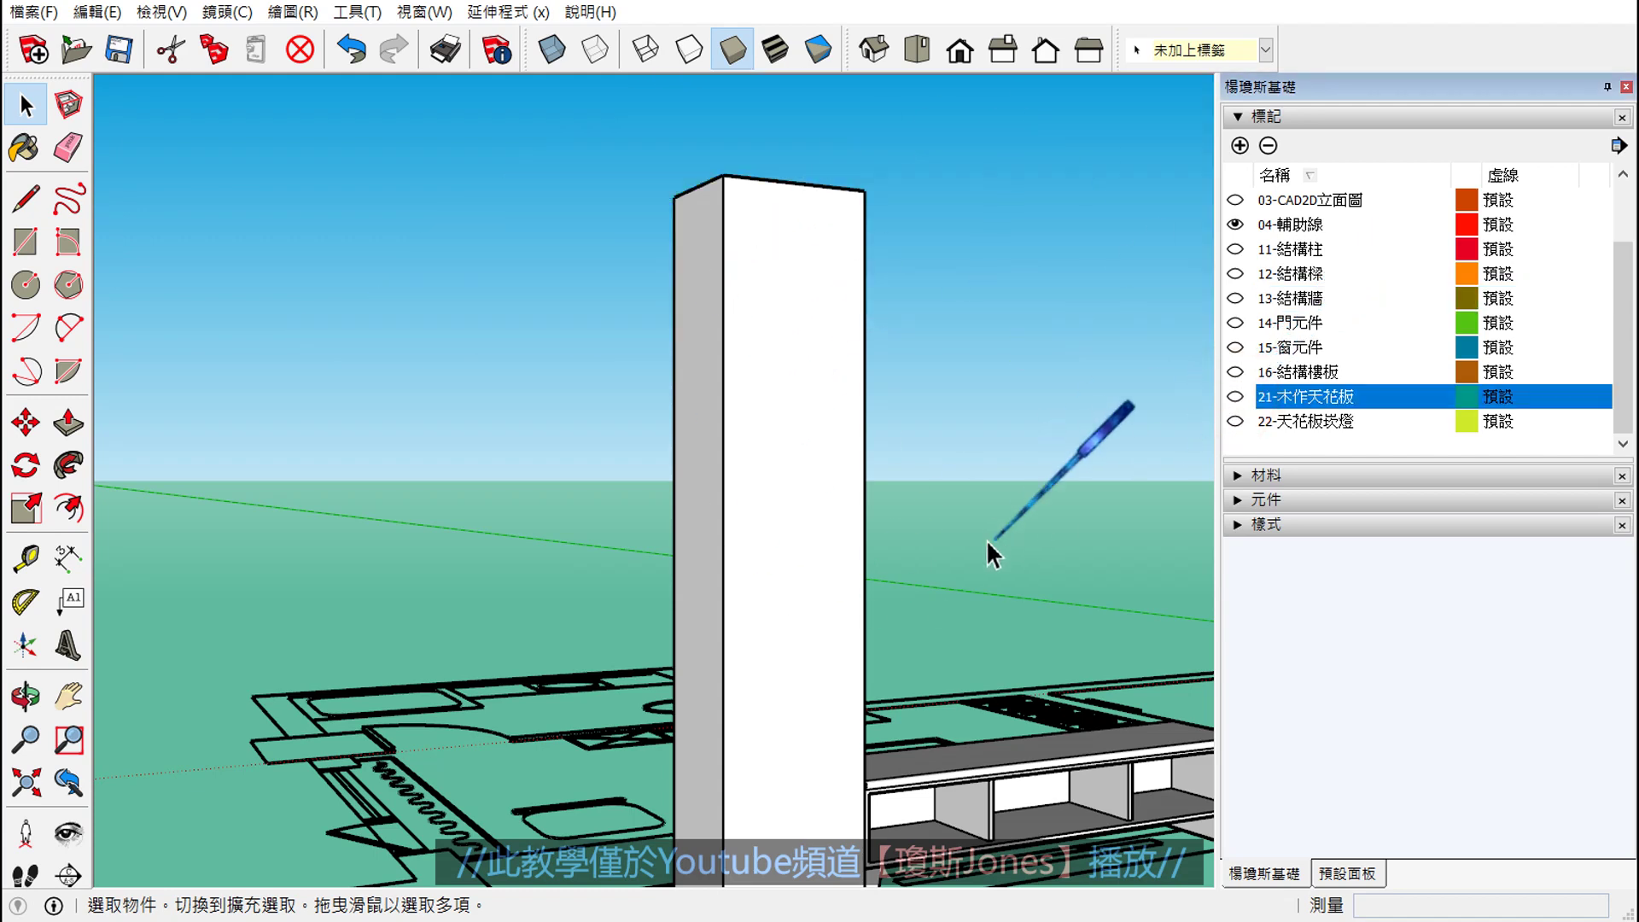
{"action": "mouse_move", "coordinate": [947, 429]}
{"action": "middle_mouse_down"}
{"action": "mouse_move", "coordinate": [934, 578]}
{"action": "mouse_move", "coordinate": [762, 565]}
{"action": "mouse_move", "coordinate": [790, 534]}
{"action": "middle_mouse_up"}
{"action": "scroll", "coordinate": [790, 533], "scroll_direction": "down", "scroll_amount": 3}
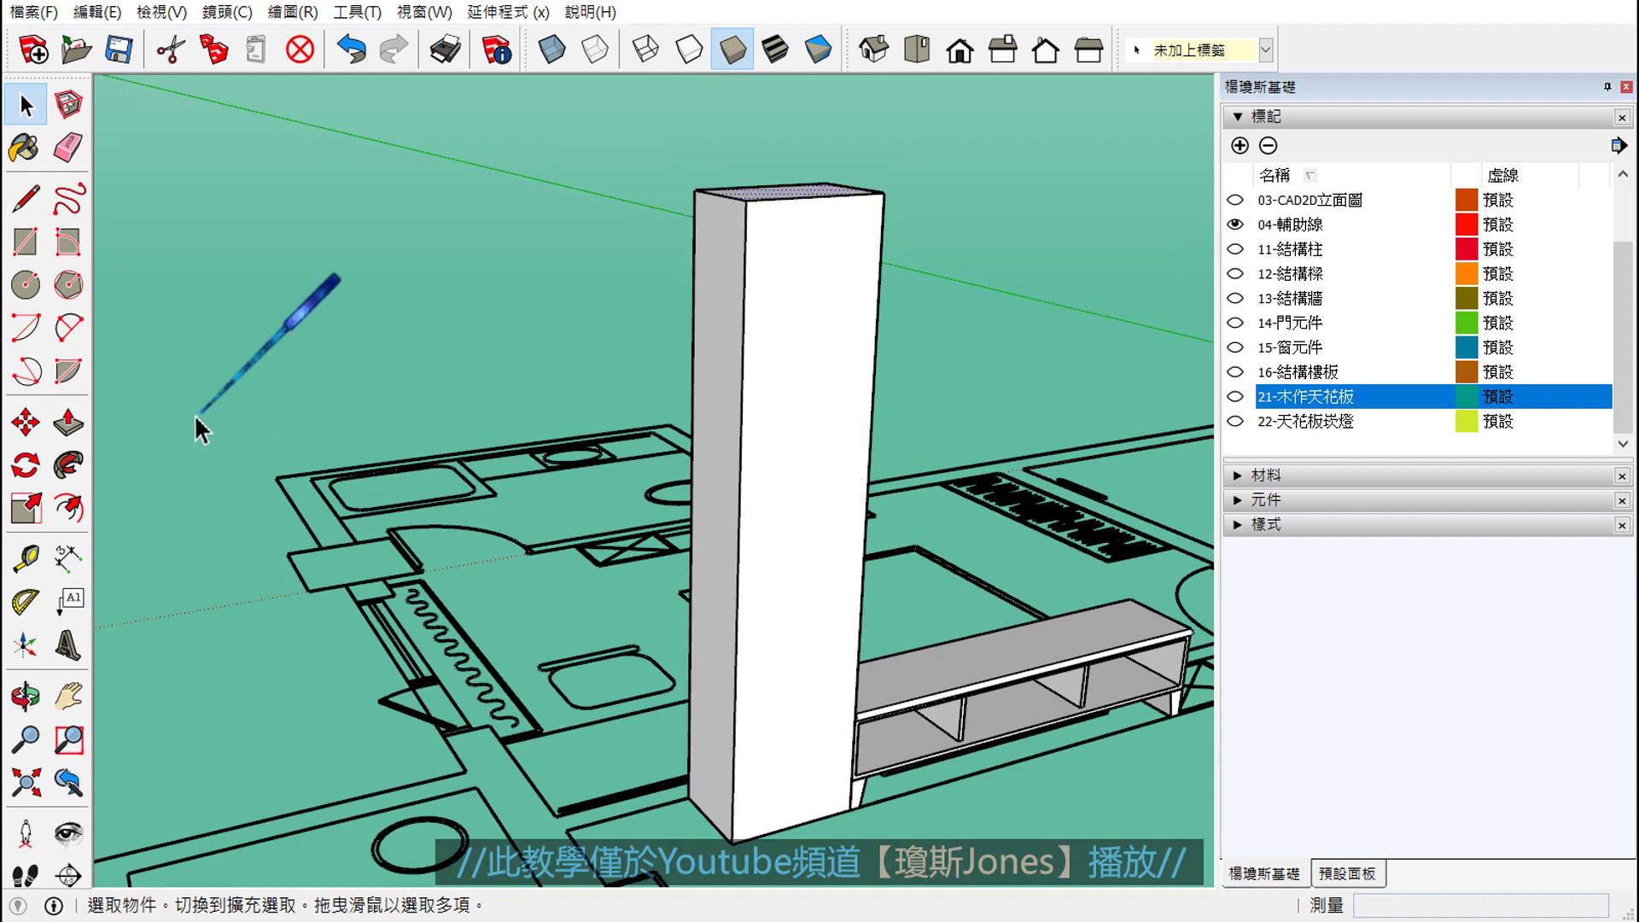
- Measure the column's height as 270 cm and orbit to show its top
{"action": "left_click", "coordinate": [25, 559]}
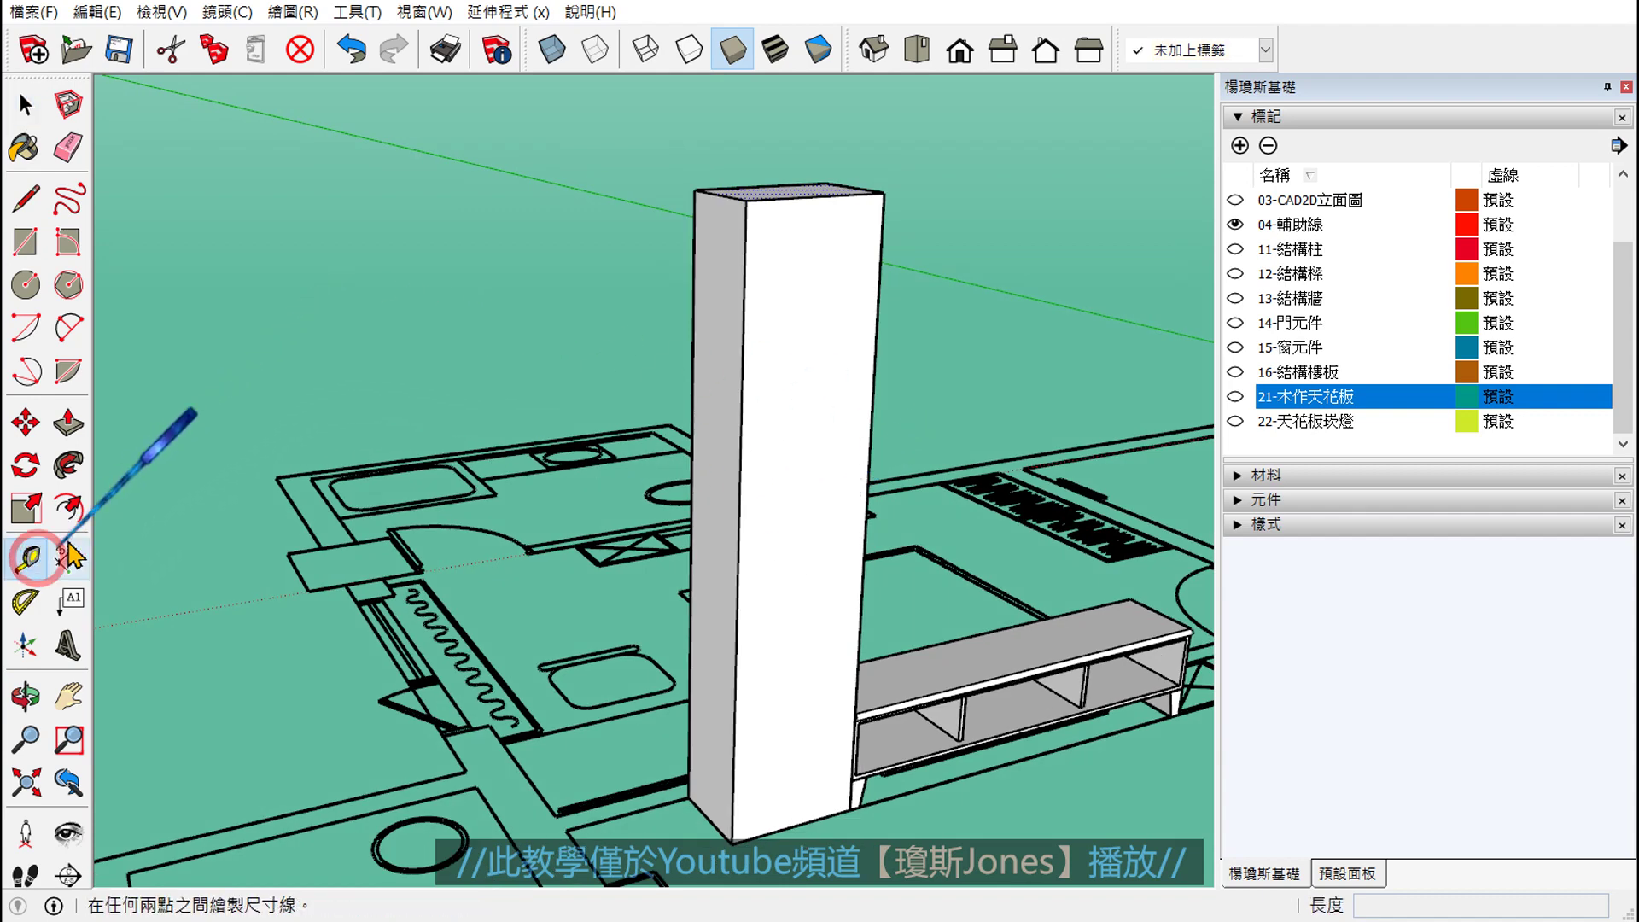
{"action": "left_click", "coordinate": [746, 202]}
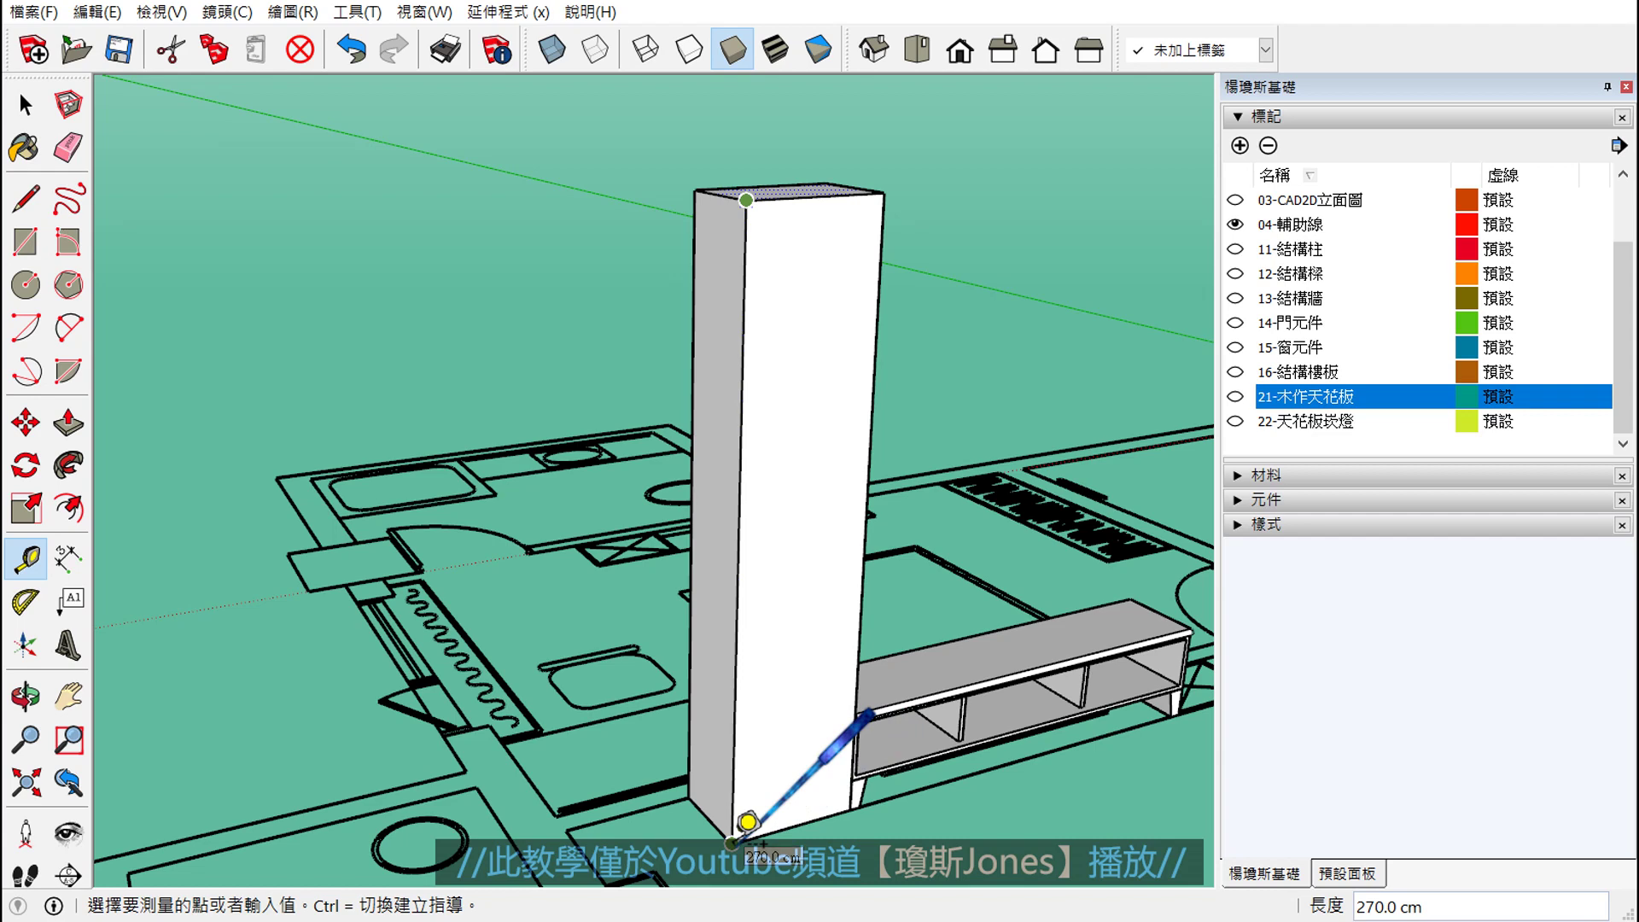
{"action": "left_click", "coordinate": [746, 823]}
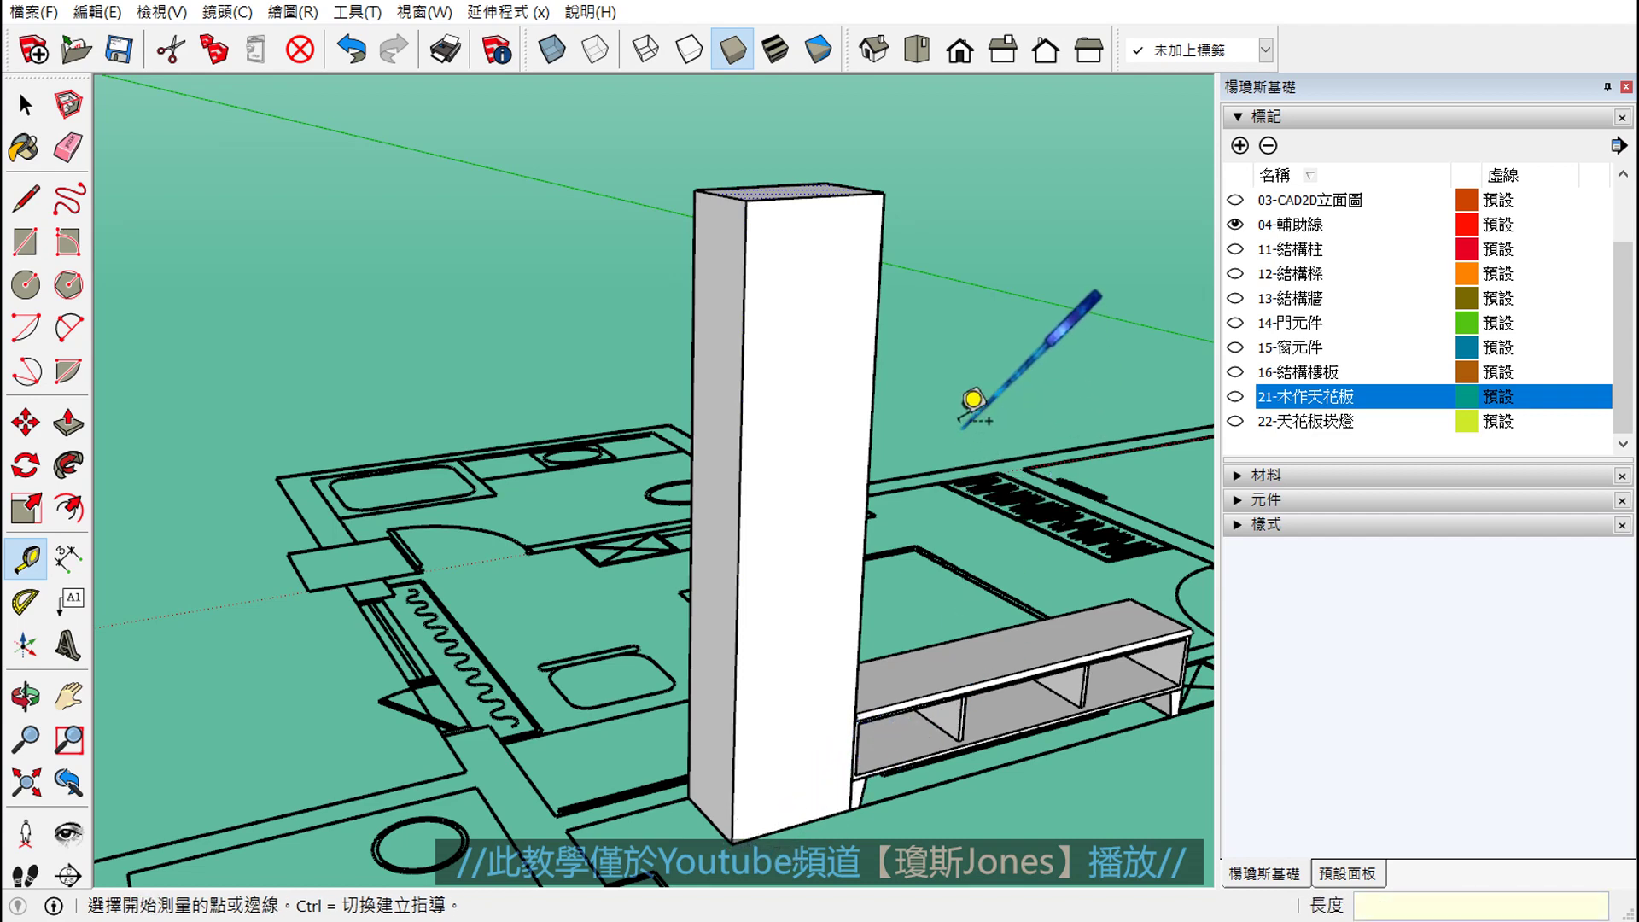
{"action": "scroll", "coordinate": [877, 374], "scroll_direction": "up", "scroll_amount": 3}
{"action": "key", "text": "space"}
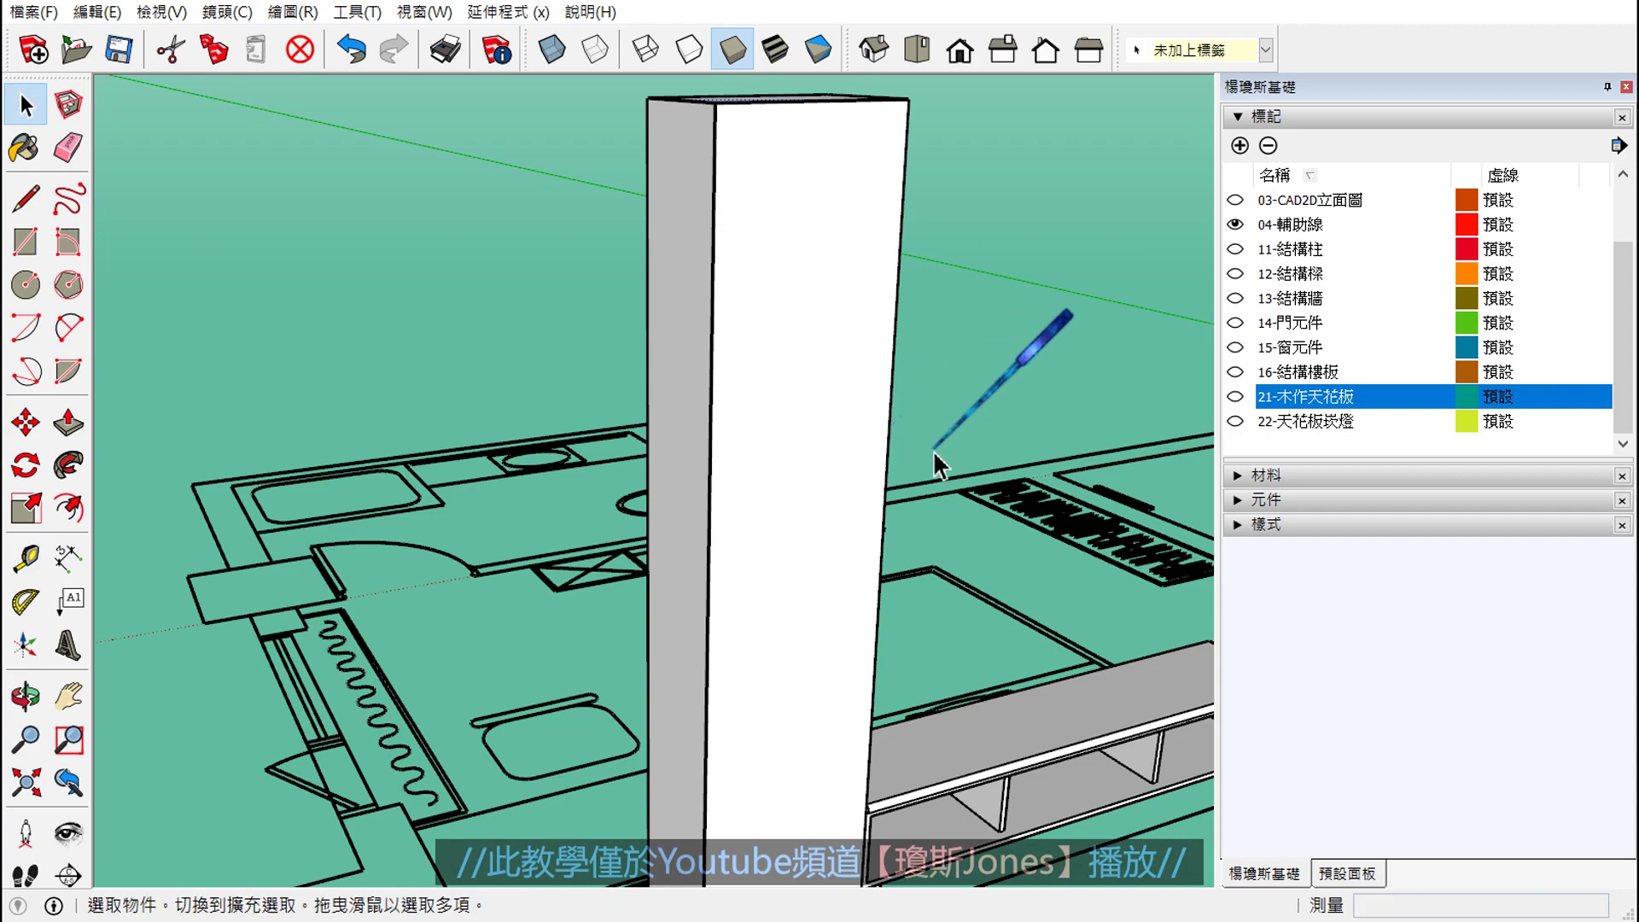
{"action": "middle_click_drag", "start_coordinate": [946, 563], "coordinate": [726, 519]}
{"action": "scroll", "coordinate": [726, 520], "scroll_direction": "up", "scroll_amount": 3}
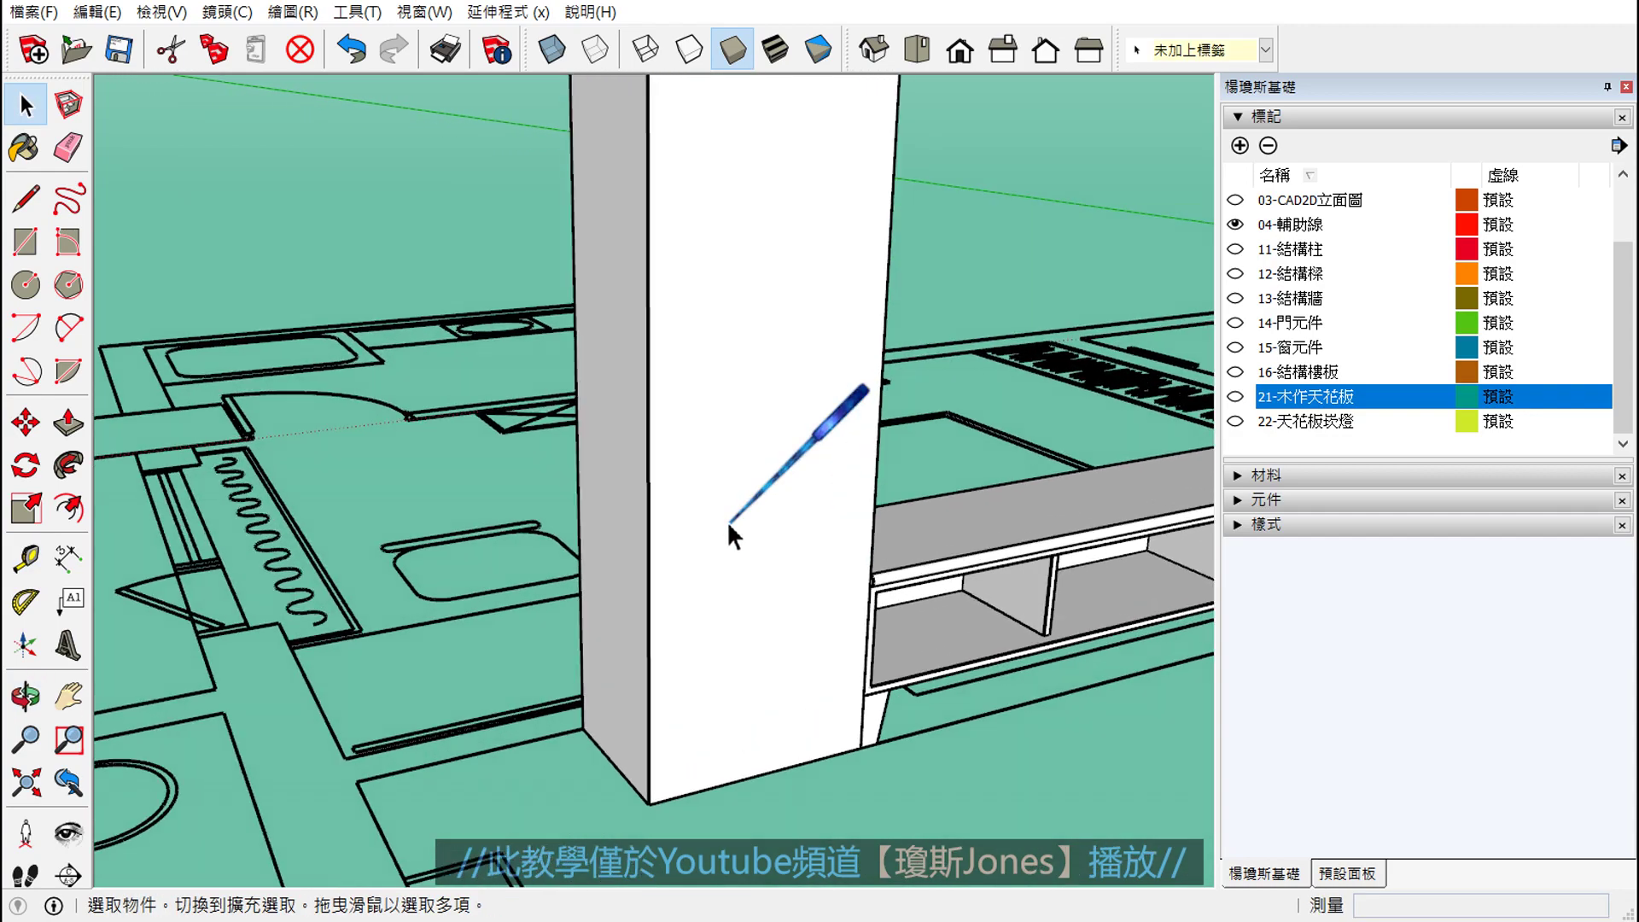
{"action": "scroll", "coordinate": [729, 525], "scroll_direction": "down", "scroll_amount": 3}
{"action": "scroll", "coordinate": [730, 519], "scroll_direction": "down", "scroll_amount": 2}
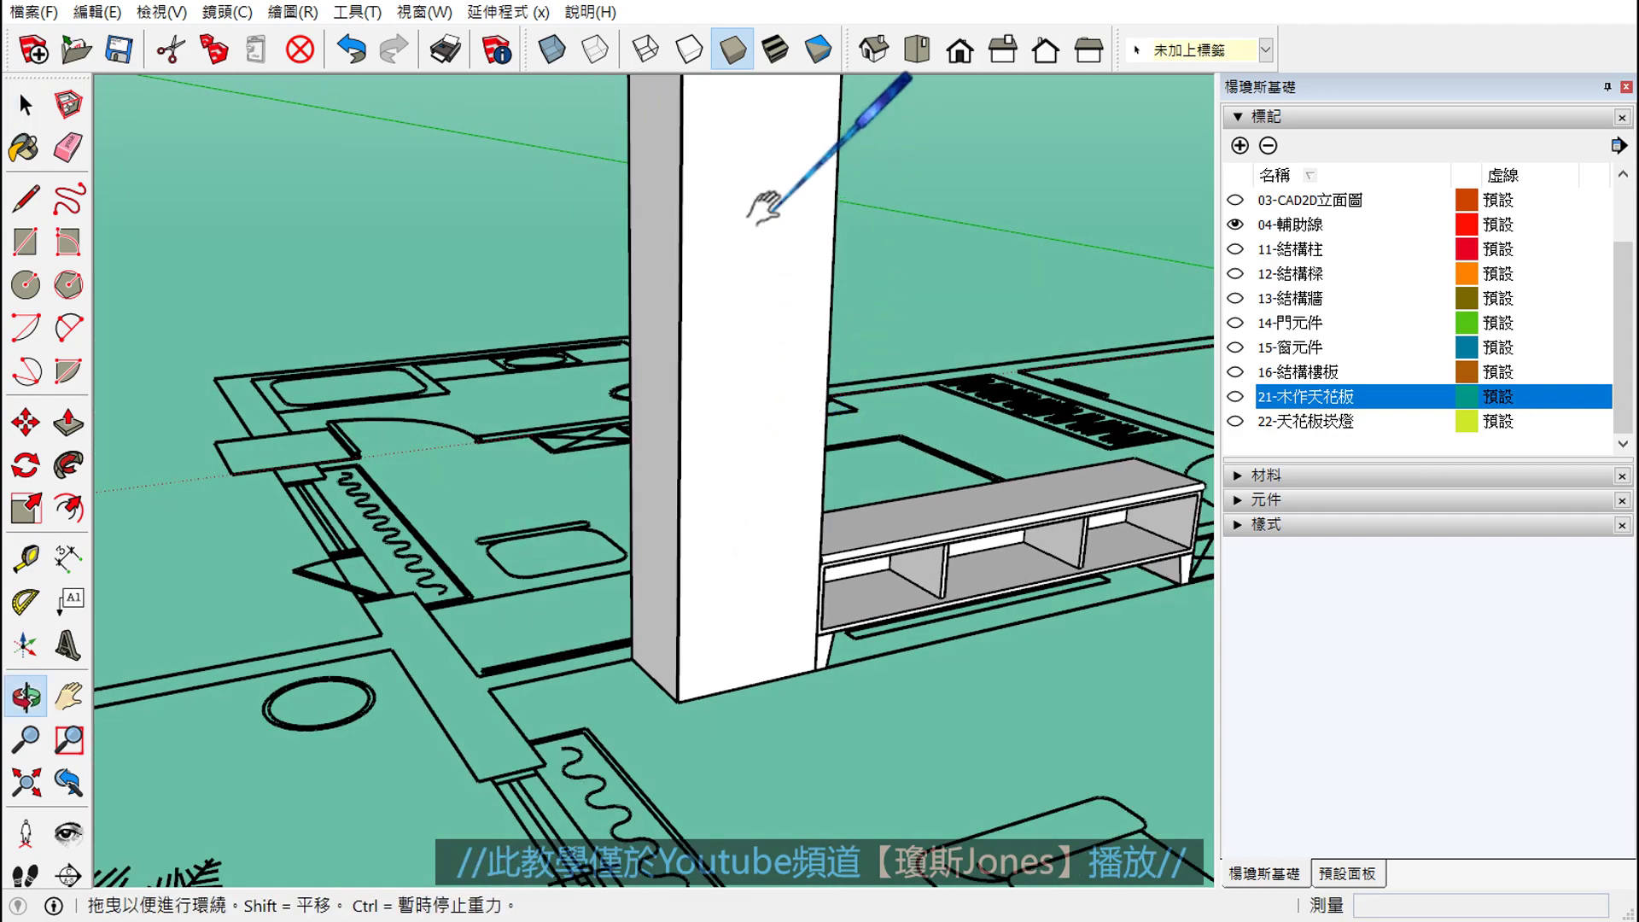
{"action": "mouse_move", "coordinate": [750, 213]}
{"action": "middle_mouse_down"}
{"action": "mouse_move", "coordinate": [789, 464]}
{"action": "mouse_move", "coordinate": [791, 358]}
{"action": "middle_mouse_up"}
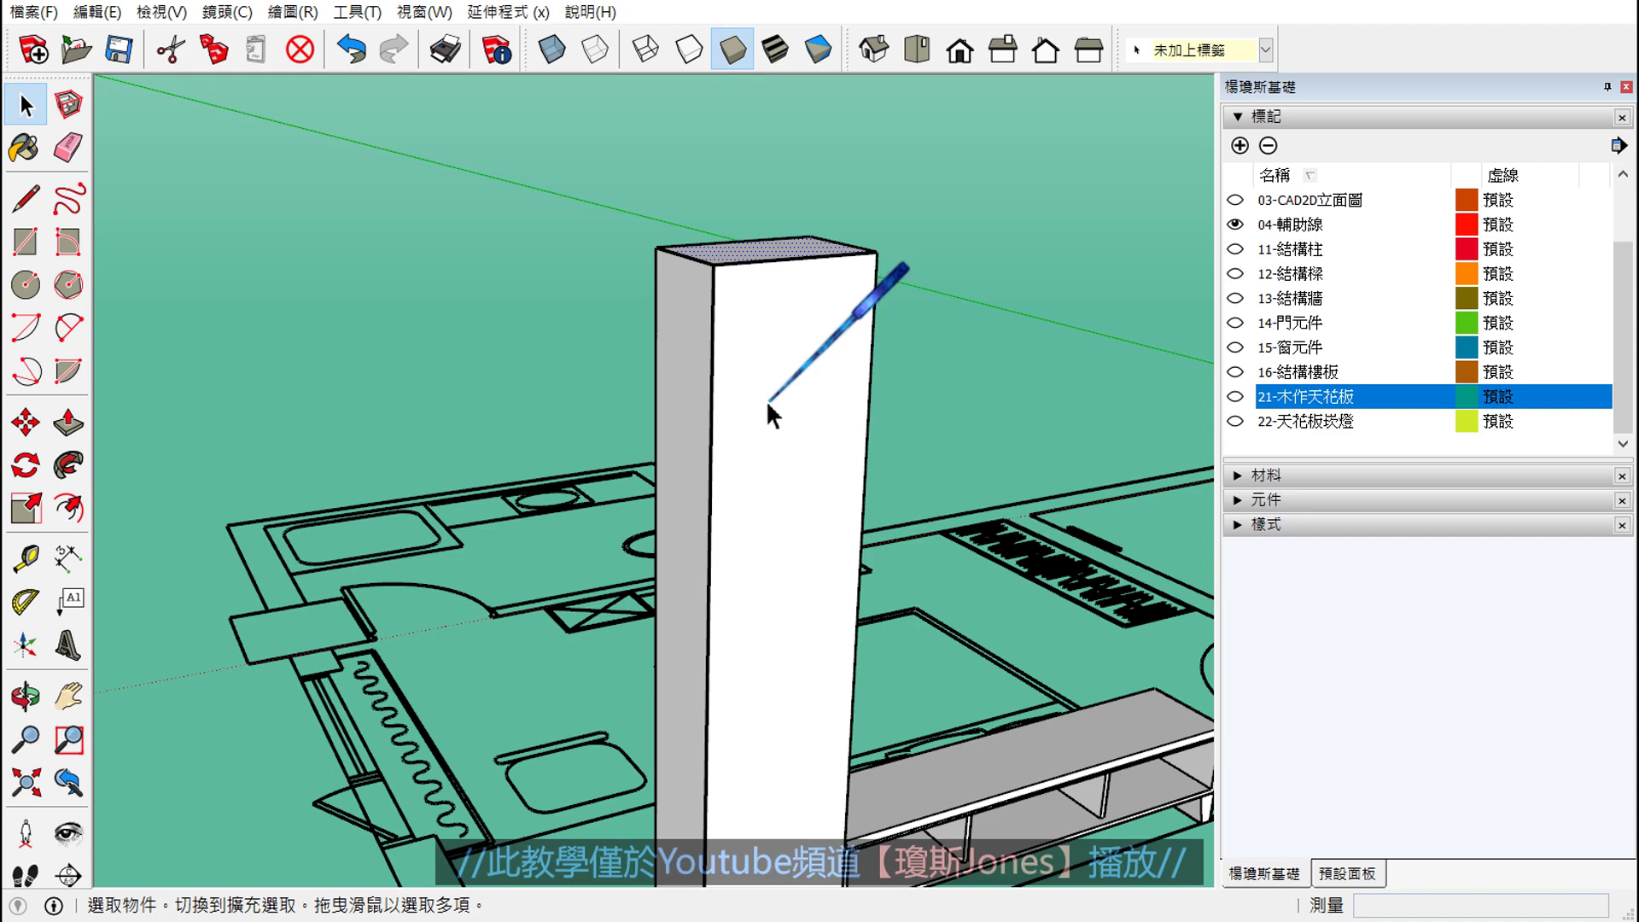
{"action": "mouse_move", "coordinate": [766, 399]}
{"action": "middle_mouse_down"}
{"action": "mouse_move", "coordinate": [779, 411]}
{"action": "mouse_move", "coordinate": [734, 350]}
{"action": "middle_mouse_up"}
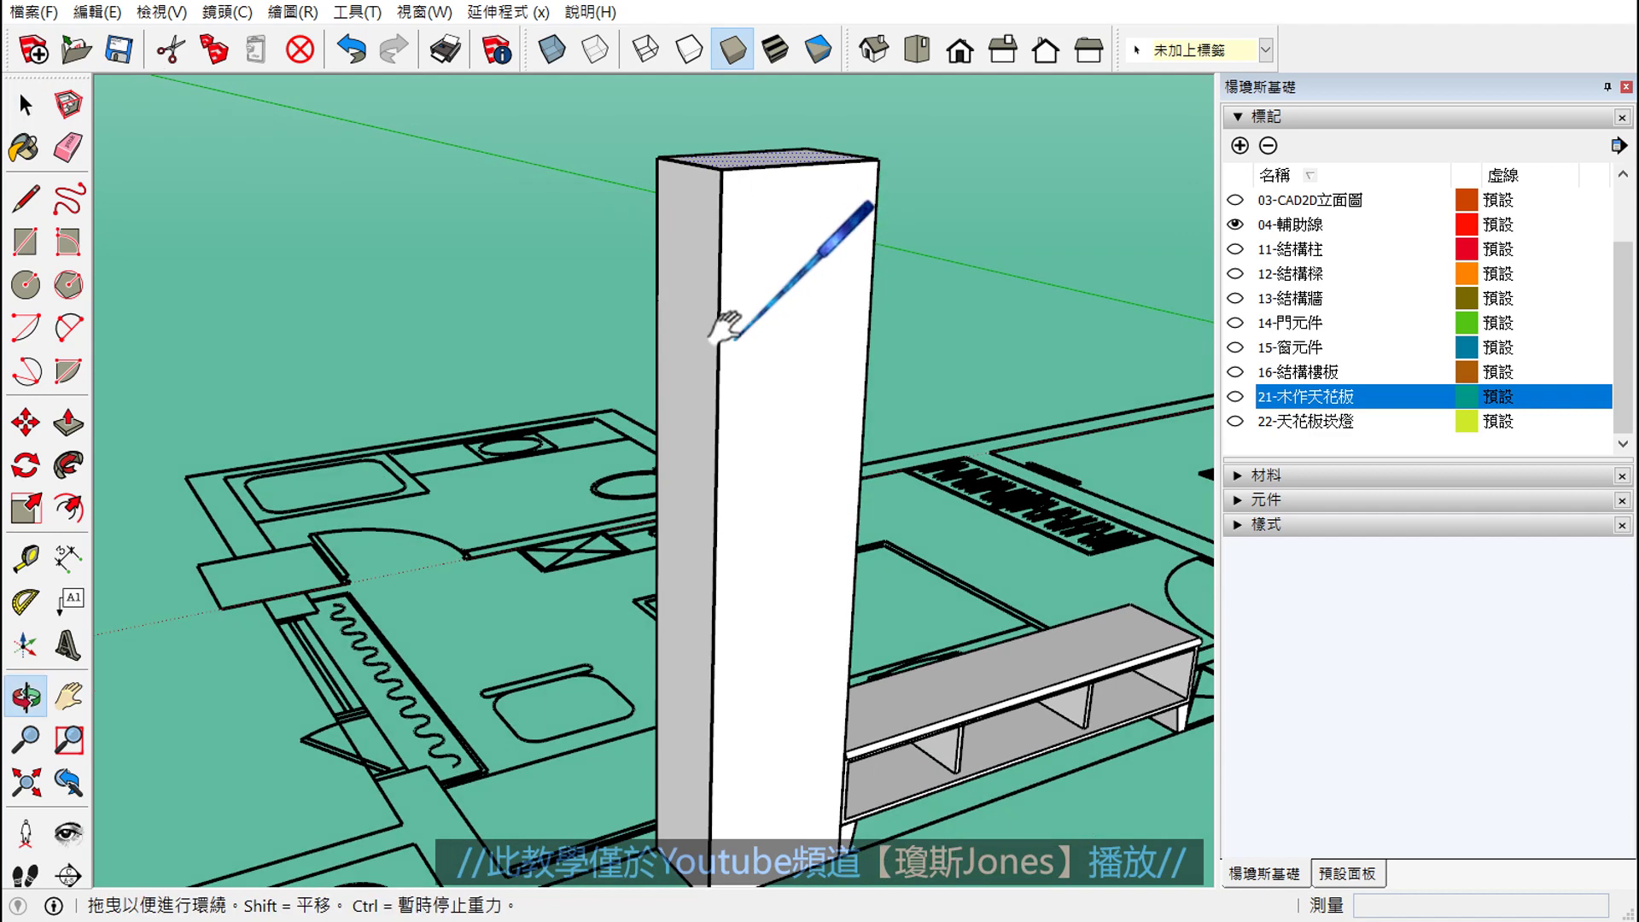
- Push/Pull the column's top face down by 30 cm
{"action": "left_click", "coordinate": [26, 559]}
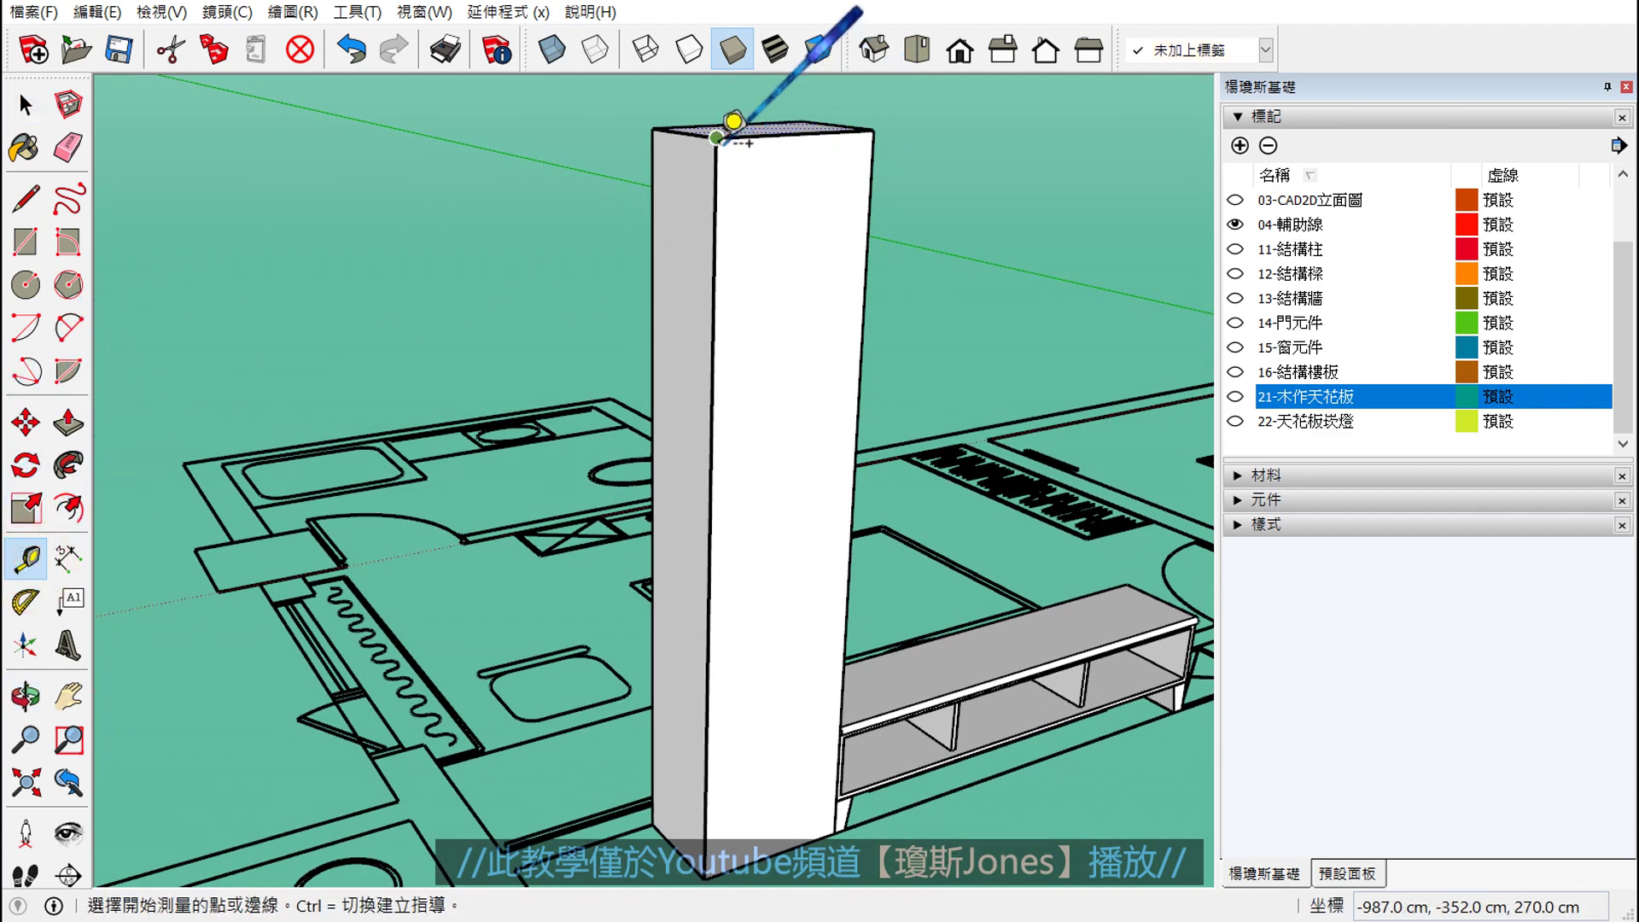
{"action": "left_click", "coordinate": [716, 137]}
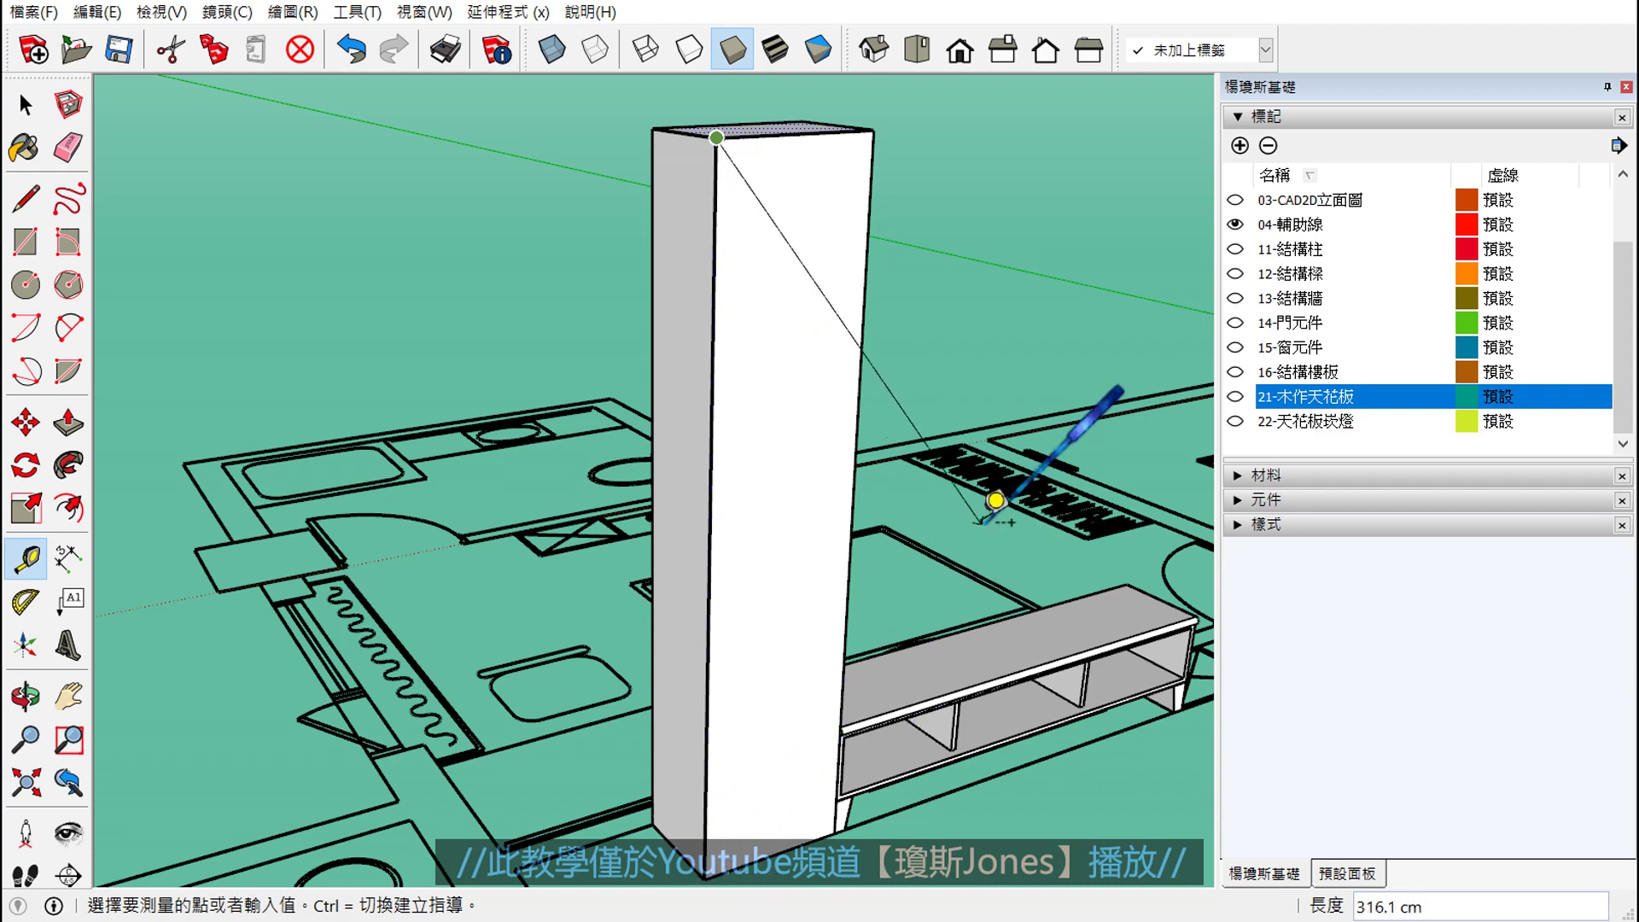
{"action": "key", "text": "space"}
{"action": "middle_click_drag", "start_coordinate": [980, 350], "coordinate": [961, 256]}
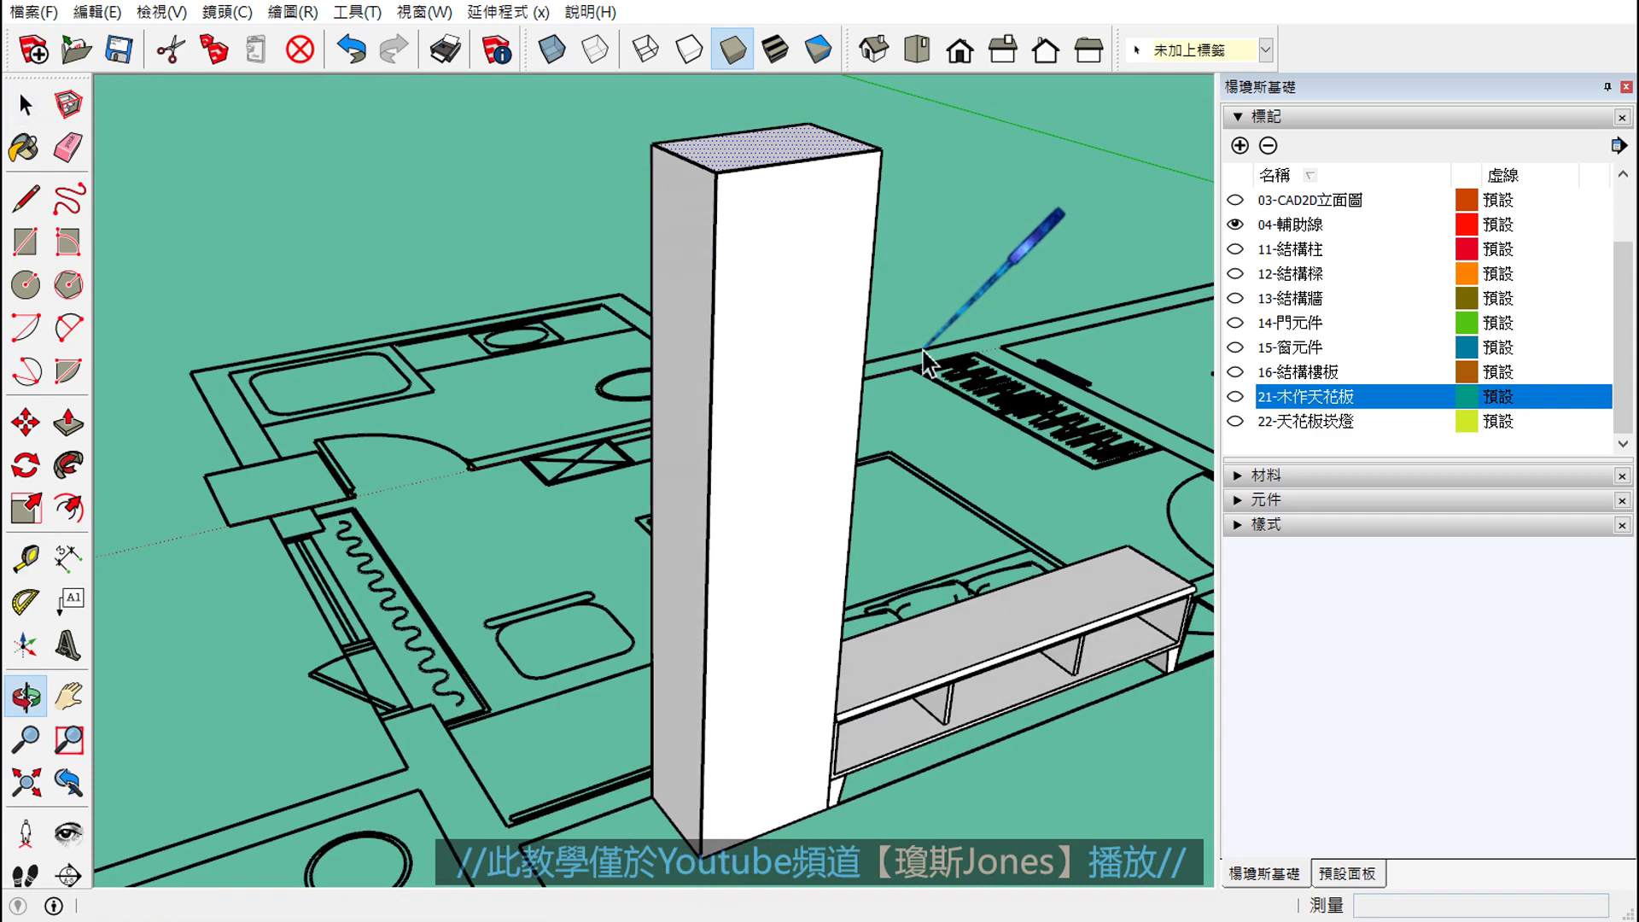
{"action": "left_click", "coordinate": [69, 422]}
{"action": "left_click", "coordinate": [728, 164]}
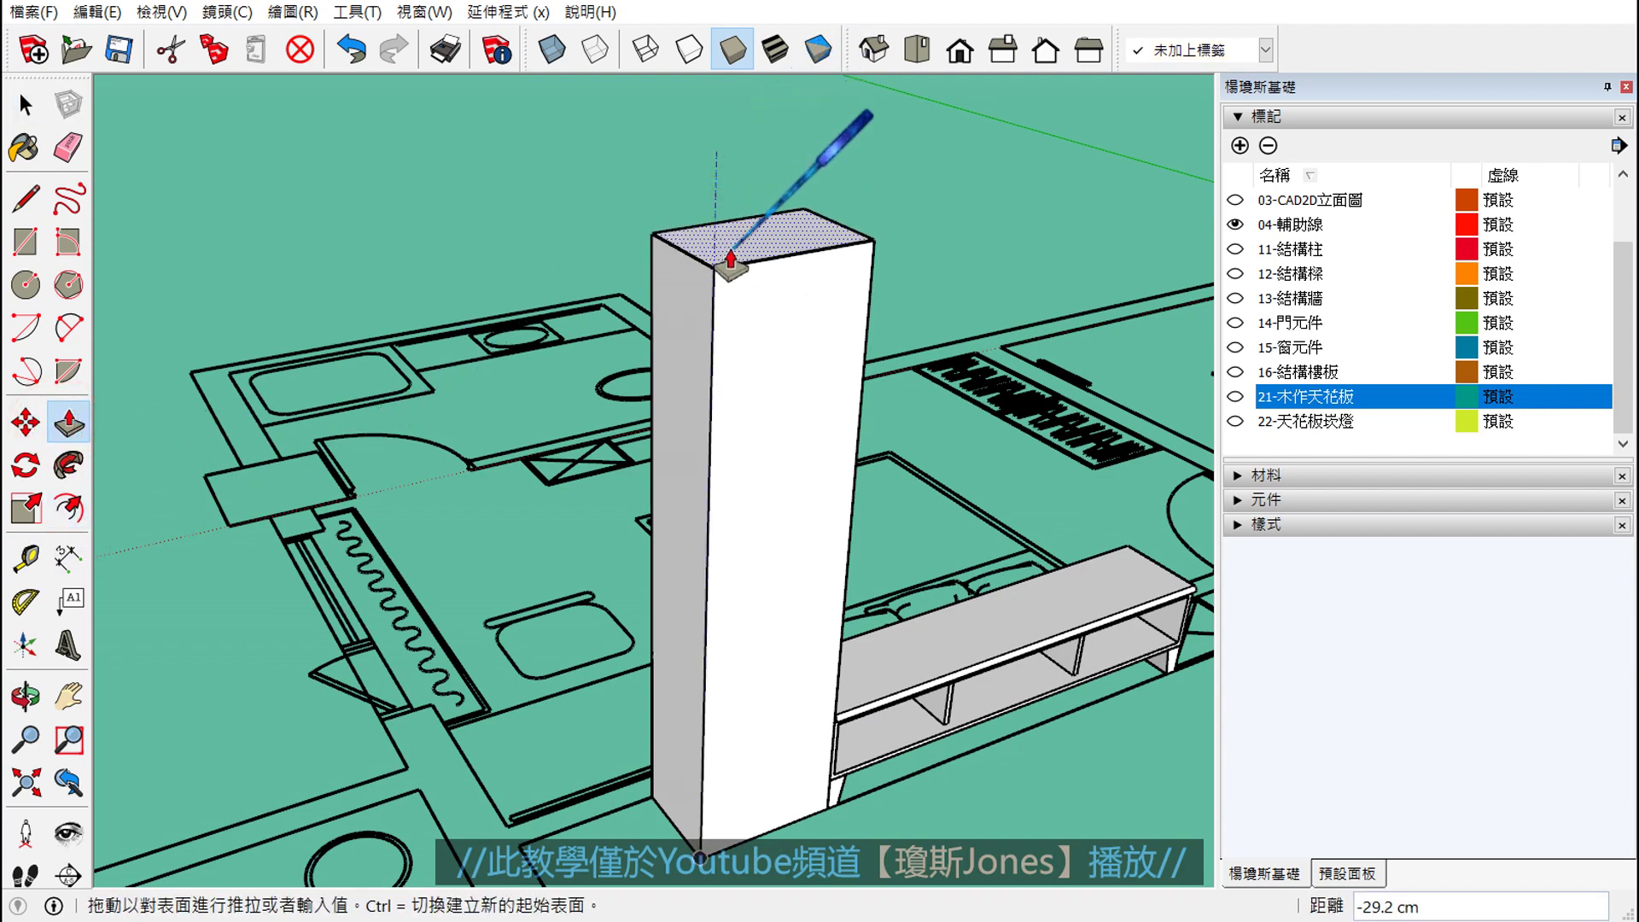
{"action": "type", "text": "0"}
{"action": "key", "text": "Return"}
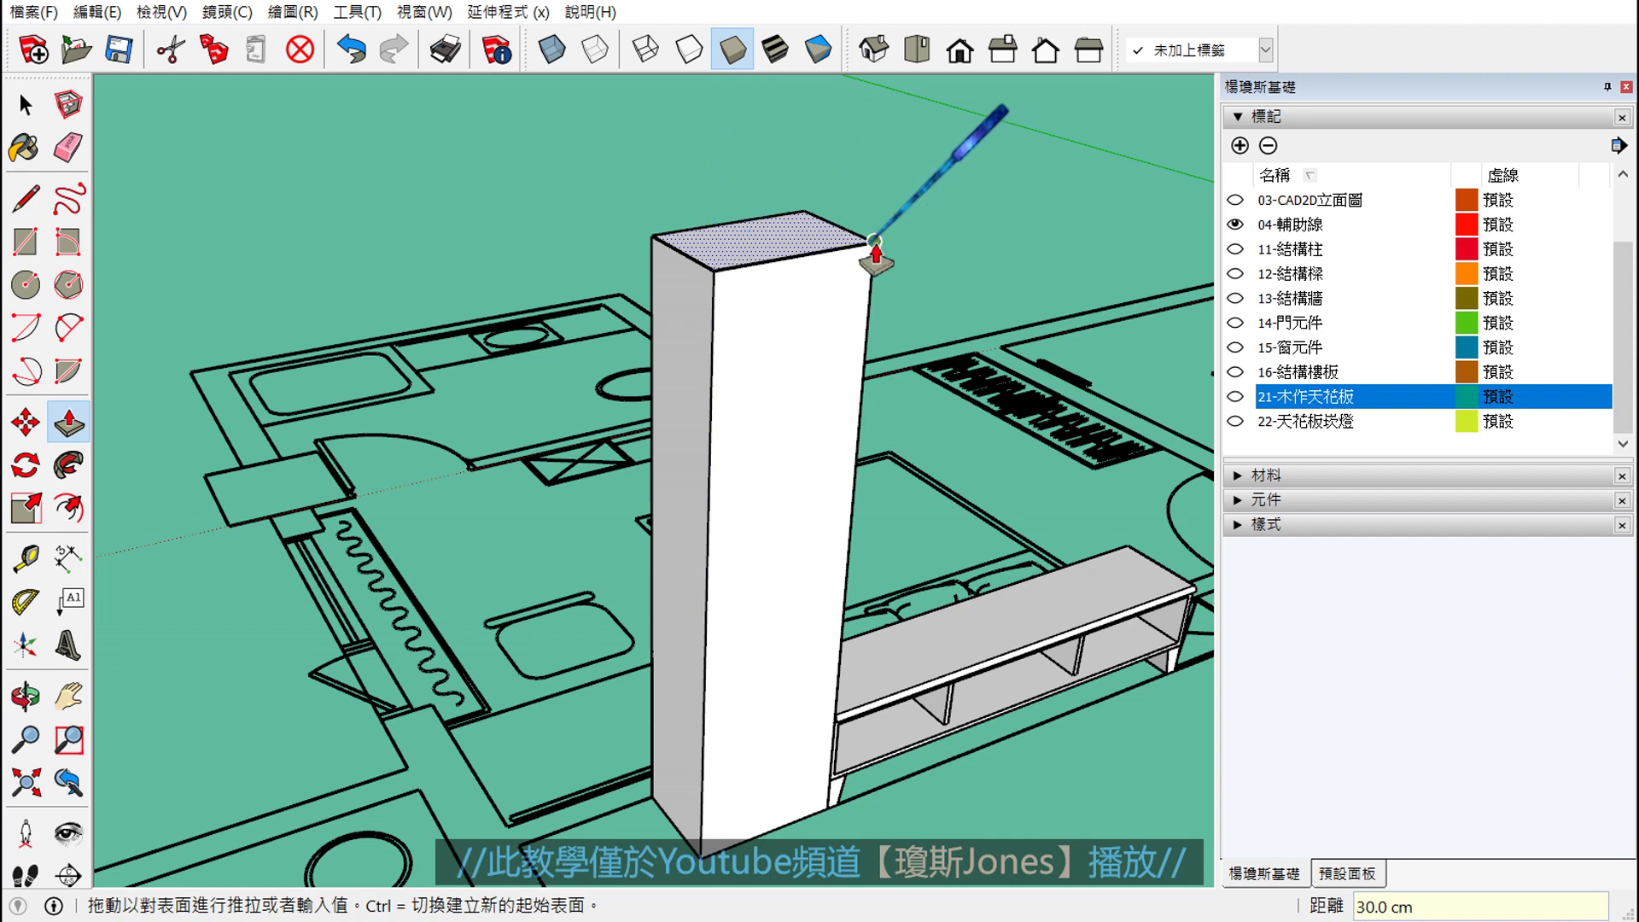
{"action": "left_click", "coordinate": [25, 560]}
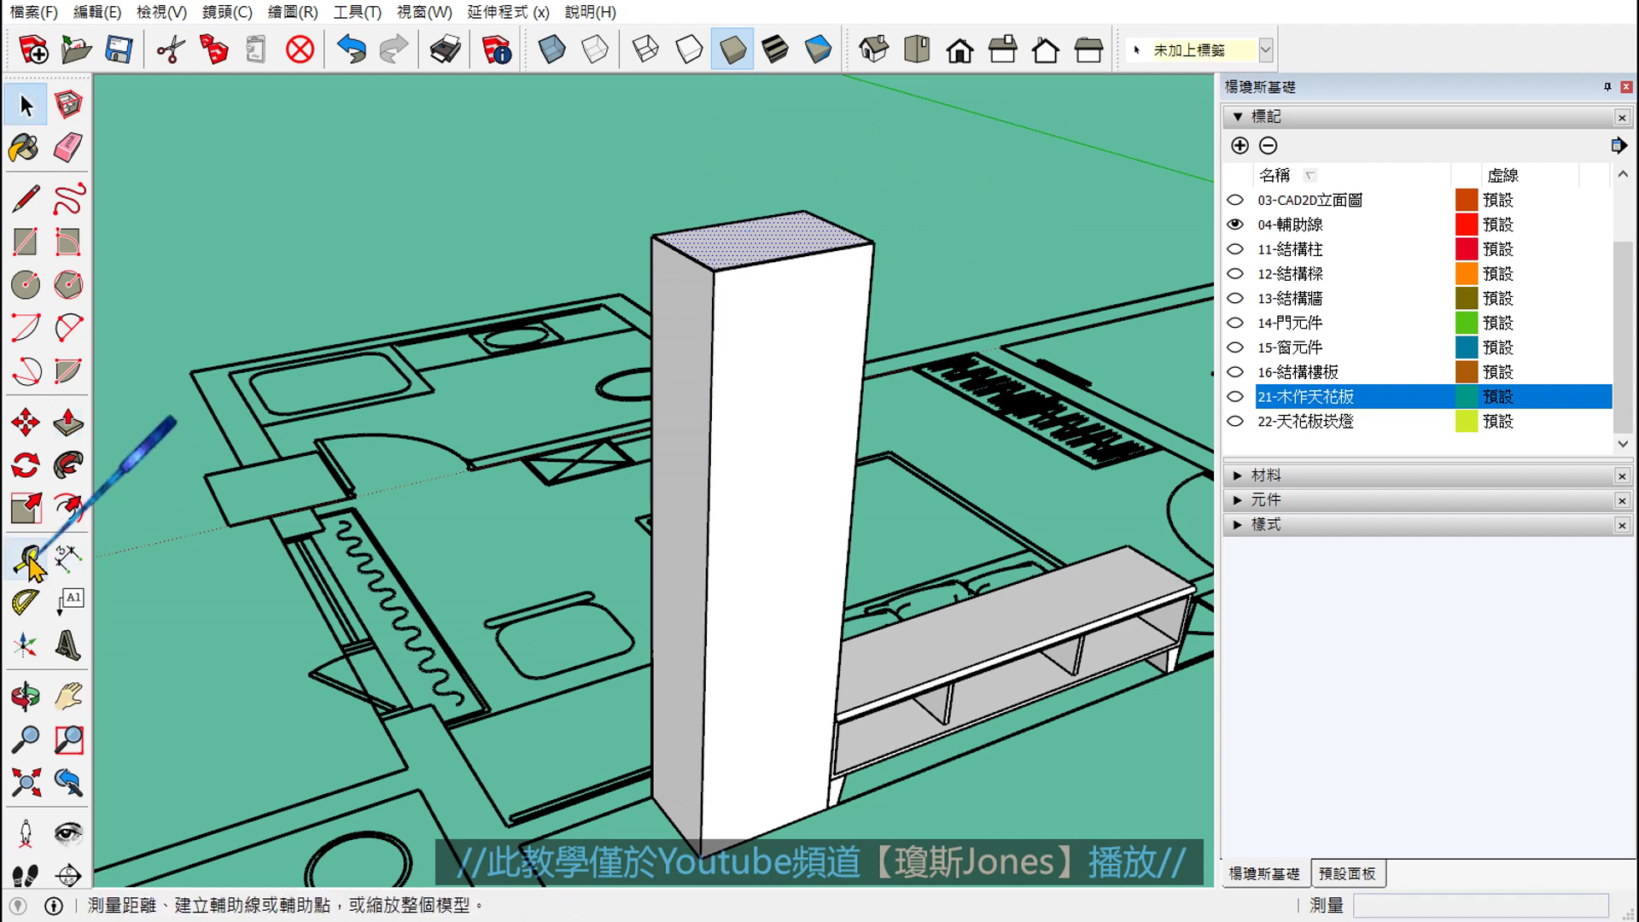
{"action": "left_click", "coordinate": [713, 270]}
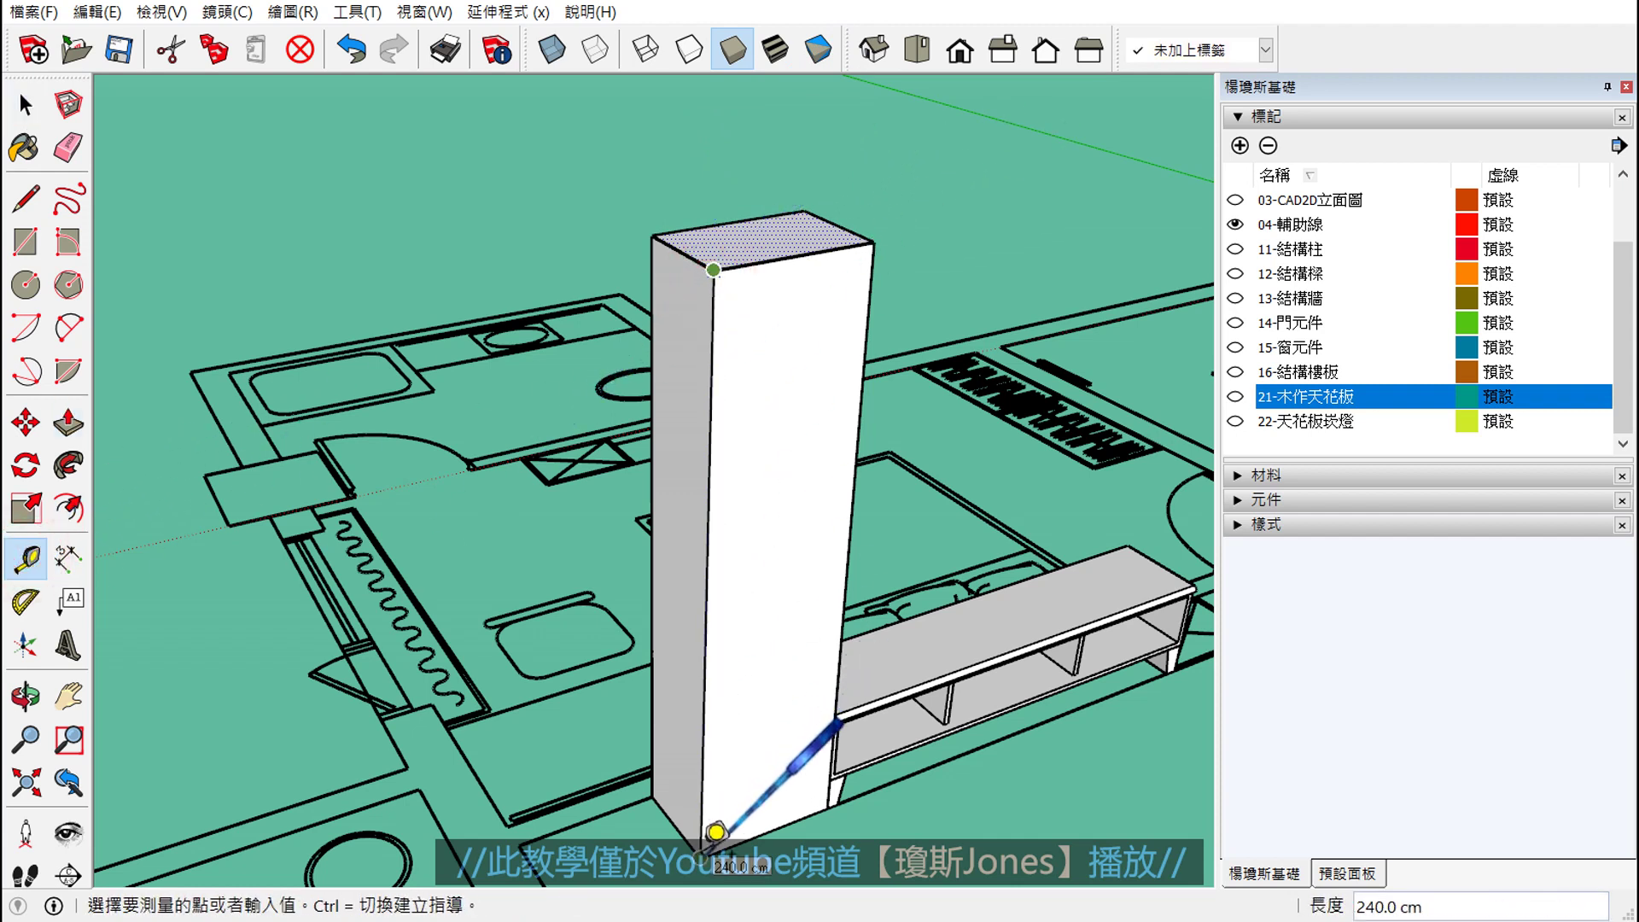
{"action": "key", "text": "Escape"}
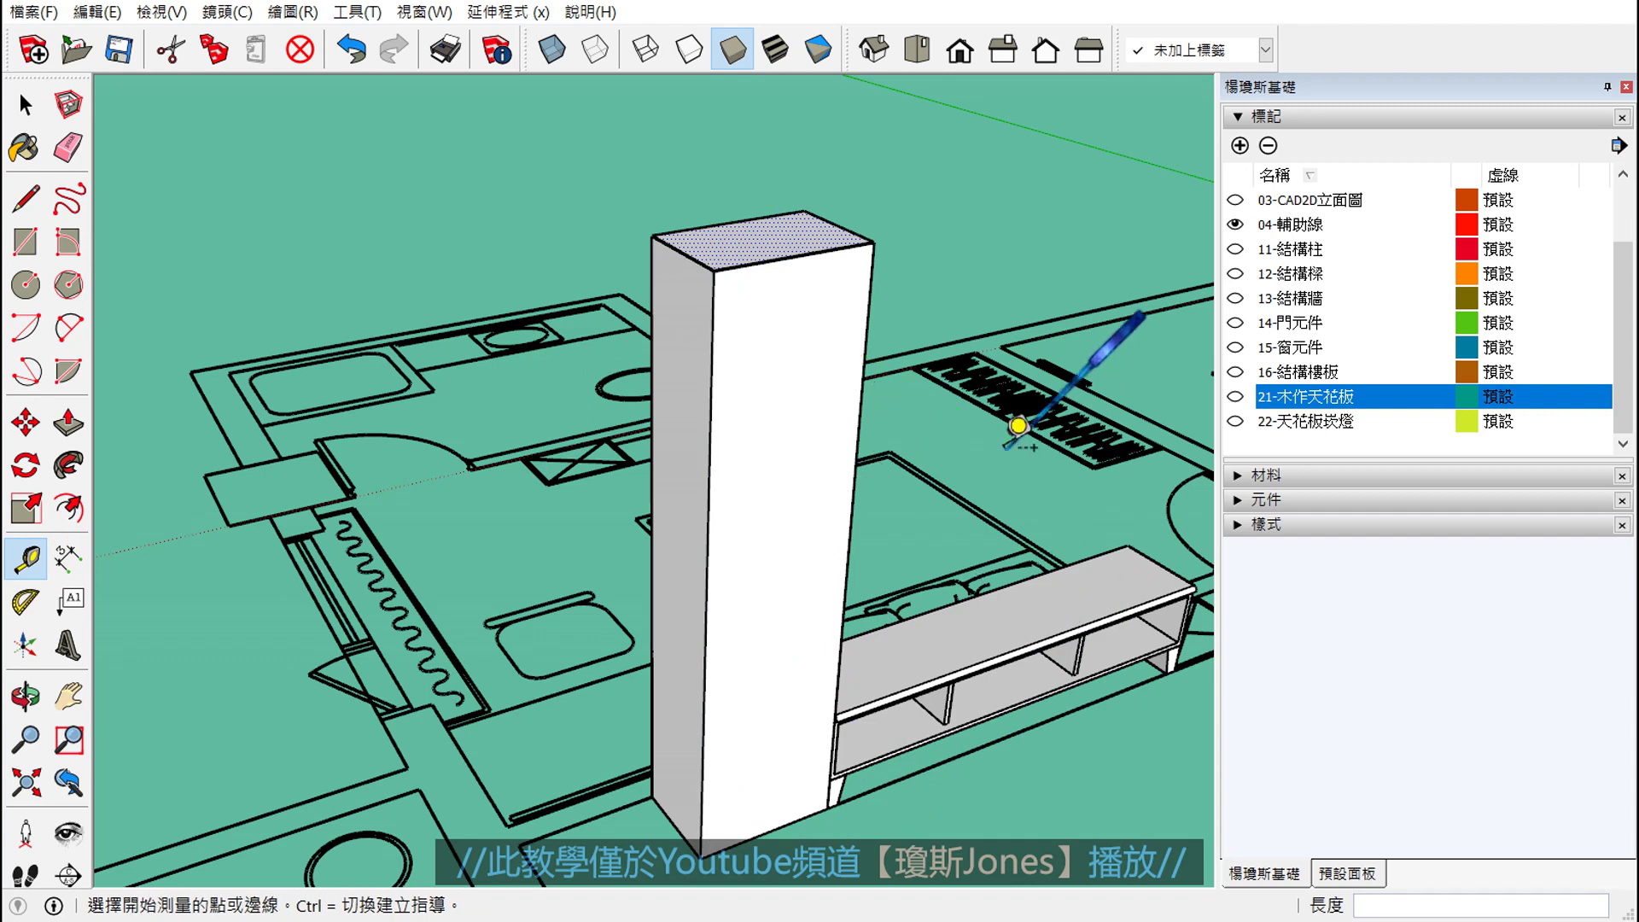
{"action": "key", "text": "space"}
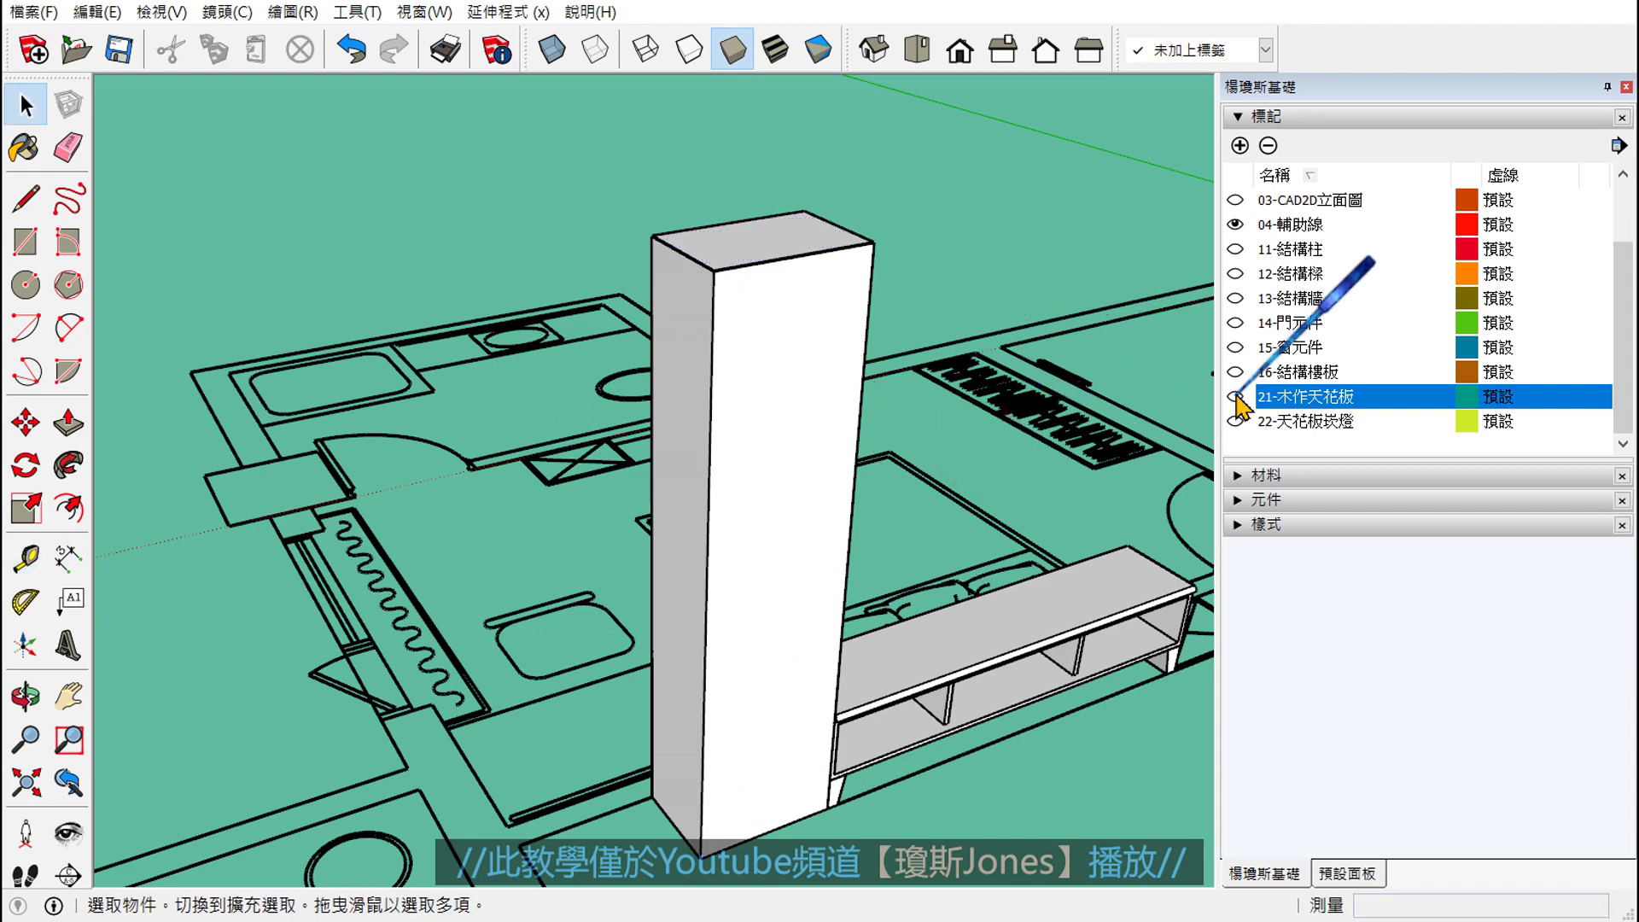
{"action": "left_click", "coordinate": [1235, 396]}
{"action": "middle_click_drag", "start_coordinate": [786, 475], "coordinate": [724, 256]}
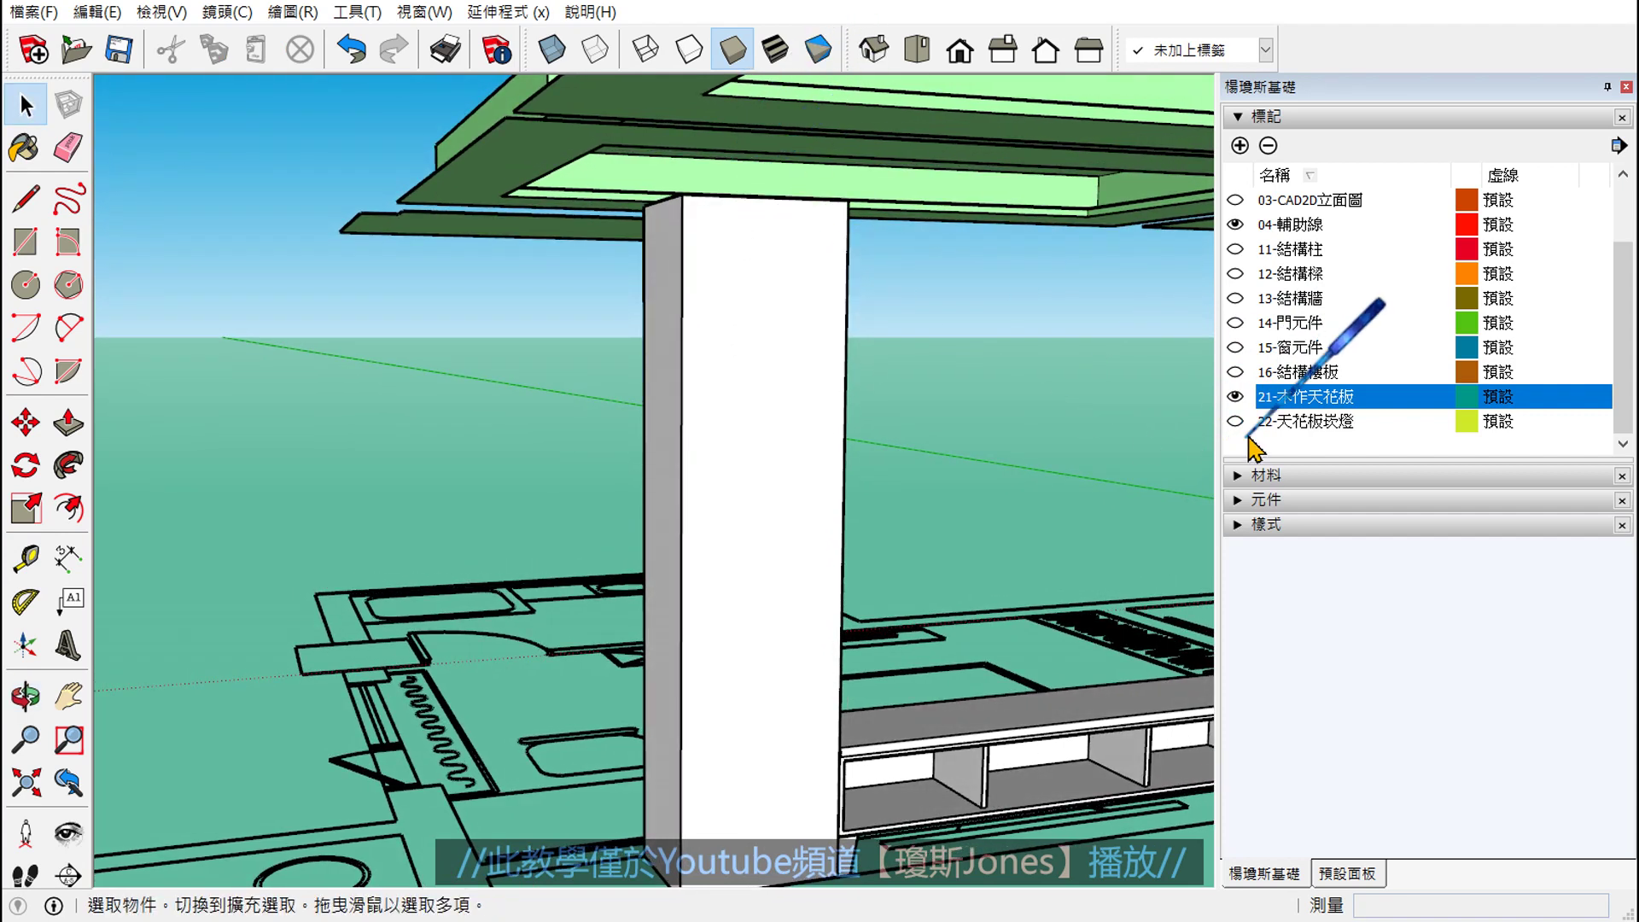
{"action": "left_click", "coordinate": [1235, 298]}
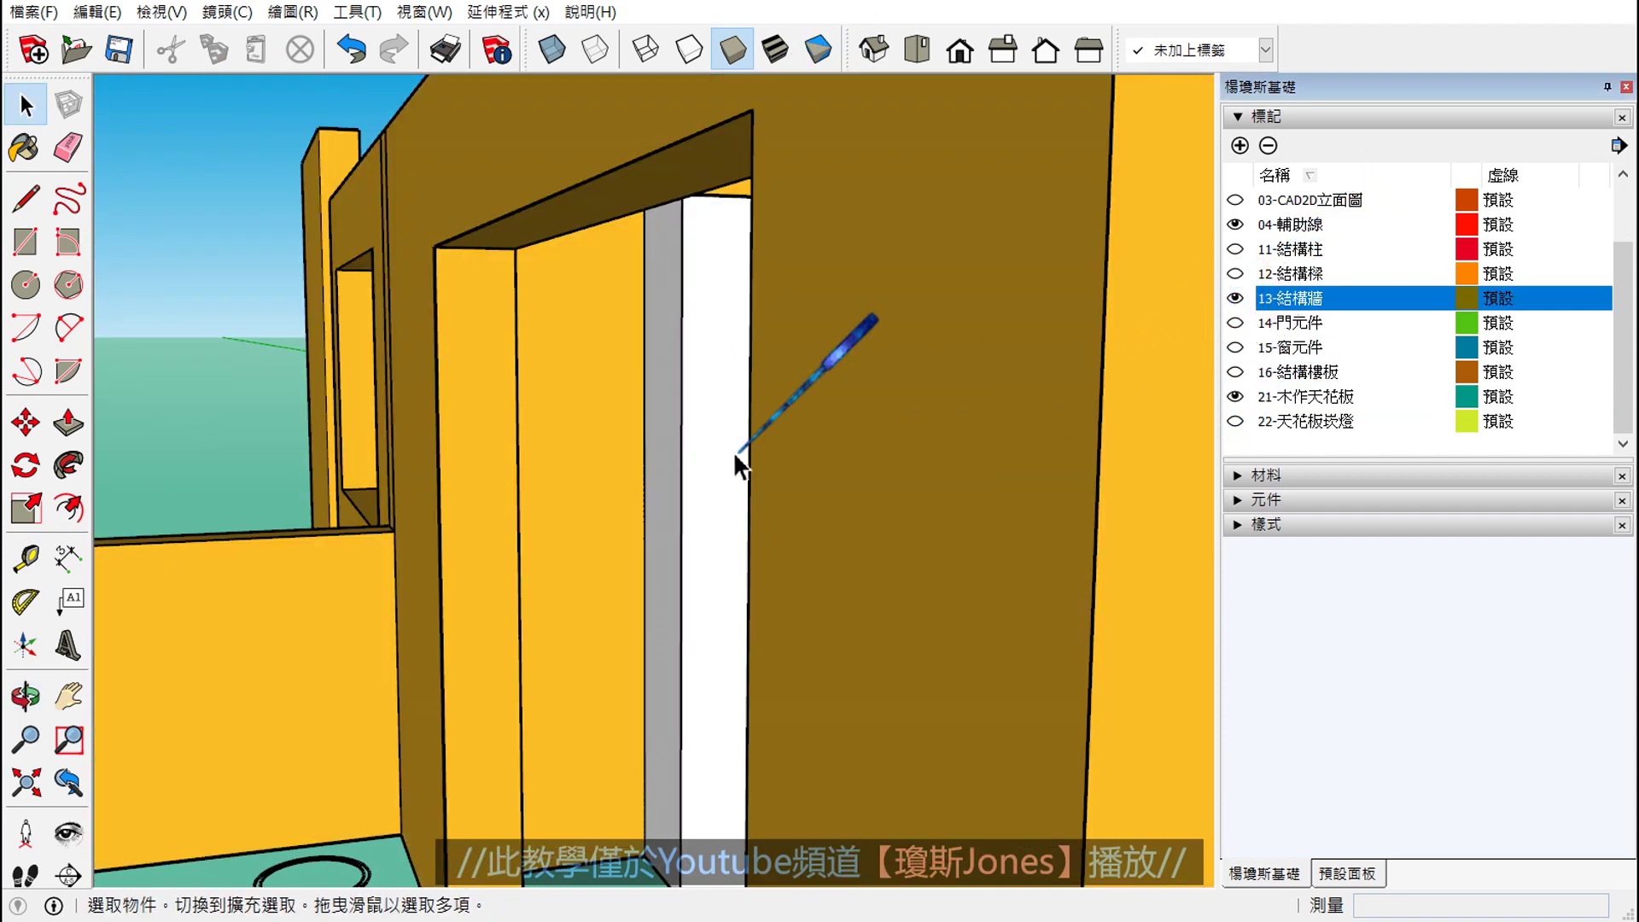
{"action": "middle_click_drag", "start_coordinate": [742, 457], "coordinate": [786, 357]}
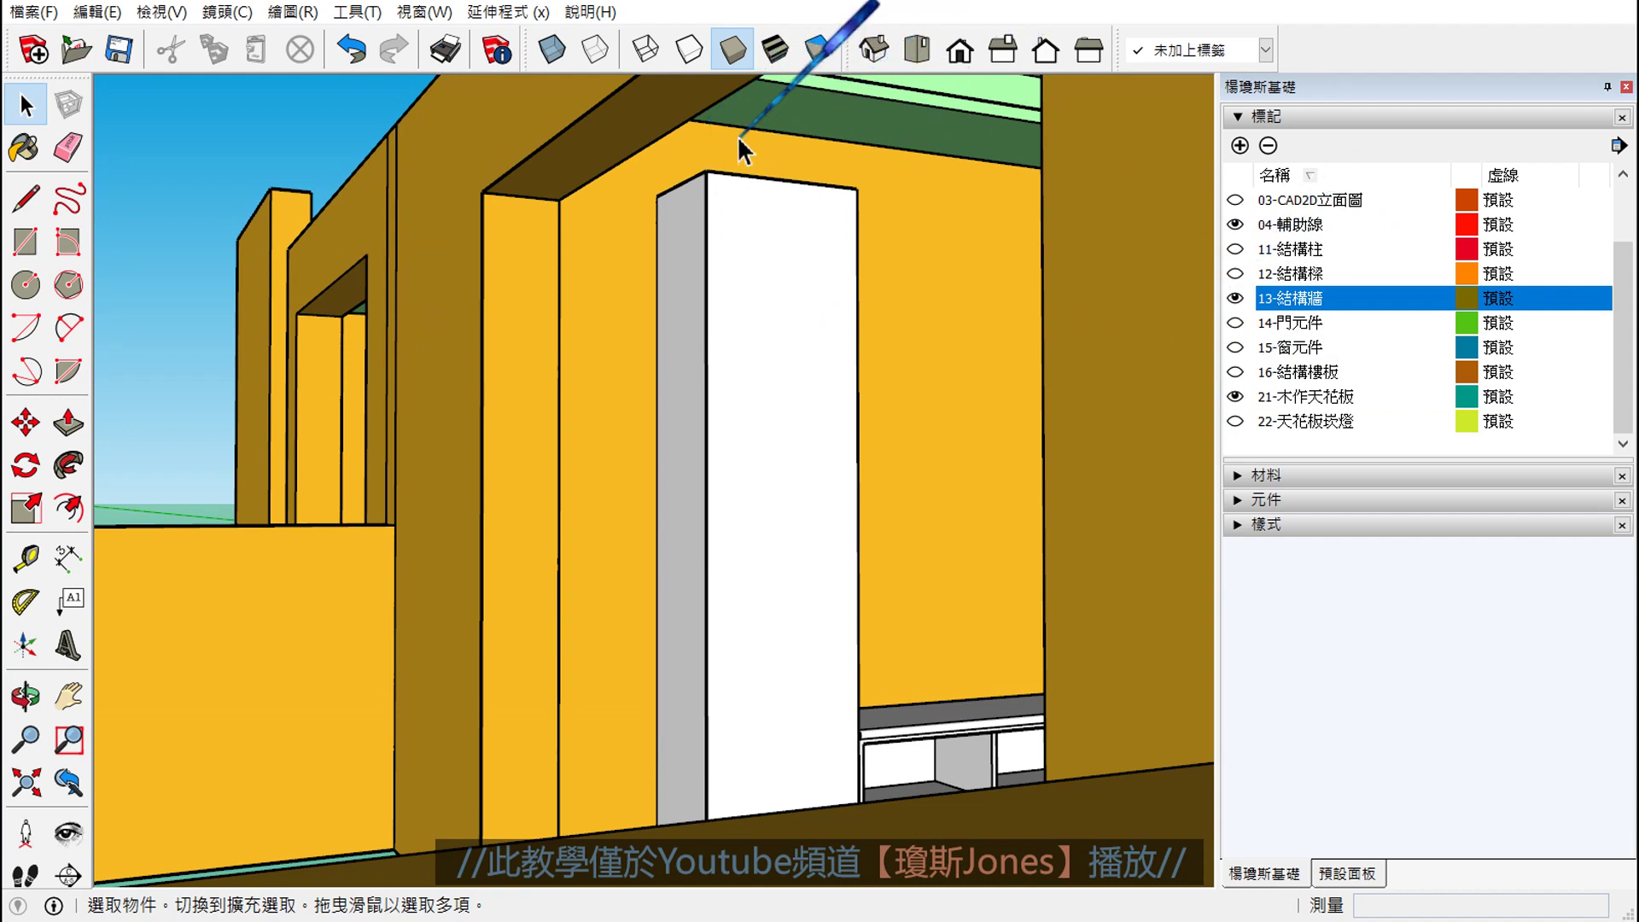
{"action": "left_click", "coordinate": [1236, 297]}
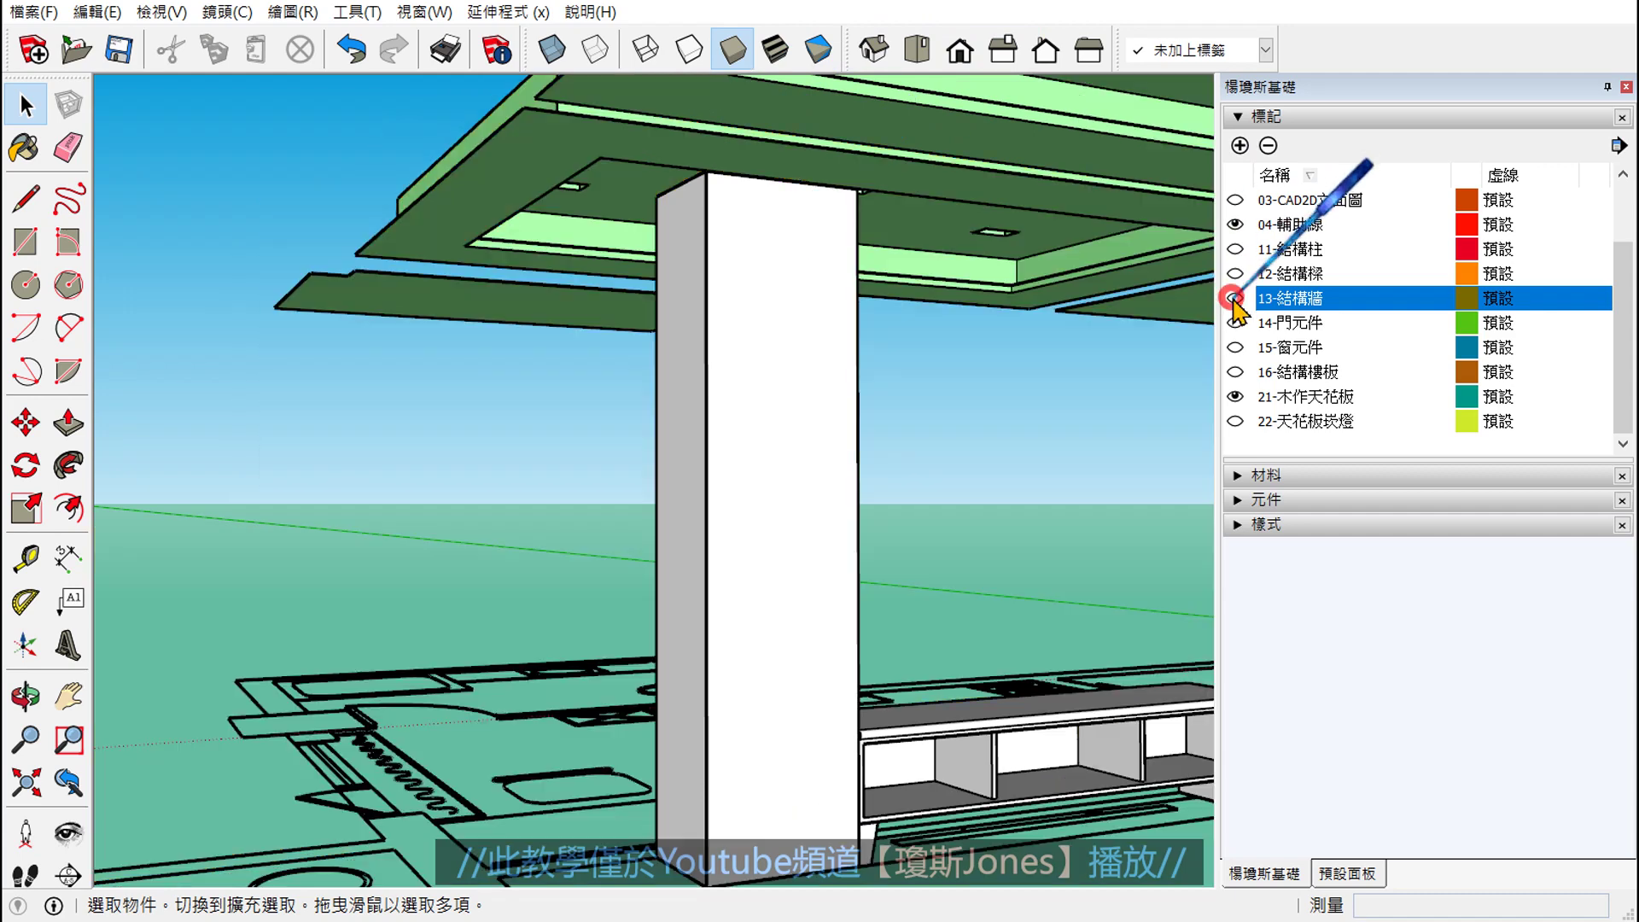
{"action": "left_click", "coordinate": [1235, 396]}
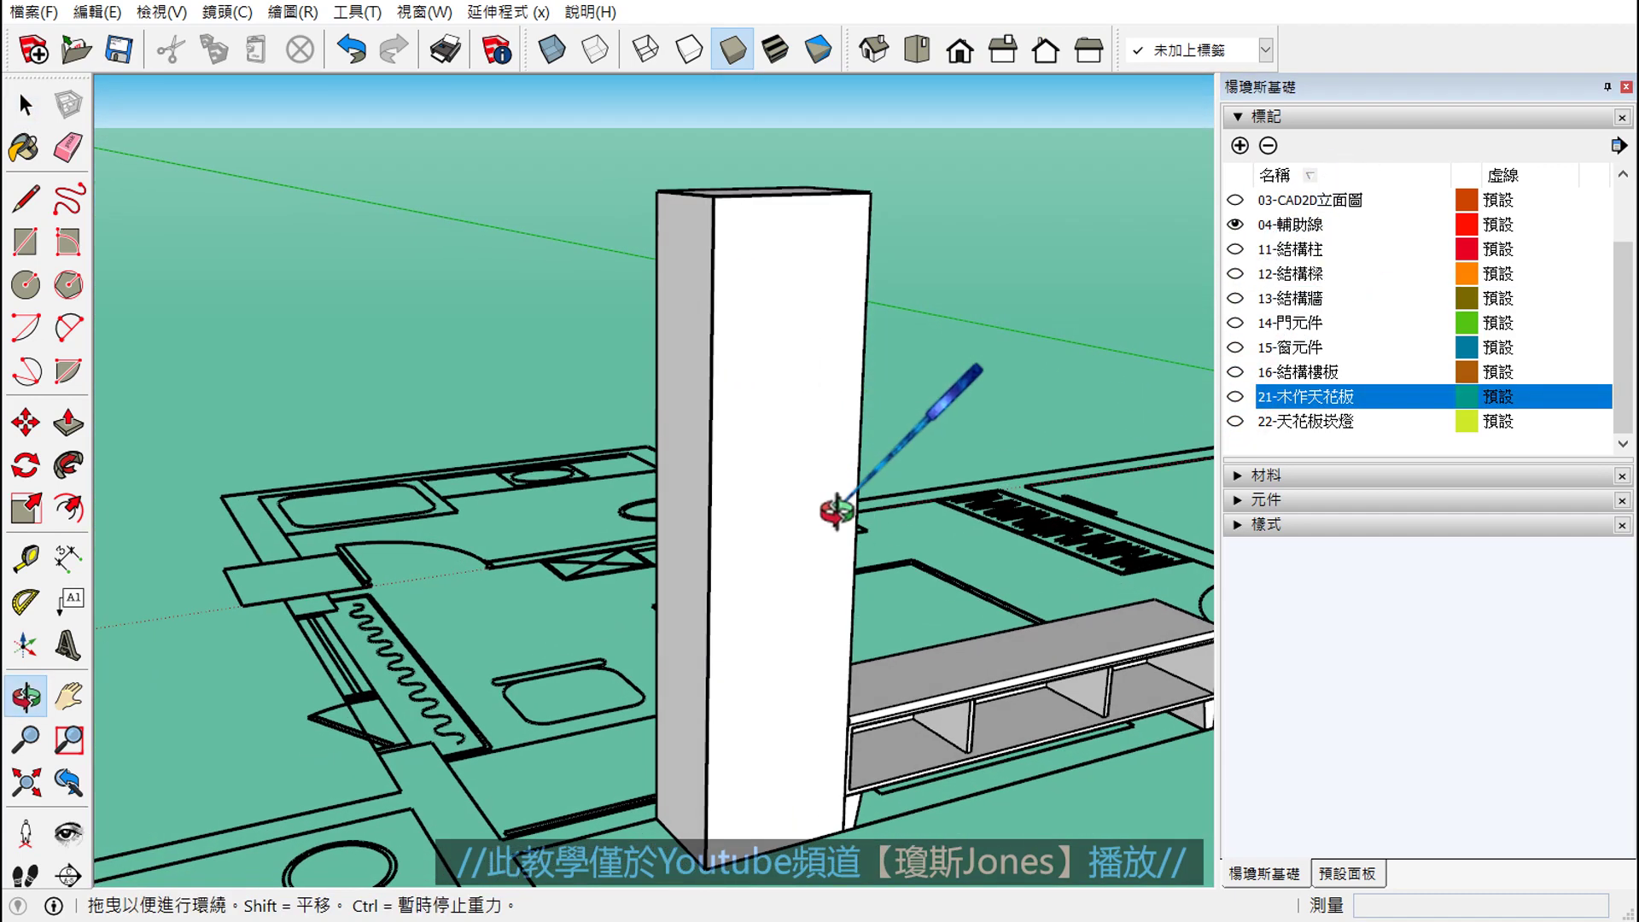
{"action": "middle_click_drag", "start_coordinate": [826, 358], "coordinate": [863, 615]}
{"action": "scroll", "coordinate": [771, 839], "scroll_direction": "up", "scroll_amount": 5}
{"action": "scroll", "coordinate": [767, 839], "scroll_direction": "up", "scroll_amount": 3}
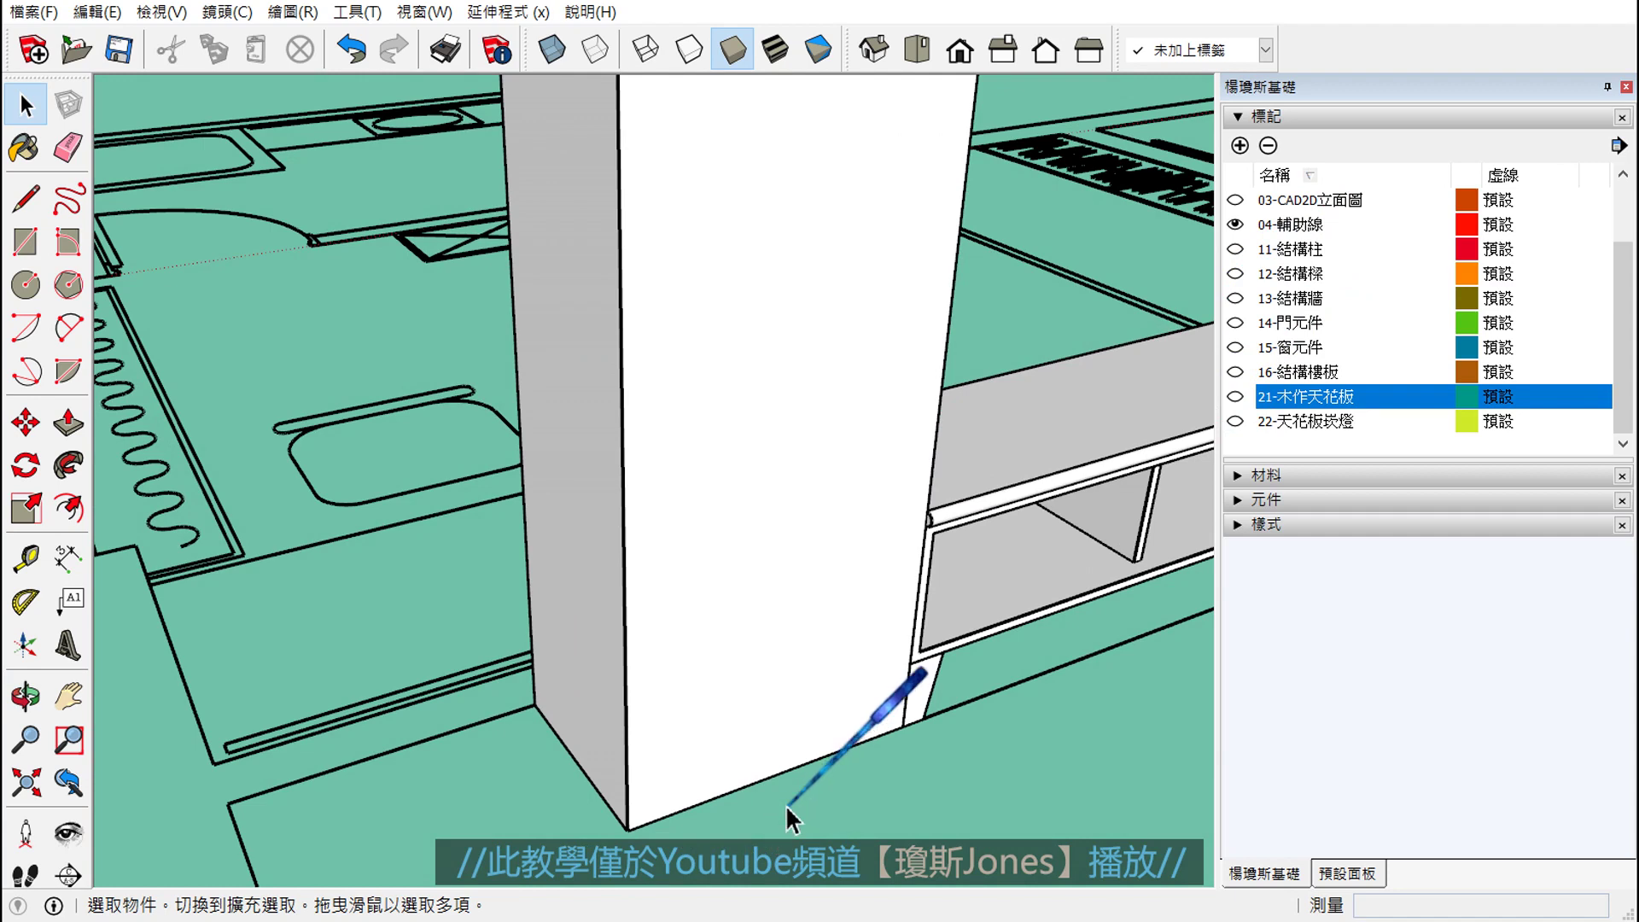
{"action": "middle_click_drag", "start_coordinate": [786, 804], "coordinate": [806, 755]}
{"action": "scroll", "coordinate": [806, 755], "scroll_direction": "down", "scroll_amount": 2}
{"action": "scroll", "coordinate": [939, 698], "scroll_direction": "down", "scroll_amount": 1}
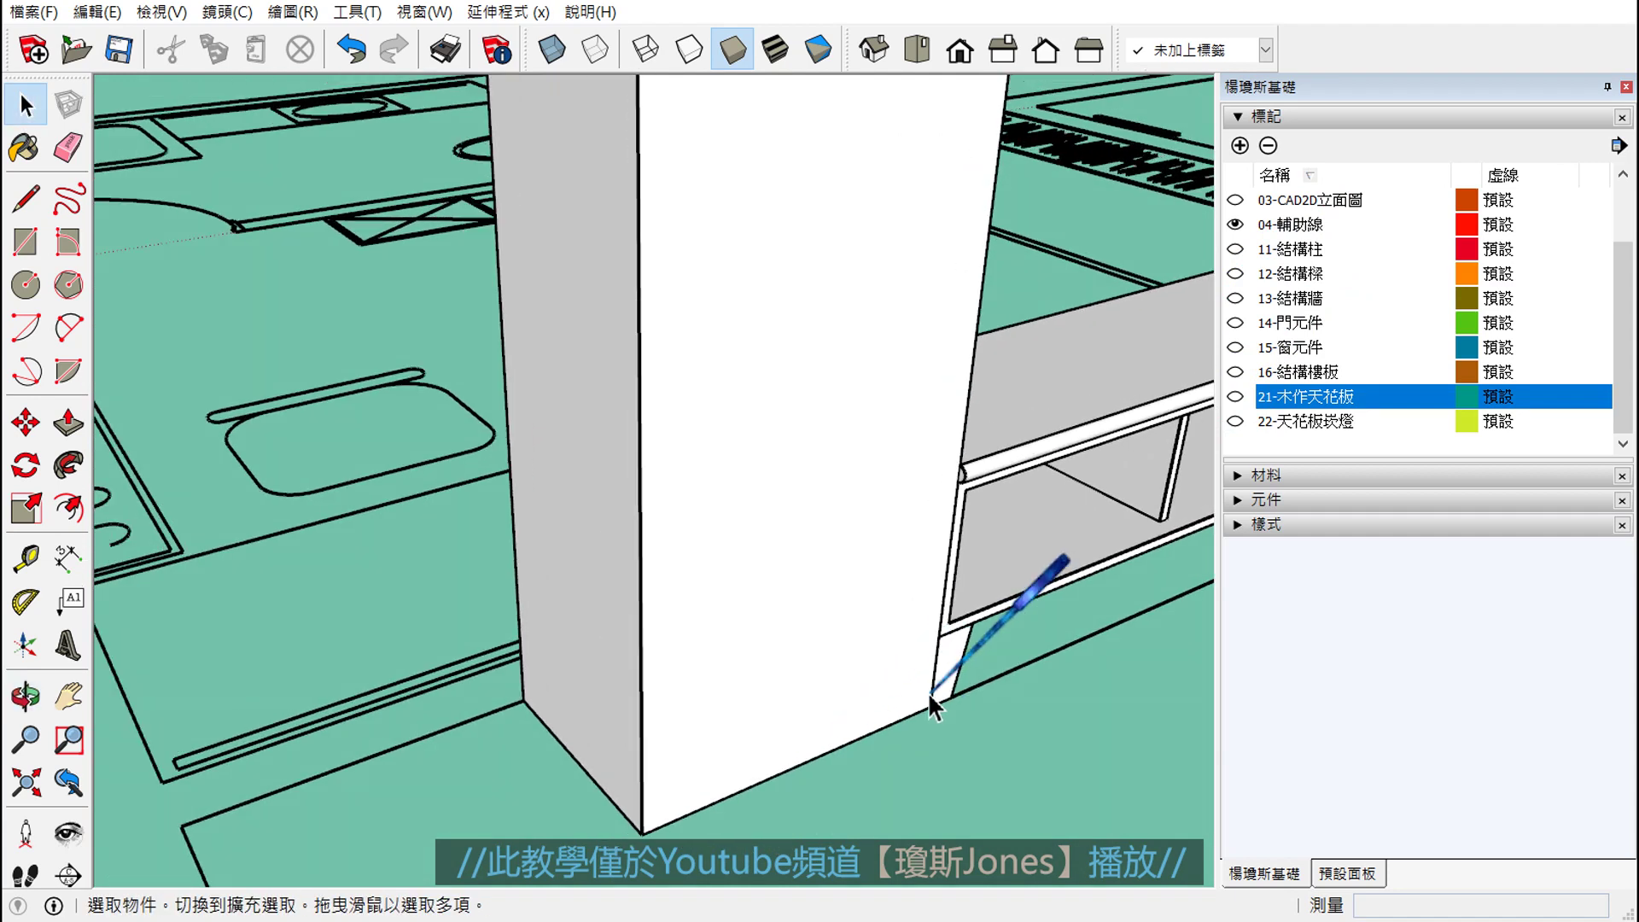
{"action": "scroll", "coordinate": [941, 696], "scroll_direction": "down", "scroll_amount": 2}
{"action": "middle_click_drag", "start_coordinate": [1031, 657], "coordinate": [347, 677]}
{"action": "scroll", "coordinate": [636, 653], "scroll_direction": "up", "scroll_amount": 2}
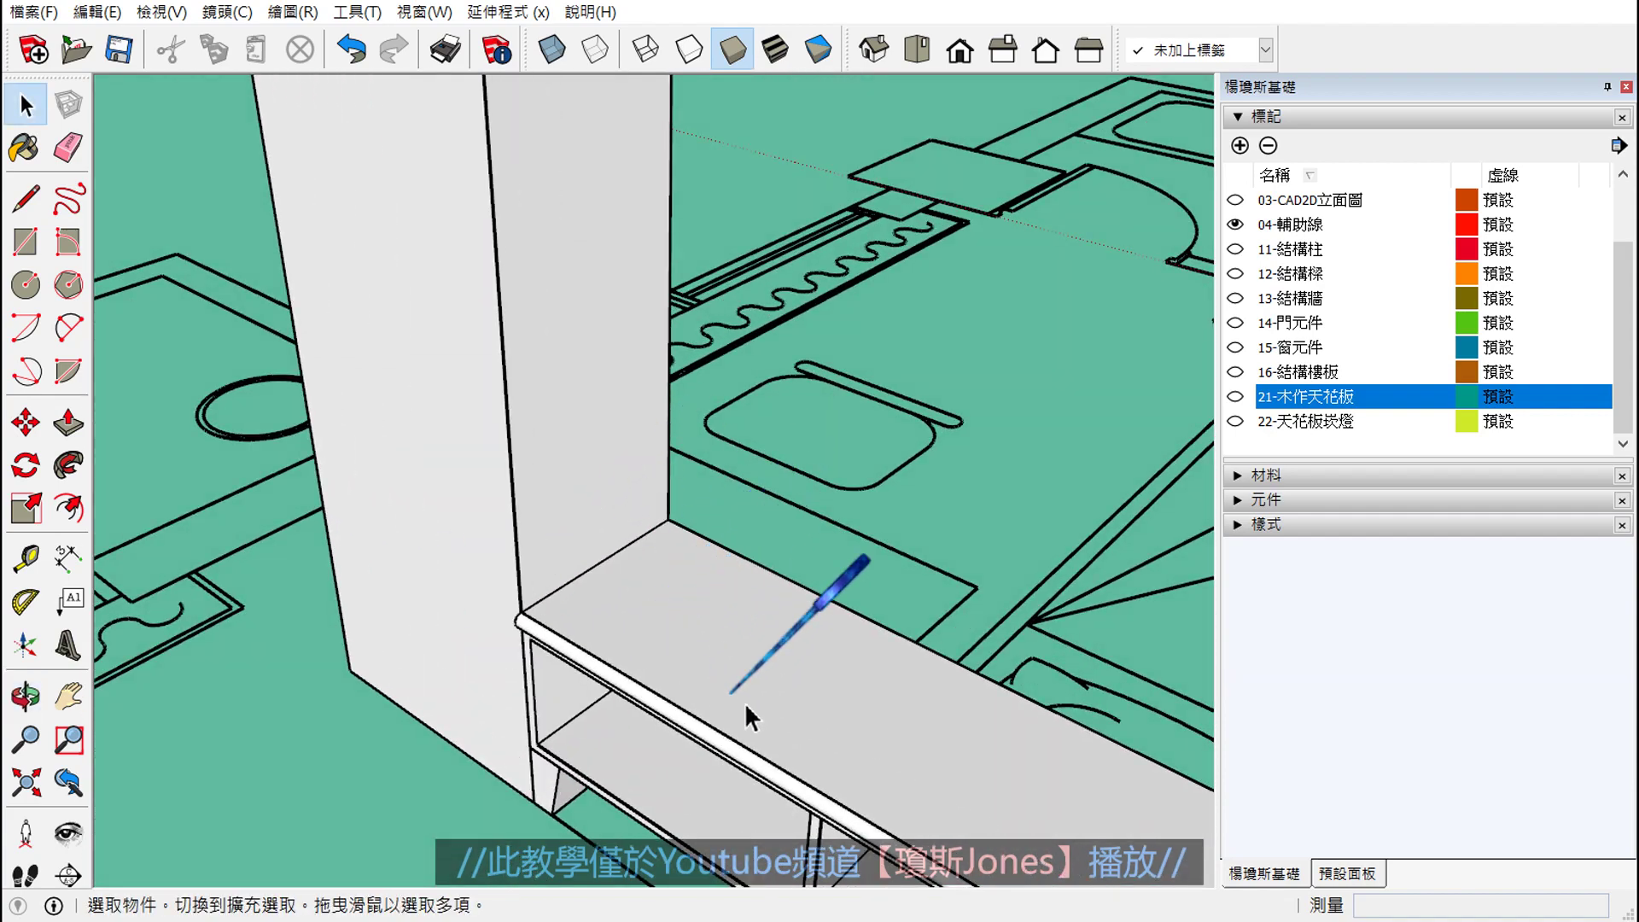
{"action": "middle_click_drag", "start_coordinate": [745, 703], "coordinate": [713, 452]}
{"action": "left_click", "coordinate": [673, 466]}
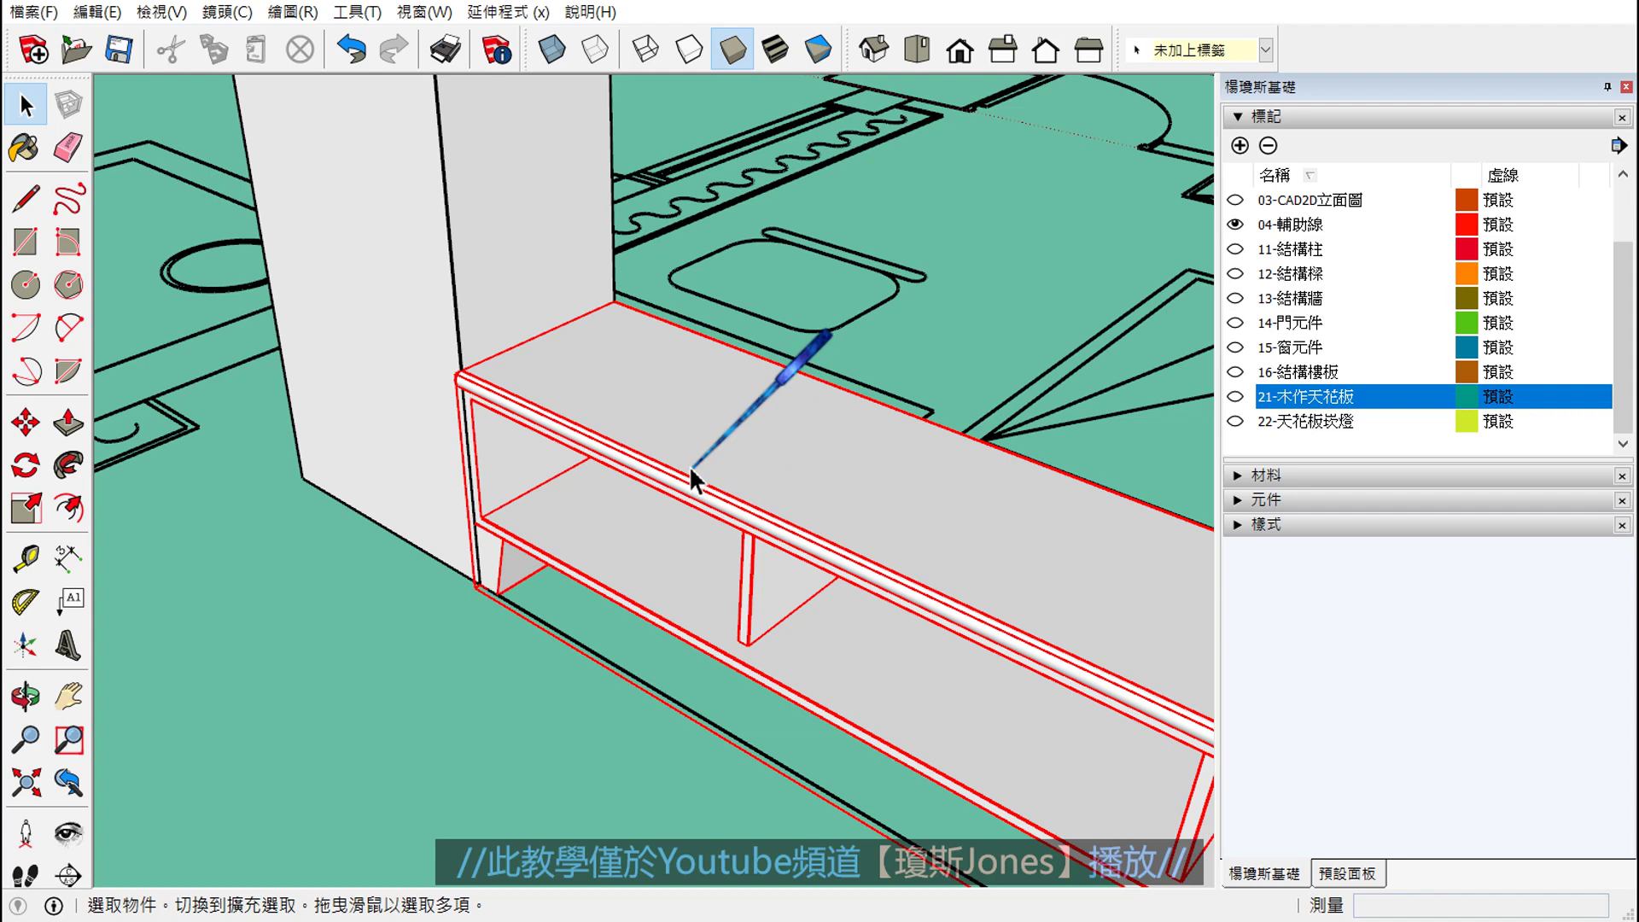
{"action": "scroll", "coordinate": [729, 433], "scroll_direction": "down", "scroll_amount": 2}
{"action": "scroll", "coordinate": [729, 434], "scroll_direction": "down", "scroll_amount": 2}
{"action": "middle_click_drag", "start_coordinate": [730, 431], "coordinate": [752, 474]}
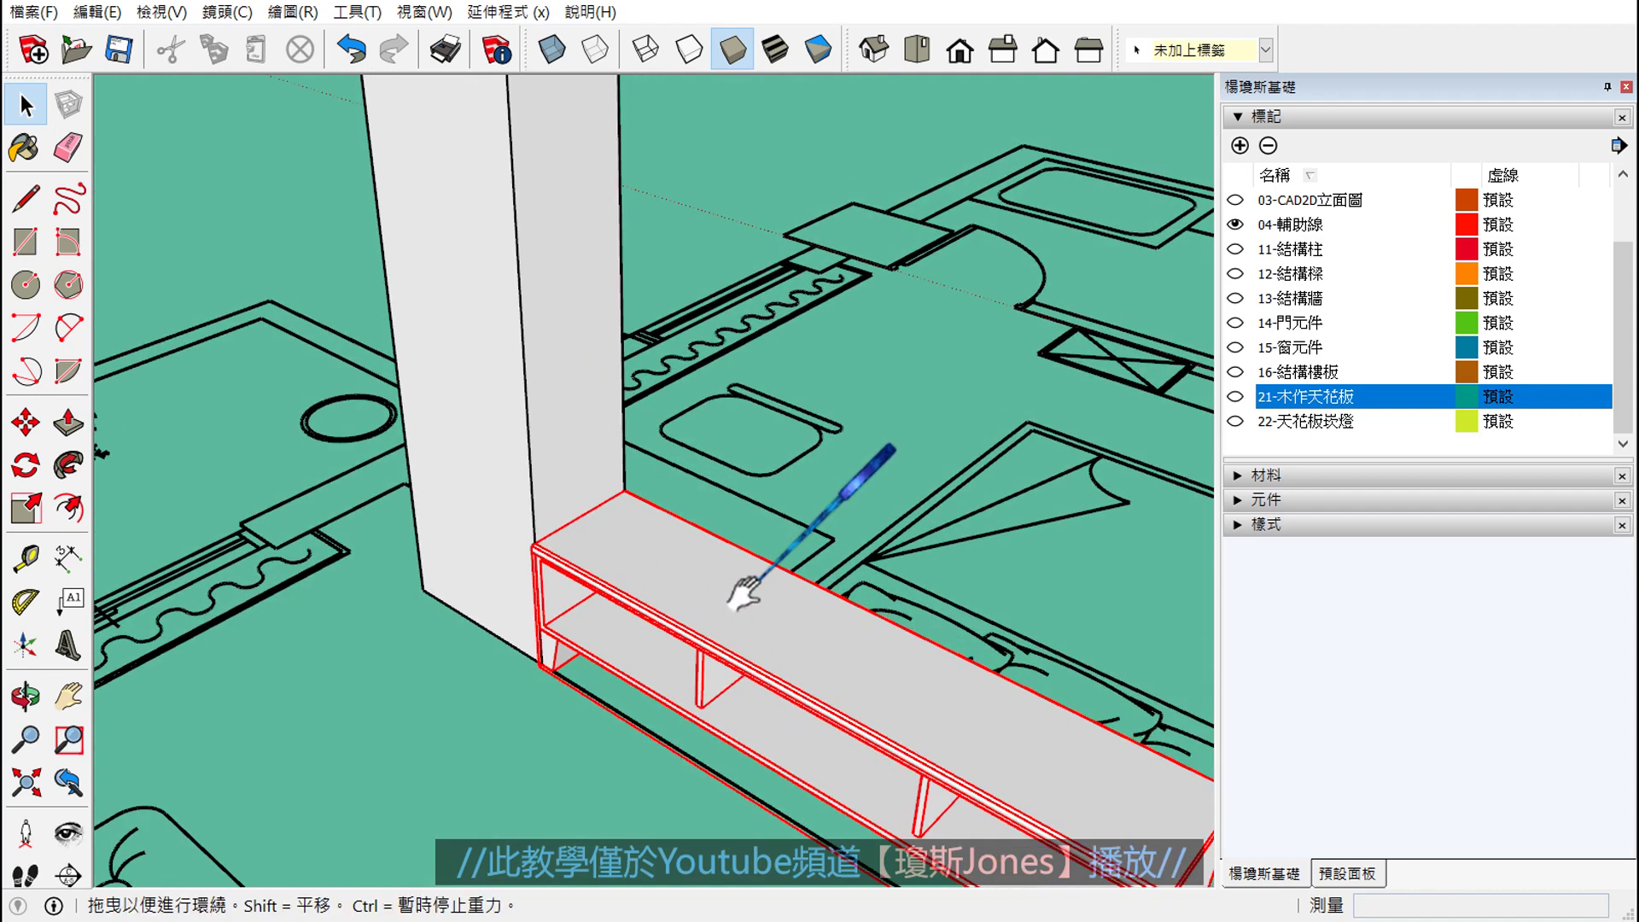
{"action": "left_click", "coordinate": [894, 482]}
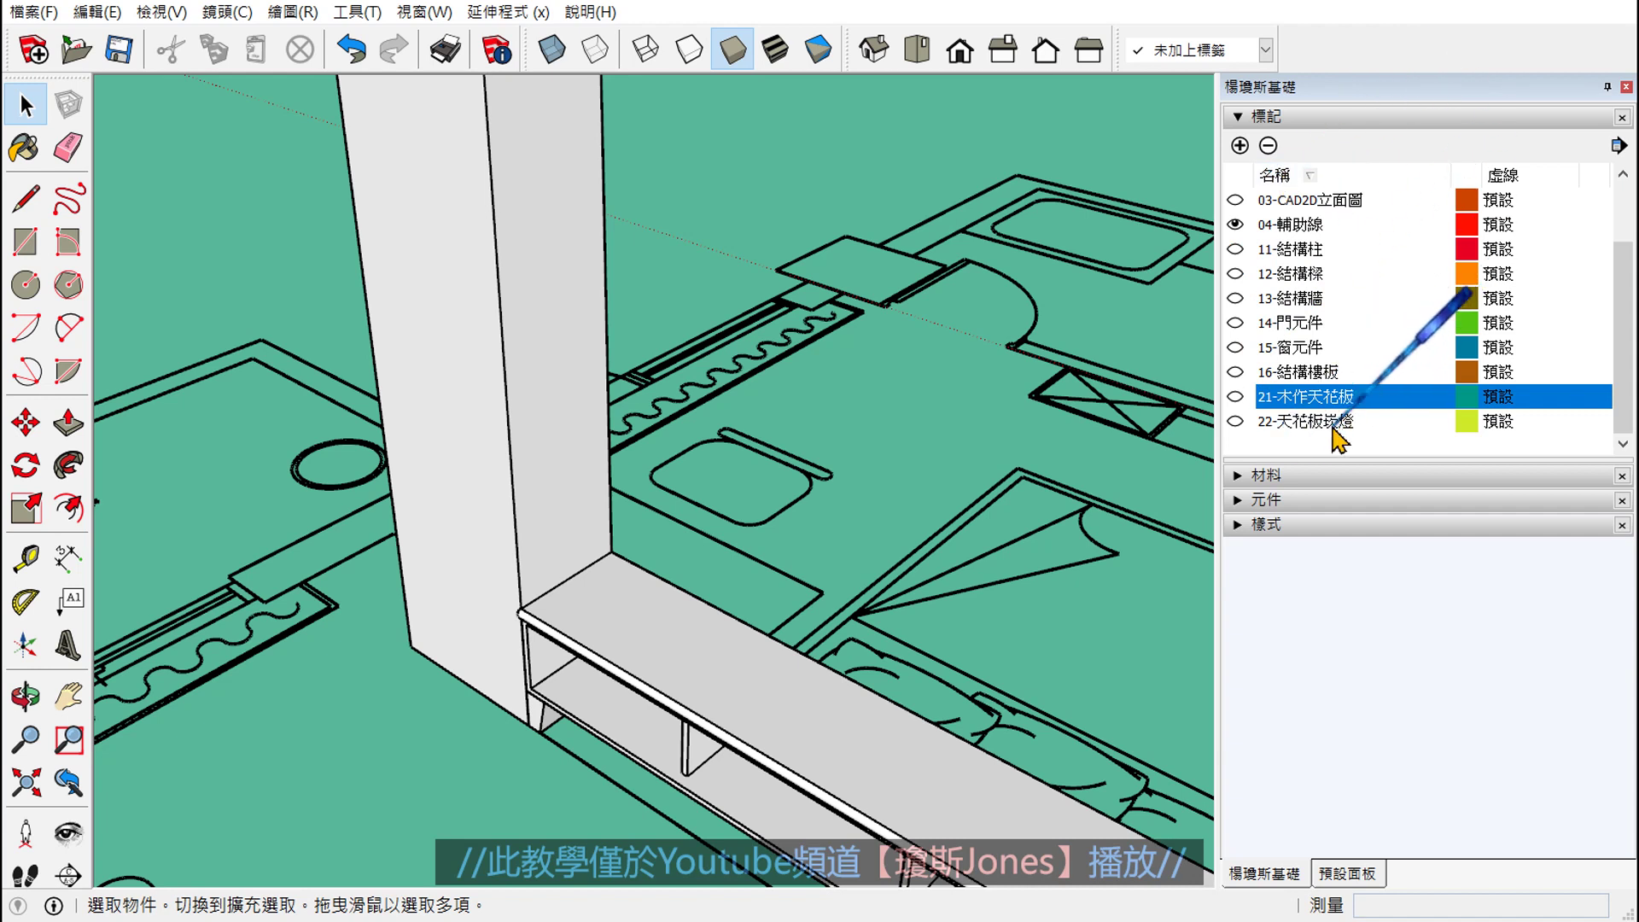
{"action": "left_click", "coordinate": [1293, 447]}
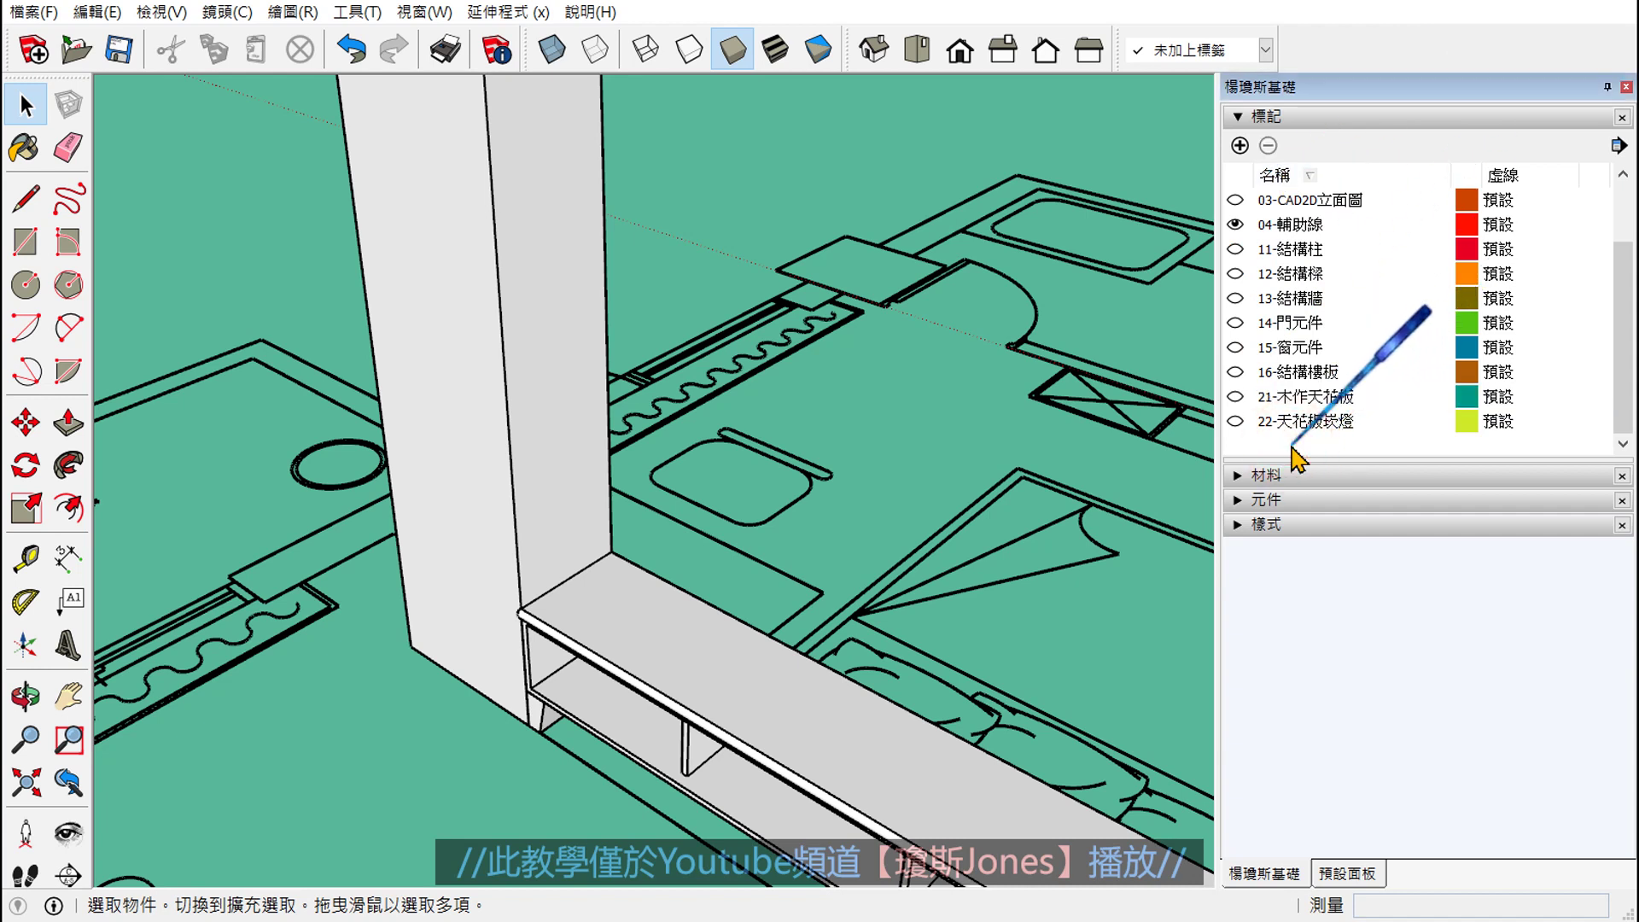
- Add the new tag 23-電視牆木作 and select the TV cabinet
{"action": "left_click", "coordinate": [1239, 145]}
{"action": "type", "text": "23-電視牆木作"}
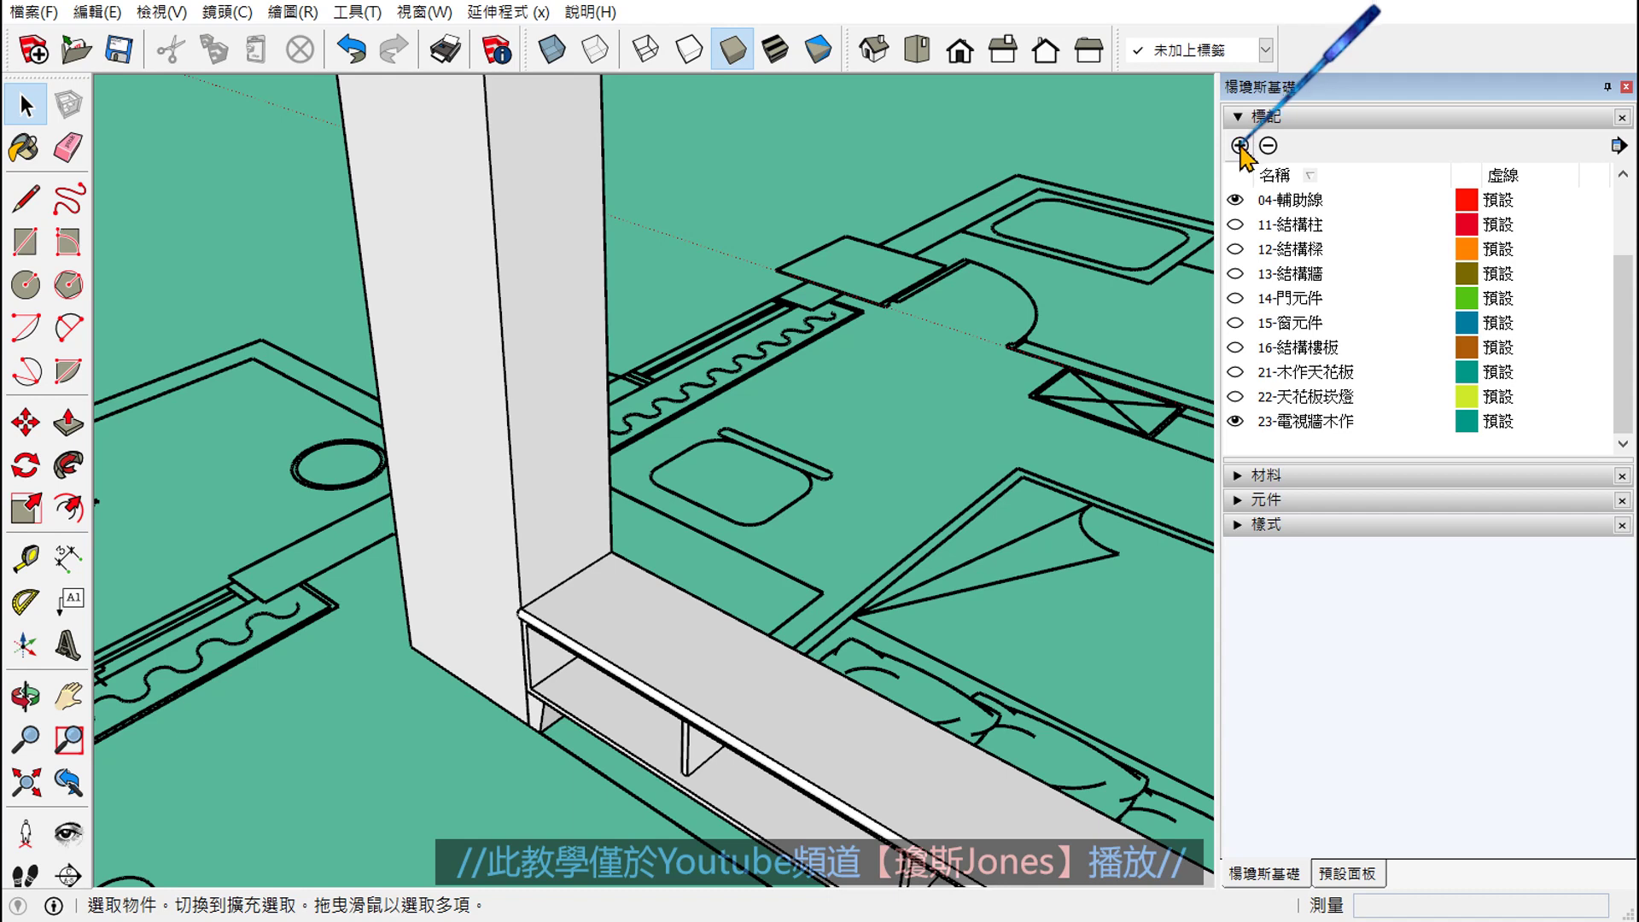
{"action": "left_click", "coordinate": [674, 667]}
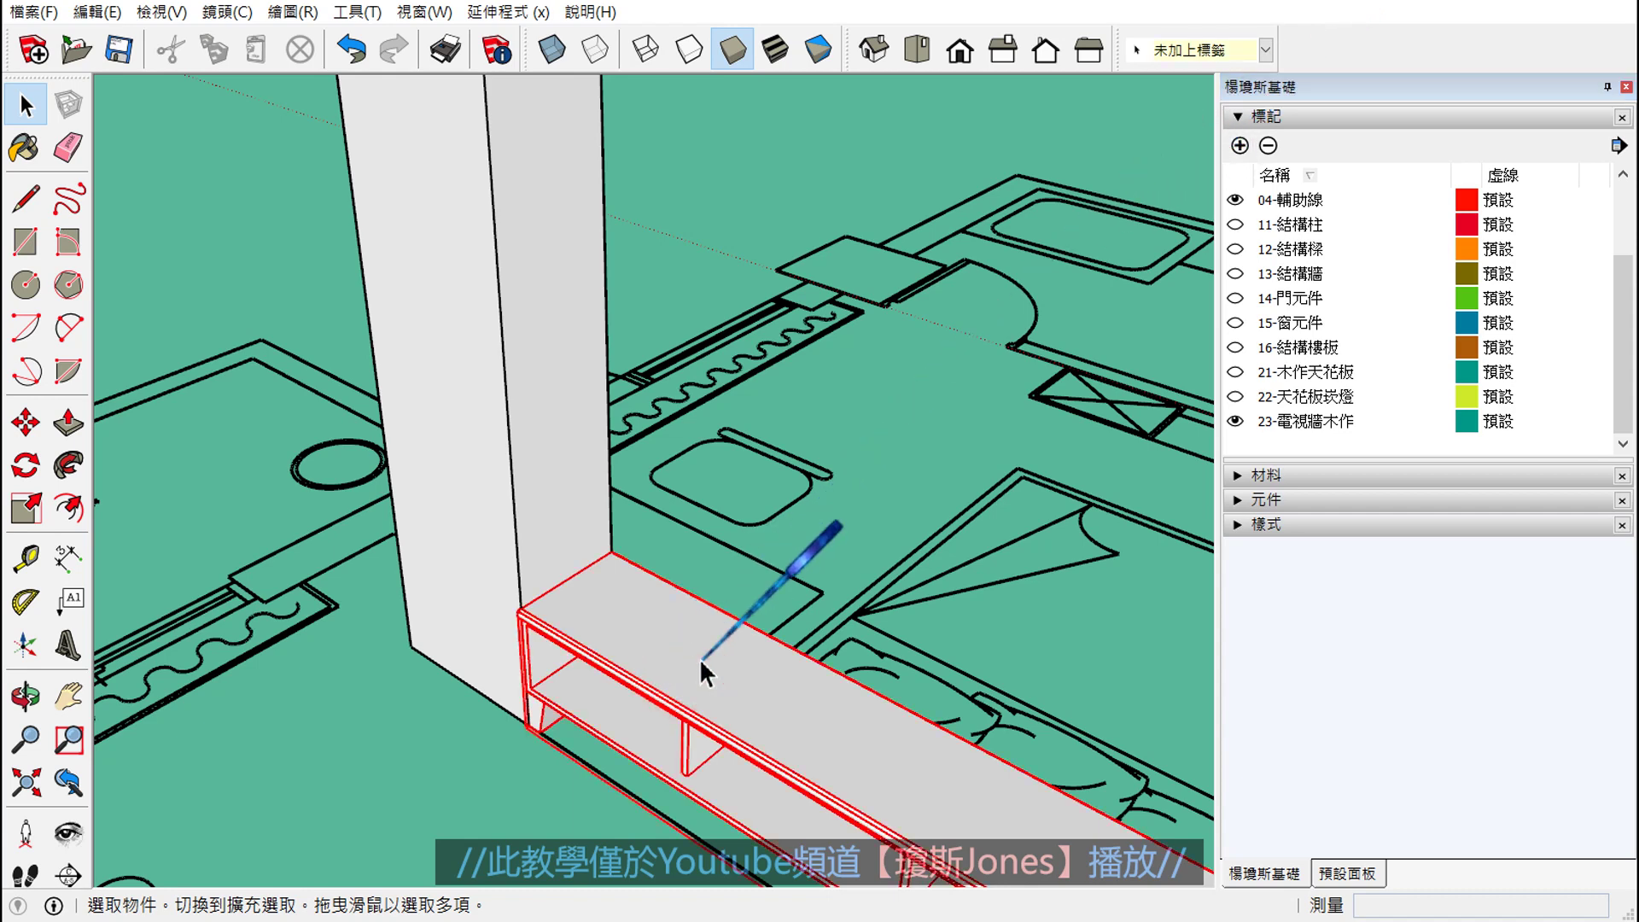
- Unlock the TV cabinet, assign it the 23-電視牆木作 tag, and toggle that tag's visibility
{"action": "right_click", "coordinate": [701, 662]}
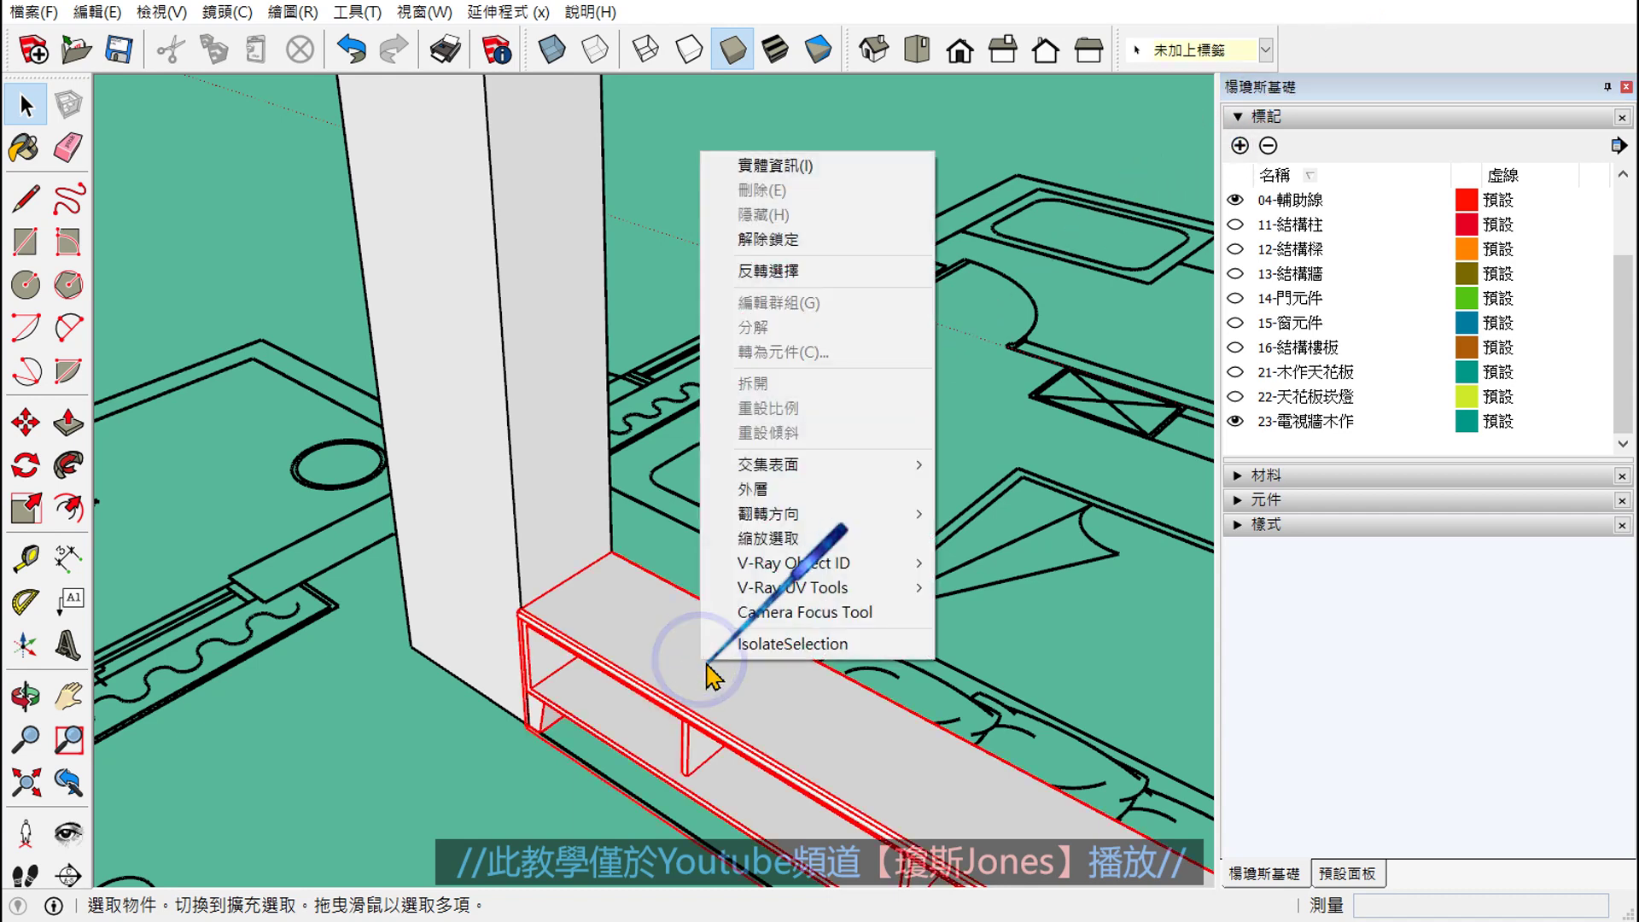
{"action": "left_click", "coordinate": [795, 243]}
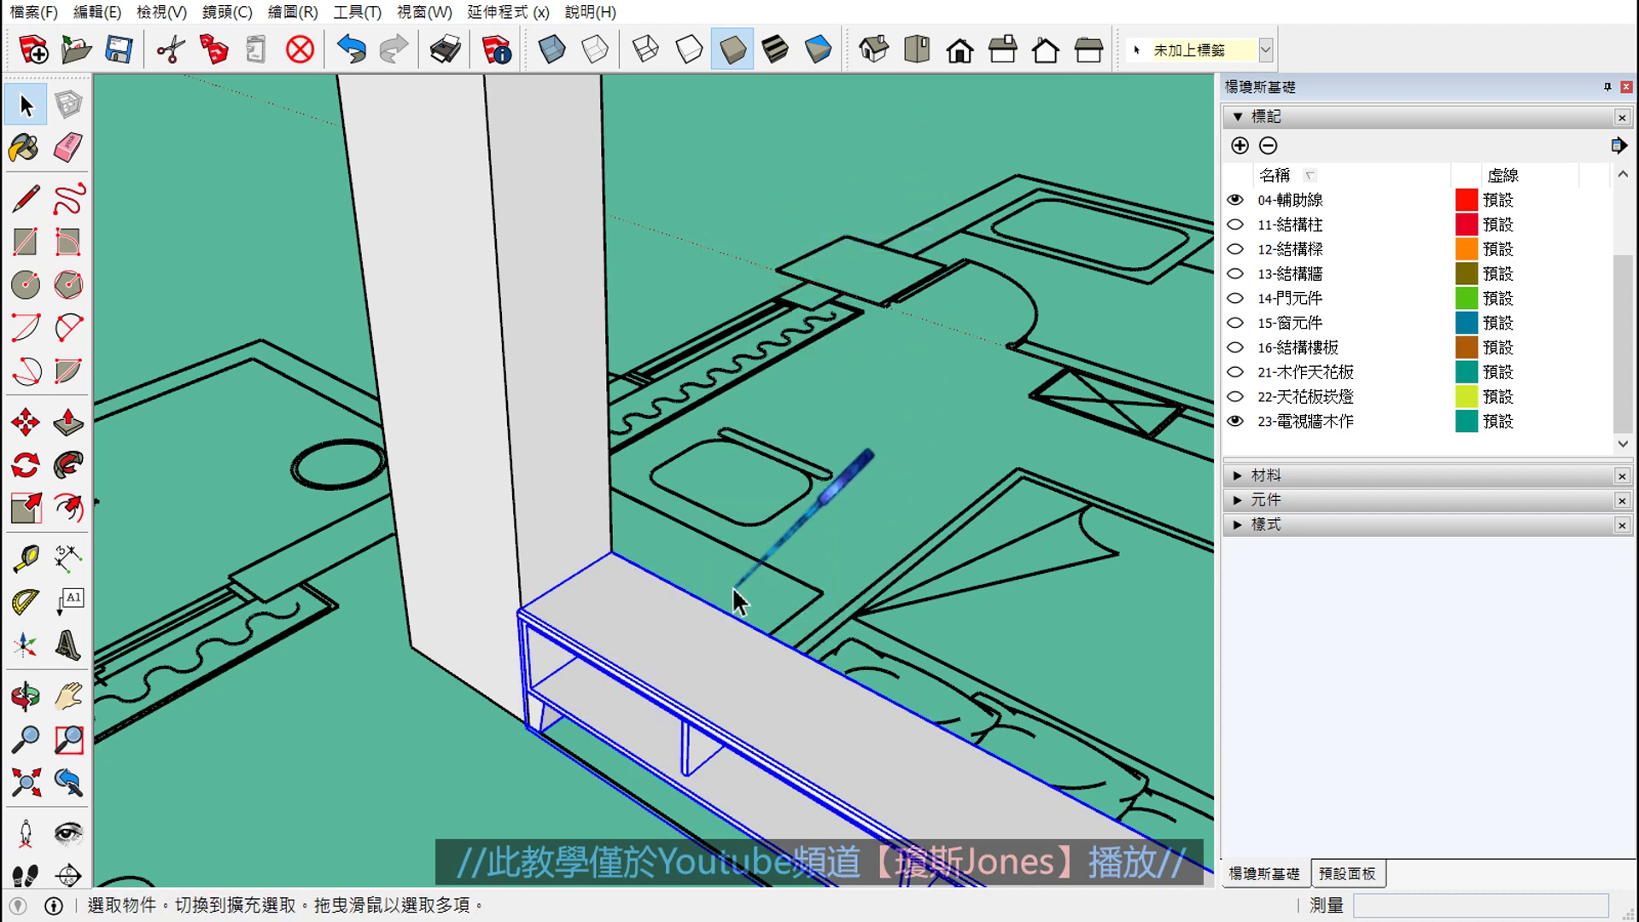
{"action": "left_click", "coordinate": [1196, 52]}
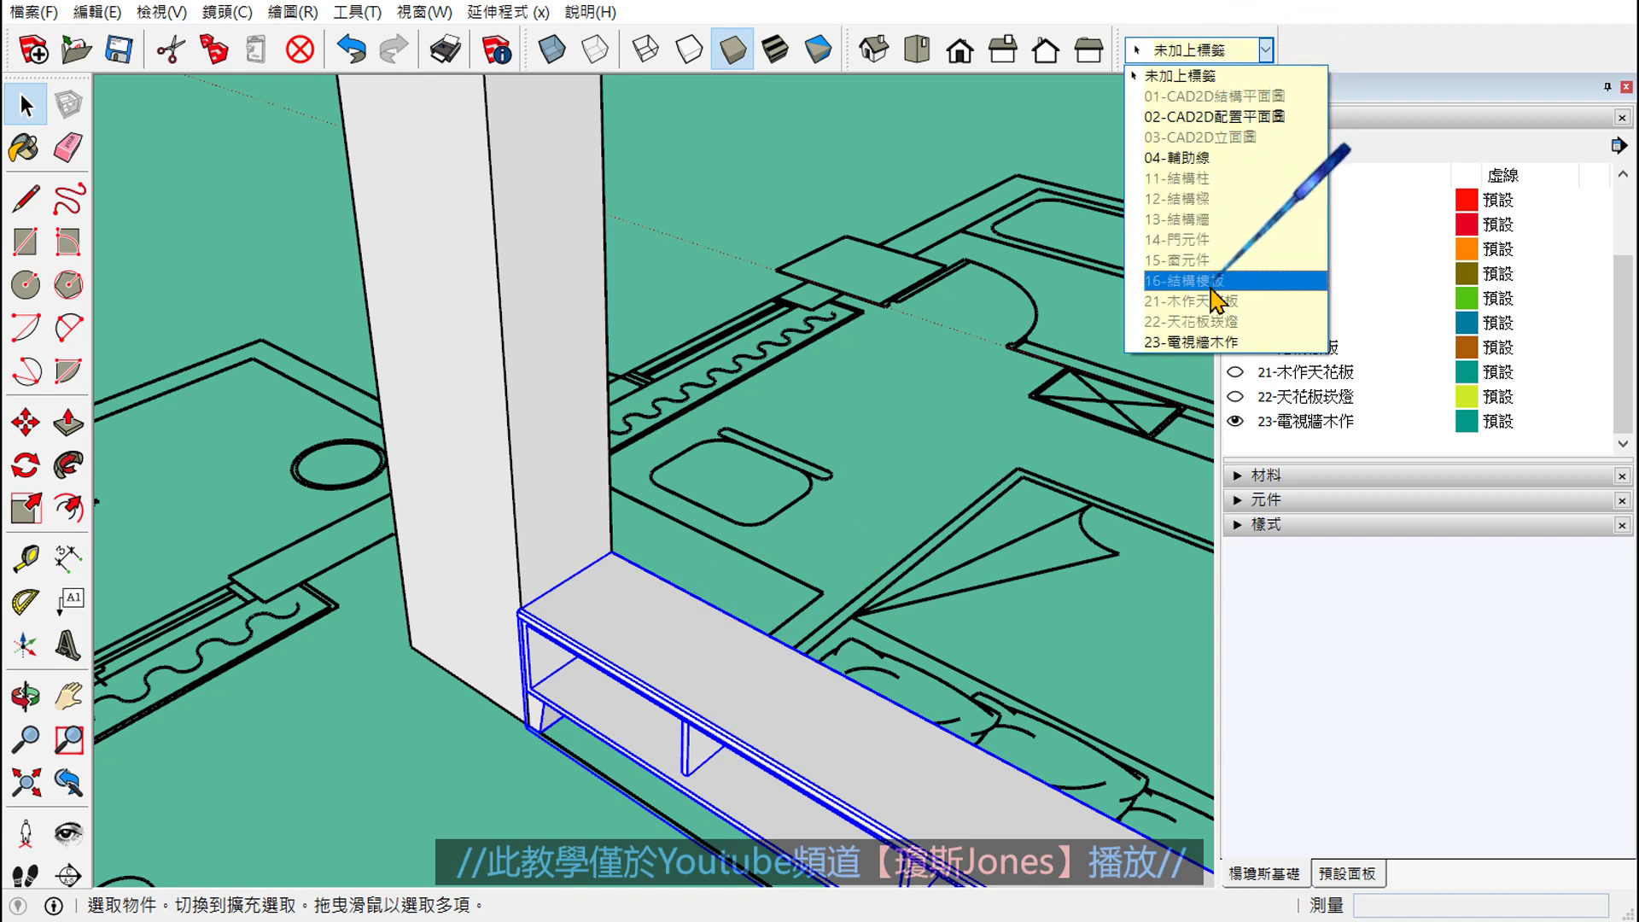
{"action": "left_click", "coordinate": [1215, 344]}
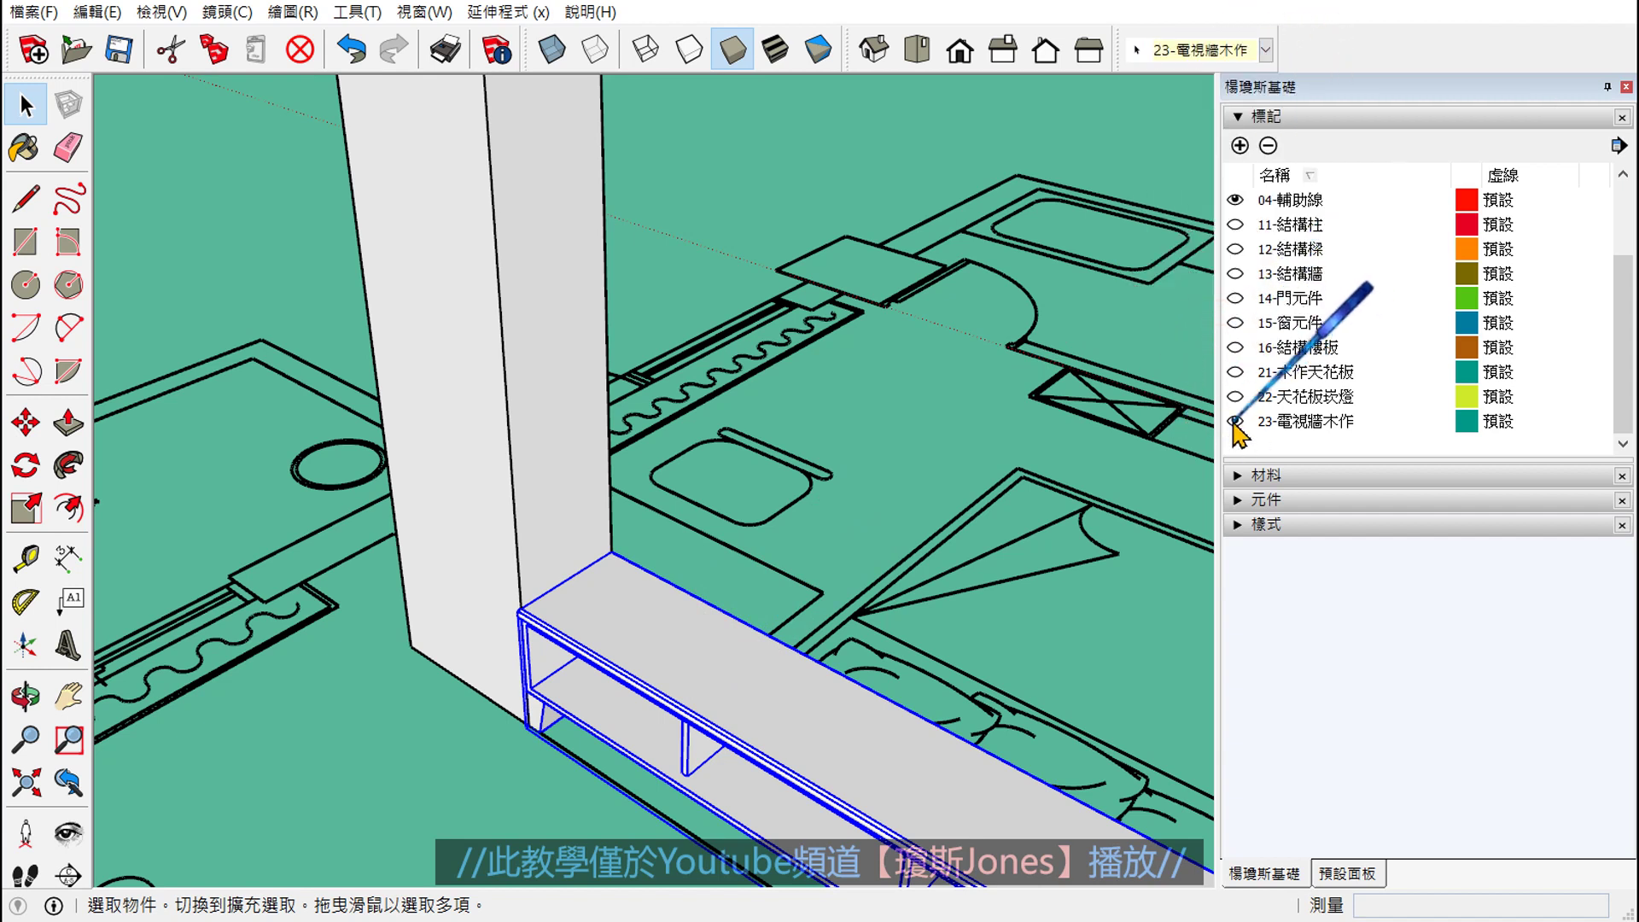
{"action": "left_click", "coordinate": [1266, 50]}
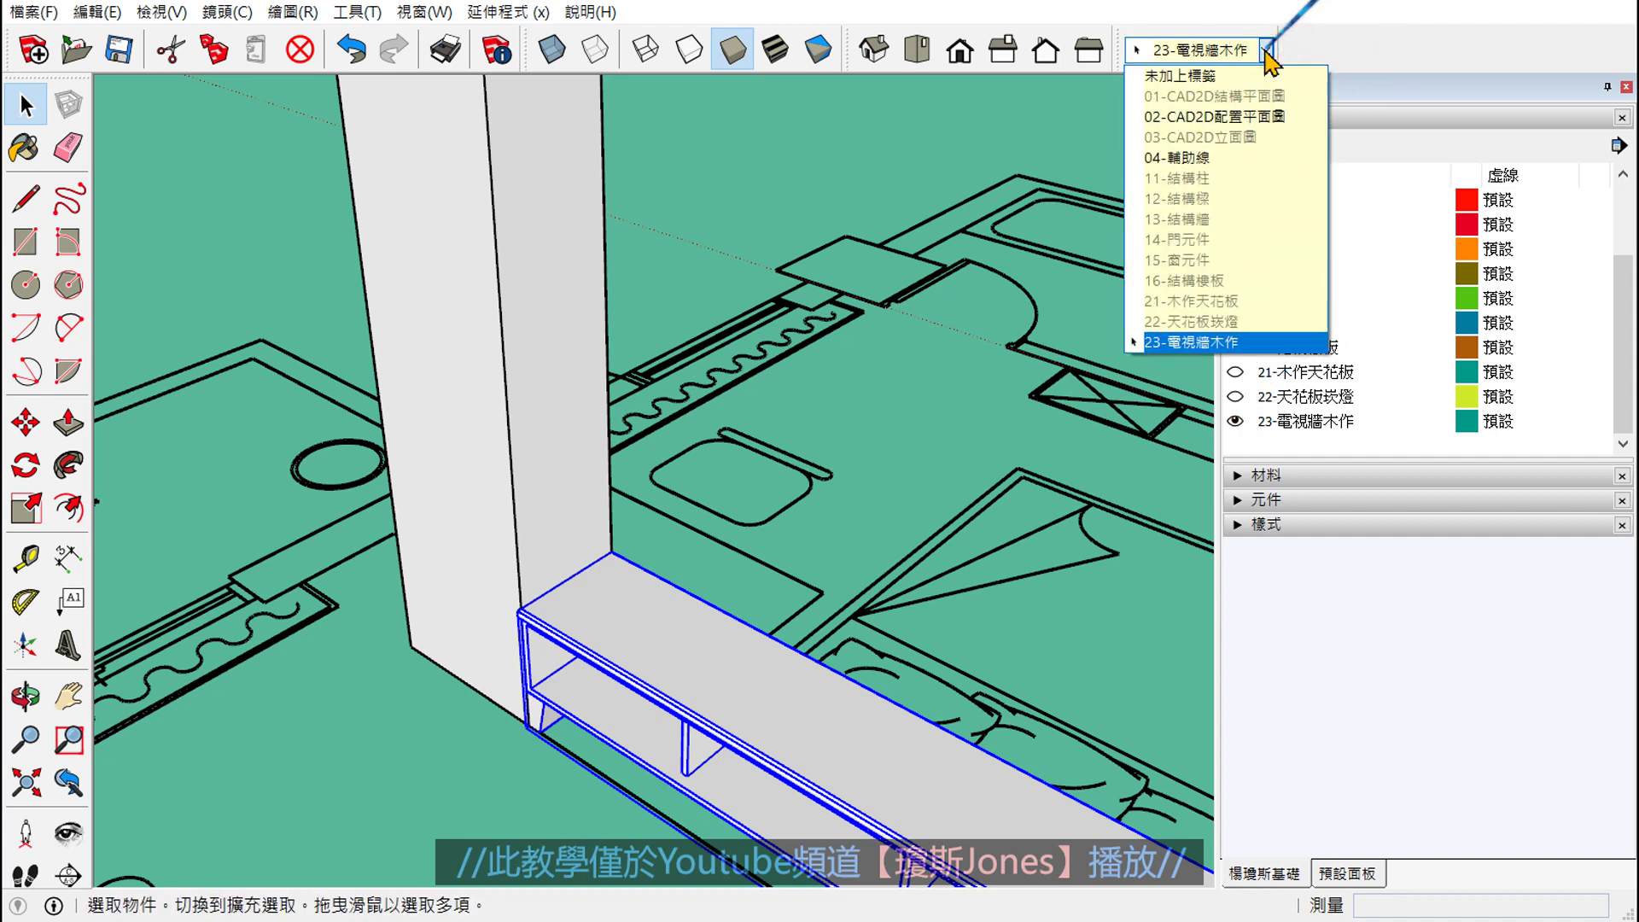
{"action": "left_click", "coordinate": [1180, 75]}
{"action": "left_click", "coordinate": [1234, 420]}
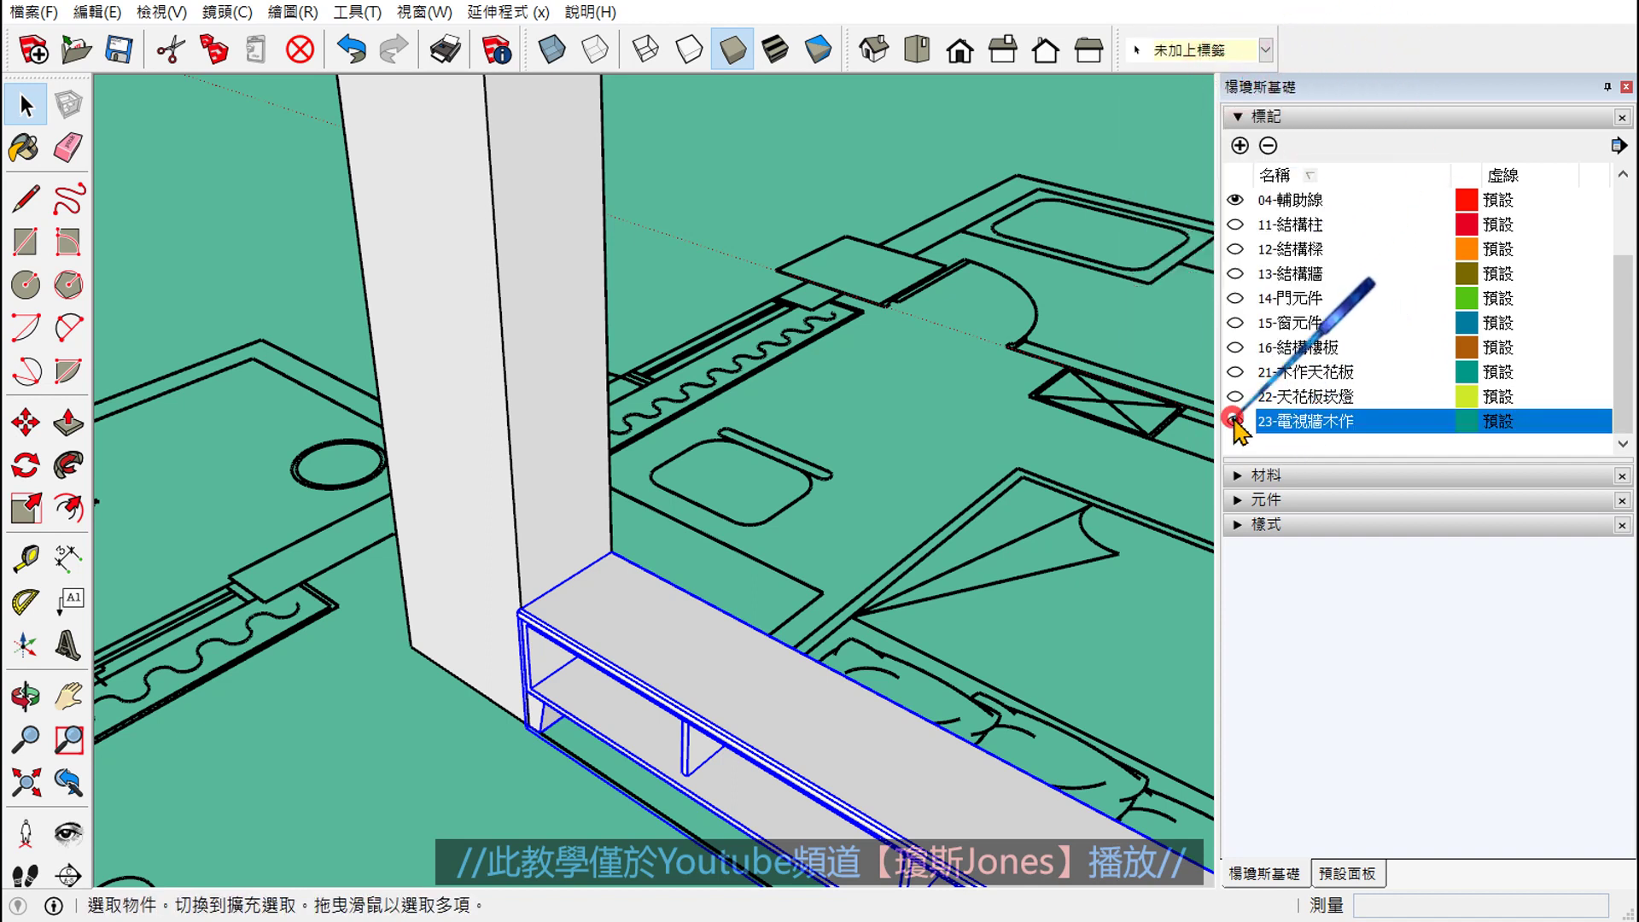
{"action": "left_click", "coordinate": [888, 453]}
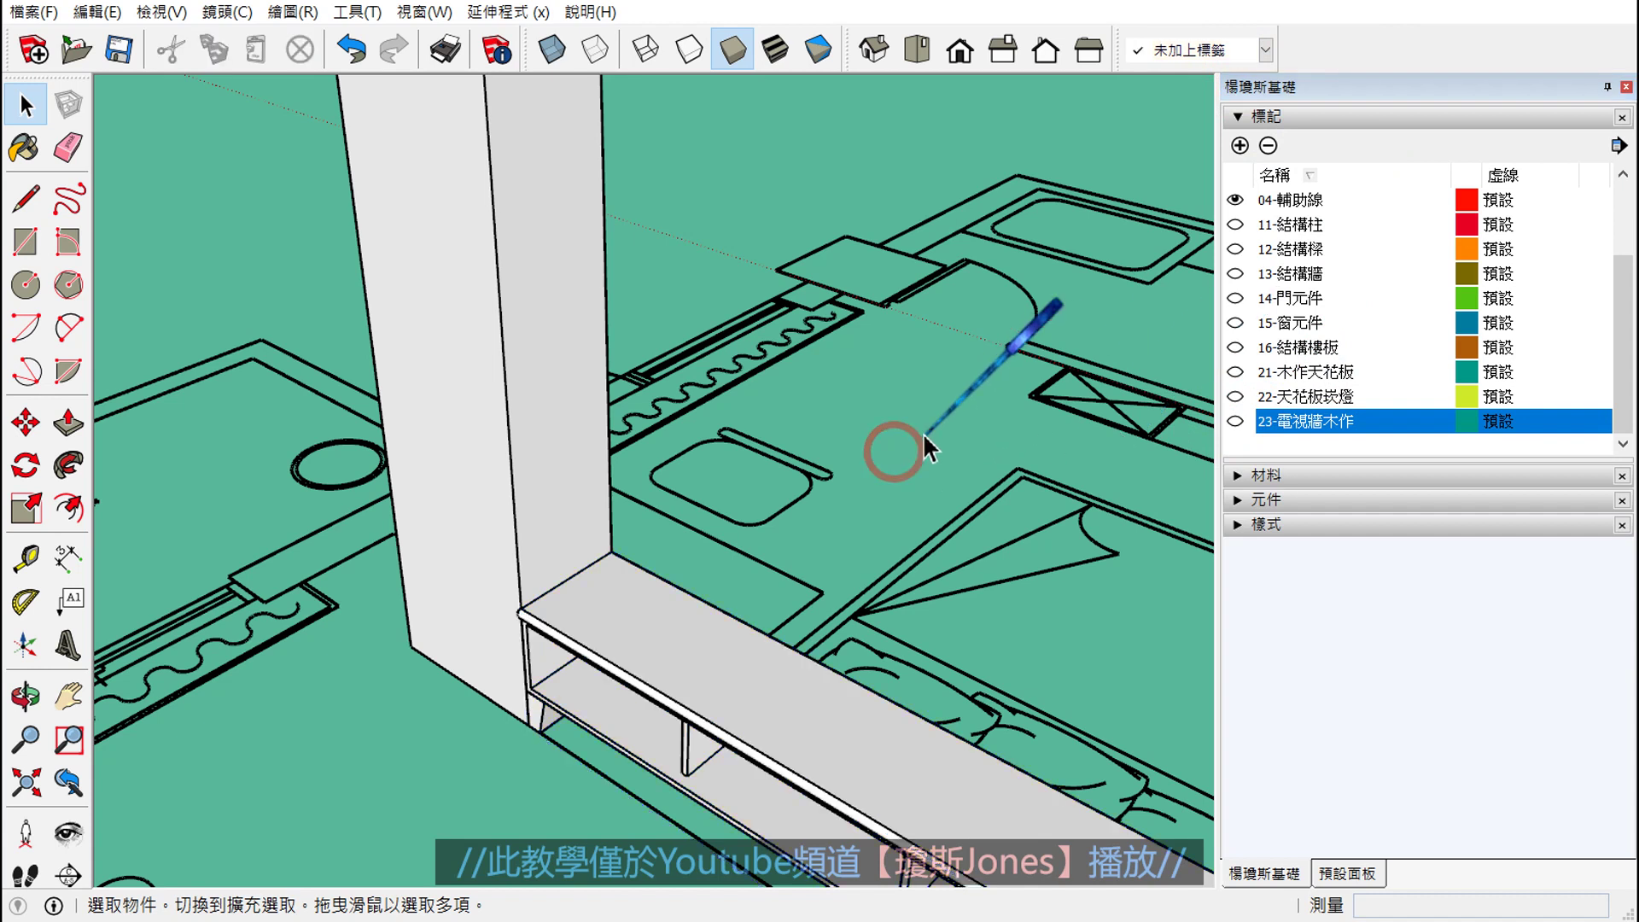
{"action": "left_click", "coordinate": [1236, 422]}
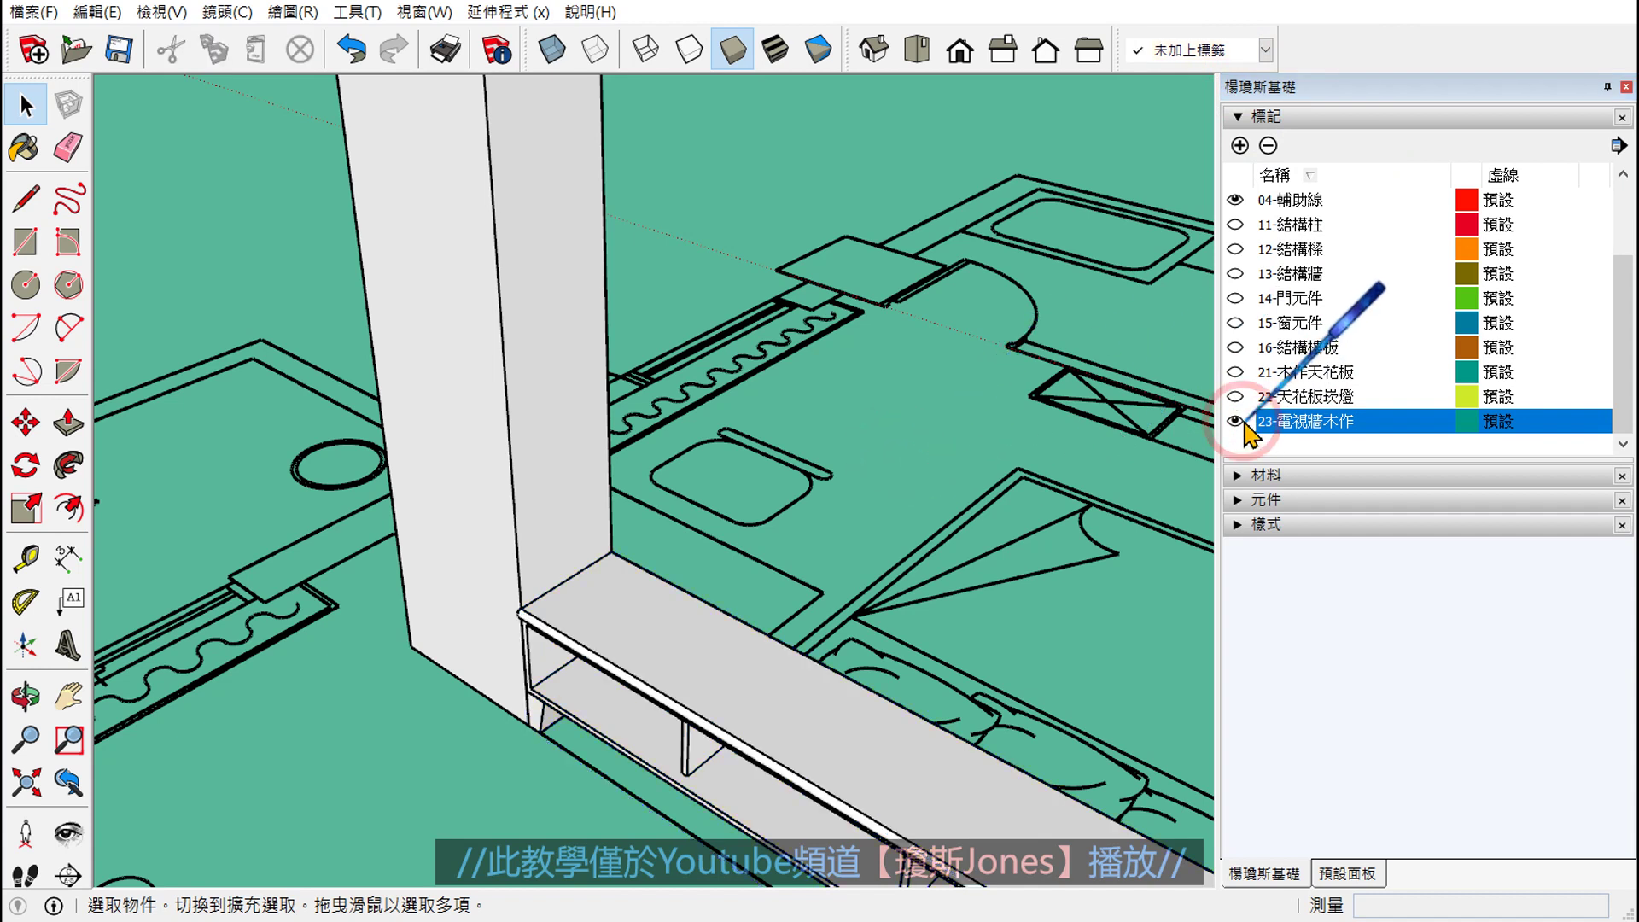
- Reassign the cabinet to 23-電視牆木作 and verify the tag hides and shows it
{"action": "left_click", "coordinate": [762, 702]}
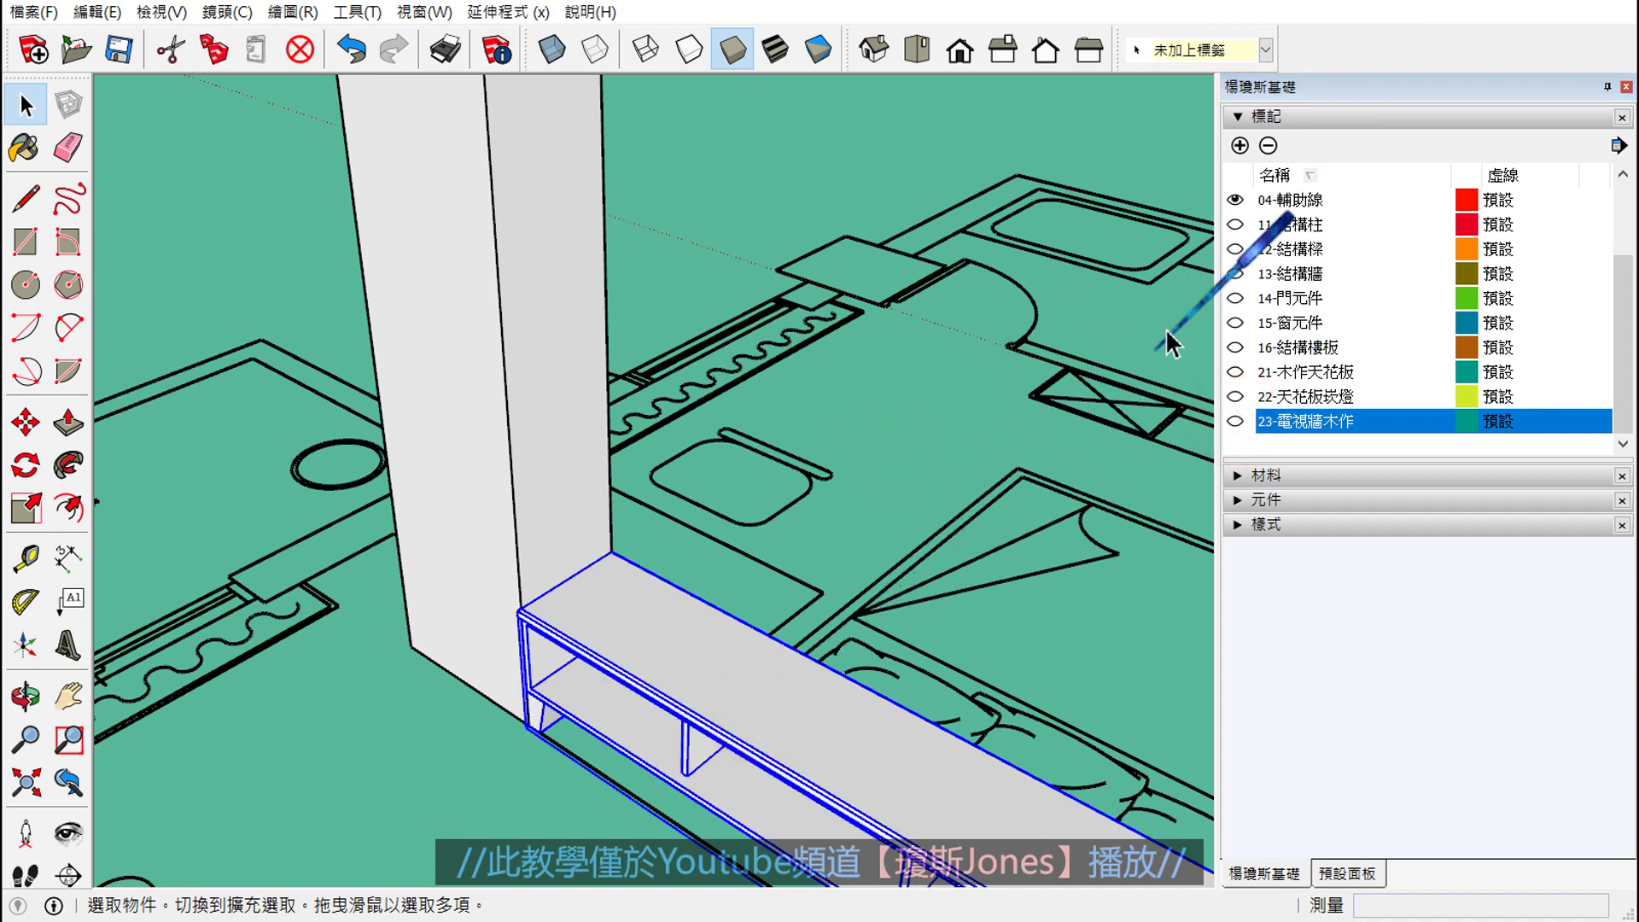
{"action": "left_click", "coordinate": [1265, 51]}
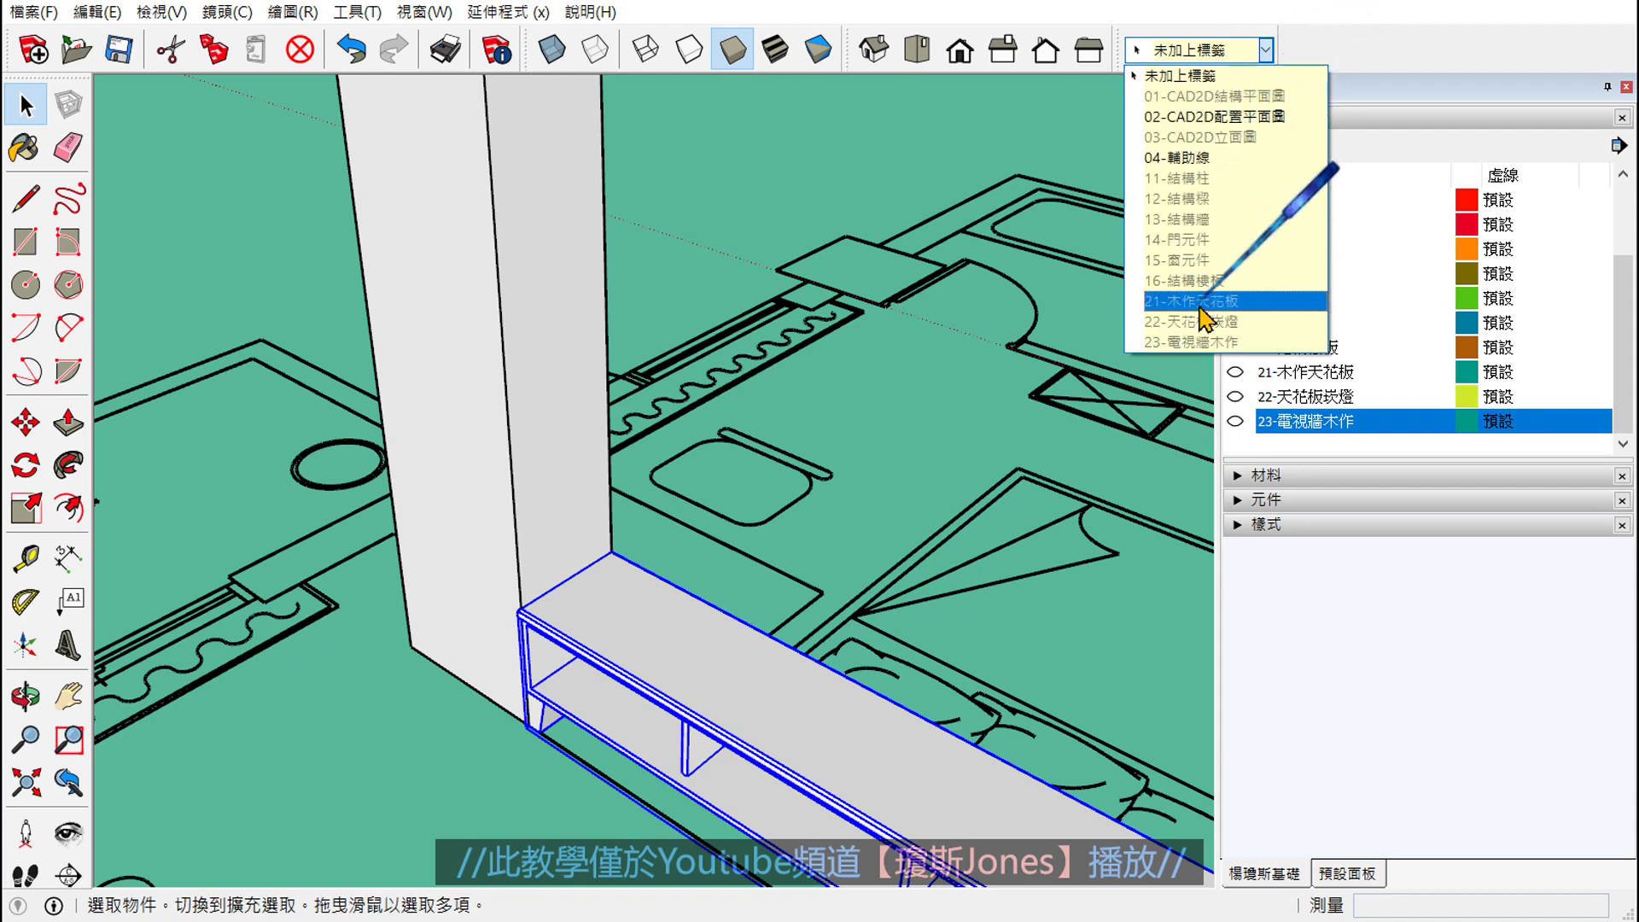
{"action": "left_click", "coordinate": [1191, 341]}
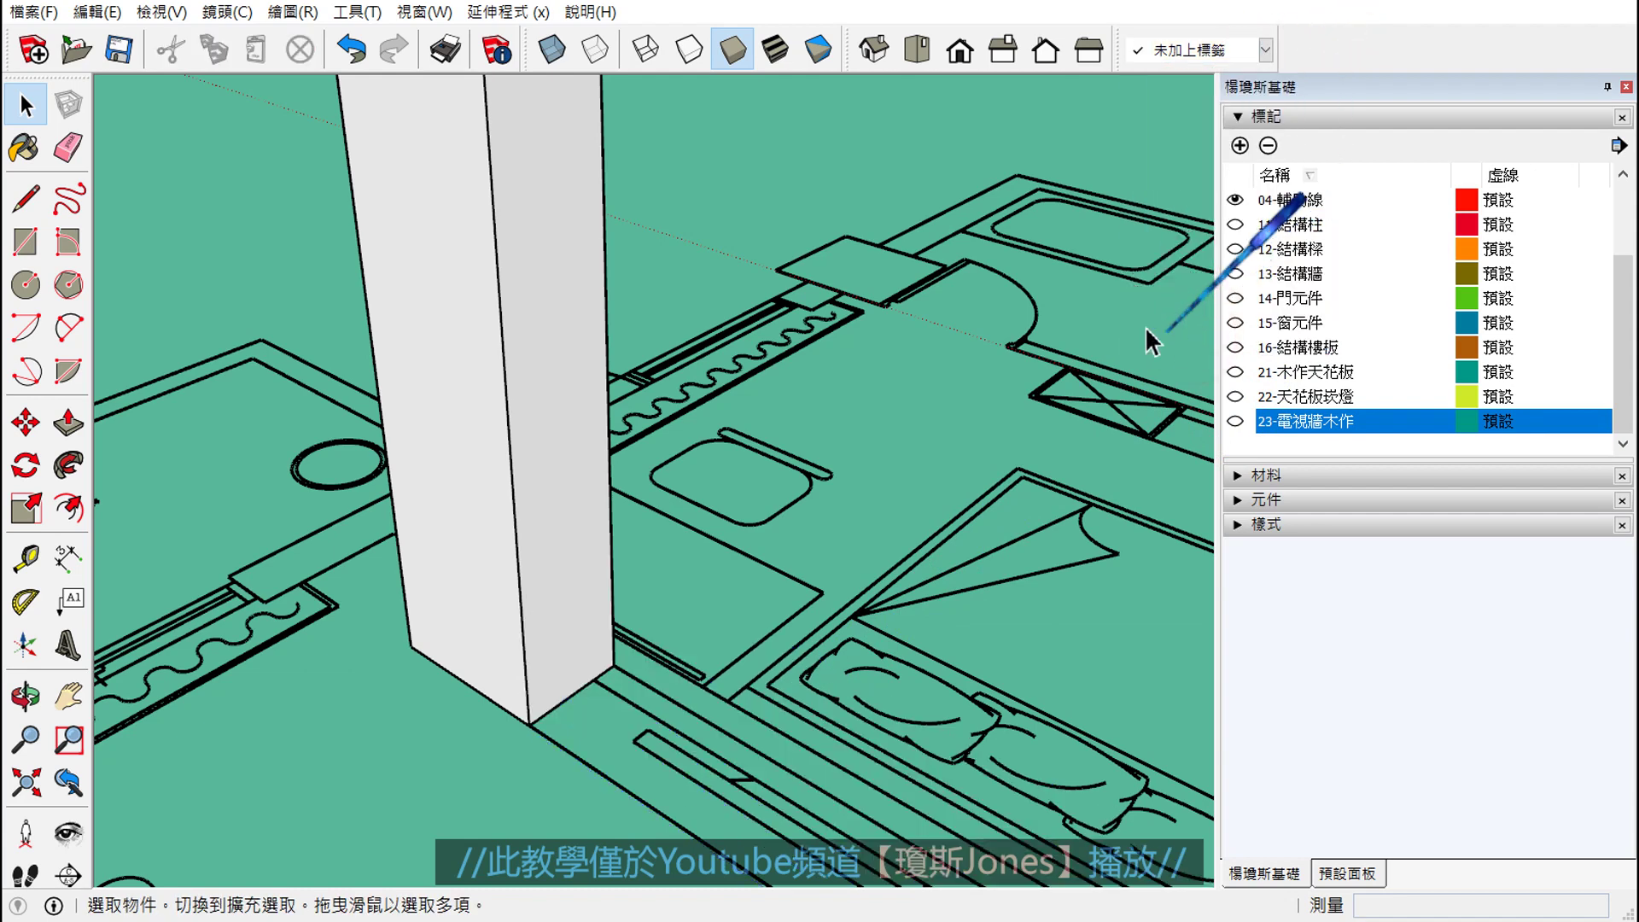
{"action": "left_click", "coordinate": [1235, 421]}
{"action": "left_click", "coordinate": [1235, 421]}
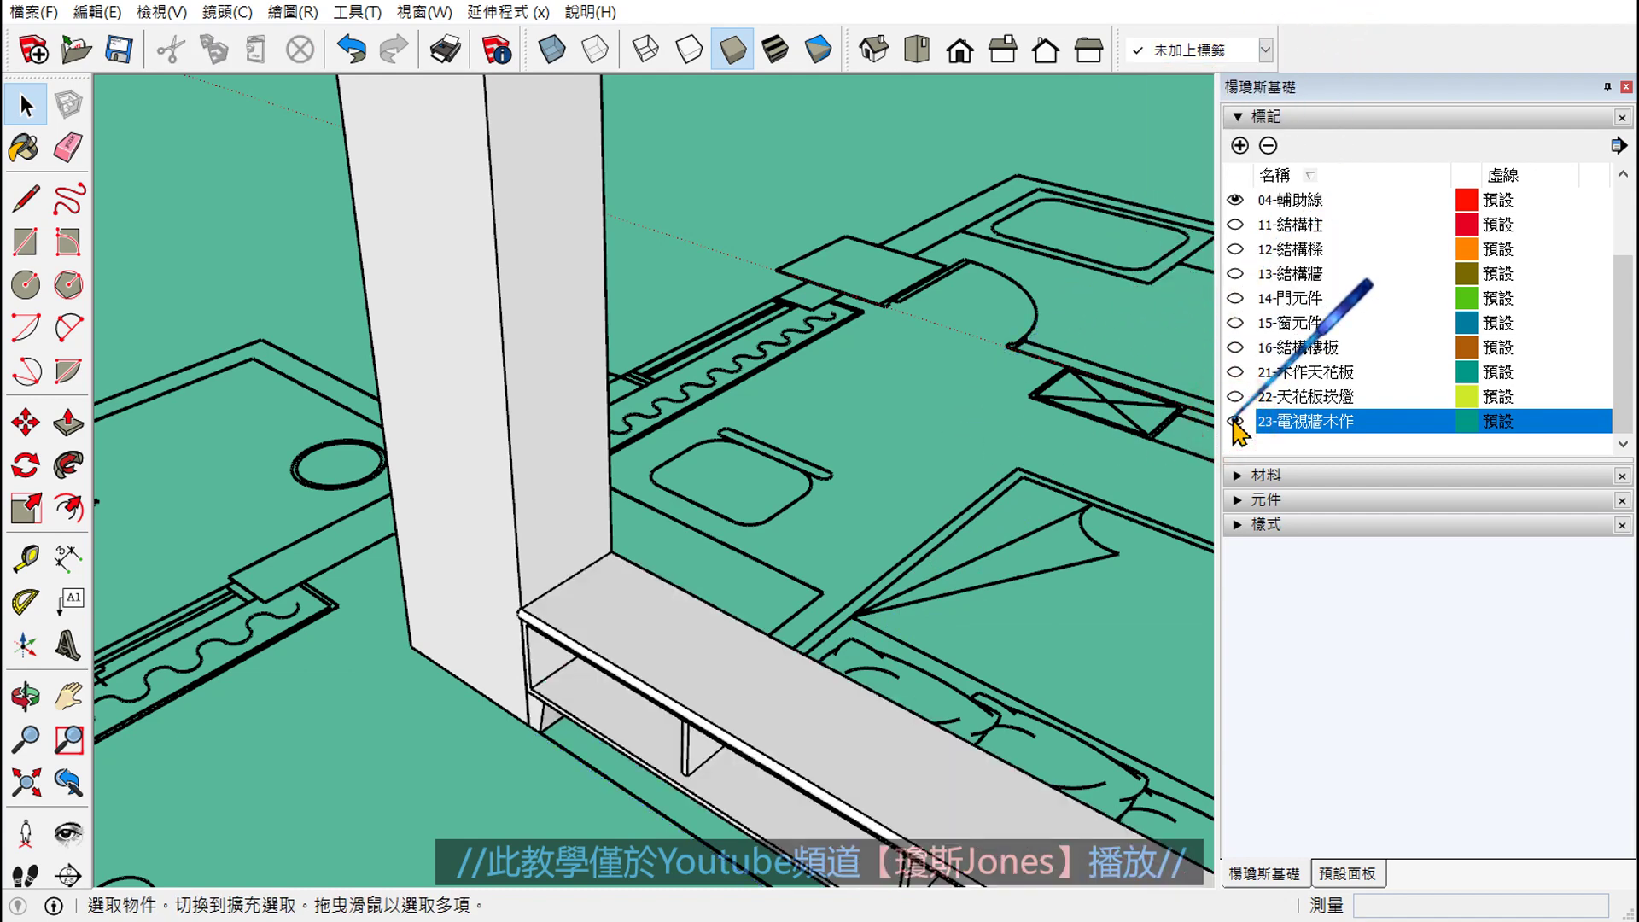
{"action": "left_click", "coordinate": [1235, 420]}
- Lock the TV cabinet again and hide the 23-電視牆木作 tag
{"action": "left_click", "coordinate": [792, 739]}
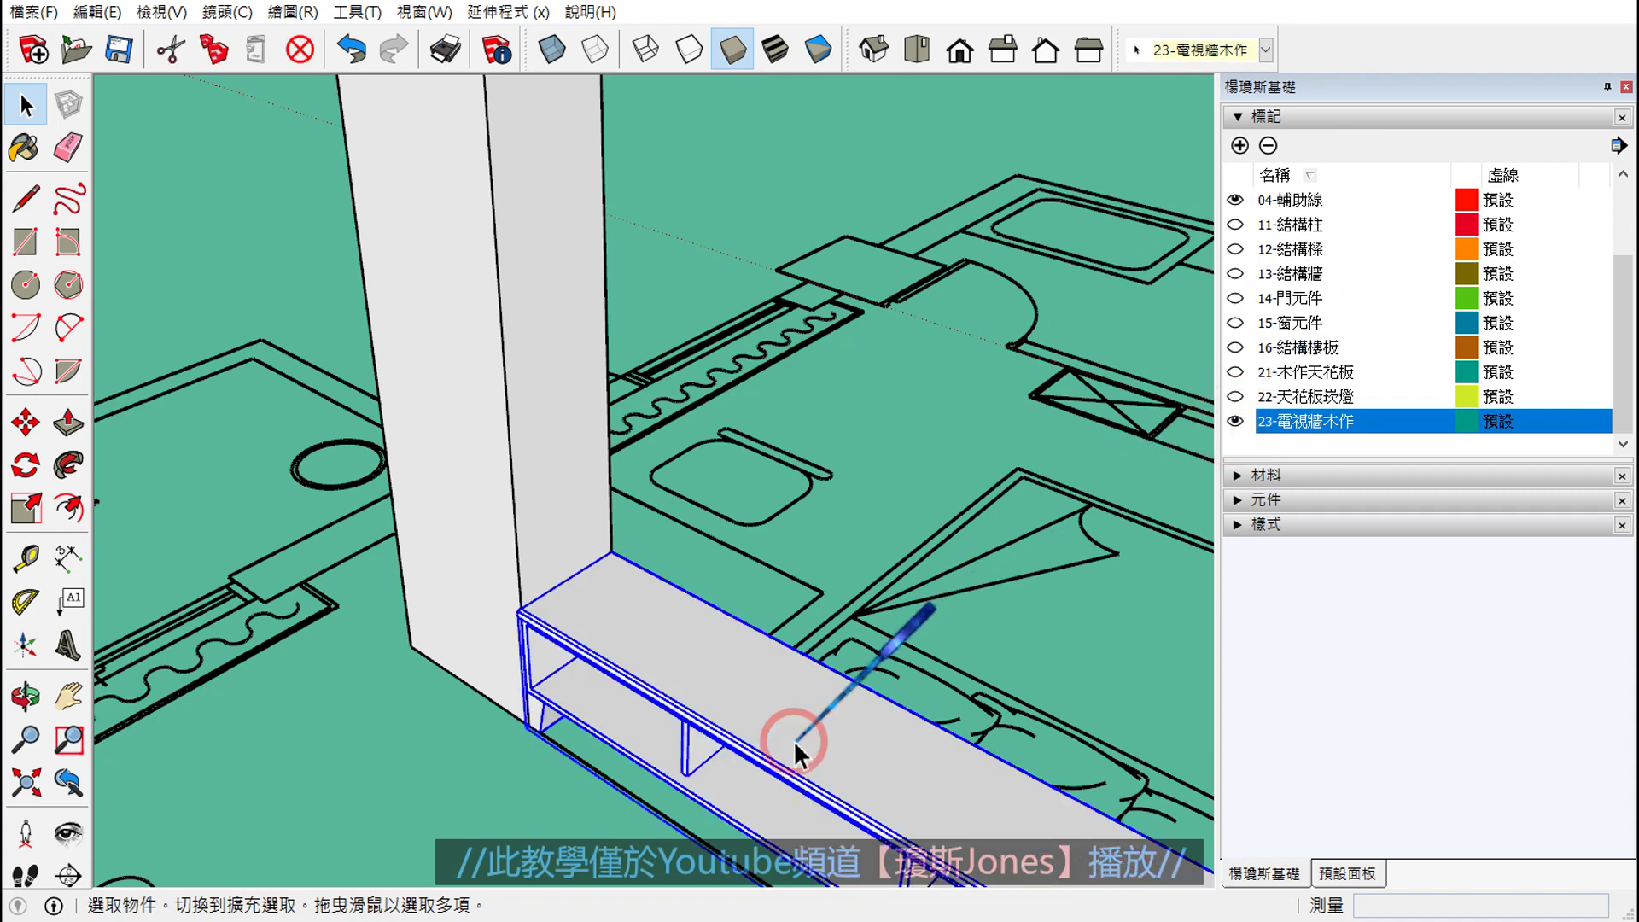
{"action": "right_click", "coordinate": [794, 751]}
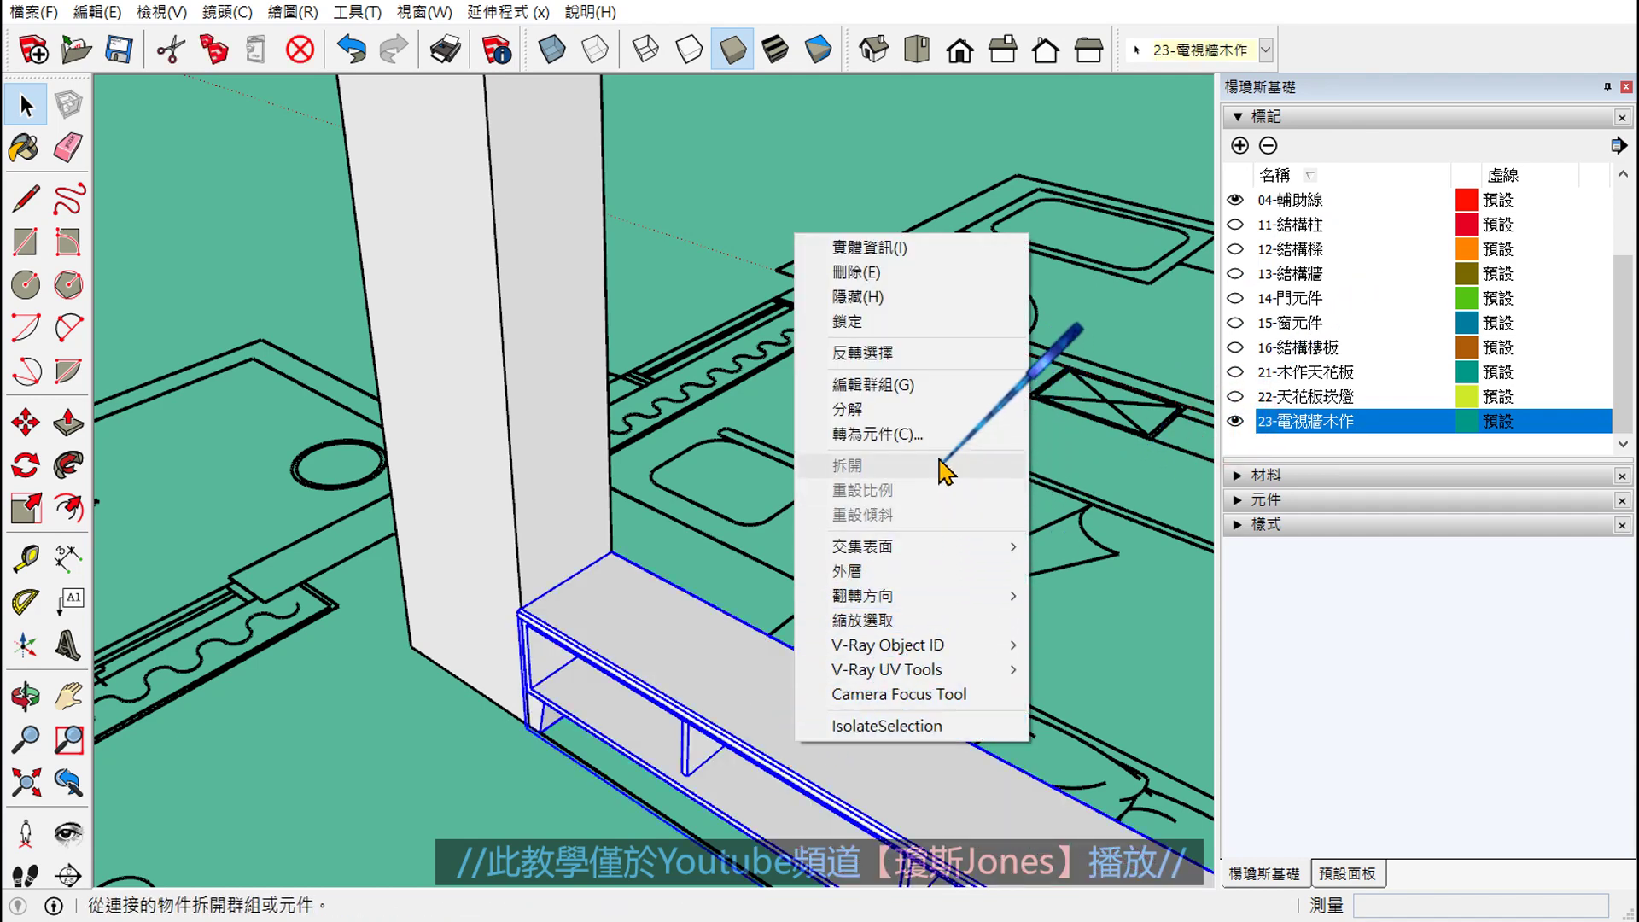
{"action": "left_click", "coordinate": [928, 321]}
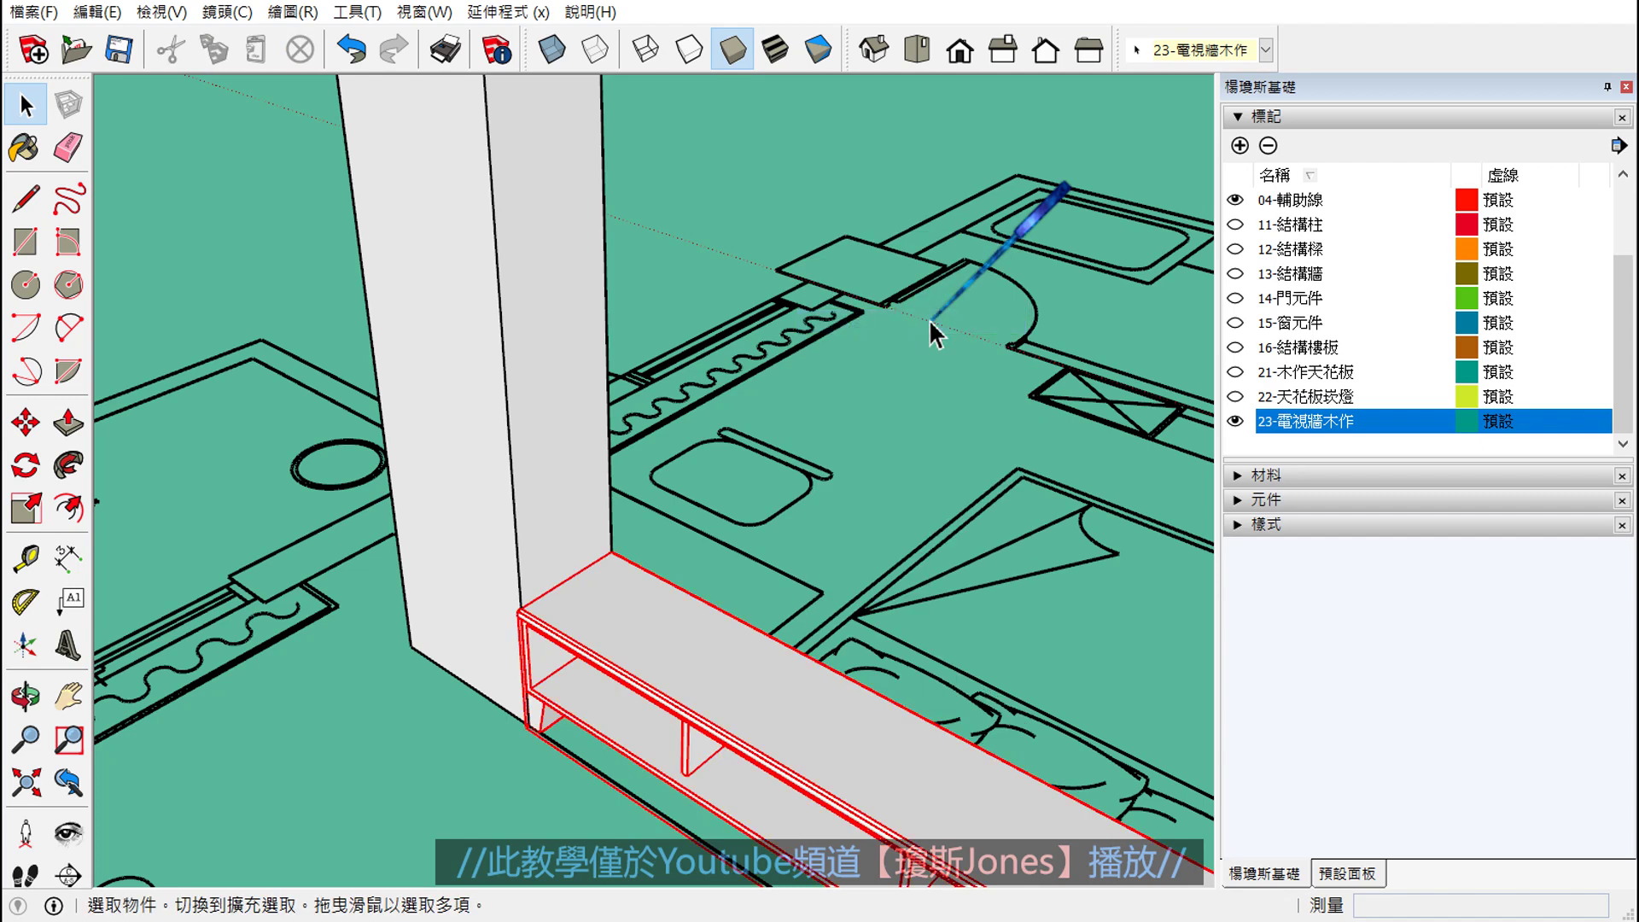
{"action": "left_click", "coordinate": [1235, 421]}
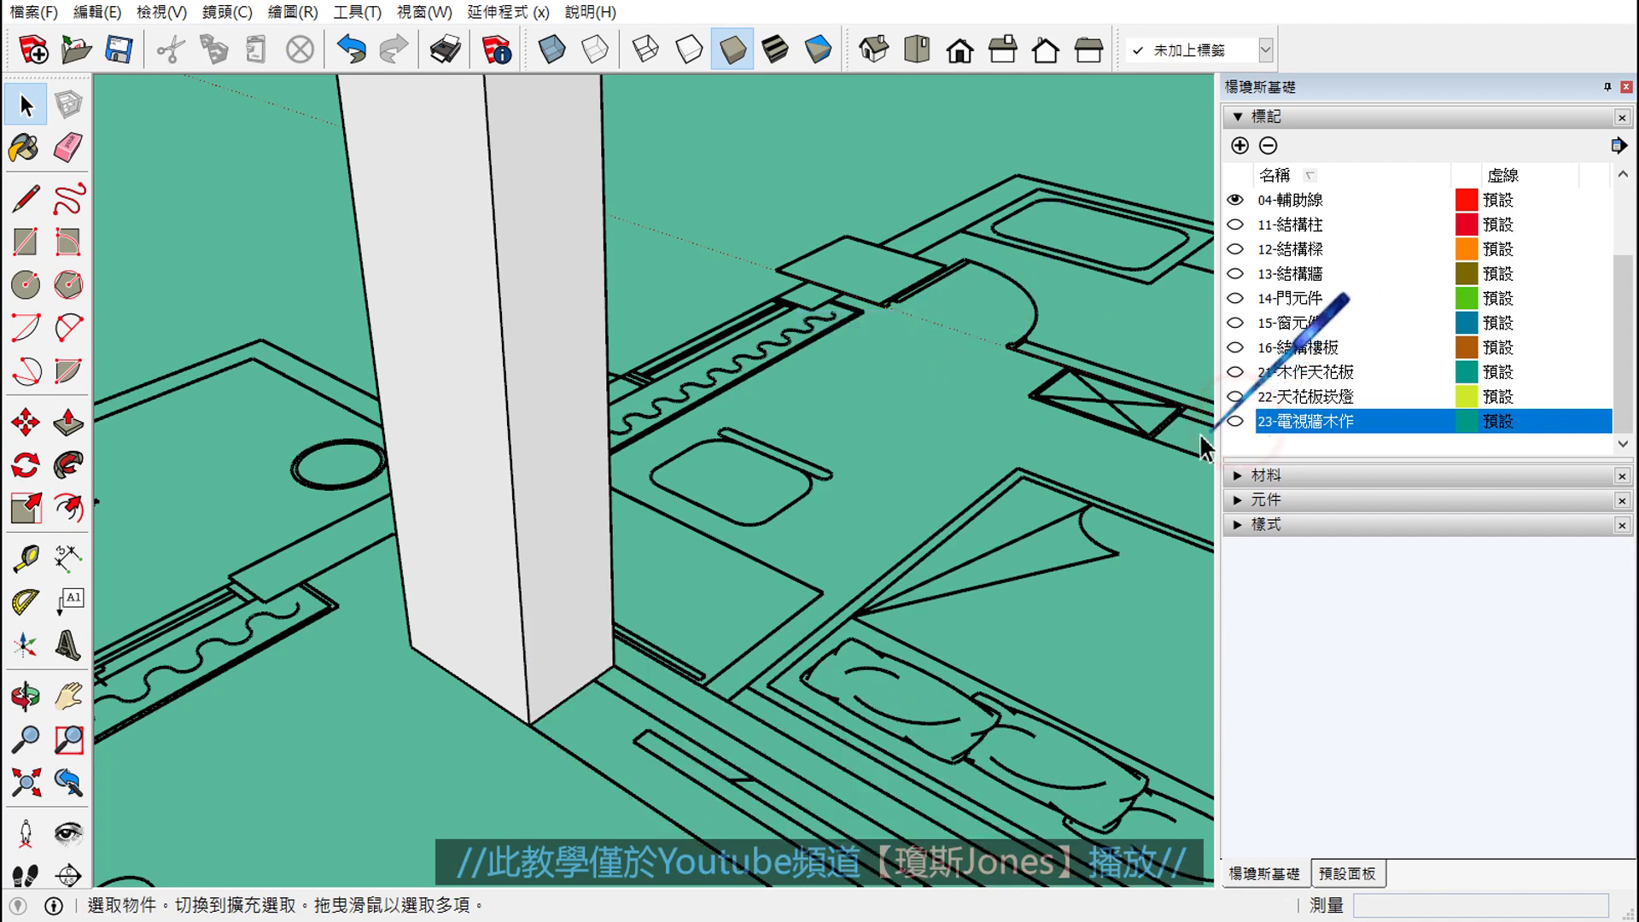
- Check which tag the tall block uses and orbit toward its base
{"action": "middle_click_drag", "start_coordinate": [706, 523], "coordinate": [804, 621]}
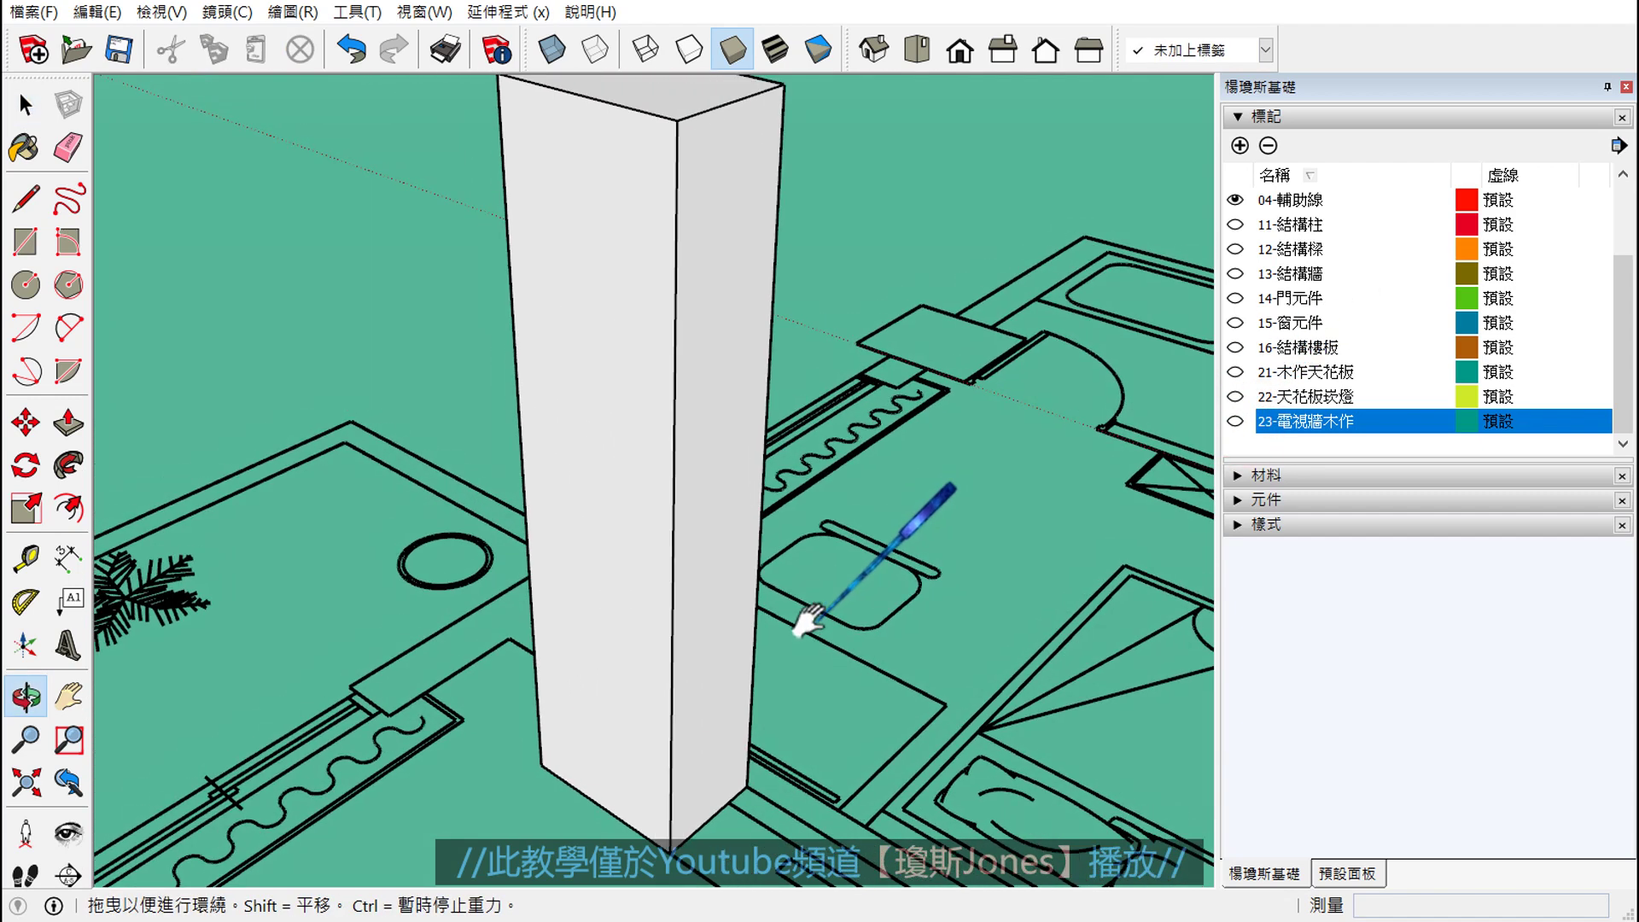
{"action": "left_click", "coordinate": [739, 503]}
{"action": "left_click", "coordinate": [1162, 70]}
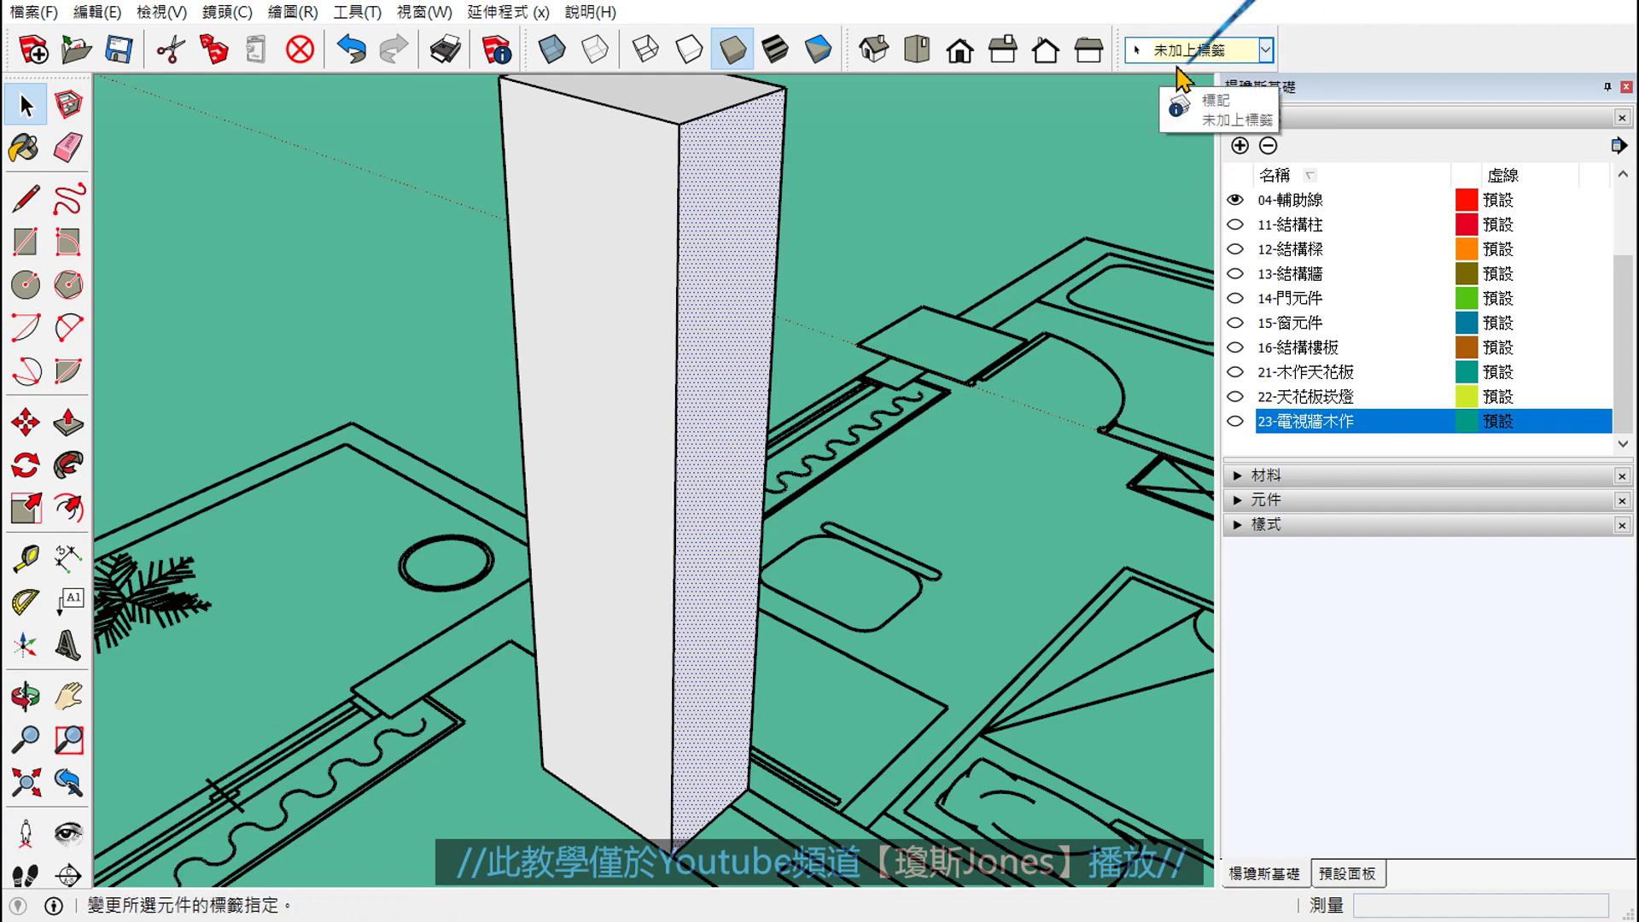
{"action": "mouse_move", "coordinate": [563, 597]}
{"action": "middle_mouse_down"}
{"action": "mouse_move", "coordinate": [512, 653]}
{"action": "mouse_move", "coordinate": [1152, 641]}
{"action": "middle_mouse_up"}
{"action": "scroll", "coordinate": [729, 828], "scroll_direction": "up", "scroll_amount": 5}
- Place a guide offset up from the tall block's bottom edge
{"action": "scroll", "coordinate": [726, 831], "scroll_direction": "down", "scroll_amount": 2}
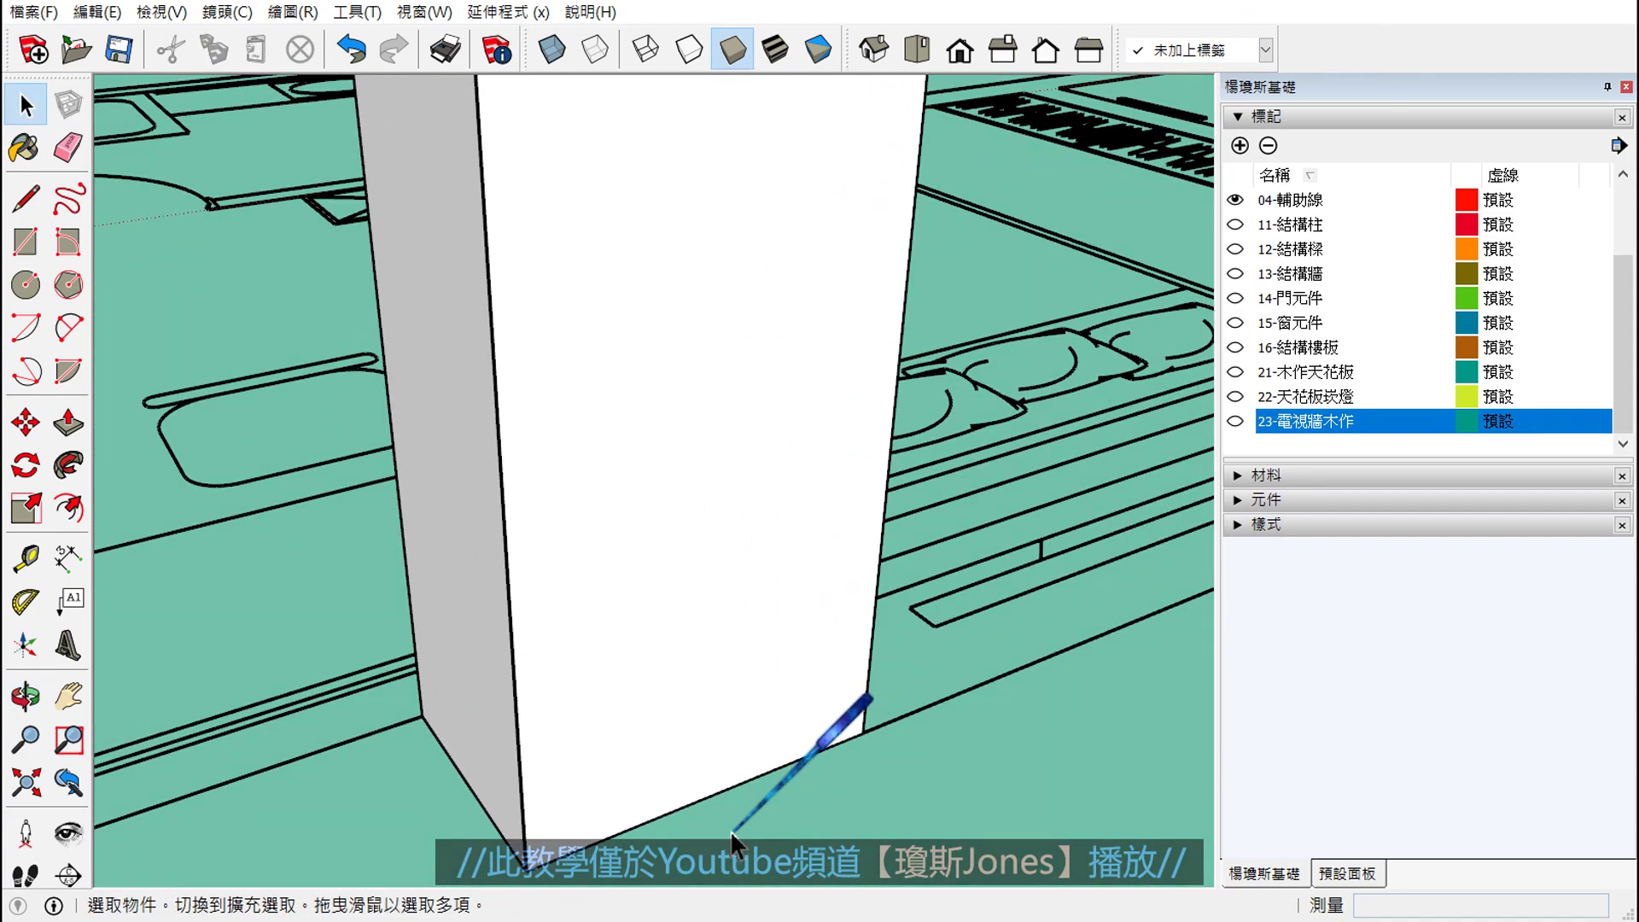
{"action": "mouse_move", "coordinate": [730, 830]}
{"action": "middle_mouse_down"}
{"action": "mouse_move", "coordinate": [884, 713]}
{"action": "mouse_move", "coordinate": [939, 704]}
{"action": "middle_mouse_up"}
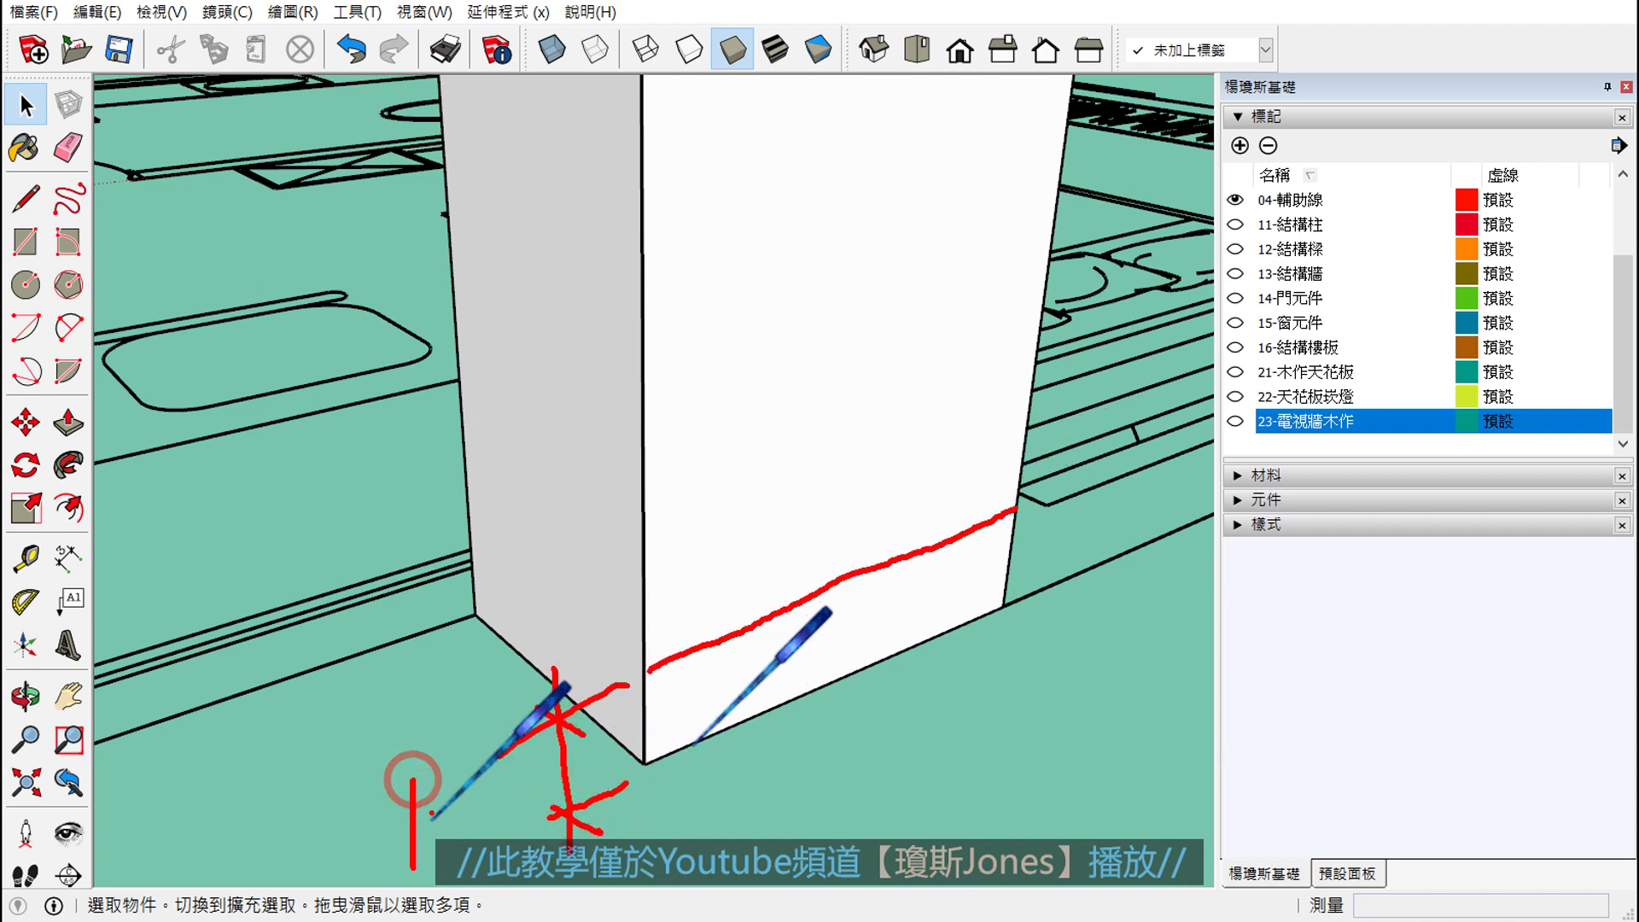
{"action": "left_click", "coordinate": [26, 559]}
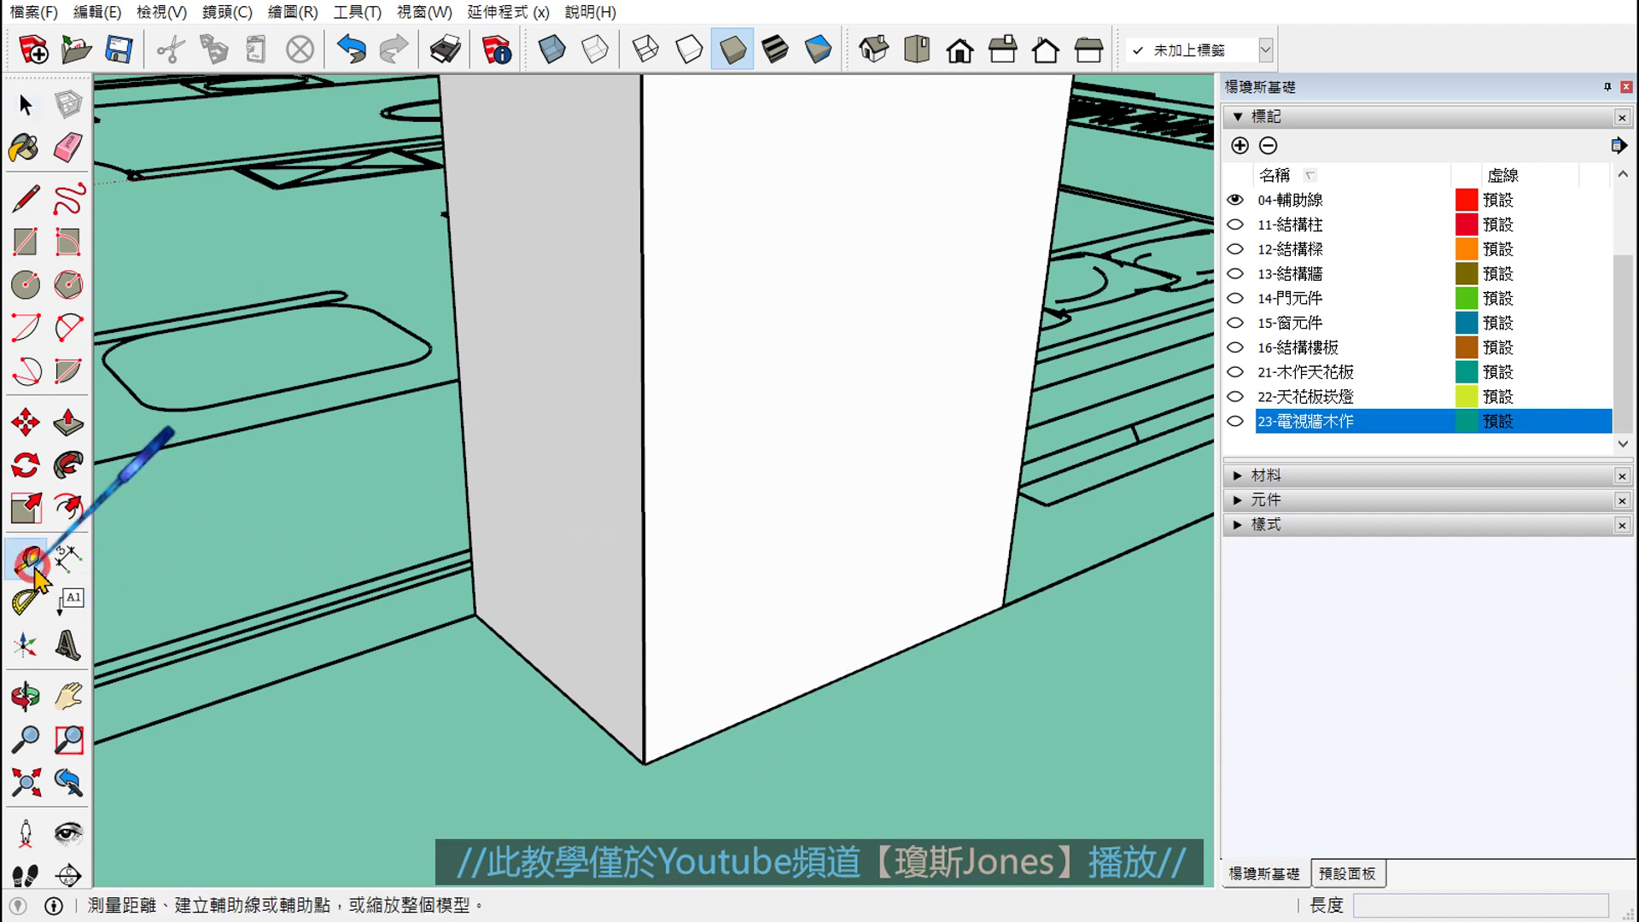
{"action": "left_click", "coordinate": [700, 738]}
{"action": "type", "text": "10"}
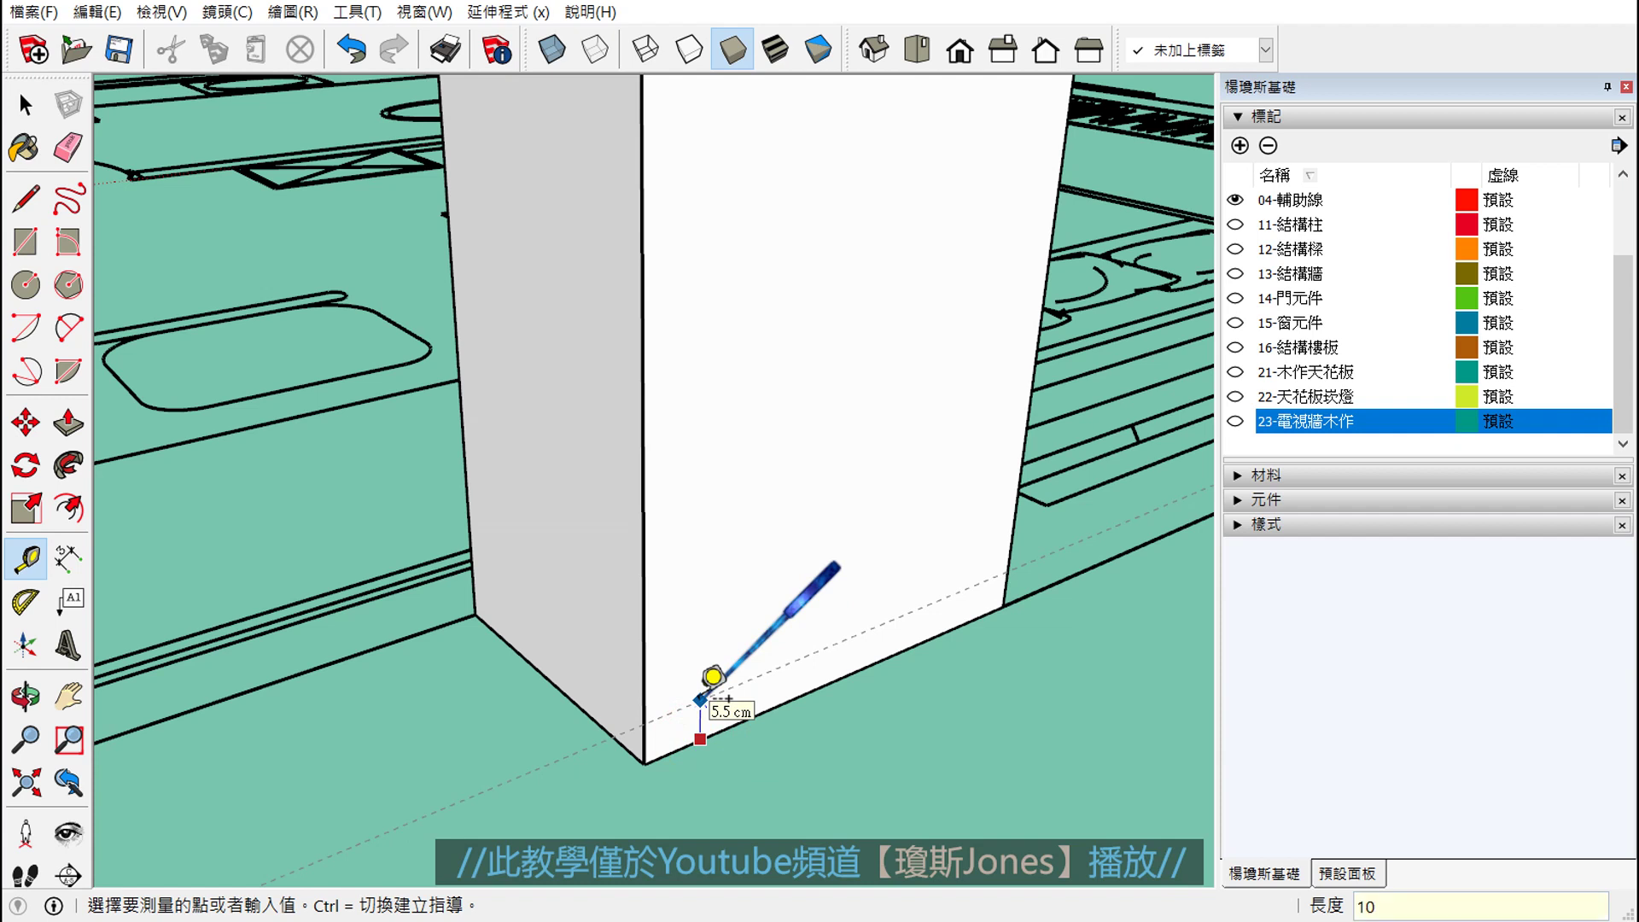
{"action": "key", "text": "Return"}
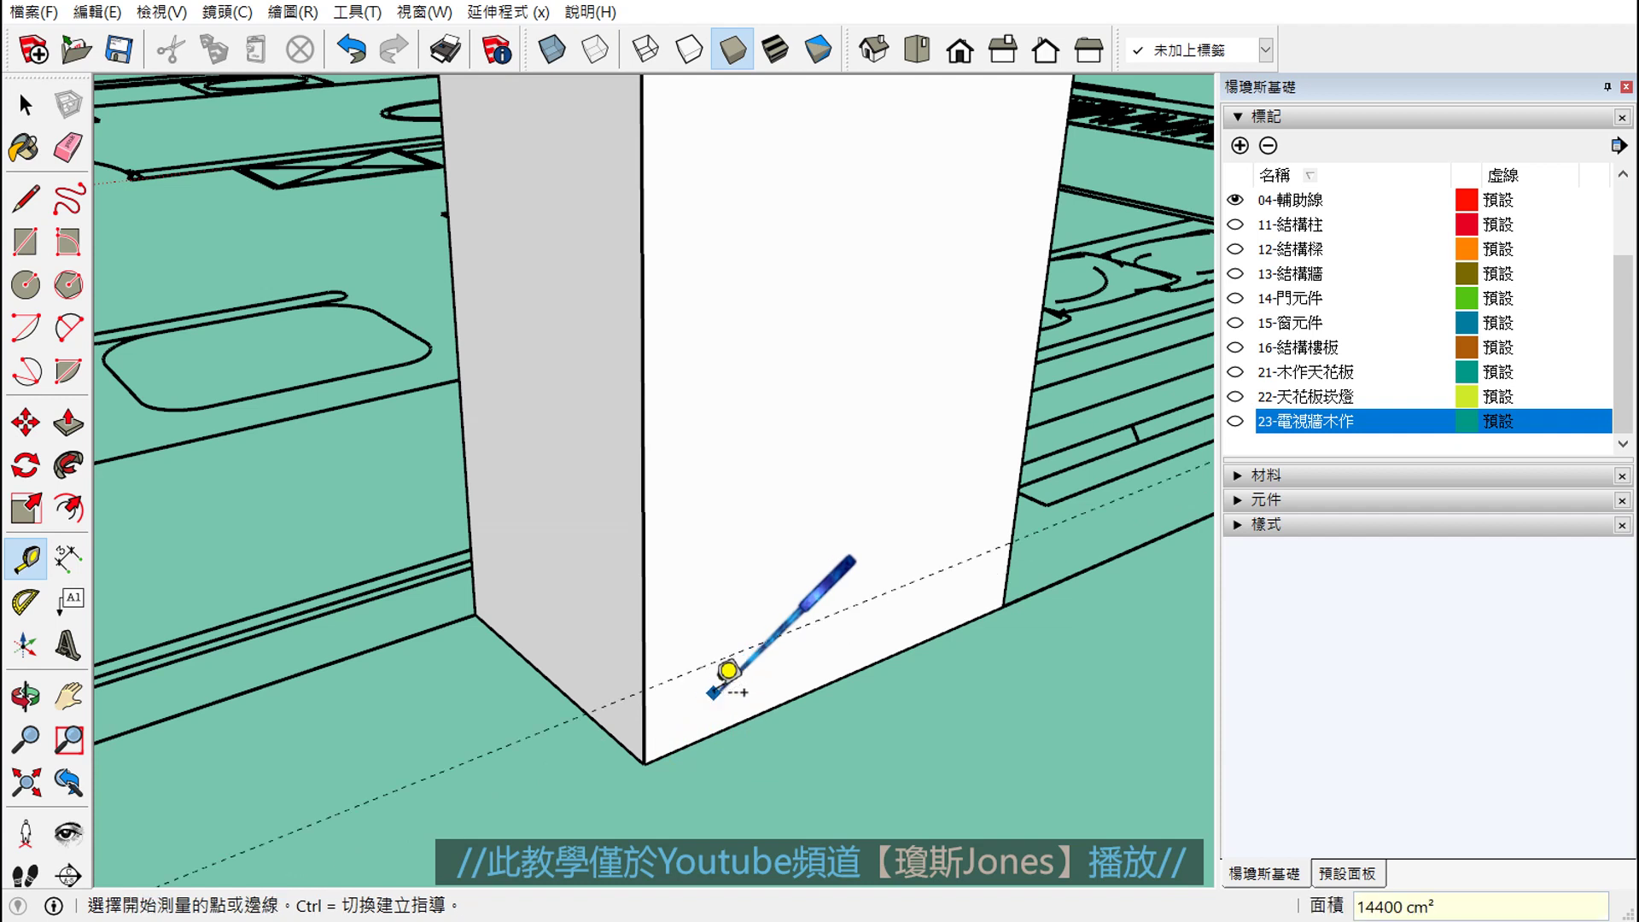
{"action": "key", "text": "space"}
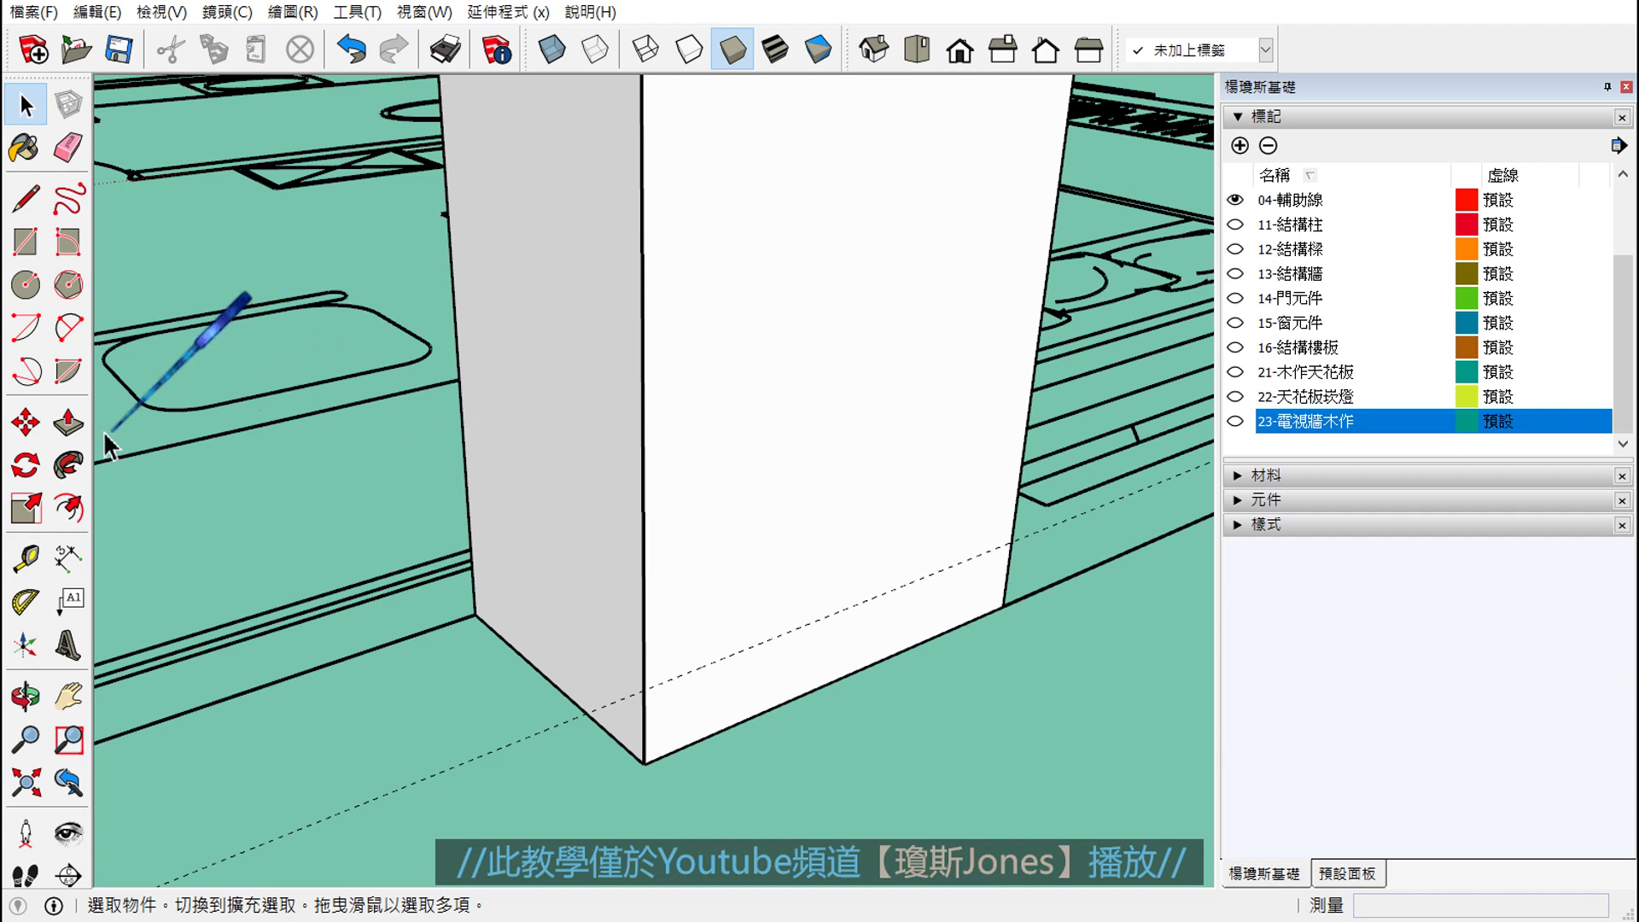
- Draw a horizontal edge along the guide across the face, splitting off a bottom strip
{"action": "left_click", "coordinate": [25, 198]}
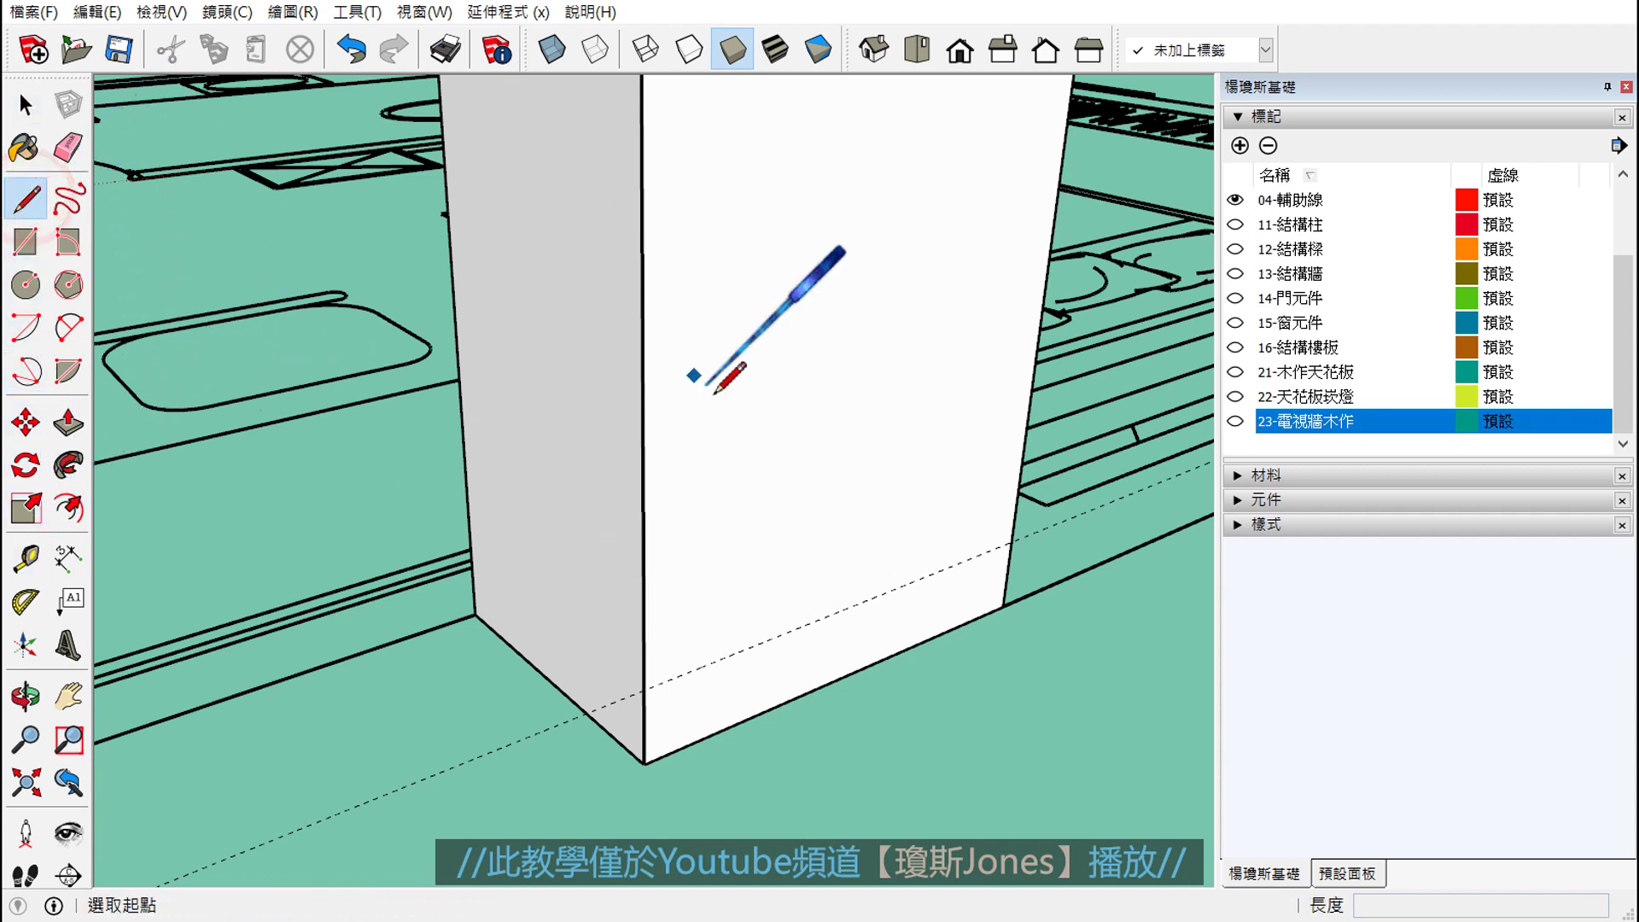
{"action": "scroll", "coordinate": [685, 657], "scroll_direction": "up", "scroll_amount": 1}
{"action": "left_click", "coordinate": [629, 703]}
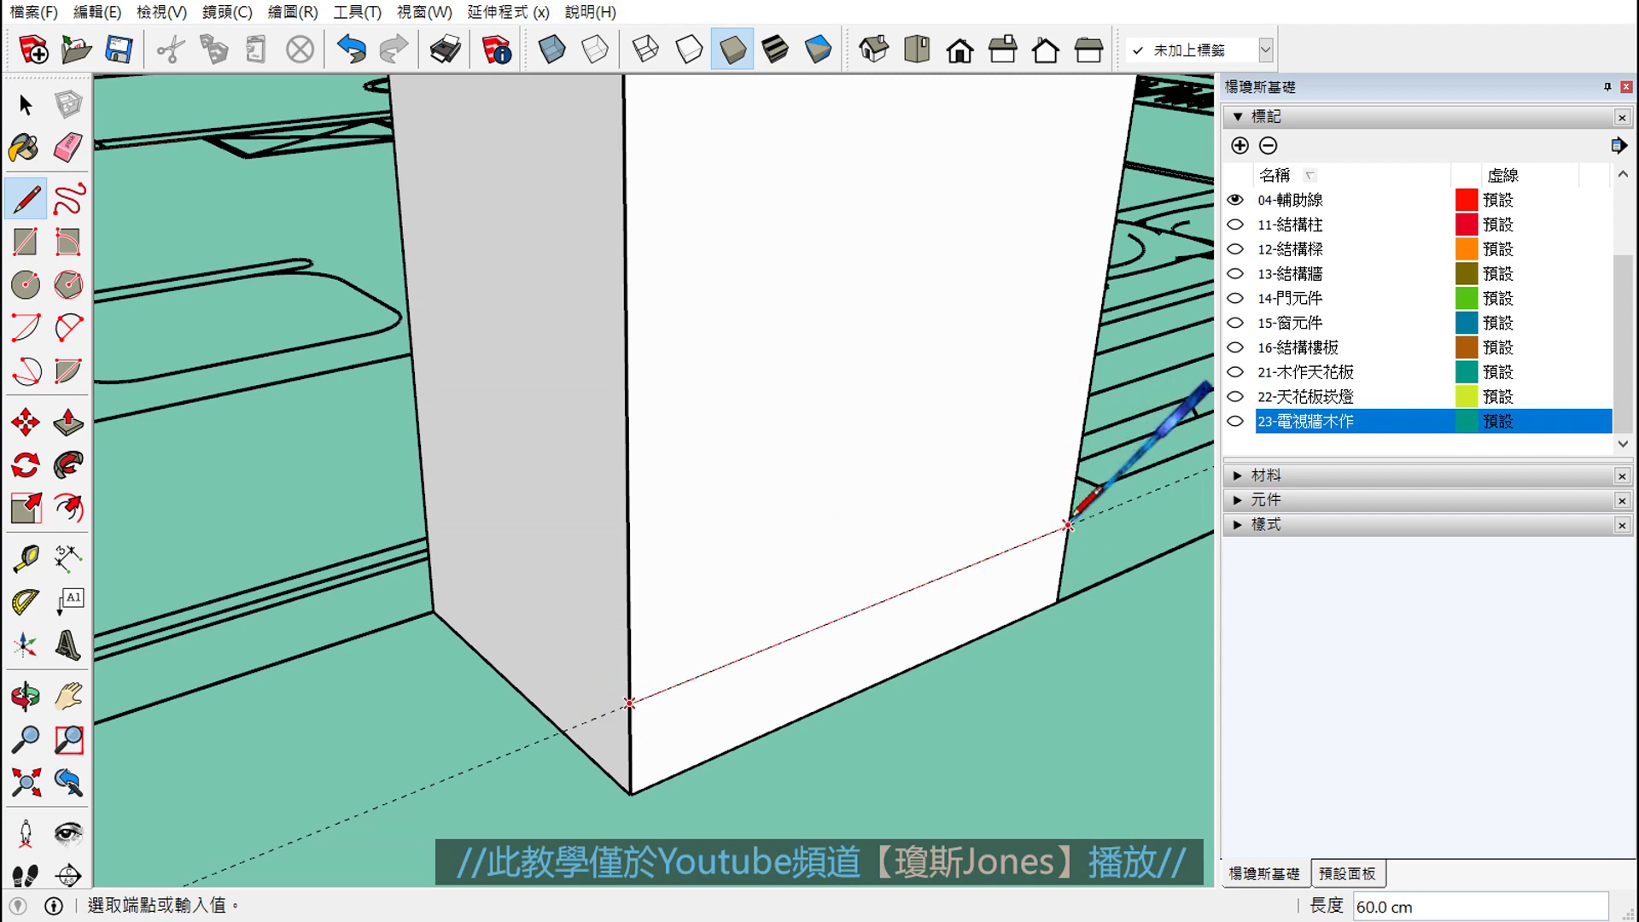
{"action": "left_click", "coordinate": [1069, 524]}
{"action": "key", "text": "space"}
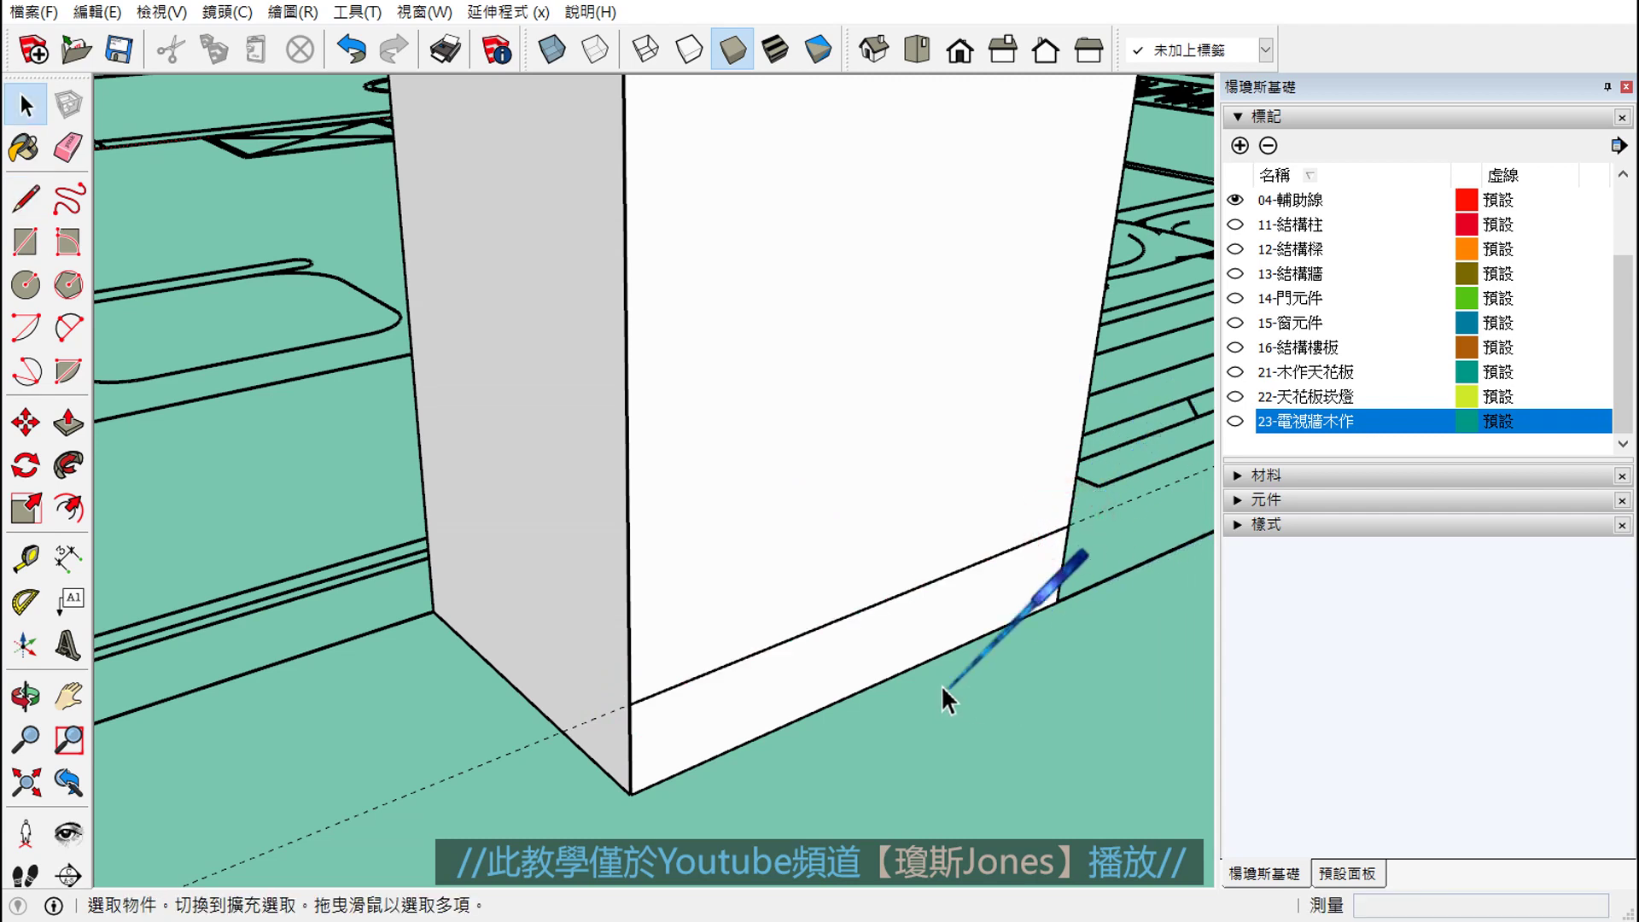
{"action": "scroll", "coordinate": [940, 684], "scroll_direction": "up", "scroll_amount": 2}
{"action": "left_click", "coordinate": [843, 618]}
{"action": "left_click", "coordinate": [807, 491]}
{"action": "left_click", "coordinate": [832, 624]}
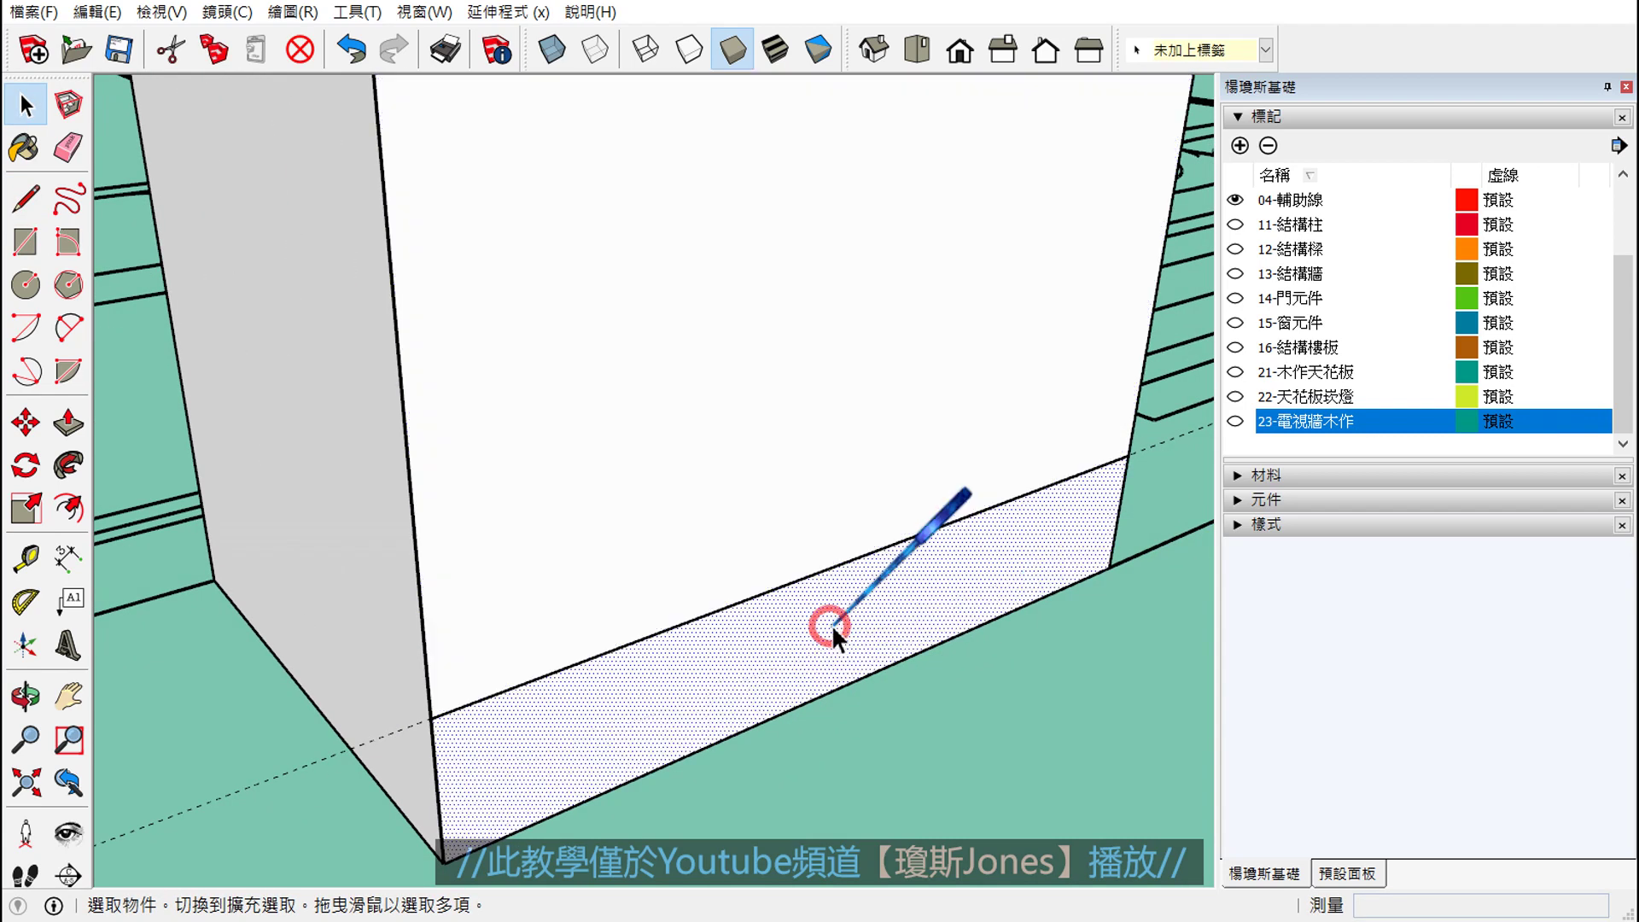
{"action": "scroll", "coordinate": [883, 641], "scroll_direction": "down", "scroll_amount": 2}
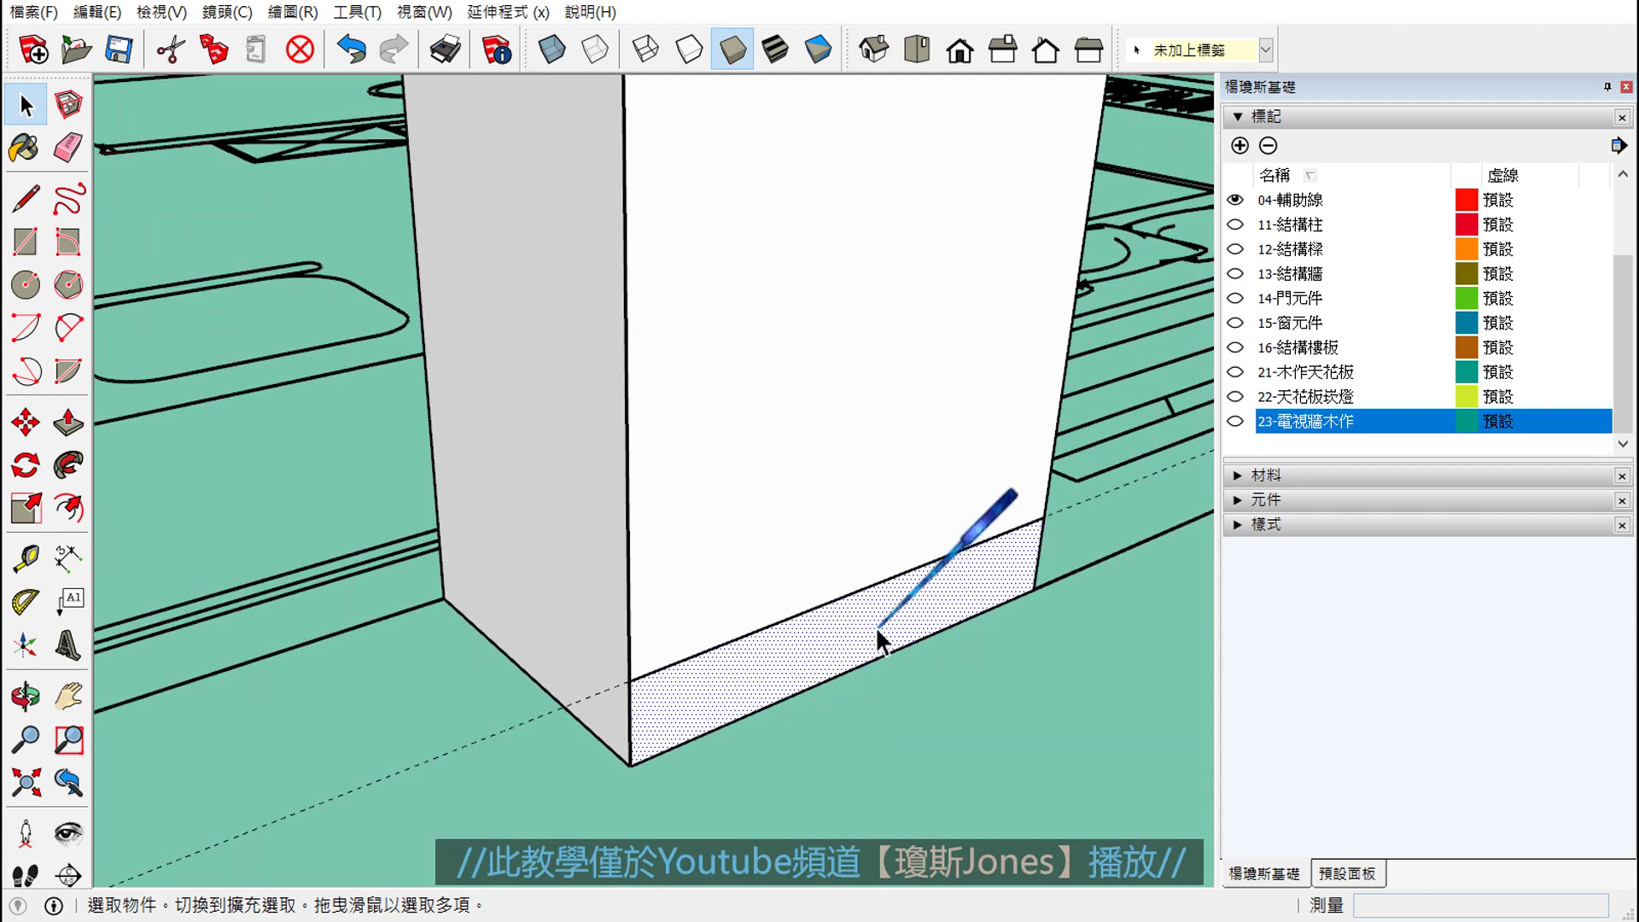
{"action": "scroll", "coordinate": [879, 636], "scroll_direction": "down", "scroll_amount": 1}
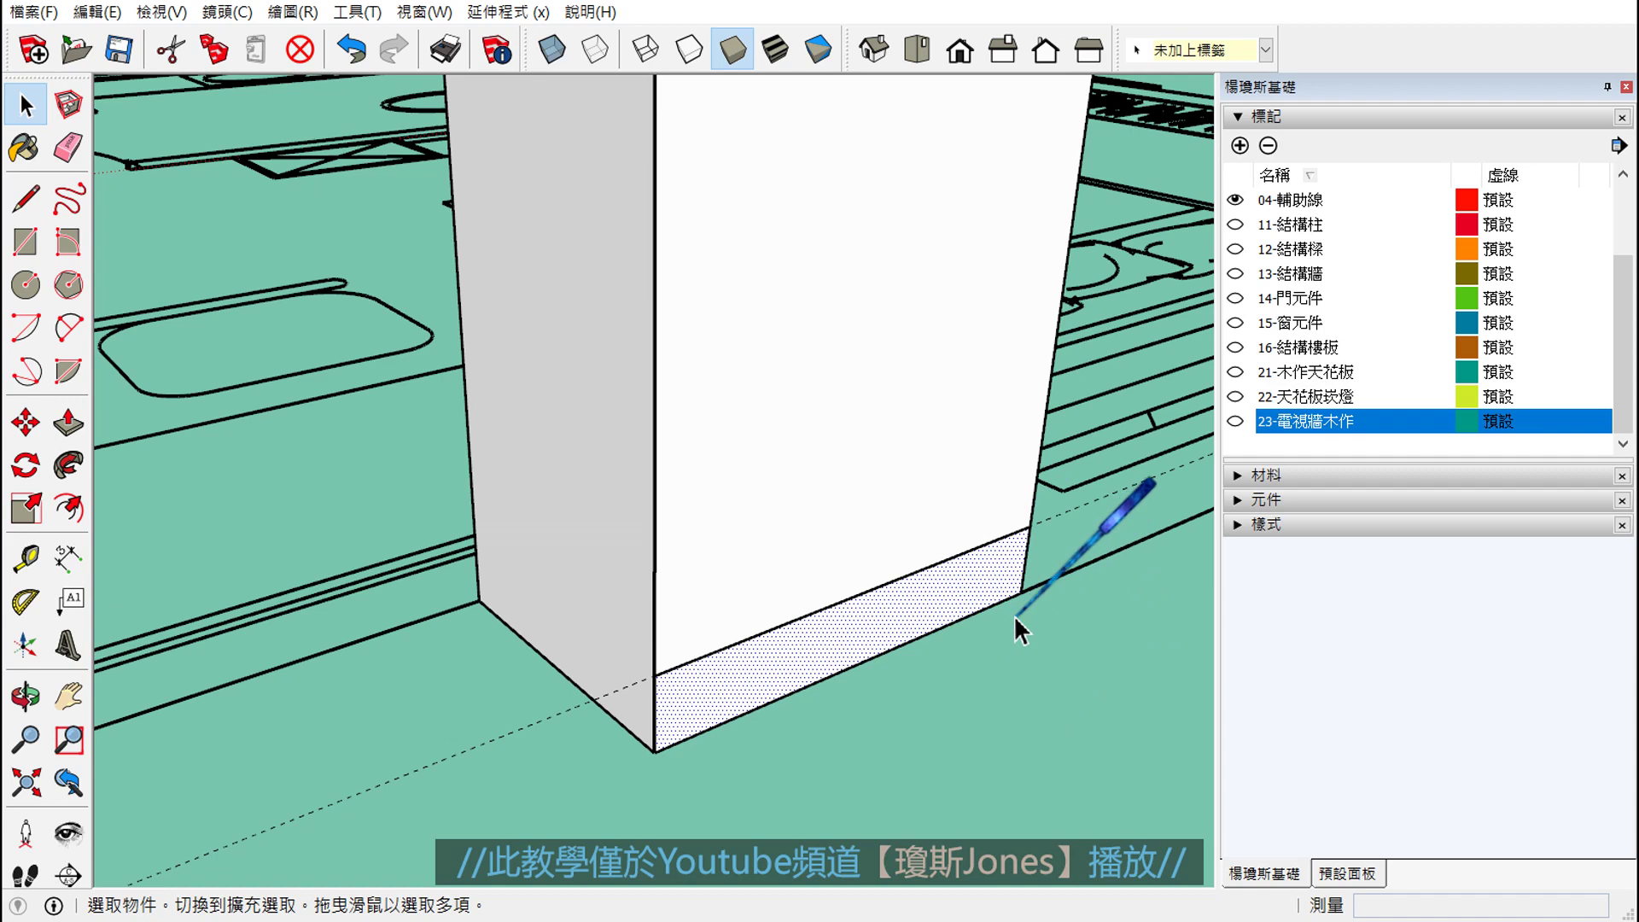
{"action": "mouse_move", "coordinate": [1012, 615]}
{"action": "middle_mouse_down"}
{"action": "mouse_move", "coordinate": [913, 807]}
{"action": "mouse_move", "coordinate": [765, 644]}
{"action": "mouse_move", "coordinate": [743, 646]}
{"action": "middle_mouse_up"}
{"action": "left_click", "coordinate": [898, 782]}
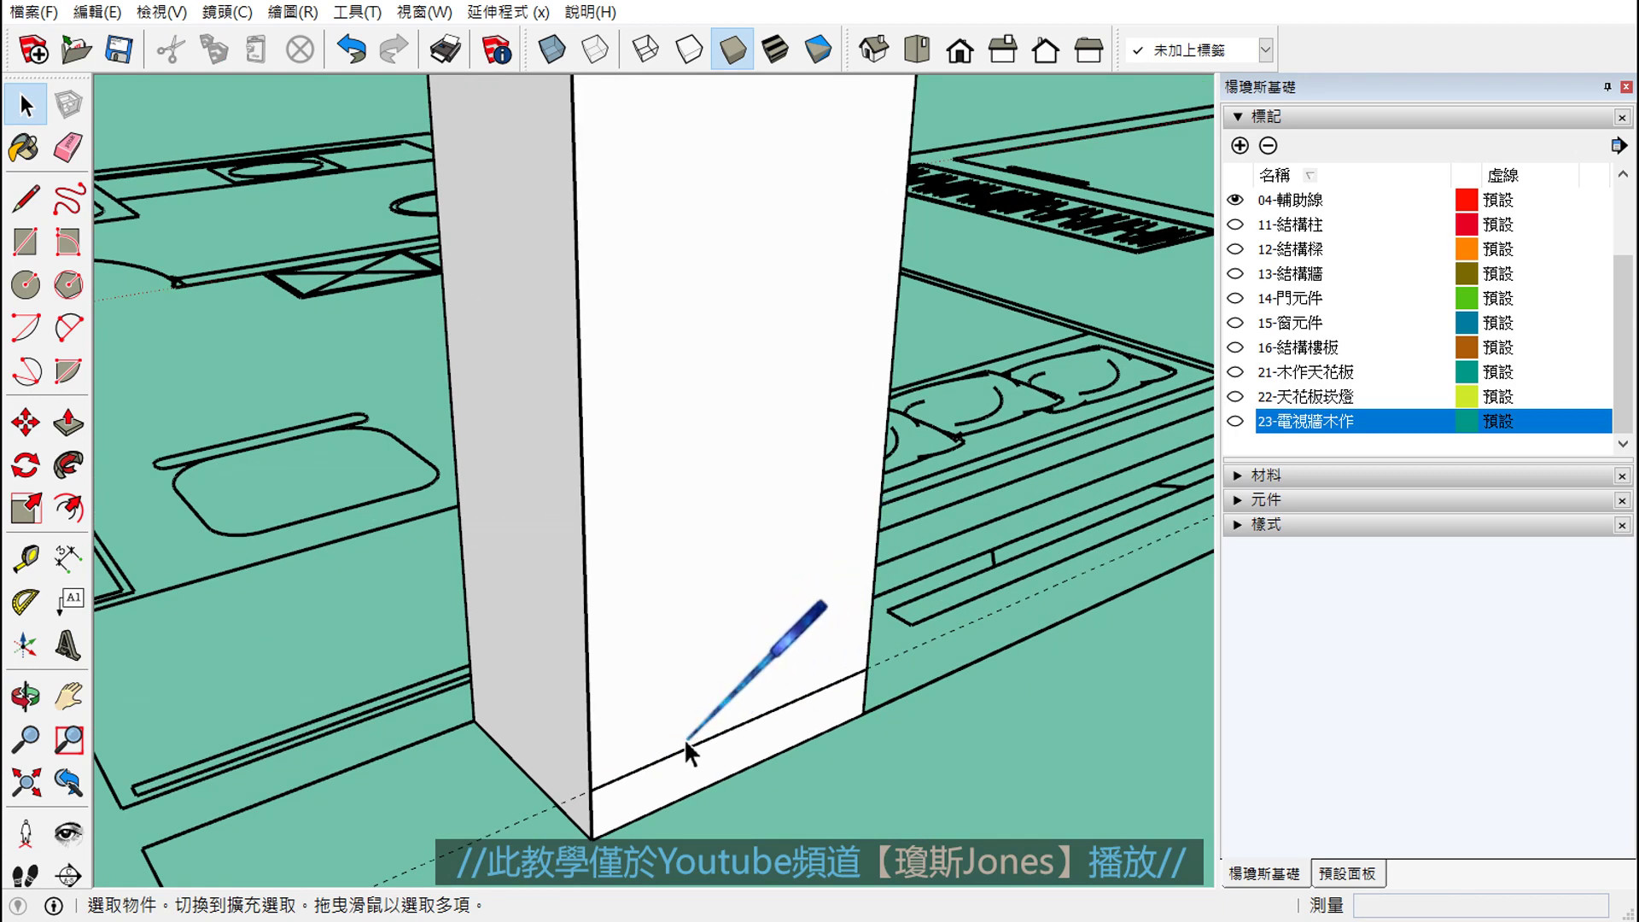
{"action": "scroll", "coordinate": [863, 779], "scroll_direction": "down", "scroll_amount": 1}
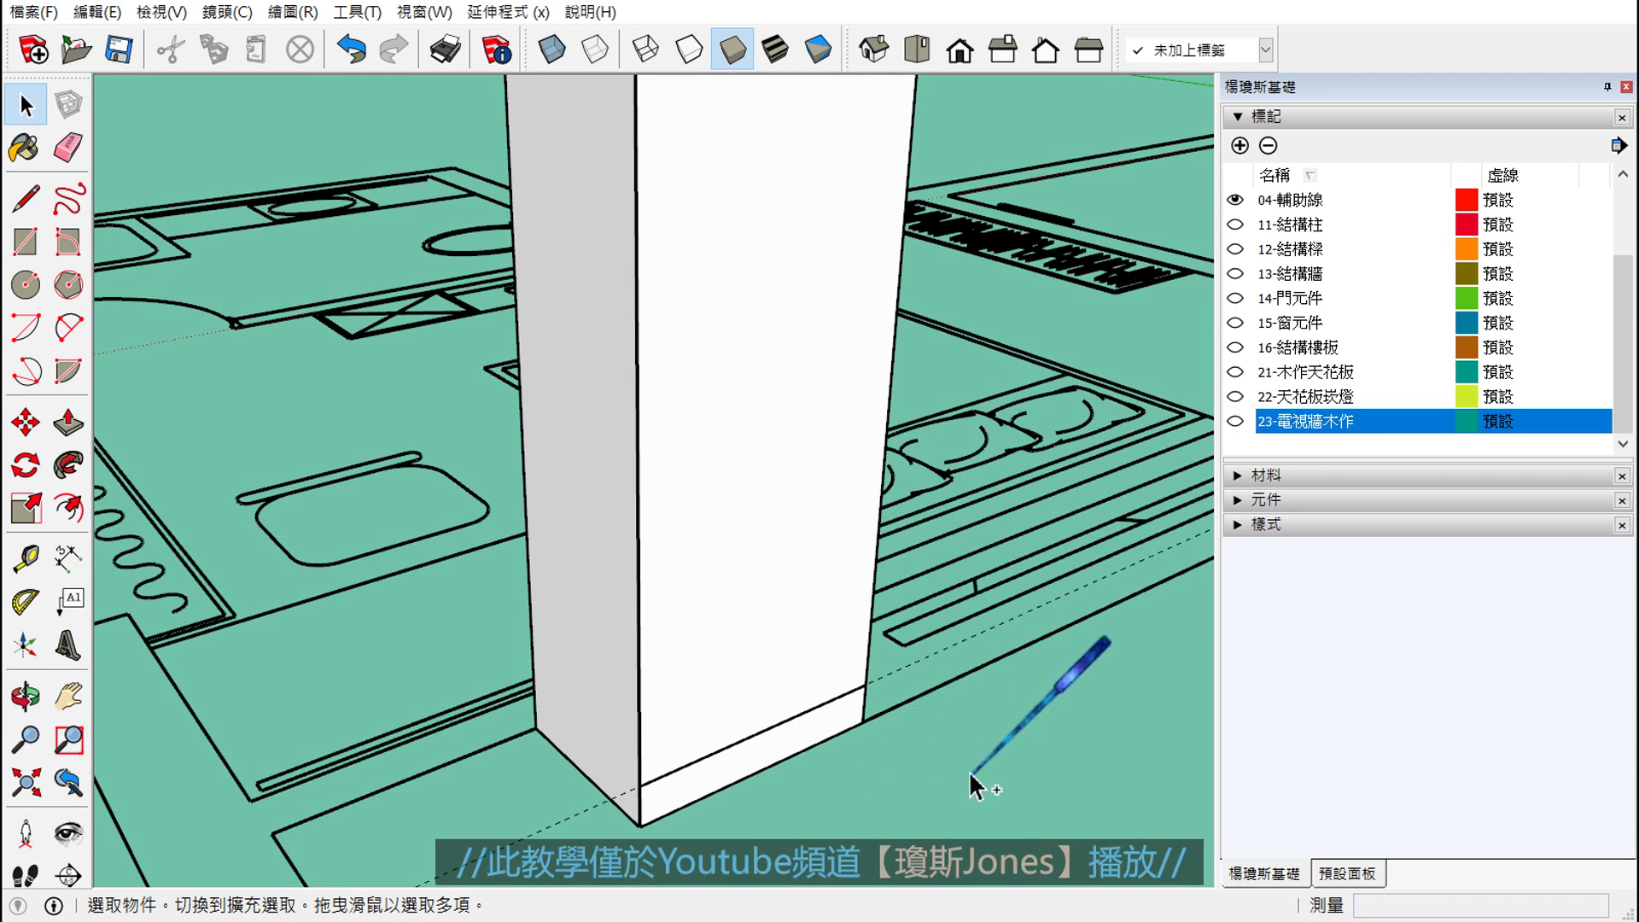
{"action": "left_click_drag", "start_coordinate": [640, 488], "coordinate": [871, 410]}
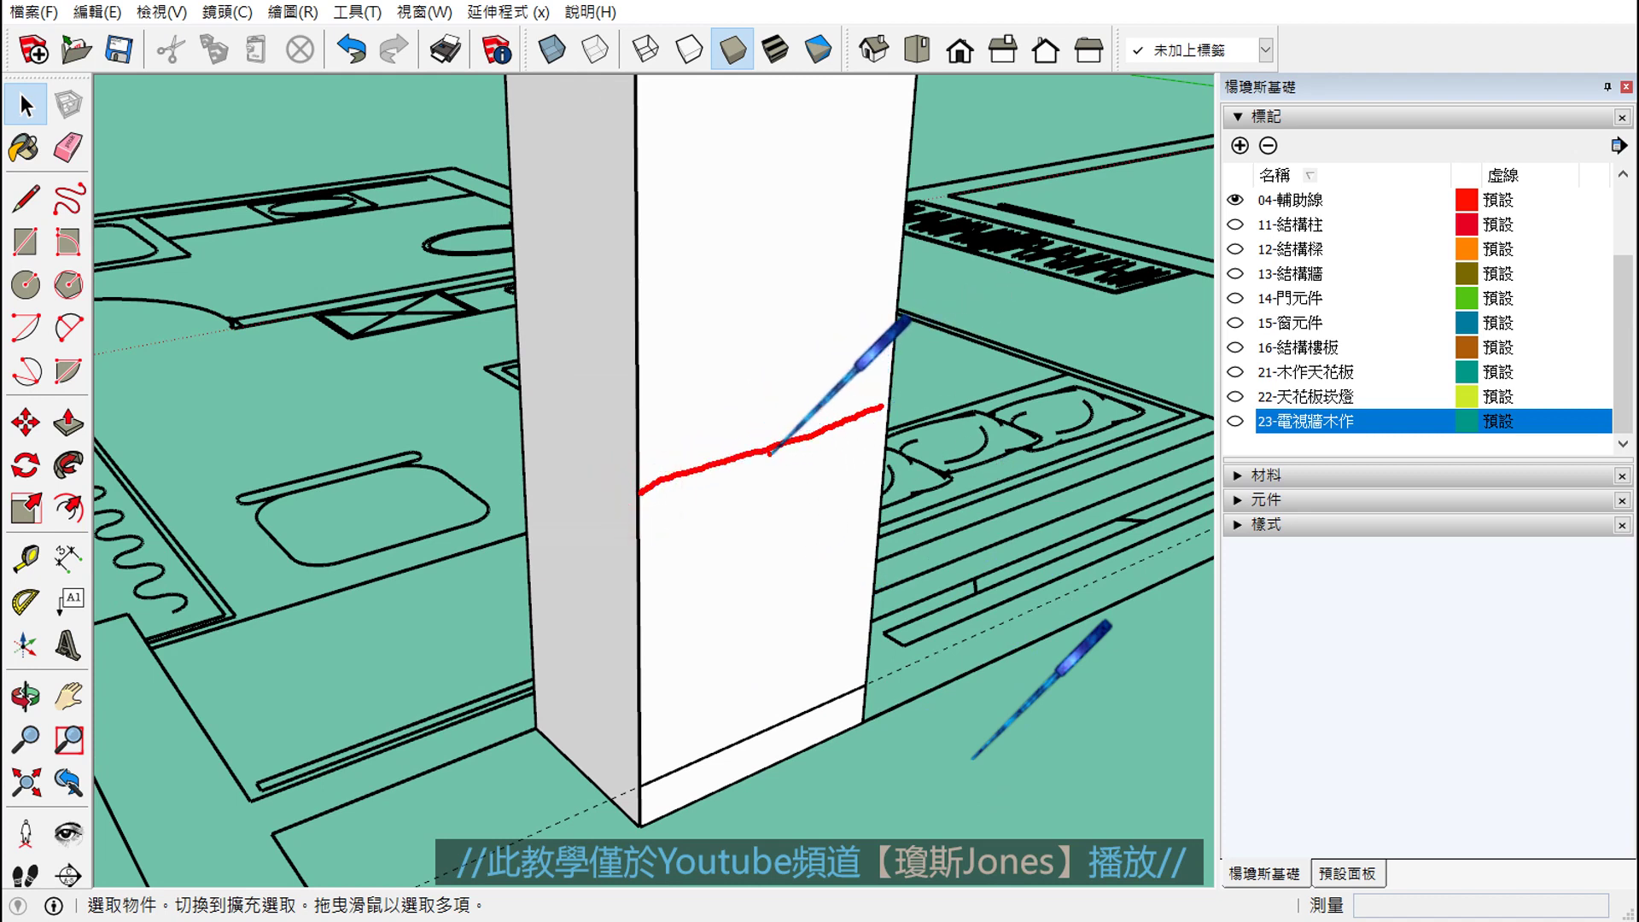
{"action": "left_click_drag", "start_coordinate": [769, 454], "coordinate": [770, 738]}
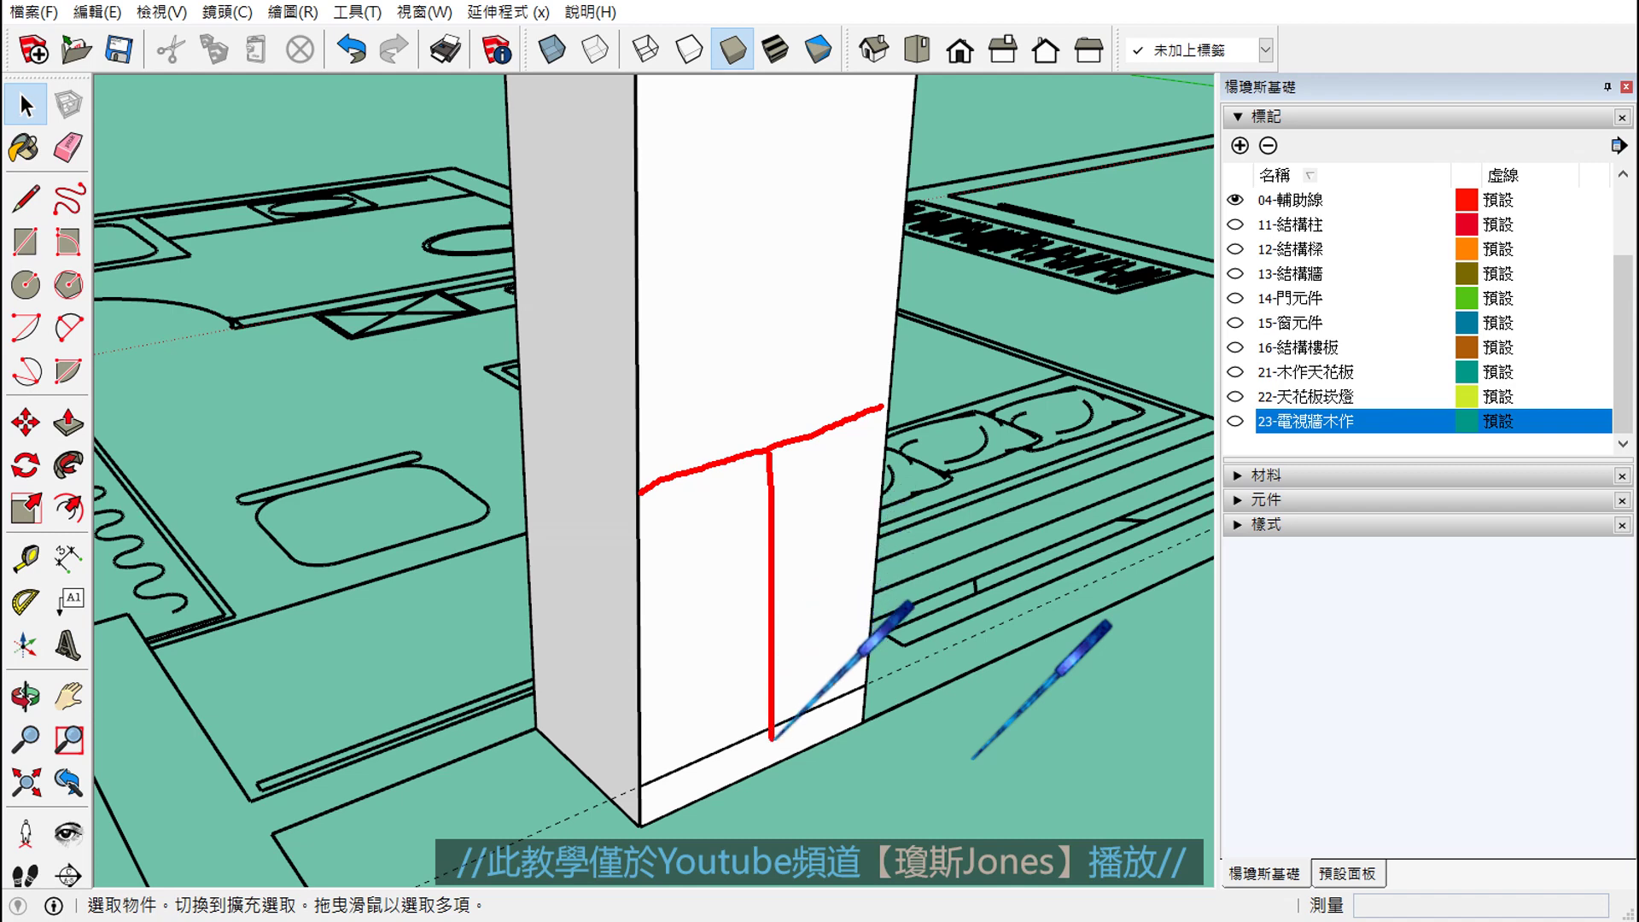
{"action": "mouse_move", "coordinate": [757, 478]}
{"action": "left_mouse_down"}
{"action": "mouse_move", "coordinate": [726, 581]}
{"action": "mouse_move", "coordinate": [670, 658]}
{"action": "mouse_move", "coordinate": [749, 694]}
{"action": "mouse_move", "coordinate": [769, 724]}
{"action": "mouse_move", "coordinate": [841, 549]}
{"action": "mouse_move", "coordinate": [862, 614]}
{"action": "mouse_move", "coordinate": [773, 726]}
{"action": "left_mouse_up"}
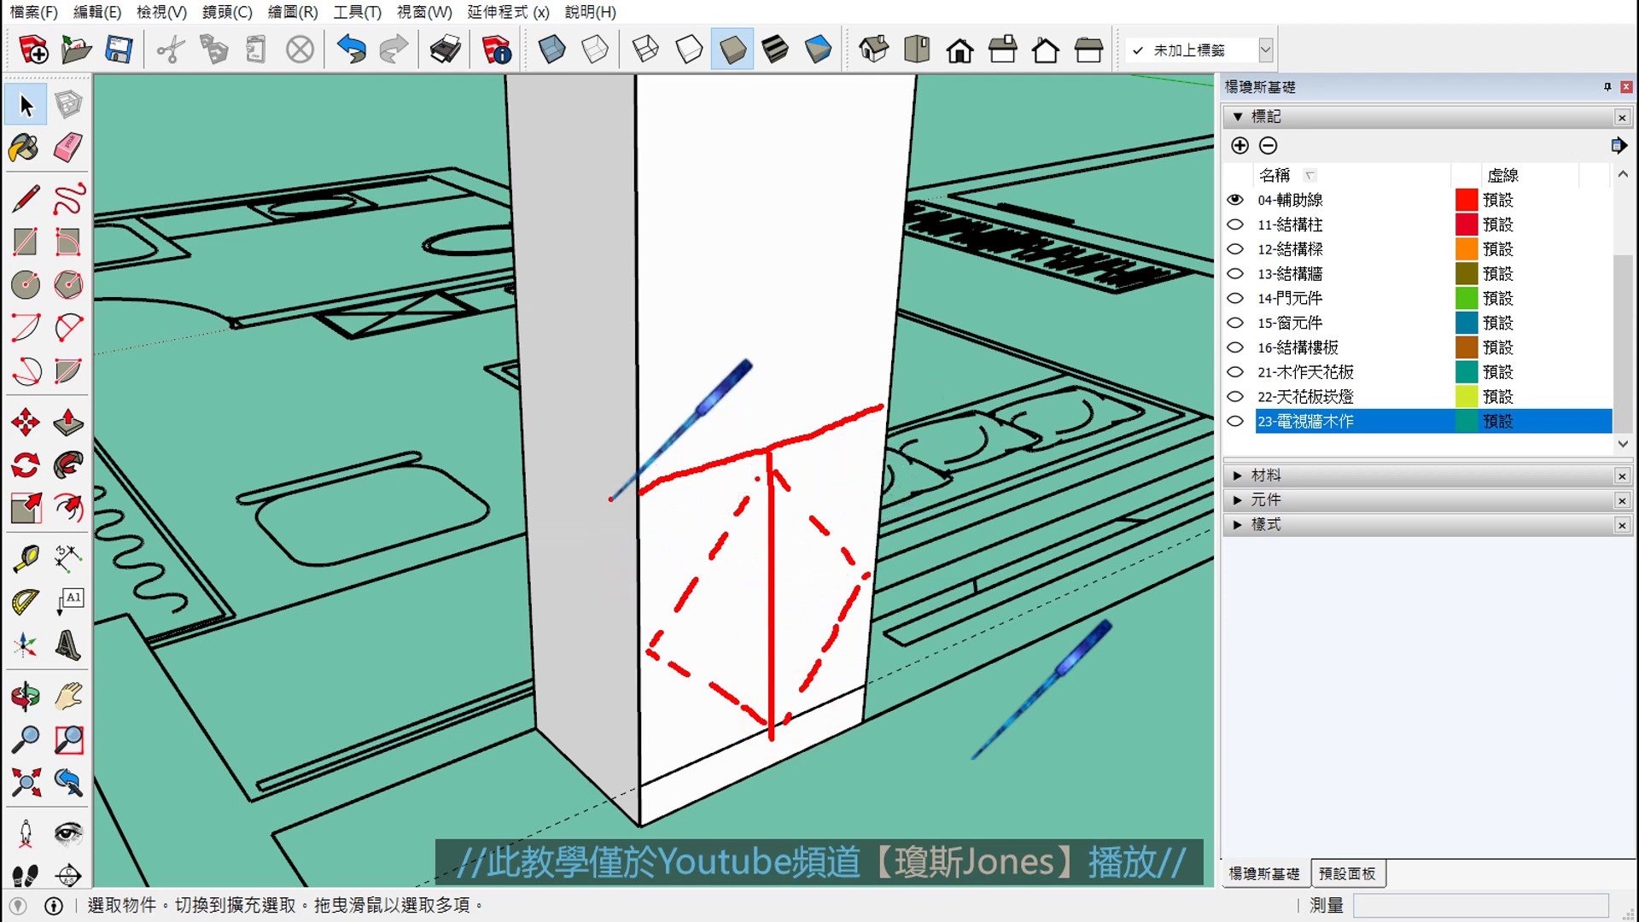
{"action": "left_click_drag", "start_coordinate": [610, 499], "coordinate": [392, 562]}
{"action": "left_click_drag", "start_coordinate": [632, 792], "coordinate": [491, 845]}
{"action": "left_click_drag", "start_coordinate": [468, 519], "coordinate": [495, 892]}
{"action": "left_click_drag", "start_coordinate": [512, 821], "coordinate": [491, 845]}
{"action": "left_click_drag", "start_coordinate": [494, 515], "coordinate": [451, 579]}
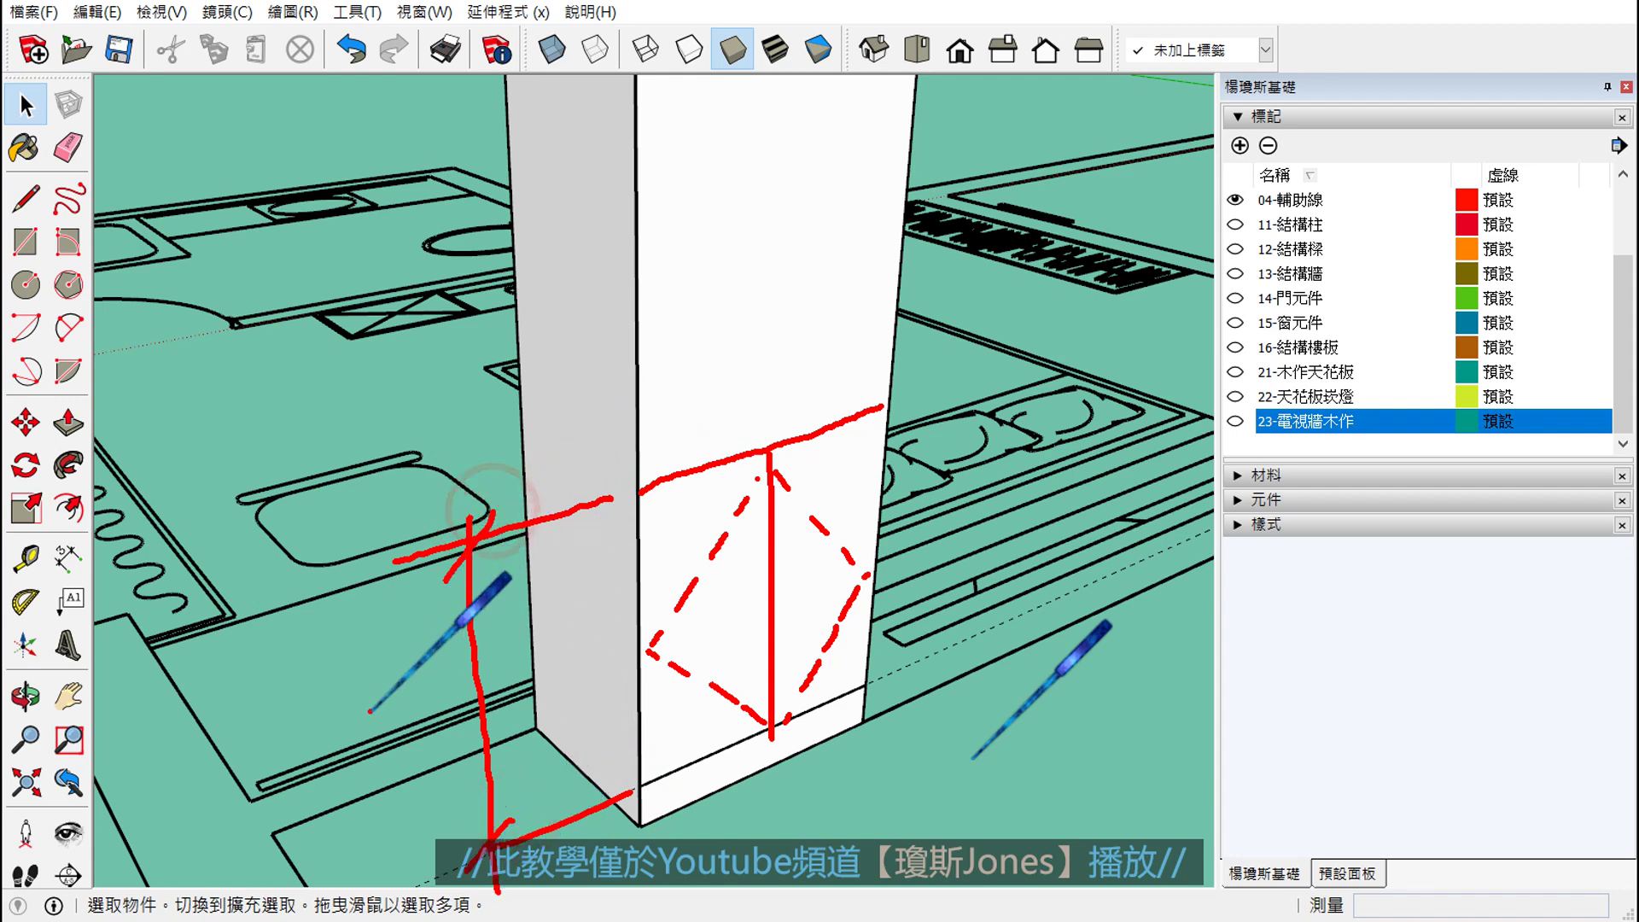
{"action": "left_click_drag", "start_coordinate": [363, 683], "coordinate": [346, 794]}
{"action": "left_click_drag", "start_coordinate": [420, 653], "coordinate": [392, 751]}
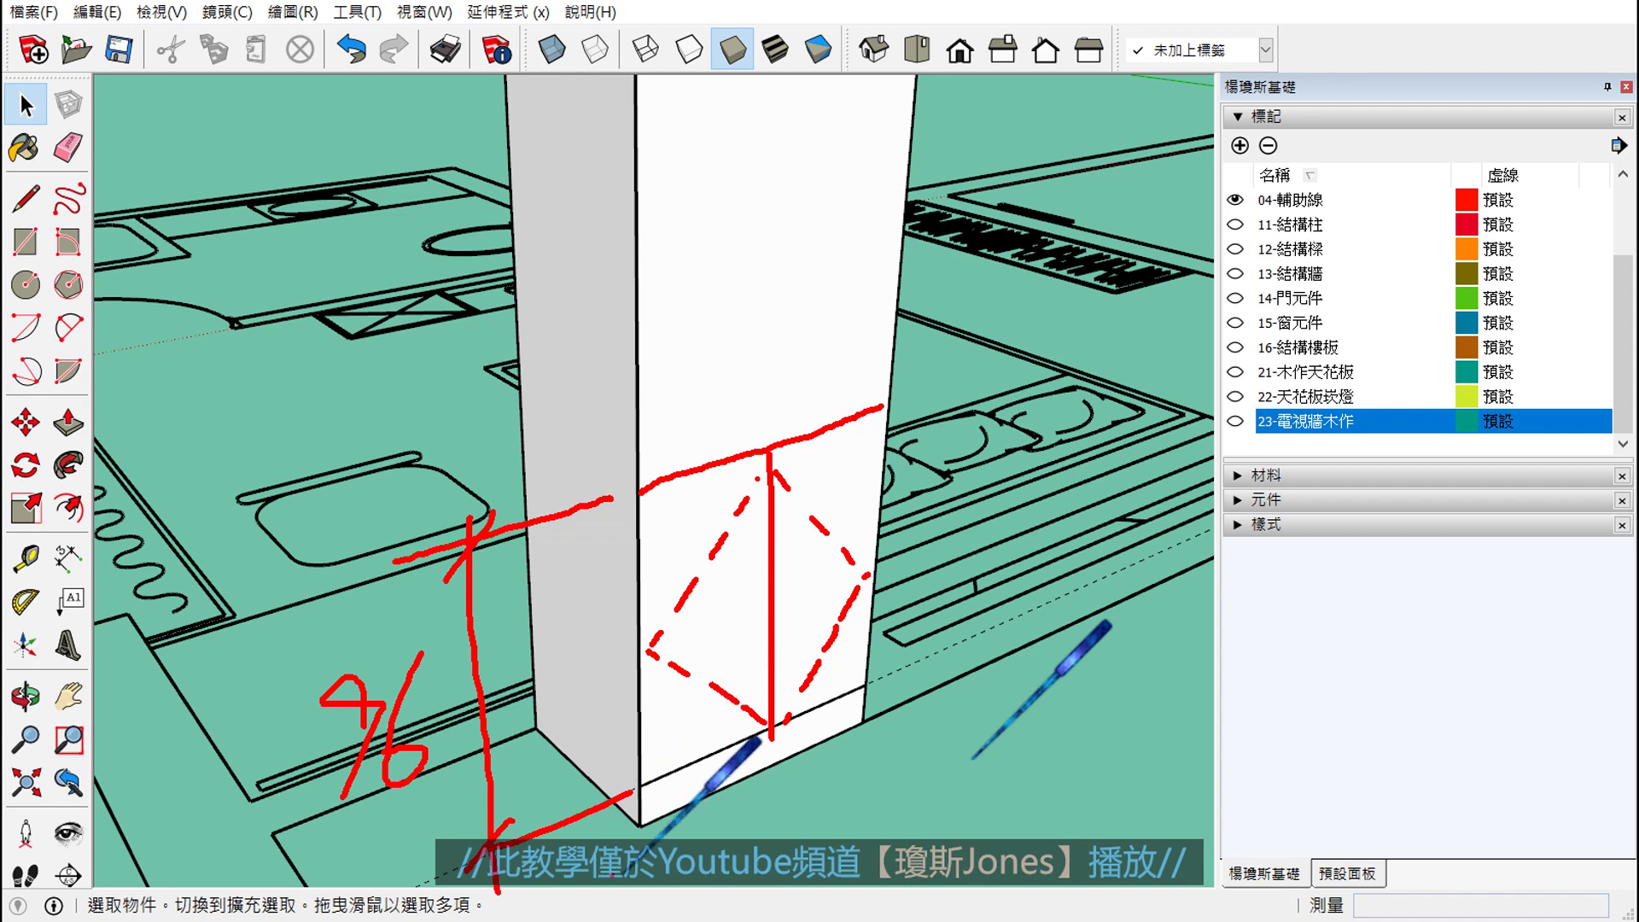
{"action": "mouse_move", "coordinate": [111, 397]}
{"action": "left_mouse_down"}
{"action": "mouse_move", "coordinate": [107, 470]}
{"action": "mouse_move", "coordinate": [183, 457]}
{"action": "left_mouse_up"}
{"action": "left_click_drag", "start_coordinate": [261, 350], "coordinate": [136, 560]}
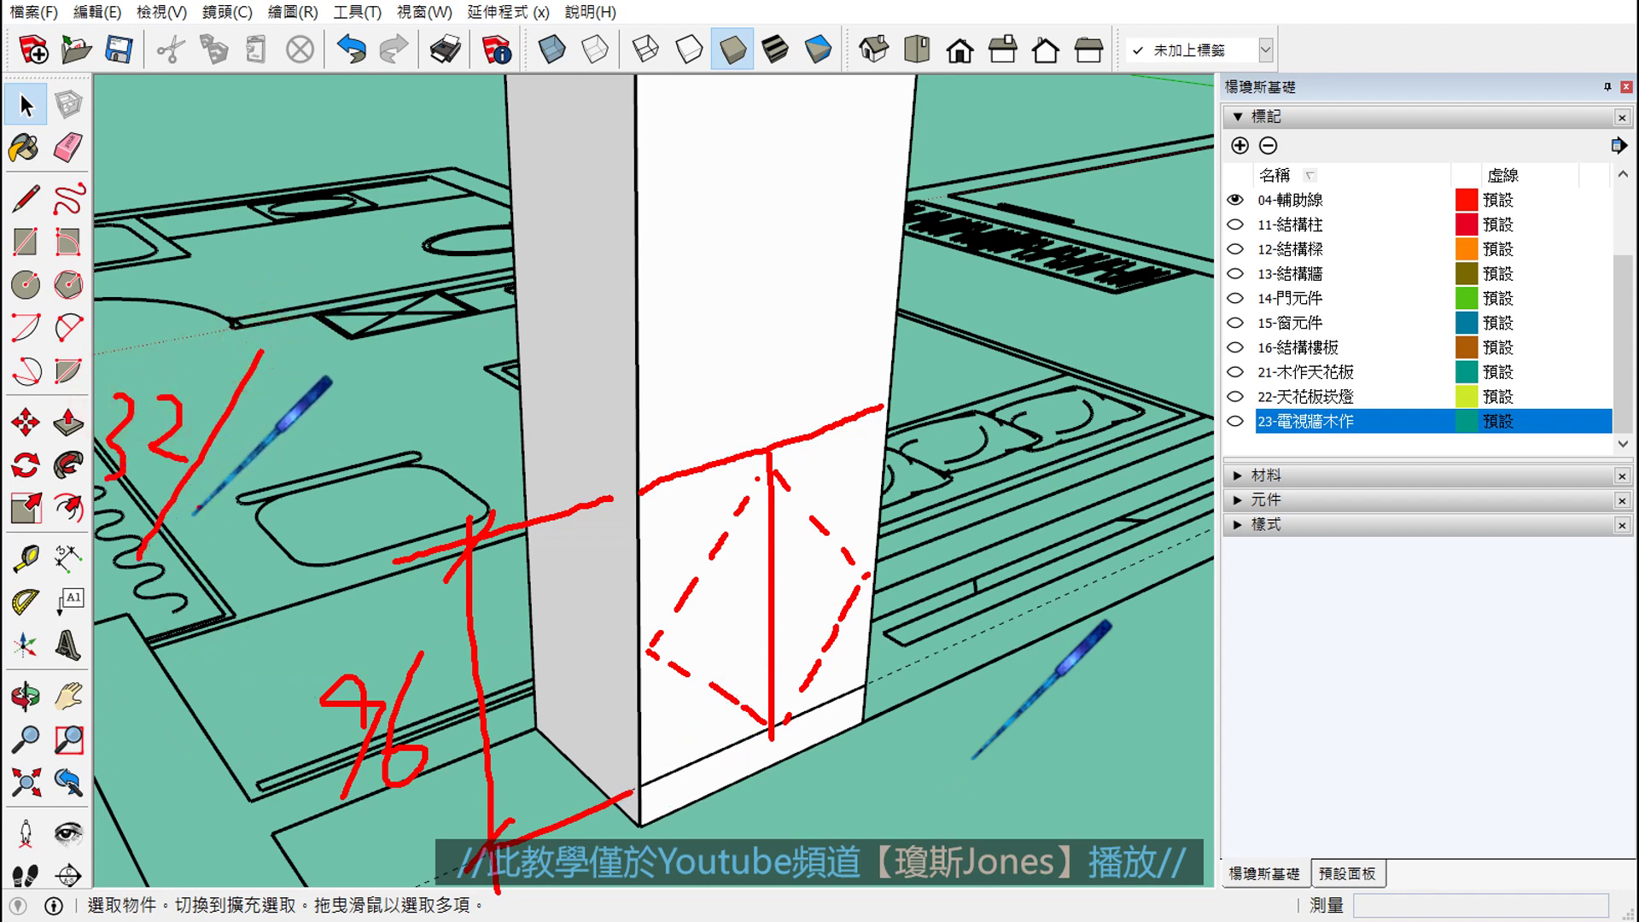
{"action": "mouse_move", "coordinate": [260, 397]}
{"action": "left_mouse_down"}
{"action": "mouse_move", "coordinate": [244, 426]}
{"action": "mouse_move", "coordinate": [327, 362]}
{"action": "left_mouse_up"}
{"action": "mouse_move", "coordinate": [282, 431]}
{"action": "left_mouse_down"}
{"action": "mouse_move", "coordinate": [333, 418]}
{"action": "mouse_move", "coordinate": [311, 465]}
{"action": "left_mouse_up"}
{"action": "left_click_drag", "start_coordinate": [388, 325], "coordinate": [292, 510]}
{"action": "mouse_move", "coordinate": [418, 383]}
{"action": "left_mouse_down"}
{"action": "mouse_move", "coordinate": [372, 473]}
{"action": "mouse_move", "coordinate": [418, 444]}
{"action": "left_mouse_up"}
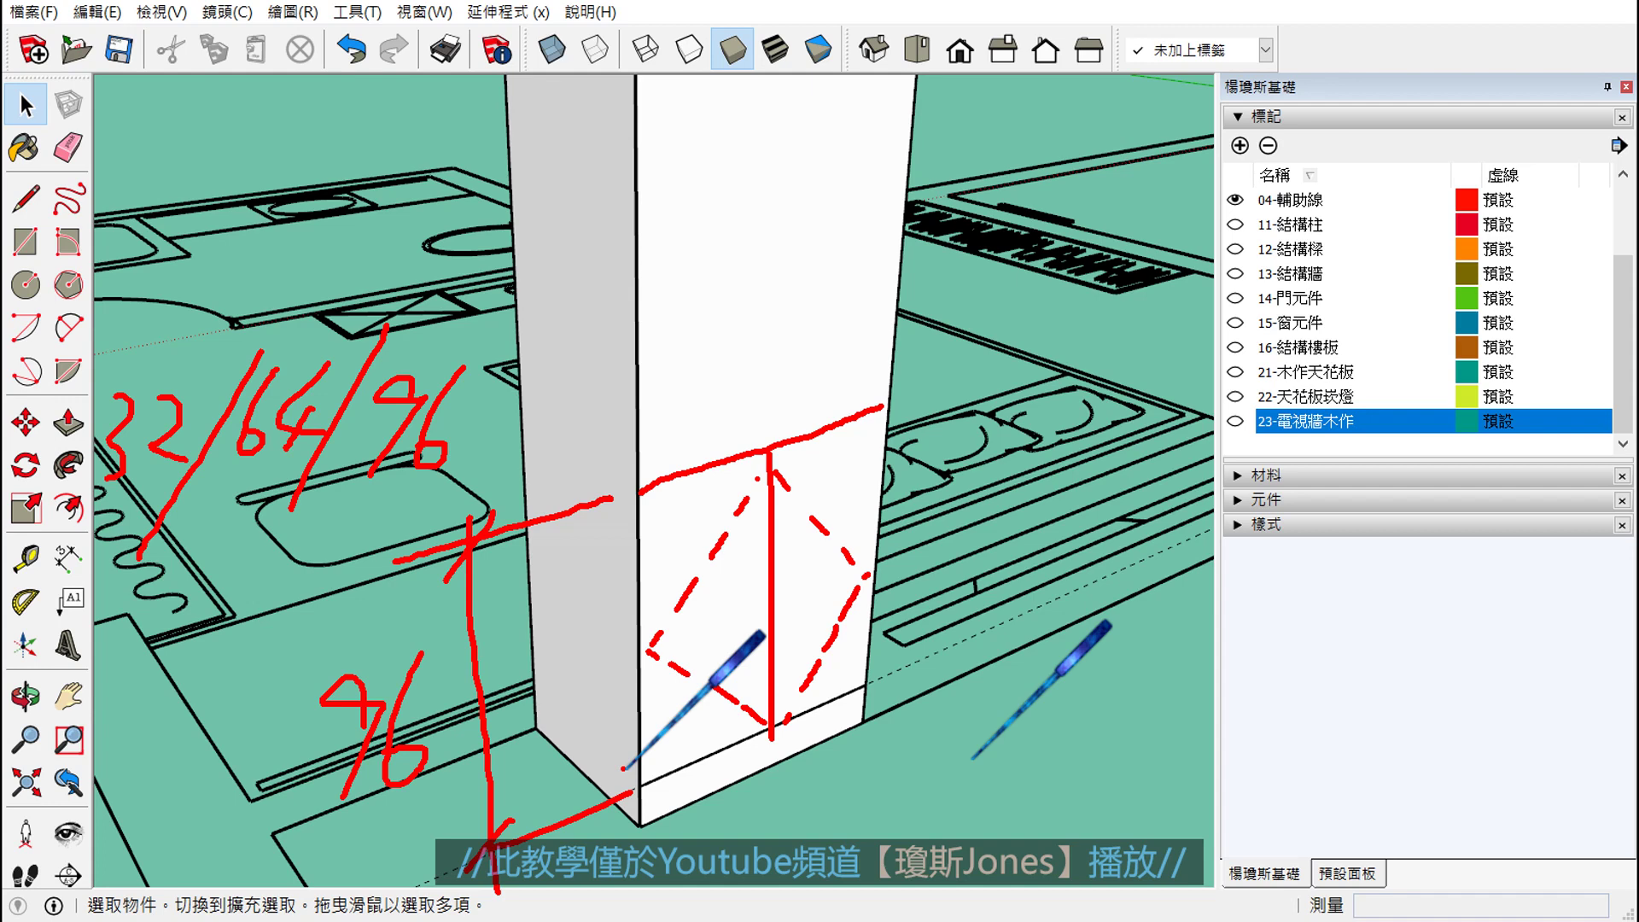
{"action": "mouse_move", "coordinate": [426, 803]}
{"action": "left_mouse_down"}
{"action": "mouse_move", "coordinate": [384, 628]}
{"action": "mouse_move", "coordinate": [416, 809]}
{"action": "left_mouse_up"}
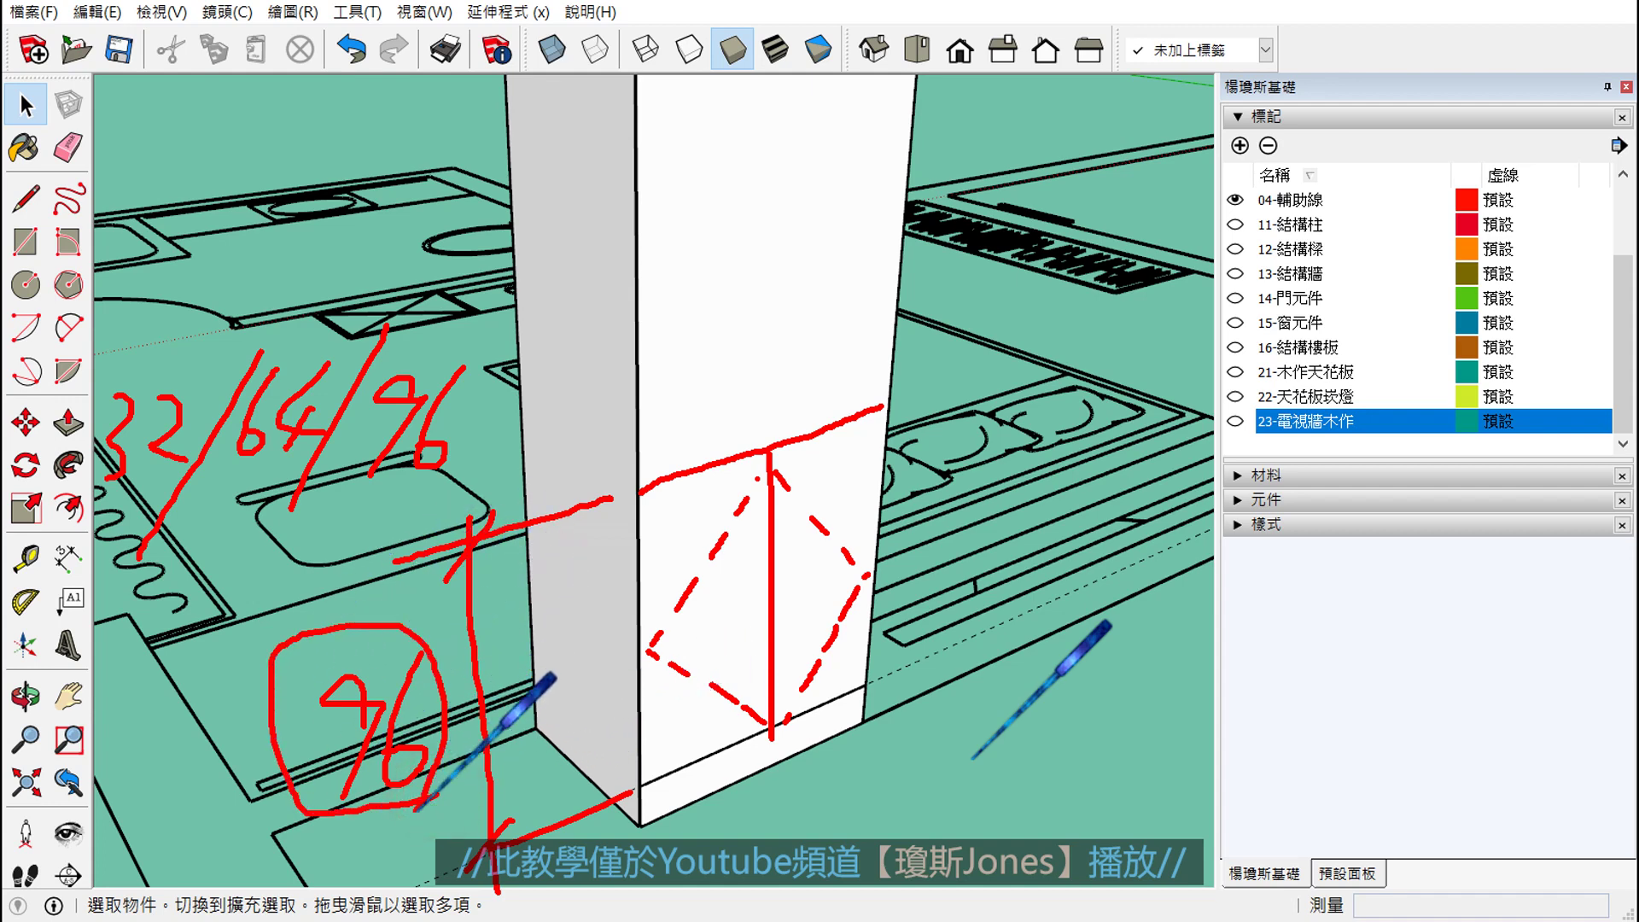
{"action": "key", "text": "e"}
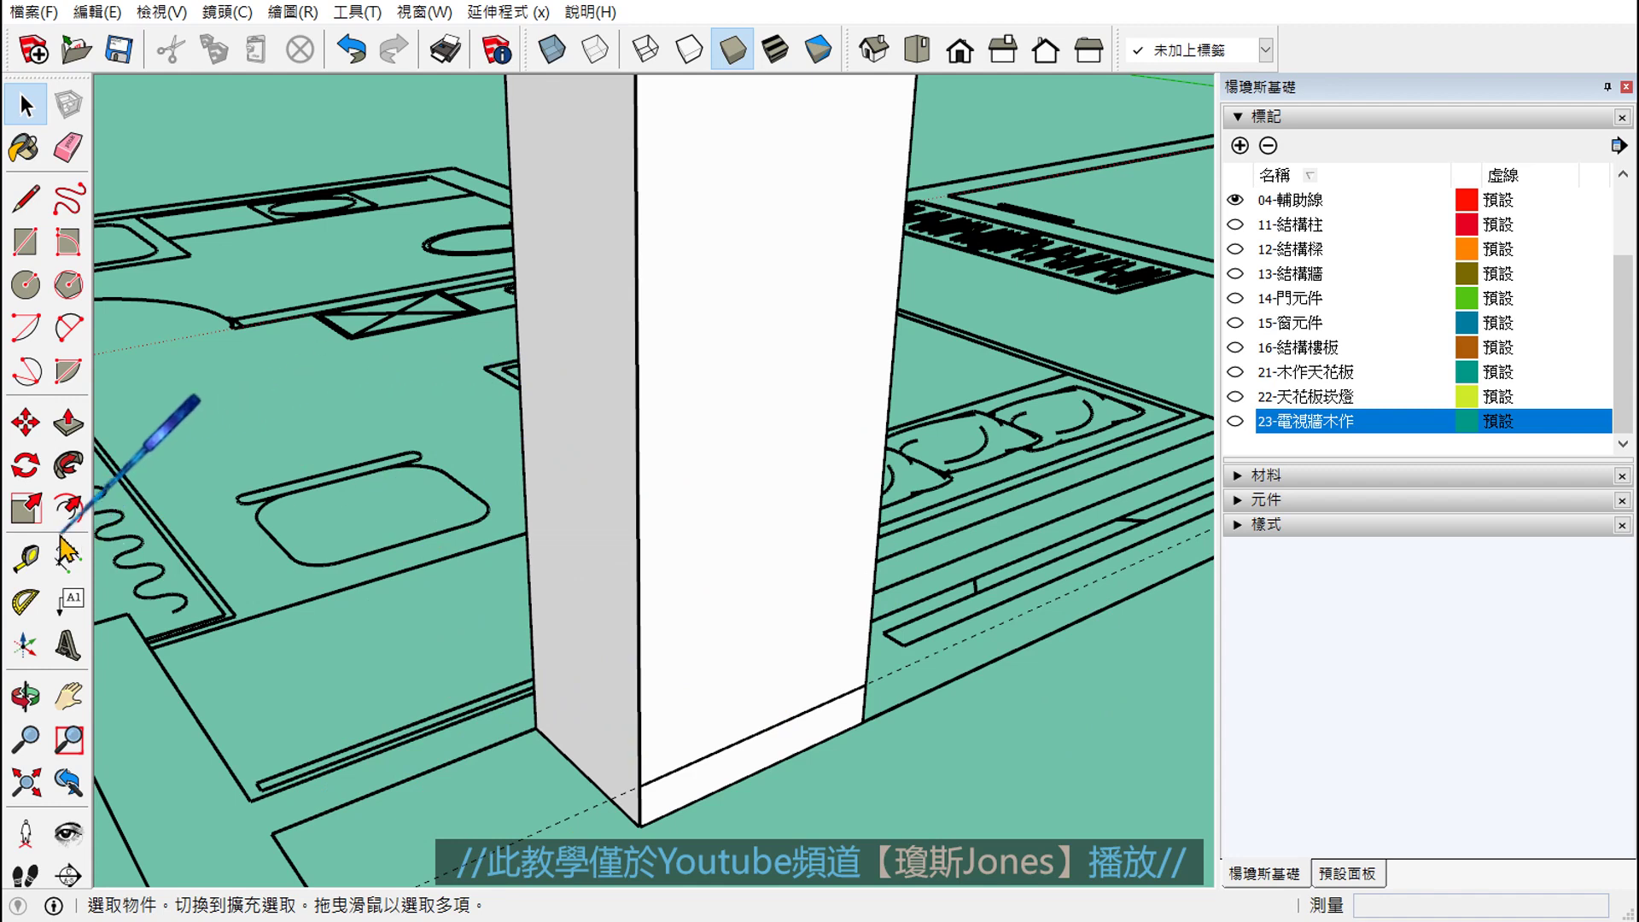
- Place a guide 96 cm above the base strip's top edge
{"action": "left_click", "coordinate": [35, 562]}
{"action": "scroll", "coordinate": [751, 648], "scroll_direction": "up", "scroll_amount": 3}
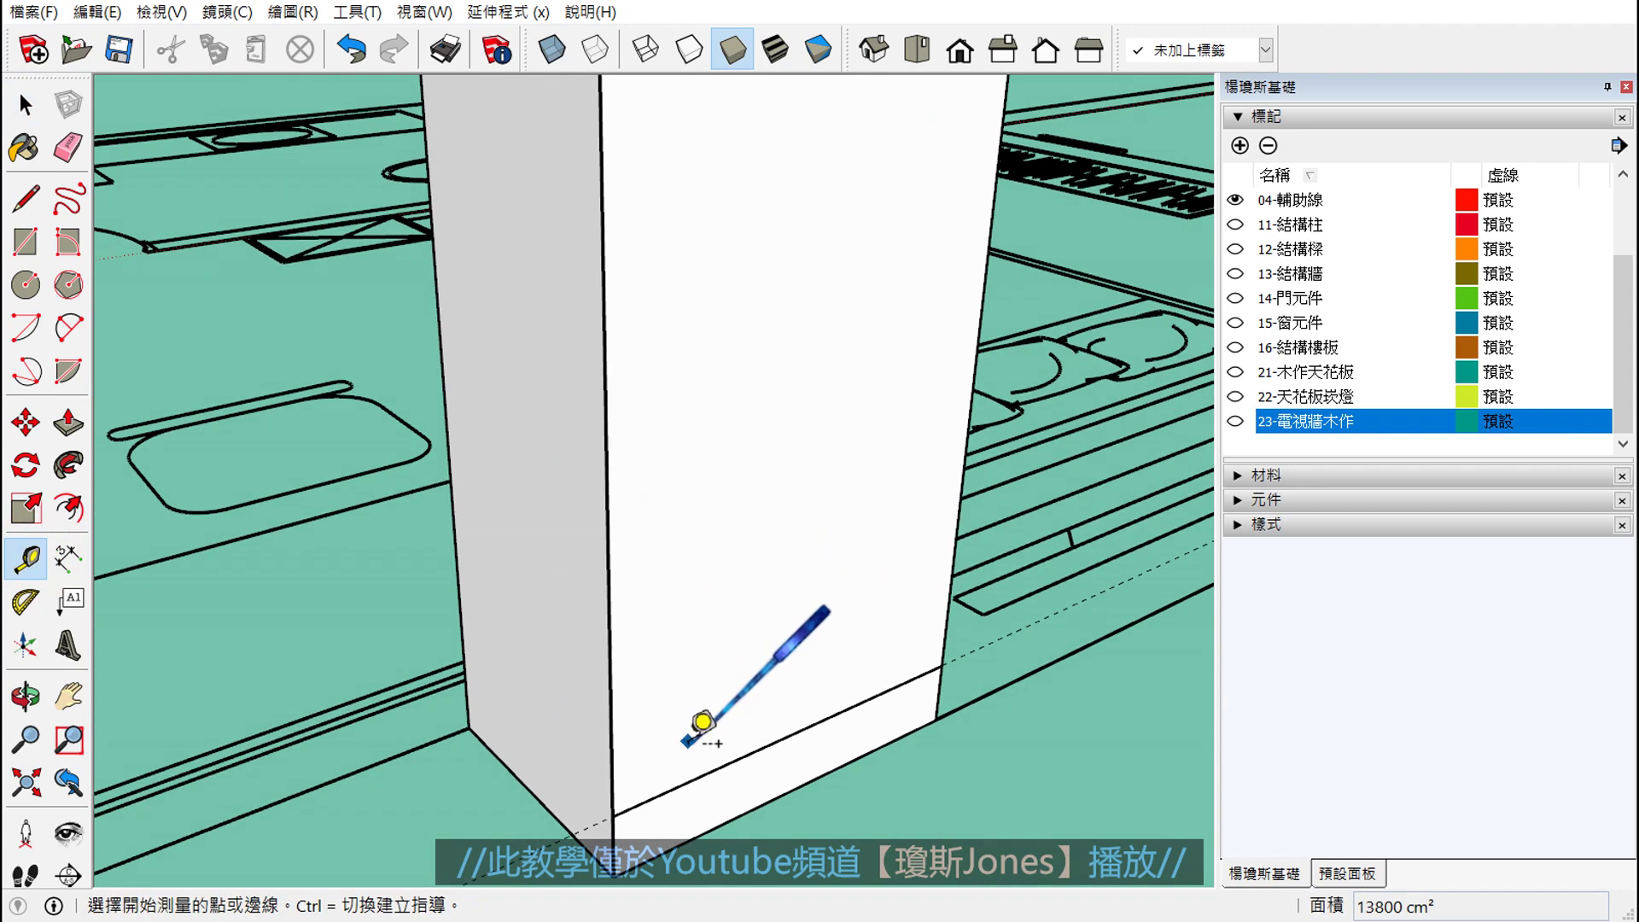
{"action": "left_click", "coordinate": [671, 787]}
{"action": "type", "text": "96"}
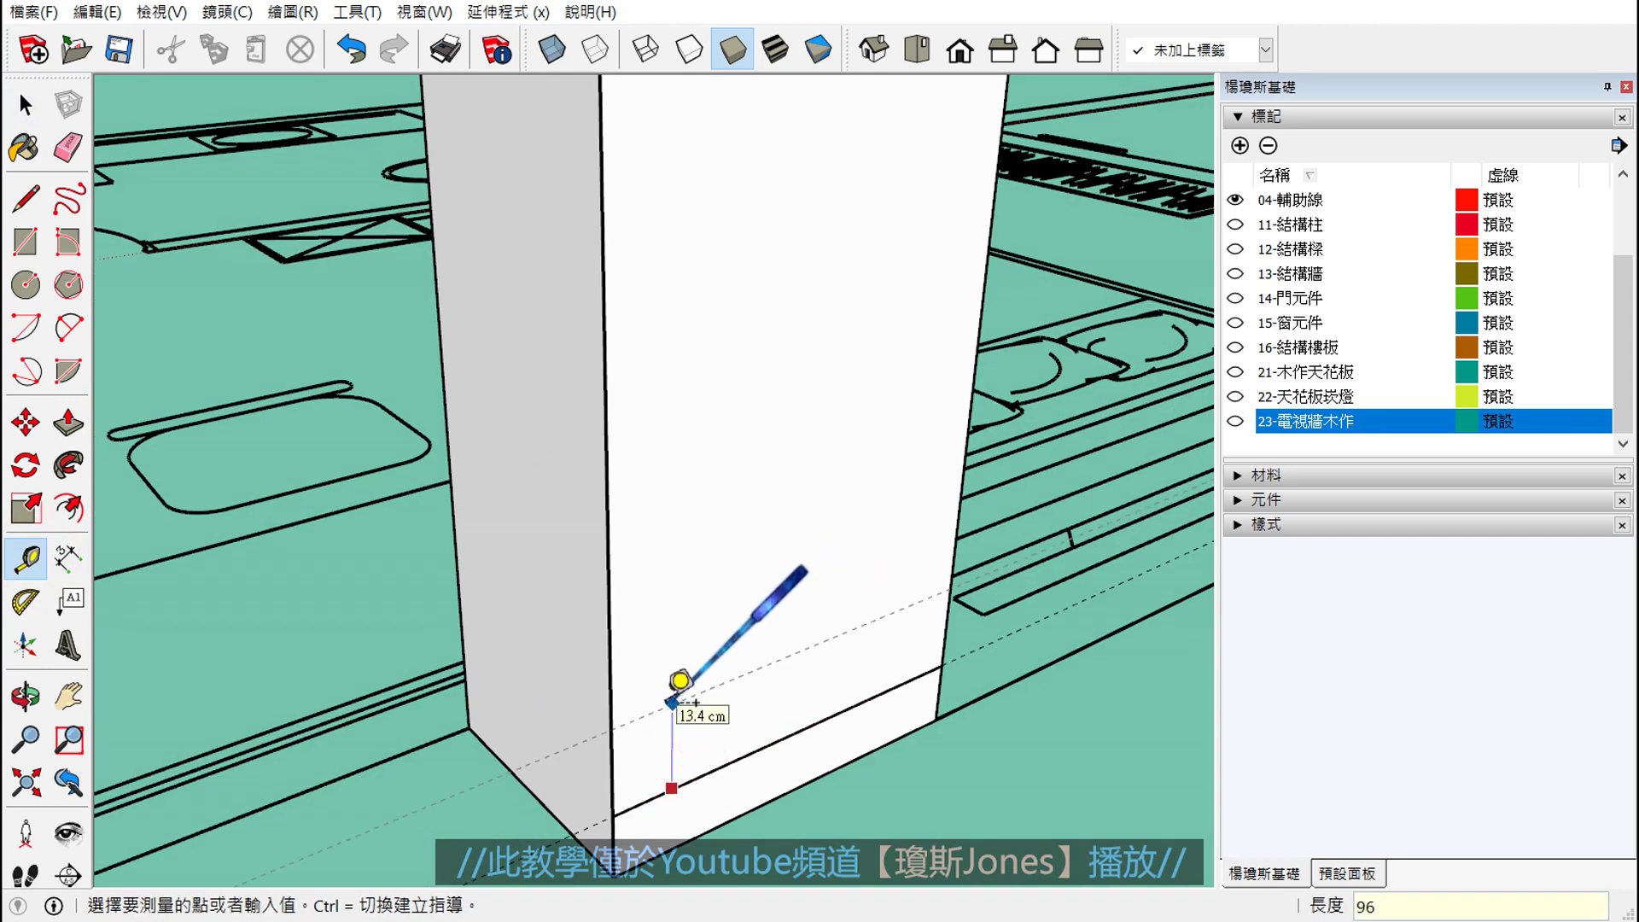
{"action": "key", "text": "Escape"}
{"action": "scroll", "coordinate": [670, 700], "scroll_direction": "down", "scroll_amount": 2}
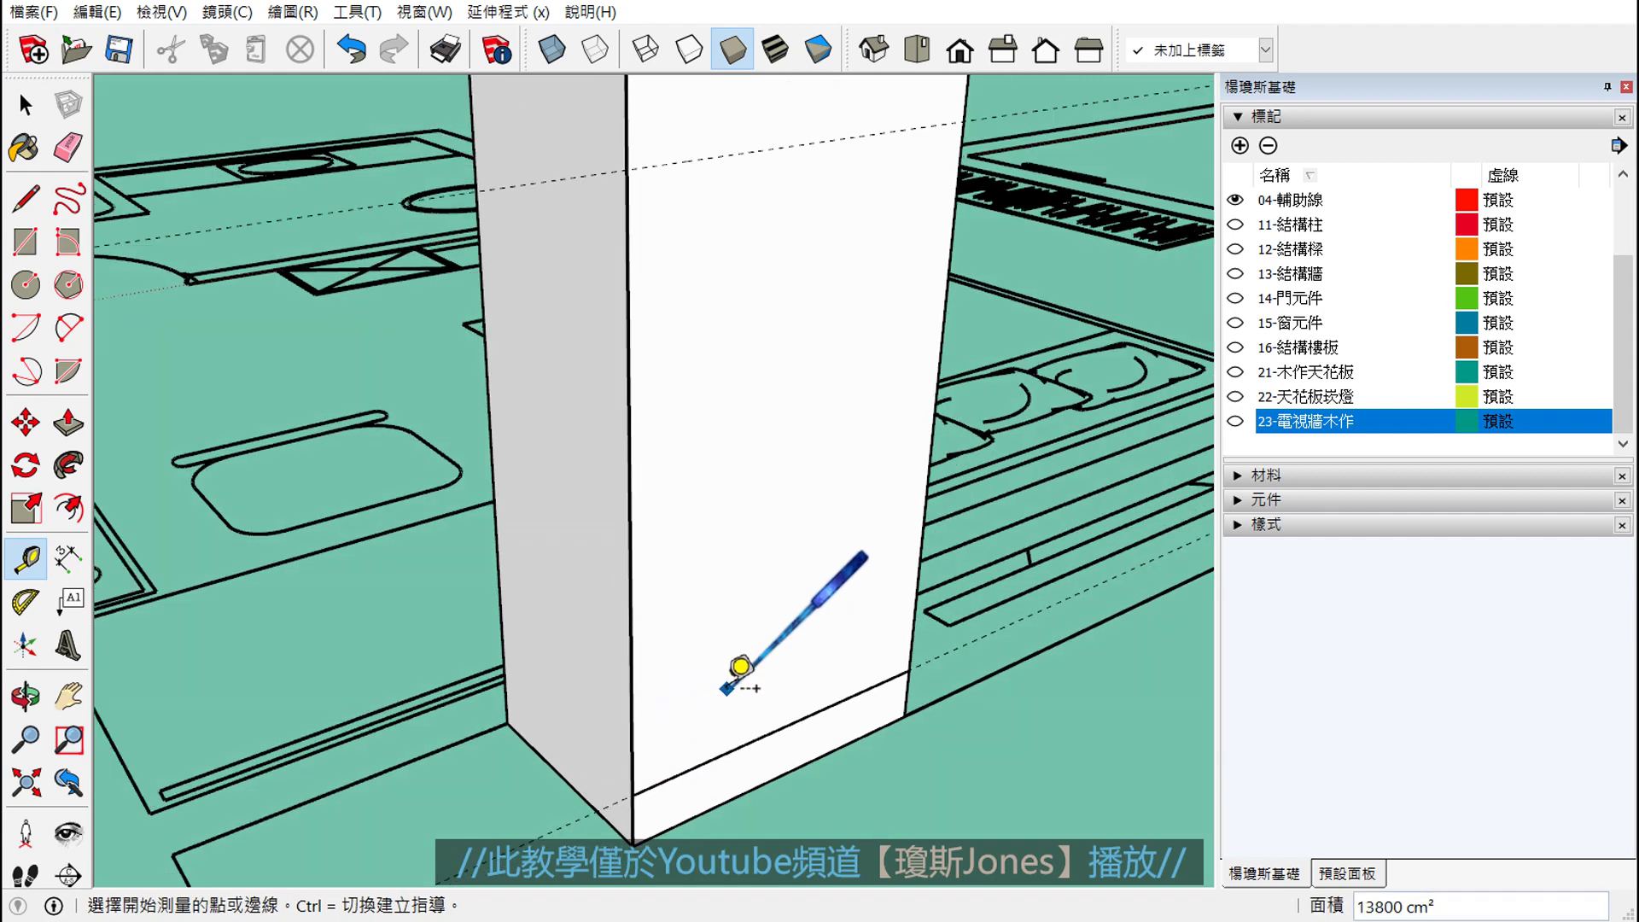
{"action": "scroll", "coordinate": [730, 657], "scroll_direction": "down", "scroll_amount": 2}
{"action": "scroll", "coordinate": [726, 631], "scroll_direction": "down", "scroll_amount": 1}
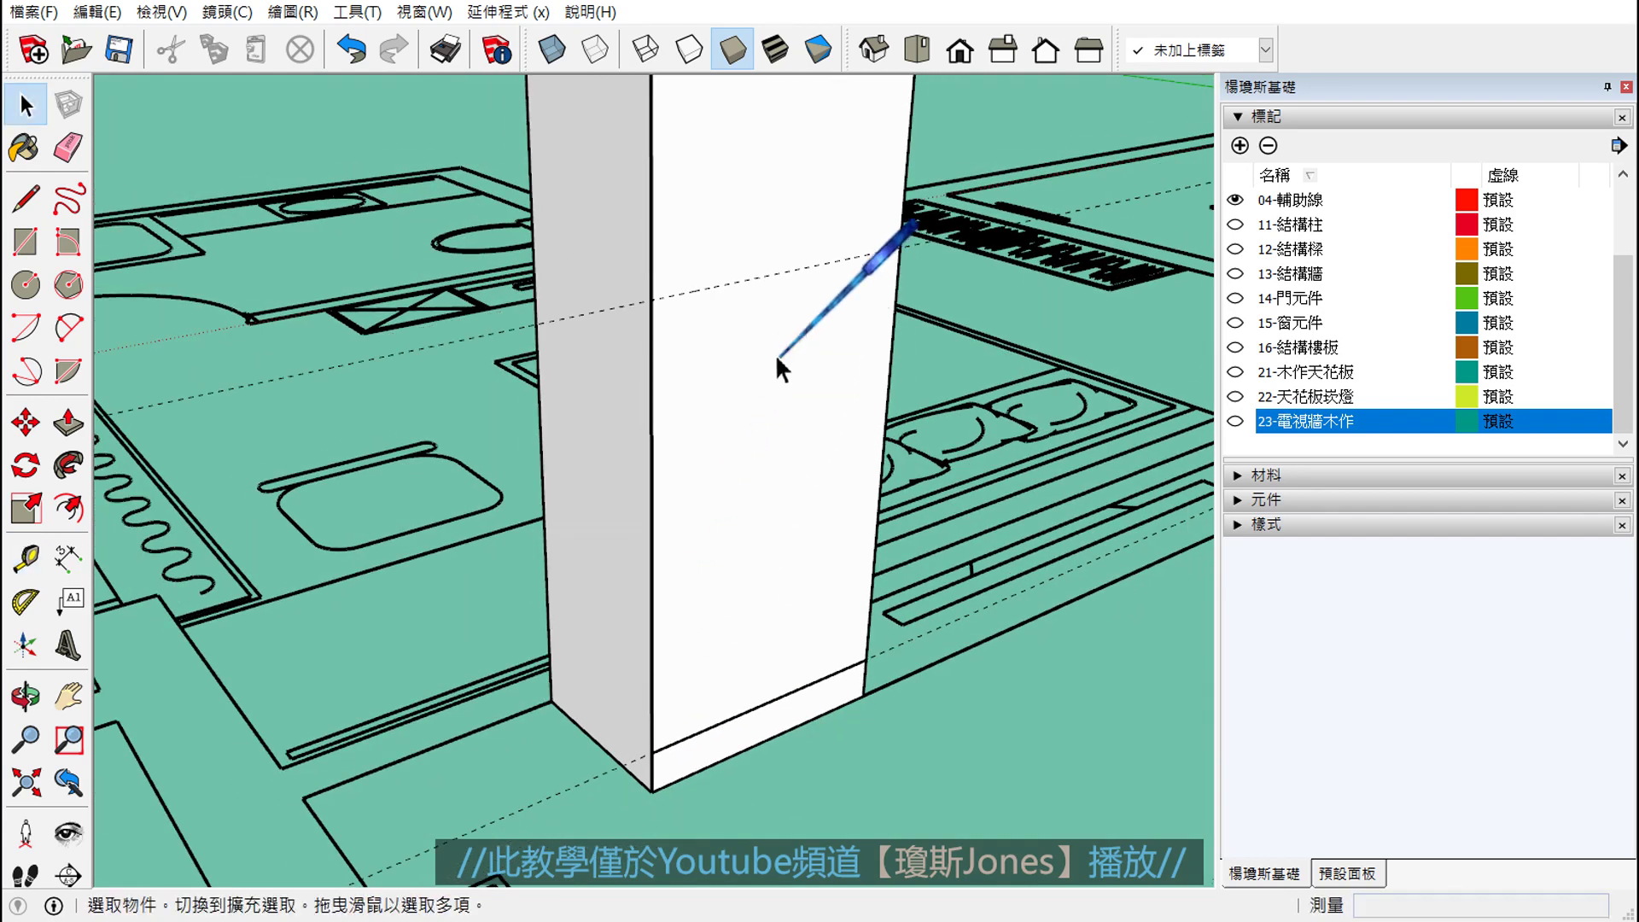
{"action": "mouse_move", "coordinate": [775, 355]}
{"action": "middle_mouse_down"}
{"action": "mouse_move", "coordinate": [693, 529]}
{"action": "mouse_move", "coordinate": [585, 457]}
{"action": "middle_mouse_up"}
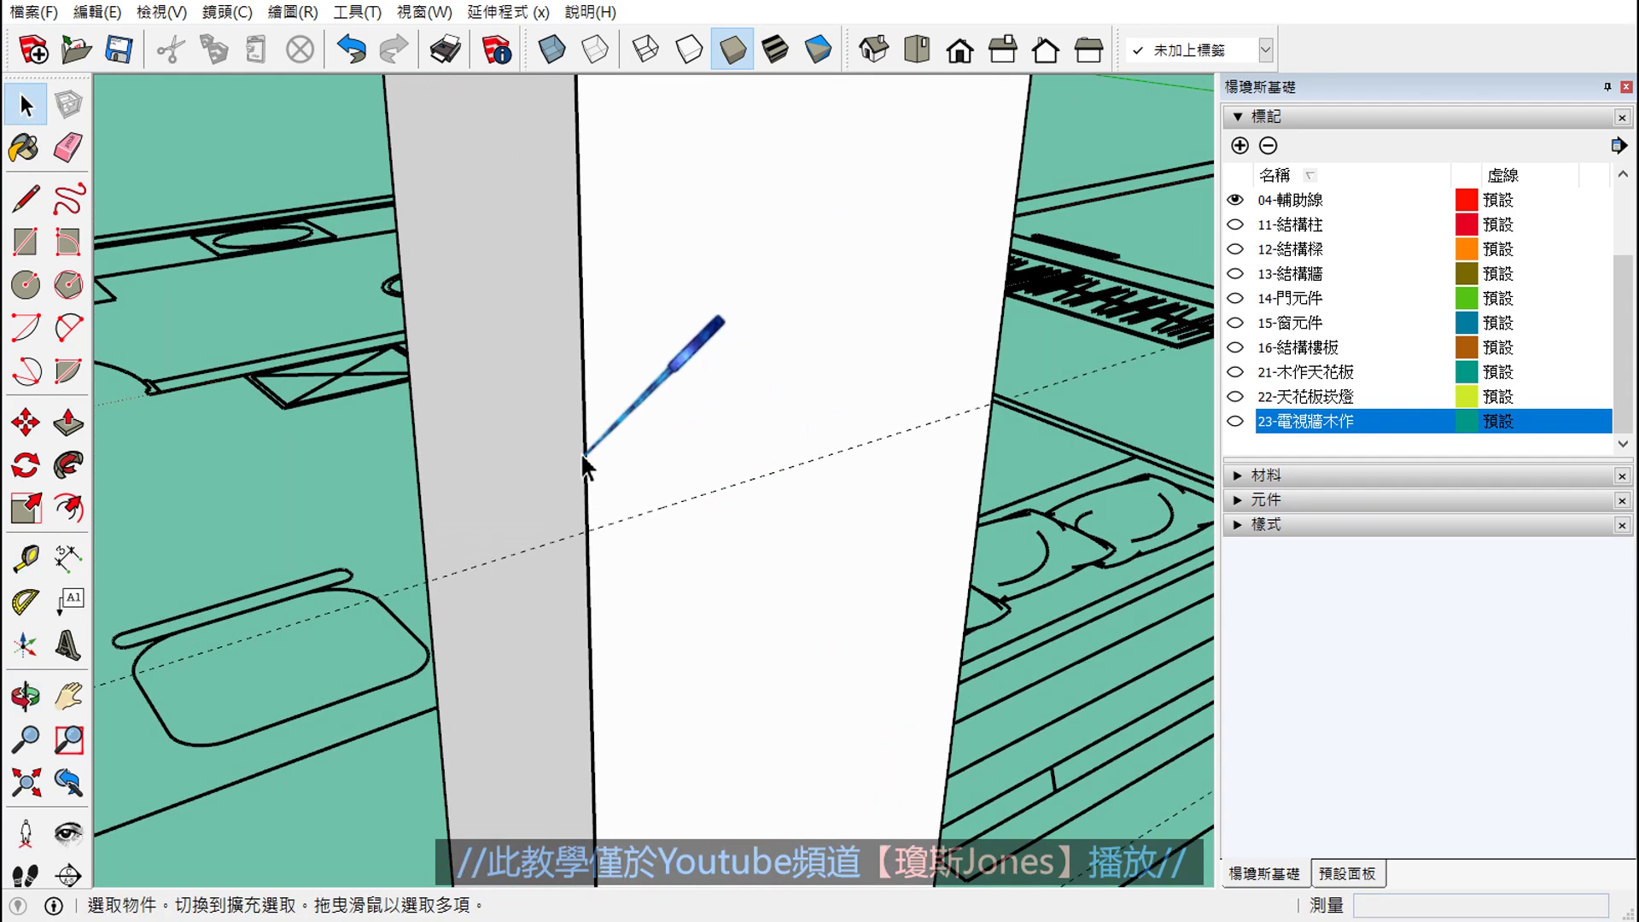
- Draw a 60 cm horizontal edge along the guide and check the two resulting faces
{"action": "left_click", "coordinate": [26, 198]}
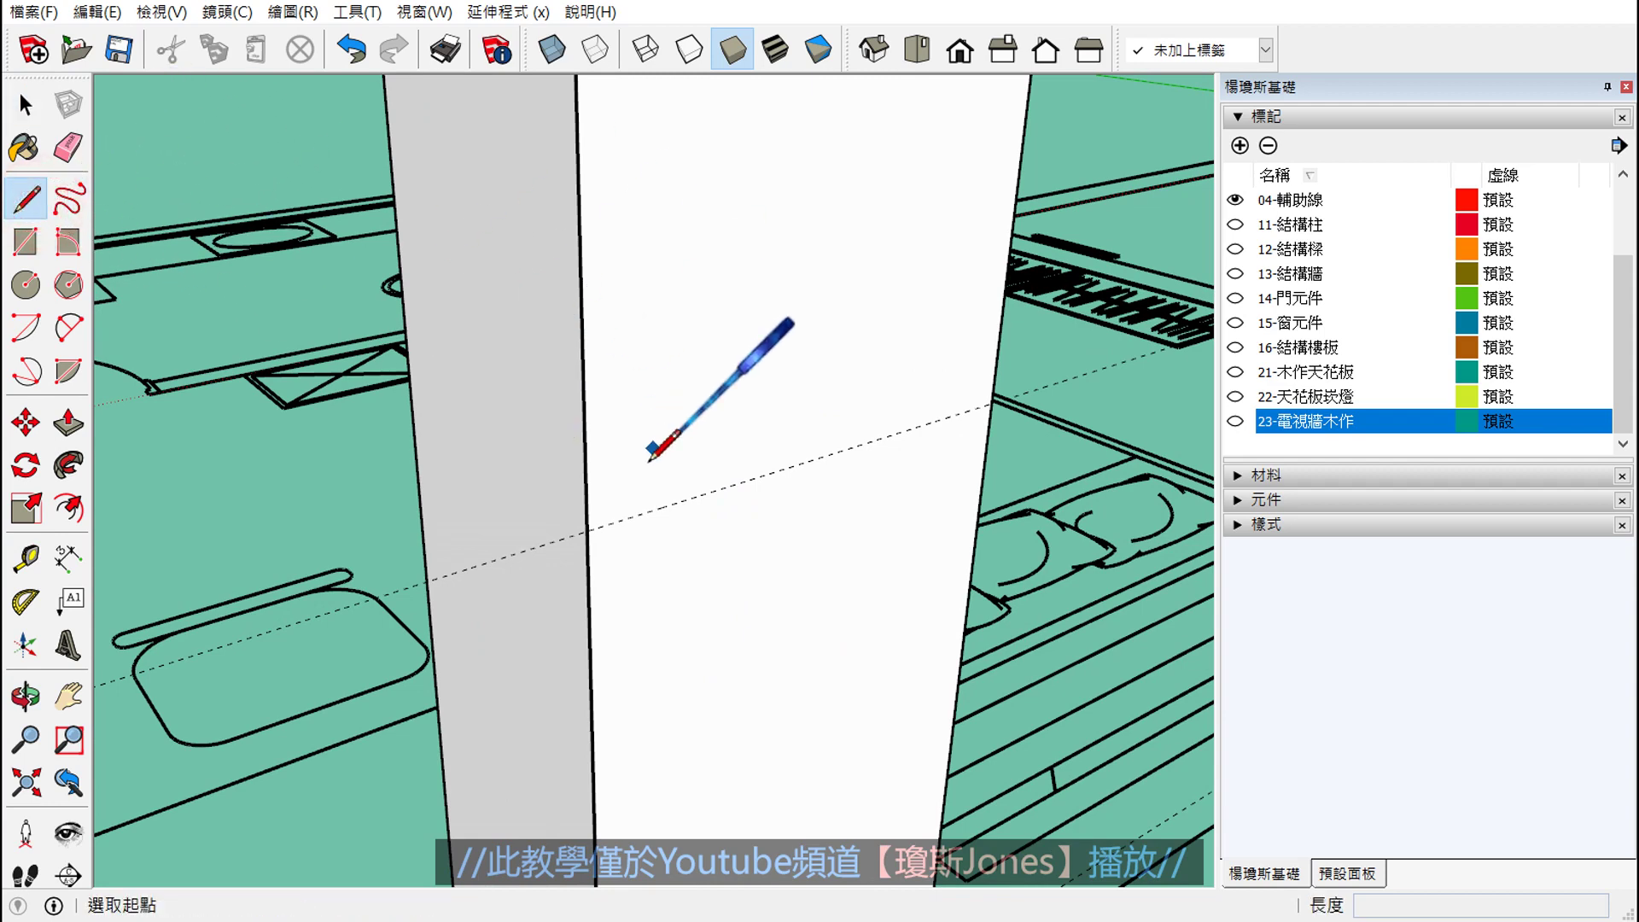
{"action": "left_click", "coordinate": [587, 529]}
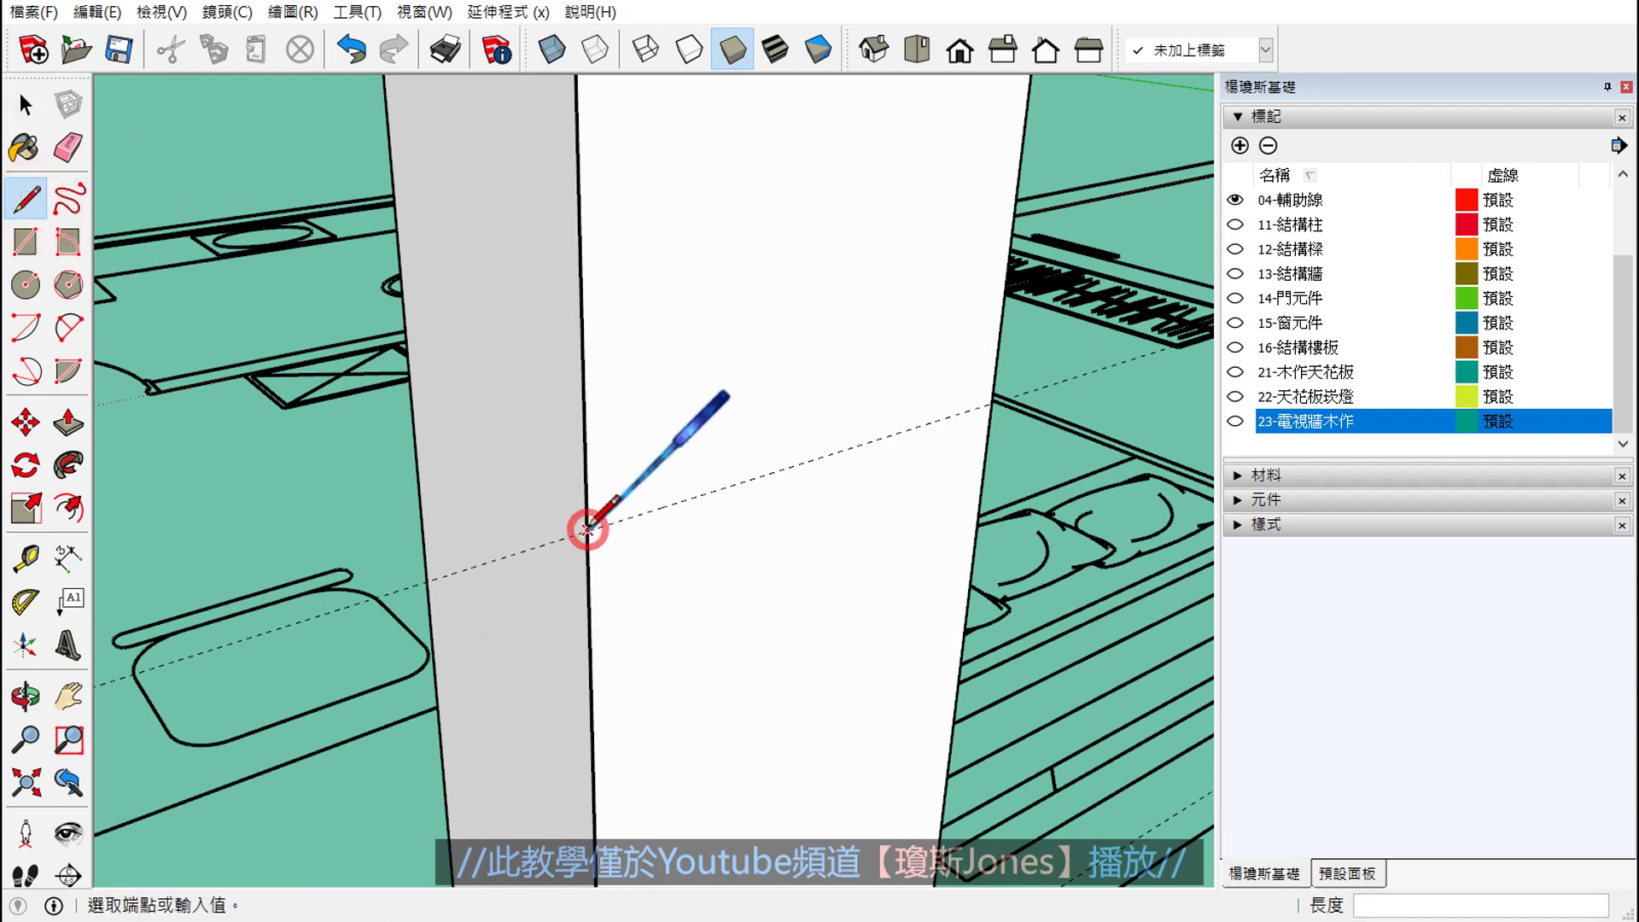
{"action": "left_click", "coordinate": [993, 399]}
{"action": "key", "text": "space"}
{"action": "scroll", "coordinate": [982, 461], "scroll_direction": "down", "scroll_amount": 2}
{"action": "scroll", "coordinate": [956, 487], "scroll_direction": "down", "scroll_amount": 1}
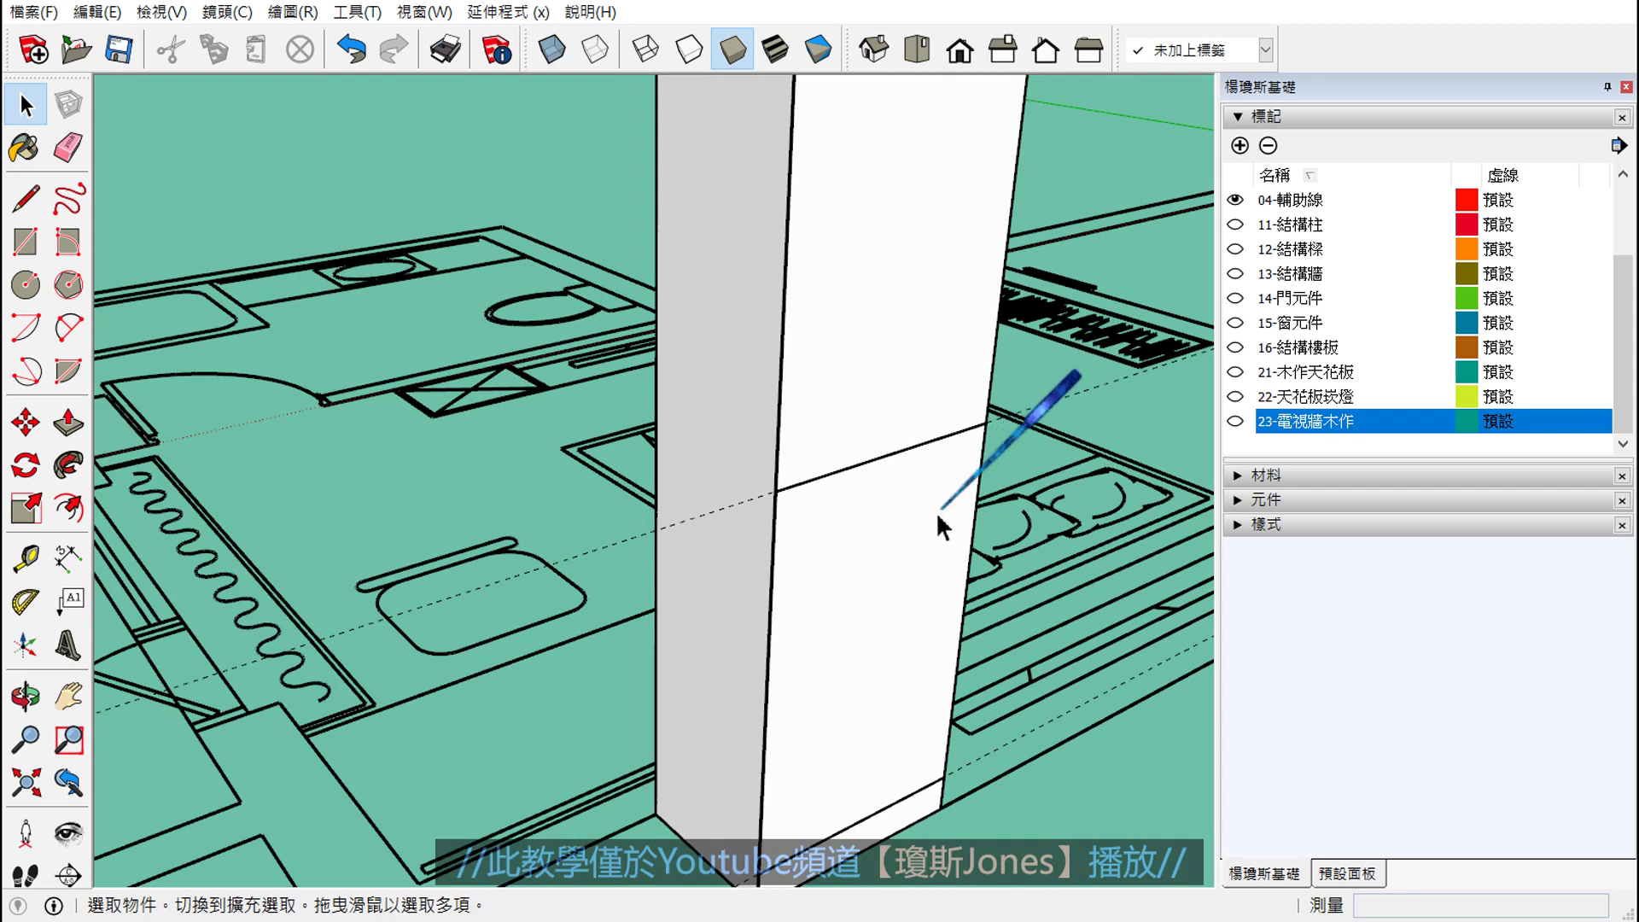
{"action": "left_click", "coordinate": [884, 405]}
{"action": "left_click", "coordinate": [903, 530]}
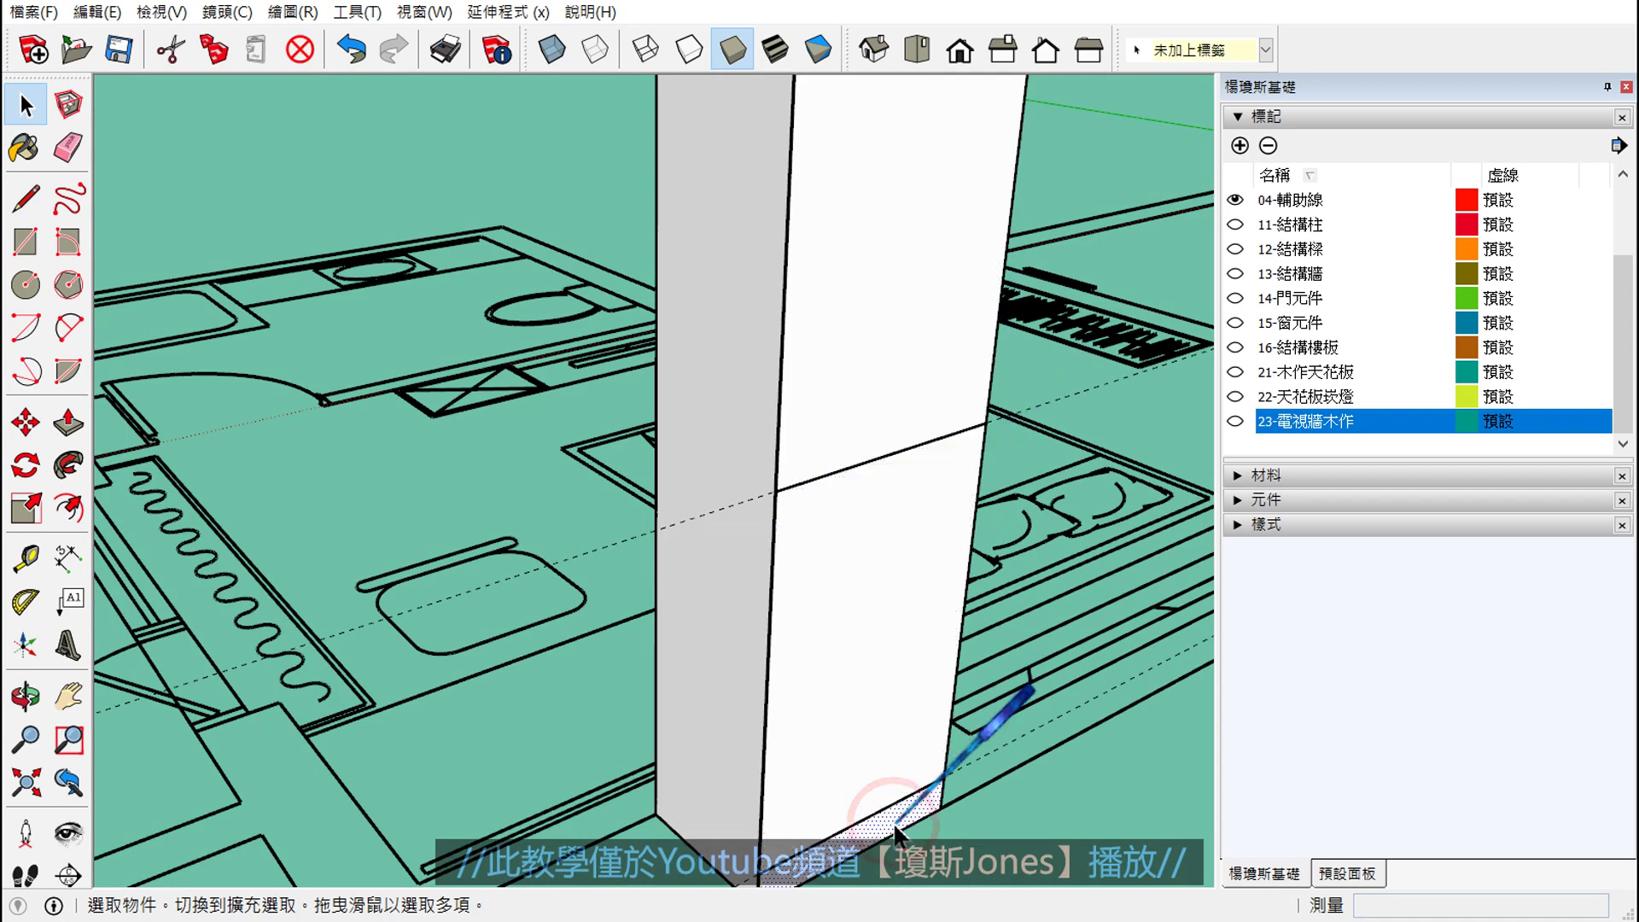
{"action": "left_click", "coordinate": [864, 637]}
{"action": "scroll", "coordinate": [900, 367], "scroll_direction": "up", "scroll_amount": 2}
{"action": "scroll", "coordinate": [900, 367], "scroll_direction": "up", "scroll_amount": 1}
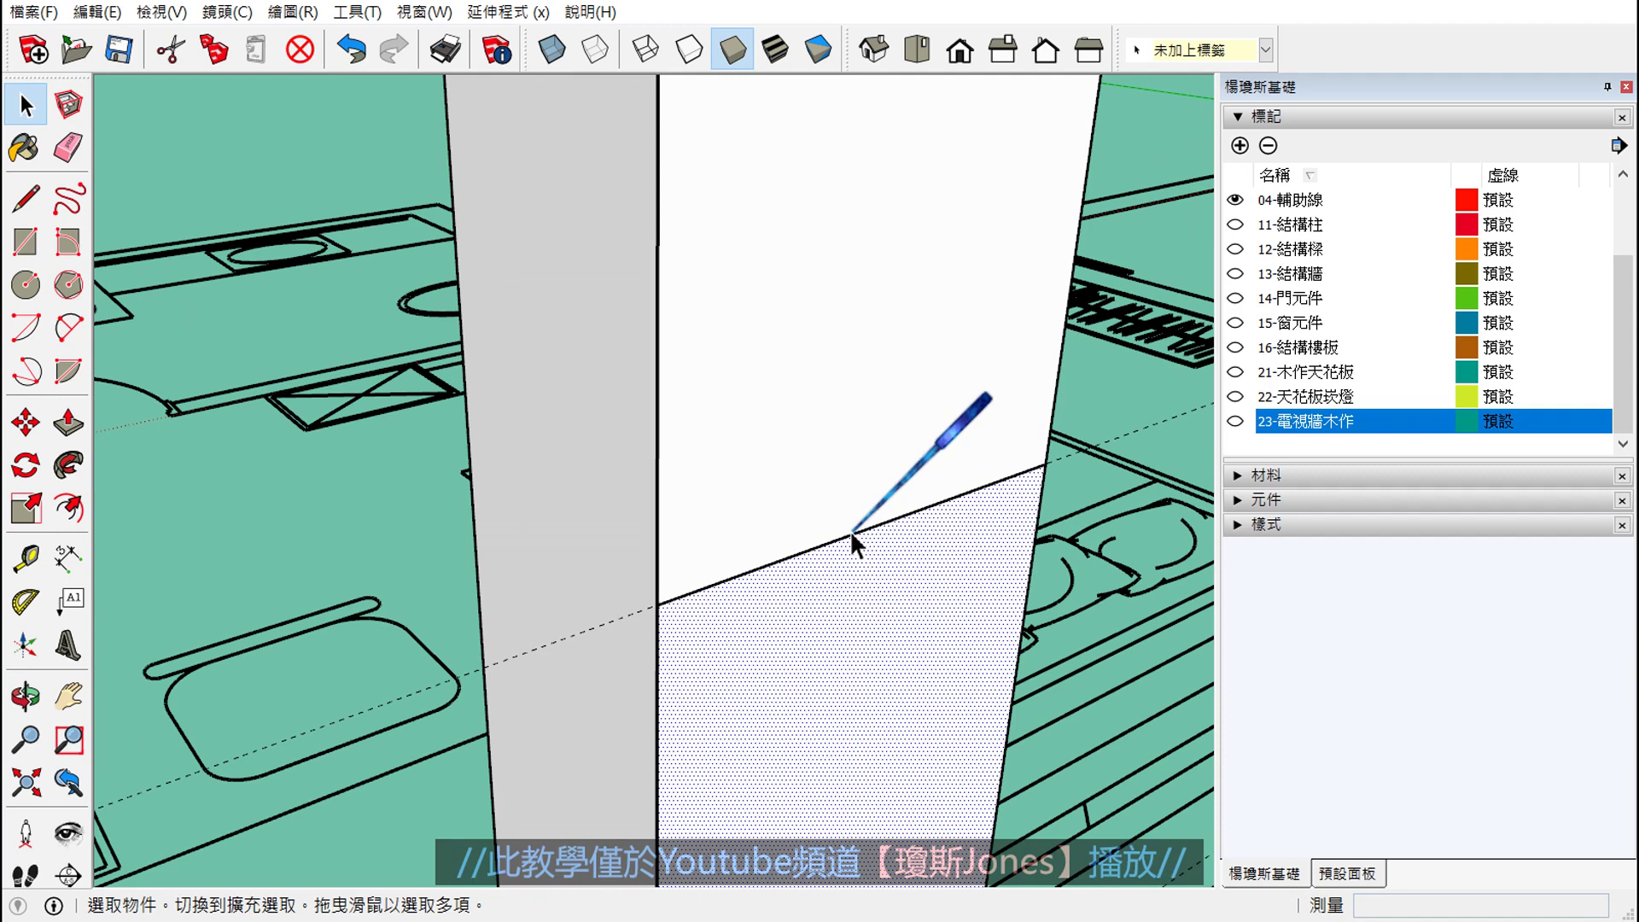
{"action": "scroll", "coordinate": [877, 540], "scroll_direction": "down", "scroll_amount": 1}
{"action": "scroll", "coordinate": [878, 539], "scroll_direction": "down", "scroll_amount": 1}
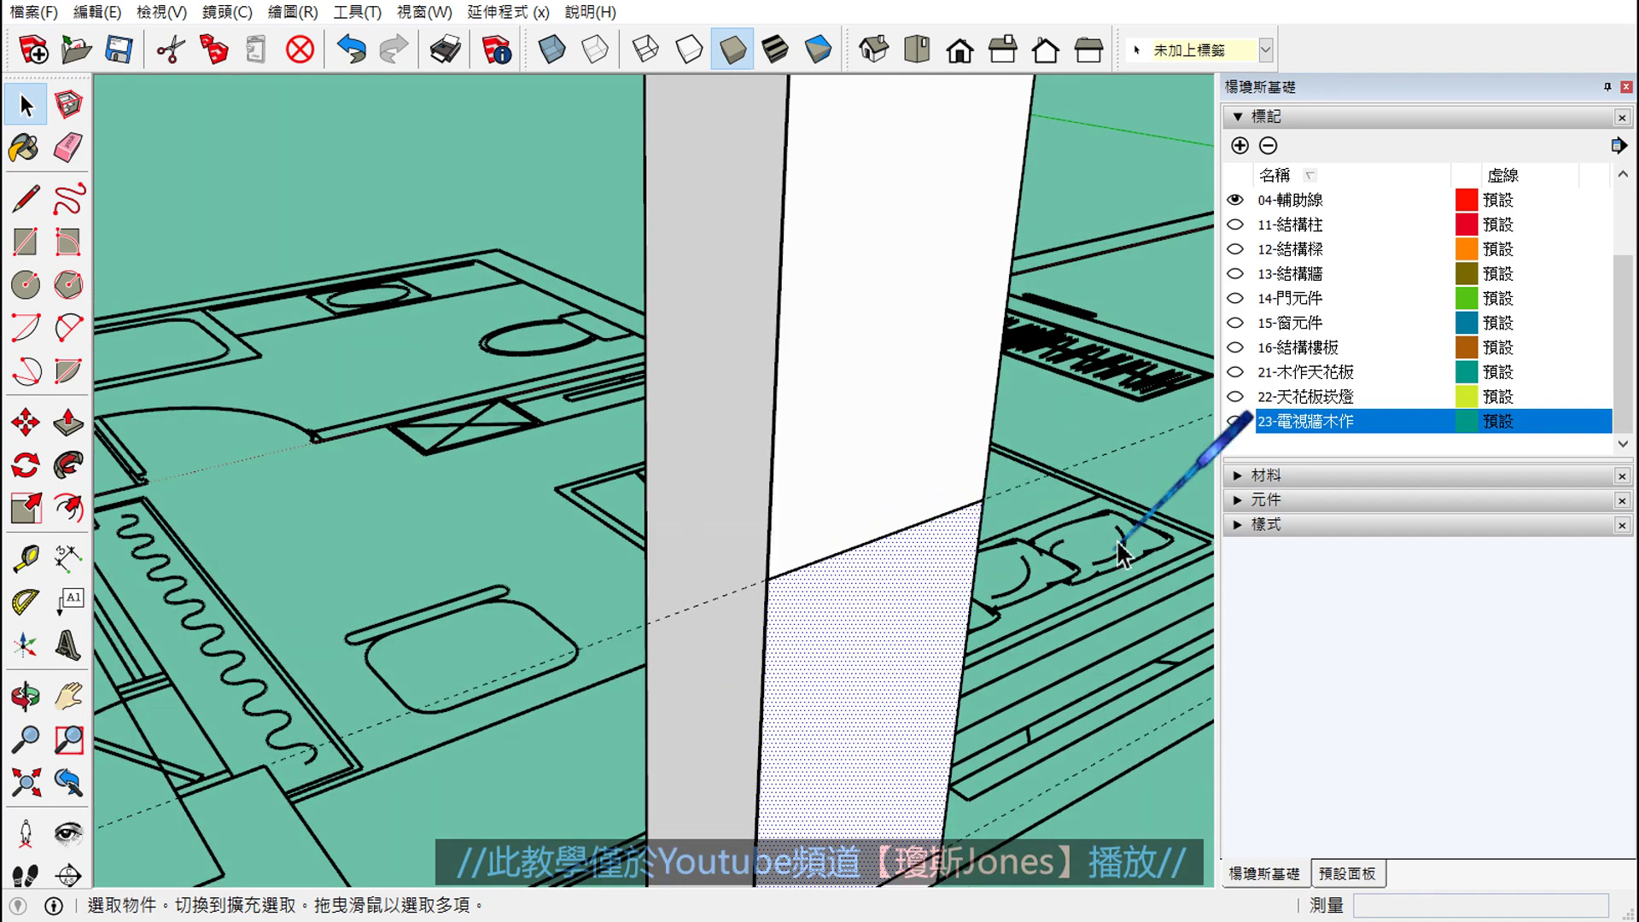
{"action": "left_click_drag", "start_coordinate": [778, 464], "coordinate": [1001, 385]}
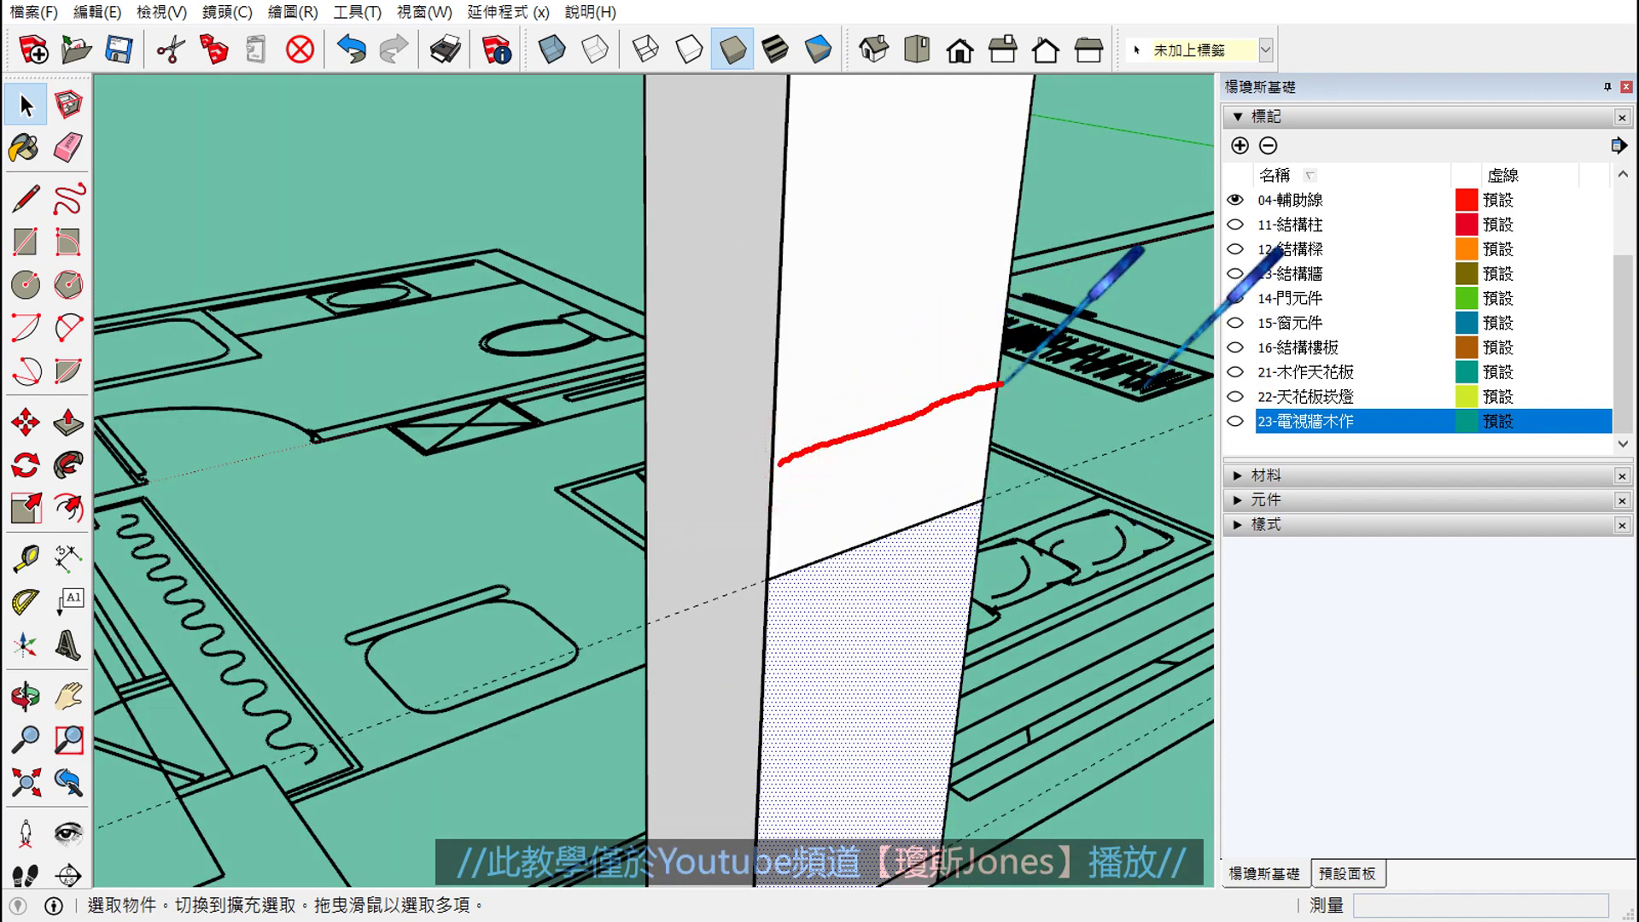
{"action": "left_click_drag", "start_coordinate": [750, 468], "coordinate": [585, 512]}
{"action": "left_click_drag", "start_coordinate": [749, 585], "coordinate": [607, 630]}
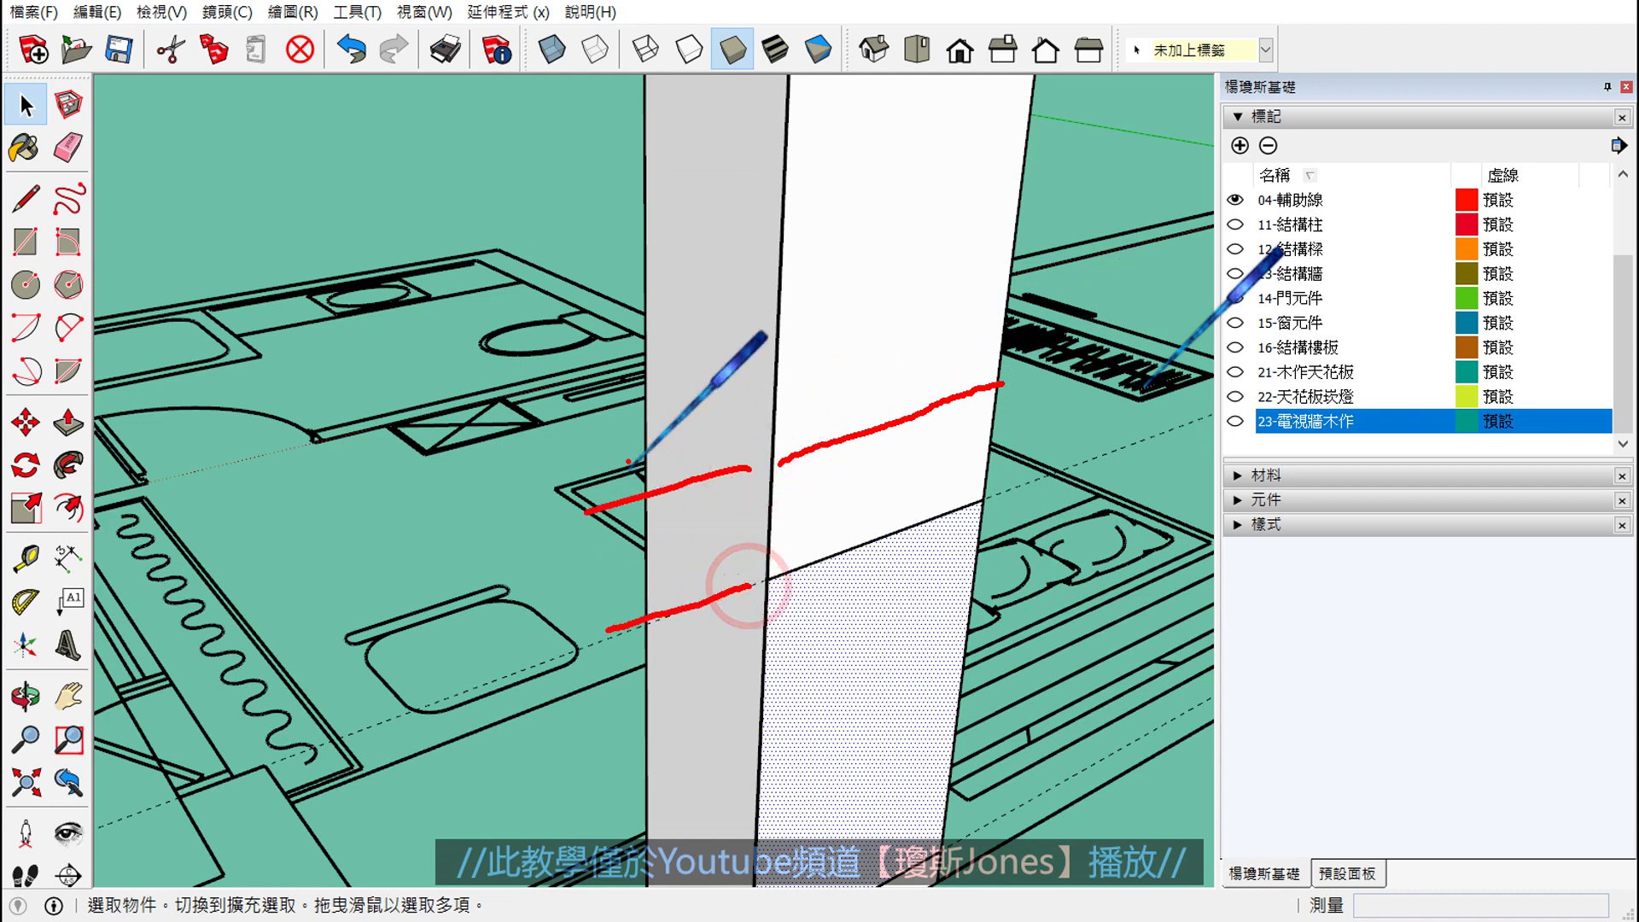
{"action": "mouse_move", "coordinate": [630, 441]}
{"action": "left_mouse_down"}
{"action": "mouse_move", "coordinate": [630, 653]}
{"action": "mouse_move", "coordinate": [653, 658]}
{"action": "left_mouse_up"}
{"action": "left_click_drag", "start_coordinate": [602, 479], "coordinate": [646, 509]}
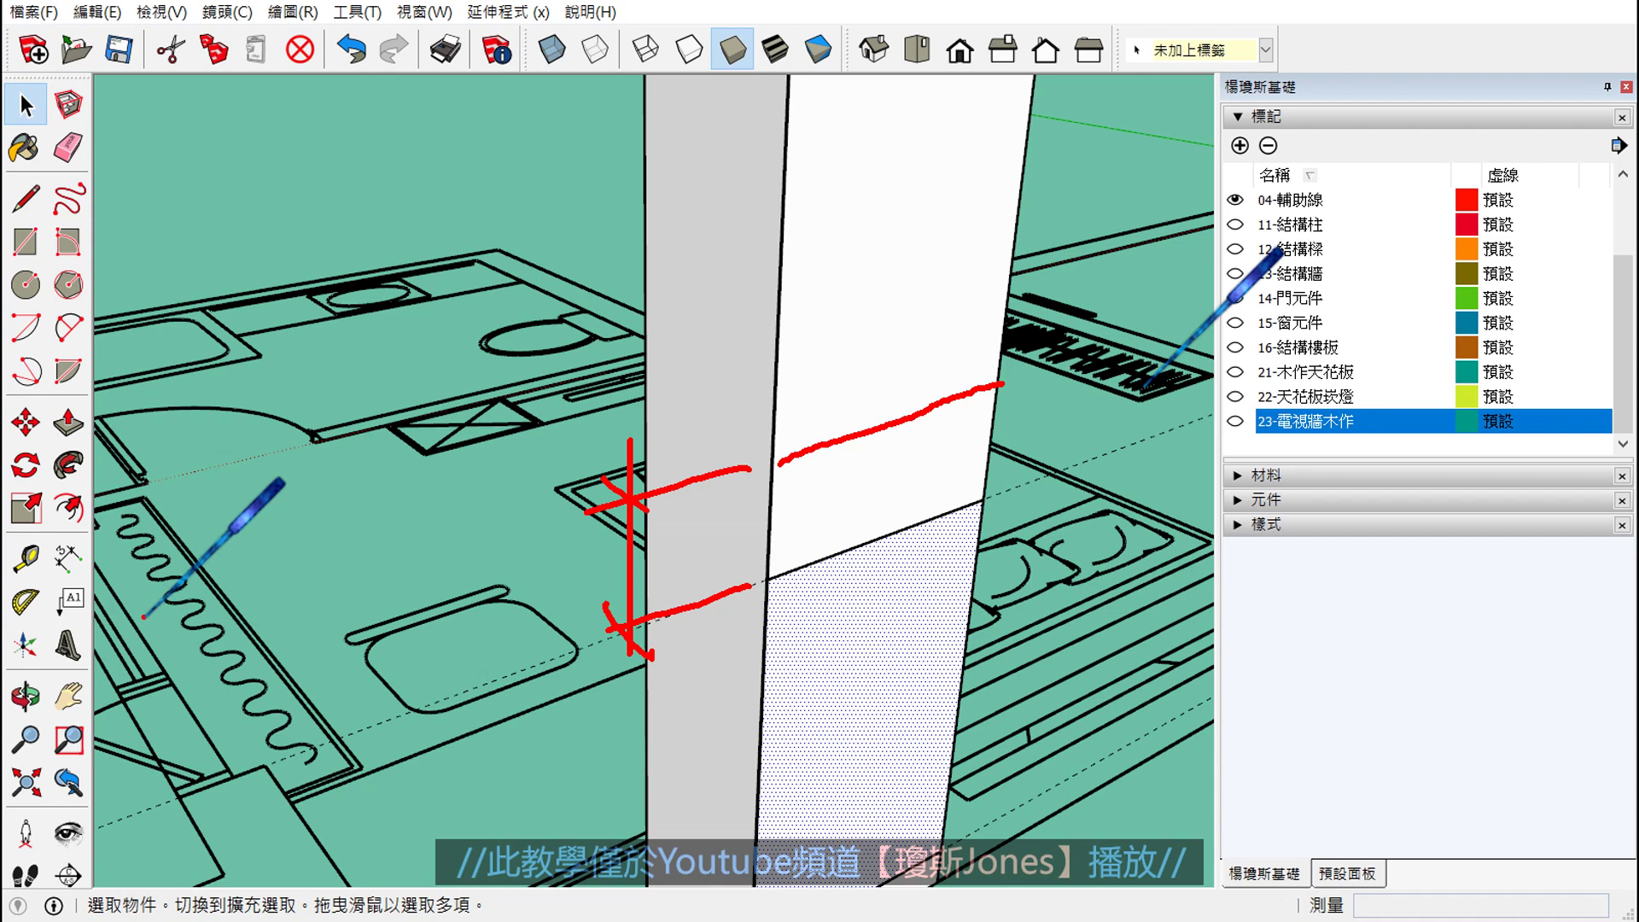
{"action": "left_click_drag", "start_coordinate": [144, 616], "coordinate": [117, 756]}
{"action": "mouse_move", "coordinate": [174, 636]}
{"action": "left_mouse_down"}
{"action": "mouse_move", "coordinate": [166, 707]}
{"action": "mouse_move", "coordinate": [232, 660]}
{"action": "mouse_move", "coordinate": [382, 666]}
{"action": "left_mouse_up"}
{"action": "mouse_move", "coordinate": [421, 590]}
{"action": "left_mouse_down"}
{"action": "mouse_move", "coordinate": [498, 647]}
{"action": "mouse_move", "coordinate": [511, 593]}
{"action": "left_mouse_up"}
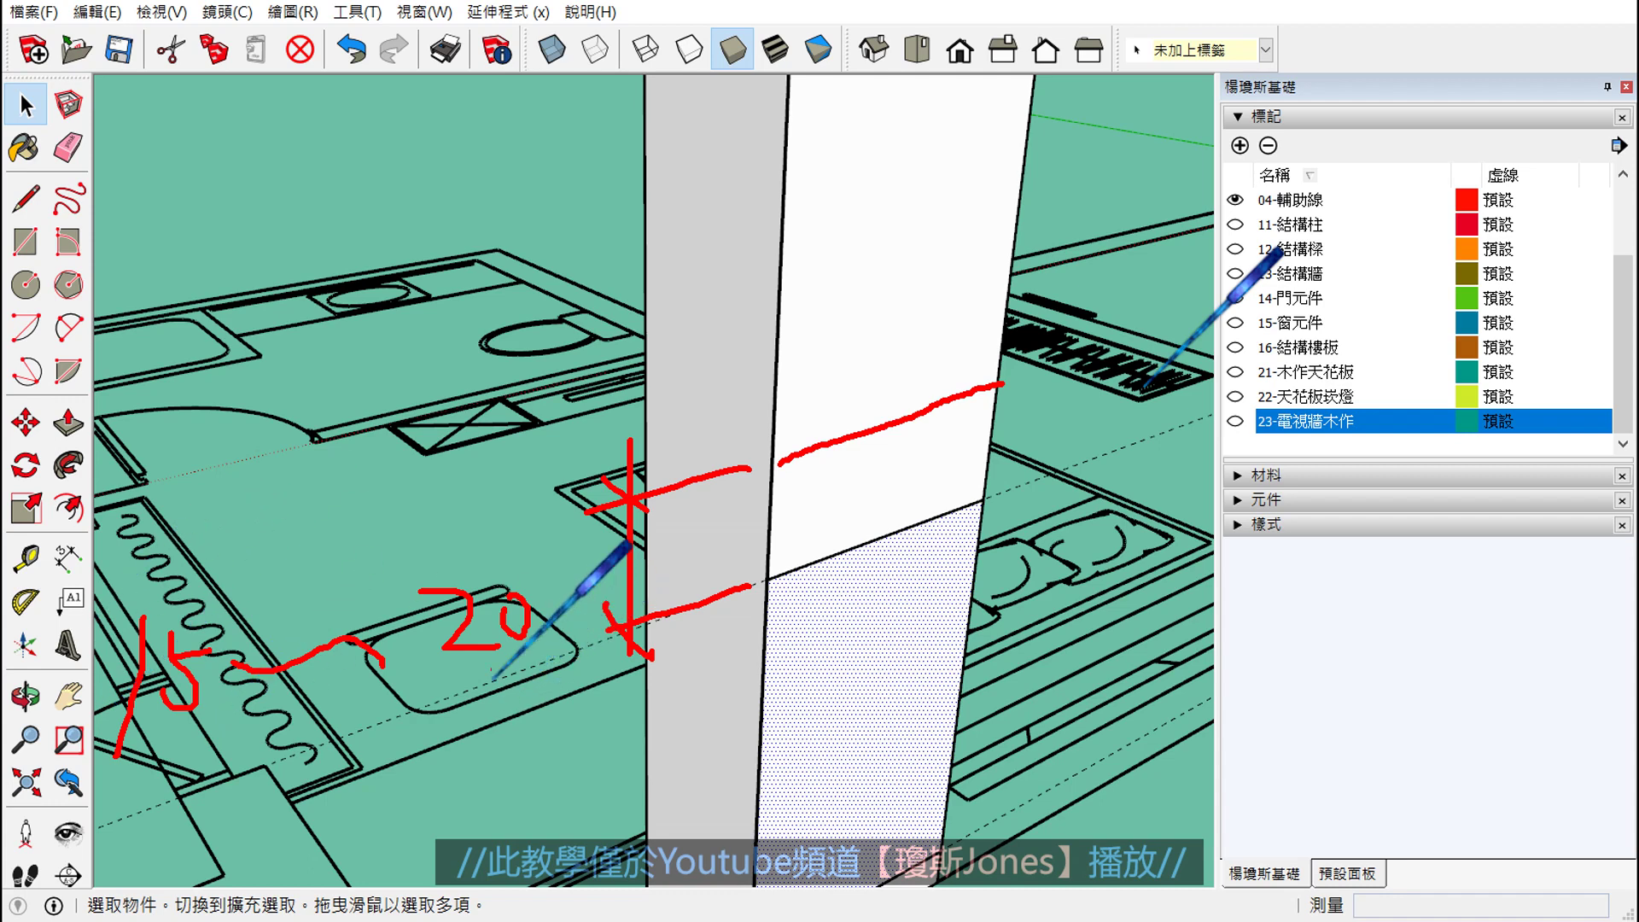
{"action": "left_click_drag", "start_coordinate": [491, 696], "coordinate": [504, 691]}
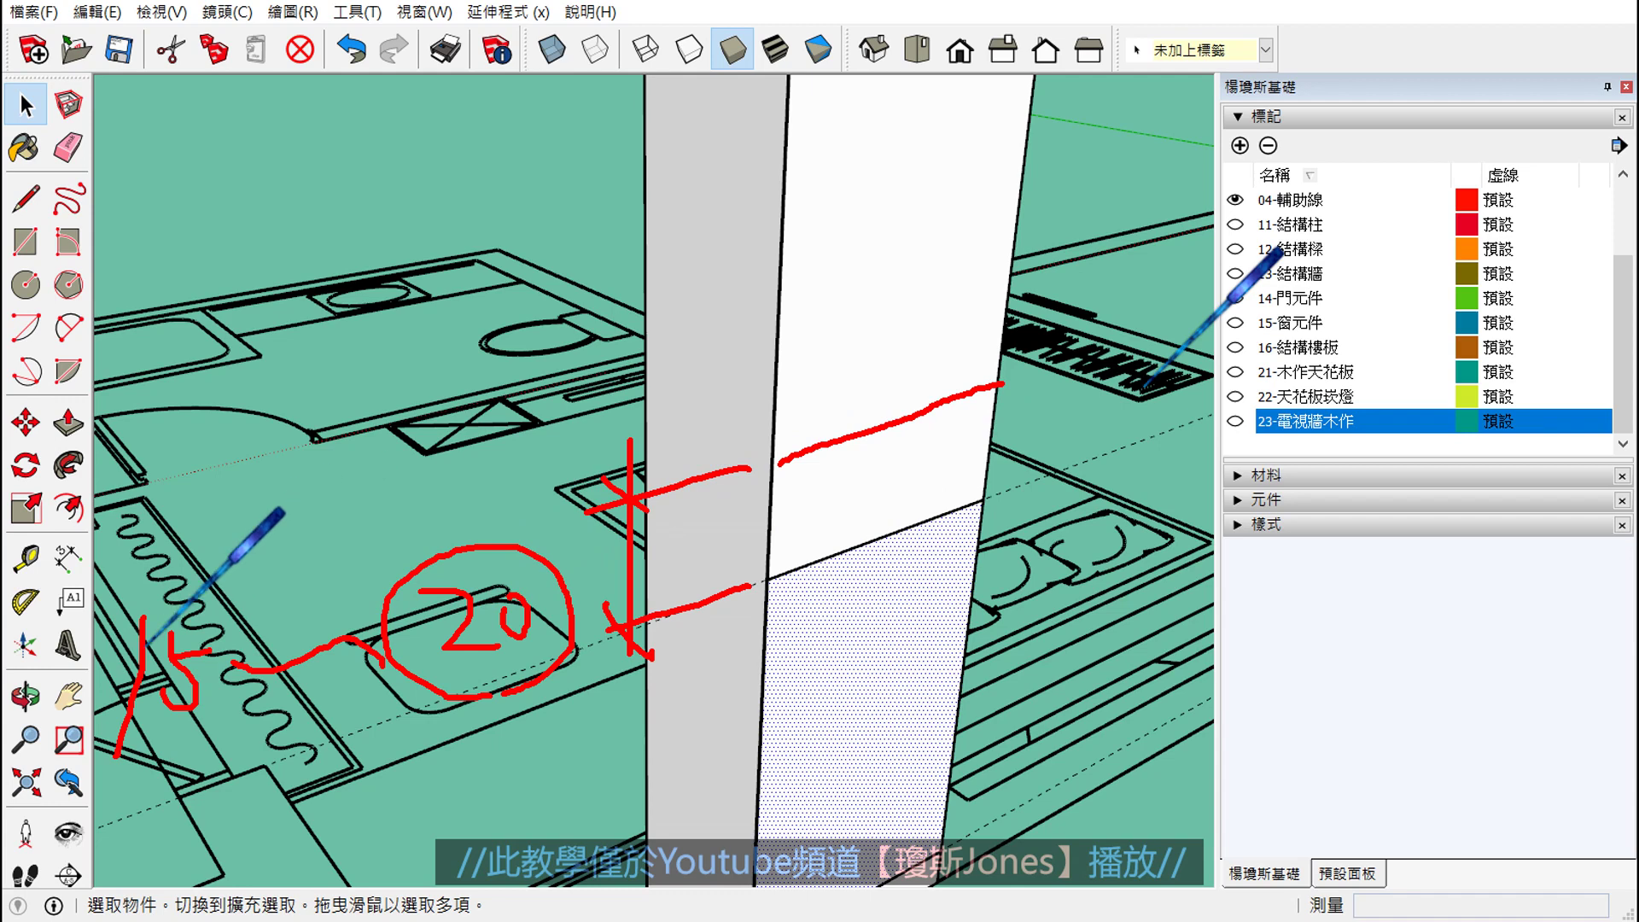
- Clear the selection and place a guide 20 cm above the front face's horizontal edge
{"action": "key", "text": "Escape"}
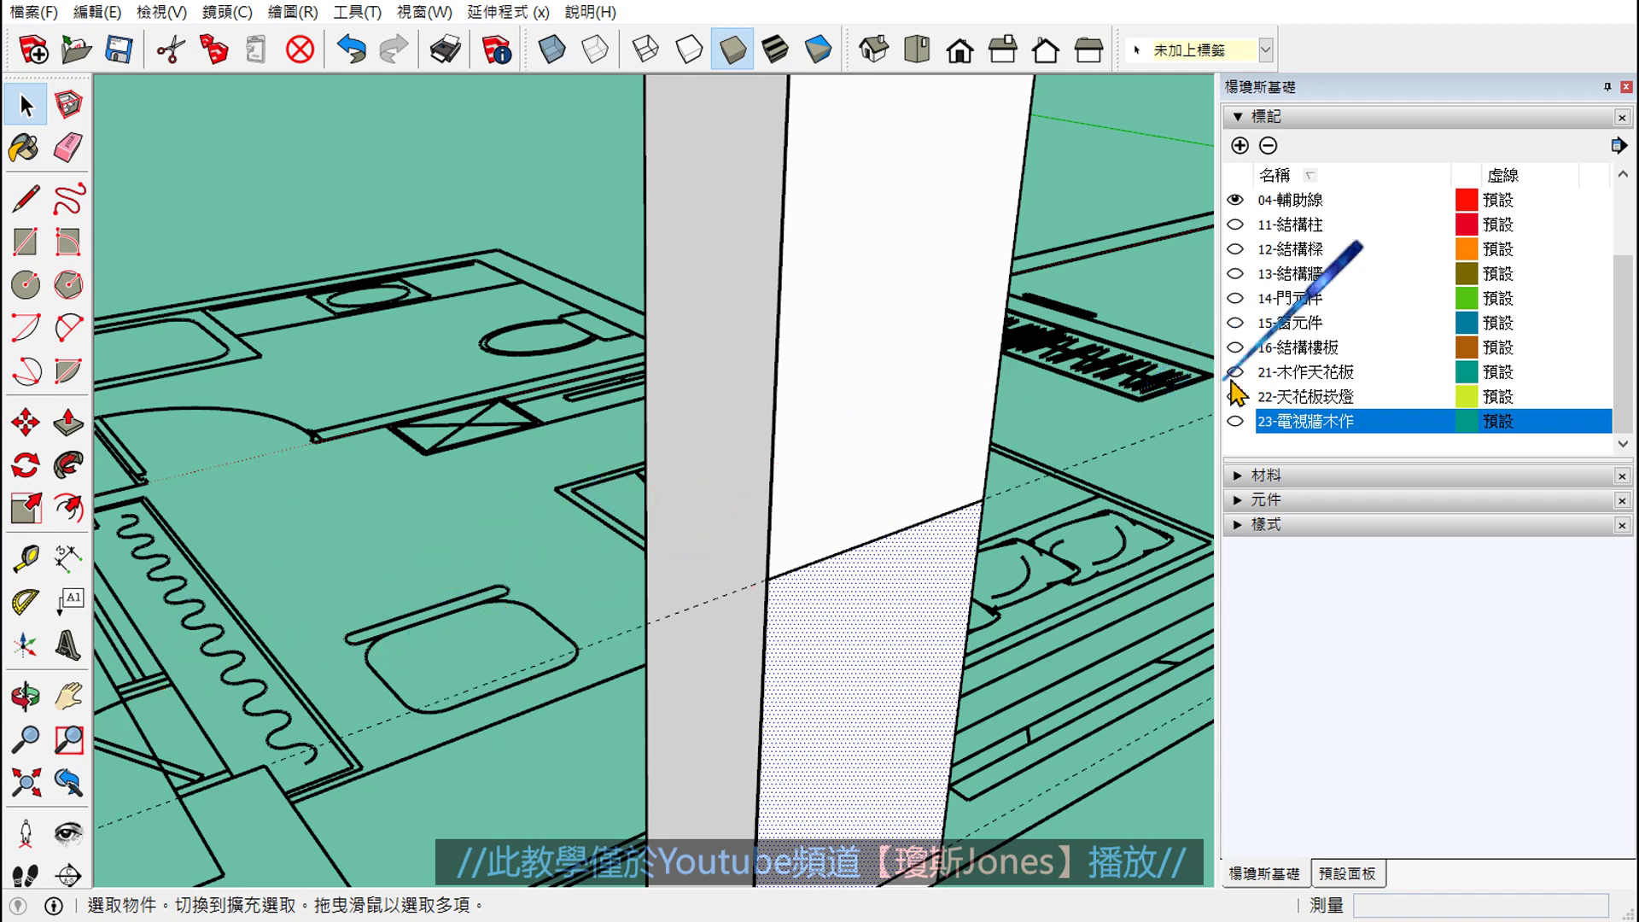
{"action": "left_click", "coordinate": [1035, 403]}
{"action": "scroll", "coordinate": [1035, 403], "scroll_direction": "up", "scroll_amount": 2}
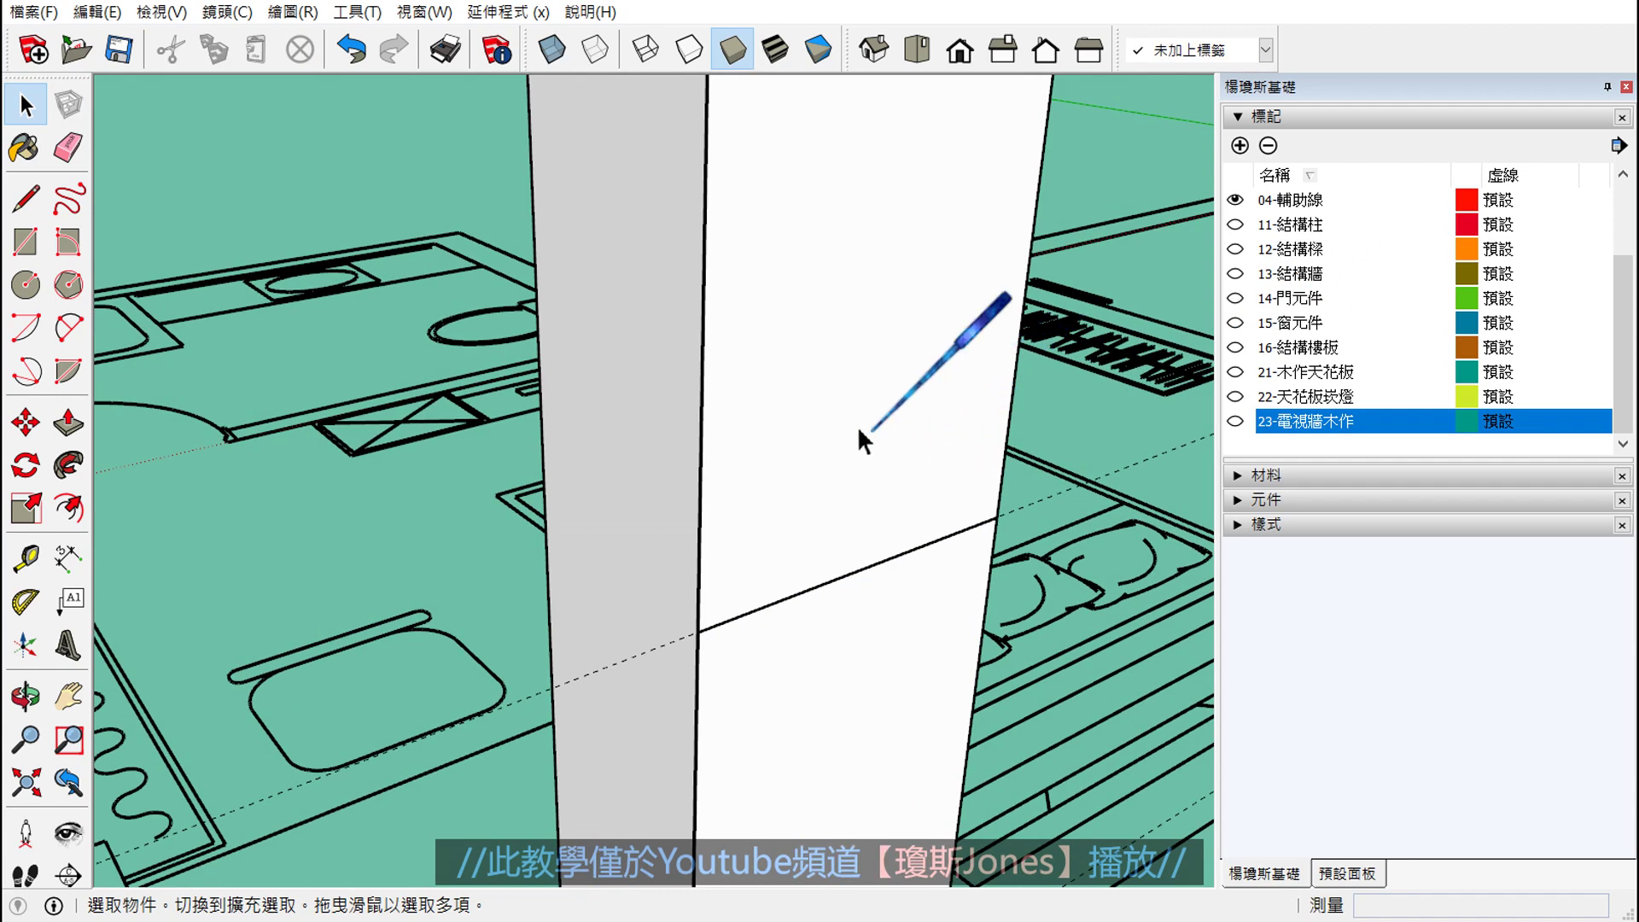
{"action": "left_click", "coordinate": [37, 561]}
{"action": "left_click", "coordinate": [741, 613]}
{"action": "type", "text": "20"}
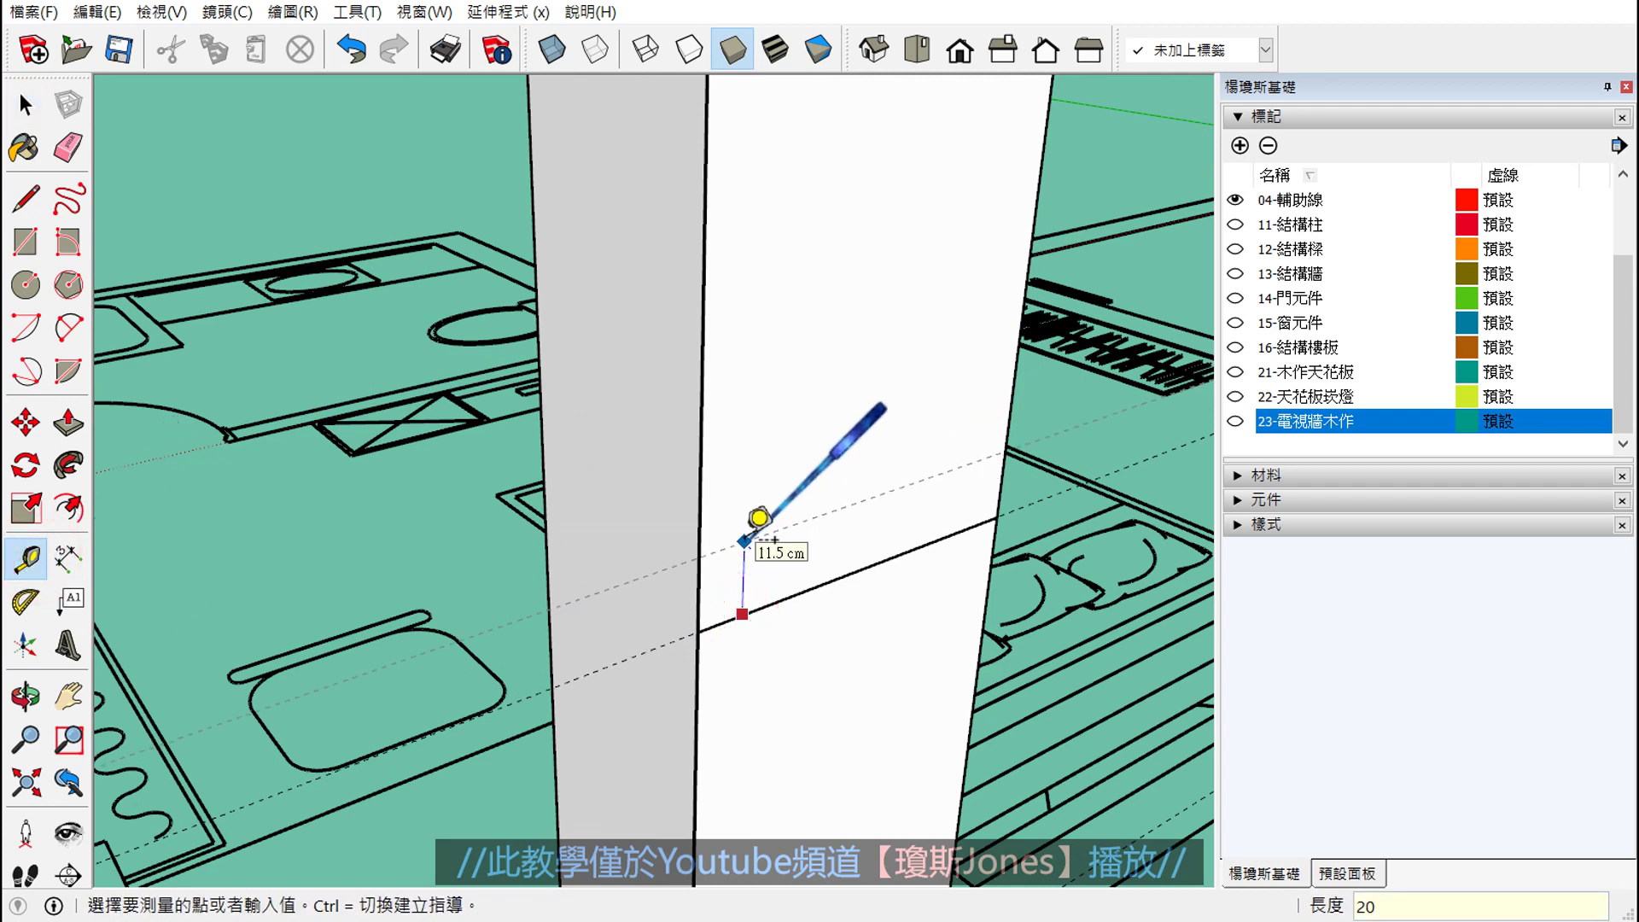
{"action": "key", "text": "Return"}
{"action": "key", "text": "space"}
{"action": "middle_click_drag", "start_coordinate": [843, 507], "coordinate": [859, 488]}
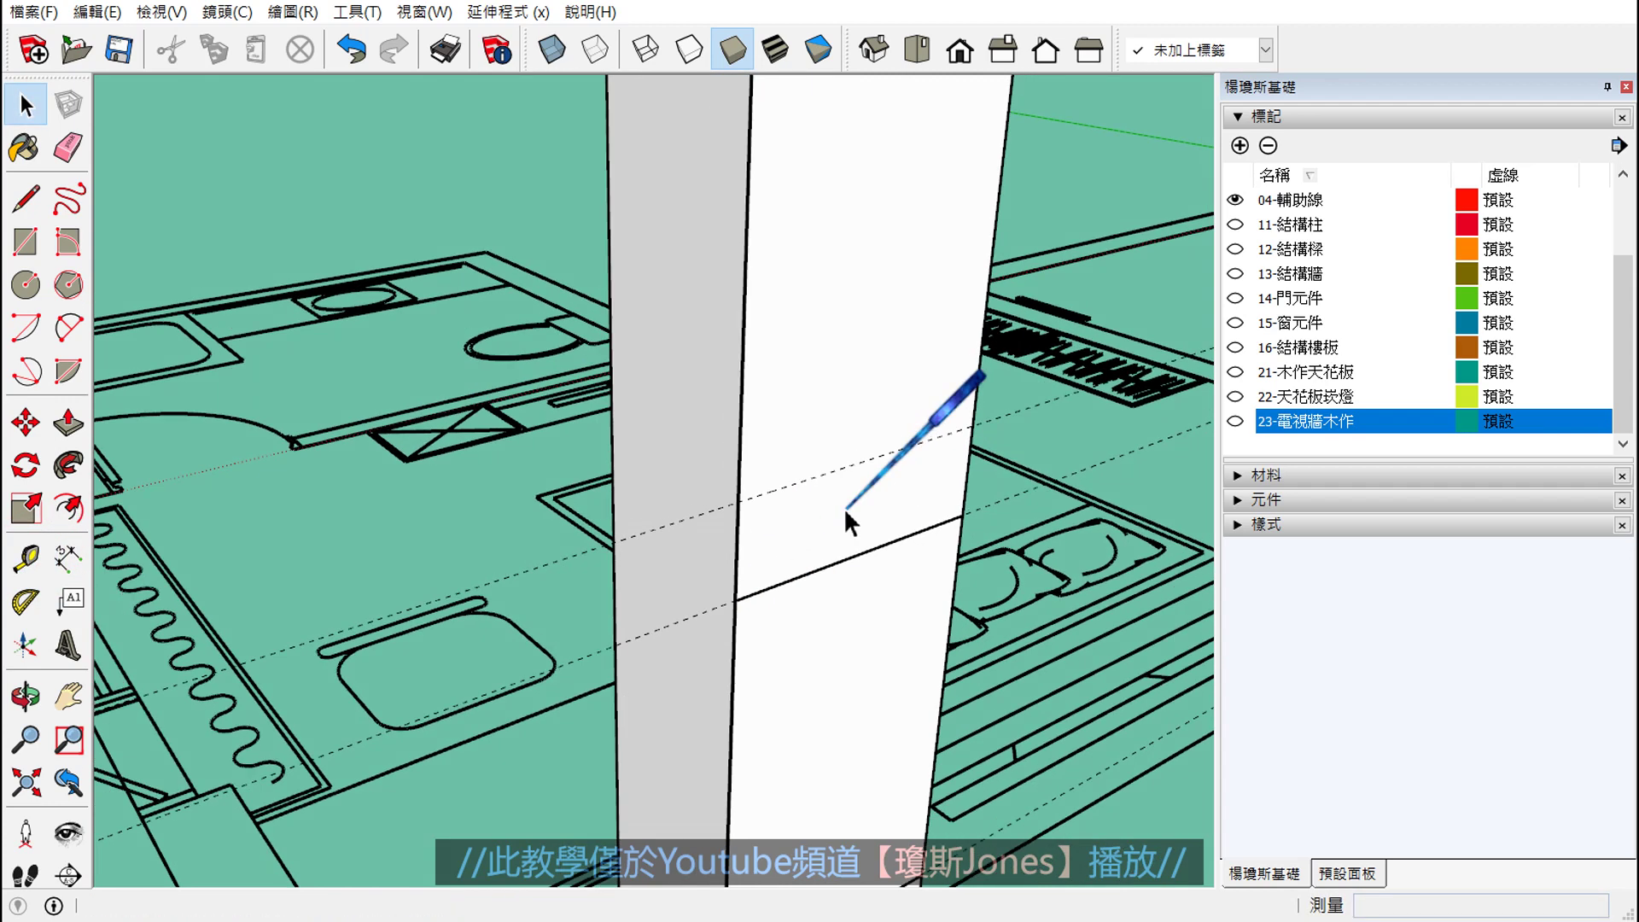
{"action": "scroll", "coordinate": [880, 493], "scroll_direction": "down", "scroll_amount": 3}
{"action": "scroll", "coordinate": [646, 643], "scroll_direction": "up", "scroll_amount": 4}
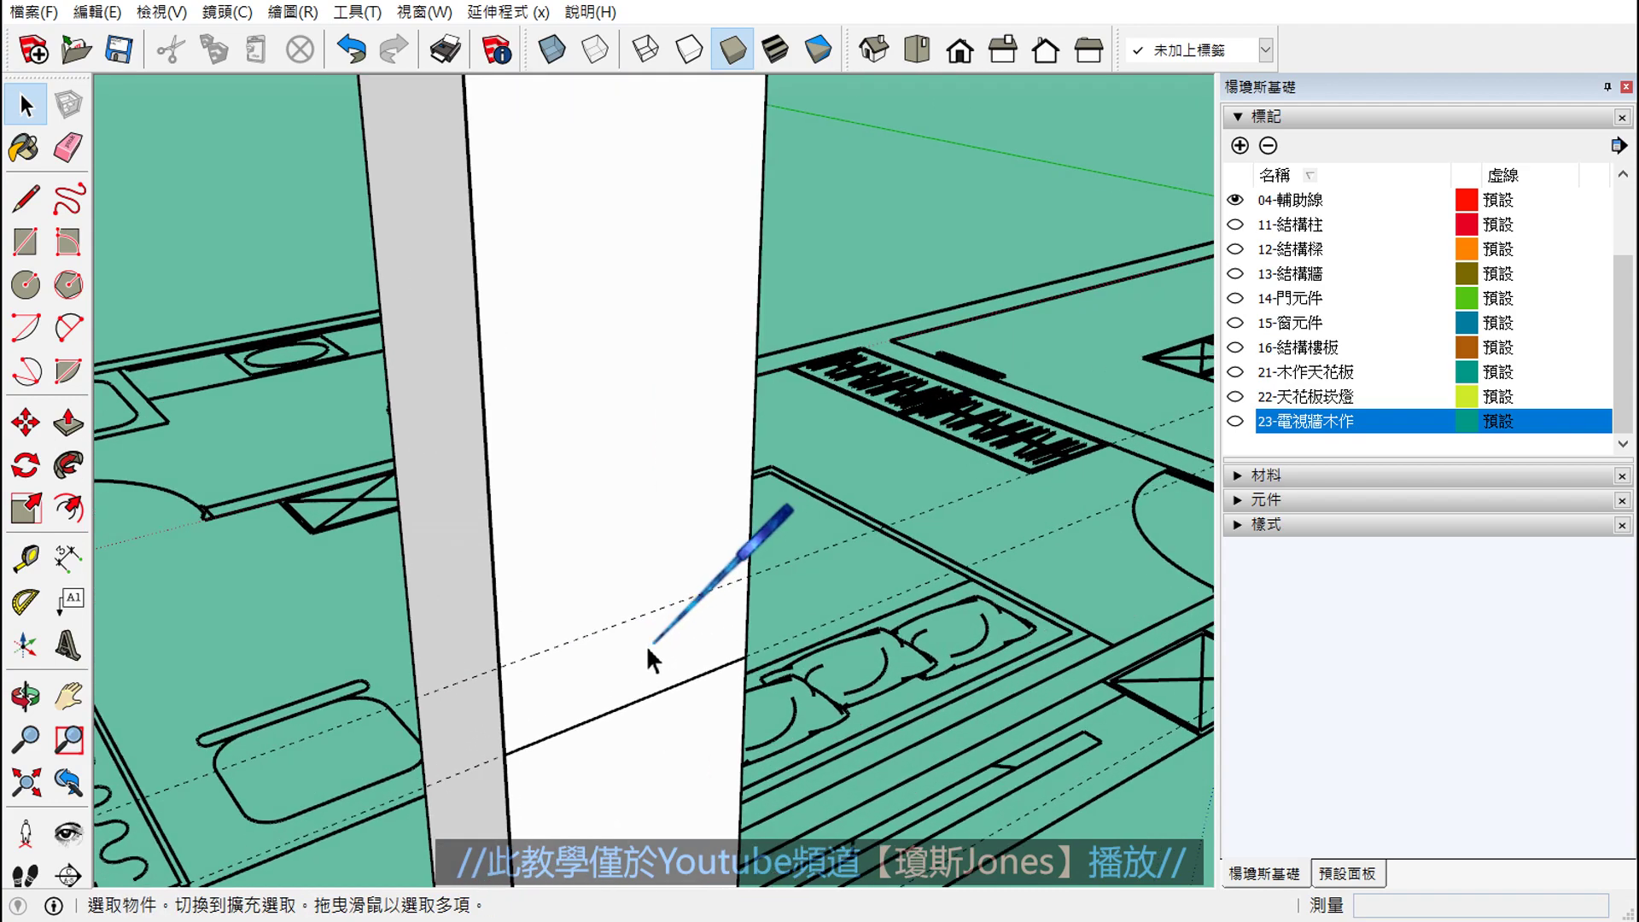
{"action": "scroll", "coordinate": [640, 644], "scroll_direction": "up", "scroll_amount": 2}
{"action": "mouse_move", "coordinate": [657, 623]}
{"action": "middle_mouse_down", "text": "shift"}
{"action": "mouse_move", "coordinate": [746, 483]}
{"action": "mouse_move", "coordinate": [732, 567]}
{"action": "mouse_move", "coordinate": [760, 343]}
{"action": "middle_mouse_up", "text": "shift"}
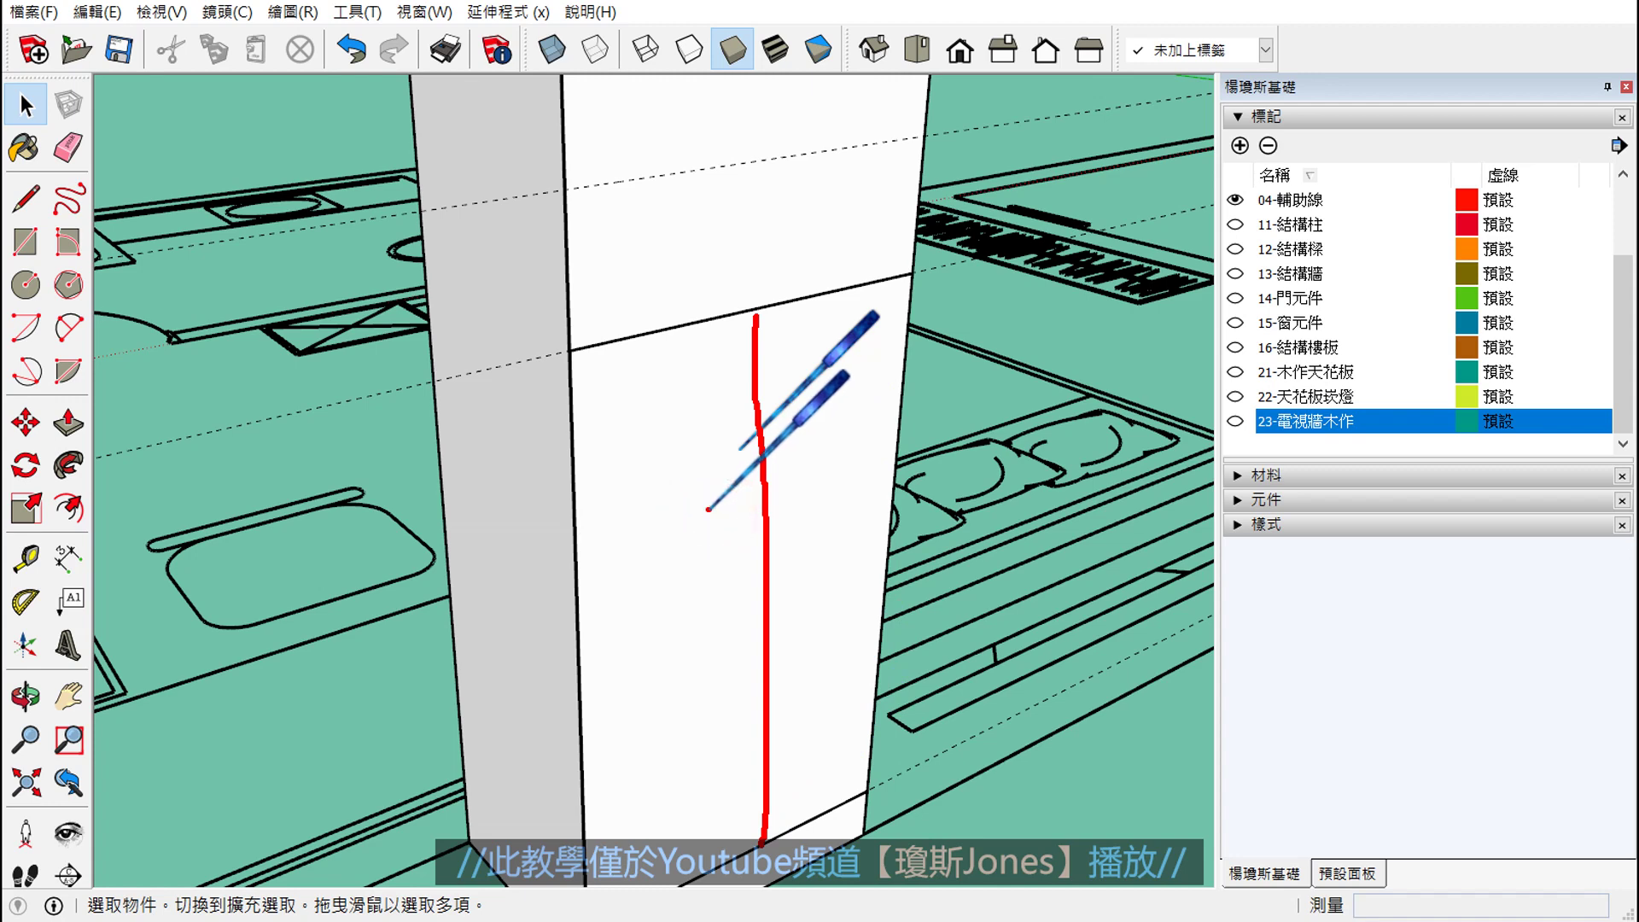
{"action": "left_click_drag", "start_coordinate": [727, 444], "coordinate": [794, 435]}
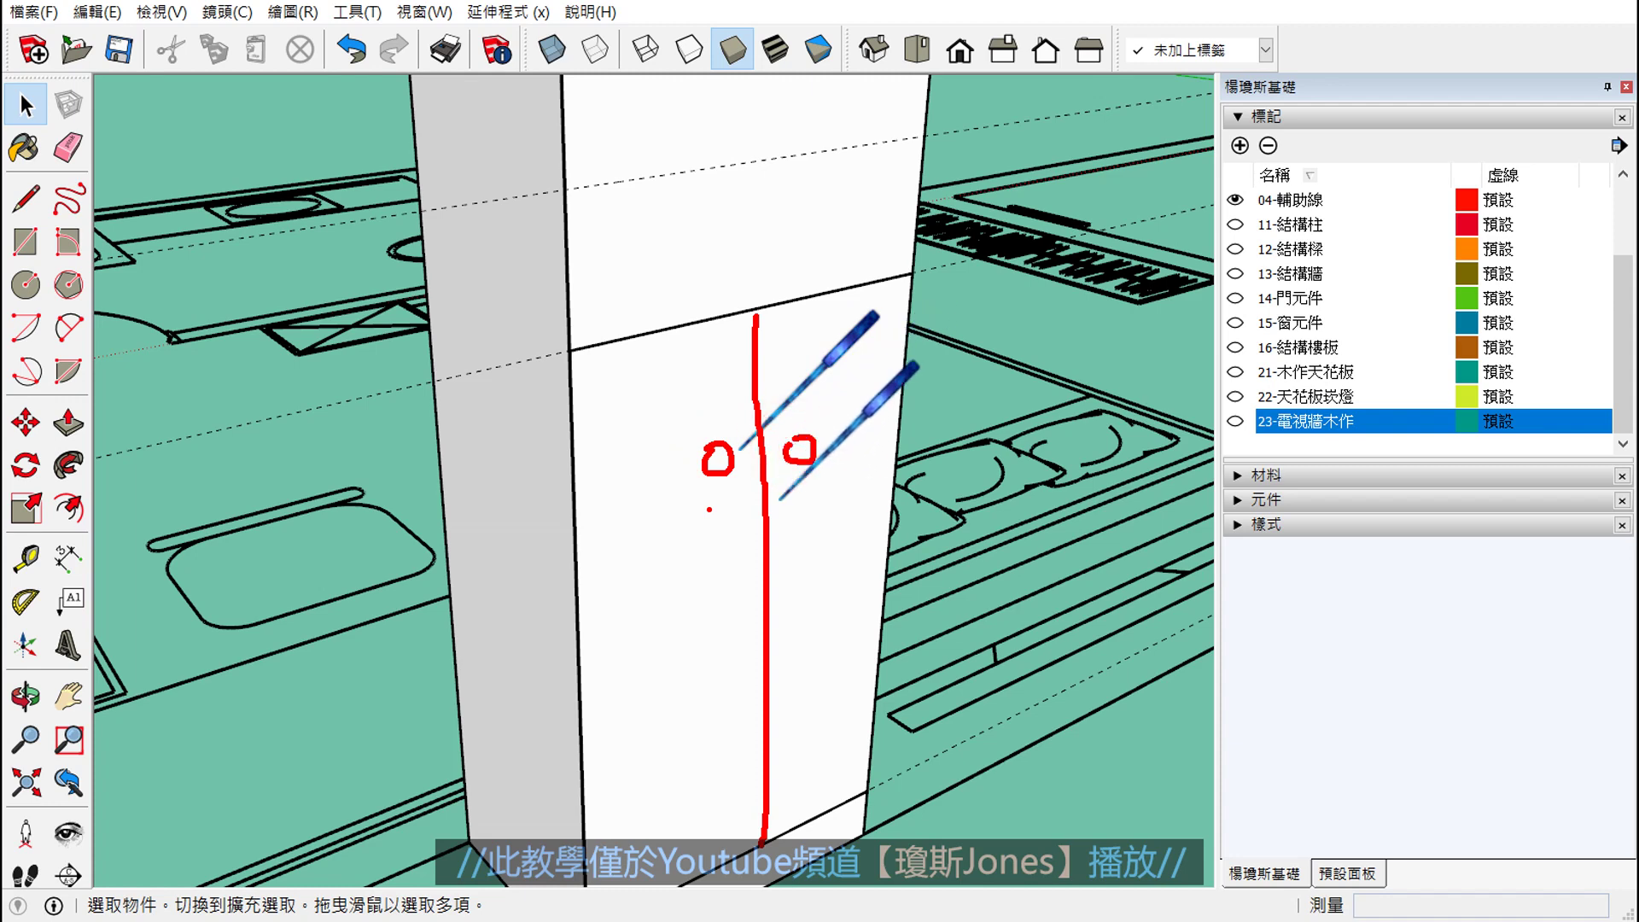
{"action": "left_click", "coordinate": [717, 522]}
{"action": "left_click_drag", "start_coordinate": [708, 518], "coordinate": [724, 702]}
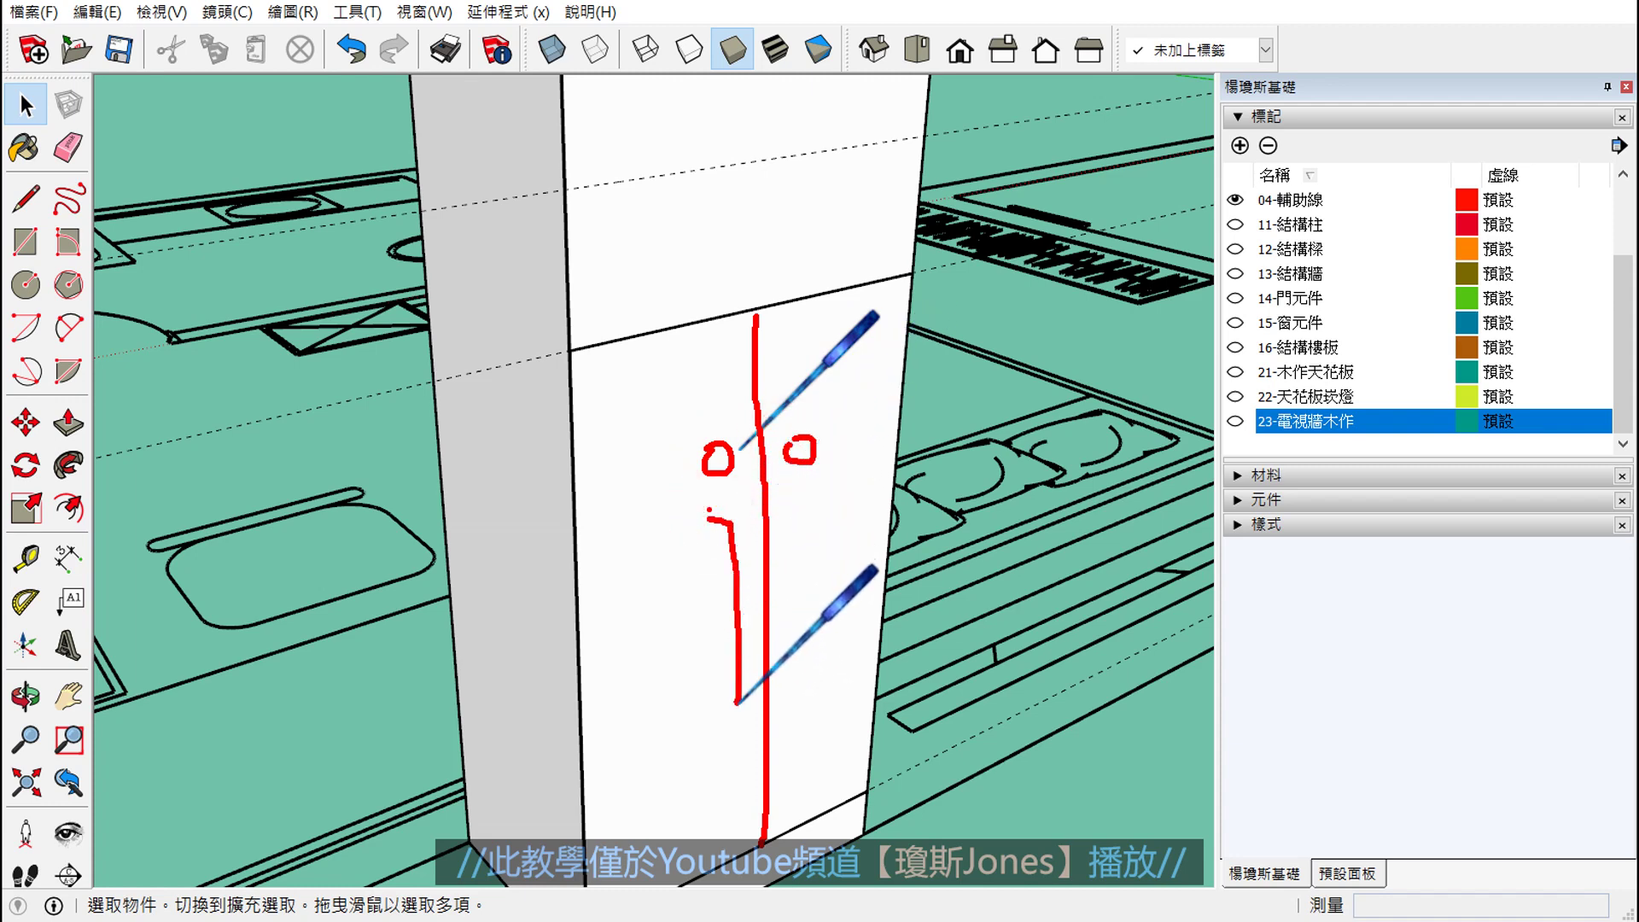
{"action": "mouse_move", "coordinate": [790, 510]}
{"action": "left_mouse_down"}
{"action": "mouse_move", "coordinate": [809, 509]}
{"action": "mouse_move", "coordinate": [802, 688]}
{"action": "left_mouse_up"}
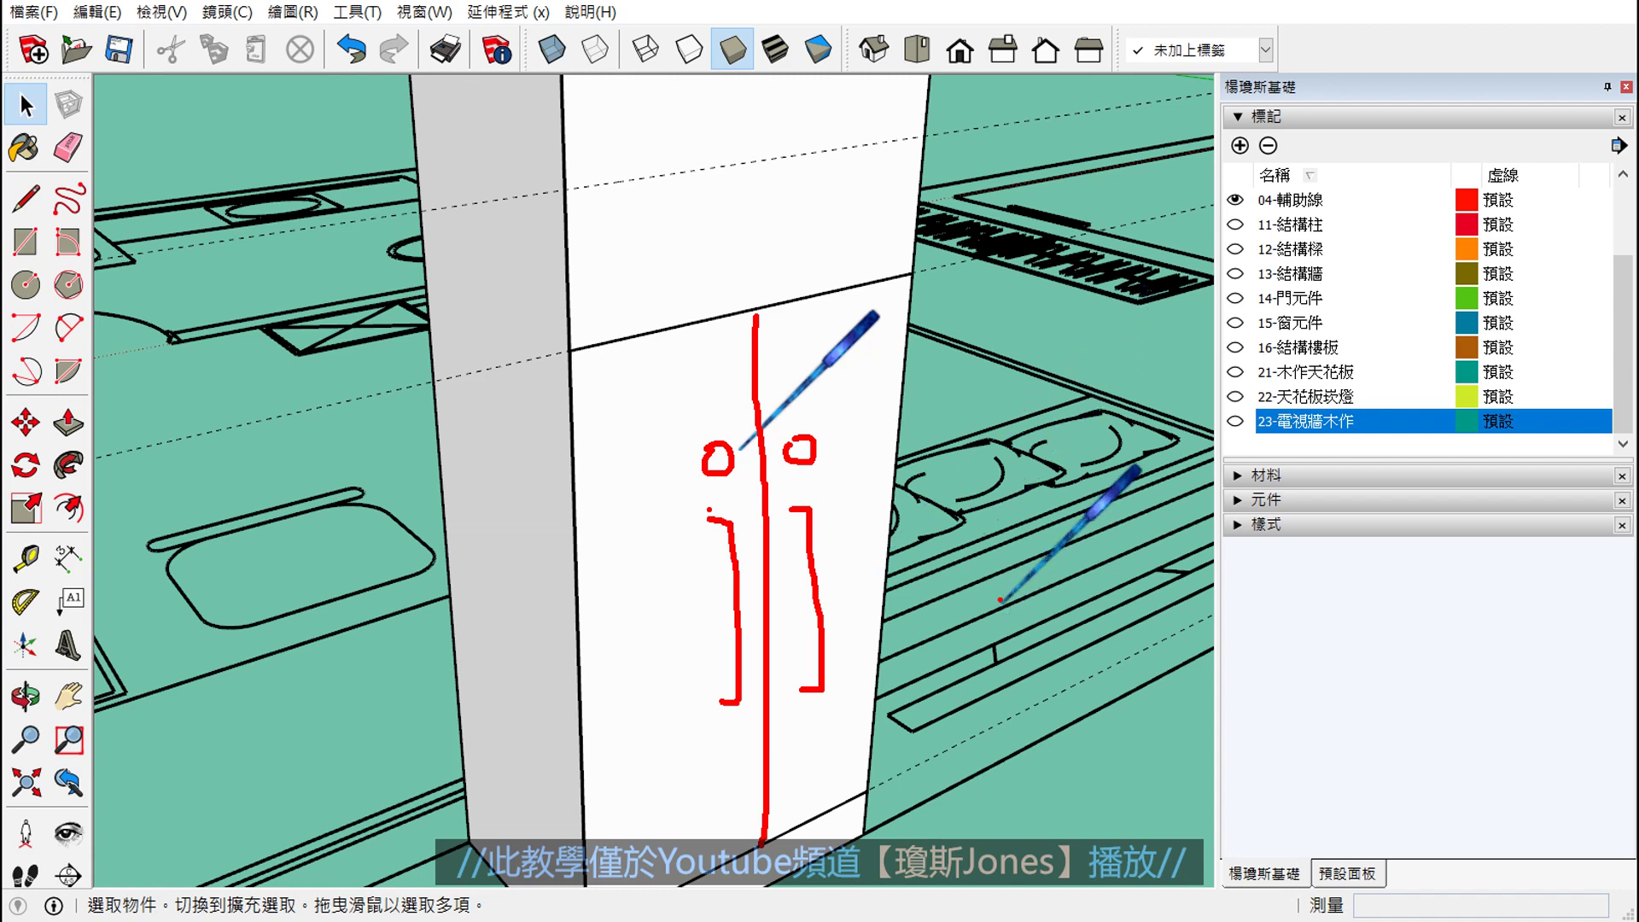
{"action": "mouse_move", "coordinate": [995, 562]}
{"action": "left_mouse_down"}
{"action": "mouse_move", "coordinate": [995, 683]}
{"action": "mouse_move", "coordinate": [1046, 683]}
{"action": "left_mouse_up"}
{"action": "left_click_drag", "start_coordinate": [999, 634], "coordinate": [1022, 632]}
{"action": "mouse_move", "coordinate": [1097, 525]}
{"action": "left_mouse_down"}
{"action": "mouse_move", "coordinate": [1097, 568]}
{"action": "mouse_move", "coordinate": [1140, 559]}
{"action": "left_mouse_up"}
{"action": "mouse_move", "coordinate": [1084, 598]}
{"action": "left_mouse_down"}
{"action": "mouse_move", "coordinate": [1127, 597]}
{"action": "mouse_move", "coordinate": [1078, 616]}
{"action": "left_mouse_up"}
{"action": "left_click_drag", "start_coordinate": [1071, 678], "coordinate": [1067, 721]}
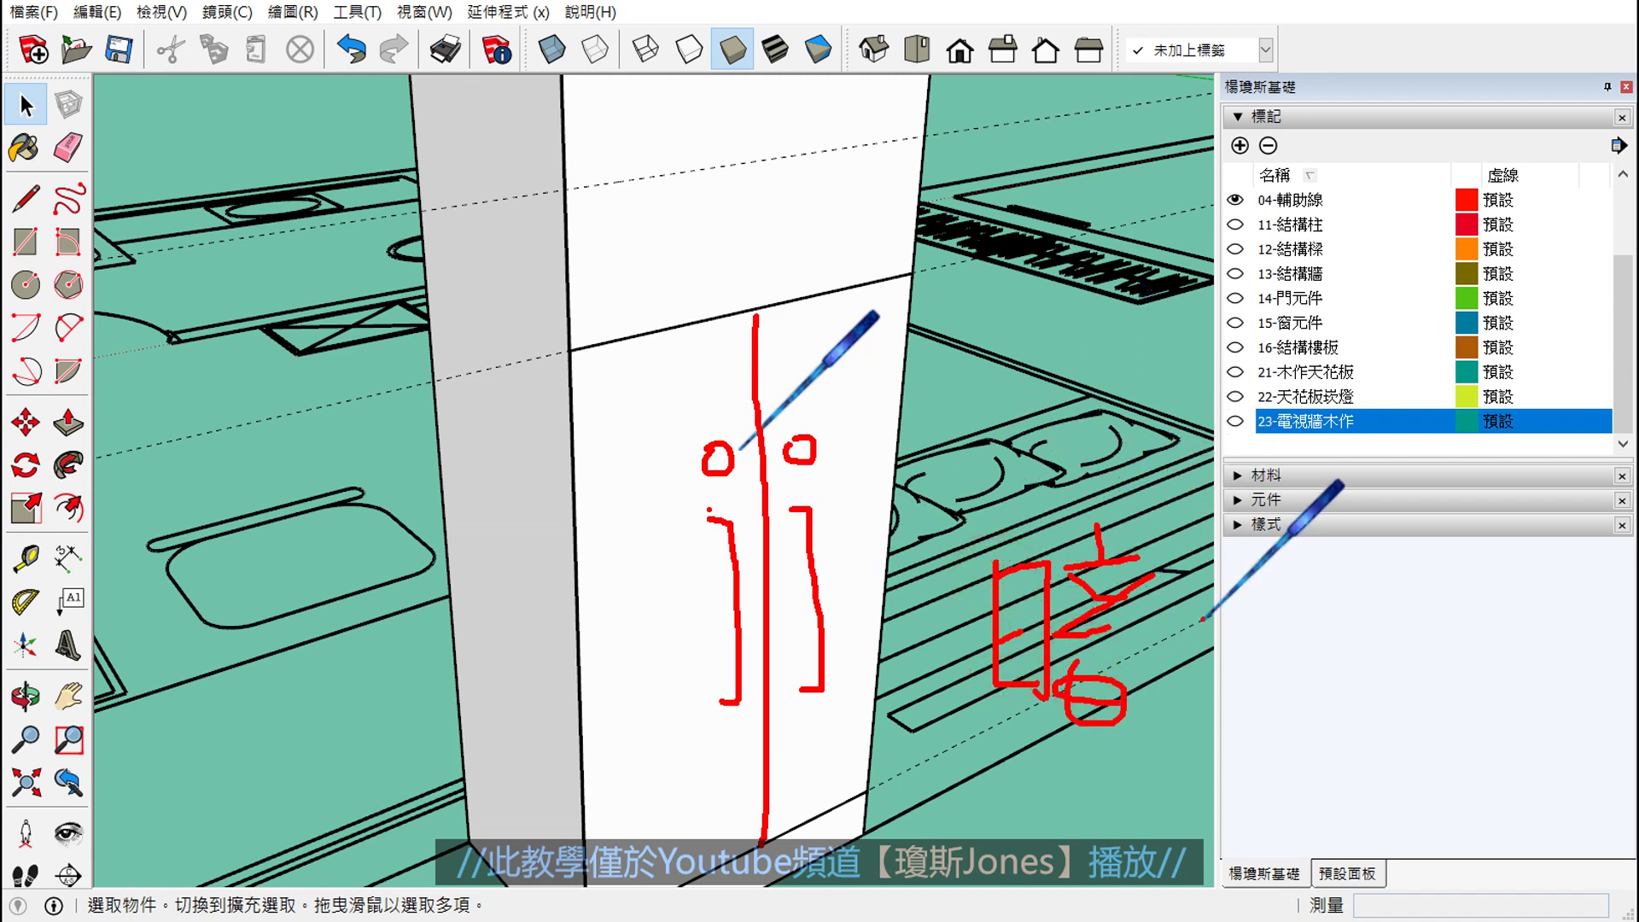
{"action": "mouse_move", "coordinate": [1195, 565]}
{"action": "left_mouse_down"}
{"action": "mouse_move", "coordinate": [1237, 562]}
{"action": "mouse_move", "coordinate": [1222, 708]}
{"action": "mouse_move", "coordinate": [1212, 674]}
{"action": "left_mouse_up"}
{"action": "mouse_move", "coordinate": [1246, 608]}
{"action": "left_mouse_down"}
{"action": "mouse_move", "coordinate": [1259, 708]}
{"action": "mouse_move", "coordinate": [1321, 693]}
{"action": "left_mouse_up"}
{"action": "left_click_drag", "start_coordinate": [1339, 591], "coordinate": [1407, 574]}
{"action": "left_click_drag", "start_coordinate": [1347, 633], "coordinate": [1406, 629]}
{"action": "left_click_drag", "start_coordinate": [1398, 574], "coordinate": [1338, 704]}
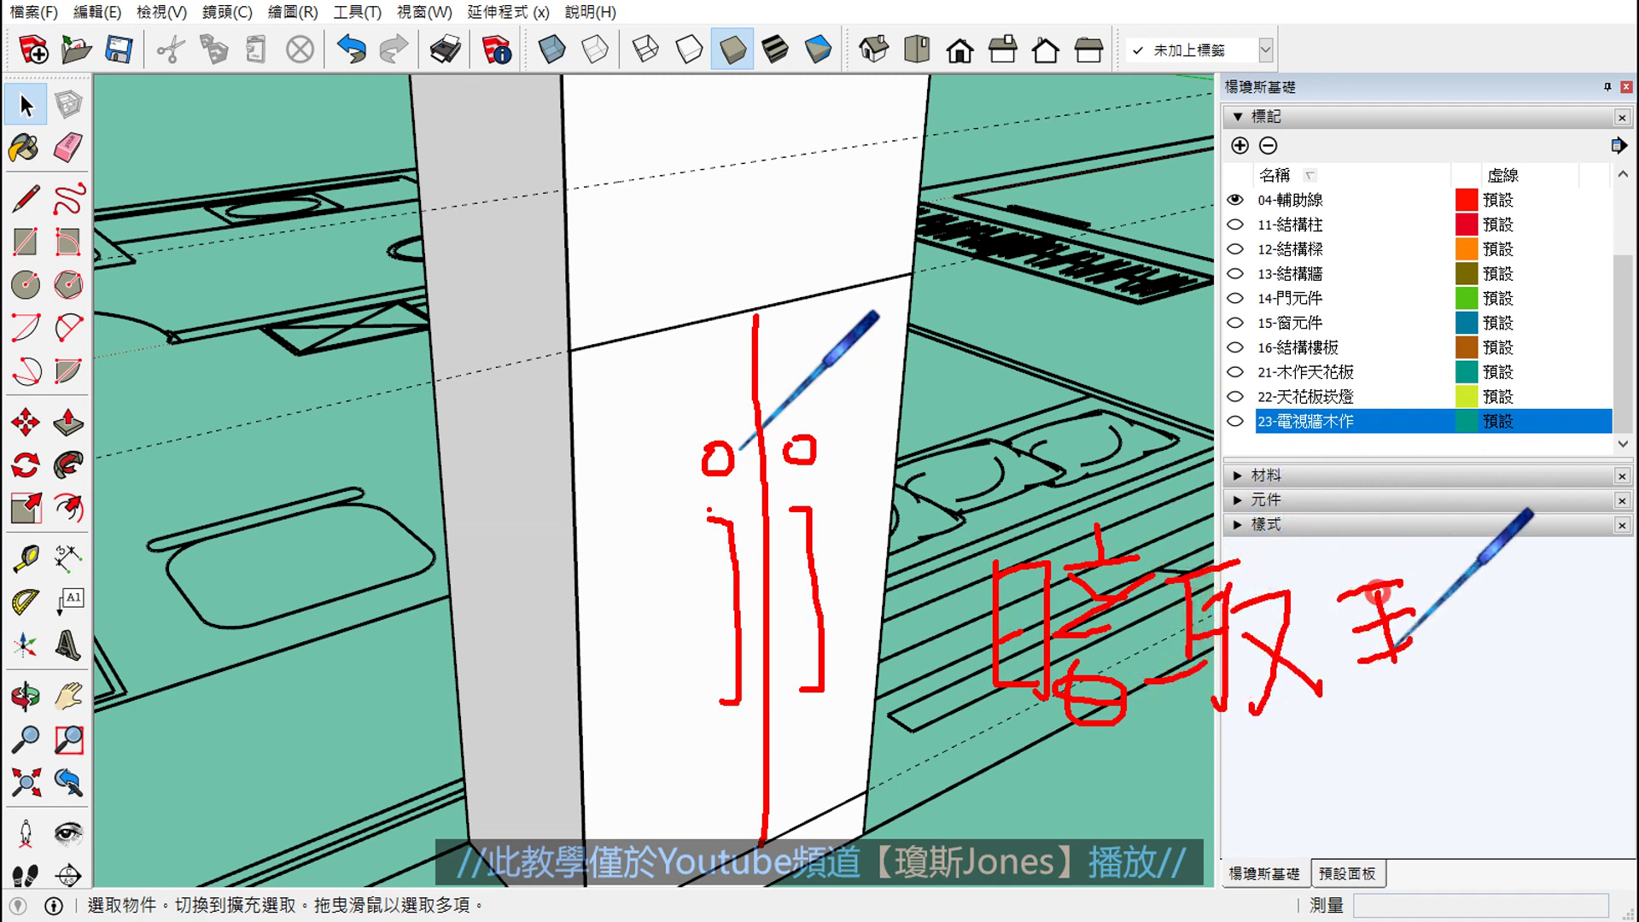
{"action": "mouse_move", "coordinate": [1370, 764]}
{"action": "left_mouse_down"}
{"action": "mouse_move", "coordinate": [1434, 747]}
{"action": "mouse_move", "coordinate": [941, 768]}
{"action": "left_mouse_up"}
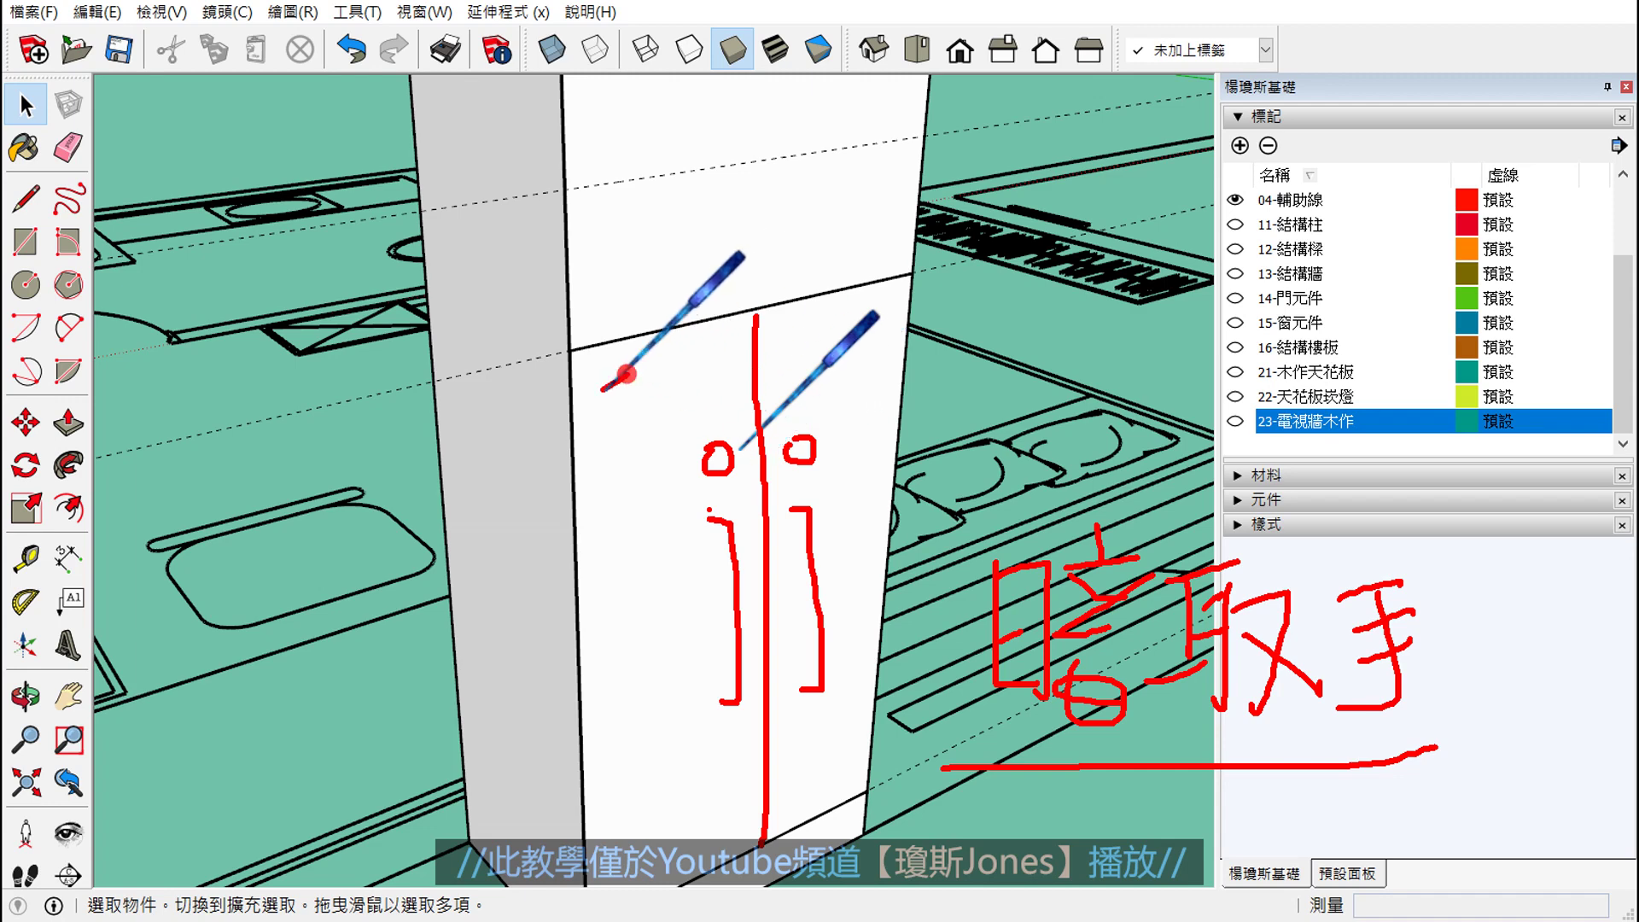
{"action": "mouse_move", "coordinate": [597, 314]}
{"action": "left_mouse_down"}
{"action": "mouse_move", "coordinate": [554, 380]}
{"action": "mouse_move", "coordinate": [632, 375]}
{"action": "left_mouse_up"}
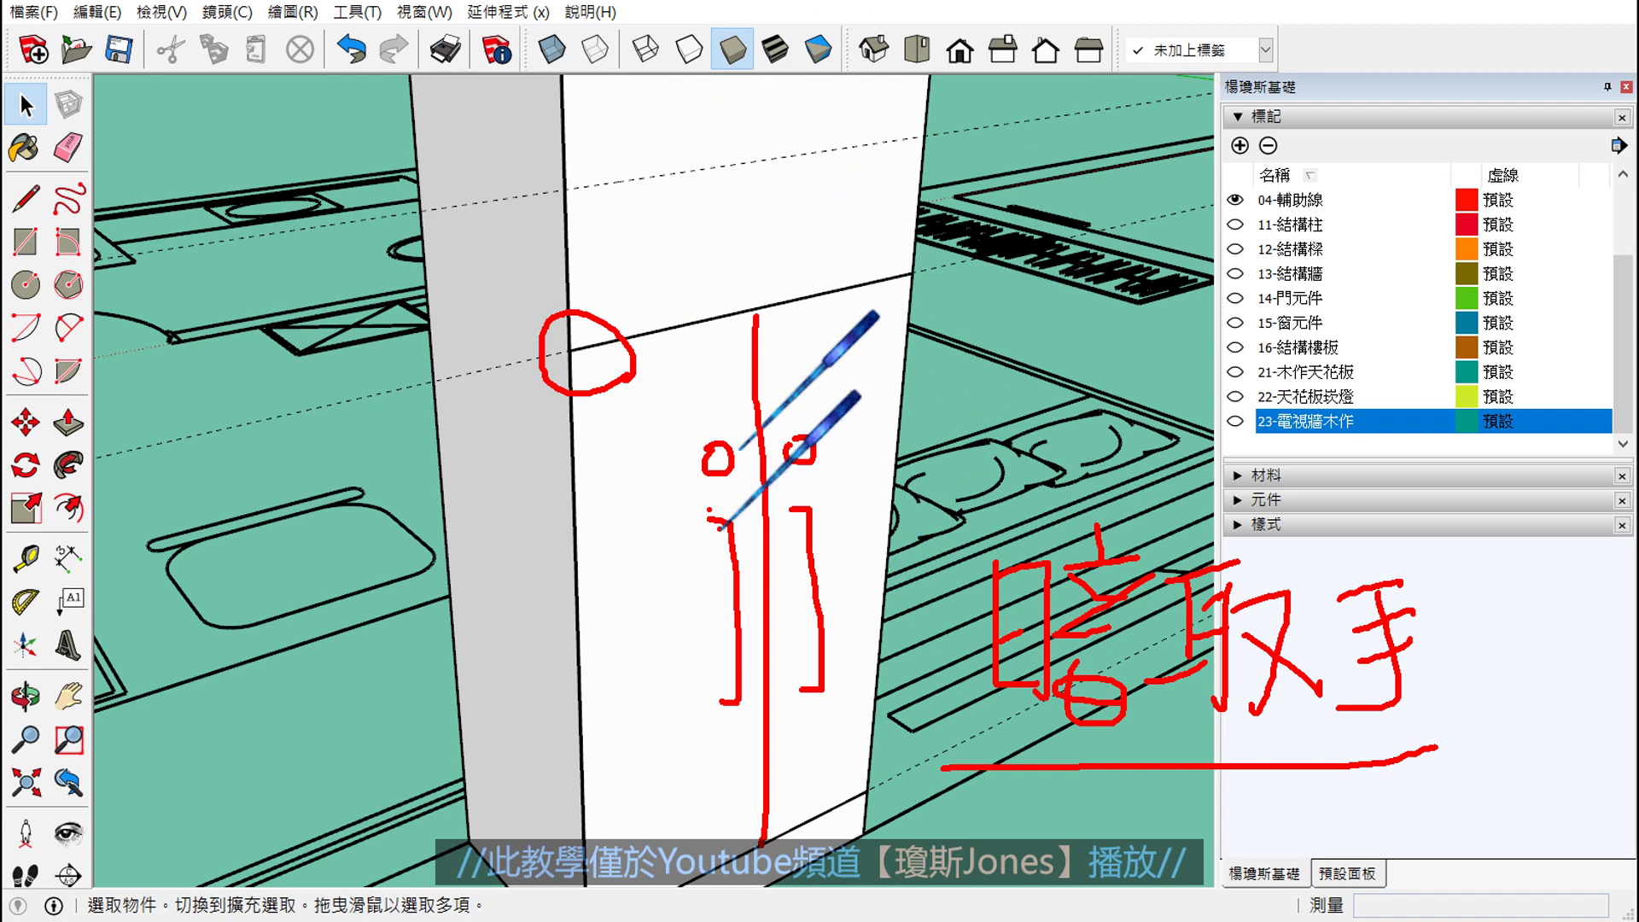
{"action": "key", "text": "e"}
{"action": "middle_click_drag", "start_coordinate": [823, 213], "coordinate": [769, 511]}
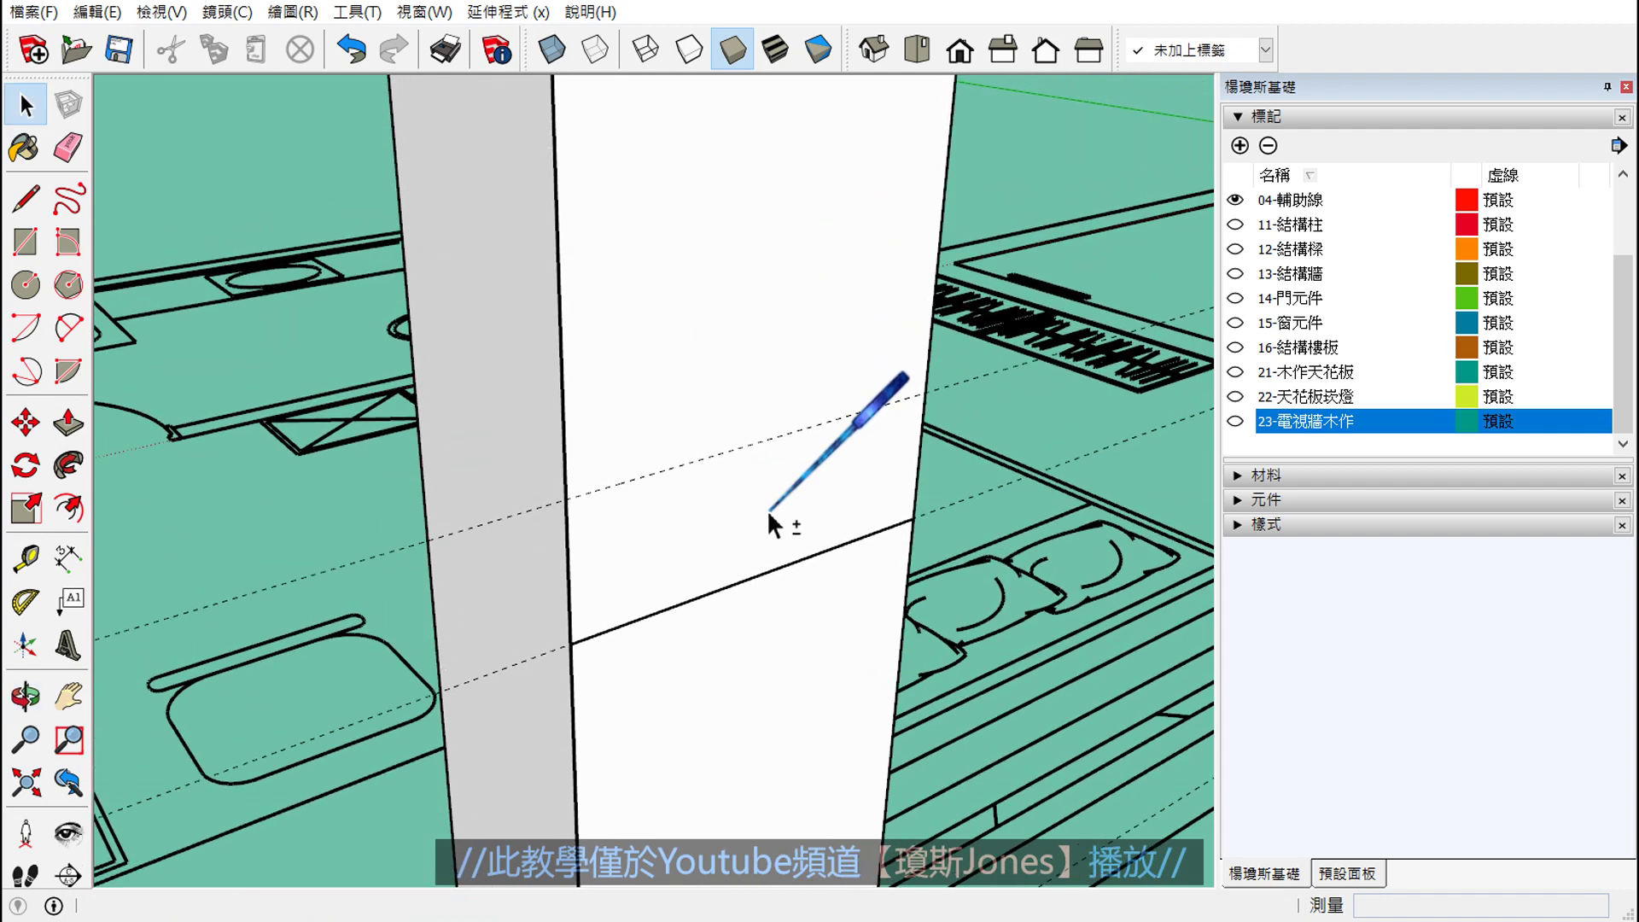
- Draw an edge across the front face along the 20 cm guide and check the new band
{"action": "scroll", "coordinate": [767, 509], "scroll_direction": "up", "scroll_amount": 3}
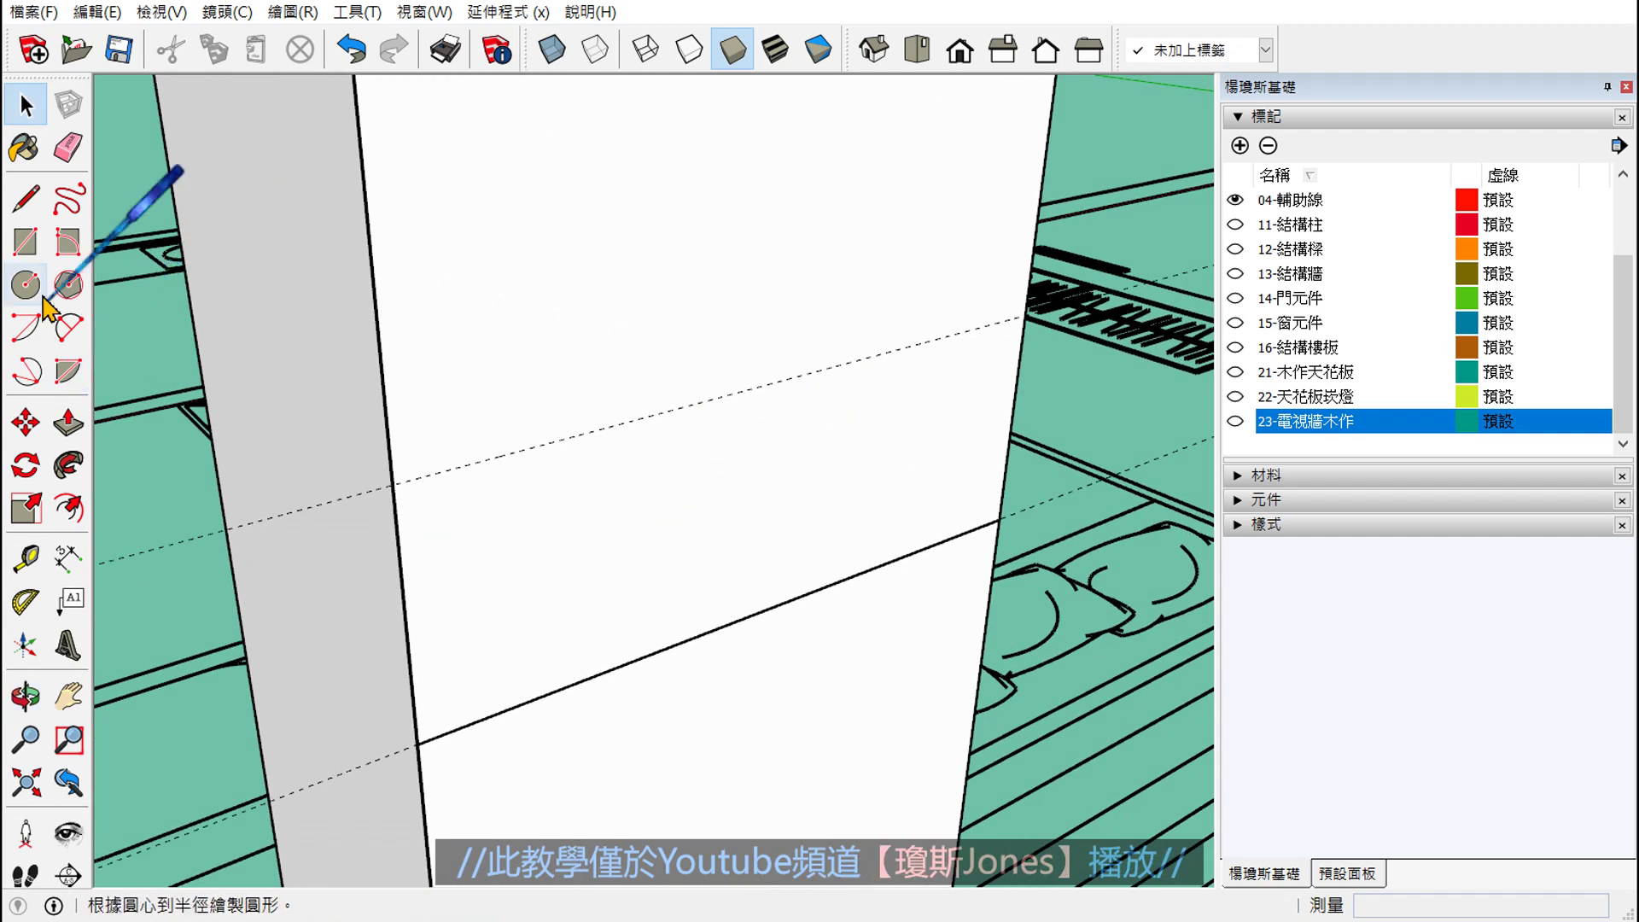
{"action": "left_click", "coordinate": [26, 198]}
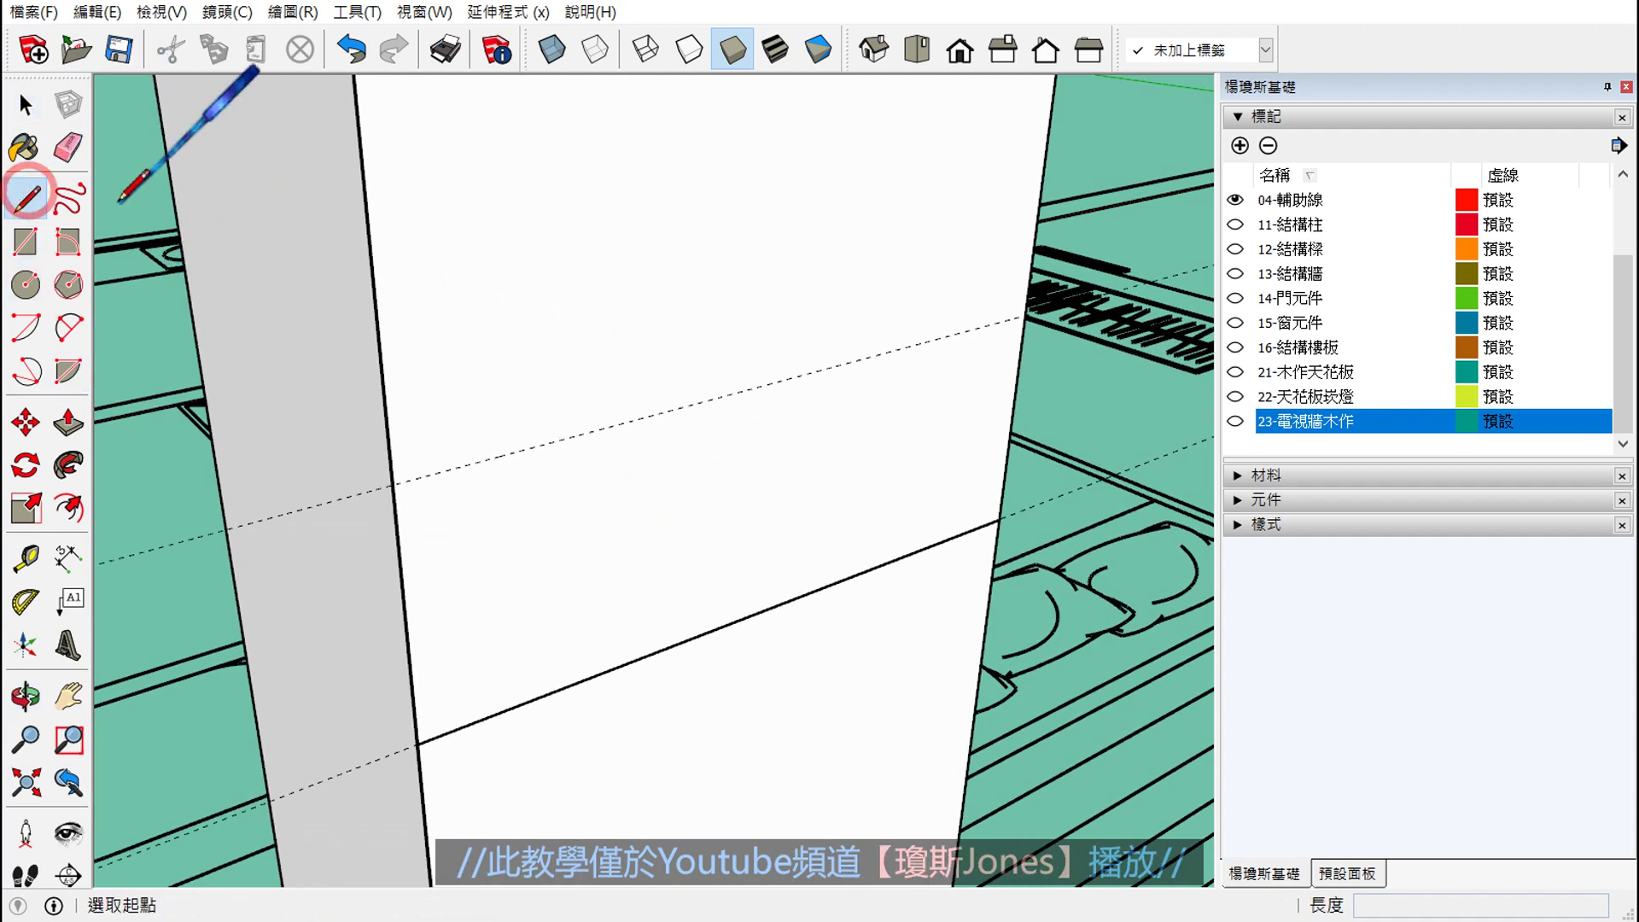
{"action": "left_click", "coordinate": [392, 484]}
{"action": "left_click", "coordinate": [1025, 314]}
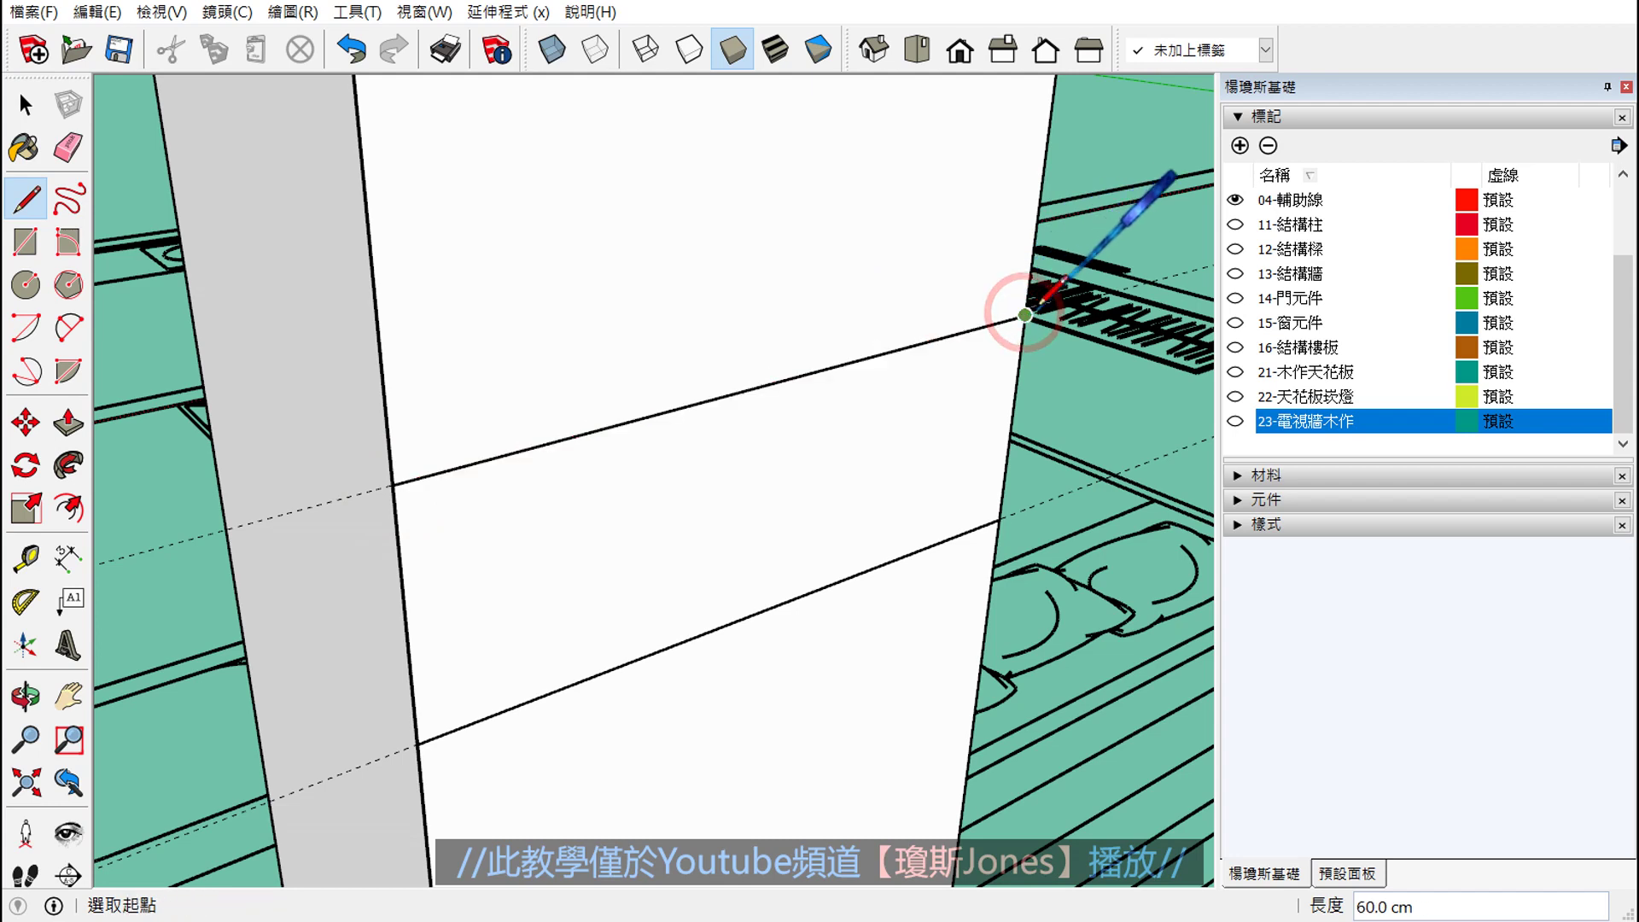
{"action": "scroll", "coordinate": [1037, 328], "scroll_direction": "down", "scroll_amount": 4}
{"action": "key", "text": "space"}
{"action": "left_click", "coordinate": [949, 403]}
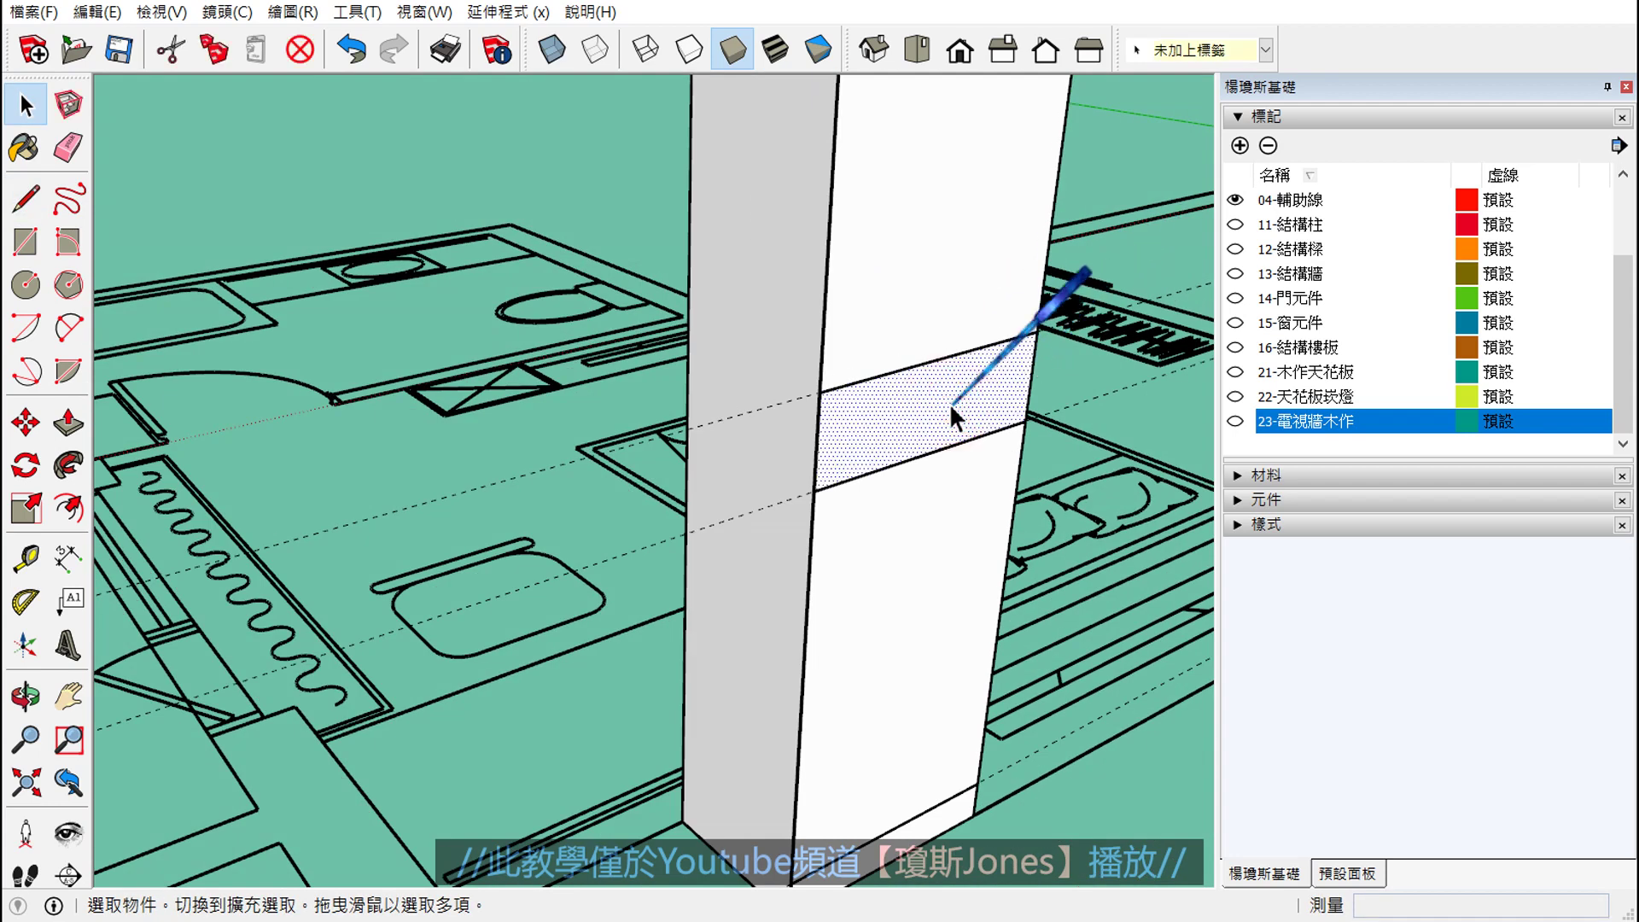
{"action": "left_click", "coordinate": [951, 532]}
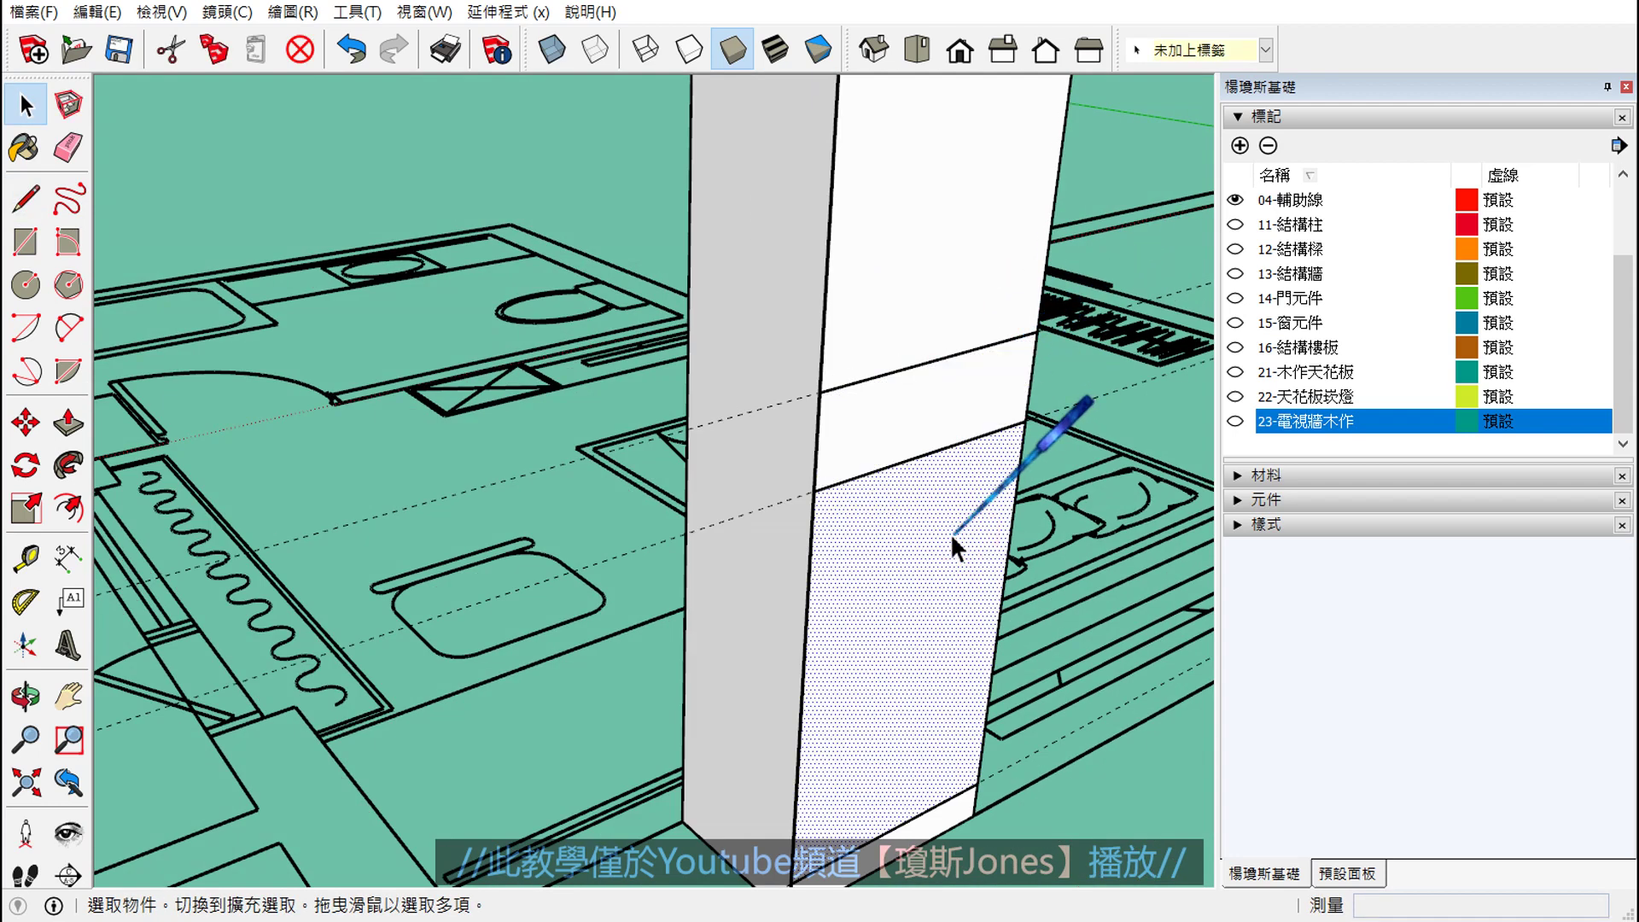
{"action": "scroll", "coordinate": [902, 469], "scroll_direction": "up", "scroll_amount": 3}
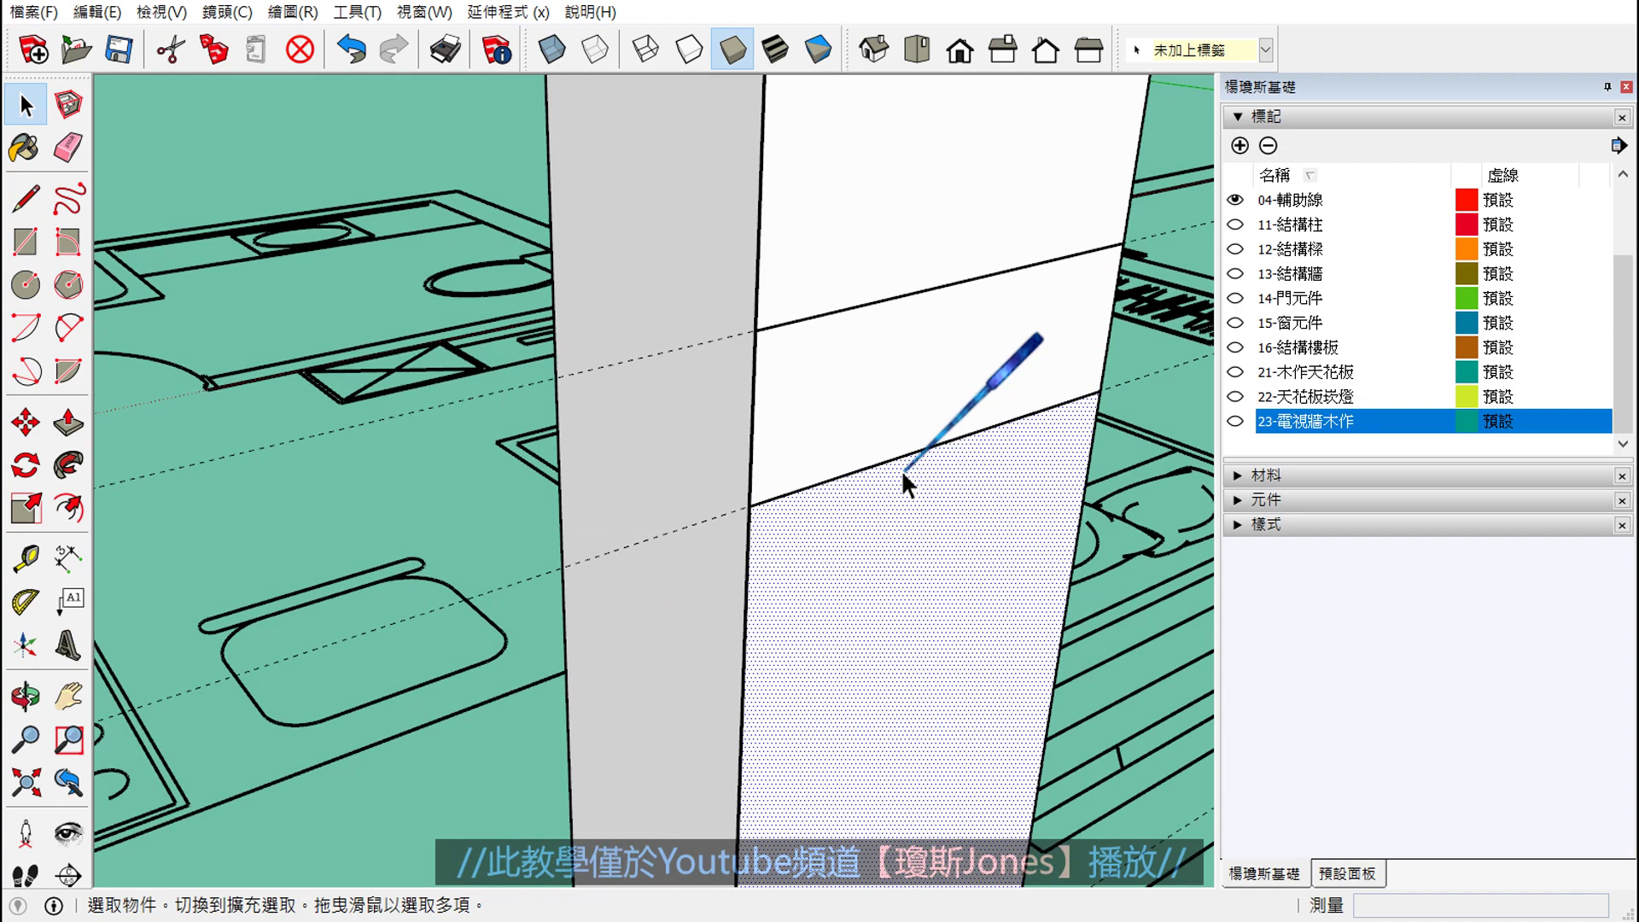
{"action": "scroll", "coordinate": [900, 468], "scroll_direction": "up", "scroll_amount": 2}
{"action": "scroll", "coordinate": [900, 459], "scroll_direction": "down", "scroll_amount": 3}
{"action": "mouse_move", "coordinate": [900, 438]}
{"action": "middle_mouse_down"}
{"action": "mouse_move", "coordinate": [929, 243]}
{"action": "mouse_move", "coordinate": [812, 414]}
{"action": "mouse_move", "coordinate": [734, 581]}
{"action": "middle_mouse_up"}
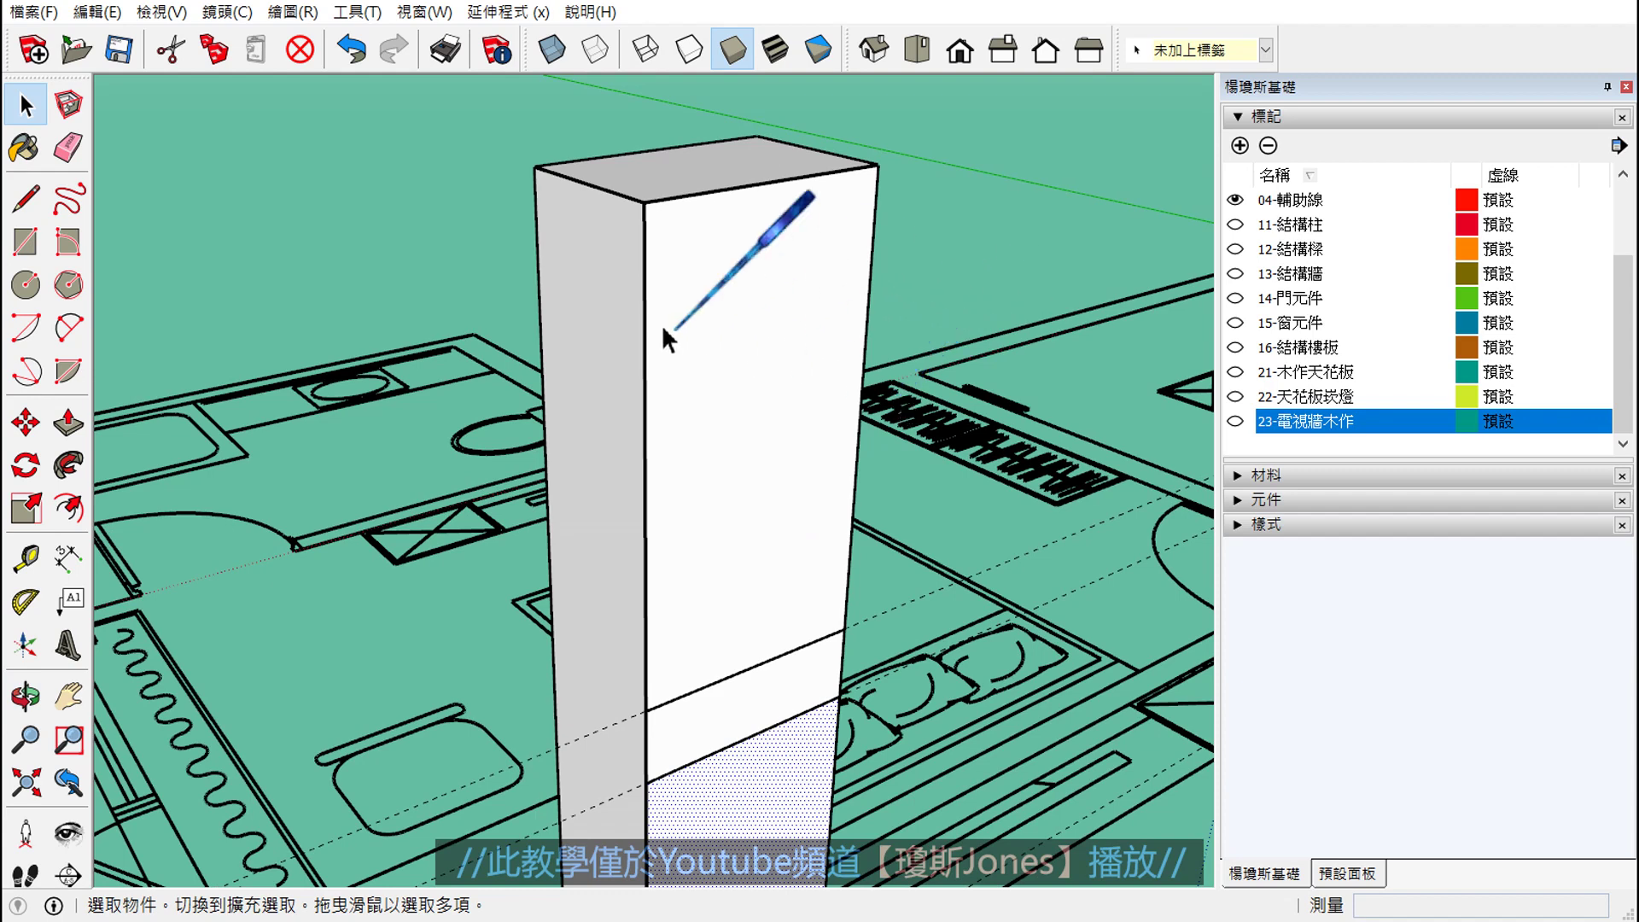
- Measure the column from its top corner down to the lower edge
{"action": "left_click", "coordinate": [26, 563]}
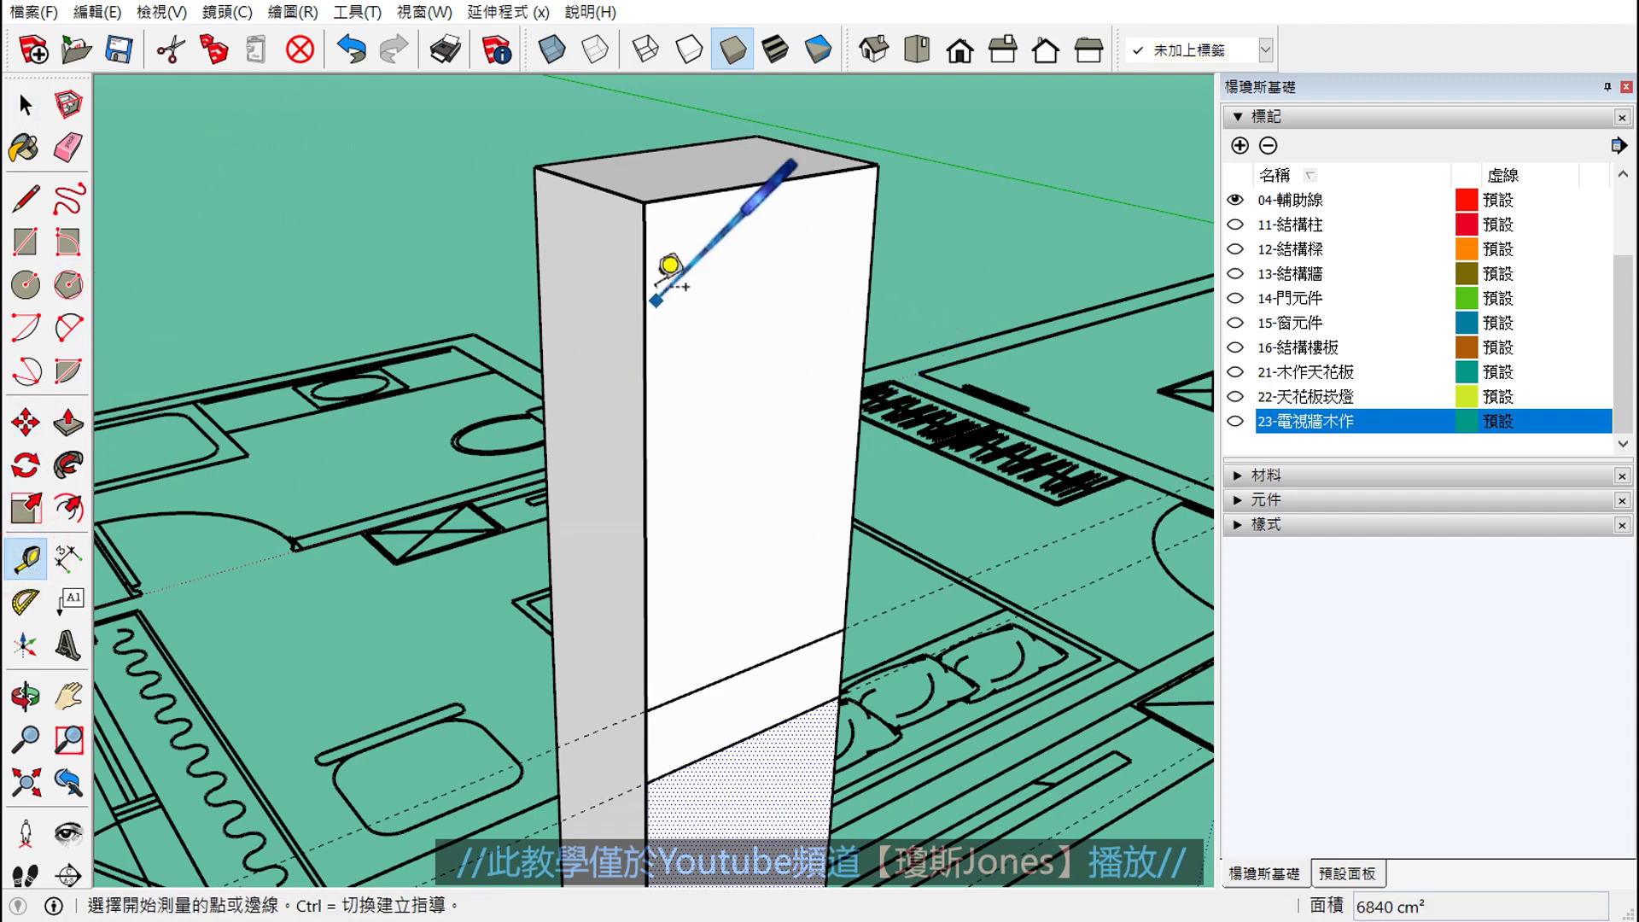
{"action": "left_click", "coordinate": [644, 201]}
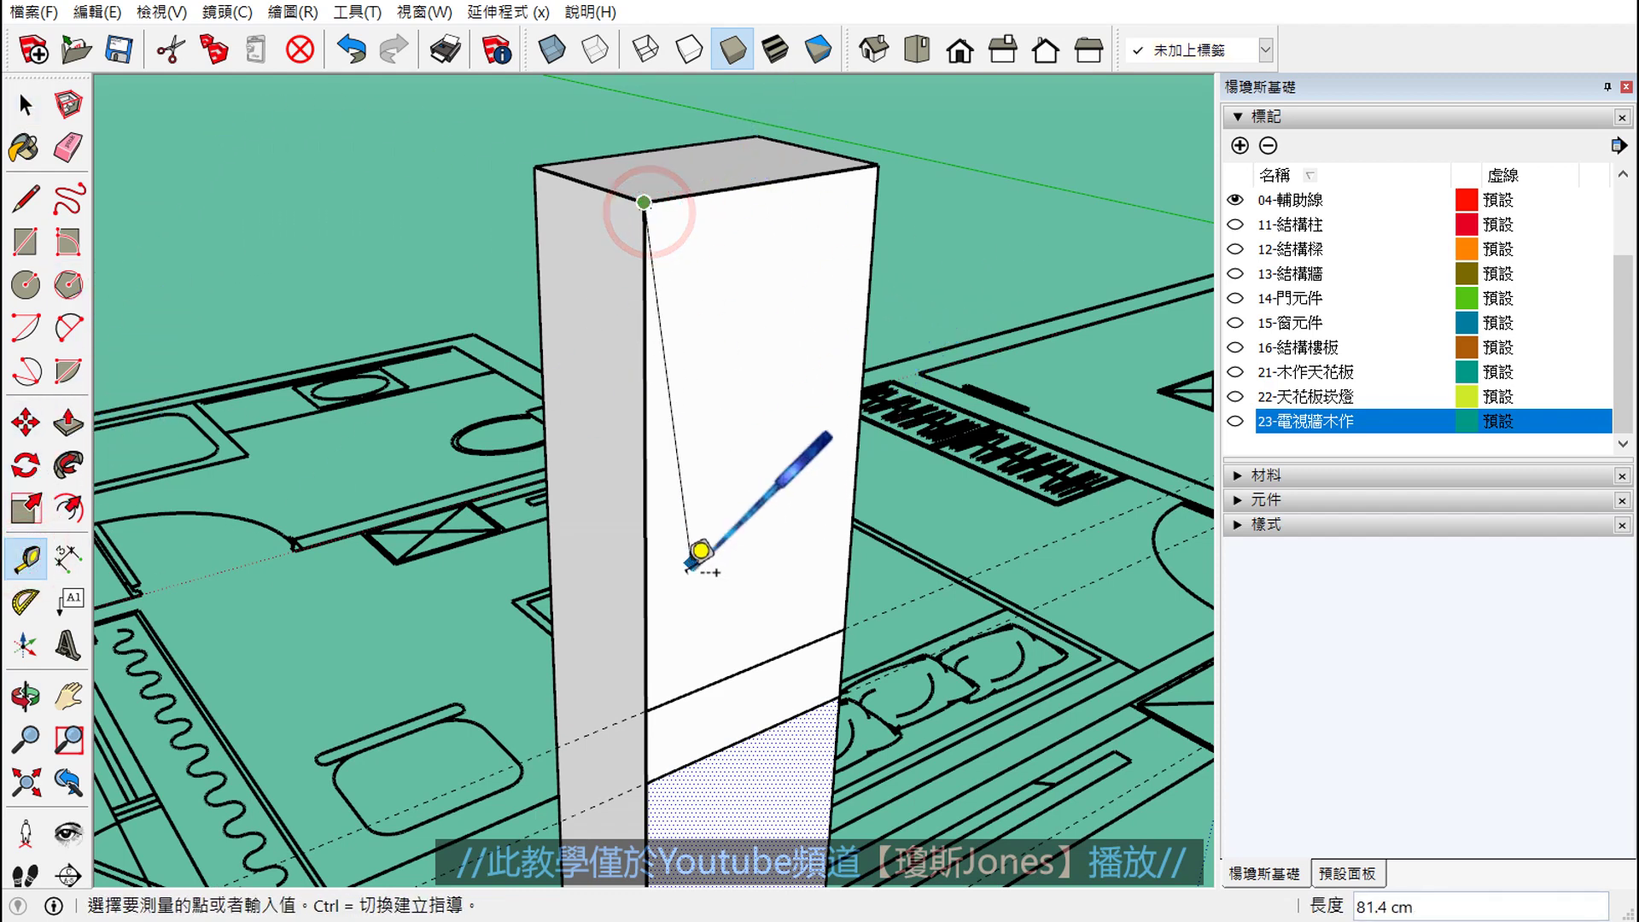
{"action": "left_click", "coordinate": [646, 710]}
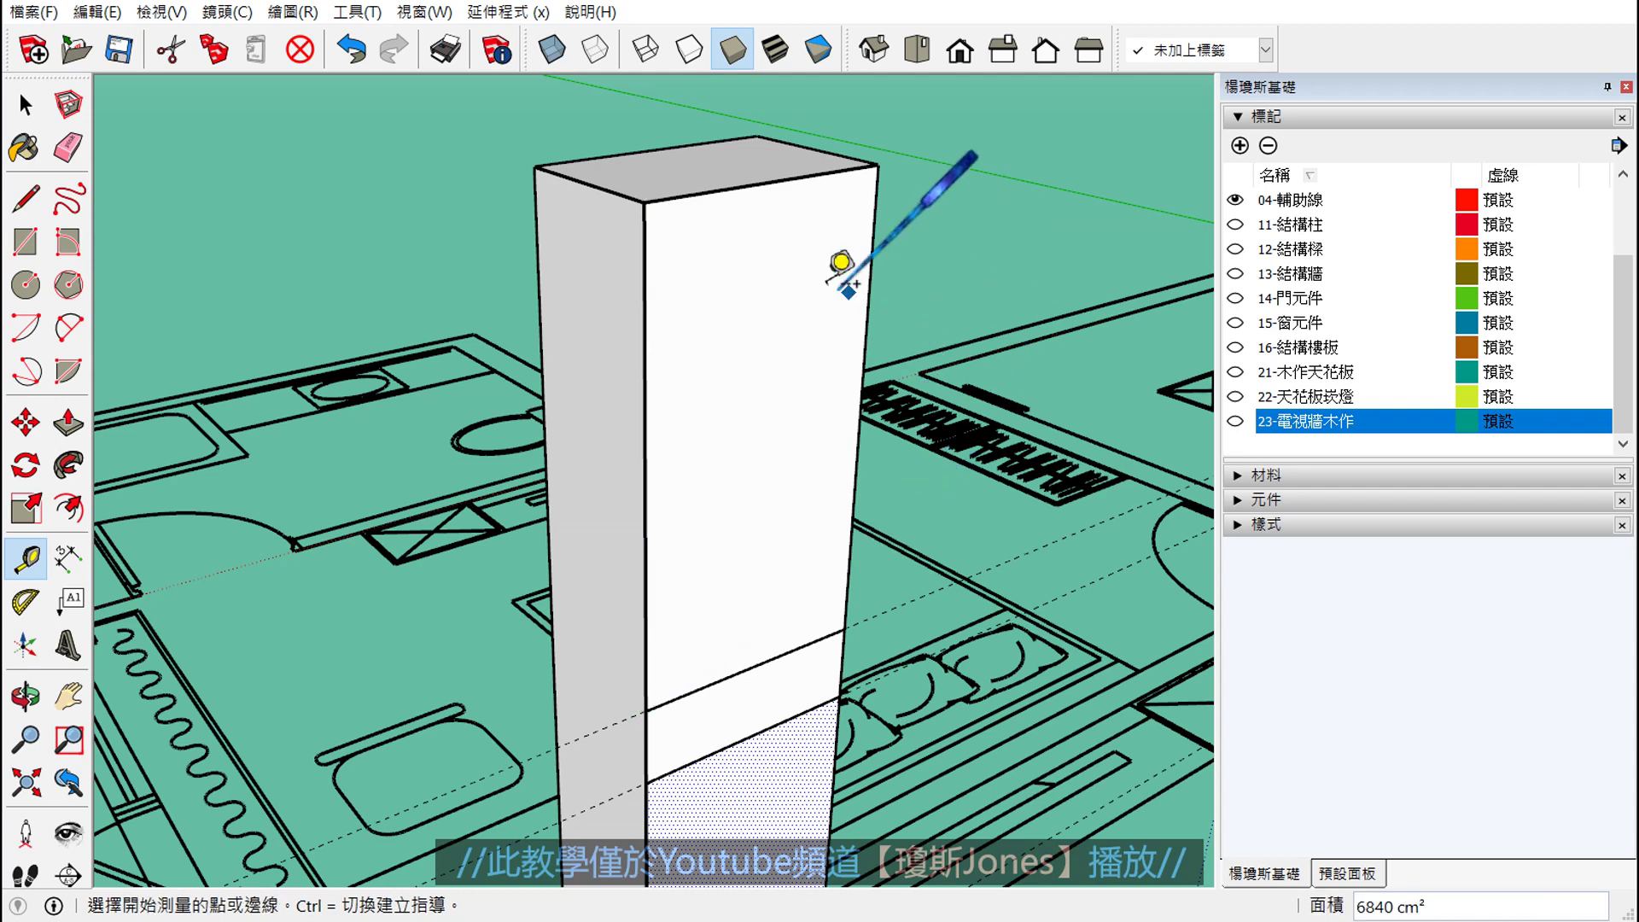
{"action": "key", "text": "space"}
{"action": "scroll", "coordinate": [589, 221], "scroll_direction": "up", "scroll_amount": 3}
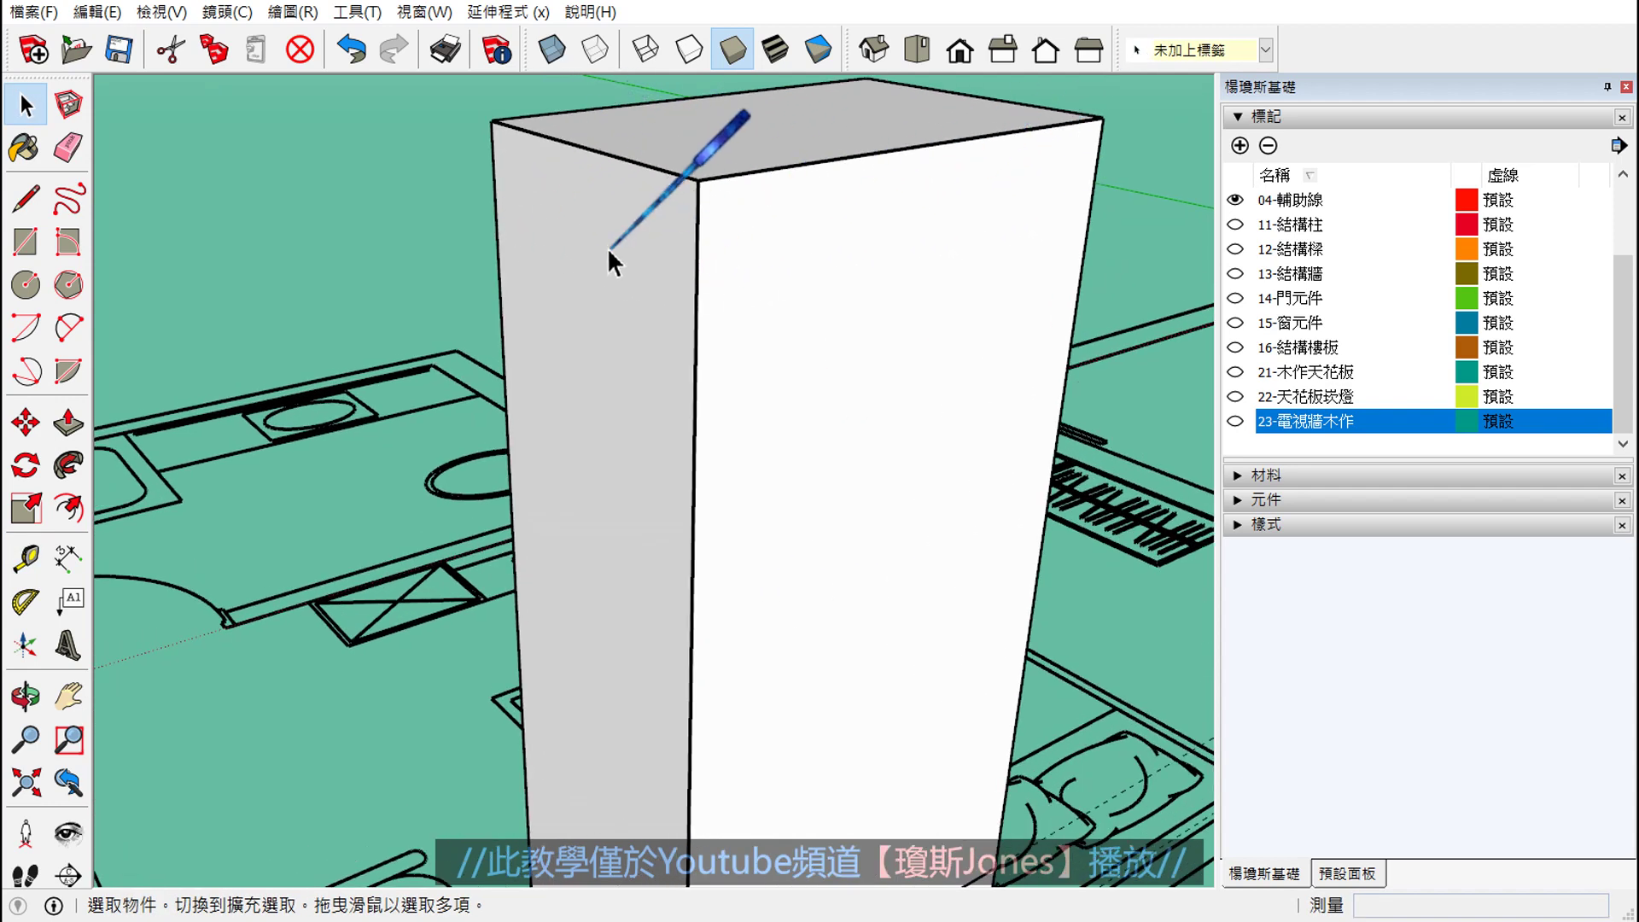
- Place a guide 10 cm below the column's top edge
{"action": "left_click", "coordinate": [26, 559]}
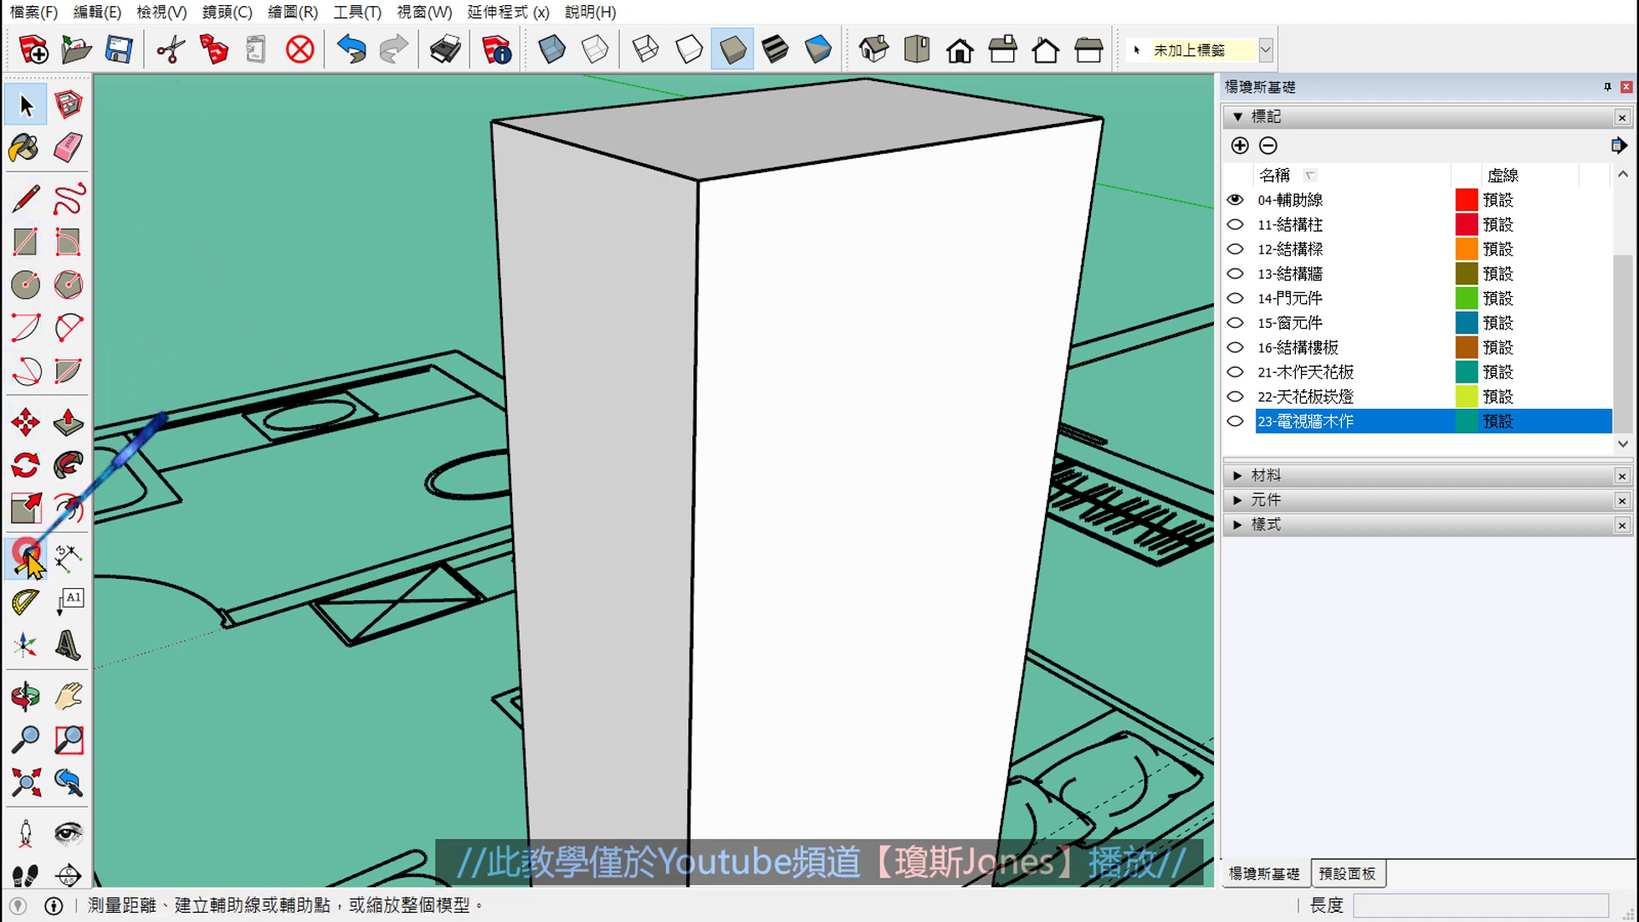
{"action": "left_click", "coordinate": [765, 170]}
{"action": "type", "text": "10"}
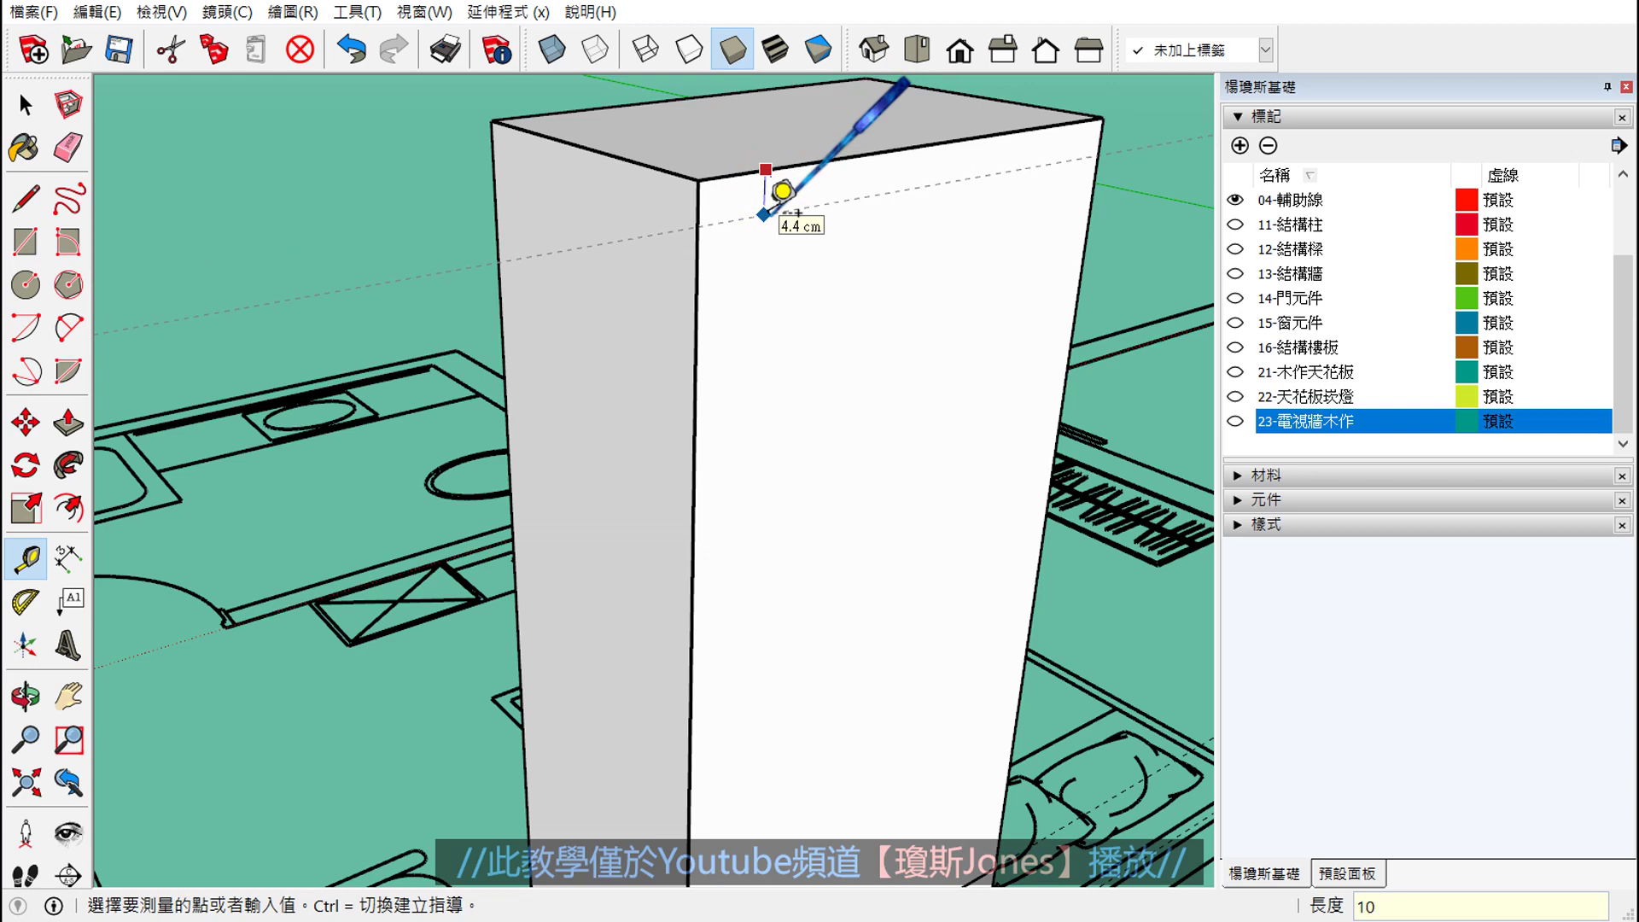
{"action": "key", "text": "Return"}
{"action": "key", "text": "space"}
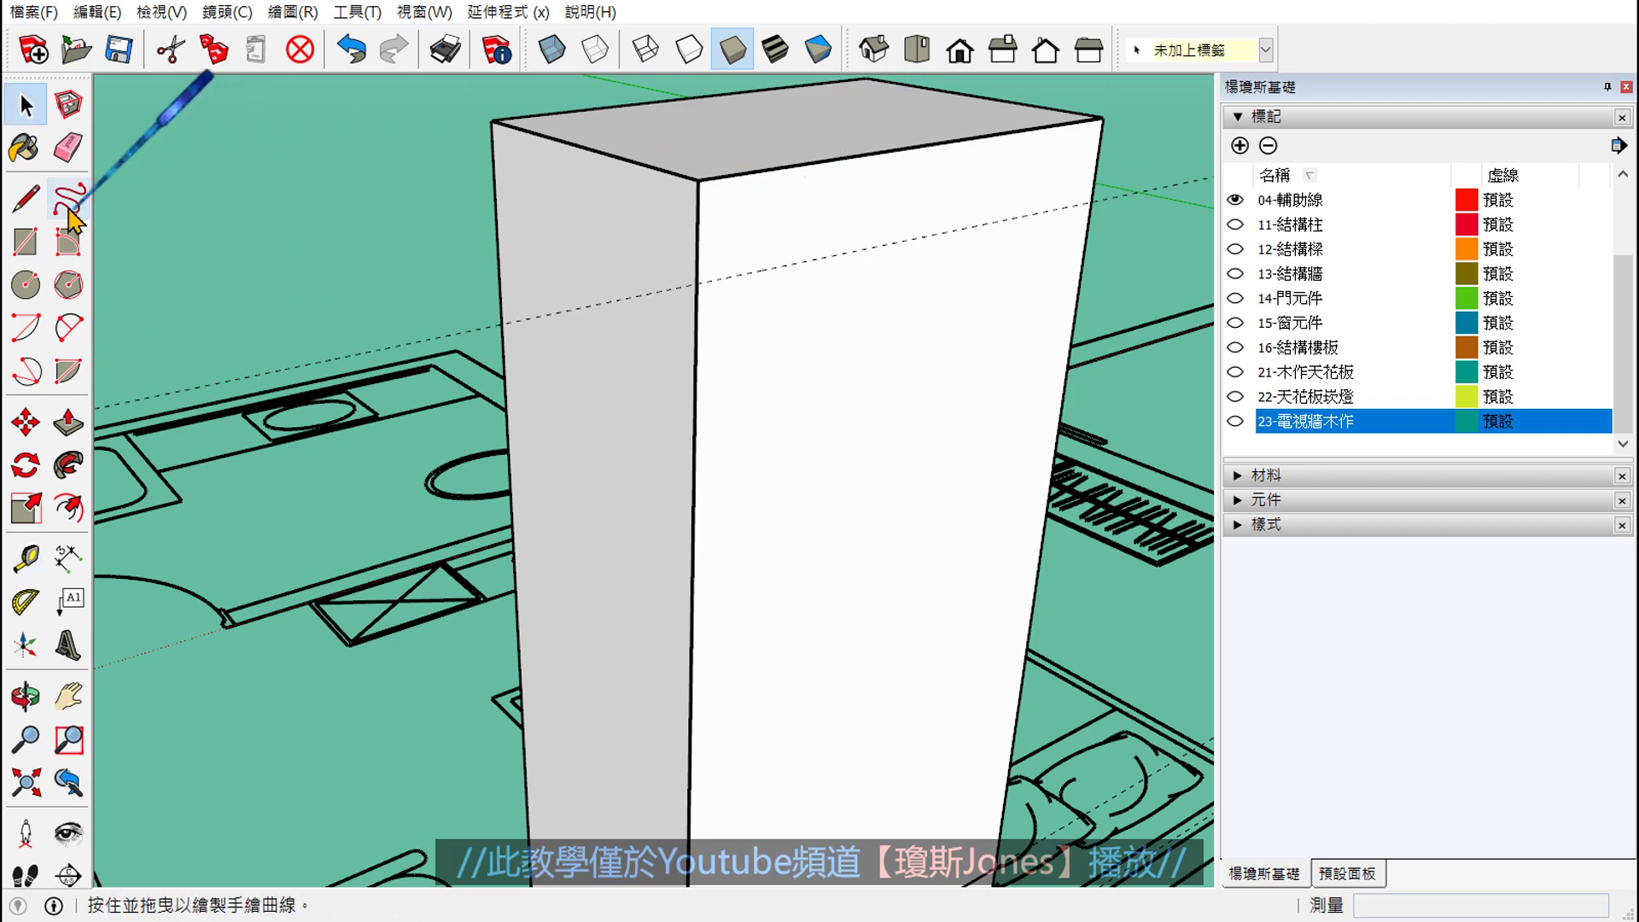
- Draw a horizontal edge along that guide, splitting off a narrow top band
{"action": "left_click", "coordinate": [26, 198]}
{"action": "left_click", "coordinate": [697, 283]}
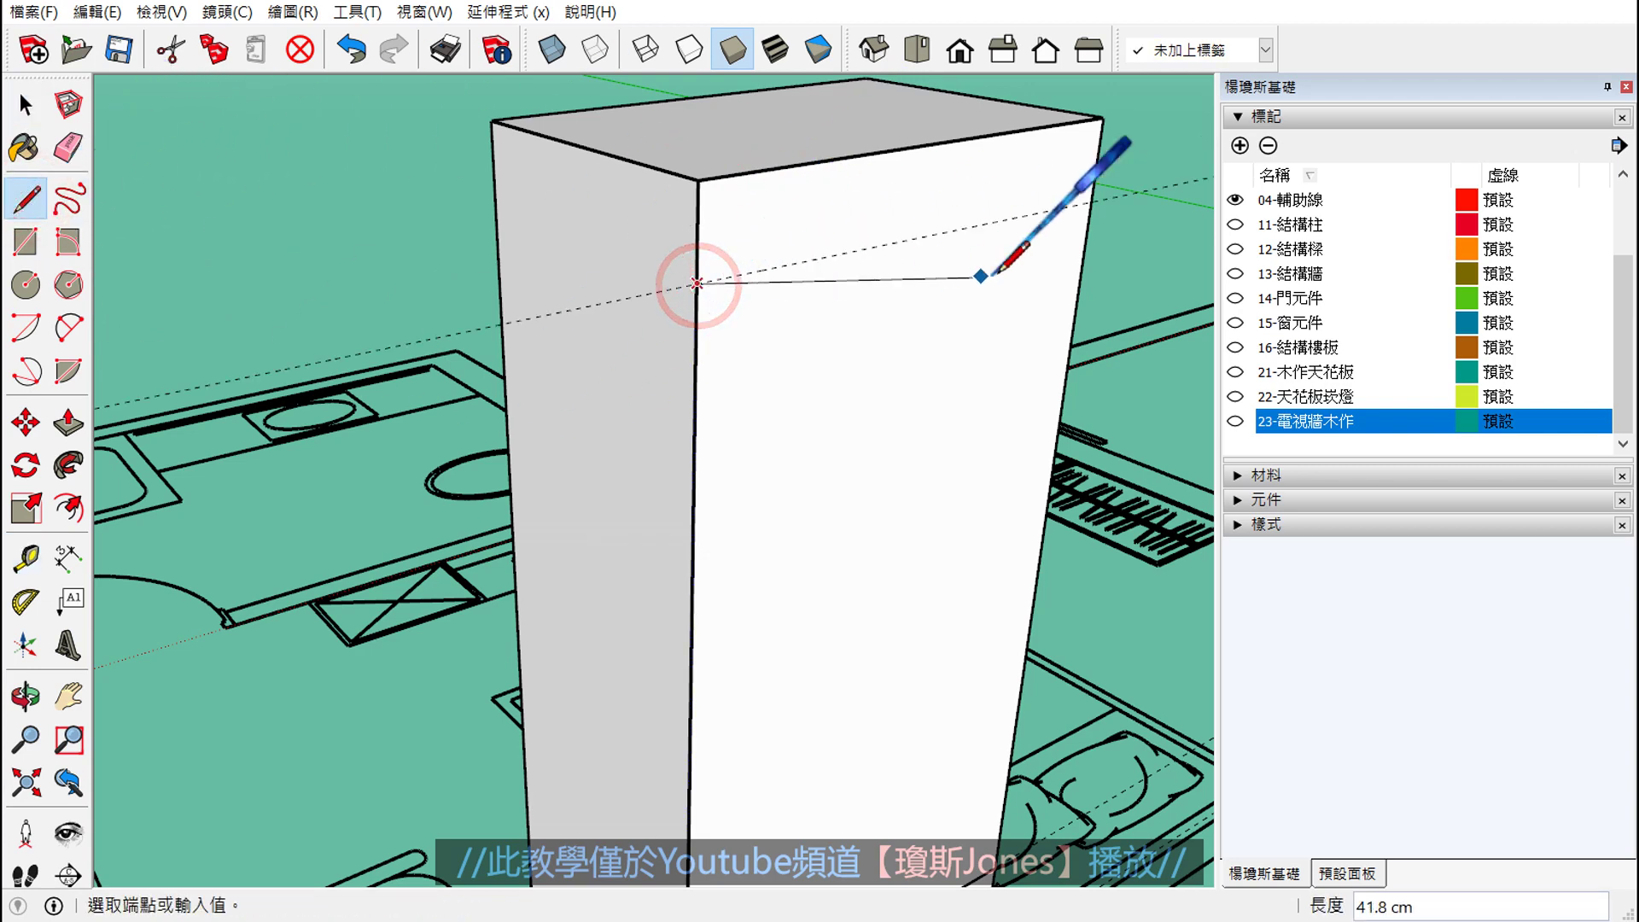
{"action": "left_click", "coordinate": [1089, 205]}
{"action": "key", "text": "space"}
{"action": "scroll", "coordinate": [782, 198], "scroll_direction": "up", "scroll_amount": 1}
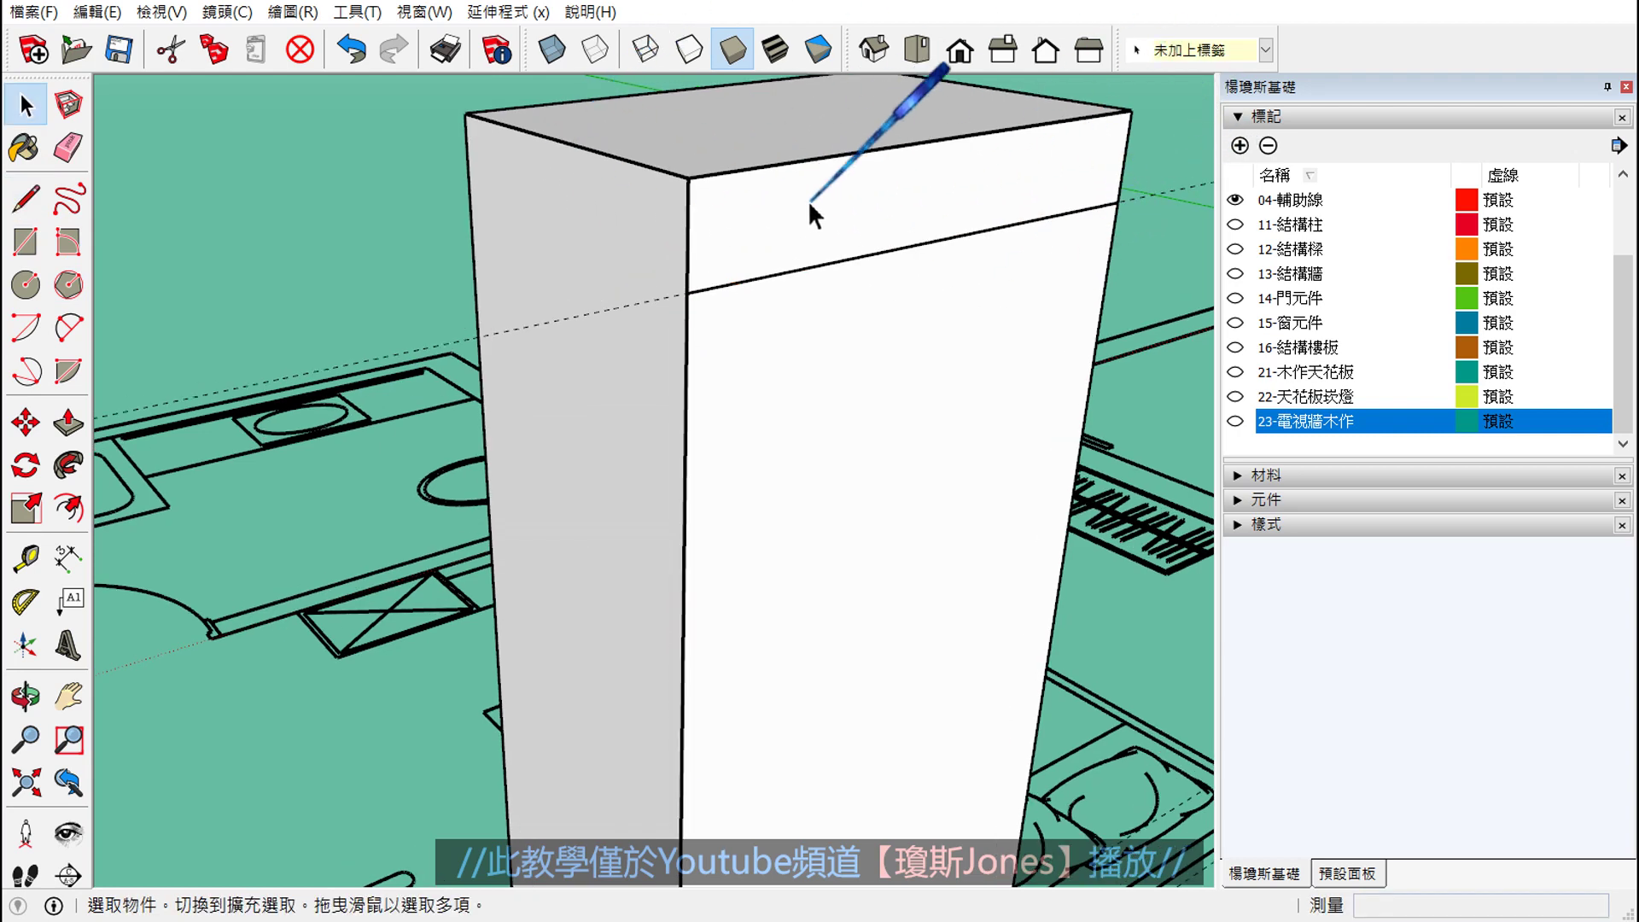
{"action": "scroll", "coordinate": [807, 200], "scroll_direction": "down", "scroll_amount": 2}
{"action": "scroll", "coordinate": [816, 249], "scroll_direction": "down", "scroll_amount": 1}
{"action": "scroll", "coordinate": [857, 478], "scroll_direction": "up", "scroll_amount": 3}
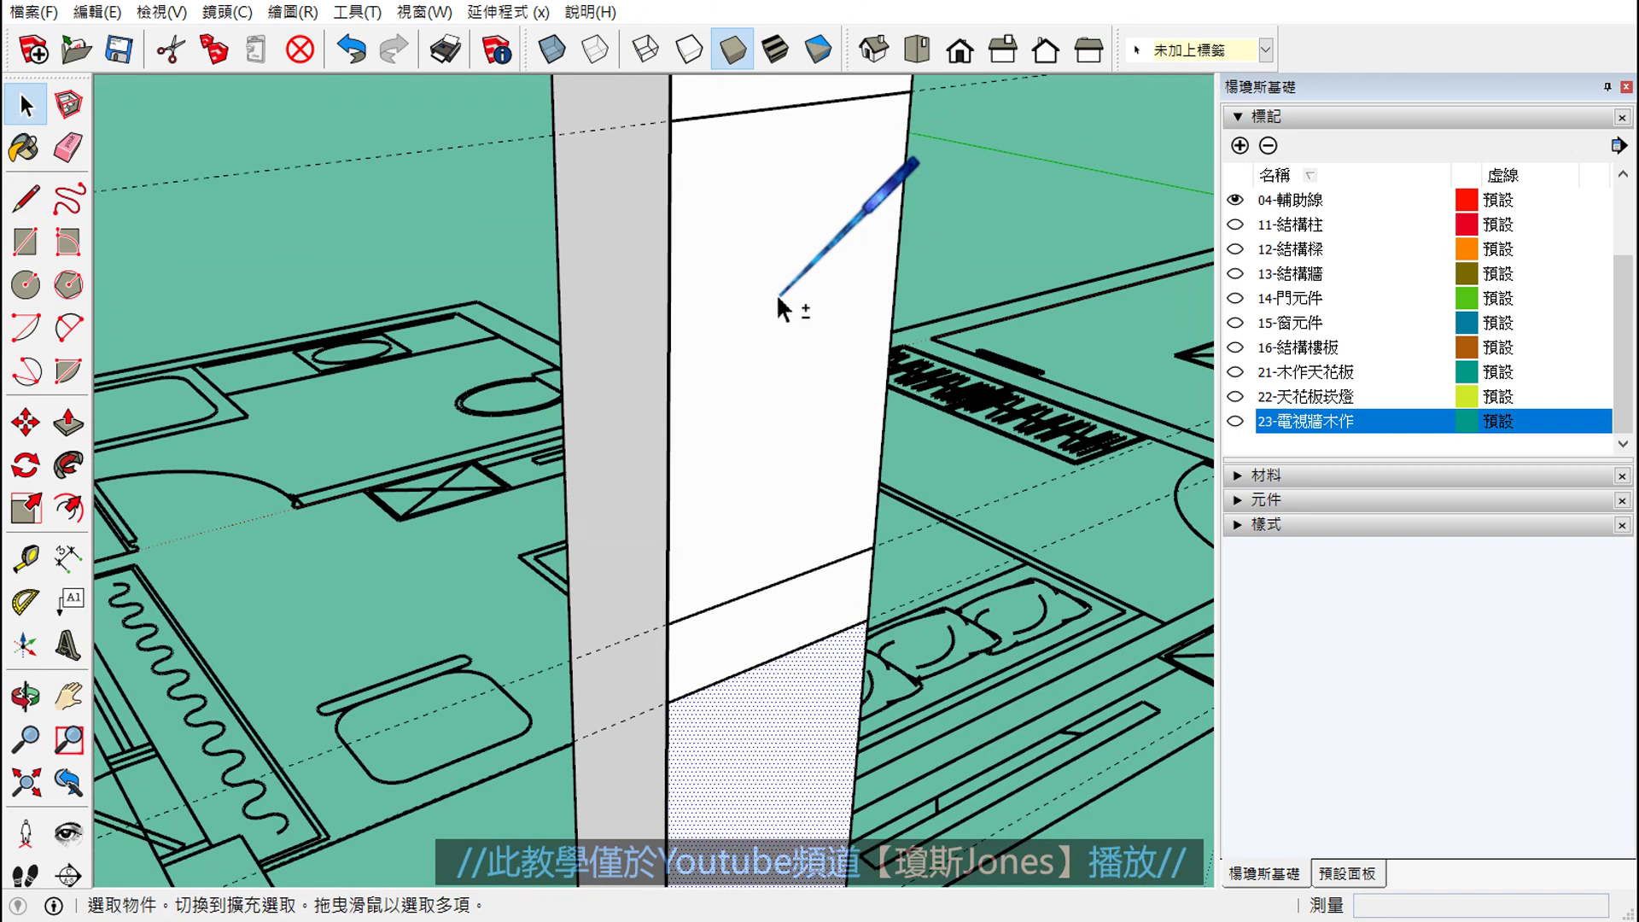
{"action": "scroll", "coordinate": [755, 377], "scroll_direction": "down", "scroll_amount": 2}
{"action": "scroll", "coordinate": [709, 325], "scroll_direction": "up", "scroll_amount": 2}
{"action": "left_click", "coordinate": [691, 303], "text": "shift"}
{"action": "left_click", "coordinate": [722, 466]}
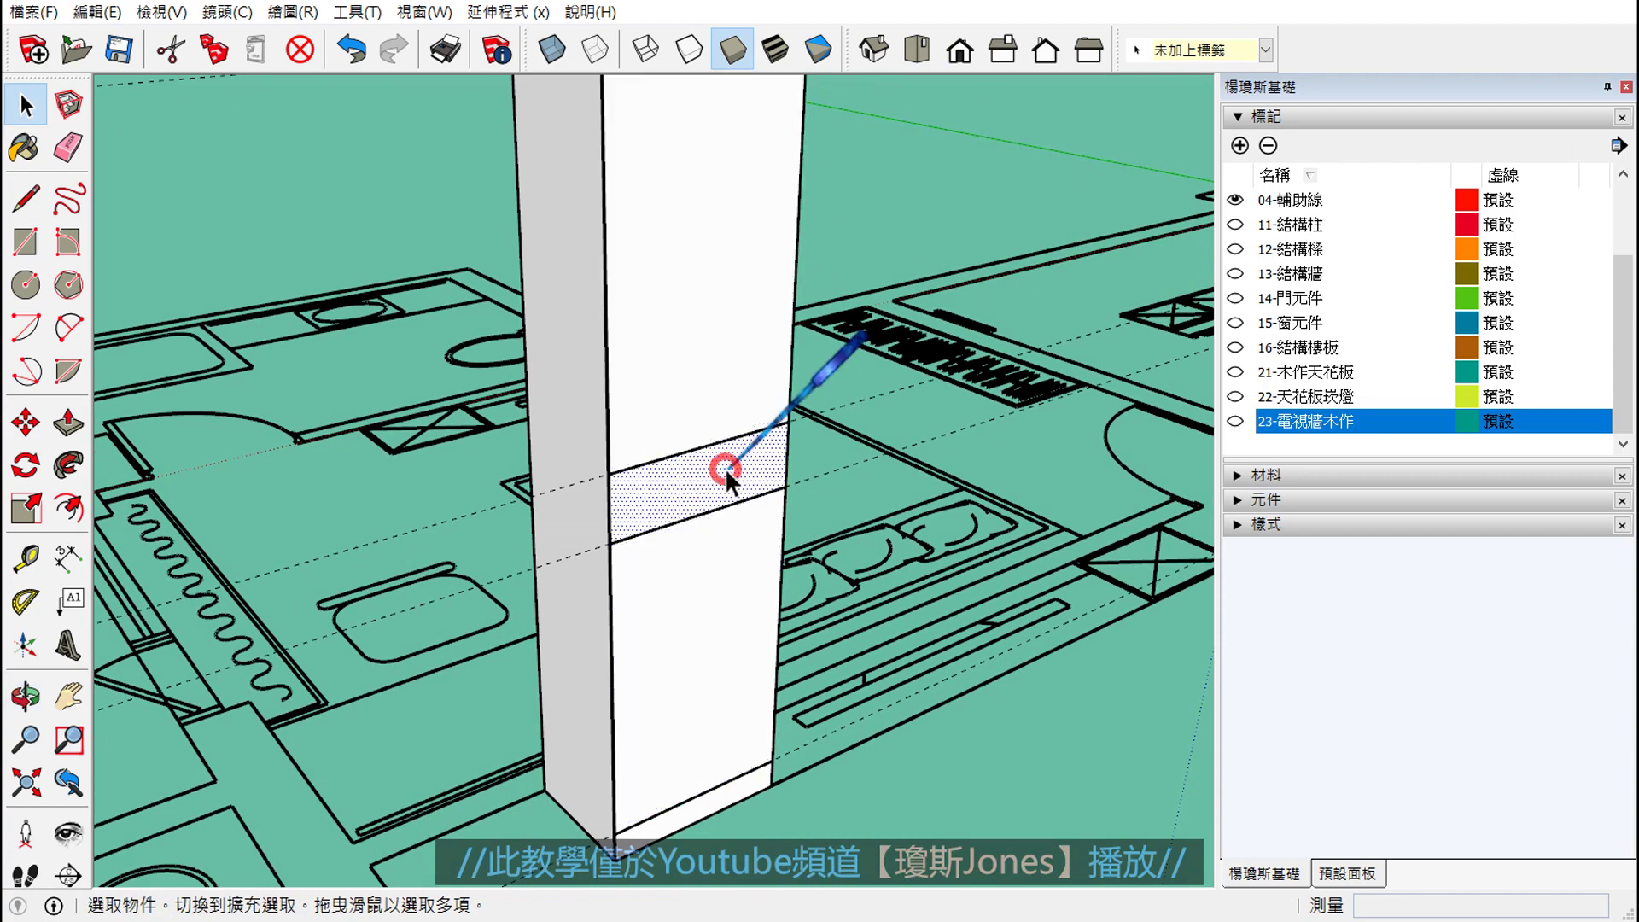
{"action": "left_click", "coordinate": [736, 568]}
{"action": "scroll", "coordinate": [819, 380], "scroll_direction": "down", "scroll_amount": 2}
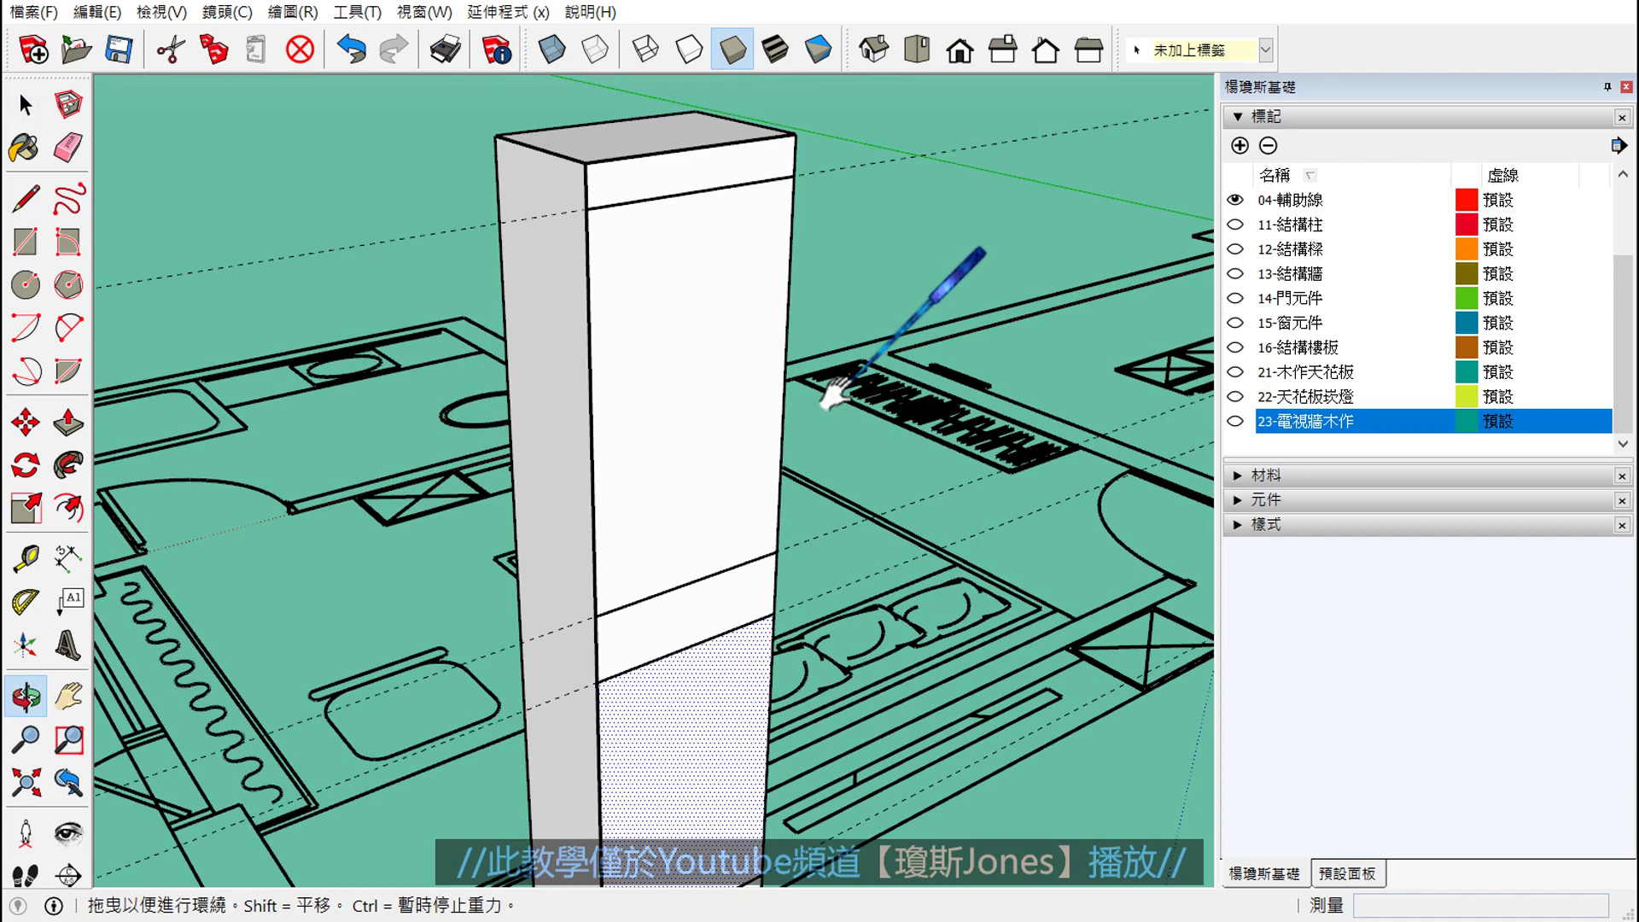
{"action": "scroll", "coordinate": [699, 716], "scroll_direction": "up", "scroll_amount": 4}
{"action": "mouse_move", "coordinate": [698, 715]}
{"action": "middle_mouse_down"}
{"action": "mouse_move", "coordinate": [765, 287]}
{"action": "mouse_move", "coordinate": [751, 355]}
{"action": "mouse_move", "coordinate": [771, 323]}
{"action": "mouse_move", "coordinate": [749, 235]}
{"action": "mouse_move", "coordinate": [689, 657]}
{"action": "middle_mouse_up"}
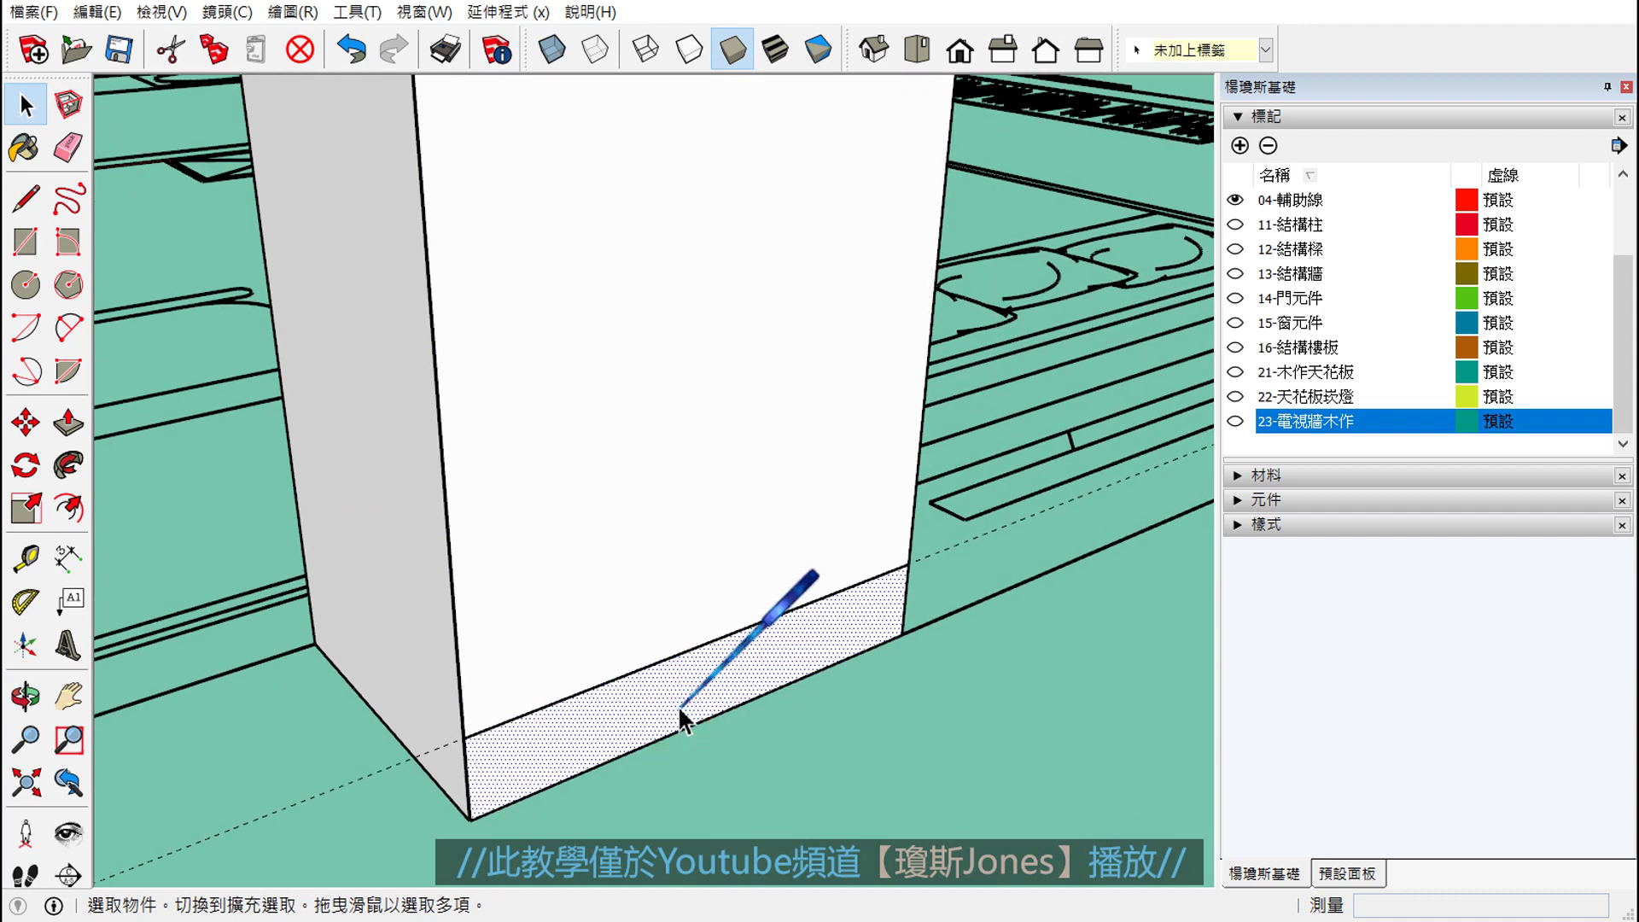
{"action": "middle_click_drag", "start_coordinate": [676, 716], "coordinate": [704, 474]}
{"action": "scroll", "coordinate": [703, 478], "scroll_direction": "down", "scroll_amount": 2}
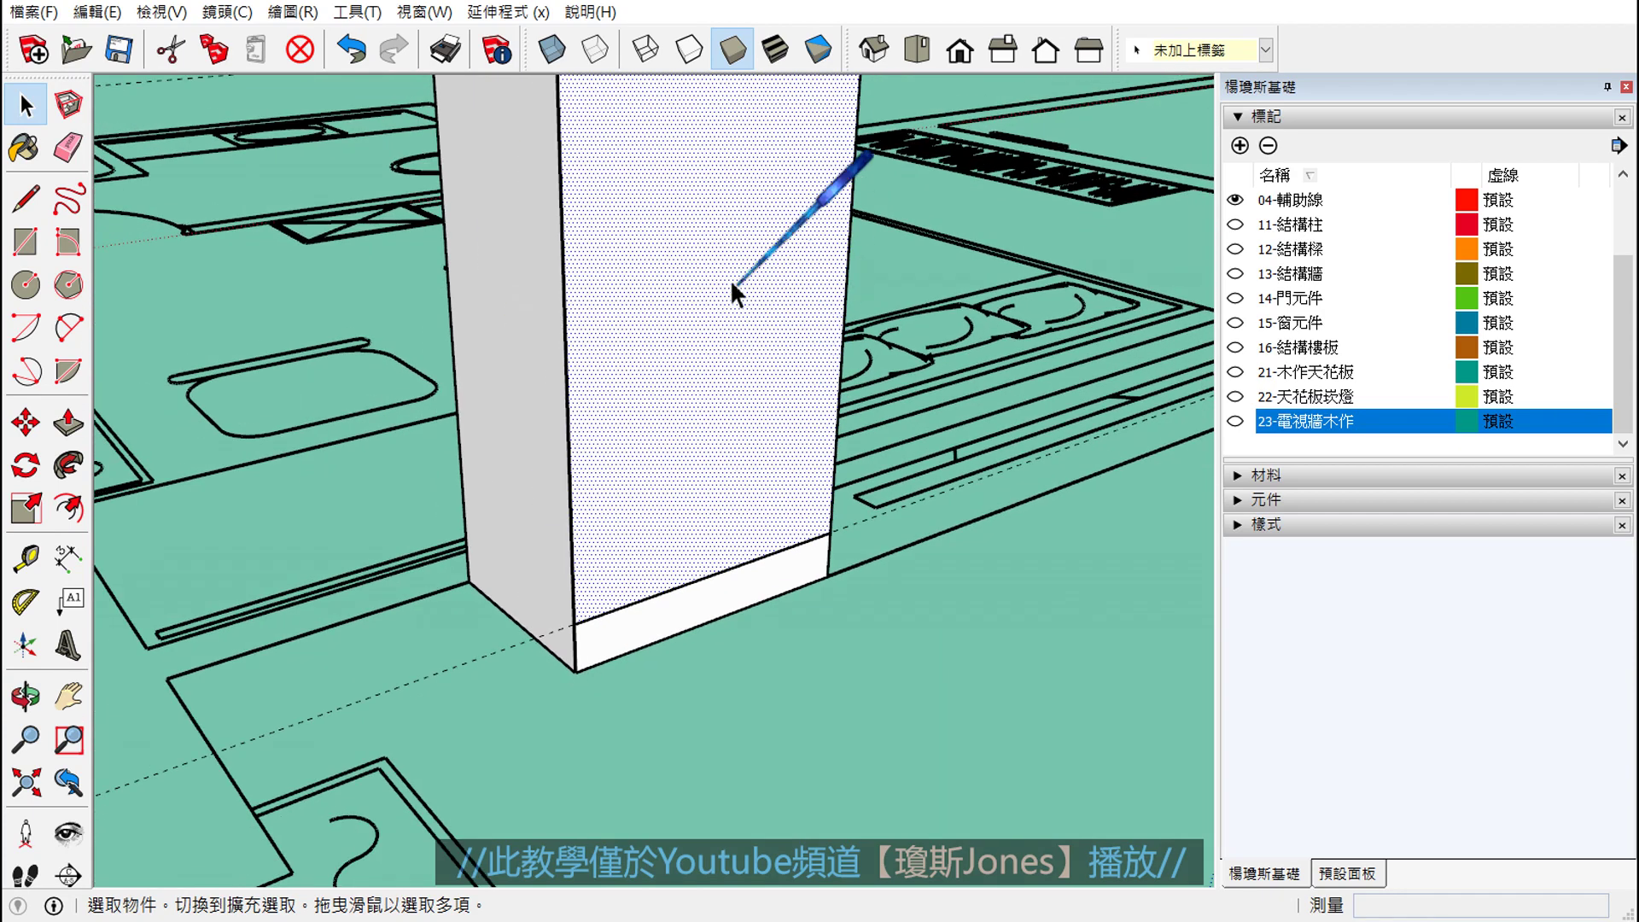
{"action": "mouse_move", "coordinate": [730, 279]}
{"action": "middle_mouse_down"}
{"action": "mouse_move", "coordinate": [696, 432]}
{"action": "mouse_move", "coordinate": [711, 461]}
{"action": "middle_mouse_up"}
{"action": "scroll", "coordinate": [695, 340], "scroll_direction": "up", "scroll_amount": 2}
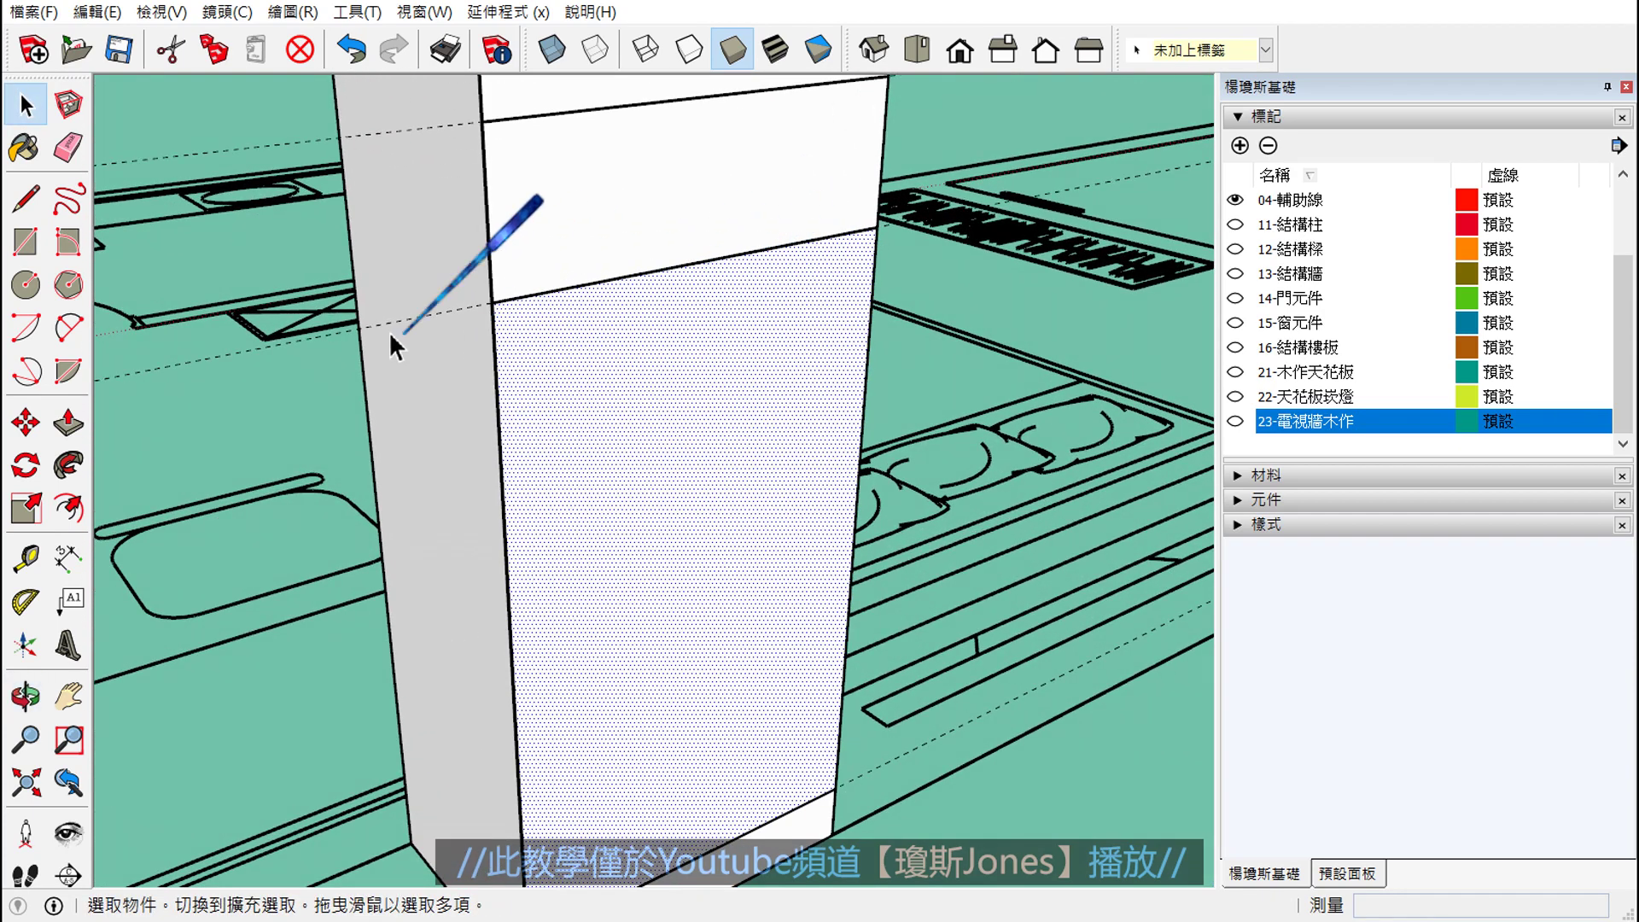
{"action": "key", "text": "l"}
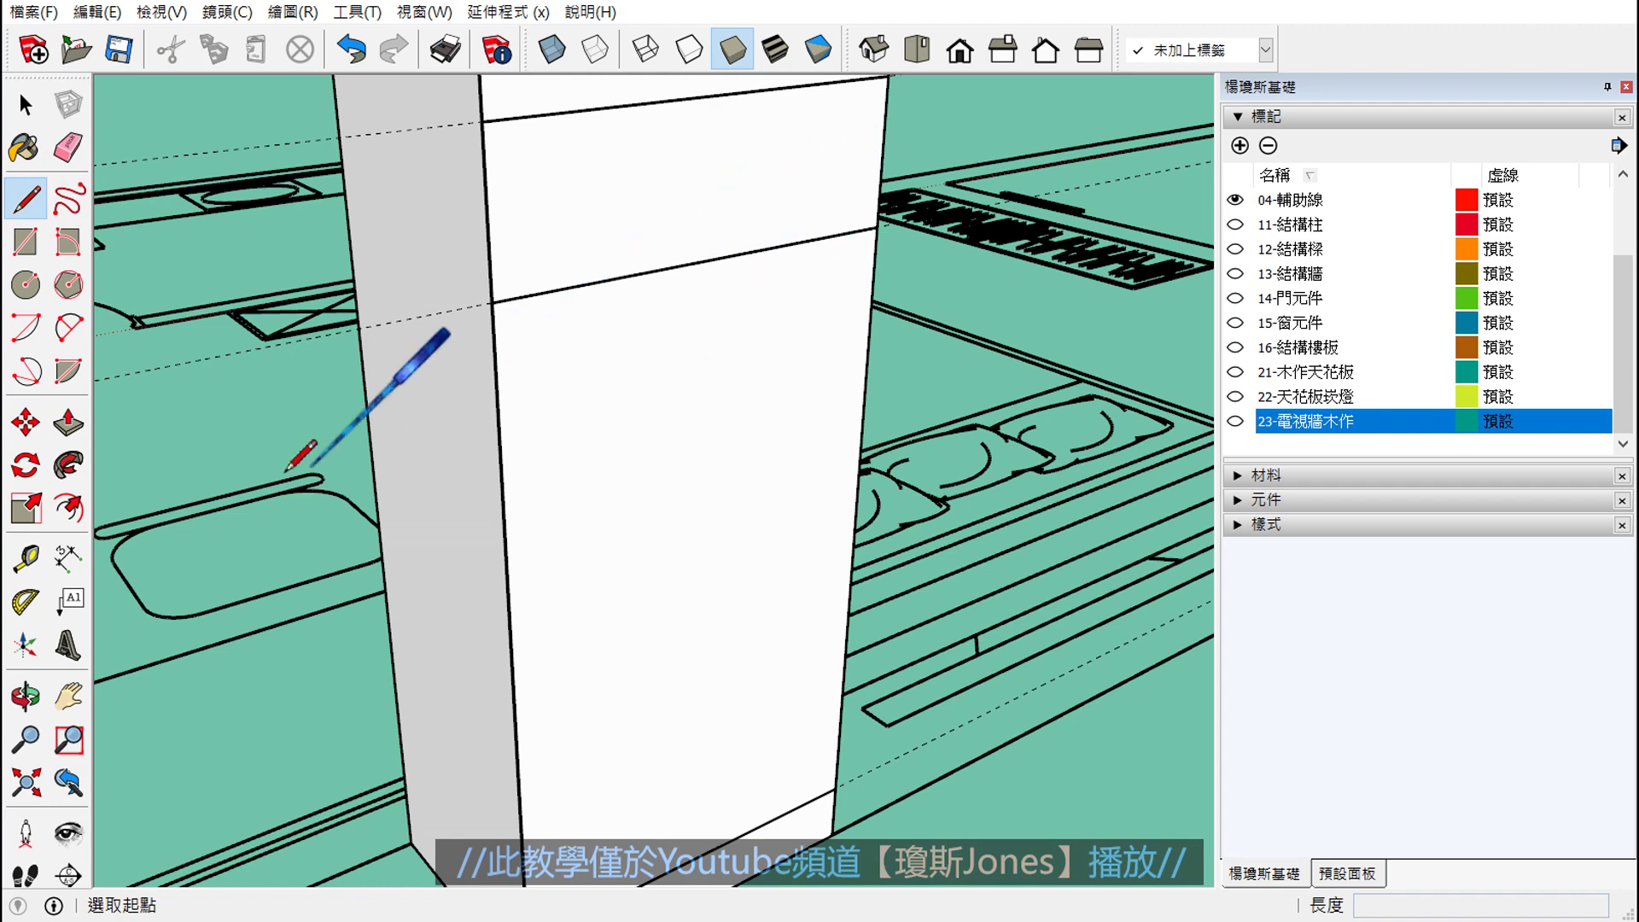
- Drop a vertical guide at the centre of the block's front face from its side edge
{"action": "left_click", "coordinate": [25, 559]}
{"action": "mouse_move", "coordinate": [619, 570]}
{"action": "middle_mouse_down"}
{"action": "mouse_move", "coordinate": [557, 469]}
{"action": "mouse_move", "coordinate": [512, 541]}
{"action": "middle_mouse_up"}
{"action": "left_click", "coordinate": [437, 615]}
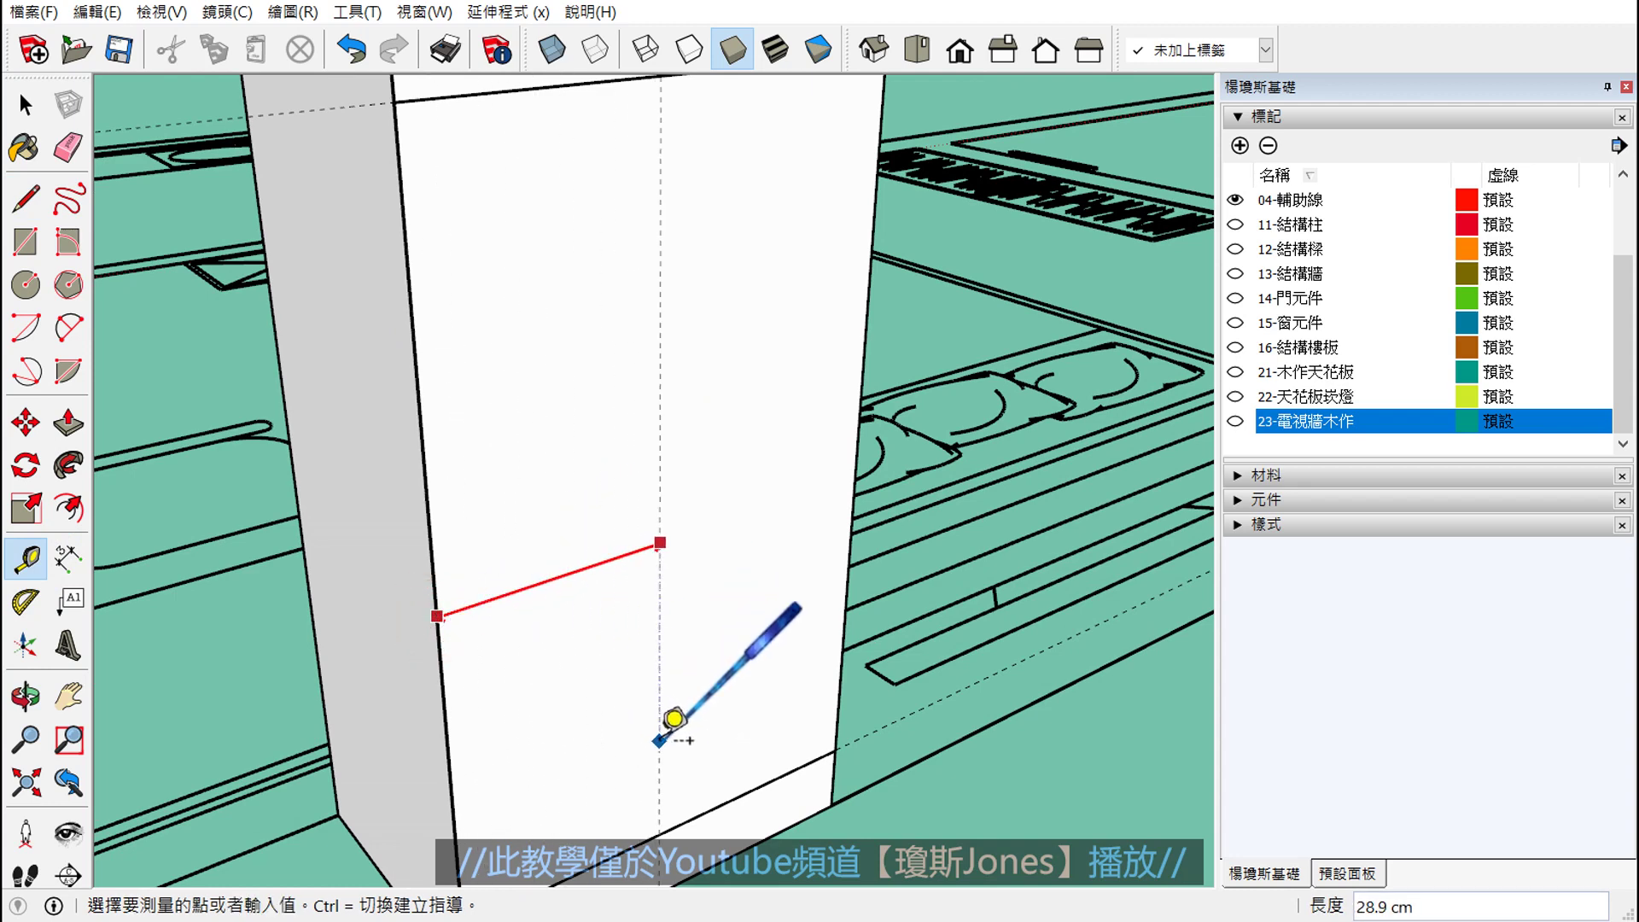
{"action": "left_click", "coordinate": [687, 818]}
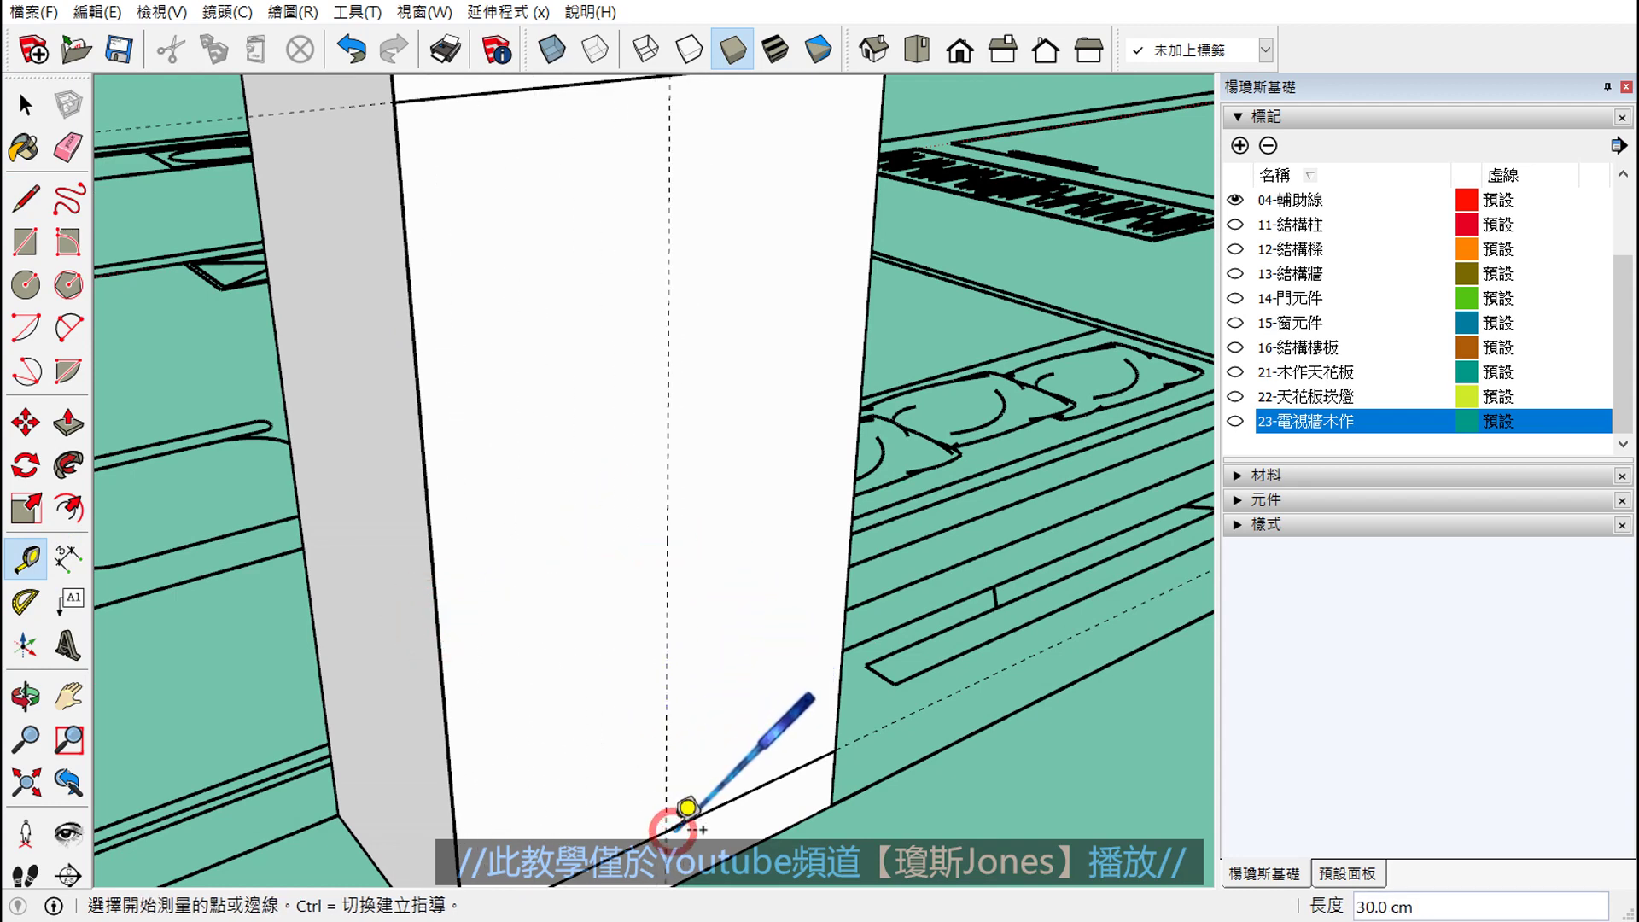
{"action": "mouse_move", "coordinate": [721, 431]}
{"action": "middle_mouse_down"}
{"action": "mouse_move", "coordinate": [618, 506]}
{"action": "mouse_move", "coordinate": [633, 500]}
{"action": "middle_mouse_up"}
{"action": "scroll", "coordinate": [614, 583], "scroll_direction": "up", "scroll_amount": 3}
{"action": "scroll", "coordinate": [634, 579], "scroll_direction": "up", "scroll_amount": 2}
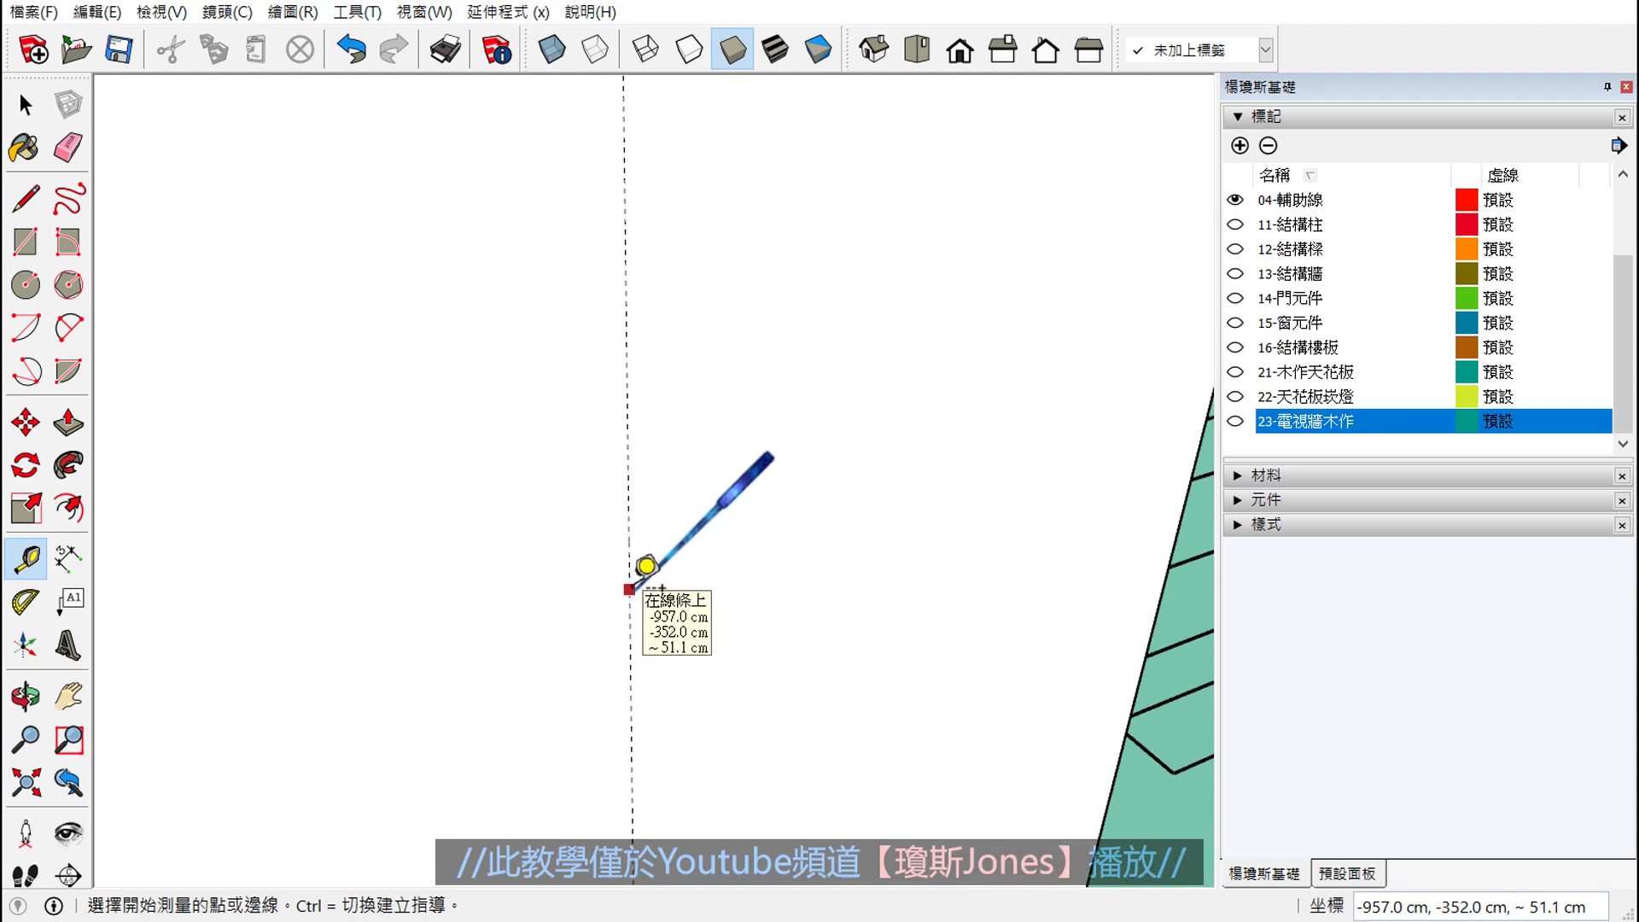
- Place two guides offset 0.25 either side of the centre guide
{"action": "left_click", "coordinate": [631, 589]}
{"action": "type", "text": "0.25"}
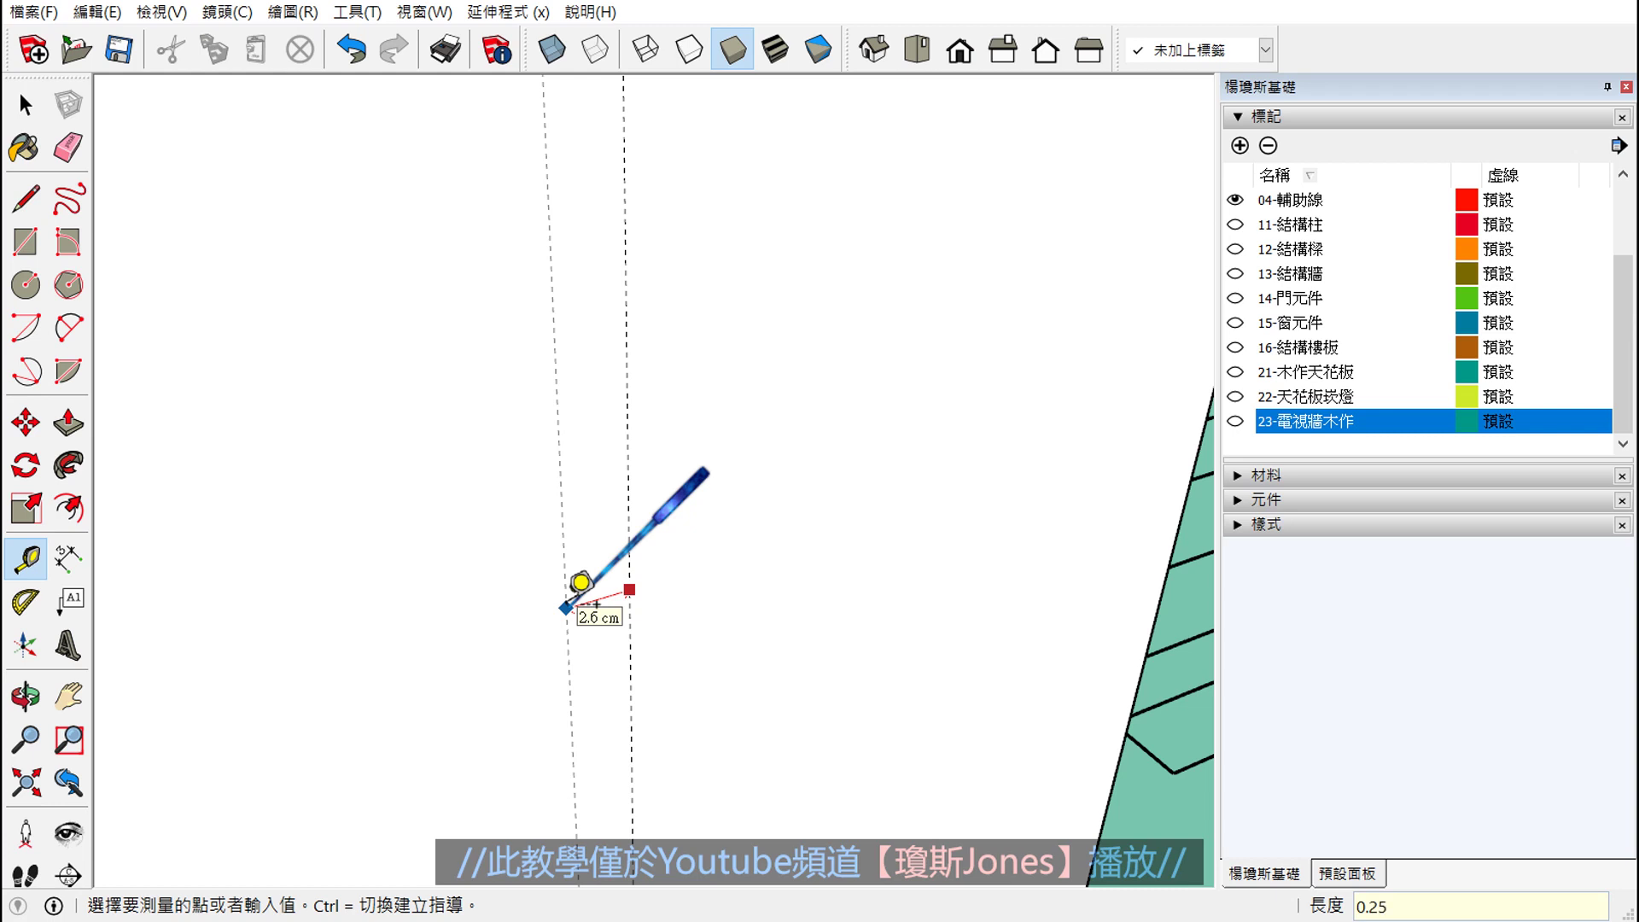
{"action": "key", "text": "Return"}
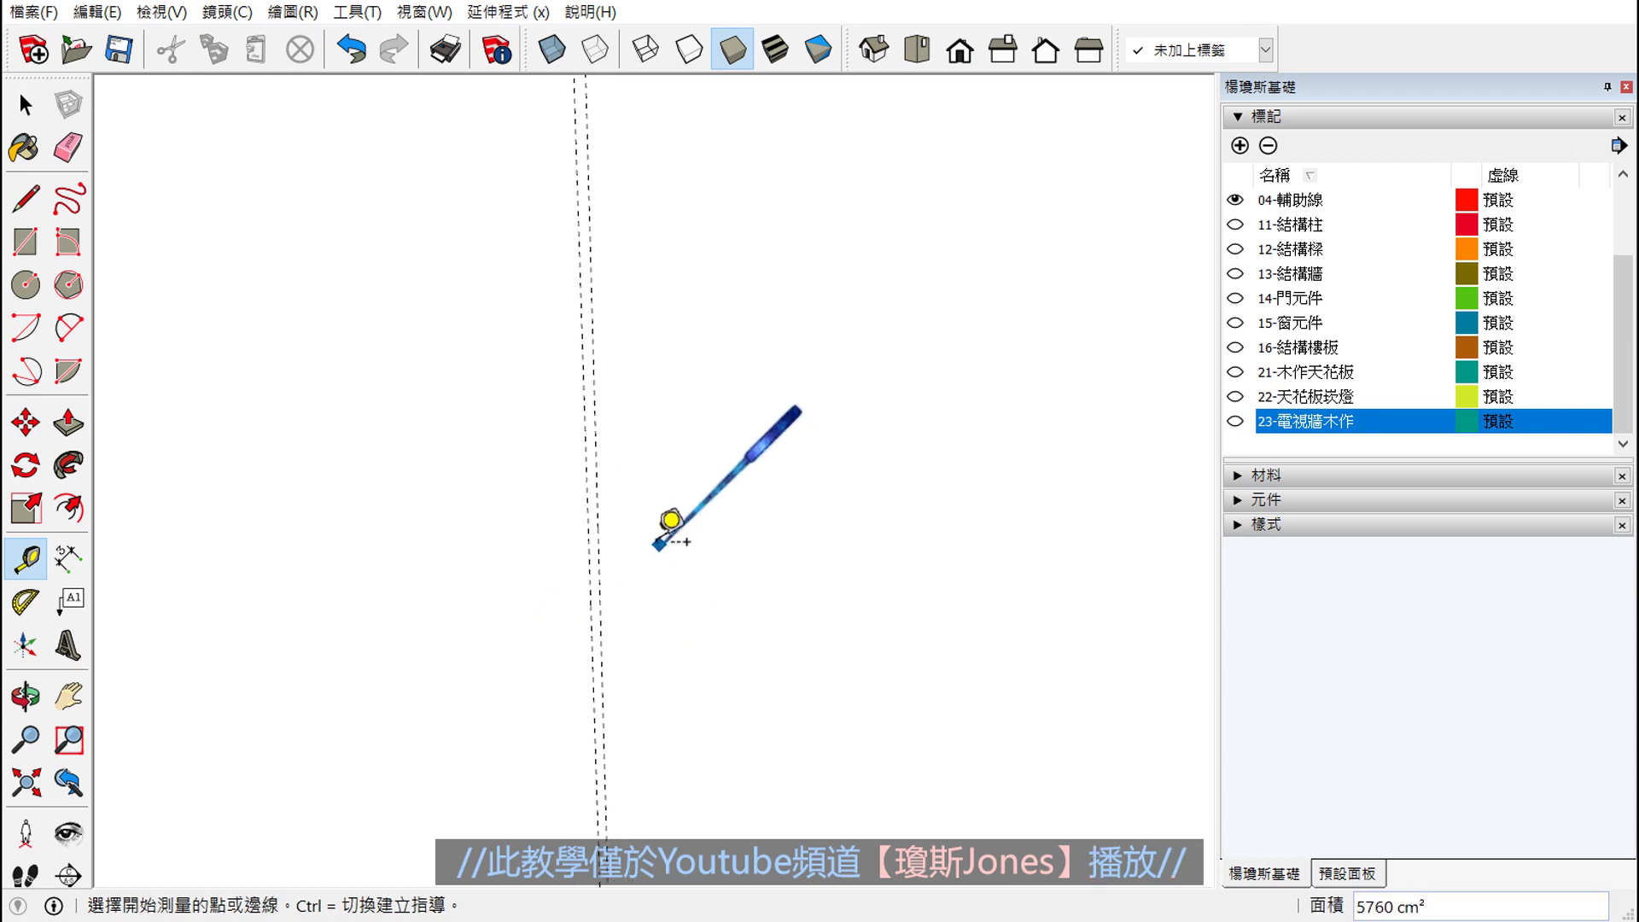
{"action": "left_click", "coordinate": [575, 547]}
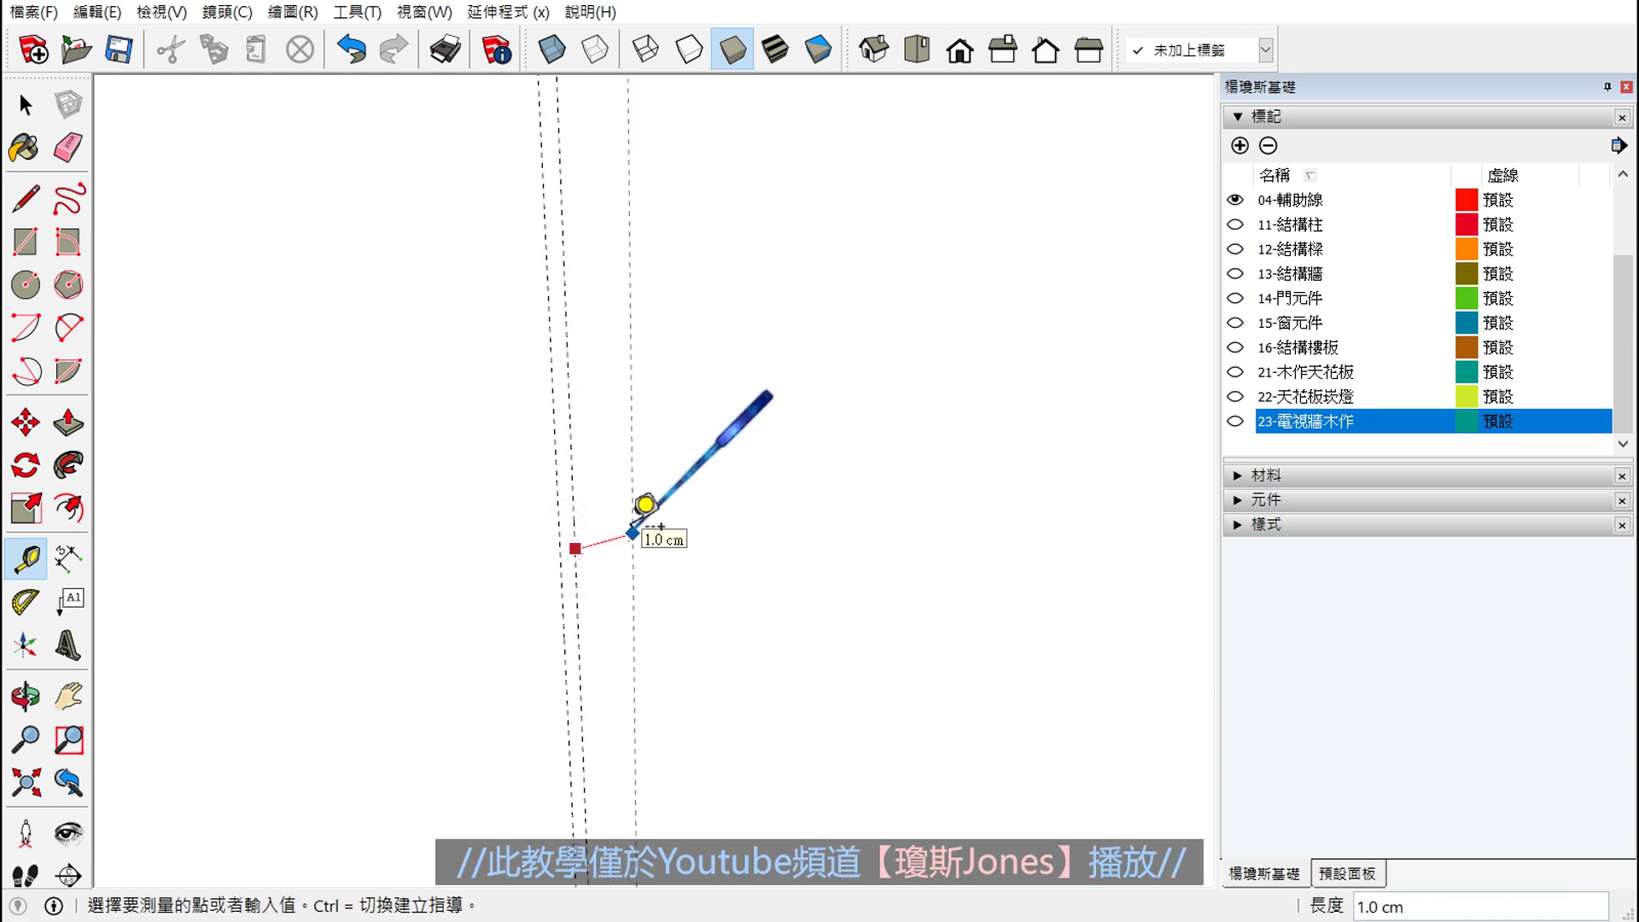
{"action": "key", "text": "Return"}
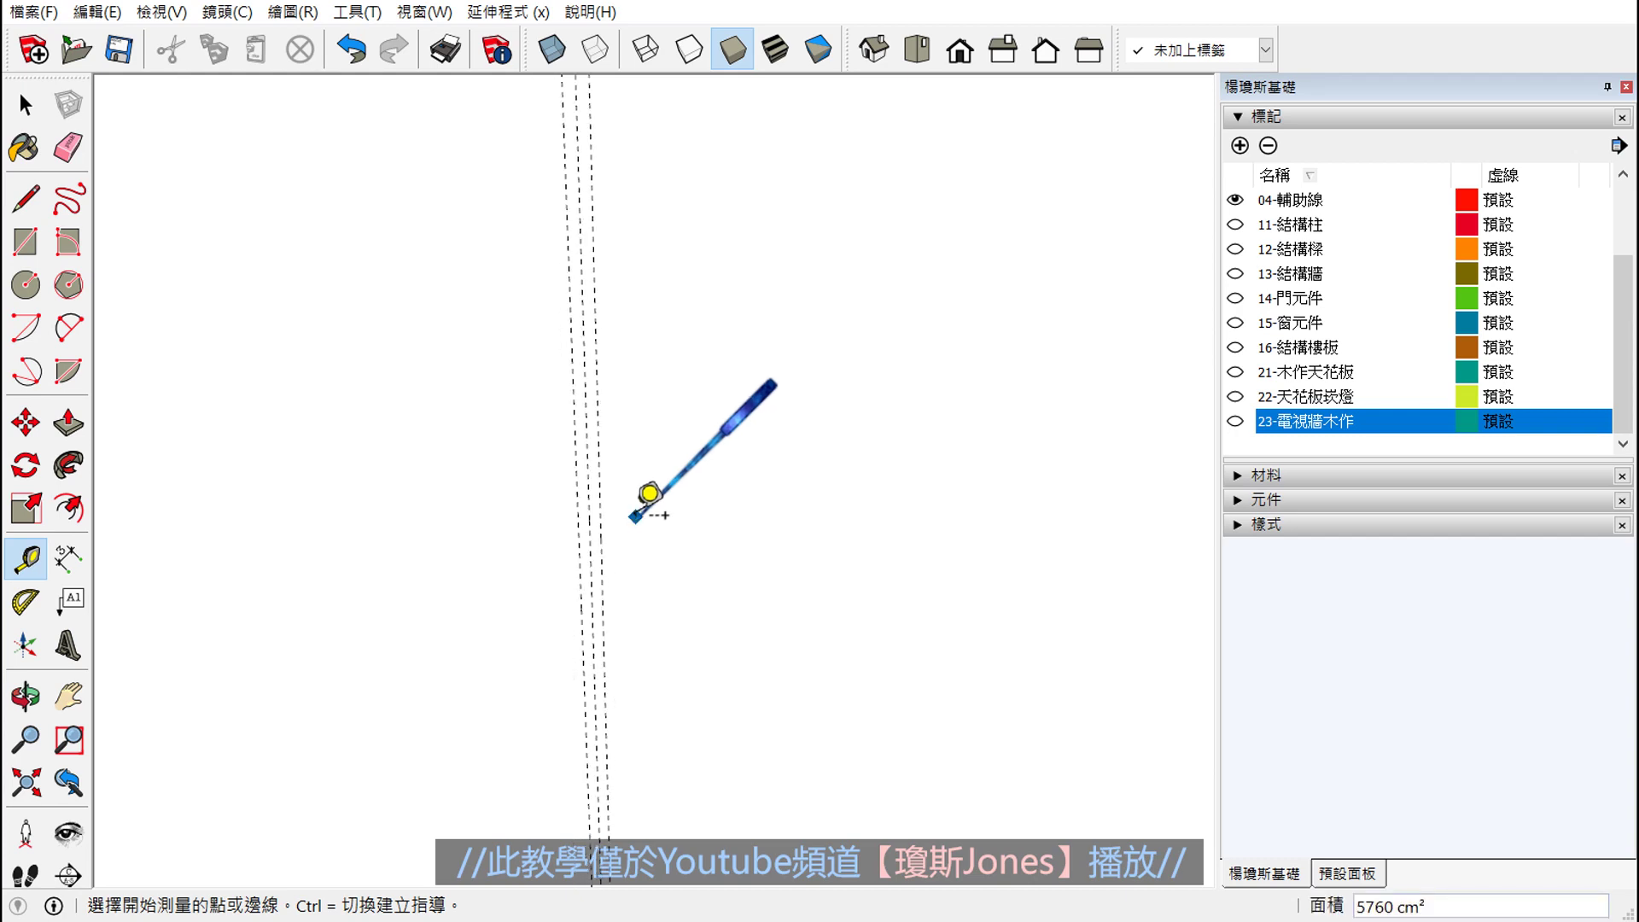
{"action": "scroll", "coordinate": [674, 538], "scroll_direction": "down", "scroll_amount": 2}
{"action": "scroll", "coordinate": [691, 538], "scroll_direction": "down", "scroll_amount": 3}
{"action": "scroll", "coordinate": [696, 529], "scroll_direction": "down", "scroll_amount": 3}
{"action": "scroll", "coordinate": [689, 520], "scroll_direction": "down", "scroll_amount": 1}
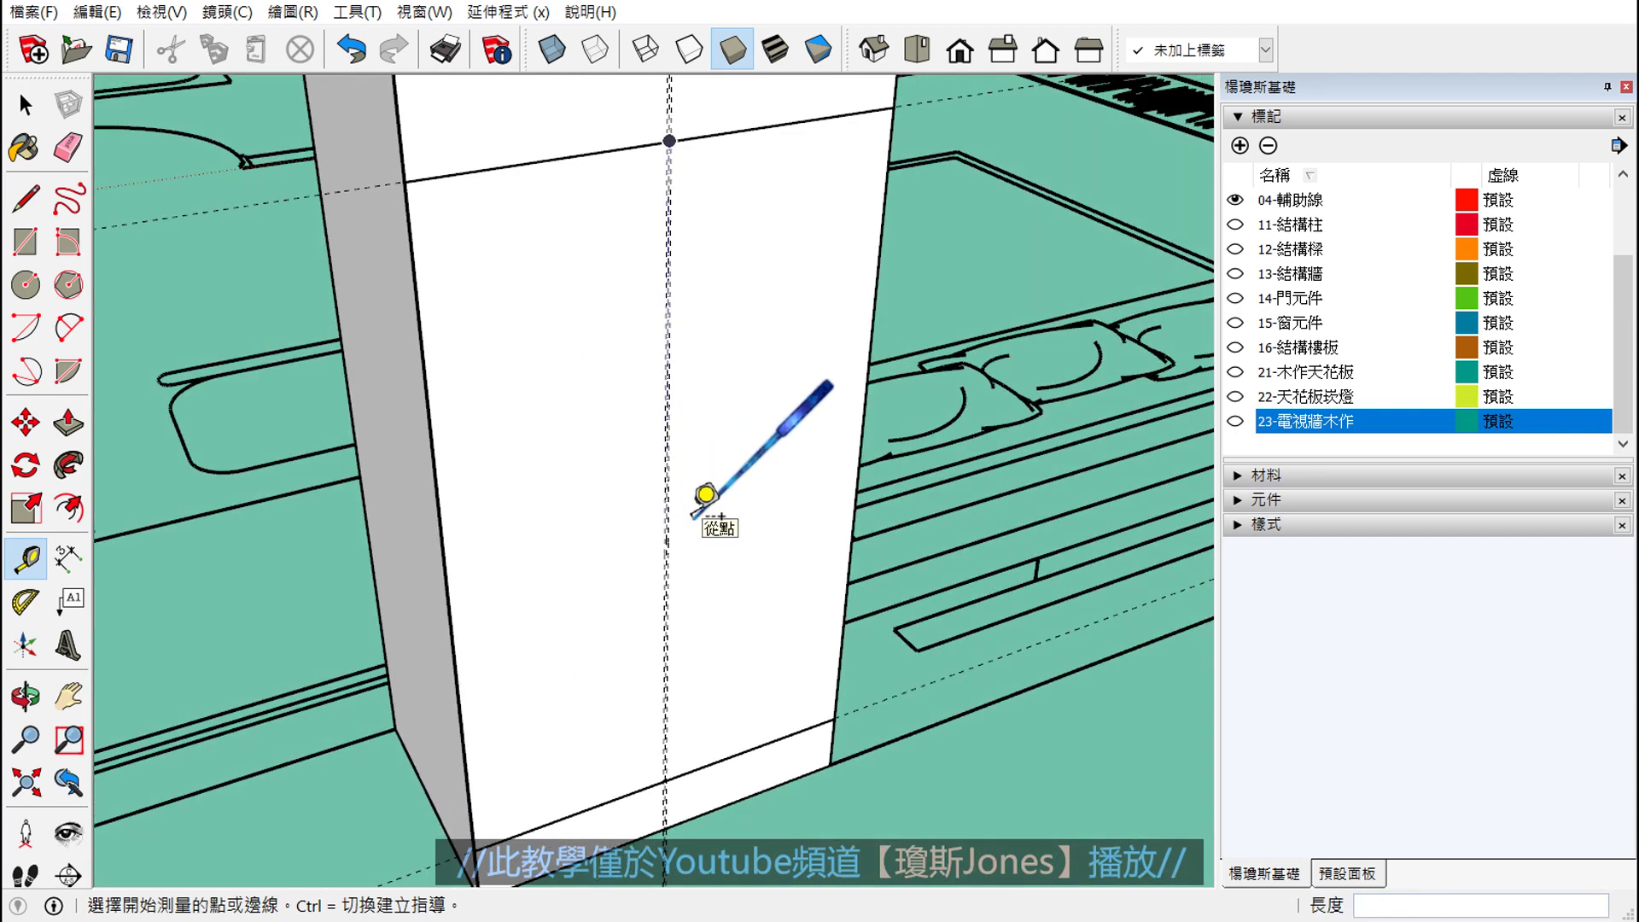
{"action": "key", "text": "space"}
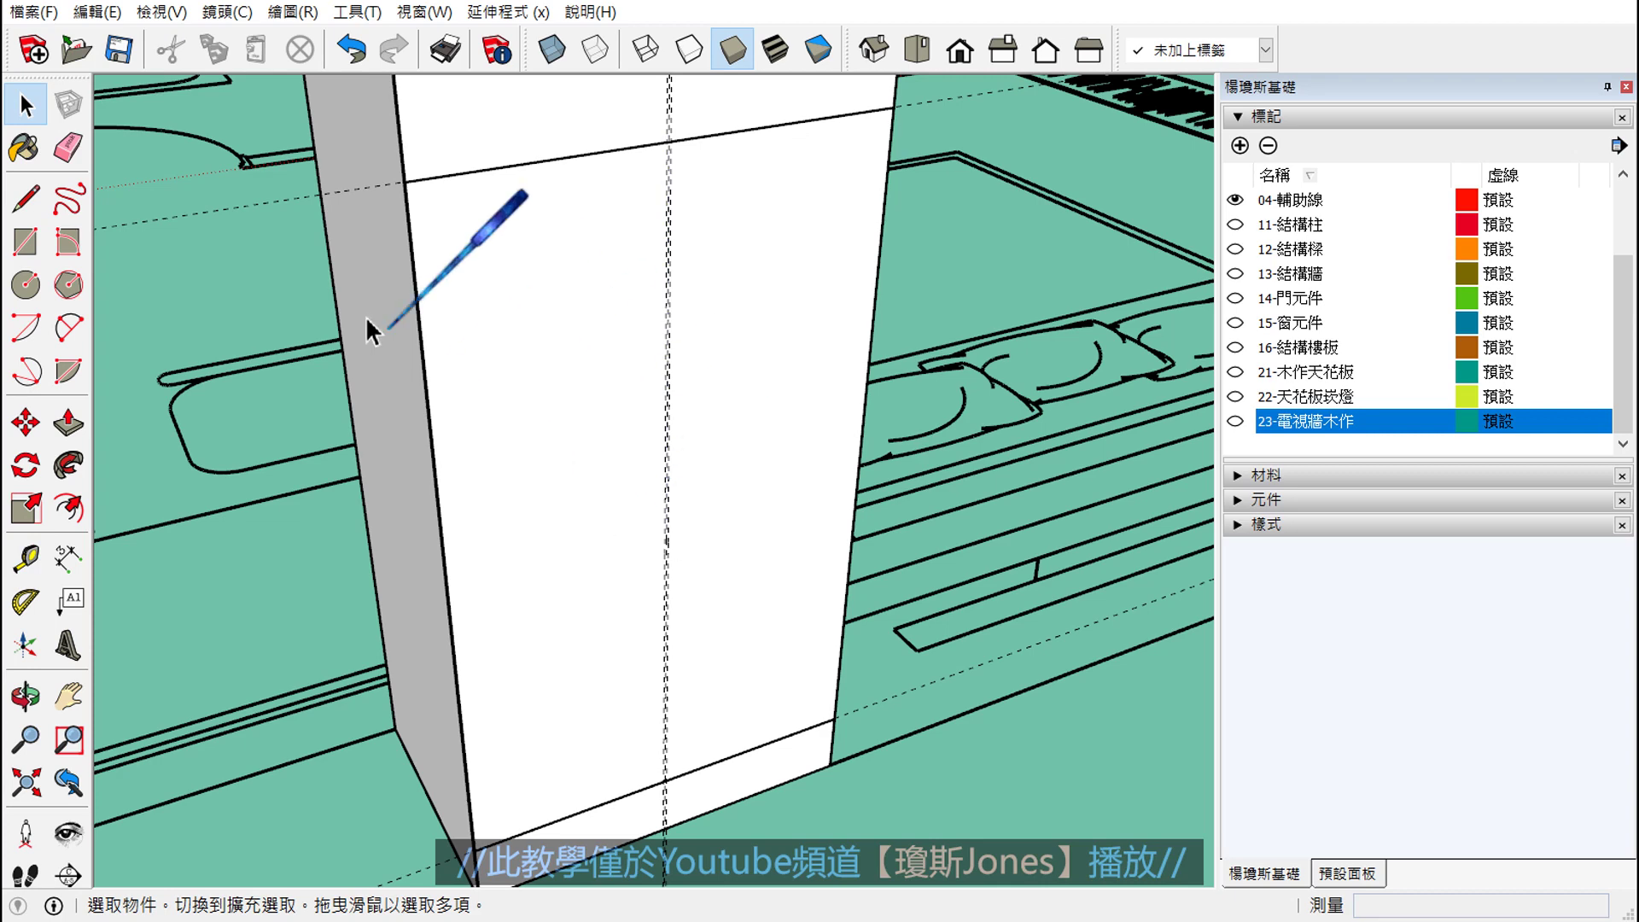
- Draw the narrow centre strip rectangle between the guides, from the top to the bottom edge
{"action": "left_click", "coordinate": [26, 242]}
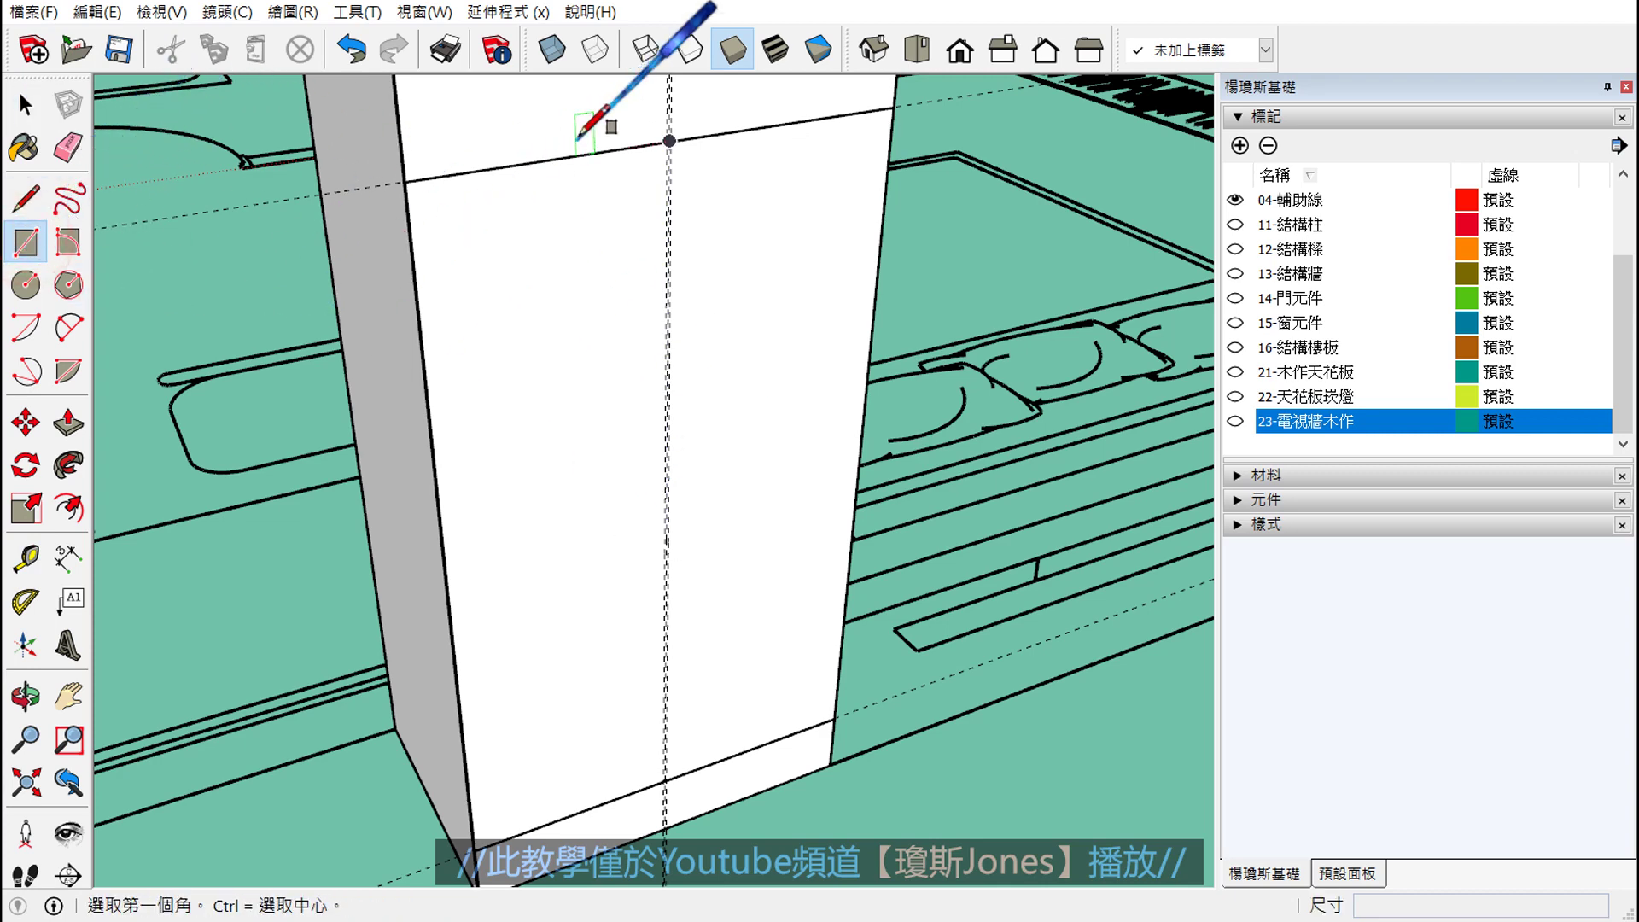
{"action": "scroll", "coordinate": [577, 138], "scroll_direction": "up", "scroll_amount": 3}
{"action": "scroll", "coordinate": [695, 146], "scroll_direction": "up", "scroll_amount": 3}
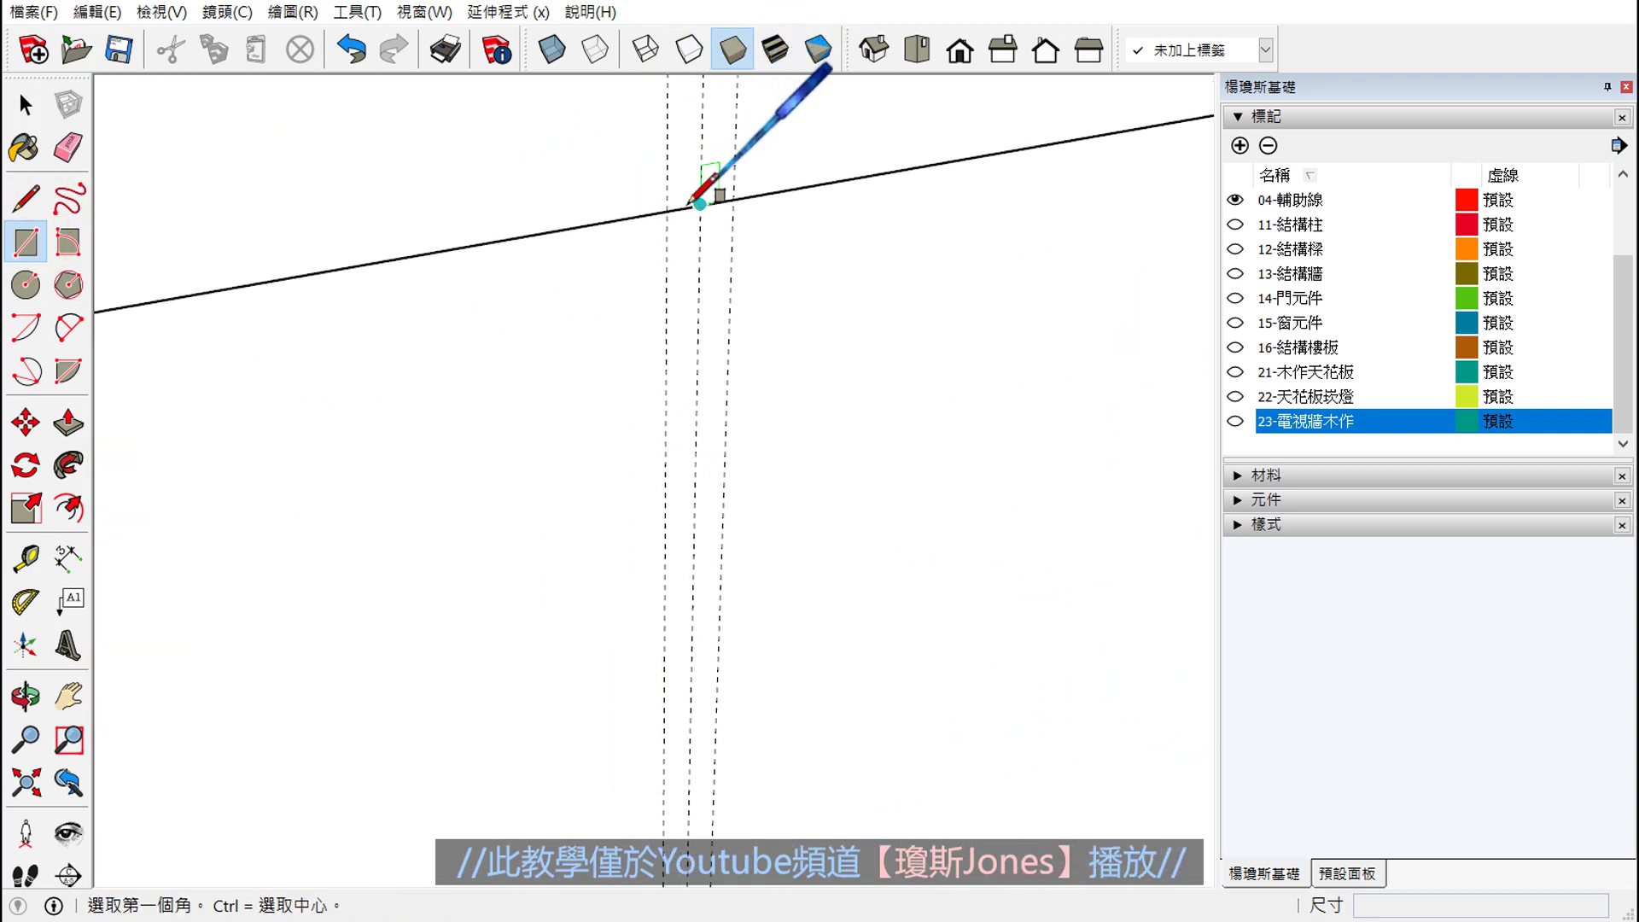
{"action": "left_click", "coordinate": [668, 210]}
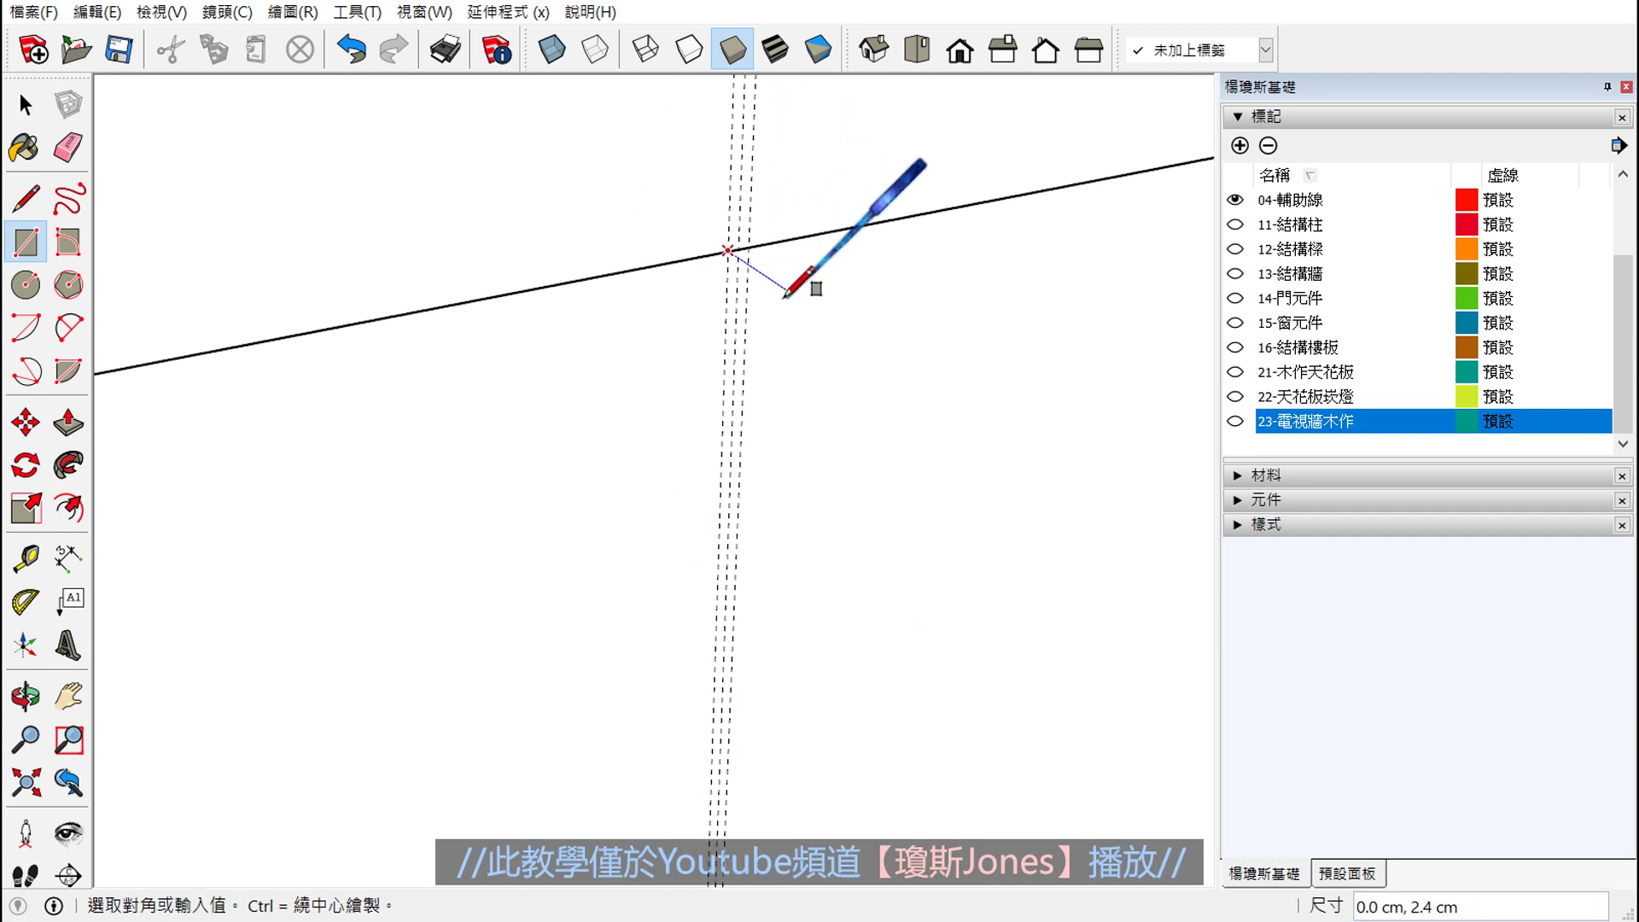
{"action": "scroll", "coordinate": [806, 292], "scroll_direction": "down", "scroll_amount": 1}
{"action": "scroll", "coordinate": [849, 358], "scroll_direction": "down", "scroll_amount": 2}
{"action": "scroll", "coordinate": [787, 475], "scroll_direction": "down", "scroll_amount": 3}
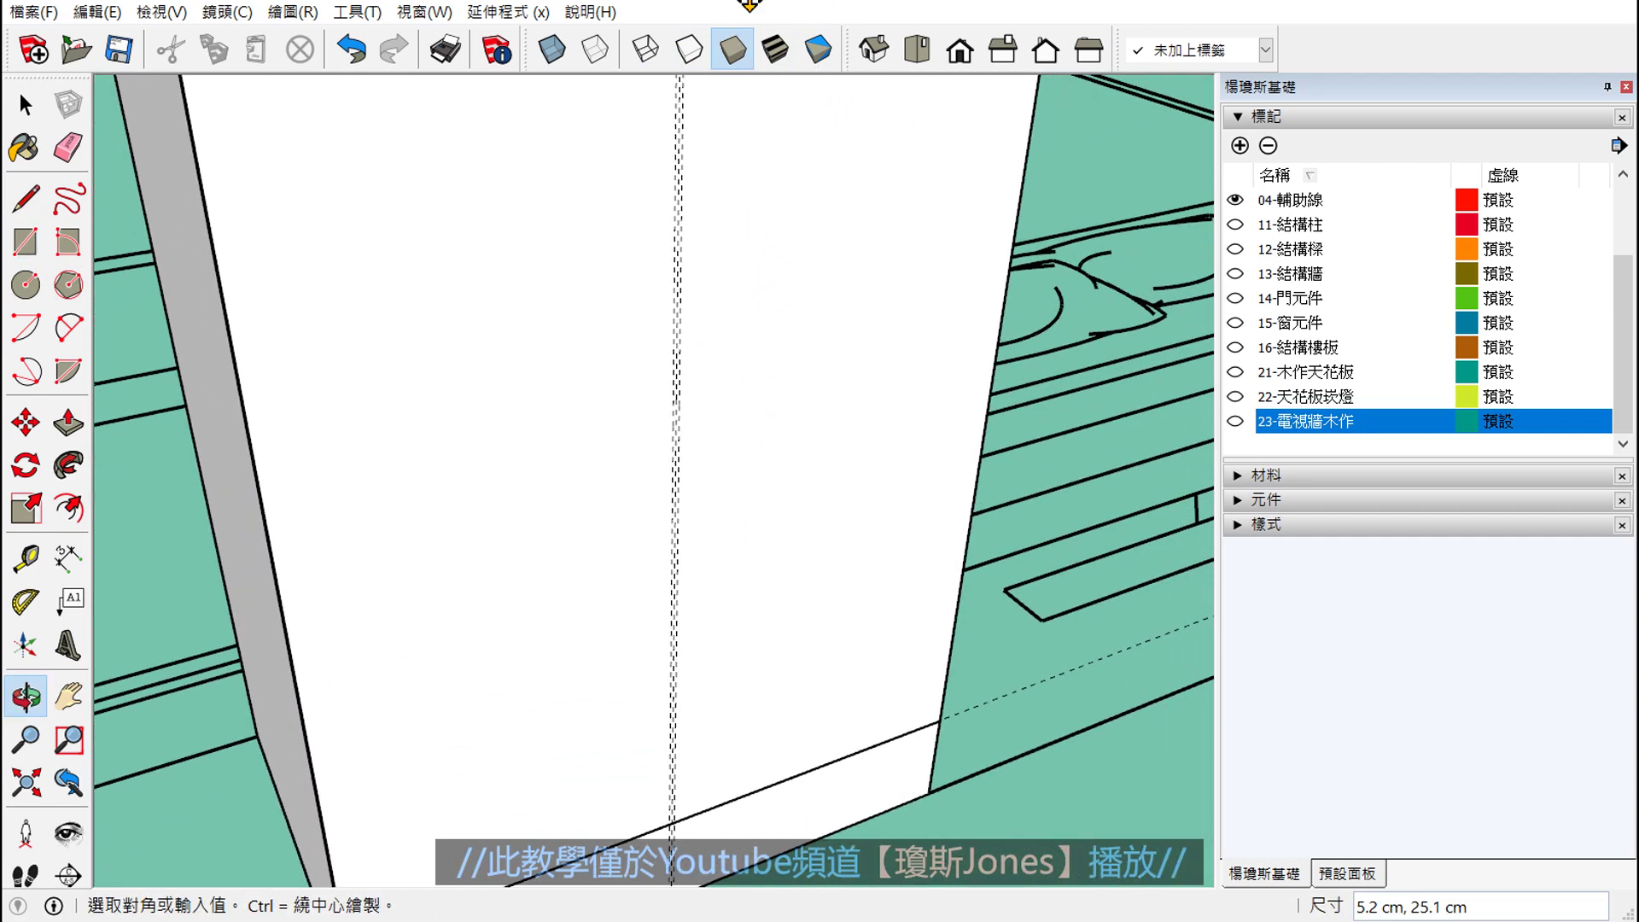
{"action": "scroll", "coordinate": [714, 787], "scroll_direction": "up", "scroll_amount": 3}
{"action": "scroll", "coordinate": [681, 830], "scroll_direction": "up", "scroll_amount": 2}
{"action": "scroll", "coordinate": [677, 776], "scroll_direction": "up", "scroll_amount": 1}
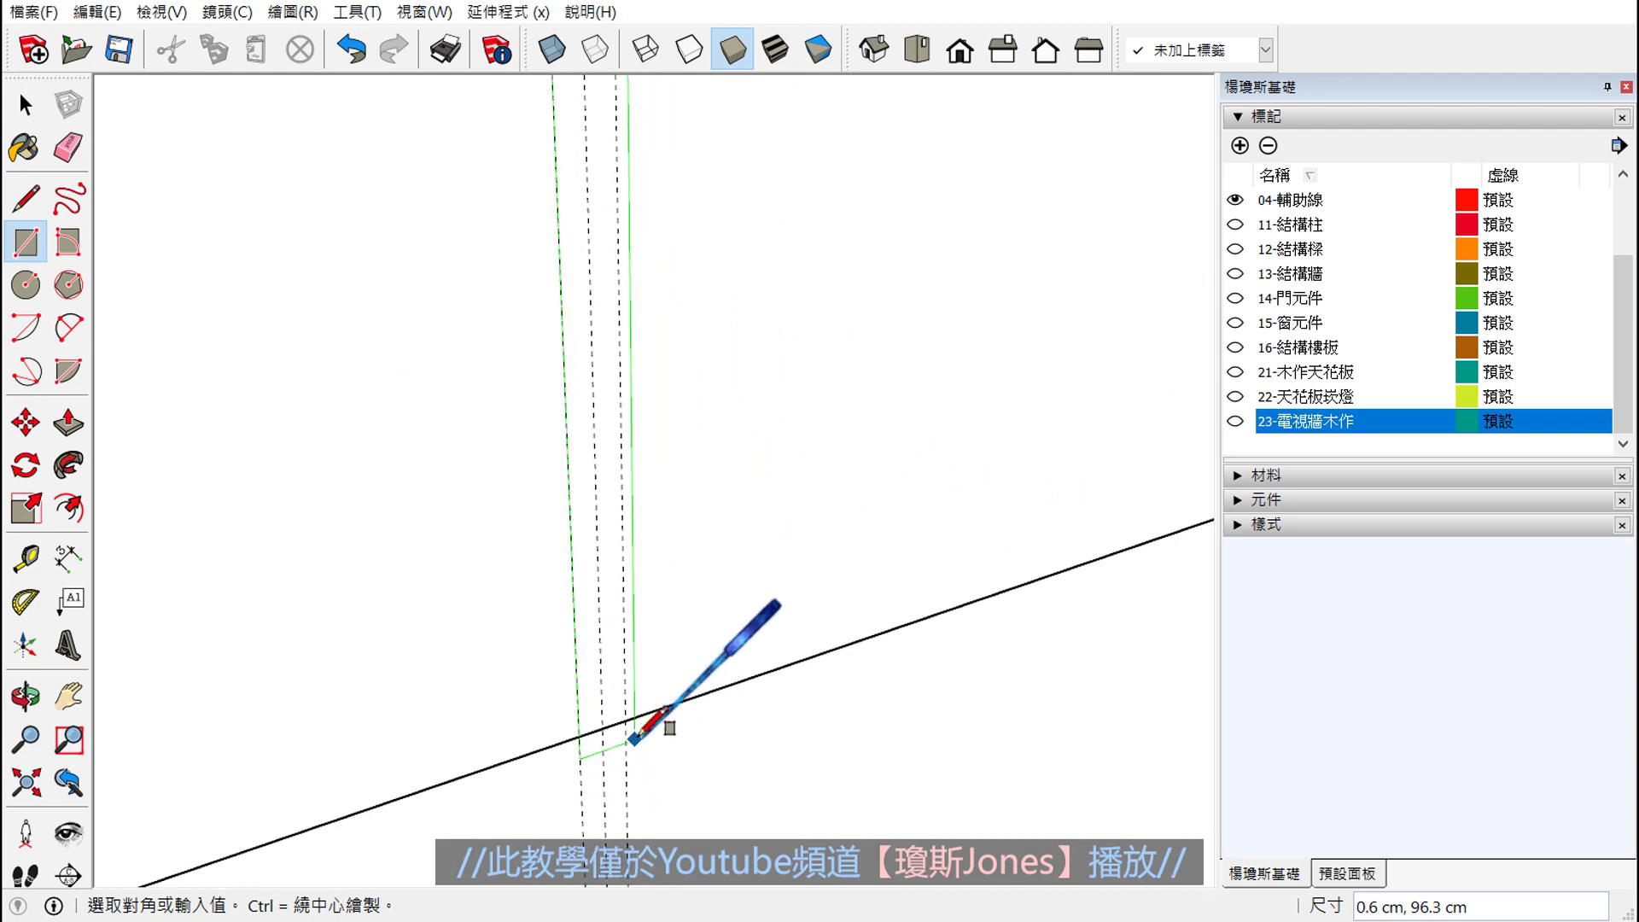
{"action": "left_click", "coordinate": [626, 720]}
- Select the right panel, centre strip and left panel to check the face split
{"action": "key", "text": "space"}
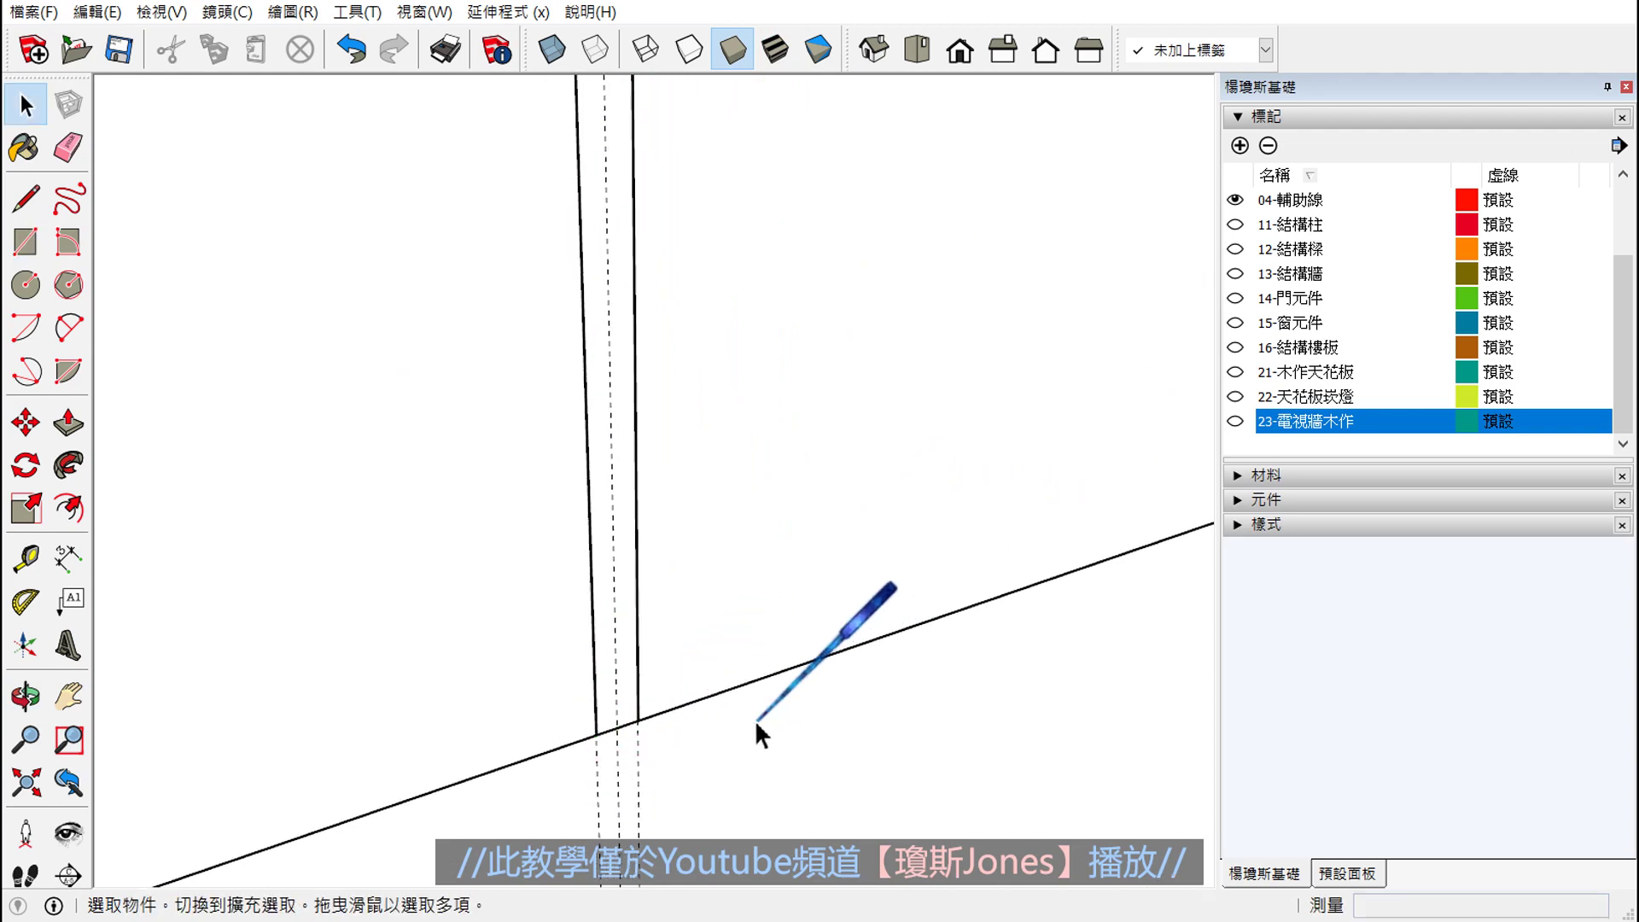
{"action": "left_click", "coordinate": [705, 662]}
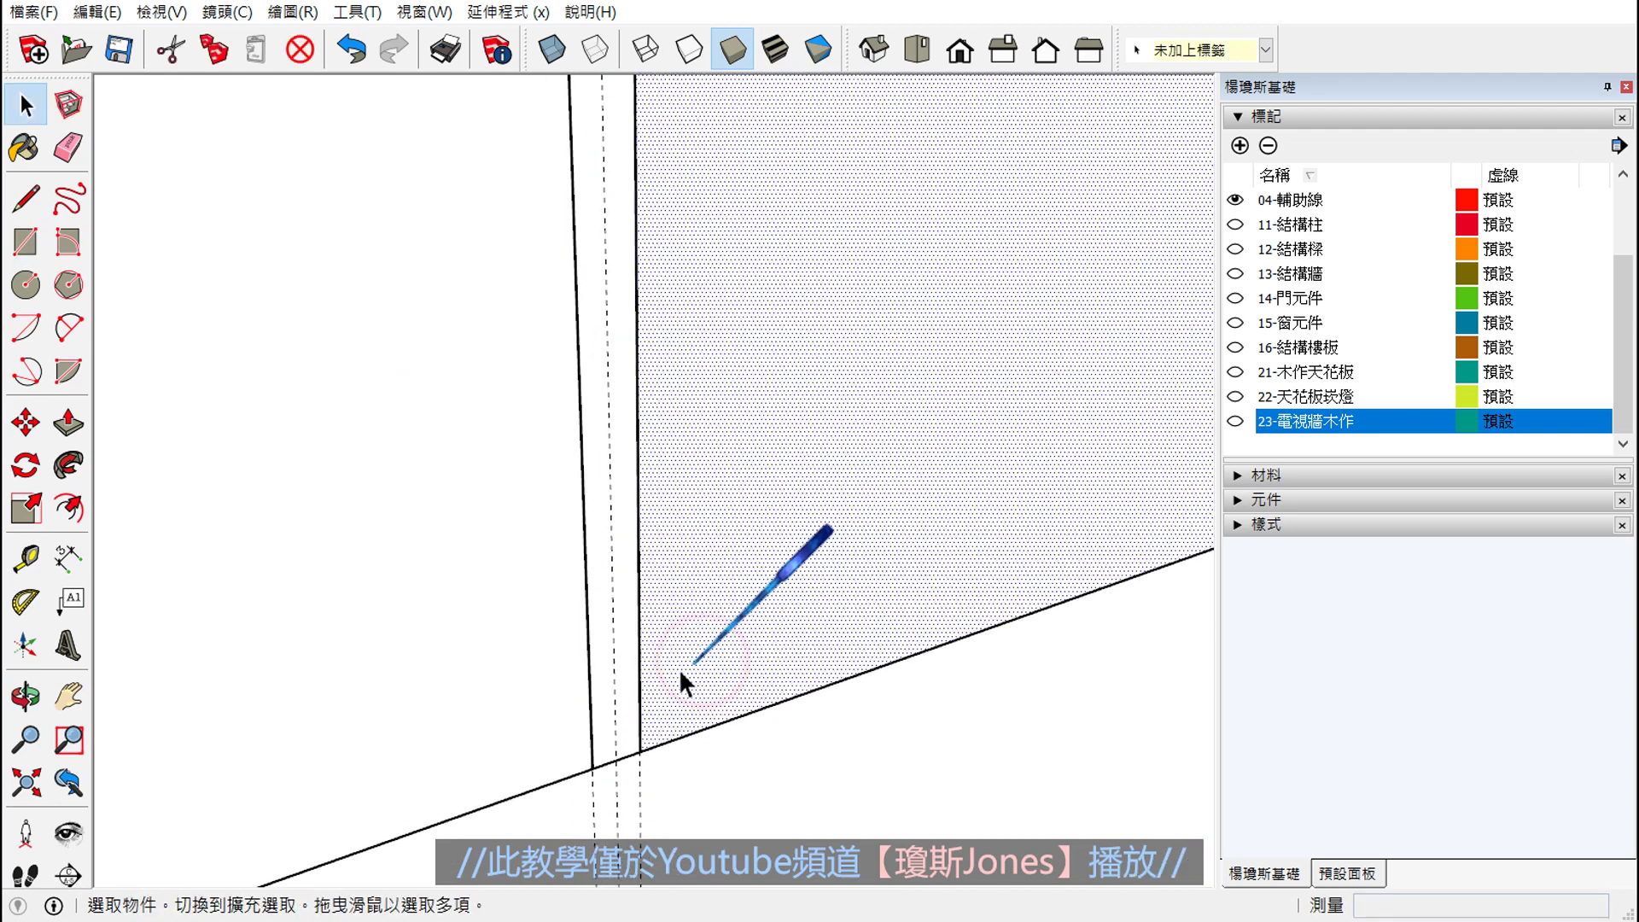
{"action": "left_click", "coordinate": [623, 689]}
{"action": "left_click", "coordinate": [504, 726]}
{"action": "scroll", "coordinate": [555, 715], "scroll_direction": "down", "scroll_amount": 1}
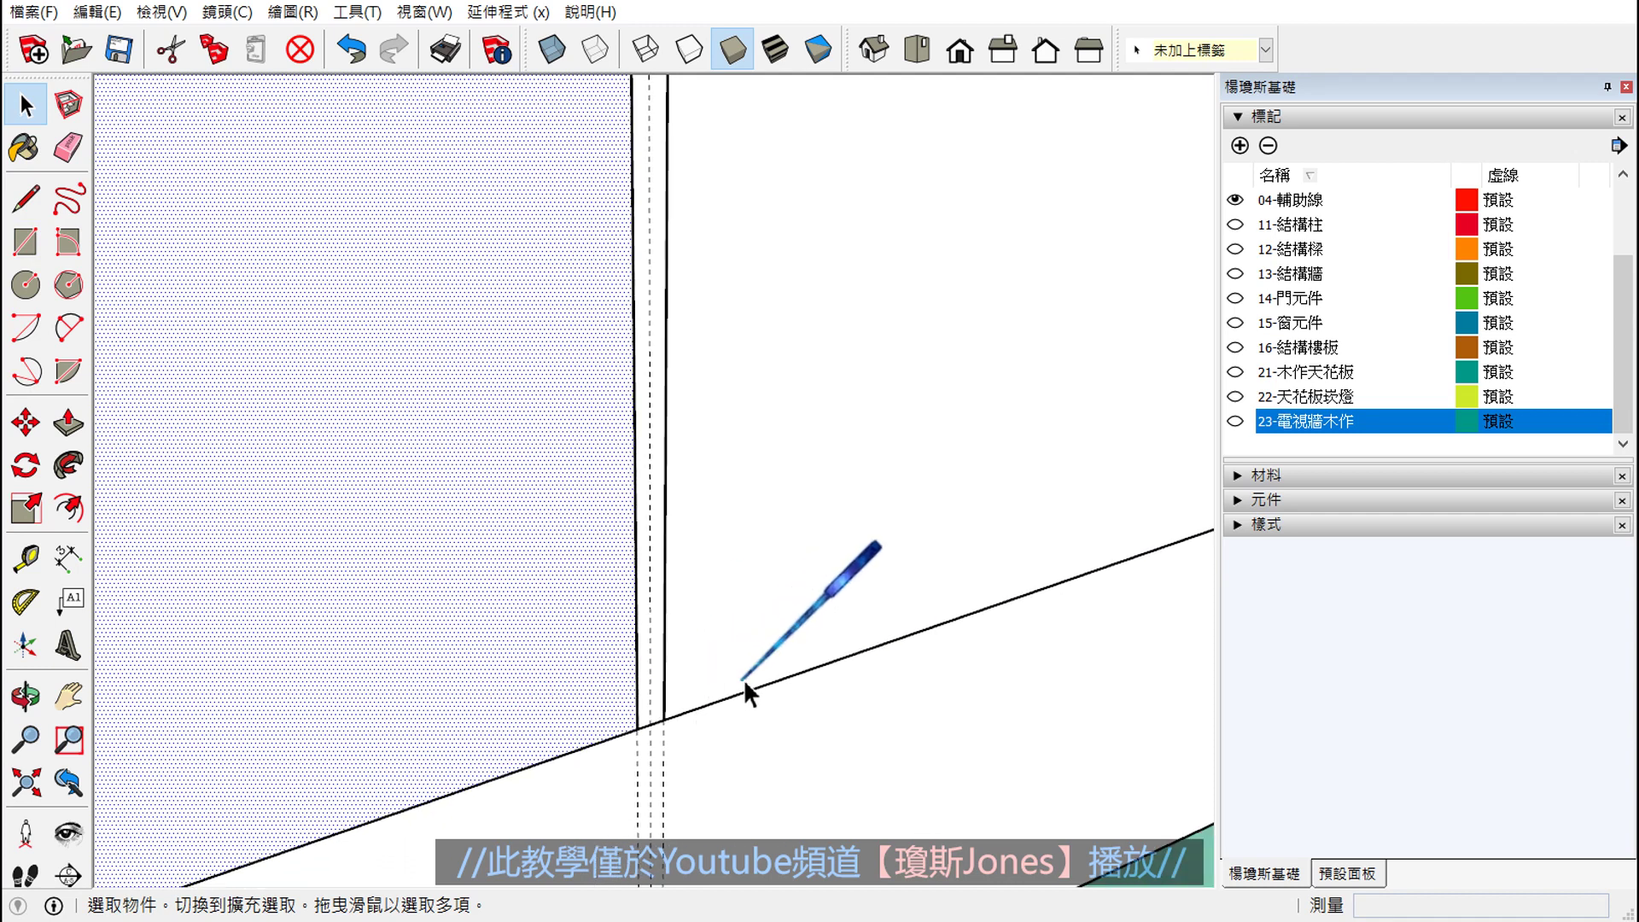
{"action": "scroll", "coordinate": [745, 679], "scroll_direction": "down", "scroll_amount": 2}
{"action": "scroll", "coordinate": [761, 692], "scroll_direction": "down", "scroll_amount": 2}
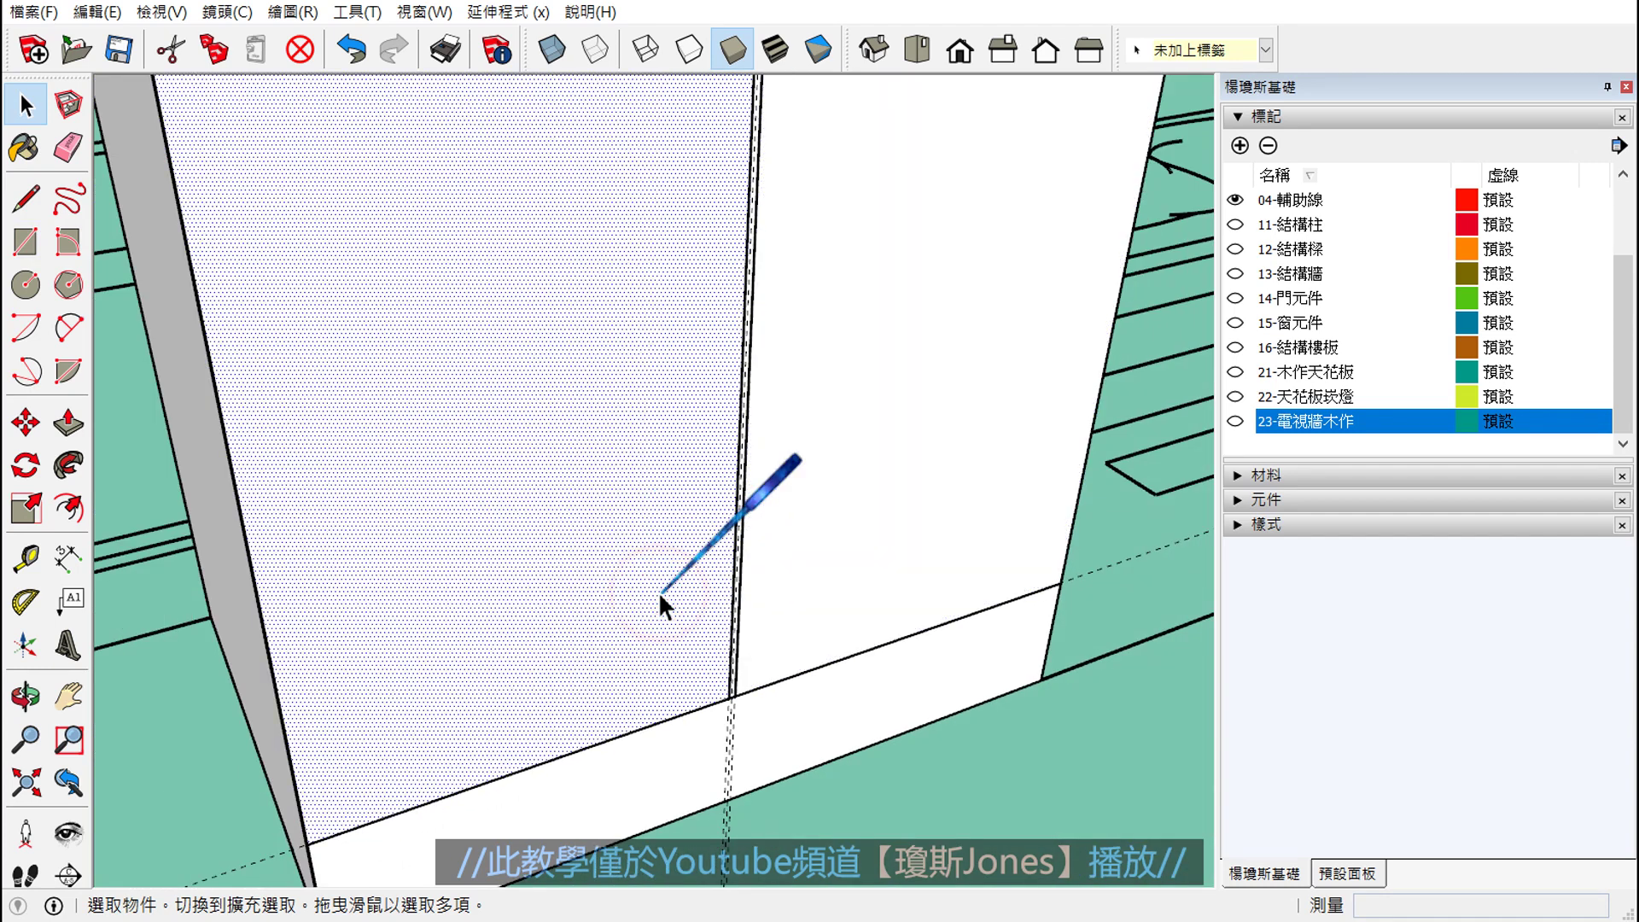
{"action": "scroll", "coordinate": [632, 592], "scroll_direction": "down", "scroll_amount": 1}
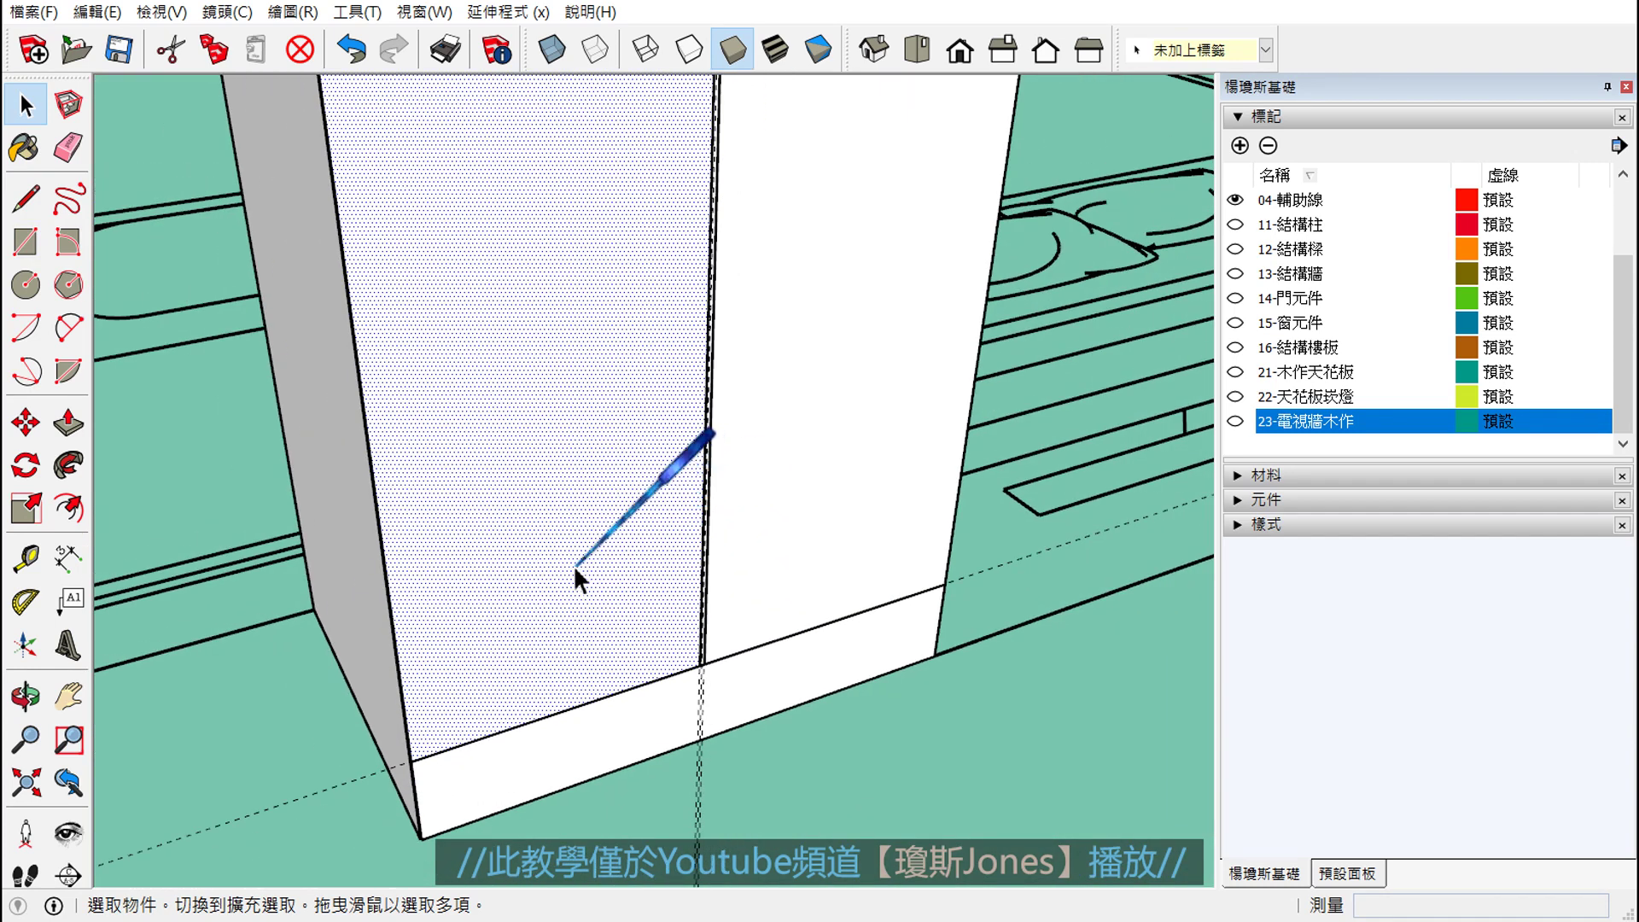
{"action": "scroll", "coordinate": [578, 575], "scroll_direction": "down", "scroll_amount": 1}
- Start pushing the left front panel inward with Push/Pull
{"action": "left_click", "coordinate": [807, 832]}
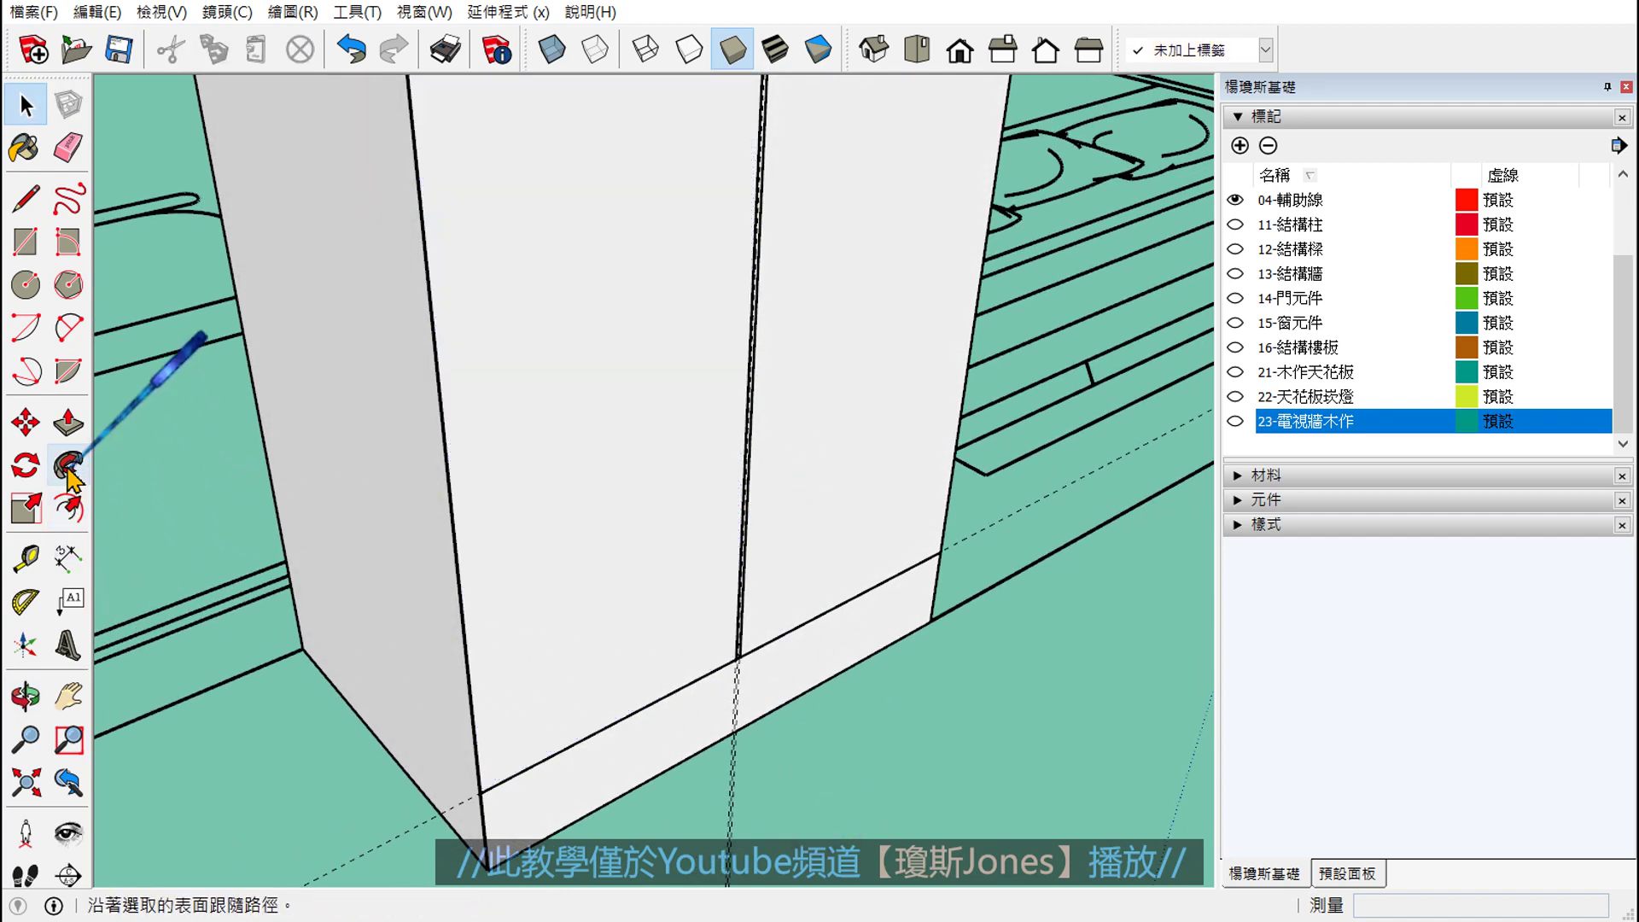
{"action": "left_click", "coordinate": [520, 515]}
{"action": "left_click", "coordinate": [68, 420]}
{"action": "left_click", "coordinate": [450, 555]}
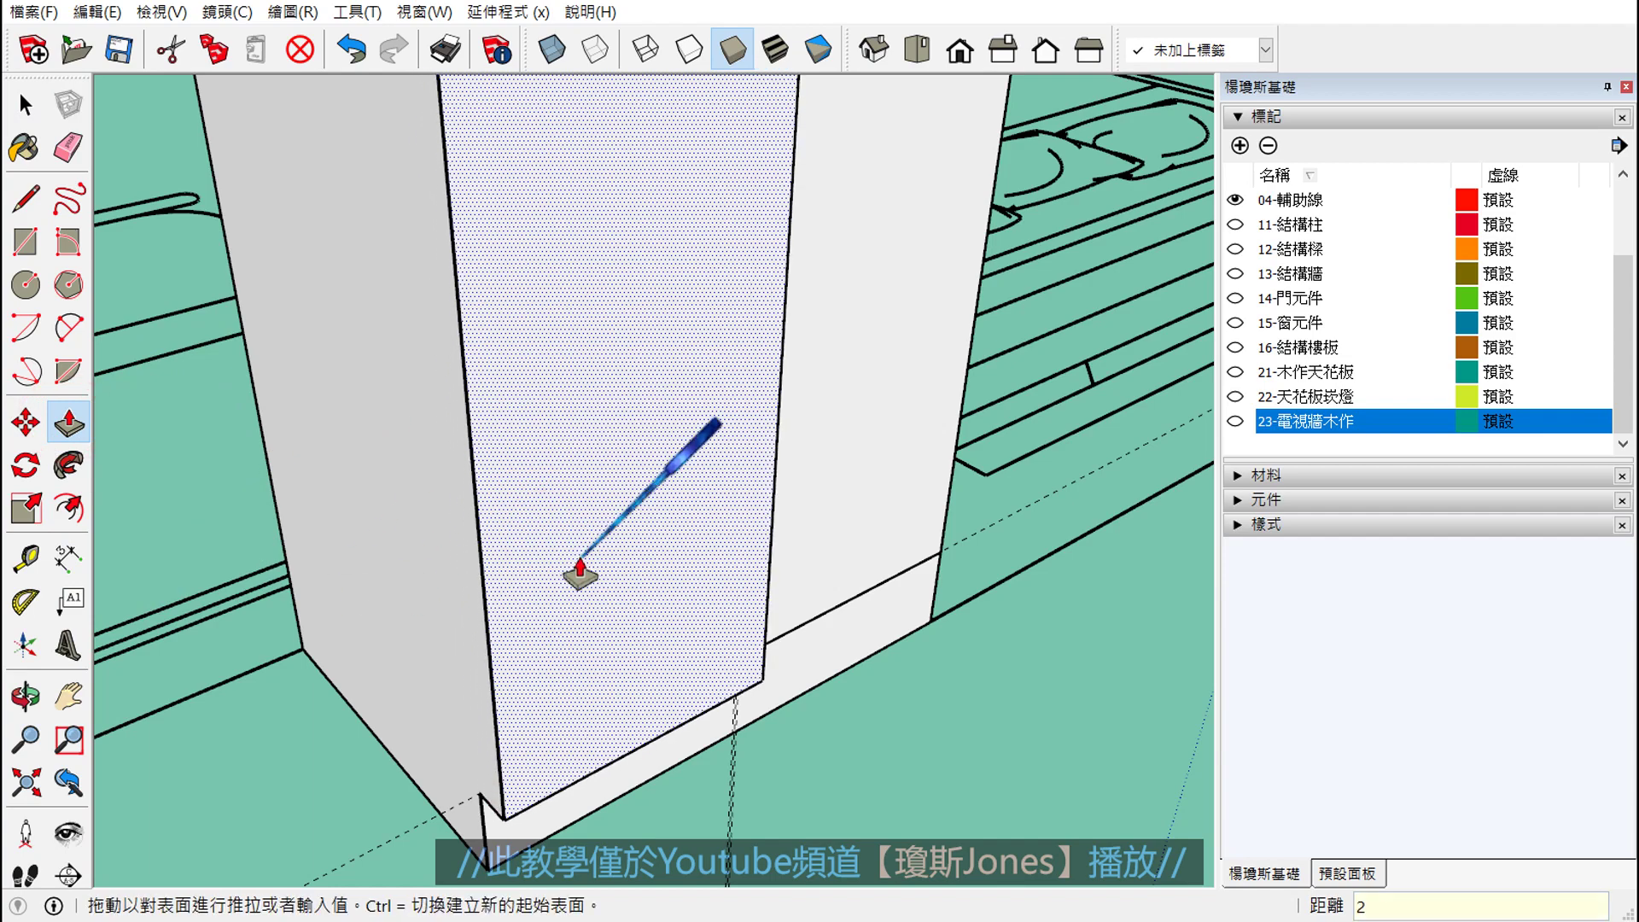
- Push the front panels back 2 cm to form the offset step
{"action": "key", "text": "Return"}
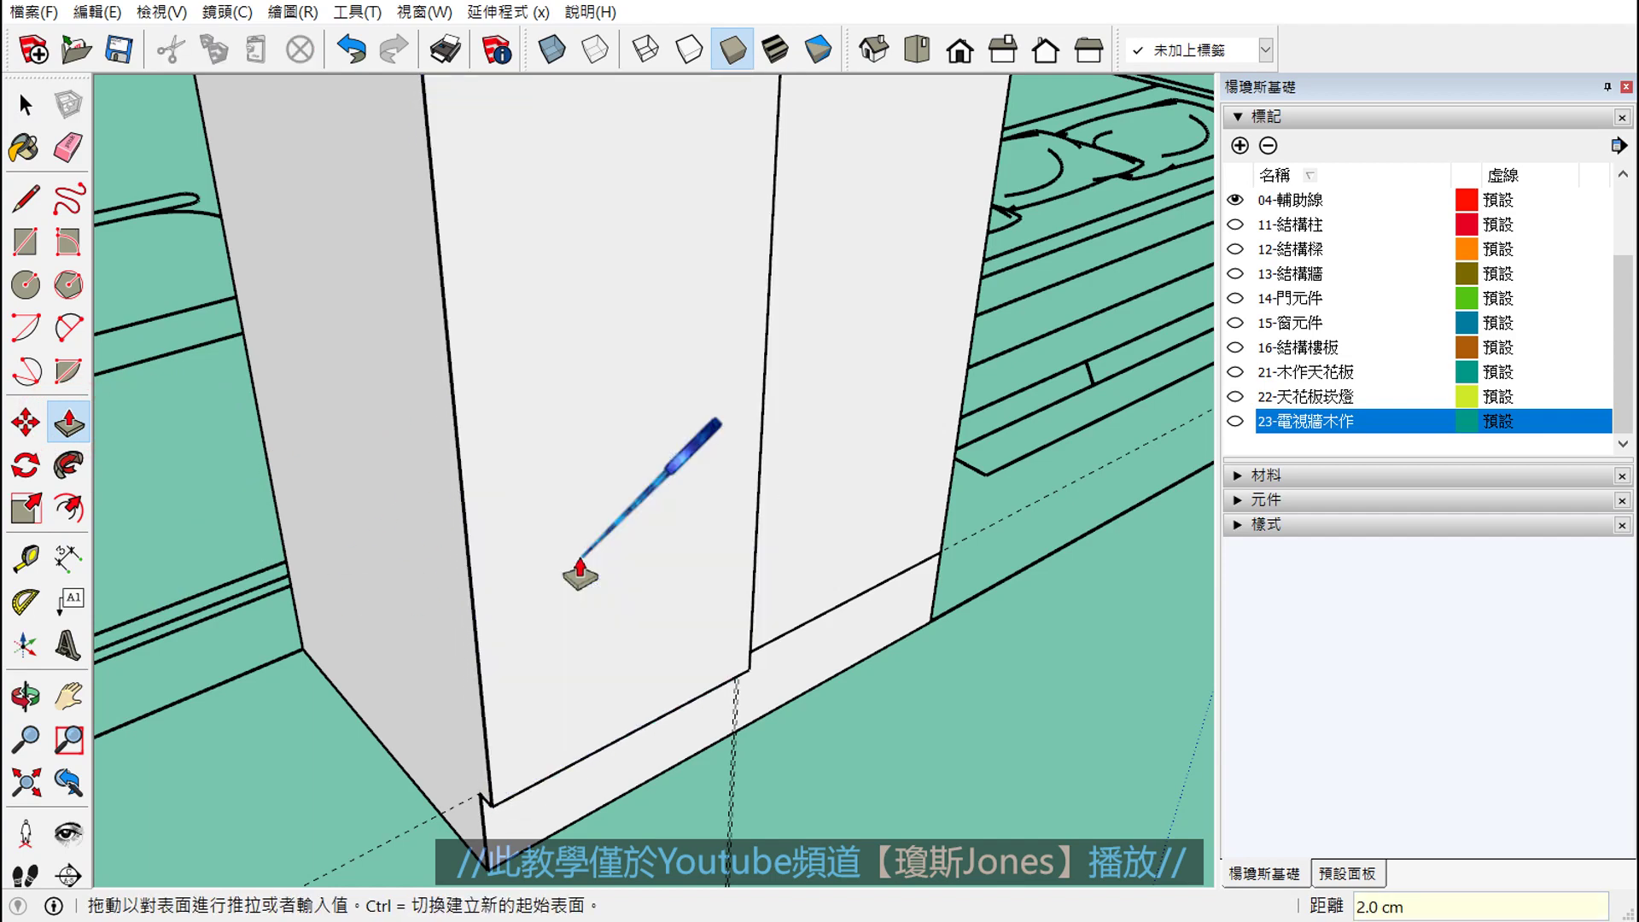
{"action": "mouse_move", "coordinate": [585, 575]}
{"action": "middle_mouse_down"}
{"action": "mouse_move", "coordinate": [811, 614]}
{"action": "mouse_move", "coordinate": [248, 611]}
{"action": "mouse_move", "coordinate": [645, 573]}
{"action": "middle_mouse_up"}
{"action": "left_click", "coordinate": [644, 570]}
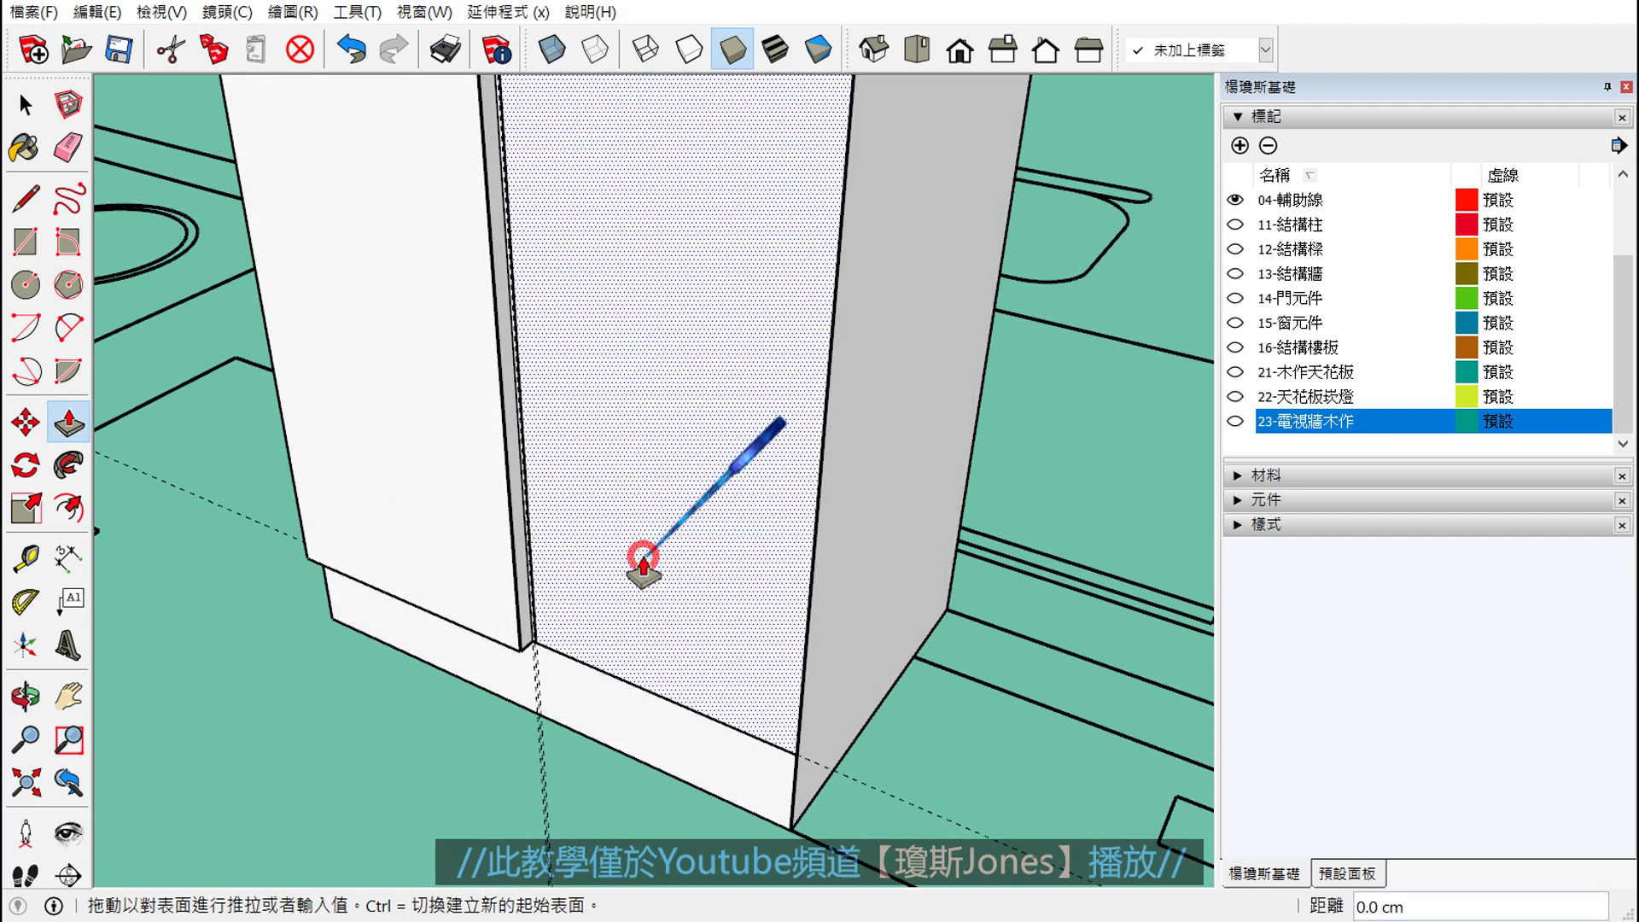
{"action": "type", "text": "2"}
{"action": "key", "text": "Return"}
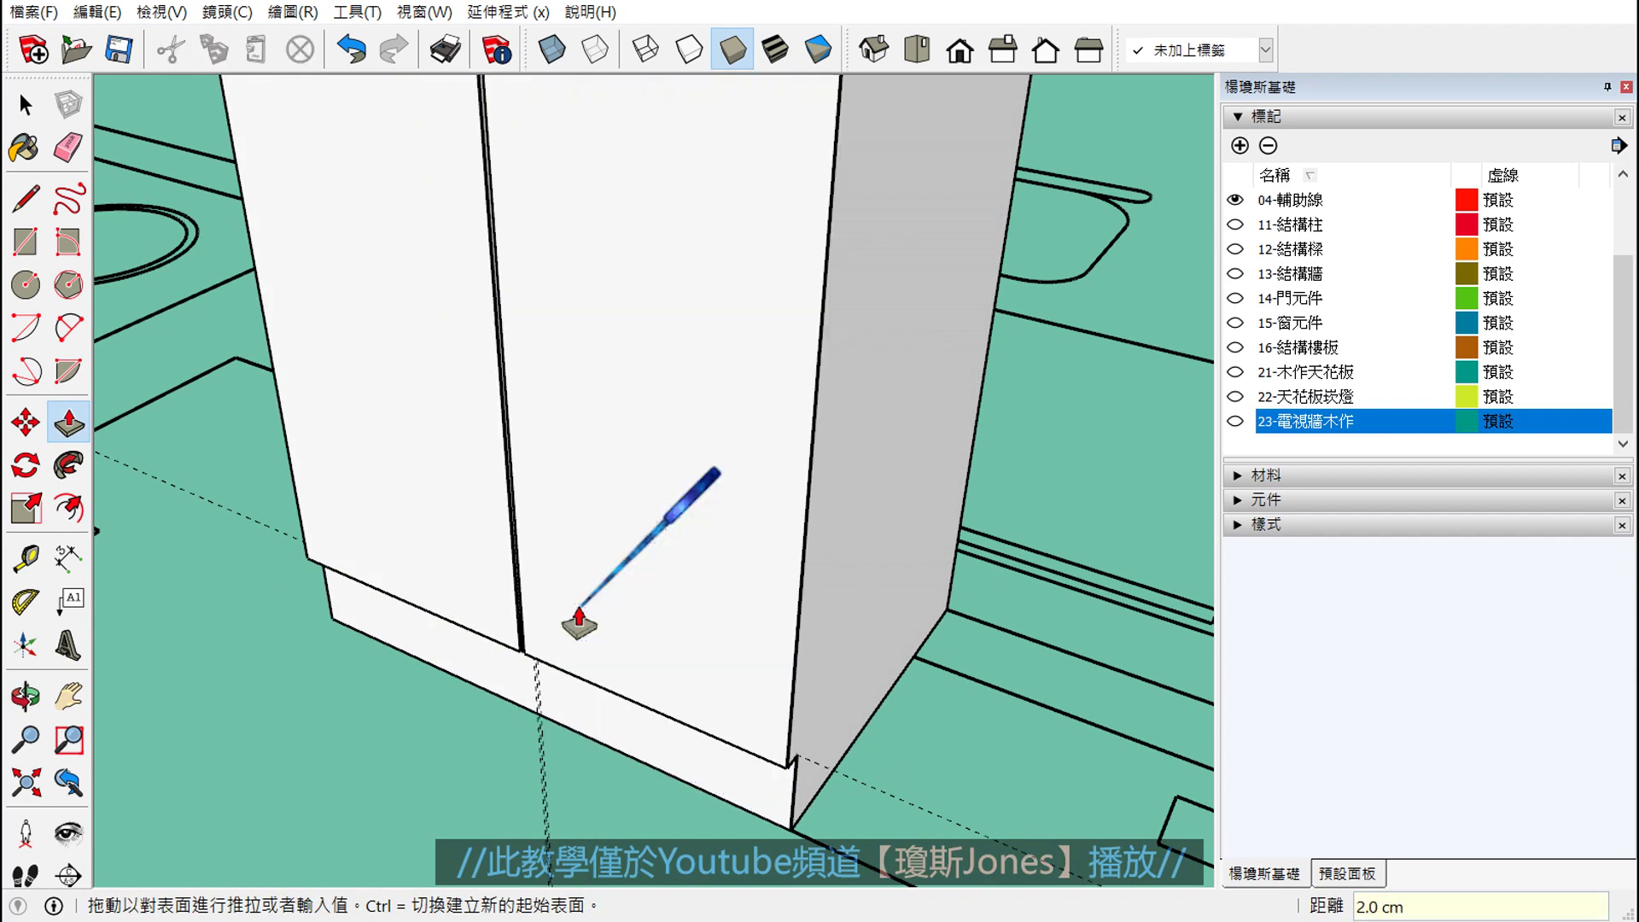
{"action": "key", "text": "space"}
- Orbit around the cabinet to inspect the 2 cm offset from several angles
{"action": "mouse_move", "coordinate": [577, 606]}
{"action": "middle_mouse_down"}
{"action": "mouse_move", "coordinate": [659, 518]}
{"action": "mouse_move", "coordinate": [656, 205]}
{"action": "mouse_move", "coordinate": [640, 469]}
{"action": "middle_mouse_up"}
{"action": "scroll", "coordinate": [586, 439], "scroll_direction": "up", "scroll_amount": 3}
{"action": "scroll", "coordinate": [538, 367], "scroll_direction": "up", "scroll_amount": 3}
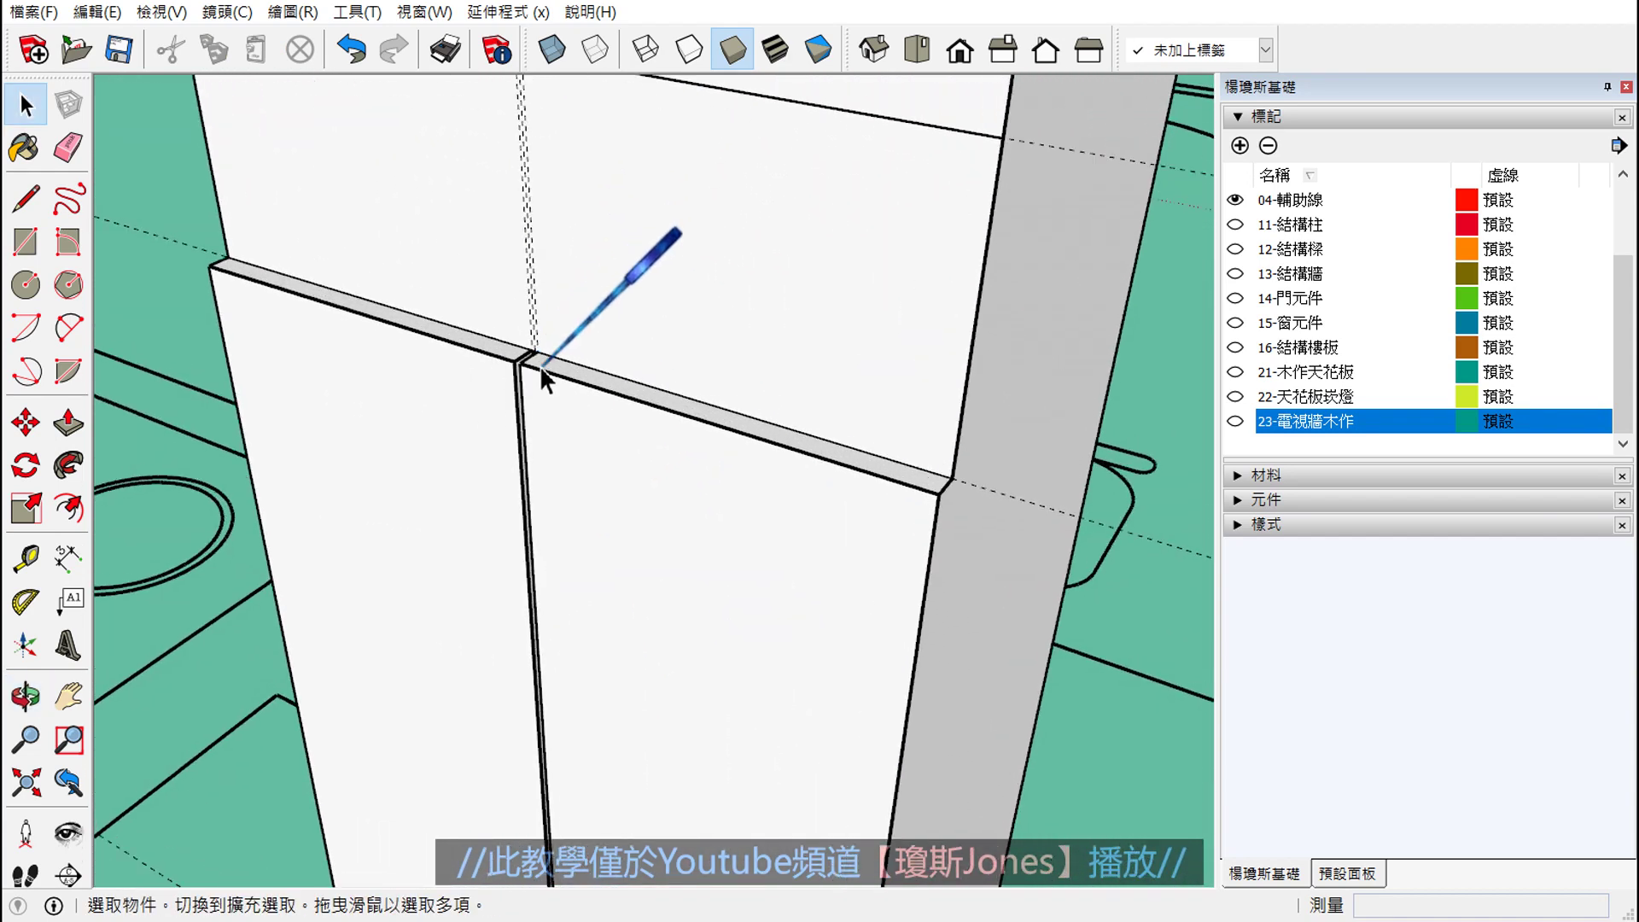
{"action": "scroll", "coordinate": [534, 367], "scroll_direction": "up", "scroll_amount": 2}
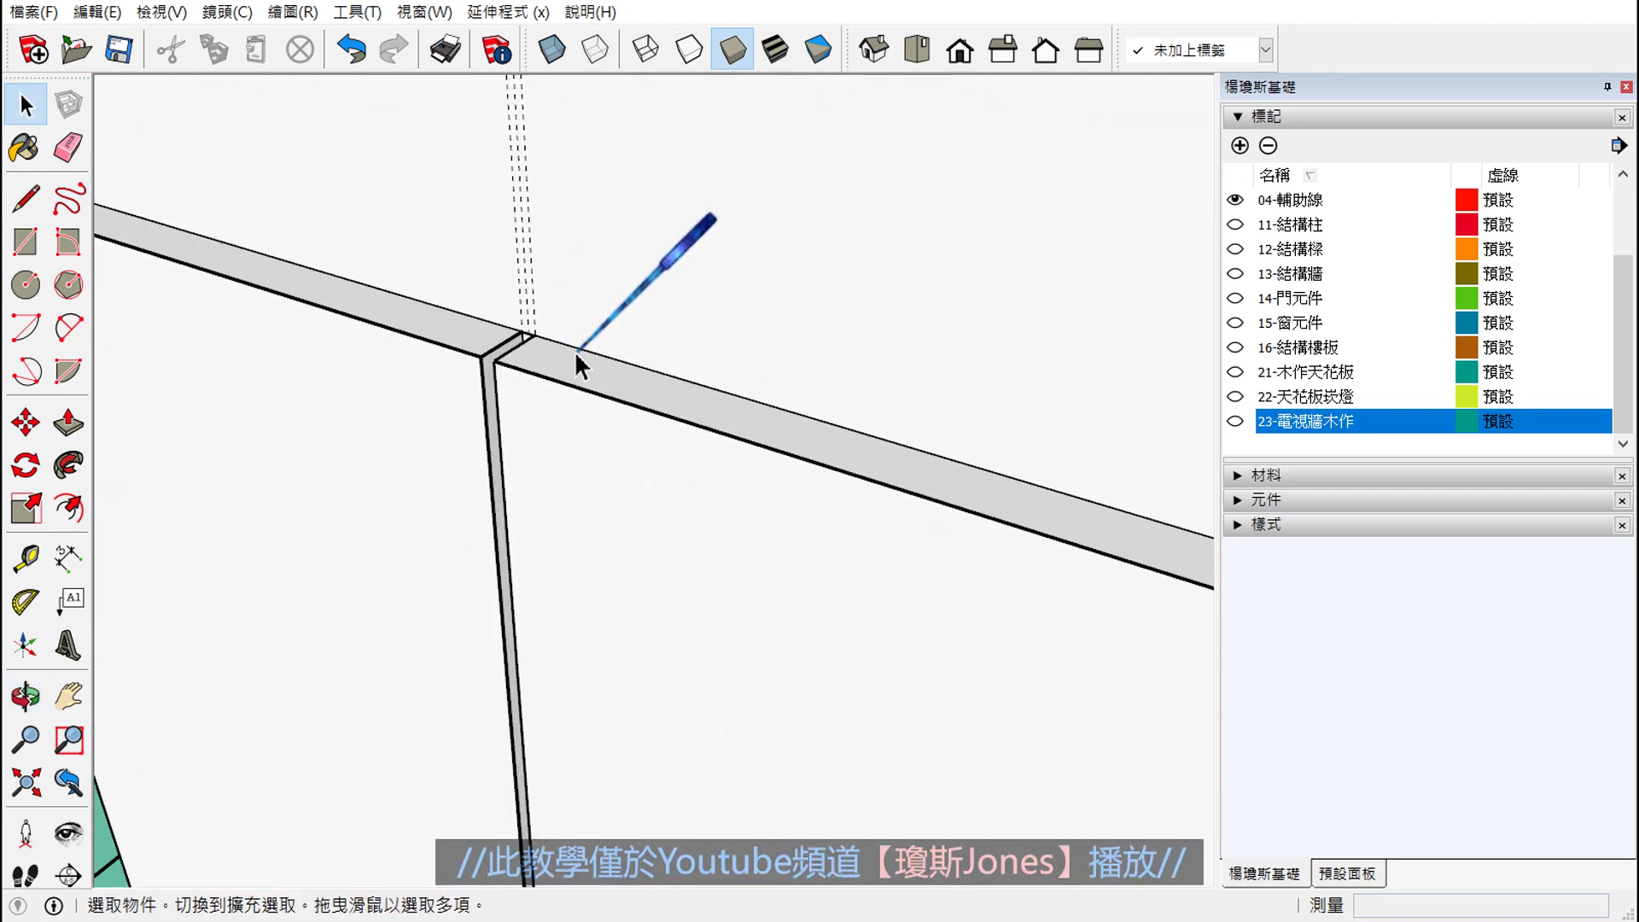
{"action": "scroll", "coordinate": [576, 356], "scroll_direction": "down", "scroll_amount": 2}
{"action": "scroll", "coordinate": [589, 331], "scroll_direction": "down", "scroll_amount": 2}
{"action": "middle_click_drag", "start_coordinate": [391, 367], "coordinate": [1009, 340]}
{"action": "mouse_move", "coordinate": [699, 423]}
{"action": "middle_mouse_down"}
{"action": "mouse_move", "coordinate": [627, 444]}
{"action": "mouse_move", "coordinate": [889, 378]}
{"action": "mouse_move", "coordinate": [971, 323]}
{"action": "mouse_move", "coordinate": [750, 347]}
{"action": "mouse_move", "coordinate": [812, 336]}
{"action": "mouse_move", "coordinate": [812, 395]}
{"action": "mouse_move", "coordinate": [858, 363]}
{"action": "middle_mouse_up"}
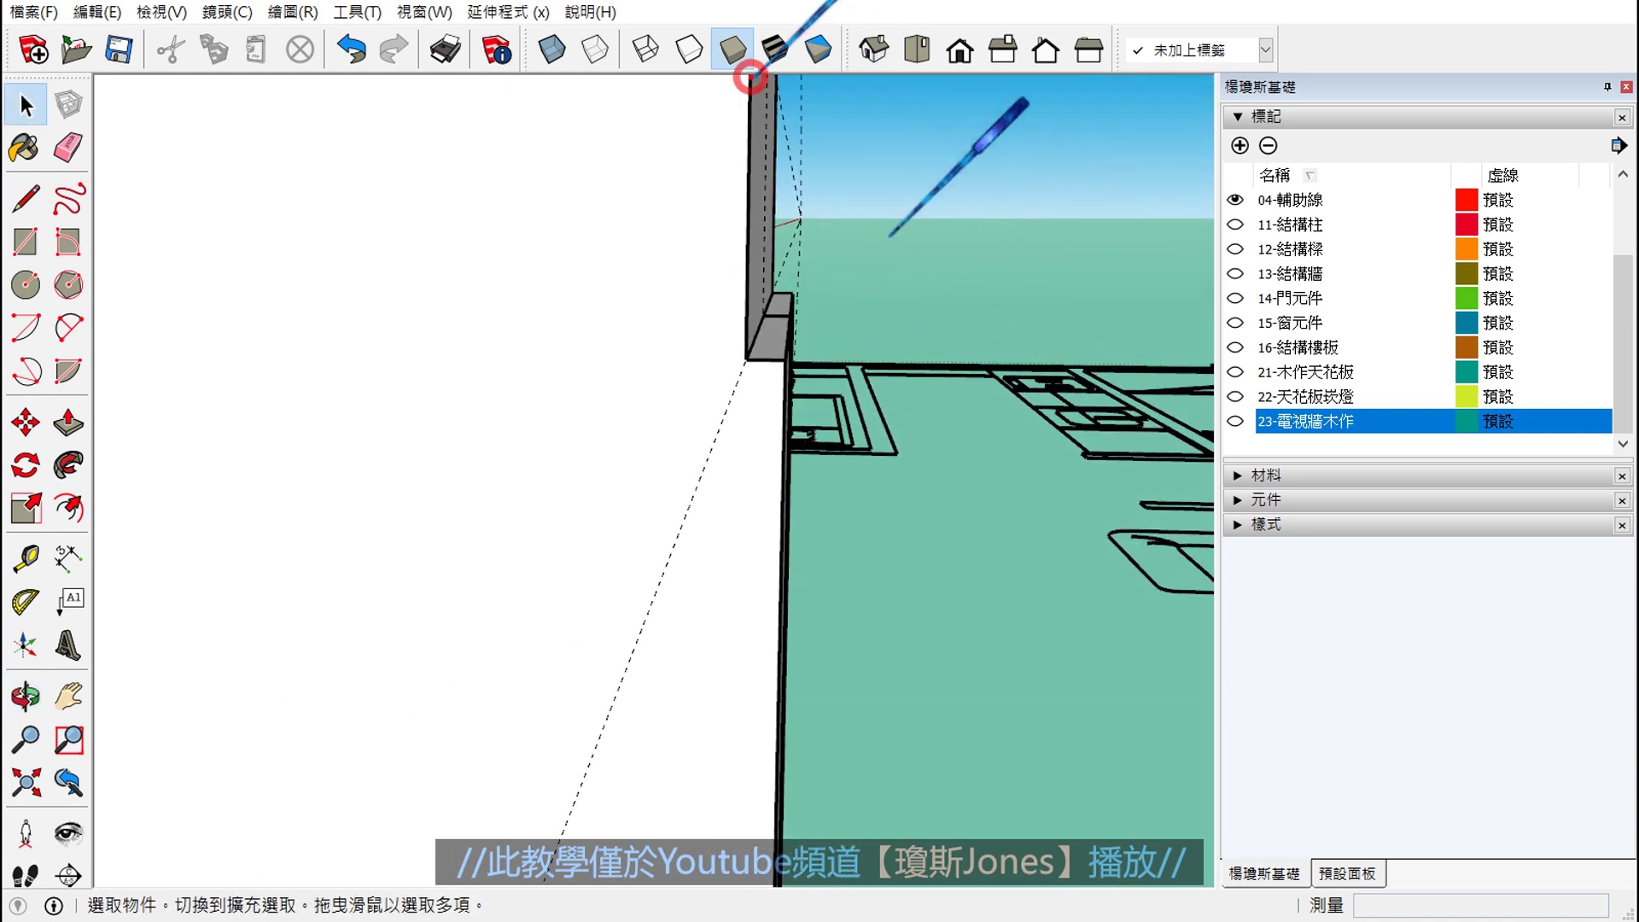
{"action": "left_click_drag", "start_coordinate": [751, 77], "coordinate": [751, 162]}
{"action": "left_click_drag", "start_coordinate": [804, 51], "coordinate": [807, 249]}
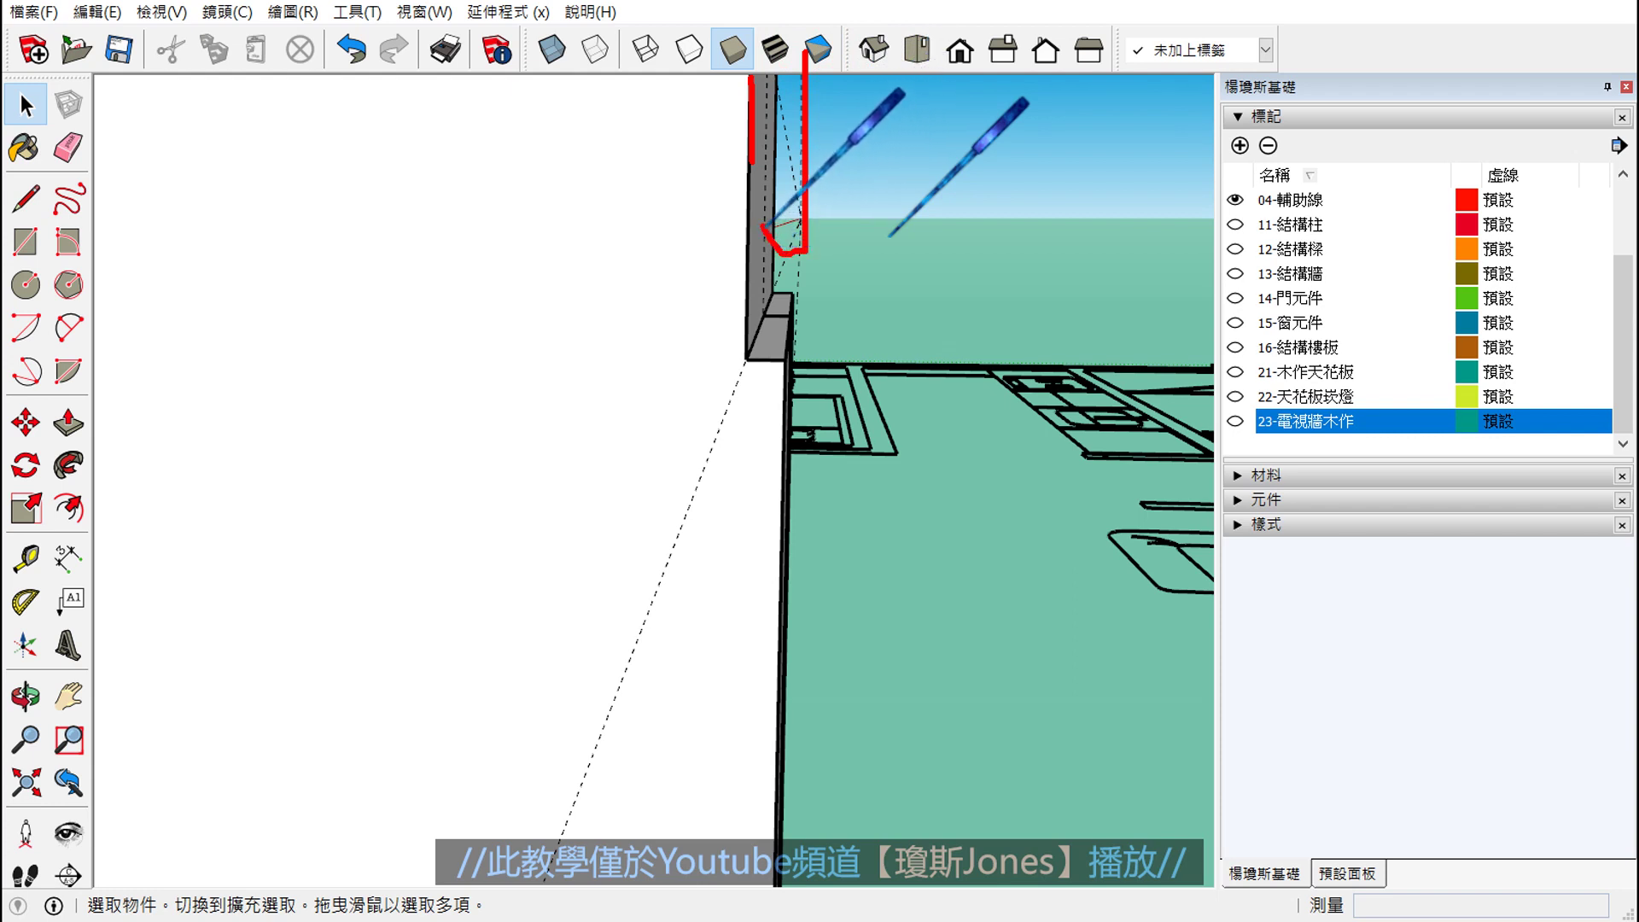
{"action": "left_click_drag", "start_coordinate": [781, 252], "coordinate": [749, 81]}
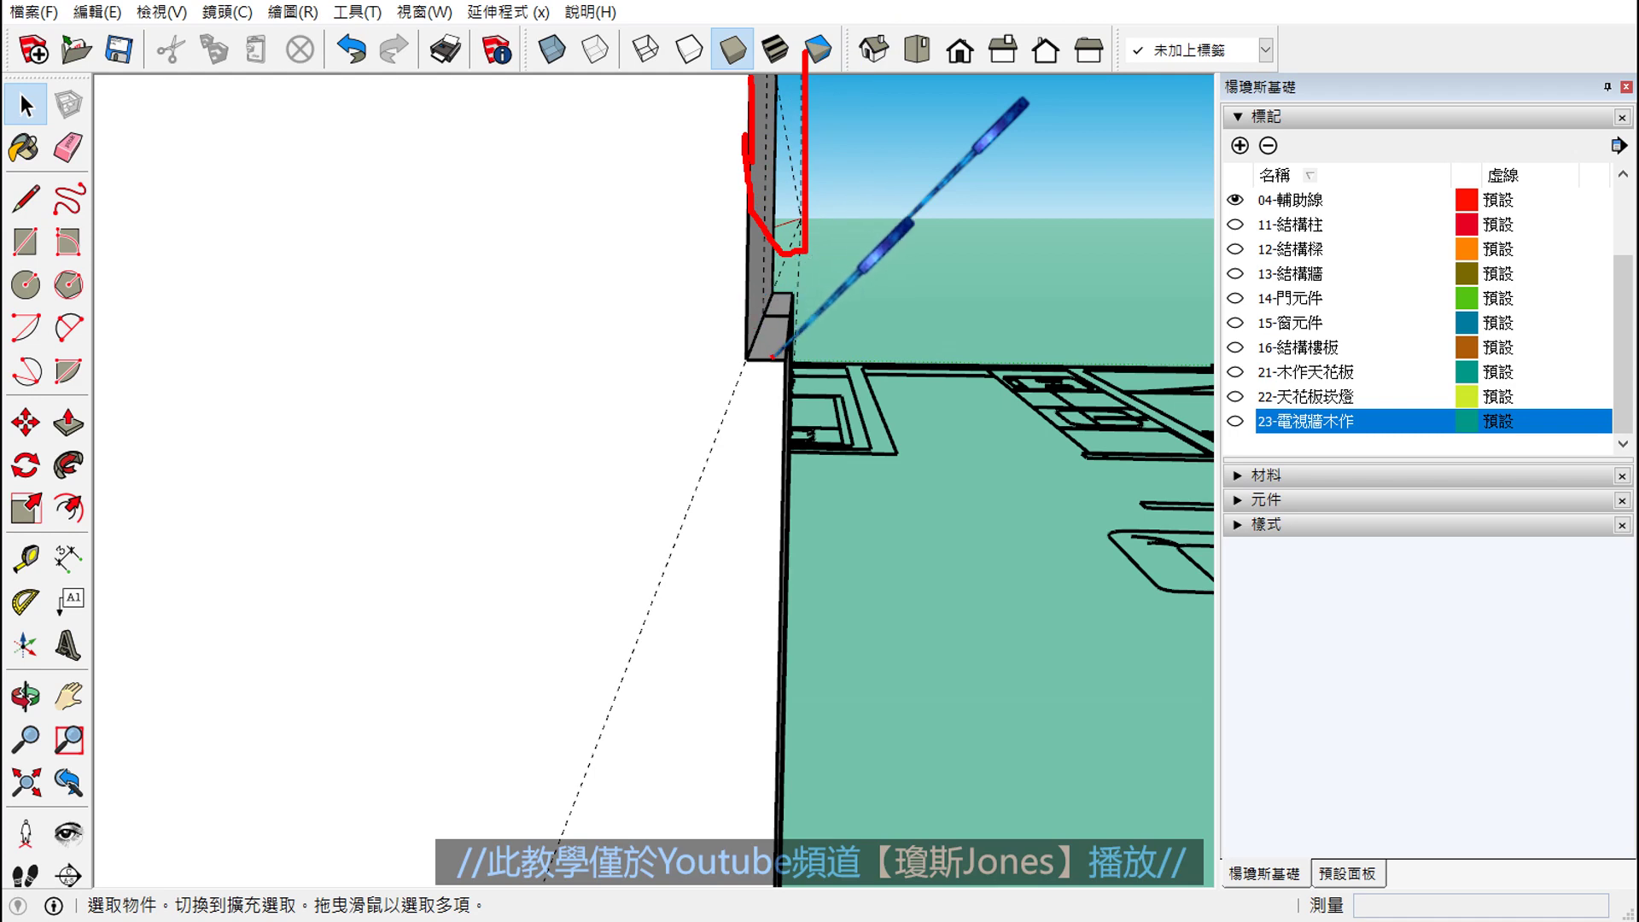
{"action": "mouse_move", "coordinate": [889, 311]}
{"action": "middle_mouse_down"}
{"action": "mouse_move", "coordinate": [823, 384]}
{"action": "mouse_move", "coordinate": [813, 367]}
{"action": "mouse_move", "coordinate": [815, 395]}
{"action": "mouse_move", "coordinate": [834, 380]}
{"action": "mouse_move", "coordinate": [750, 212]}
{"action": "mouse_move", "coordinate": [777, 271]}
{"action": "middle_mouse_up"}
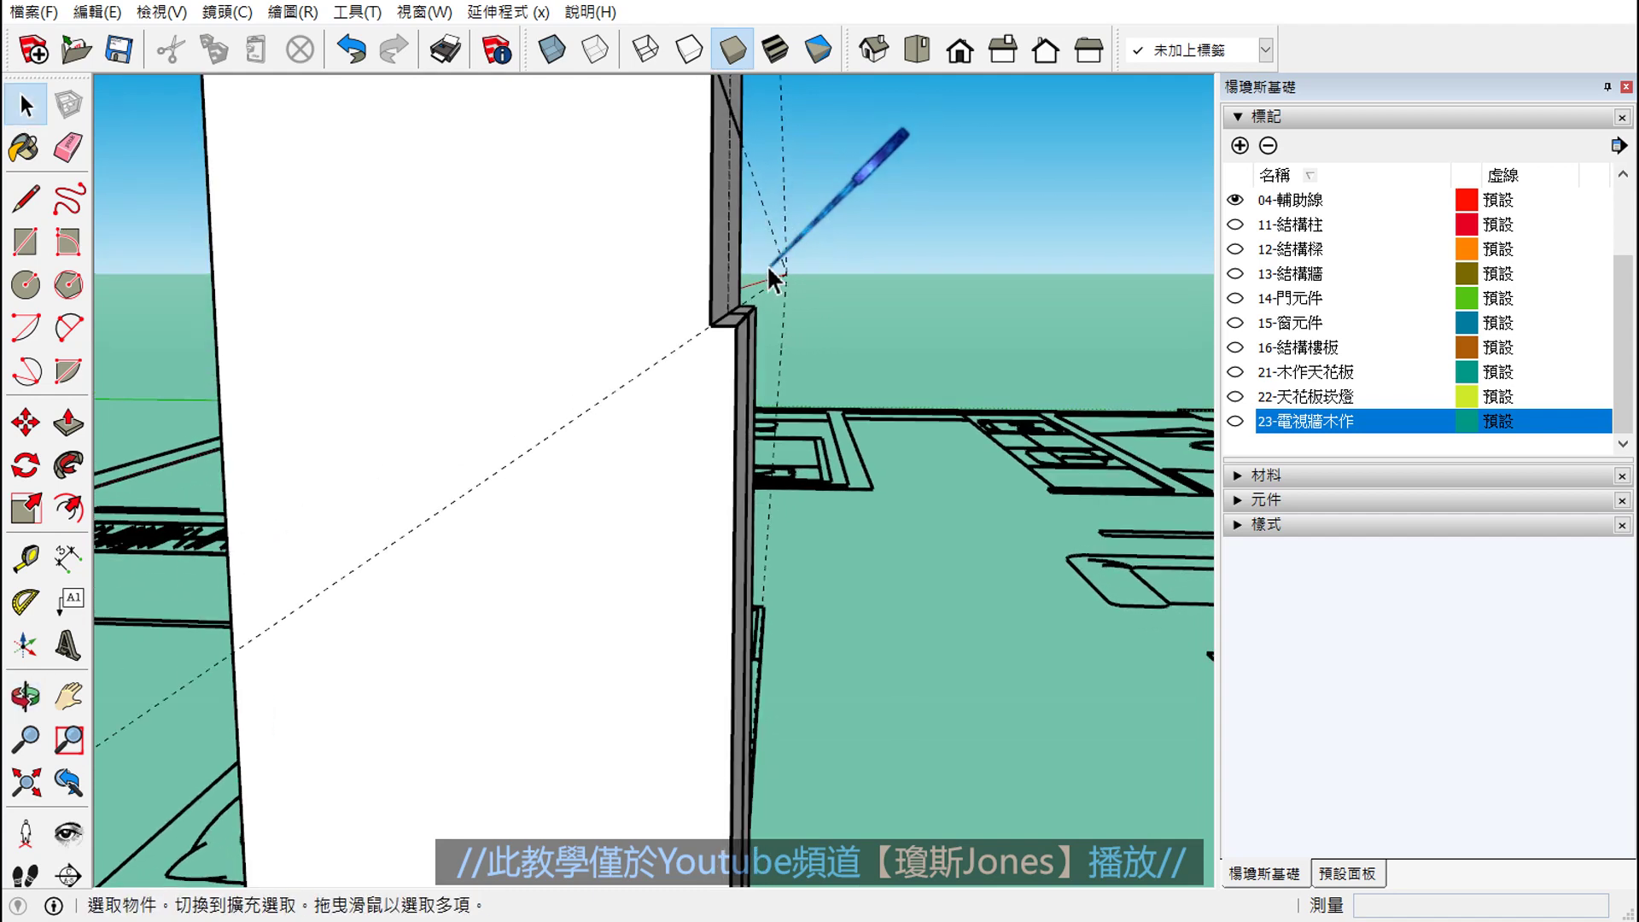
- Zoom in on the step corner, then orbit out to see the cabinet on the floor plan
{"action": "left_click", "coordinate": [26, 738]}
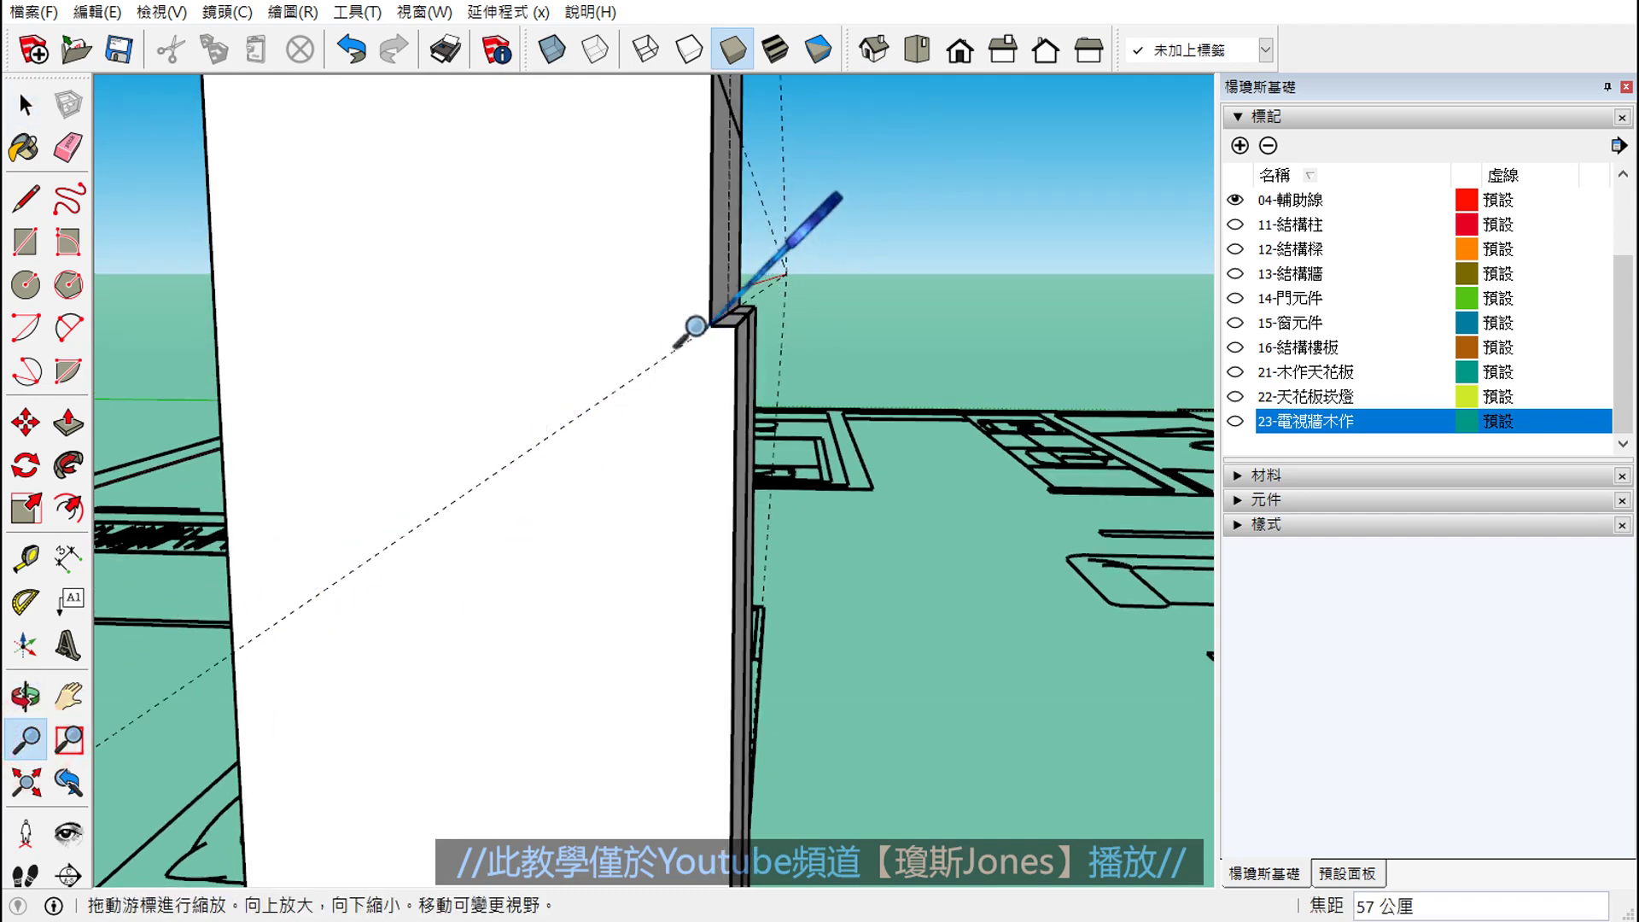
{"action": "mouse_move", "coordinate": [696, 324]}
{"action": "left_mouse_down"}
{"action": "mouse_move", "coordinate": [714, 227]}
{"action": "mouse_move", "coordinate": [751, 248]}
{"action": "left_mouse_up"}
{"action": "mouse_move", "coordinate": [751, 248]}
{"action": "middle_mouse_down"}
{"action": "mouse_move", "coordinate": [742, 355]}
{"action": "mouse_move", "coordinate": [684, 393]}
{"action": "middle_mouse_up"}
{"action": "left_click_drag", "start_coordinate": [685, 394], "coordinate": [684, 274]}
{"action": "key", "text": "space"}
{"action": "mouse_move", "coordinate": [684, 274]}
{"action": "middle_mouse_down"}
{"action": "mouse_move", "coordinate": [849, 322]}
{"action": "mouse_move", "coordinate": [879, 375]}
{"action": "mouse_move", "coordinate": [746, 418]}
{"action": "middle_mouse_up"}
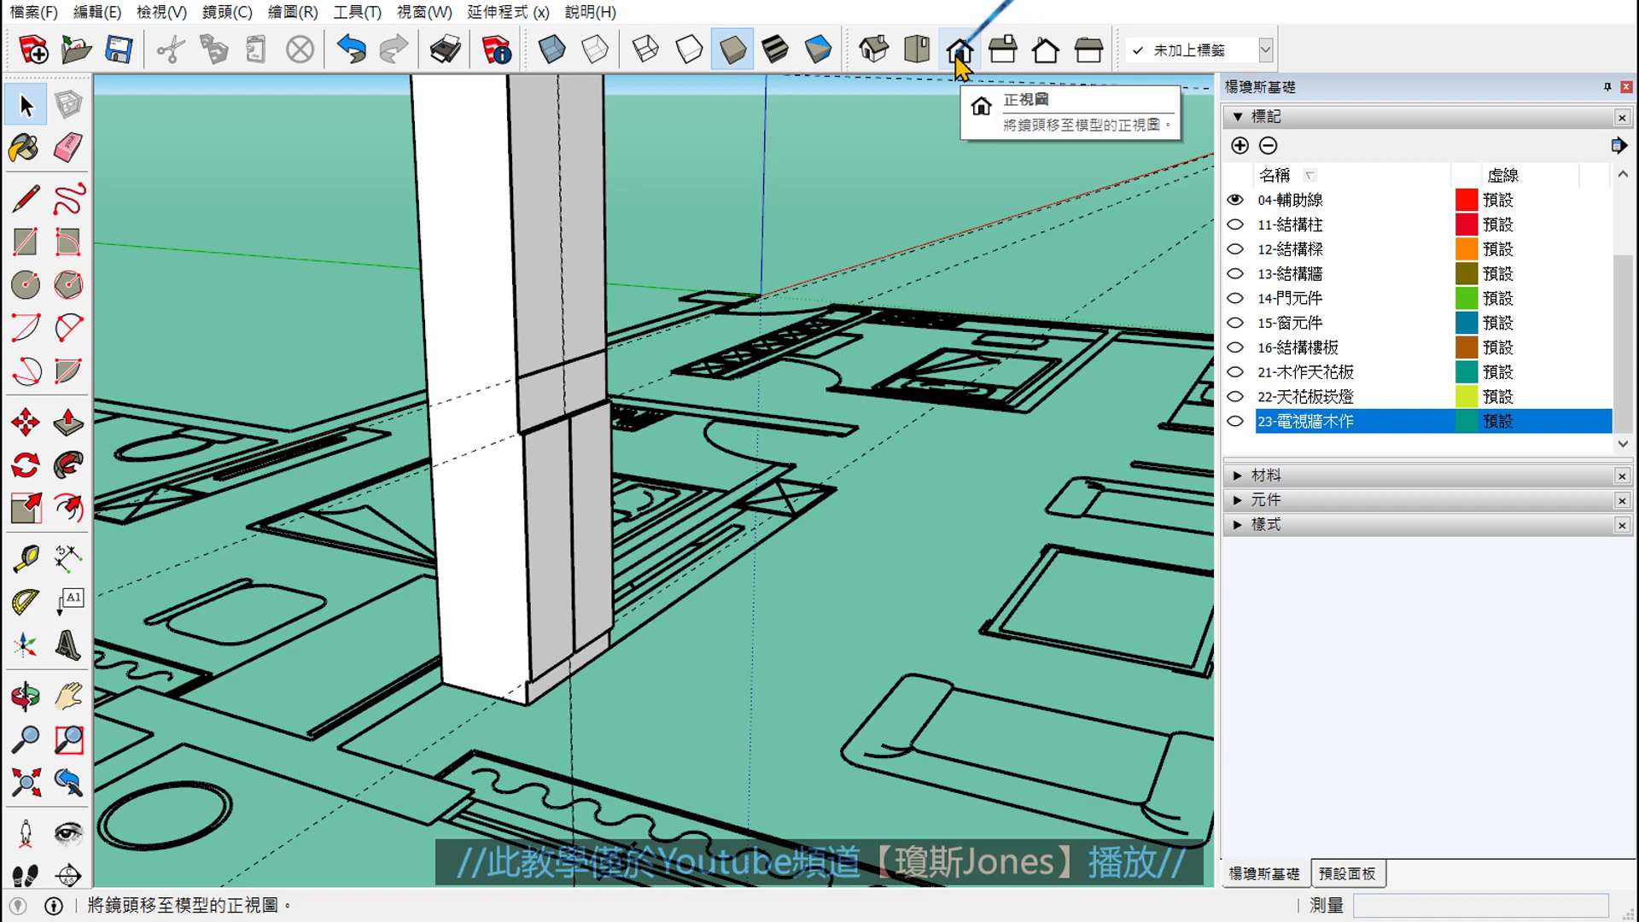
- Go through Front, Right and Left views and turn on Parallel Projection
{"action": "left_click", "coordinate": [958, 57]}
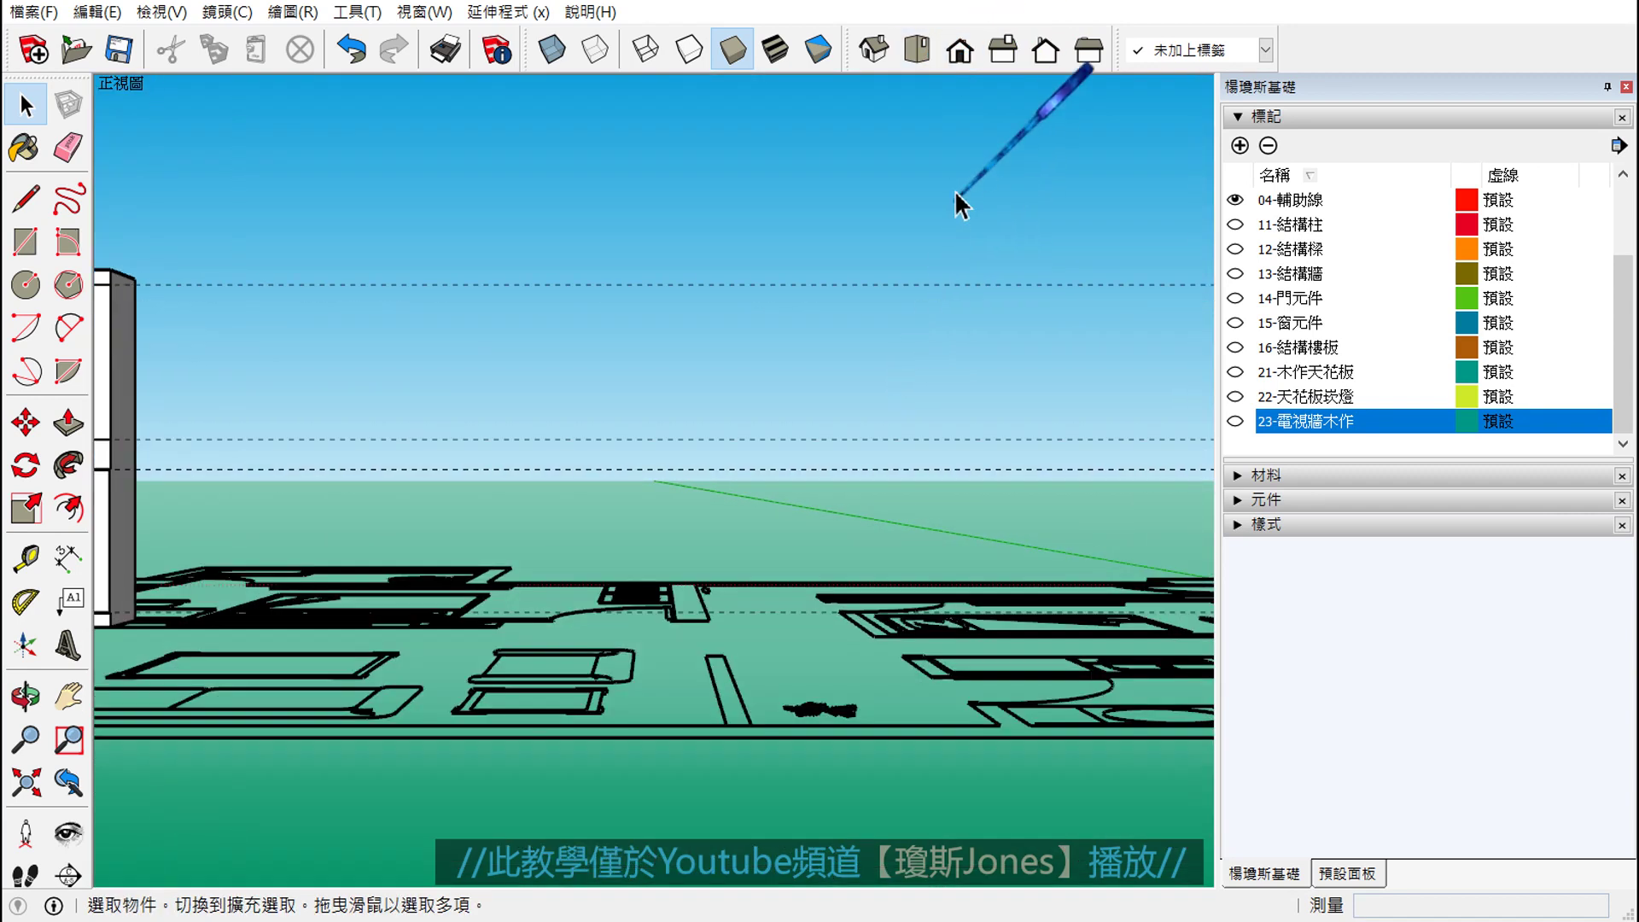
{"action": "left_click", "coordinate": [1004, 53]}
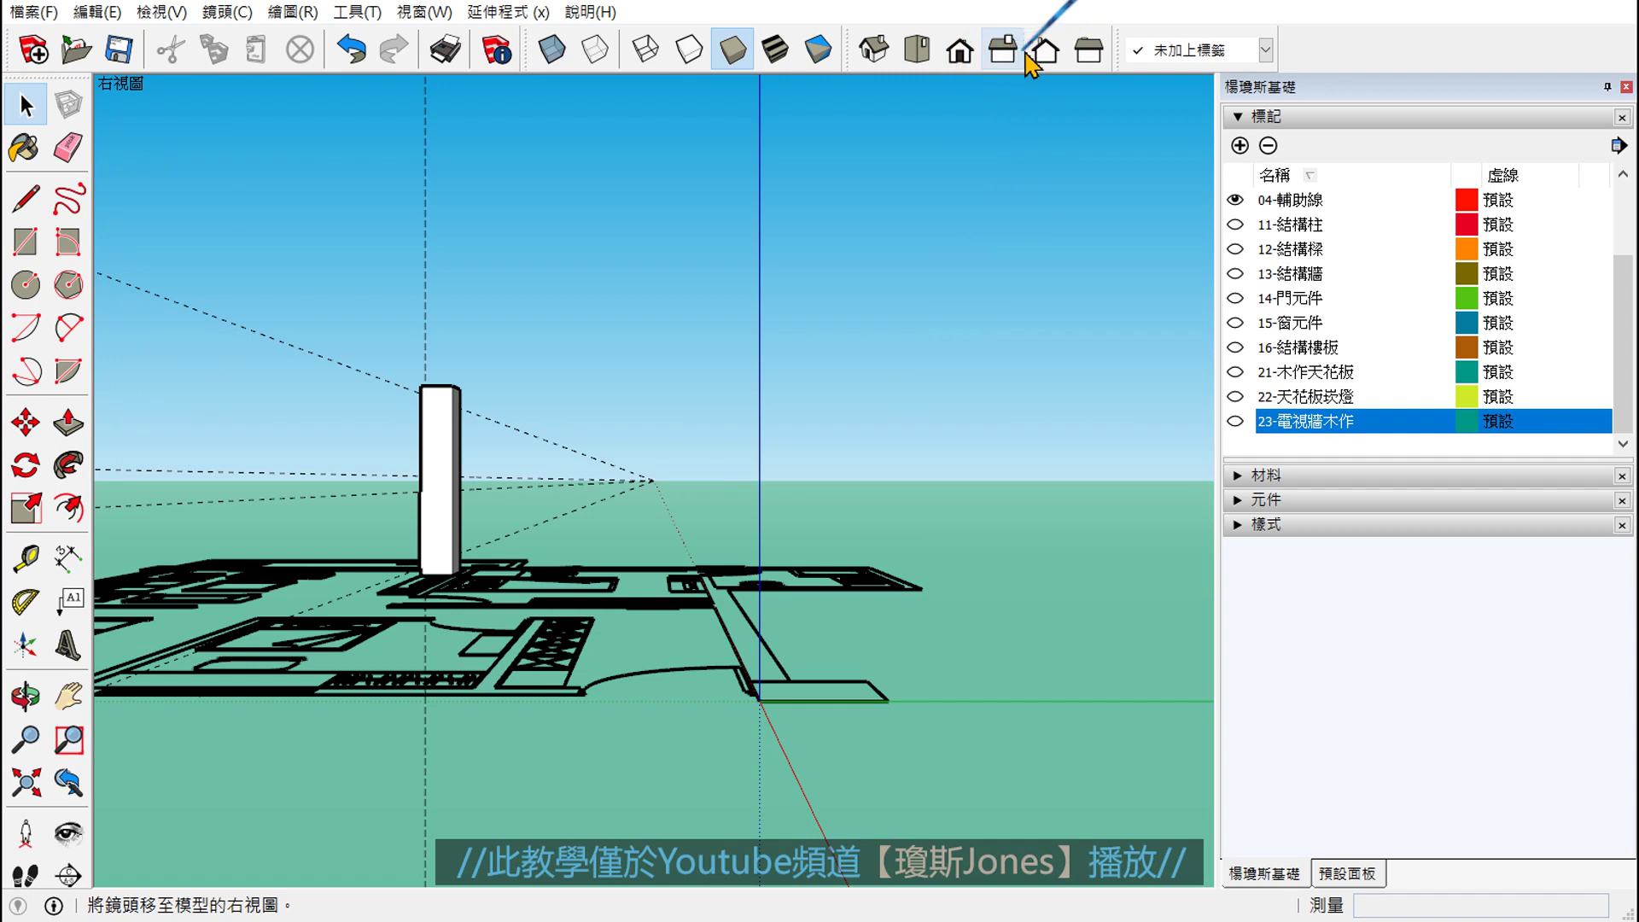
{"action": "left_click", "coordinate": [1084, 55]}
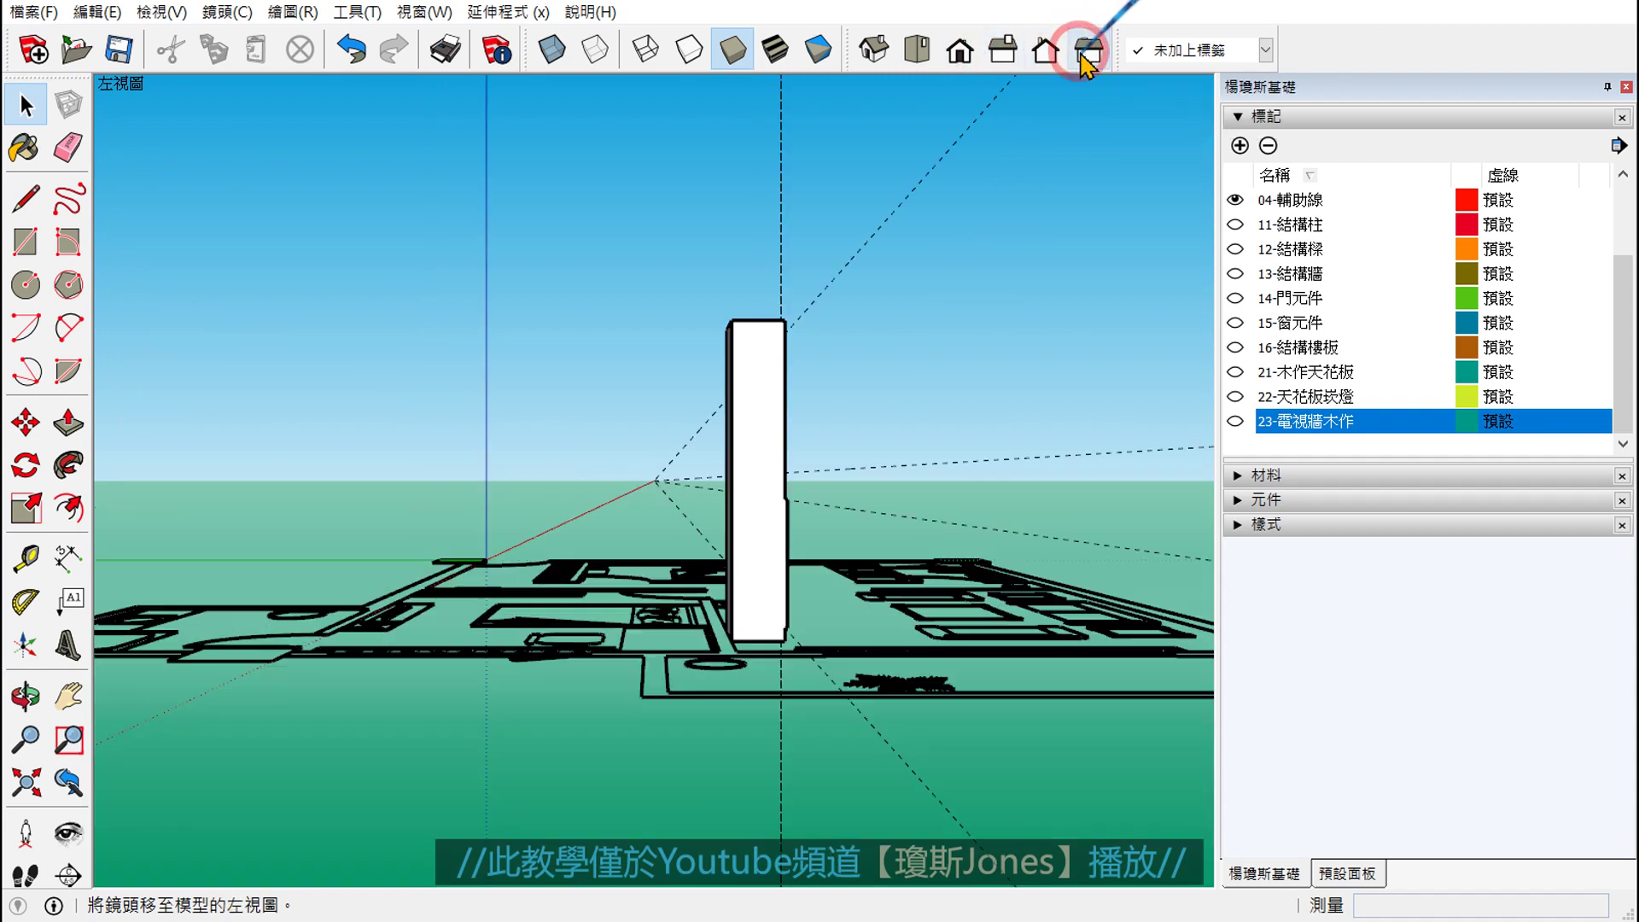
{"action": "left_click", "coordinate": [227, 12]}
{"action": "left_click", "coordinate": [244, 120]}
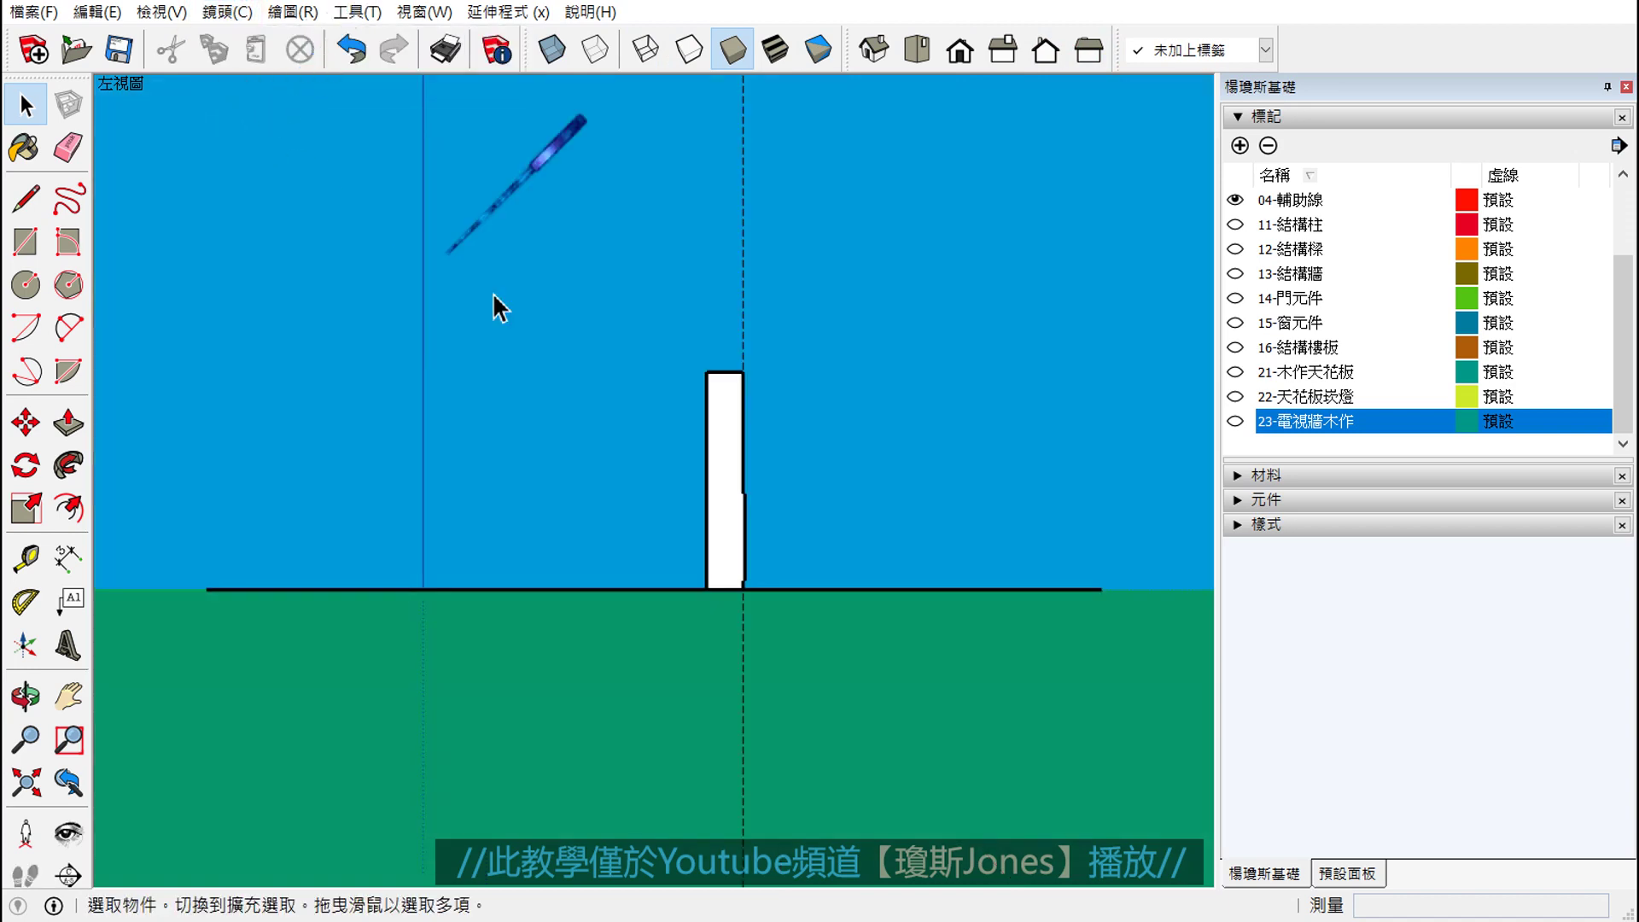
{"action": "scroll", "coordinate": [785, 529], "scroll_direction": "up", "scroll_amount": 2}
{"action": "scroll", "coordinate": [741, 500], "scroll_direction": "up", "scroll_amount": 2}
{"action": "scroll", "coordinate": [741, 495], "scroll_direction": "up", "scroll_amount": 2}
{"action": "scroll", "coordinate": [743, 483], "scroll_direction": "up", "scroll_amount": 2}
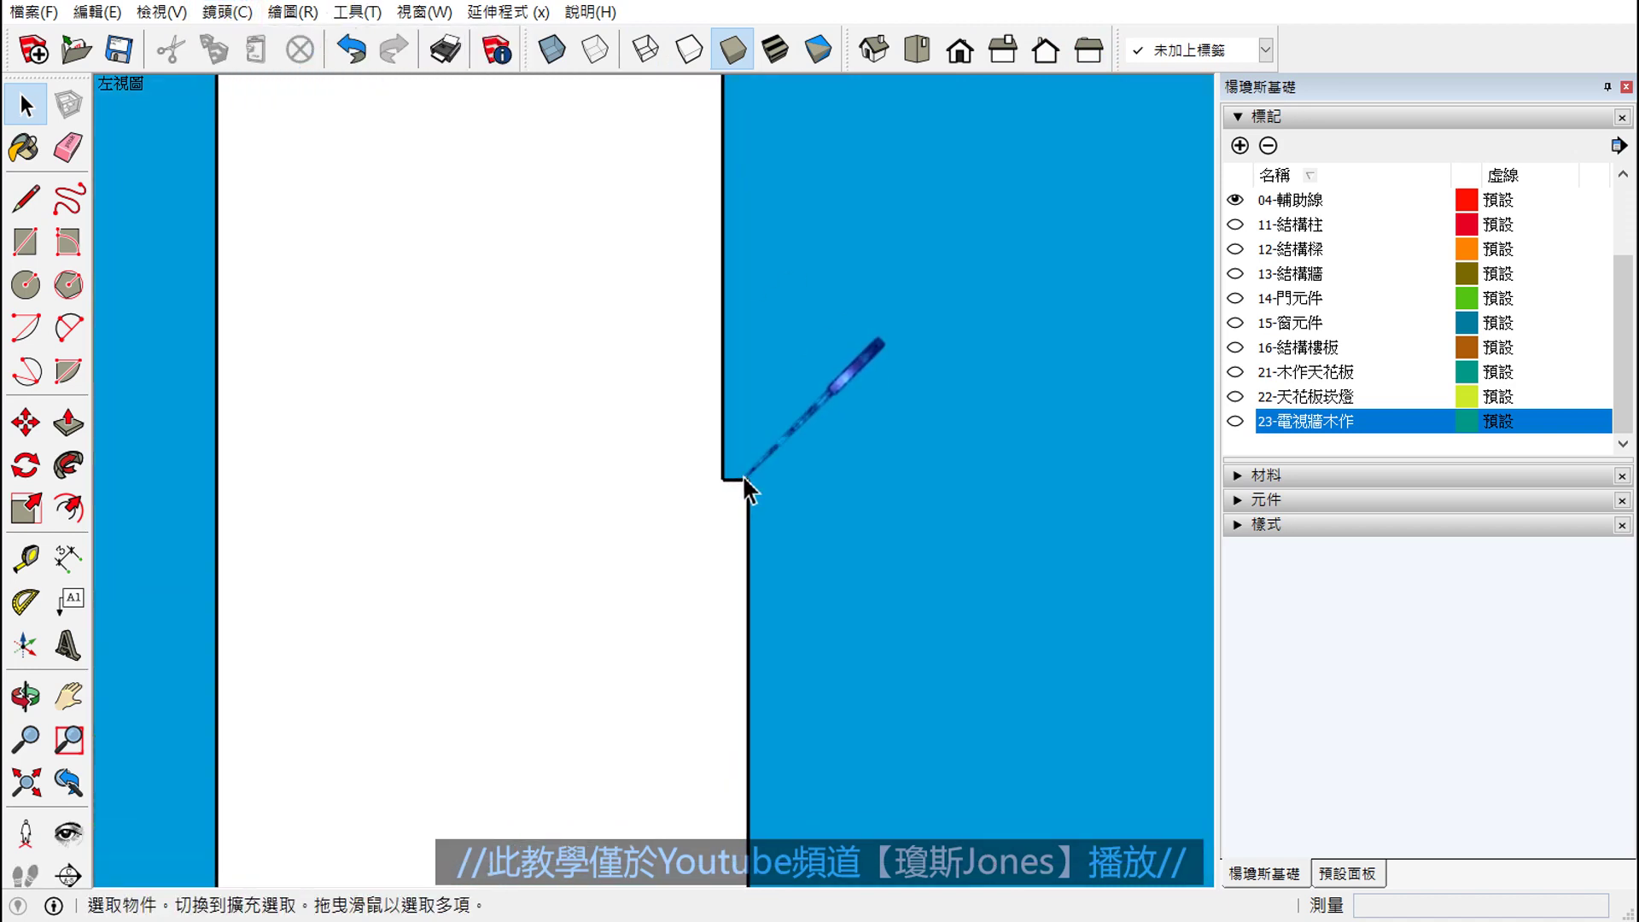
{"action": "scroll", "coordinate": [742, 474], "scroll_direction": "up", "scroll_amount": 1}
{"action": "scroll", "coordinate": [743, 468], "scroll_direction": "up", "scroll_amount": 1}
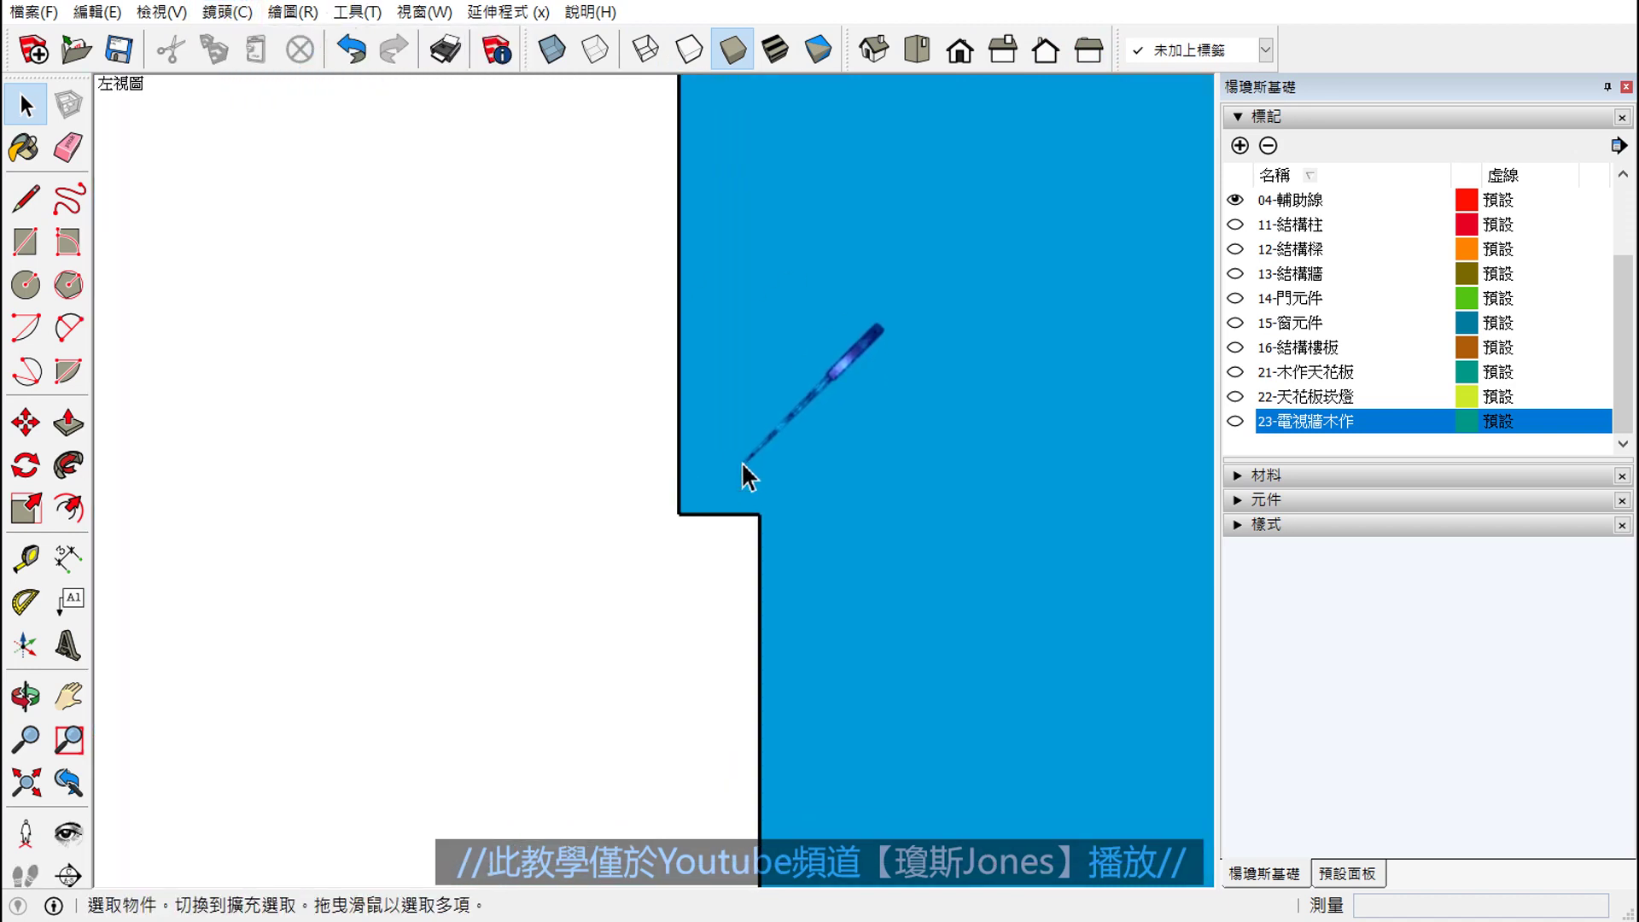
- Switch to Wireframe display and tilt the view to show the ground line
{"action": "left_click", "coordinate": [645, 51]}
{"action": "scroll", "coordinate": [769, 375], "scroll_direction": "down", "scroll_amount": 2}
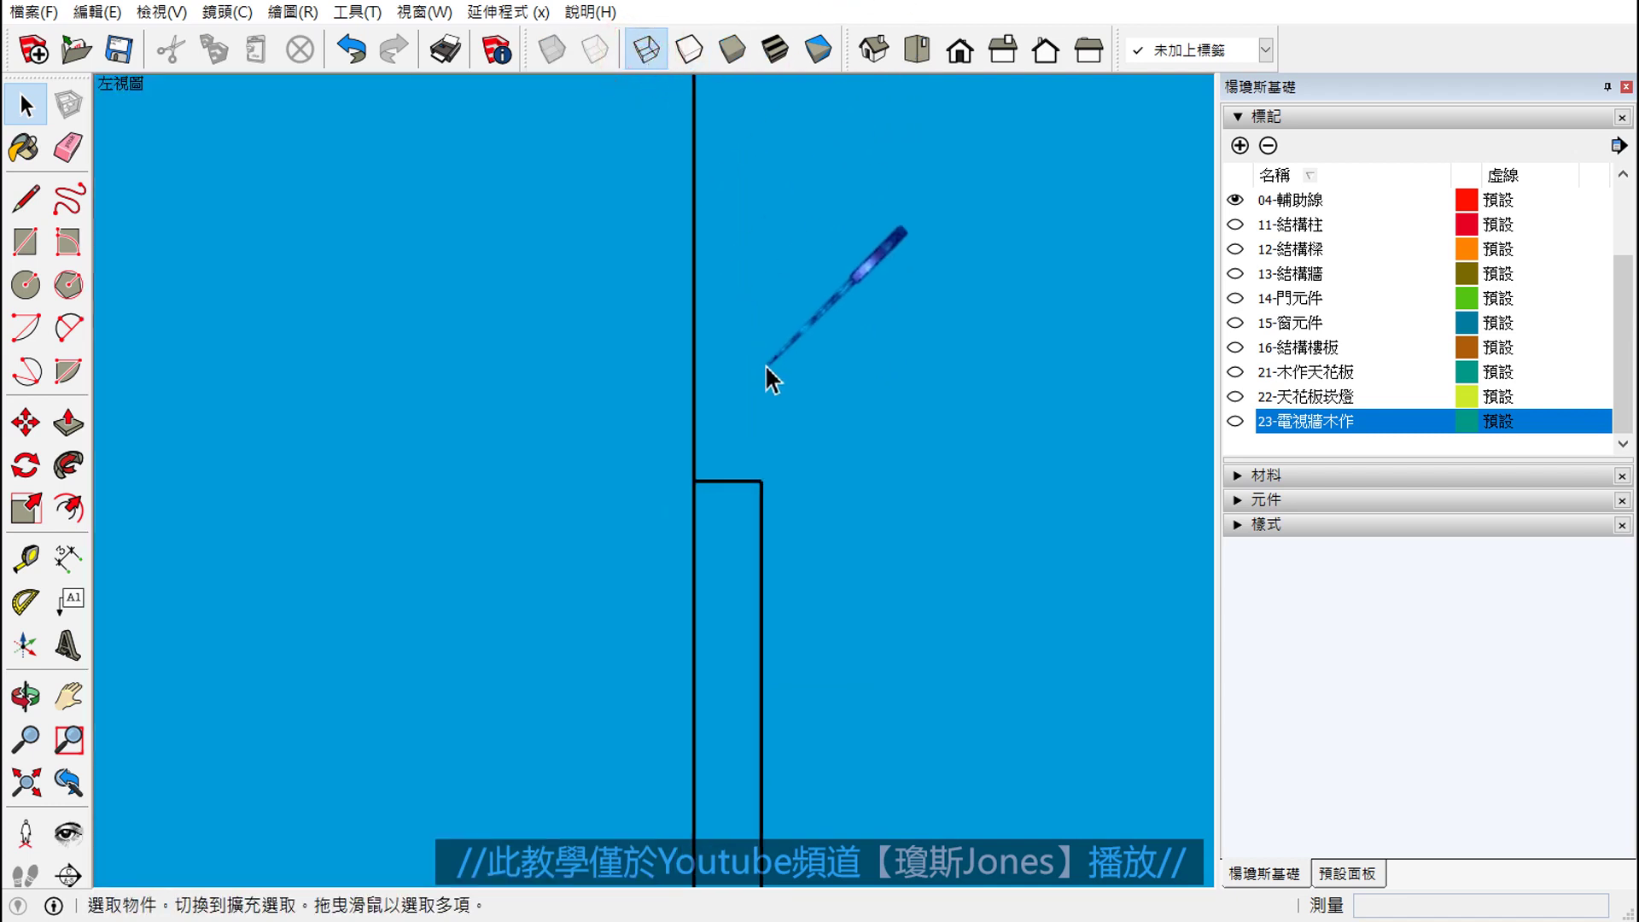
{"action": "scroll", "coordinate": [769, 388], "scroll_direction": "up", "scroll_amount": 2}
{"action": "scroll", "coordinate": [760, 410], "scroll_direction": "up", "scroll_amount": 1}
{"action": "scroll", "coordinate": [776, 435], "scroll_direction": "down", "scroll_amount": 3}
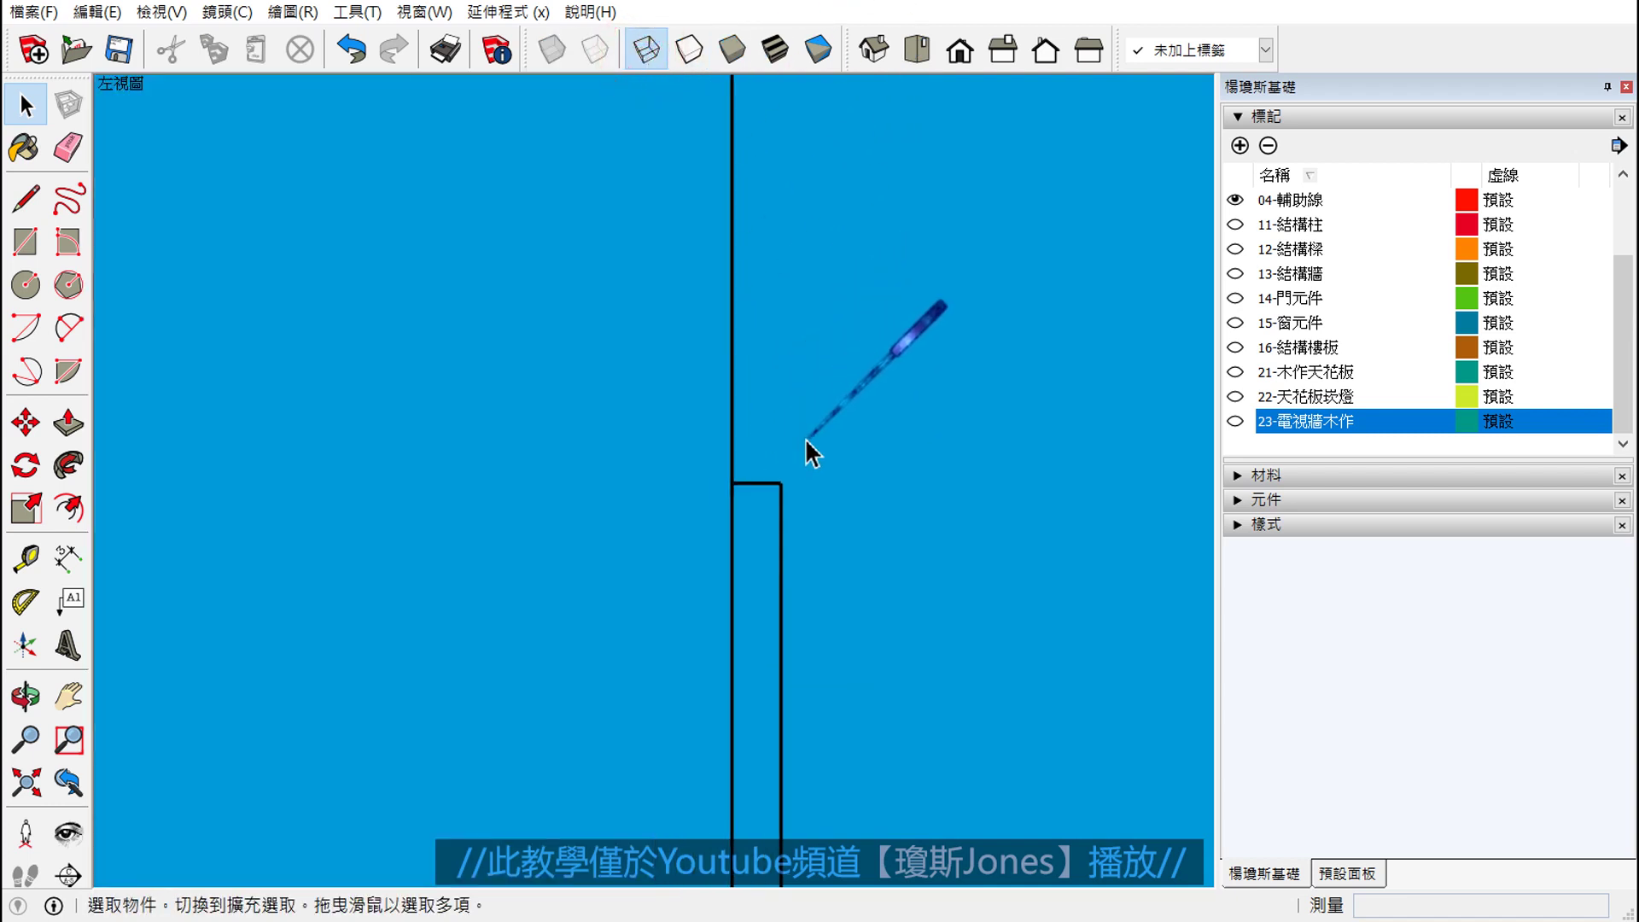
{"action": "scroll", "coordinate": [819, 453], "scroll_direction": "down", "scroll_amount": 3}
{"action": "scroll", "coordinate": [849, 468], "scroll_direction": "down", "scroll_amount": 3}
{"action": "scroll", "coordinate": [861, 469], "scroll_direction": "down", "scroll_amount": 3}
{"action": "middle_click_drag", "start_coordinate": [893, 509], "coordinate": [772, 705]}
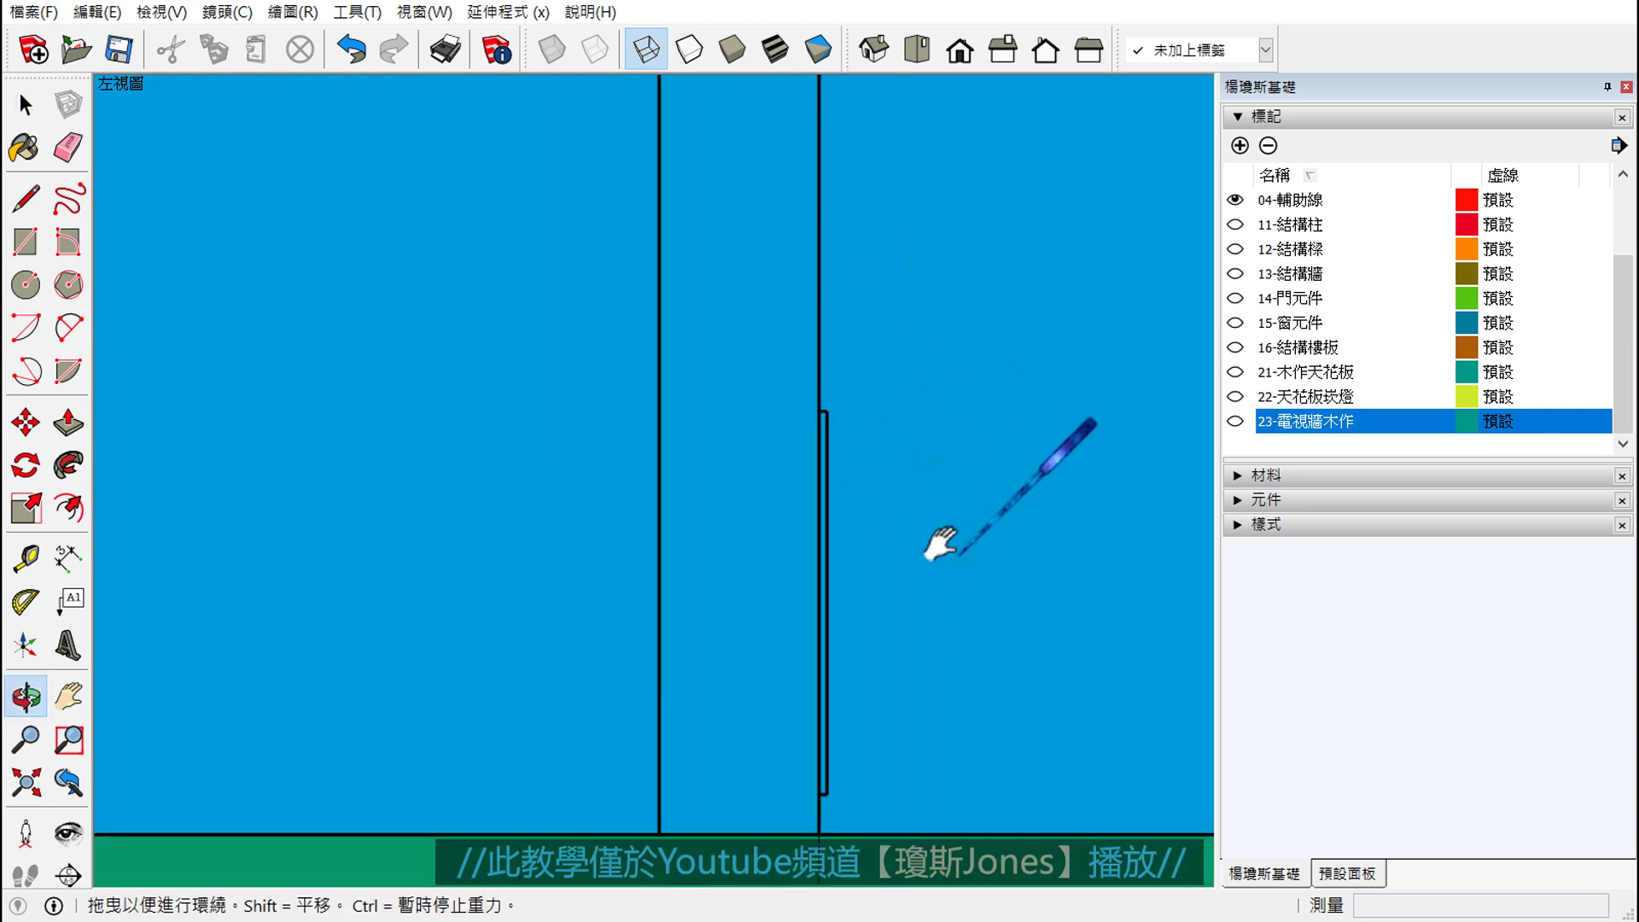
- Pan and zoom in closely on the offset step between the front halves
{"action": "scroll", "coordinate": [772, 693], "scroll_direction": "up", "scroll_amount": 3}
{"action": "scroll", "coordinate": [772, 694], "scroll_direction": "up", "scroll_amount": 1}
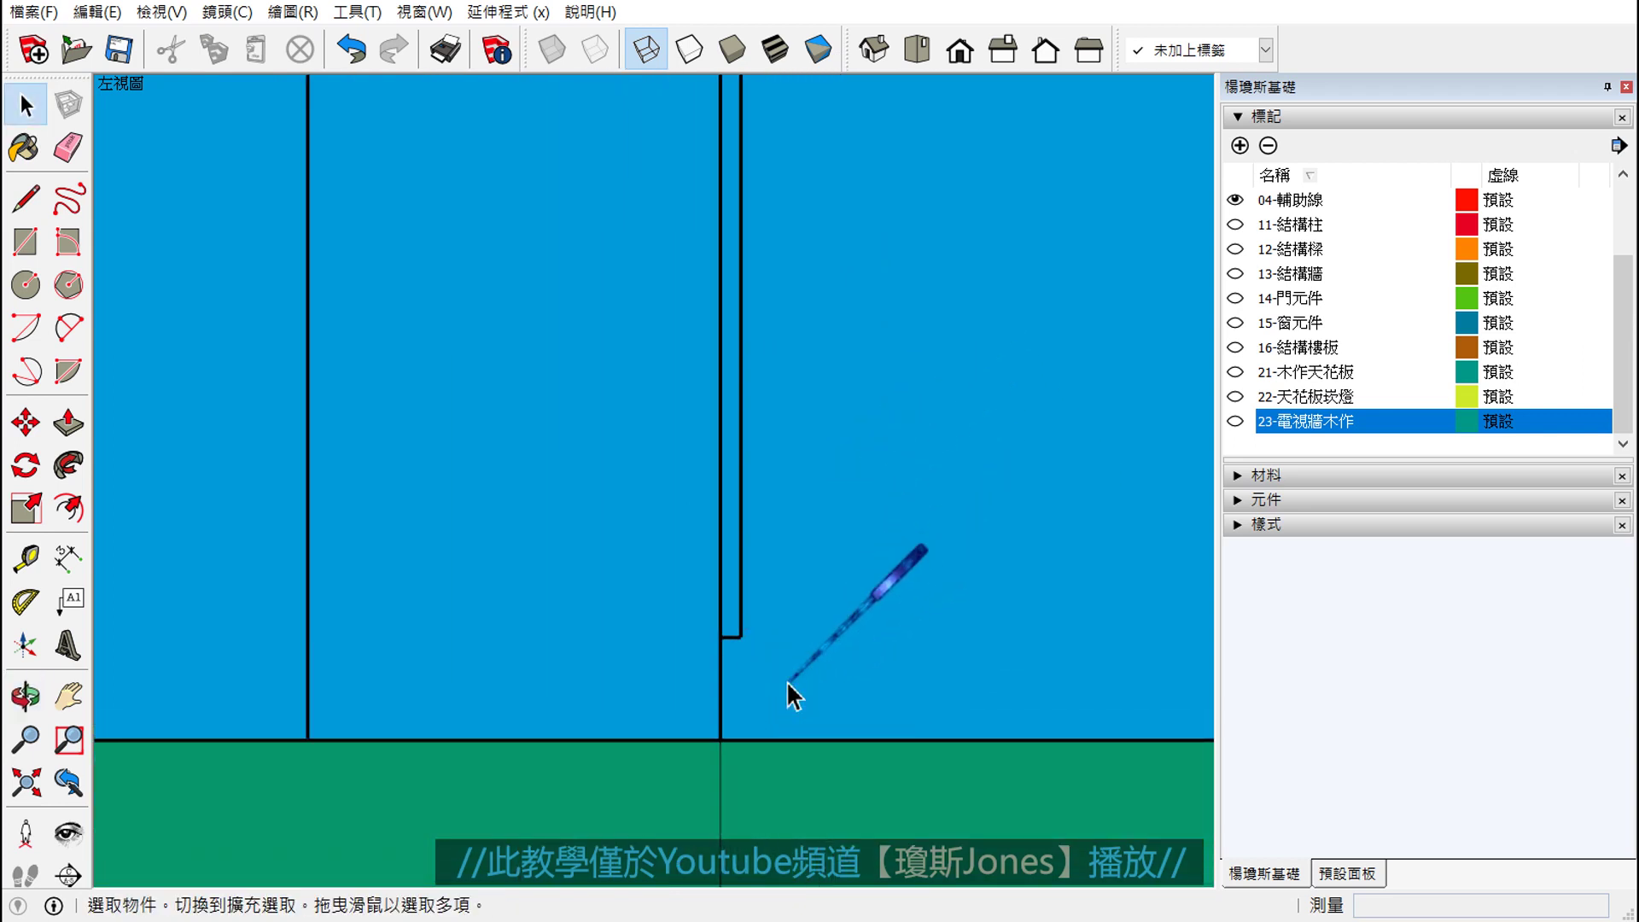
{"action": "scroll", "coordinate": [791, 692], "scroll_direction": "down", "scroll_amount": 2}
{"action": "scroll", "coordinate": [801, 680], "scroll_direction": "down", "scroll_amount": 2}
{"action": "scroll", "coordinate": [811, 632], "scroll_direction": "down", "scroll_amount": 1}
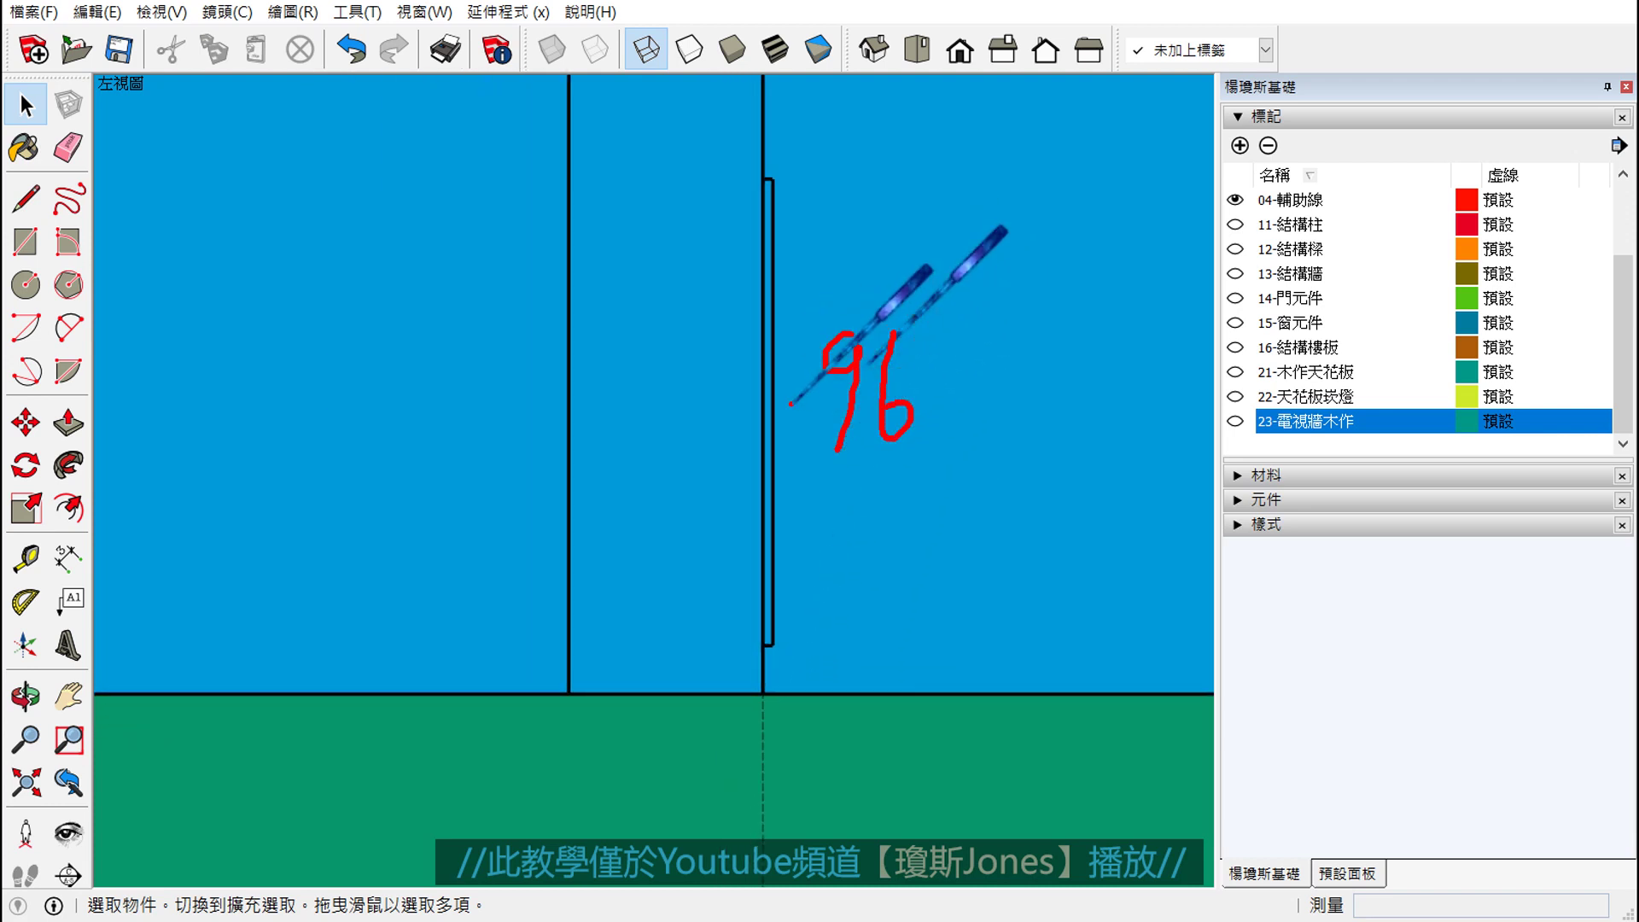
{"action": "scroll", "coordinate": [779, 166], "scroll_direction": "up", "scroll_amount": 2}
{"action": "middle_click_drag", "start_coordinate": [779, 166], "coordinate": [845, 555], "text": "shift"}
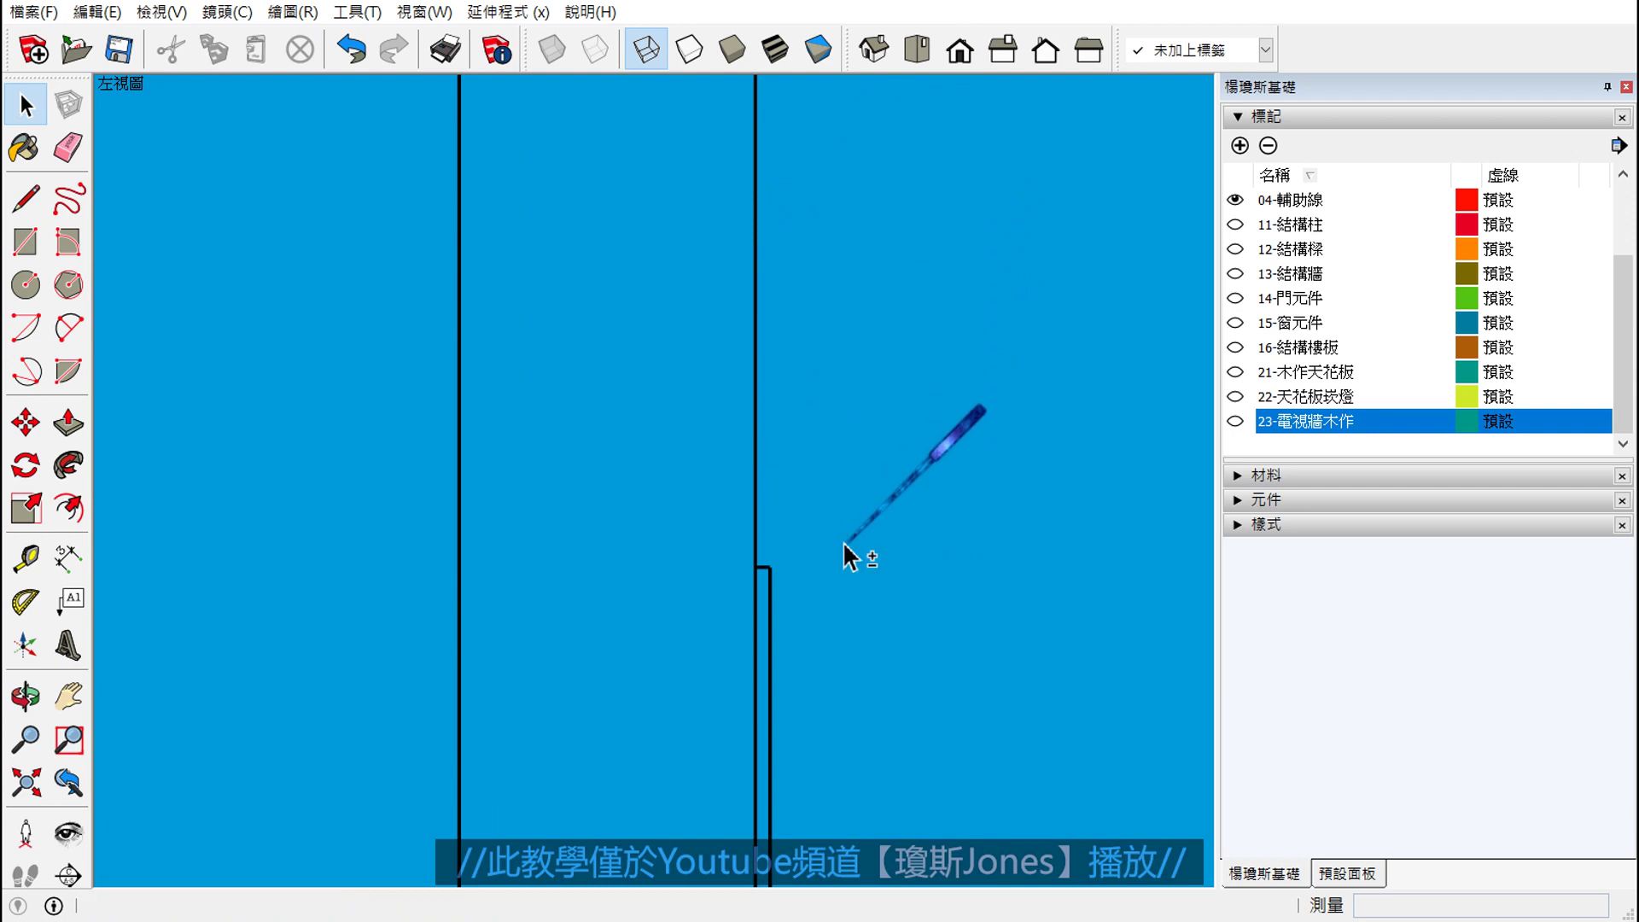
{"action": "scroll", "coordinate": [780, 469], "scroll_direction": "up", "scroll_amount": 2}
{"action": "scroll", "coordinate": [747, 447], "scroll_direction": "up", "scroll_amount": 1}
{"action": "scroll", "coordinate": [769, 597], "scroll_direction": "up", "scroll_amount": 1}
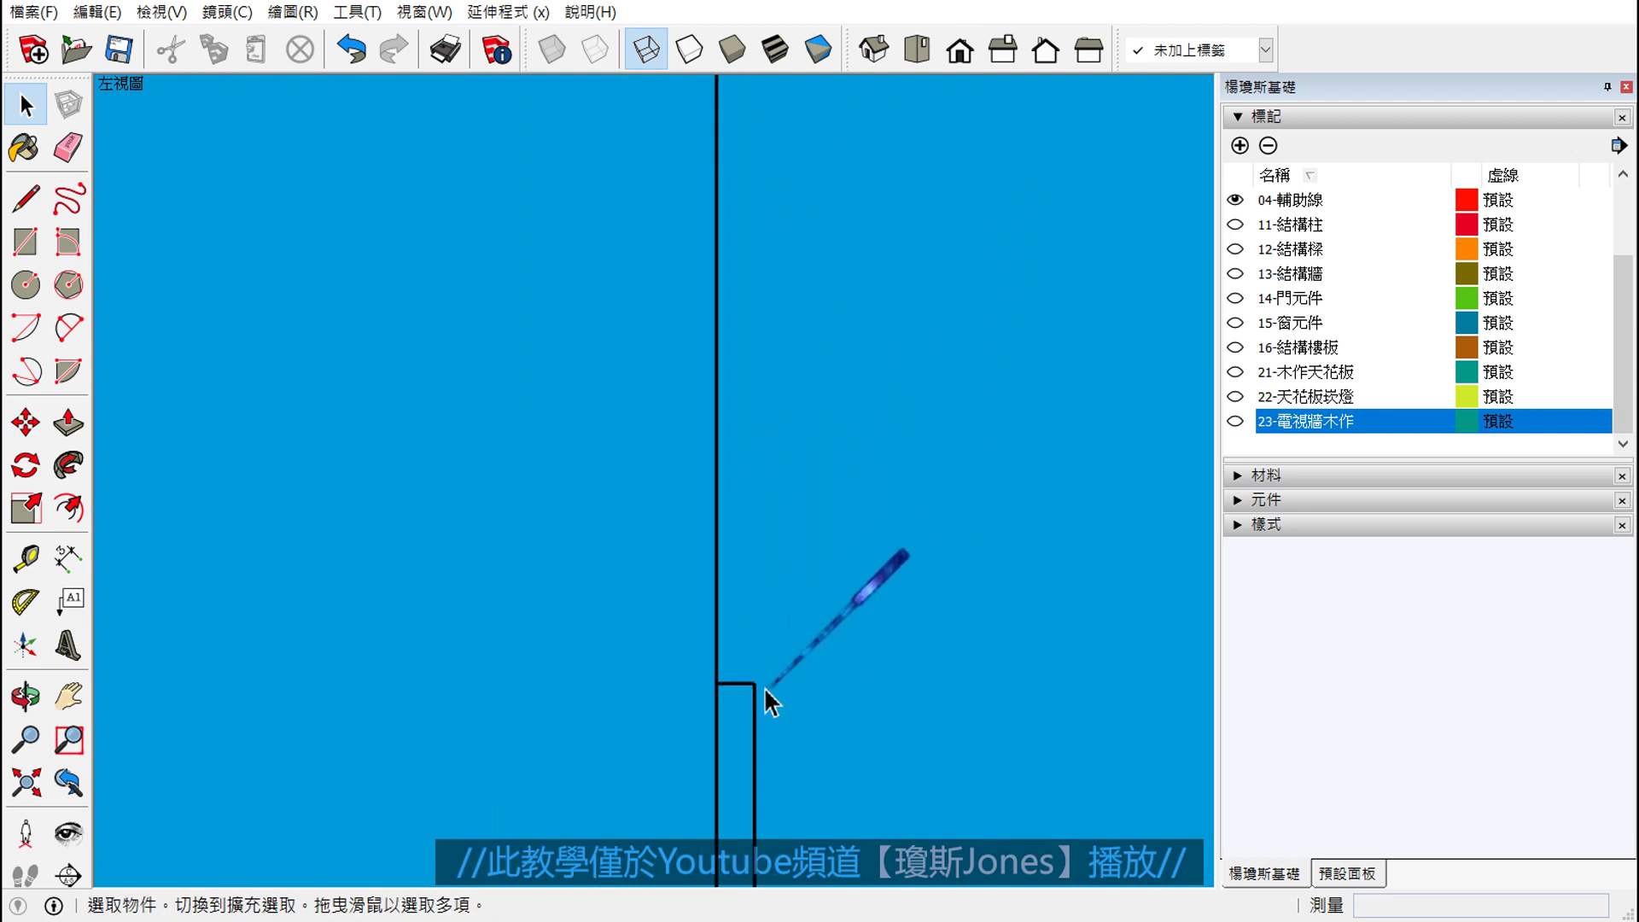
{"action": "scroll", "coordinate": [769, 695], "scroll_direction": "up", "scroll_amount": 3}
{"action": "scroll", "coordinate": [785, 683], "scroll_direction": "up", "scroll_amount": 1}
{"action": "scroll", "coordinate": [786, 674], "scroll_direction": "up", "scroll_amount": 2}
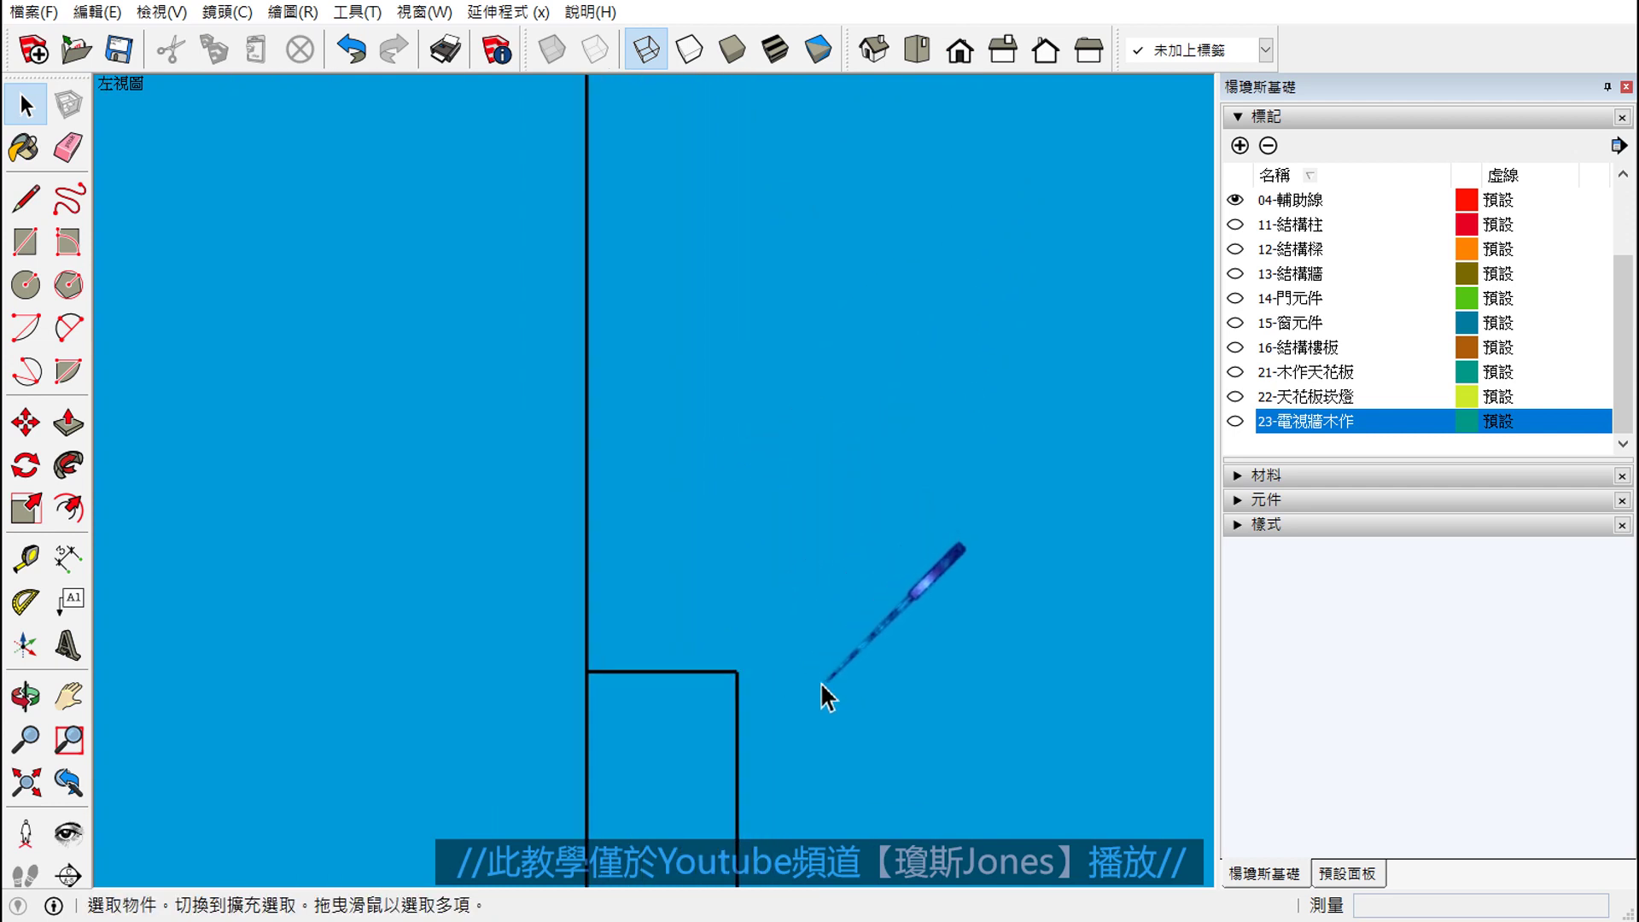
{"action": "scroll", "coordinate": [820, 700], "scroll_direction": "up", "scroll_amount": 1}
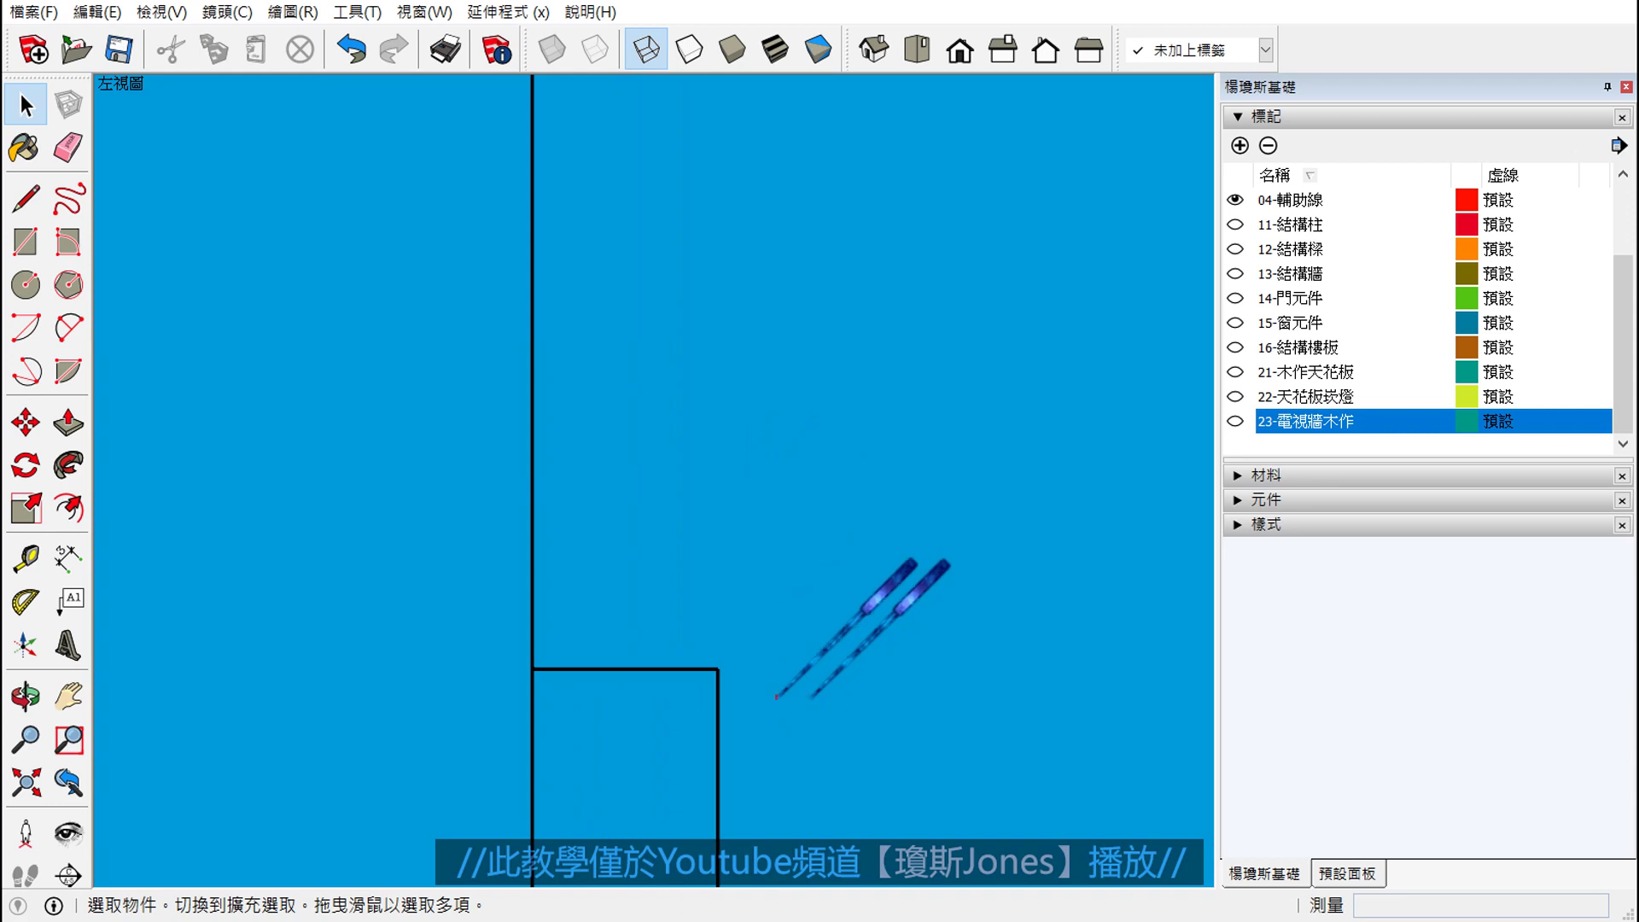
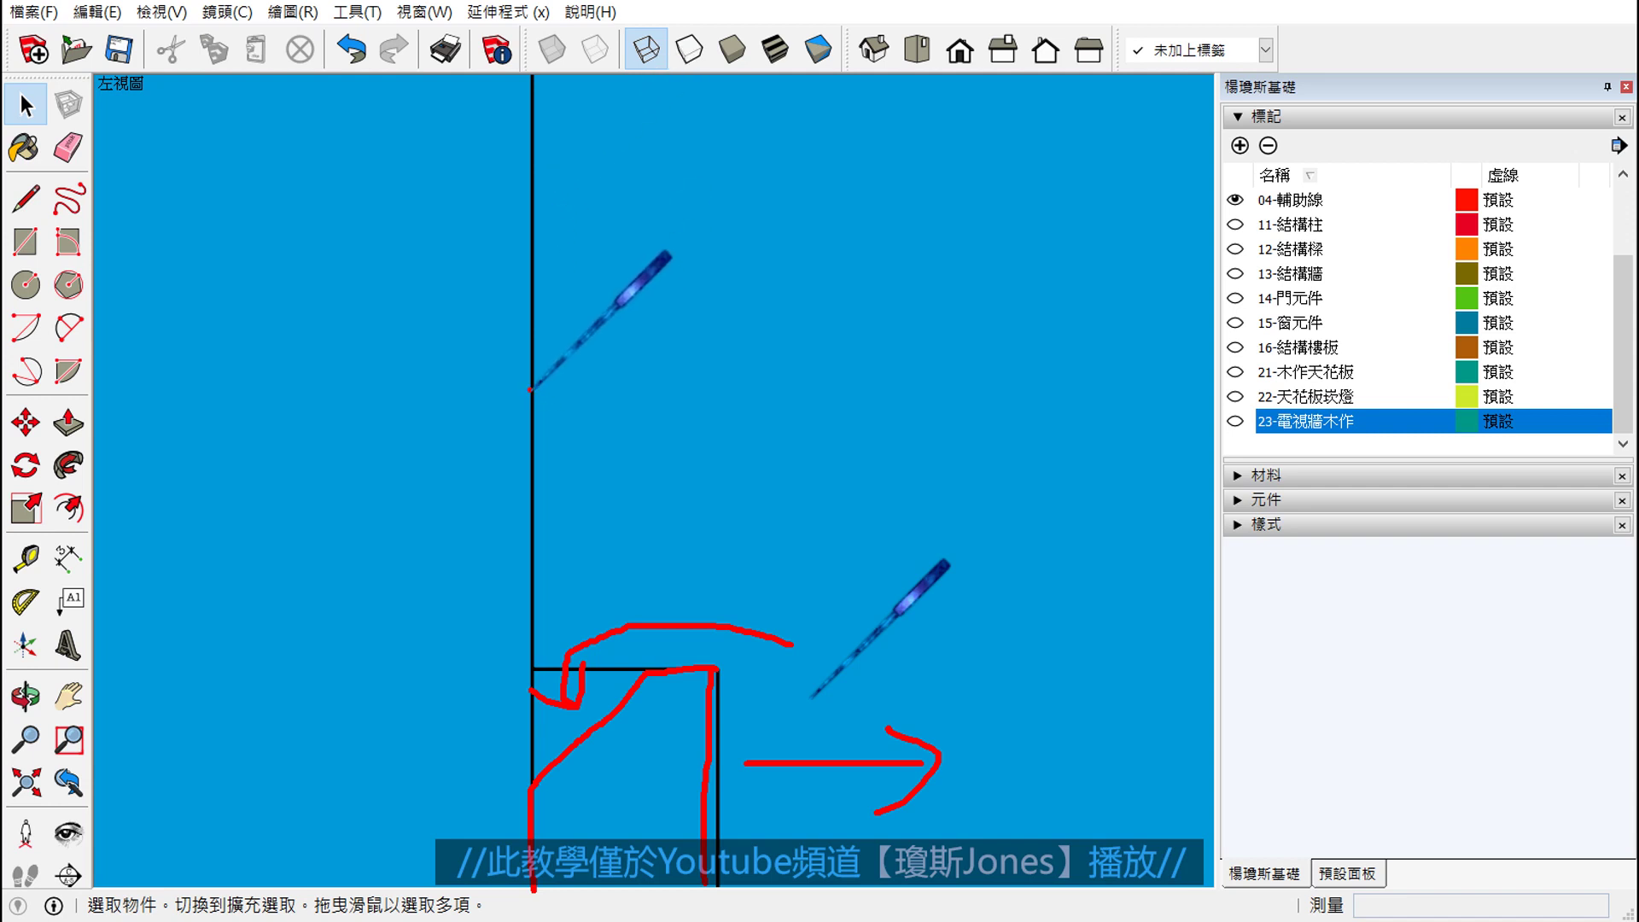
- Sketch on-screen notes circling the panel's top end, with an enlarged chamfered joint detail
{"action": "mouse_move", "coordinate": [842, 761]}
{"action": "middle_mouse_down", "text": "shift"}
{"action": "mouse_move", "coordinate": [841, 534]}
{"action": "mouse_move", "coordinate": [780, 663]}
{"action": "middle_mouse_up", "text": "shift"}
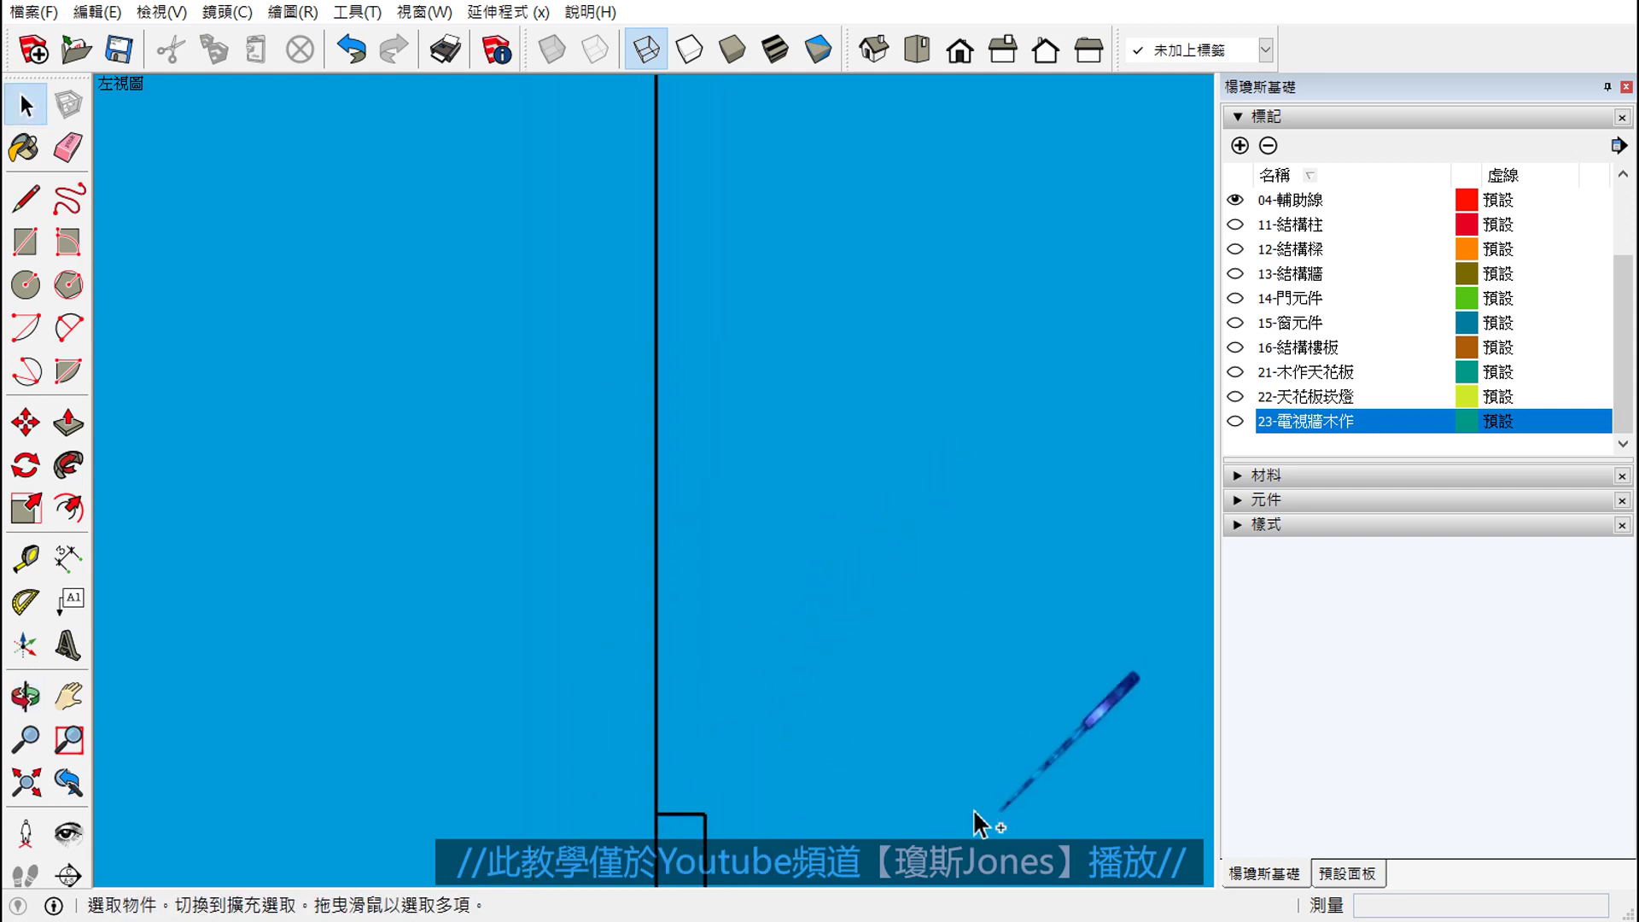
{"action": "mouse_move", "coordinate": [655, 769]}
{"action": "left_mouse_down"}
{"action": "mouse_move", "coordinate": [705, 505]}
{"action": "mouse_move", "coordinate": [657, 495]}
{"action": "left_mouse_up"}
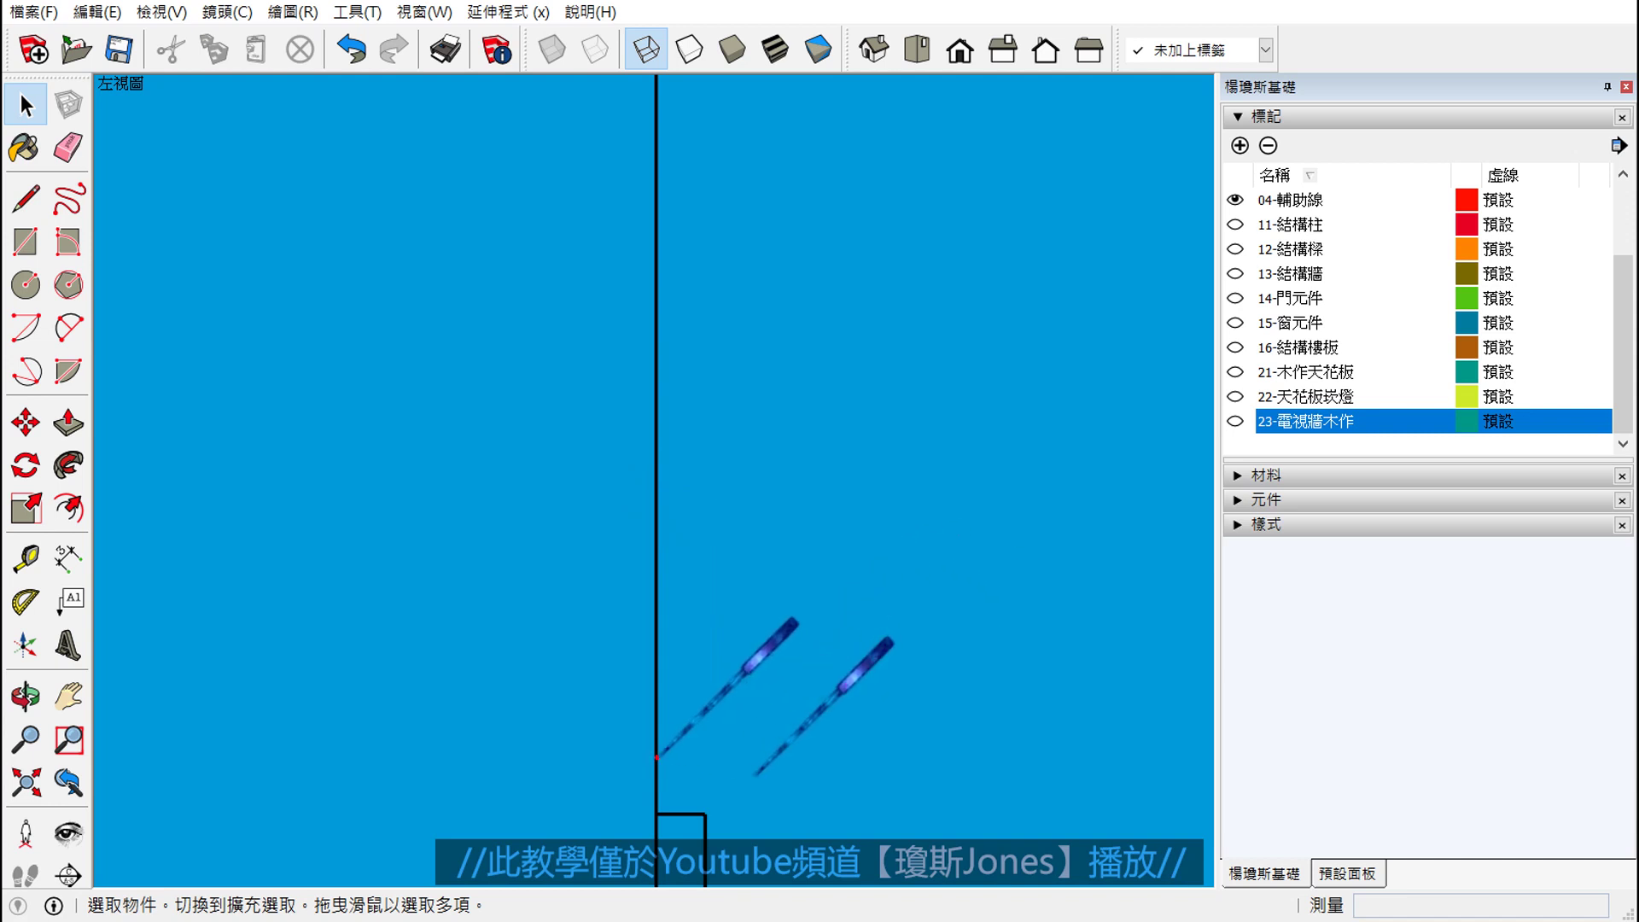
{"action": "mouse_move", "coordinate": [655, 757]}
{"action": "left_mouse_down"}
{"action": "mouse_move", "coordinate": [702, 706]}
{"action": "mouse_move", "coordinate": [698, 516]}
{"action": "mouse_move", "coordinate": [651, 614]}
{"action": "mouse_move", "coordinate": [653, 765]}
{"action": "left_mouse_up"}
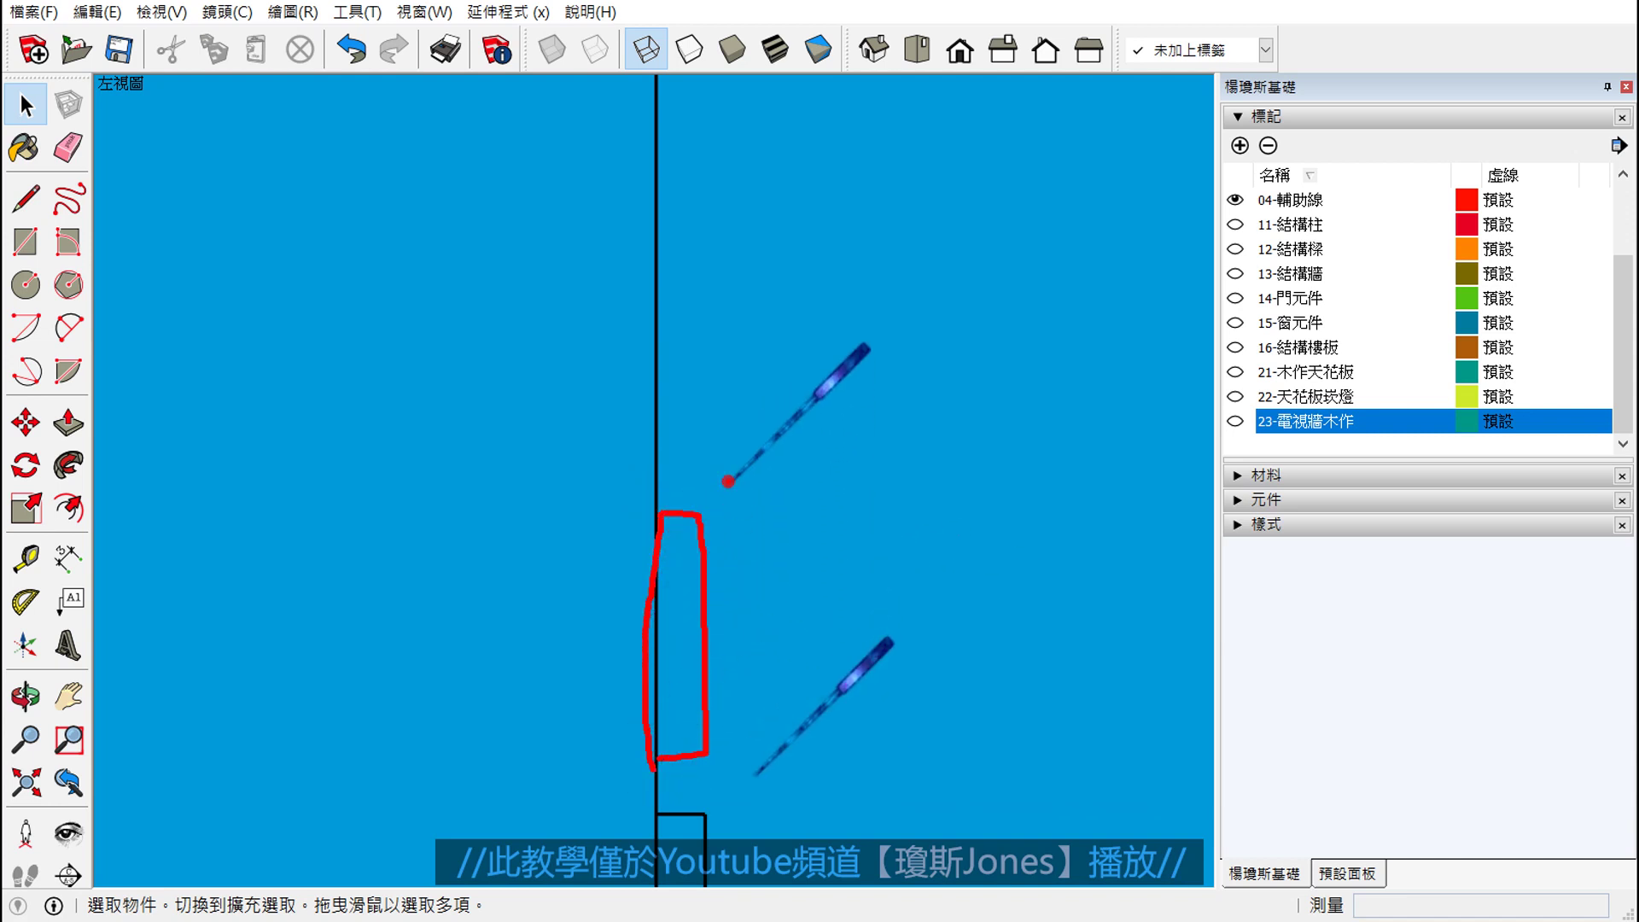
{"action": "mouse_move", "coordinate": [683, 446]}
{"action": "left_mouse_down"}
{"action": "mouse_move", "coordinate": [588, 555]}
{"action": "mouse_move", "coordinate": [722, 597]}
{"action": "mouse_move", "coordinate": [751, 543]}
{"action": "left_mouse_up"}
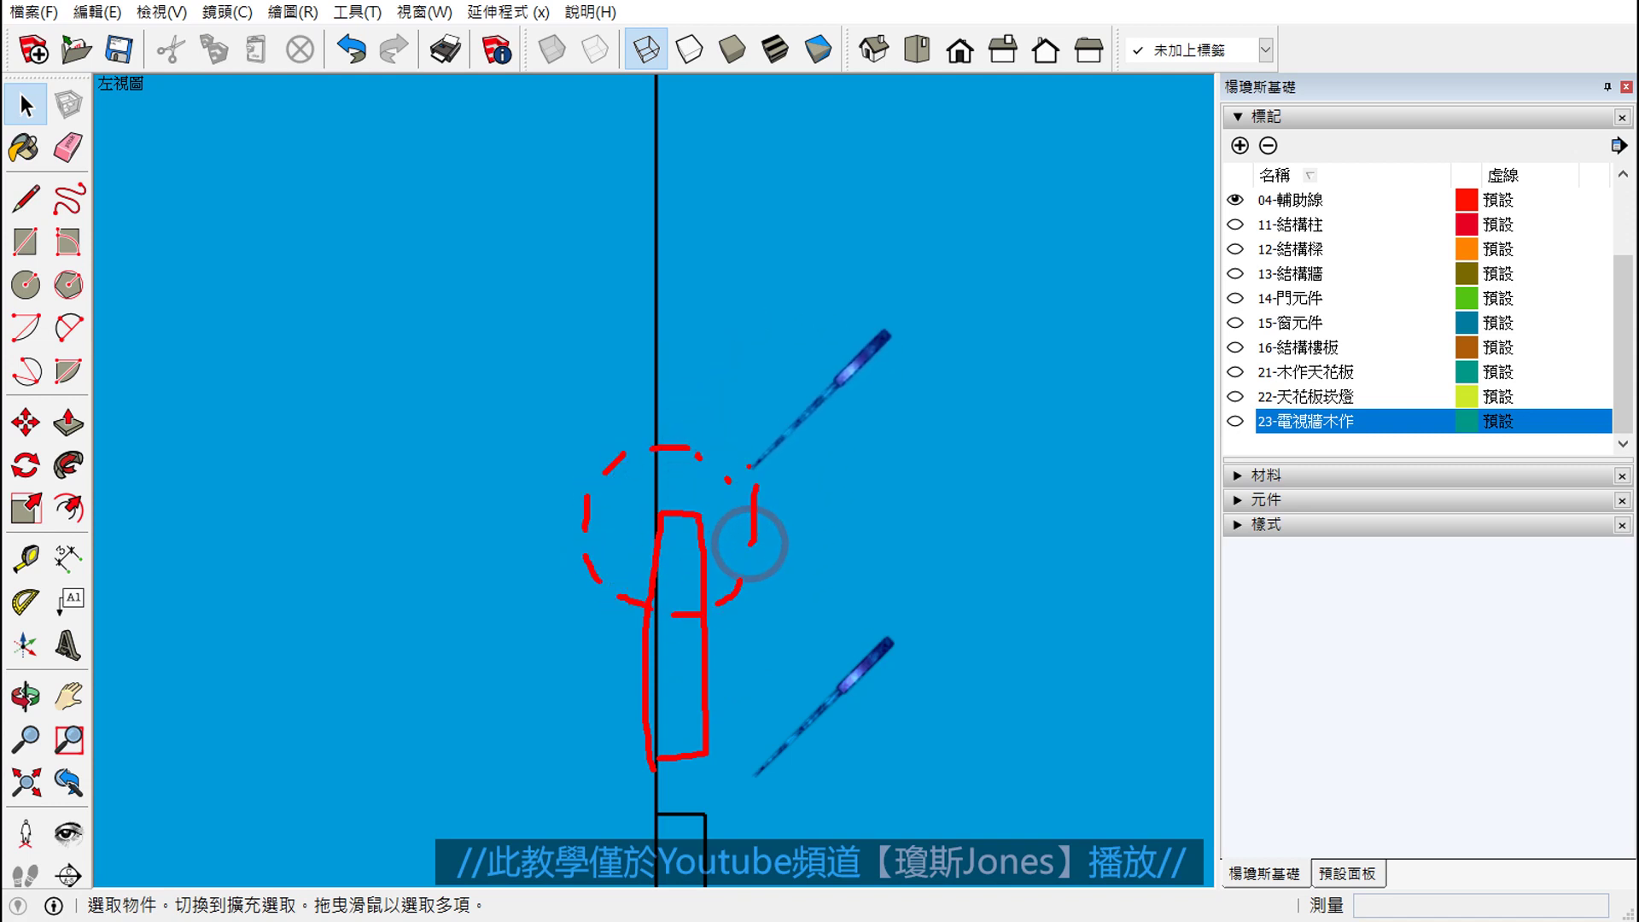
{"action": "mouse_move", "coordinate": [750, 467]}
{"action": "left_mouse_down"}
{"action": "mouse_move", "coordinate": [742, 348]}
{"action": "mouse_move", "coordinate": [870, 337]}
{"action": "mouse_move", "coordinate": [840, 376]}
{"action": "left_mouse_up"}
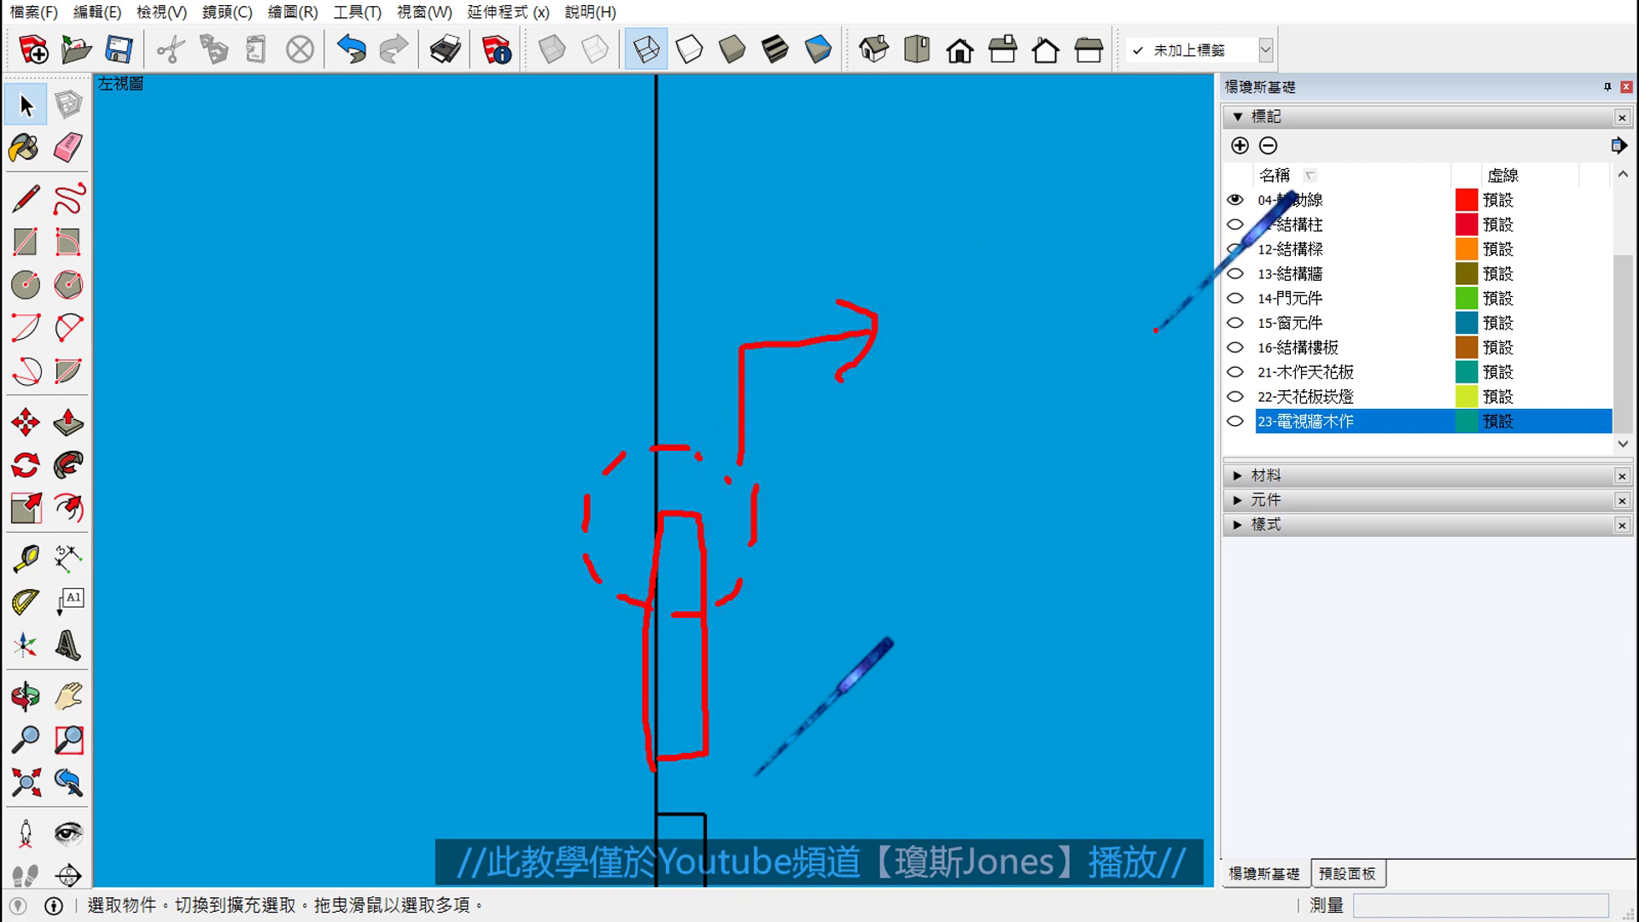
{"action": "mouse_move", "coordinate": [1197, 243]}
{"action": "left_mouse_down"}
{"action": "mouse_move", "coordinate": [1159, 242]}
{"action": "mouse_move", "coordinate": [1085, 345]}
{"action": "mouse_move", "coordinate": [1072, 555]}
{"action": "left_mouse_up"}
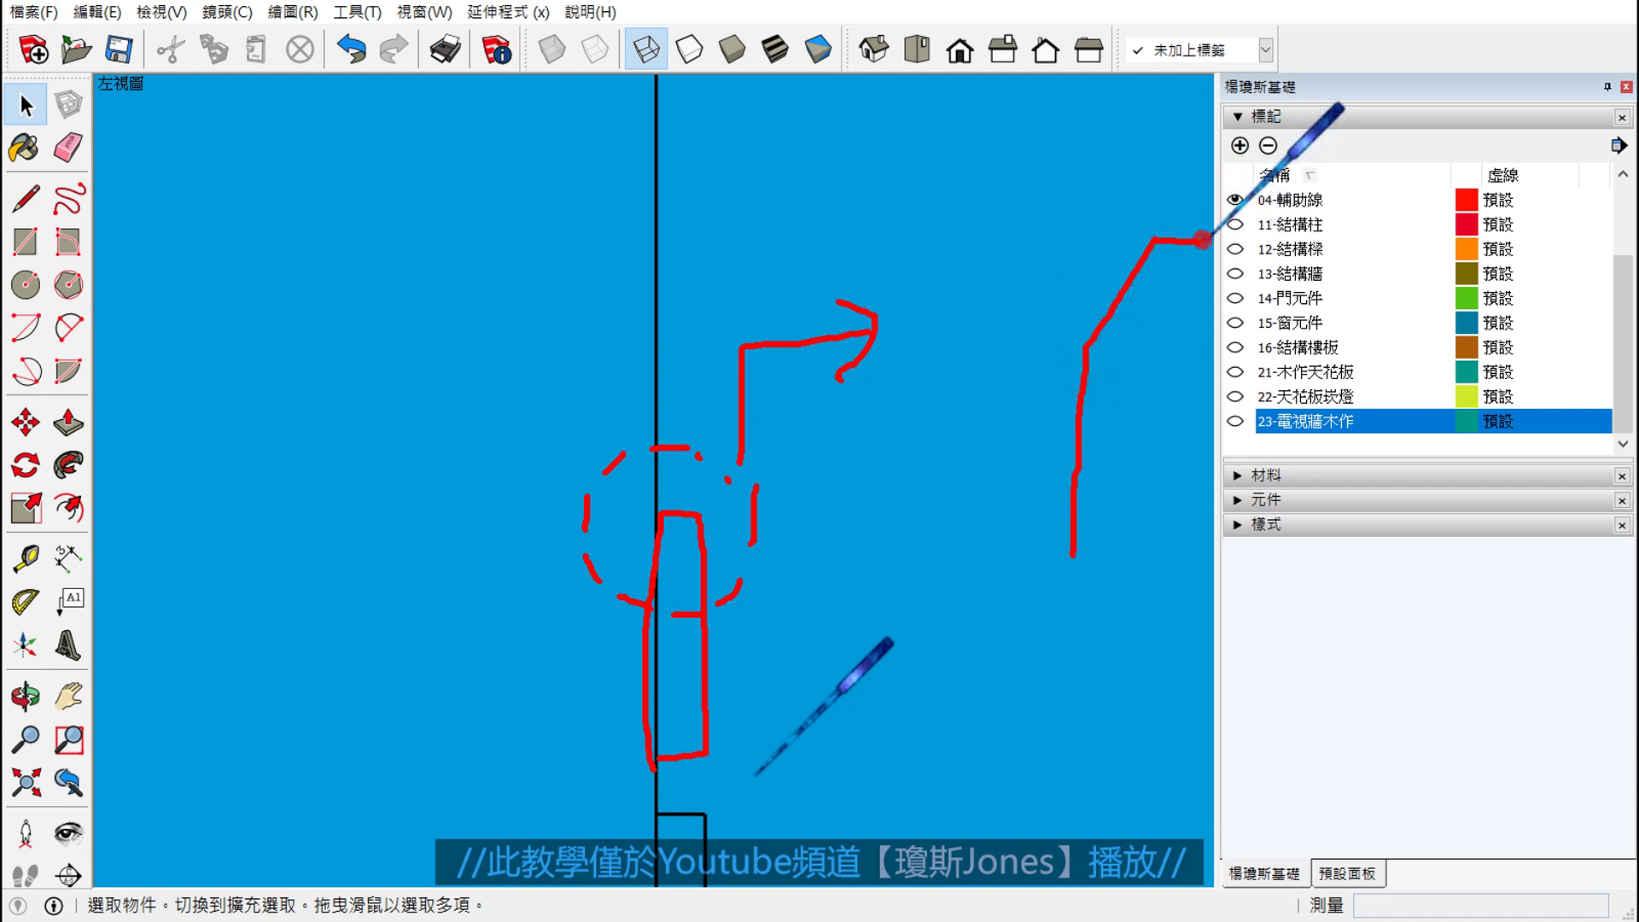
{"action": "left_click_drag", "start_coordinate": [1202, 240], "coordinate": [1182, 551]}
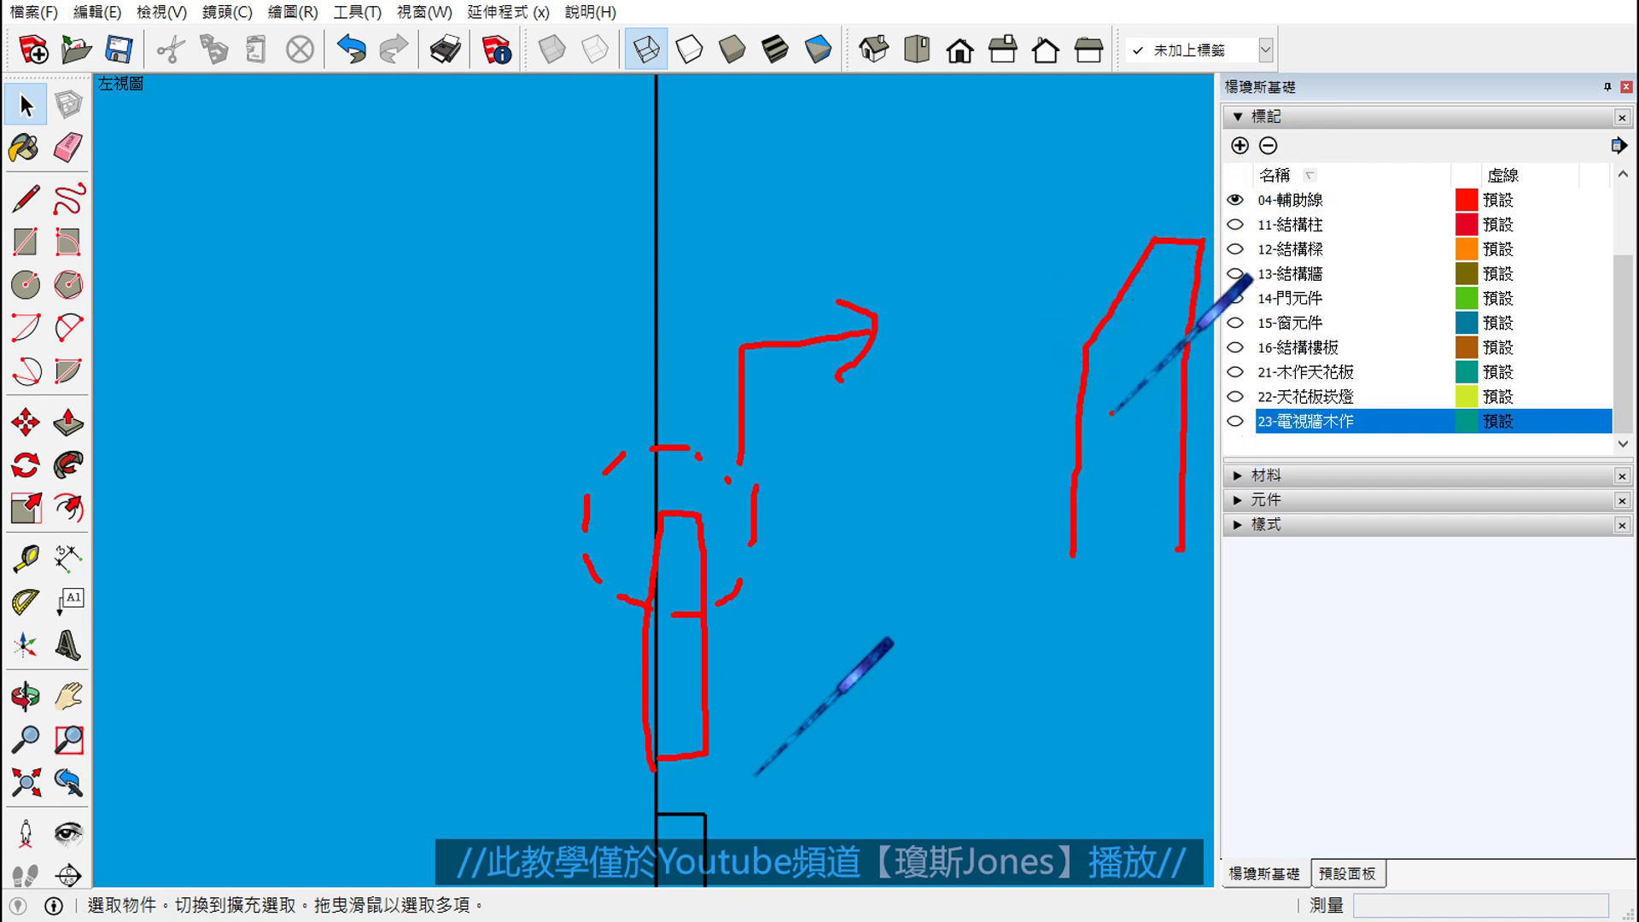
{"action": "mouse_move", "coordinate": [1242, 175]}
{"action": "left_mouse_down"}
{"action": "mouse_move", "coordinate": [1109, 158]}
{"action": "mouse_move", "coordinate": [1065, 248]}
{"action": "mouse_move", "coordinate": [1114, 282]}
{"action": "left_mouse_up"}
{"action": "left_click_drag", "start_coordinate": [1242, 373], "coordinate": [1426, 388]}
{"action": "left_click_drag", "start_coordinate": [1425, 388], "coordinate": [1302, 442]}
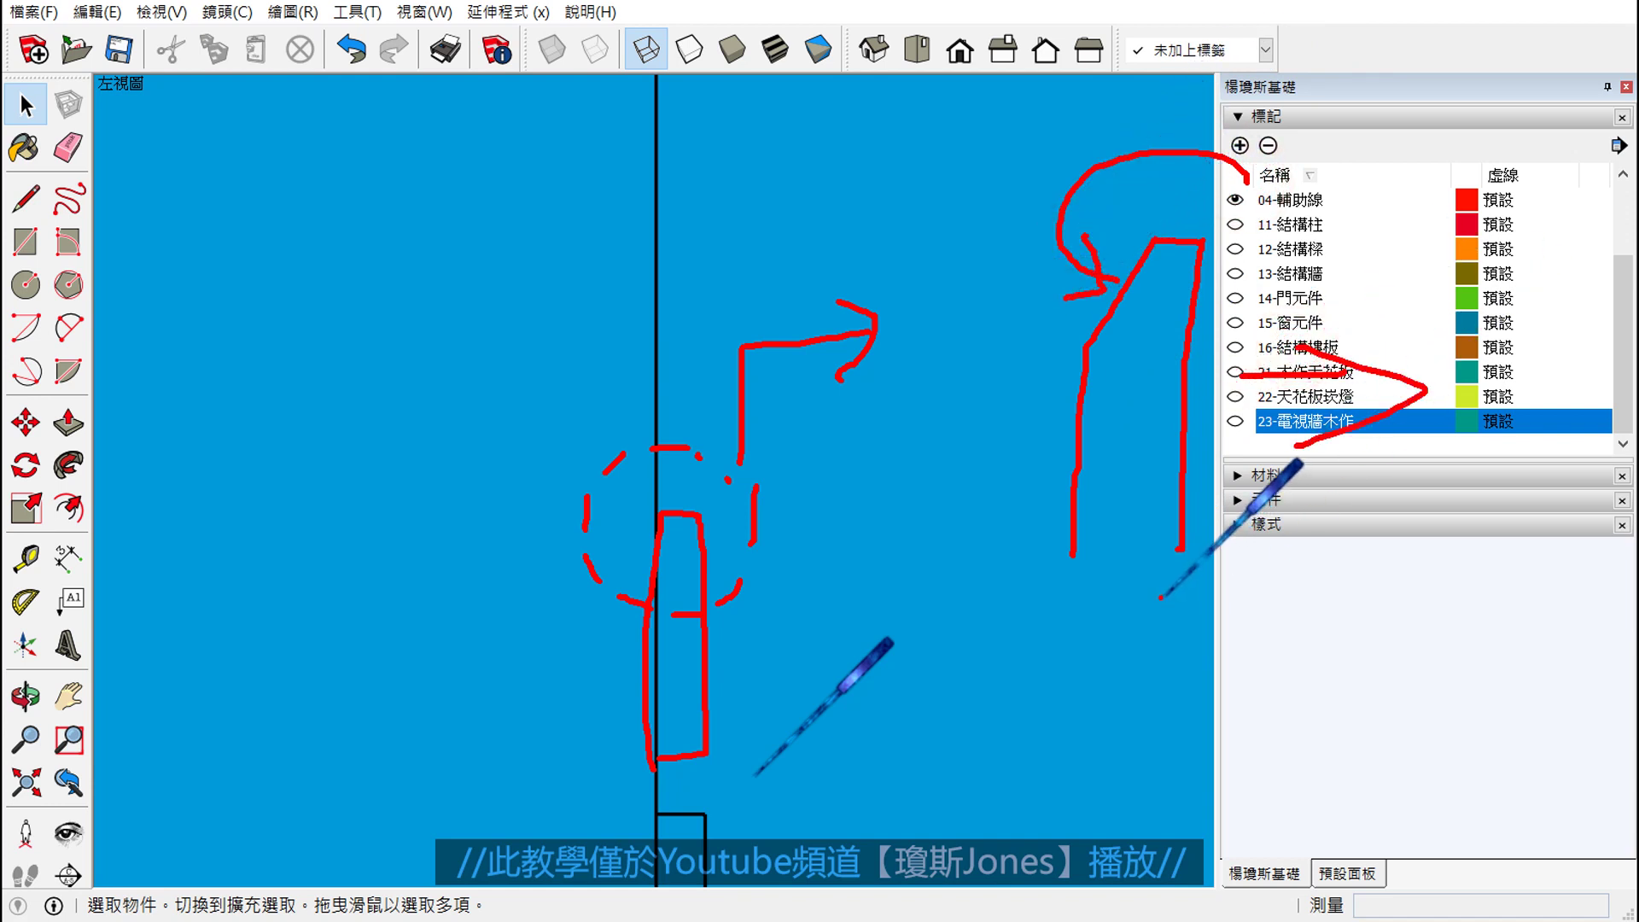
{"action": "key", "text": "Escape"}
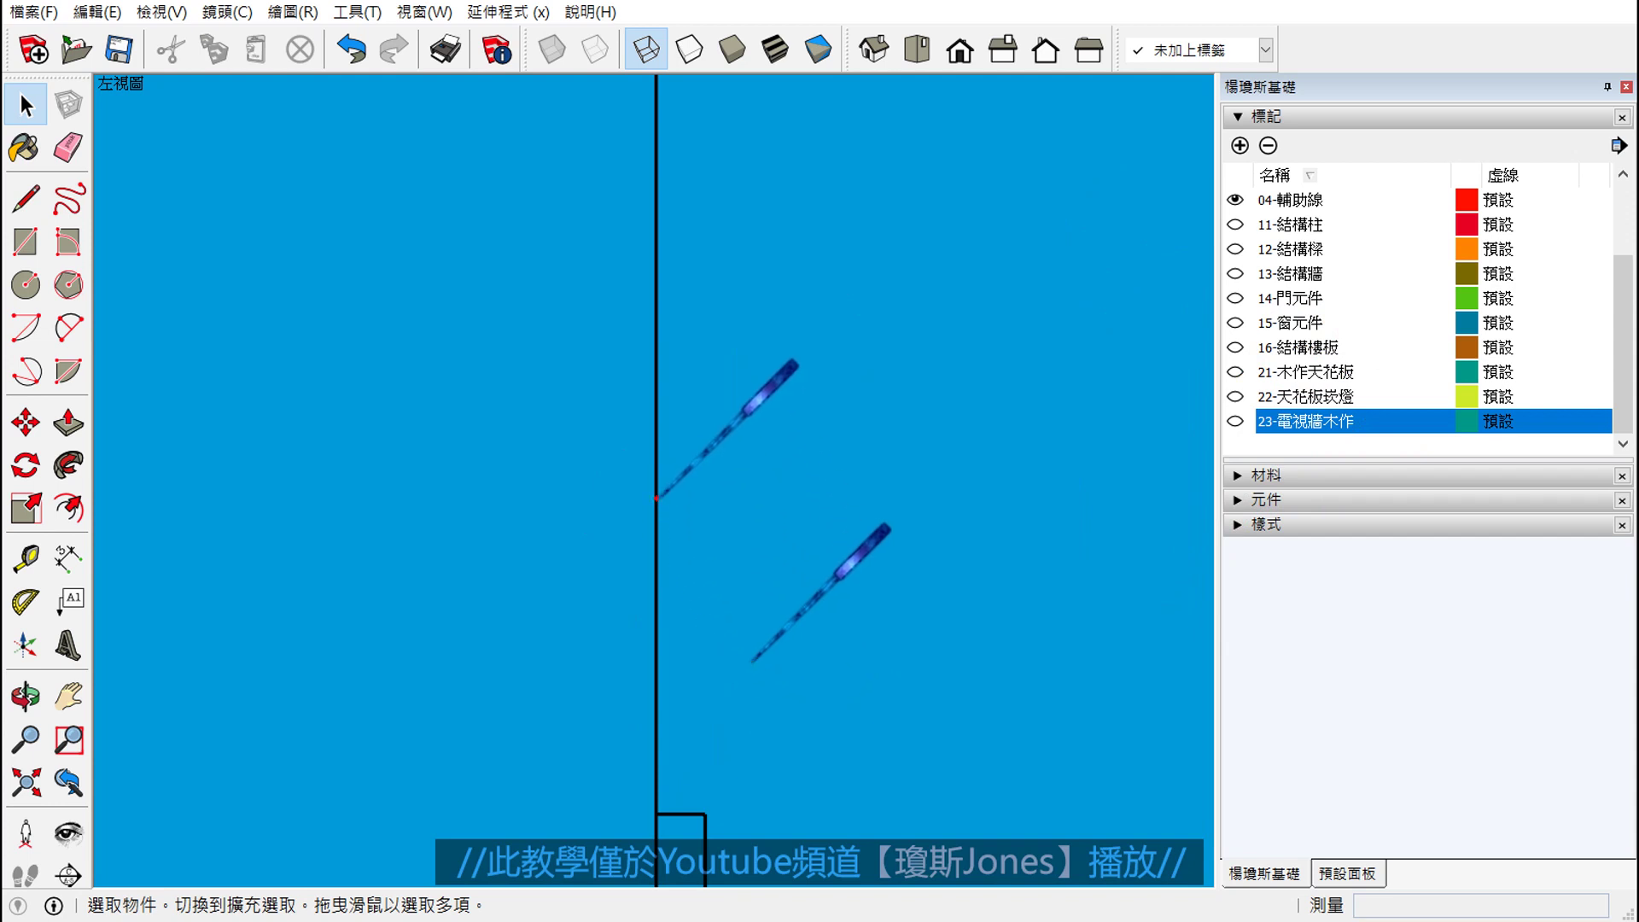
- Sketch notes outlining the lower and upper panels and circling the gap between them
{"action": "left_click_drag", "start_coordinate": [658, 497], "coordinate": [703, 771]}
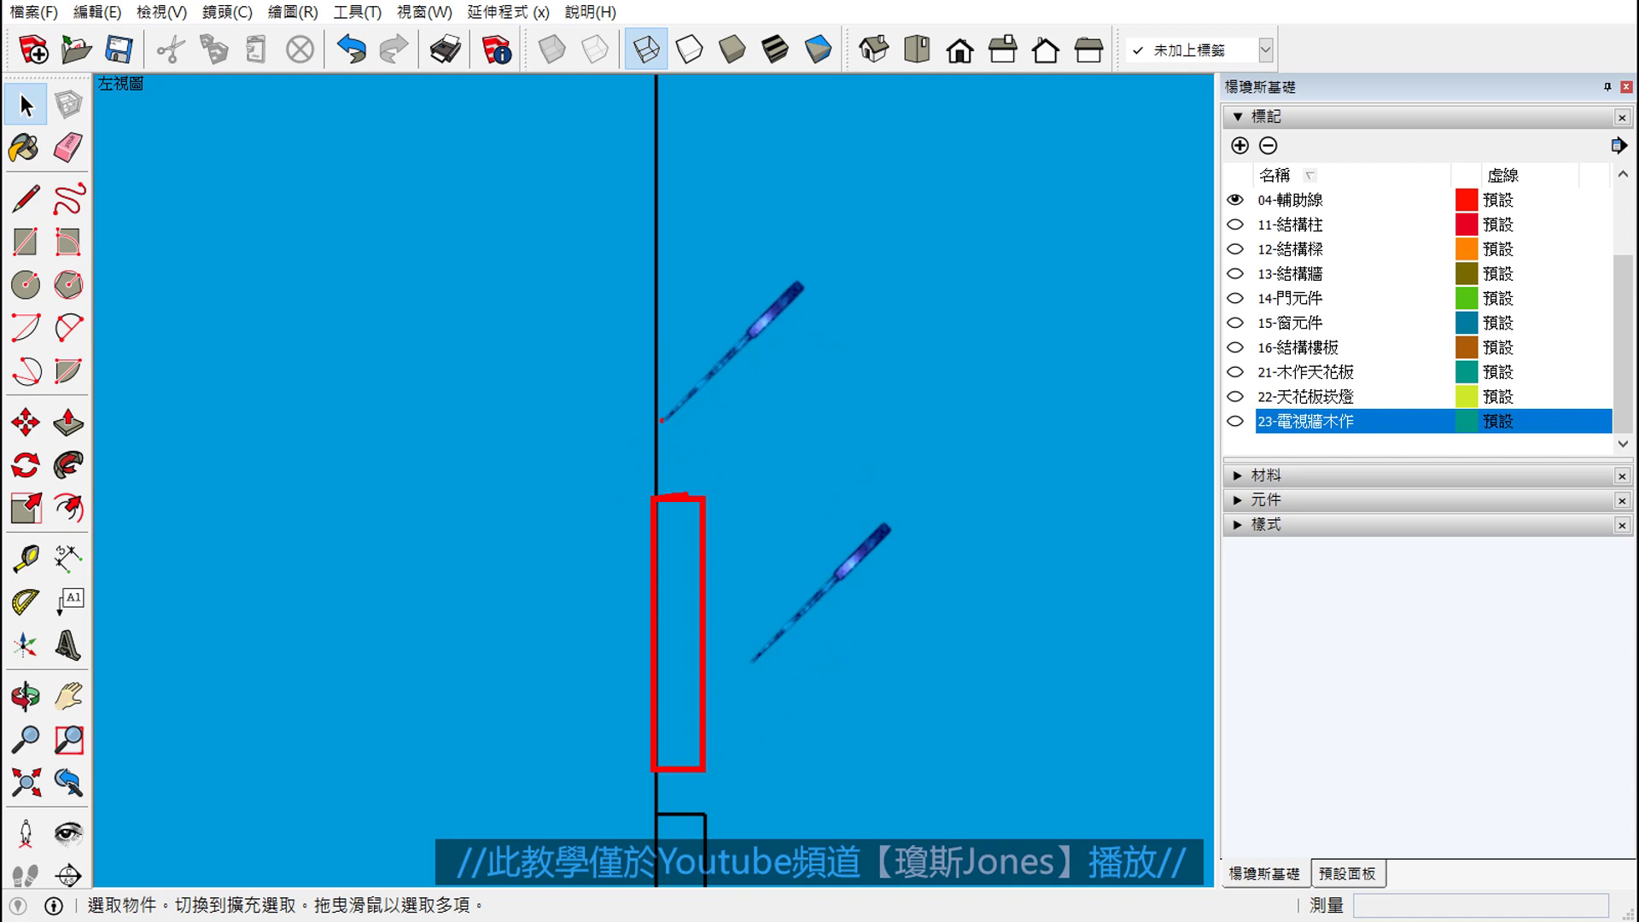
{"action": "left_click_drag", "start_coordinate": [660, 438], "coordinate": [703, 2]}
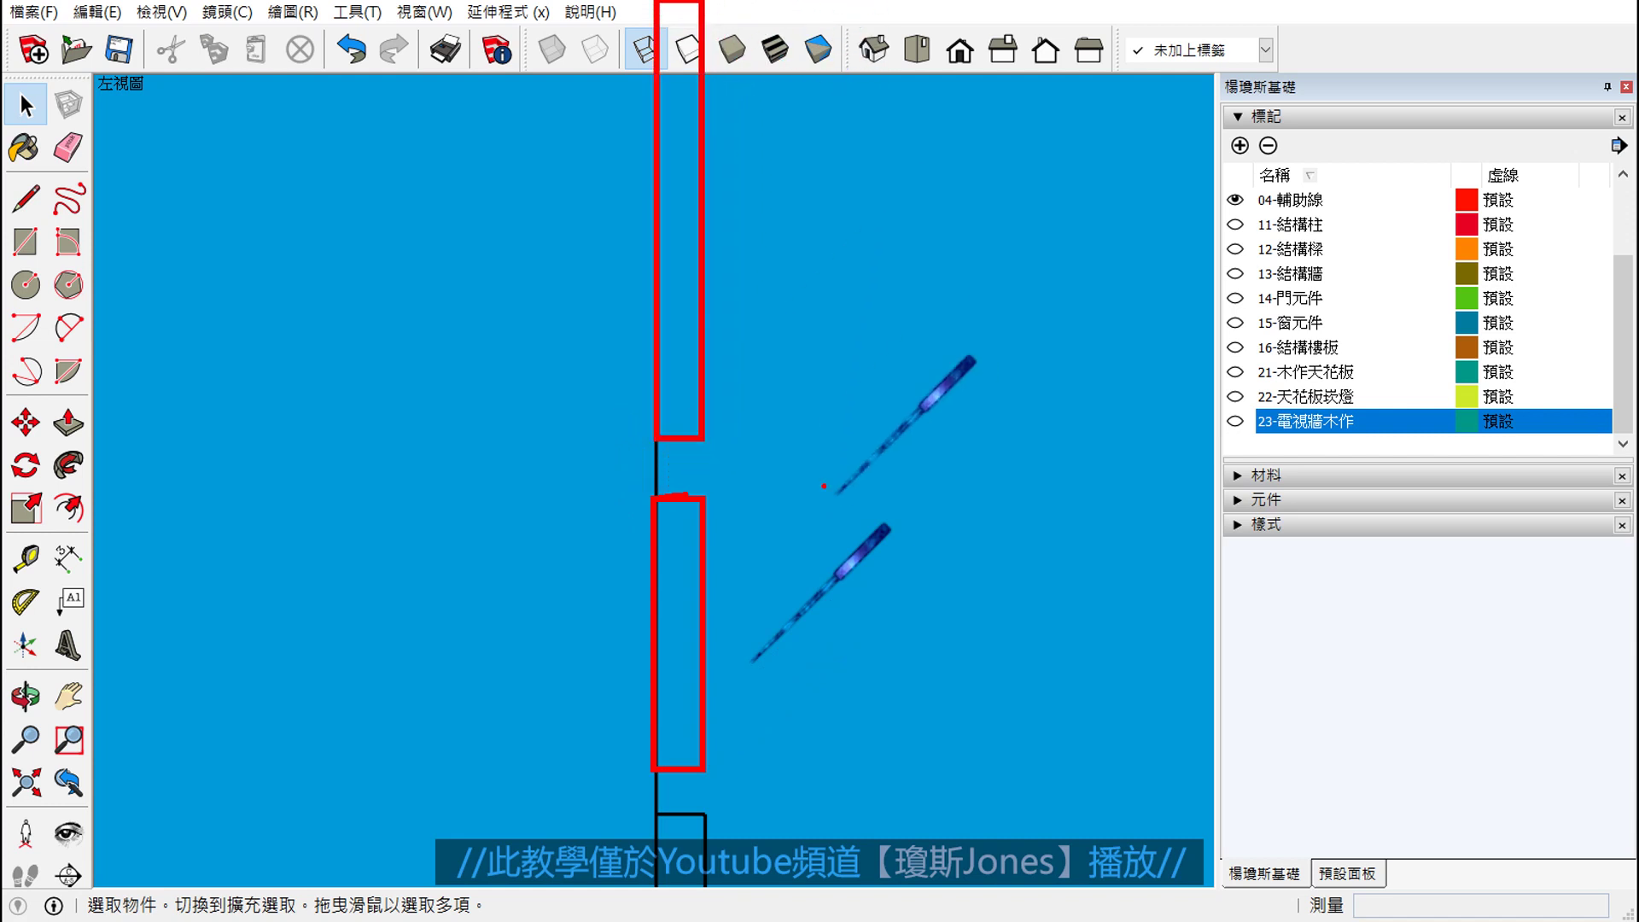
{"action": "mouse_move", "coordinate": [750, 358]}
{"action": "left_mouse_down"}
{"action": "mouse_move", "coordinate": [586, 384]}
{"action": "mouse_move", "coordinate": [598, 585]}
{"action": "mouse_move", "coordinate": [760, 584]}
{"action": "left_mouse_up"}
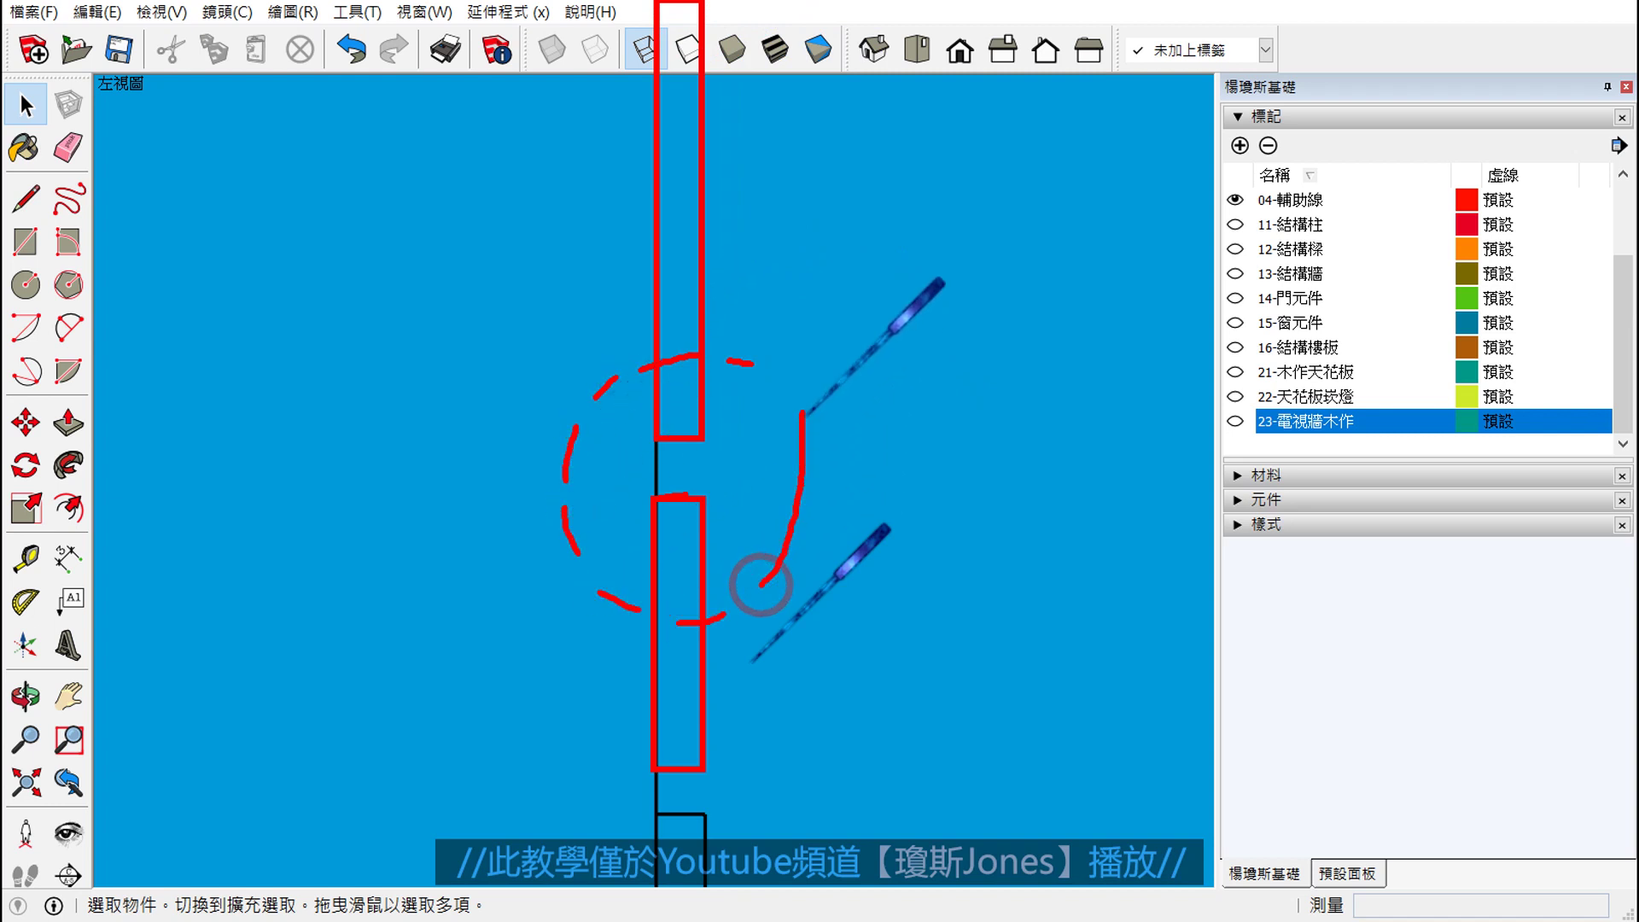
{"action": "mouse_move", "coordinate": [861, 502]}
{"action": "left_mouse_down"}
{"action": "mouse_move", "coordinate": [933, 502]}
{"action": "mouse_move", "coordinate": [896, 546]}
{"action": "left_mouse_up"}
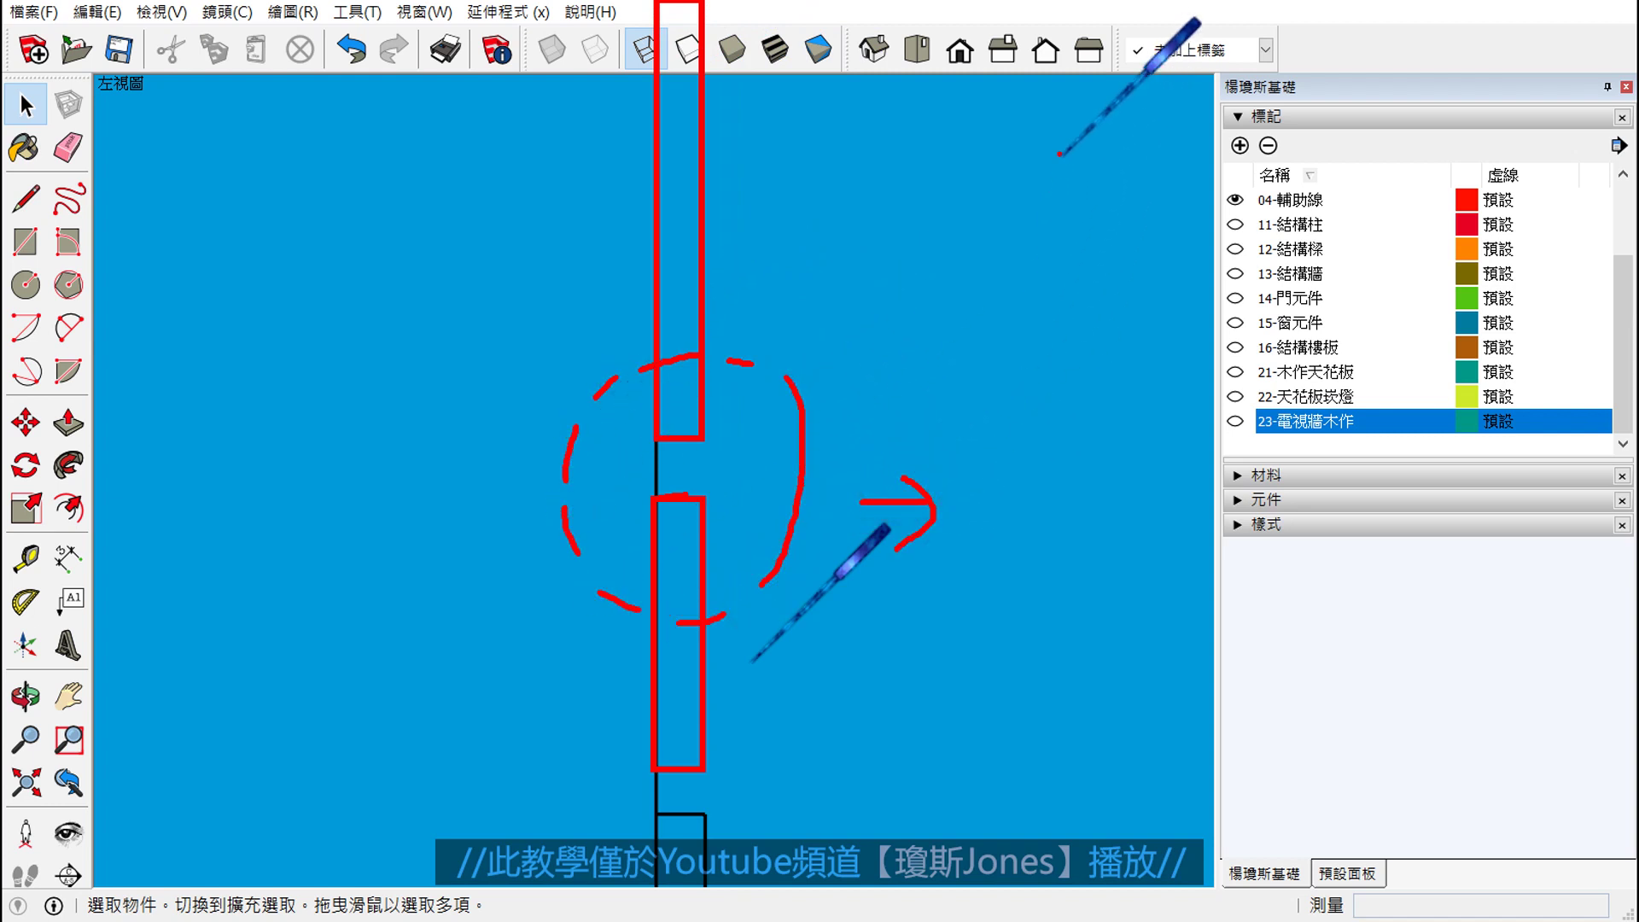
{"action": "mouse_move", "coordinate": [1059, 120]}
{"action": "left_mouse_down"}
{"action": "mouse_move", "coordinate": [1053, 335]}
{"action": "mouse_move", "coordinate": [1106, 337]}
{"action": "left_mouse_up"}
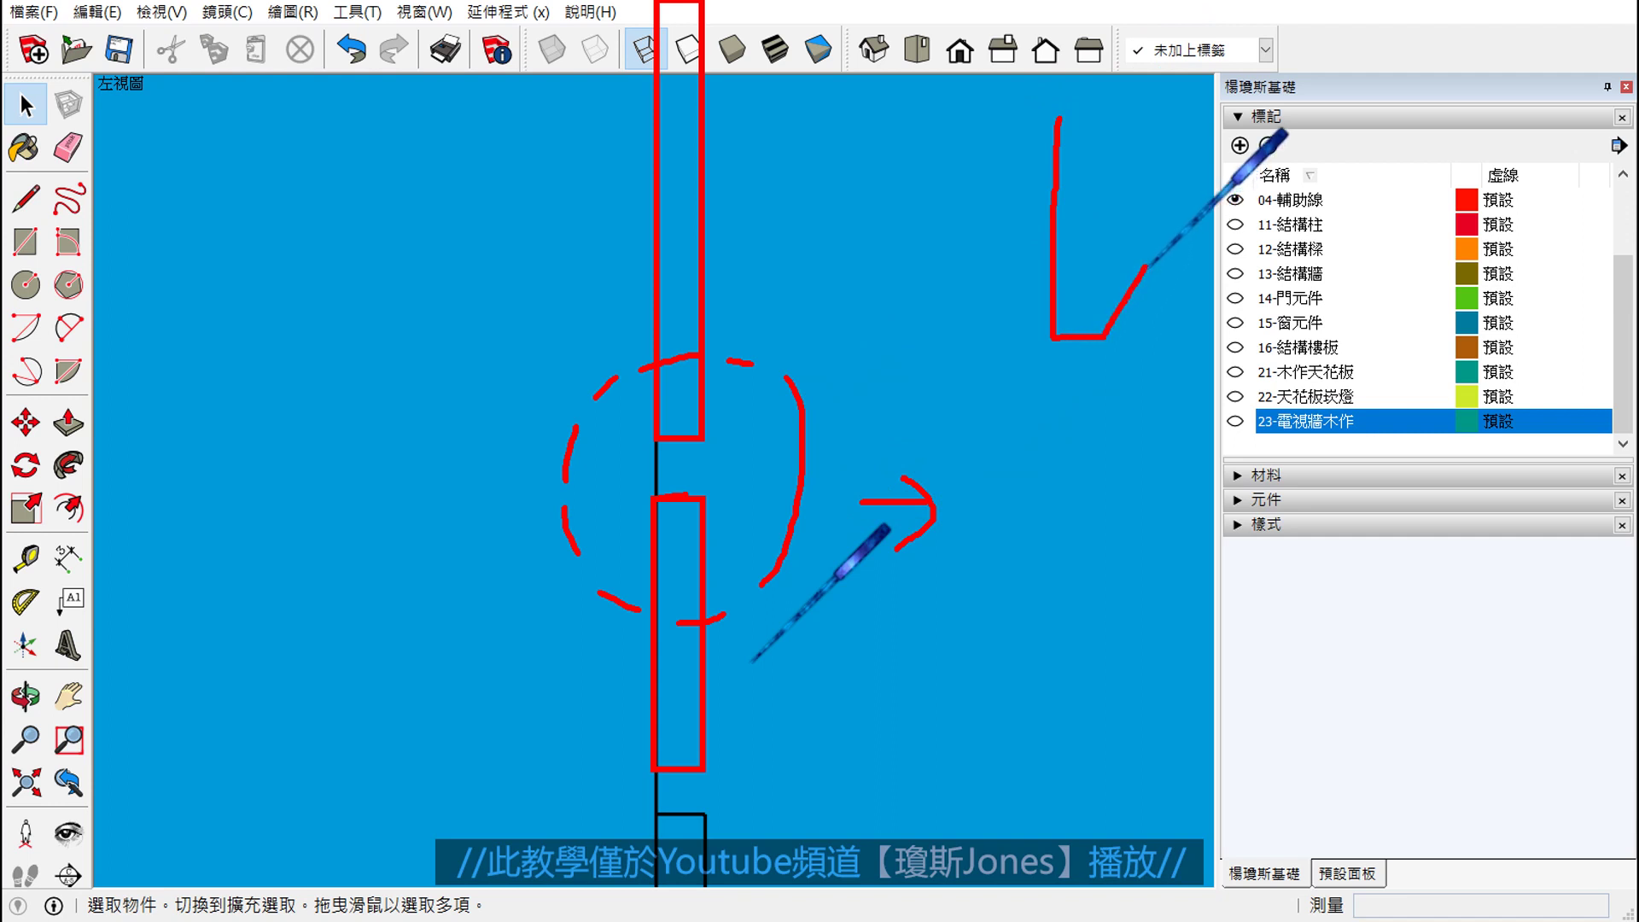
{"action": "key", "text": "e"}
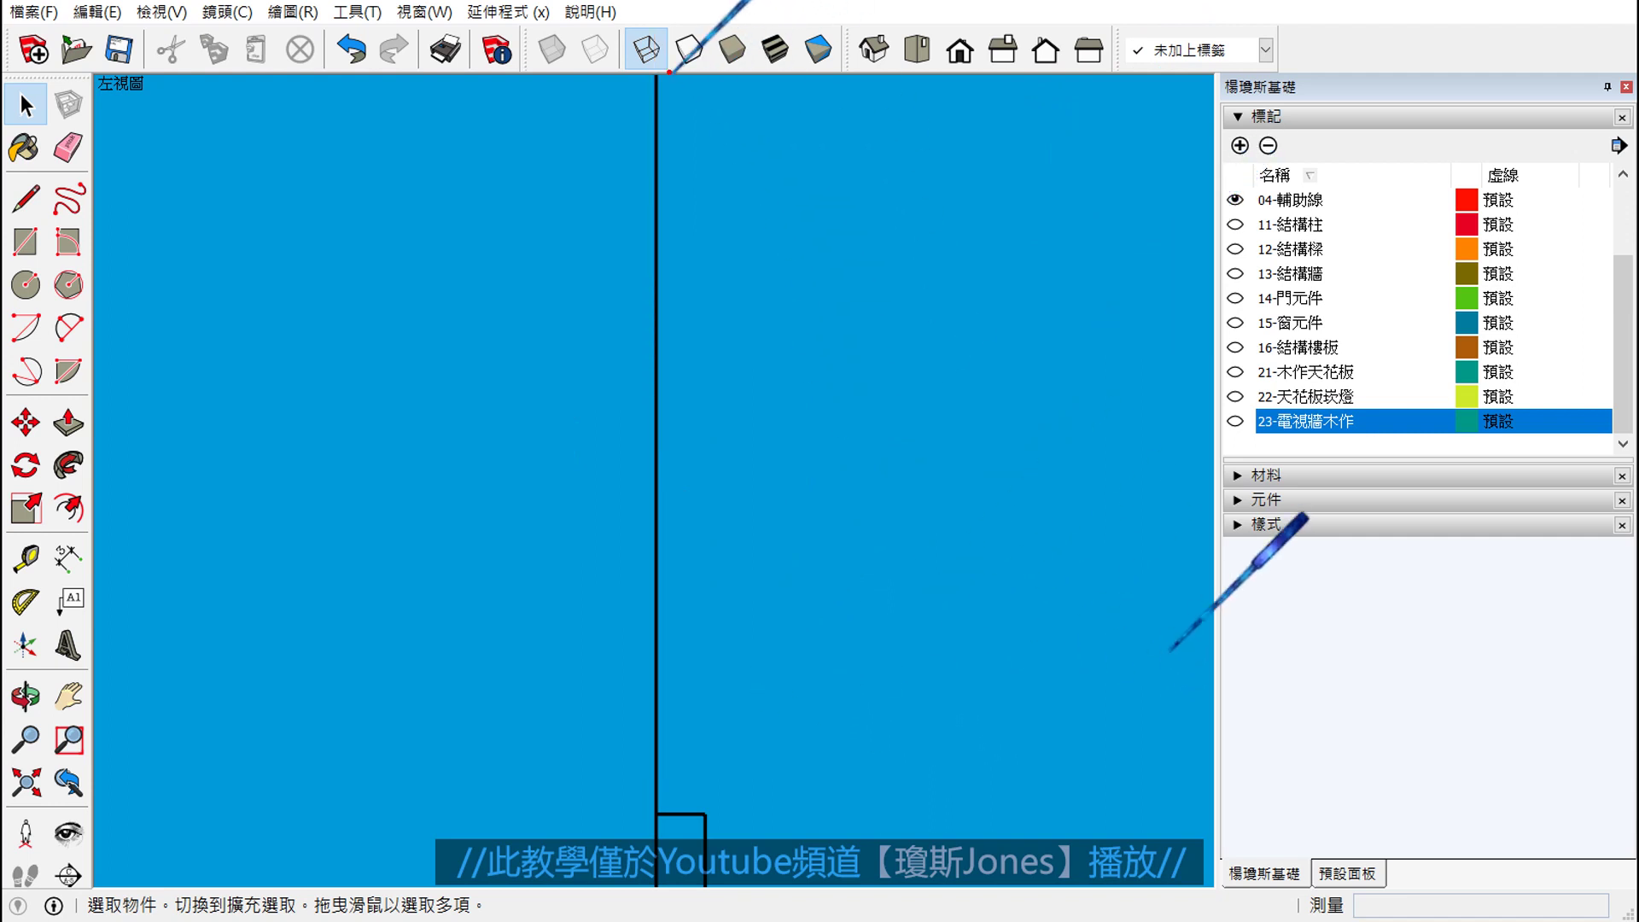
{"action": "left_click_drag", "start_coordinate": [655, 69], "coordinate": [687, 432]}
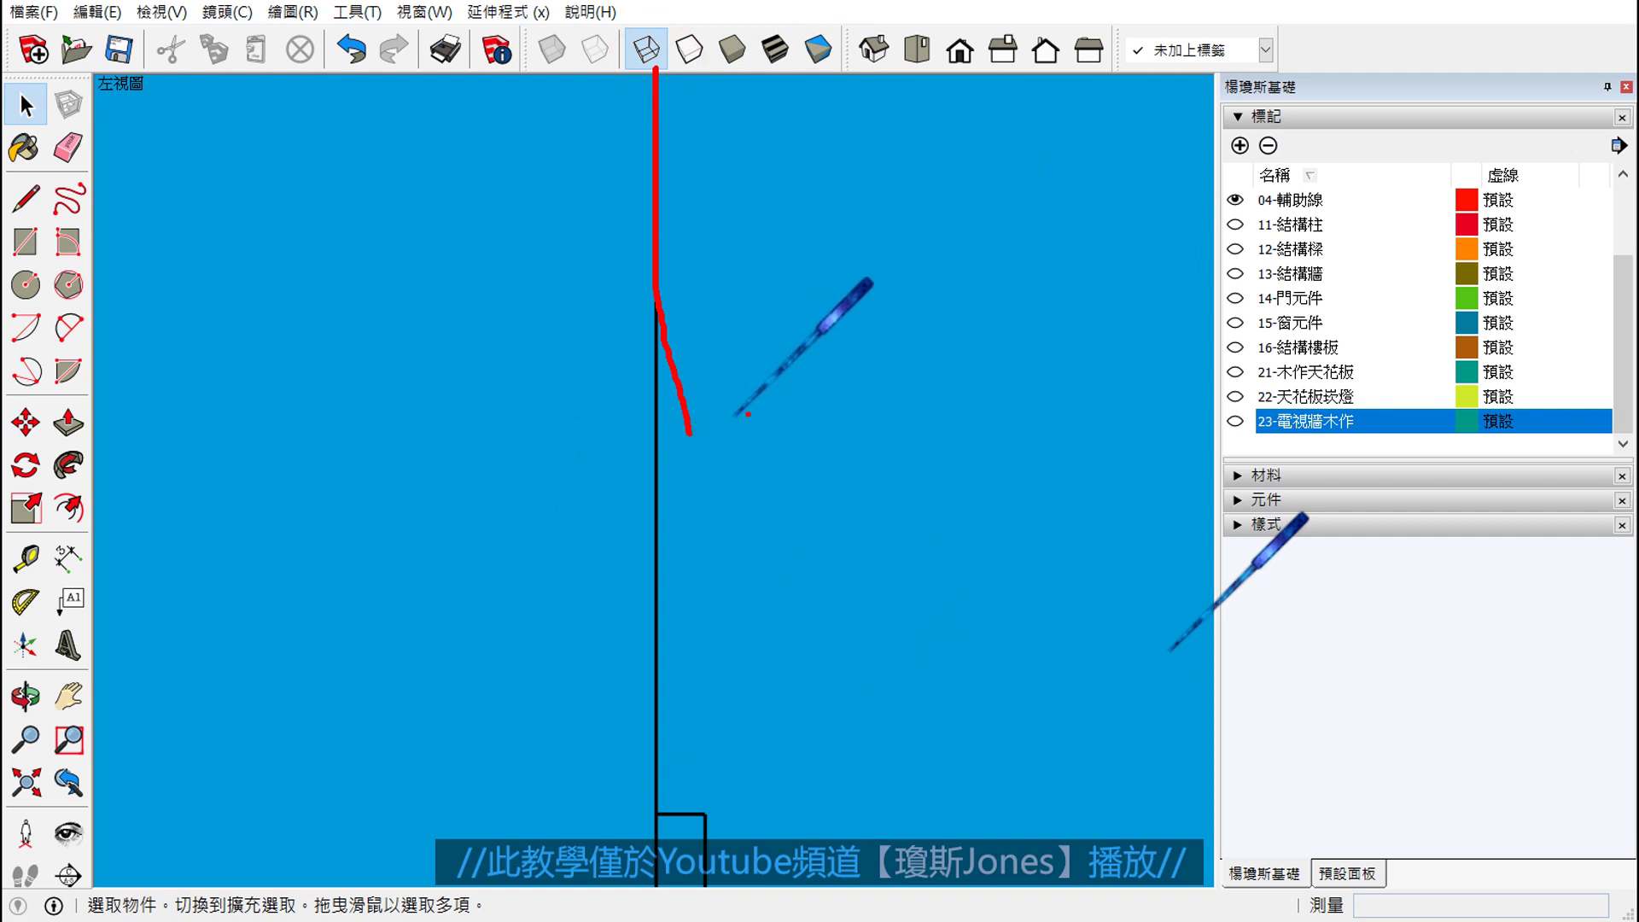
{"action": "key", "text": "e"}
- Sketch both panels, circle their joint and draw an enlarged chamfer detail
{"action": "mouse_move", "coordinate": [657, 77]}
{"action": "left_mouse_down"}
{"action": "mouse_move", "coordinate": [717, 560]}
{"action": "mouse_move", "coordinate": [702, 470]}
{"action": "left_mouse_up"}
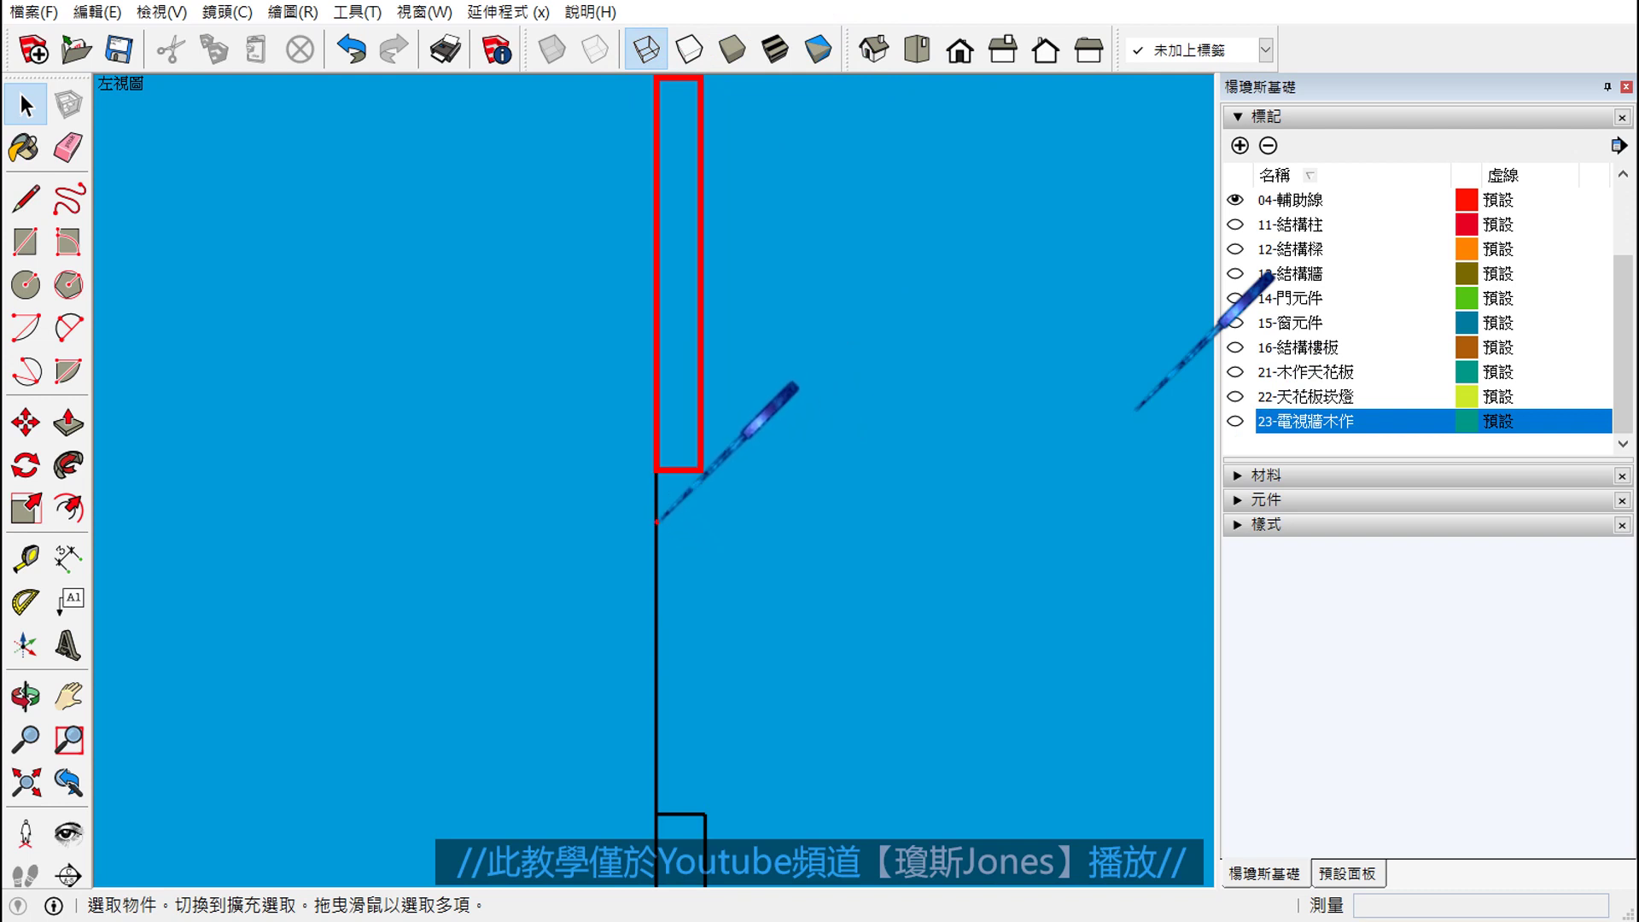
{"action": "left_click_drag", "start_coordinate": [658, 526], "coordinate": [696, 705]}
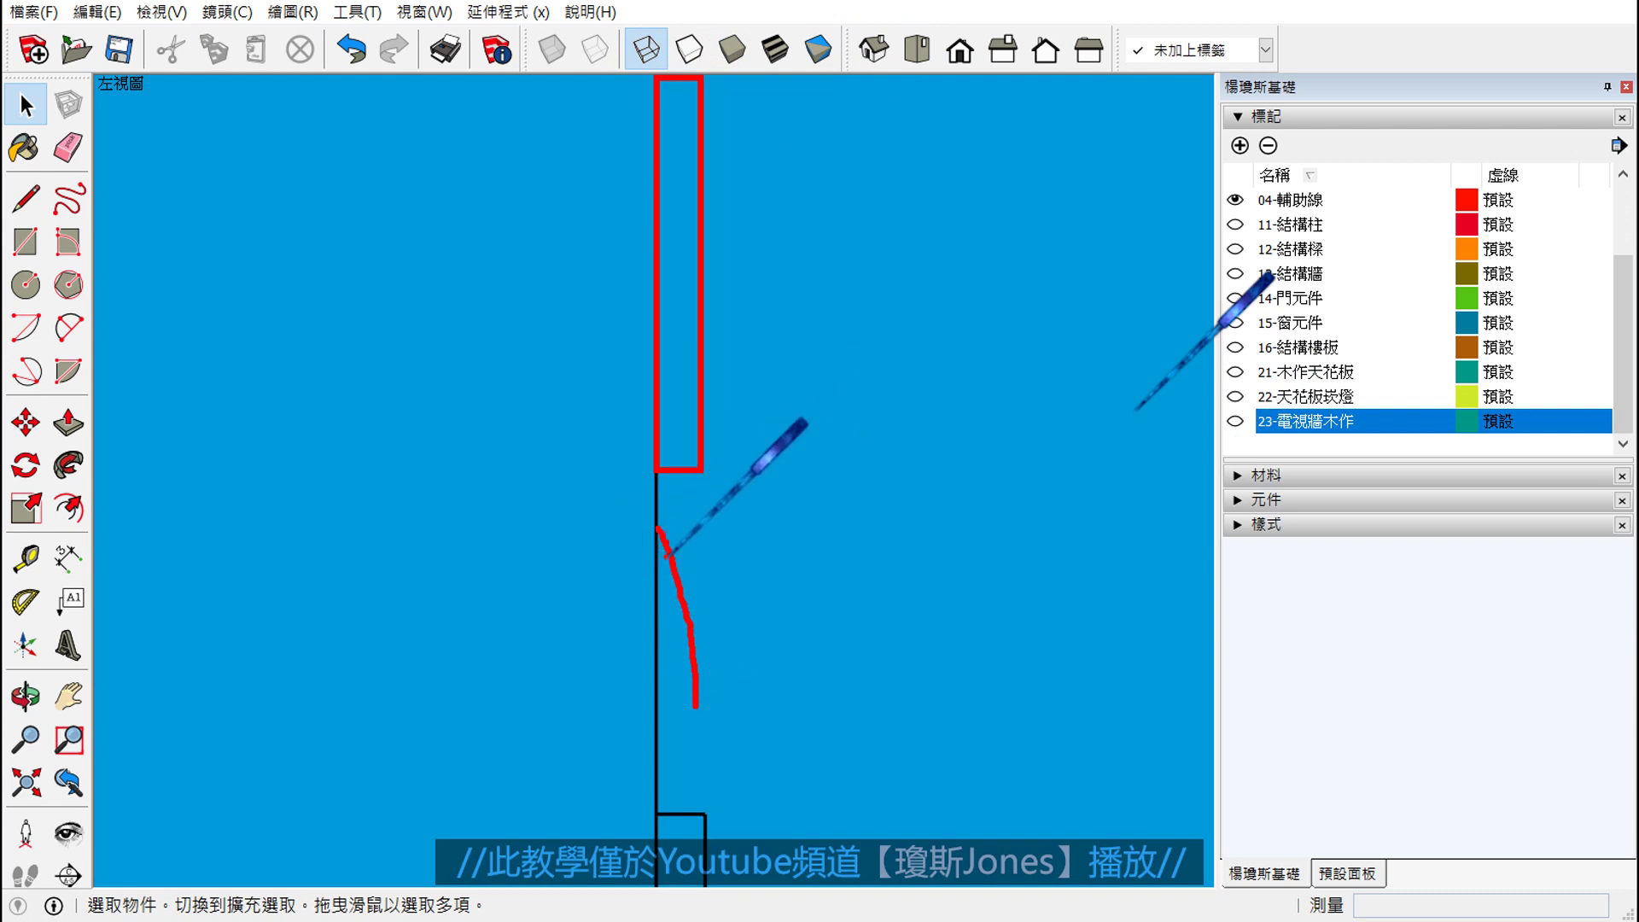
{"action": "left_click_drag", "start_coordinate": [657, 531], "coordinate": [700, 766]}
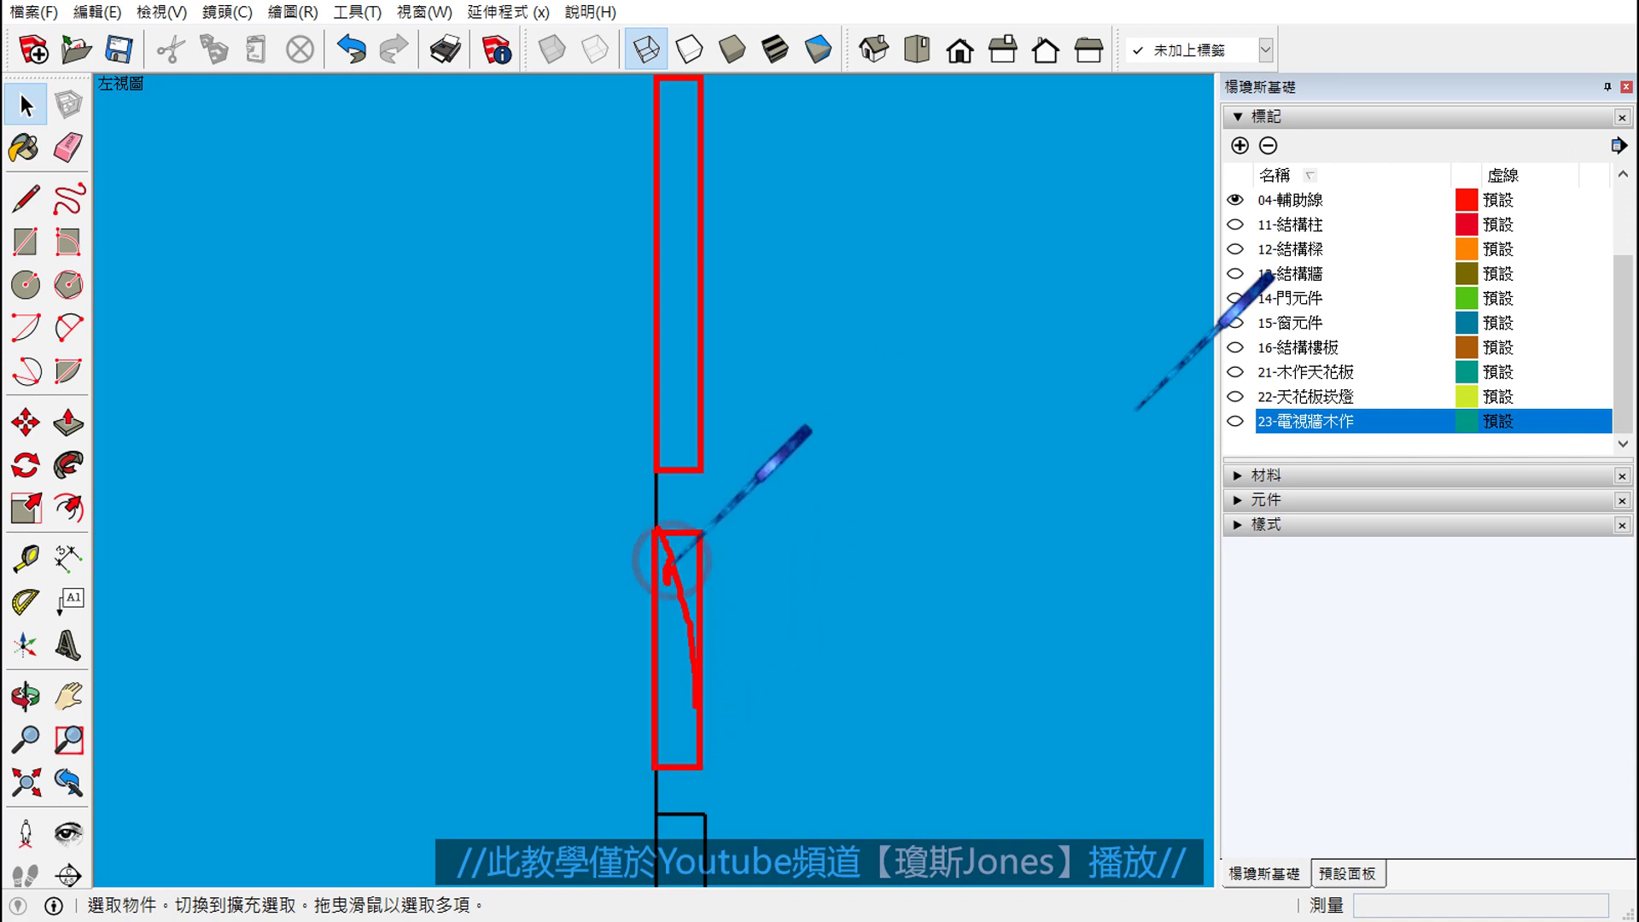
{"action": "mouse_move", "coordinate": [718, 426]}
{"action": "left_mouse_down"}
{"action": "mouse_move", "coordinate": [597, 461]}
{"action": "mouse_move", "coordinate": [700, 585]}
{"action": "mouse_move", "coordinate": [758, 487]}
{"action": "mouse_move", "coordinate": [734, 429]}
{"action": "mouse_move", "coordinate": [860, 410]}
{"action": "mouse_move", "coordinate": [823, 453]}
{"action": "mouse_move", "coordinate": [864, 427]}
{"action": "left_mouse_up"}
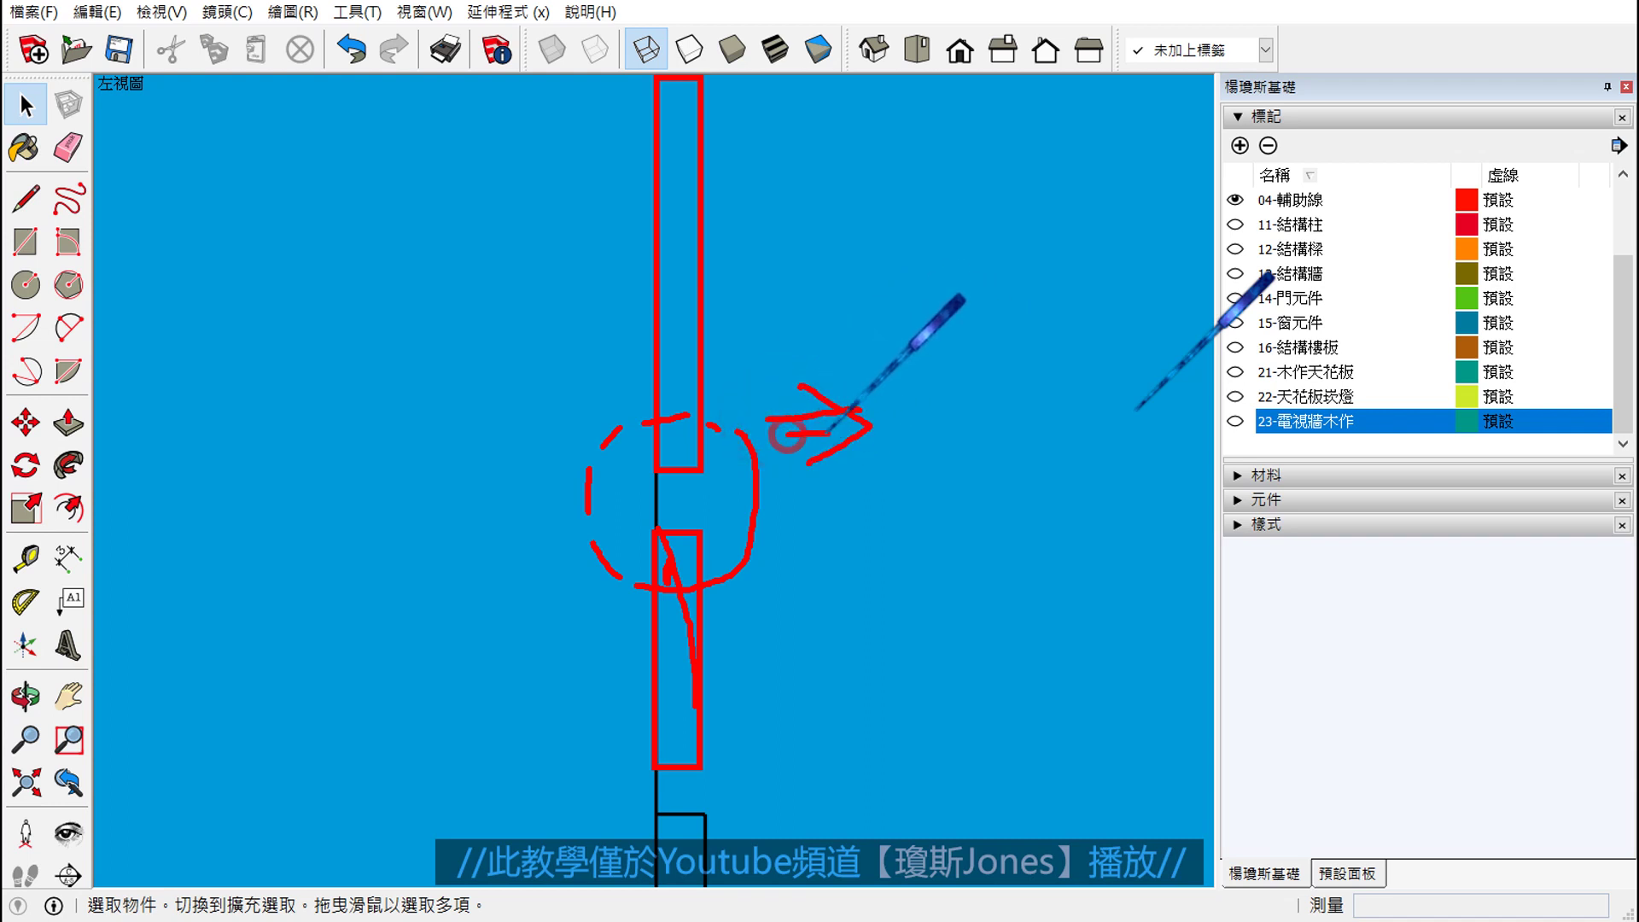
{"action": "left_click_drag", "start_coordinate": [1133, 111], "coordinate": [1133, 348]}
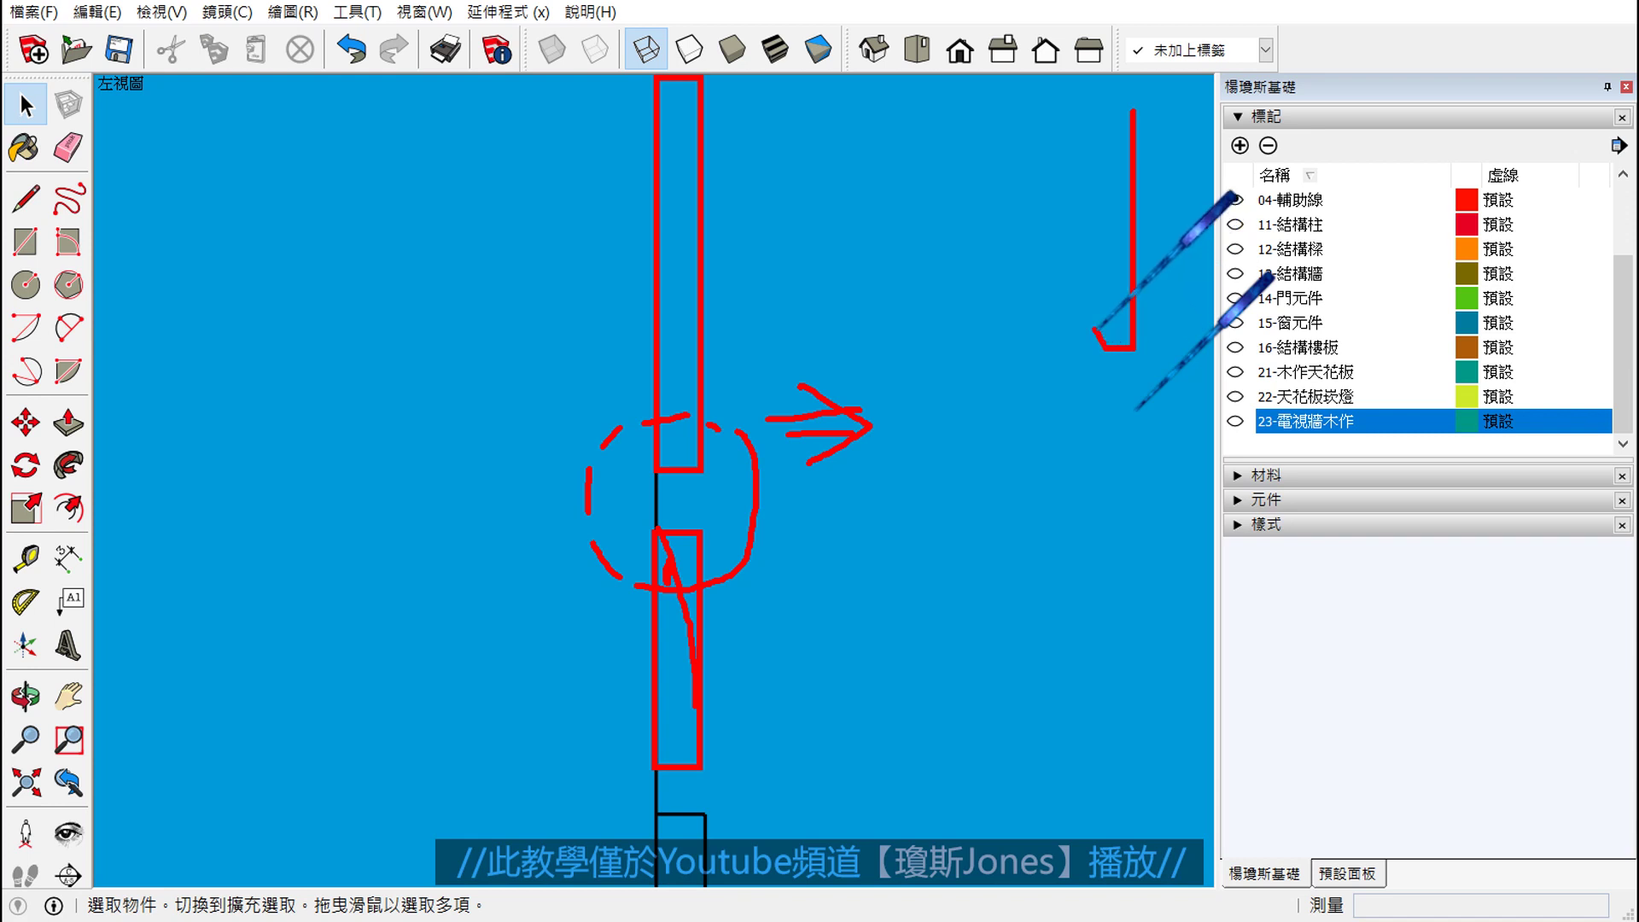
{"action": "left_click_drag", "start_coordinate": [1067, 122], "coordinate": [1064, 294]}
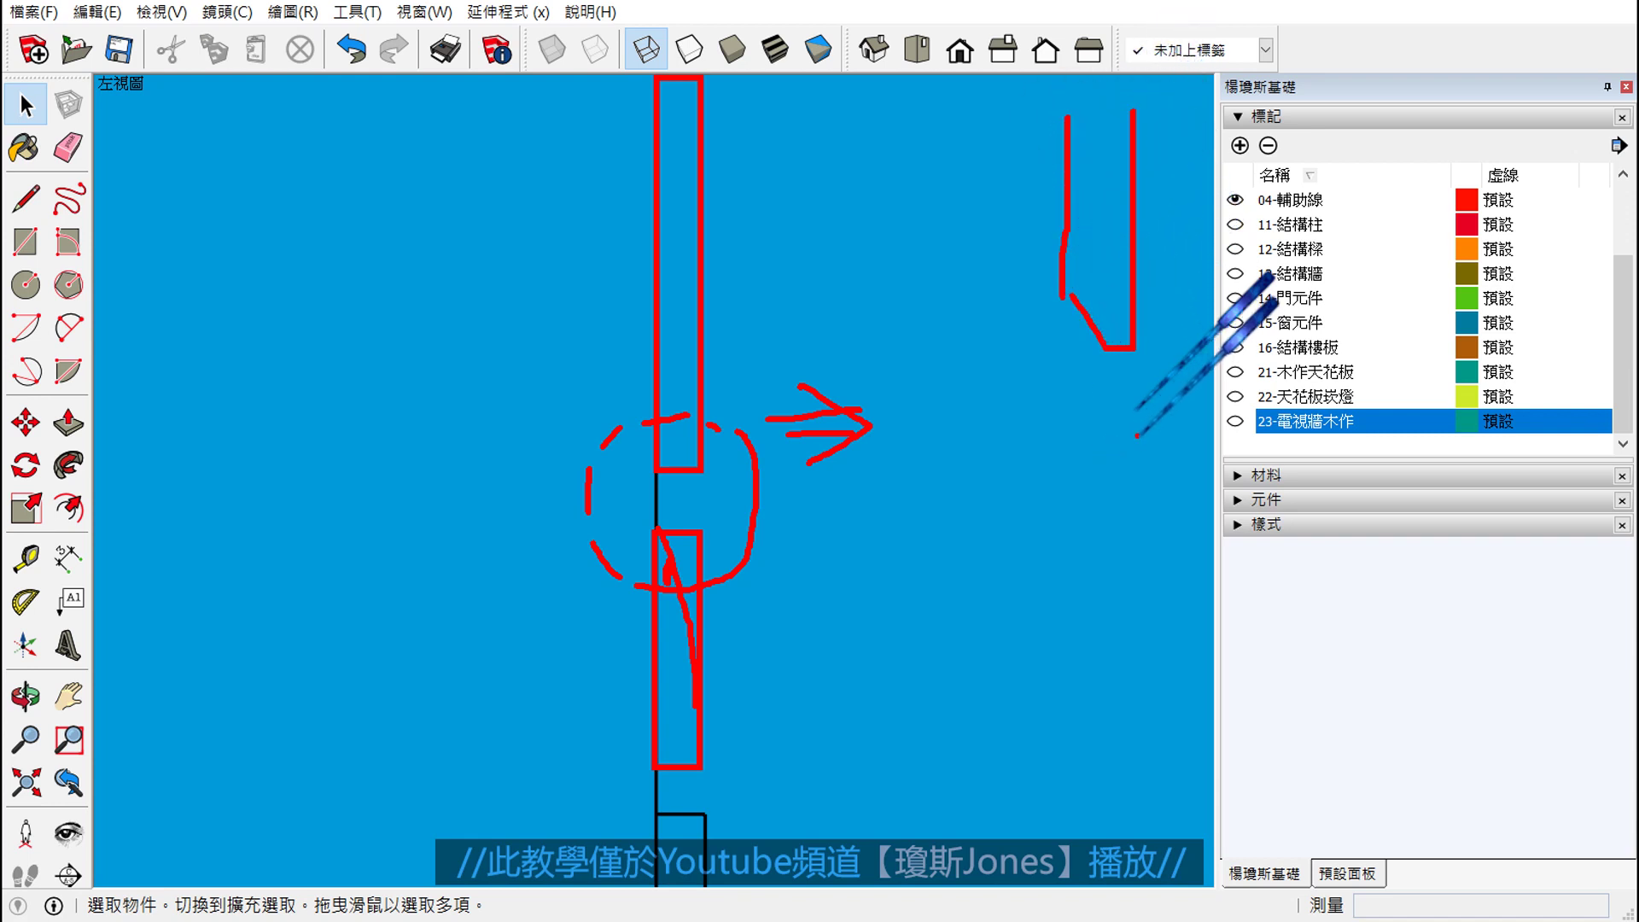
{"action": "mouse_move", "coordinate": [1136, 435]}
{"action": "left_mouse_down"}
{"action": "mouse_move", "coordinate": [1116, 434]}
{"action": "mouse_move", "coordinate": [1134, 640]}
{"action": "left_mouse_up"}
{"action": "mouse_move", "coordinate": [1112, 434]}
{"action": "left_mouse_down"}
{"action": "mouse_move", "coordinate": [1080, 472]}
{"action": "mouse_move", "coordinate": [1063, 630]}
{"action": "left_mouse_up"}
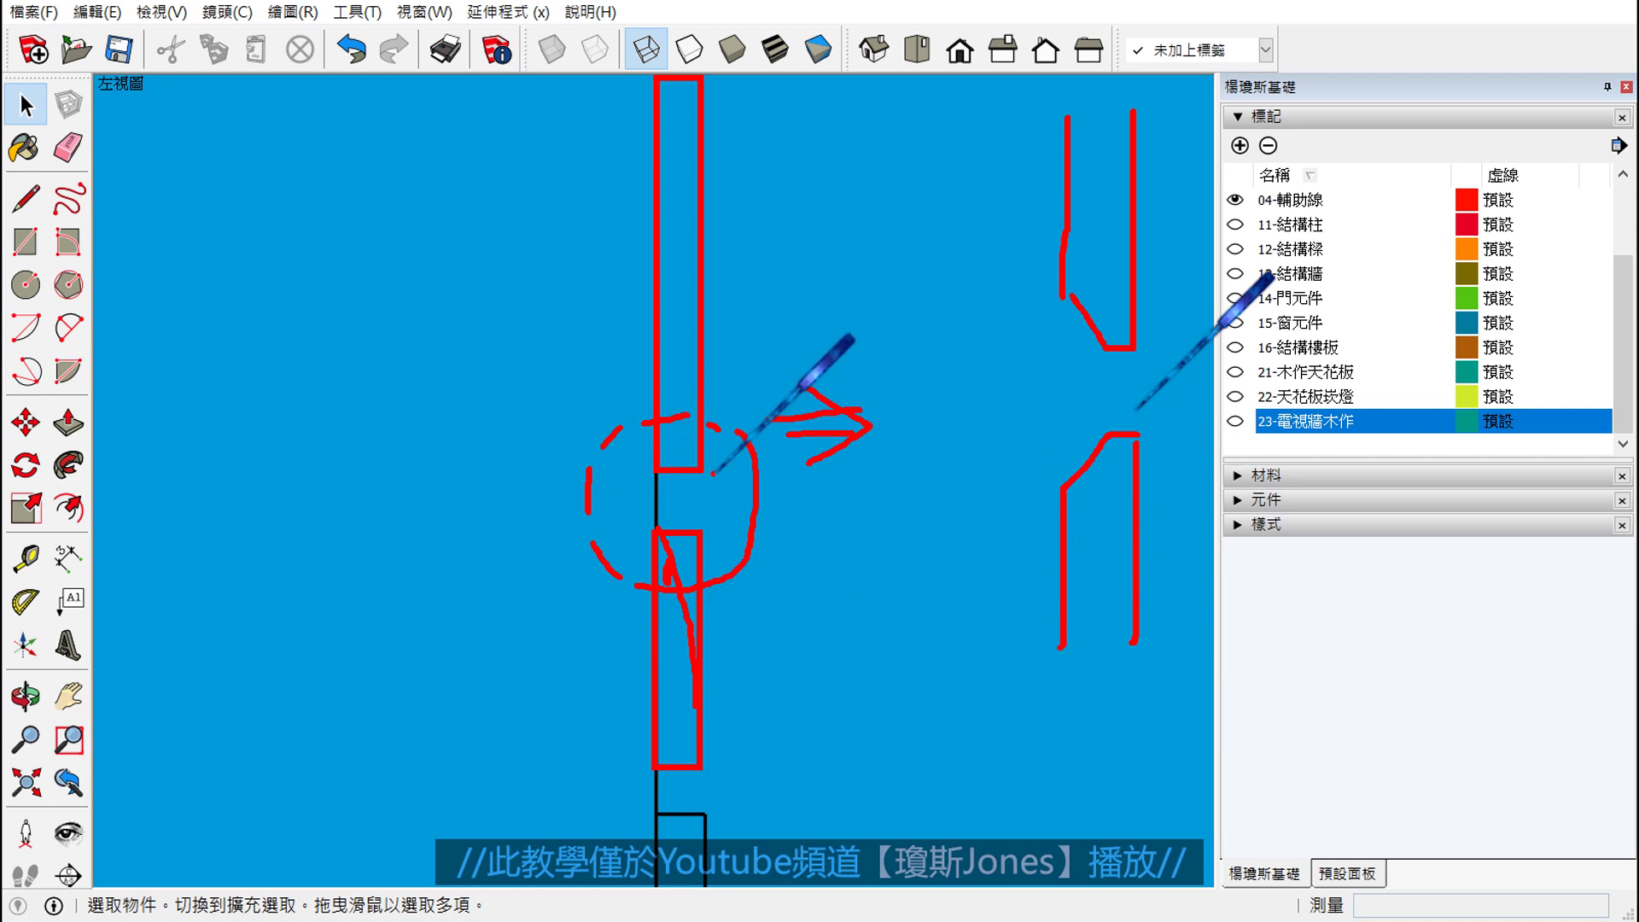
- Mark the groove edges at the joint and in the detail, labelling the groove width 2
{"action": "left_click_drag", "start_coordinate": [708, 477], "coordinate": [819, 477]}
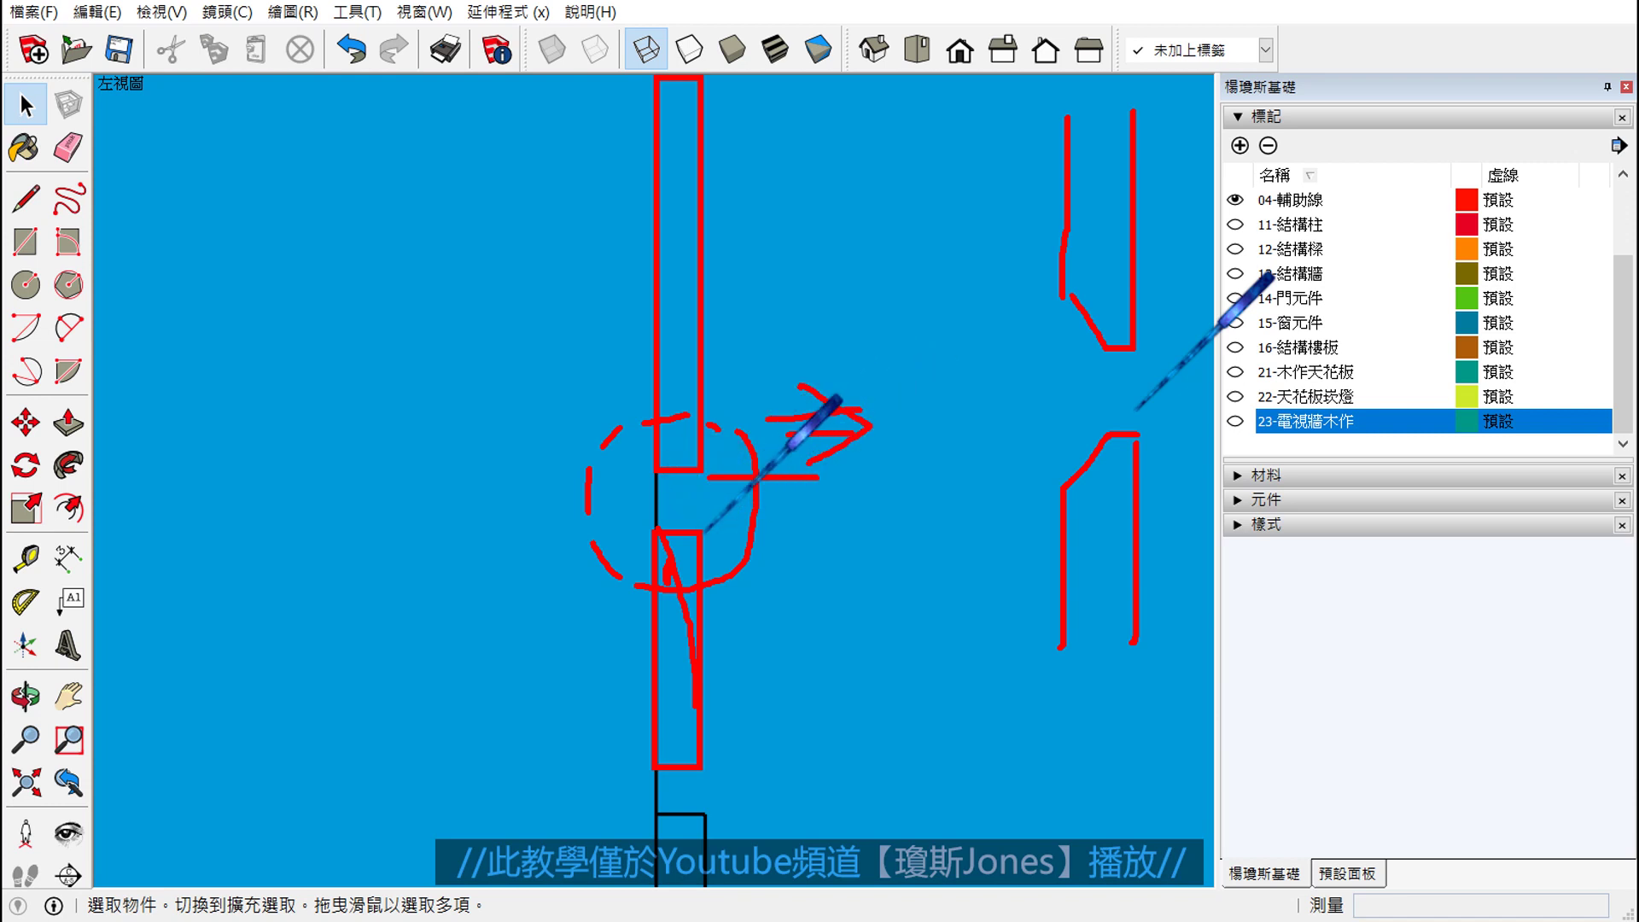
{"action": "left_click_drag", "start_coordinate": [702, 536], "coordinate": [824, 536]}
{"action": "left_click_drag", "start_coordinate": [778, 444], "coordinate": [776, 583]}
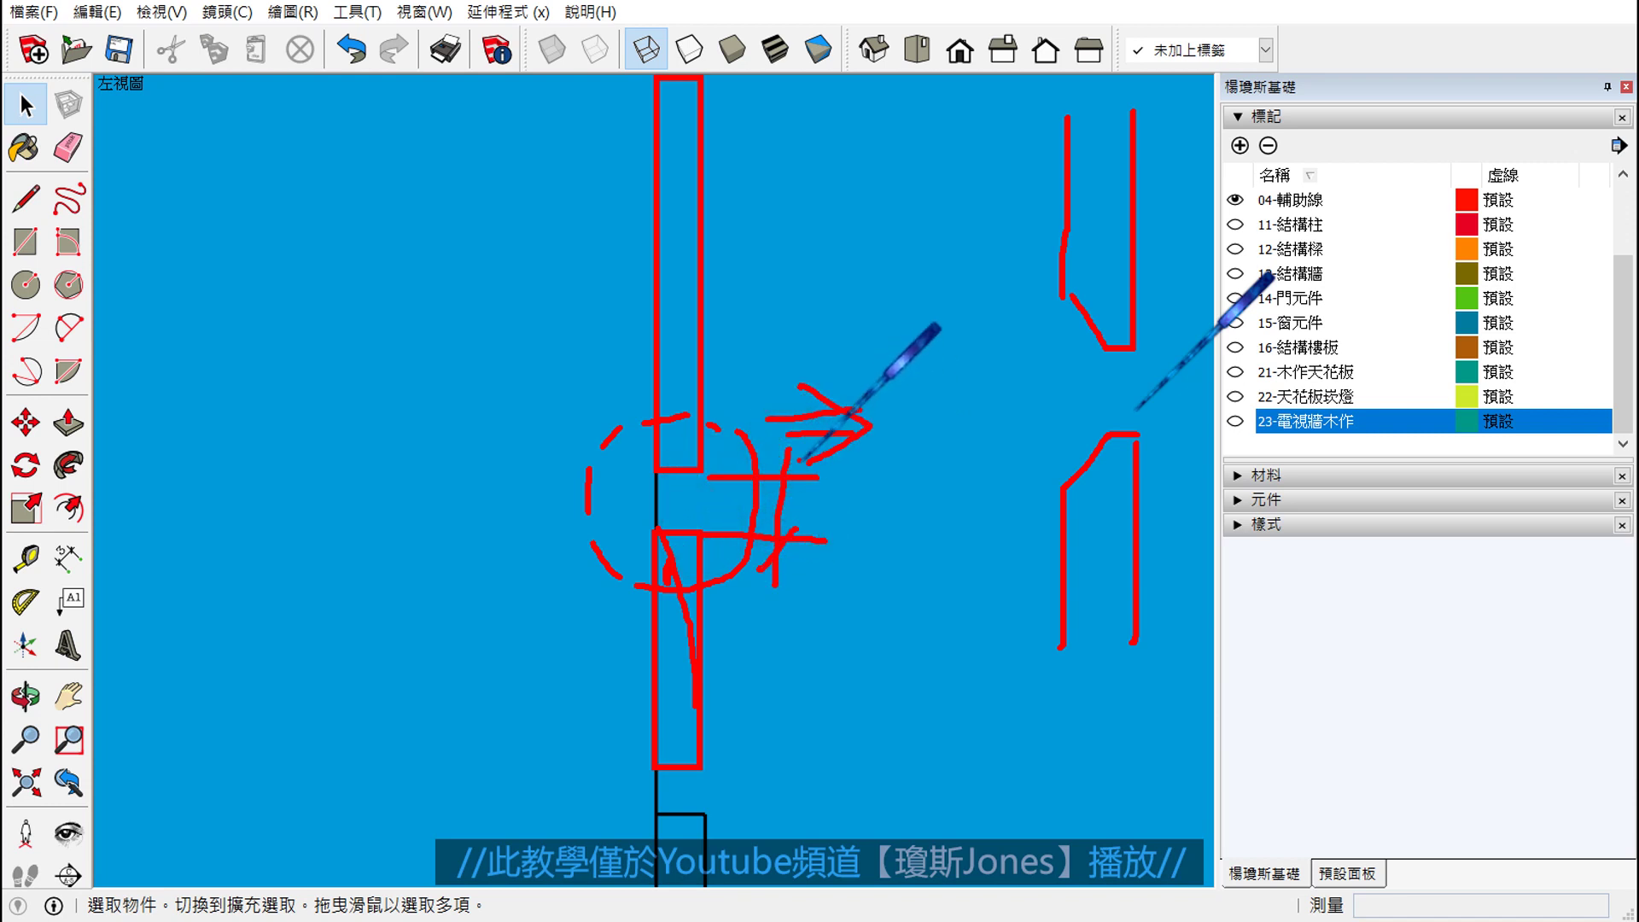
{"action": "left_click_drag", "start_coordinate": [806, 456], "coordinate": [759, 570]}
{"action": "left_click_drag", "start_coordinate": [828, 493], "coordinate": [875, 535]}
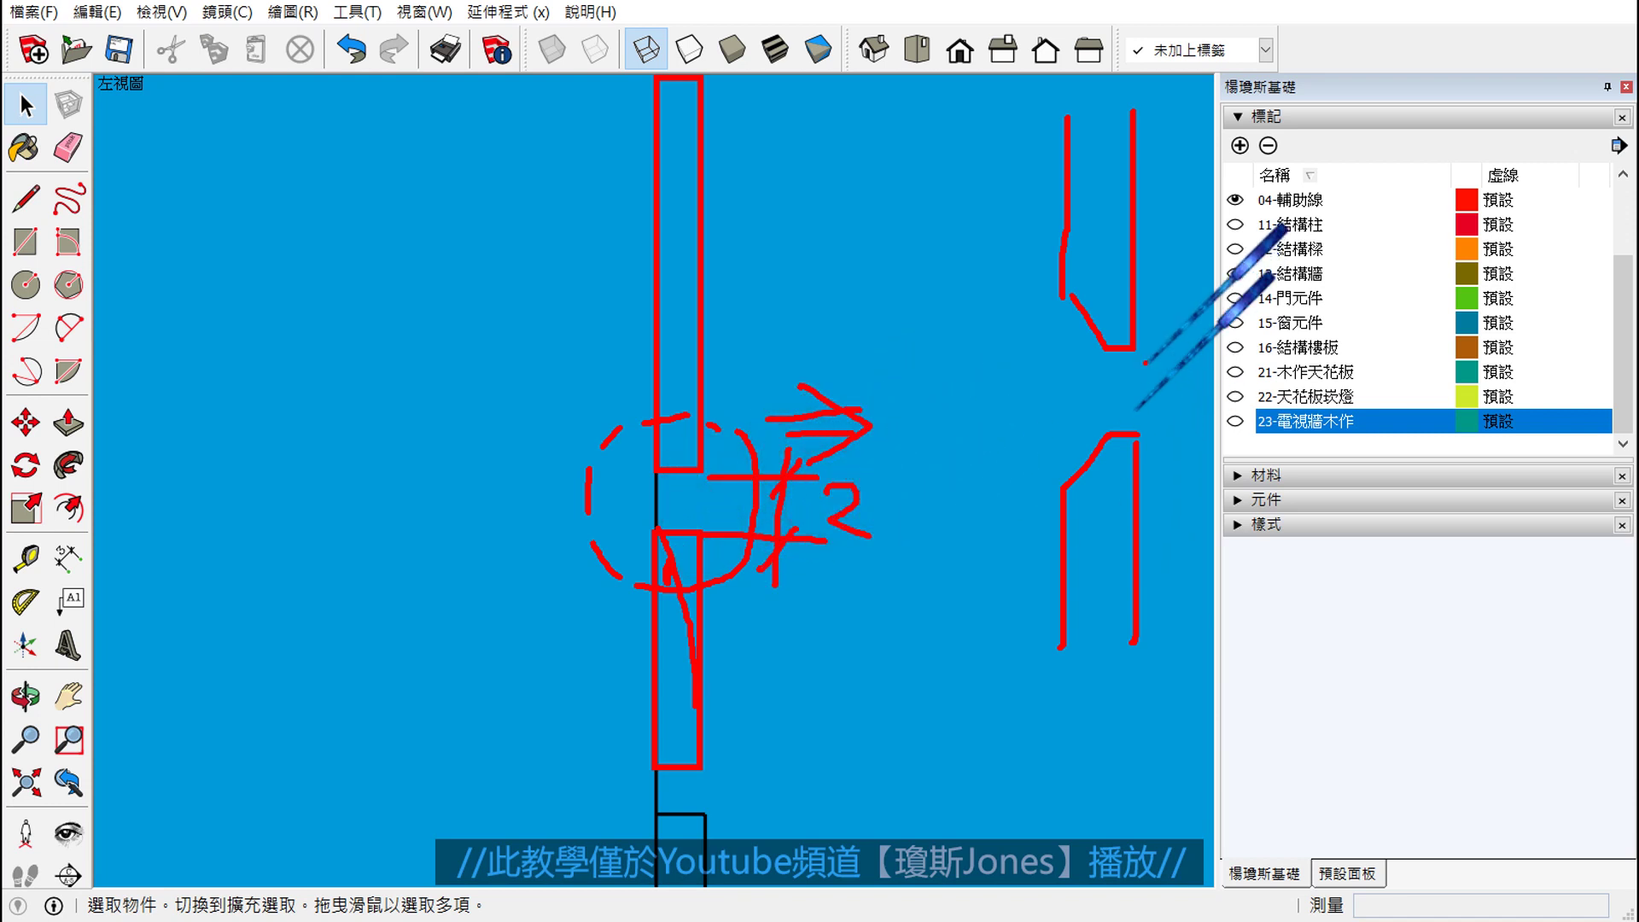
{"action": "left_click_drag", "start_coordinate": [1148, 347], "coordinate": [1310, 348]}
{"action": "left_click_drag", "start_coordinate": [1289, 427], "coordinate": [1157, 430]}
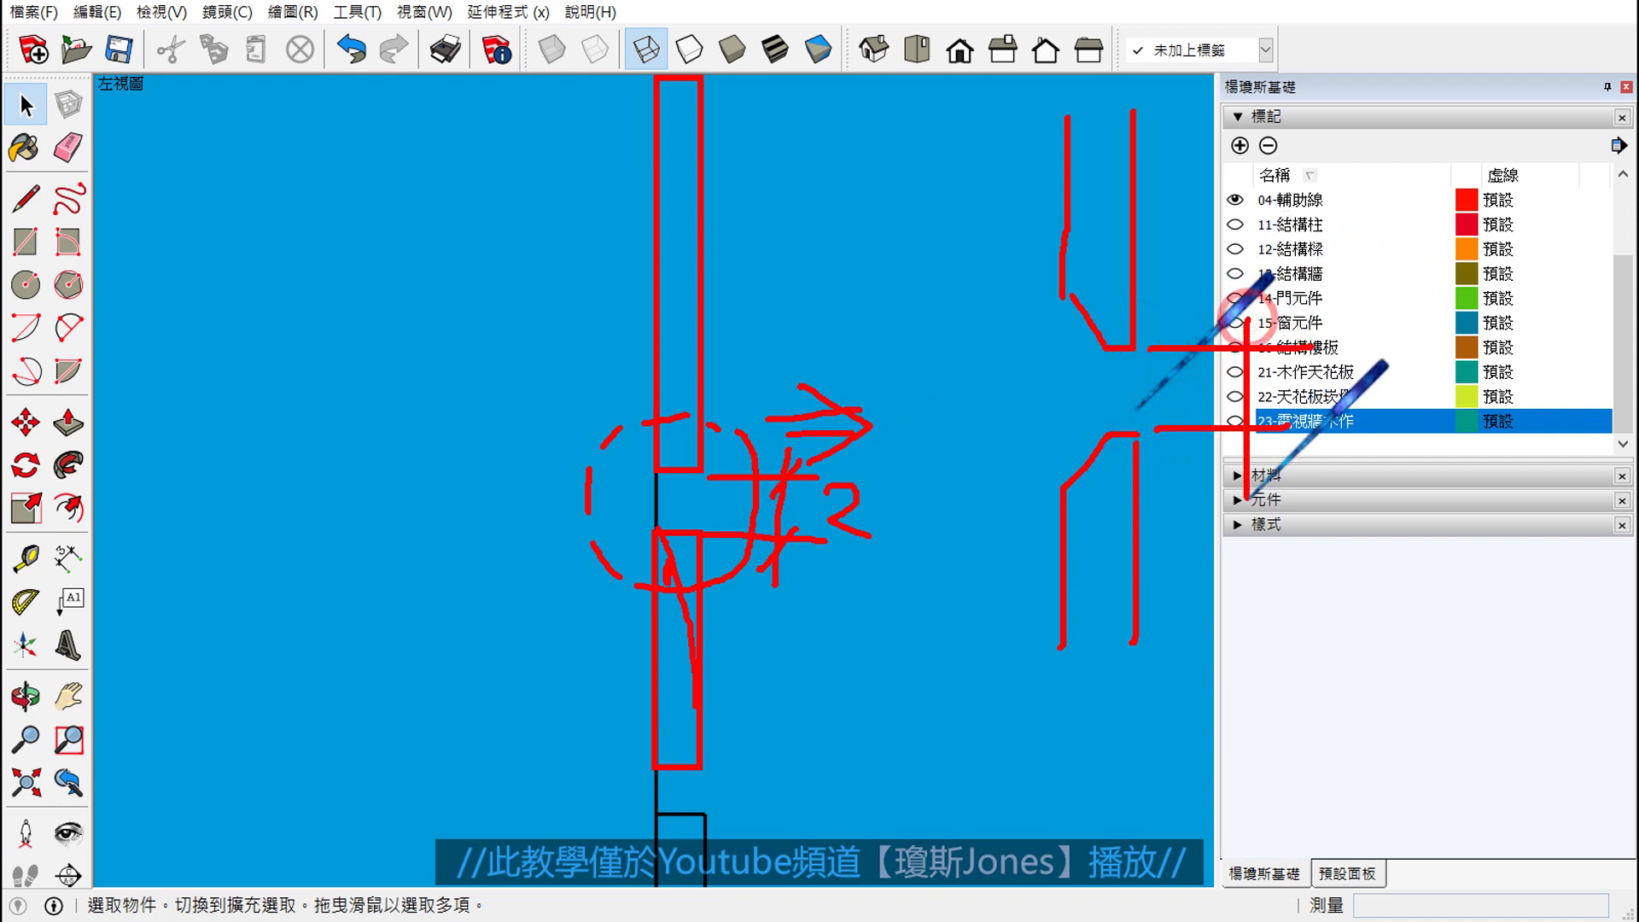
{"action": "left_click_drag", "start_coordinate": [1247, 328], "coordinate": [1244, 499]}
{"action": "left_click_drag", "start_coordinate": [1212, 389], "coordinate": [1276, 337]}
{"action": "left_click_drag", "start_coordinate": [1216, 465], "coordinate": [1276, 423]}
{"action": "left_click_drag", "start_coordinate": [1331, 376], "coordinate": [1387, 423]}
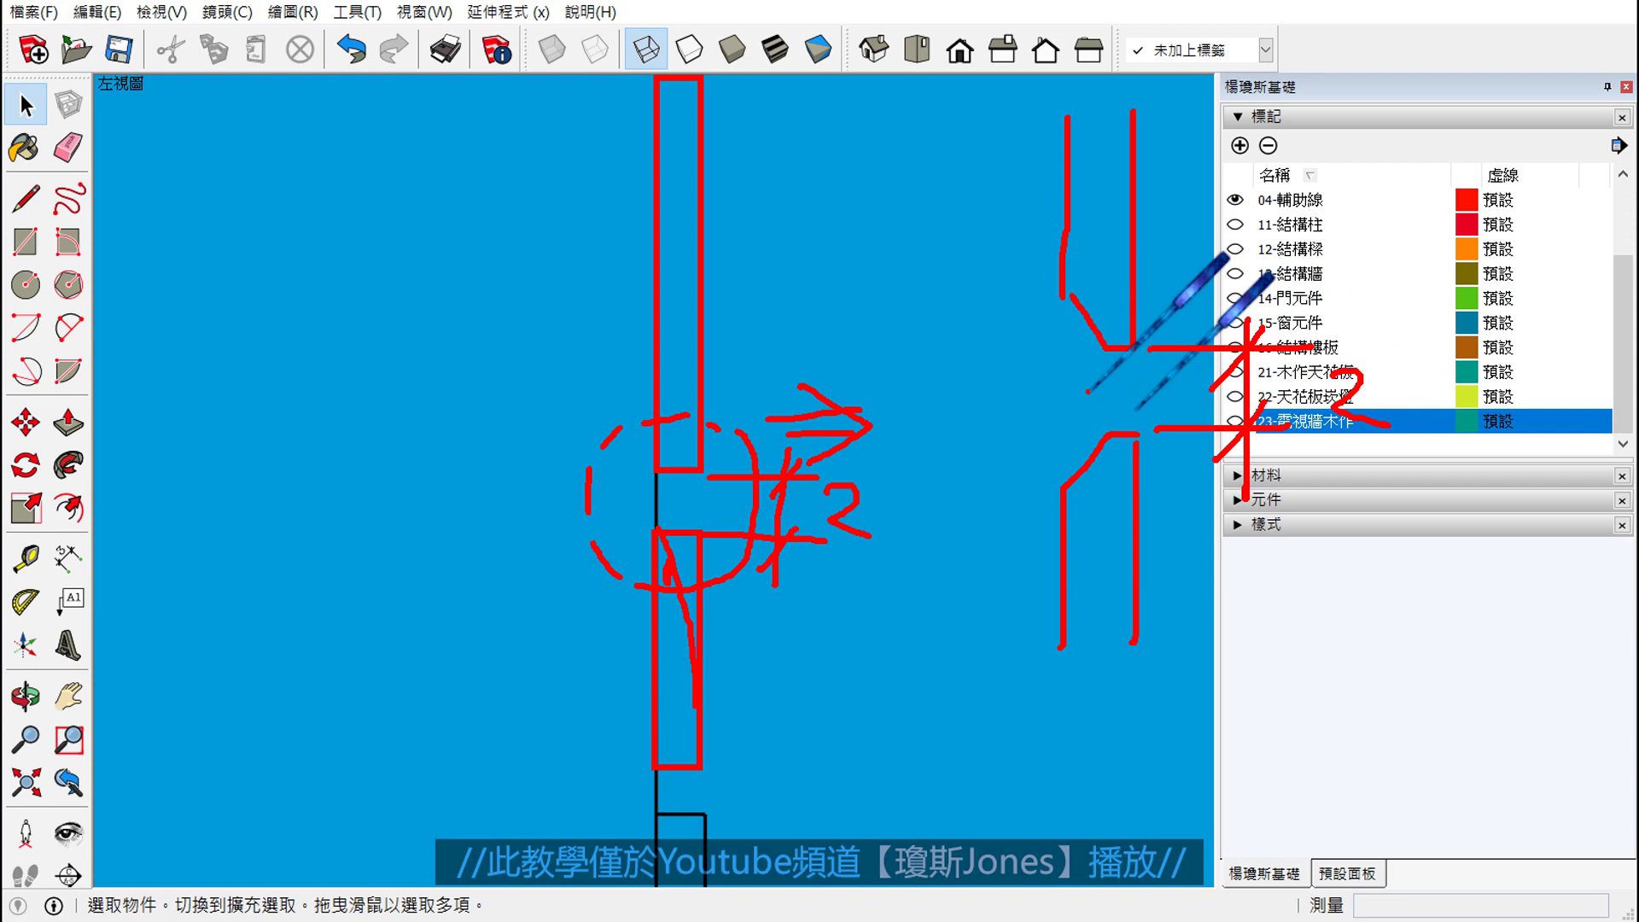
{"action": "key", "text": "Escape"}
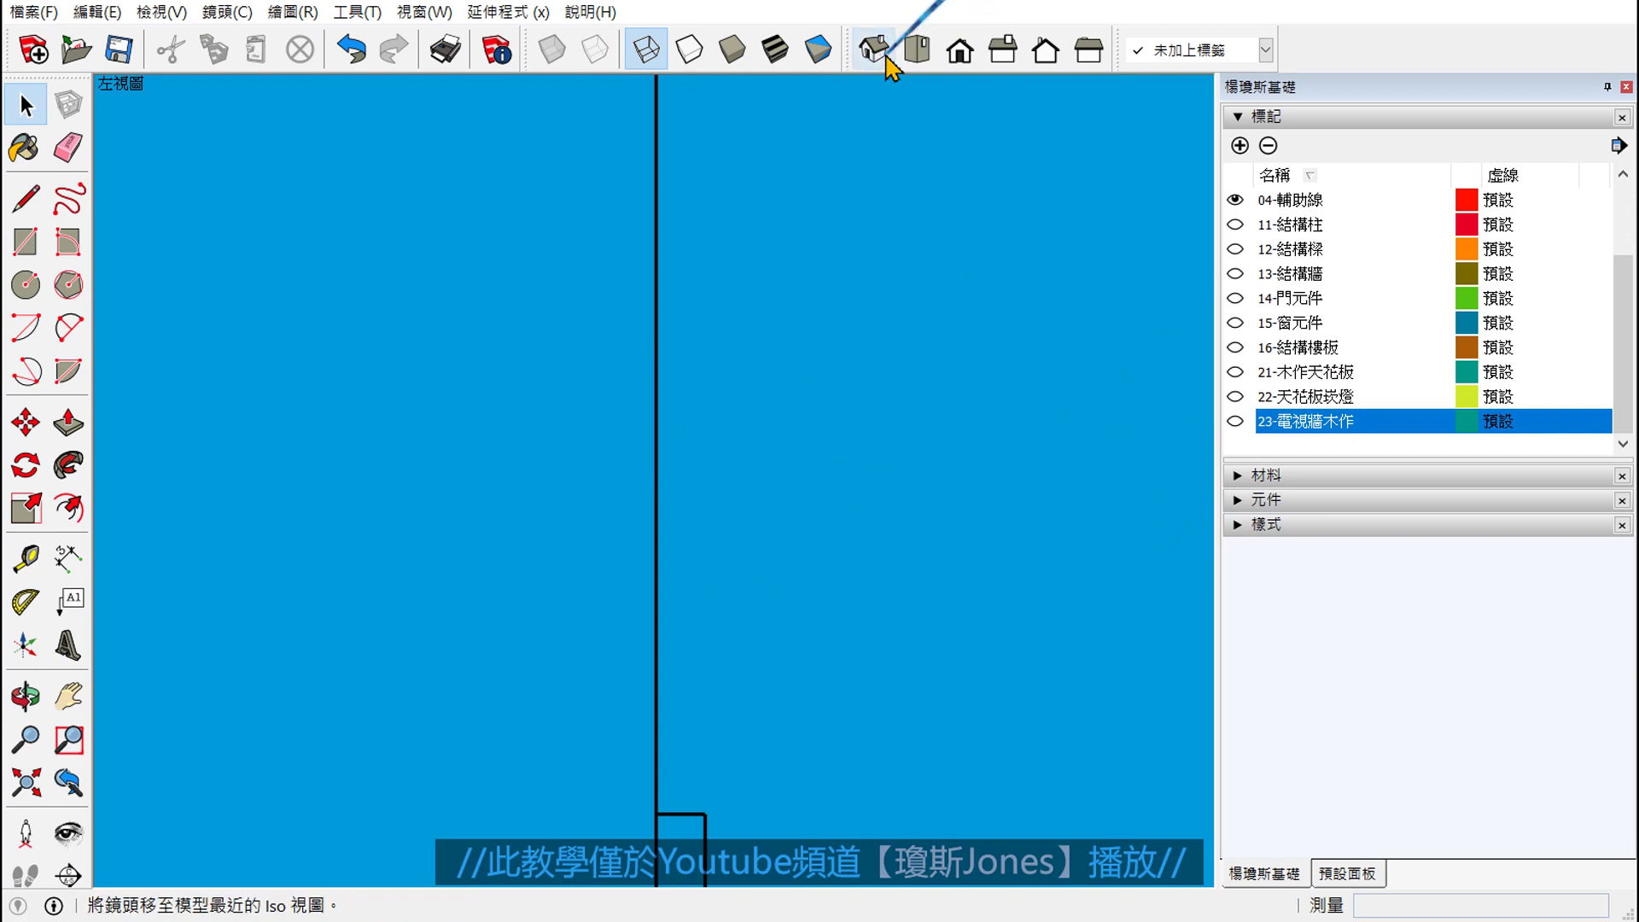
- Switch to an iso view in Perspective projection, zoomed toward the cabinet
{"action": "left_click", "coordinate": [879, 47]}
{"action": "scroll", "coordinate": [858, 418], "scroll_direction": "down", "scroll_amount": 5}
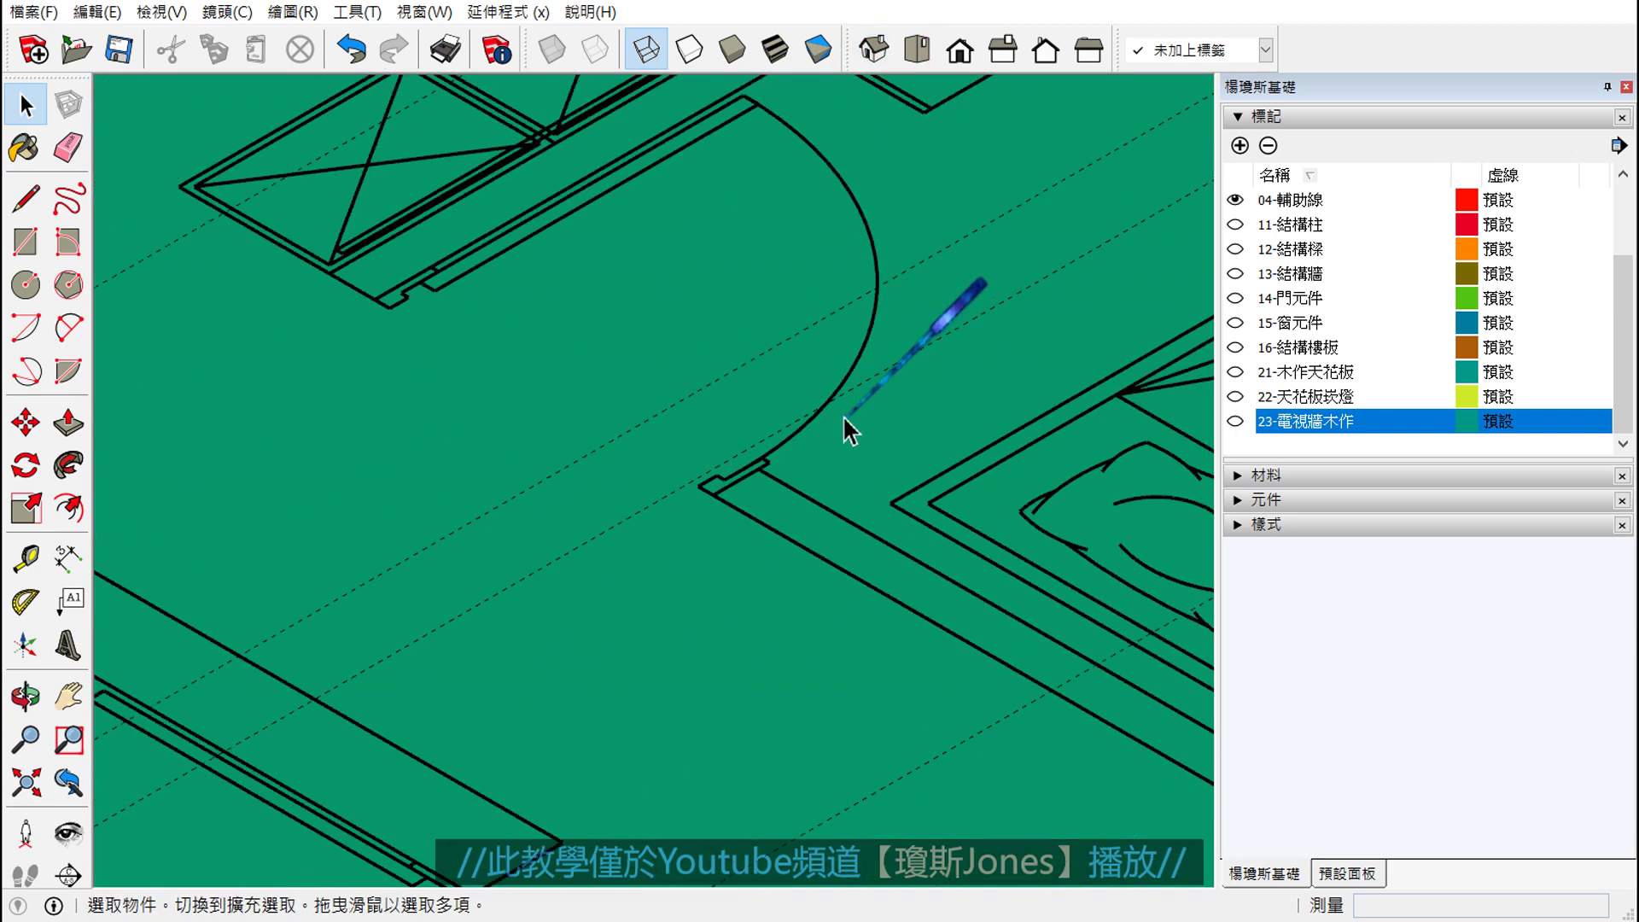
{"action": "middle_click_drag", "start_coordinate": [787, 392], "coordinate": [724, 373], "text": "shift"}
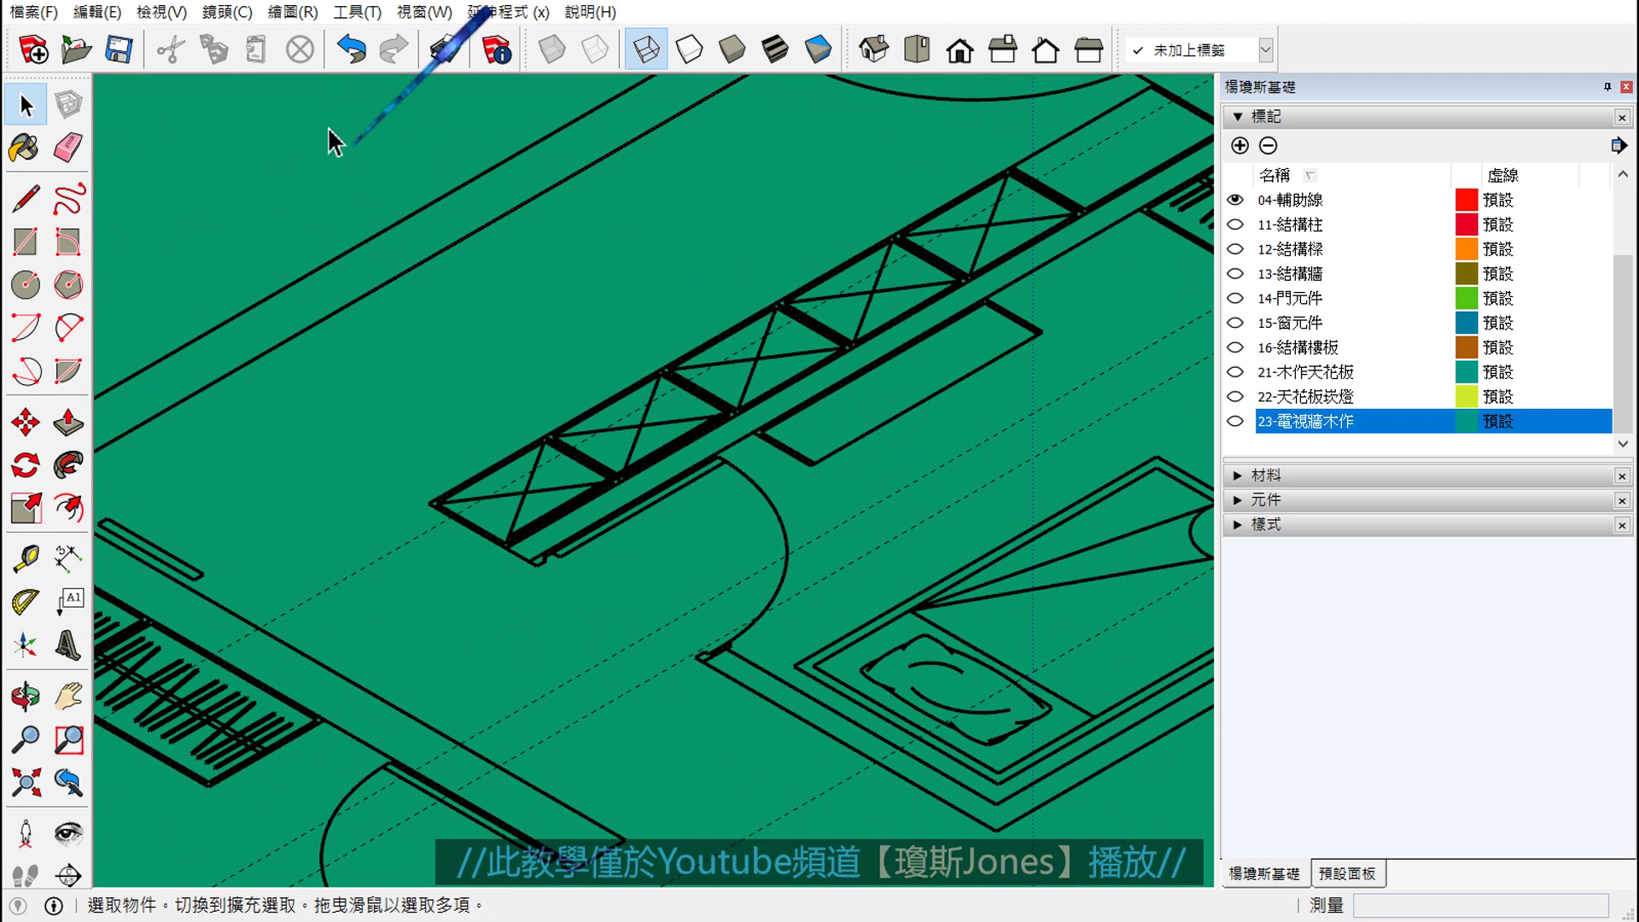
{"action": "left_click", "coordinate": [227, 12]}
{"action": "left_click", "coordinate": [268, 145]}
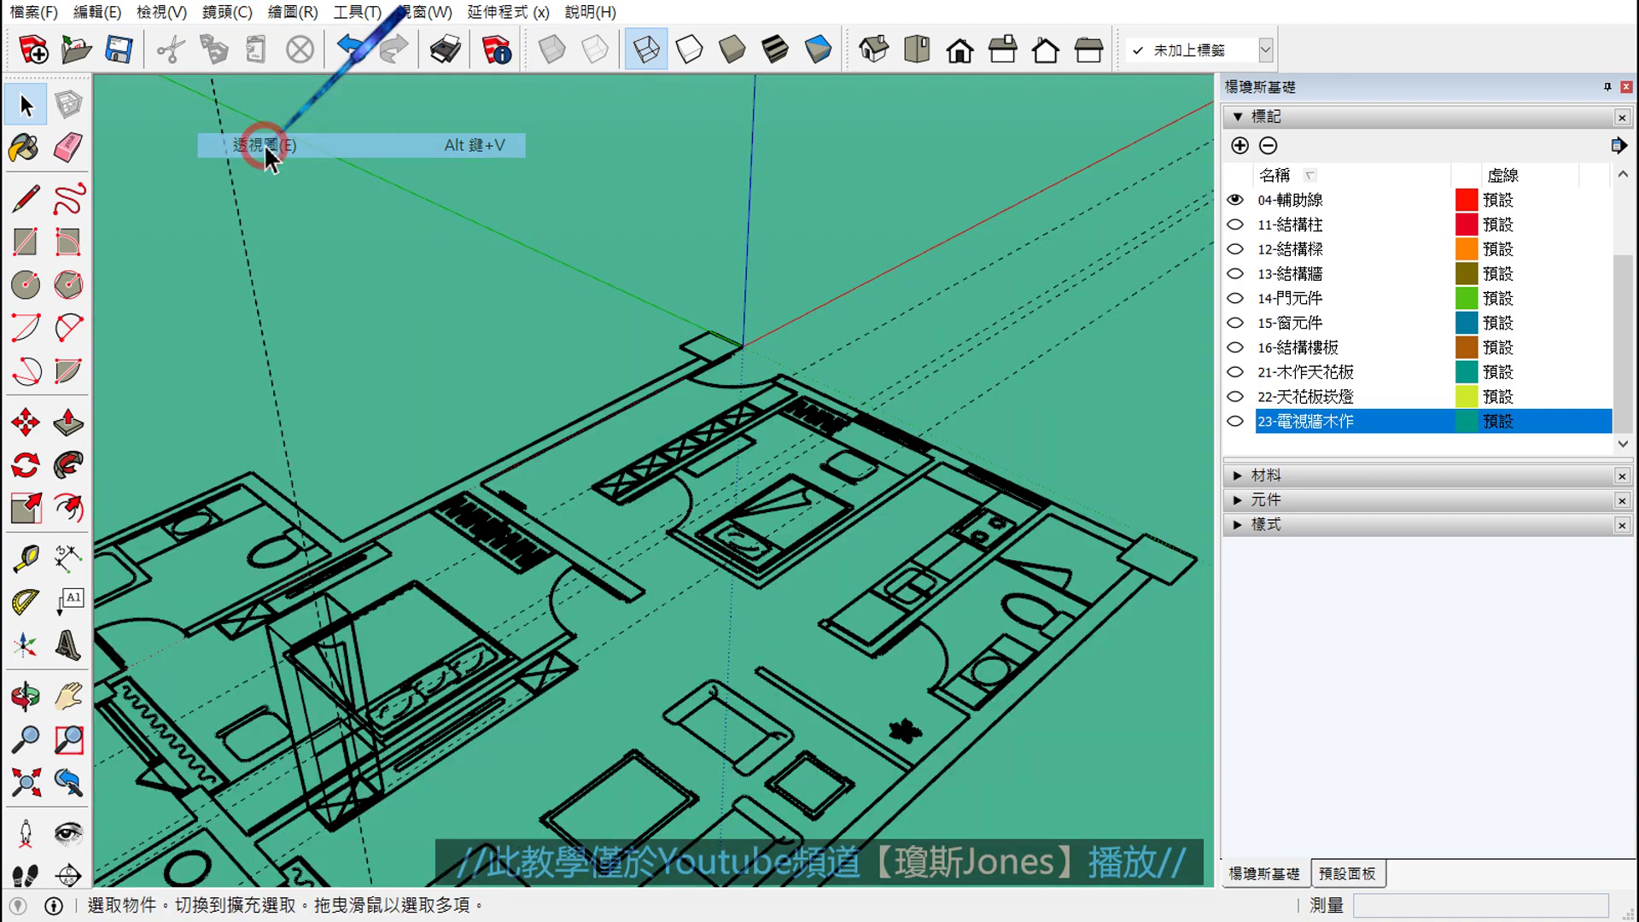
{"action": "scroll", "coordinate": [768, 410], "scroll_direction": "up", "scroll_amount": 3}
{"action": "scroll", "coordinate": [725, 423], "scroll_direction": "up", "scroll_amount": 2}
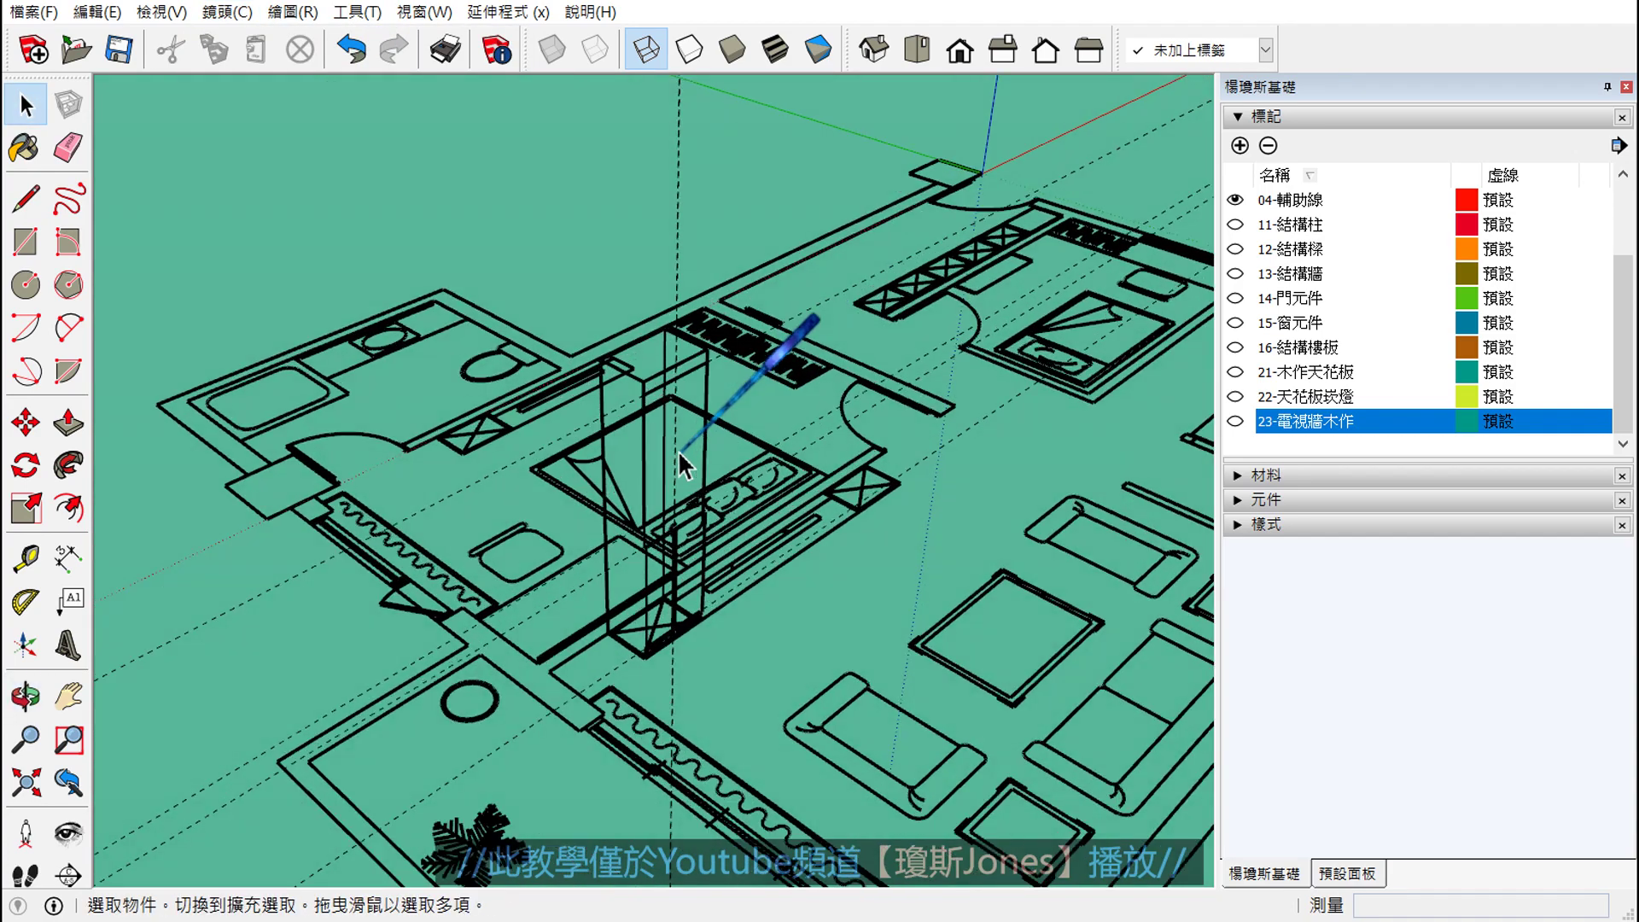
{"action": "scroll", "coordinate": [681, 465], "scroll_direction": "up", "scroll_amount": 3}
- Display the model in Hidden Line style with Monochrome faces
{"action": "left_click", "coordinate": [689, 49]}
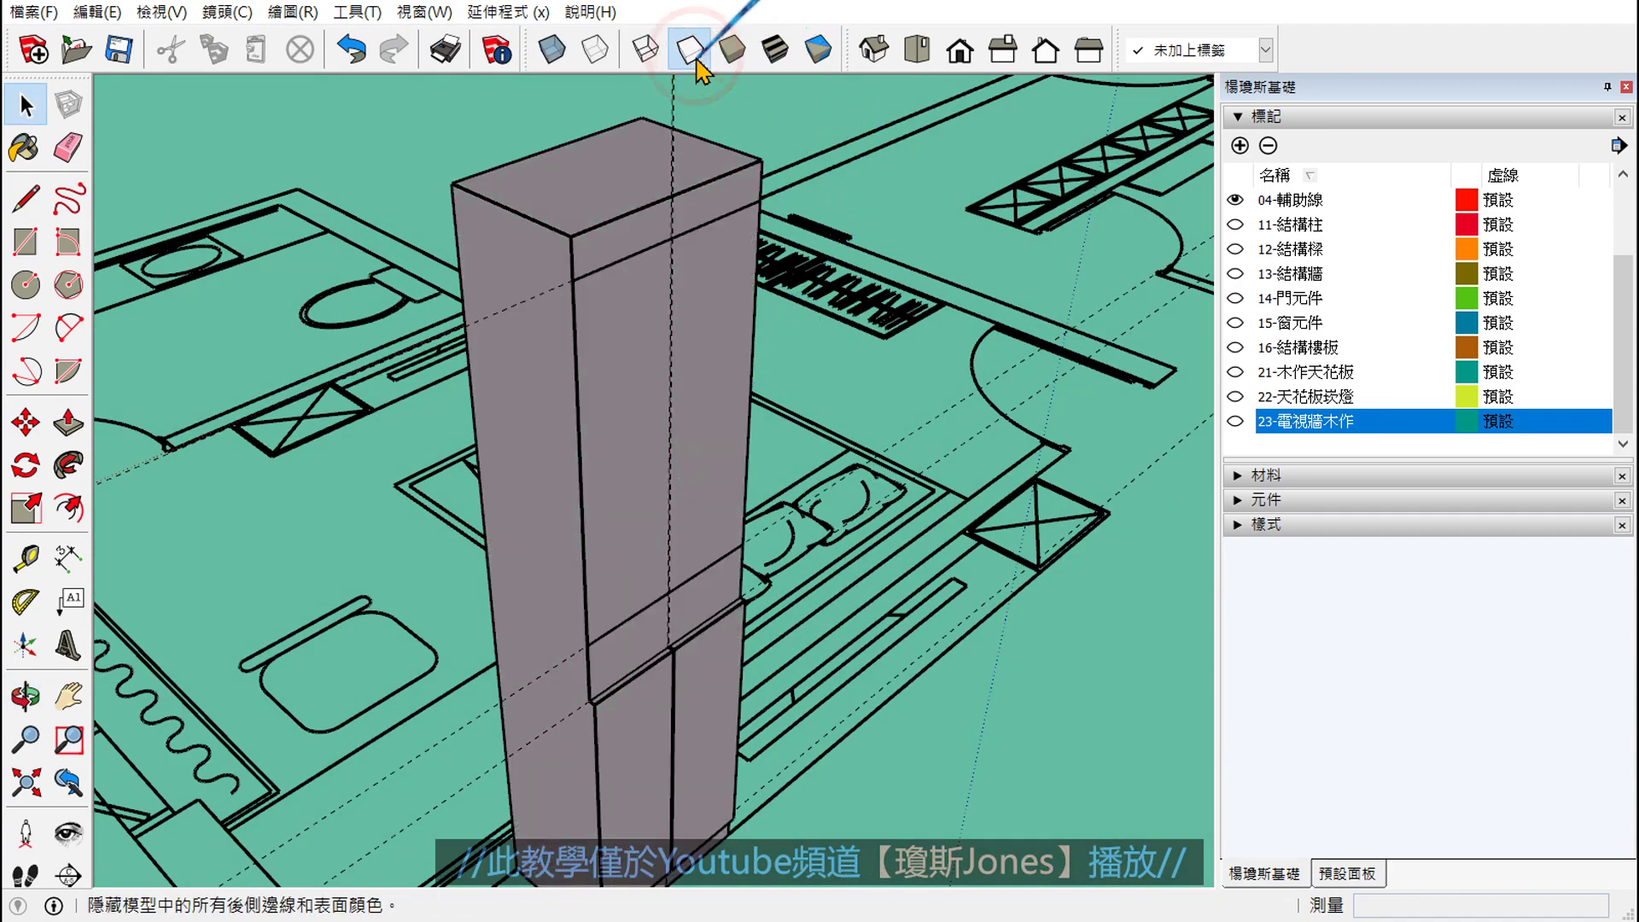
{"action": "left_click", "coordinate": [733, 48]}
{"action": "scroll", "coordinate": [828, 729], "scroll_direction": "up", "scroll_amount": 2}
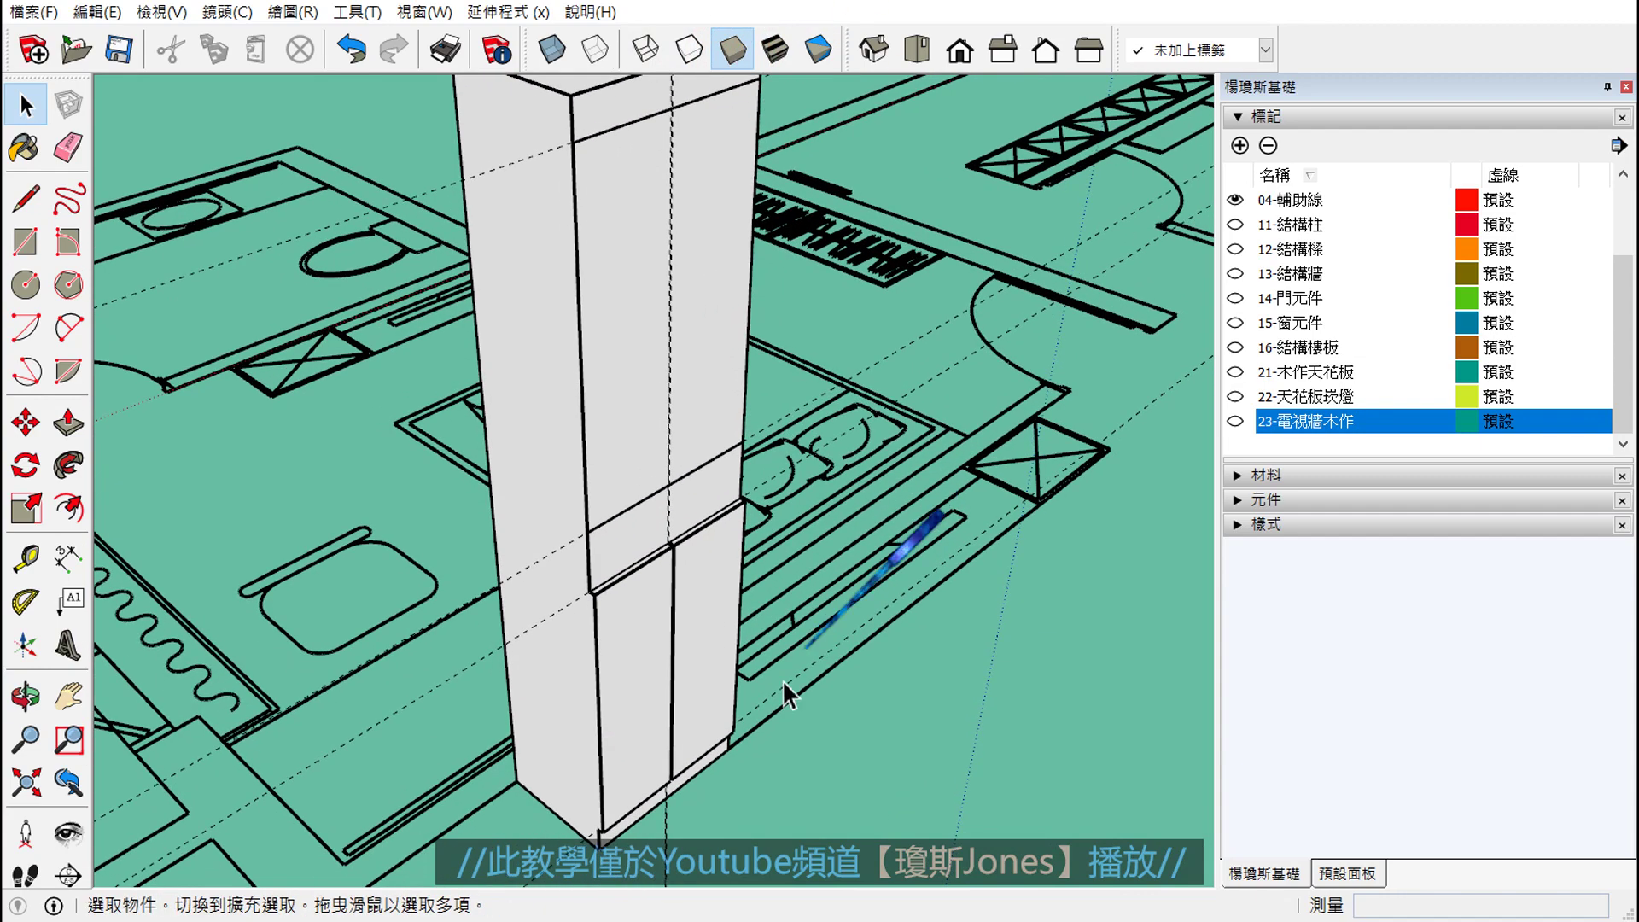
{"action": "scroll", "coordinate": [768, 675], "scroll_direction": "up", "scroll_amount": 2}
{"action": "scroll", "coordinate": [683, 615], "scroll_direction": "up", "scroll_amount": 2}
{"action": "scroll", "coordinate": [640, 555], "scroll_direction": "up", "scroll_amount": 2}
{"action": "scroll", "coordinate": [656, 533], "scroll_direction": "up", "scroll_amount": 2}
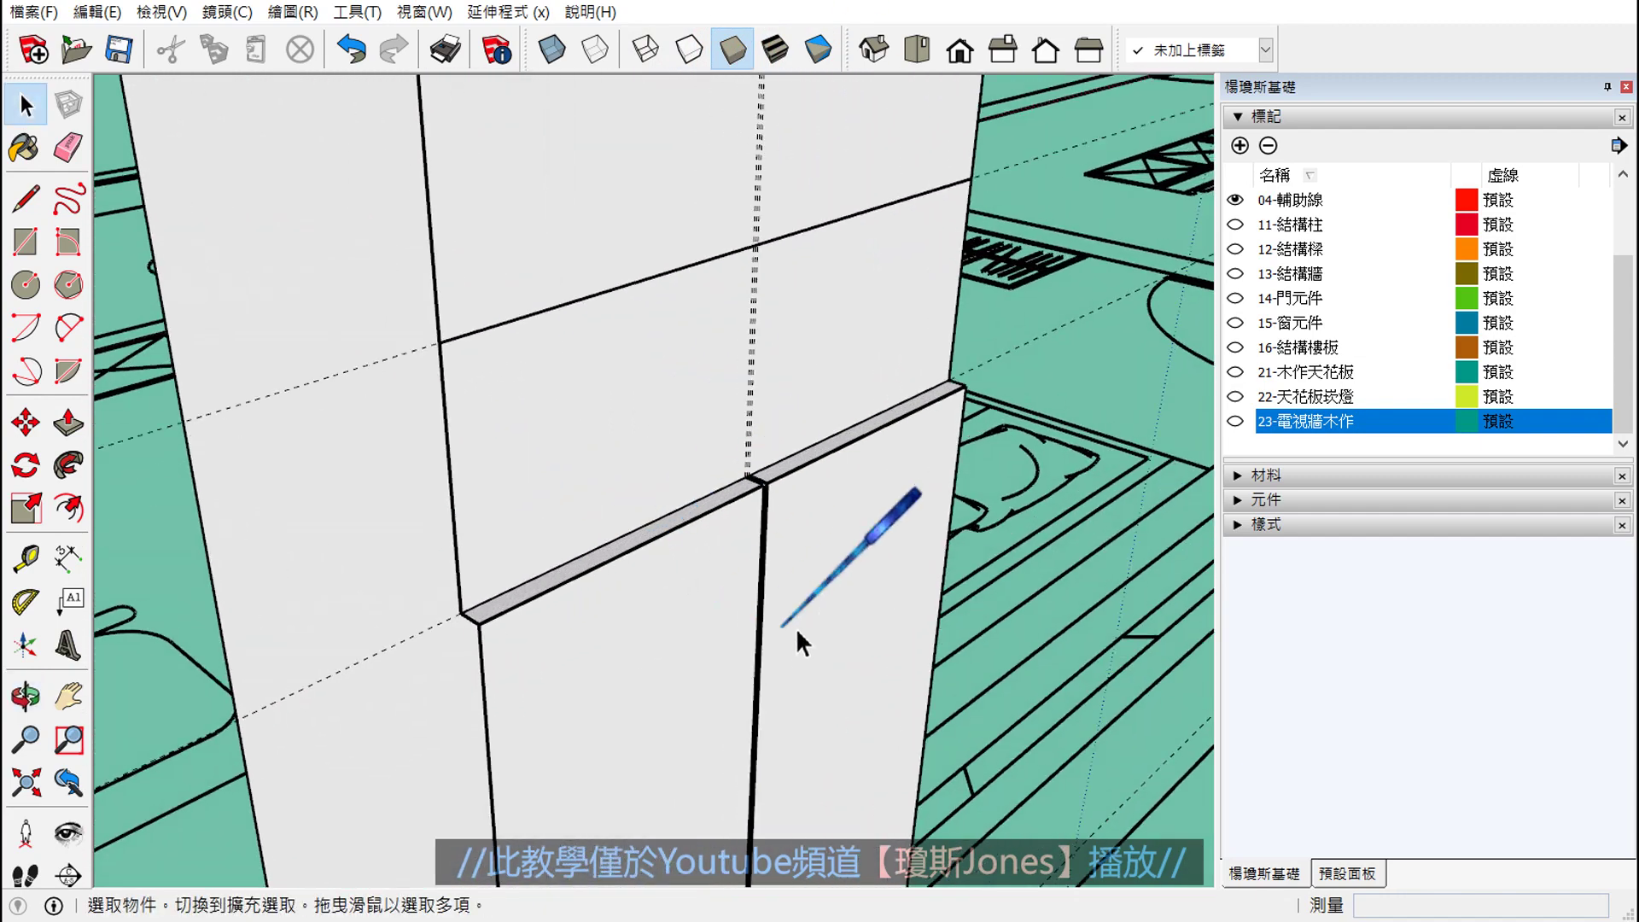
{"action": "scroll", "coordinate": [726, 602], "scroll_direction": "up", "scroll_amount": 3}
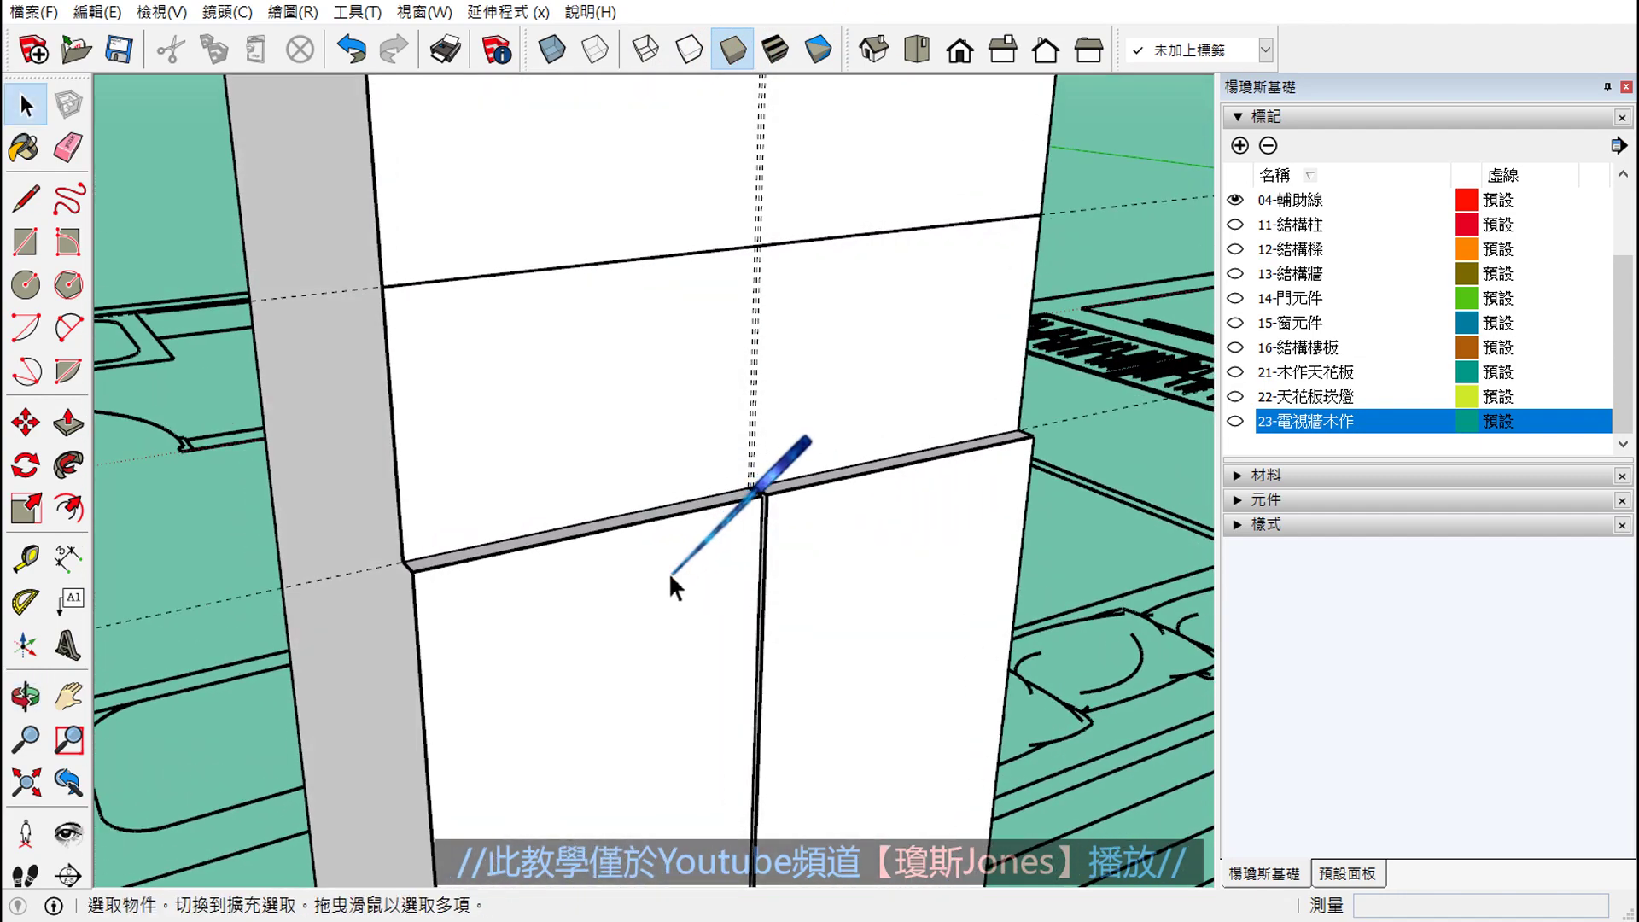
- Frame the panel joint and the upper wall panel up close
{"action": "mouse_move", "coordinate": [640, 468]}
{"action": "middle_mouse_down", "text": "shift"}
{"action": "mouse_move", "coordinate": [575, 457]}
{"action": "mouse_move", "coordinate": [526, 541]}
{"action": "middle_mouse_up", "text": "shift"}
{"action": "scroll", "coordinate": [739, 567], "scroll_direction": "up", "scroll_amount": 3}
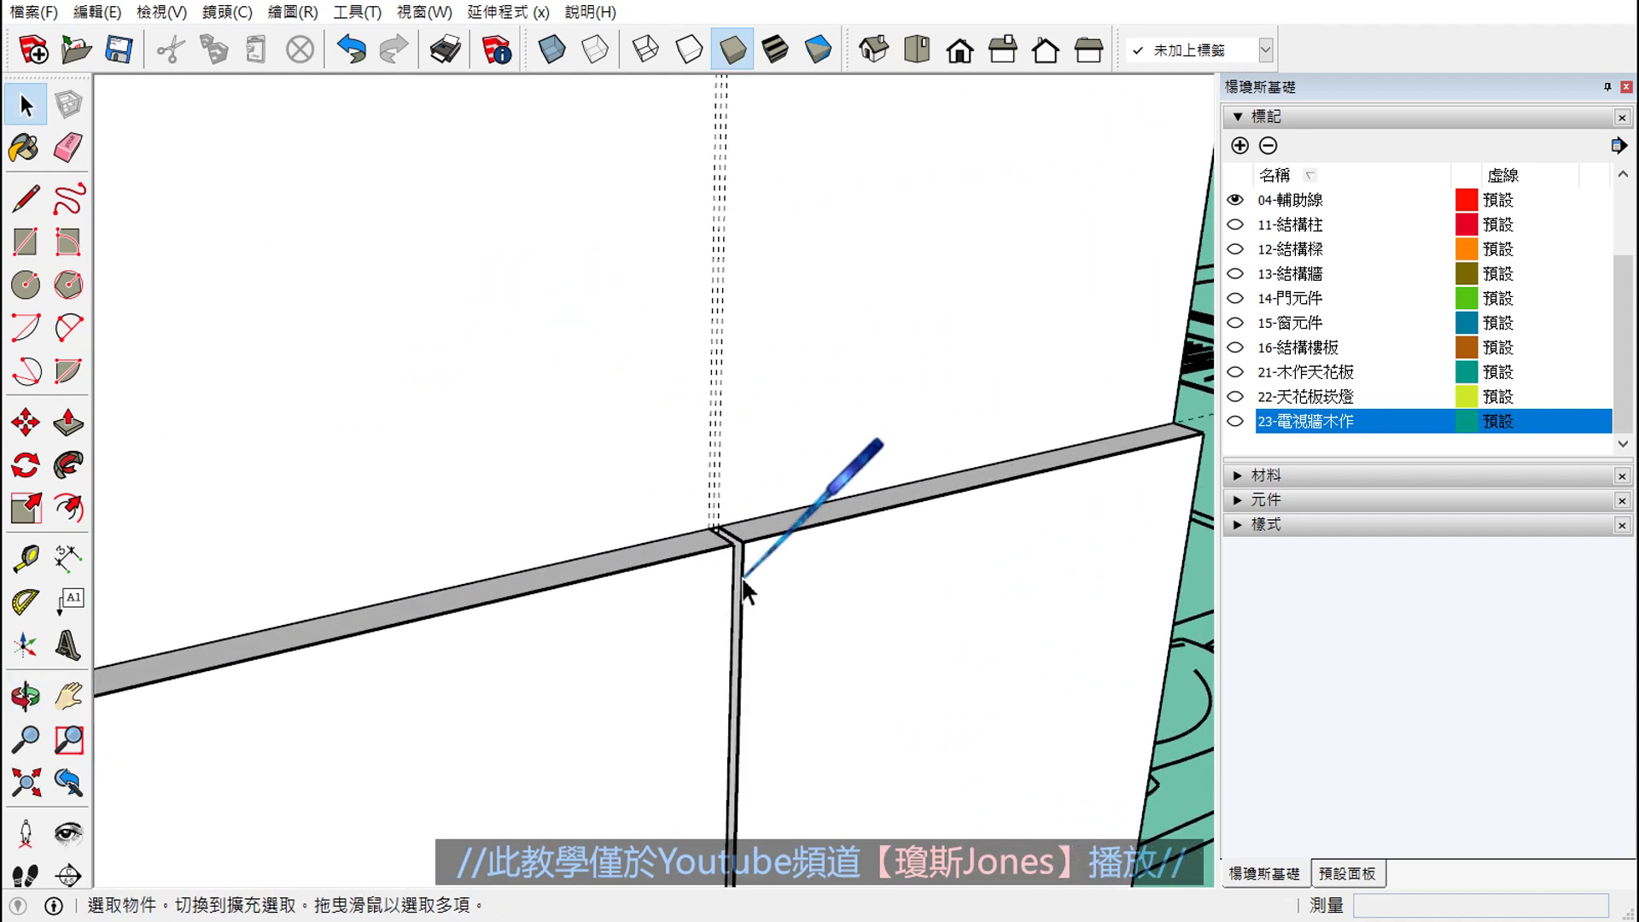
{"action": "scroll", "coordinate": [735, 558], "scroll_direction": "down", "scroll_amount": 3}
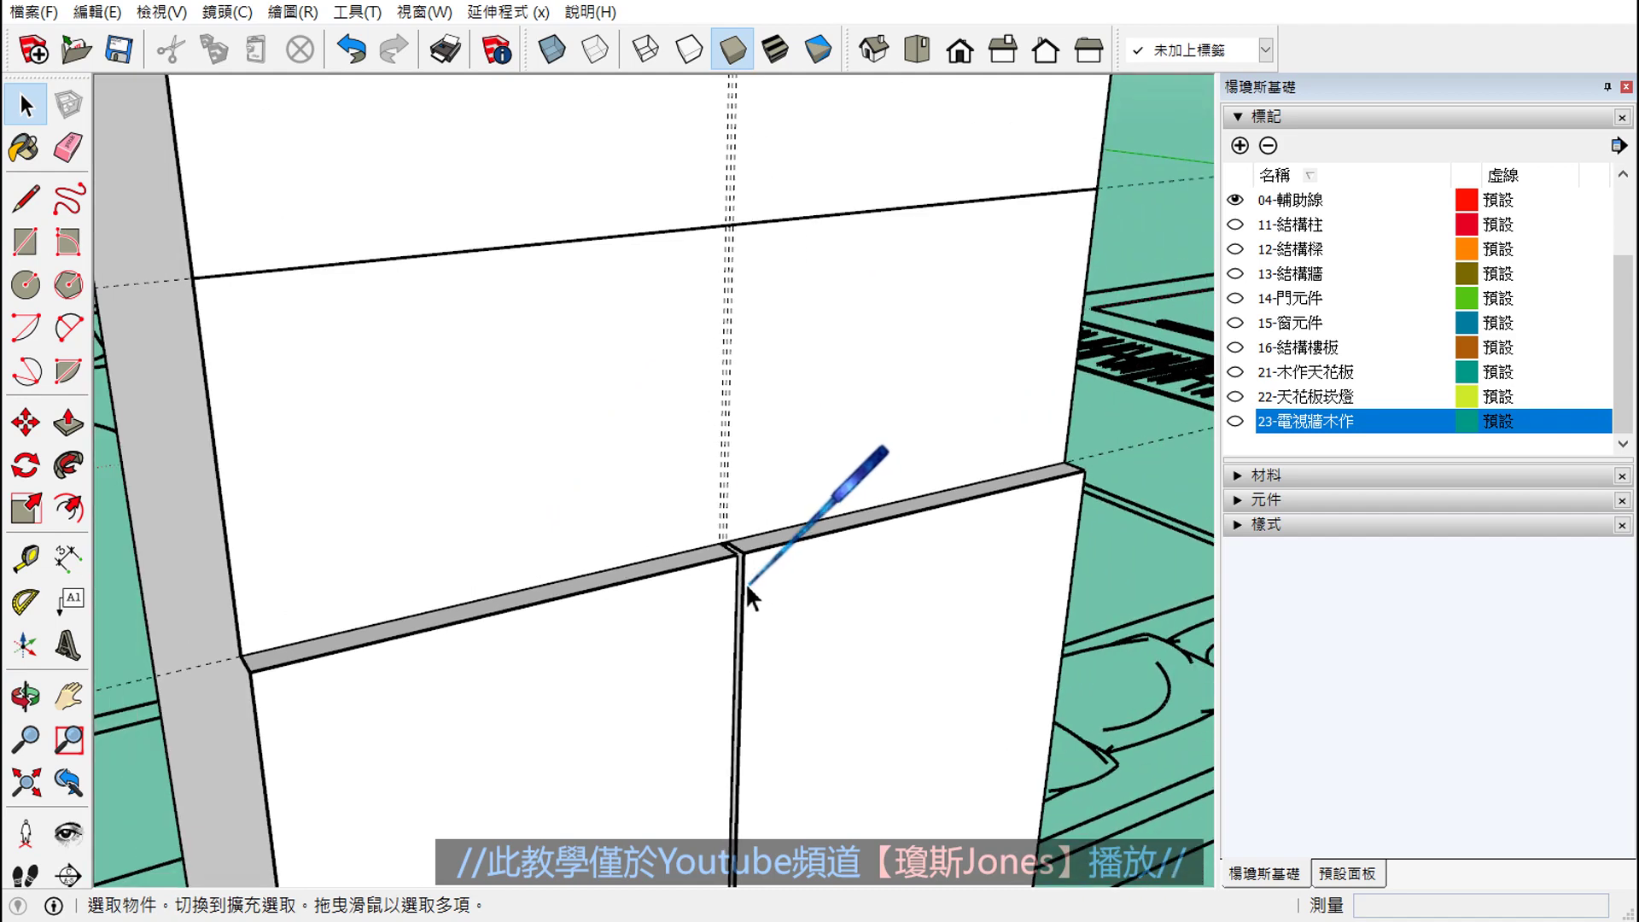
{"action": "mouse_move", "coordinate": [745, 582]}
{"action": "middle_mouse_down", "text": "shift"}
{"action": "mouse_move", "coordinate": [740, 495]}
{"action": "mouse_move", "coordinate": [710, 493]}
{"action": "mouse_move", "coordinate": [732, 695]}
{"action": "mouse_move", "coordinate": [717, 629]}
{"action": "middle_mouse_up", "text": "shift"}
{"action": "scroll", "coordinate": [665, 597], "scroll_direction": "down", "scroll_amount": 3}
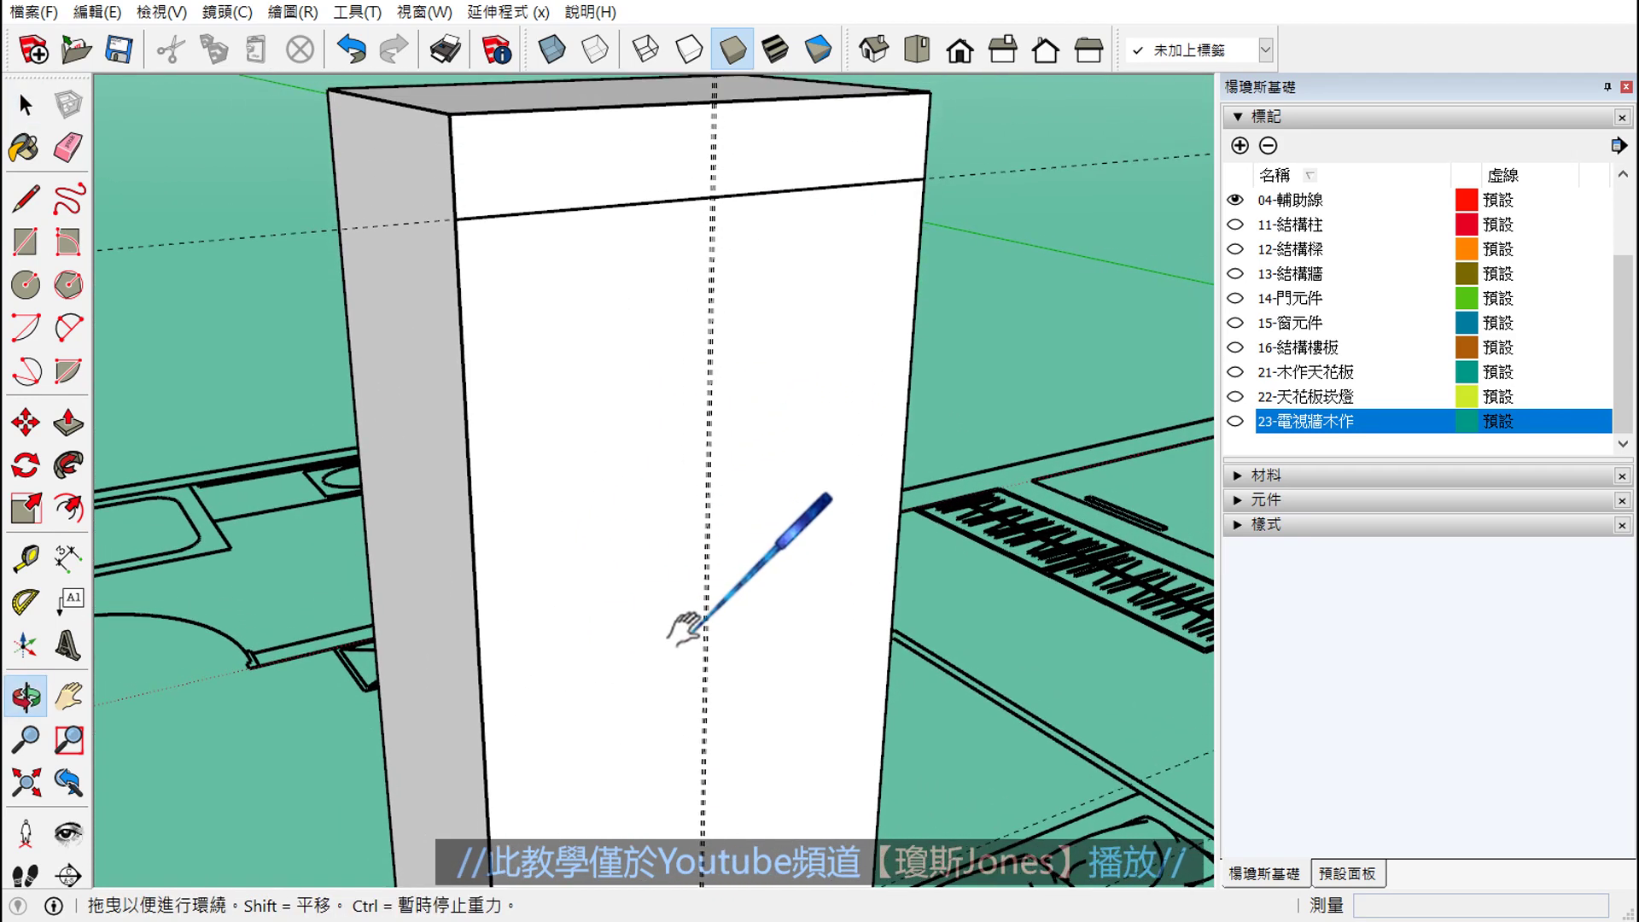
{"action": "scroll", "coordinate": [564, 478], "scroll_direction": "up", "scroll_amount": 2}
- Start a groove-strip rectangle with its first corner on the upper panel's top edge
{"action": "left_click", "coordinate": [69, 284]}
{"action": "left_click", "coordinate": [26, 242]}
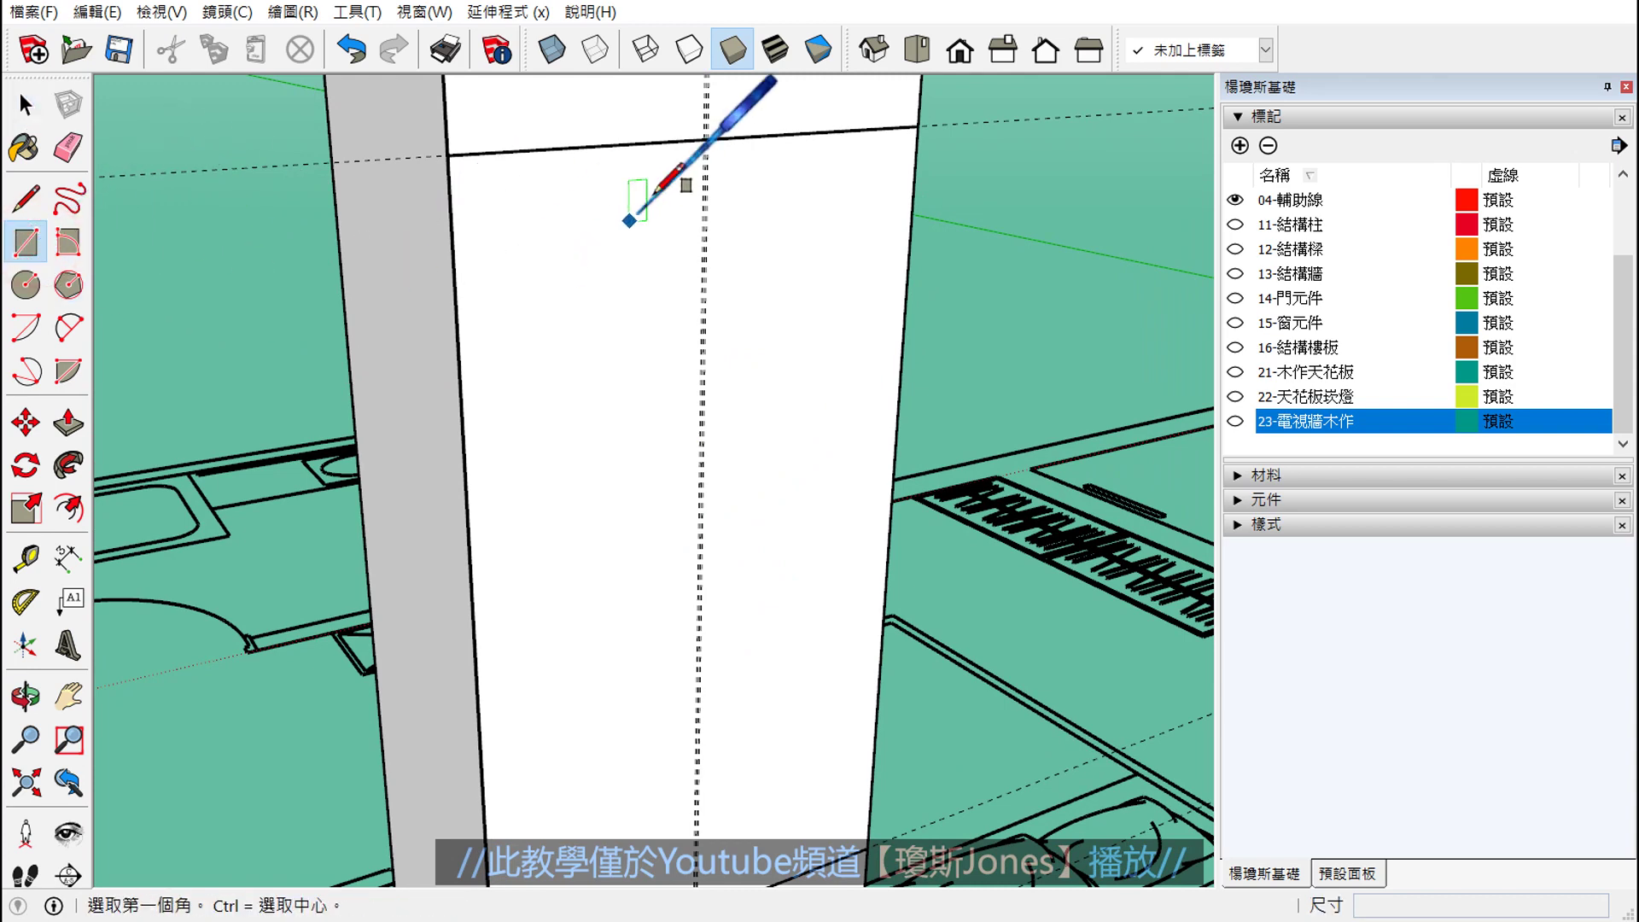
{"action": "scroll", "coordinate": [714, 115], "scroll_direction": "up", "scroll_amount": 3}
{"action": "scroll", "coordinate": [714, 115], "scroll_direction": "up", "scroll_amount": 3}
{"action": "scroll", "coordinate": [717, 211], "scroll_direction": "up", "scroll_amount": 2}
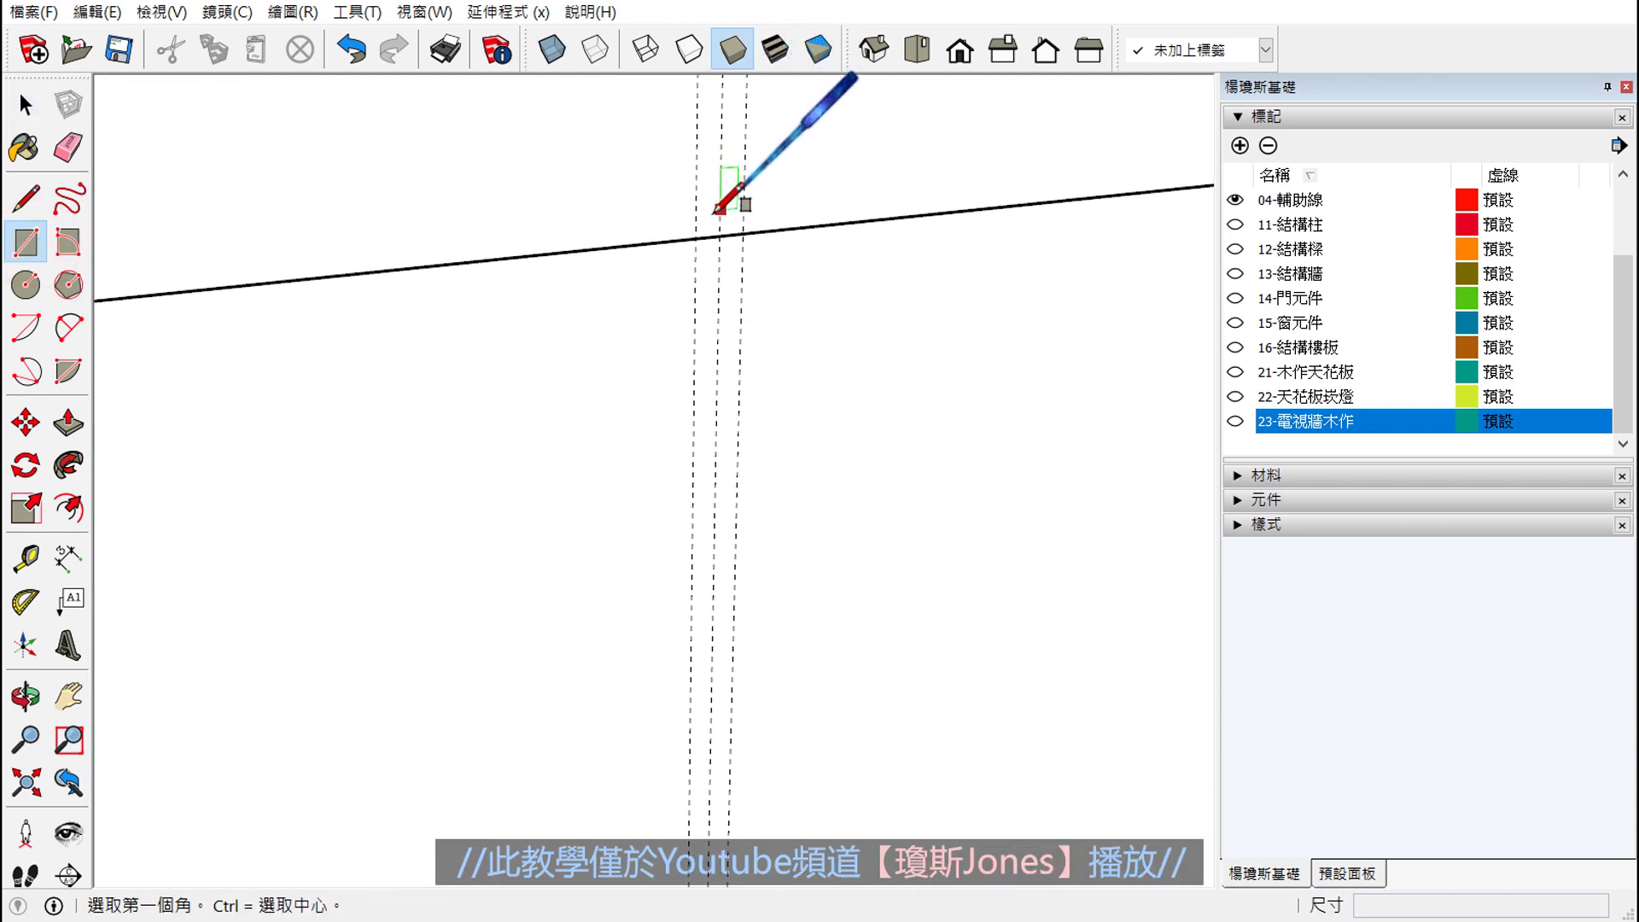
{"action": "left_click", "coordinate": [695, 238]}
{"action": "scroll", "coordinate": [775, 300], "scroll_direction": "down", "scroll_amount": 2}
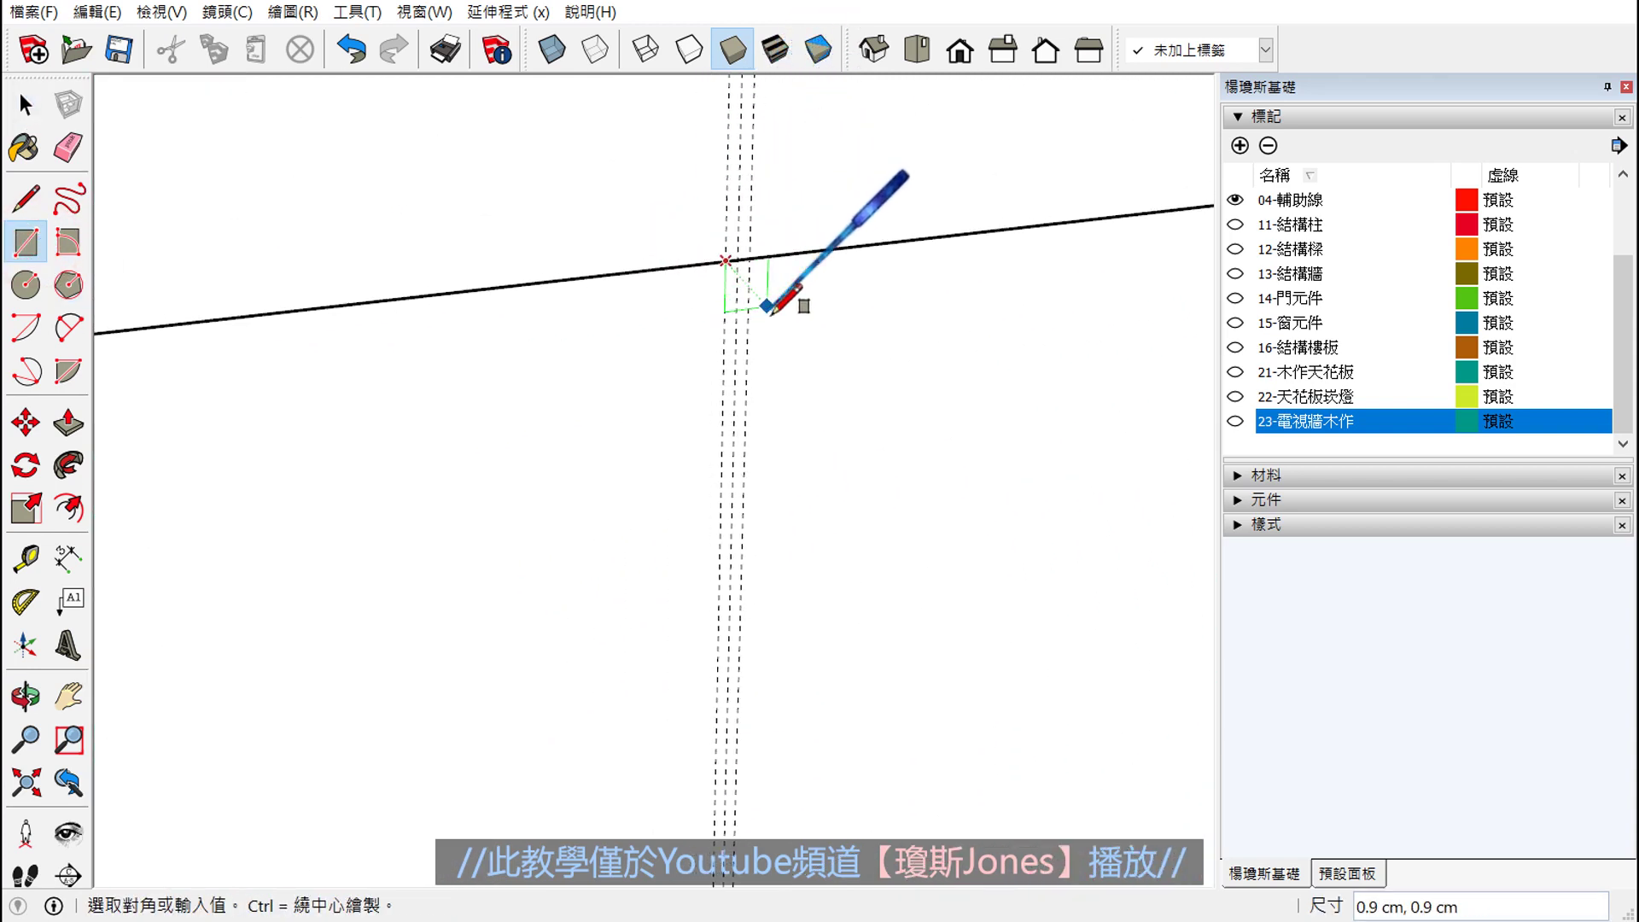
{"action": "scroll", "coordinate": [836, 419], "scroll_direction": "down", "scroll_amount": 2}
{"action": "scroll", "coordinate": [832, 589], "scroll_direction": "down", "scroll_amount": 3}
{"action": "scroll", "coordinate": [783, 428], "scroll_direction": "up", "scroll_amount": 2}
{"action": "scroll", "coordinate": [760, 640], "scroll_direction": "up", "scroll_amount": 2}
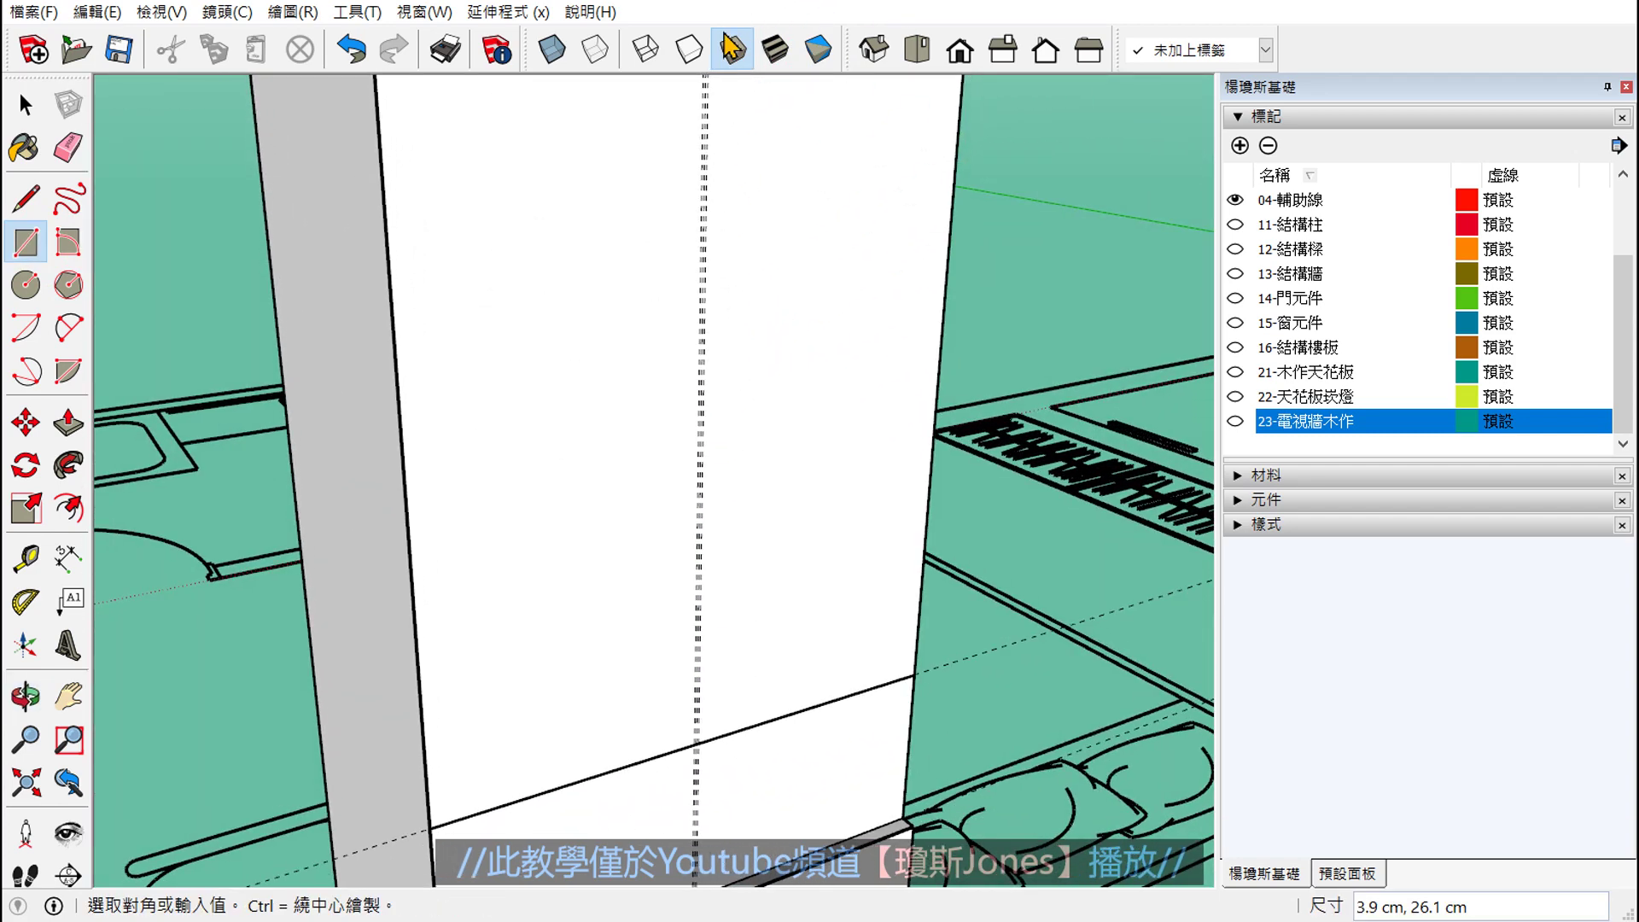
{"action": "scroll", "coordinate": [717, 743], "scroll_direction": "up", "scroll_amount": 2}
{"action": "scroll", "coordinate": [685, 743], "scroll_direction": "up", "scroll_amount": 2}
{"action": "scroll", "coordinate": [687, 691], "scroll_direction": "up", "scroll_amount": 1}
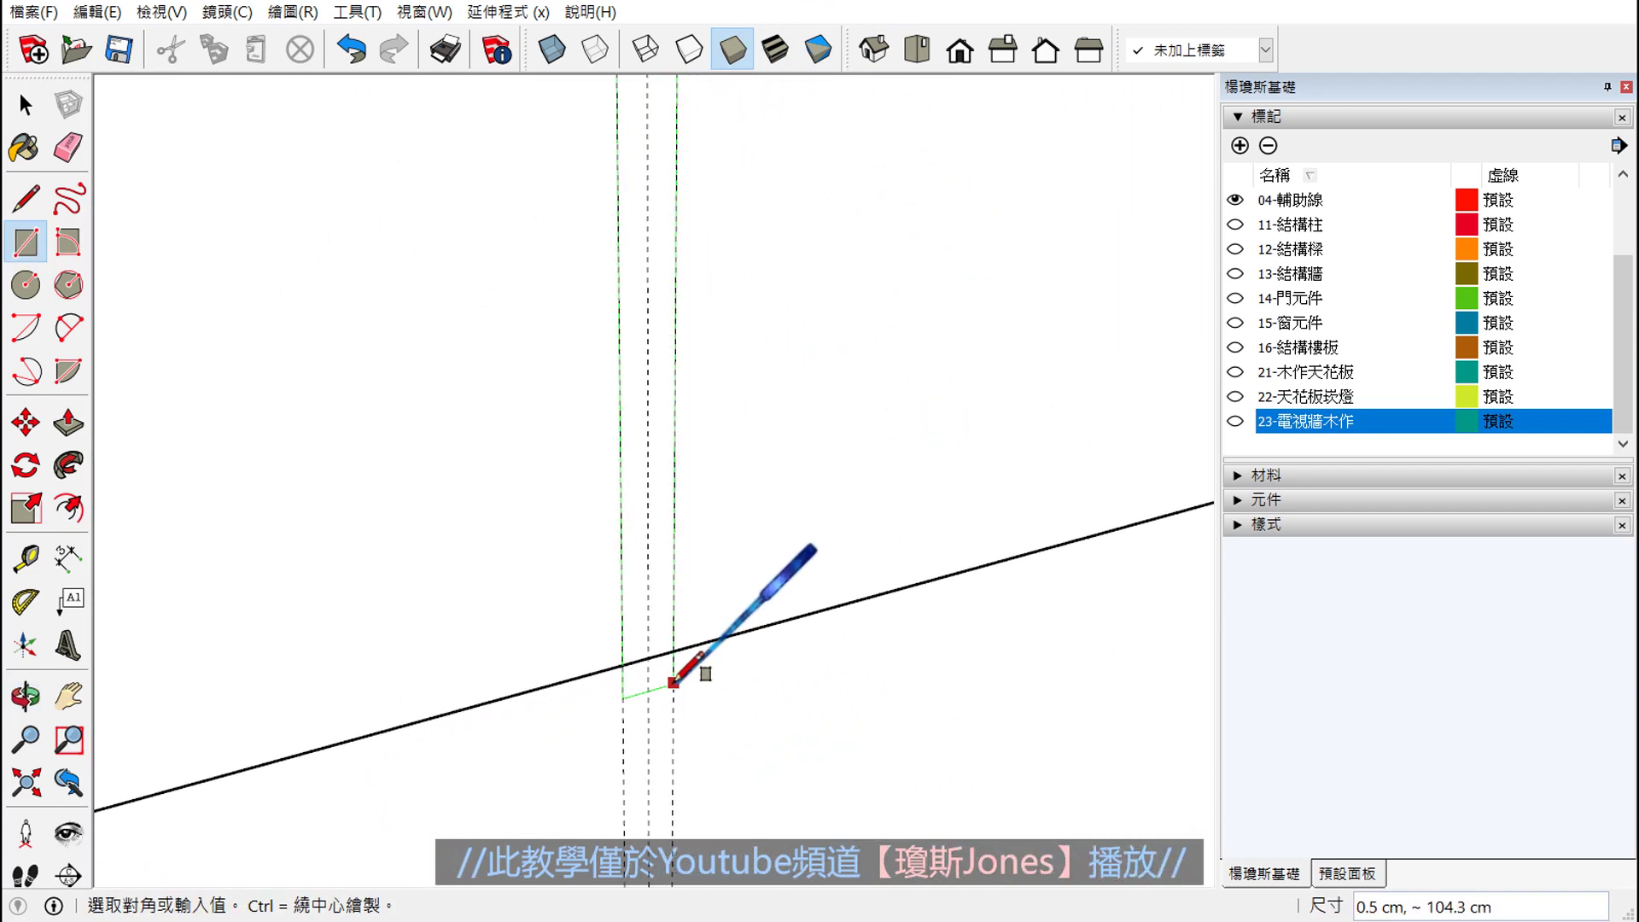
- Complete the narrow rectangle at the wall's lower edge
{"action": "left_click", "coordinate": [696, 643]}
{"action": "key", "text": "space"}
{"action": "scroll", "coordinate": [717, 555], "scroll_direction": "down", "scroll_amount": 1}
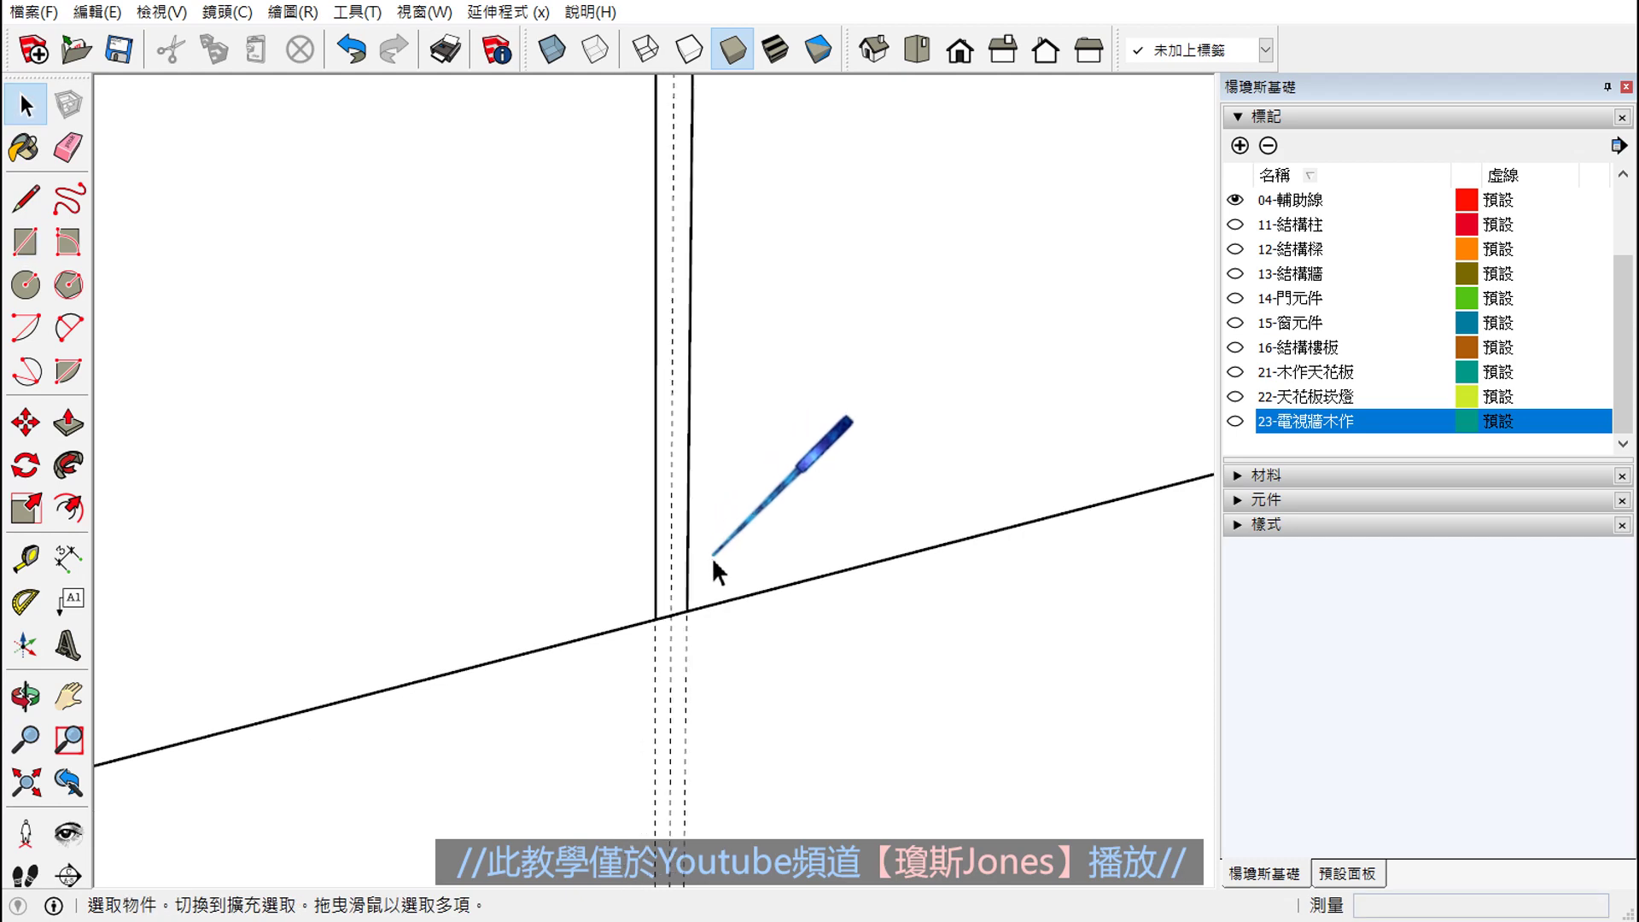
{"action": "scroll", "coordinate": [742, 597], "scroll_direction": "down", "scroll_amount": 2}
{"action": "scroll", "coordinate": [747, 648], "scroll_direction": "down", "scroll_amount": 2}
{"action": "scroll", "coordinate": [741, 657], "scroll_direction": "down", "scroll_amount": 1}
{"action": "scroll", "coordinate": [871, 367], "scroll_direction": "down", "scroll_amount": 2}
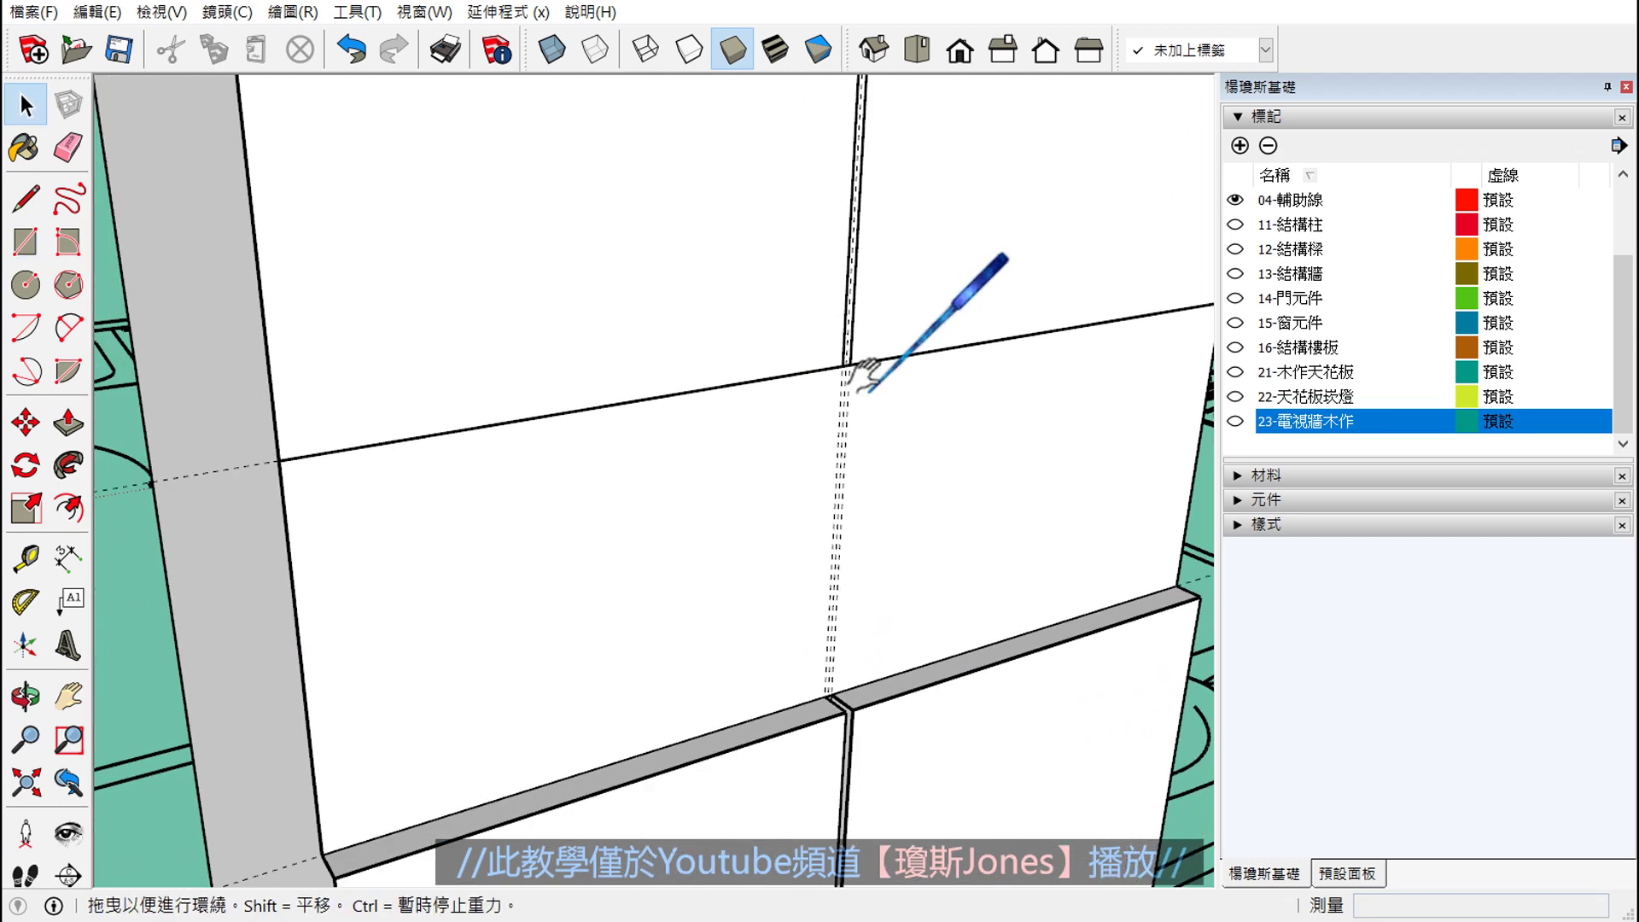
{"action": "scroll", "coordinate": [885, 274], "scroll_direction": "down", "scroll_amount": 2}
{"action": "scroll", "coordinate": [939, 427], "scroll_direction": "down", "scroll_amount": 1}
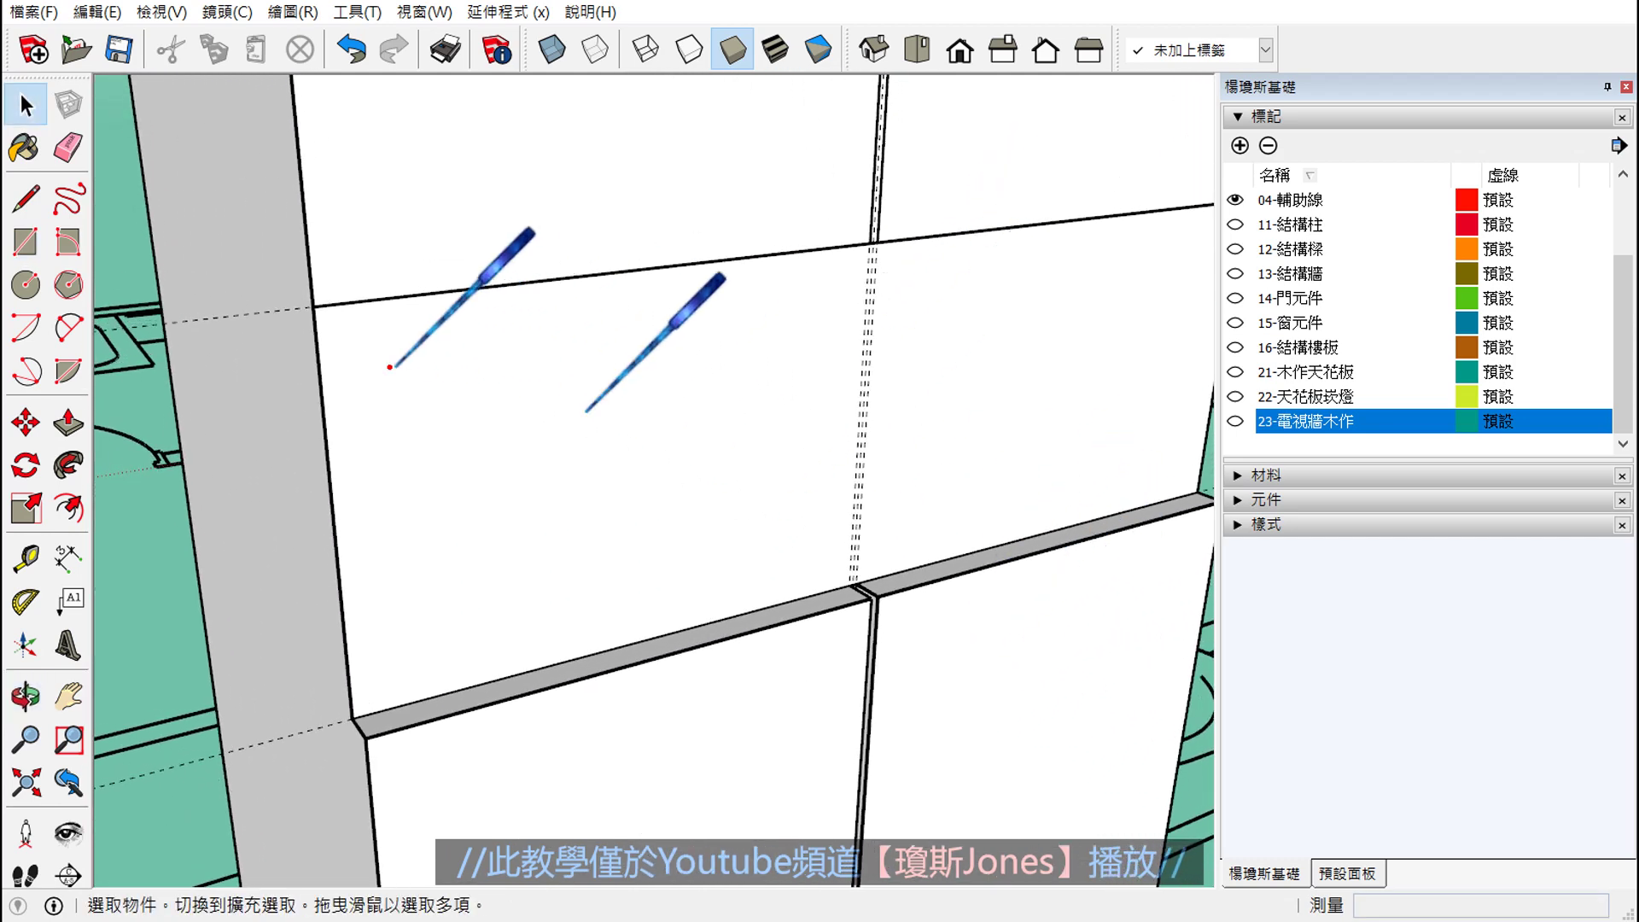
{"action": "left_click_drag", "start_coordinate": [249, 329], "coordinate": [261, 730]}
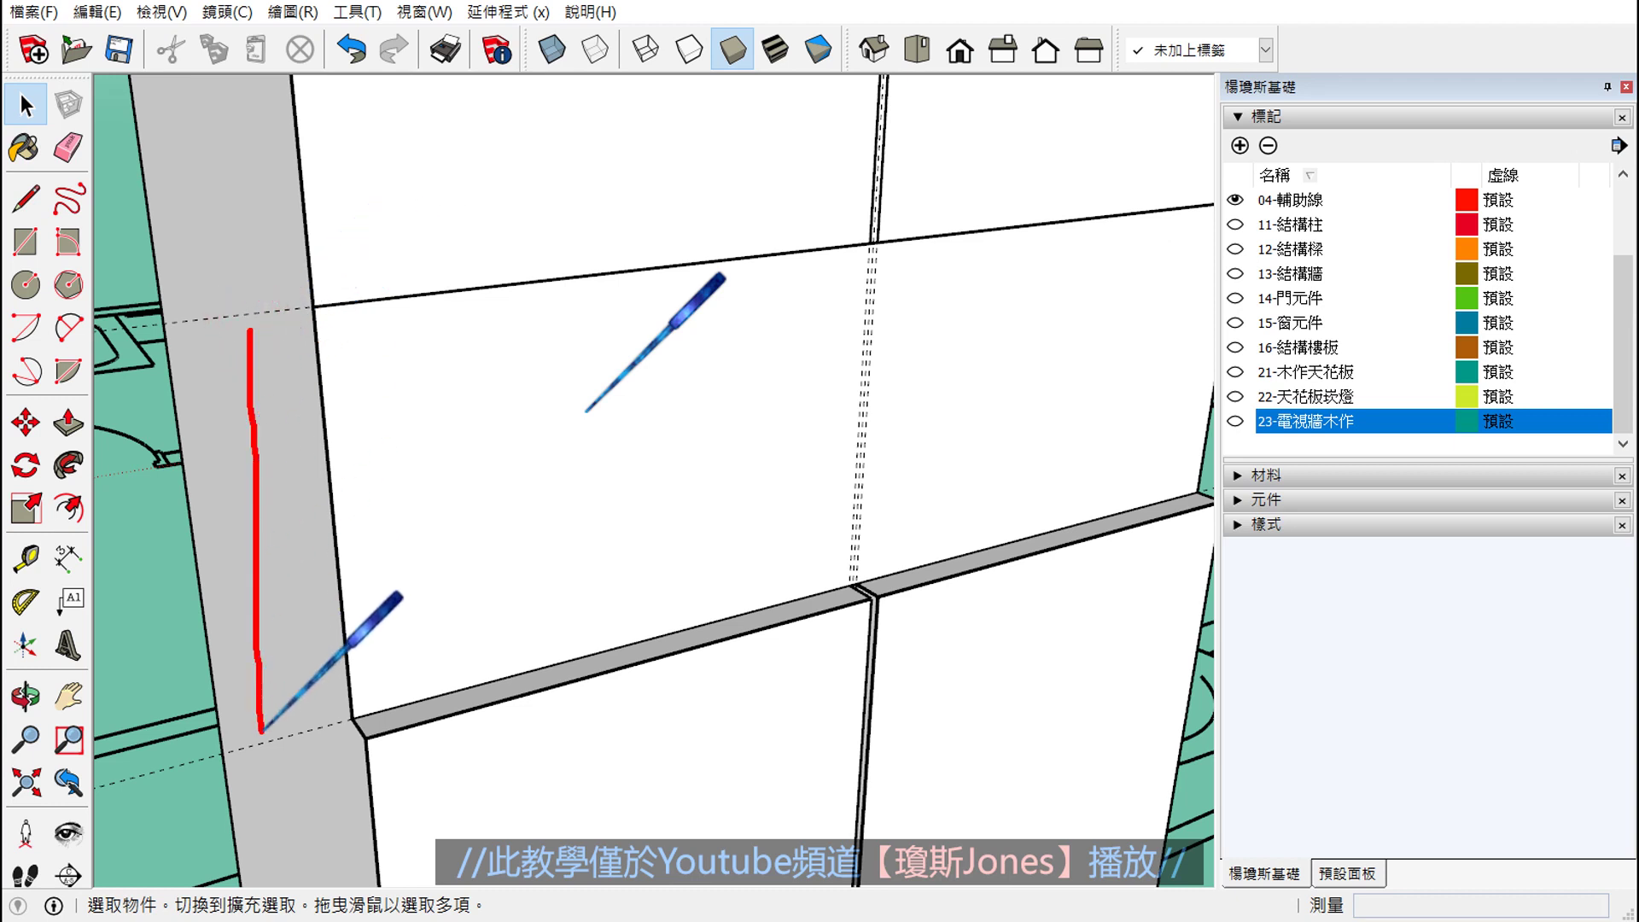
{"action": "left_click_drag", "start_coordinate": [211, 380], "coordinate": [313, 376]}
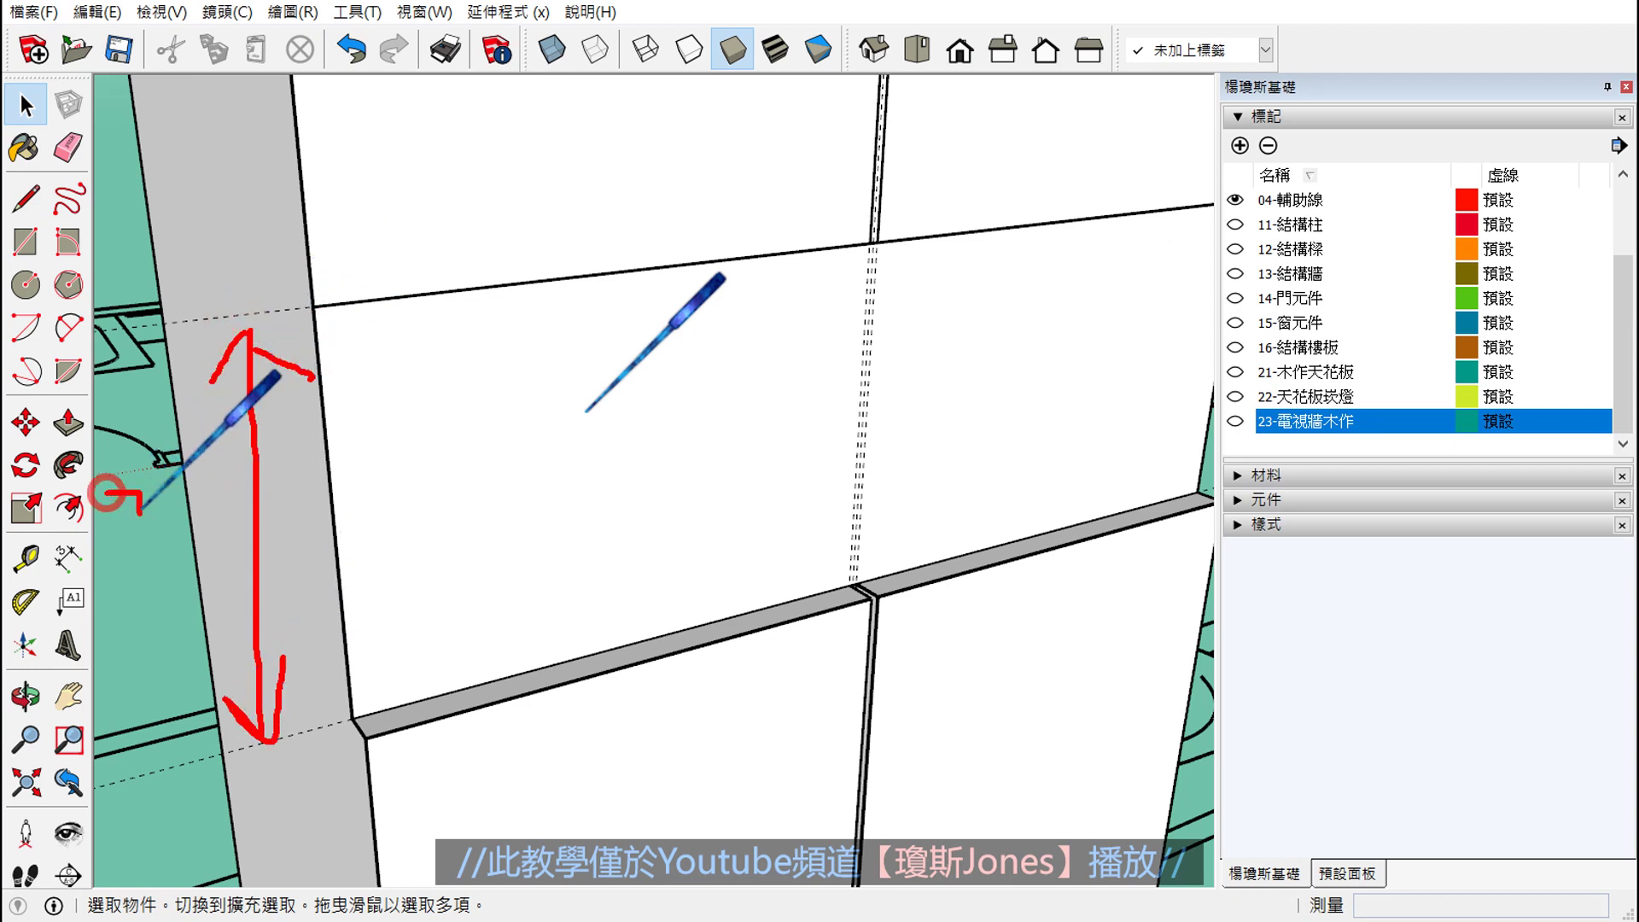
{"action": "left_click_drag", "start_coordinate": [107, 493], "coordinate": [166, 566]}
{"action": "mouse_move", "coordinate": [174, 508]}
{"action": "left_mouse_down"}
{"action": "mouse_move", "coordinate": [213, 522]}
{"action": "mouse_move", "coordinate": [172, 501]}
{"action": "left_mouse_up"}
{"action": "left_click_drag", "start_coordinate": [354, 689], "coordinate": [1212, 461]}
{"action": "mouse_move", "coordinate": [343, 349]}
{"action": "left_mouse_down"}
{"action": "mouse_move", "coordinate": [768, 329]}
{"action": "mouse_move", "coordinate": [998, 272]}
{"action": "mouse_move", "coordinate": [1284, 231]}
{"action": "left_mouse_up"}
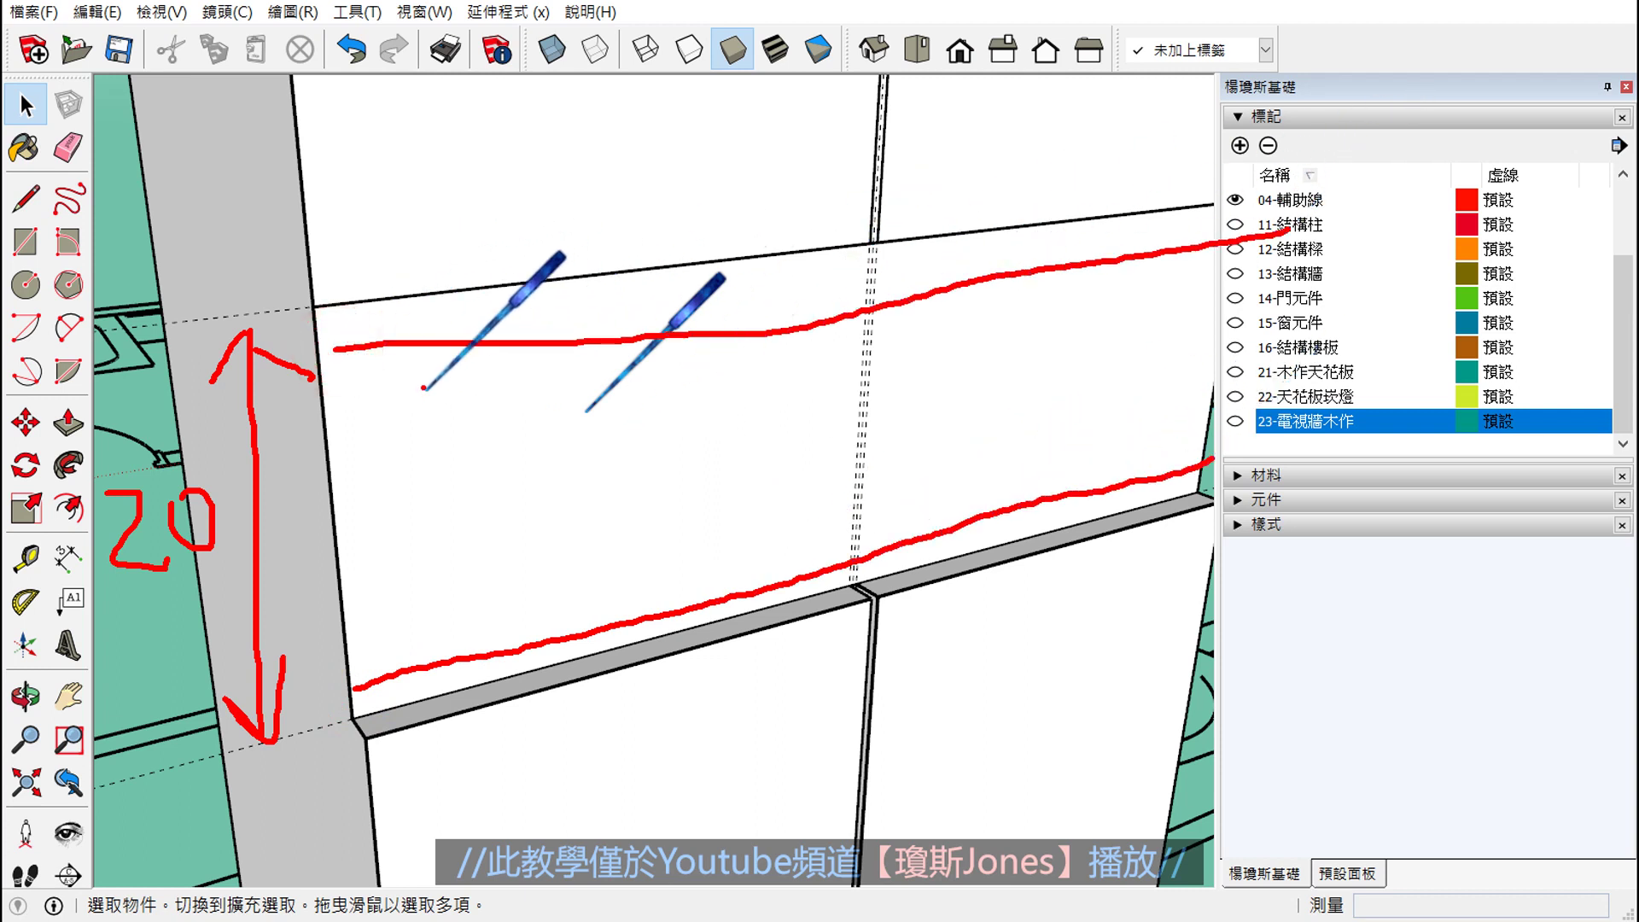
{"action": "mouse_move", "coordinate": [423, 366]}
{"action": "left_mouse_down"}
{"action": "mouse_move", "coordinate": [415, 619]}
{"action": "mouse_move", "coordinate": [498, 587]}
{"action": "left_mouse_up"}
{"action": "left_click_drag", "start_coordinate": [385, 426], "coordinate": [515, 420]}
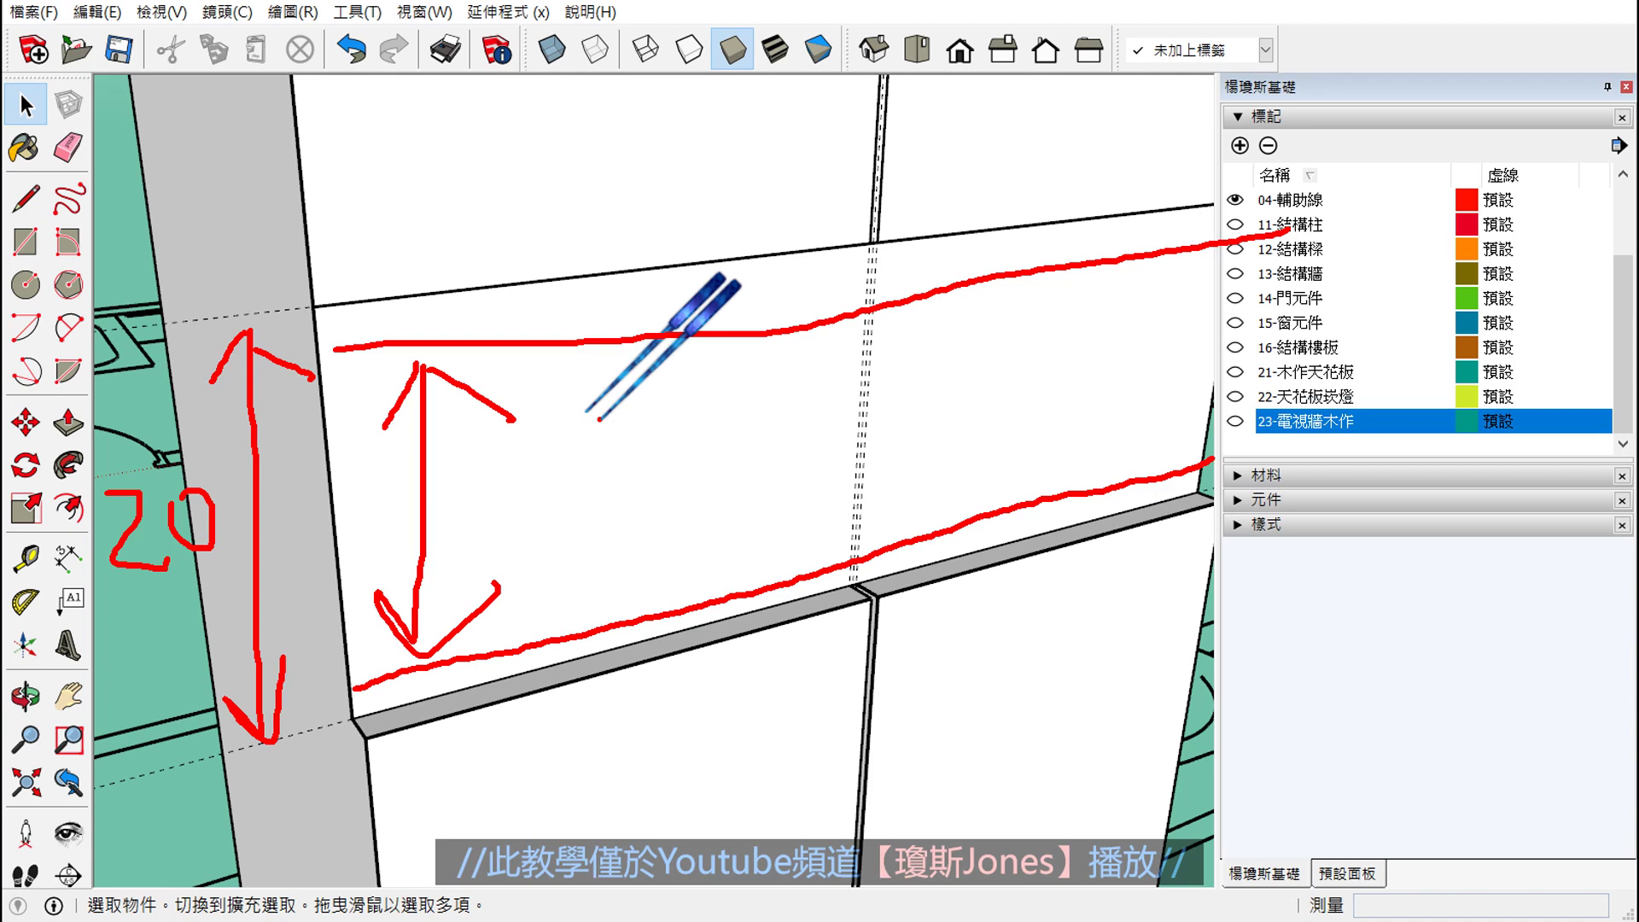
{"action": "key", "text": "e"}
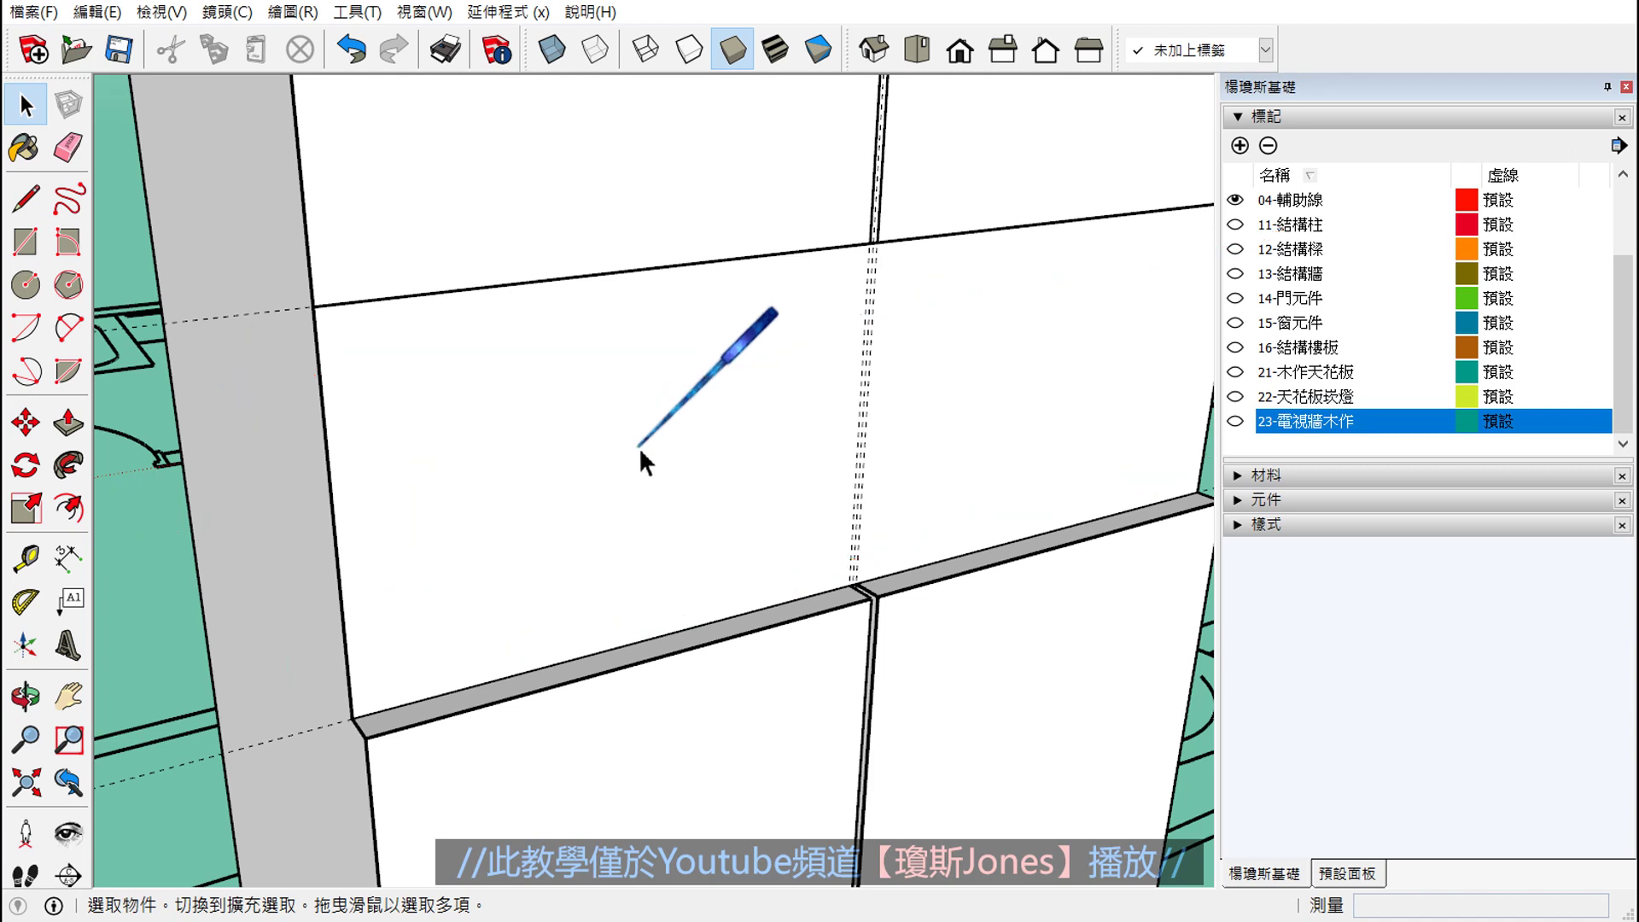
{"action": "mouse_move", "coordinate": [747, 391]}
{"action": "middle_mouse_down"}
{"action": "mouse_move", "coordinate": [699, 348]}
{"action": "mouse_move", "coordinate": [712, 402]}
{"action": "mouse_move", "coordinate": [680, 408]}
{"action": "middle_mouse_up"}
{"action": "left_click", "coordinate": [679, 398]}
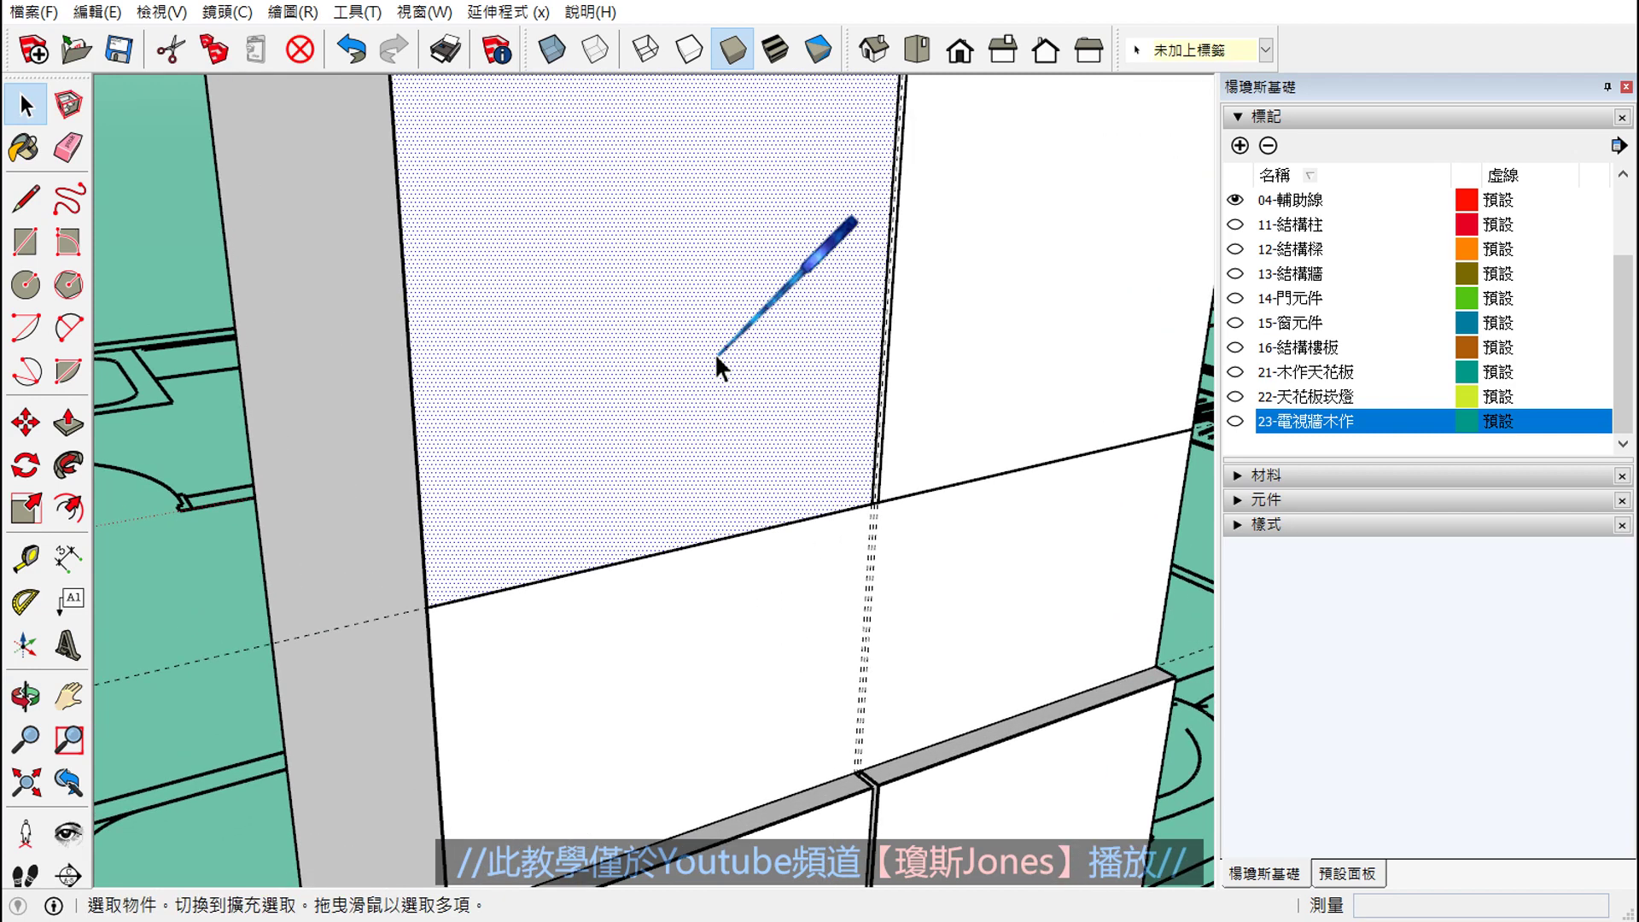
{"action": "left_click", "coordinate": [68, 422]}
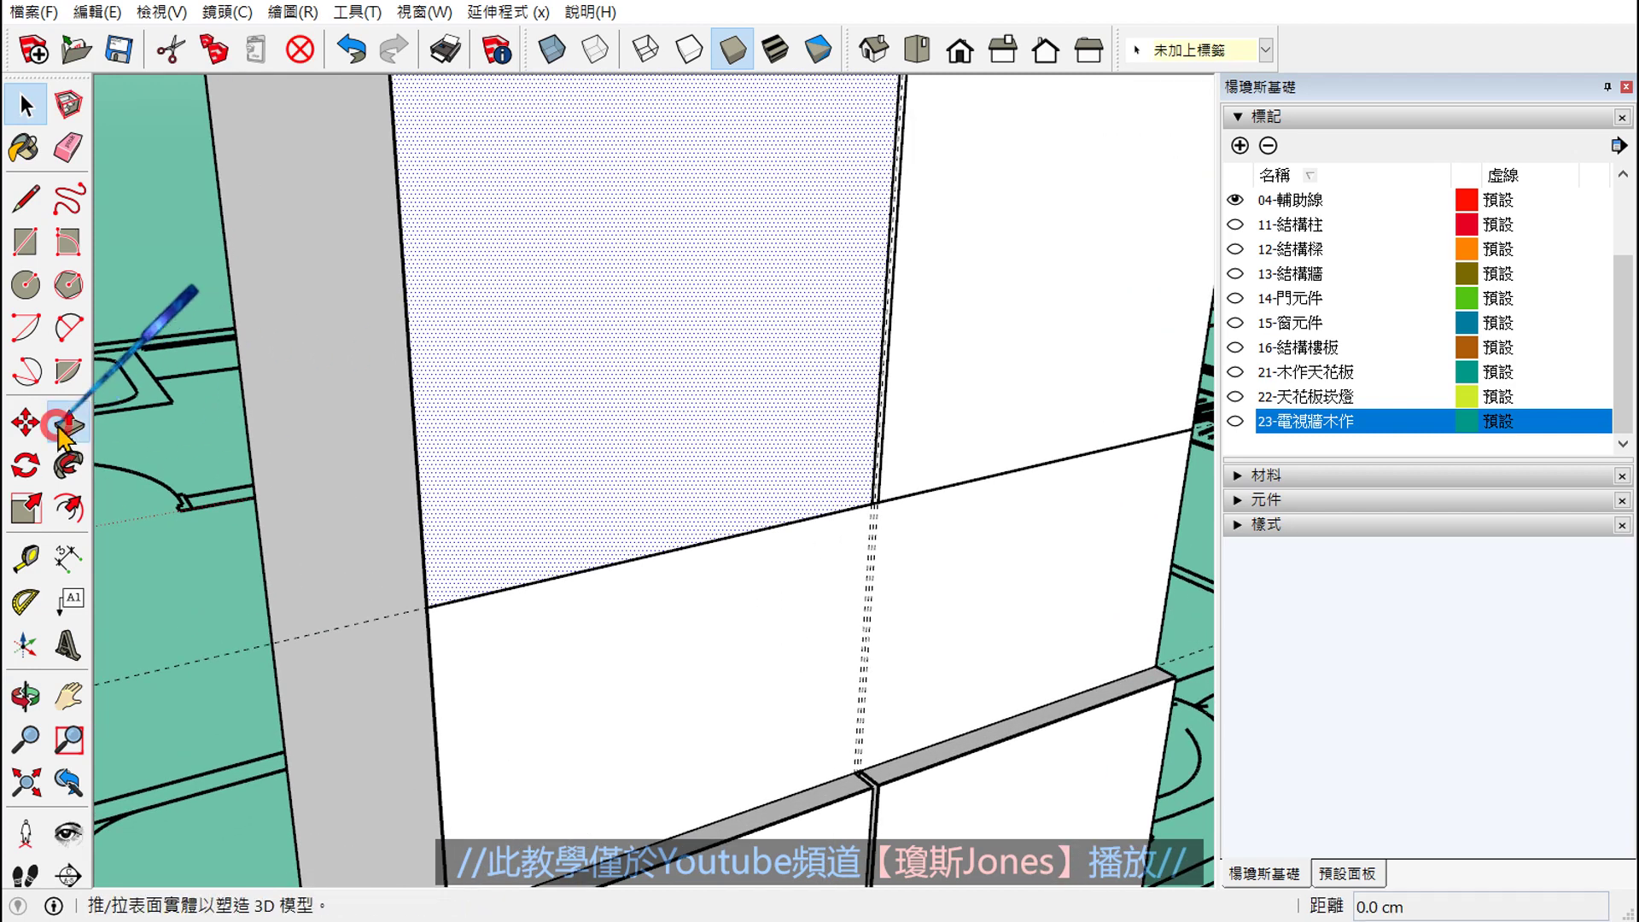
{"action": "left_click_drag", "start_coordinate": [547, 452], "coordinate": [598, 493]}
{"action": "type", "text": "2"}
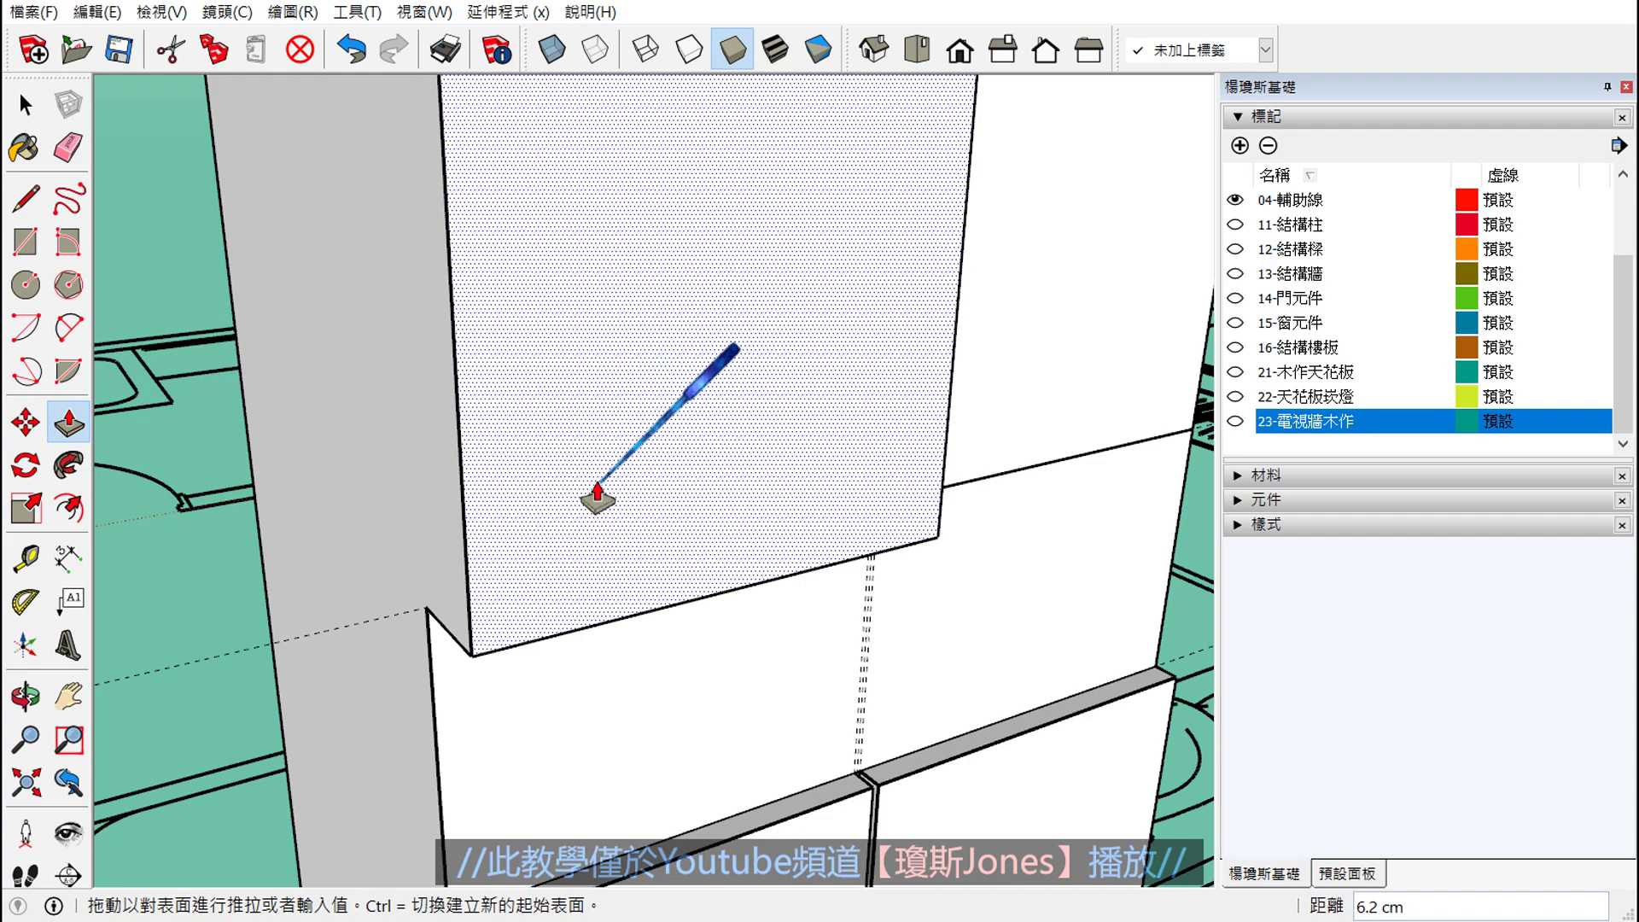
{"action": "key", "text": "Return"}
{"action": "scroll", "coordinate": [669, 501], "scroll_direction": "up", "scroll_amount": 5}
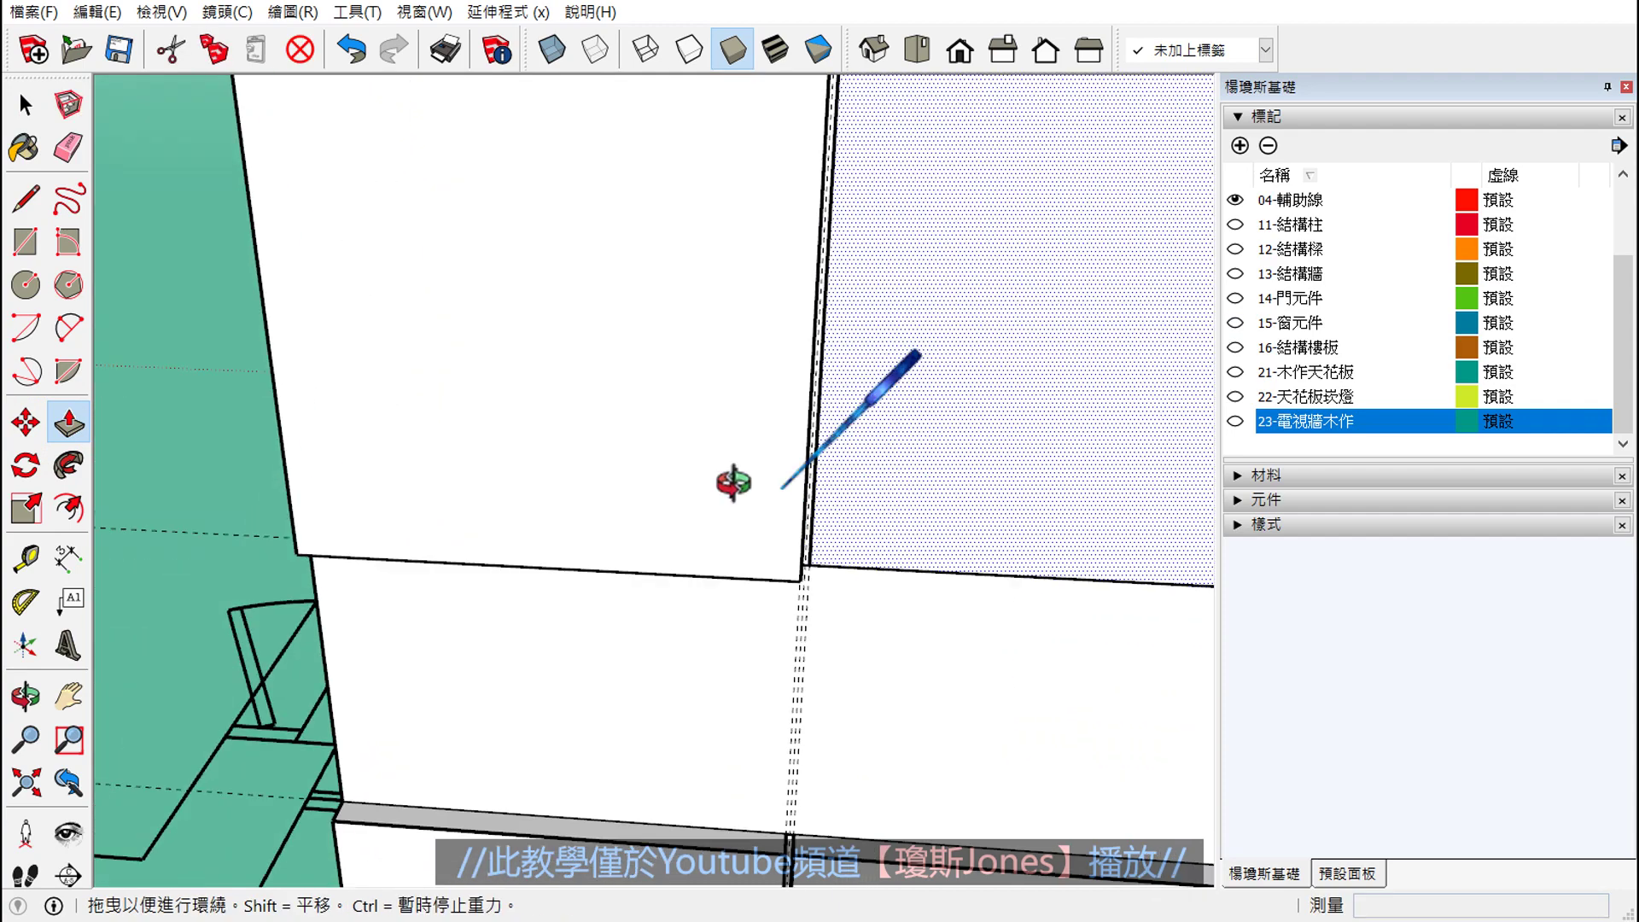
{"action": "left_click", "coordinate": [931, 553]}
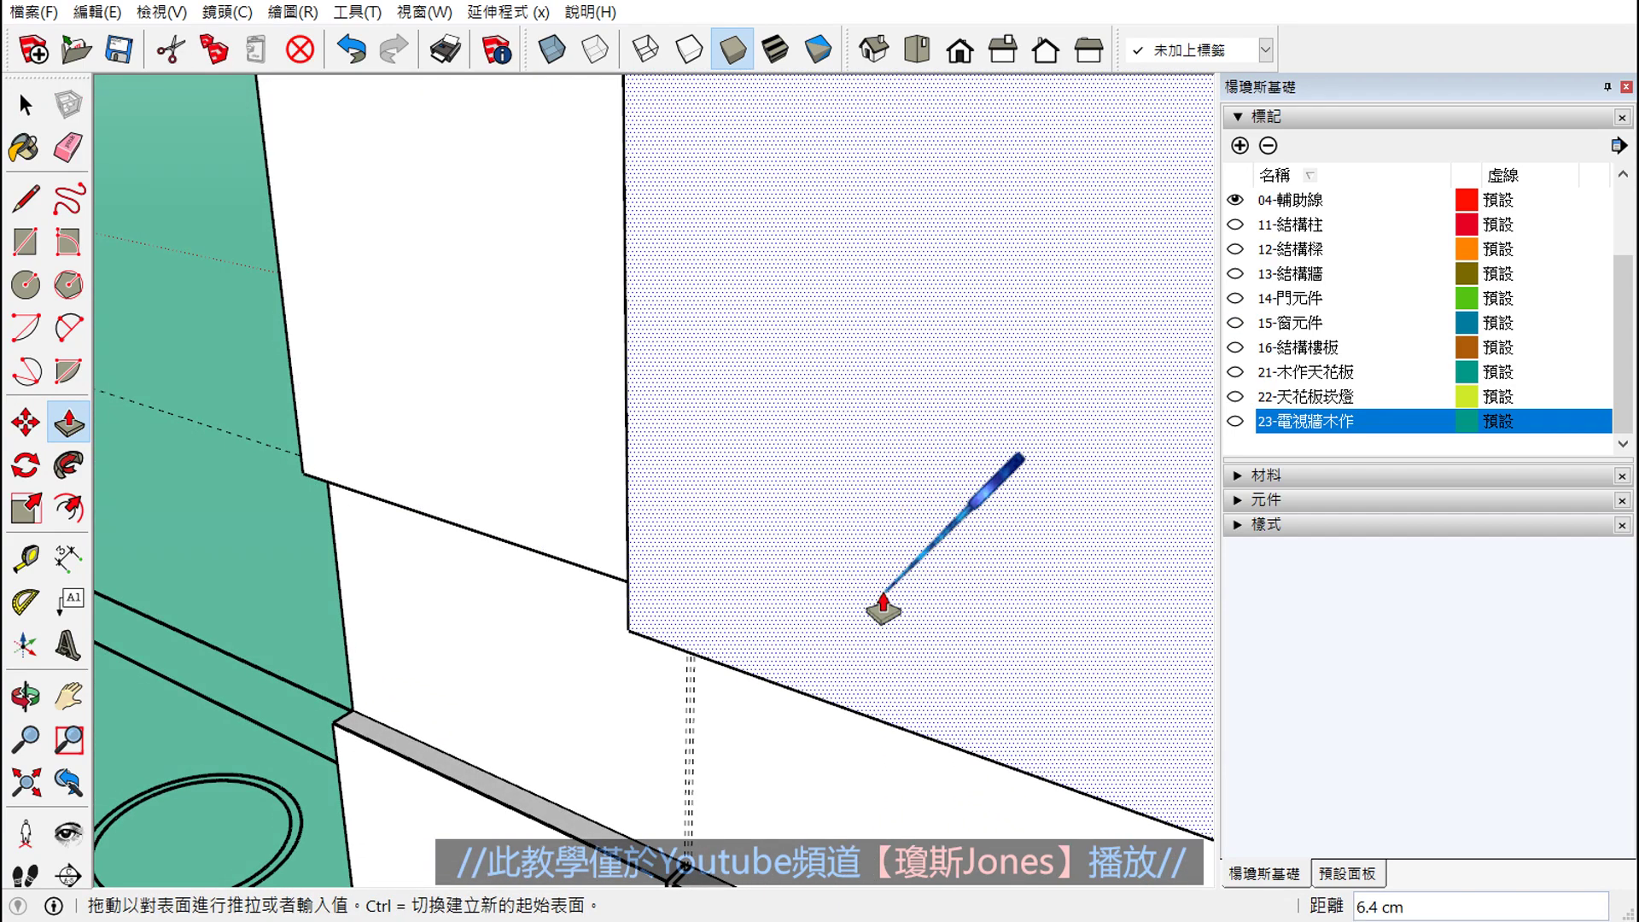
{"action": "type", "text": "2"}
{"action": "key", "text": "Return"}
{"action": "key", "text": "space"}
{"action": "scroll", "coordinate": [888, 602], "scroll_direction": "down", "scroll_amount": 2}
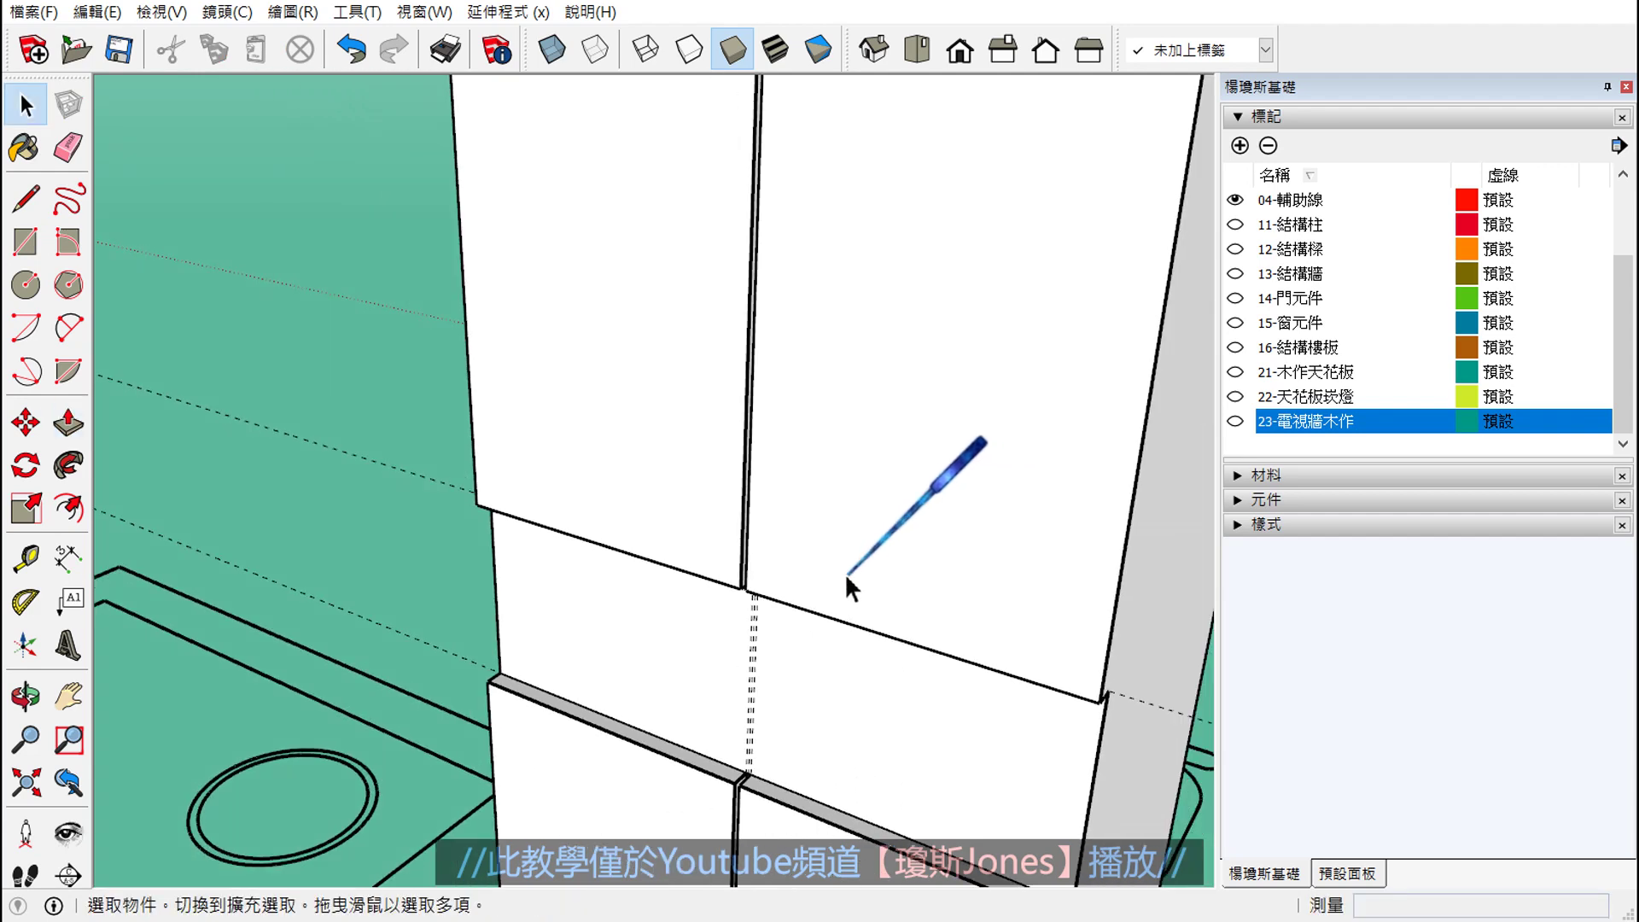
{"action": "scroll", "coordinate": [846, 589], "scroll_direction": "down", "scroll_amount": 2}
{"action": "scroll", "coordinate": [849, 593], "scroll_direction": "down", "scroll_amount": 2}
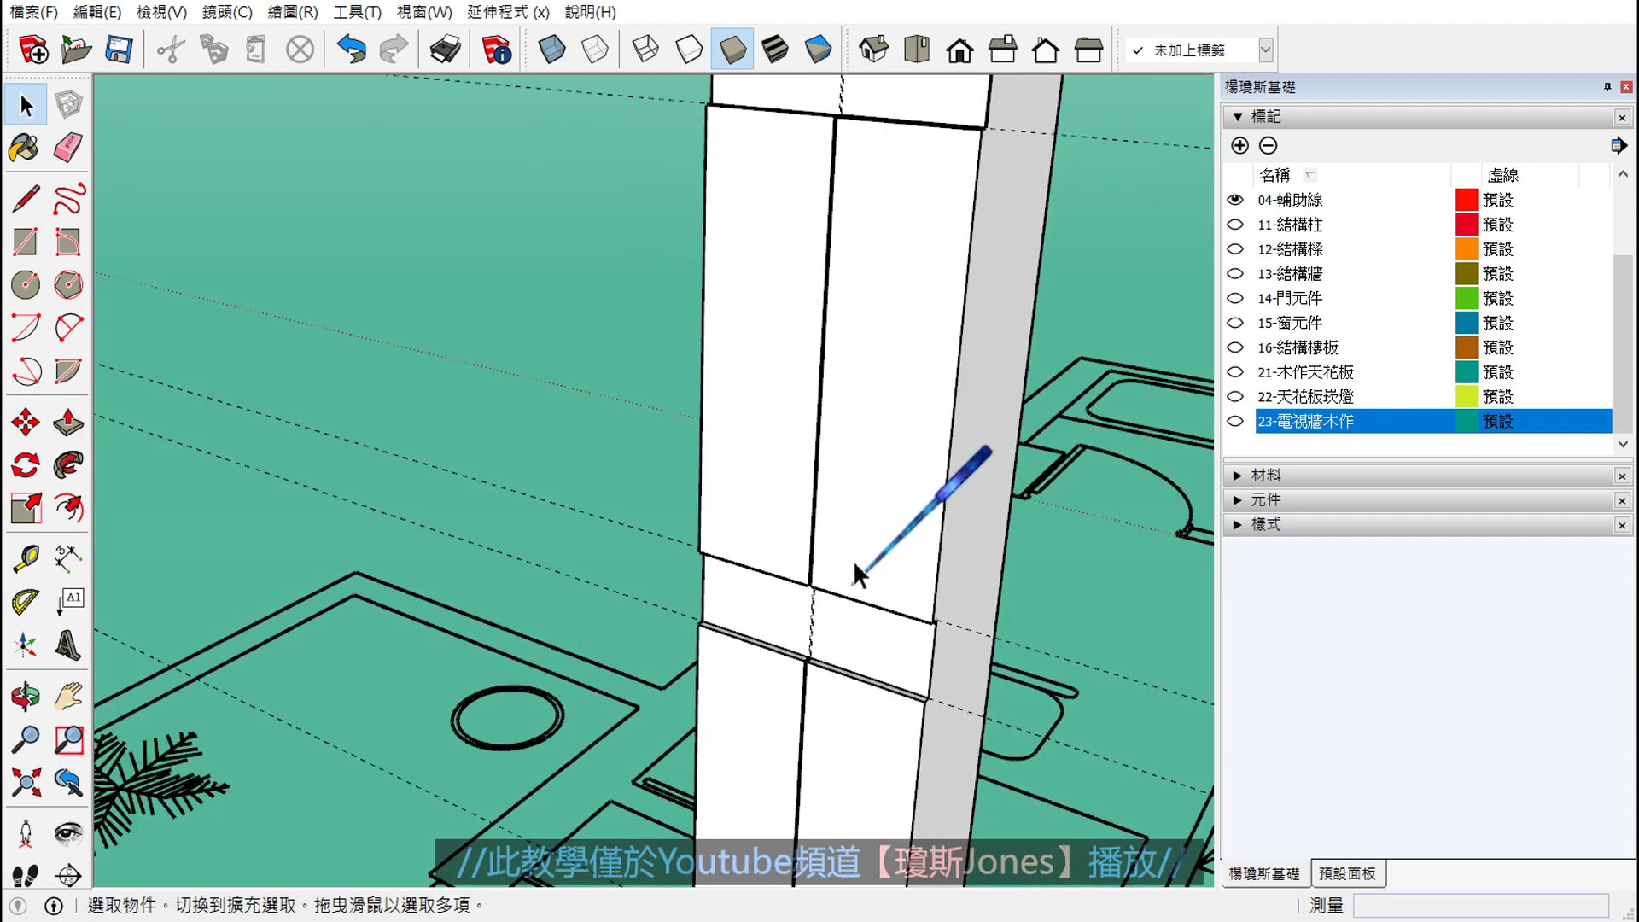
{"action": "middle_click_drag", "start_coordinate": [853, 560], "coordinate": [786, 421]}
{"action": "scroll", "coordinate": [786, 444], "scroll_direction": "up", "scroll_amount": 3}
{"action": "scroll", "coordinate": [786, 440], "scroll_direction": "up", "scroll_amount": 2}
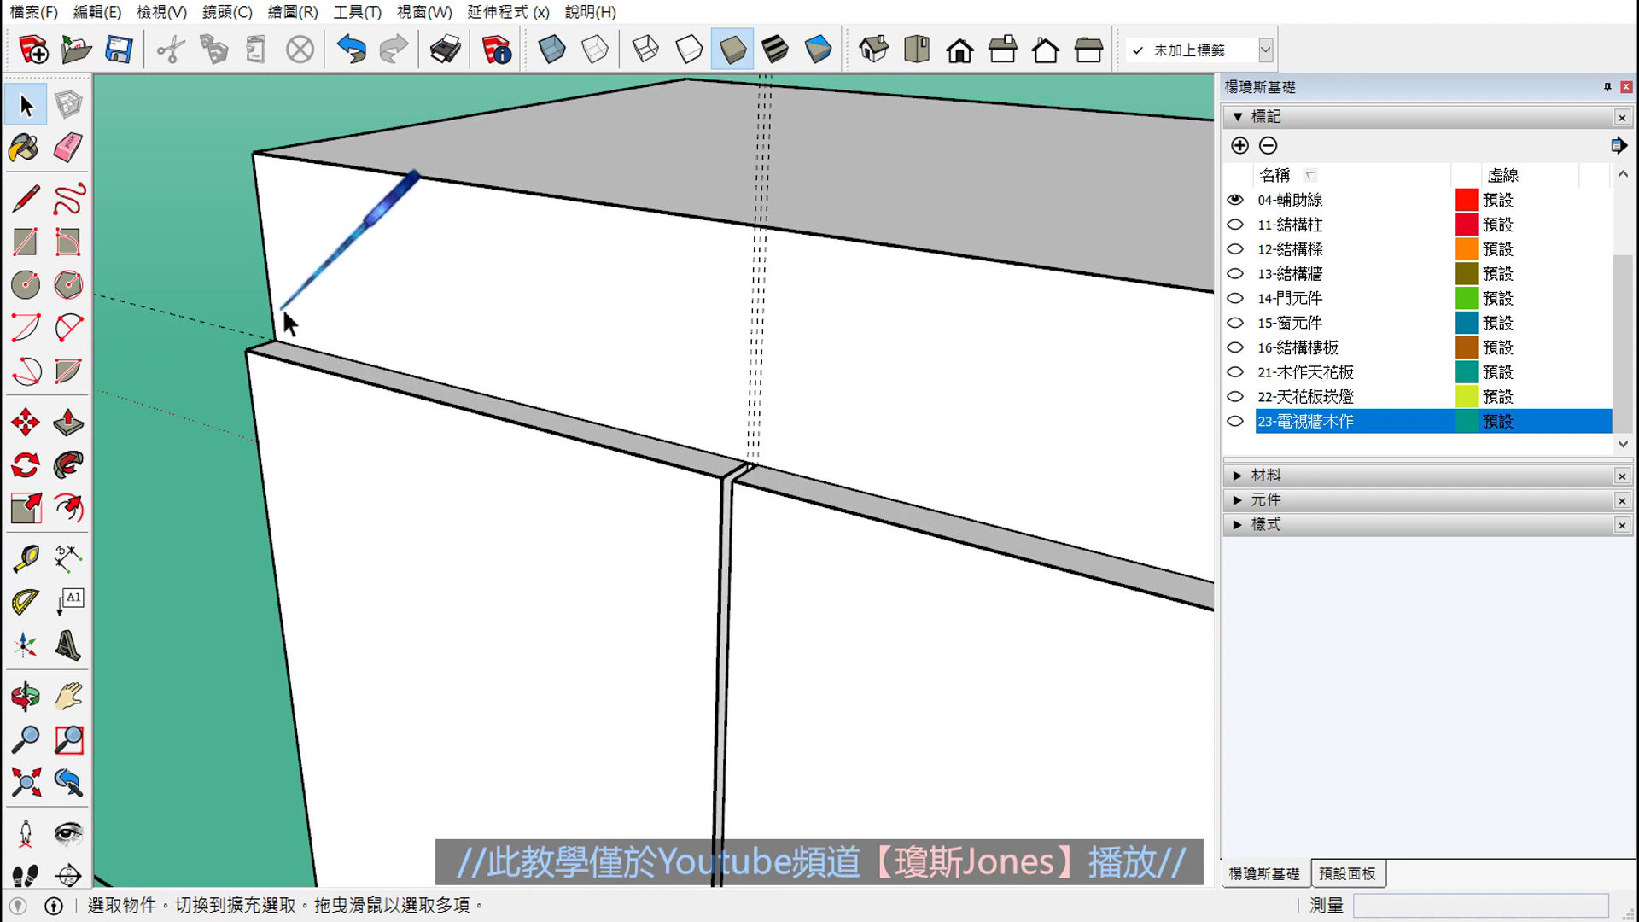
{"action": "scroll", "coordinate": [171, 303], "scroll_direction": "up", "scroll_amount": 5}
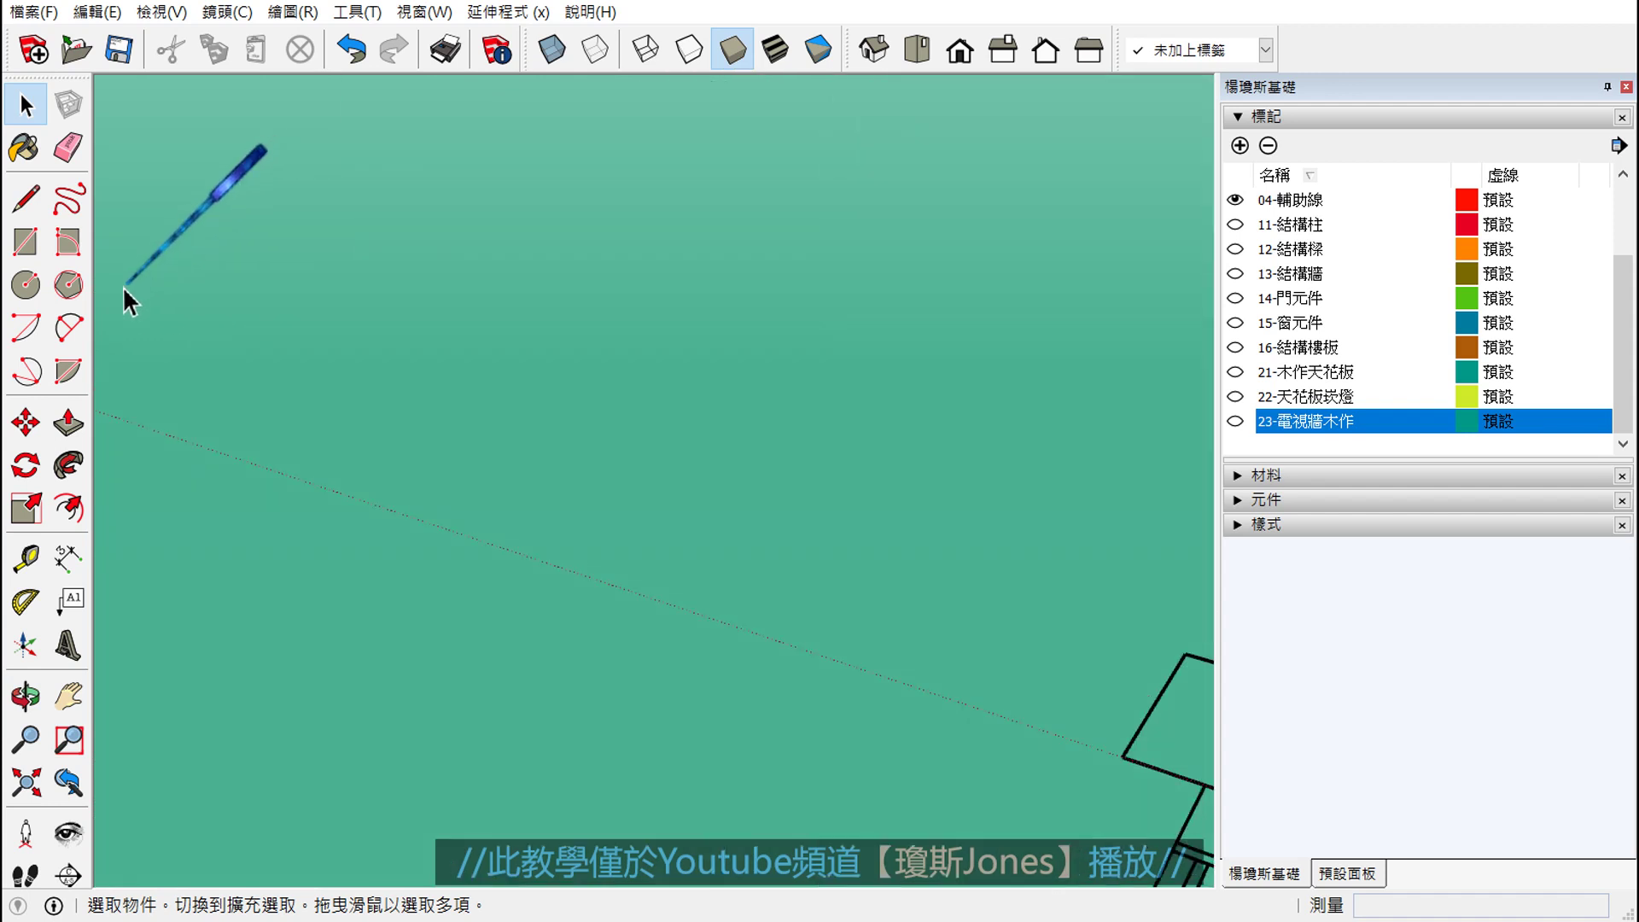
{"action": "scroll", "coordinate": [211, 398], "scroll_direction": "down", "scroll_amount": 5}
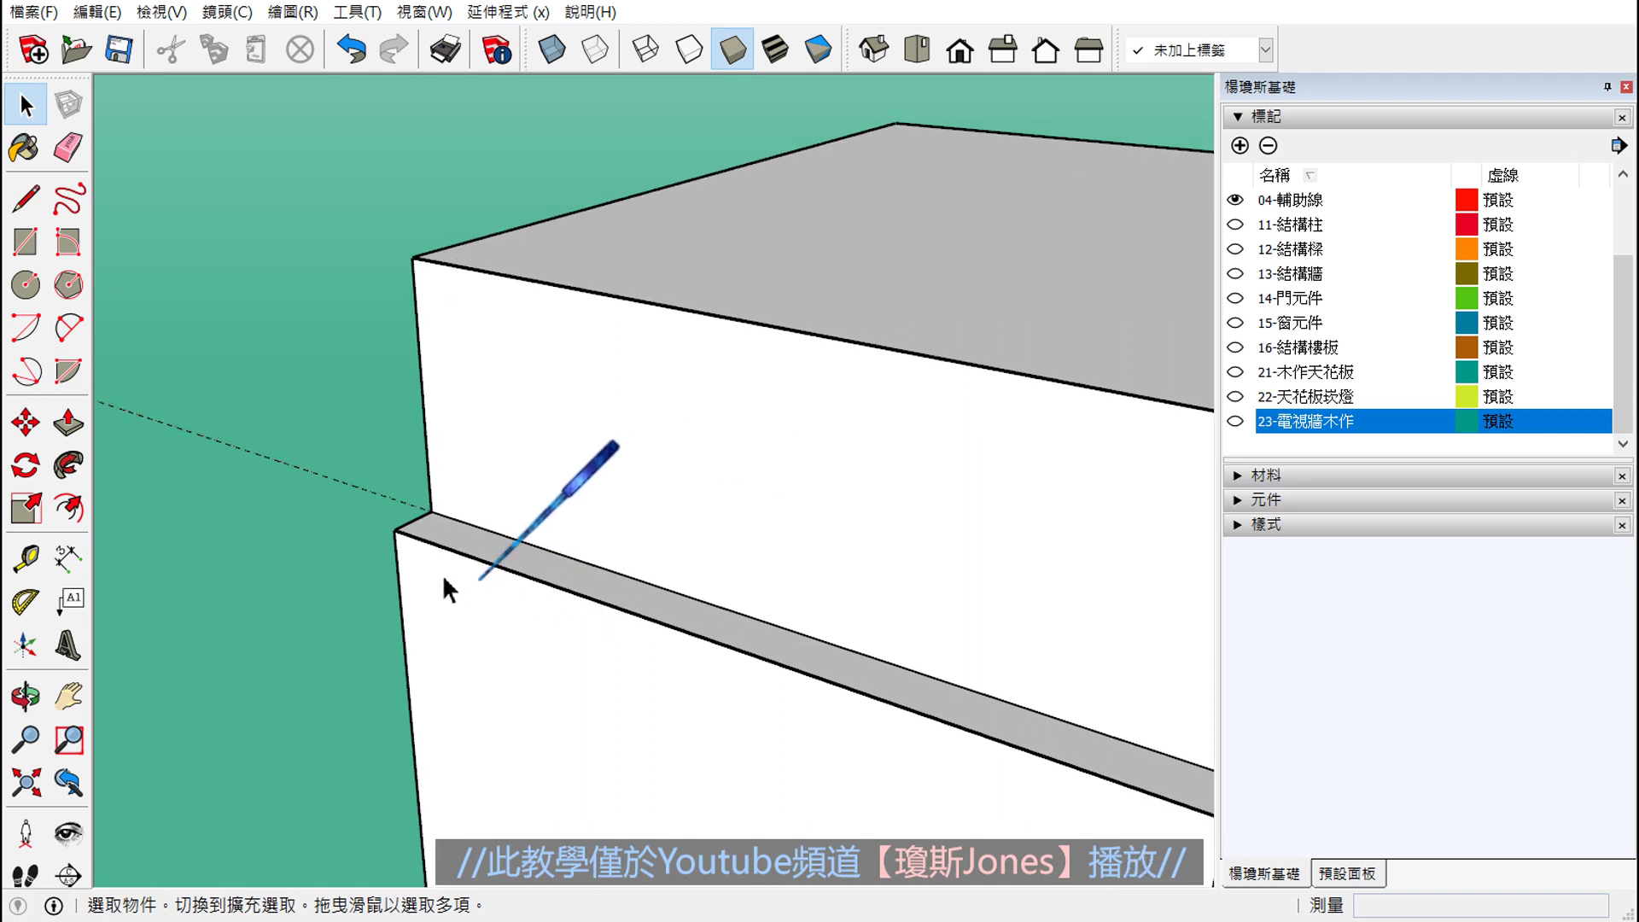
- Add a guide above the groove and draw a line across the cabinet front along it
{"action": "left_click", "coordinate": [36, 578]}
{"action": "left_click", "coordinate": [551, 551]}
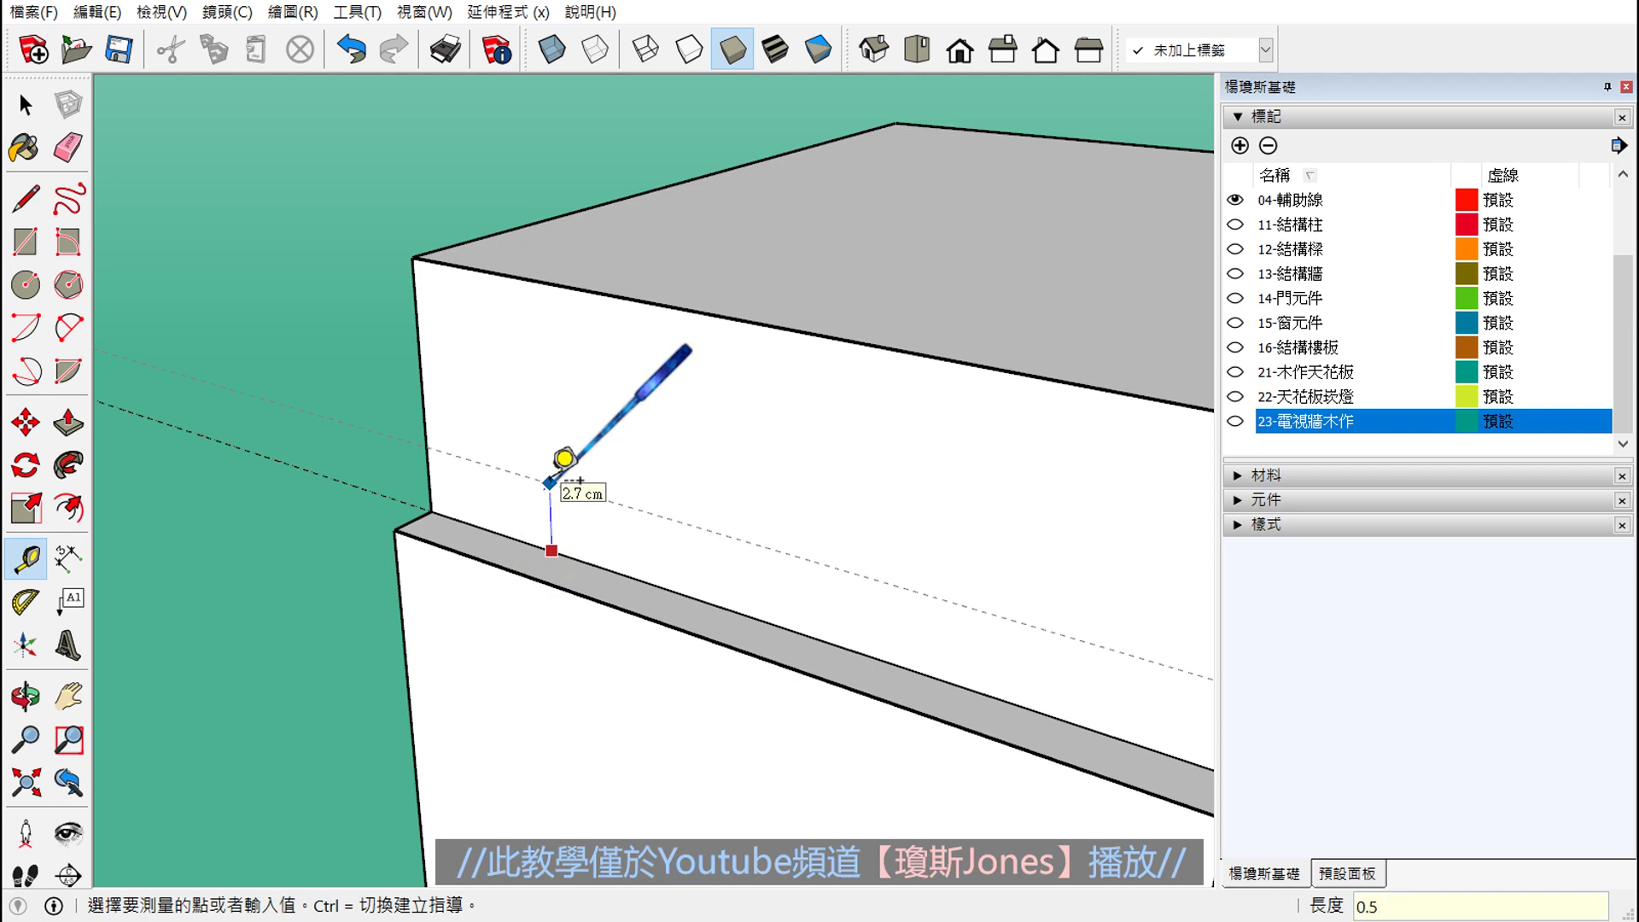
{"action": "left_click", "coordinate": [26, 198]}
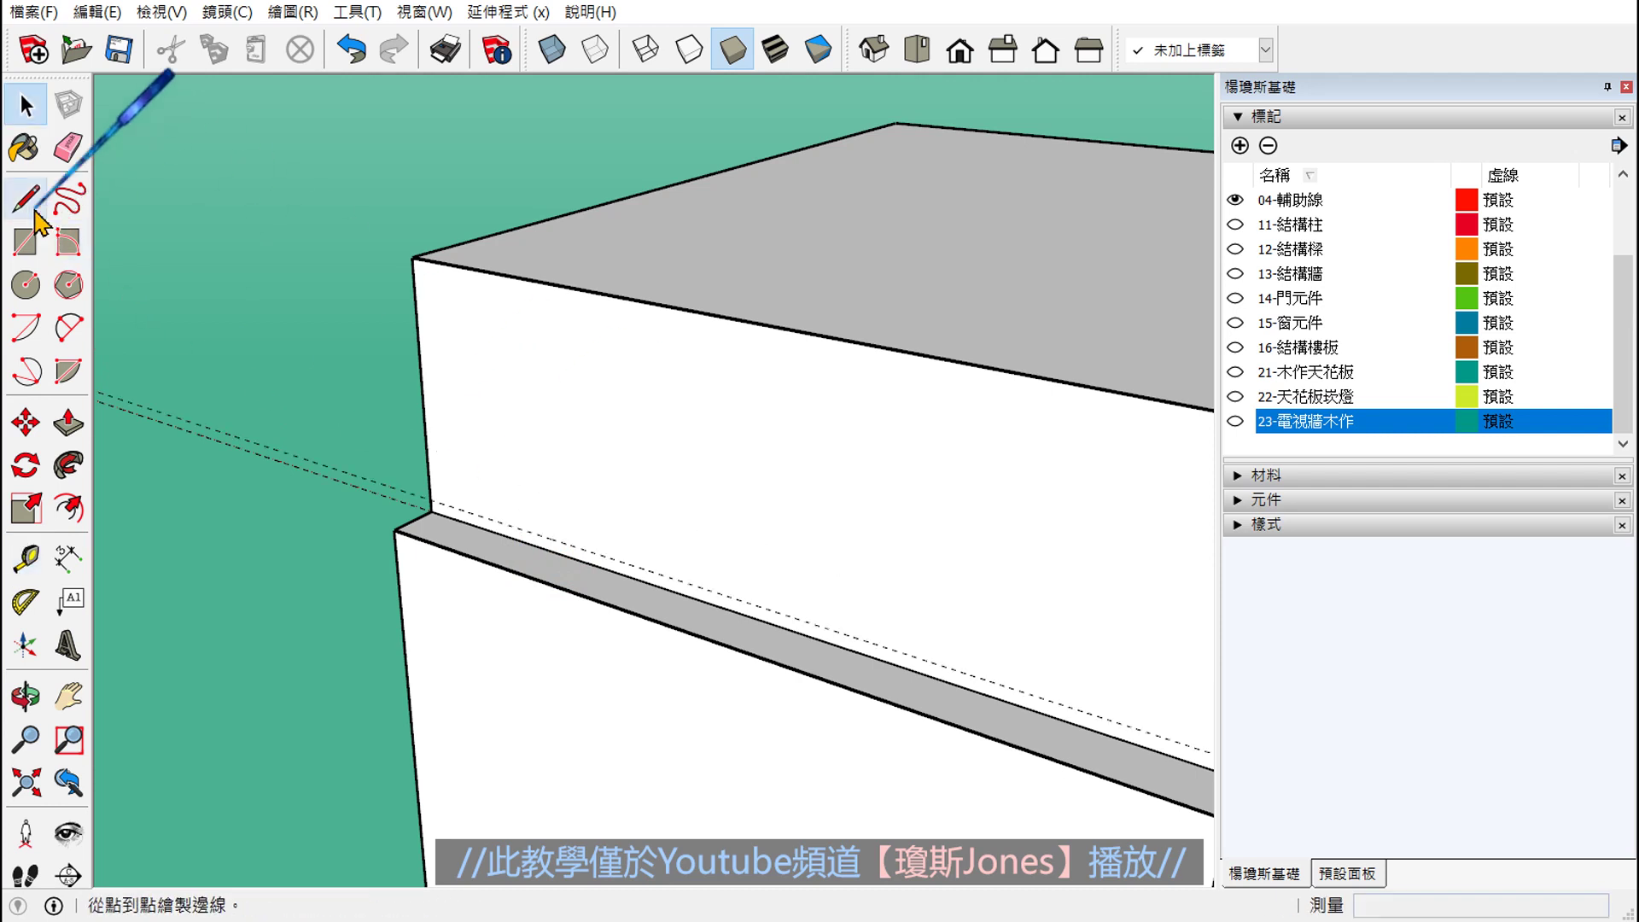
{"action": "scroll", "coordinate": [431, 510], "scroll_direction": "up", "scroll_amount": 2}
{"action": "scroll", "coordinate": [433, 506], "scroll_direction": "up", "scroll_amount": 2}
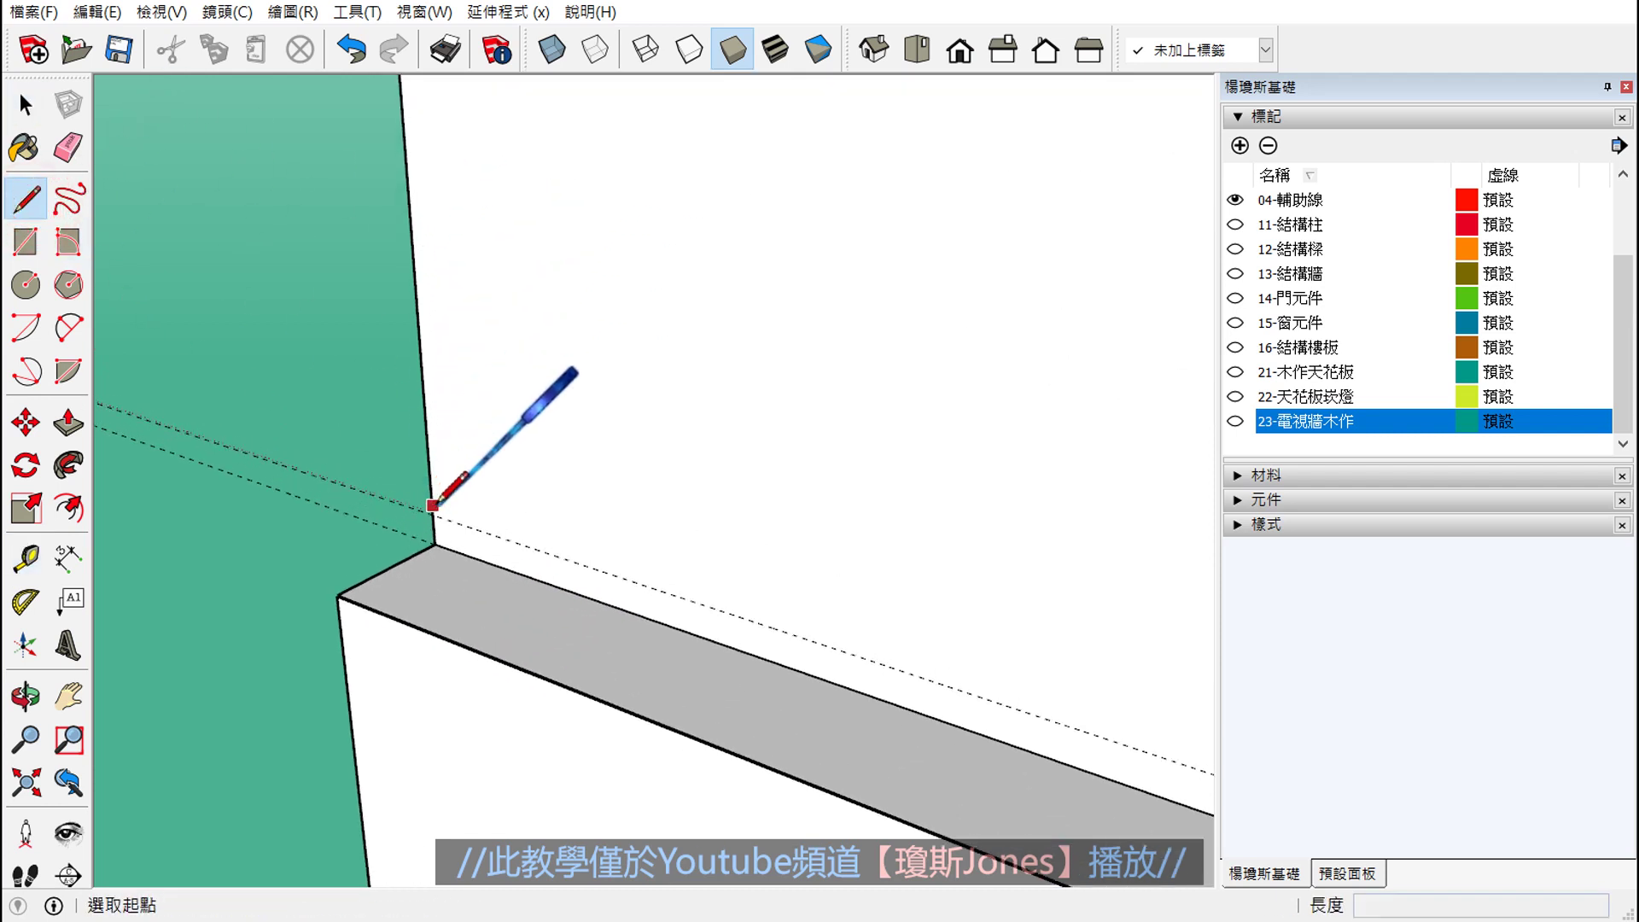
{"action": "left_click", "coordinate": [433, 513]}
{"action": "scroll", "coordinate": [446, 479], "scroll_direction": "down", "scroll_amount": 2}
{"action": "scroll", "coordinate": [453, 452], "scroll_direction": "down", "scroll_amount": 2}
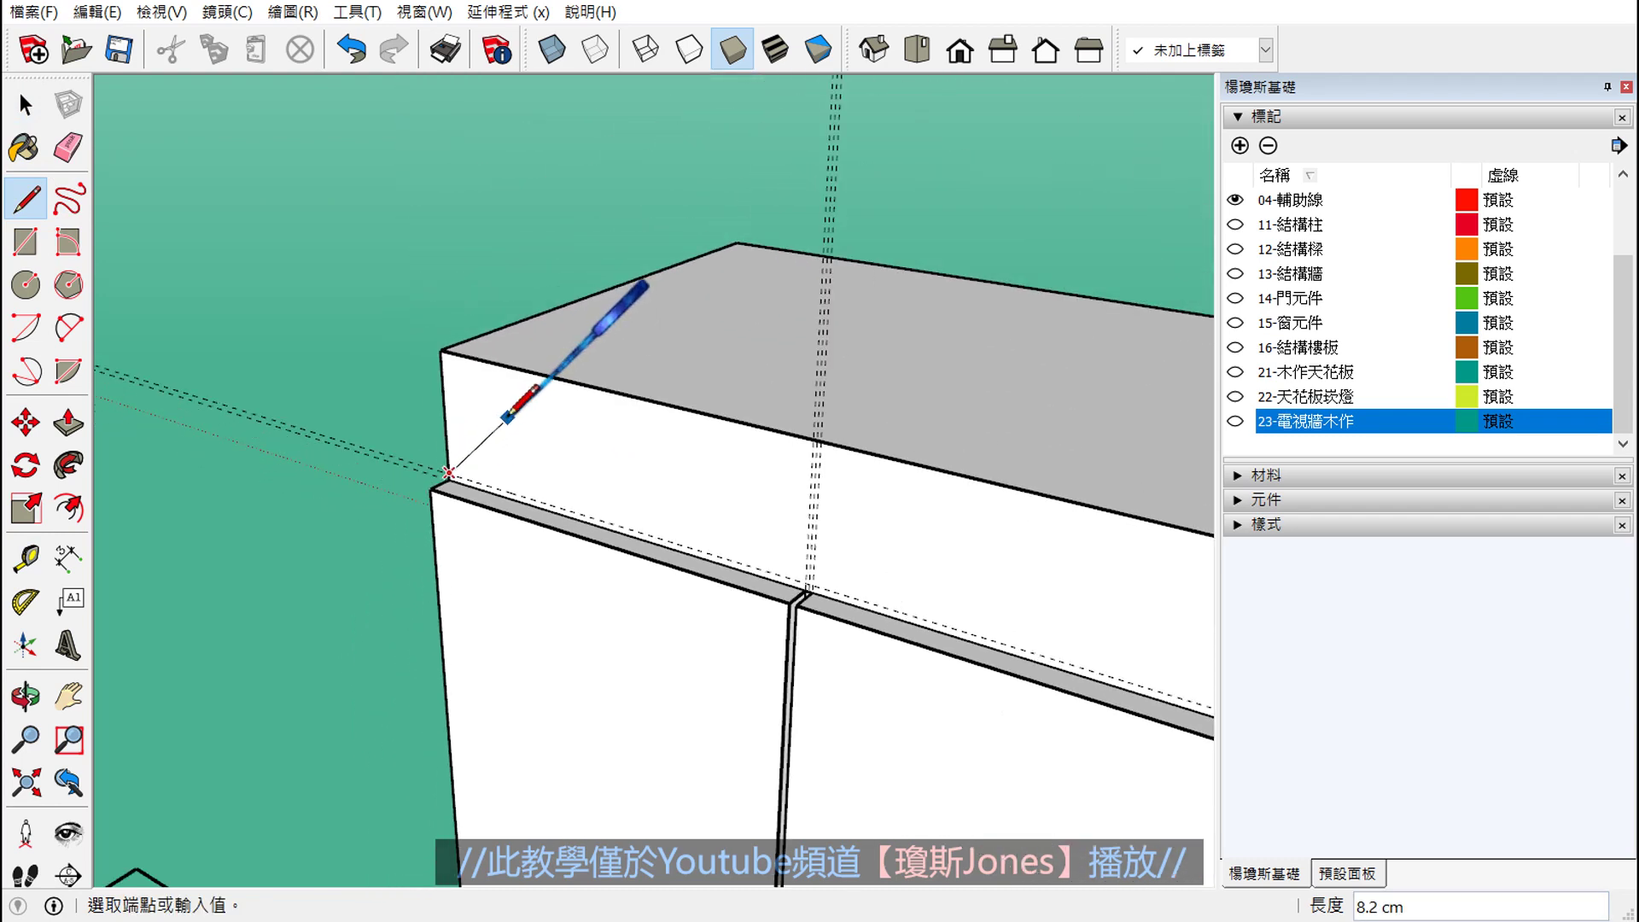
{"action": "scroll", "coordinate": [472, 384], "scroll_direction": "down", "scroll_amount": 2}
{"action": "scroll", "coordinate": [794, 498], "scroll_direction": "up", "scroll_amount": 2}
{"action": "scroll", "coordinate": [834, 559], "scroll_direction": "up", "scroll_amount": 2}
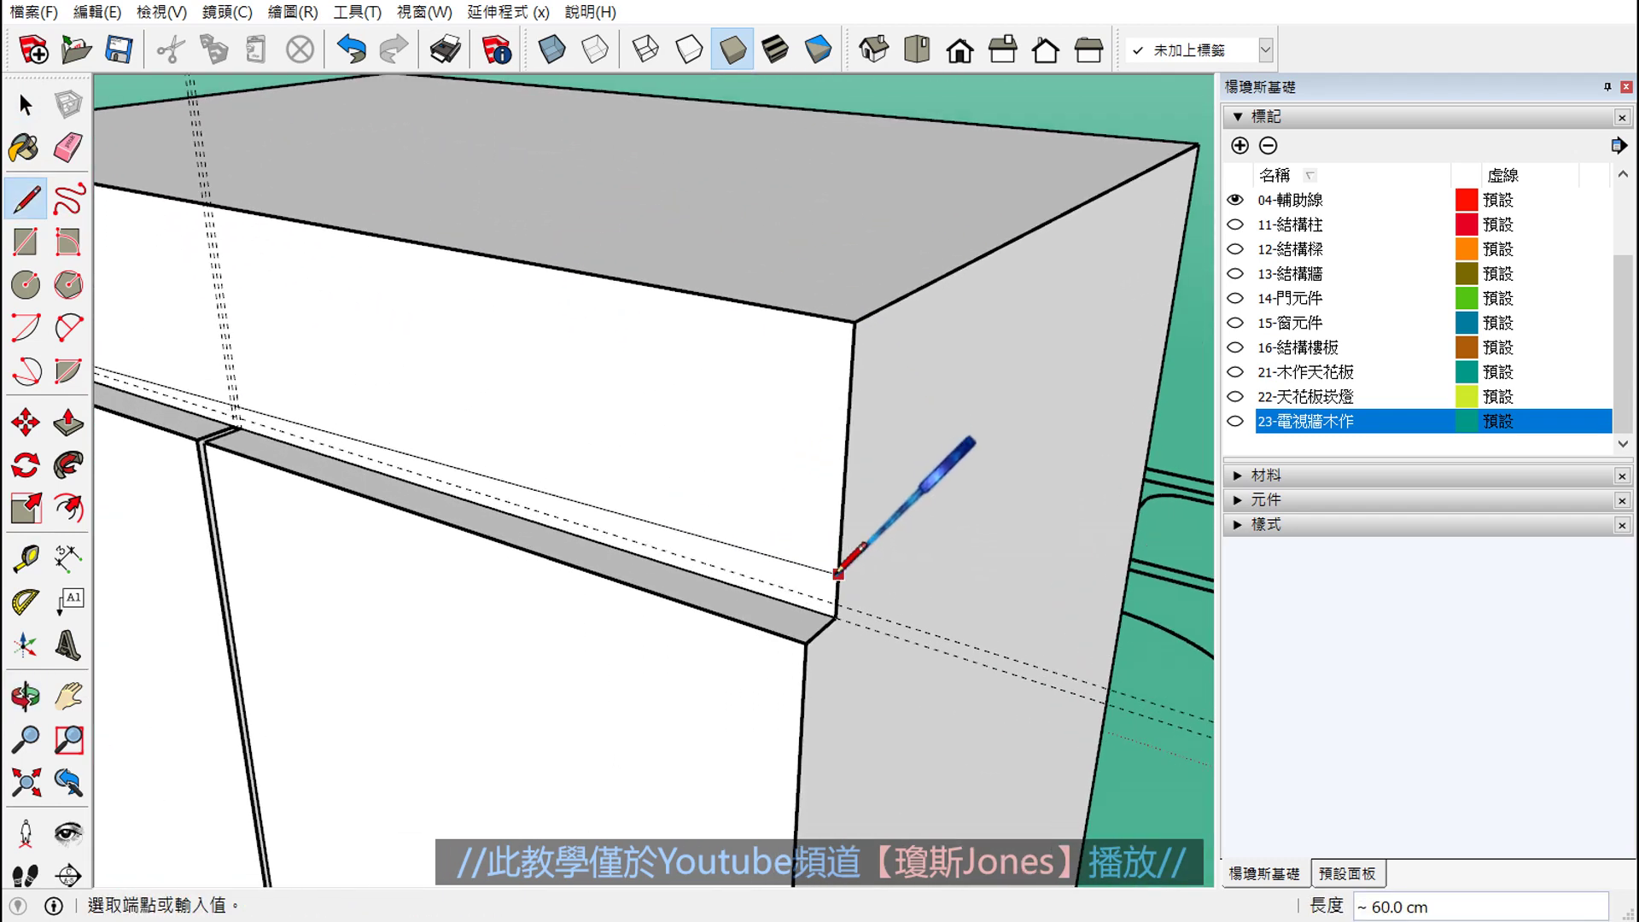
{"action": "left_click", "coordinate": [836, 604]}
{"action": "key", "text": "space"}
- Push the upper front band of the cabinet out 2 cm
{"action": "scroll", "coordinate": [782, 459], "scroll_direction": "down", "scroll_amount": 2}
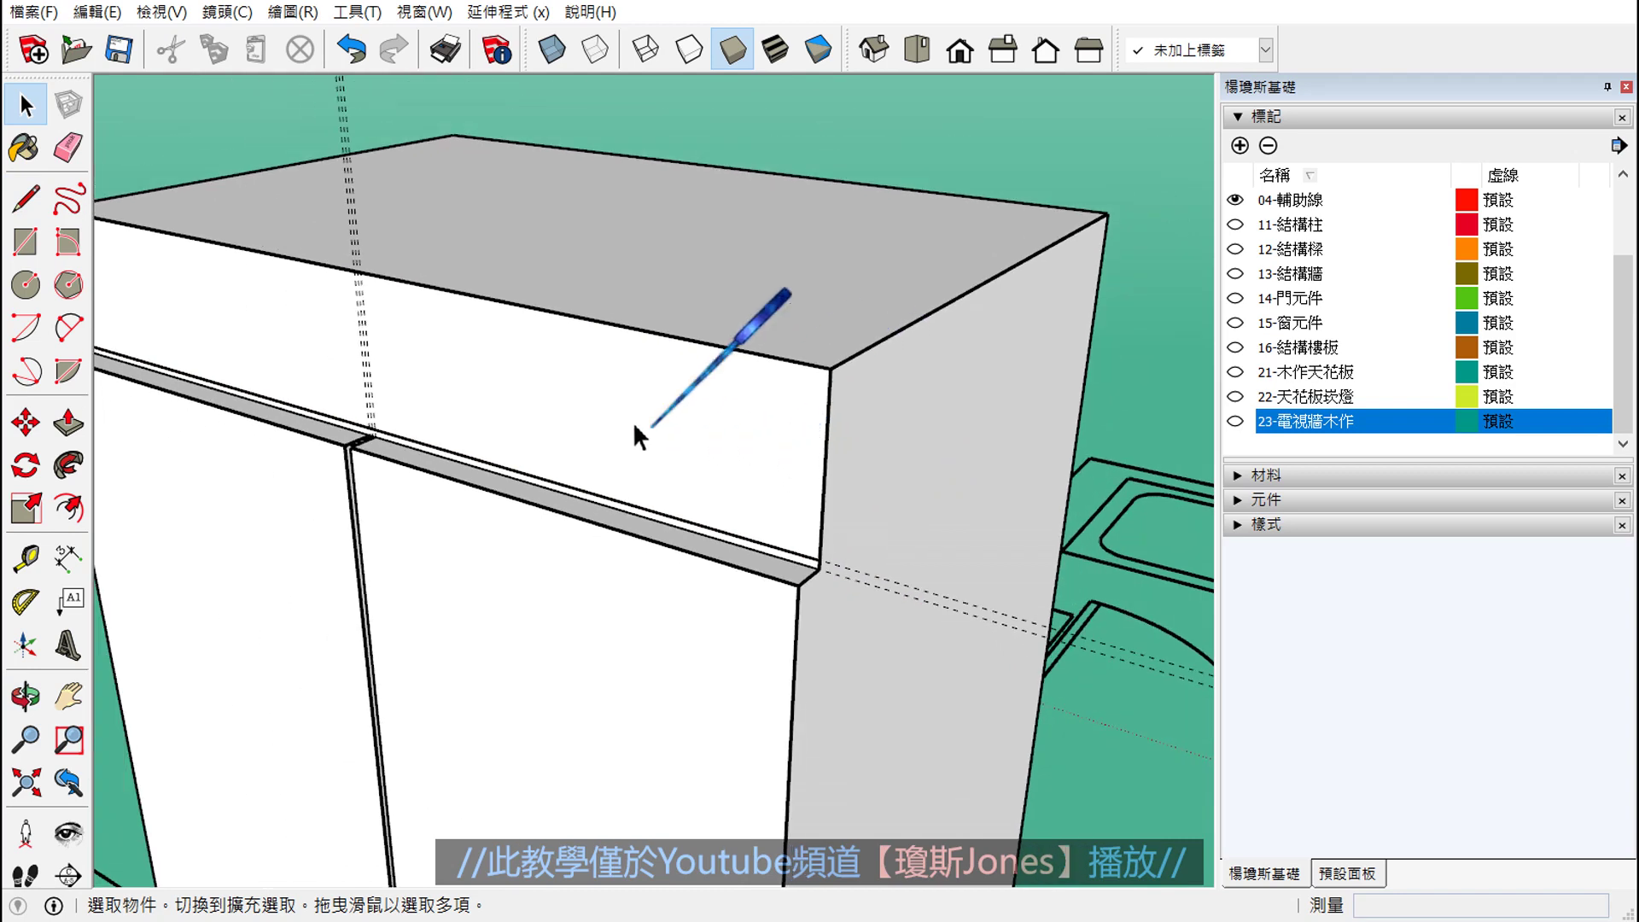
{"action": "scroll", "coordinate": [632, 422], "scroll_direction": "up", "scroll_amount": 2}
{"action": "left_click", "coordinate": [666, 380]}
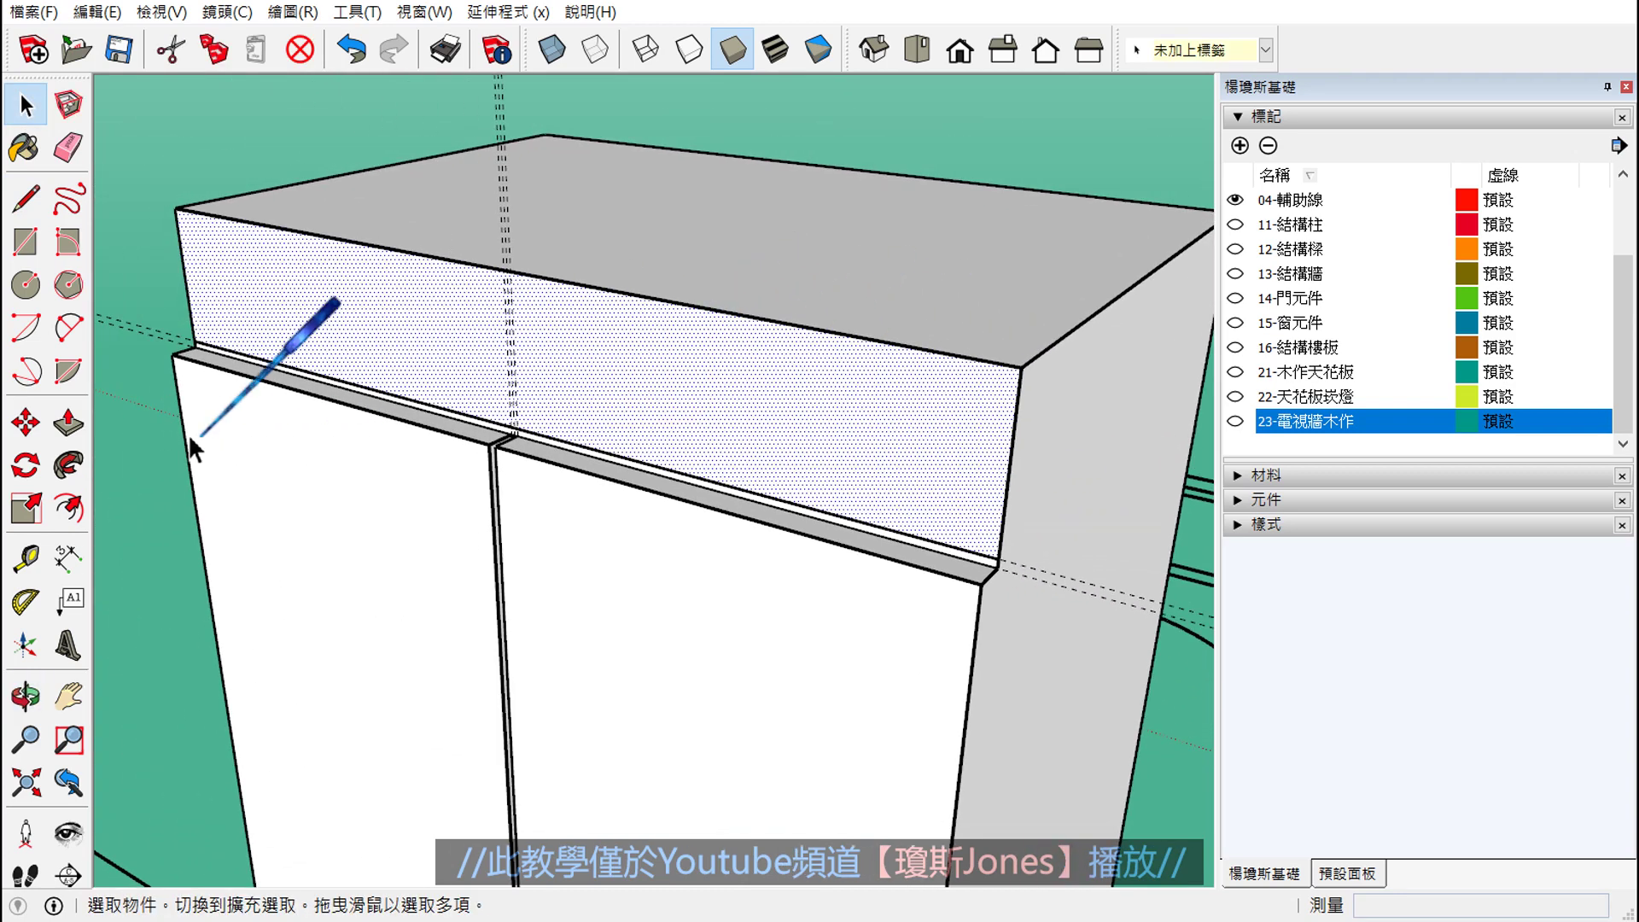
{"action": "left_click", "coordinate": [77, 422]}
{"action": "left_click", "coordinate": [356, 320]}
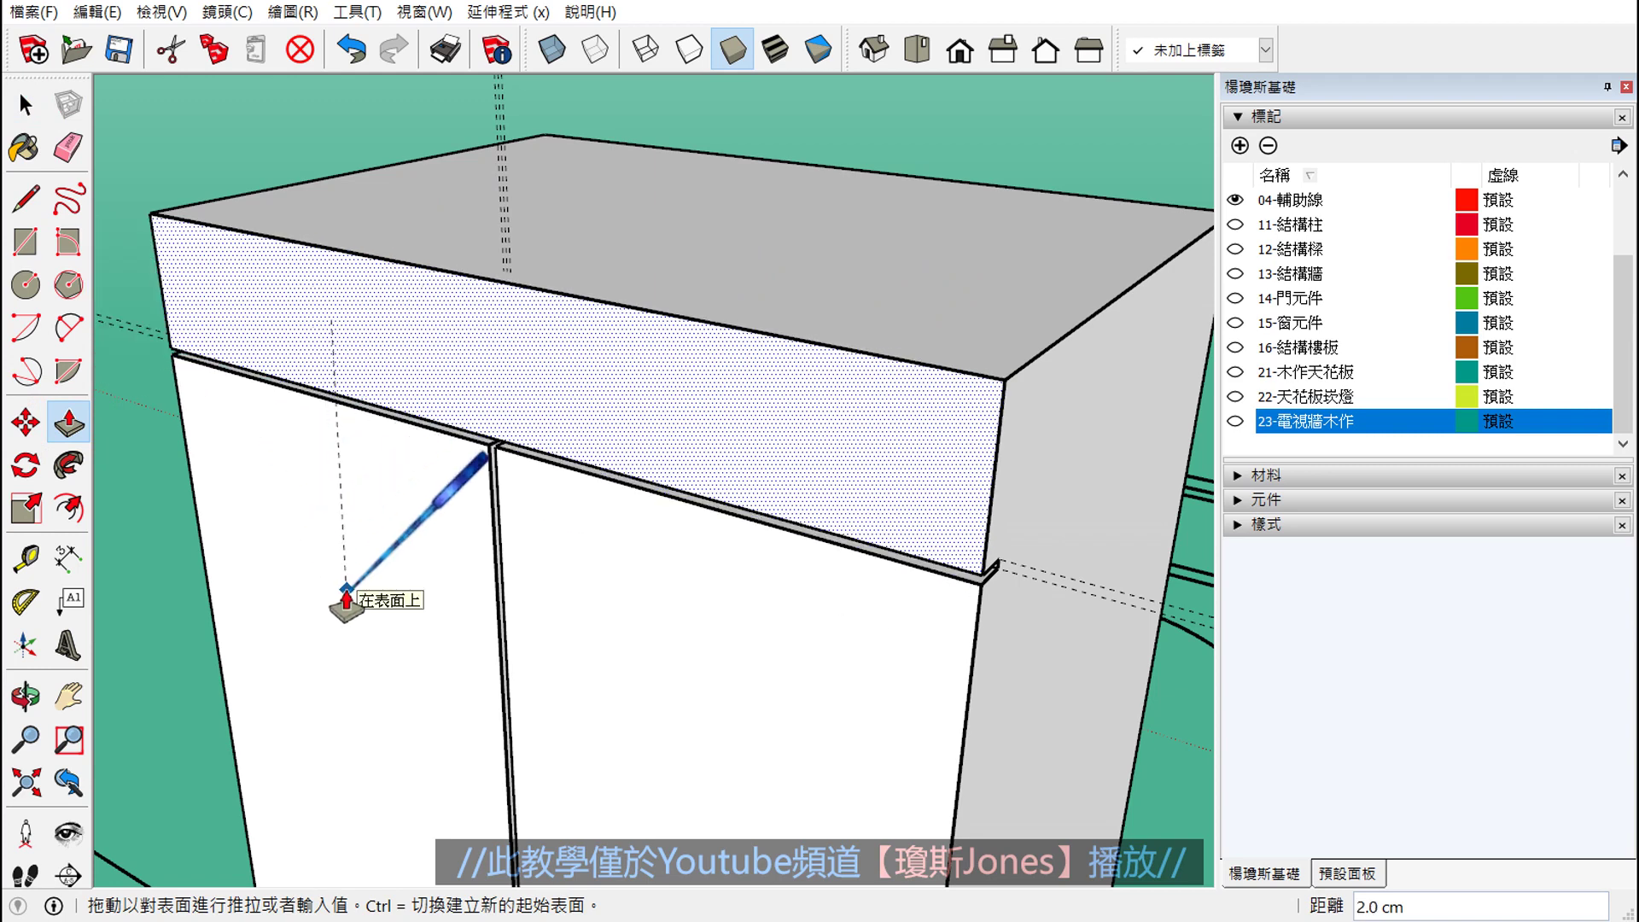
{"action": "left_click", "coordinate": [345, 597]}
- Orbit and zoom to inspect the cabinet's side ledge, then view it from above
{"action": "key", "text": "space"}
{"action": "left_click", "coordinate": [146, 468]}
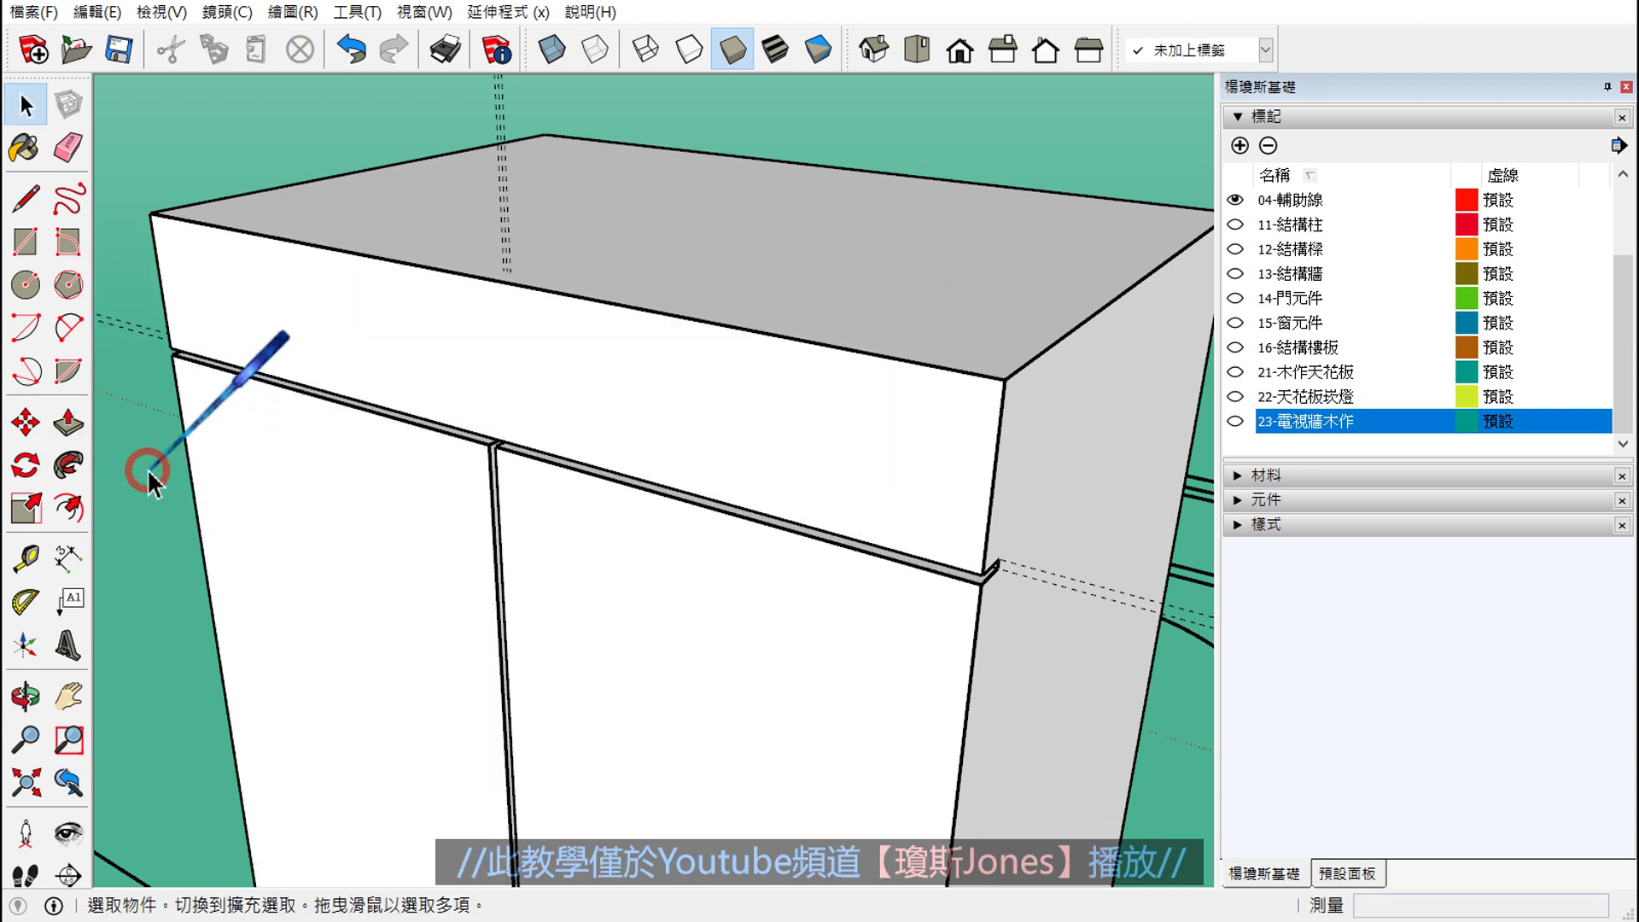
{"action": "scroll", "coordinate": [1049, 618], "scroll_direction": "up", "scroll_amount": 3}
{"action": "middle_click_drag", "start_coordinate": [960, 597], "coordinate": [832, 517]}
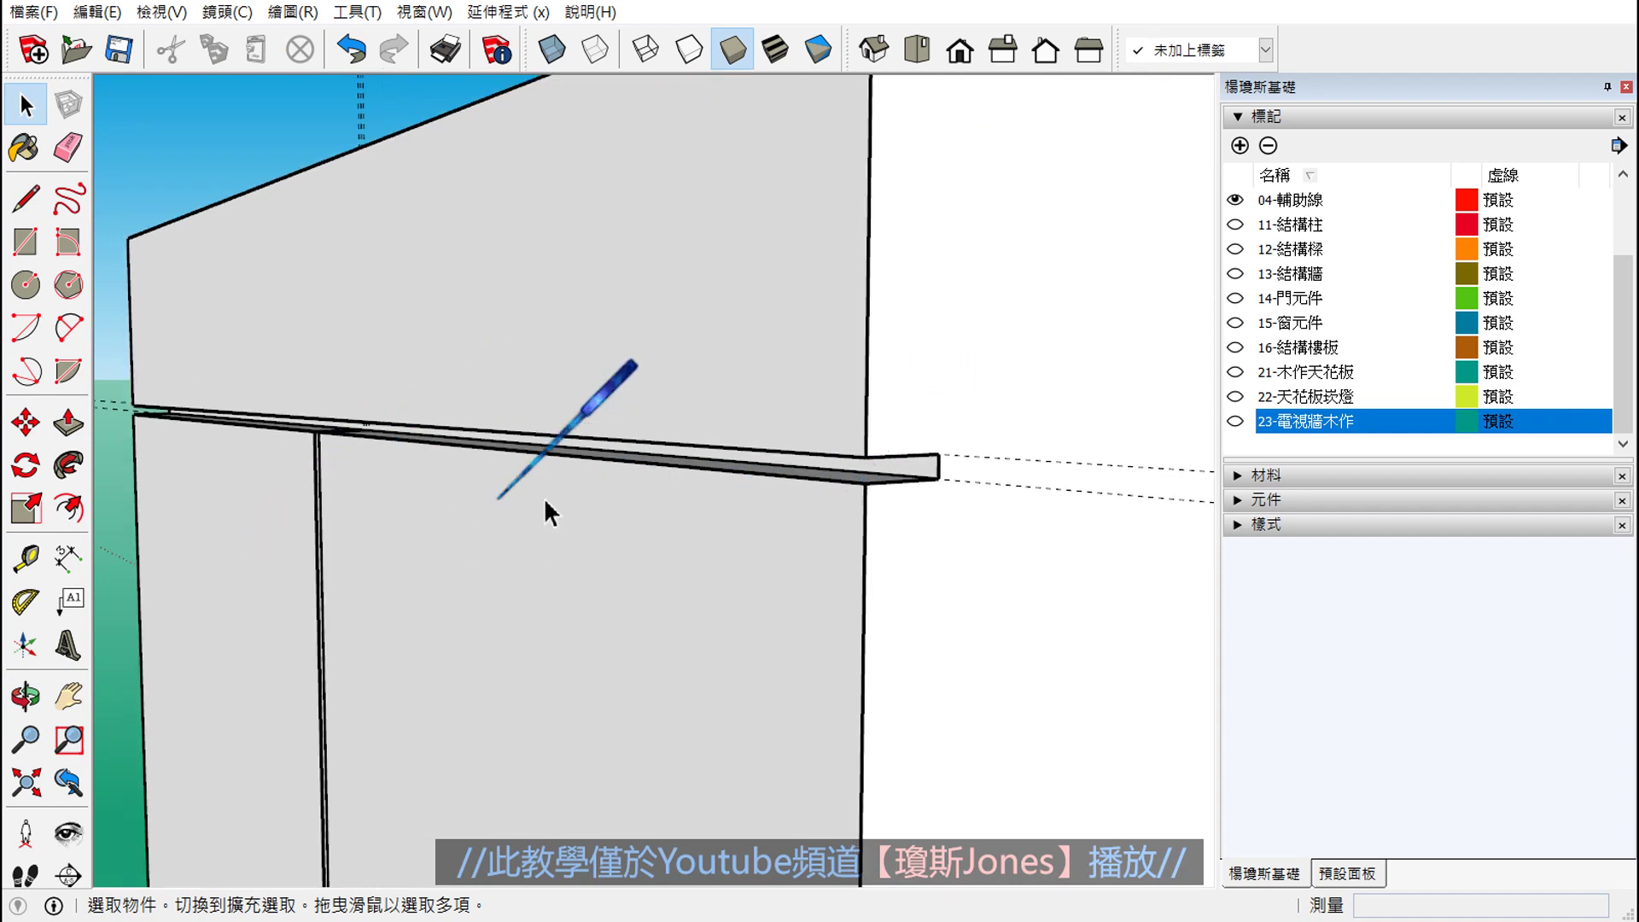
{"action": "scroll", "coordinate": [914, 469], "scroll_direction": "up", "scroll_amount": 1}
{"action": "scroll", "coordinate": [882, 437], "scroll_direction": "up", "scroll_amount": 1}
{"action": "scroll", "coordinate": [768, 504], "scroll_direction": "down", "scroll_amount": 2}
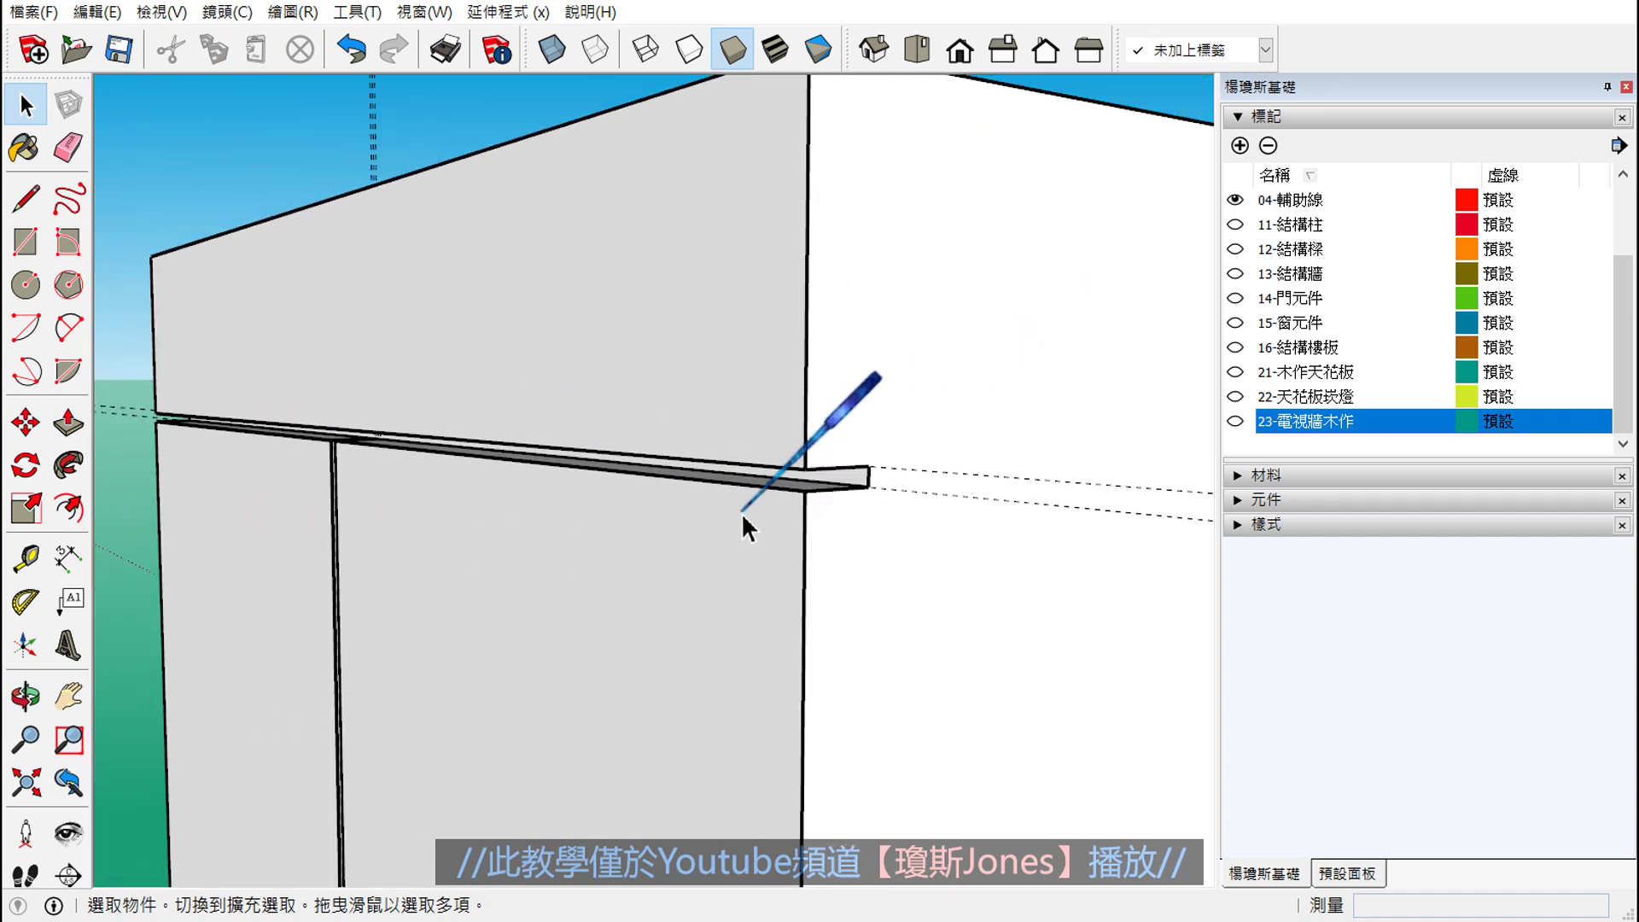
{"action": "scroll", "coordinate": [741, 512], "scroll_direction": "down", "scroll_amount": 2}
{"action": "scroll", "coordinate": [730, 520], "scroll_direction": "down", "scroll_amount": 2}
{"action": "scroll", "coordinate": [720, 525], "scroll_direction": "down", "scroll_amount": 1}
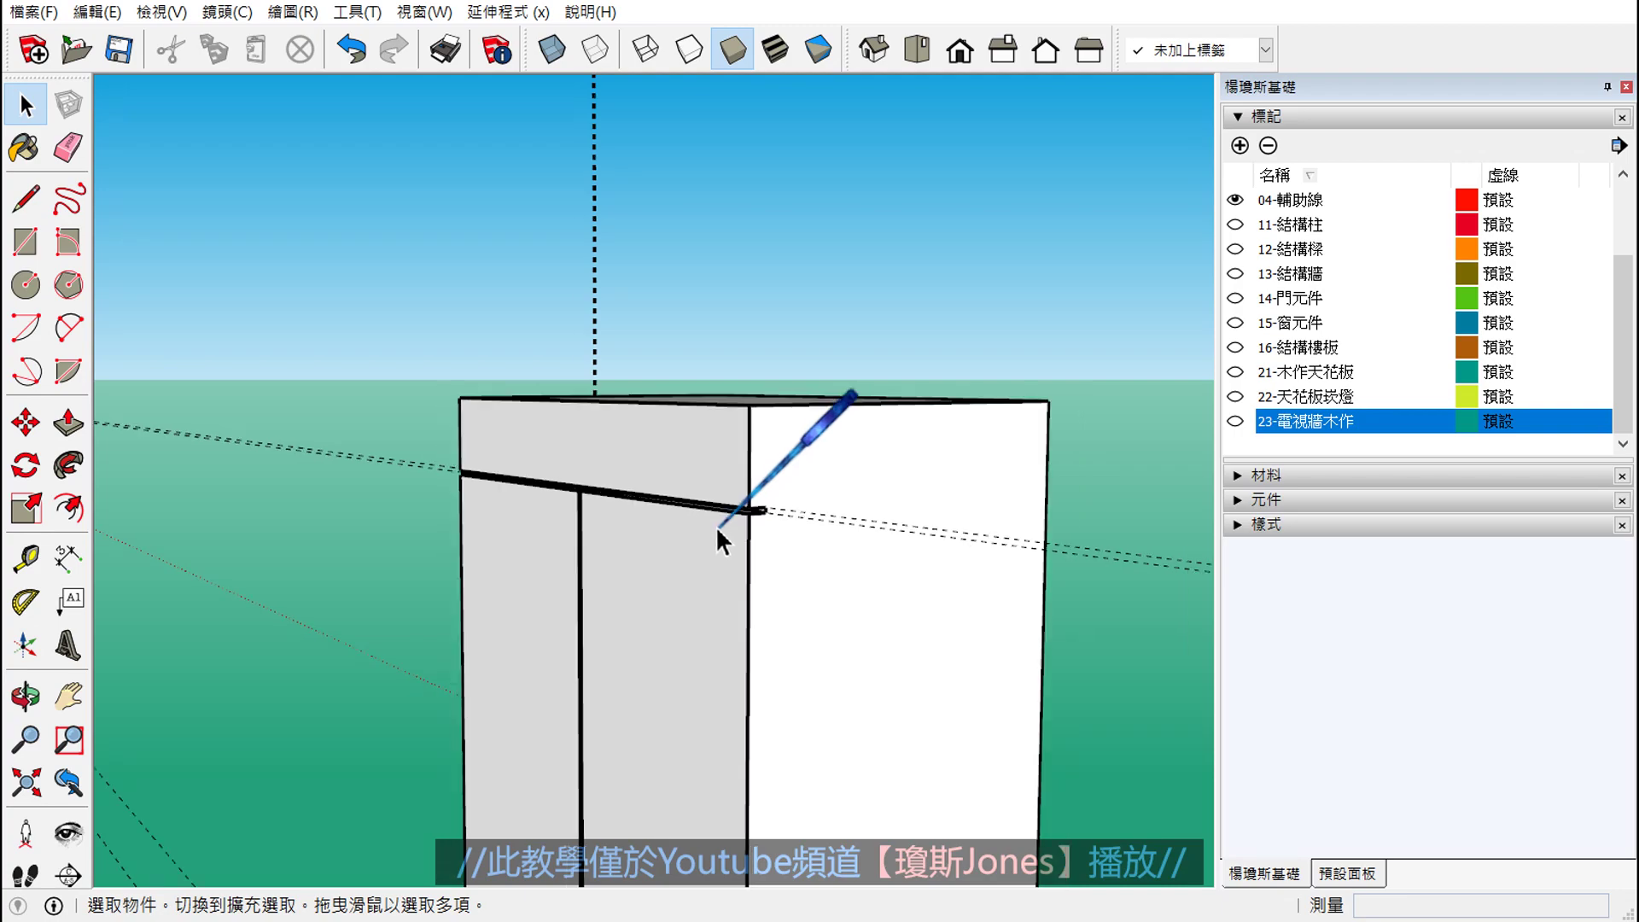
{"action": "scroll", "coordinate": [715, 526], "scroll_direction": "down", "scroll_amount": 2}
{"action": "mouse_move", "coordinate": [693, 525]}
{"action": "middle_mouse_down"}
{"action": "mouse_move", "coordinate": [771, 685]}
{"action": "mouse_move", "coordinate": [694, 707]}
{"action": "mouse_move", "coordinate": [666, 703]}
{"action": "mouse_move", "coordinate": [884, 564]}
{"action": "mouse_move", "coordinate": [821, 398]}
{"action": "mouse_move", "coordinate": [852, 431]}
{"action": "middle_mouse_up"}
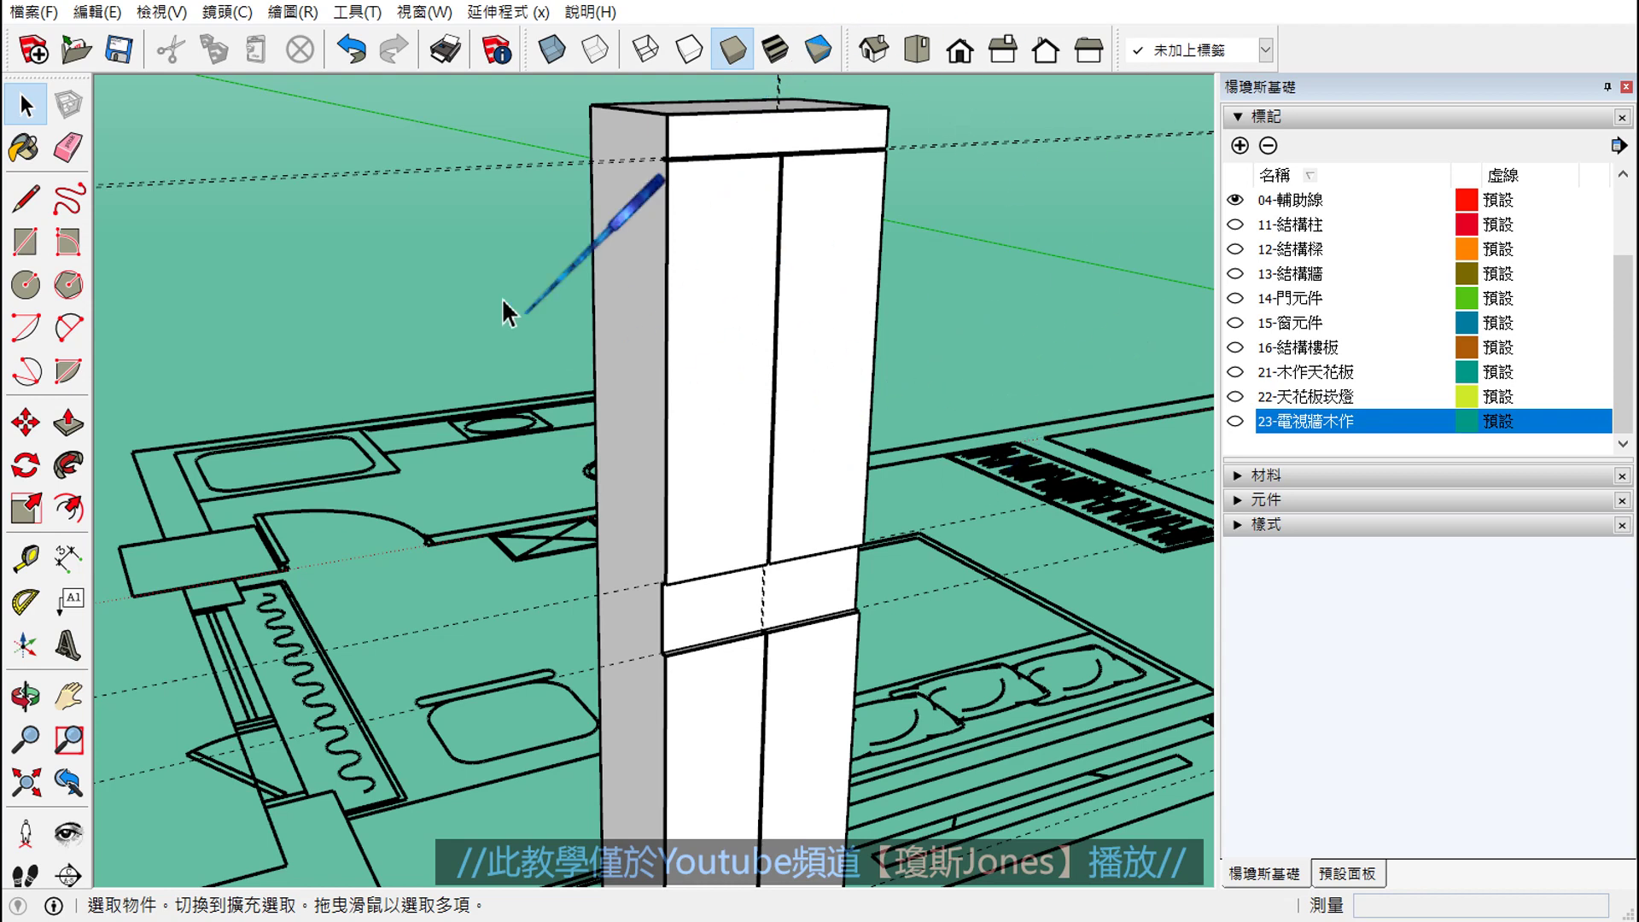
- Remove all guide lines with Edit > Delete Guides
{"action": "left_click", "coordinate": [93, 12]}
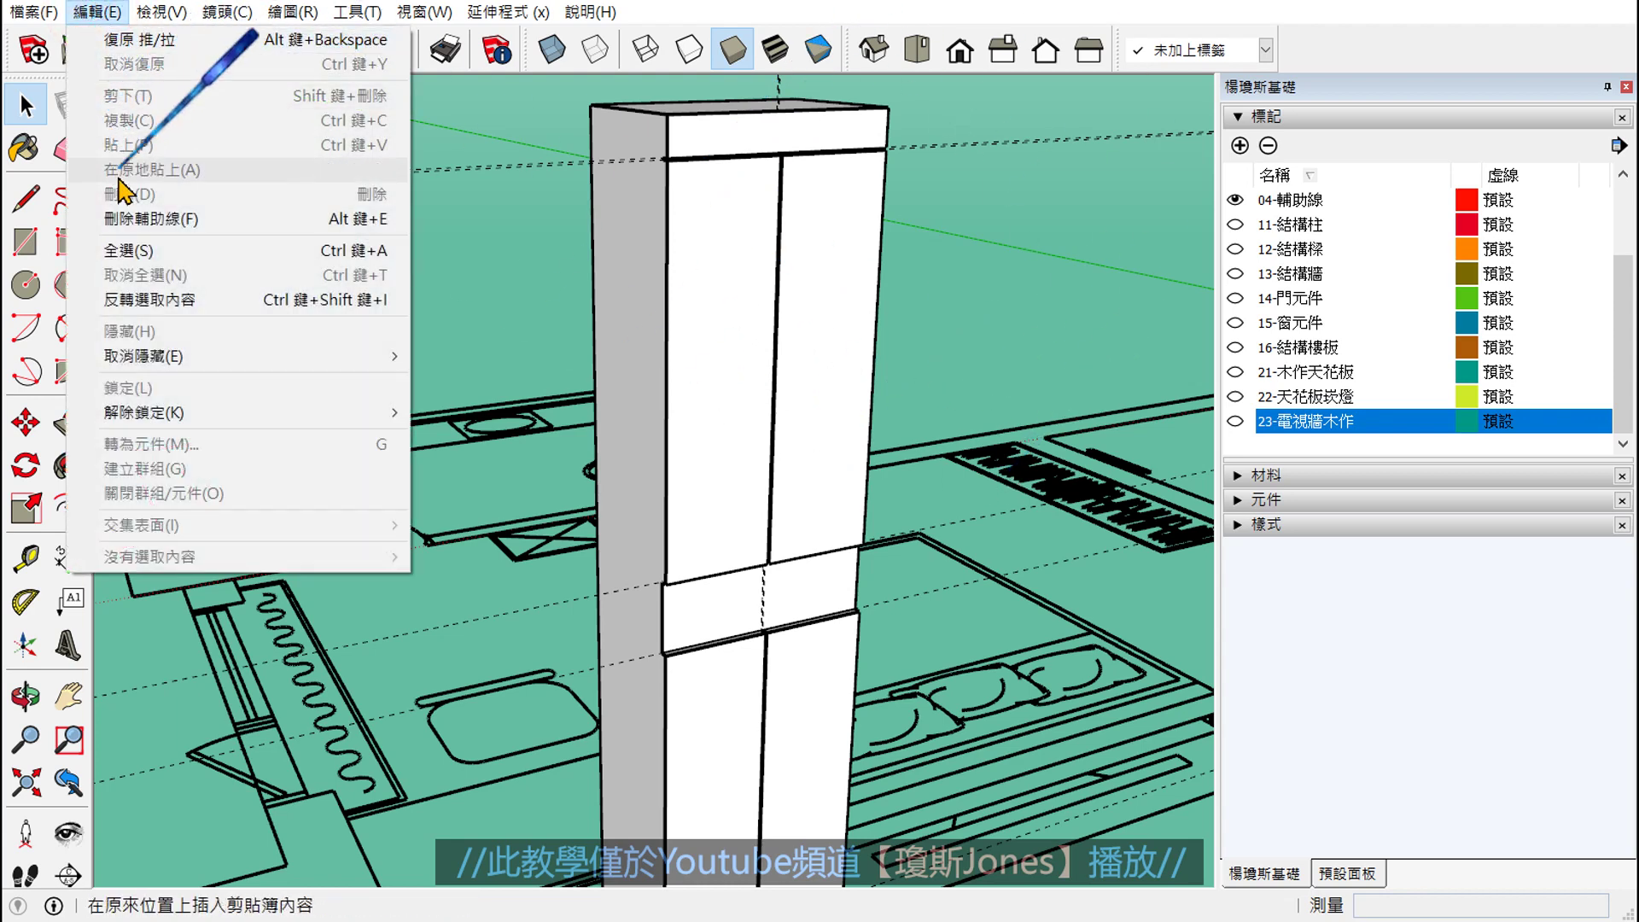
{"action": "left_click", "coordinate": [128, 220]}
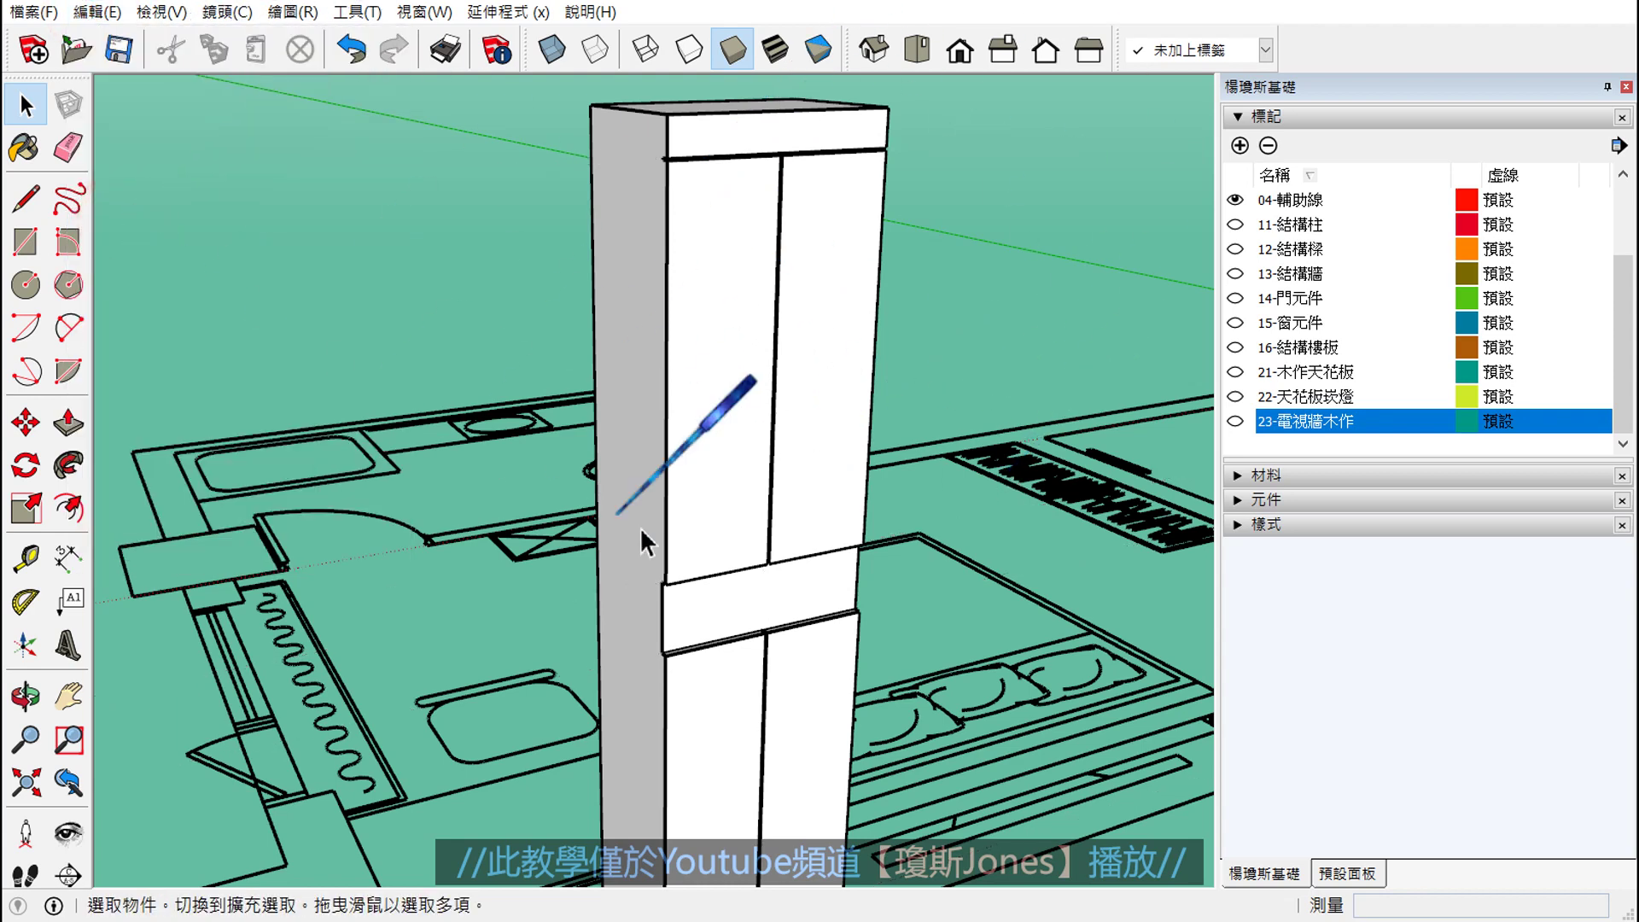
{"action": "scroll", "coordinate": [720, 596], "scroll_direction": "up", "scroll_amount": 3}
- Orbit to face the cabinet's middle panel more directly
{"action": "scroll", "coordinate": [717, 610], "scroll_direction": "up", "scroll_amount": 2}
{"action": "middle_click_drag", "start_coordinate": [717, 609], "coordinate": [720, 476]}
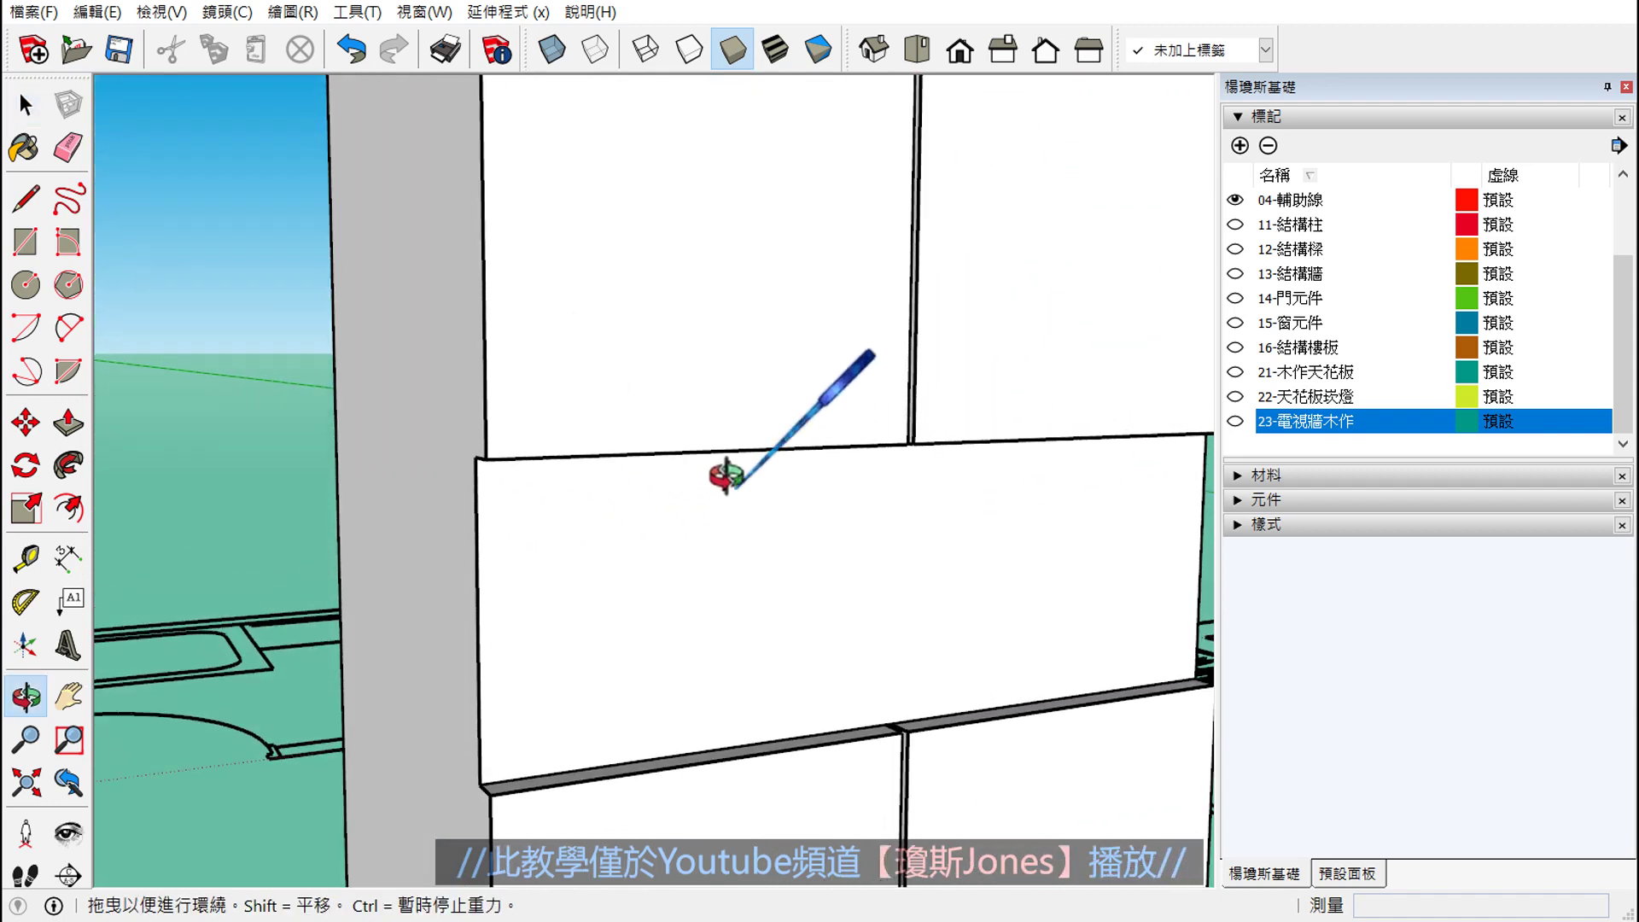
{"action": "scroll", "coordinate": [524, 491], "scroll_direction": "up", "scroll_amount": 2}
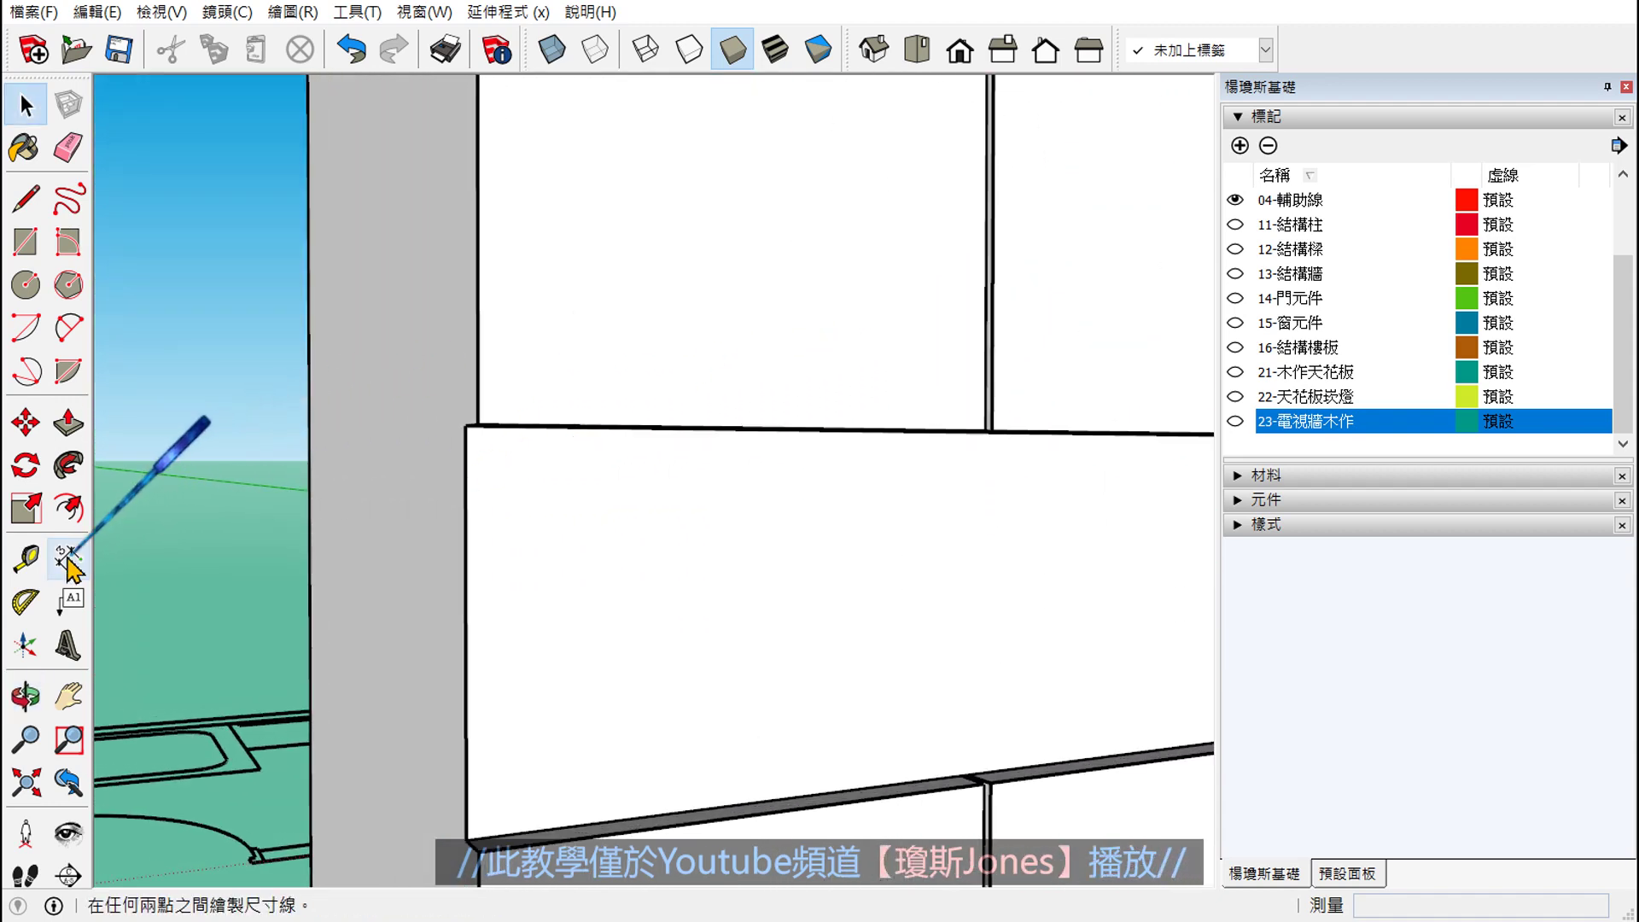
{"action": "left_click", "coordinate": [25, 696]}
{"action": "mouse_move", "coordinate": [624, 540]}
{"action": "left_mouse_down"}
{"action": "mouse_move", "coordinate": [646, 536]}
{"action": "mouse_move", "coordinate": [490, 461]}
{"action": "left_mouse_up"}
{"action": "key", "text": "space"}
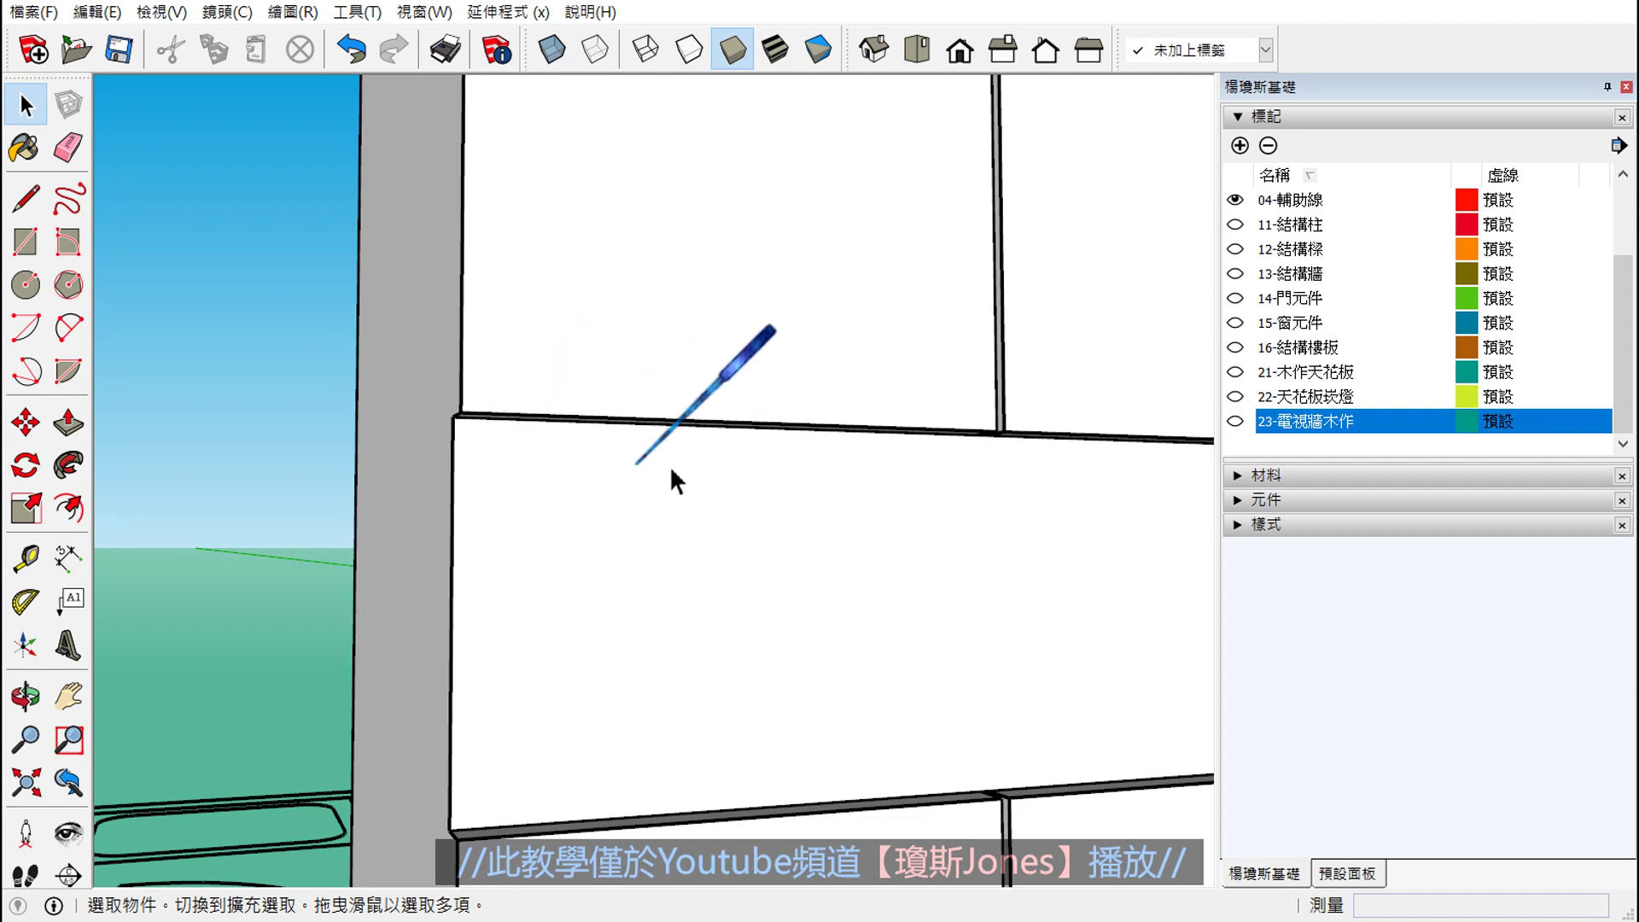
{"action": "mouse_move", "coordinate": [512, 555]}
{"action": "middle_mouse_down"}
{"action": "mouse_move", "coordinate": [425, 468]}
{"action": "mouse_move", "coordinate": [450, 542]}
{"action": "middle_mouse_up"}
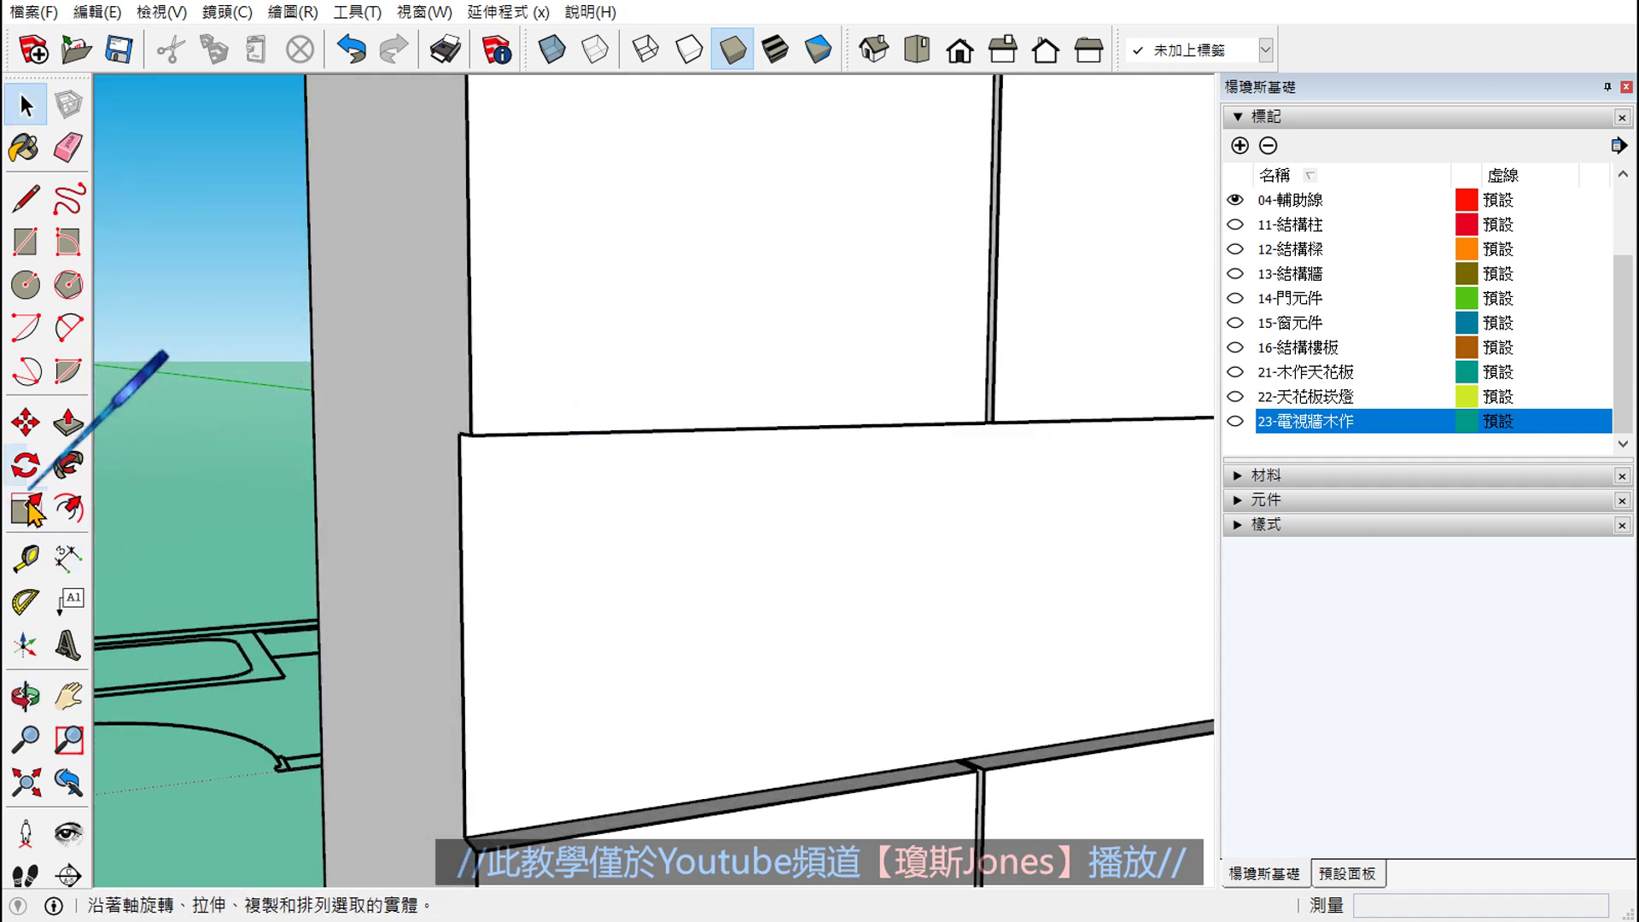
- Place a Tape Measure guide 2 cm above the middle panel's lower ledge edge
{"action": "left_click", "coordinate": [26, 559]}
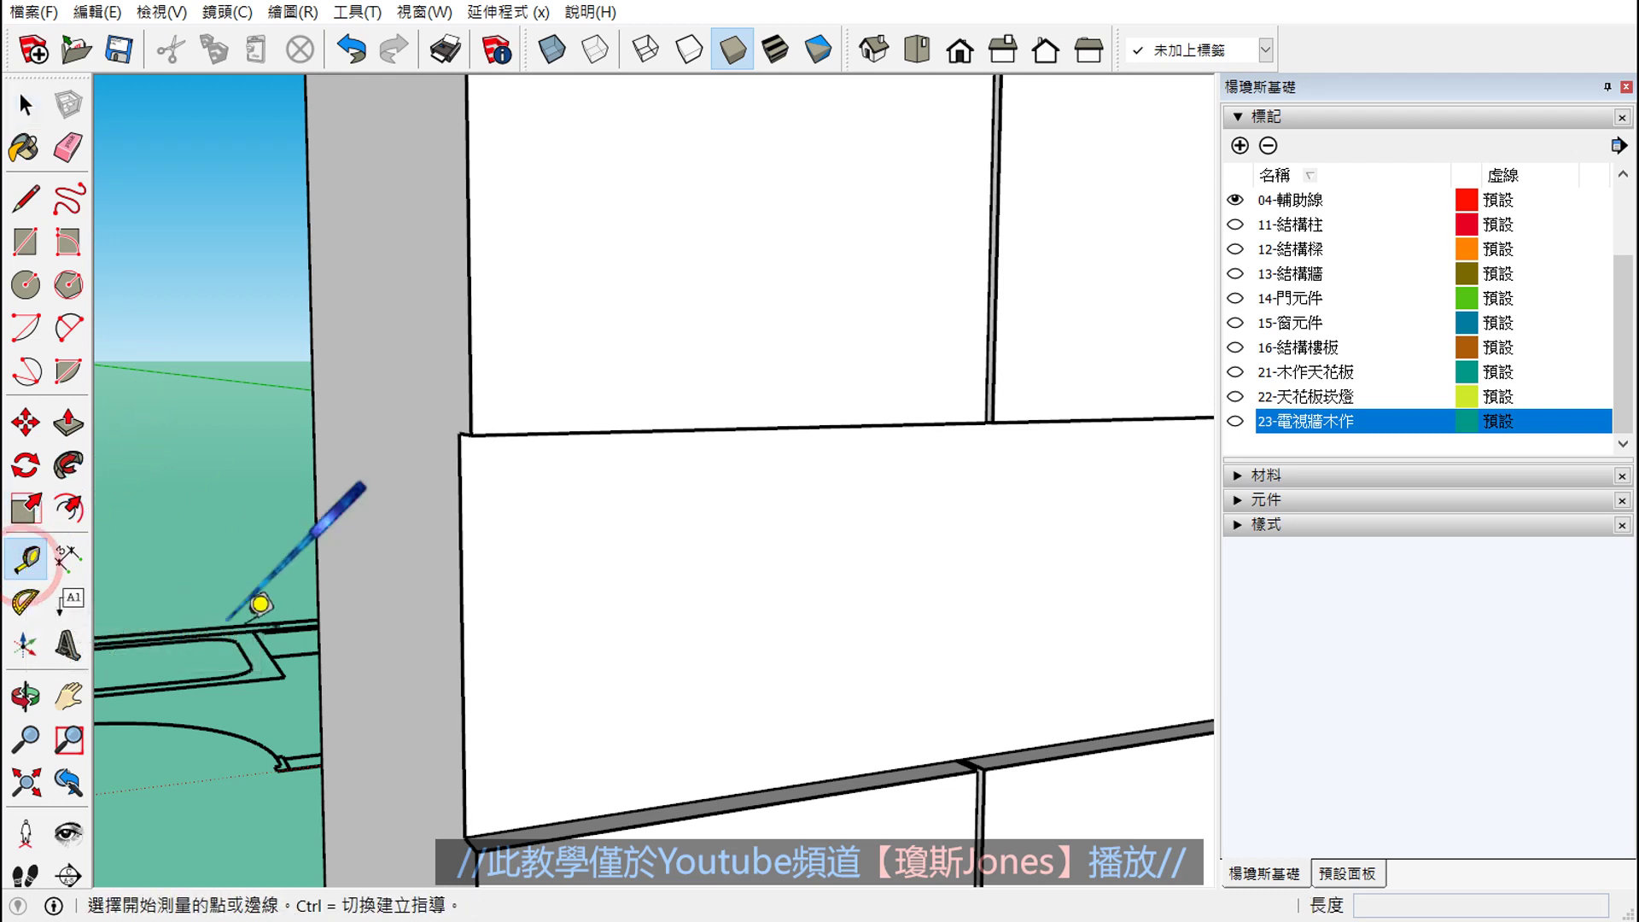
{"action": "mouse_move", "coordinate": [478, 717]}
{"action": "middle_mouse_down"}
{"action": "mouse_move", "coordinate": [653, 708]}
{"action": "mouse_move", "coordinate": [585, 631]}
{"action": "middle_mouse_up"}
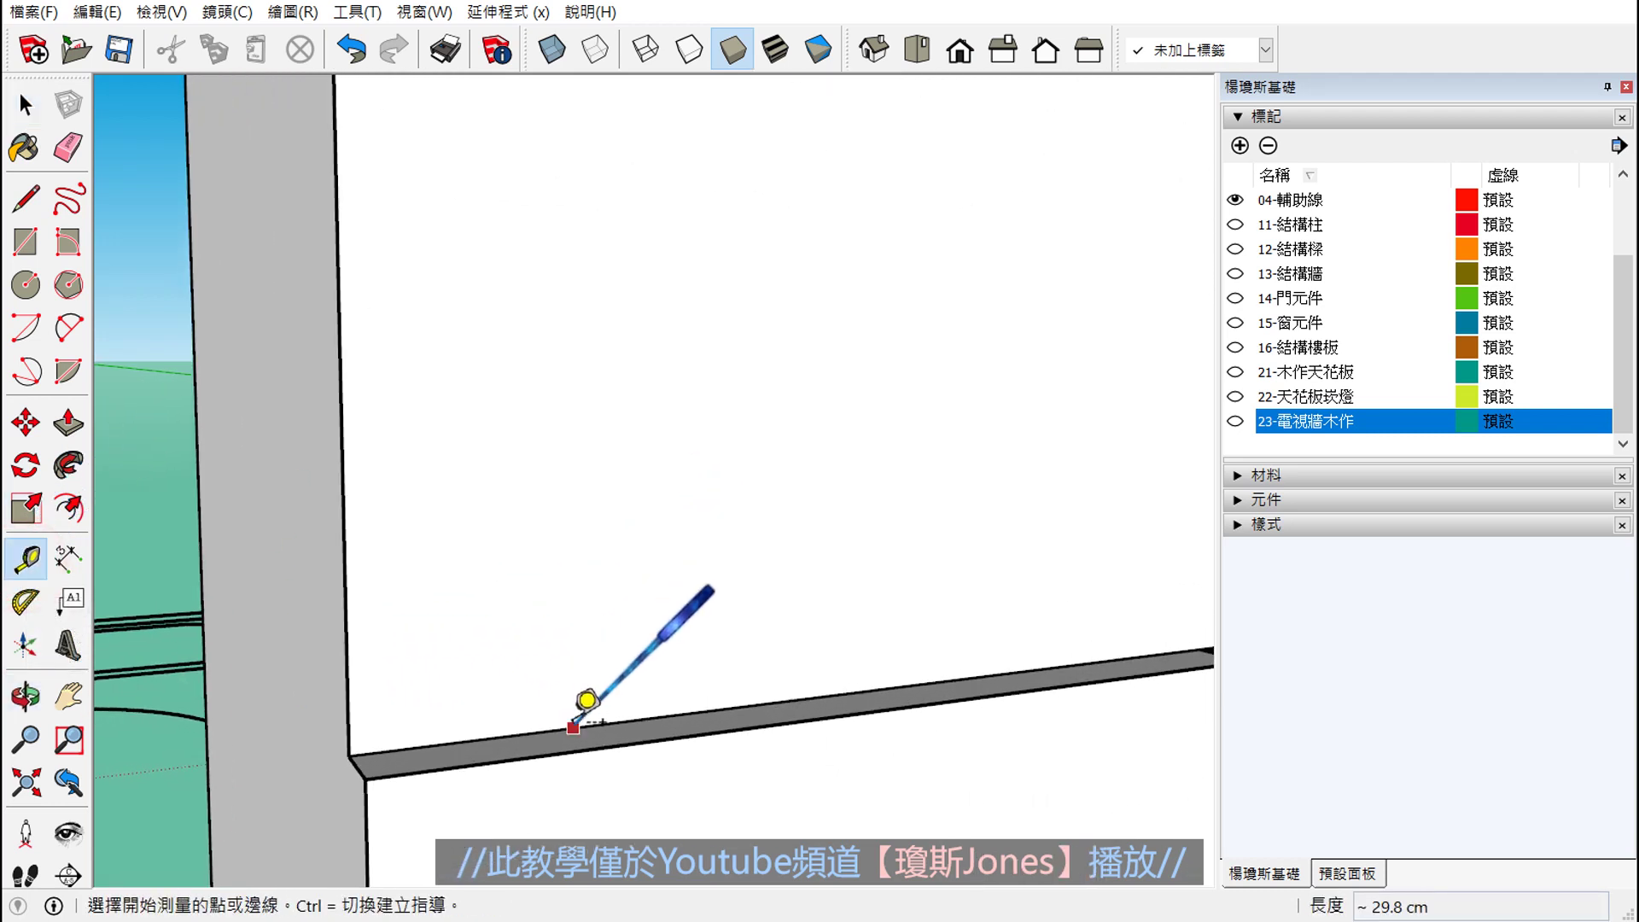
{"action": "left_click", "coordinate": [572, 728]}
{"action": "type", "text": "2"}
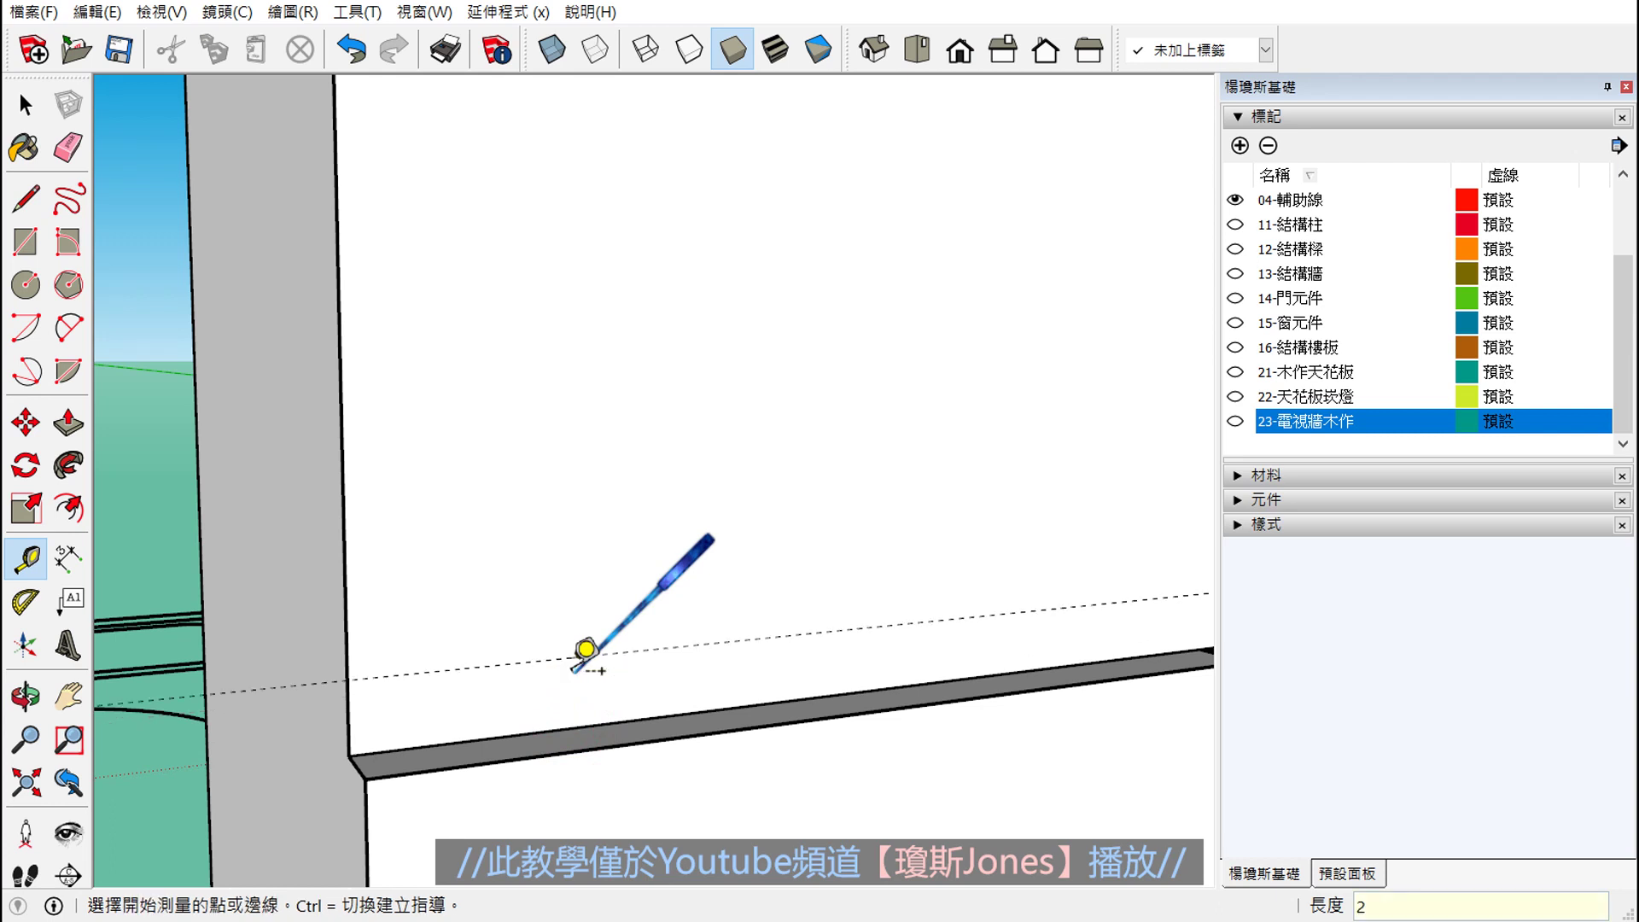
{"action": "key", "text": "Return"}
{"action": "mouse_move", "coordinate": [574, 669]}
{"action": "middle_mouse_down"}
{"action": "mouse_move", "coordinate": [724, 600]}
{"action": "mouse_move", "coordinate": [786, 651]}
{"action": "middle_mouse_up"}
{"action": "key", "text": "space"}
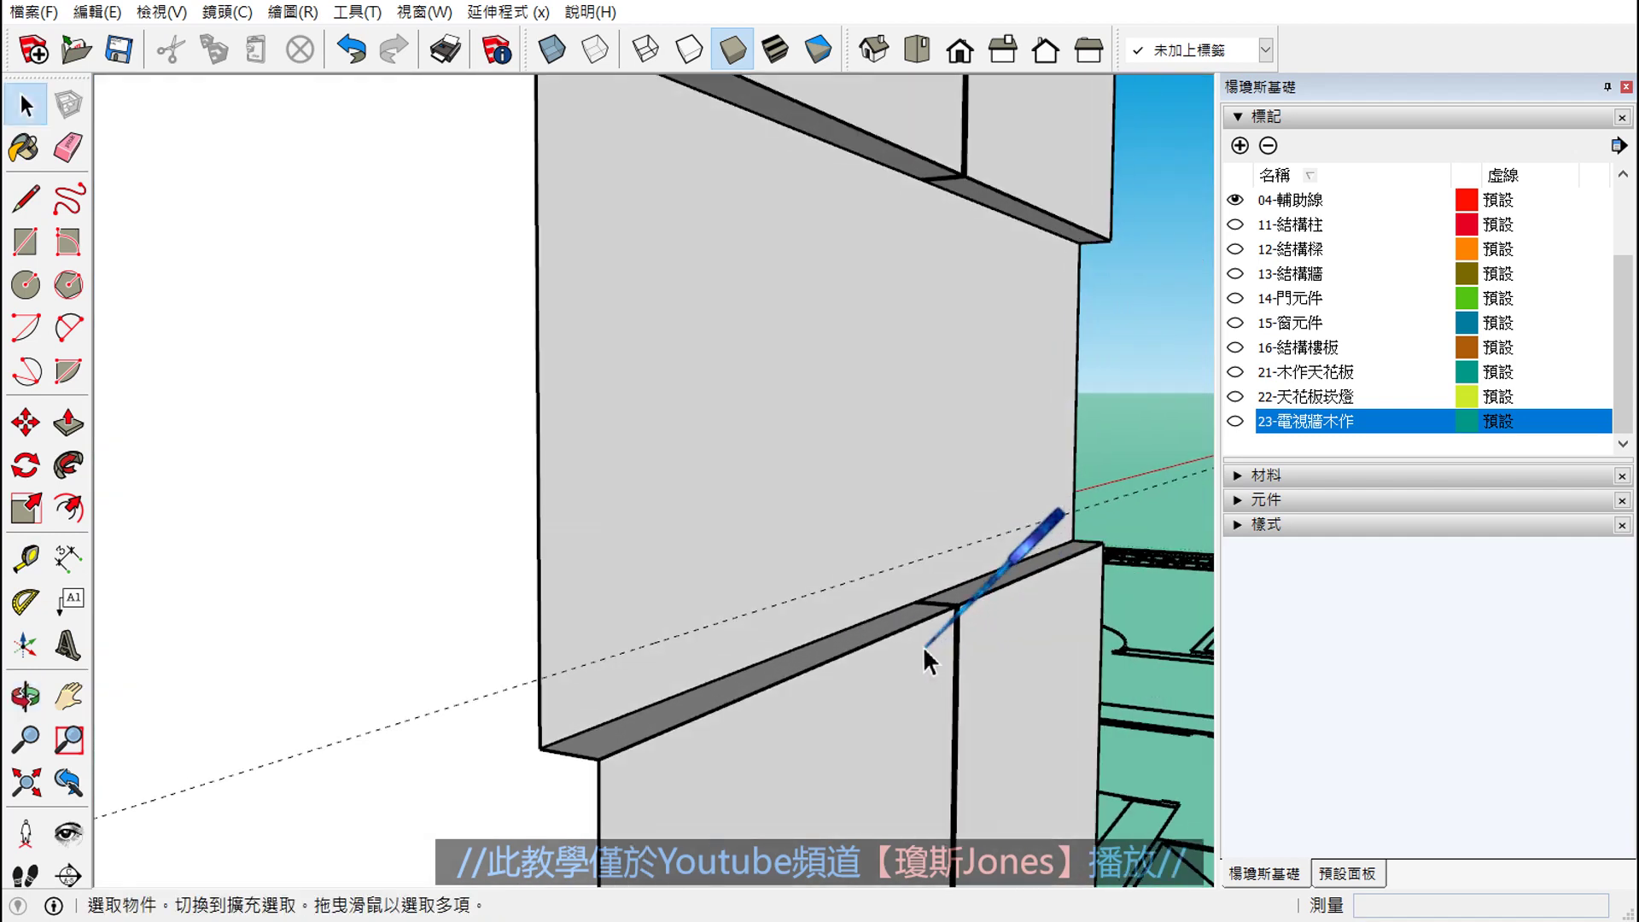
{"action": "mouse_move", "coordinate": [929, 660]}
{"action": "middle_mouse_down"}
{"action": "mouse_move", "coordinate": [841, 647]}
{"action": "mouse_move", "coordinate": [586, 688]}
{"action": "middle_mouse_up"}
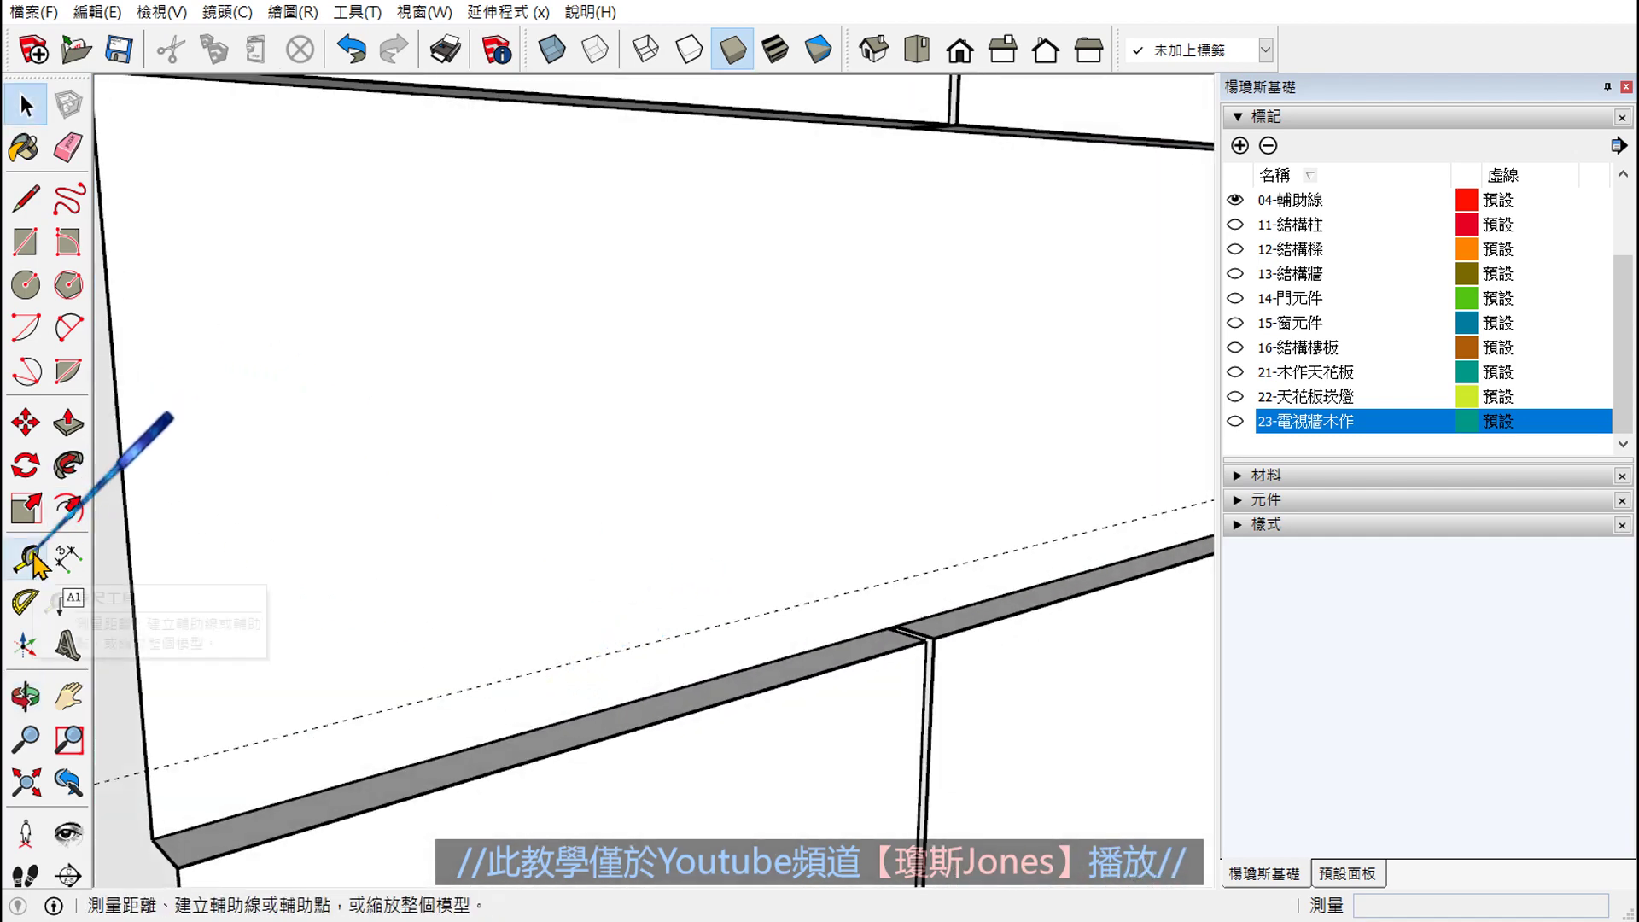
{"action": "left_click", "coordinate": [26, 198]}
{"action": "middle_click_drag", "start_coordinate": [426, 426], "coordinate": [589, 461]}
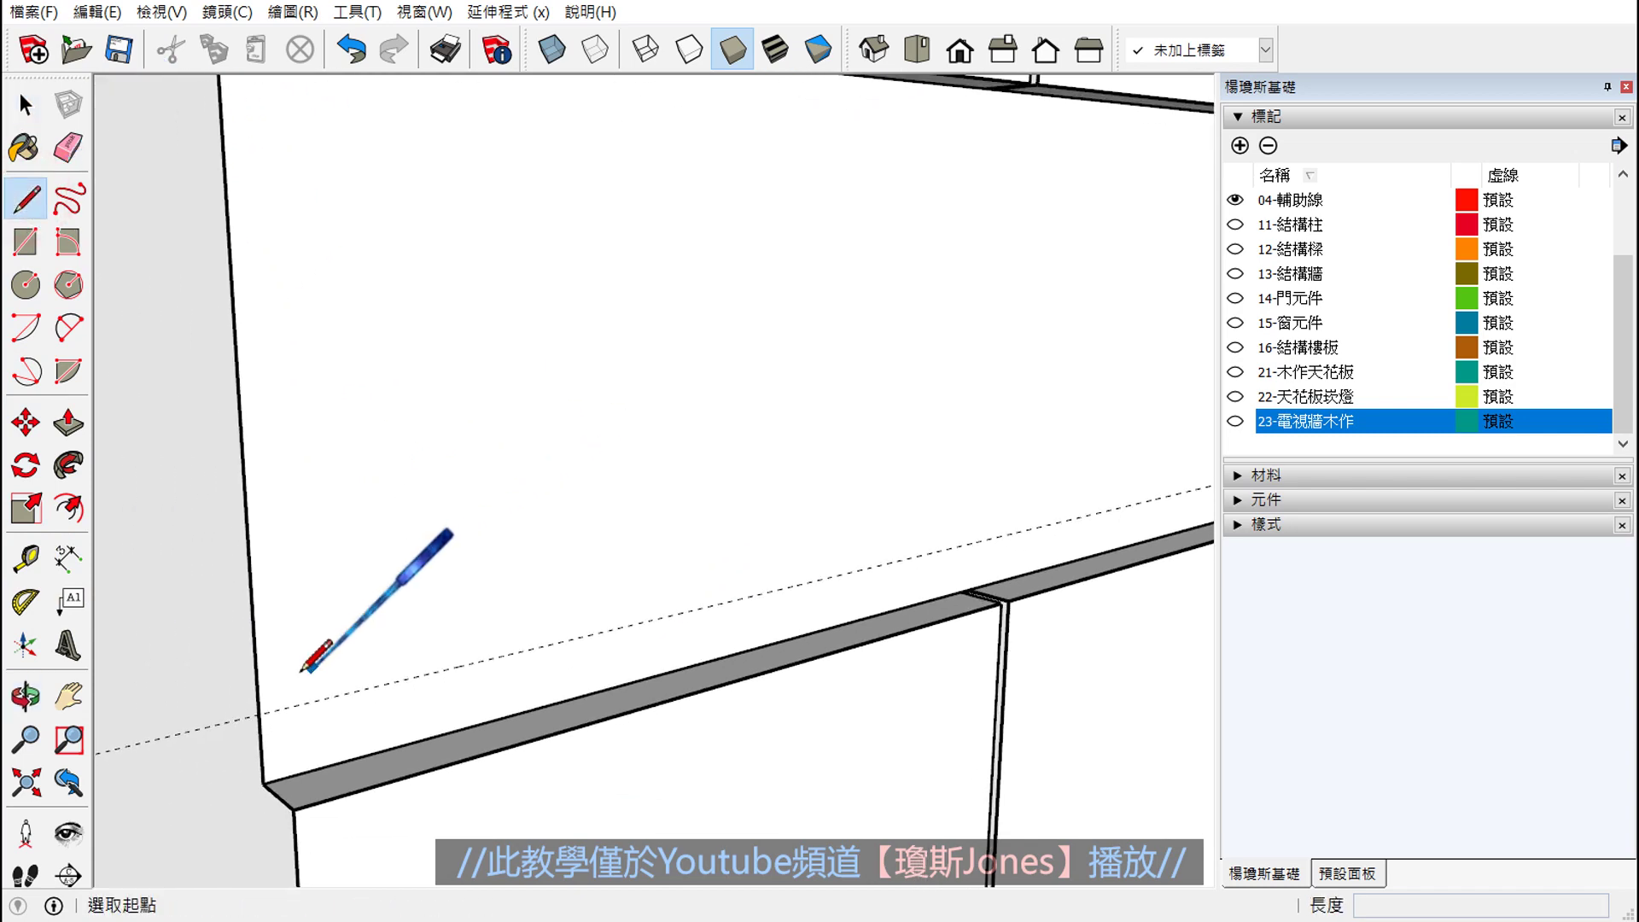
{"action": "left_click", "coordinate": [267, 710]}
{"action": "scroll", "coordinate": [267, 710], "scroll_direction": "down", "scroll_amount": 3}
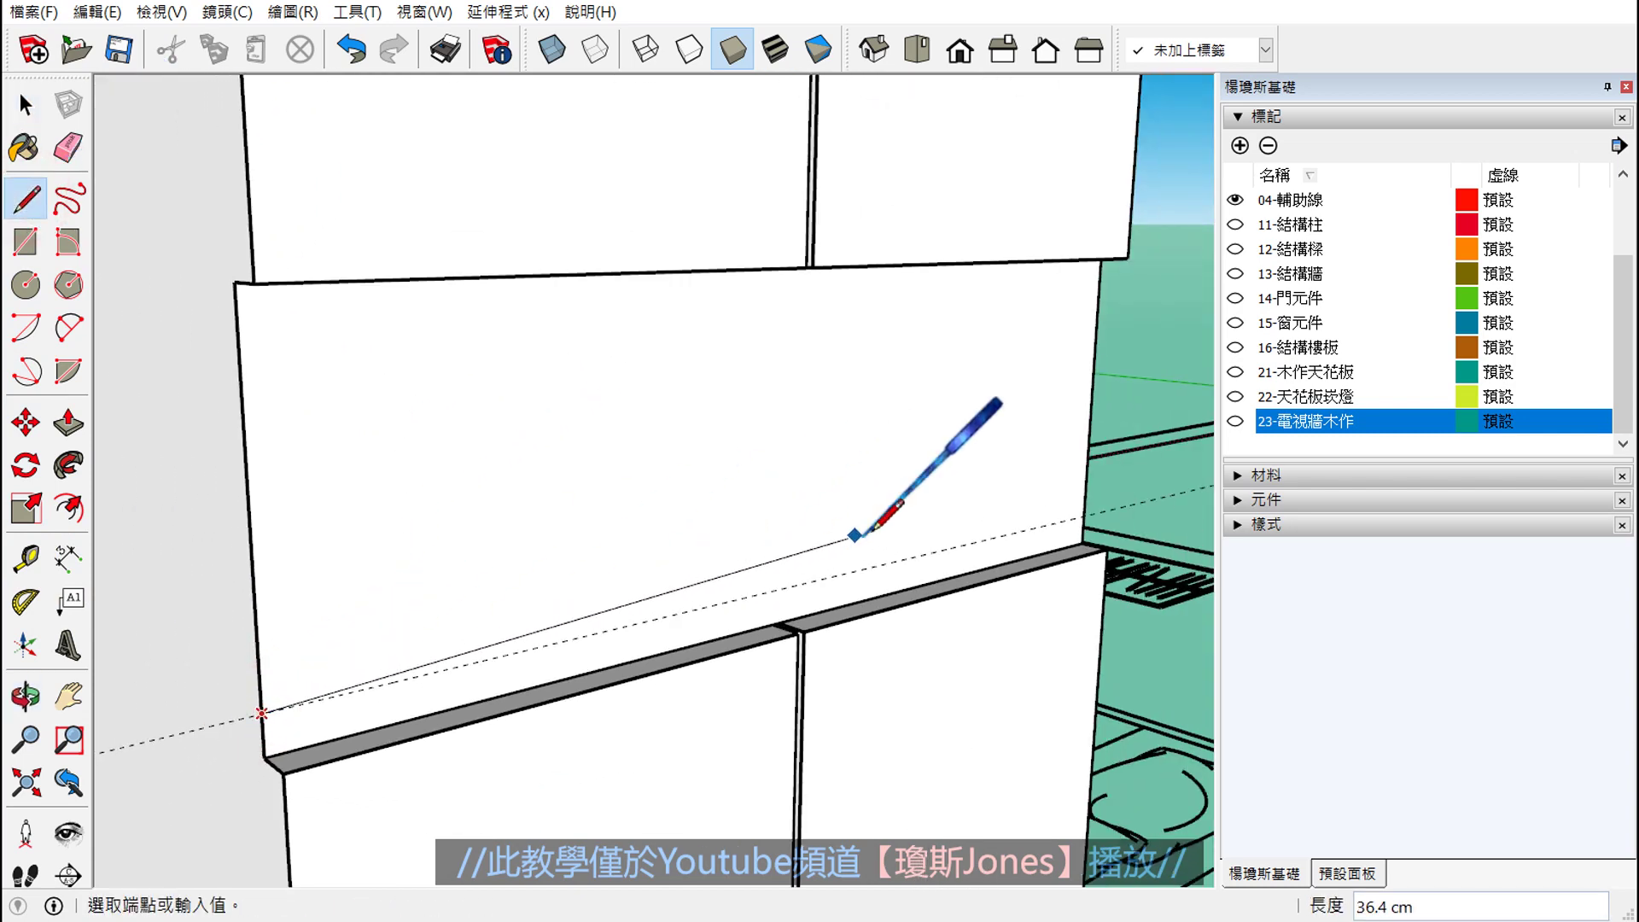
{"action": "scroll", "coordinate": [984, 519], "scroll_direction": "up", "scroll_amount": 3}
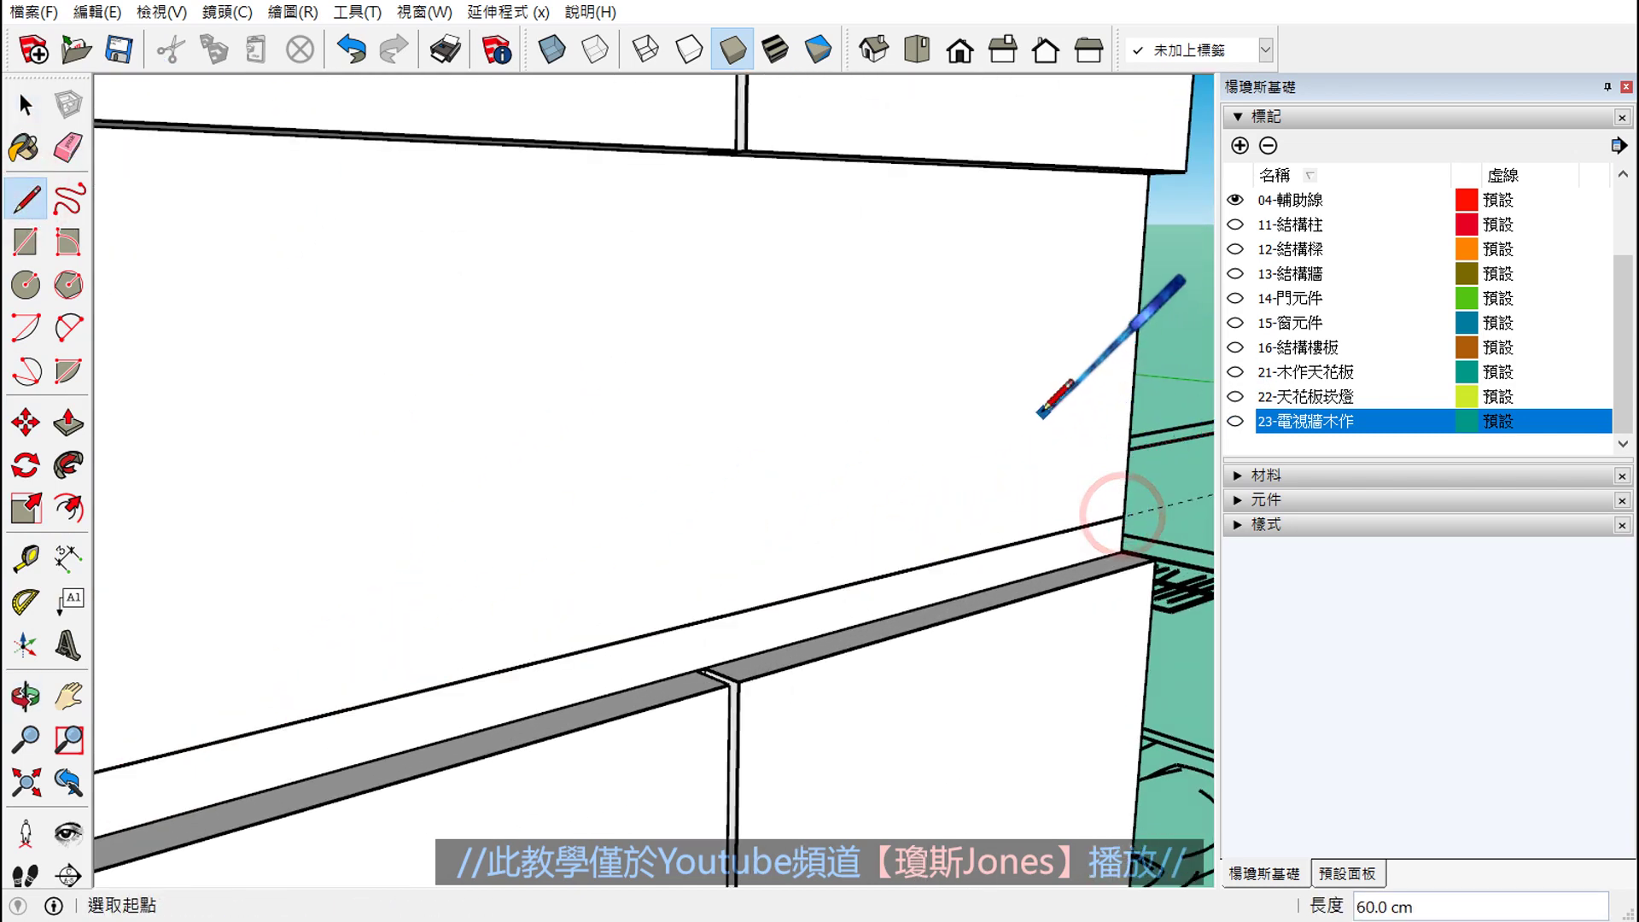
{"action": "mouse_move", "coordinate": [1007, 457]}
{"action": "middle_mouse_down"}
{"action": "mouse_move", "coordinate": [681, 455]}
{"action": "mouse_move", "coordinate": [632, 321]}
{"action": "middle_mouse_up"}
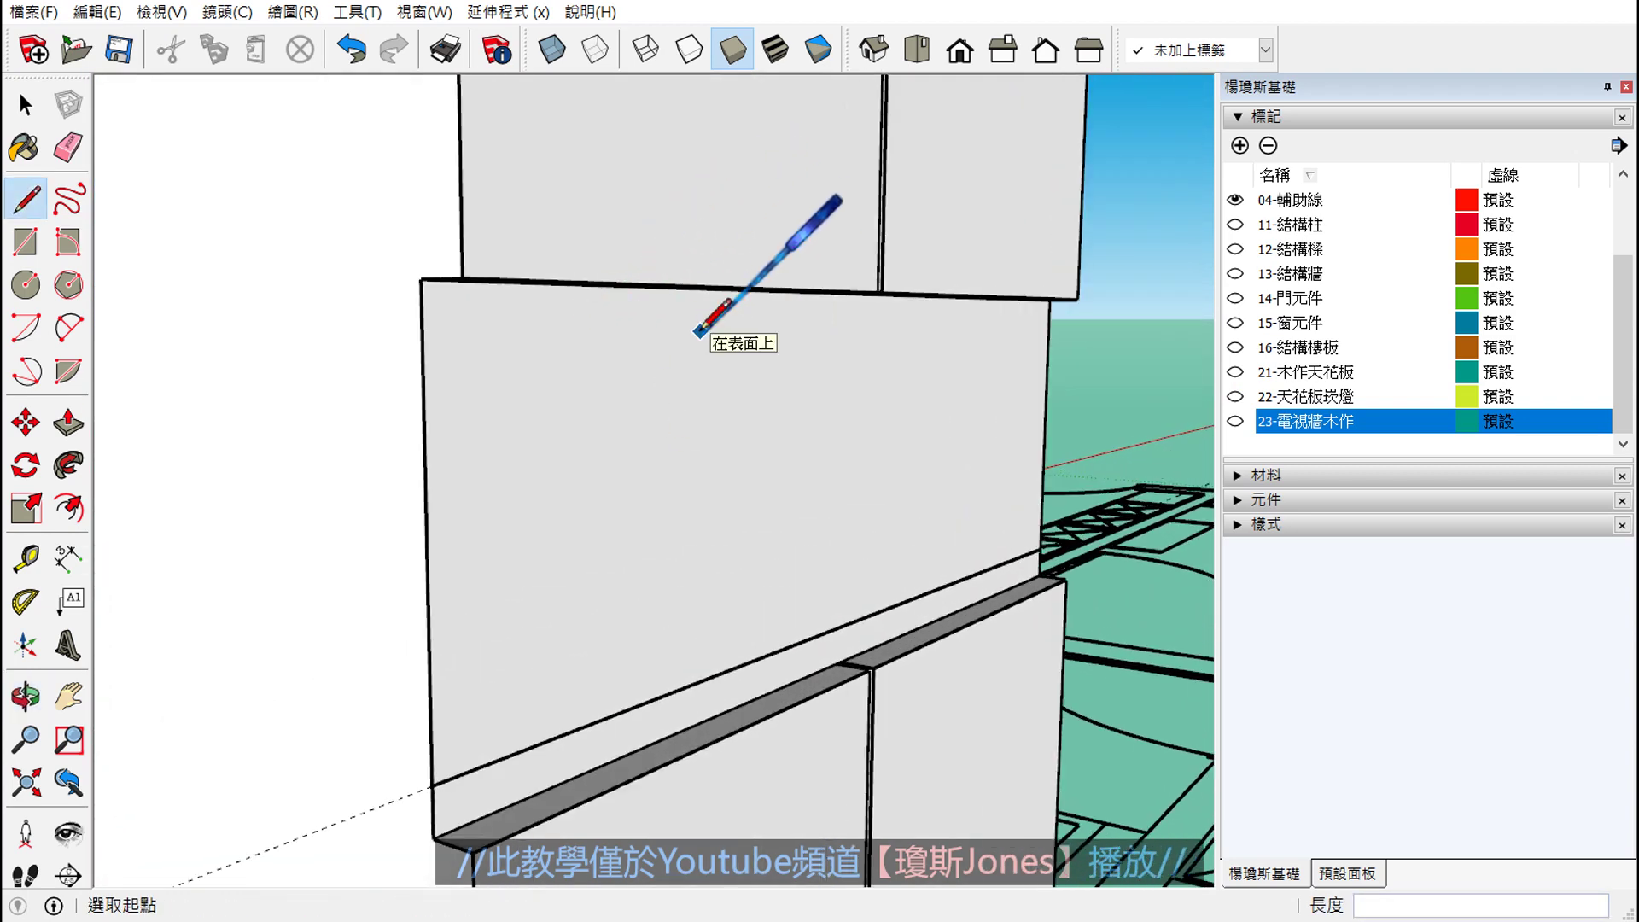
{"action": "scroll", "coordinate": [645, 379], "scroll_direction": "down", "scroll_amount": 2}
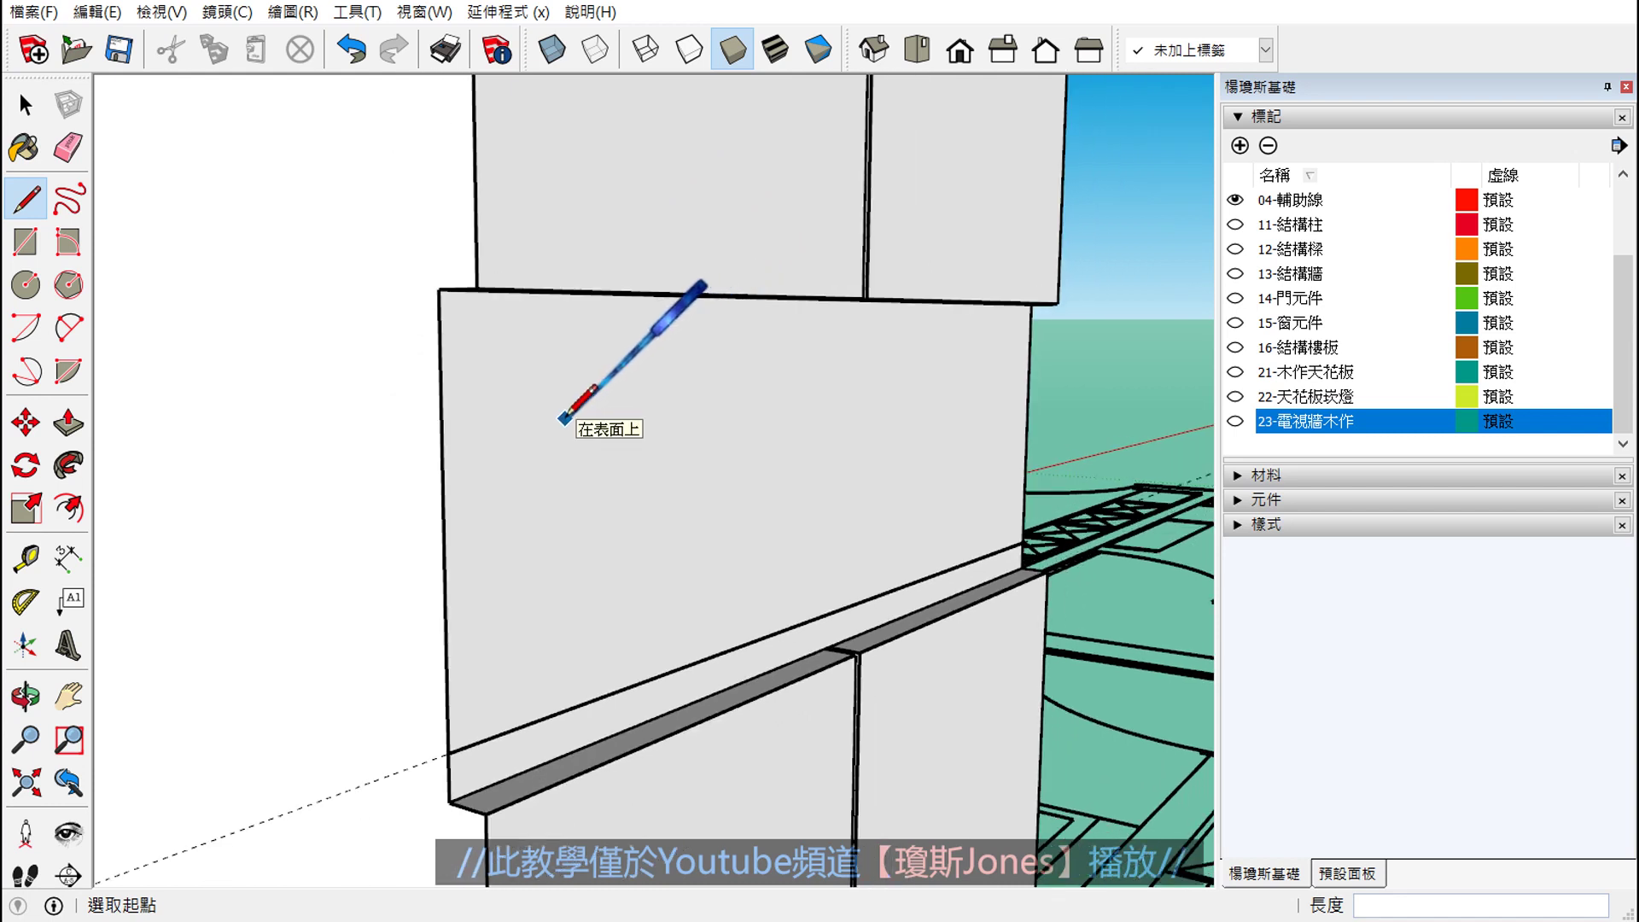
{"action": "left_click", "coordinate": [26, 559]}
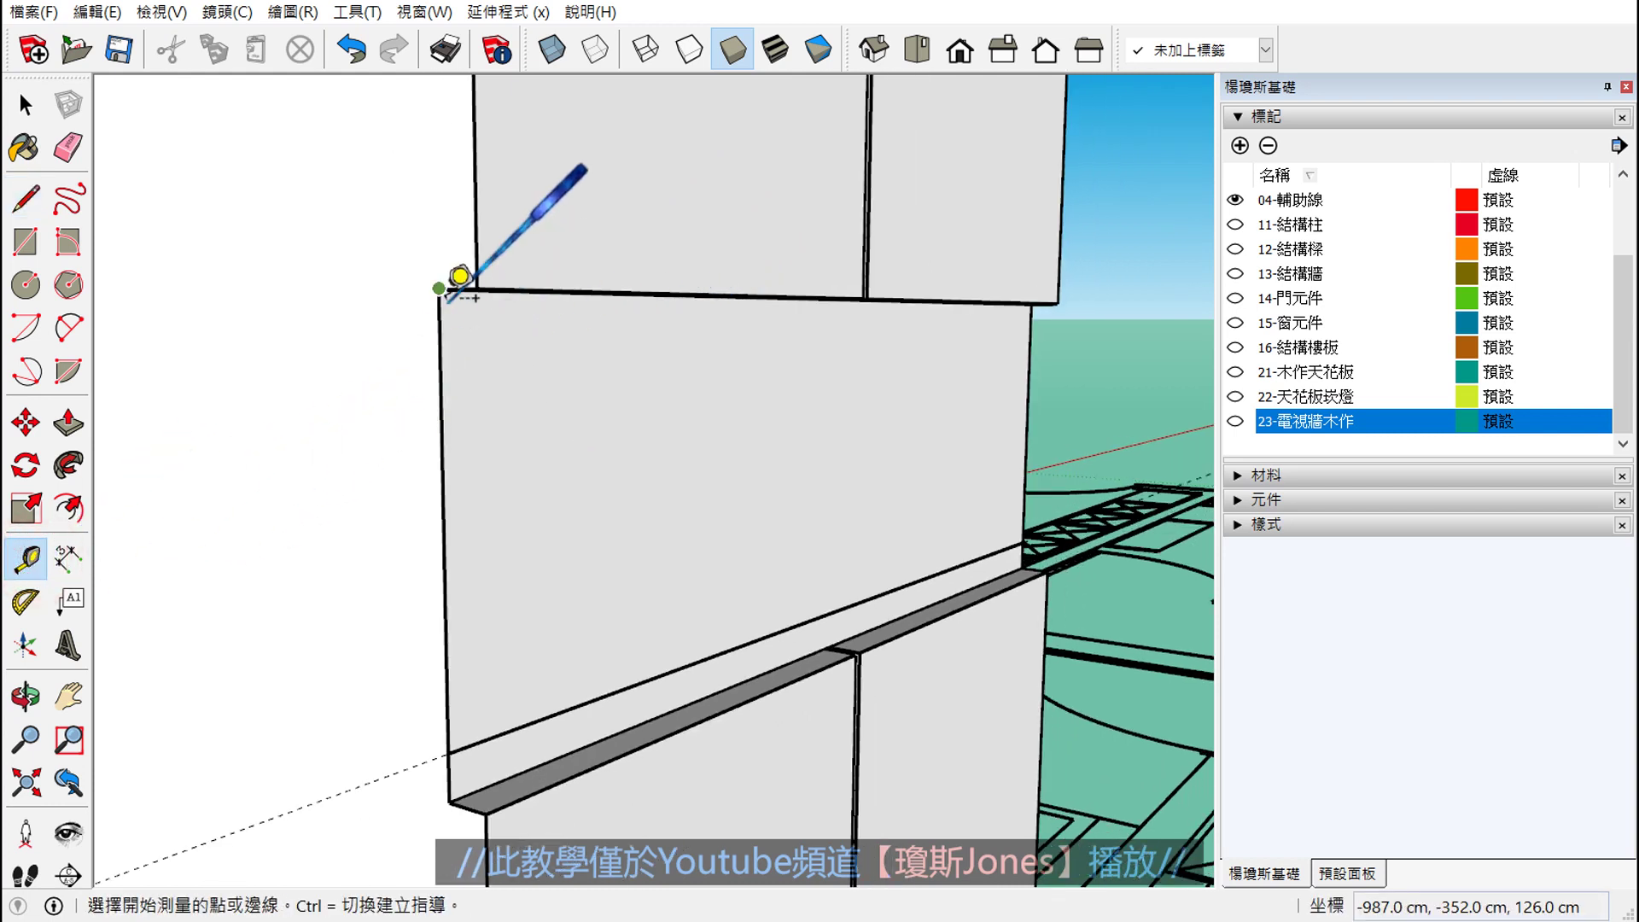
{"action": "left_click", "coordinate": [439, 288]}
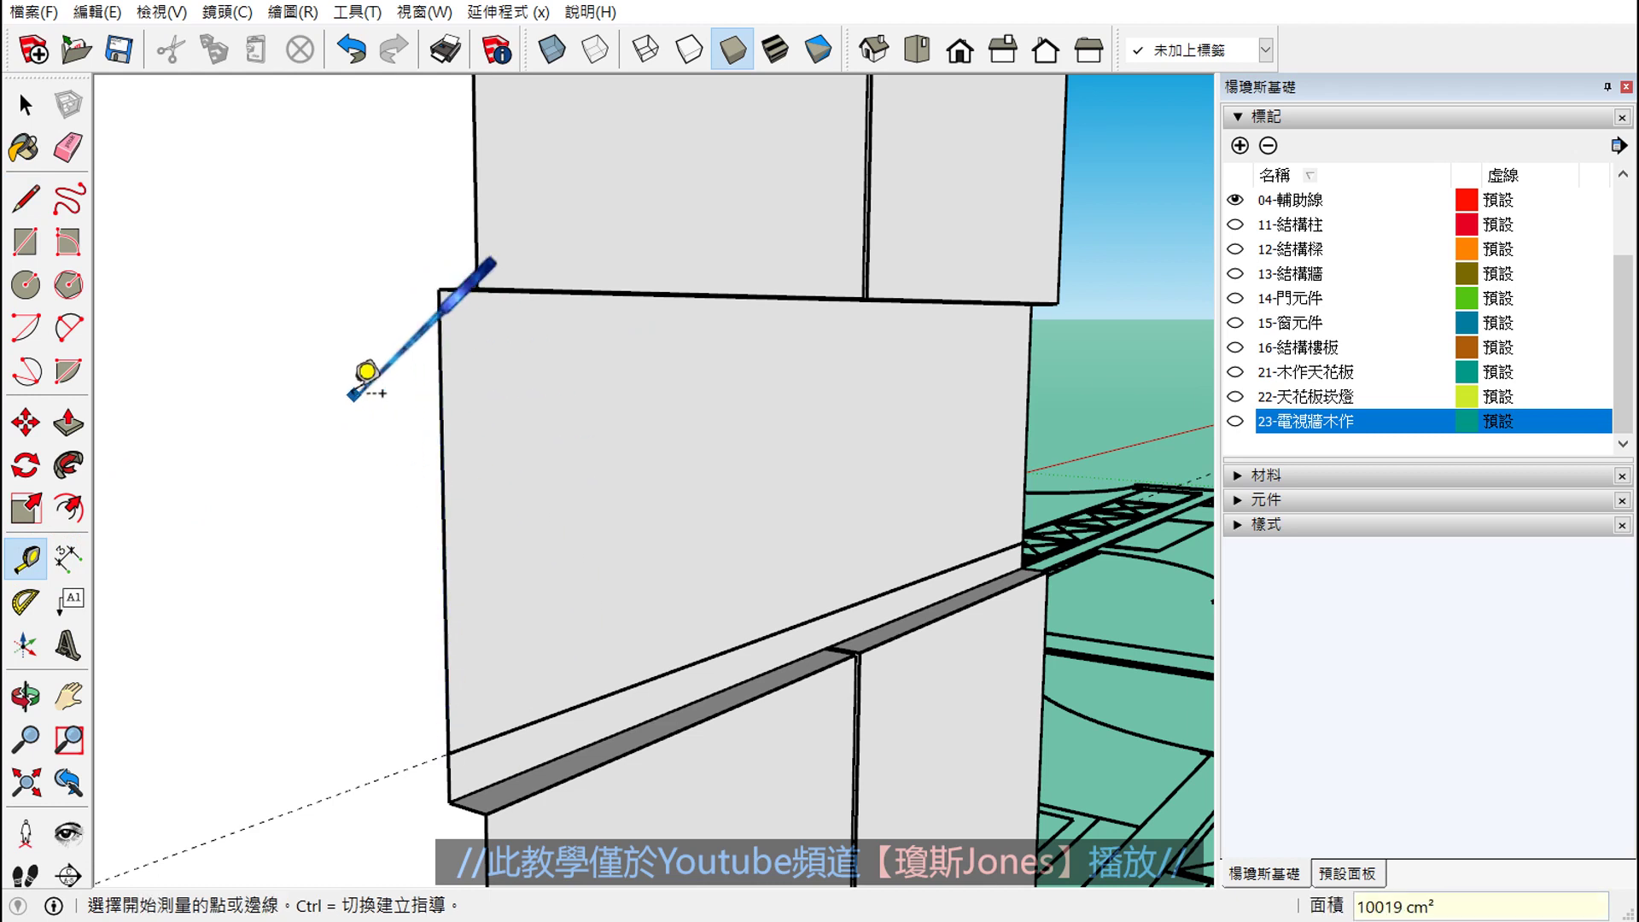
{"action": "key", "text": "space"}
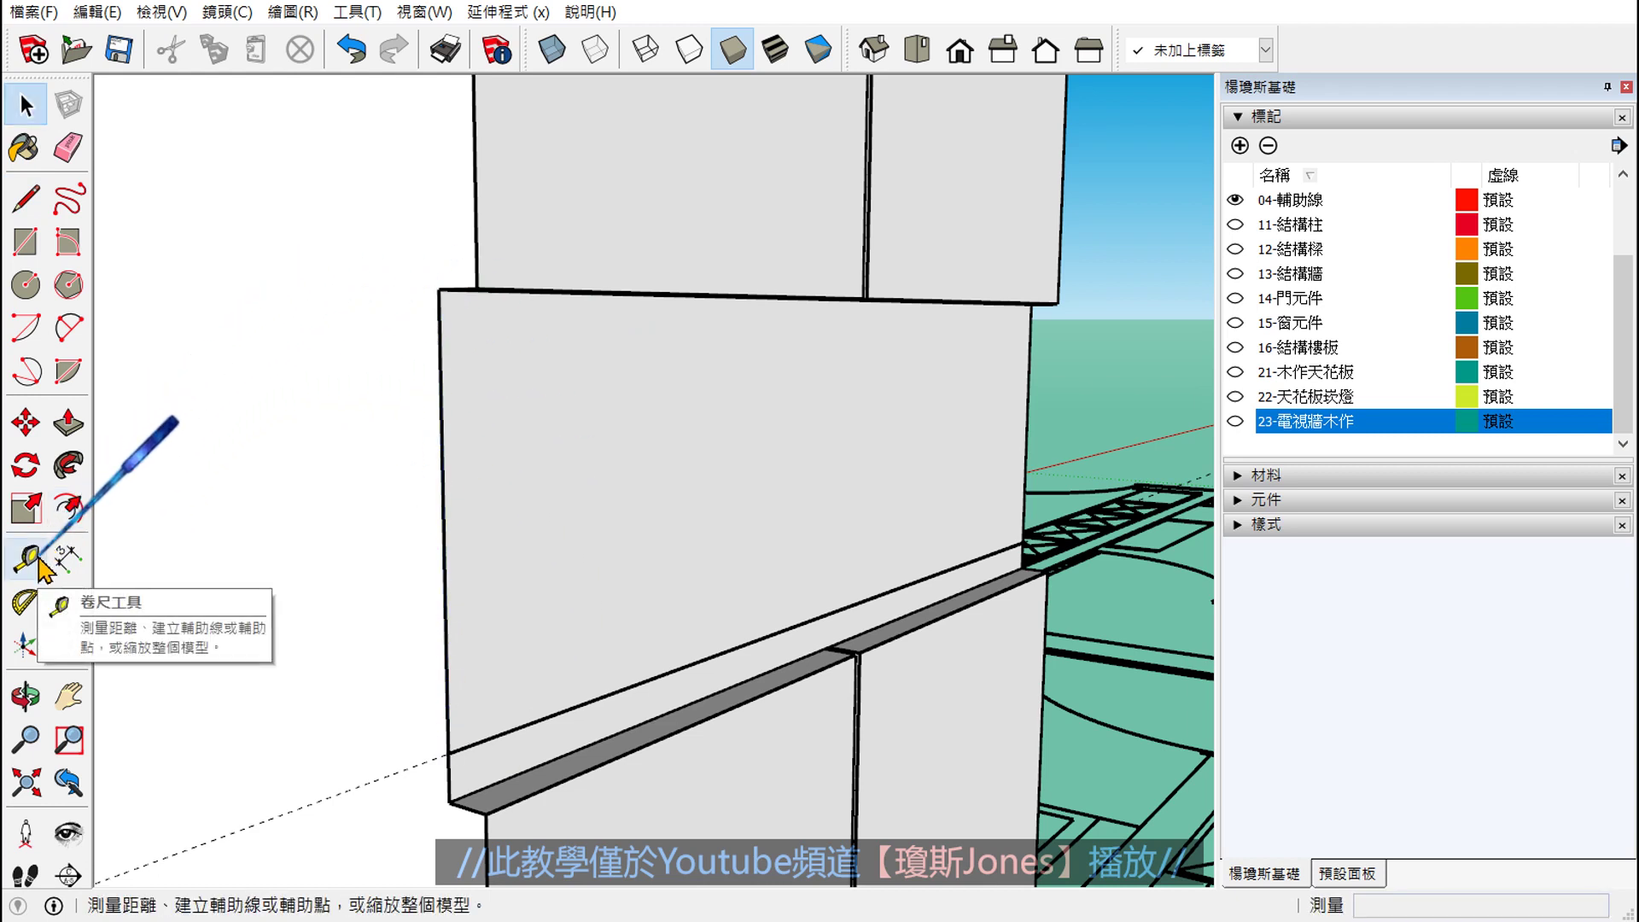
{"action": "left_click", "coordinate": [42, 553]}
- Place a guide line just below the wall panel's top edge with the Tape Measure
{"action": "mouse_move", "coordinate": [567, 351]}
{"action": "middle_mouse_down"}
{"action": "mouse_move", "coordinate": [607, 208]}
{"action": "mouse_move", "coordinate": [532, 174]}
{"action": "middle_mouse_up"}
{"action": "left_click", "coordinate": [525, 174]}
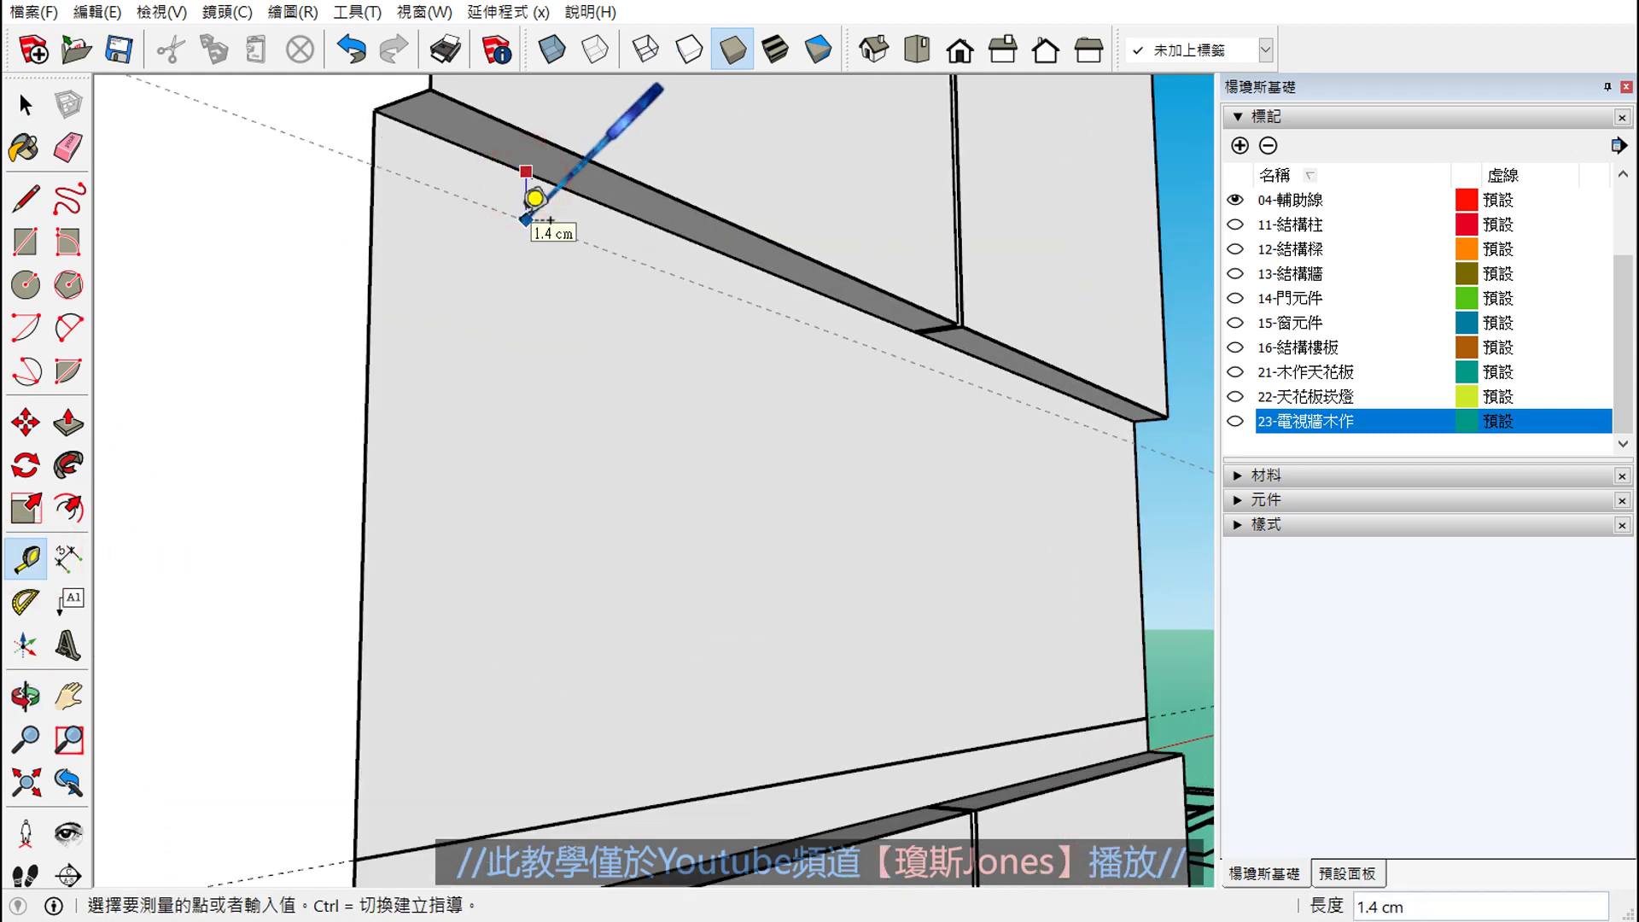
{"action": "scroll", "coordinate": [461, 299], "scroll_direction": "down", "scroll_amount": 2}
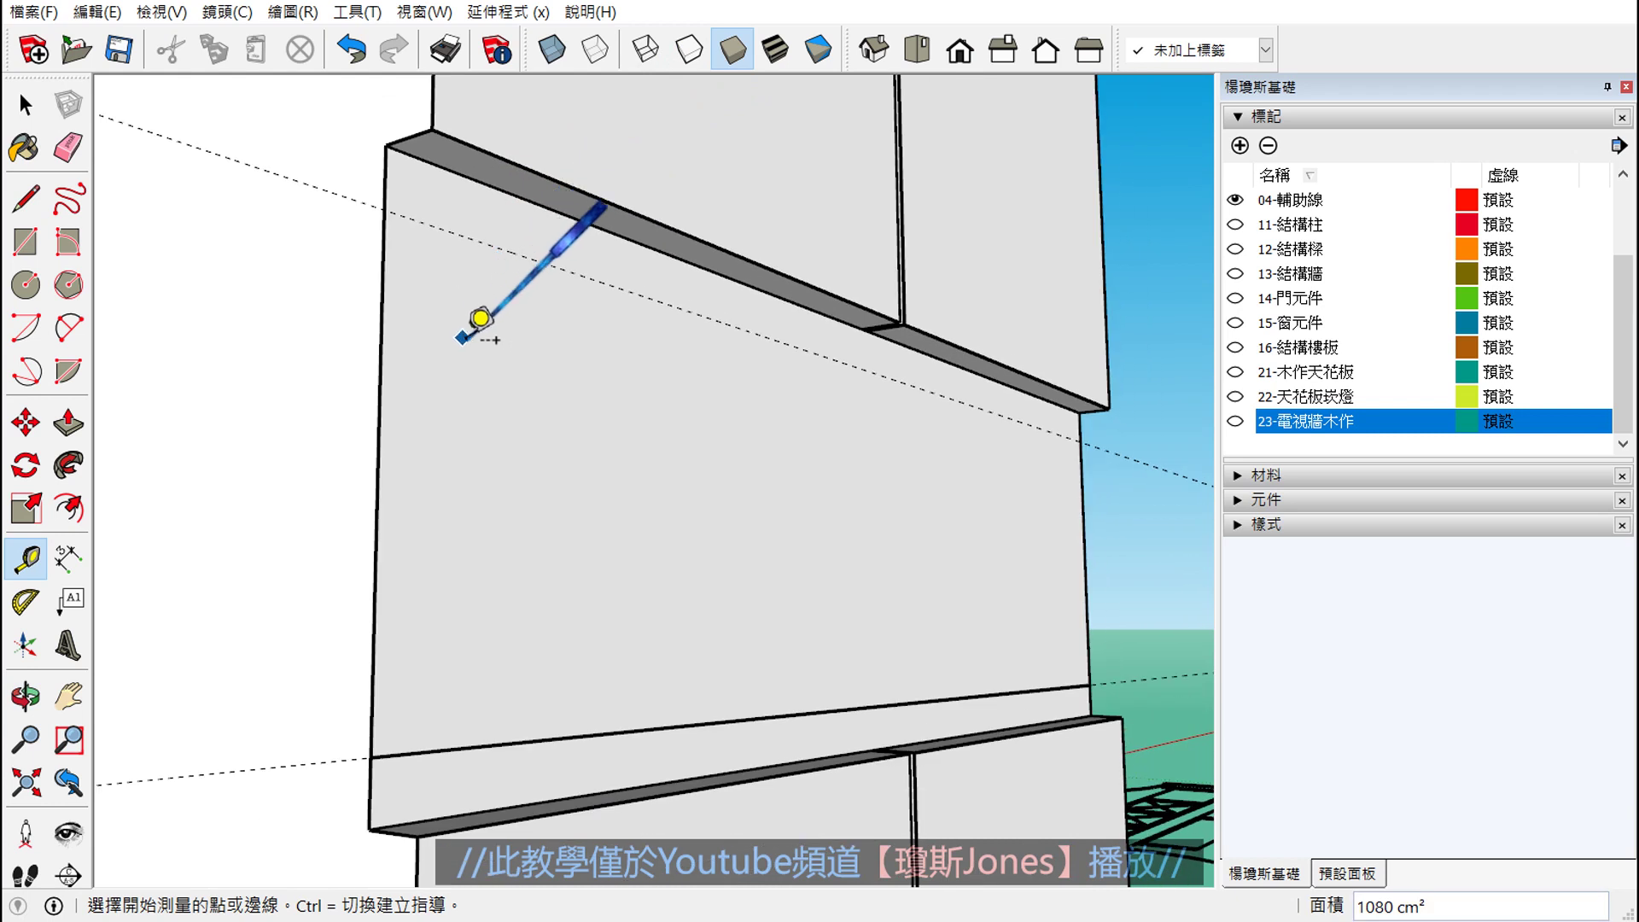
{"action": "key", "text": "space"}
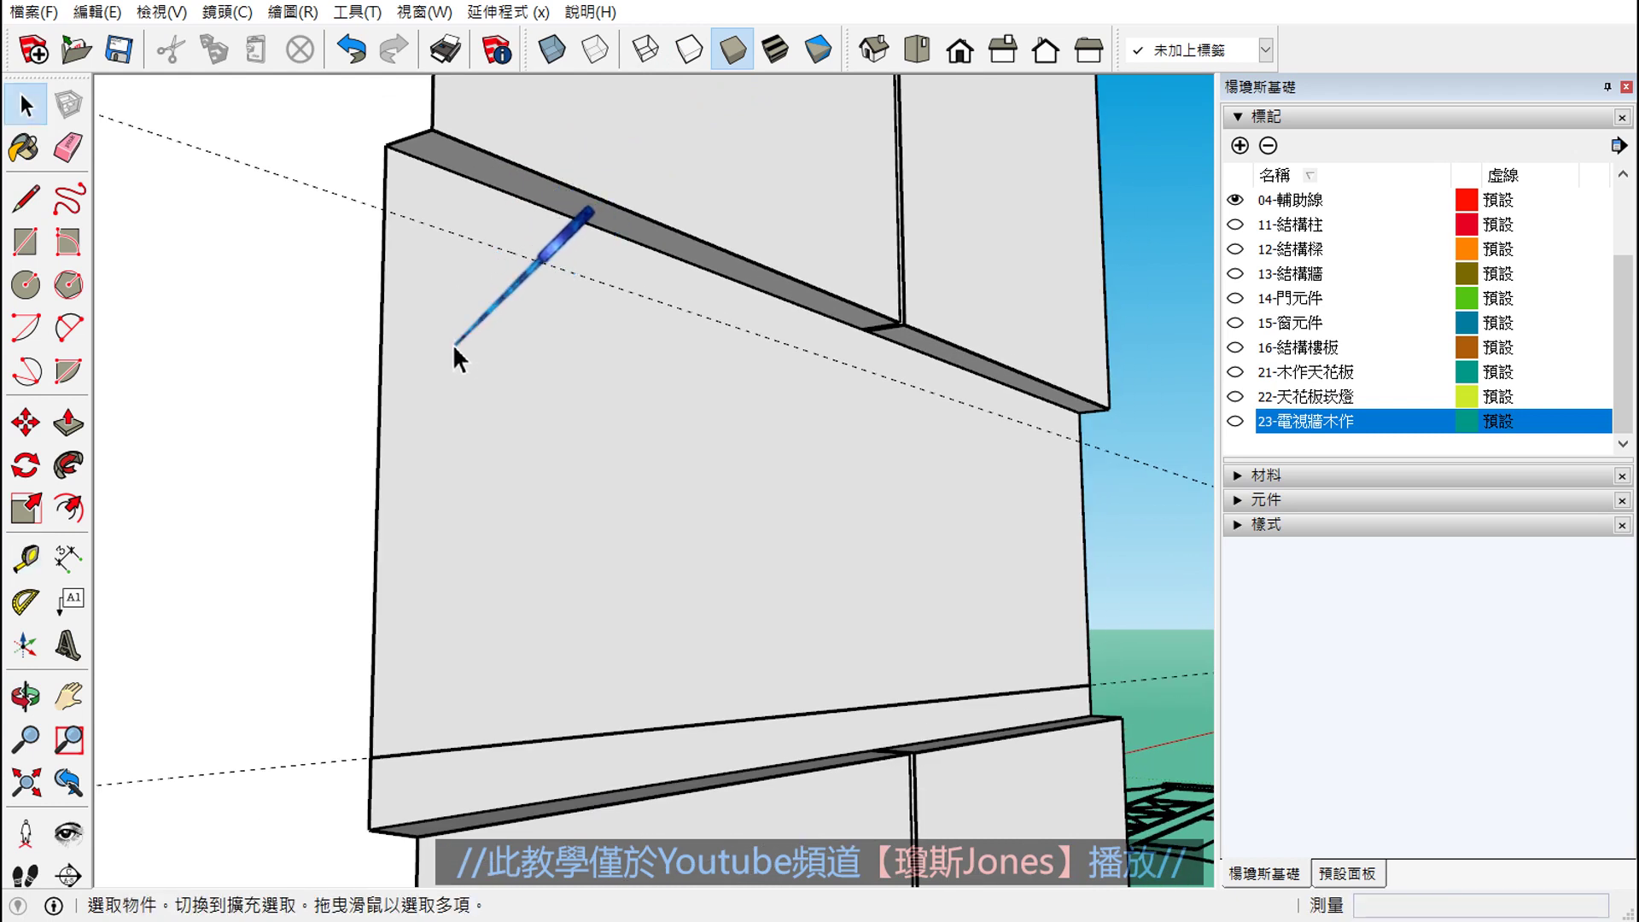
- Start, then cancel, a second measurement from the panel corner and orbit toward the top ledge
{"action": "left_click", "coordinate": [25, 559]}
{"action": "left_click", "coordinate": [385, 209]}
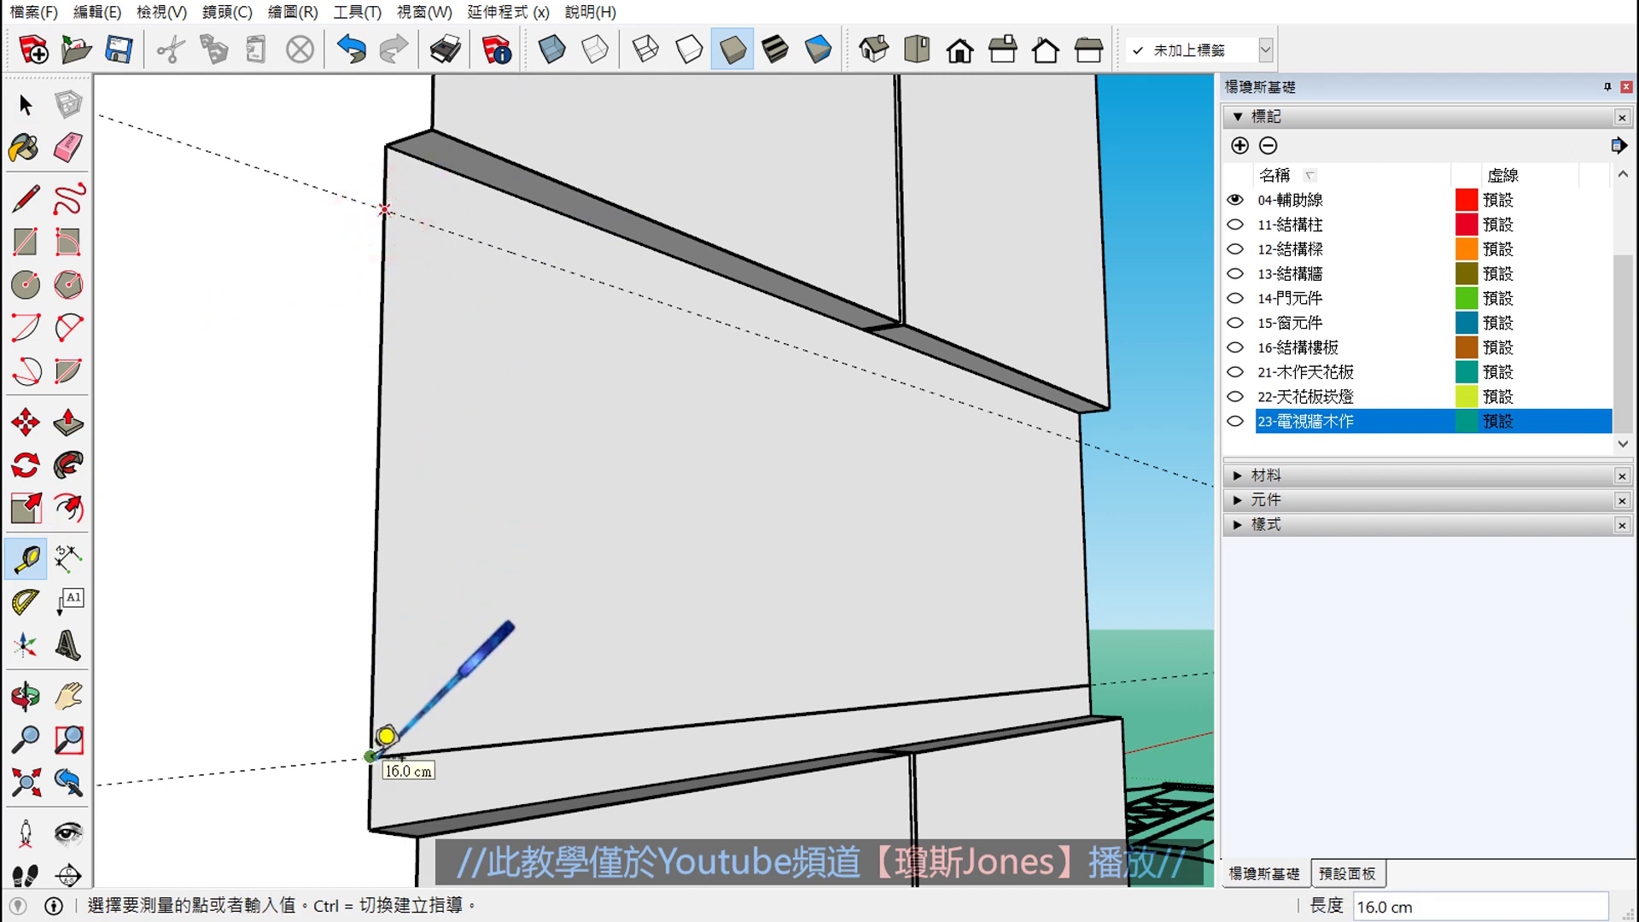
{"action": "key", "text": "Escape"}
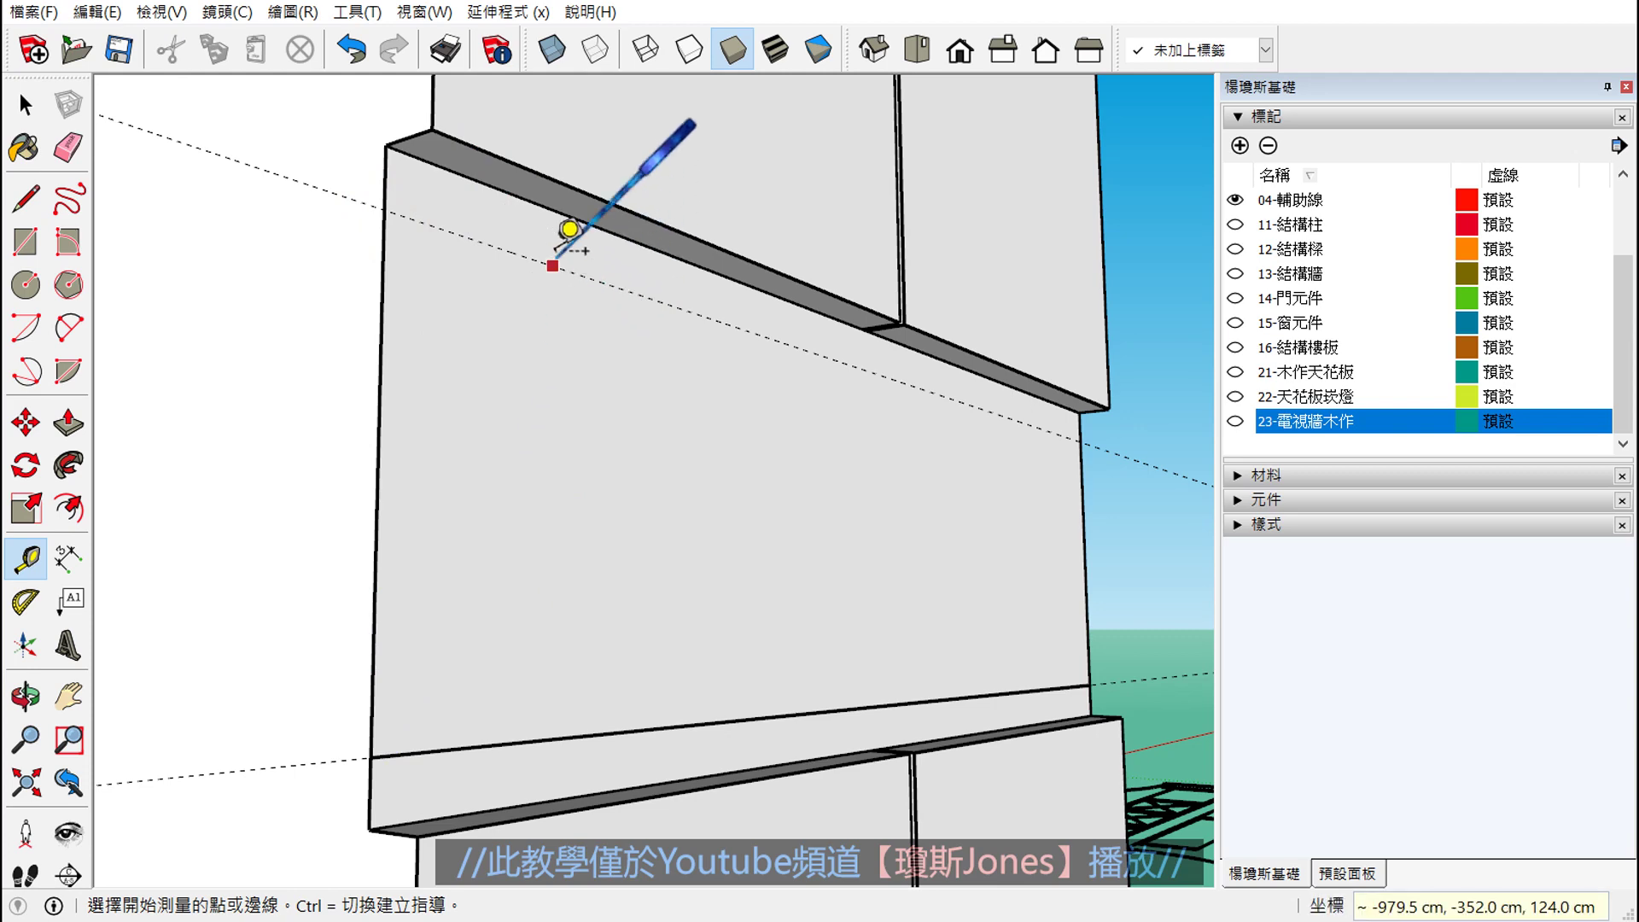
{"action": "key", "text": "space"}
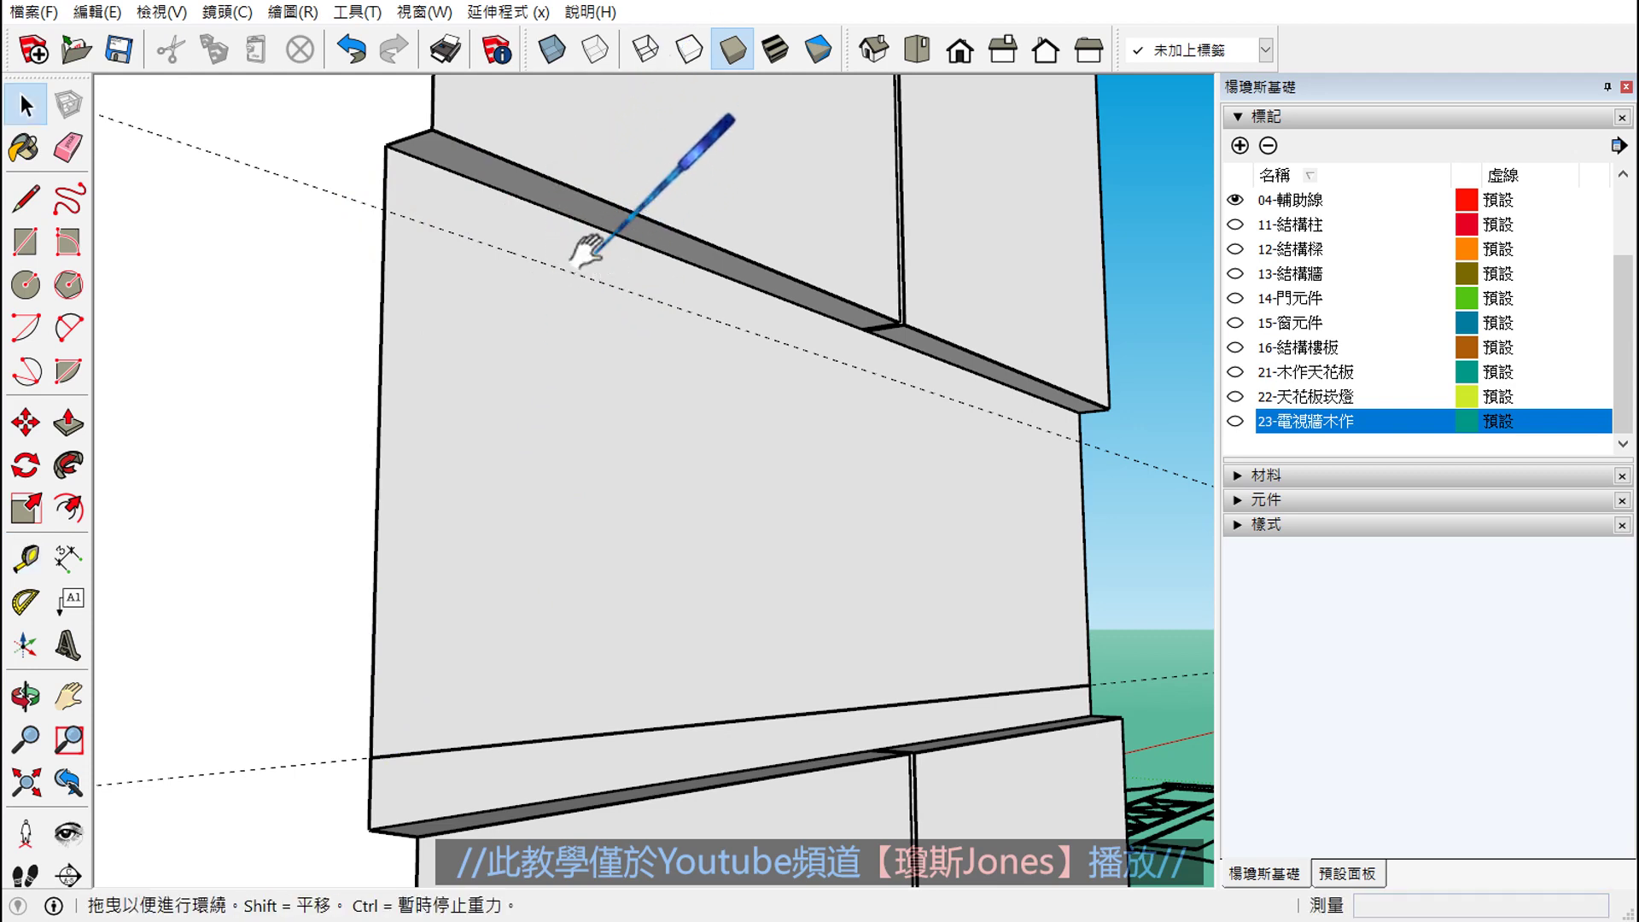
{"action": "middle_click_drag", "start_coordinate": [583, 250], "coordinate": [576, 437], "text": "shift"}
{"action": "middle_click_drag", "start_coordinate": [575, 433], "coordinate": [600, 425]}
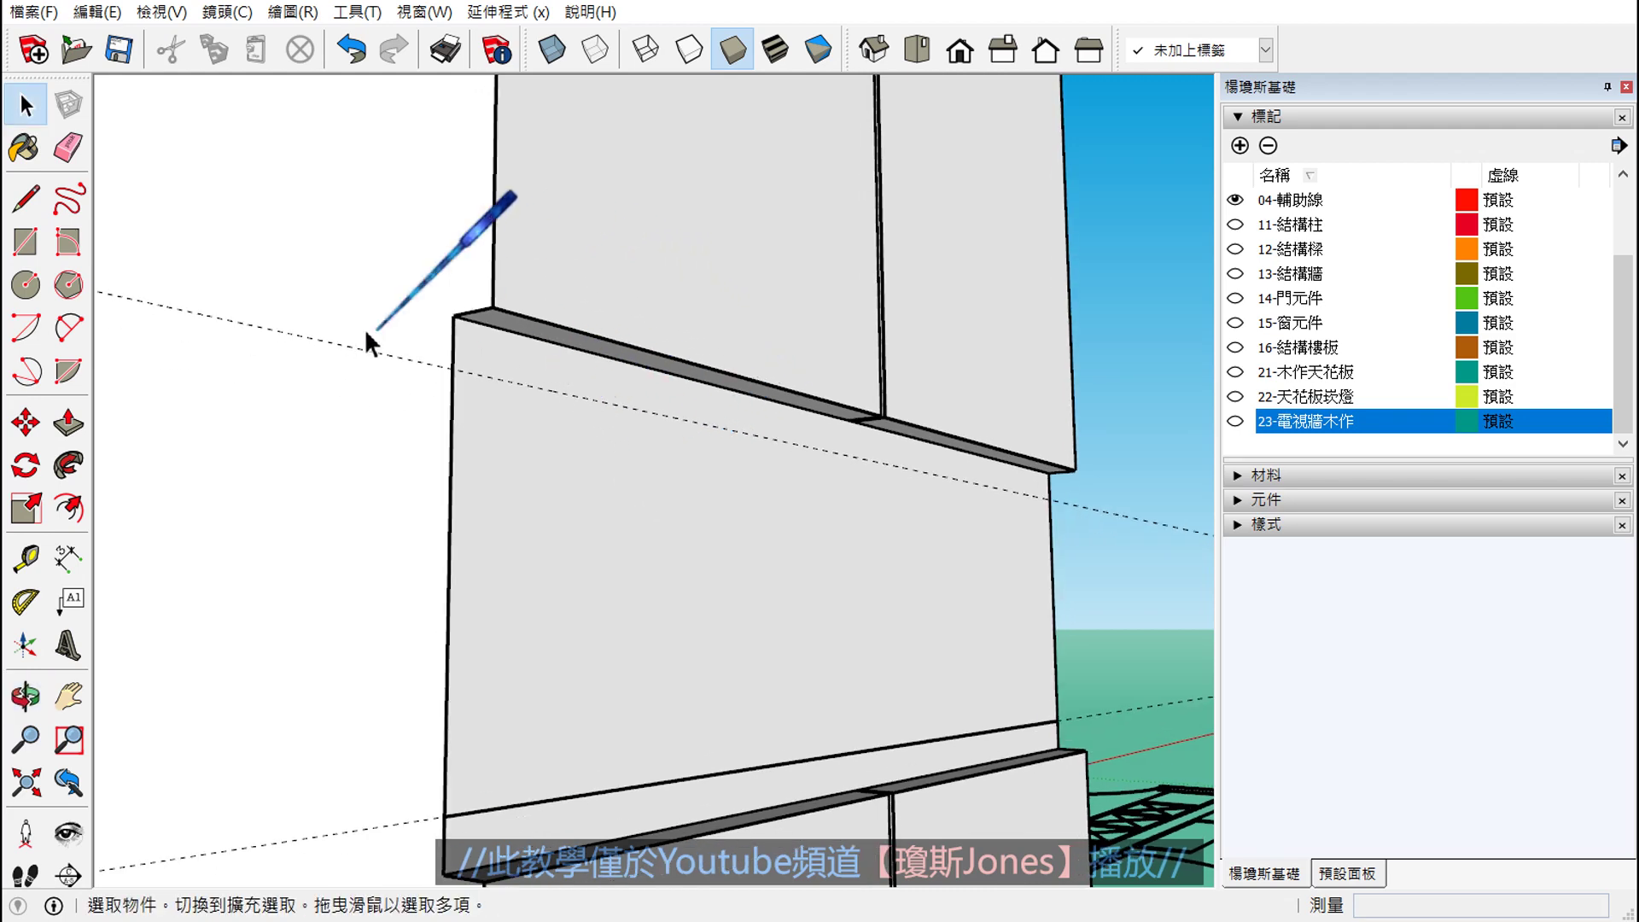
{"action": "middle_click_drag", "start_coordinate": [73, 427], "coordinate": [611, 354]}
- Push the left ledge face down by 2 cm
{"action": "scroll", "coordinate": [611, 354], "scroll_direction": "up", "scroll_amount": 2}
{"action": "key", "text": "p"}
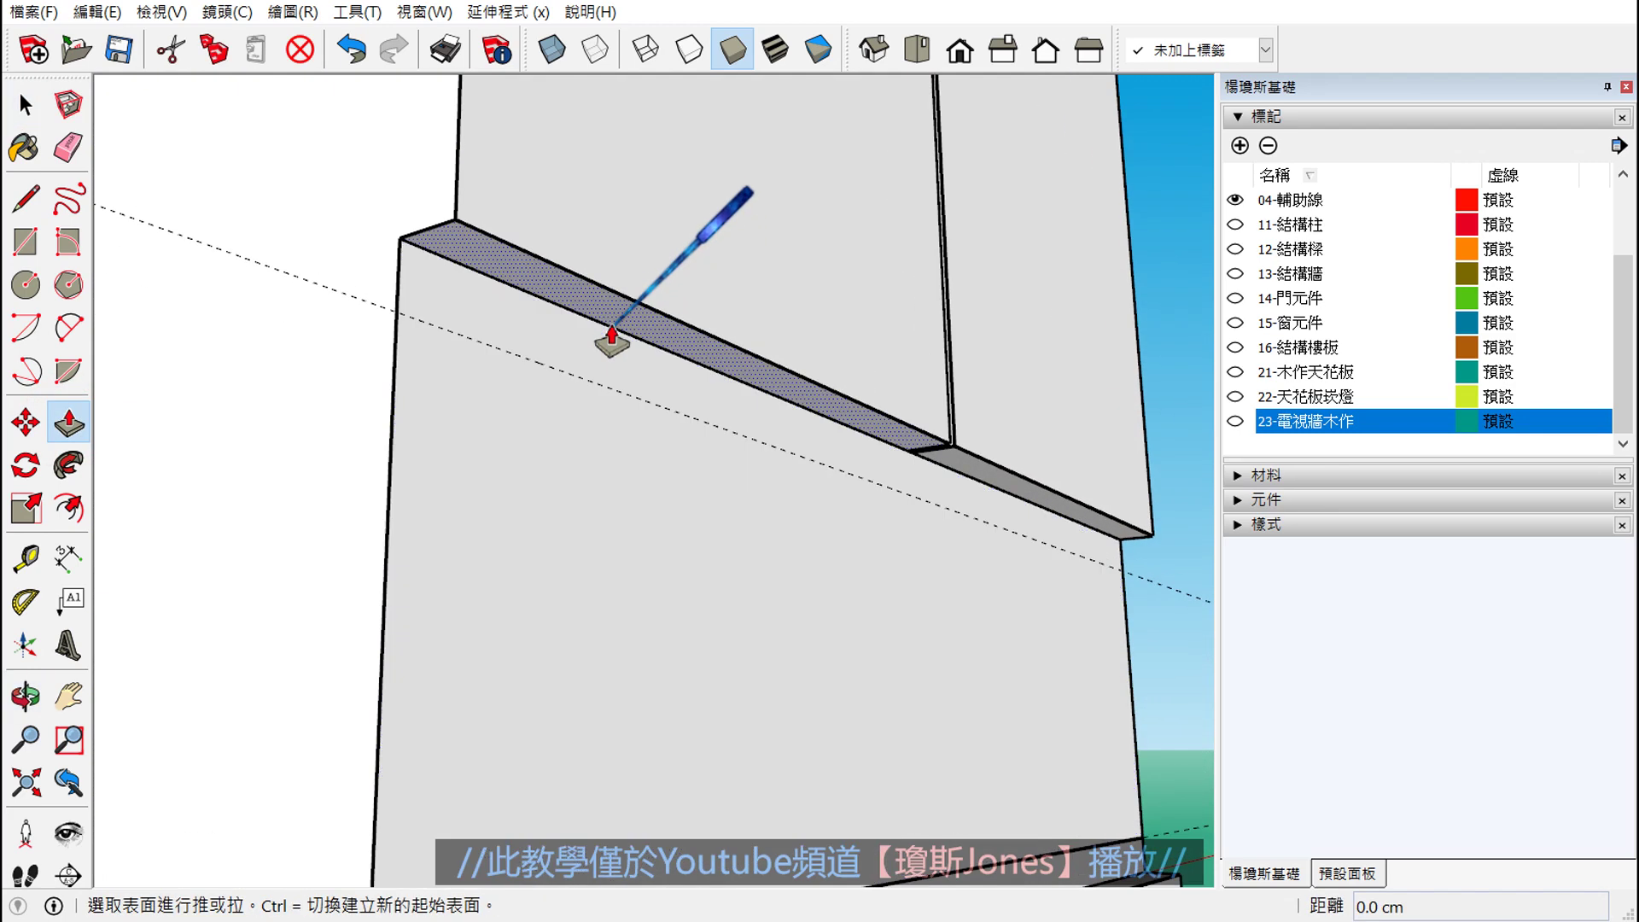
{"action": "left_click", "coordinate": [612, 321]}
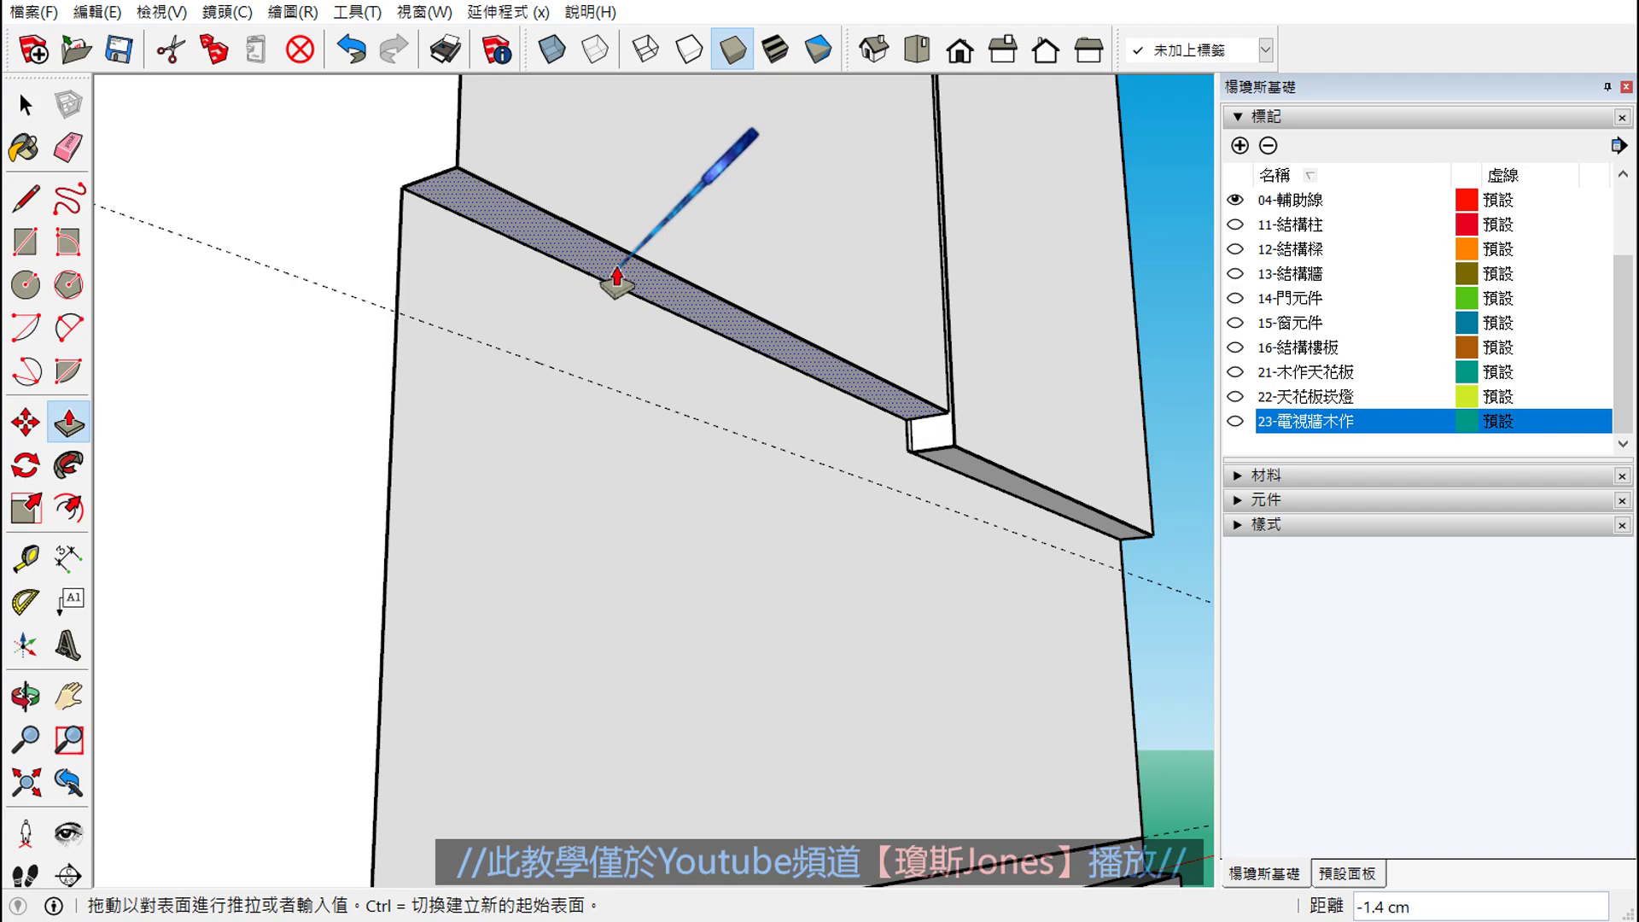
{"action": "type", "text": "2"}
{"action": "key", "text": "Return"}
- Push the right ledge face down by 2 cm as well
{"action": "scroll", "coordinate": [964, 466], "scroll_direction": "up", "scroll_amount": 2}
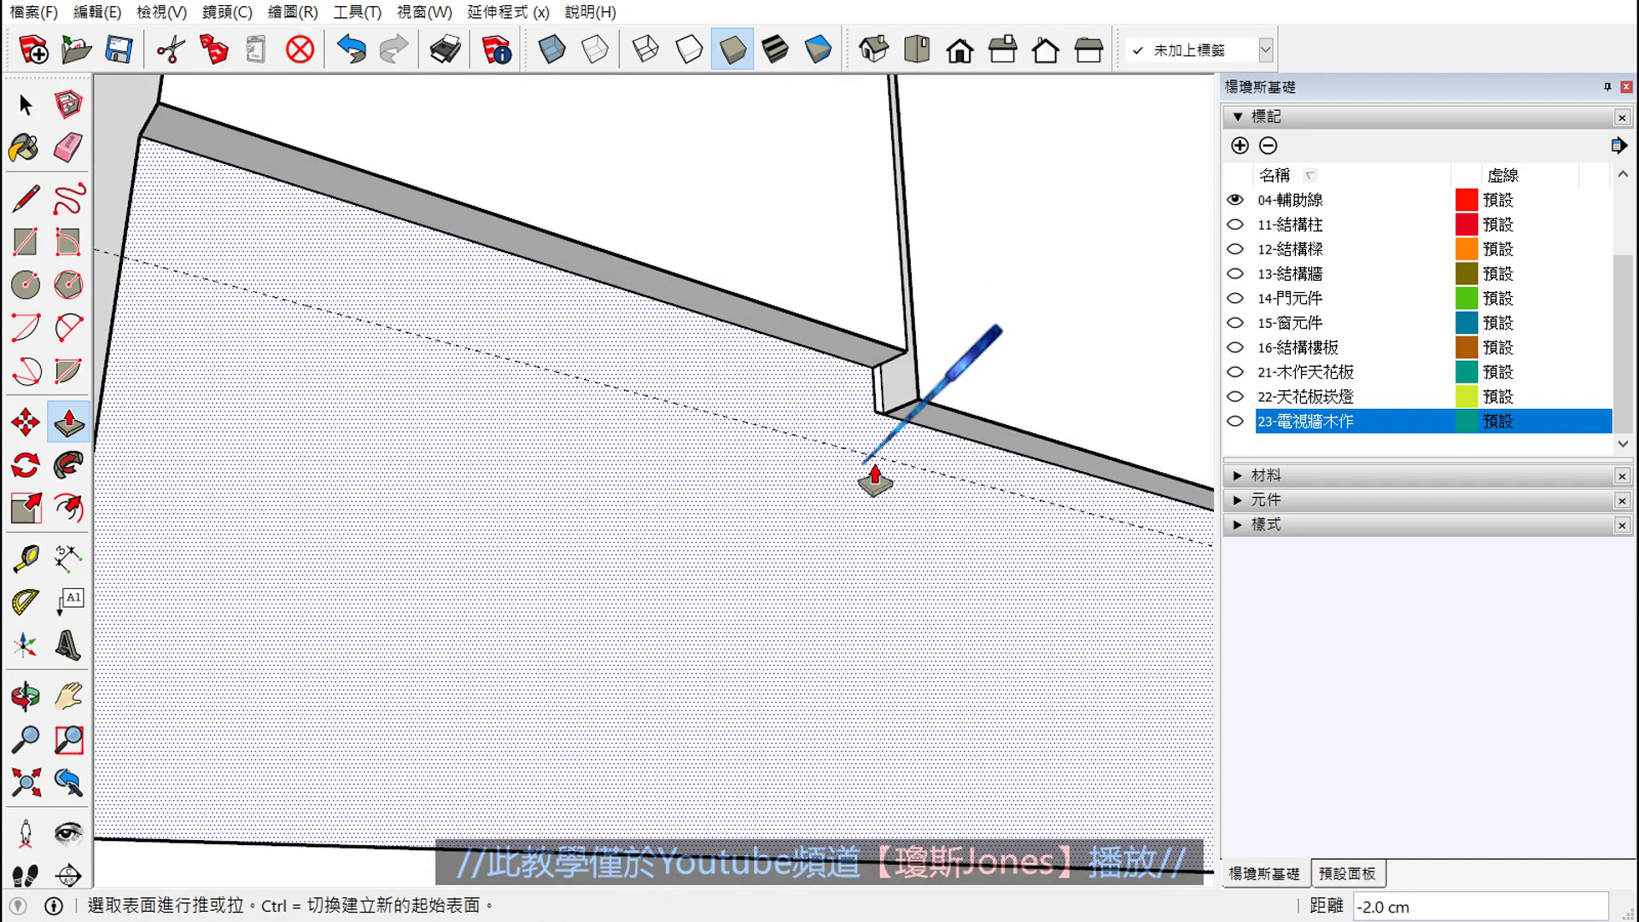
{"action": "scroll", "coordinate": [875, 482], "scroll_direction": "up", "scroll_amount": 2}
{"action": "left_click", "coordinate": [971, 369]}
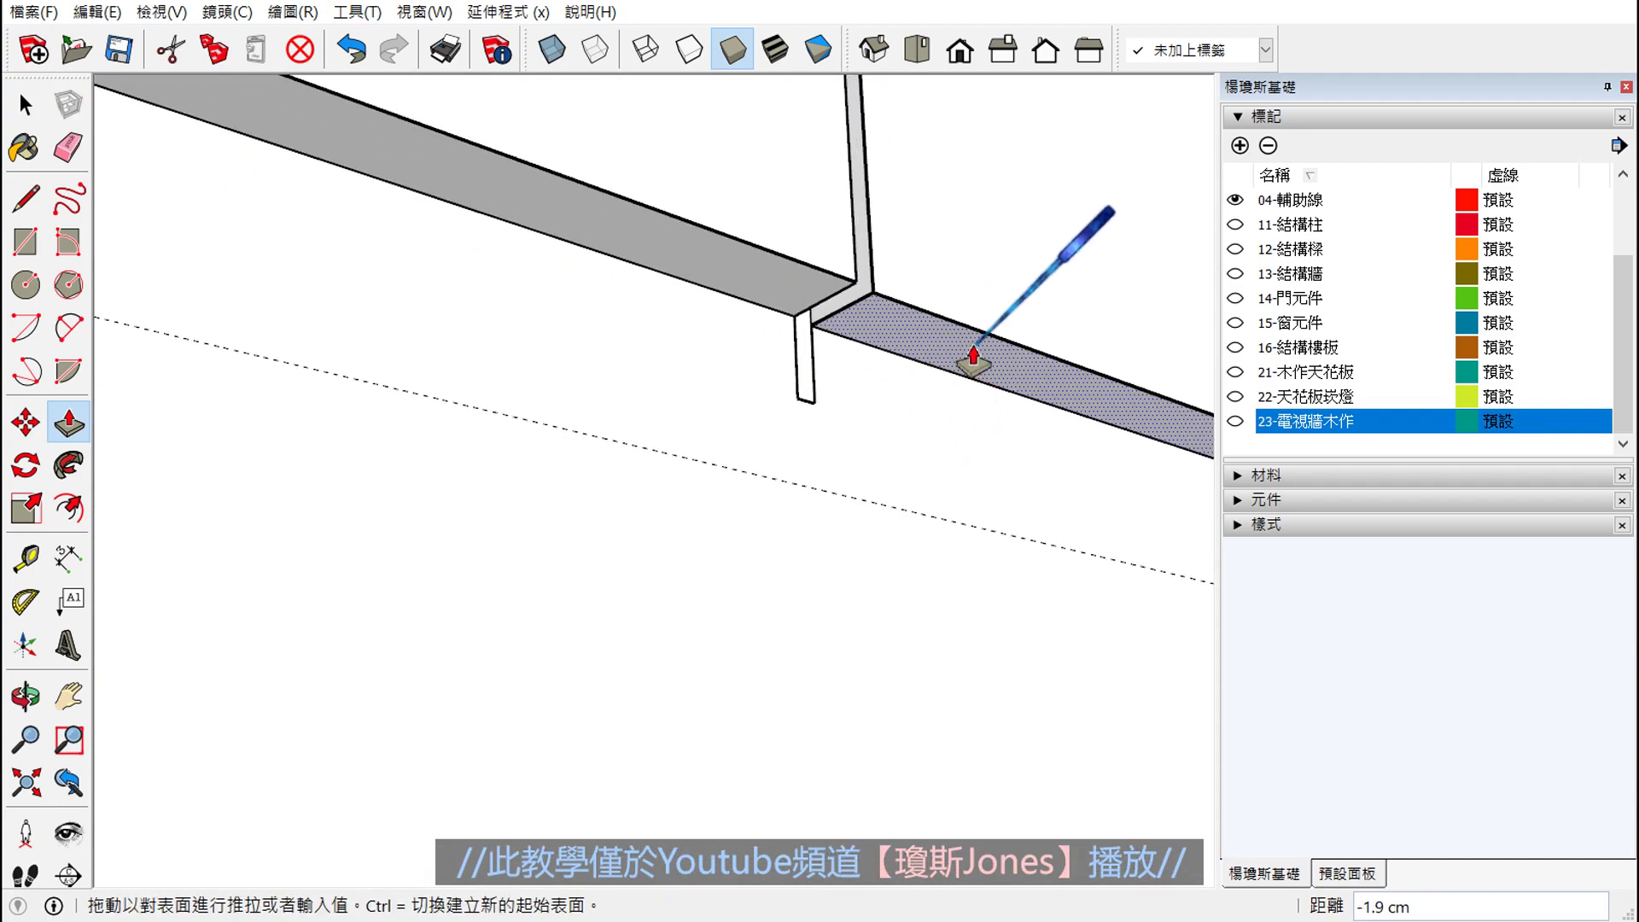
{"action": "type", "text": "2"}
{"action": "key", "text": "Return"}
{"action": "key", "text": "space"}
{"action": "scroll", "coordinate": [941, 429], "scroll_direction": "down", "scroll_amount": 1}
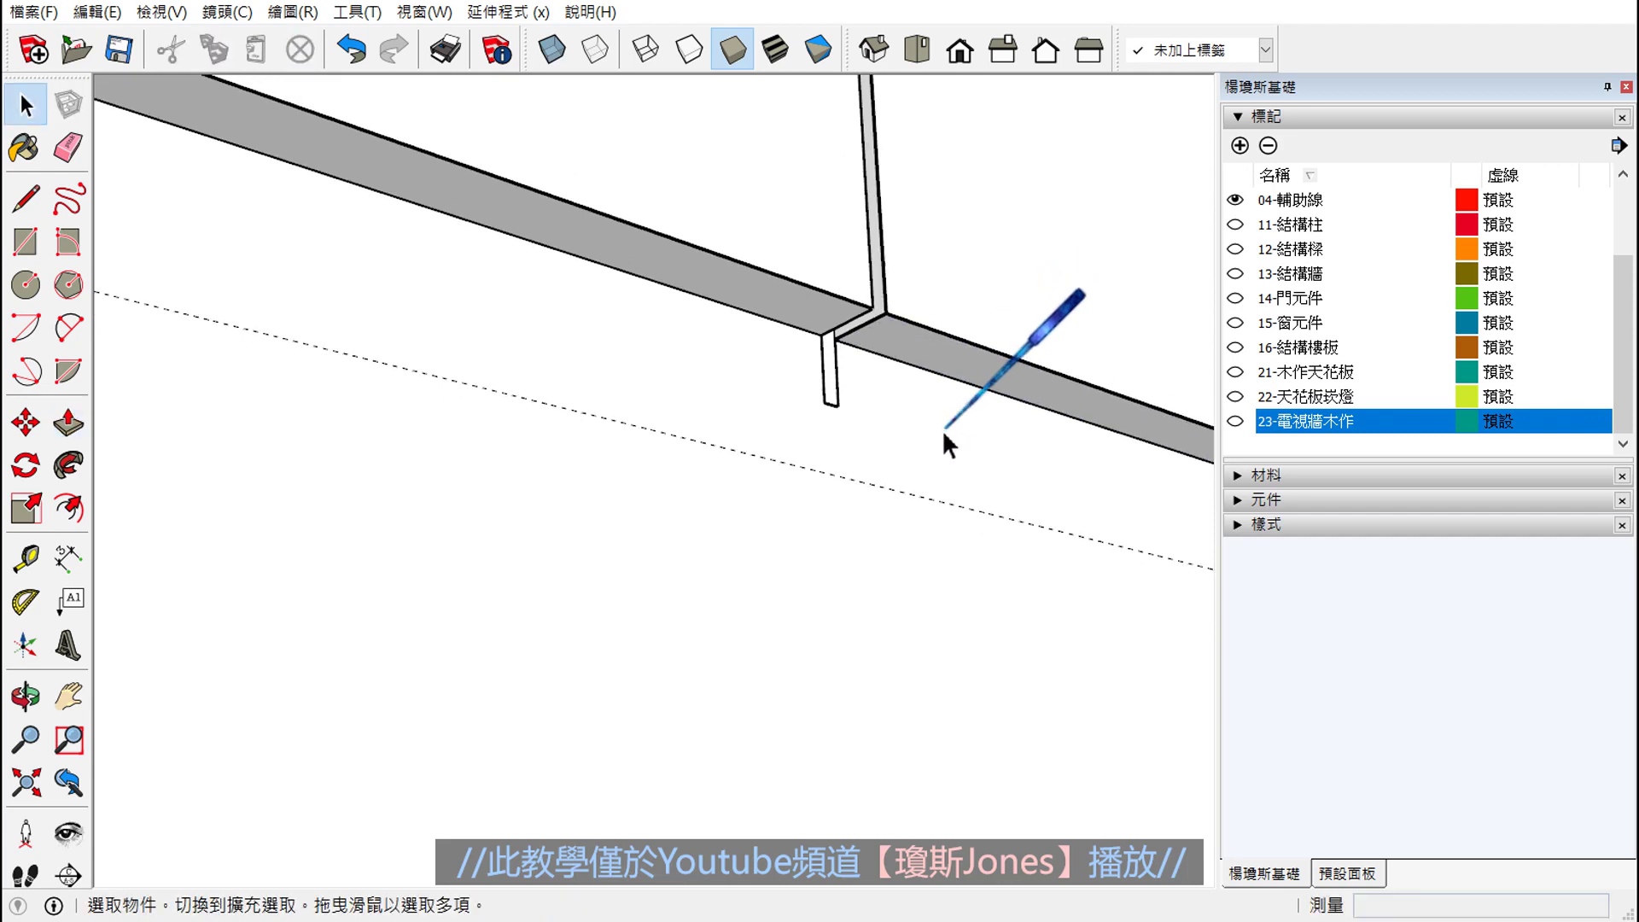
{"action": "scroll", "coordinate": [941, 429], "scroll_direction": "down", "scroll_amount": 2}
{"action": "mouse_move", "coordinate": [886, 447]}
{"action": "middle_mouse_down"}
{"action": "mouse_move", "coordinate": [680, 501]}
{"action": "mouse_move", "coordinate": [592, 439]}
{"action": "middle_mouse_up"}
{"action": "scroll", "coordinate": [589, 427], "scroll_direction": "up", "scroll_amount": 2}
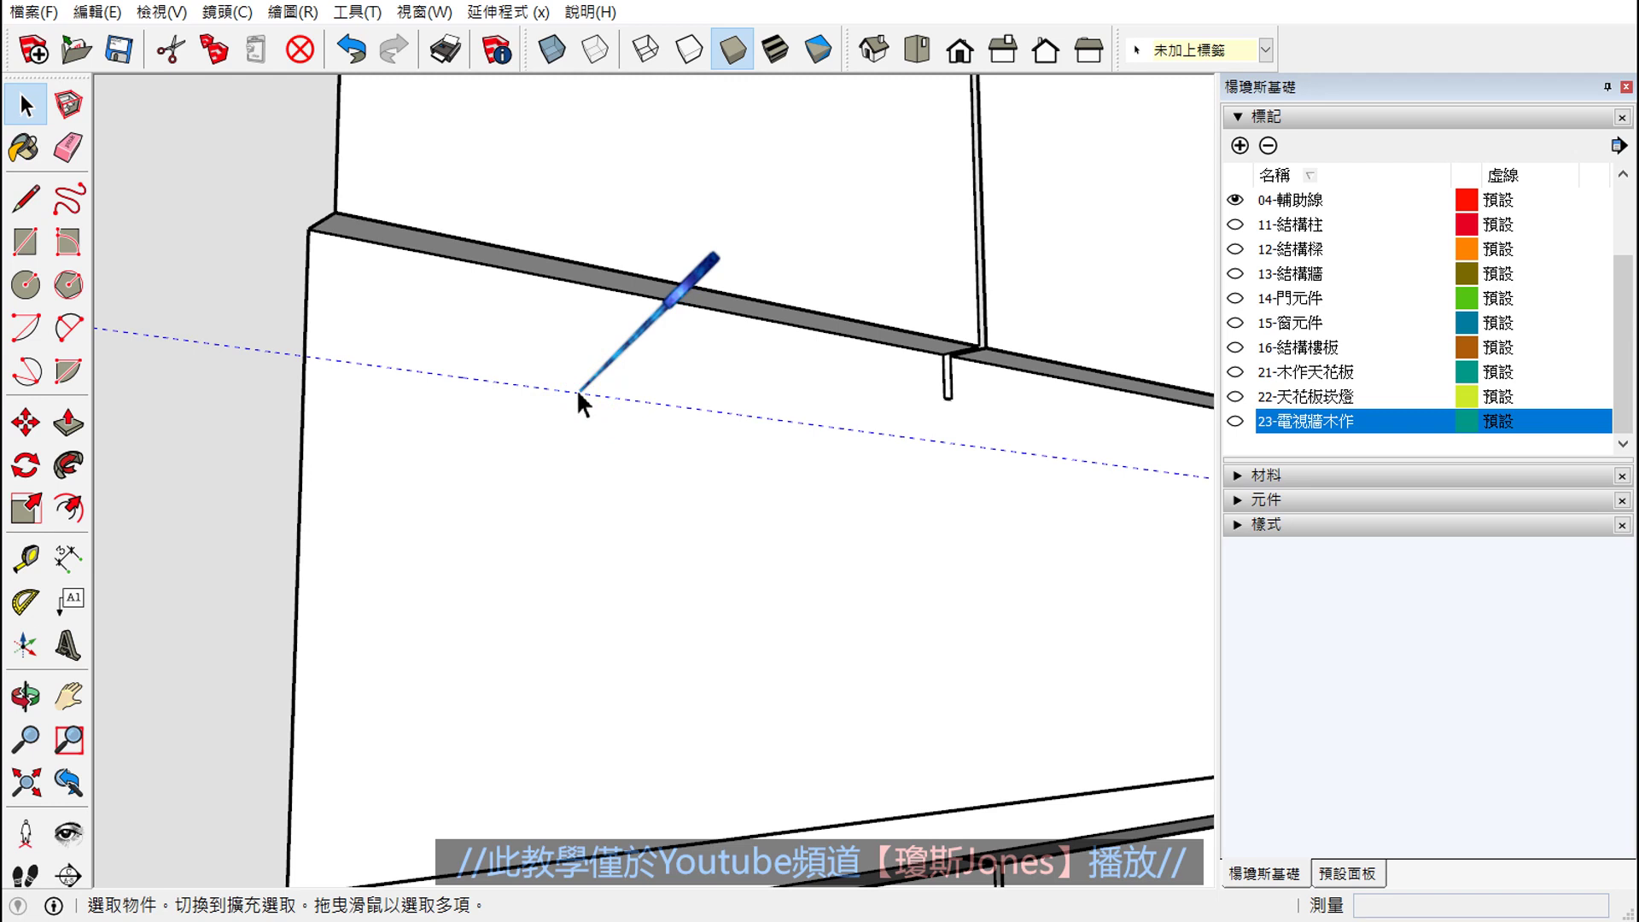
- Place a guide line 2 cm below the ledge's top edge
{"action": "left_click", "coordinate": [25, 559]}
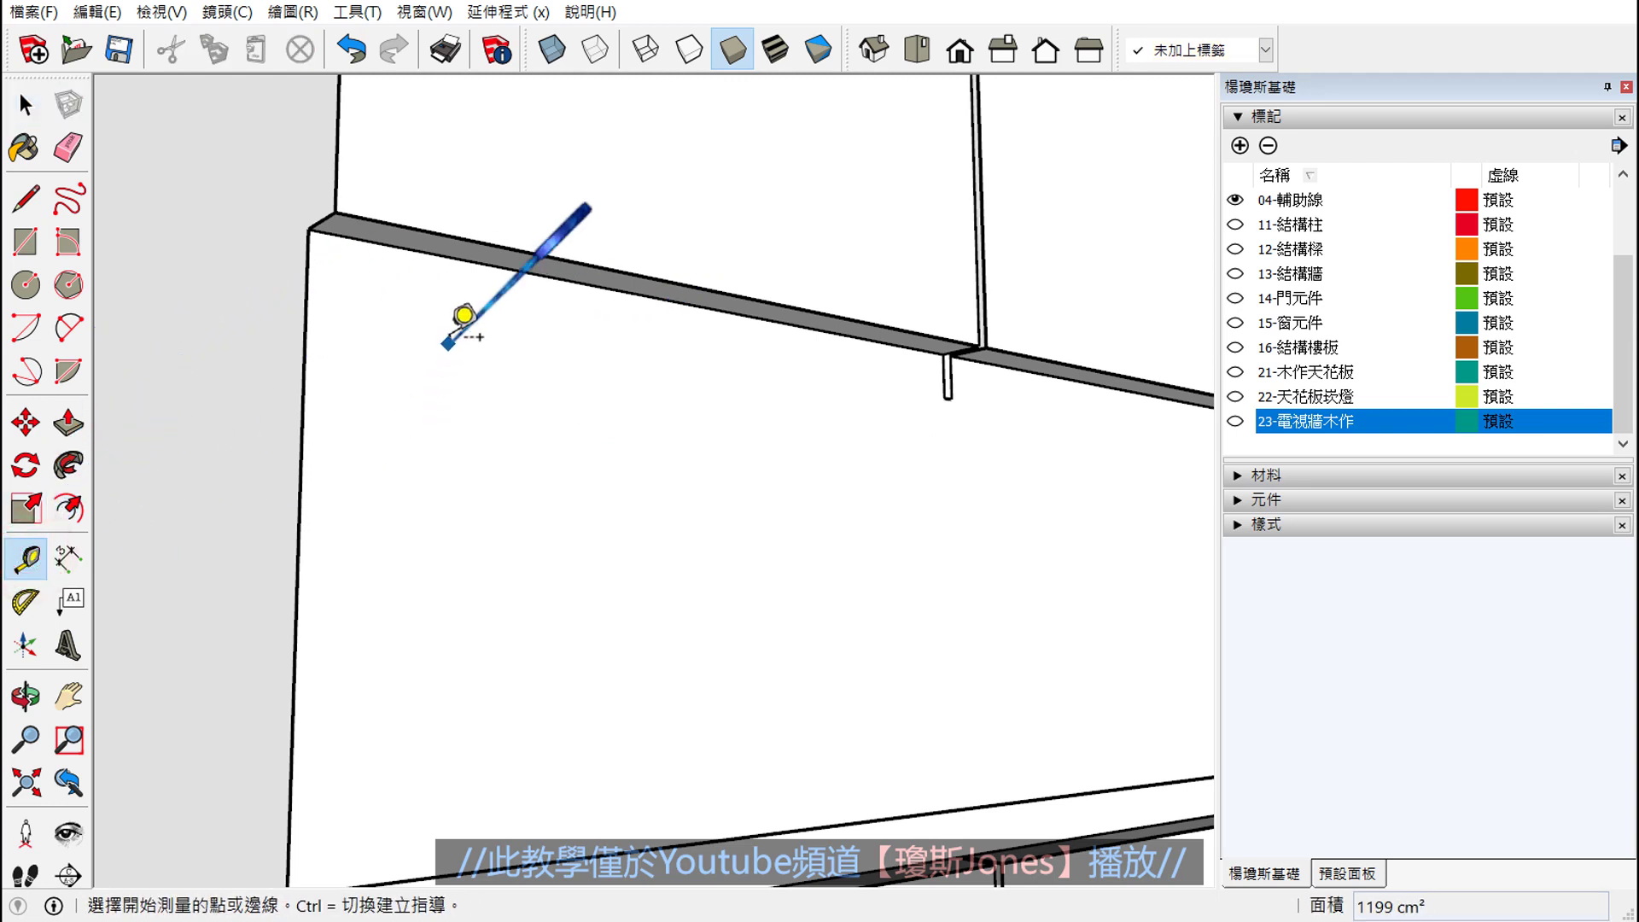
{"action": "left_click", "coordinate": [452, 256]}
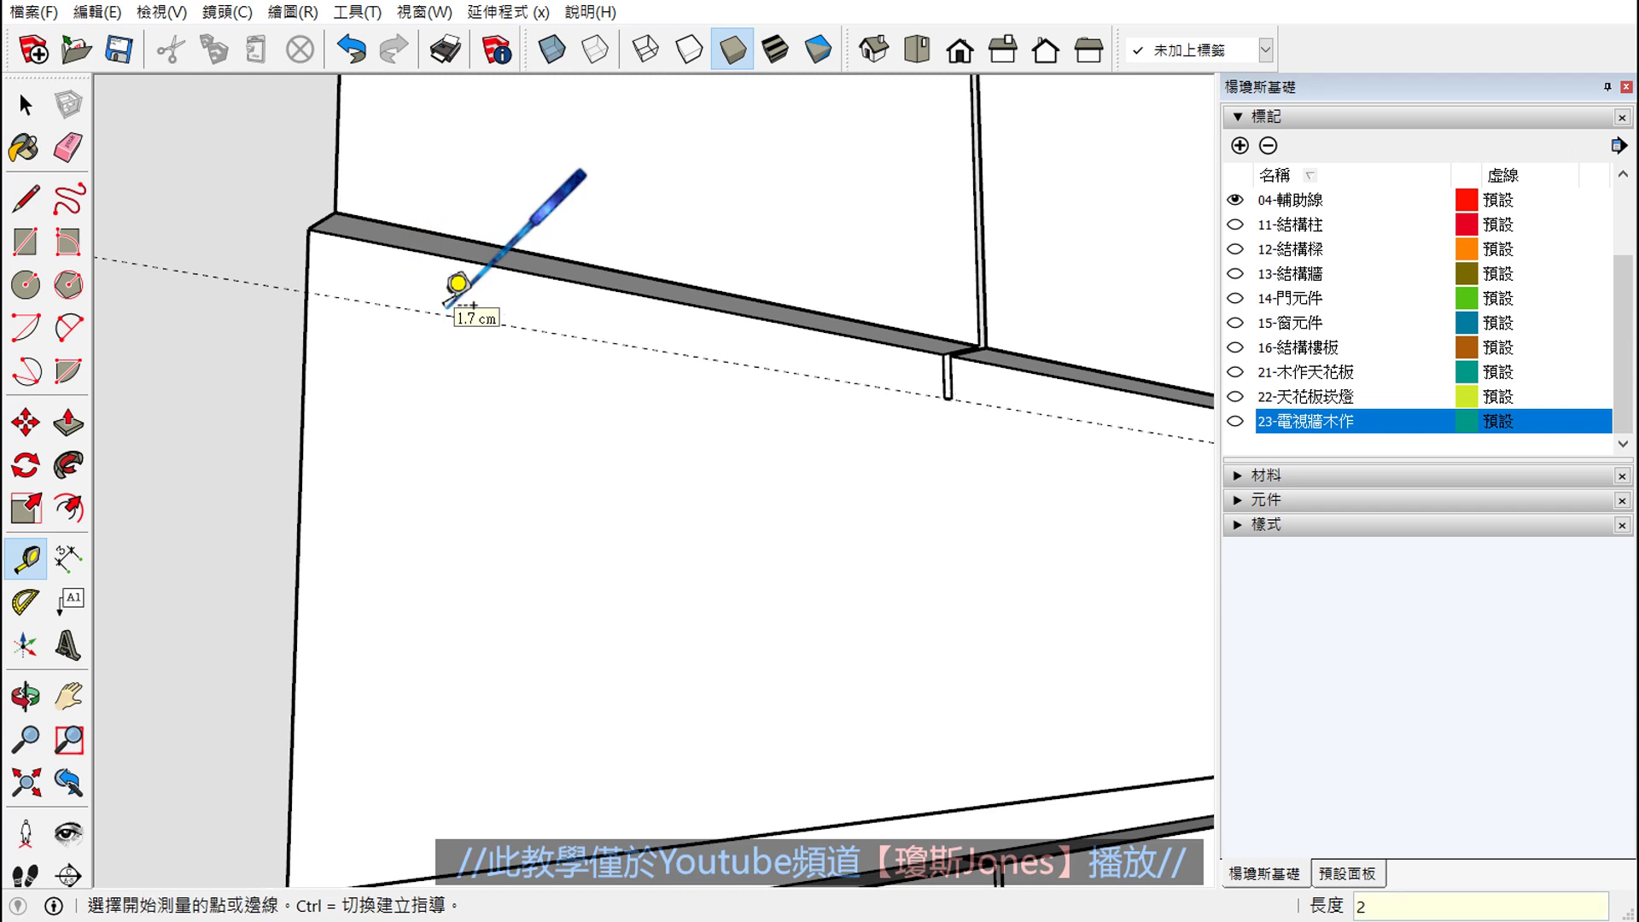
{"action": "scroll", "coordinate": [435, 335], "scroll_direction": "down", "scroll_amount": 3}
{"action": "key", "text": "space"}
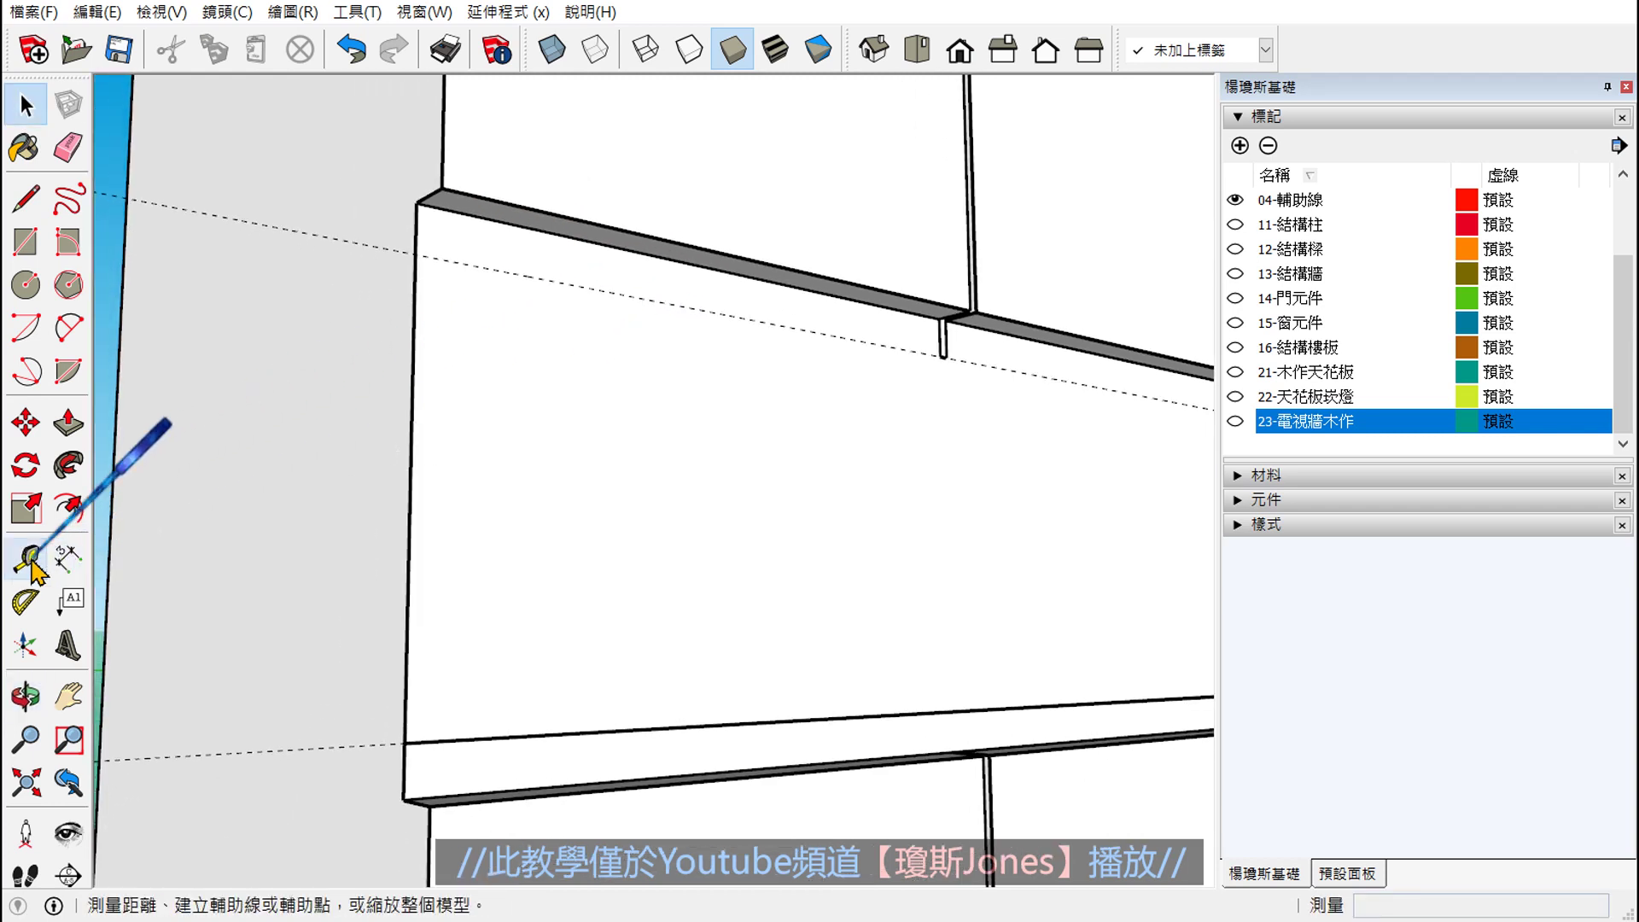
{"action": "left_click", "coordinate": [32, 560]}
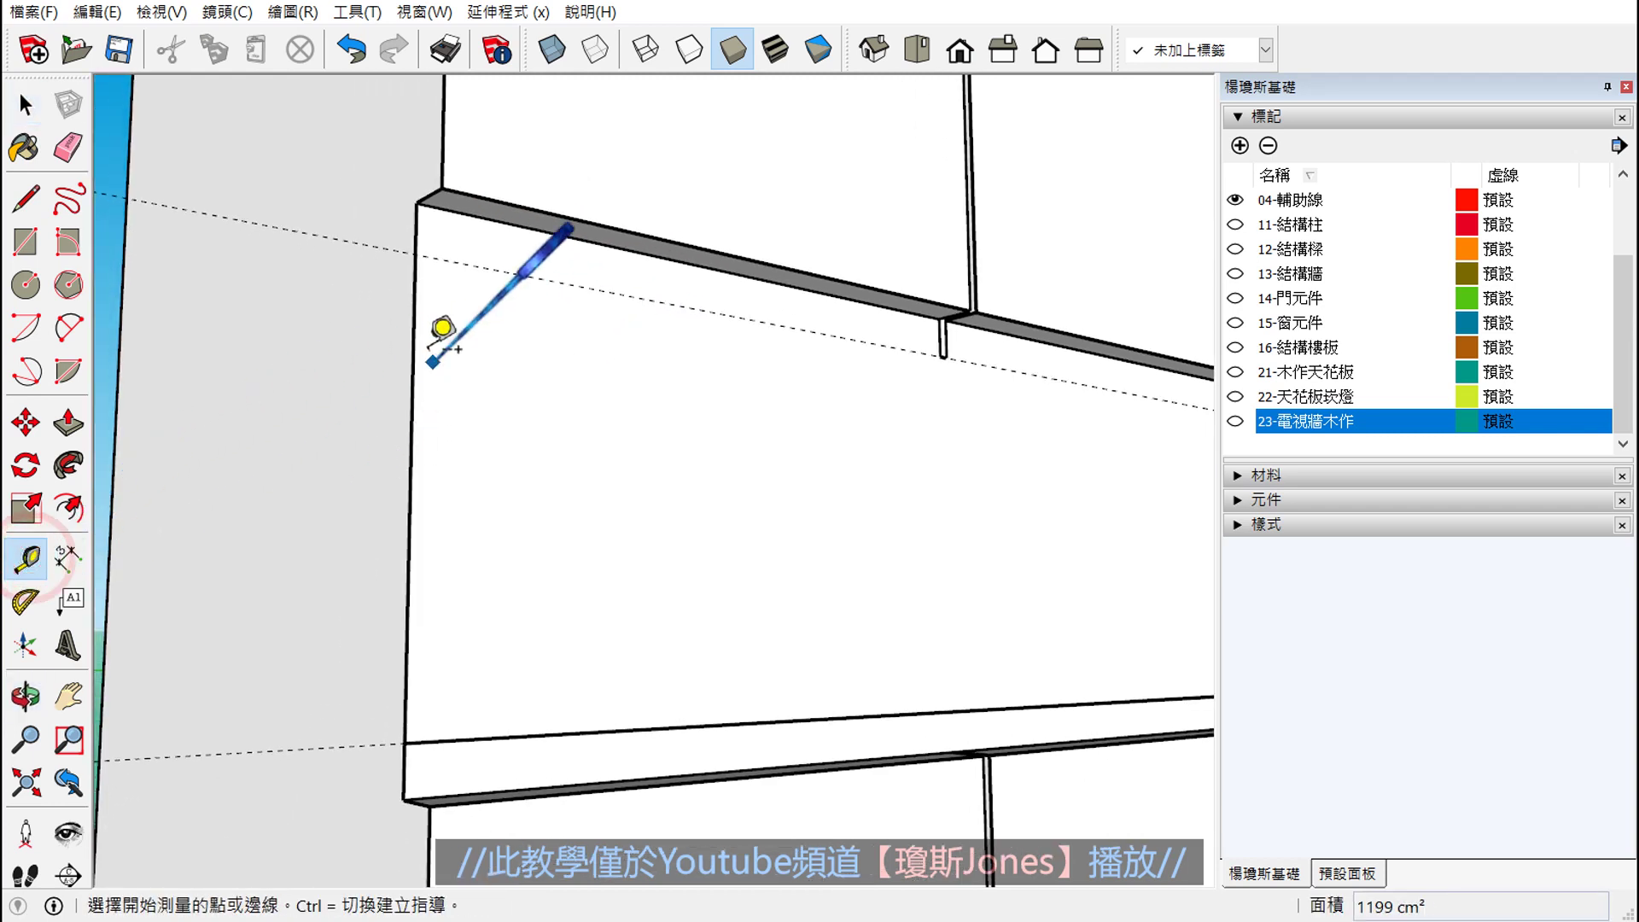
{"action": "left_click", "coordinate": [414, 254]}
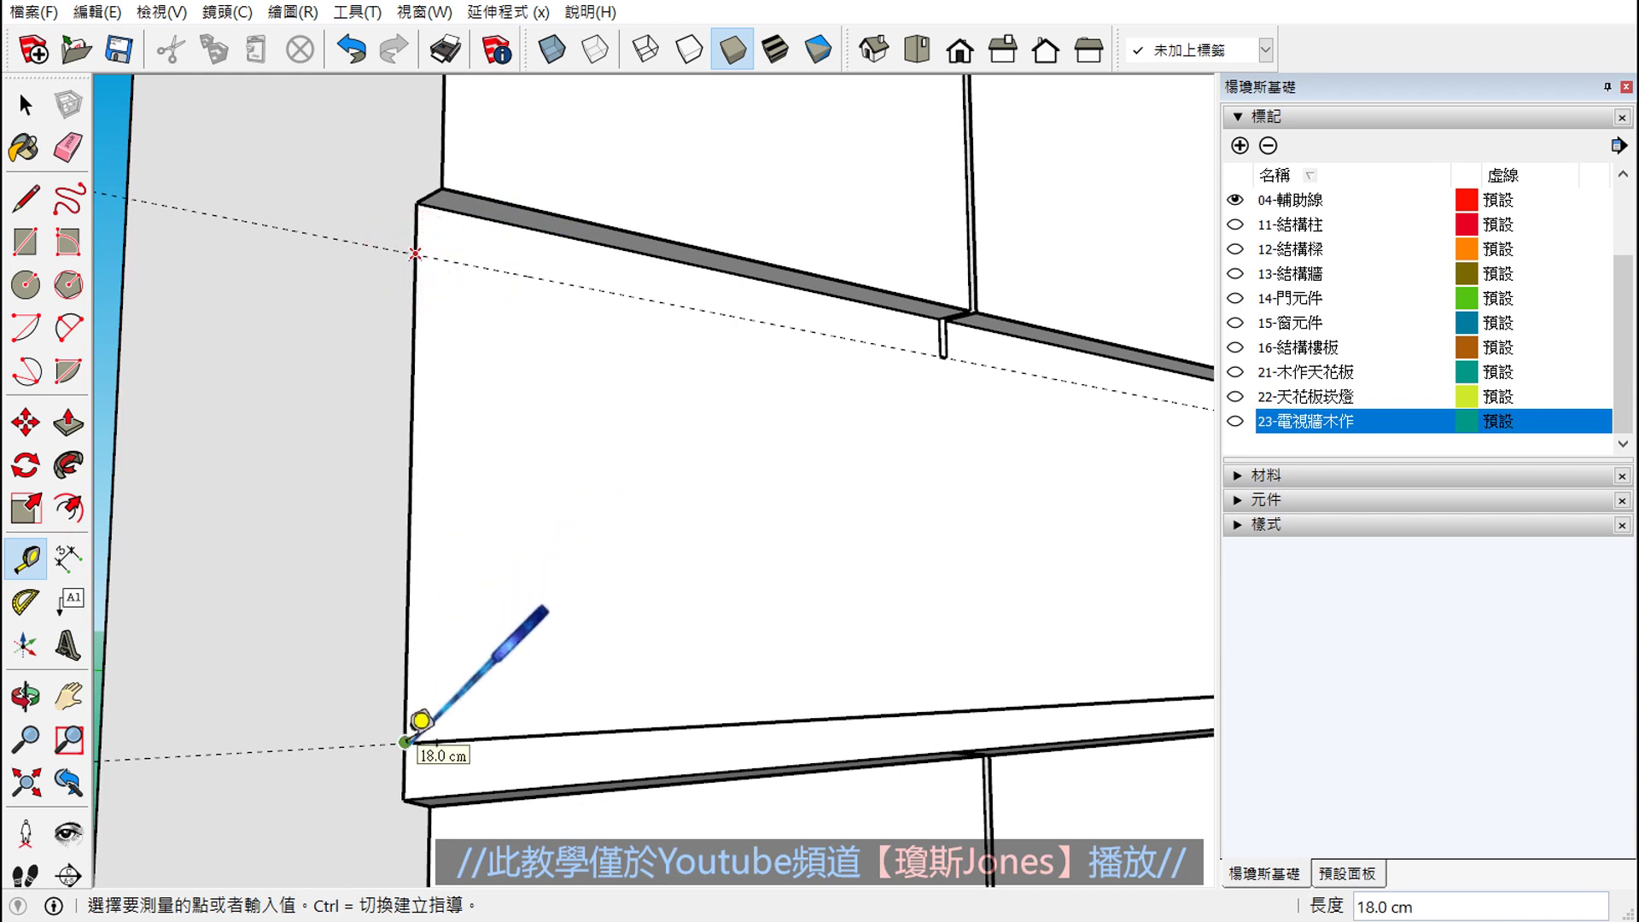
{"action": "key", "text": "Escape"}
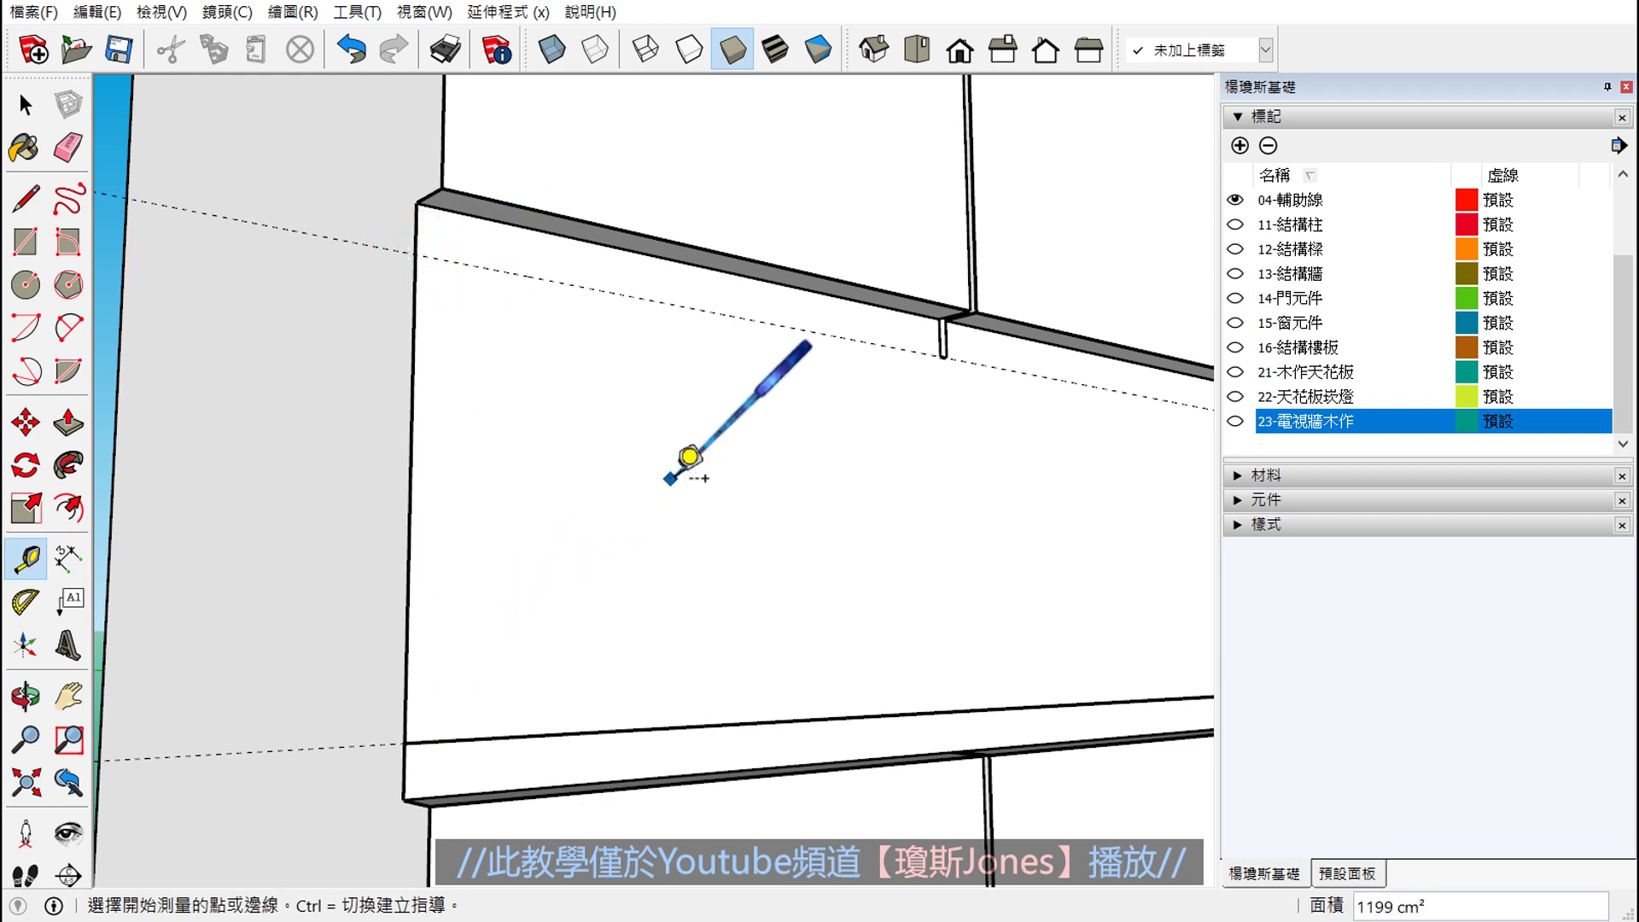
- Delete the bottom and vertical edges of the leftover sliver under the panel joint
{"action": "scroll", "coordinate": [896, 397], "scroll_direction": "up", "scroll_amount": 2}
{"action": "scroll", "coordinate": [939, 315], "scroll_direction": "up", "scroll_amount": 2}
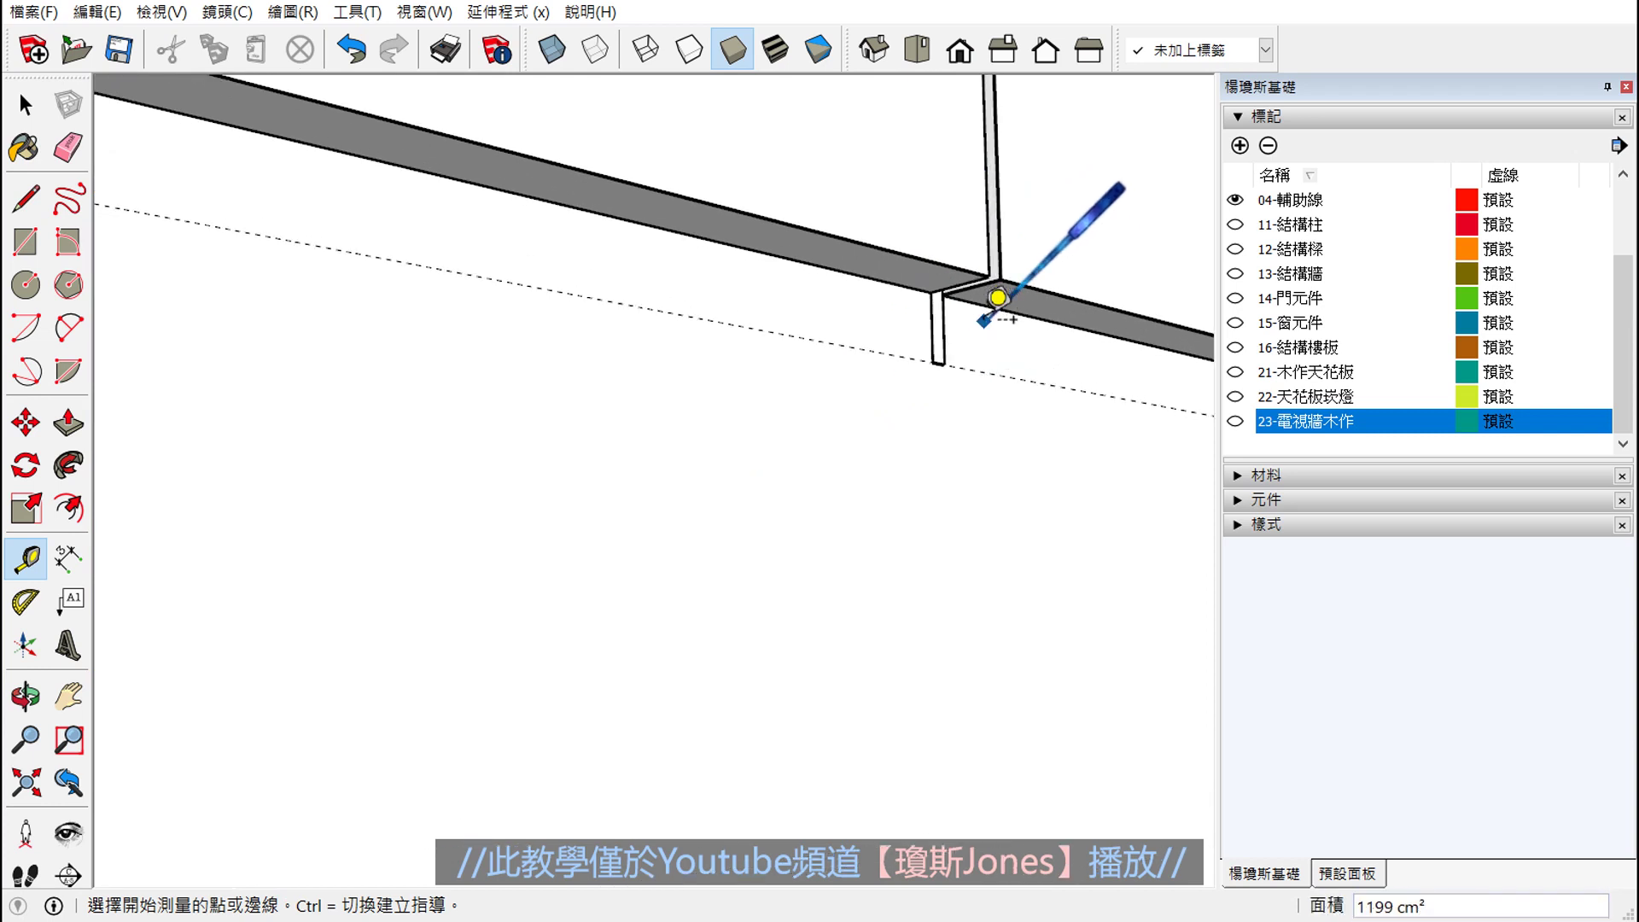
{"action": "scroll", "coordinate": [982, 299], "scroll_direction": "up", "scroll_amount": 1}
{"action": "mouse_move", "coordinate": [1006, 340]}
{"action": "middle_mouse_down"}
{"action": "mouse_move", "coordinate": [801, 335]}
{"action": "mouse_move", "coordinate": [925, 208]}
{"action": "mouse_move", "coordinate": [833, 339]}
{"action": "mouse_move", "coordinate": [826, 280]}
{"action": "mouse_move", "coordinate": [850, 227]}
{"action": "mouse_move", "coordinate": [903, 230]}
{"action": "middle_mouse_up"}
{"action": "scroll", "coordinate": [900, 252], "scroll_direction": "up", "scroll_amount": 2}
{"action": "left_click", "coordinate": [890, 528]}
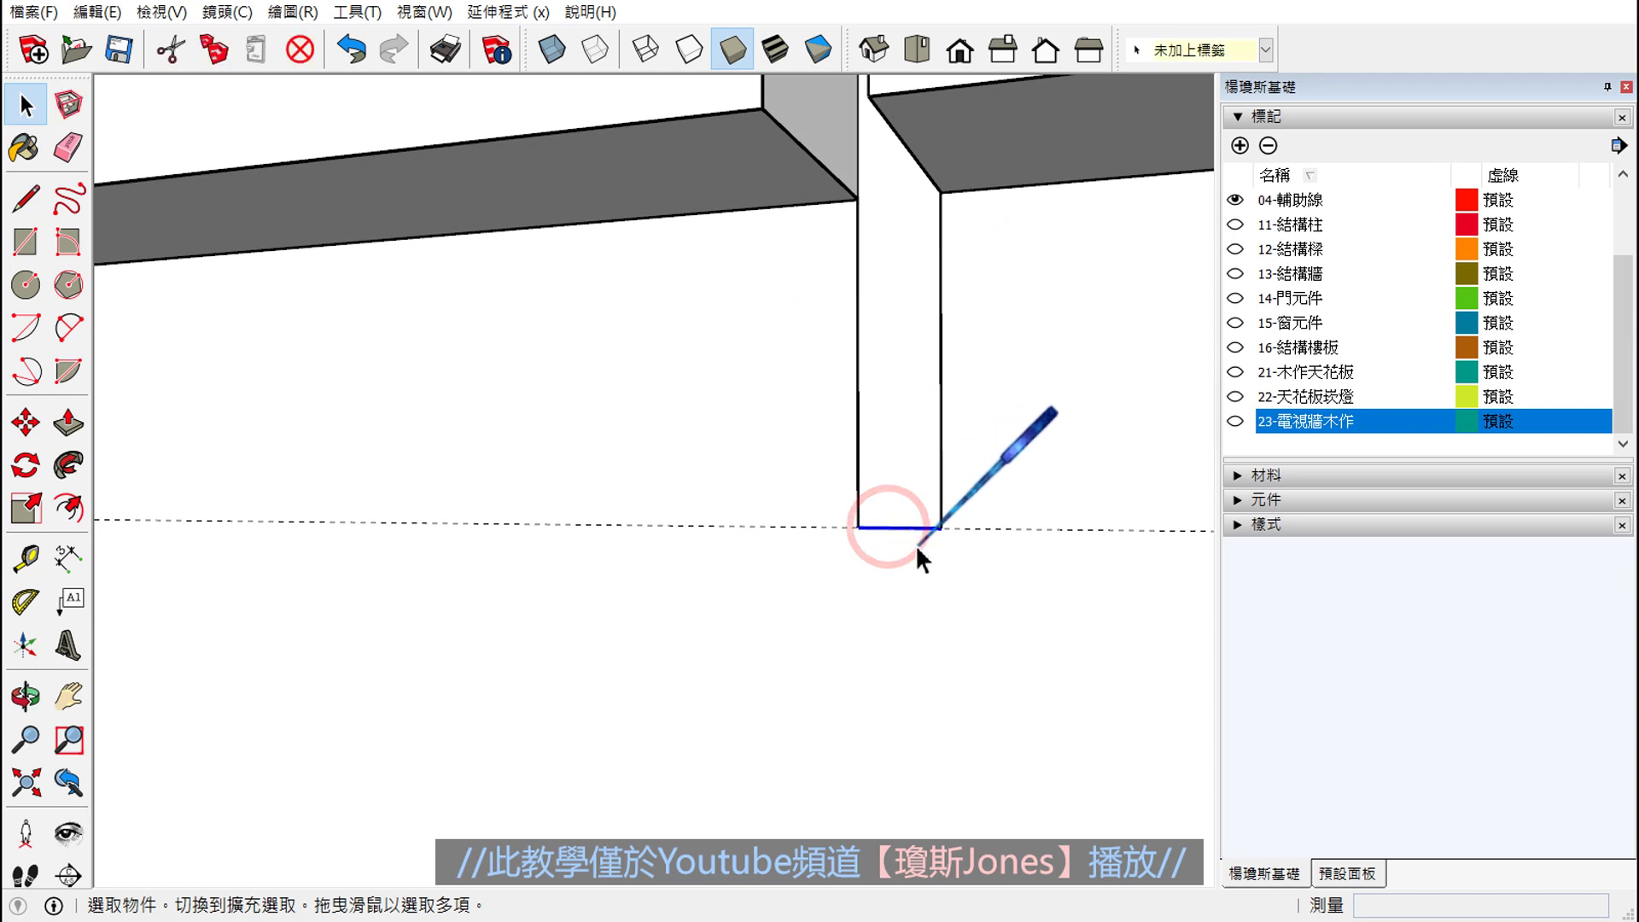
{"action": "key", "text": "Delete"}
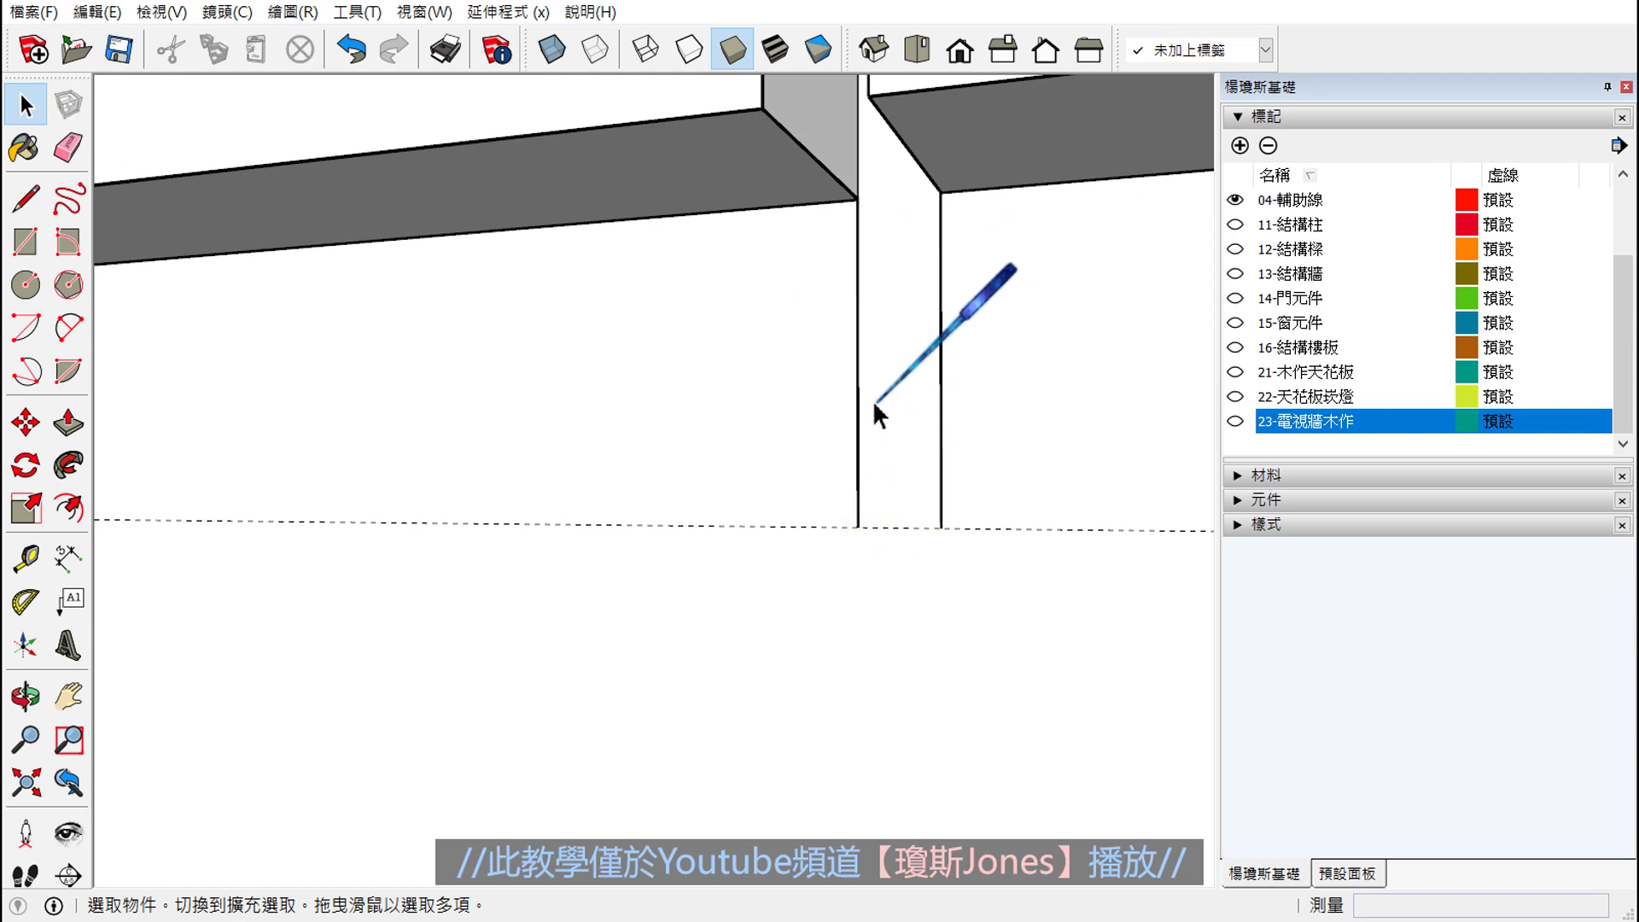
{"action": "left_click", "coordinate": [858, 394]}
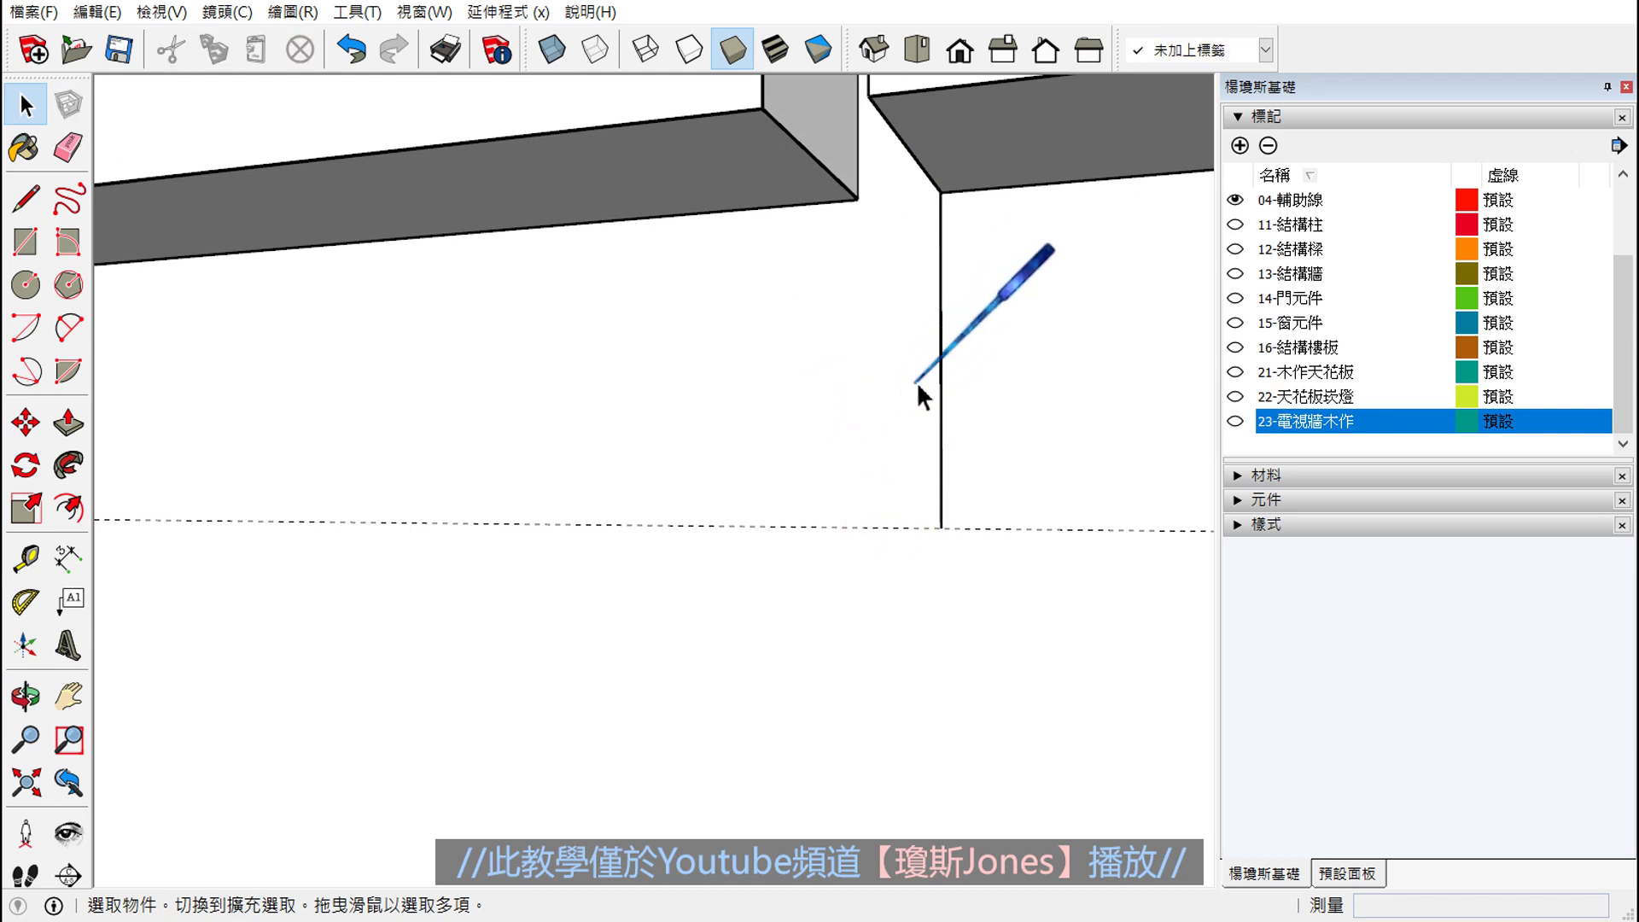
{"action": "left_click", "coordinate": [939, 375]}
{"action": "key", "text": "Delete"}
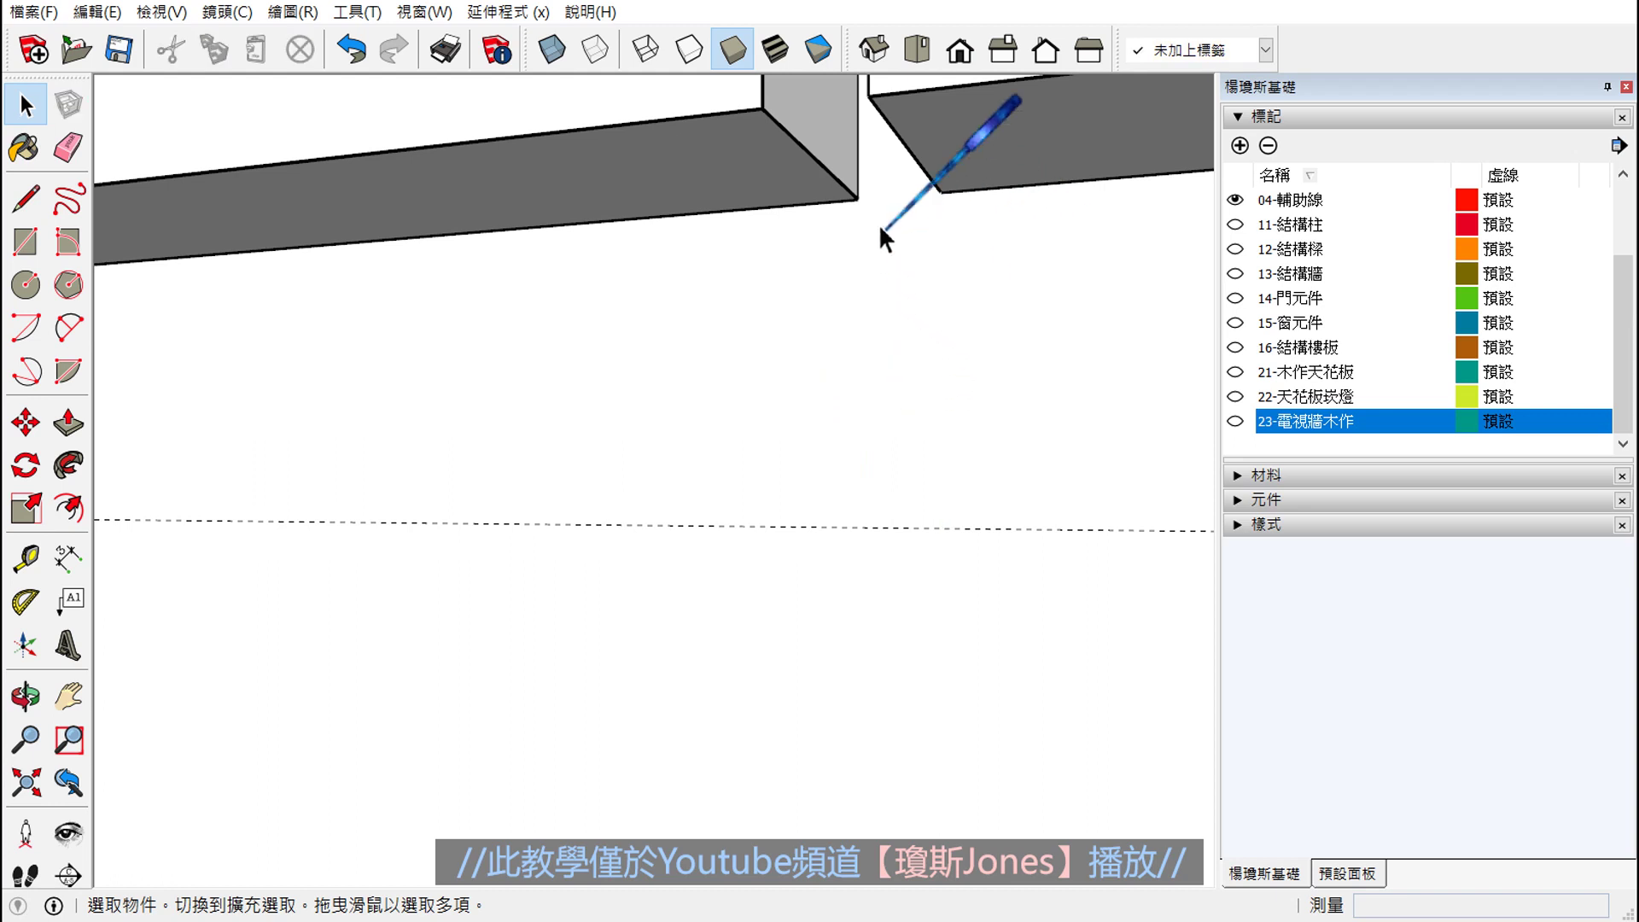
{"action": "mouse_move", "coordinate": [853, 190]}
{"action": "middle_mouse_down"}
{"action": "mouse_move", "coordinate": [856, 266]}
{"action": "mouse_move", "coordinate": [629, 387]}
{"action": "mouse_move", "coordinate": [1057, 395]}
{"action": "mouse_move", "coordinate": [1089, 442]}
{"action": "mouse_move", "coordinate": [848, 464]}
{"action": "mouse_move", "coordinate": [659, 438]}
{"action": "middle_mouse_up"}
- Begin a line at the panel's upper corner, then cancel it
{"action": "left_click", "coordinate": [26, 200]}
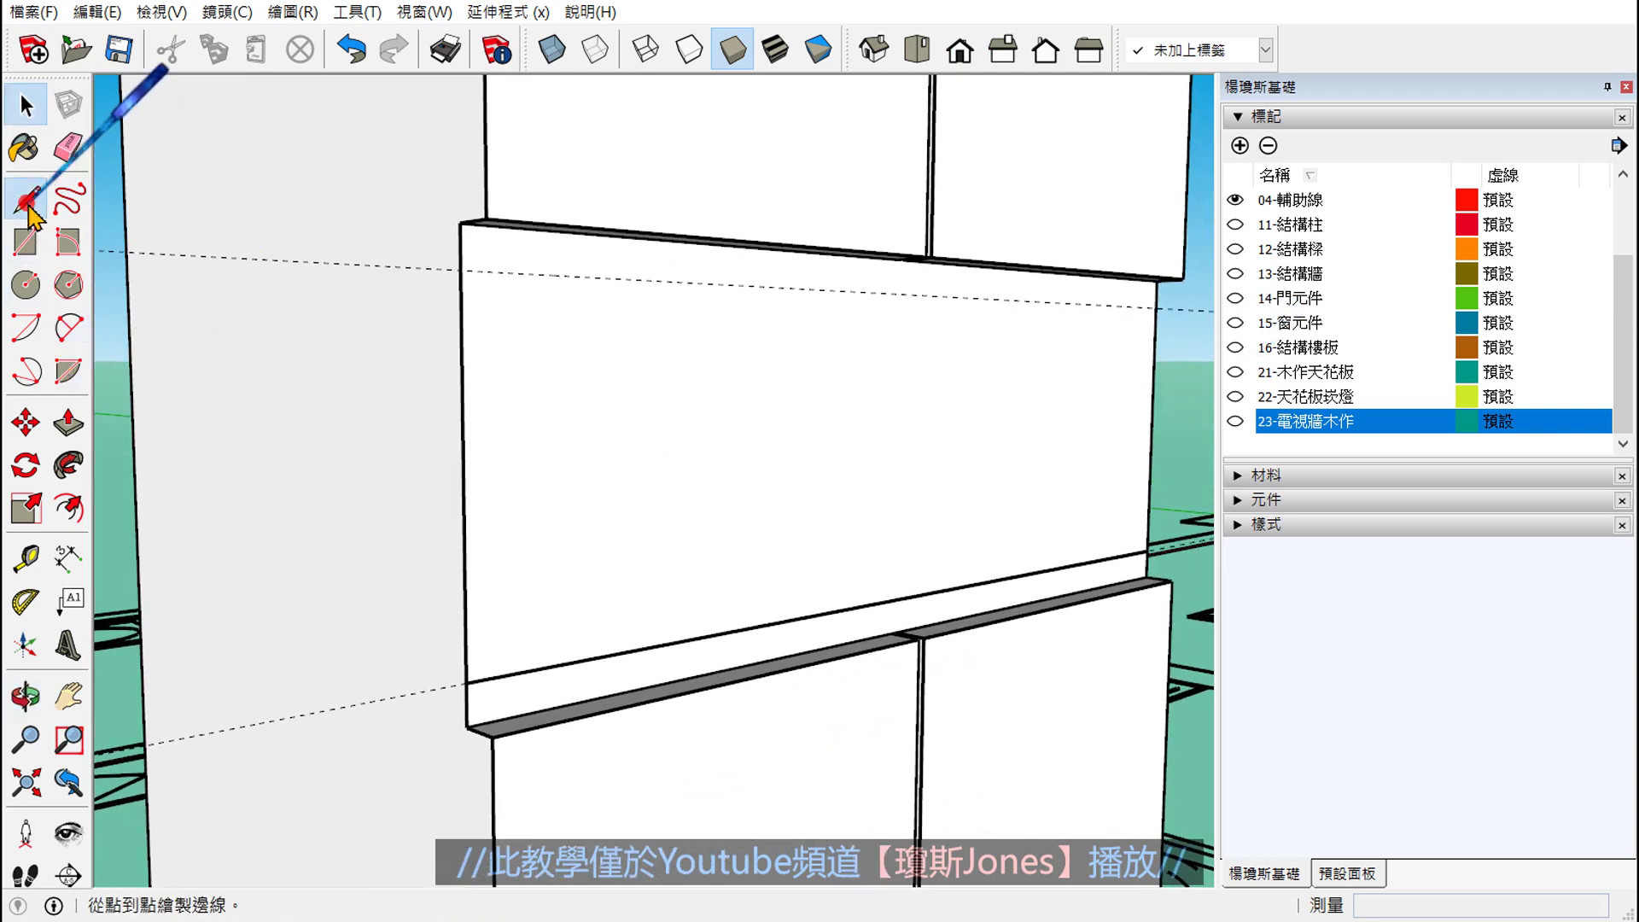
{"action": "left_click", "coordinate": [460, 271]}
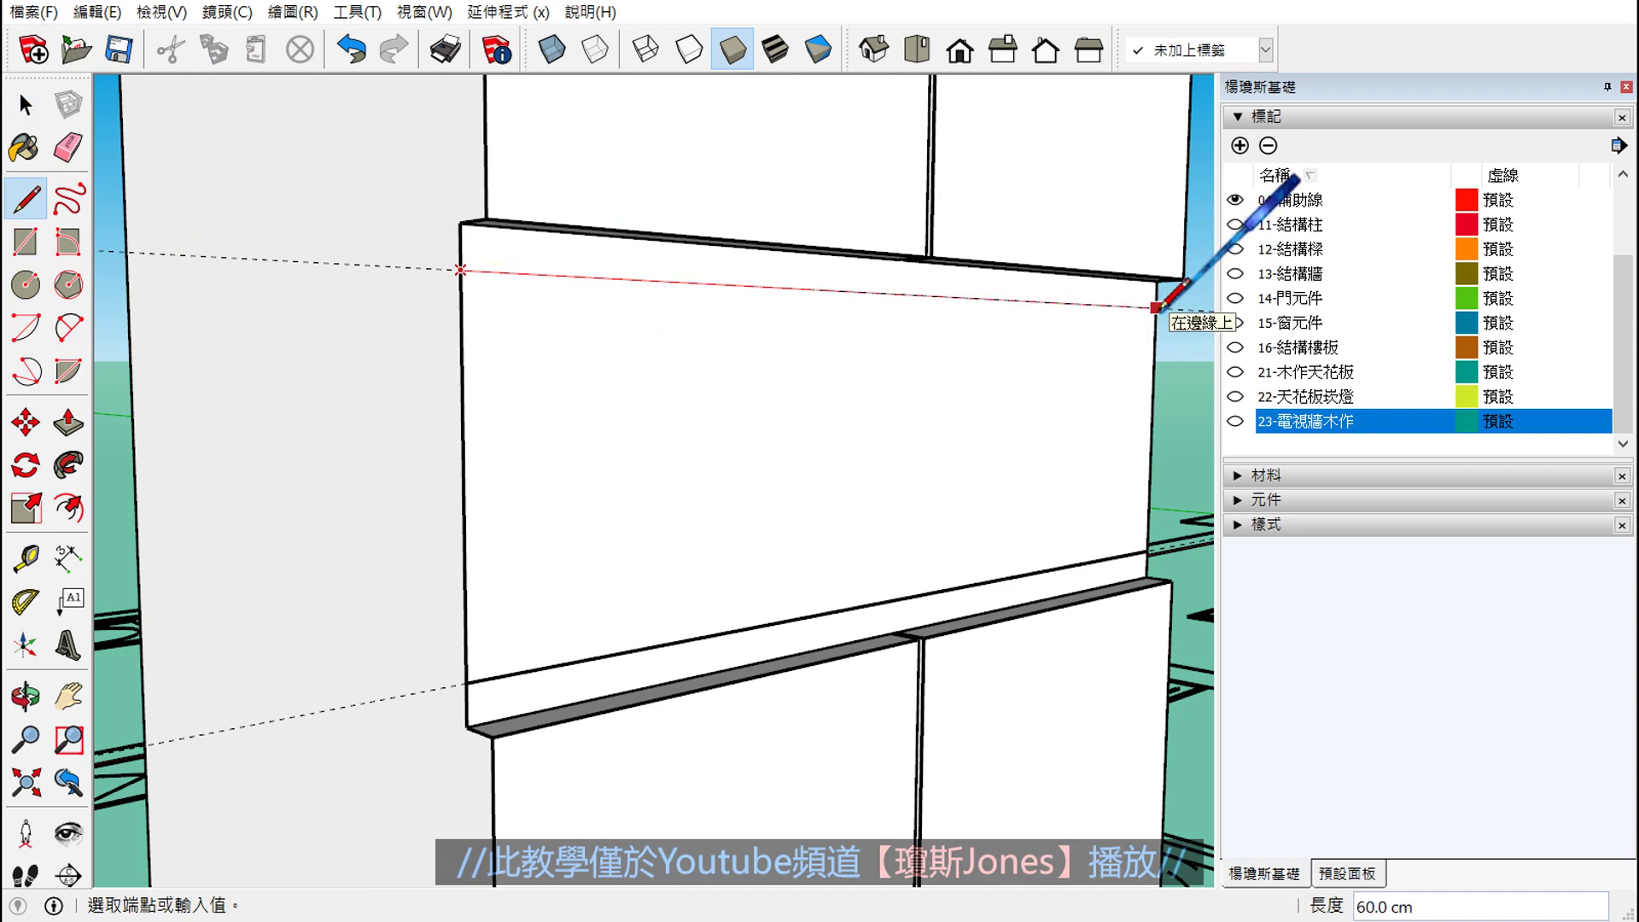
{"action": "key", "text": "Escape"}
{"action": "key", "text": "space"}
{"action": "scroll", "coordinate": [915, 419], "scroll_direction": "up", "scroll_amount": 2}
- Push the middle wall panel face forward by 2.0 cm
{"action": "left_click", "coordinate": [758, 442]}
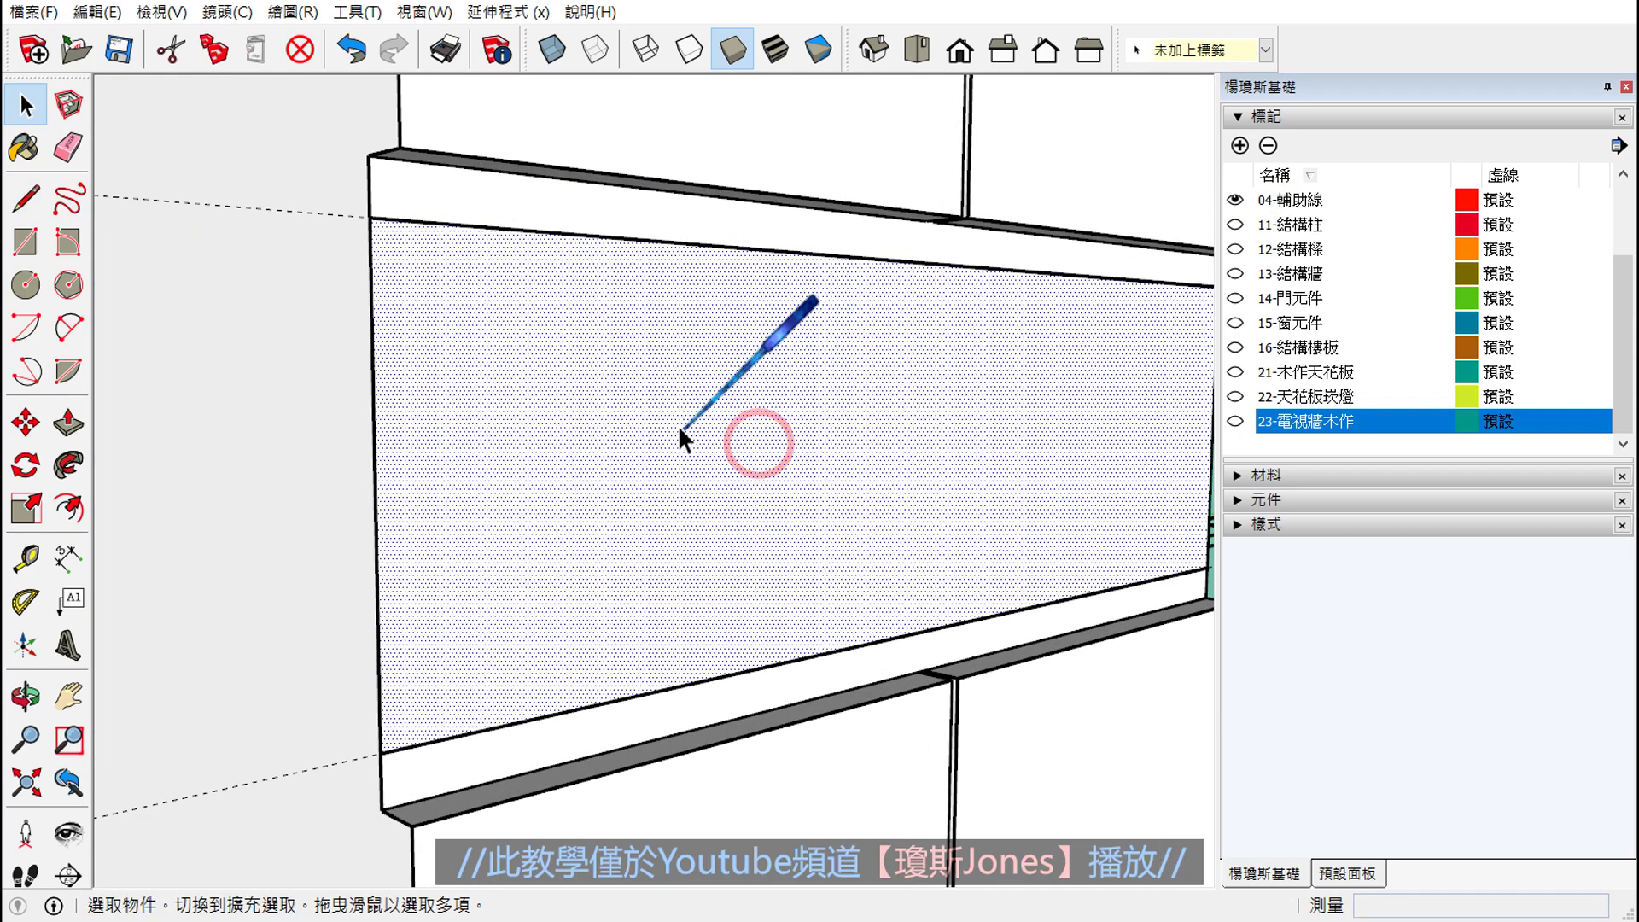
{"action": "middle_click_drag", "start_coordinate": [735, 465], "coordinate": [622, 431]}
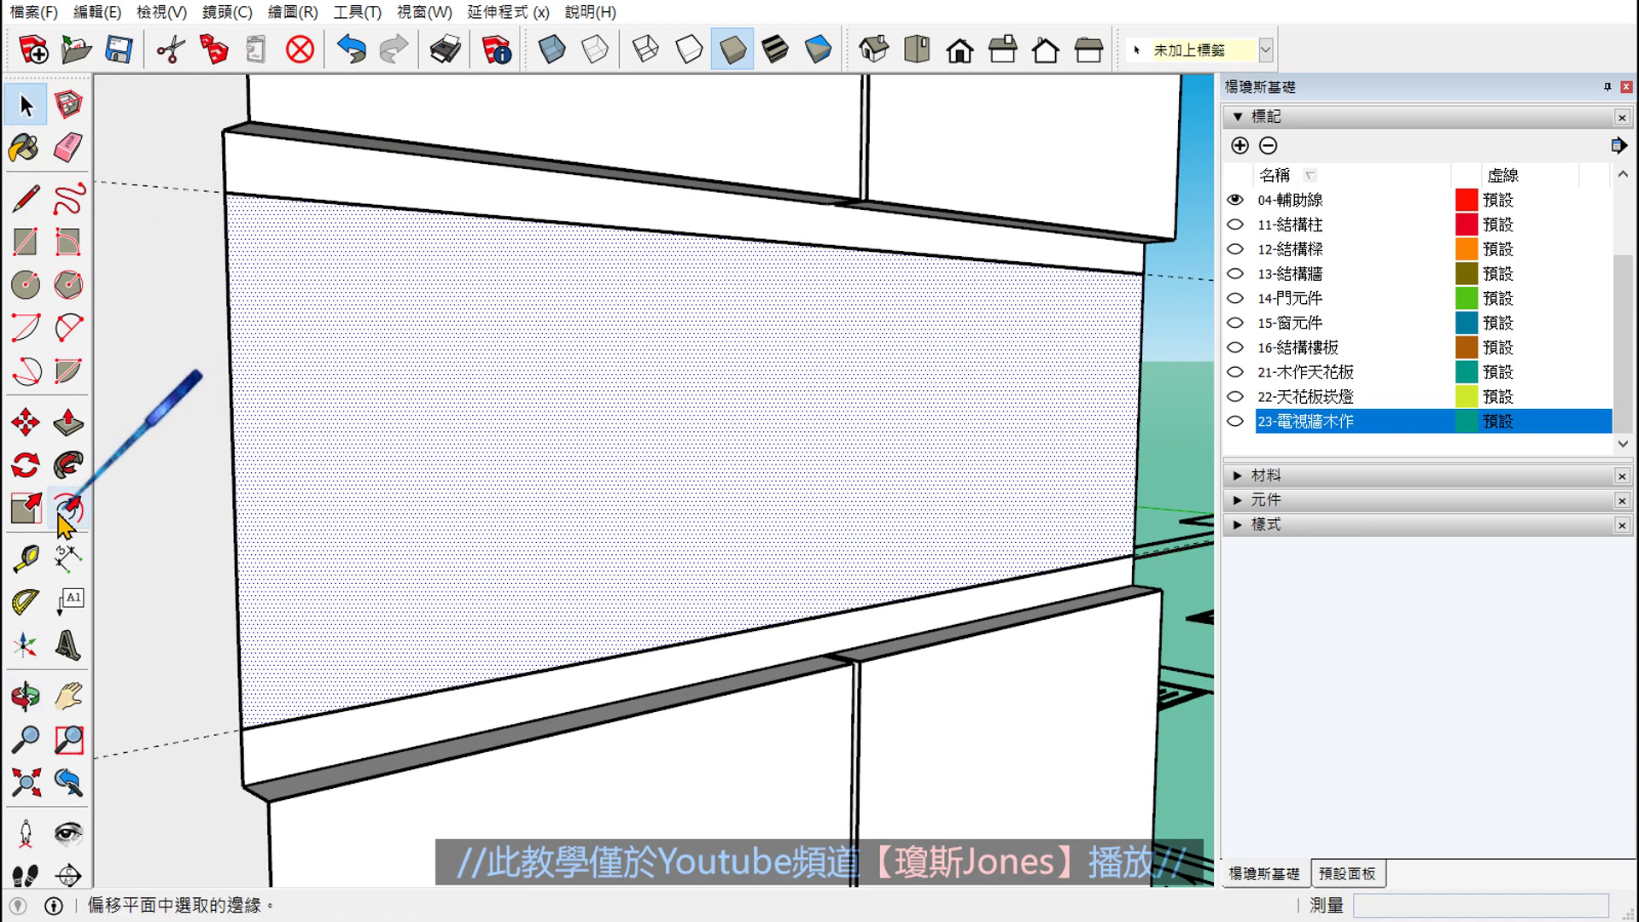
{"action": "left_click", "coordinate": [68, 421]}
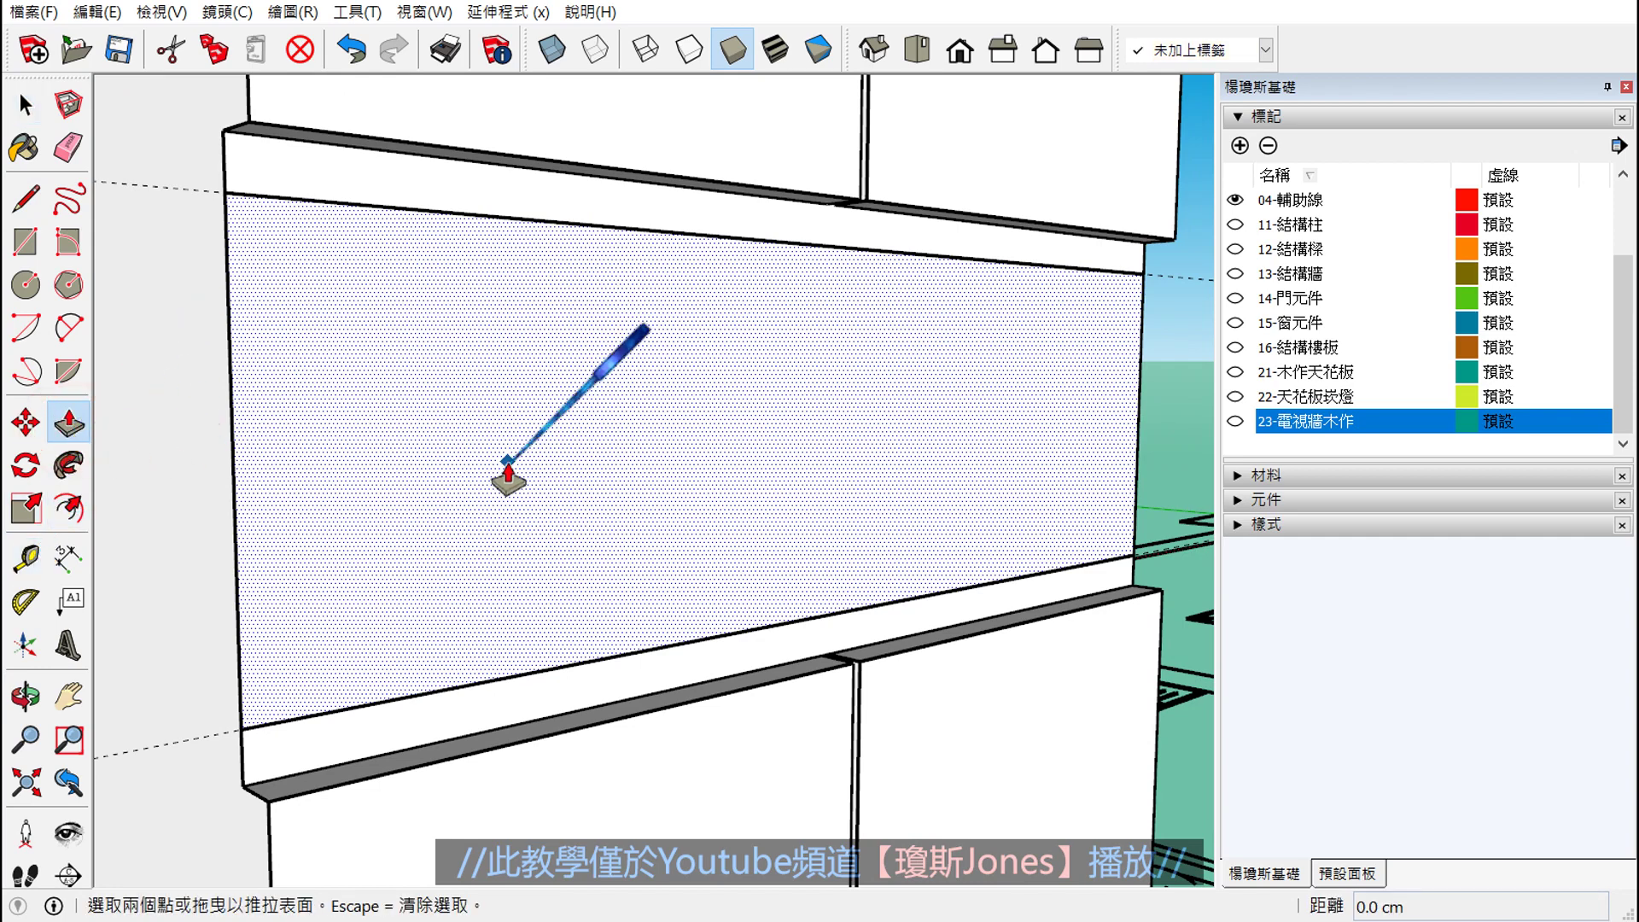
{"action": "left_click", "coordinate": [508, 478]}
{"action": "scroll", "coordinate": [580, 493], "scroll_direction": "down", "scroll_amount": 1}
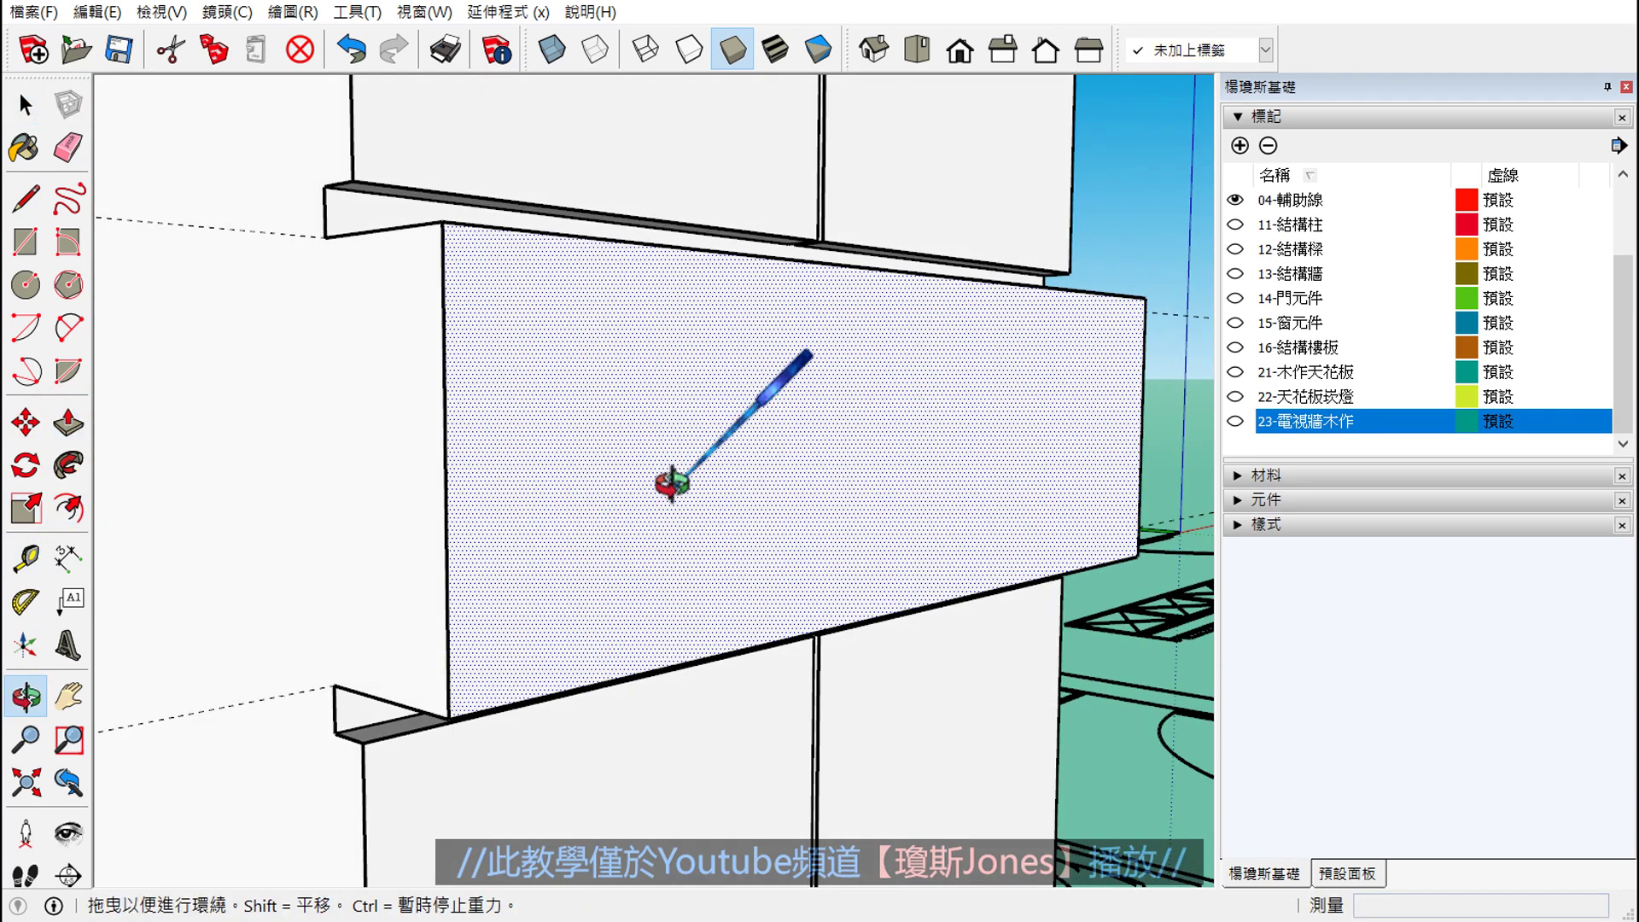
{"action": "middle_click_drag", "start_coordinate": [663, 479], "coordinate": [777, 483]}
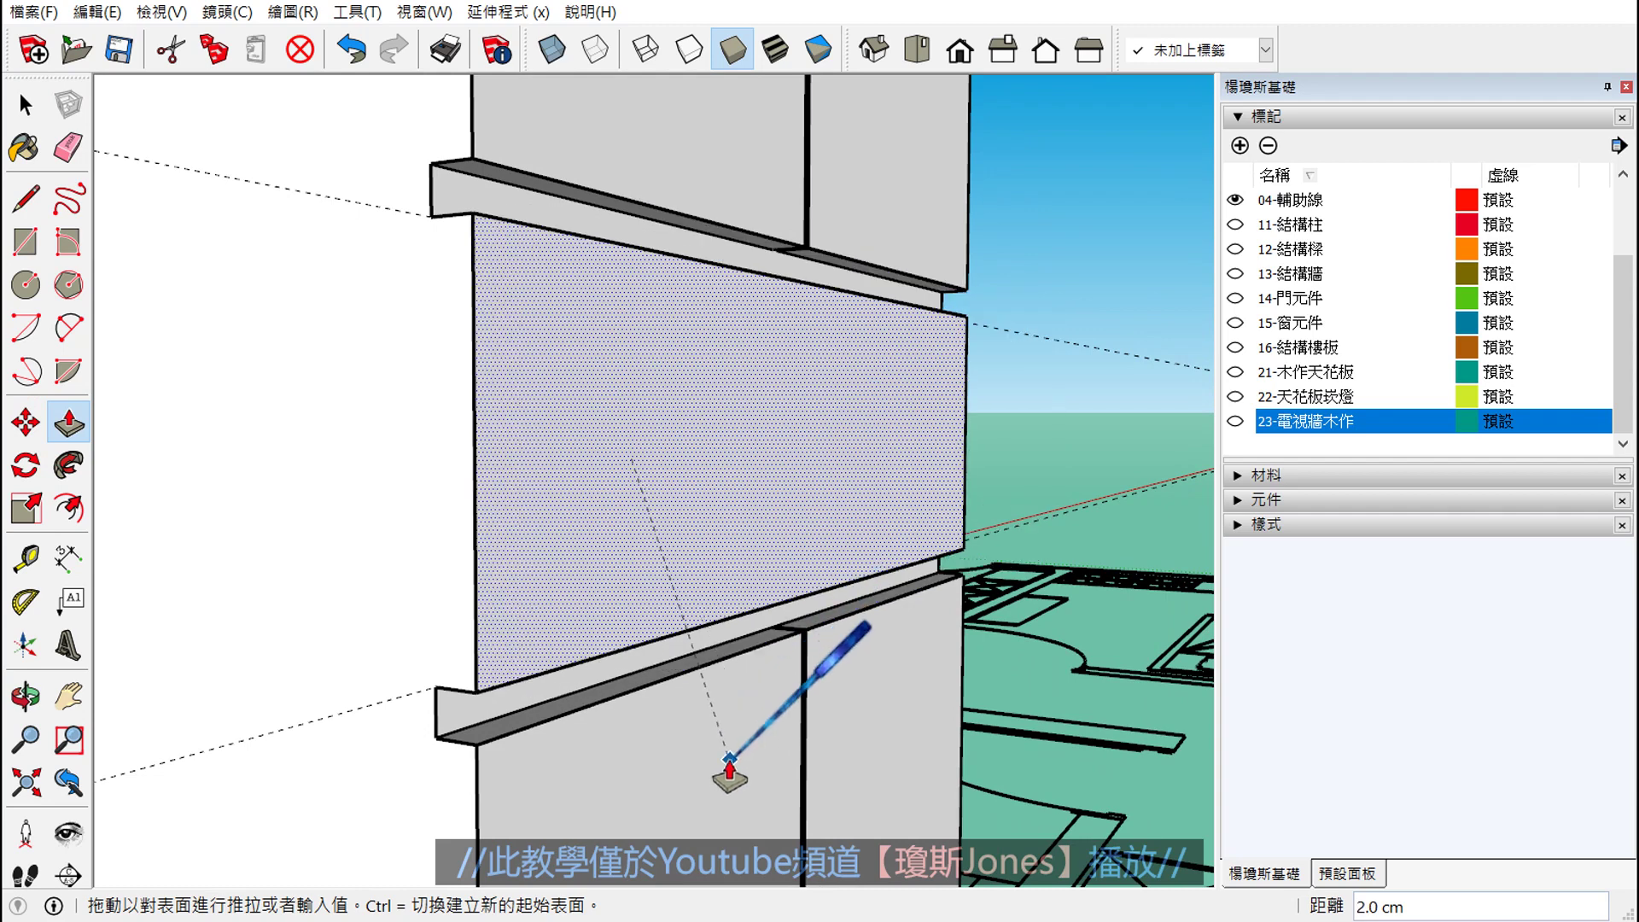
{"action": "left_click", "coordinate": [721, 777]}
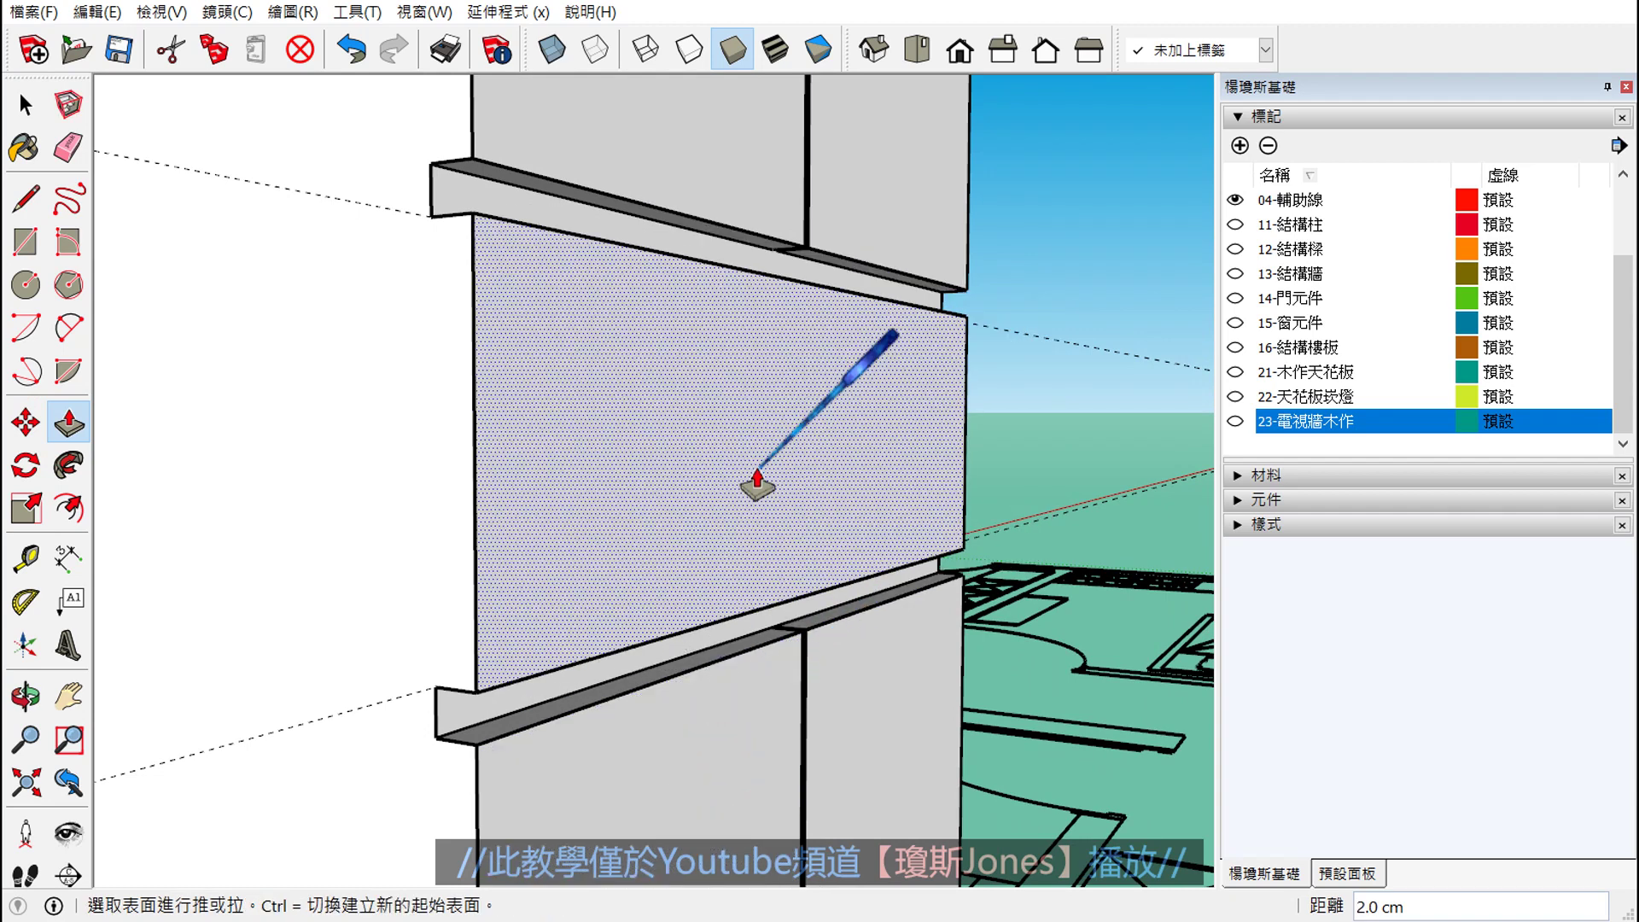
{"action": "key", "text": "space"}
{"action": "scroll", "coordinate": [749, 442], "scroll_direction": "down", "scroll_amount": 2}
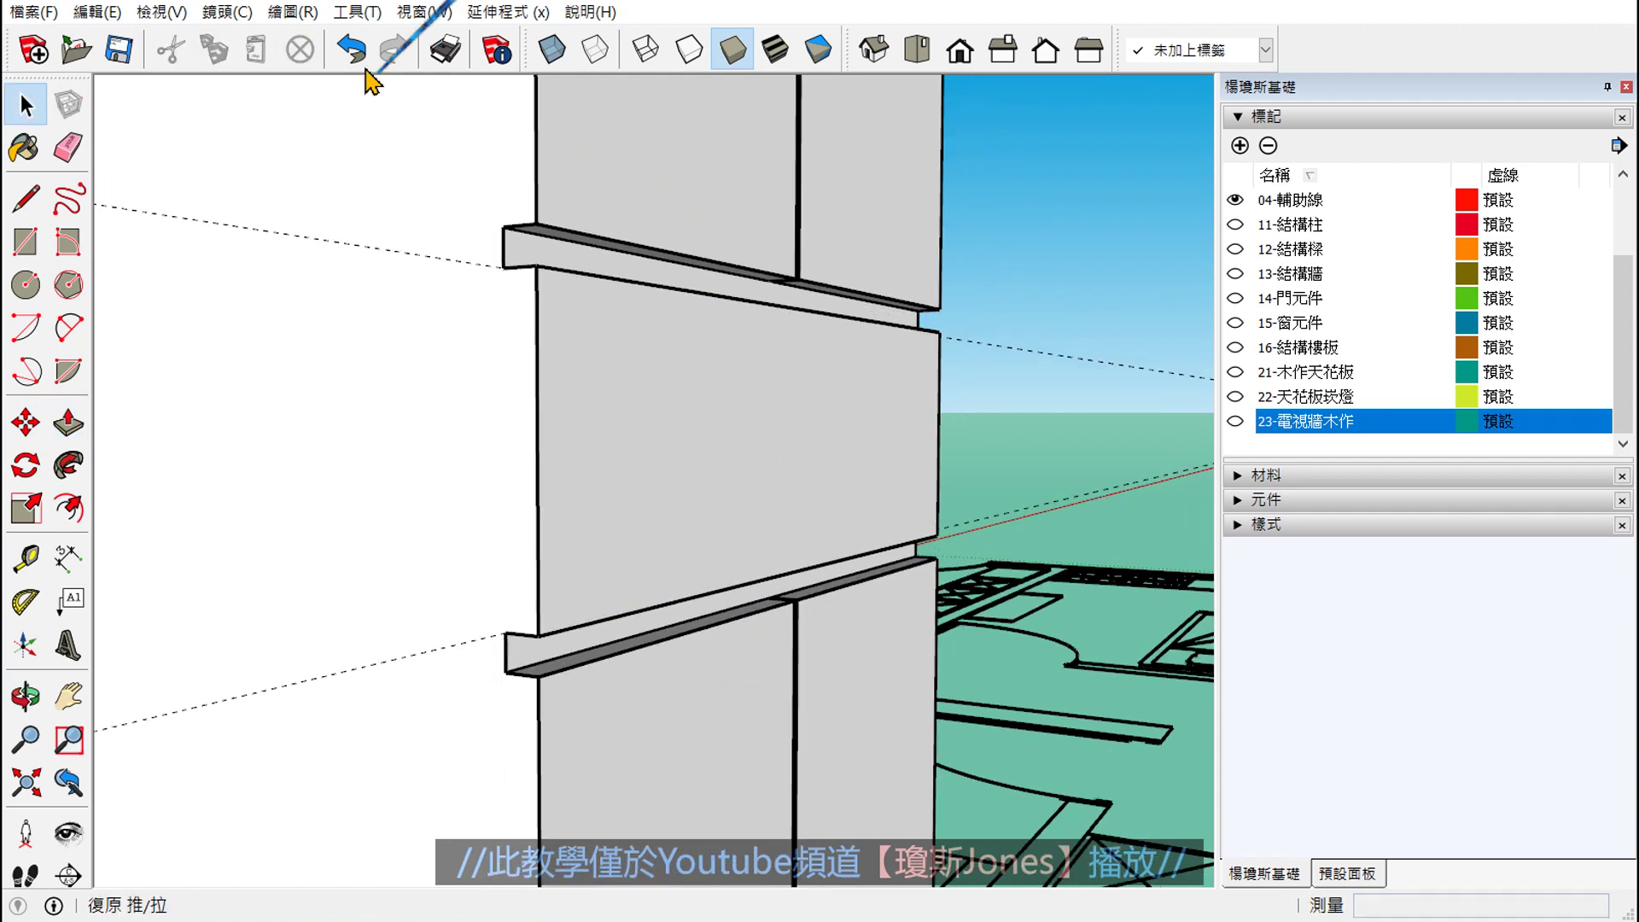
- Delete all guide lines from the model via Edit > Delete Guides
{"action": "left_click", "coordinate": [161, 12]}
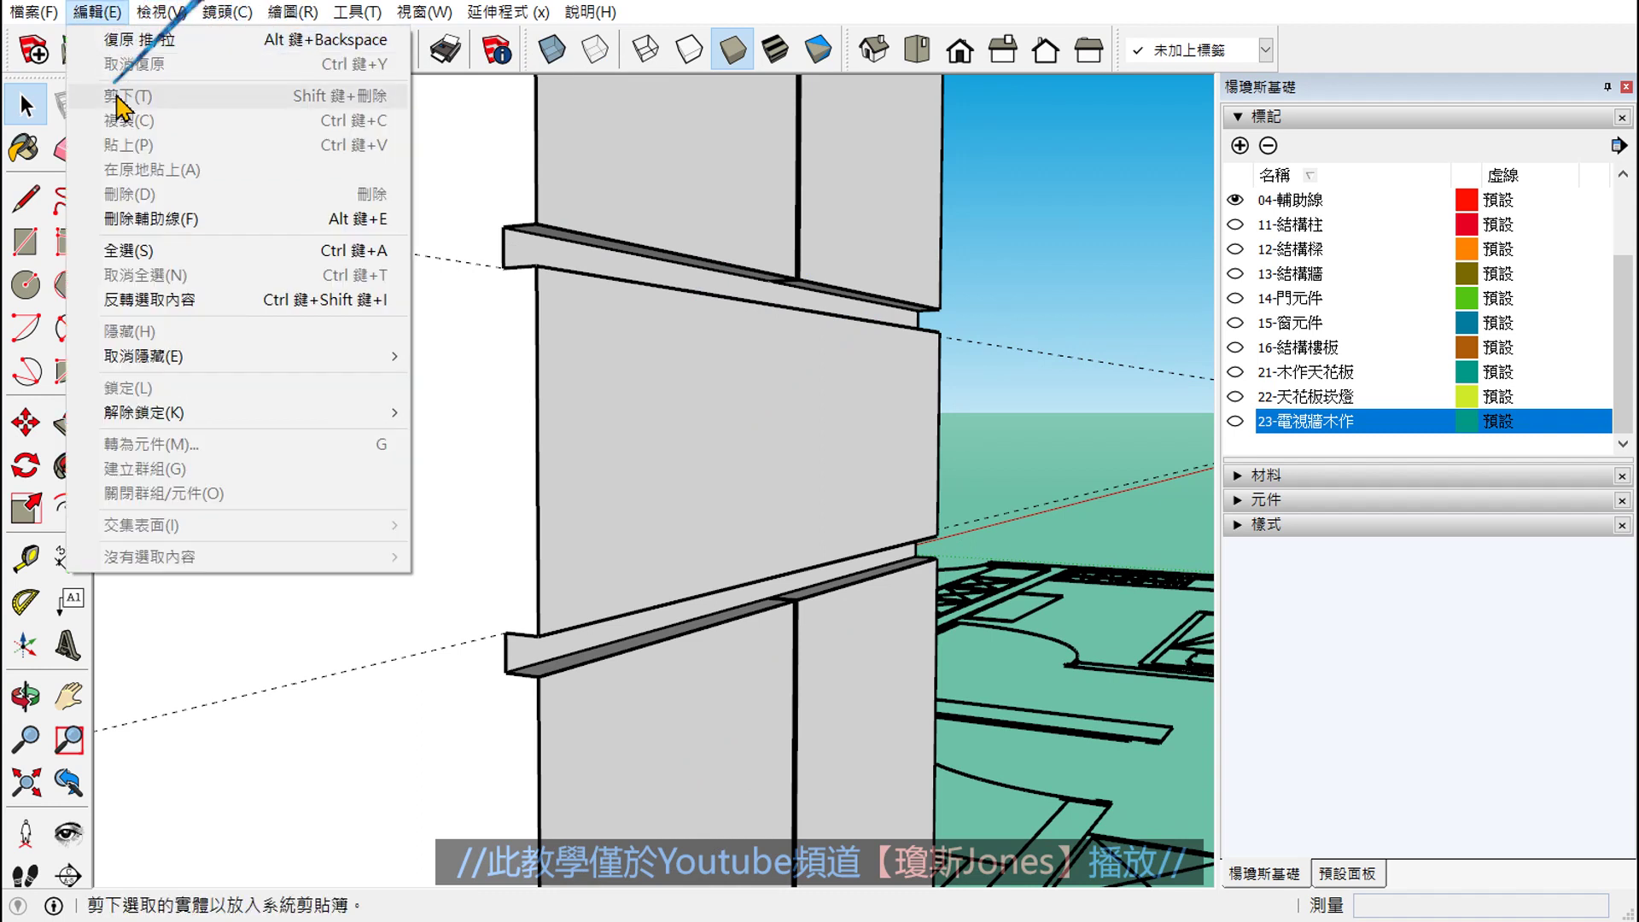
{"action": "left_click", "coordinate": [141, 218]}
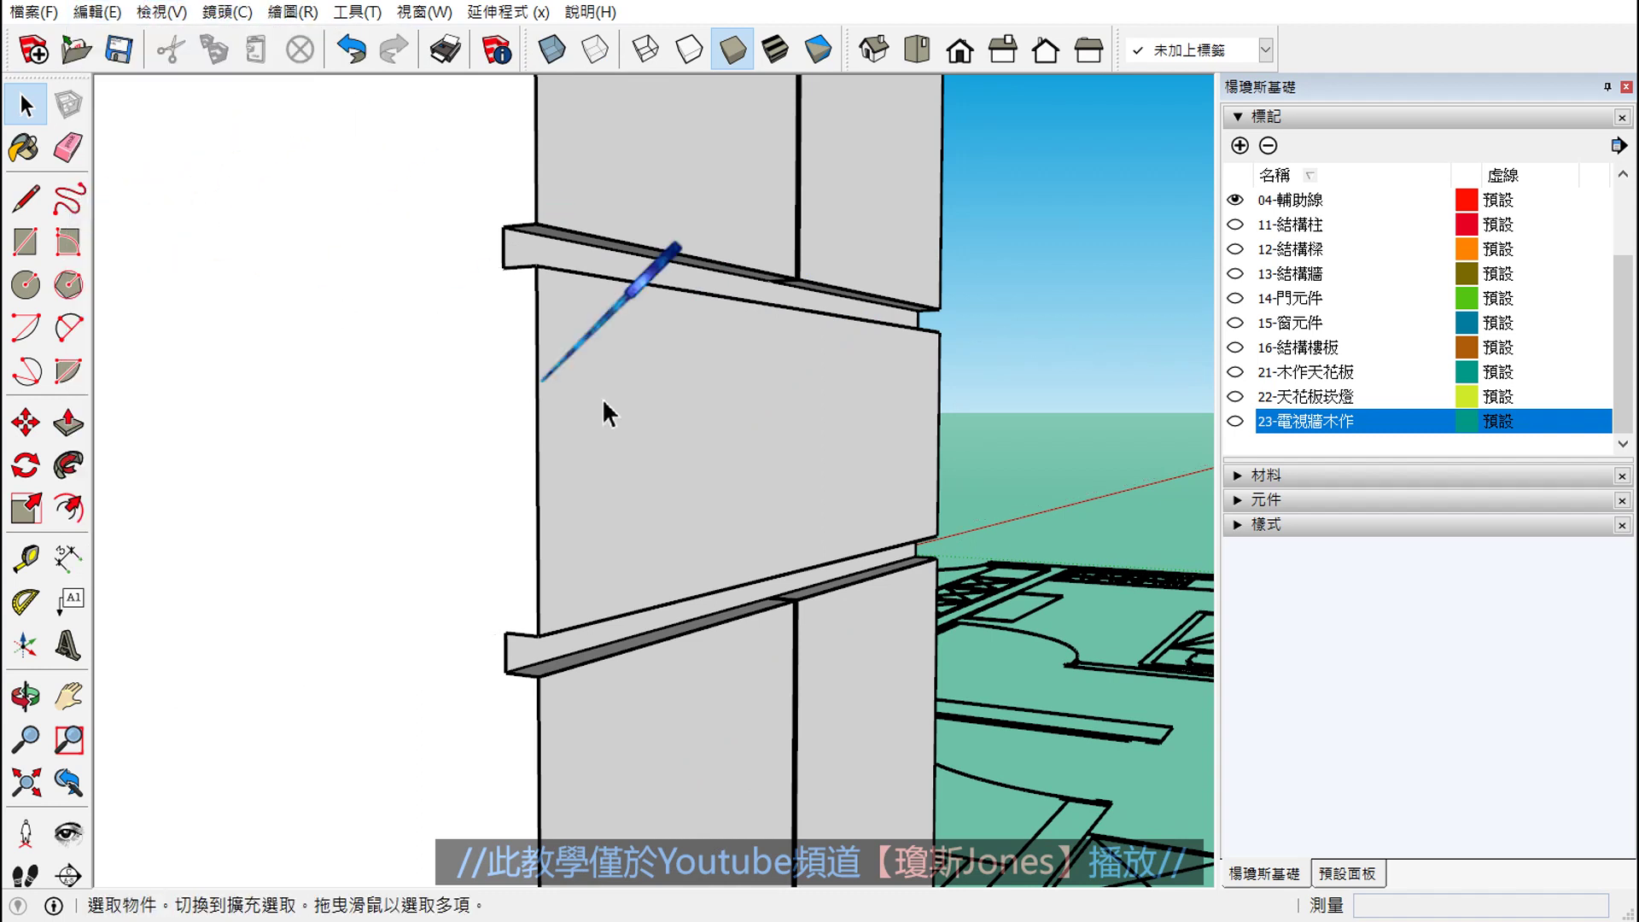
{"action": "scroll", "coordinate": [726, 440], "scroll_direction": "down", "scroll_amount": 2}
{"action": "scroll", "coordinate": [688, 455], "scroll_direction": "down", "scroll_amount": 1}
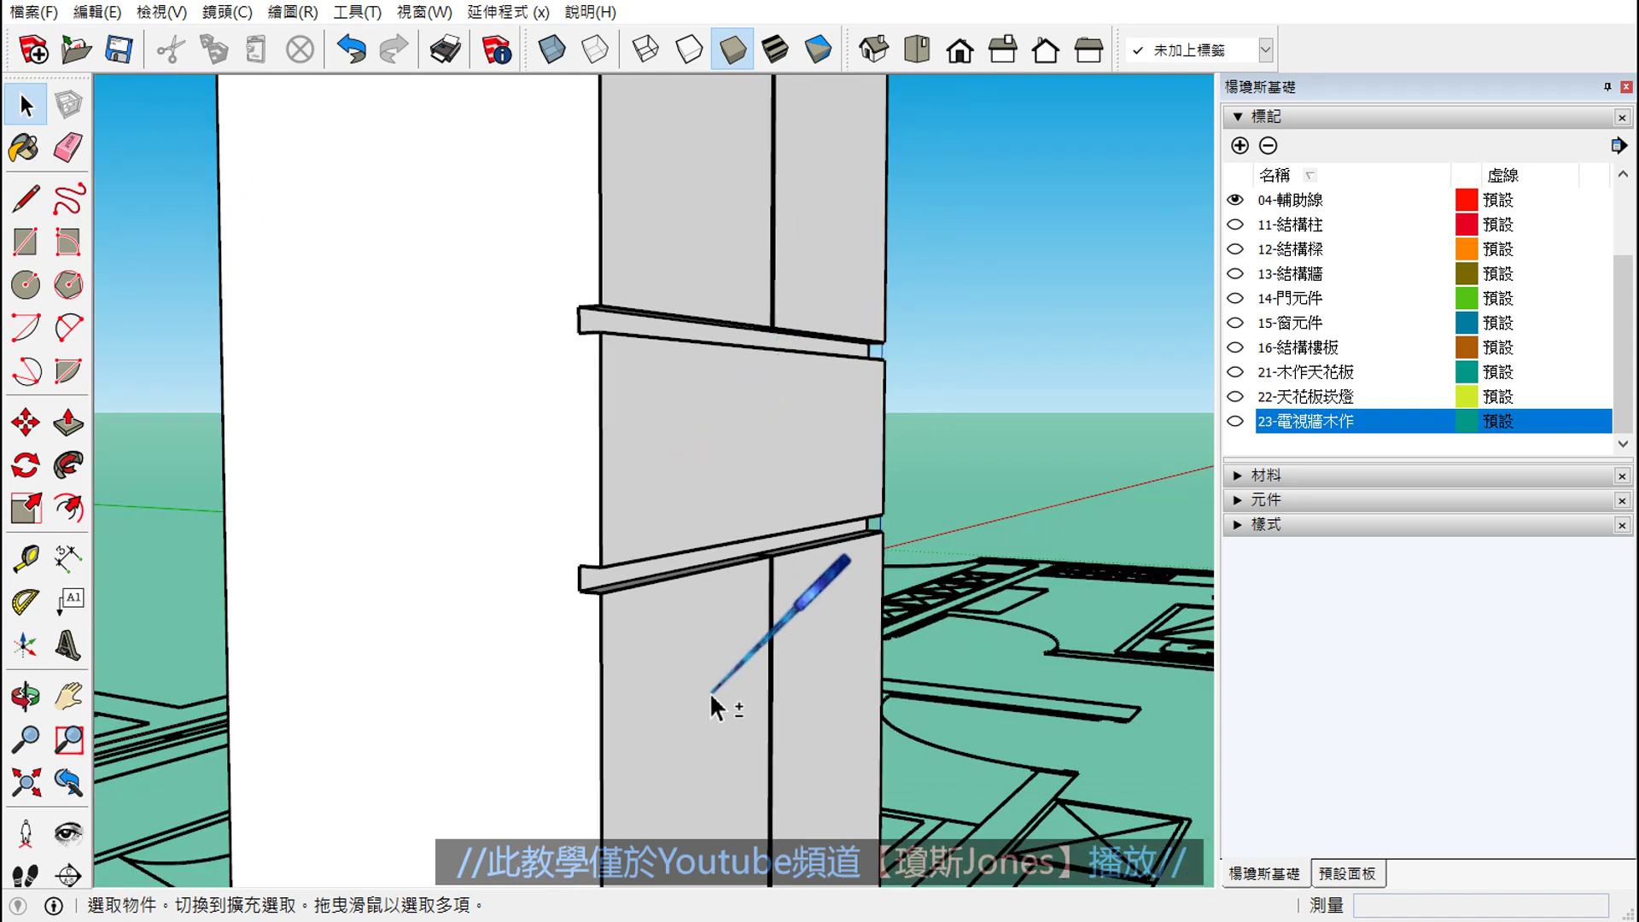
{"action": "mouse_move", "coordinate": [711, 695]}
{"action": "middle_mouse_down", "text": "shift"}
{"action": "mouse_move", "coordinate": [779, 439]}
{"action": "mouse_move", "coordinate": [812, 469]}
{"action": "mouse_move", "coordinate": [745, 346]}
{"action": "middle_mouse_up", "text": "shift"}
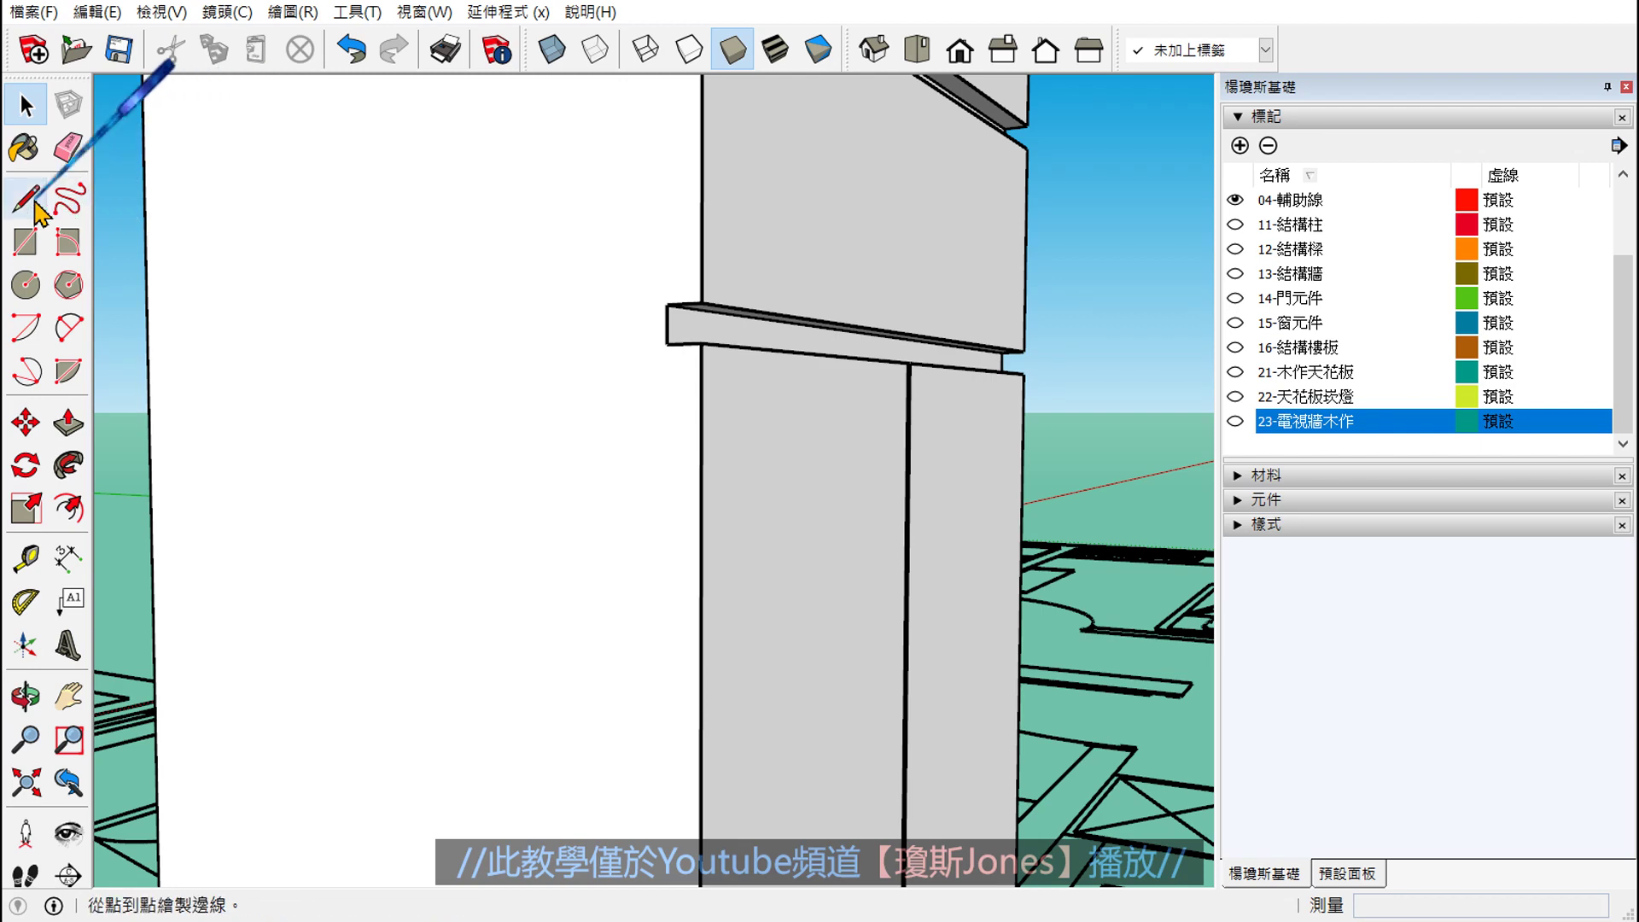
{"action": "mouse_move", "coordinate": [560, 256]}
{"action": "middle_mouse_down", "text": "shift"}
{"action": "mouse_move", "coordinate": [572, 325]}
{"action": "mouse_move", "coordinate": [597, 154]}
{"action": "mouse_move", "coordinate": [666, 322]}
{"action": "mouse_move", "coordinate": [677, 659]}
{"action": "mouse_move", "coordinate": [741, 123]}
{"action": "middle_mouse_up", "text": "shift"}
- Draw a vertical edge line from the column's bottom corner up to the ledge corner
{"action": "key", "text": "l"}
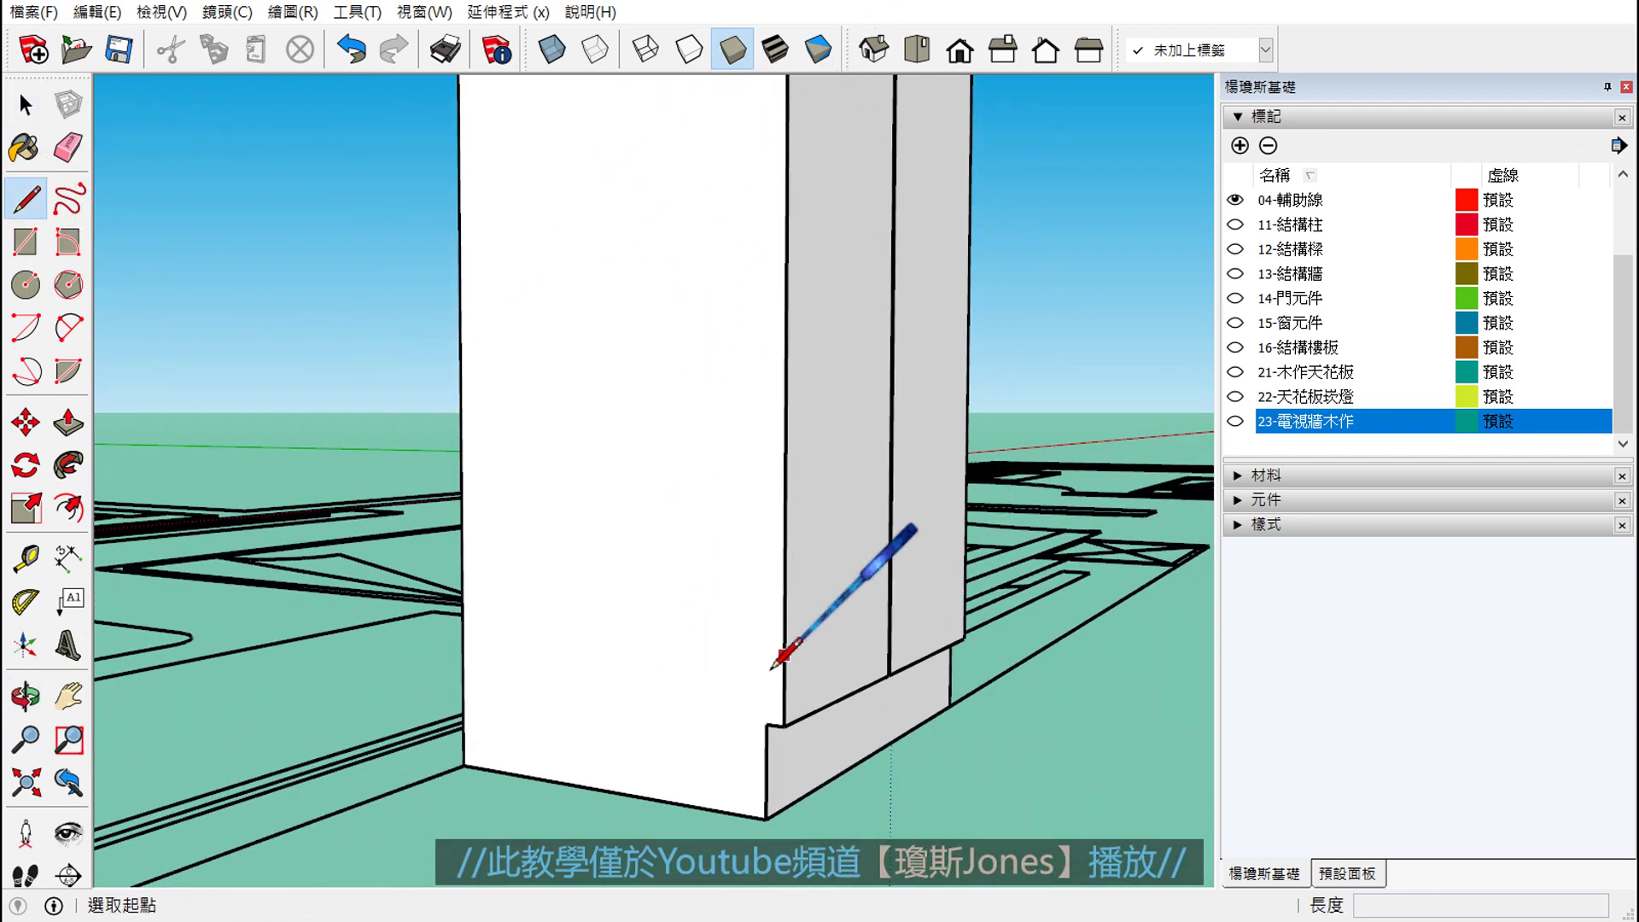
{"action": "scroll", "coordinate": [772, 674], "scroll_direction": "up", "scroll_amount": 2}
{"action": "scroll", "coordinate": [777, 734], "scroll_direction": "up", "scroll_amount": 2}
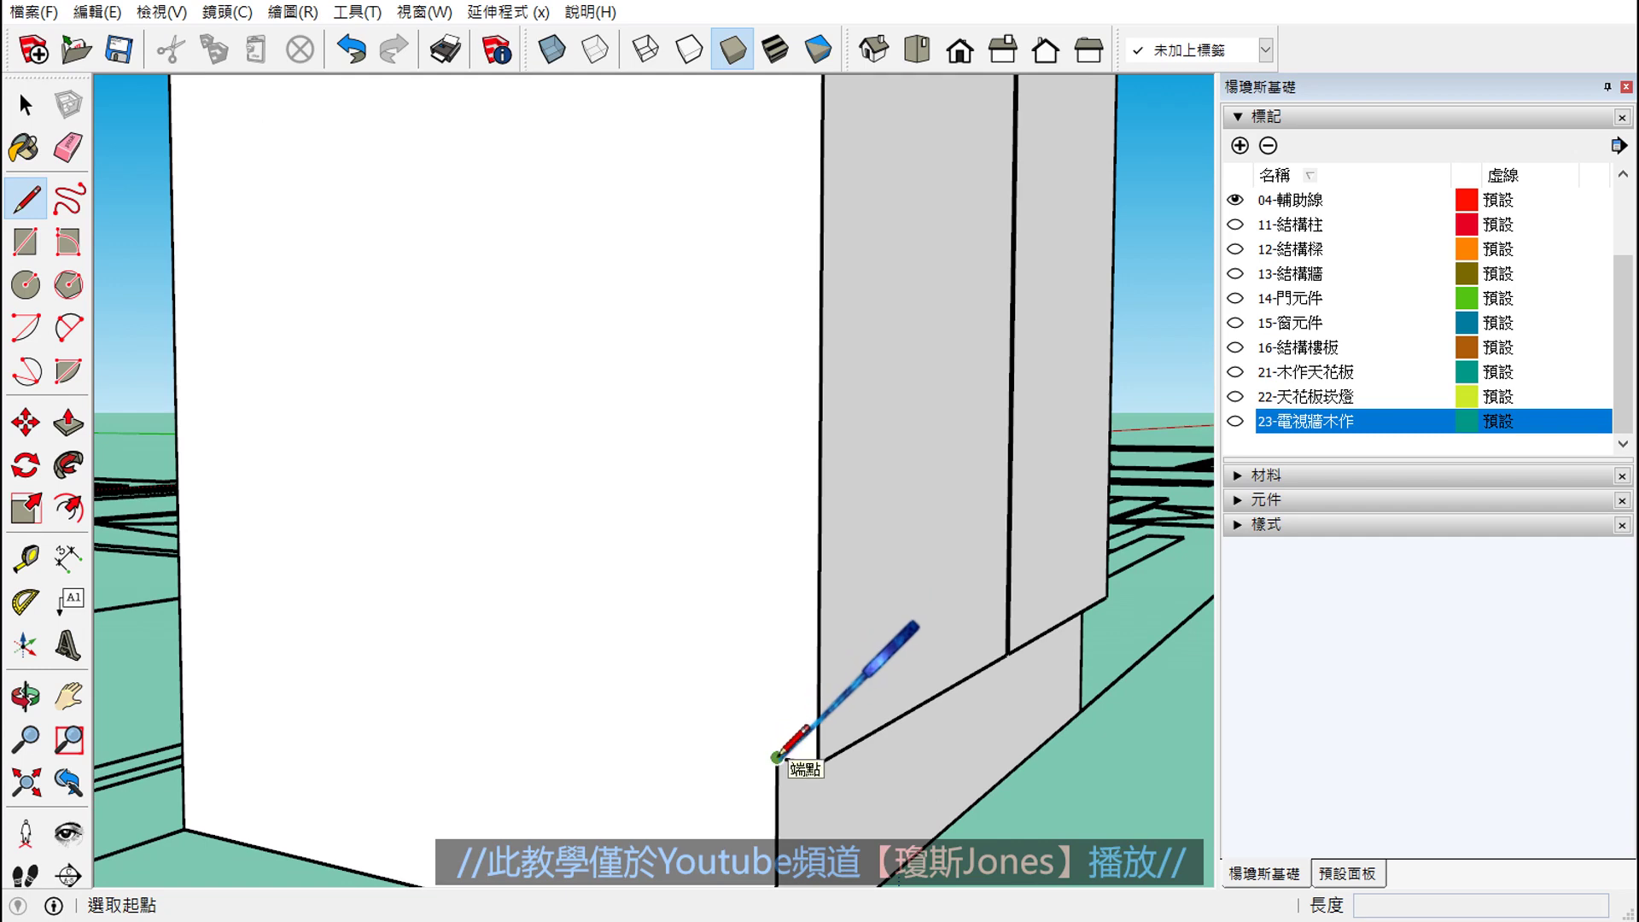
{"action": "left_click", "coordinate": [776, 757]}
{"action": "middle_click_drag", "start_coordinate": [776, 652], "coordinate": [765, 282]}
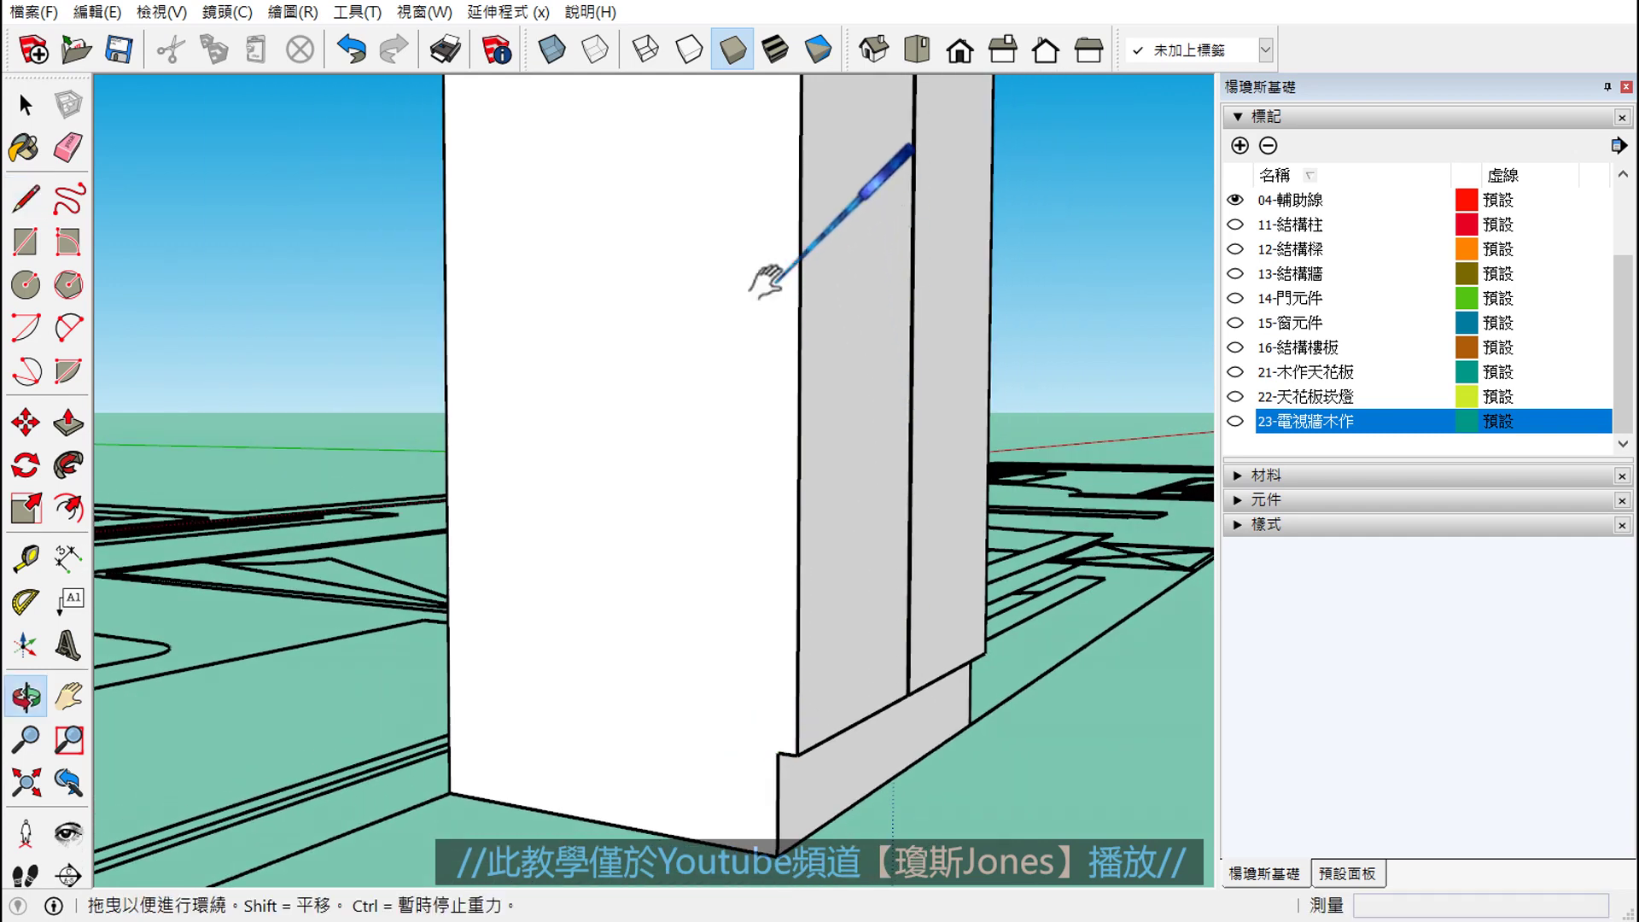
{"action": "middle_click_drag", "start_coordinate": [768, 603], "coordinate": [779, 402]}
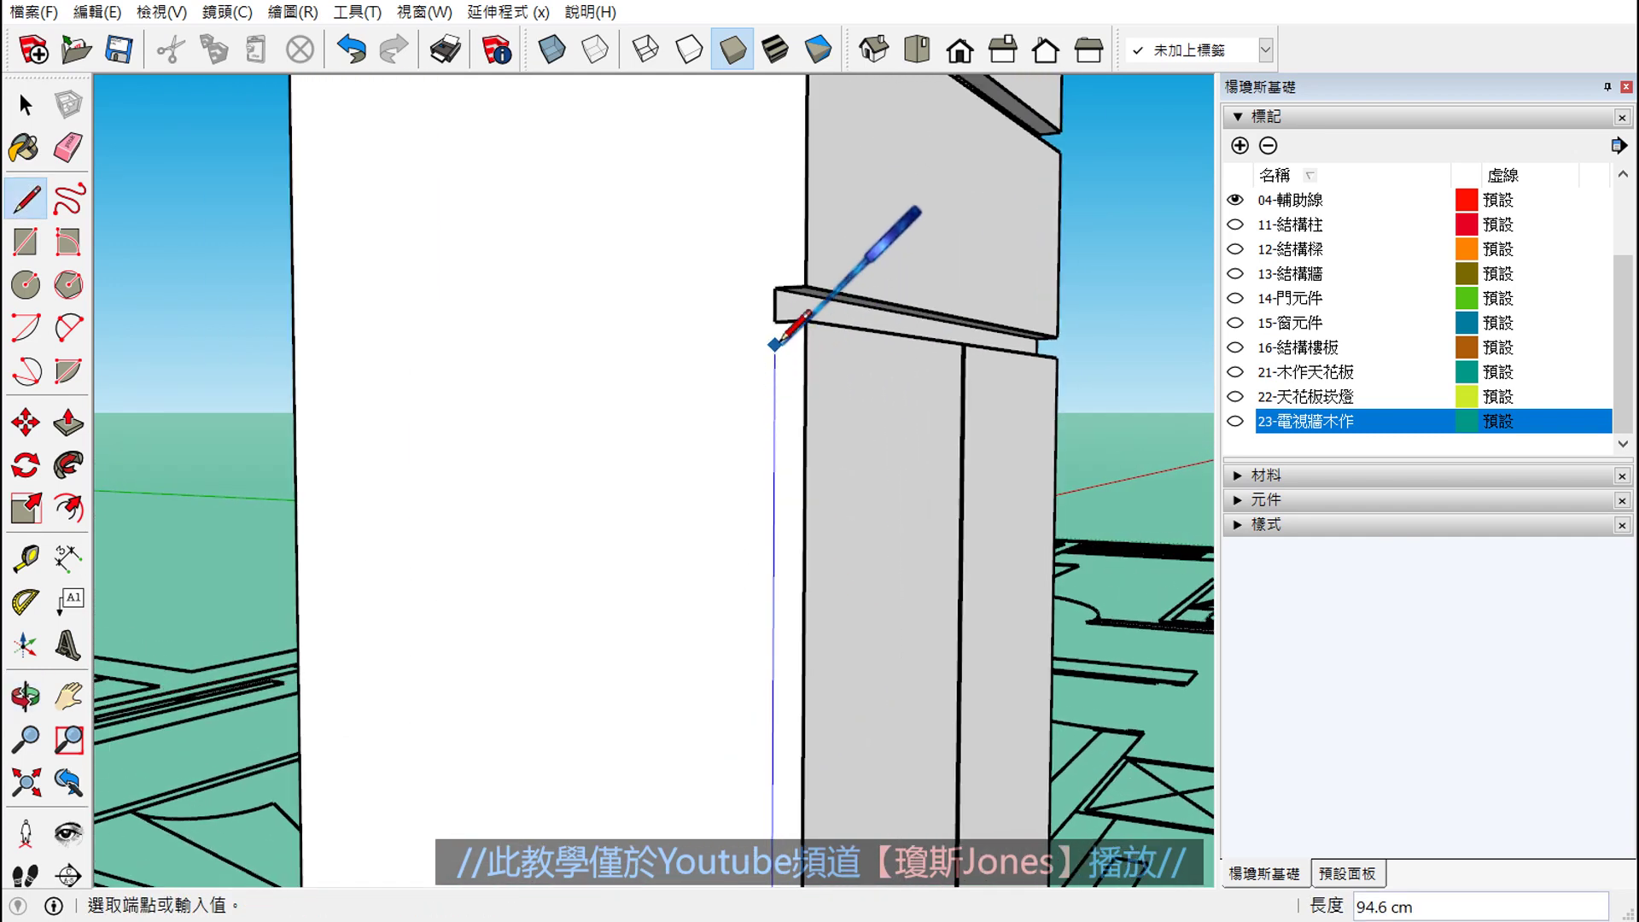
{"action": "left_click", "coordinate": [775, 321]}
- Orbit to a side close-up of the cabinet corner and start, then cancel, a line there
{"action": "scroll", "coordinate": [800, 411], "scroll_direction": "down", "scroll_amount": 2}
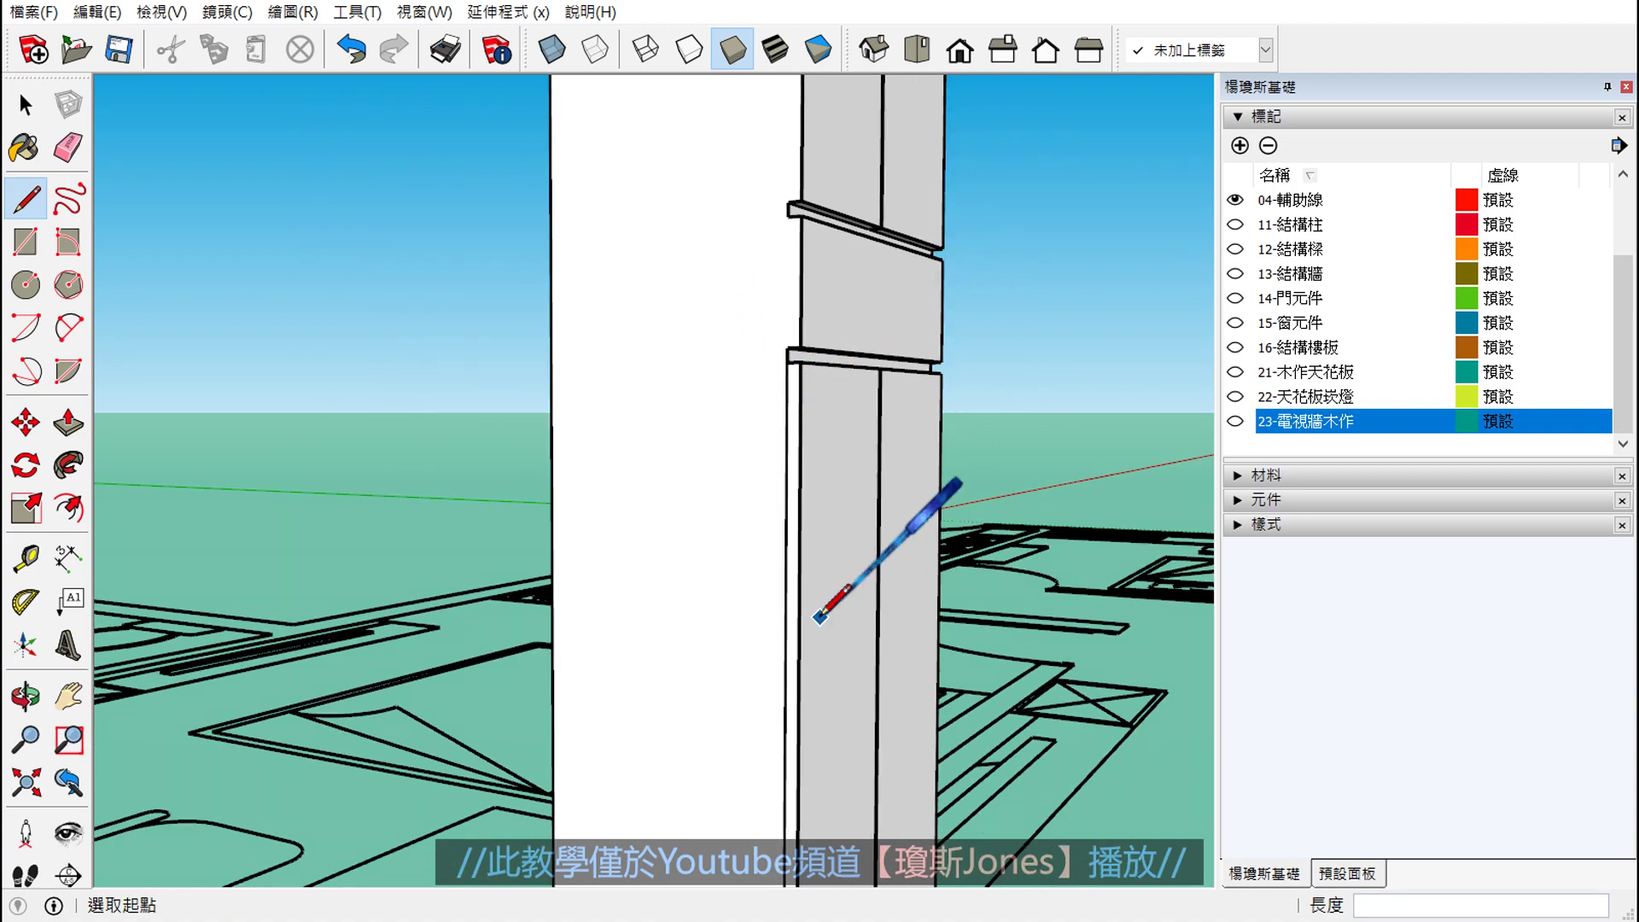
{"action": "mouse_move", "coordinate": [819, 617]}
{"action": "middle_mouse_down"}
{"action": "mouse_move", "coordinate": [794, 495]}
{"action": "mouse_move", "coordinate": [341, 589]}
{"action": "mouse_move", "coordinate": [665, 468]}
{"action": "middle_mouse_up"}
{"action": "middle_click_drag", "start_coordinate": [878, 458], "coordinate": [696, 631]}
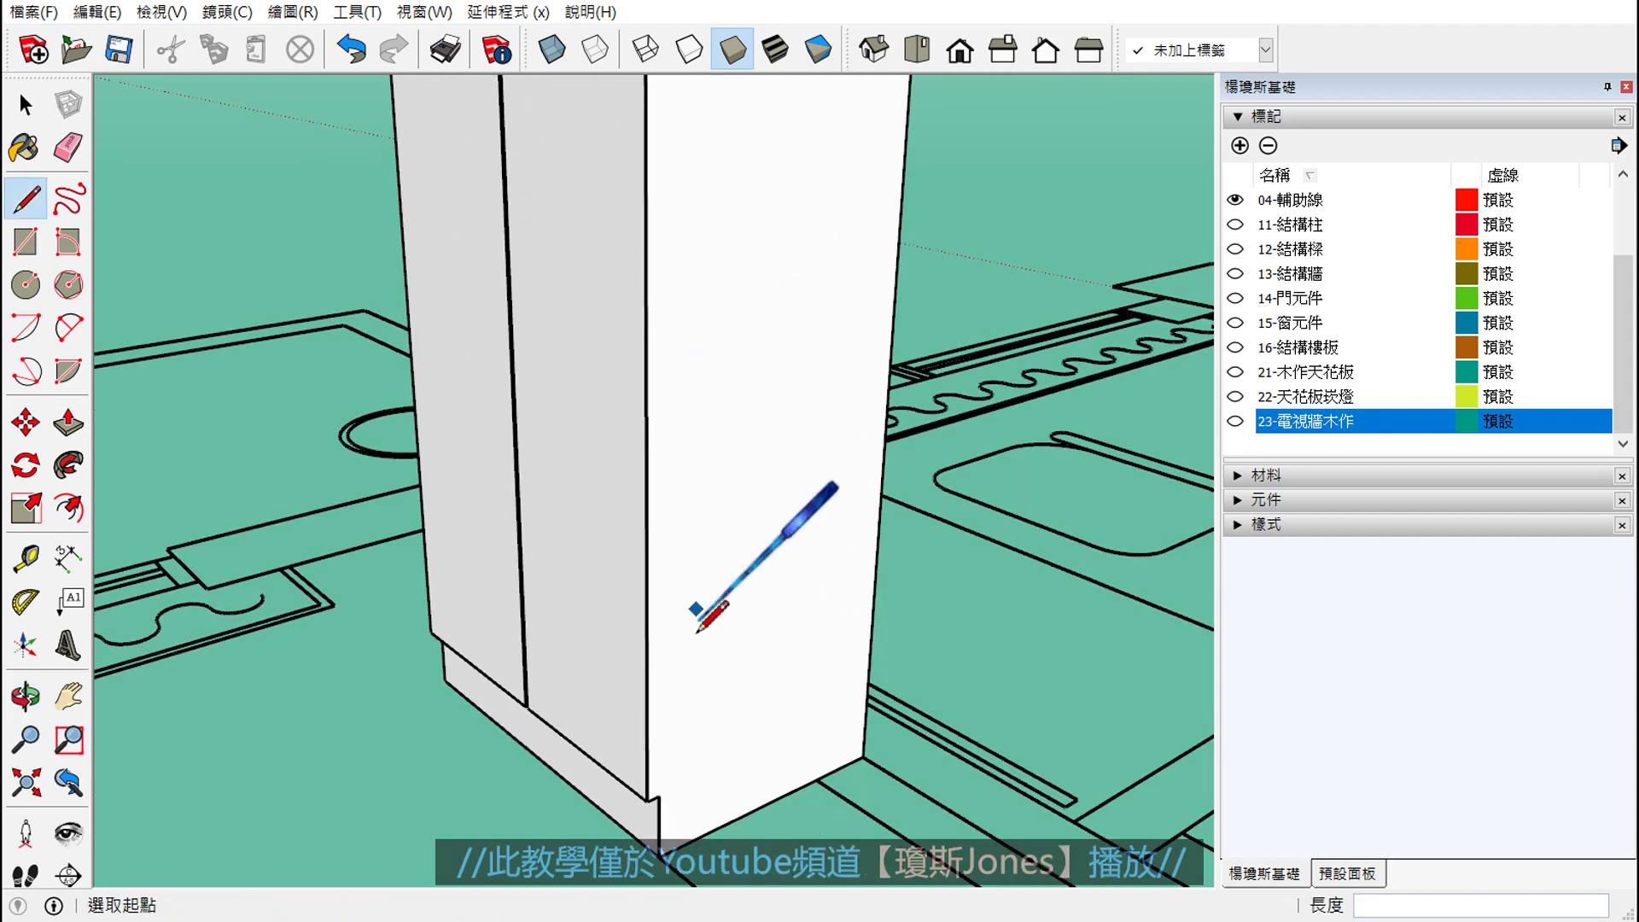
{"action": "scroll", "coordinate": [696, 632], "scroll_direction": "up", "scroll_amount": 3}
{"action": "left_click", "coordinate": [633, 869]}
{"action": "scroll", "coordinate": [633, 860], "scroll_direction": "down", "scroll_amount": 2}
{"action": "scroll", "coordinate": [677, 752], "scroll_direction": "down", "scroll_amount": 2}
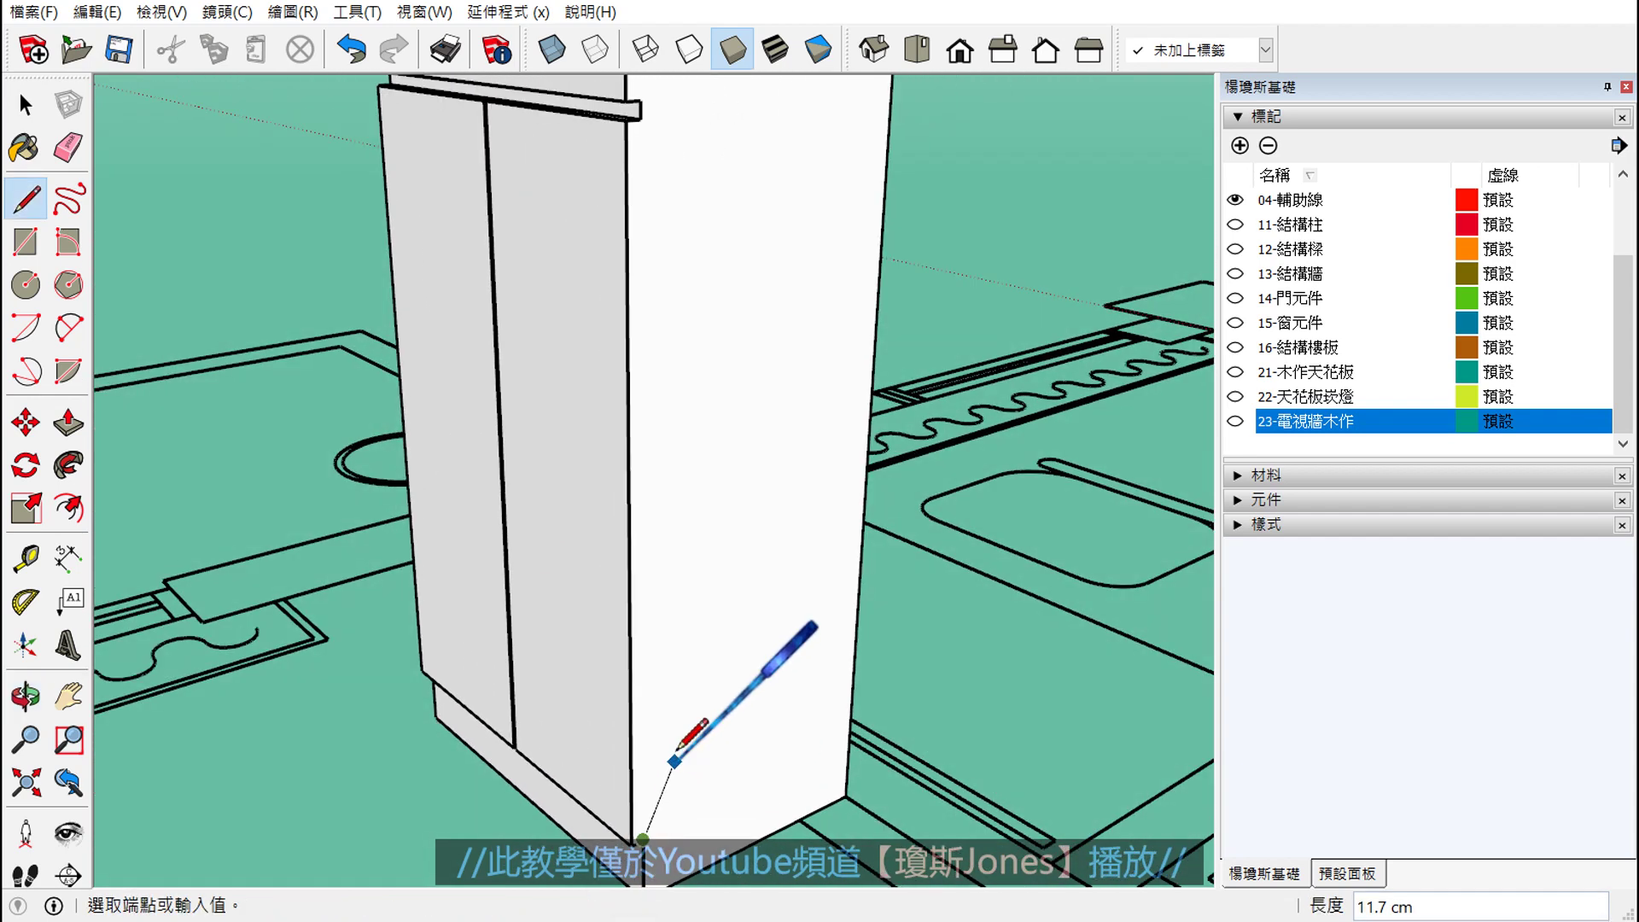
{"action": "scroll", "coordinate": [696, 446], "scroll_direction": "up", "scroll_amount": 1}
{"action": "scroll", "coordinate": [666, 427], "scroll_direction": "up", "scroll_amount": 2}
{"action": "scroll", "coordinate": [598, 359], "scroll_direction": "up", "scroll_amount": 2}
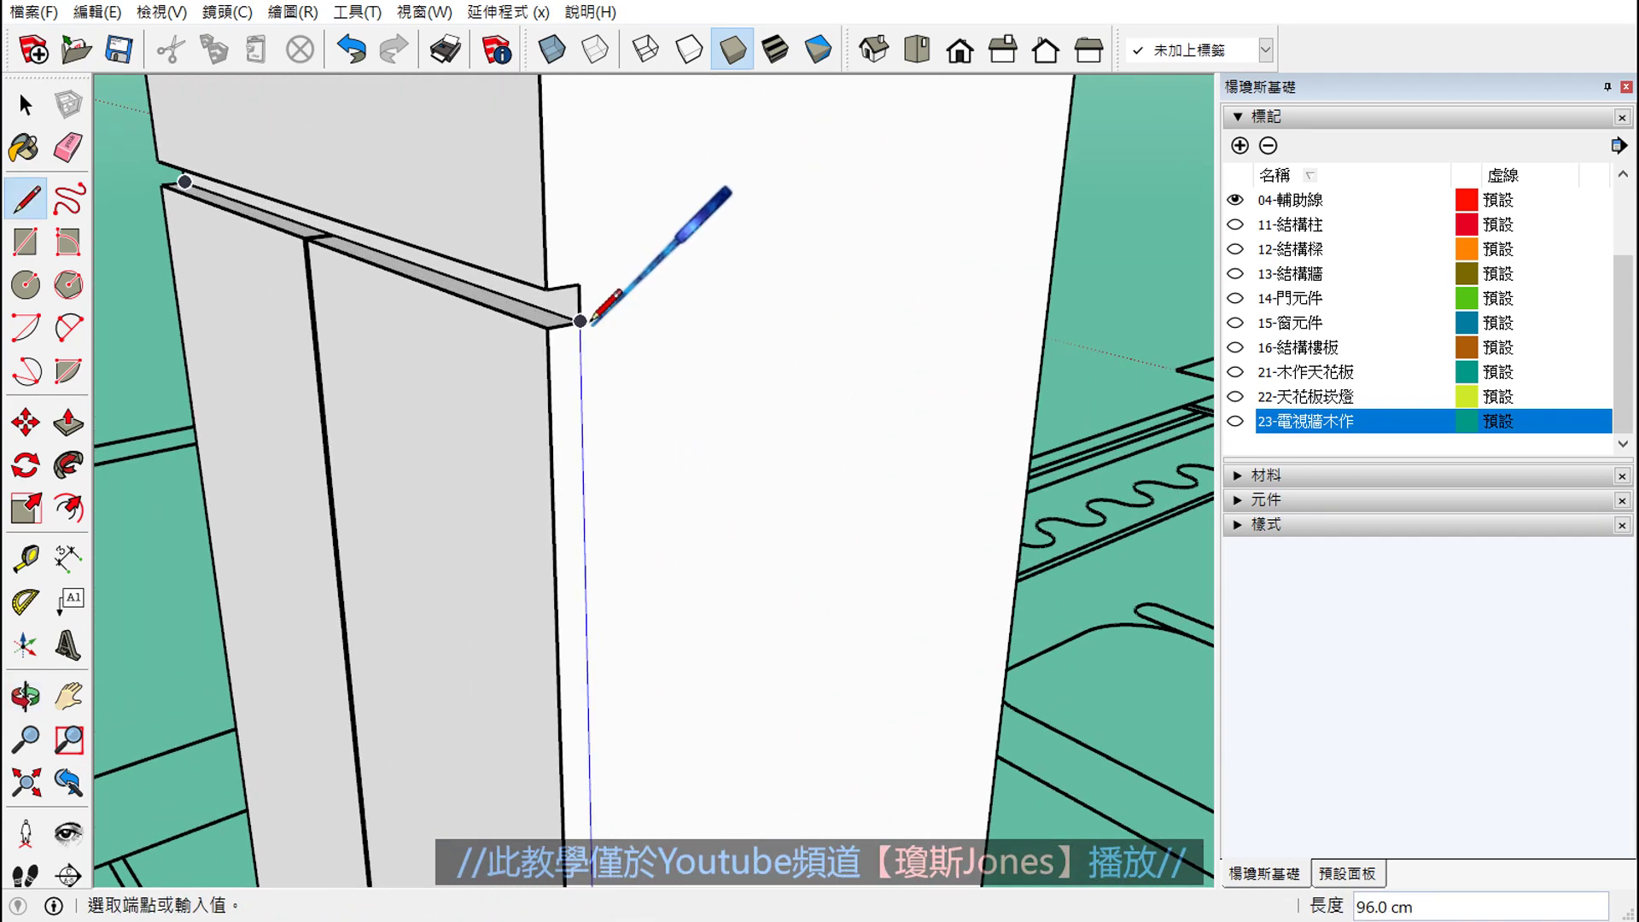
{"action": "key", "text": "space"}
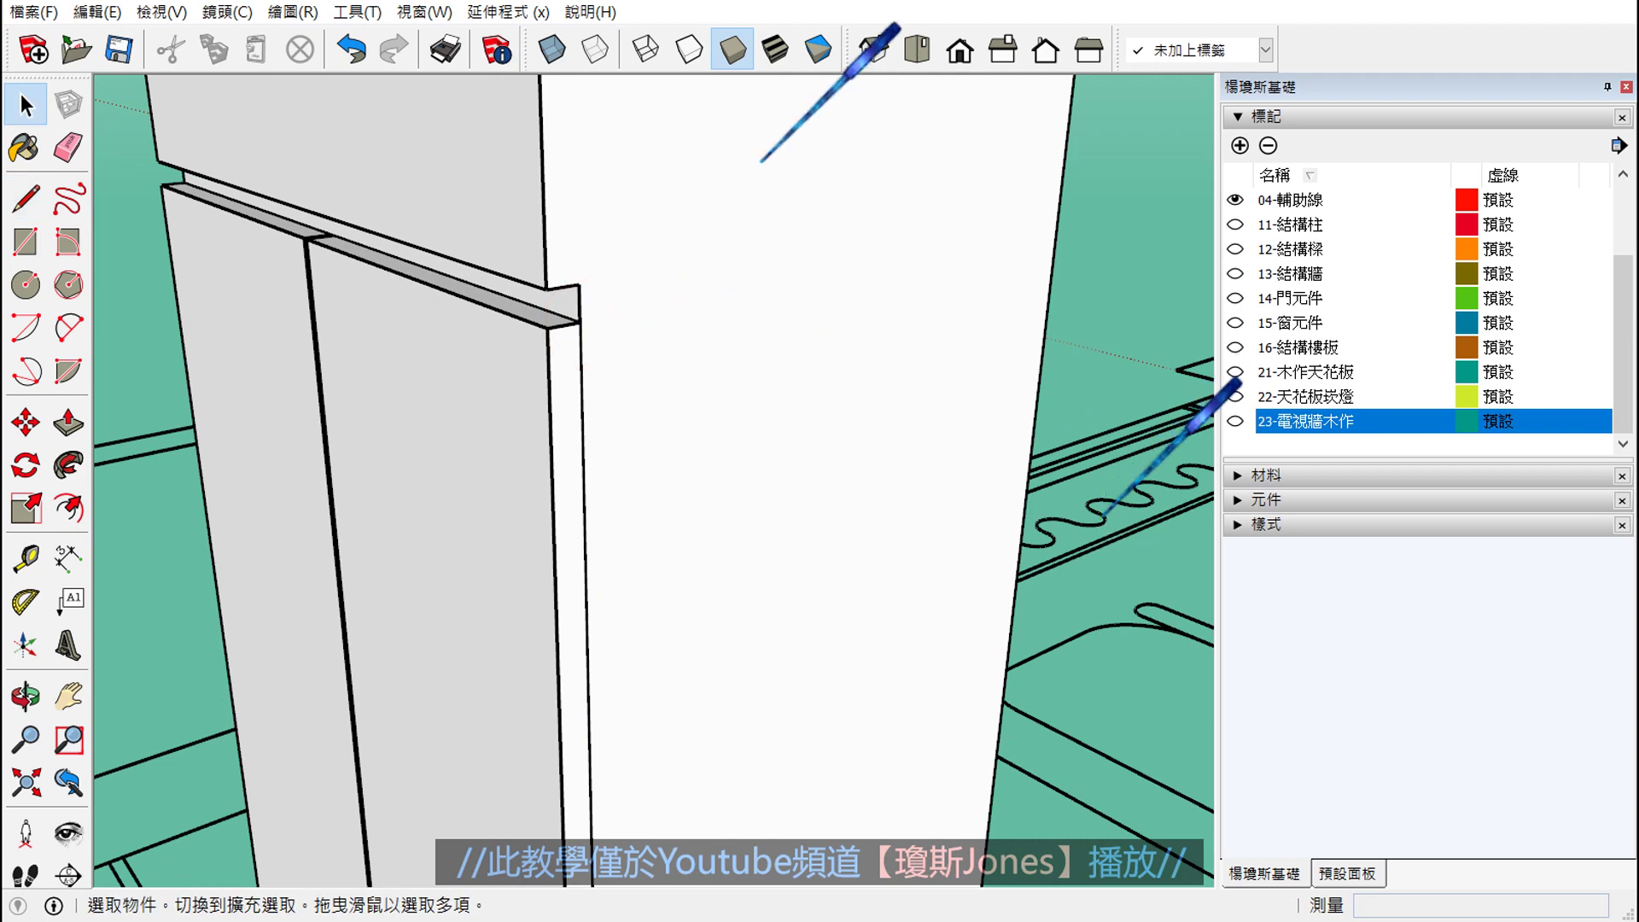
{"action": "mouse_move", "coordinate": [800, 173]}
{"action": "left_mouse_down"}
{"action": "mouse_move", "coordinate": [664, 173]}
{"action": "mouse_move", "coordinate": [773, 275]}
{"action": "left_mouse_up"}
{"action": "mouse_move", "coordinate": [683, 316]}
{"action": "left_mouse_down"}
{"action": "mouse_move", "coordinate": [704, 358]}
{"action": "mouse_move", "coordinate": [730, 346]}
{"action": "left_mouse_up"}
{"action": "mouse_move", "coordinate": [724, 317]}
{"action": "left_mouse_down"}
{"action": "mouse_move", "coordinate": [765, 357]}
{"action": "mouse_move", "coordinate": [751, 354]}
{"action": "left_mouse_up"}
{"action": "left_click_drag", "start_coordinate": [646, 364], "coordinate": [917, 350]}
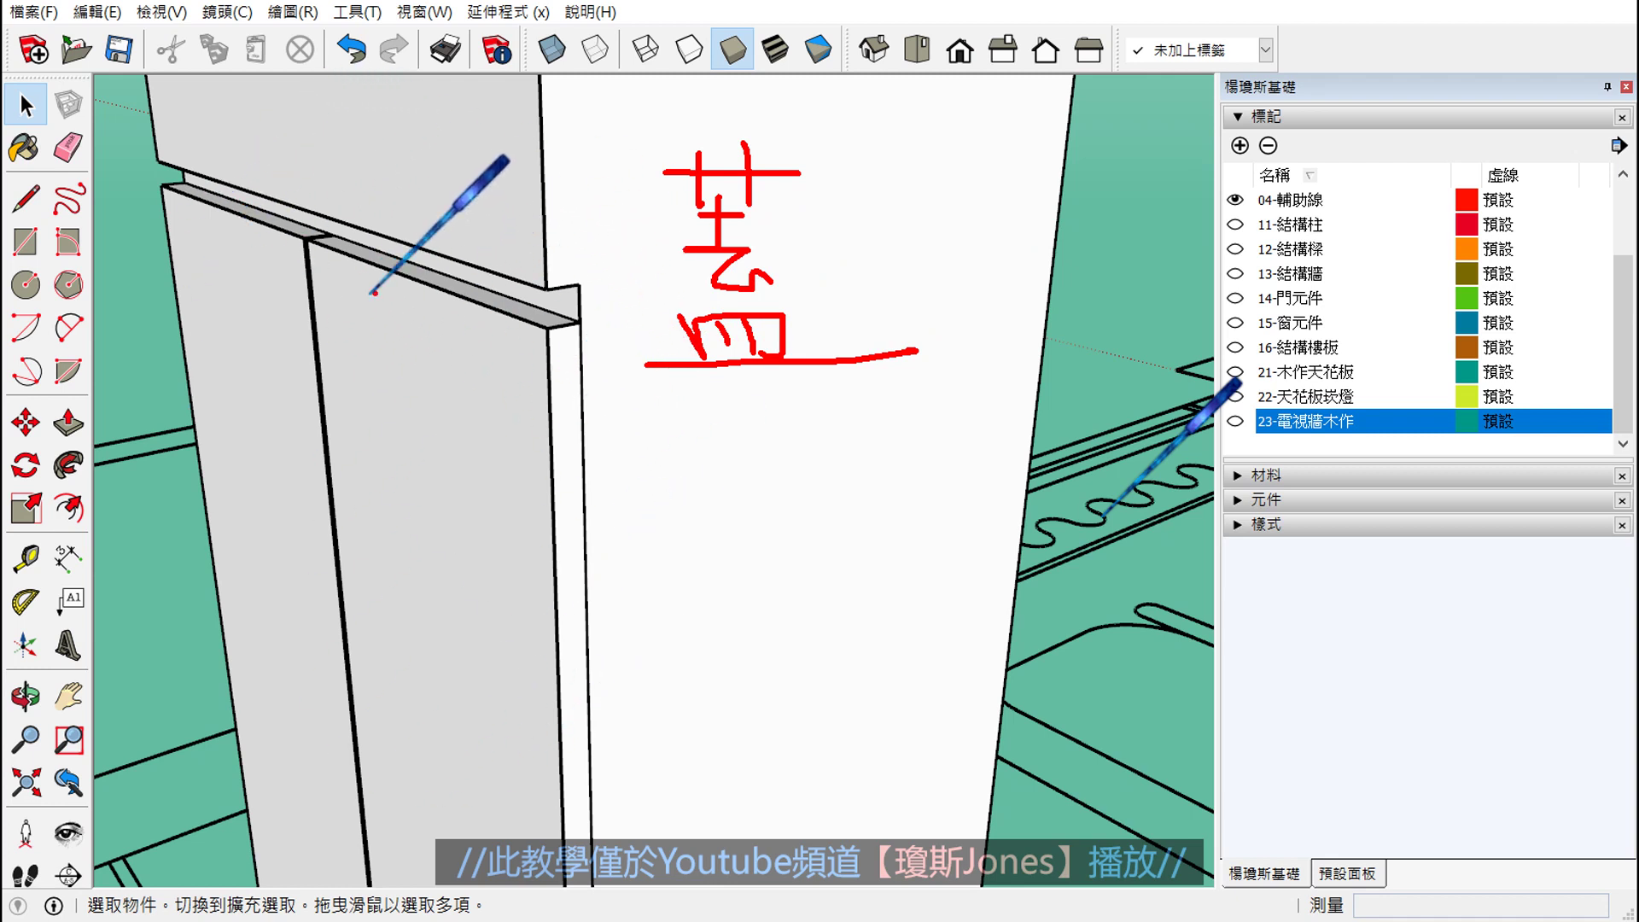
{"action": "left_click_drag", "start_coordinate": [977, 222], "coordinate": [973, 323]}
{"action": "left_click_drag", "start_coordinate": [965, 235], "coordinate": [929, 280]}
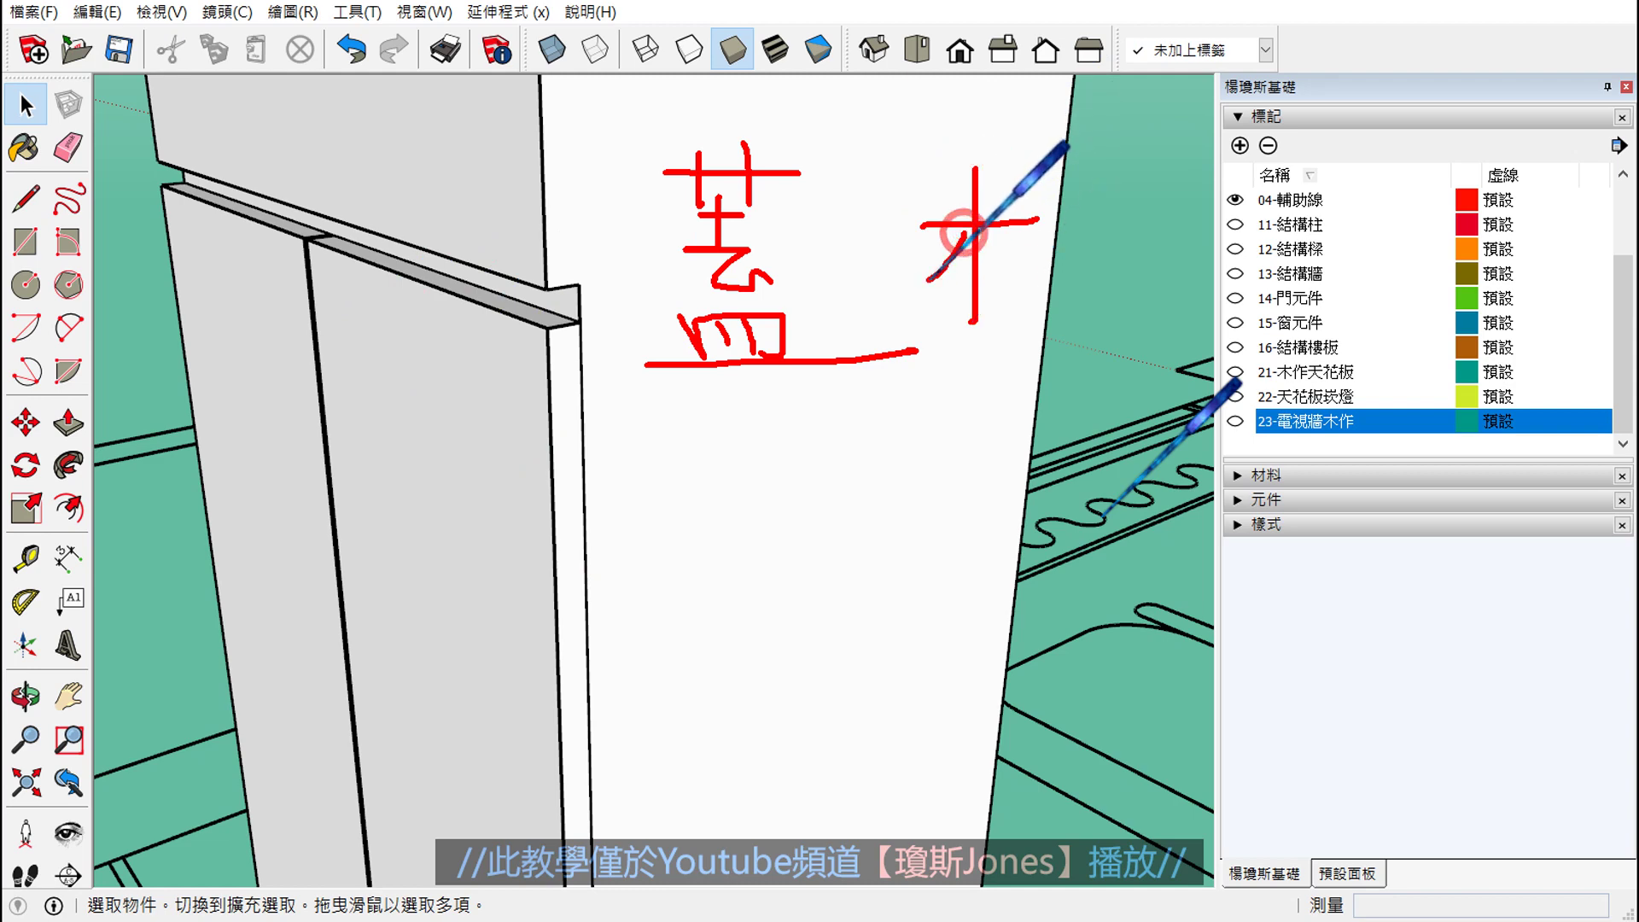
{"action": "mouse_move", "coordinate": [1050, 256]}
{"action": "left_mouse_down"}
{"action": "mouse_move", "coordinate": [1134, 255]}
{"action": "mouse_move", "coordinate": [1086, 316]}
{"action": "left_mouse_up"}
{"action": "left_click_drag", "start_coordinate": [1054, 326], "coordinate": [1173, 326]}
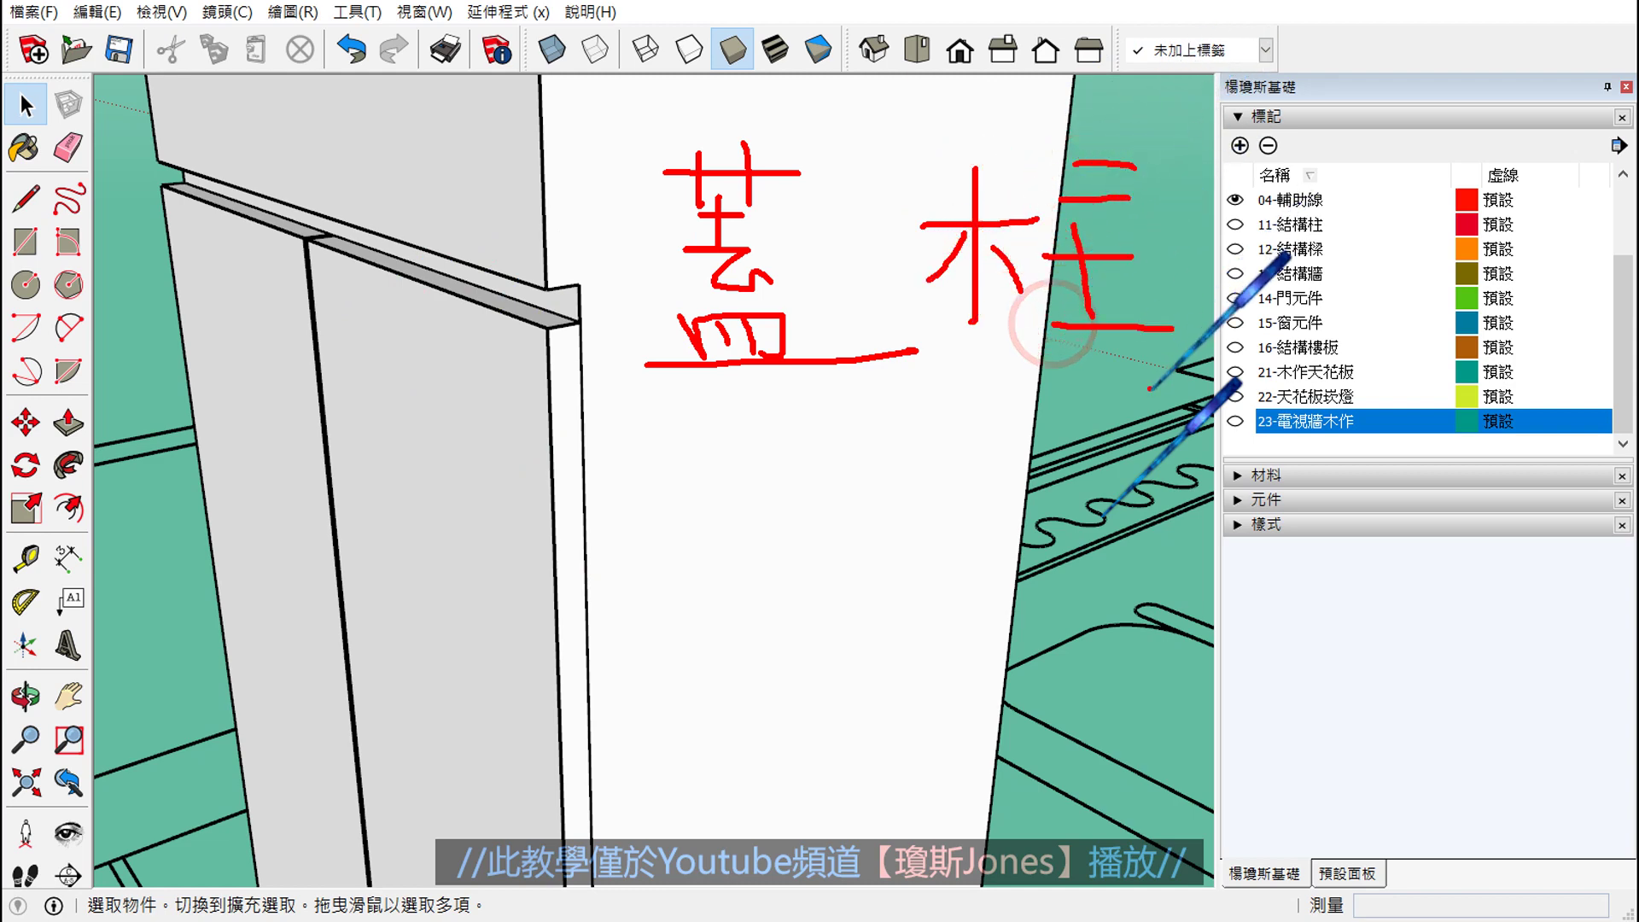
{"action": "left_click_drag", "start_coordinate": [1148, 389], "coordinate": [656, 414]}
{"action": "key", "text": "Escape"}
{"action": "scroll", "coordinate": [732, 427], "scroll_direction": "down", "scroll_amount": 3}
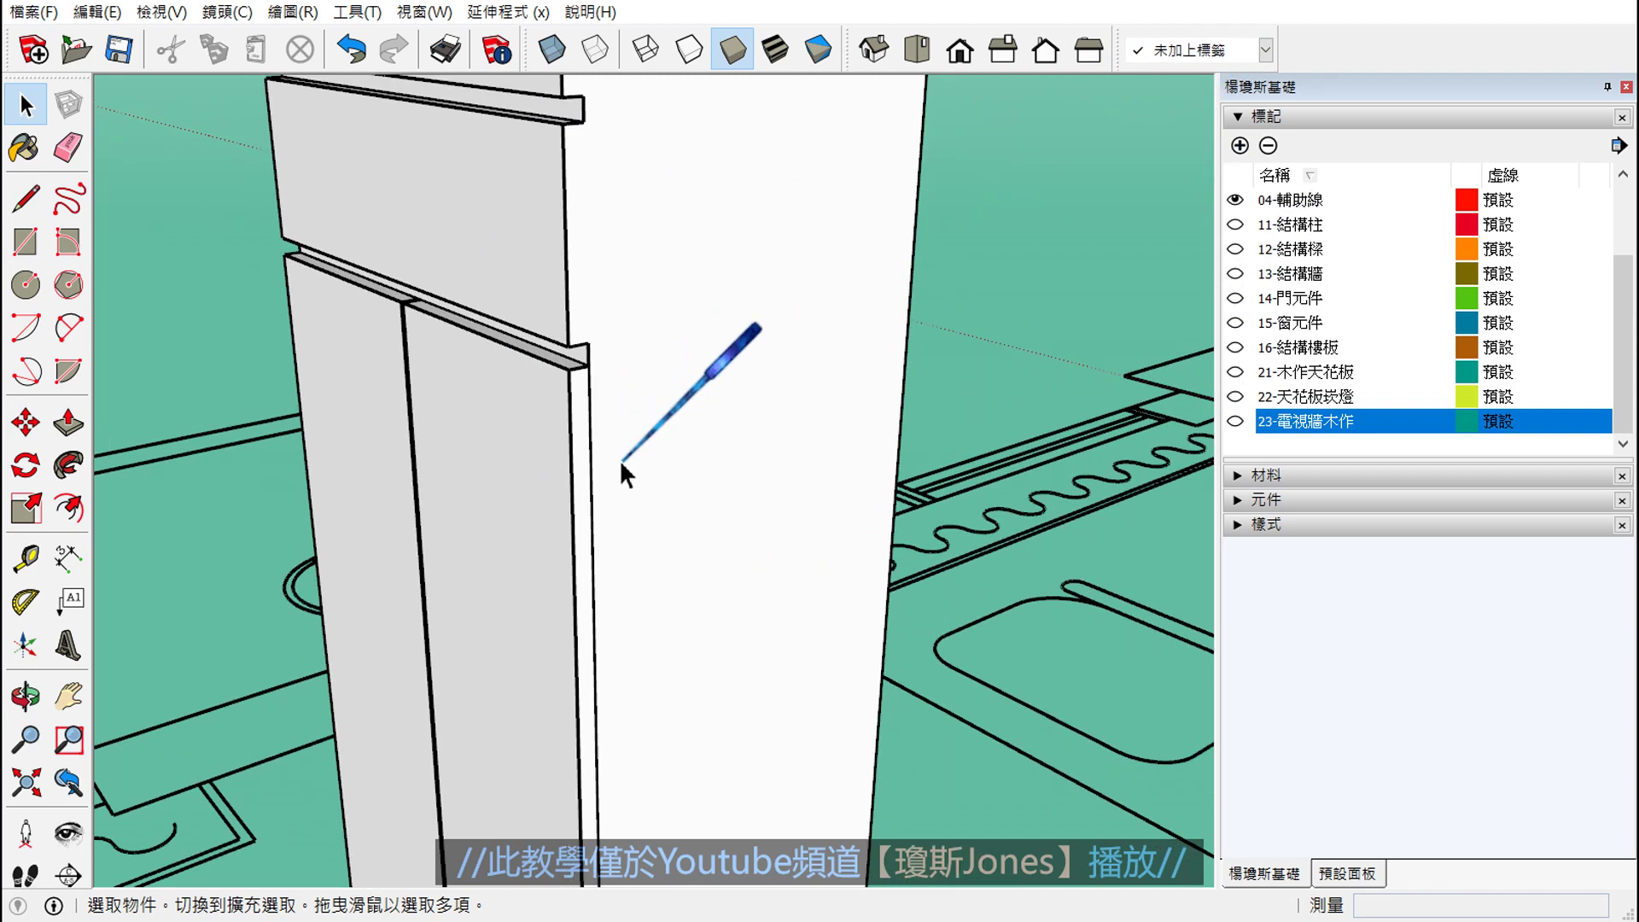
{"action": "scroll", "coordinate": [623, 458], "scroll_direction": "down", "scroll_amount": 2}
{"action": "mouse_move", "coordinate": [681, 646]}
{"action": "middle_mouse_down"}
{"action": "mouse_move", "coordinate": [585, 476]}
{"action": "mouse_move", "coordinate": [432, 413]}
{"action": "mouse_move", "coordinate": [768, 421]}
{"action": "middle_mouse_up"}
{"action": "scroll", "coordinate": [586, 443], "scroll_direction": "up", "scroll_amount": 1}
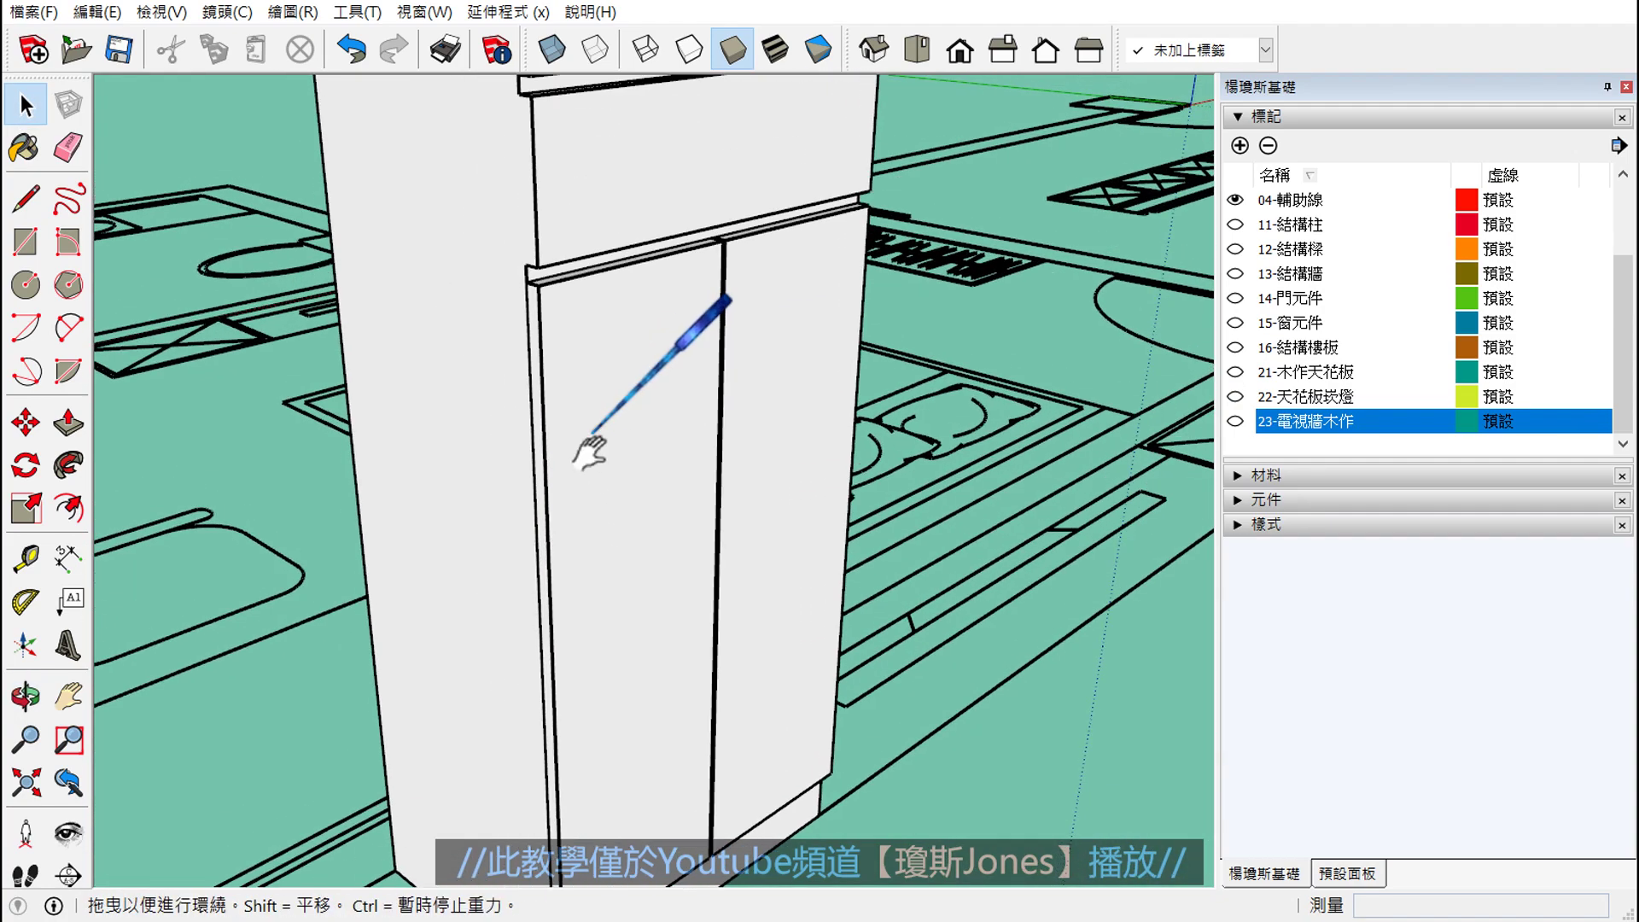
{"action": "scroll", "coordinate": [637, 434], "scroll_direction": "up", "scroll_amount": 3}
{"action": "scroll", "coordinate": [634, 402], "scroll_direction": "up", "scroll_amount": 2}
- Draw two vertical edge lines from the ledge corners down the panel edge
{"action": "left_click", "coordinate": [26, 199]}
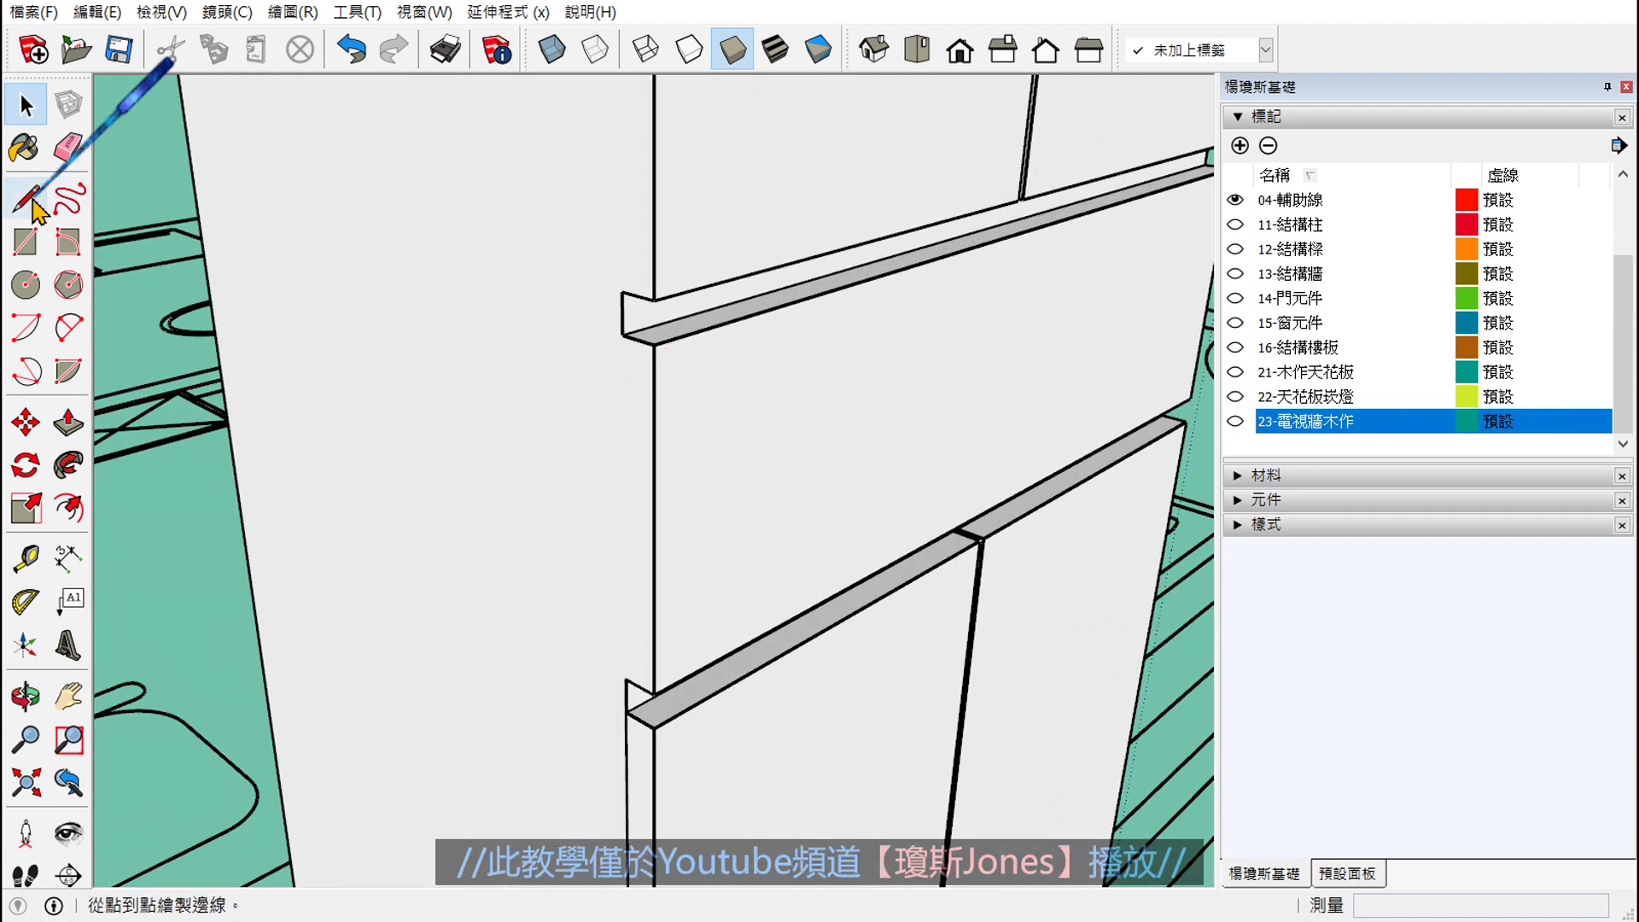
{"action": "left_click", "coordinate": [623, 334]}
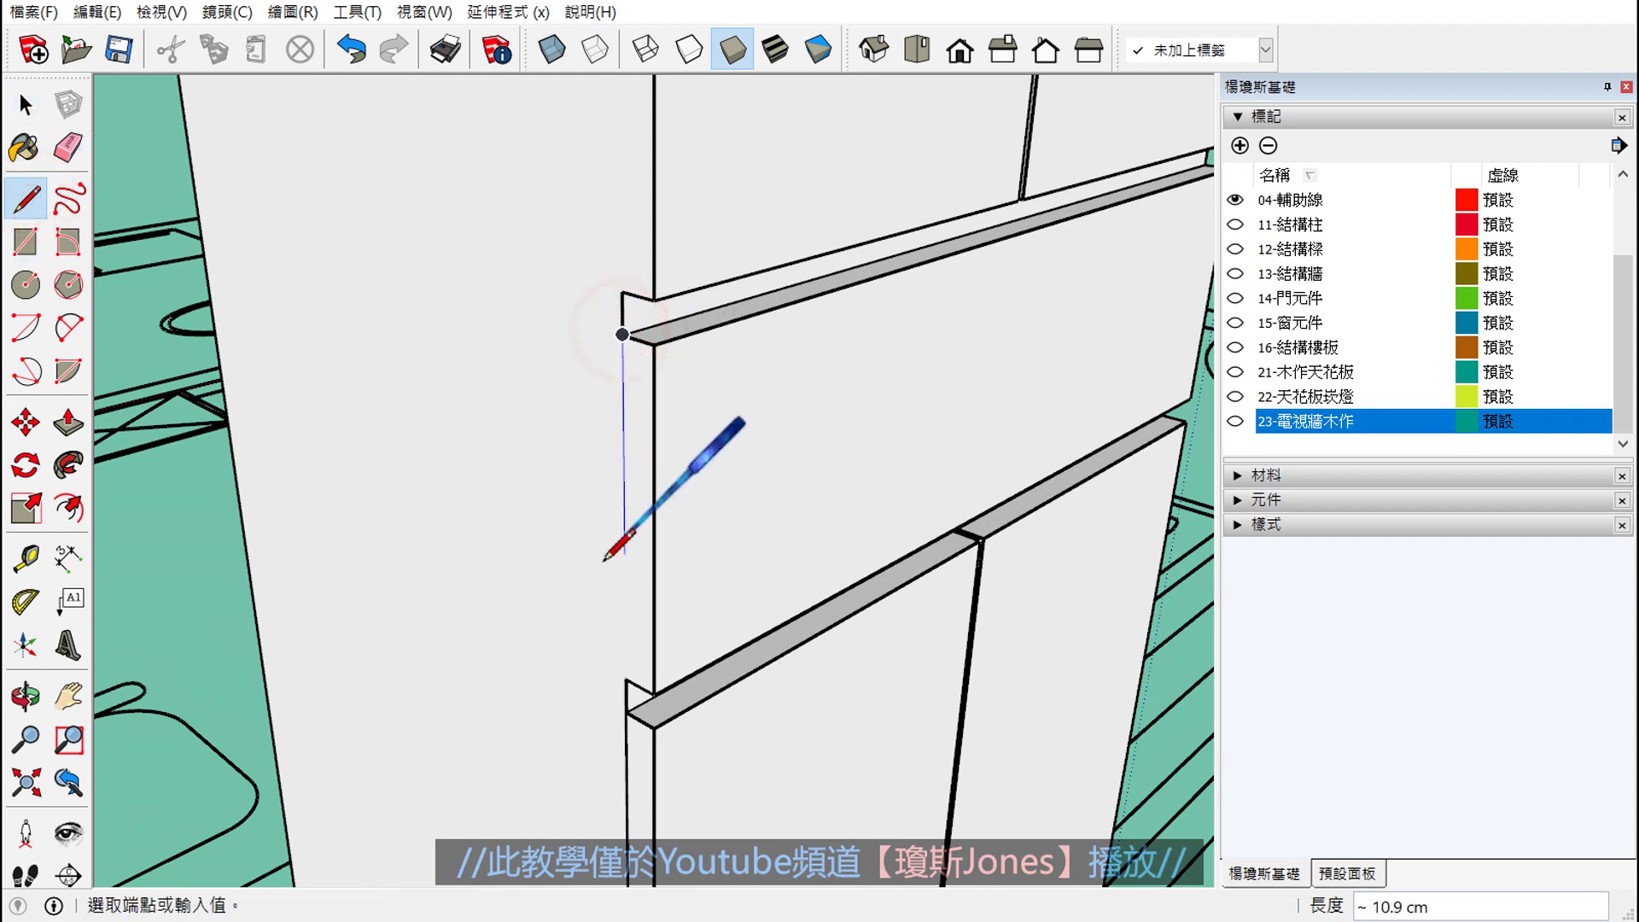
{"action": "left_click", "coordinate": [624, 678]}
{"action": "mouse_move", "coordinate": [624, 678]}
{"action": "middle_mouse_down"}
{"action": "mouse_move", "coordinate": [922, 610]}
{"action": "mouse_move", "coordinate": [607, 351]}
{"action": "middle_mouse_up"}
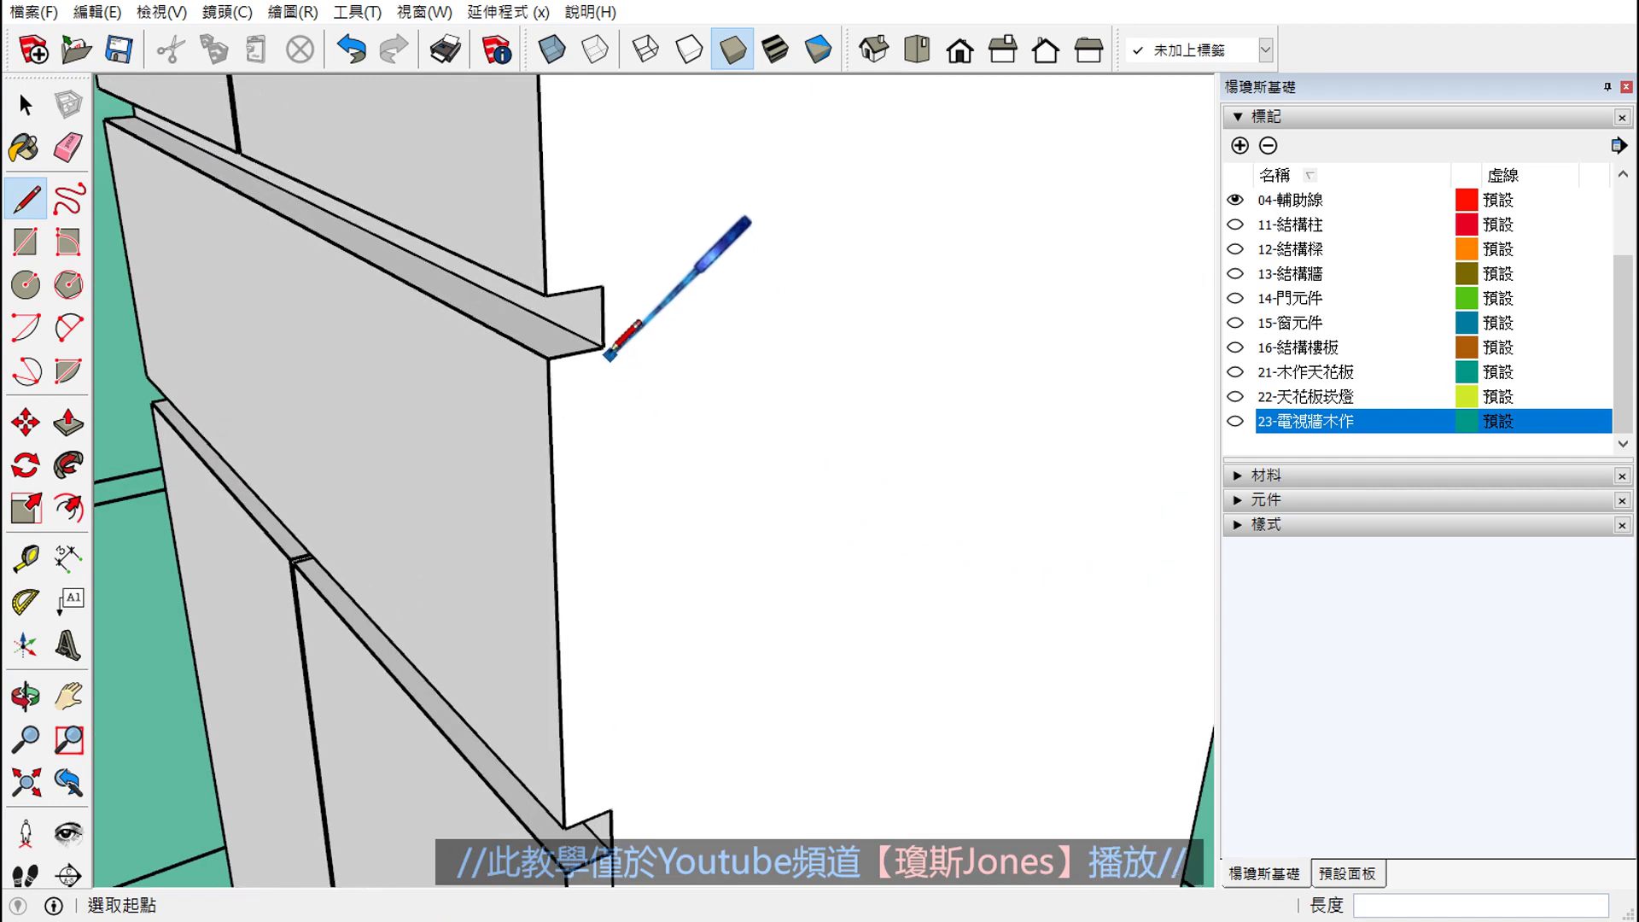
{"action": "left_click", "coordinate": [604, 346]}
{"action": "left_click", "coordinate": [585, 811]}
{"action": "key", "text": "space"}
{"action": "mouse_move", "coordinate": [586, 811]}
{"action": "middle_mouse_down"}
{"action": "mouse_move", "coordinate": [654, 586]}
{"action": "mouse_move", "coordinate": [601, 500]}
{"action": "middle_mouse_up"}
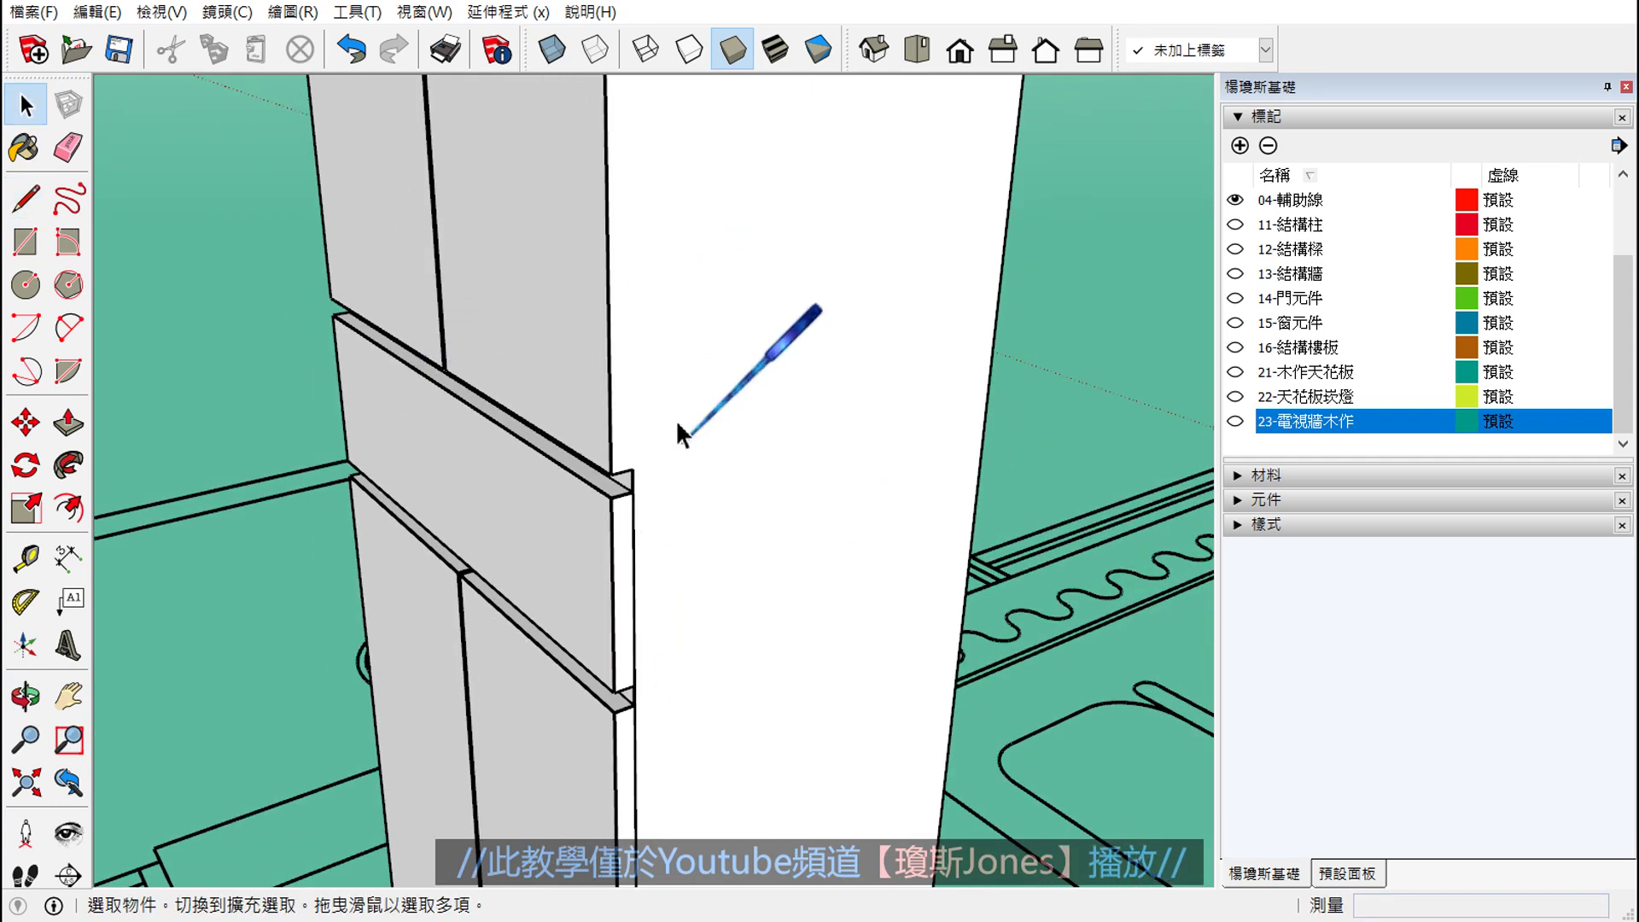
{"action": "mouse_move", "coordinate": [677, 432]}
{"action": "middle_mouse_down"}
{"action": "mouse_move", "coordinate": [759, 529]}
{"action": "mouse_move", "coordinate": [621, 597]}
{"action": "mouse_move", "coordinate": [669, 419]}
{"action": "mouse_move", "coordinate": [629, 578]}
{"action": "mouse_move", "coordinate": [603, 510]}
{"action": "middle_mouse_up"}
- Draw a vertical edge line along the pillar corner
{"action": "left_click", "coordinate": [26, 199]}
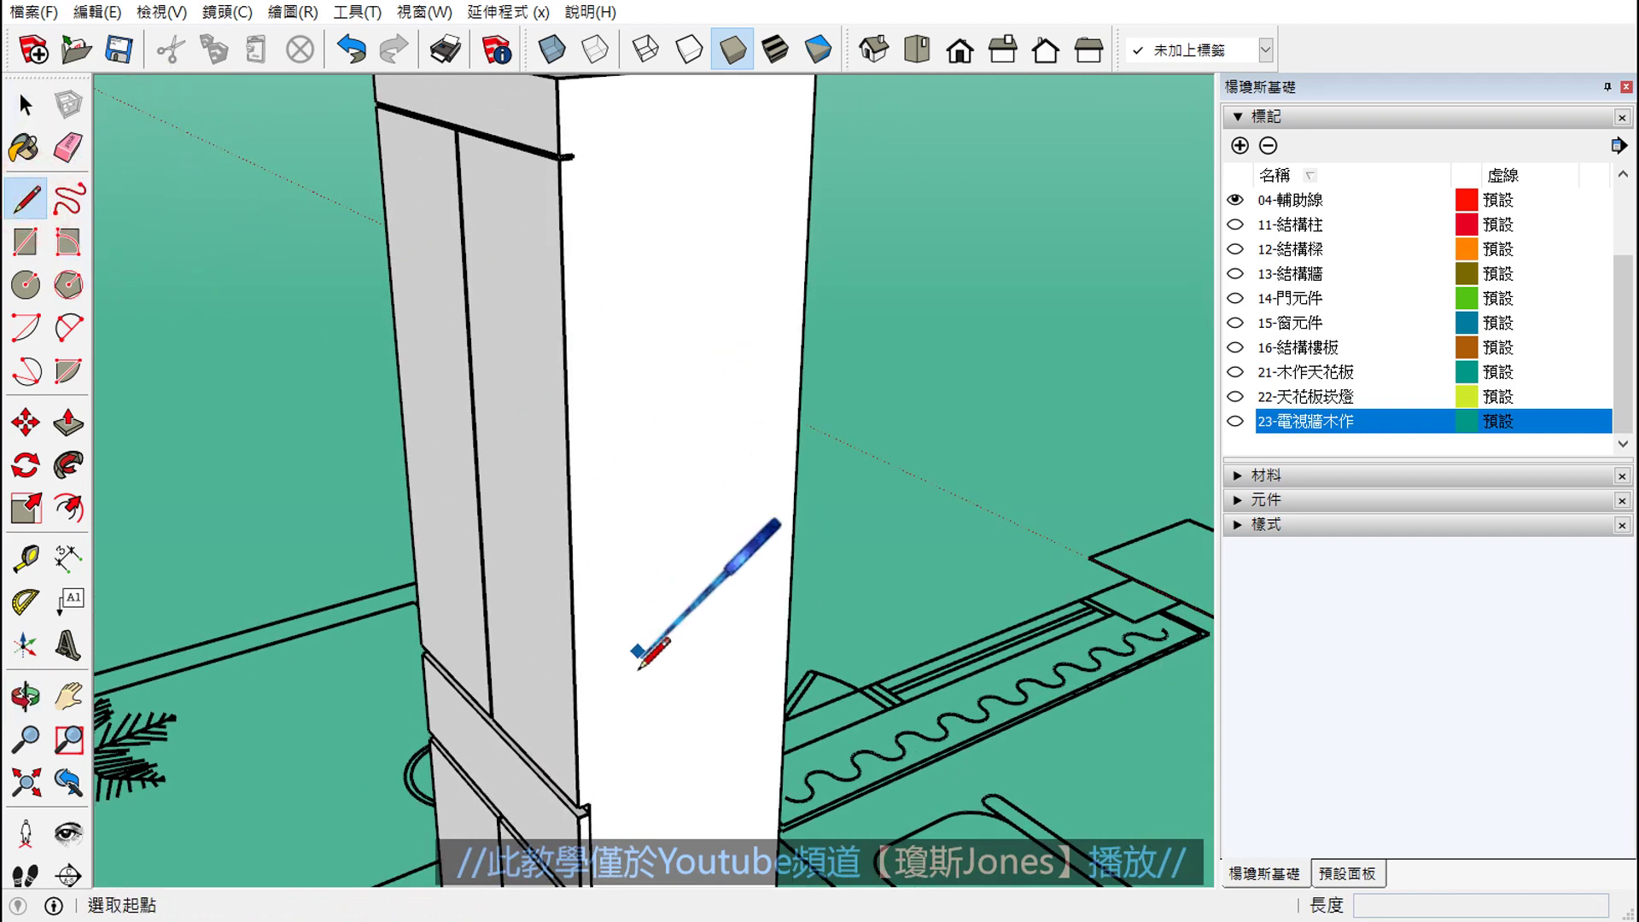
{"action": "scroll", "coordinate": [592, 797], "scroll_direction": "up", "scroll_amount": 2}
{"action": "scroll", "coordinate": [585, 799], "scroll_direction": "up", "scroll_amount": 2}
{"action": "mouse_move", "coordinate": [585, 799]}
{"action": "middle_mouse_down"}
{"action": "mouse_move", "coordinate": [609, 720]}
{"action": "mouse_move", "coordinate": [555, 751]}
{"action": "middle_mouse_up"}
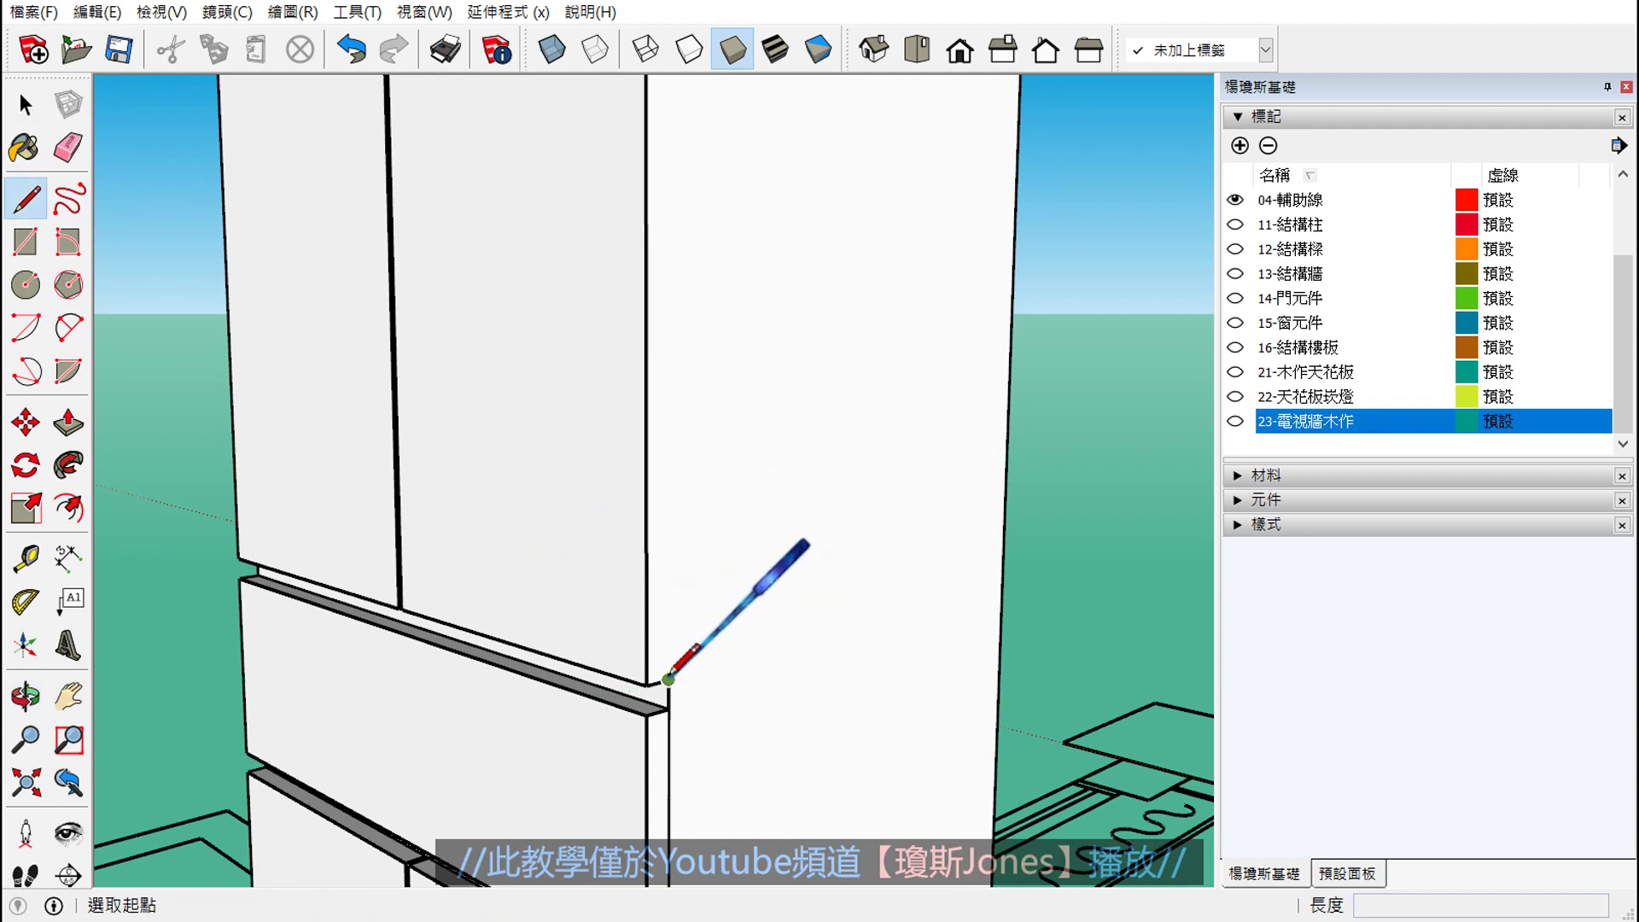
{"action": "left_click", "coordinate": [668, 678]}
{"action": "scroll", "coordinate": [668, 679], "scroll_direction": "down", "scroll_amount": 2}
{"action": "scroll", "coordinate": [684, 556], "scroll_direction": "down", "scroll_amount": 2}
{"action": "scroll", "coordinate": [665, 521], "scroll_direction": "down", "scroll_amount": 2}
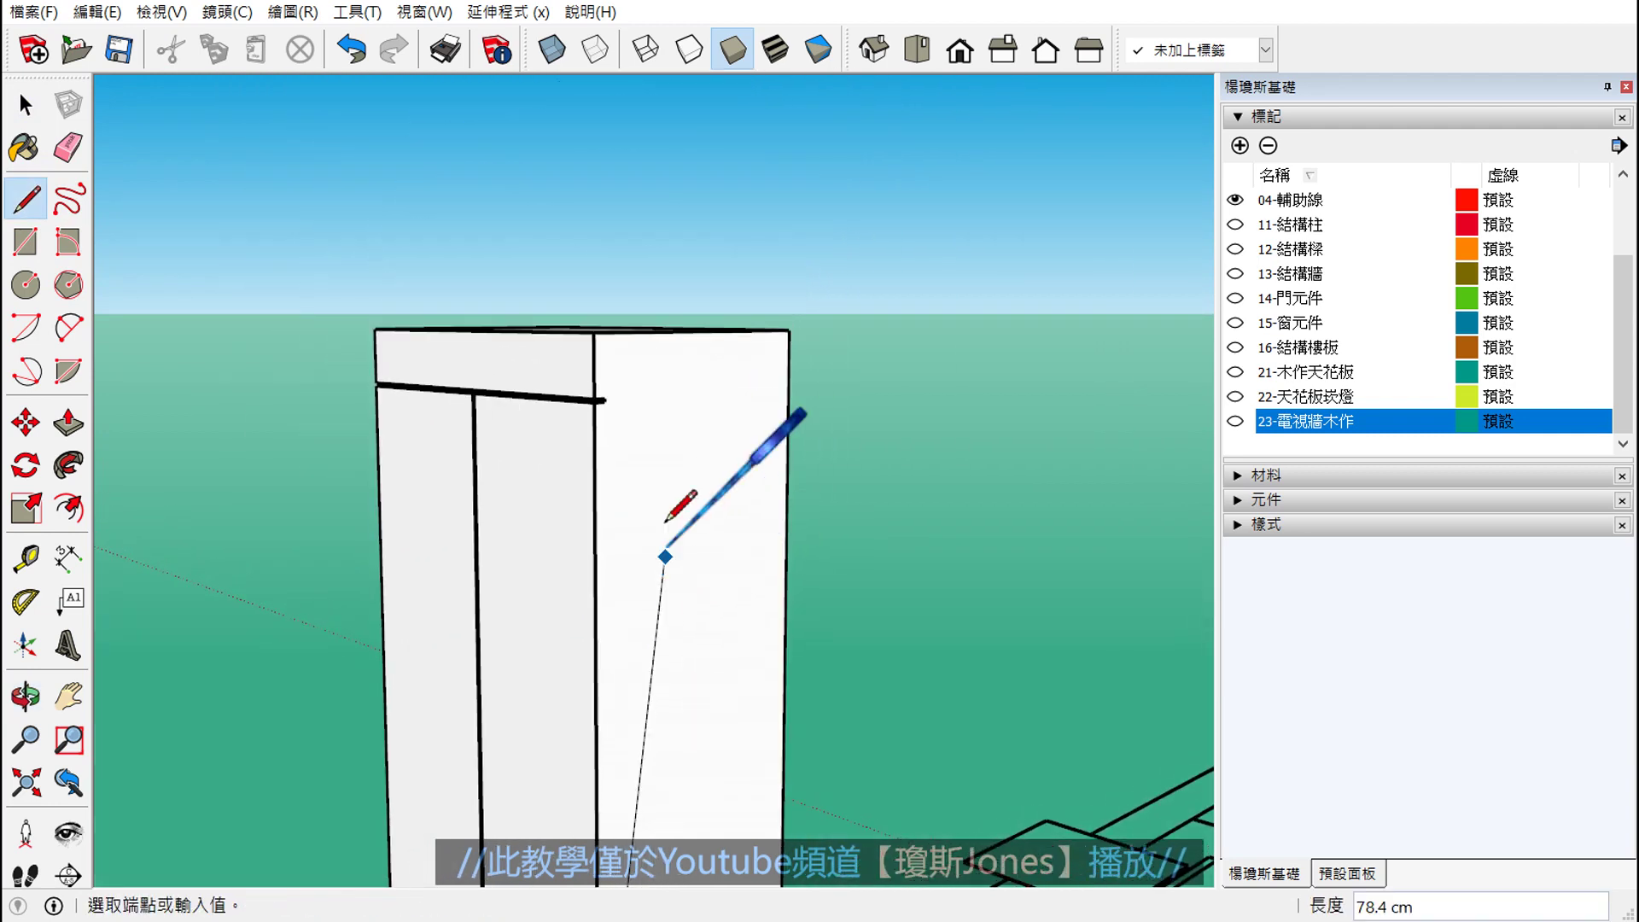
{"action": "scroll", "coordinate": [665, 522], "scroll_direction": "up", "scroll_amount": 2}
{"action": "scroll", "coordinate": [623, 389], "scroll_direction": "up", "scroll_amount": 2}
{"action": "scroll", "coordinate": [564, 380], "scroll_direction": "up", "scroll_amount": 2}
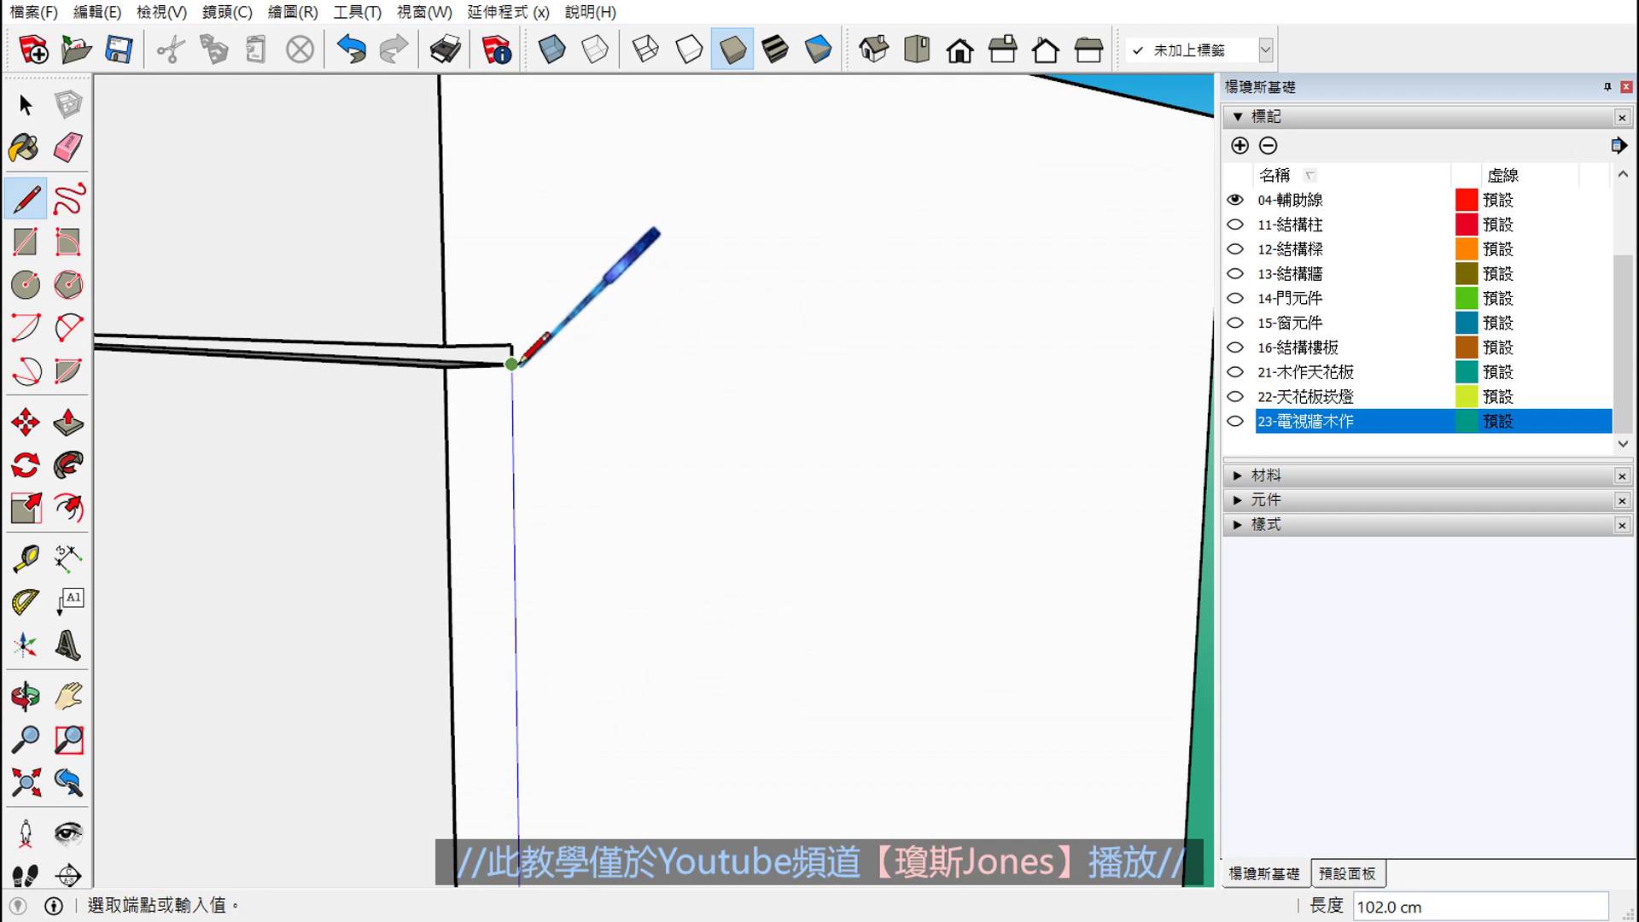
{"action": "left_click", "coordinate": [513, 365]}
{"action": "key", "text": "space"}
- Draw another vertical line from the upper pillar corner down to the ledge corner
{"action": "scroll", "coordinate": [706, 395], "scroll_direction": "down", "scroll_amount": 3}
{"action": "scroll", "coordinate": [683, 456], "scroll_direction": "down", "scroll_amount": 2}
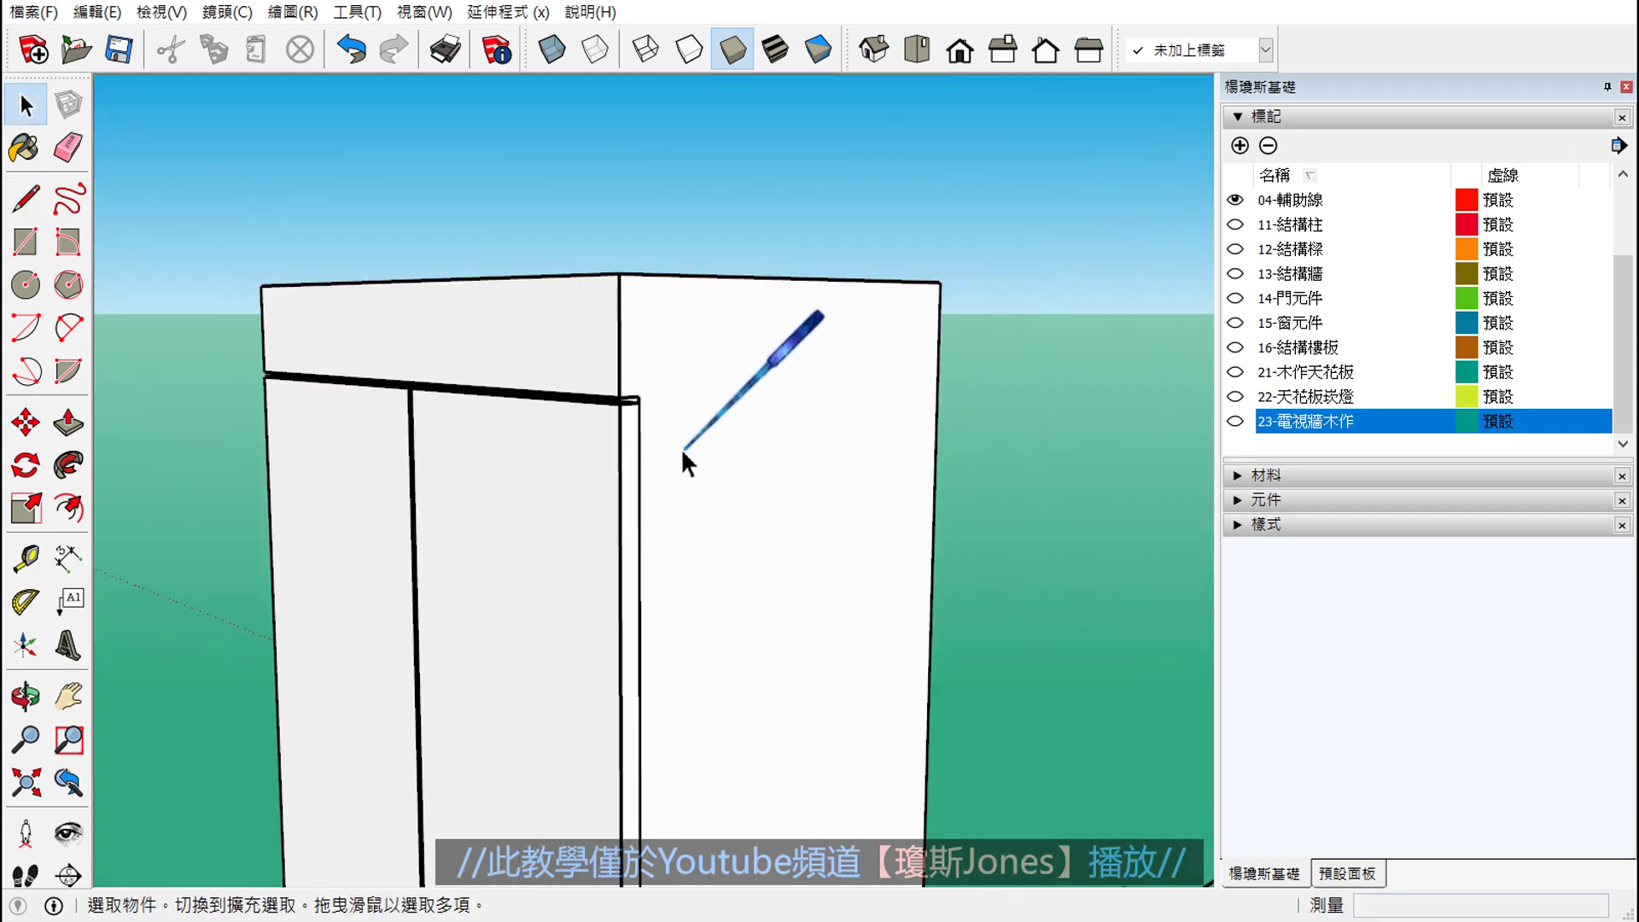
{"action": "mouse_move", "coordinate": [408, 505]}
{"action": "middle_mouse_down"}
{"action": "mouse_move", "coordinate": [760, 592]}
{"action": "mouse_move", "coordinate": [695, 629]}
{"action": "mouse_move", "coordinate": [726, 525]}
{"action": "mouse_move", "coordinate": [312, 293]}
{"action": "middle_mouse_up"}
{"action": "left_click", "coordinate": [25, 199]}
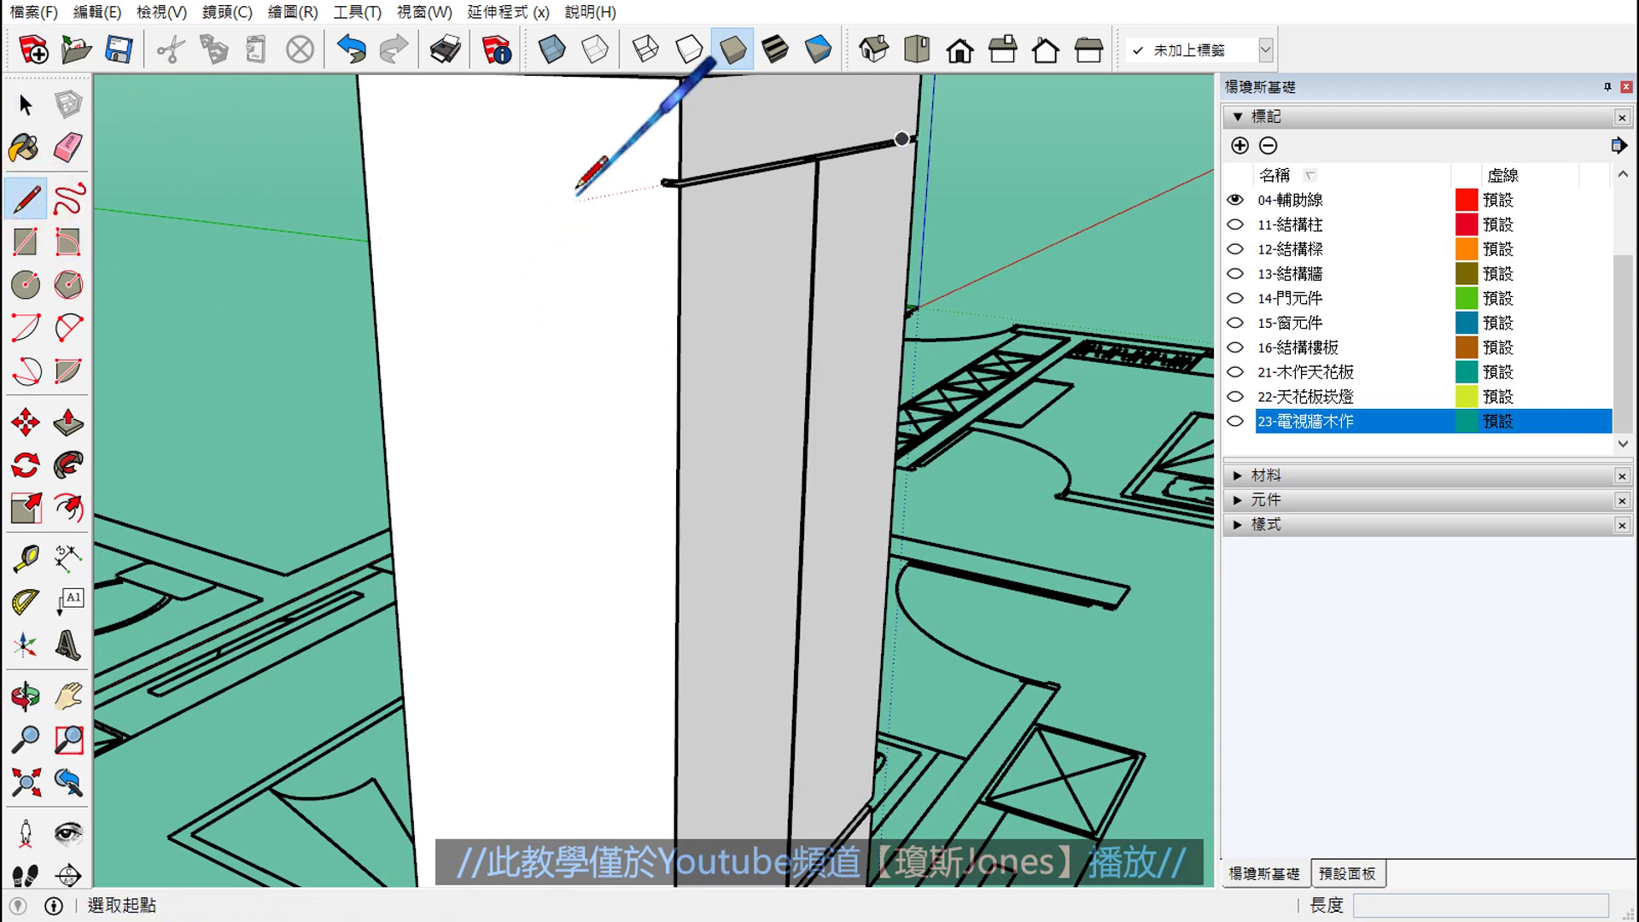
{"action": "scroll", "coordinate": [632, 171], "scroll_direction": "up", "scroll_amount": 2}
{"action": "scroll", "coordinate": [667, 167], "scroll_direction": "up", "scroll_amount": 1}
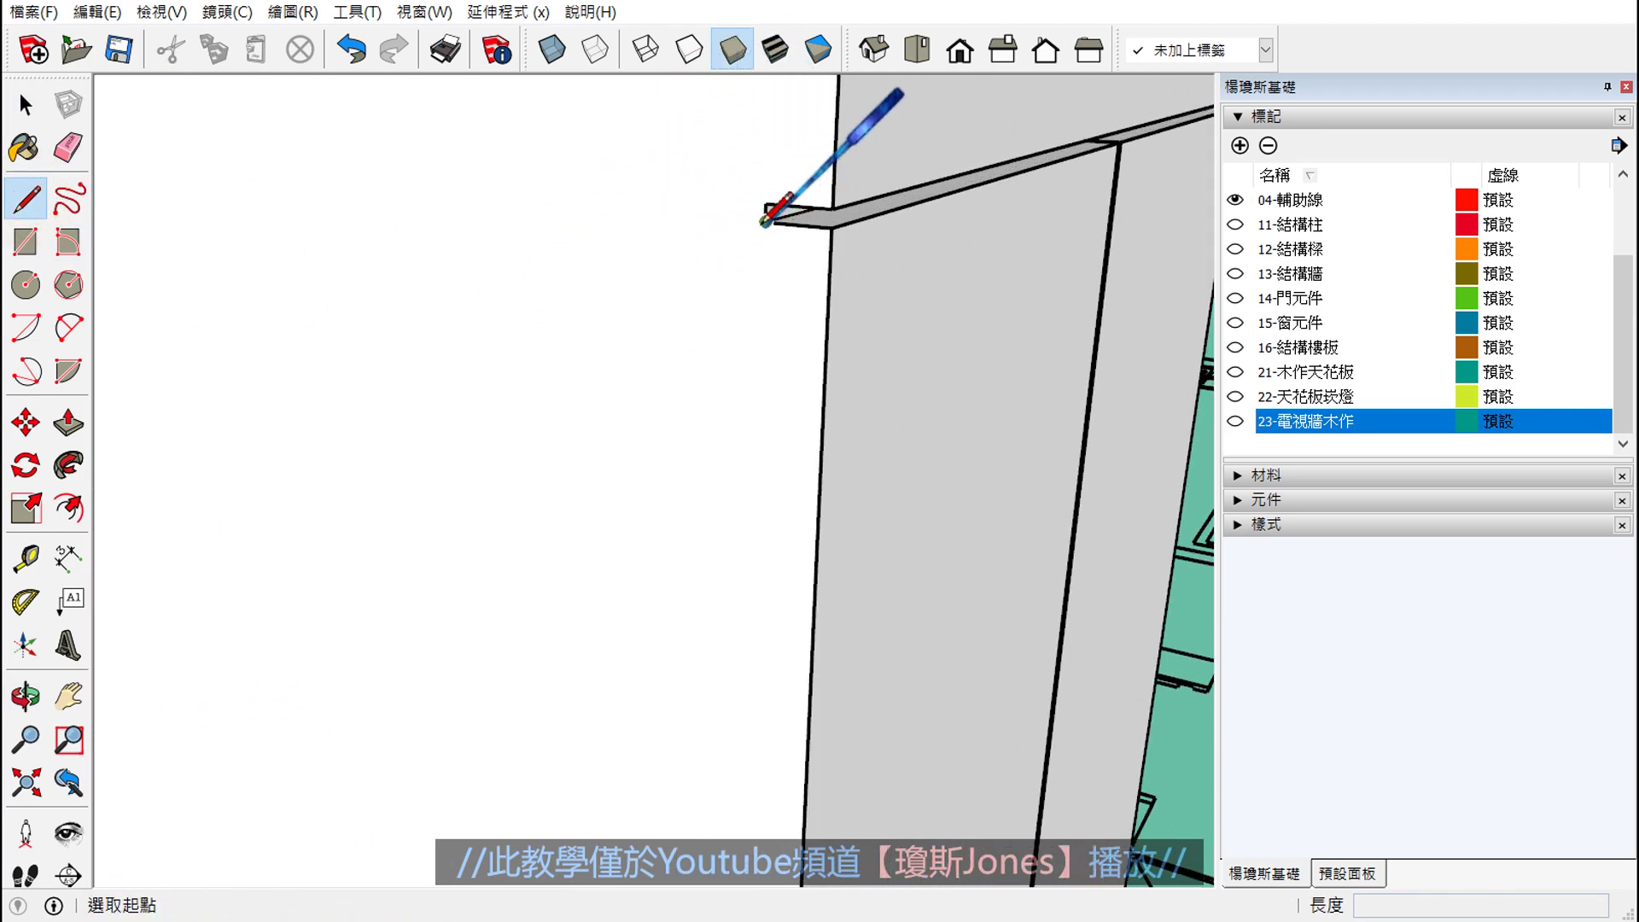
{"action": "scroll", "coordinate": [755, 220], "scroll_direction": "down", "scroll_amount": 3}
{"action": "scroll", "coordinate": [598, 384], "scroll_direction": "down", "scroll_amount": 3}
{"action": "middle_click_drag", "start_coordinate": [557, 444], "coordinate": [604, 647]}
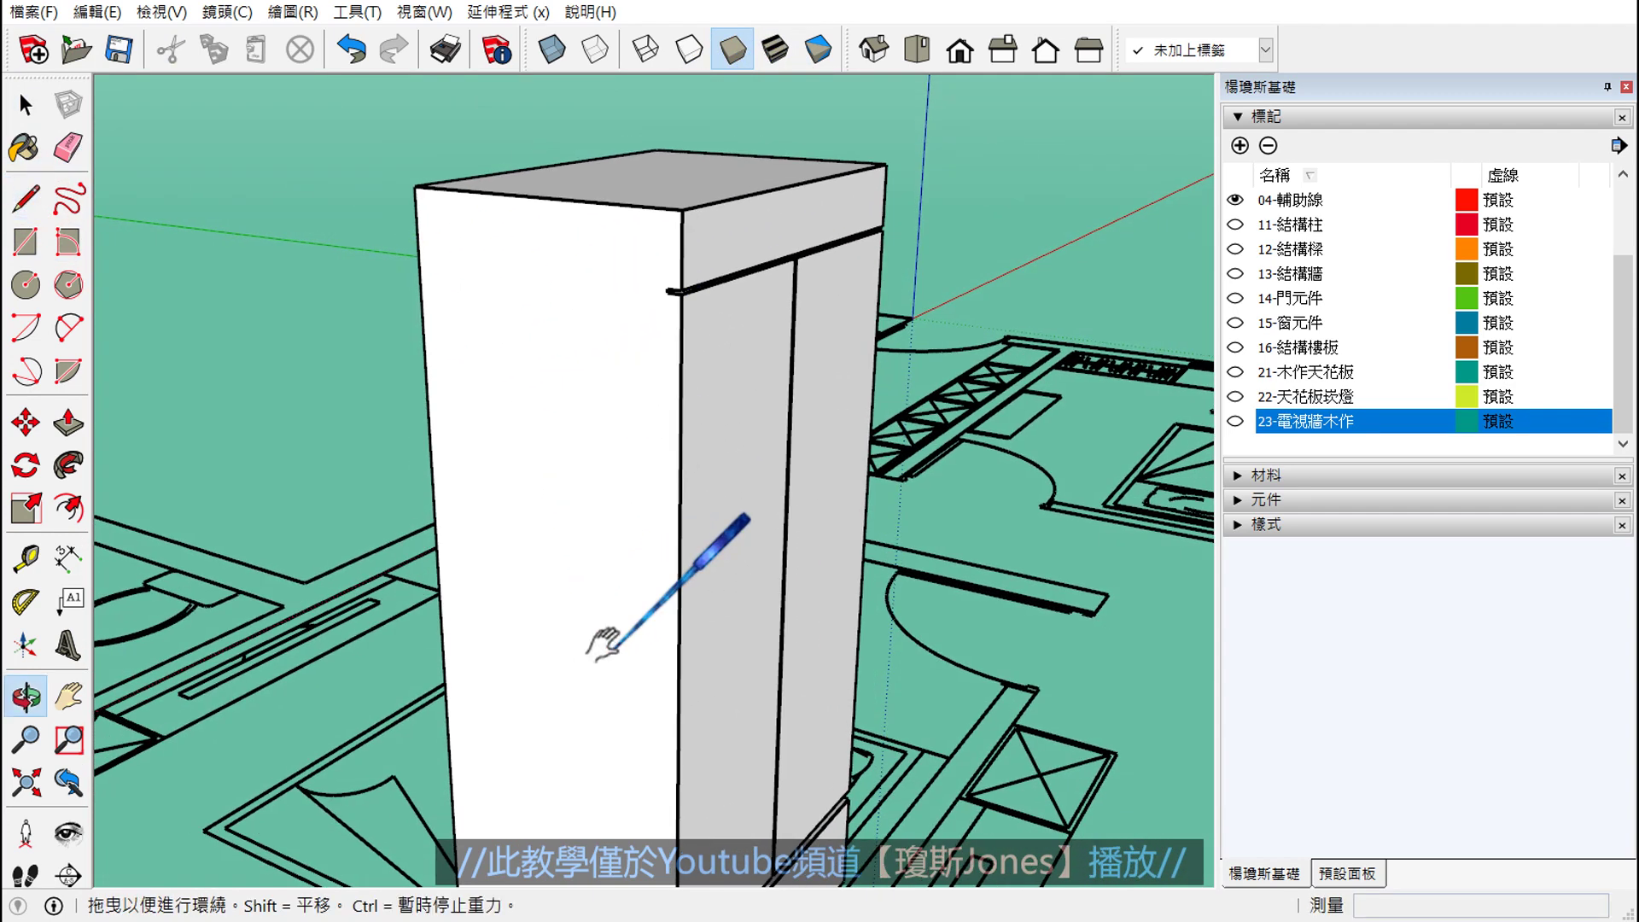
{"action": "left_click", "coordinate": [681, 214]}
{"action": "scroll", "coordinate": [677, 146], "scroll_direction": "up", "scroll_amount": 3}
{"action": "scroll", "coordinate": [779, 421], "scroll_direction": "up", "scroll_amount": 2}
{"action": "scroll", "coordinate": [749, 537], "scroll_direction": "up", "scroll_amount": 2}
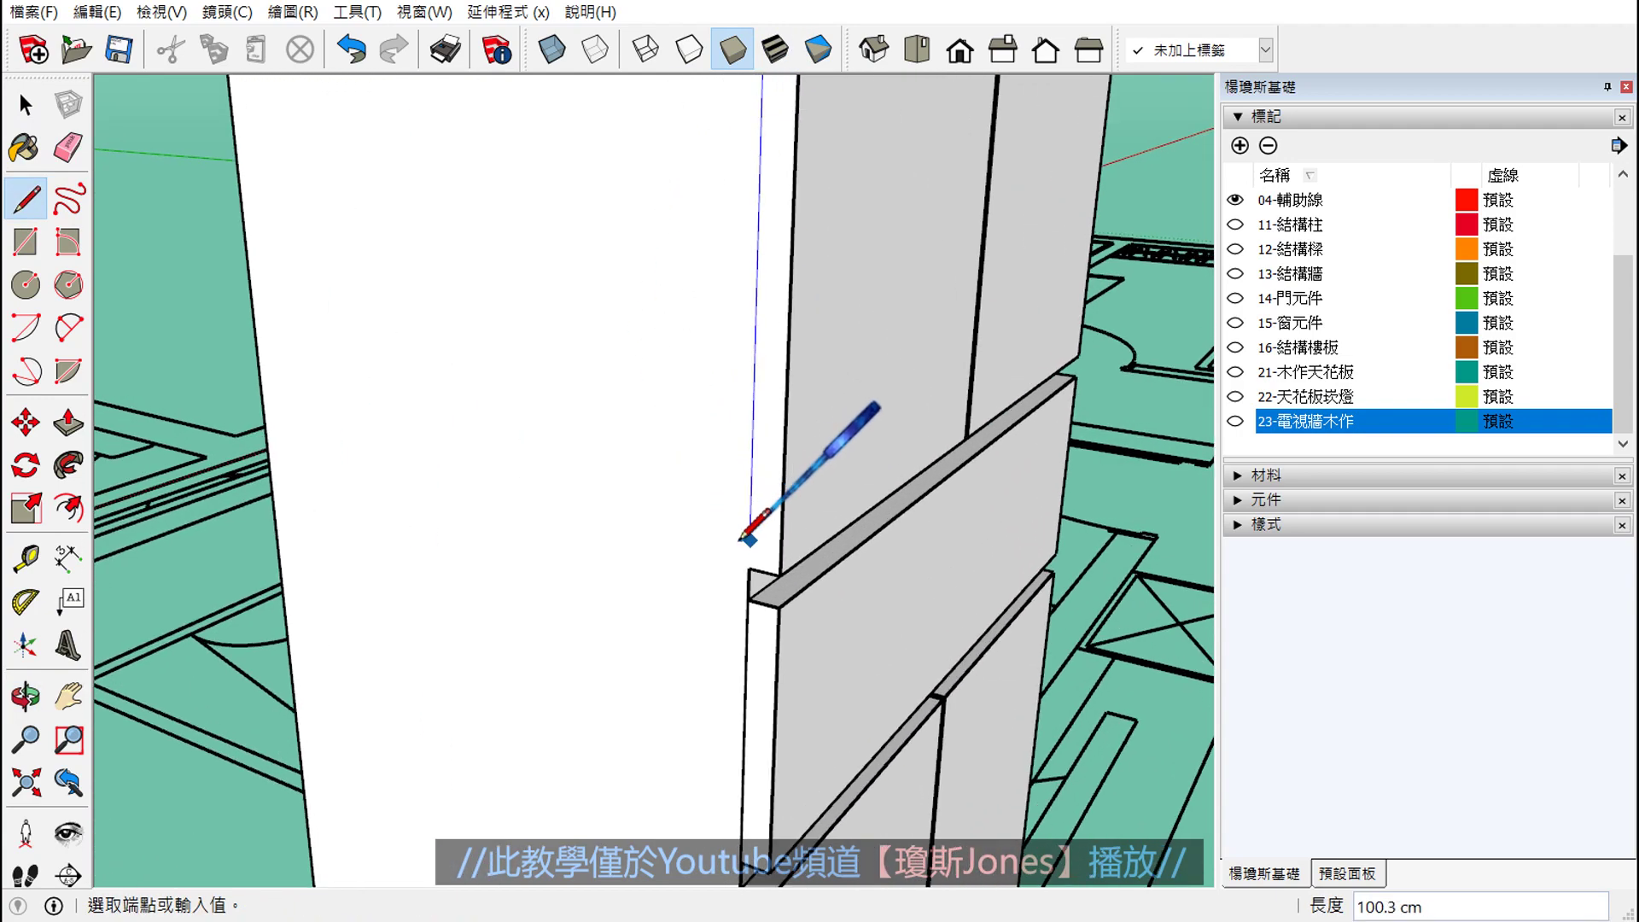
{"action": "left_click", "coordinate": [748, 563]}
{"action": "key", "text": "space"}
- Orbit and zoom around the pillar to inspect the panel joints and shelf
{"action": "scroll", "coordinate": [664, 511], "scroll_direction": "down", "scroll_amount": 3}
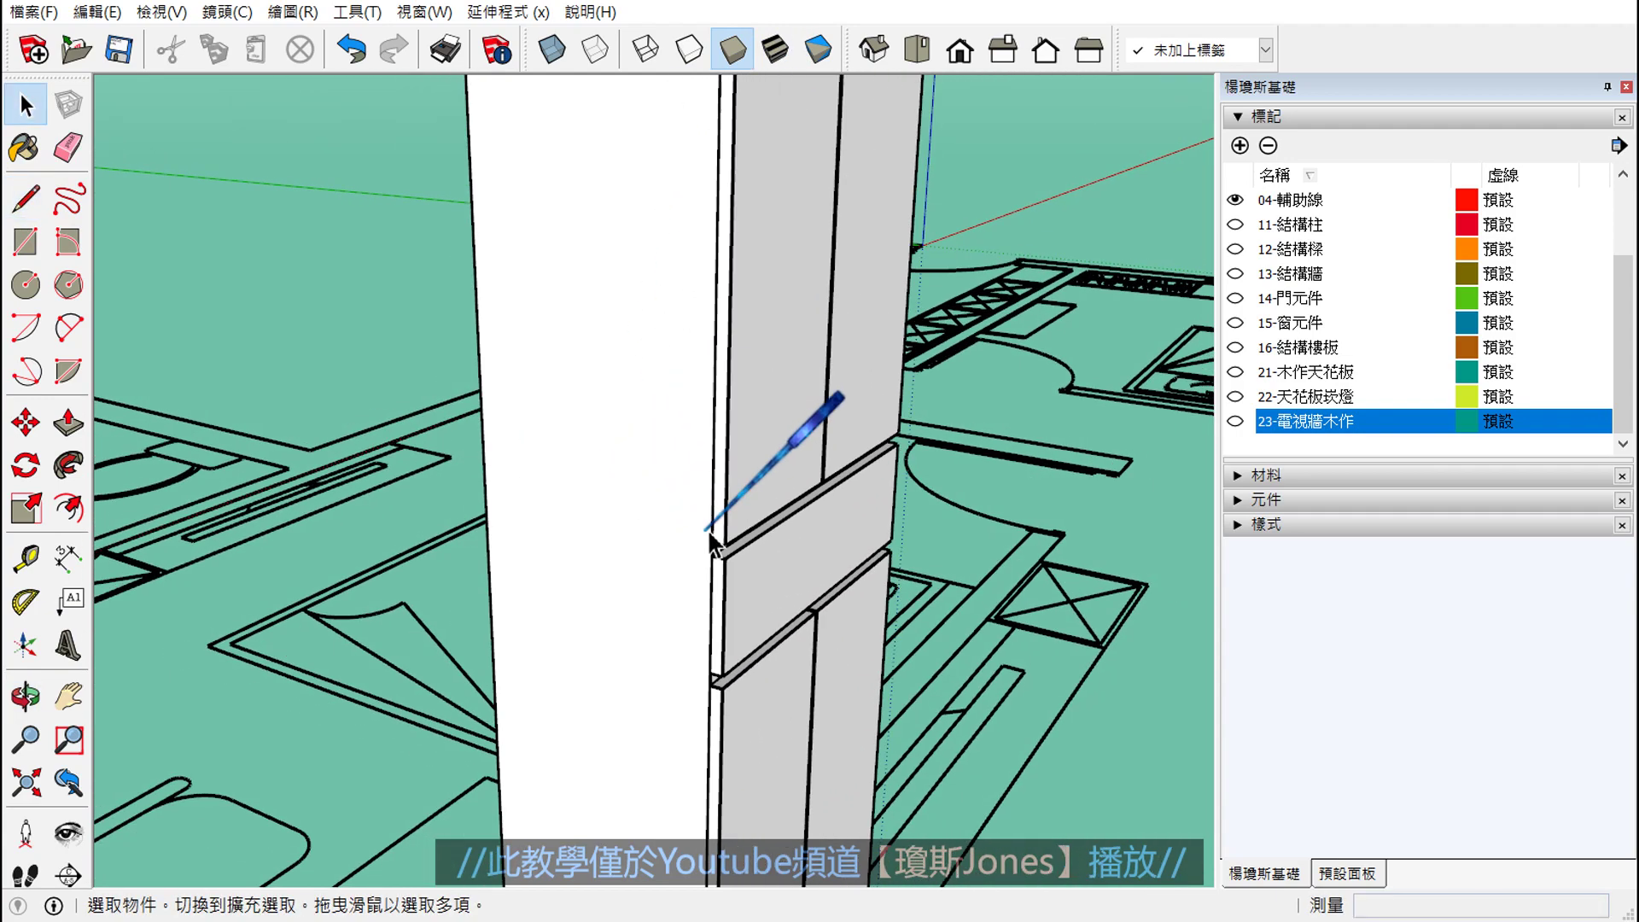
{"action": "scroll", "coordinate": [936, 540], "scroll_direction": "down", "scroll_amount": 2}
{"action": "scroll", "coordinate": [1024, 553], "scroll_direction": "down", "scroll_amount": 3}
{"action": "scroll", "coordinate": [1005, 547], "scroll_direction": "up", "scroll_amount": 3}
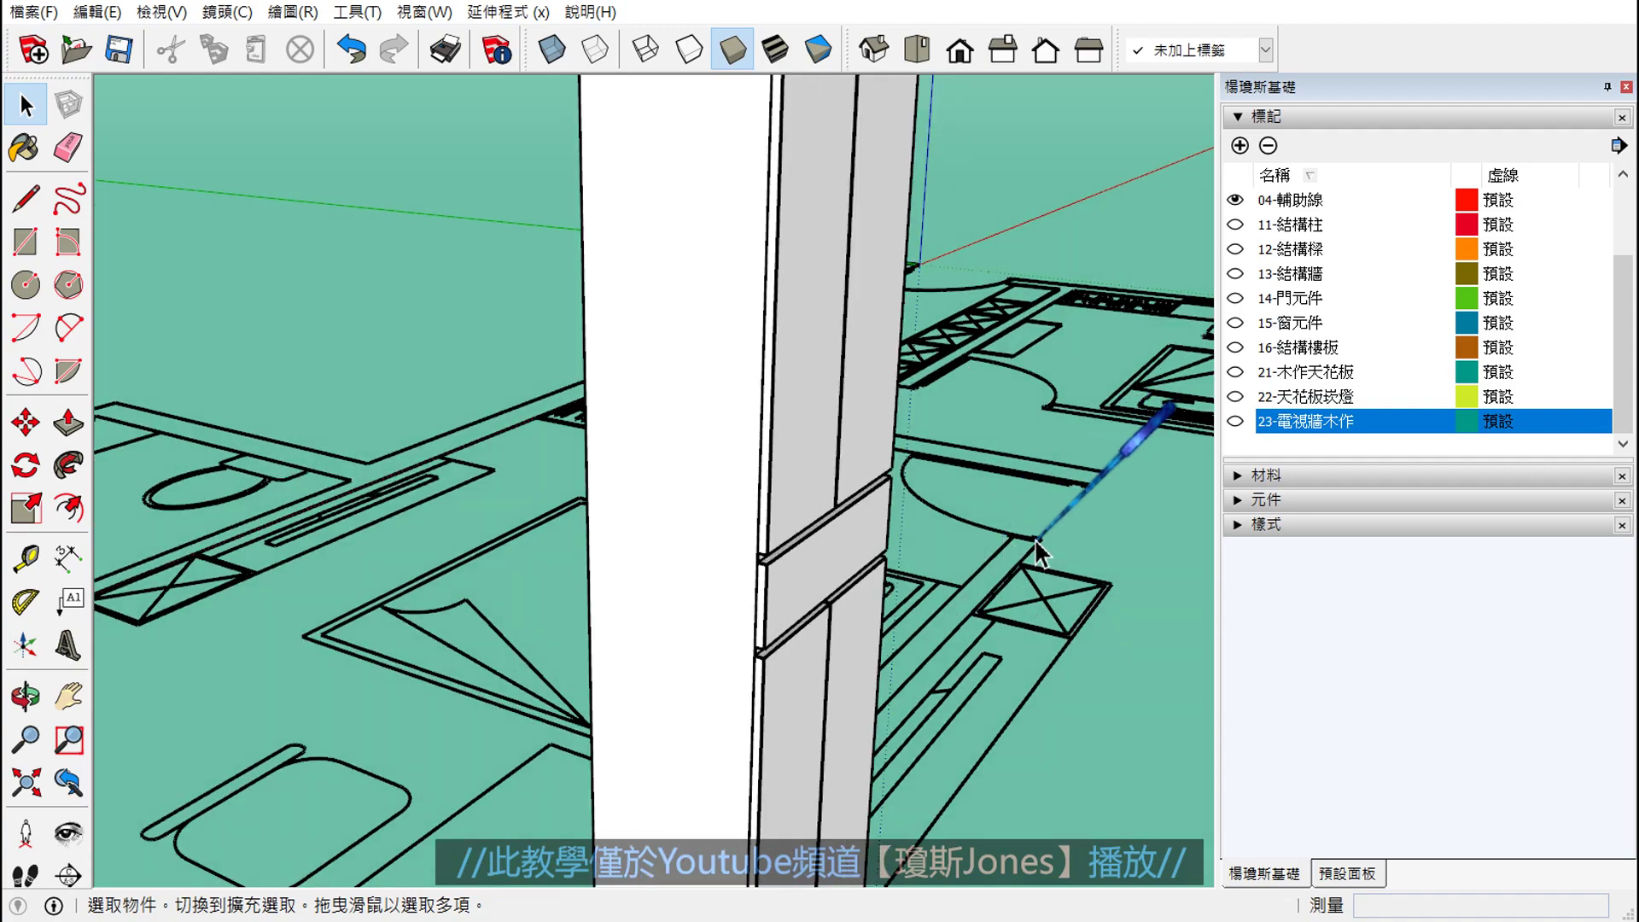
{"action": "mouse_move", "coordinate": [1042, 476]}
{"action": "middle_mouse_down"}
{"action": "mouse_move", "coordinate": [713, 567]}
{"action": "mouse_move", "coordinate": [202, 549]}
{"action": "middle_mouse_up"}
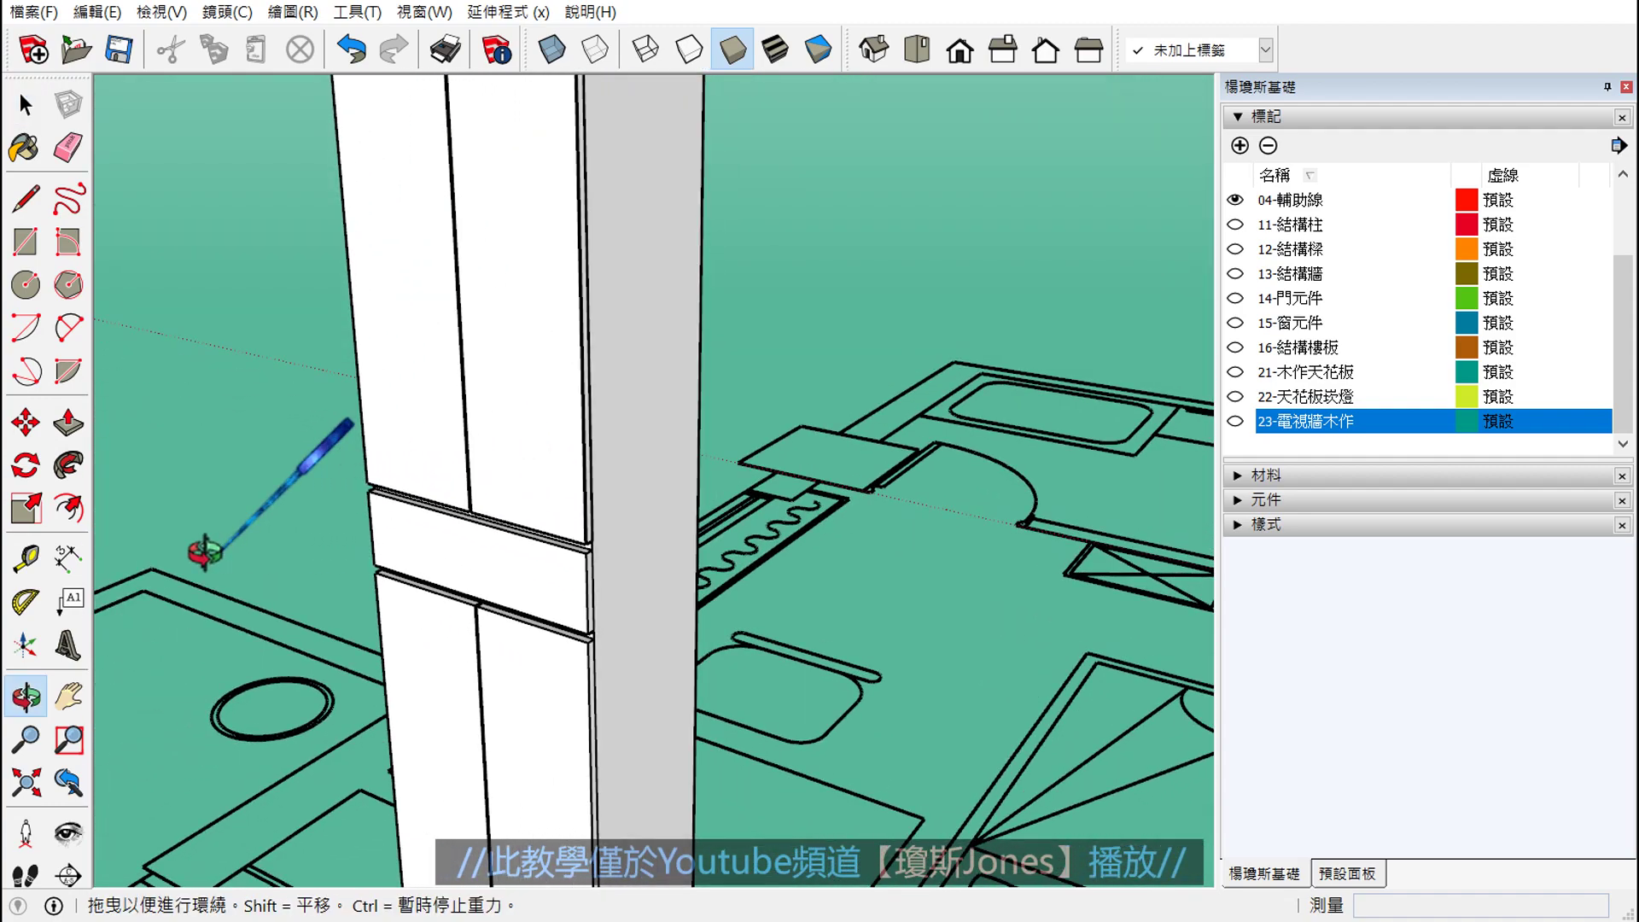
{"action": "scroll", "coordinate": [494, 560], "scroll_direction": "up", "scroll_amount": 2}
{"action": "scroll", "coordinate": [555, 579], "scroll_direction": "up", "scroll_amount": 2}
{"action": "scroll", "coordinate": [590, 536], "scroll_direction": "up", "scroll_amount": 2}
{"action": "scroll", "coordinate": [592, 541], "scroll_direction": "up", "scroll_amount": 2}
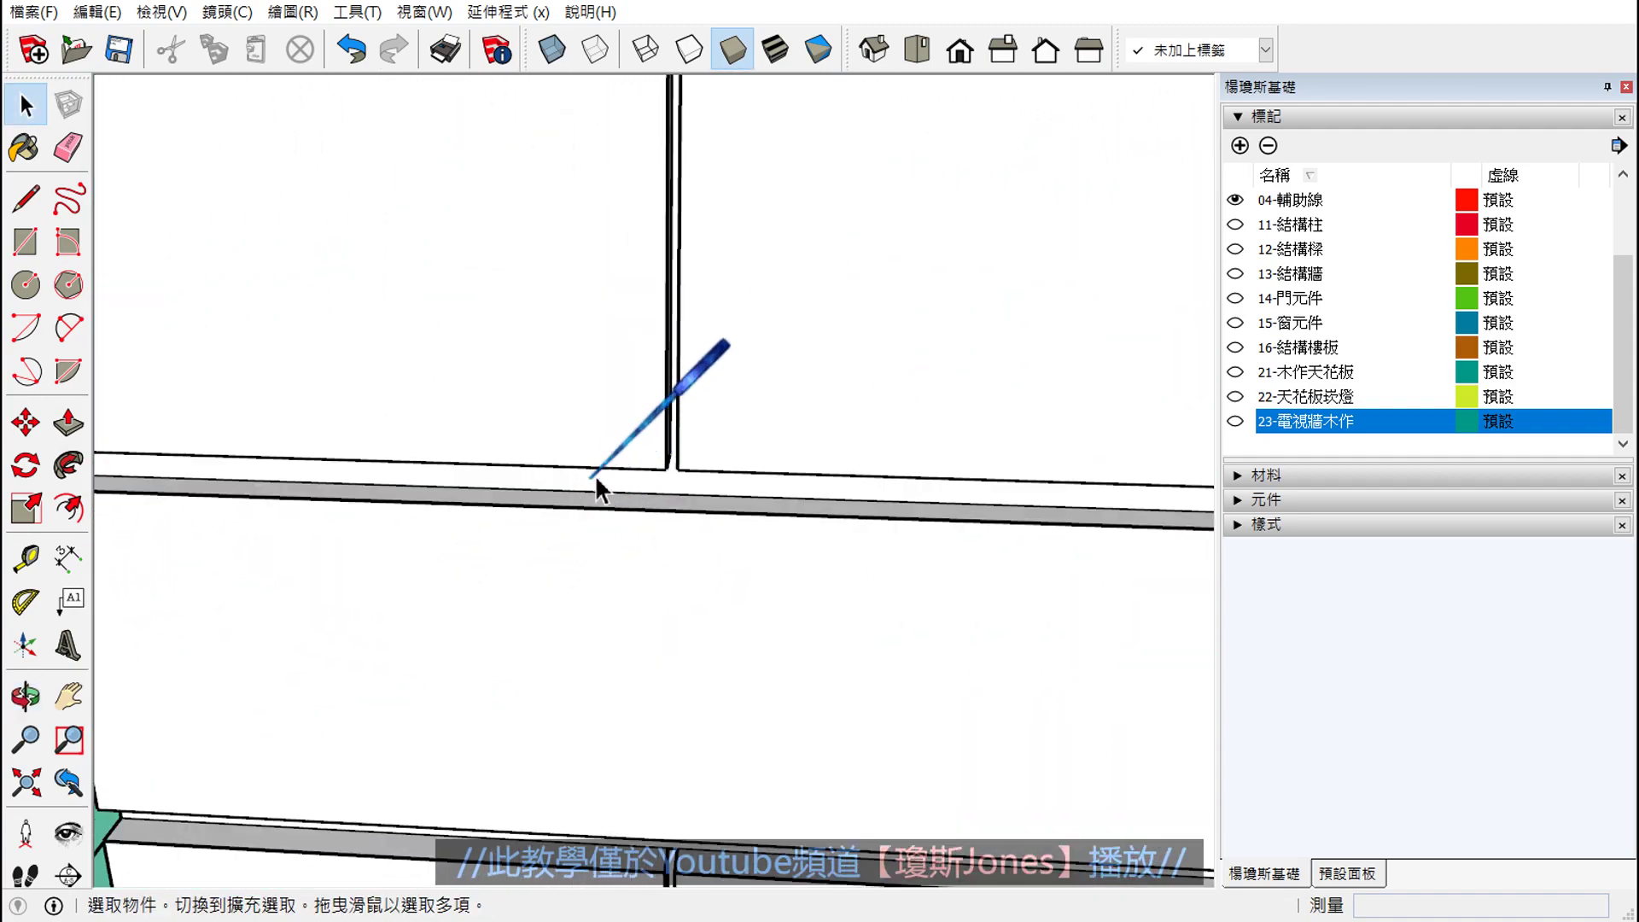
{"action": "middle_click_drag", "start_coordinate": [642, 500], "coordinate": [677, 423]}
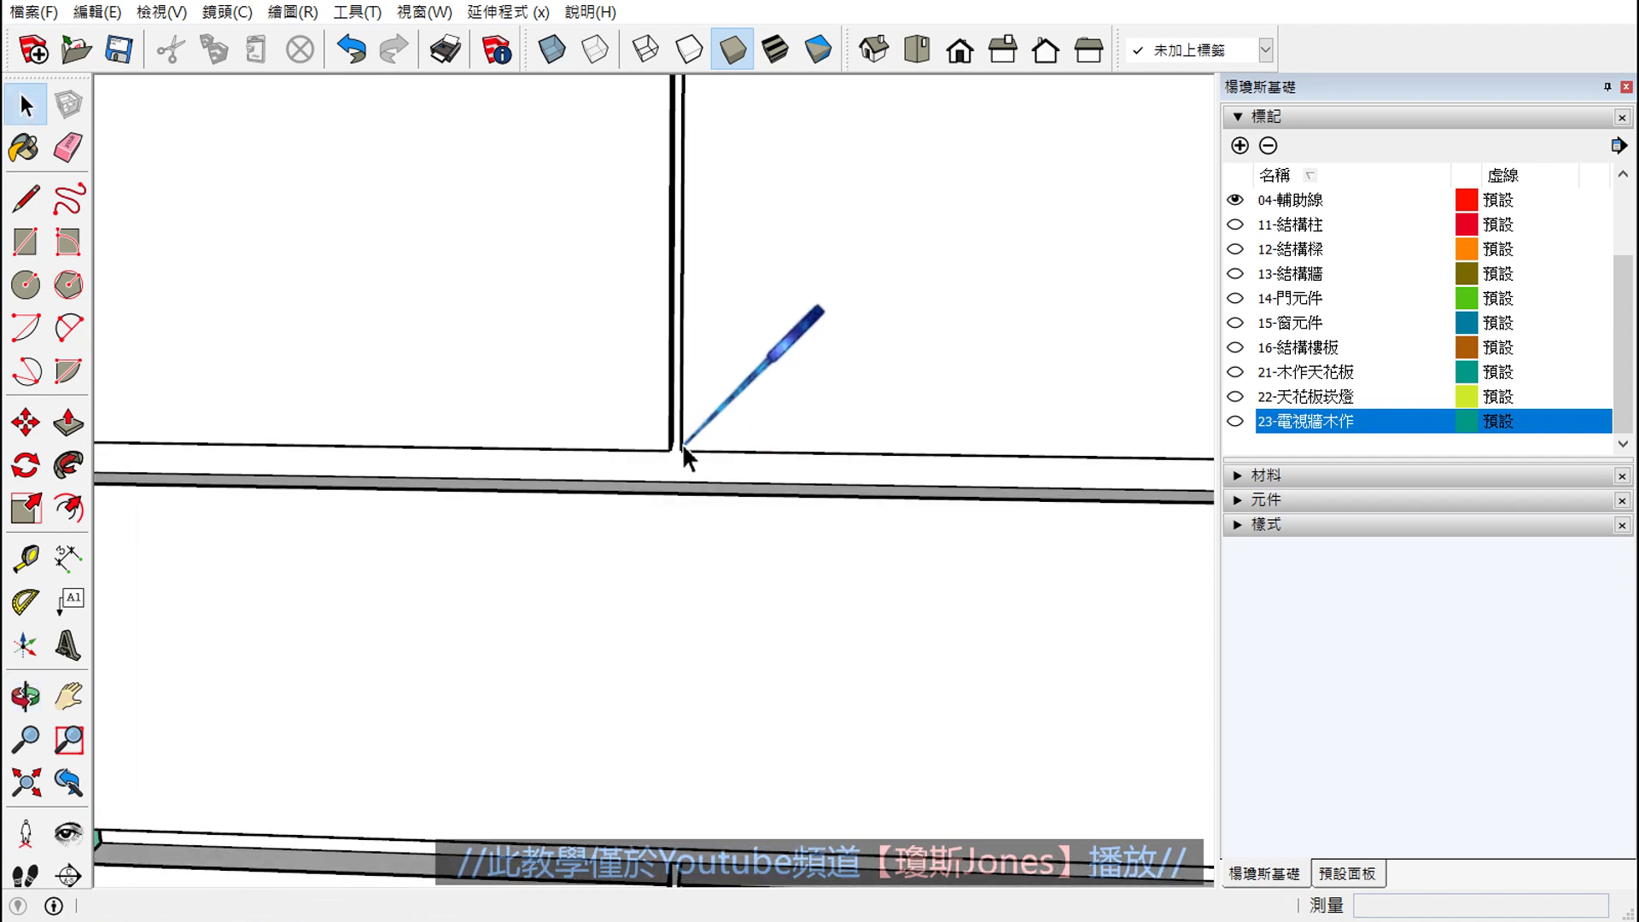
- Orbit to look down onto the grey ledge and around its end
{"action": "scroll", "coordinate": [669, 458], "scroll_direction": "down", "scroll_amount": 2}
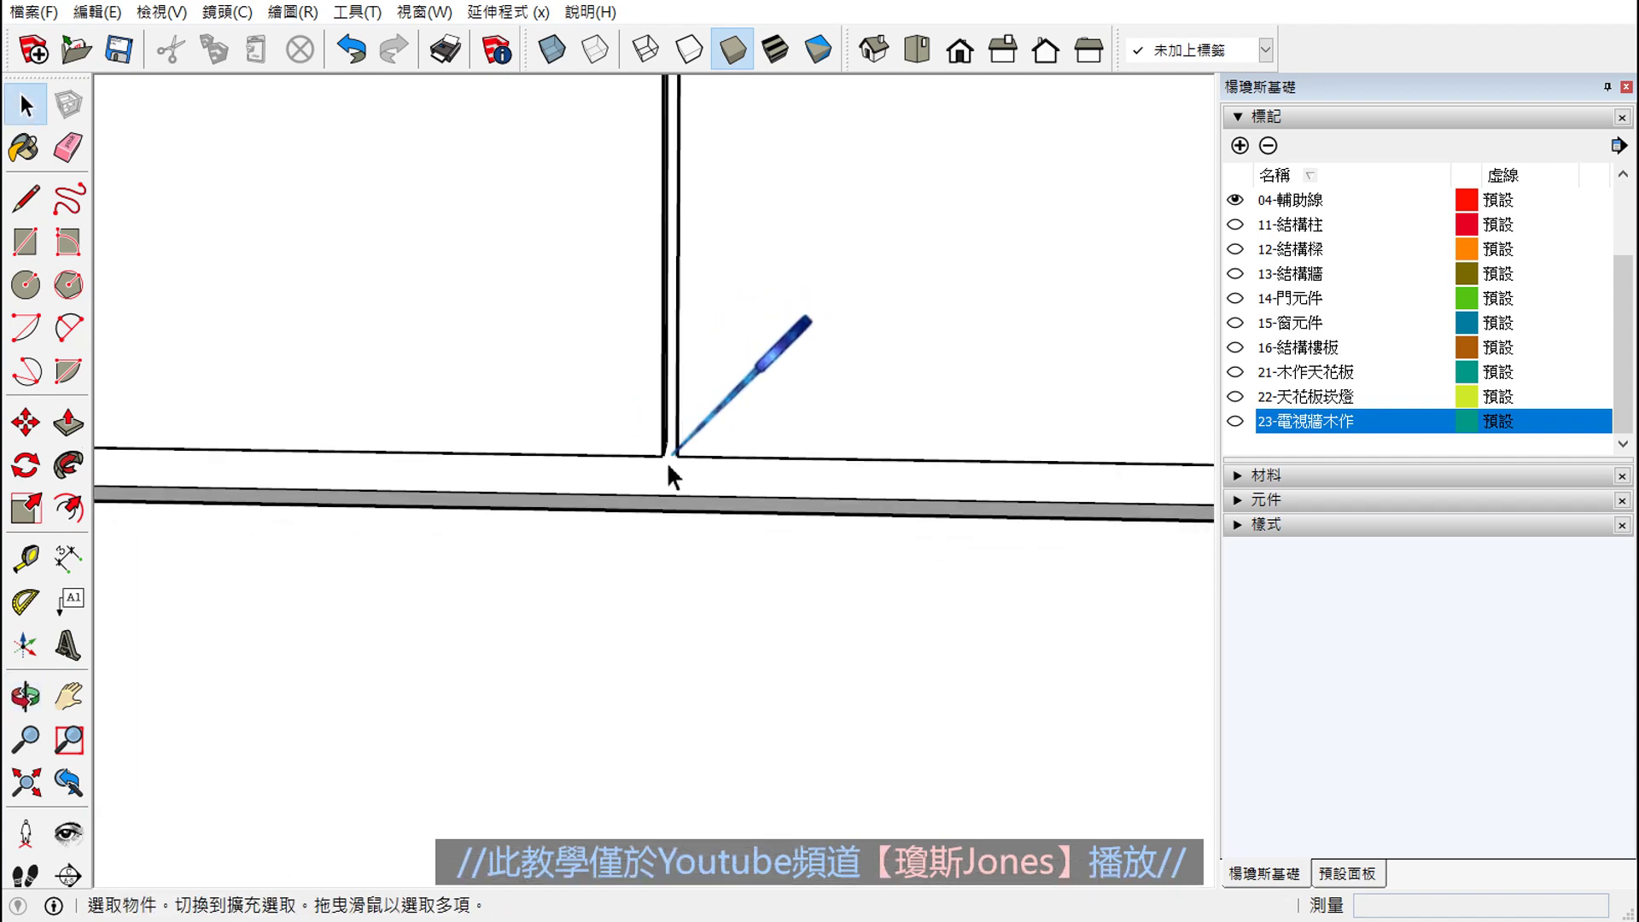
{"action": "middle_click_drag", "start_coordinate": [666, 461], "coordinate": [700, 552]}
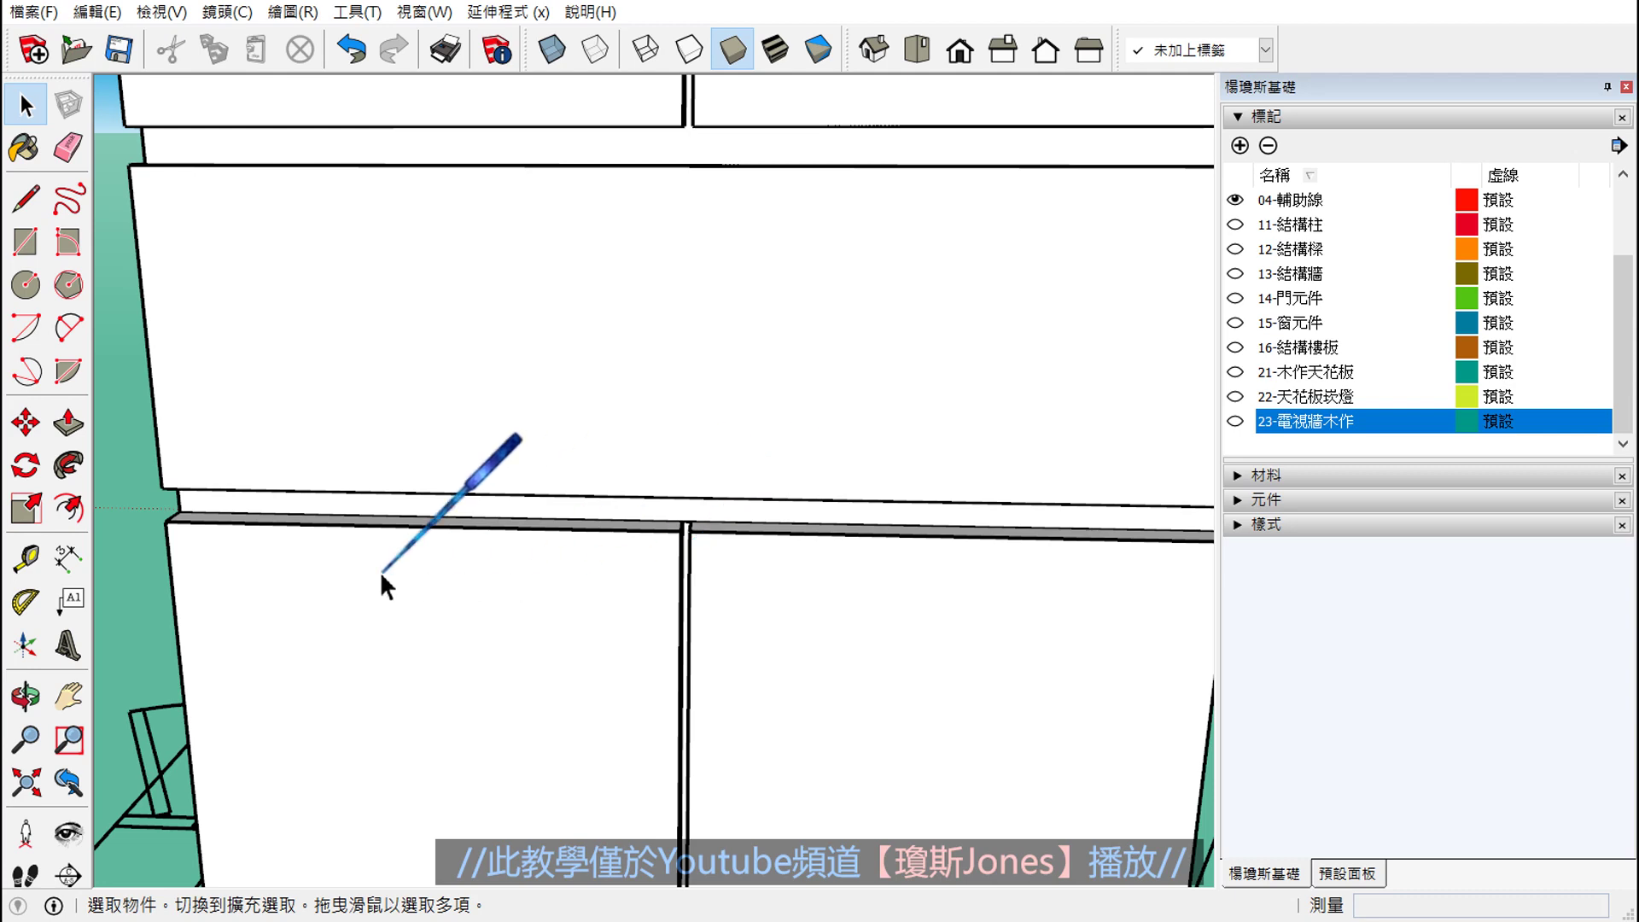
{"action": "mouse_move", "coordinate": [274, 555]}
{"action": "middle_mouse_down"}
{"action": "mouse_move", "coordinate": [709, 534]}
{"action": "mouse_move", "coordinate": [421, 659]}
{"action": "middle_mouse_up"}
{"action": "scroll", "coordinate": [677, 567], "scroll_direction": "up", "scroll_amount": 3}
{"action": "scroll", "coordinate": [903, 494], "scroll_direction": "up", "scroll_amount": 3}
{"action": "scroll", "coordinate": [852, 474], "scroll_direction": "up", "scroll_amount": 2}
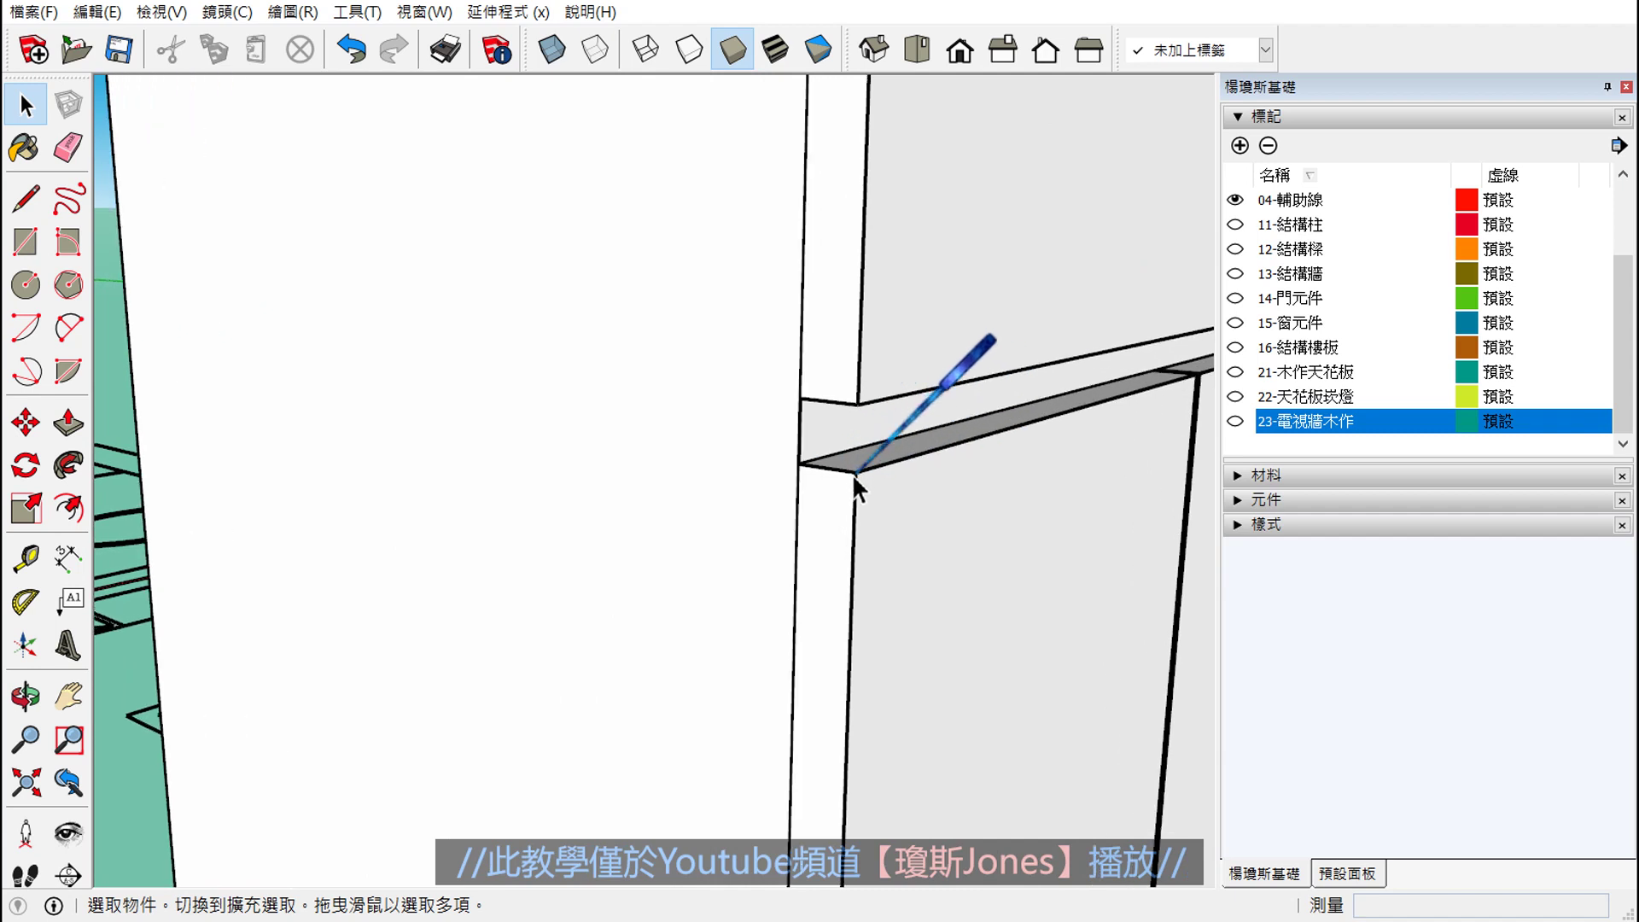
{"action": "mouse_move", "coordinate": [834, 512]}
{"action": "middle_mouse_down"}
{"action": "mouse_move", "coordinate": [878, 495]}
{"action": "mouse_move", "coordinate": [977, 501]}
{"action": "middle_mouse_up"}
{"action": "scroll", "coordinate": [827, 456], "scroll_direction": "up", "scroll_amount": 2}
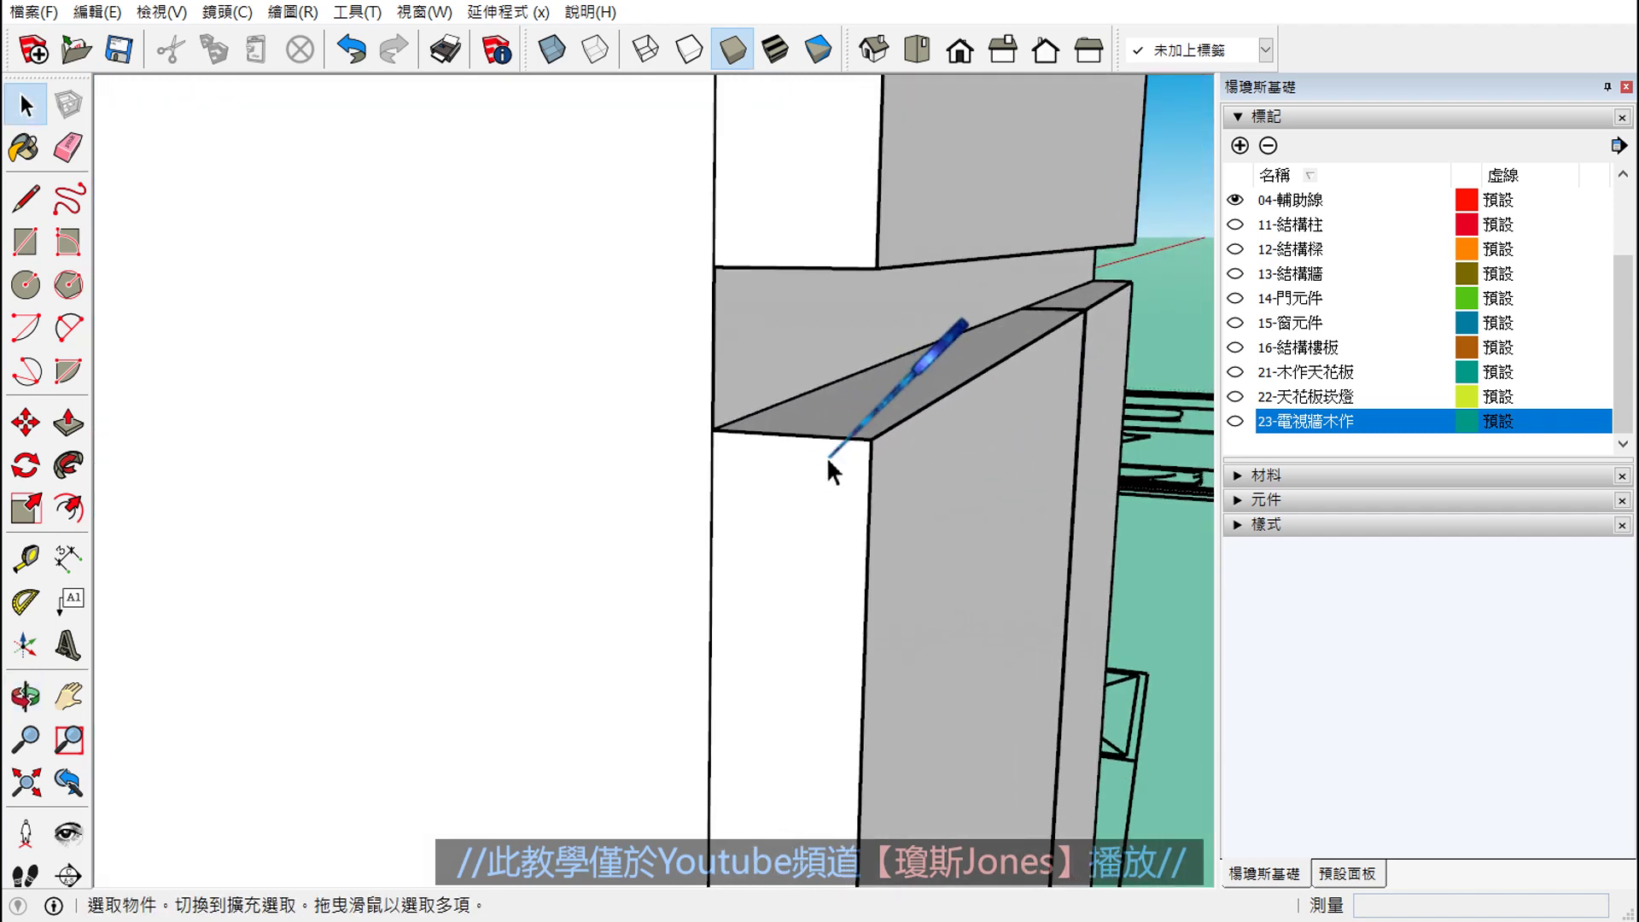
{"action": "middle_click_drag", "start_coordinate": [828, 456], "coordinate": [690, 468]}
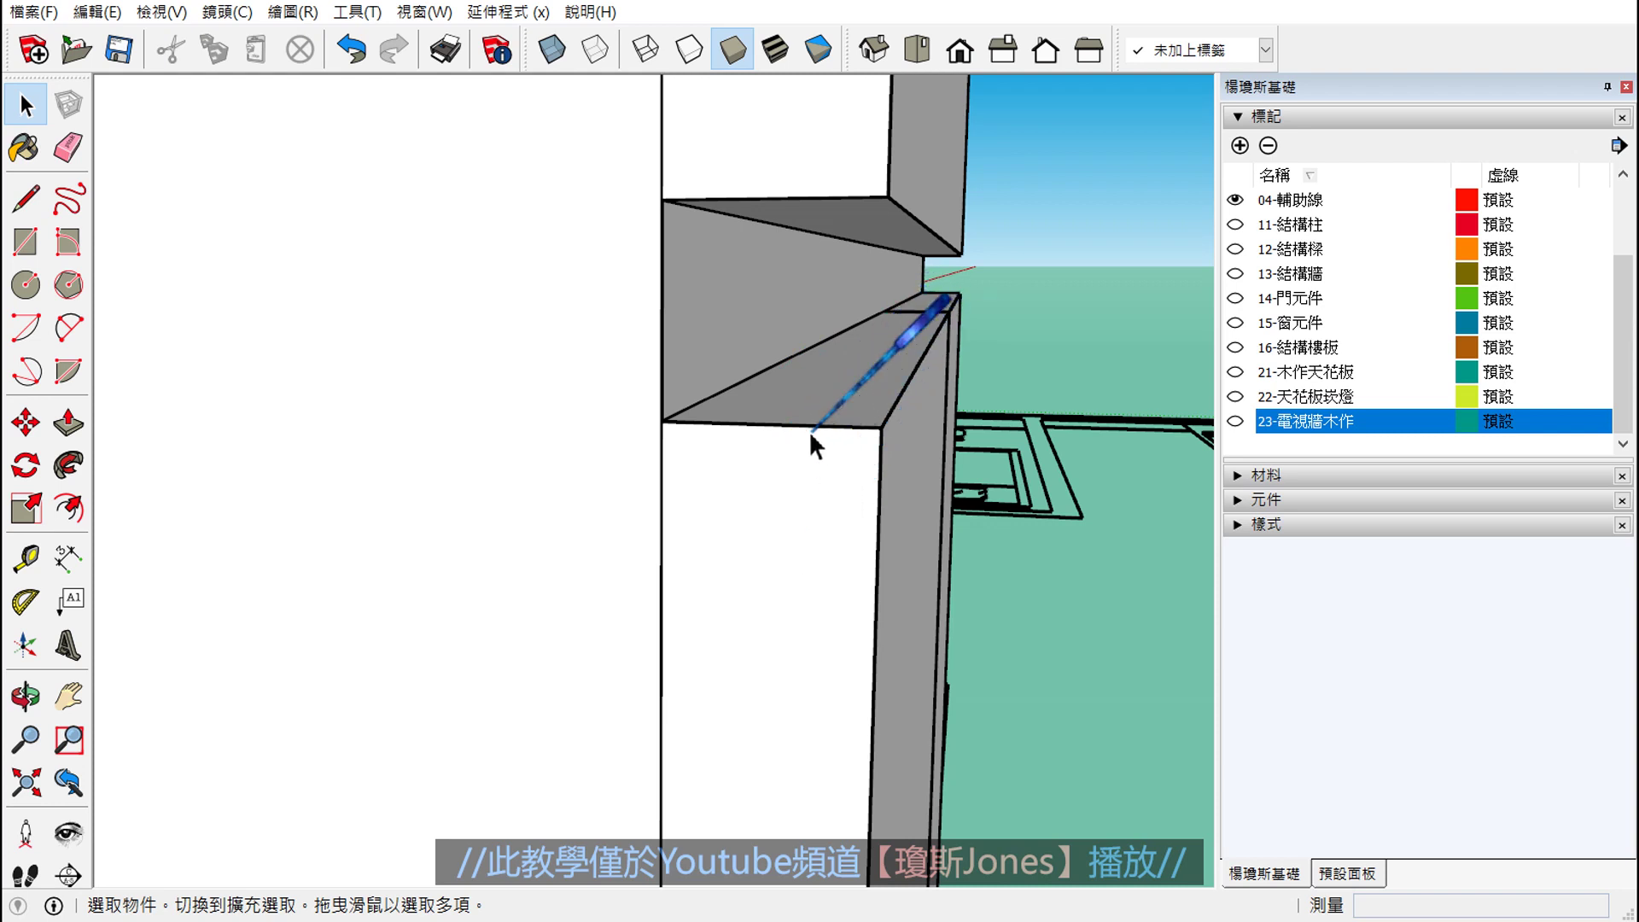
- Place a dashed guide 1.5 cm in from the panel's top corner edge, just below the ledge
{"action": "left_click", "coordinate": [26, 559]}
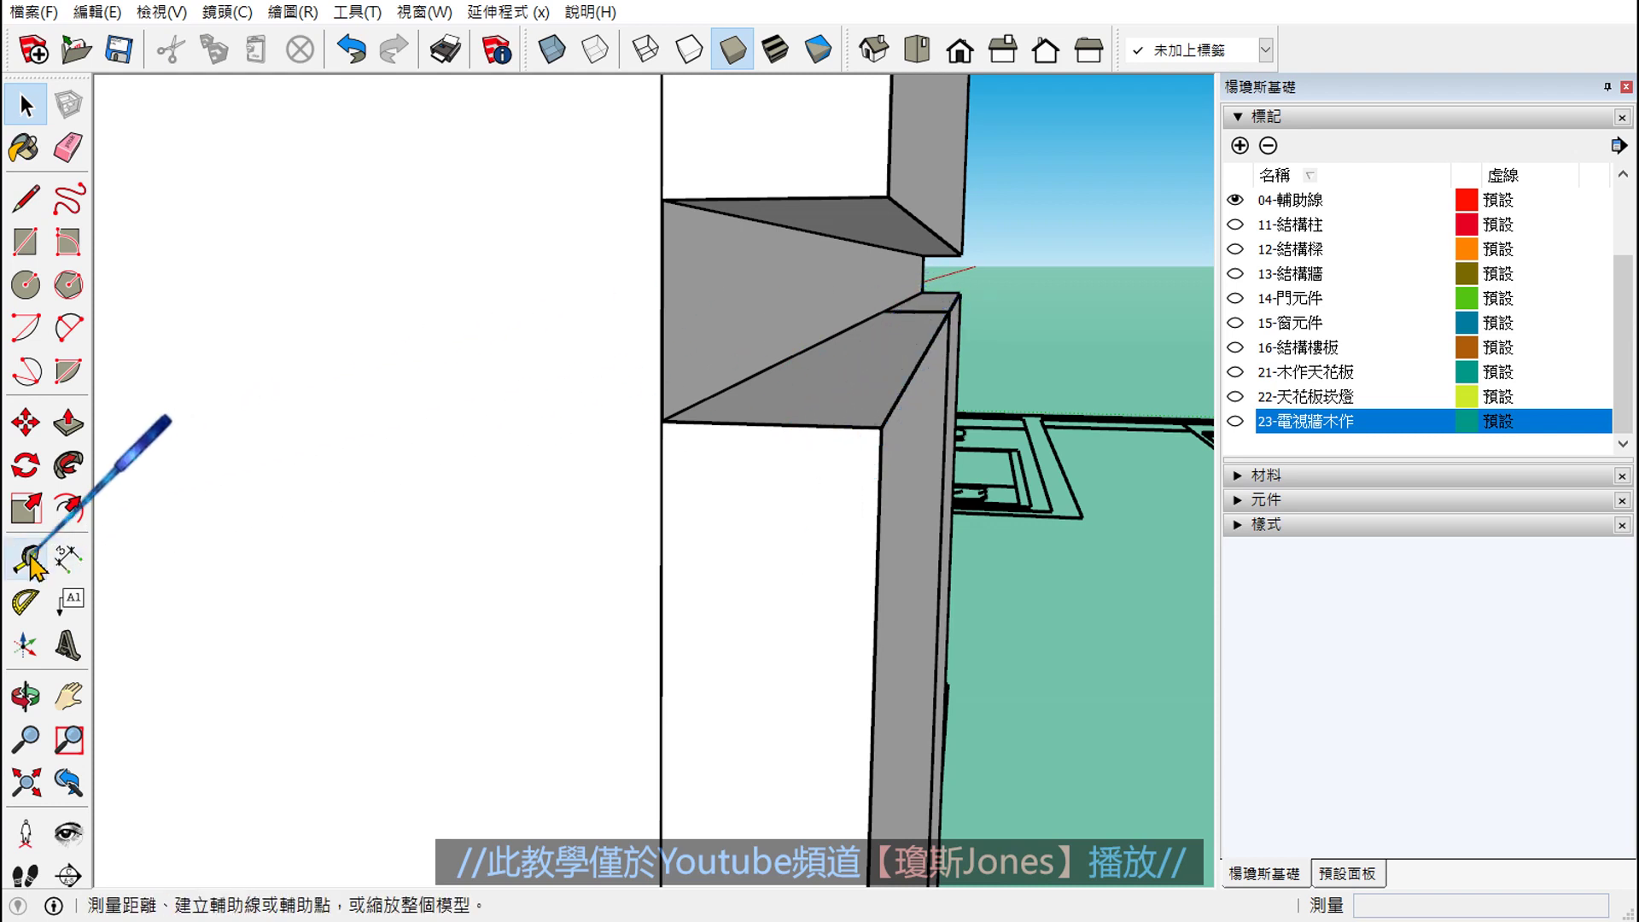
{"action": "left_click", "coordinate": [662, 554]}
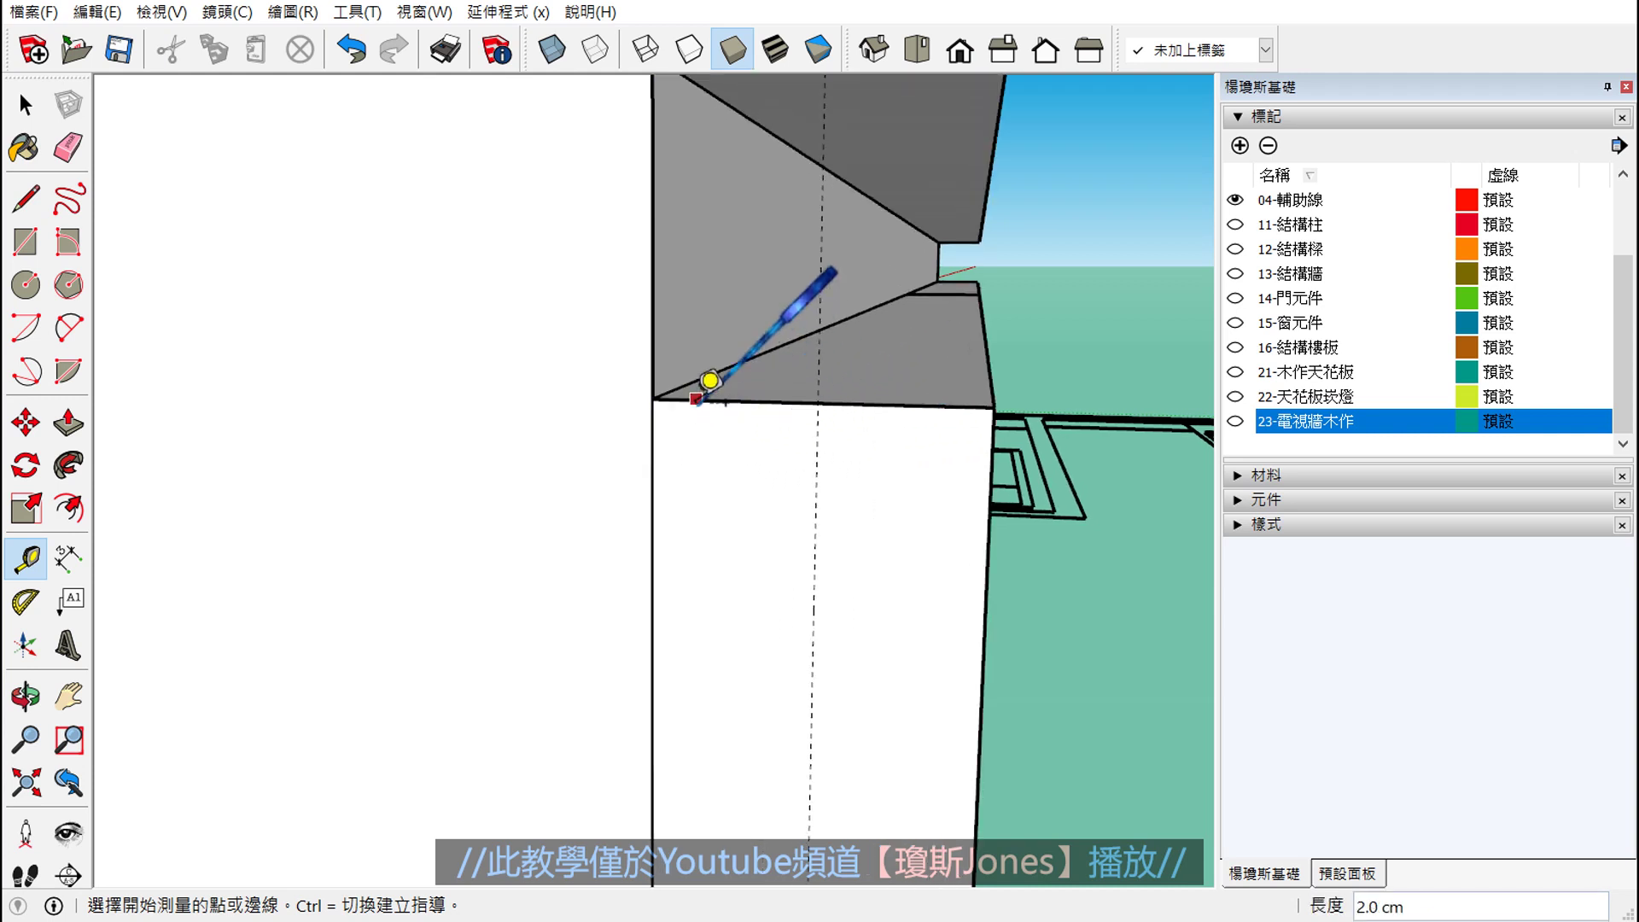
{"action": "left_click", "coordinate": [695, 399]}
{"action": "type", "text": "1.5"}
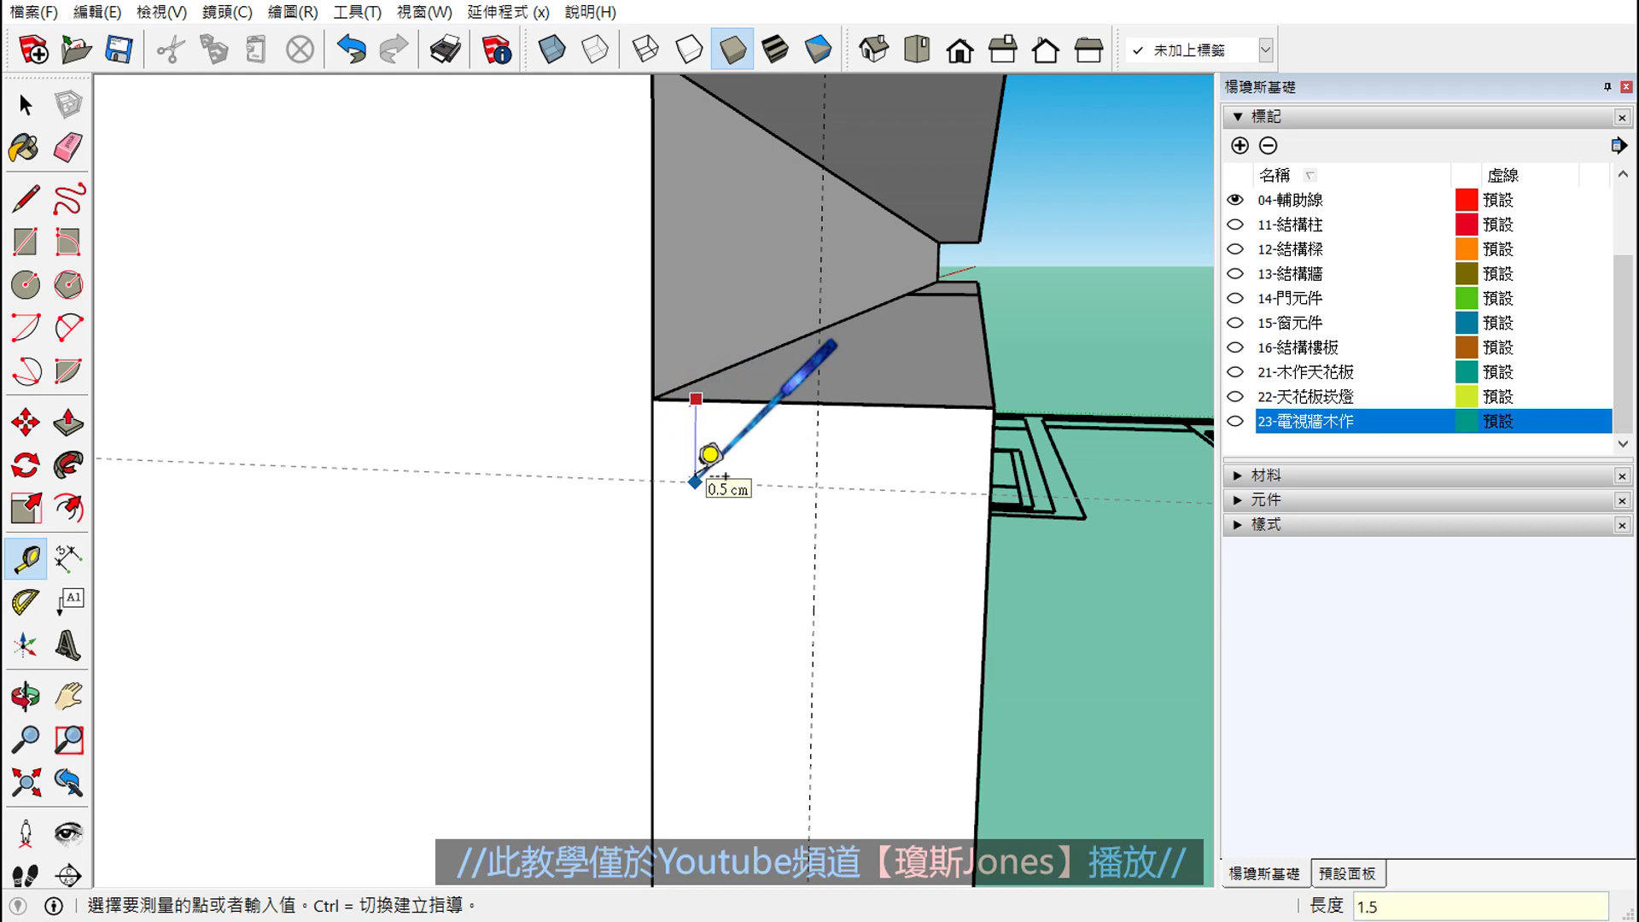
{"action": "key", "text": "Return"}
{"action": "key", "text": "space"}
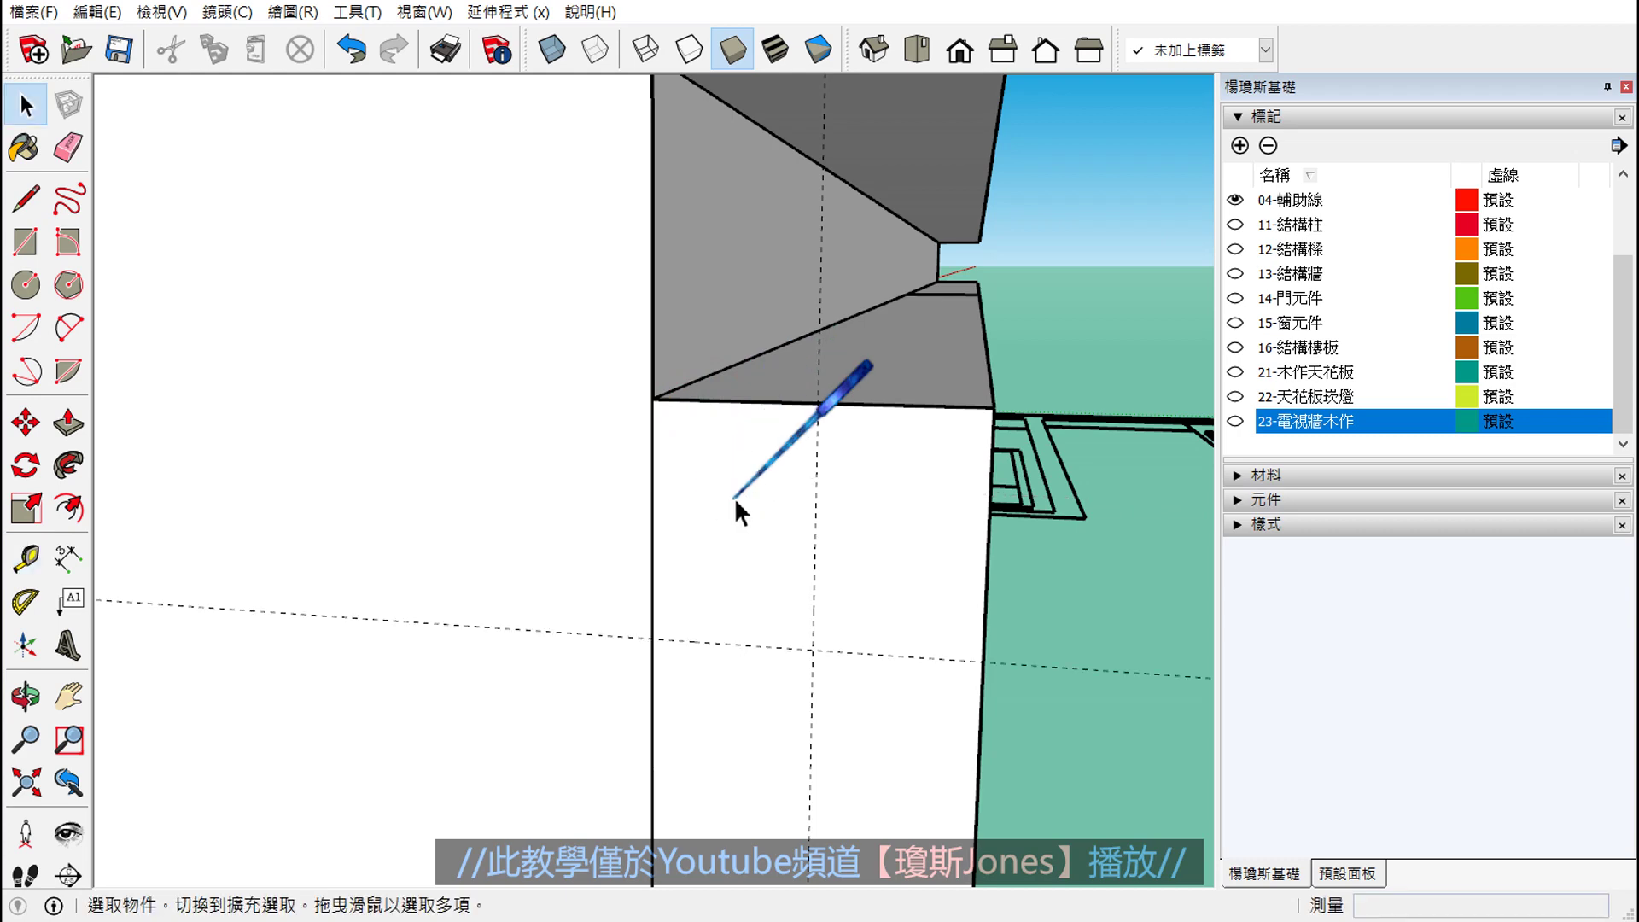
{"action": "middle_click_drag", "start_coordinate": [734, 497], "coordinate": [771, 511]}
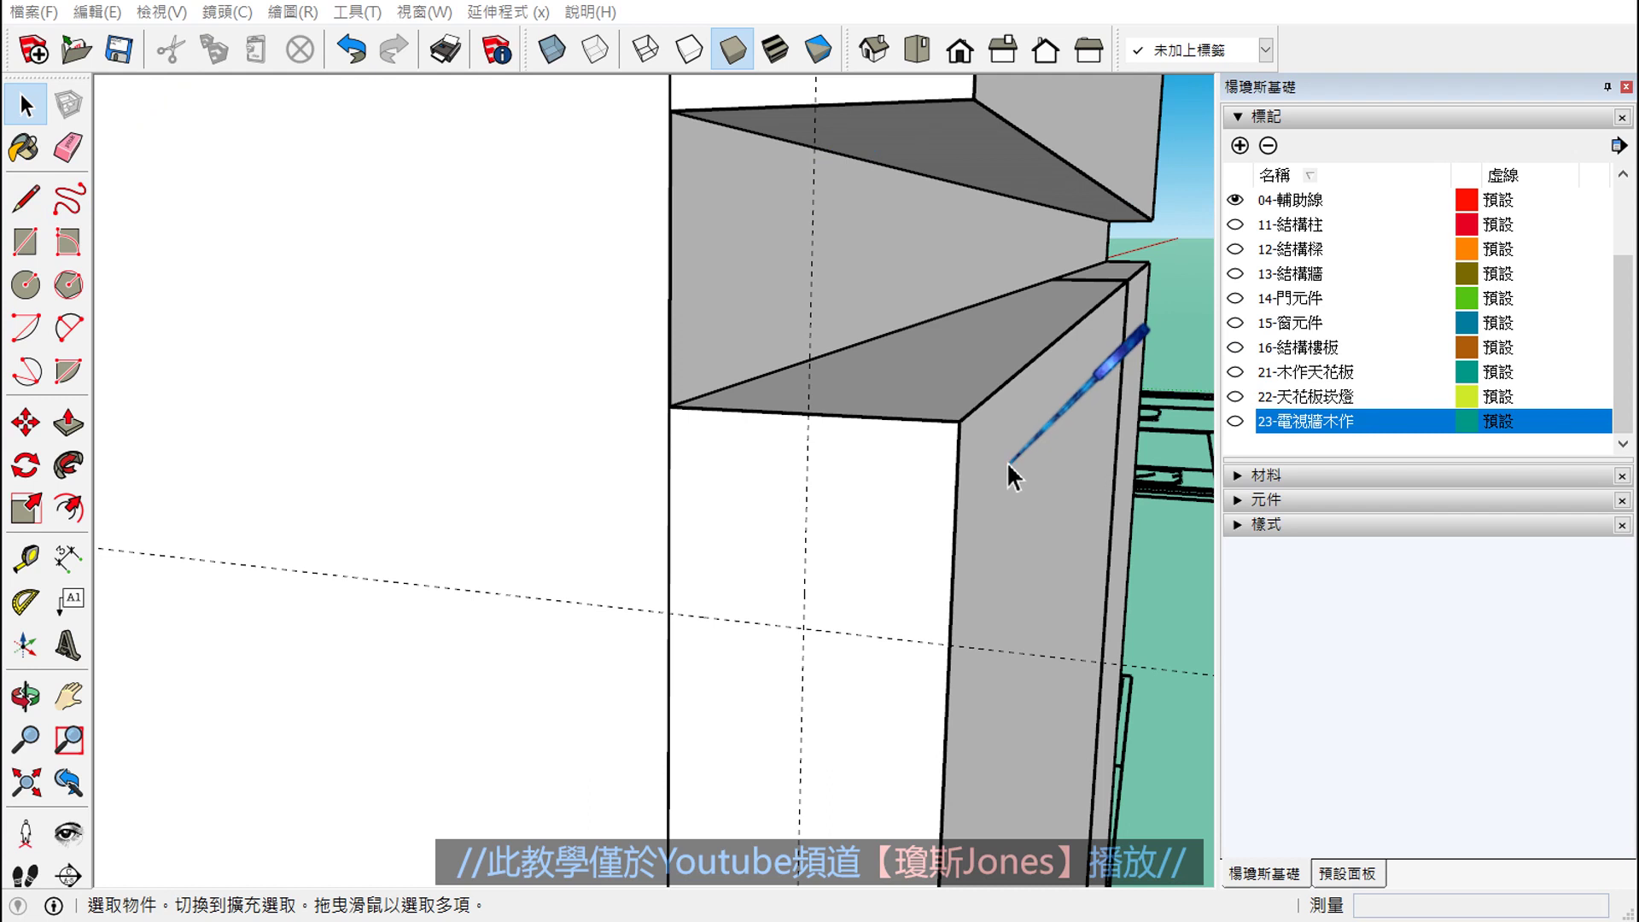
{"action": "left_click_drag", "start_coordinate": [814, 271], "coordinate": [789, 758]}
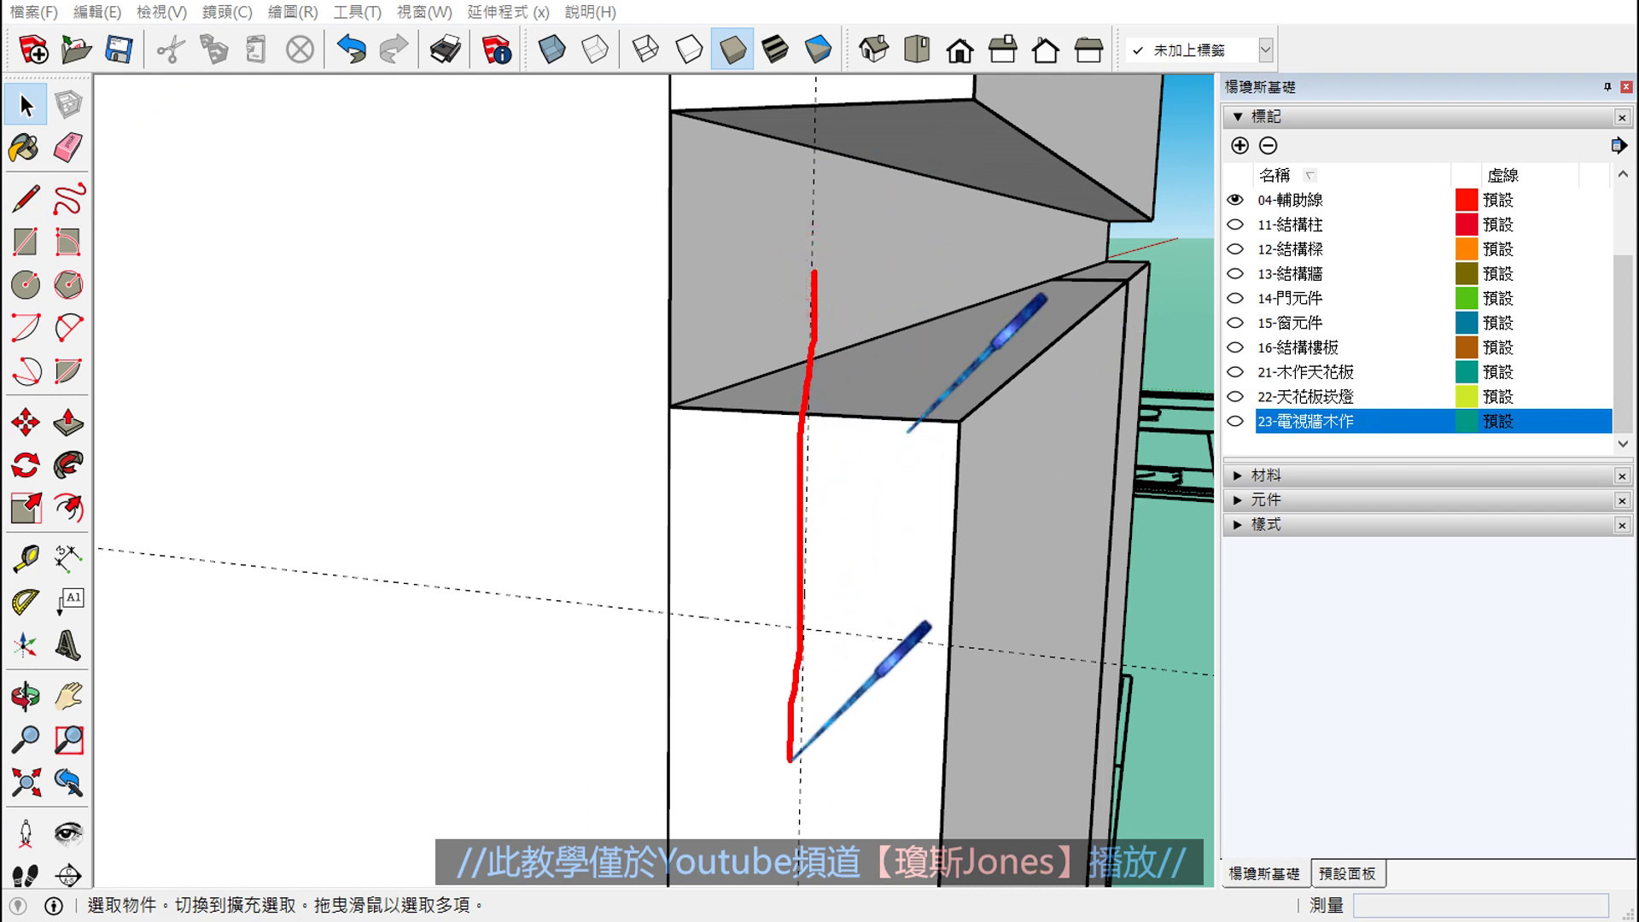
{"action": "left_click_drag", "start_coordinate": [646, 408], "coordinate": [946, 424]}
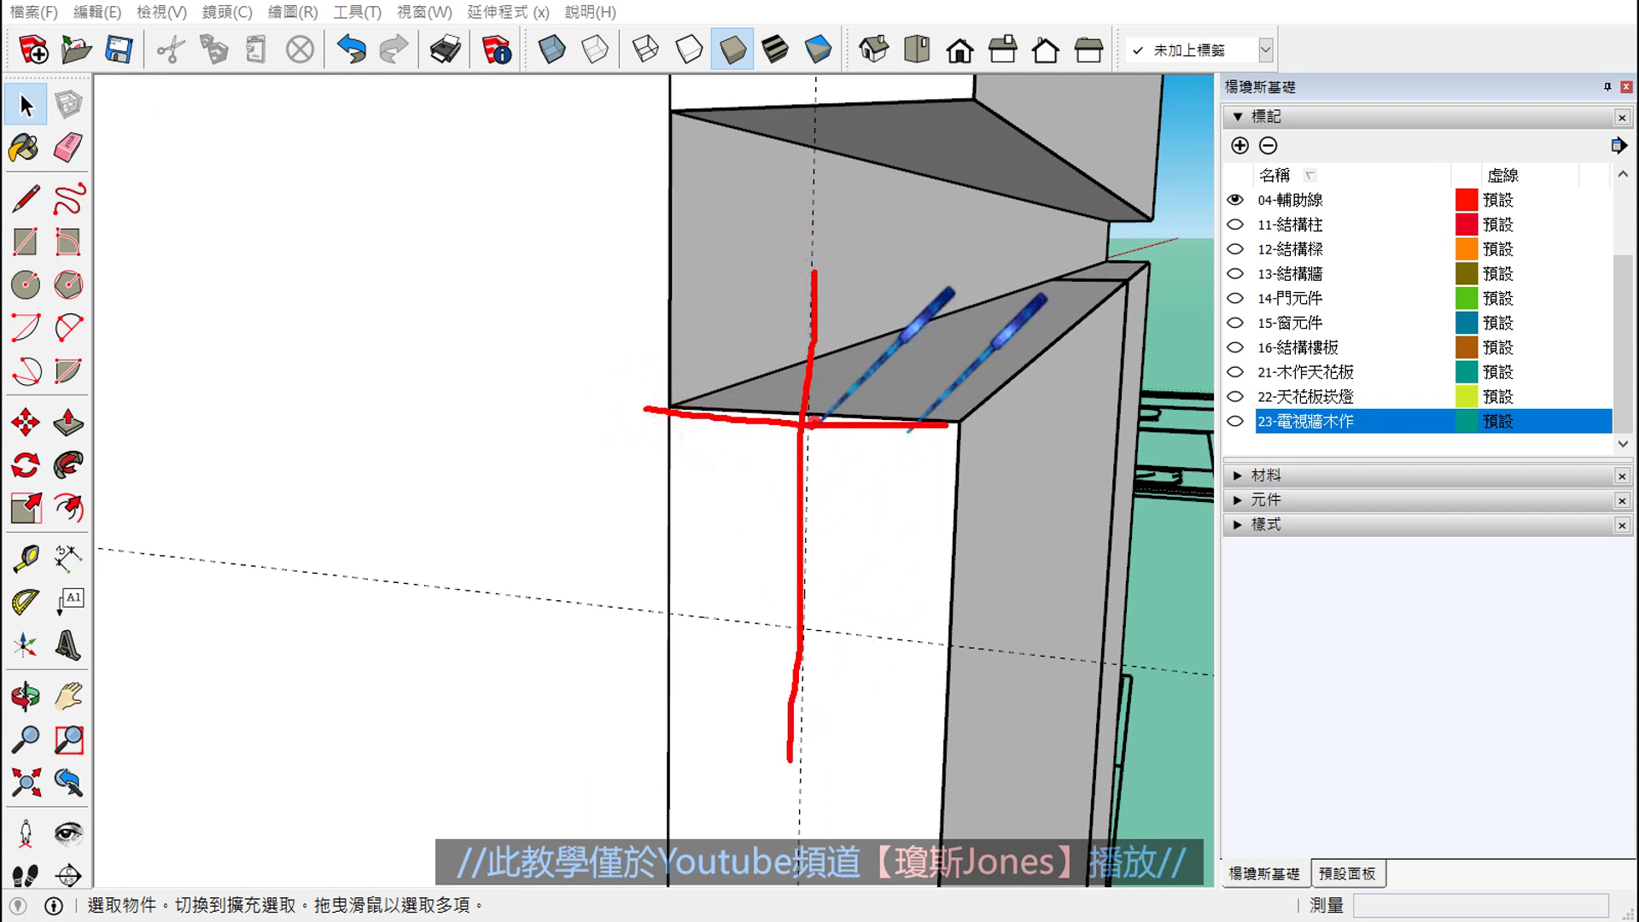
{"action": "left_click_drag", "start_coordinate": [816, 420], "coordinate": [818, 405]}
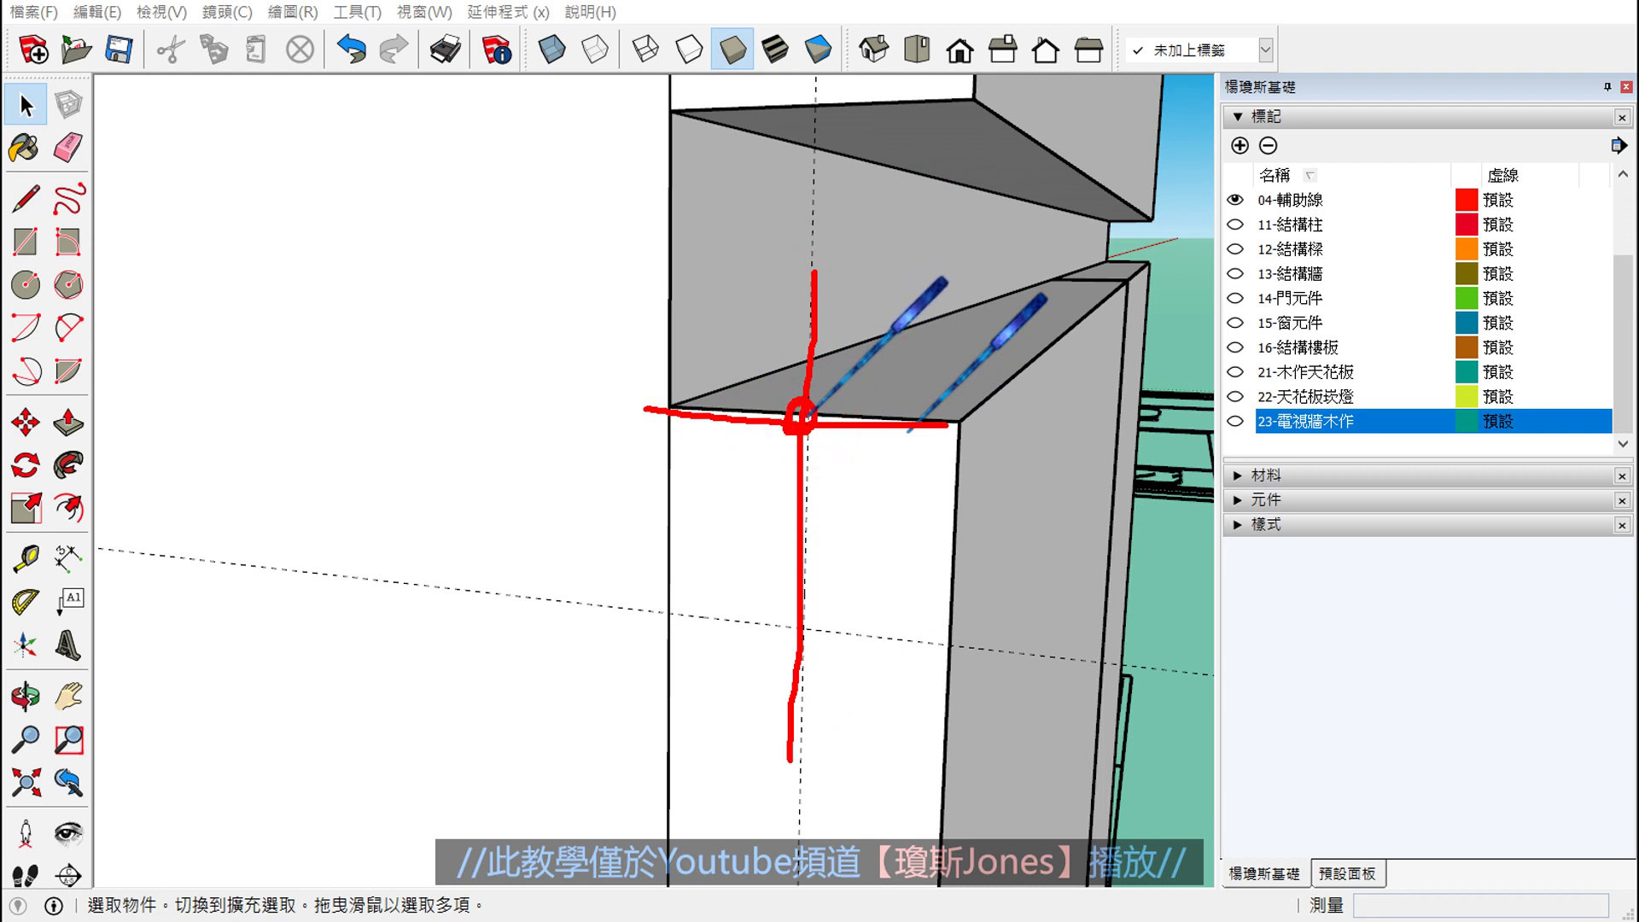
{"action": "left_click_drag", "start_coordinate": [379, 589], "coordinate": [1085, 636]}
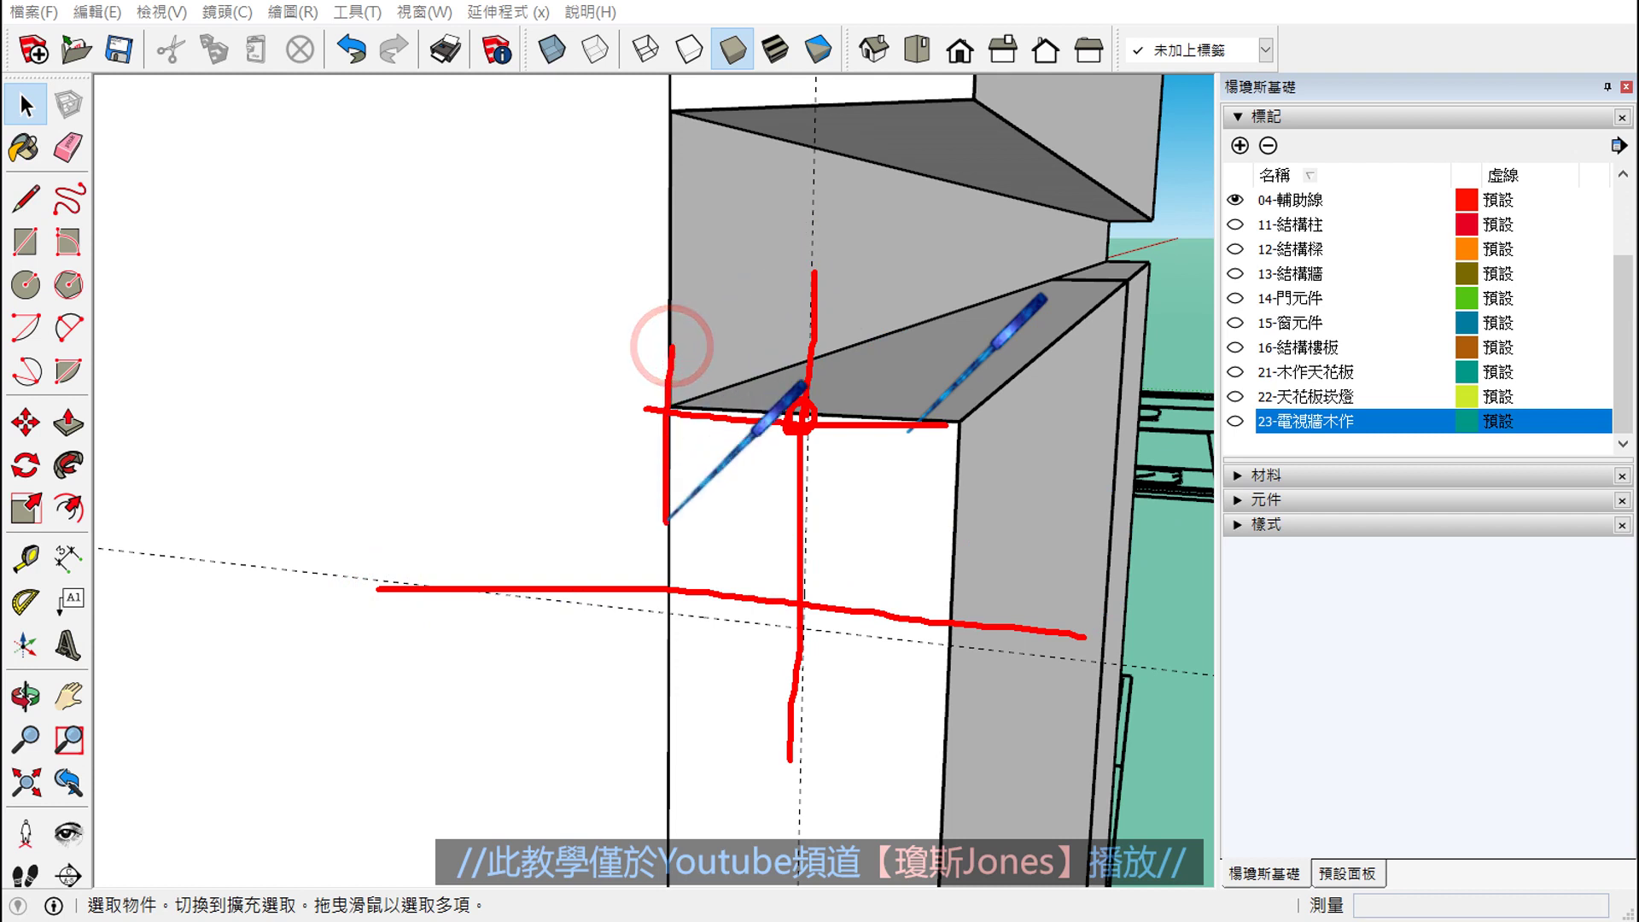
{"action": "left_click_drag", "start_coordinate": [672, 348], "coordinate": [665, 726]}
{"action": "left_click_drag", "start_coordinate": [662, 588], "coordinate": [674, 589]}
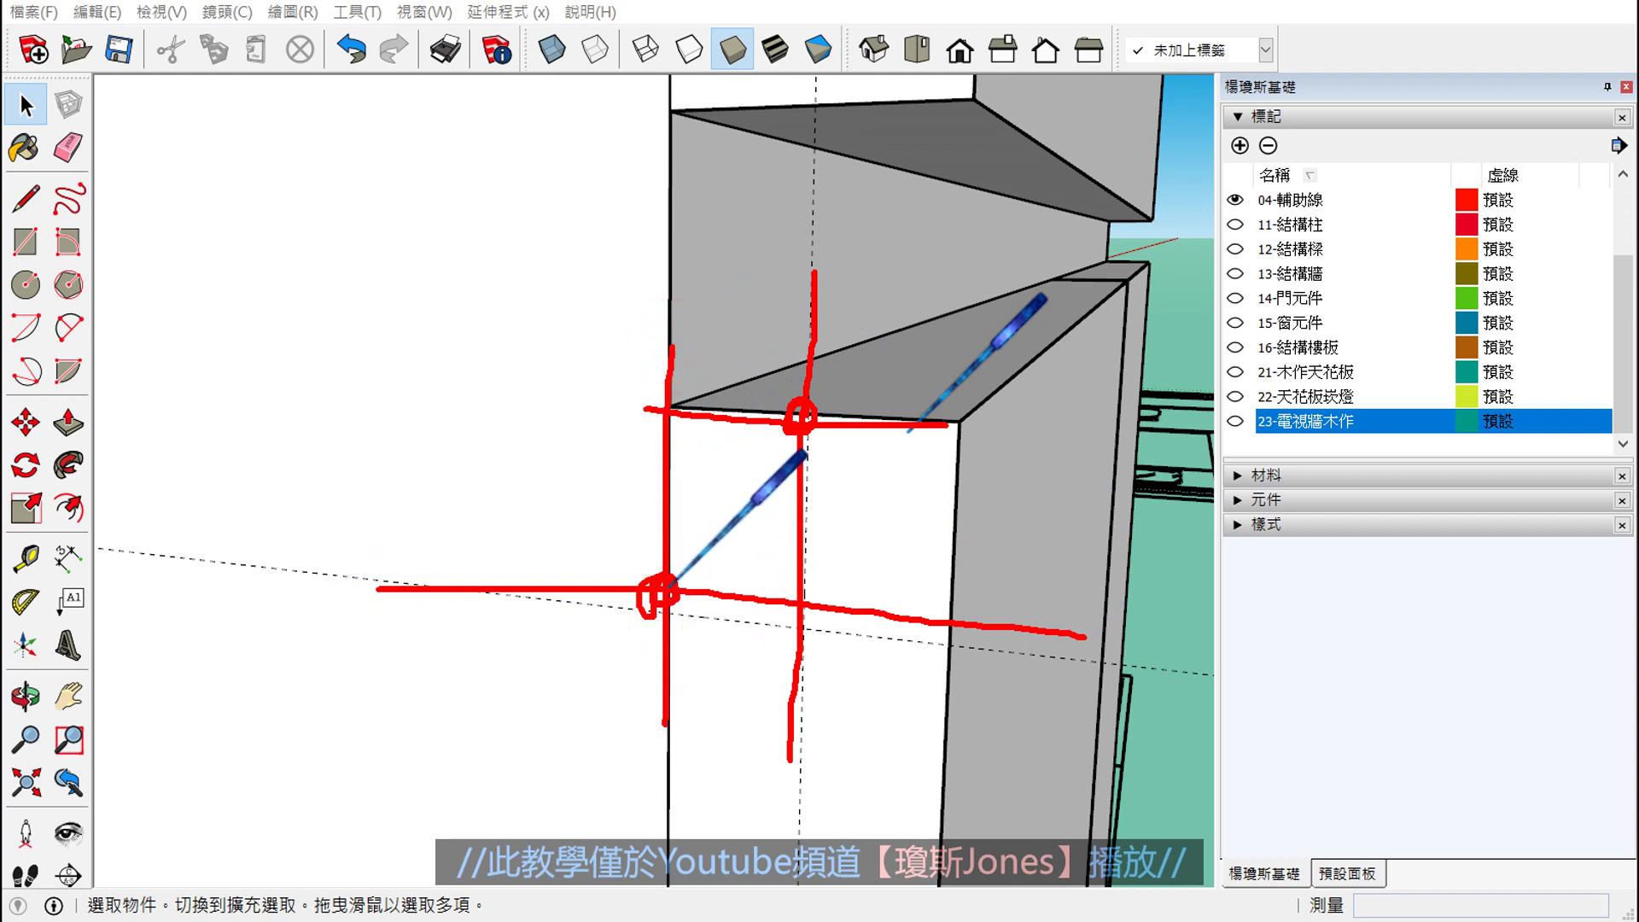
{"action": "left_click_drag", "start_coordinate": [798, 423], "coordinate": [723, 527]}
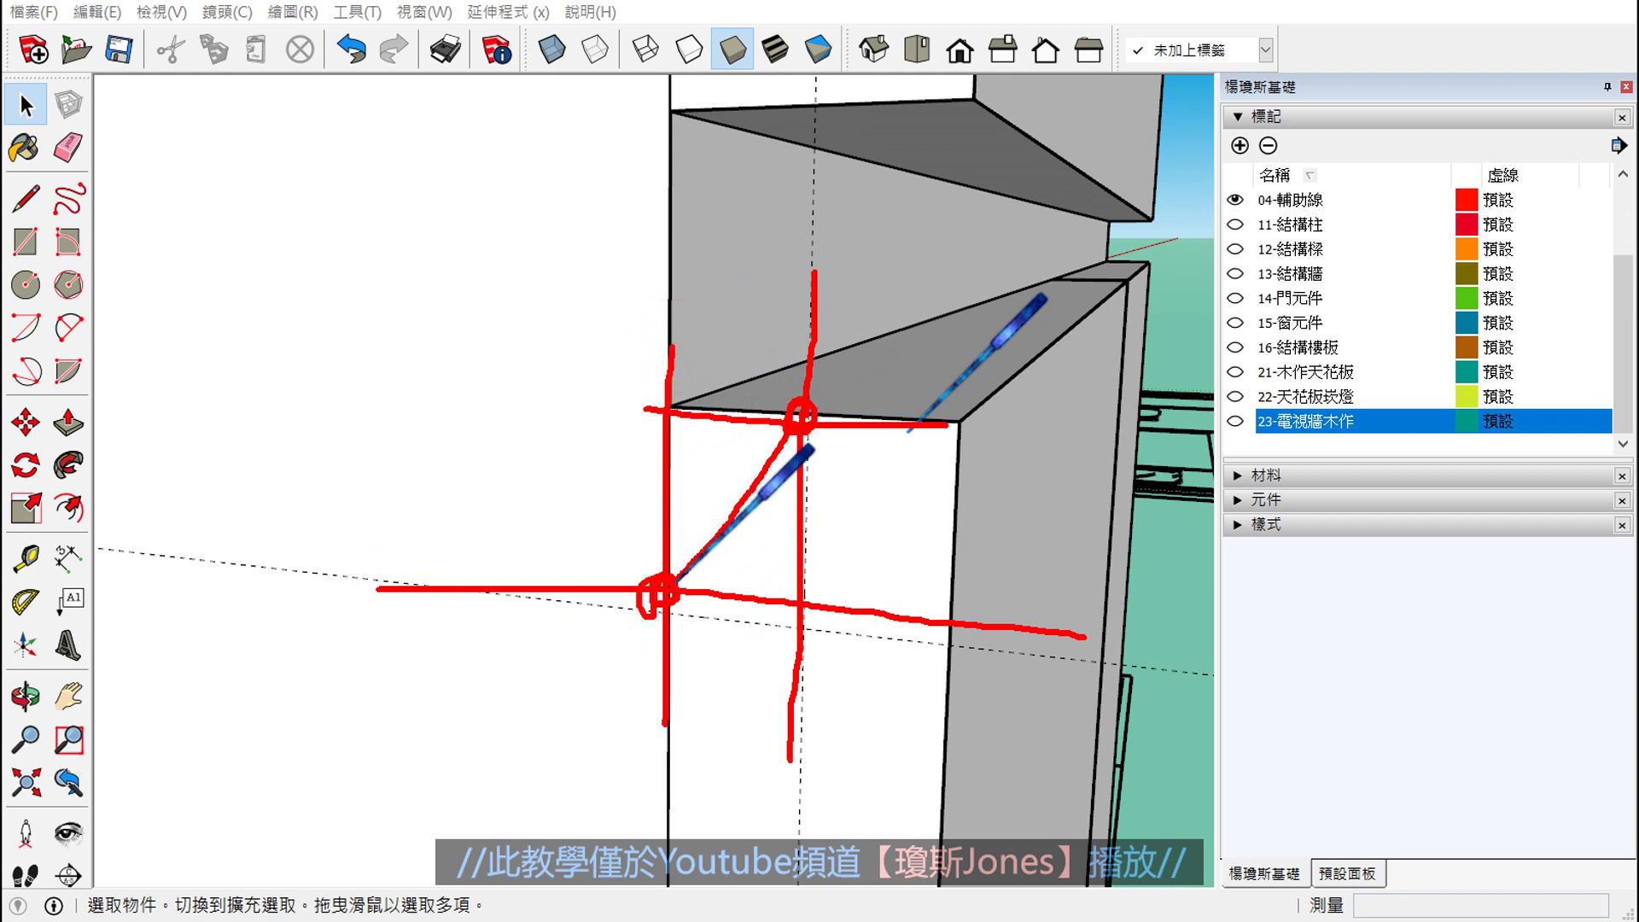
{"action": "key", "text": "e"}
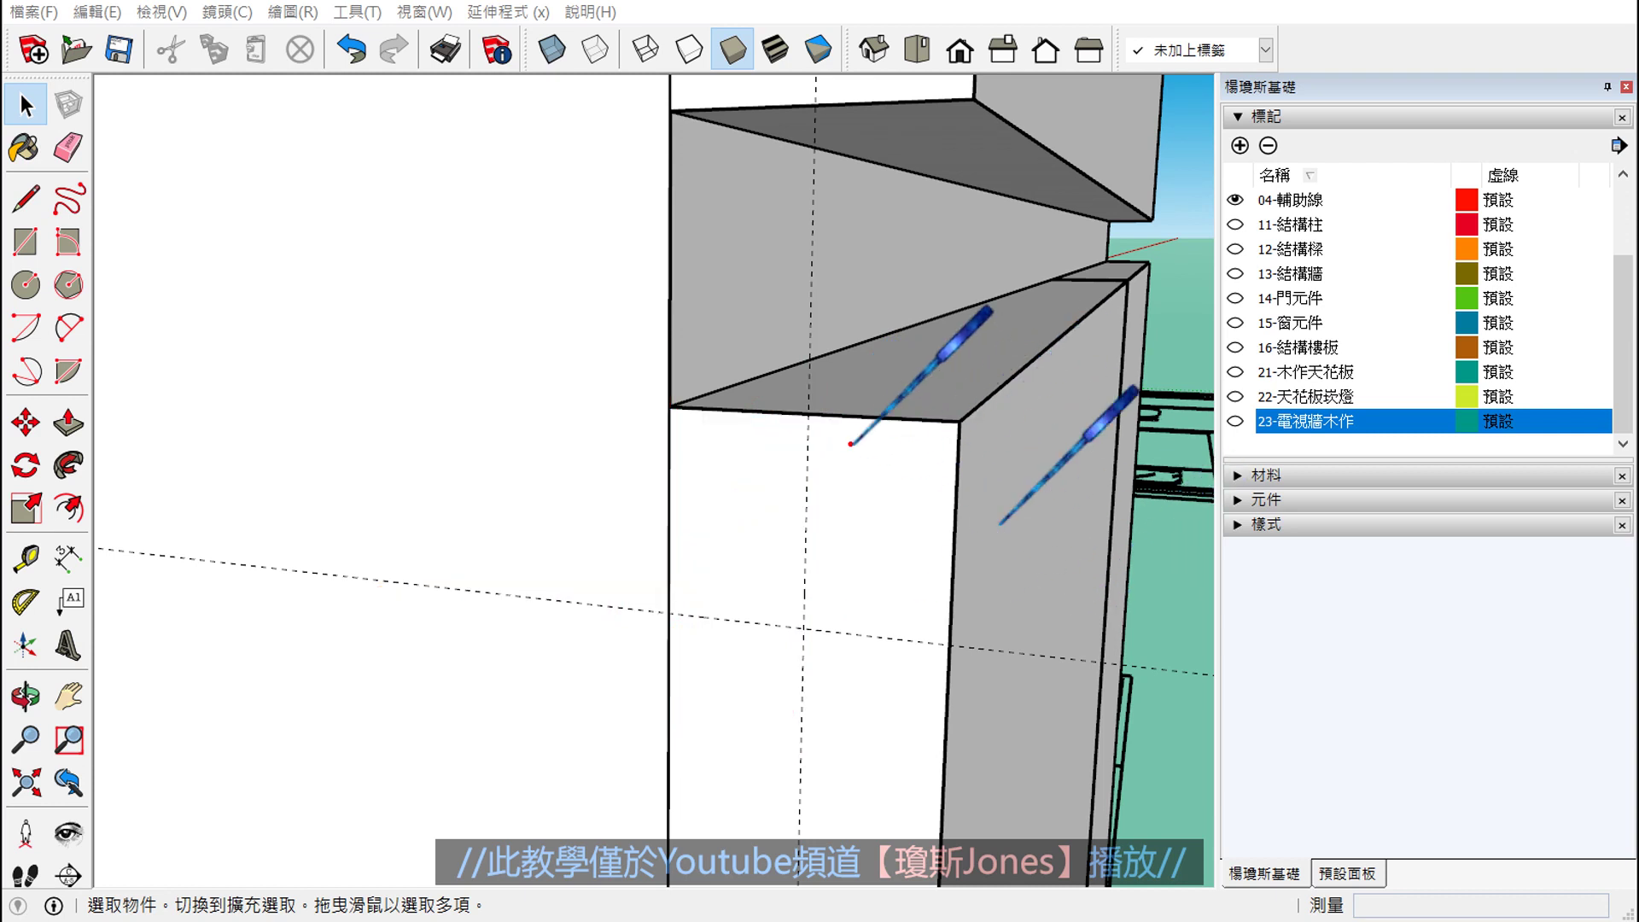
{"action": "left_click_drag", "start_coordinate": [815, 416], "coordinate": [713, 559]}
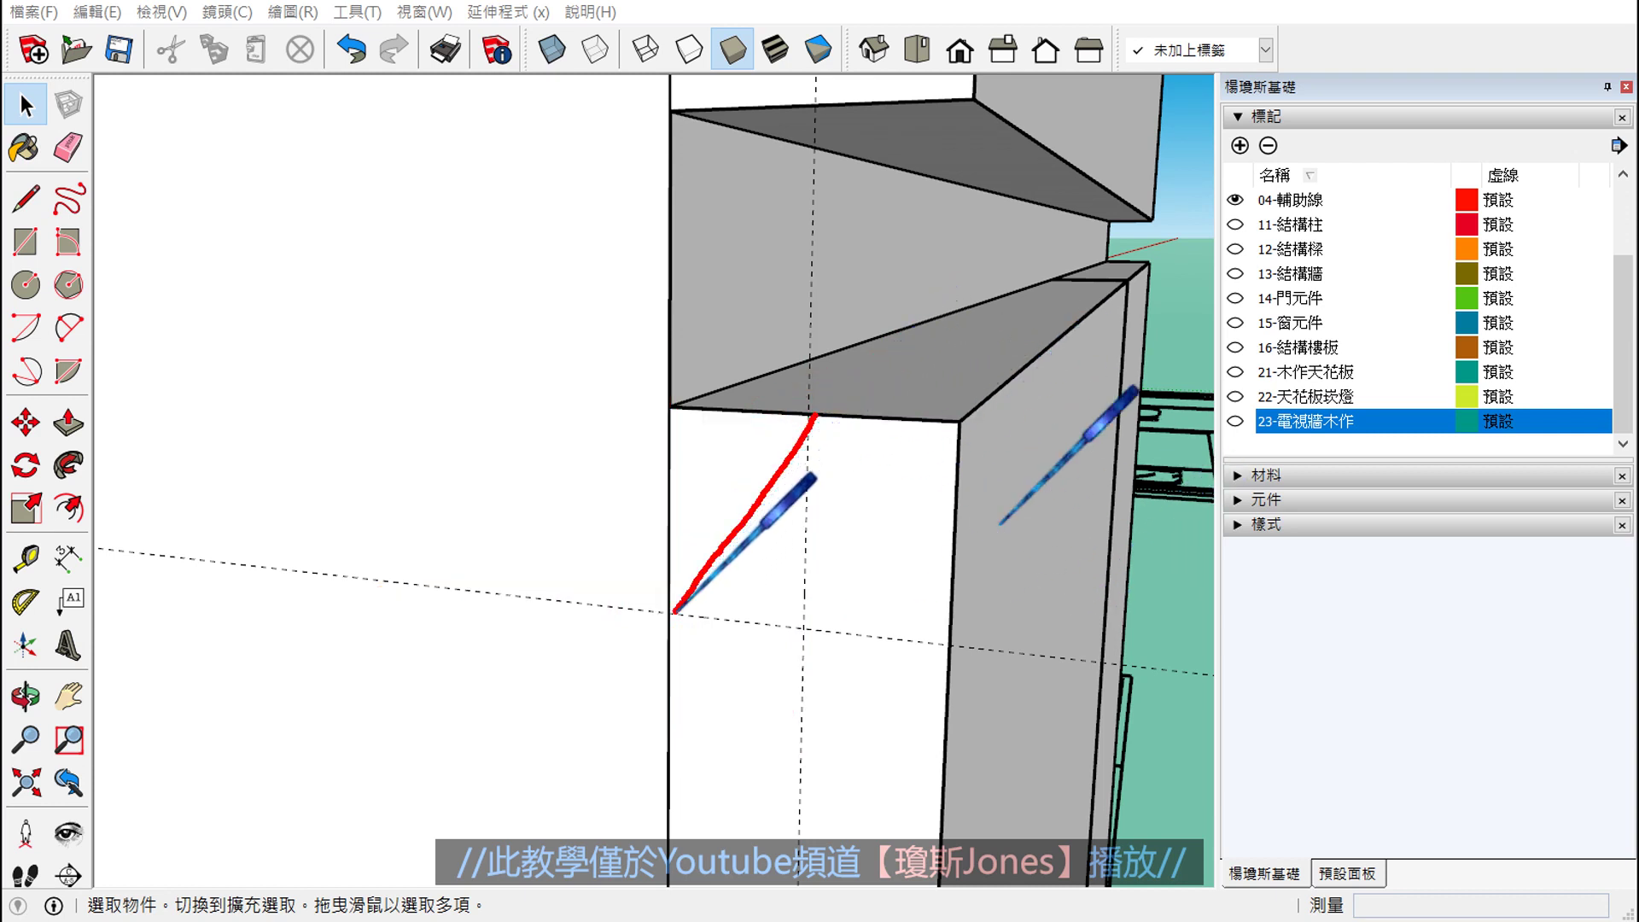
{"action": "left_click_drag", "start_coordinate": [666, 414], "coordinate": [667, 593]}
{"action": "left_click_drag", "start_coordinate": [664, 414], "coordinate": [818, 425]}
{"action": "left_click_drag", "start_coordinate": [668, 465], "coordinate": [704, 427]}
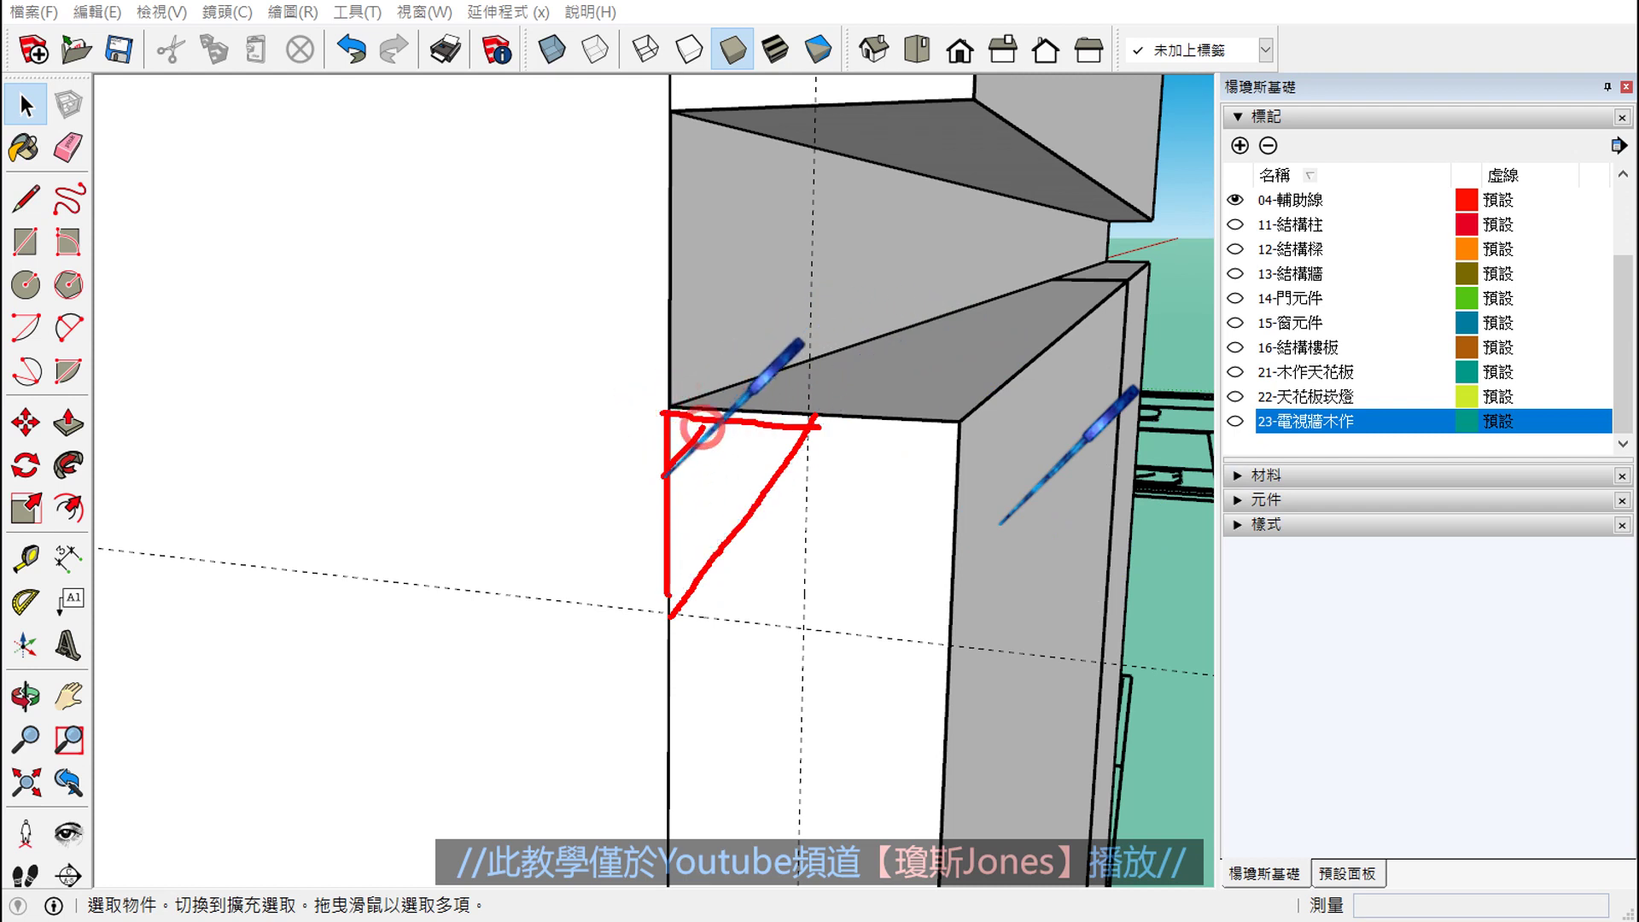
{"action": "mouse_move", "coordinate": [672, 501]}
{"action": "left_mouse_down"}
{"action": "mouse_move", "coordinate": [734, 439]}
{"action": "mouse_move", "coordinate": [768, 453]}
{"action": "mouse_move", "coordinate": [678, 534]}
{"action": "mouse_move", "coordinate": [779, 444]}
{"action": "left_mouse_up"}
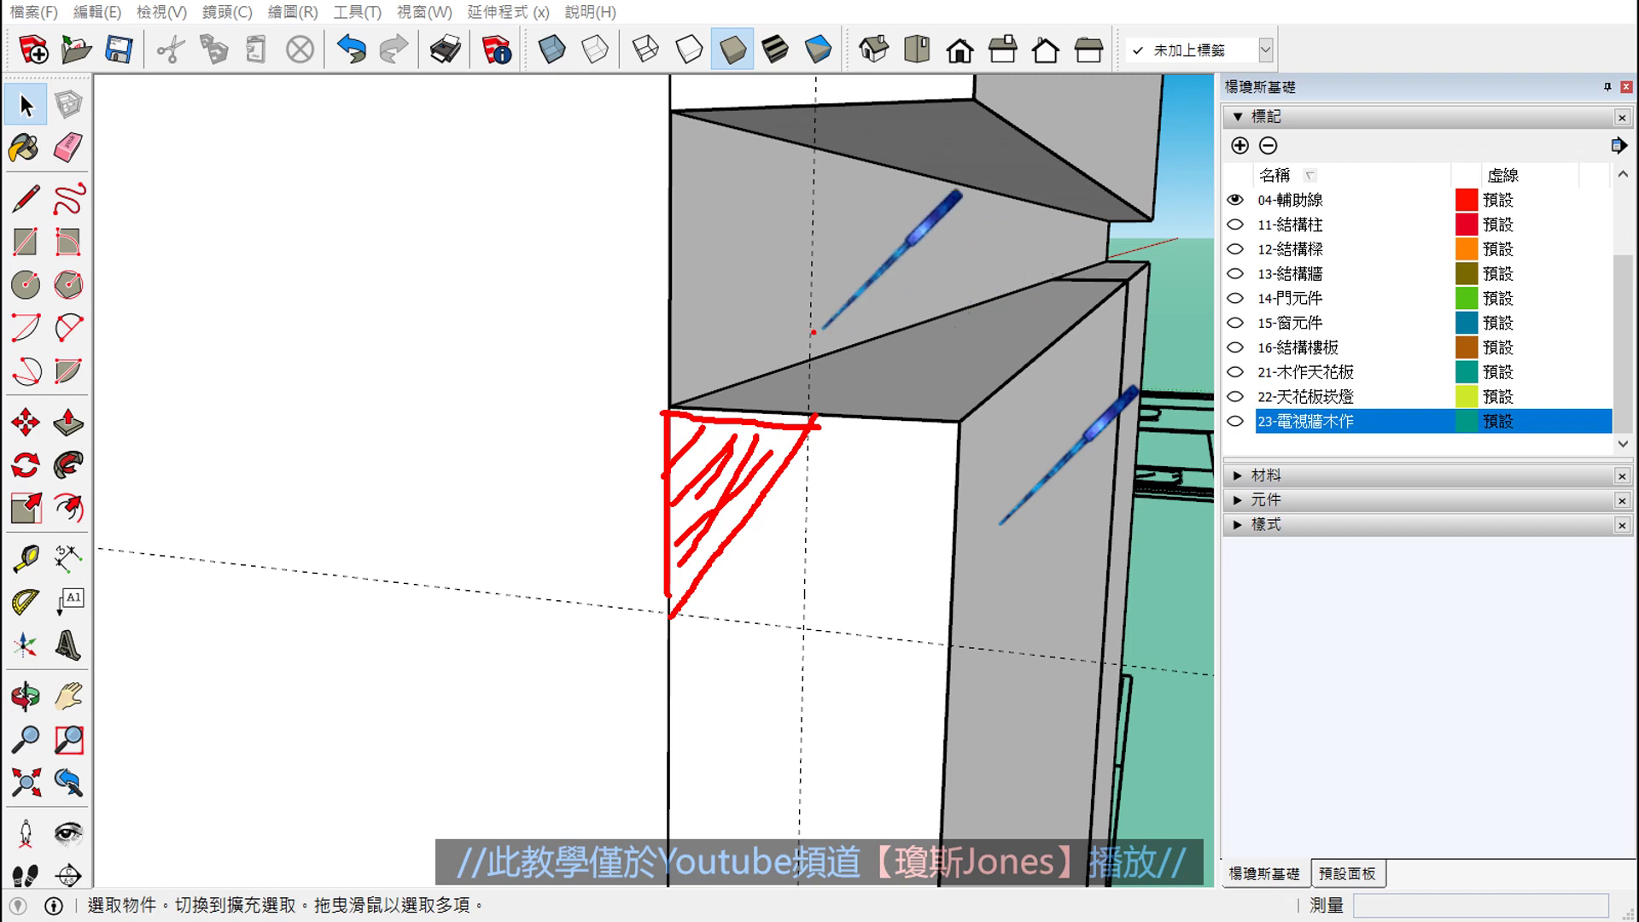
{"action": "key", "text": "Escape"}
- Draw a diagonal edge across the cabinet face, then delete it as misplaced
{"action": "scroll", "coordinate": [768, 546], "scroll_direction": "up", "scroll_amount": 1}
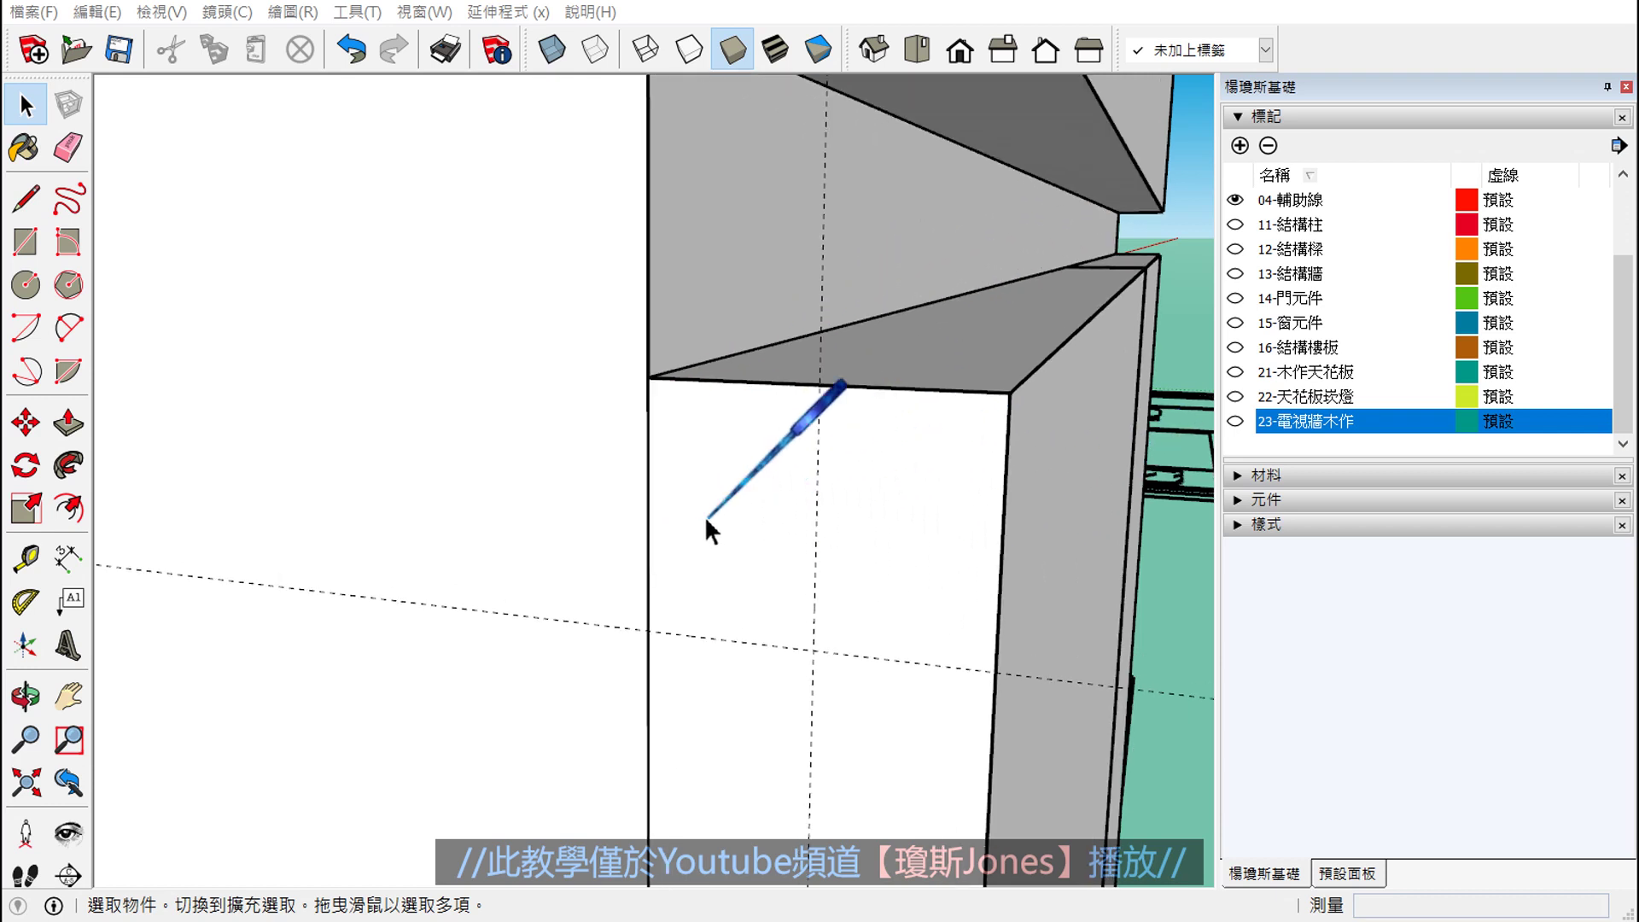
{"action": "left_click", "coordinate": [26, 198]}
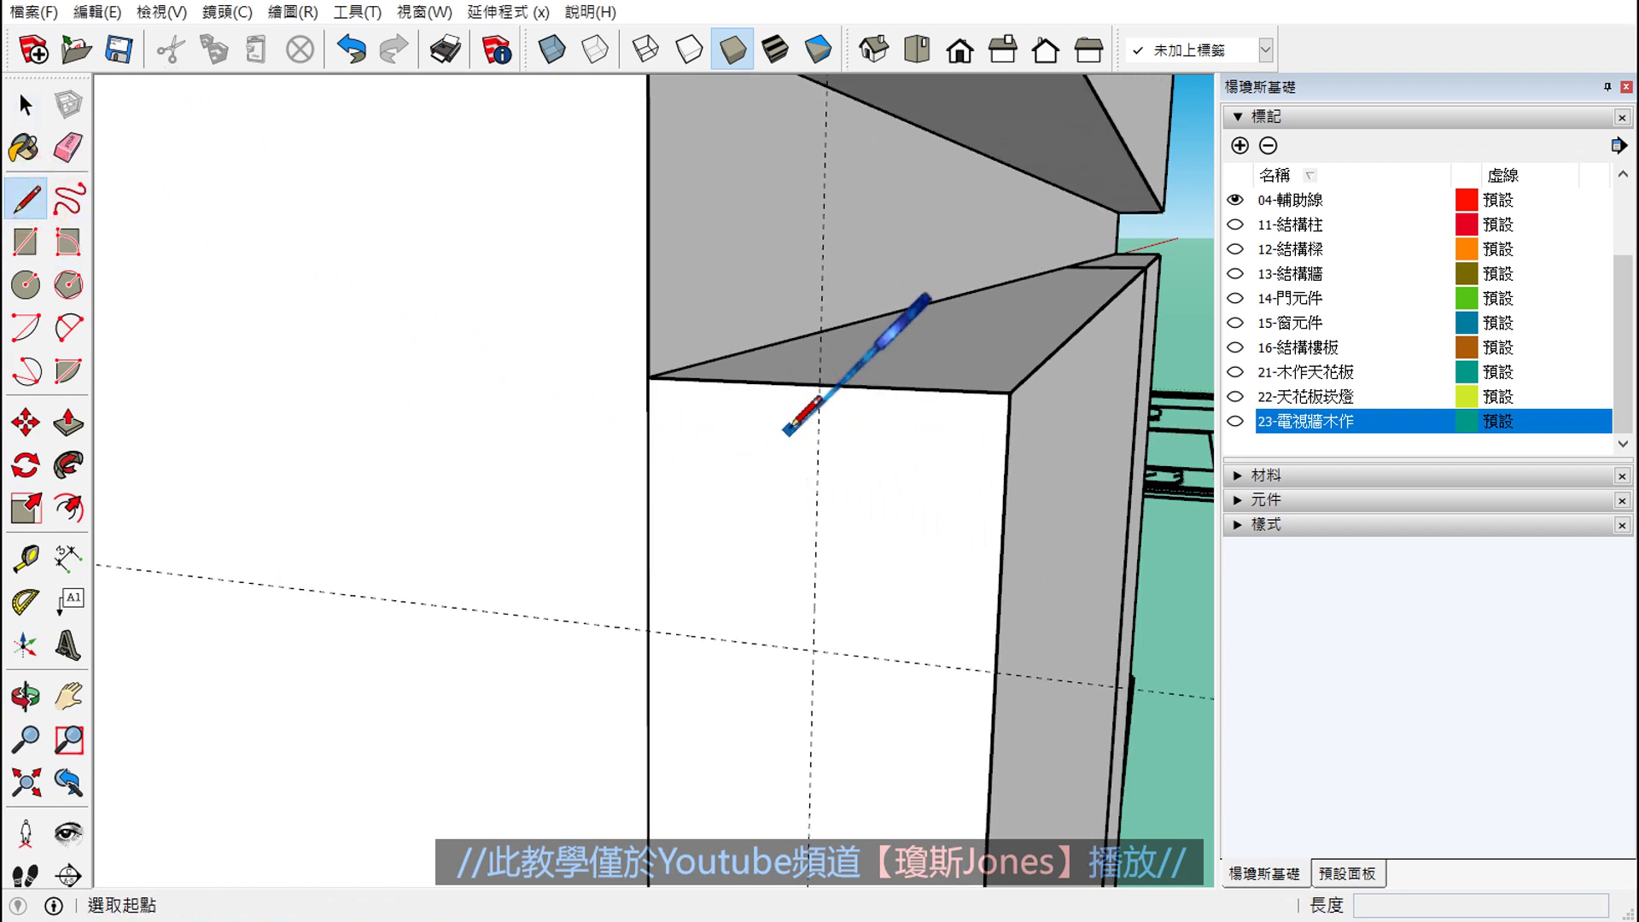
{"action": "left_click", "coordinate": [820, 385]}
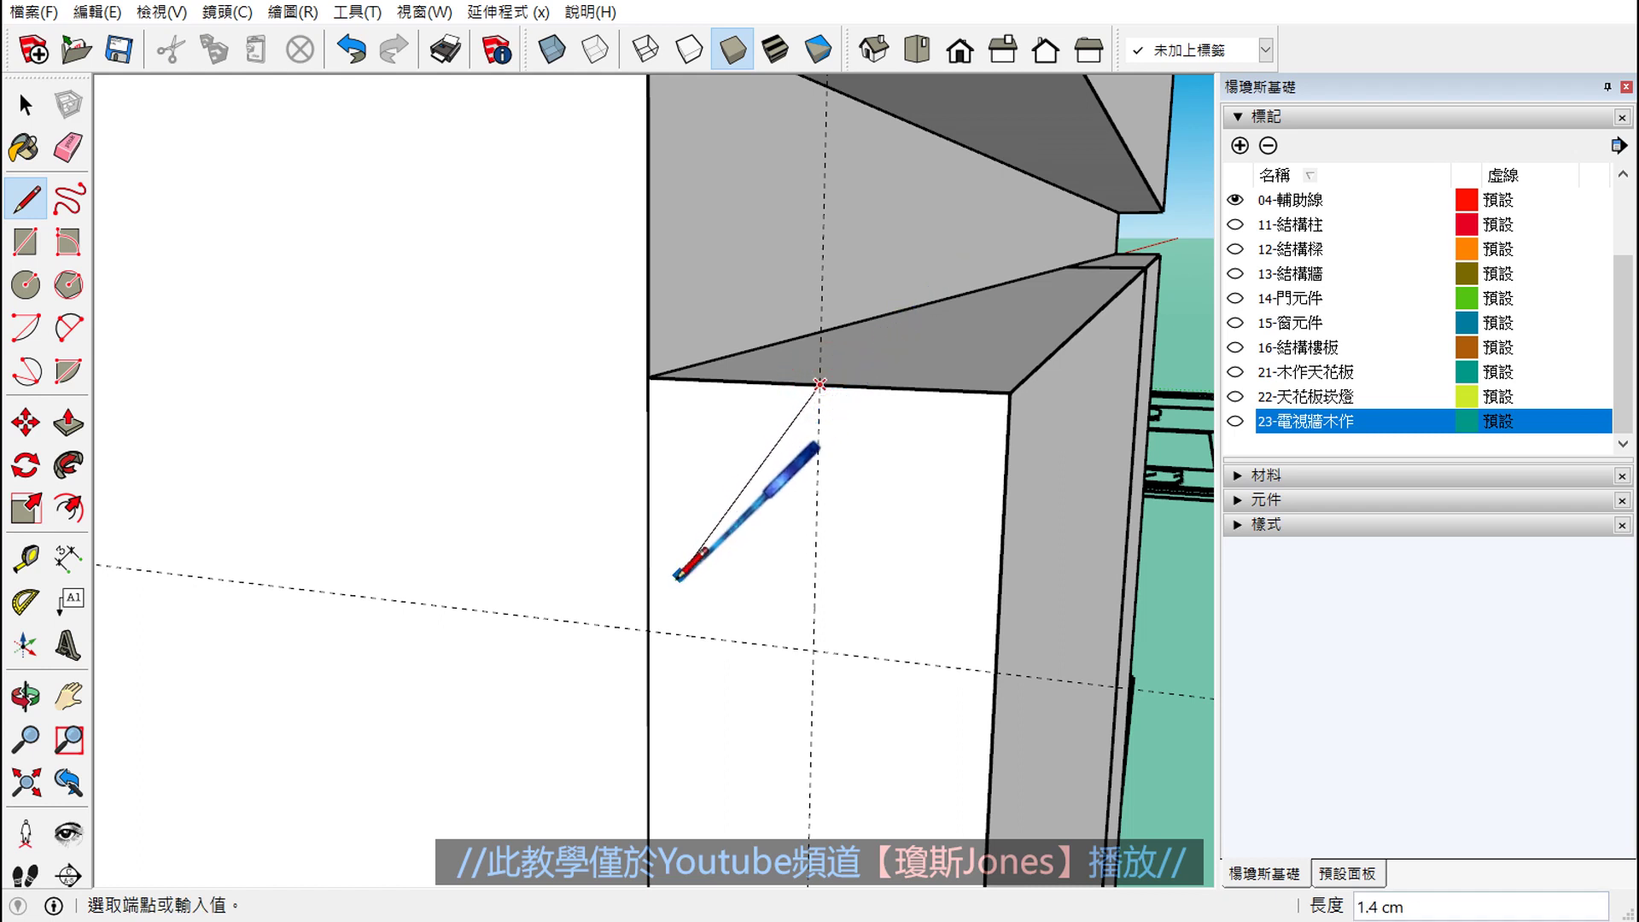
{"action": "left_click", "coordinate": [649, 630]}
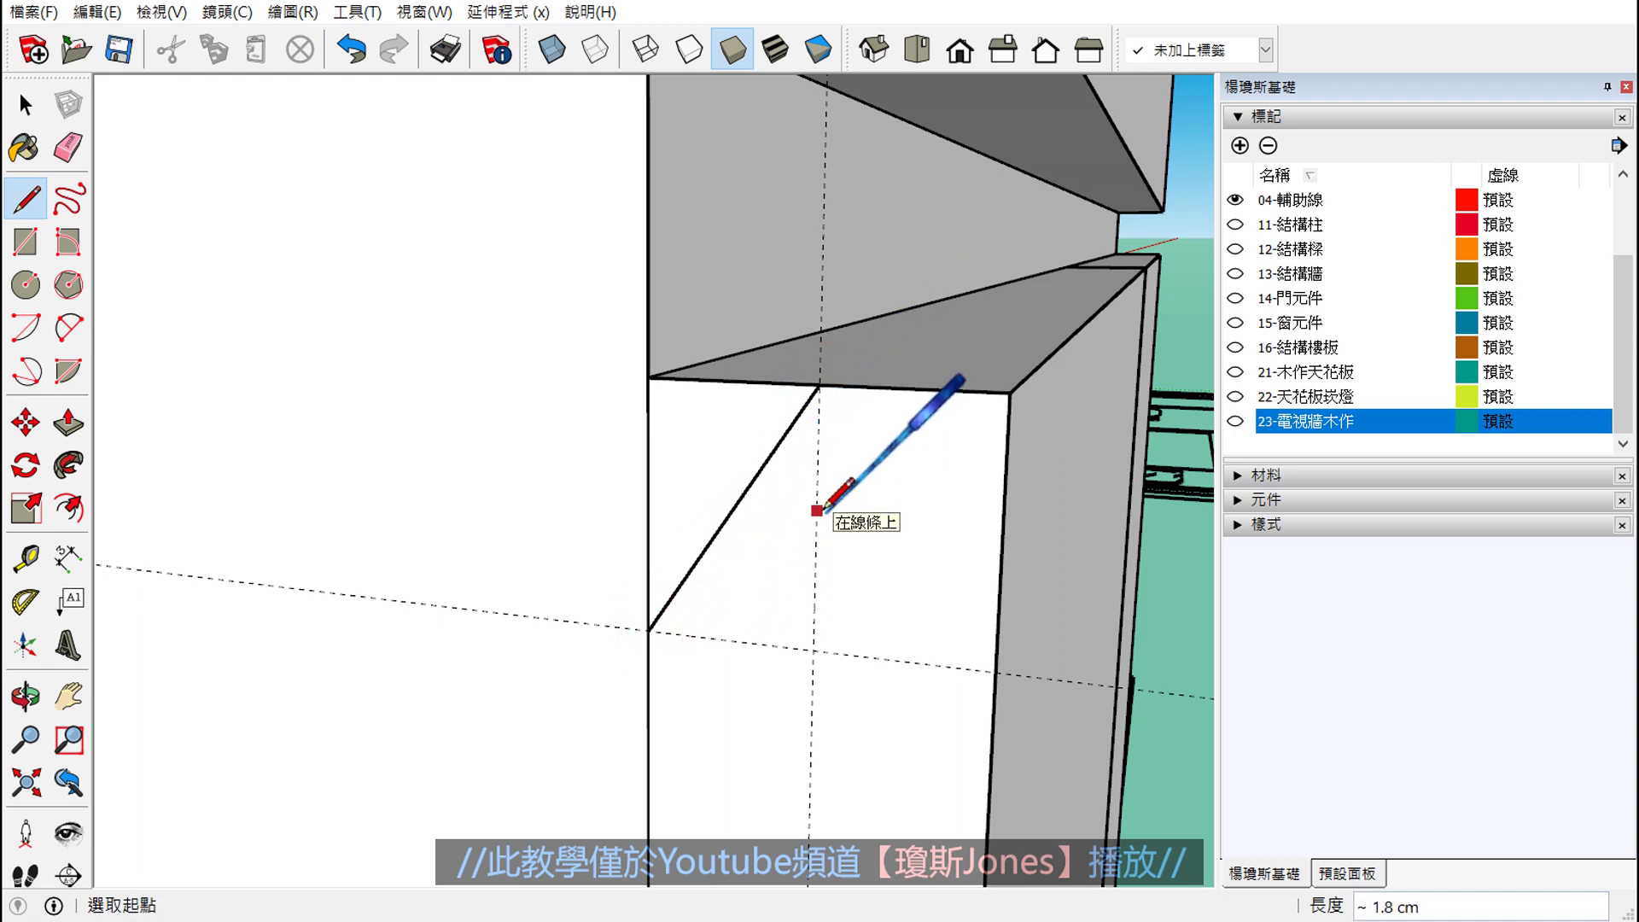
{"action": "key", "text": "space"}
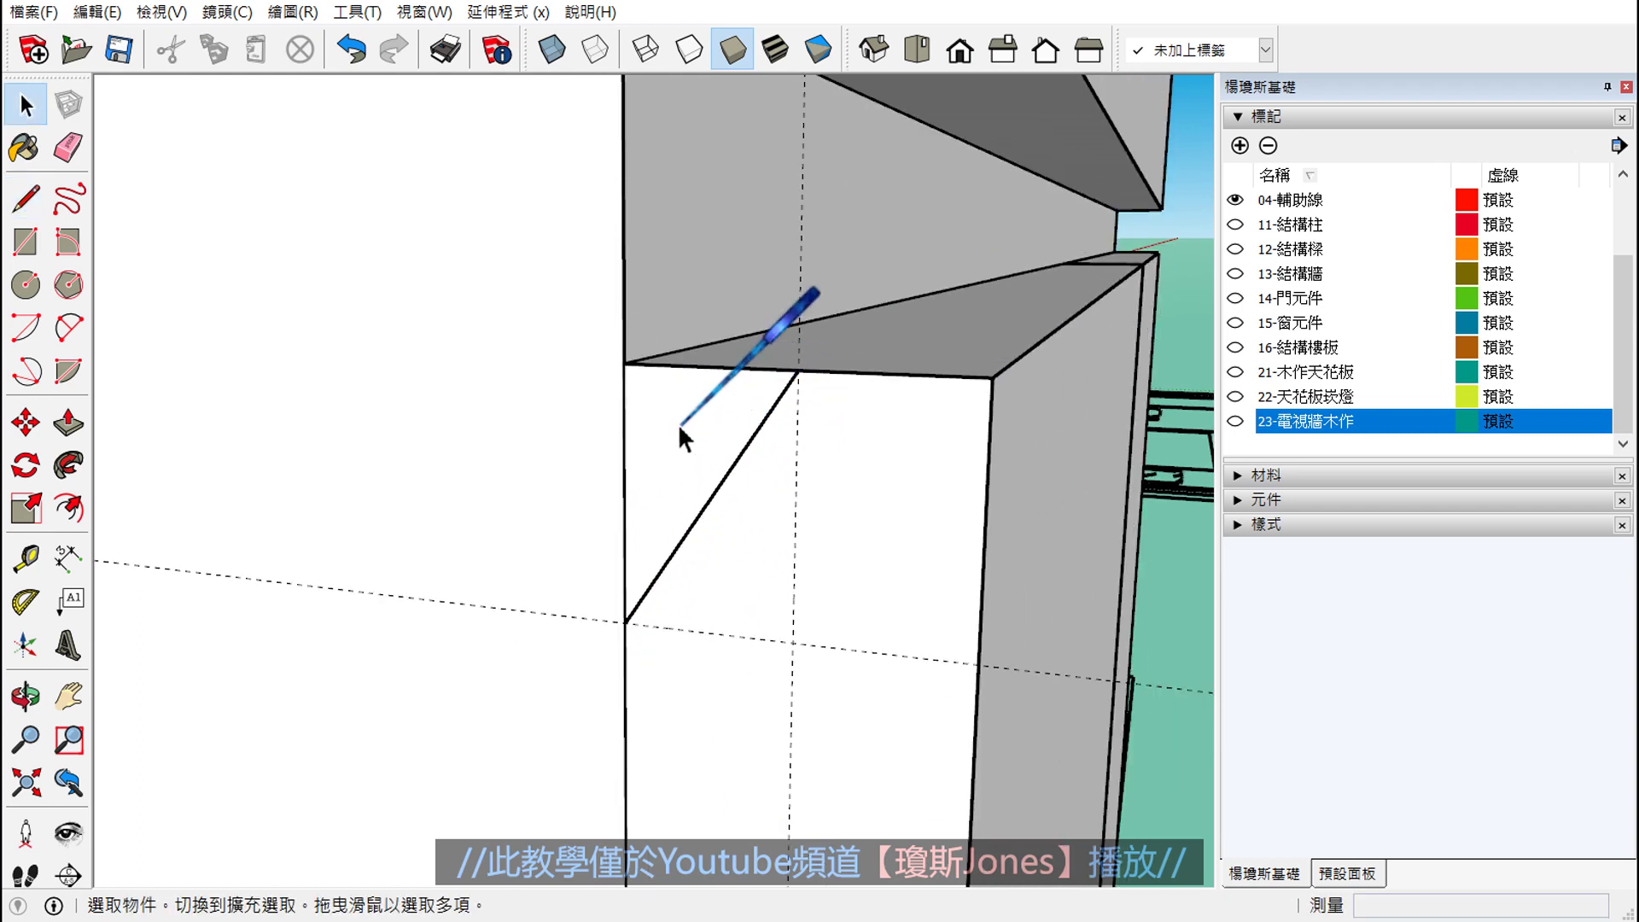
{"action": "scroll", "coordinate": [683, 440], "scroll_direction": "up", "scroll_amount": 3}
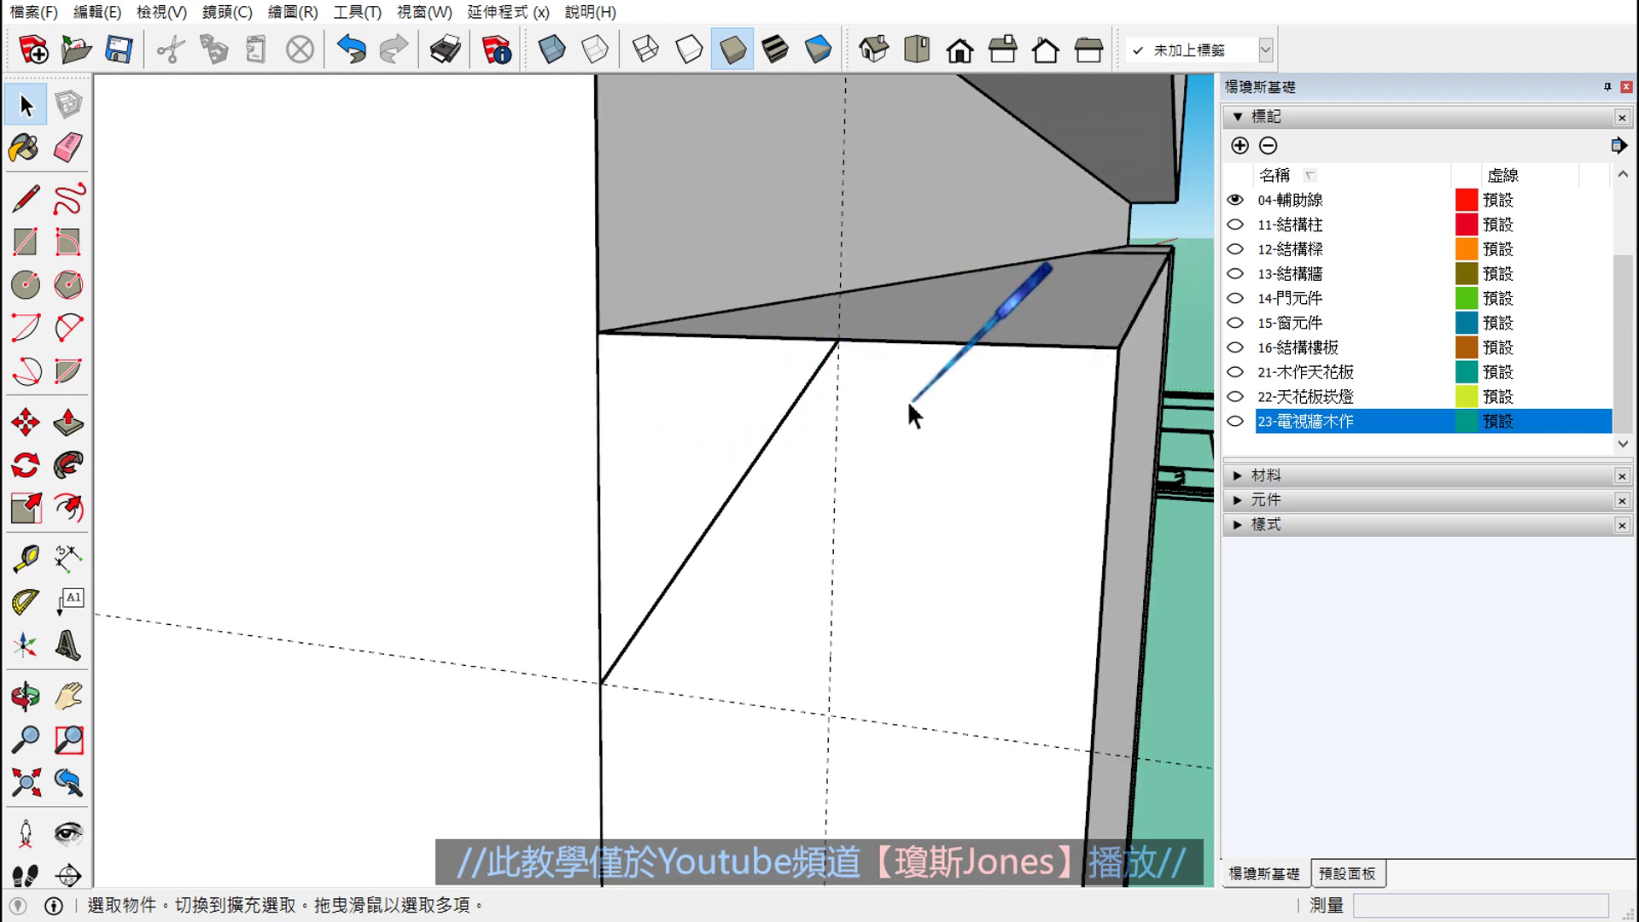
{"action": "left_click", "coordinate": [787, 416]}
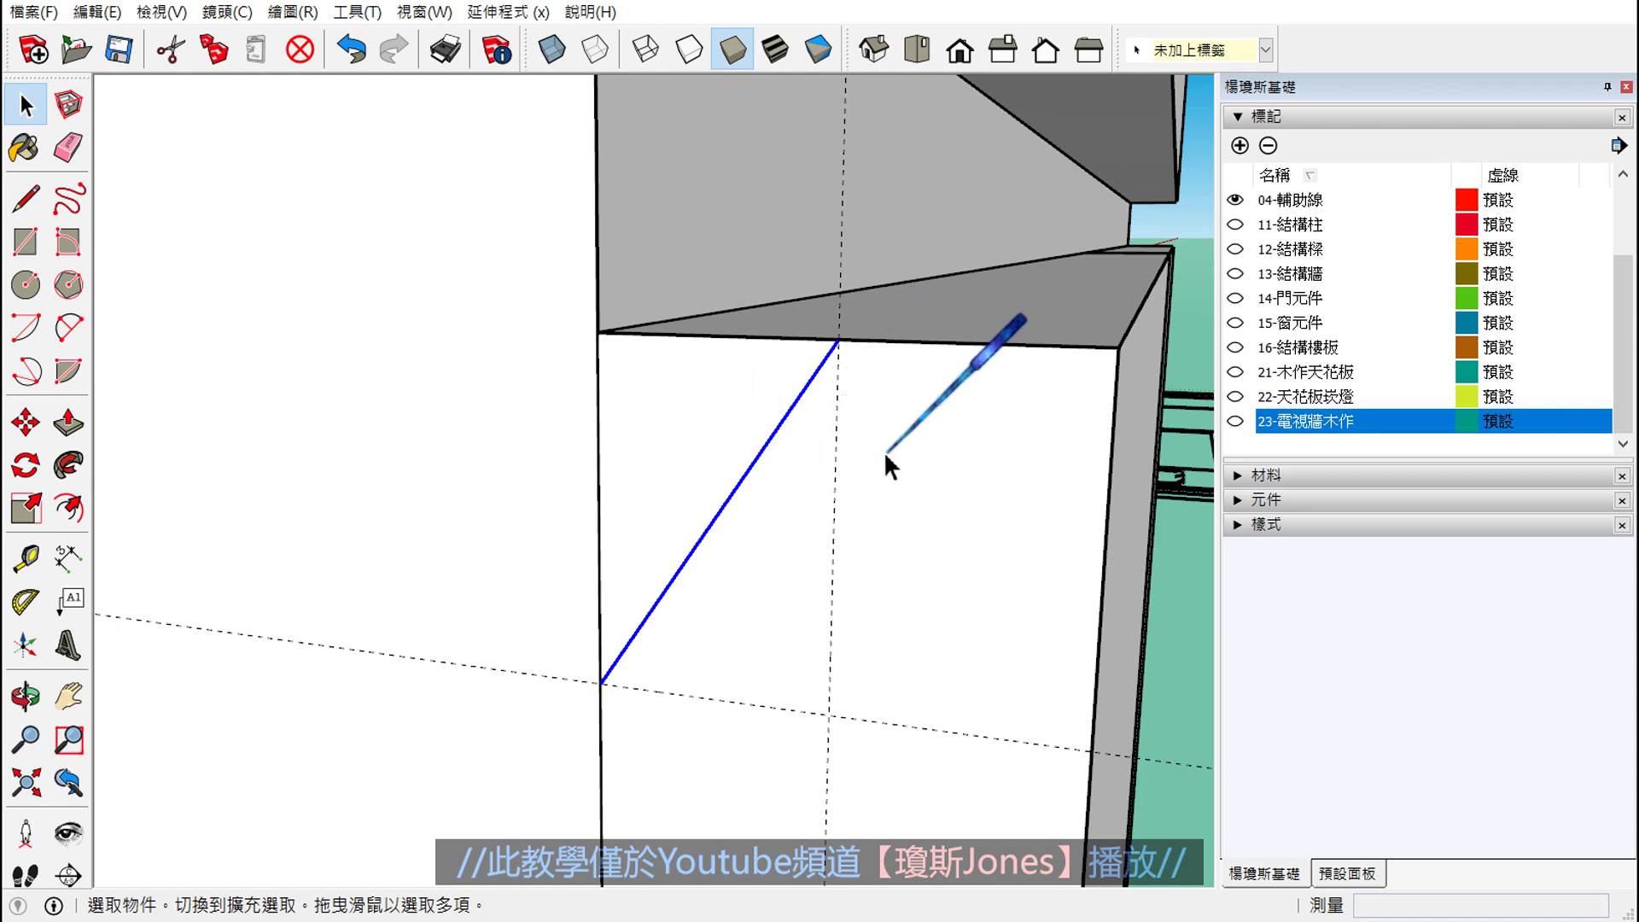
{"action": "key", "text": "Delete"}
- Place a guide offset from the cabinet's vertical edge
{"action": "scroll", "coordinate": [884, 451], "scroll_direction": "down", "scroll_amount": 1}
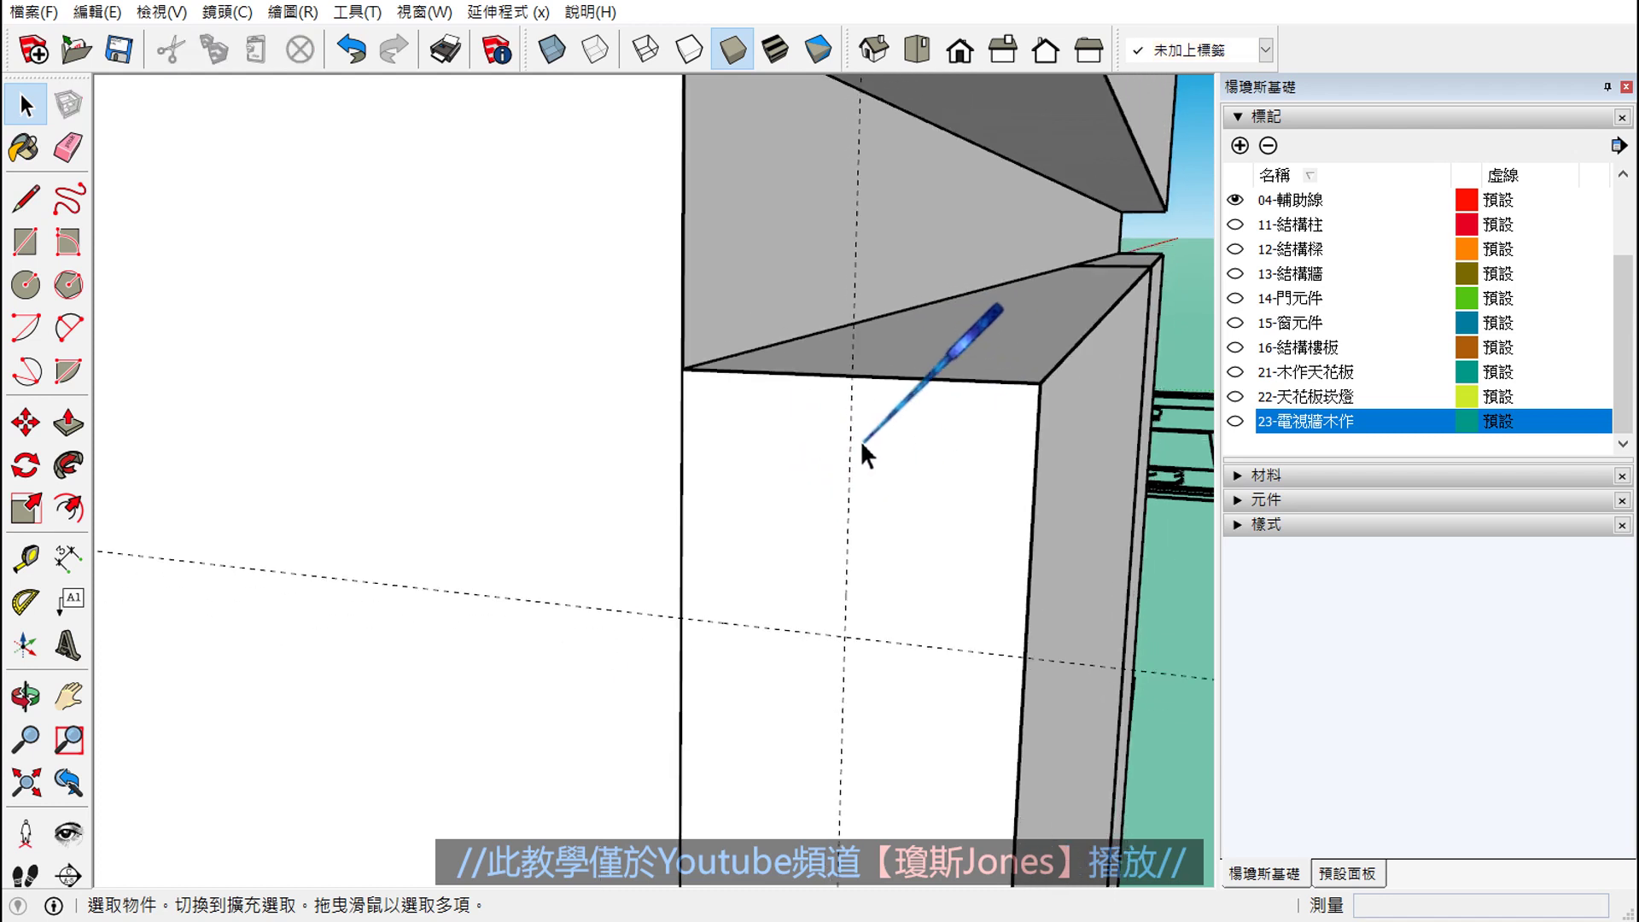
{"action": "scroll", "coordinate": [859, 438], "scroll_direction": "down", "scroll_amount": 1}
{"action": "left_click", "coordinate": [853, 437]}
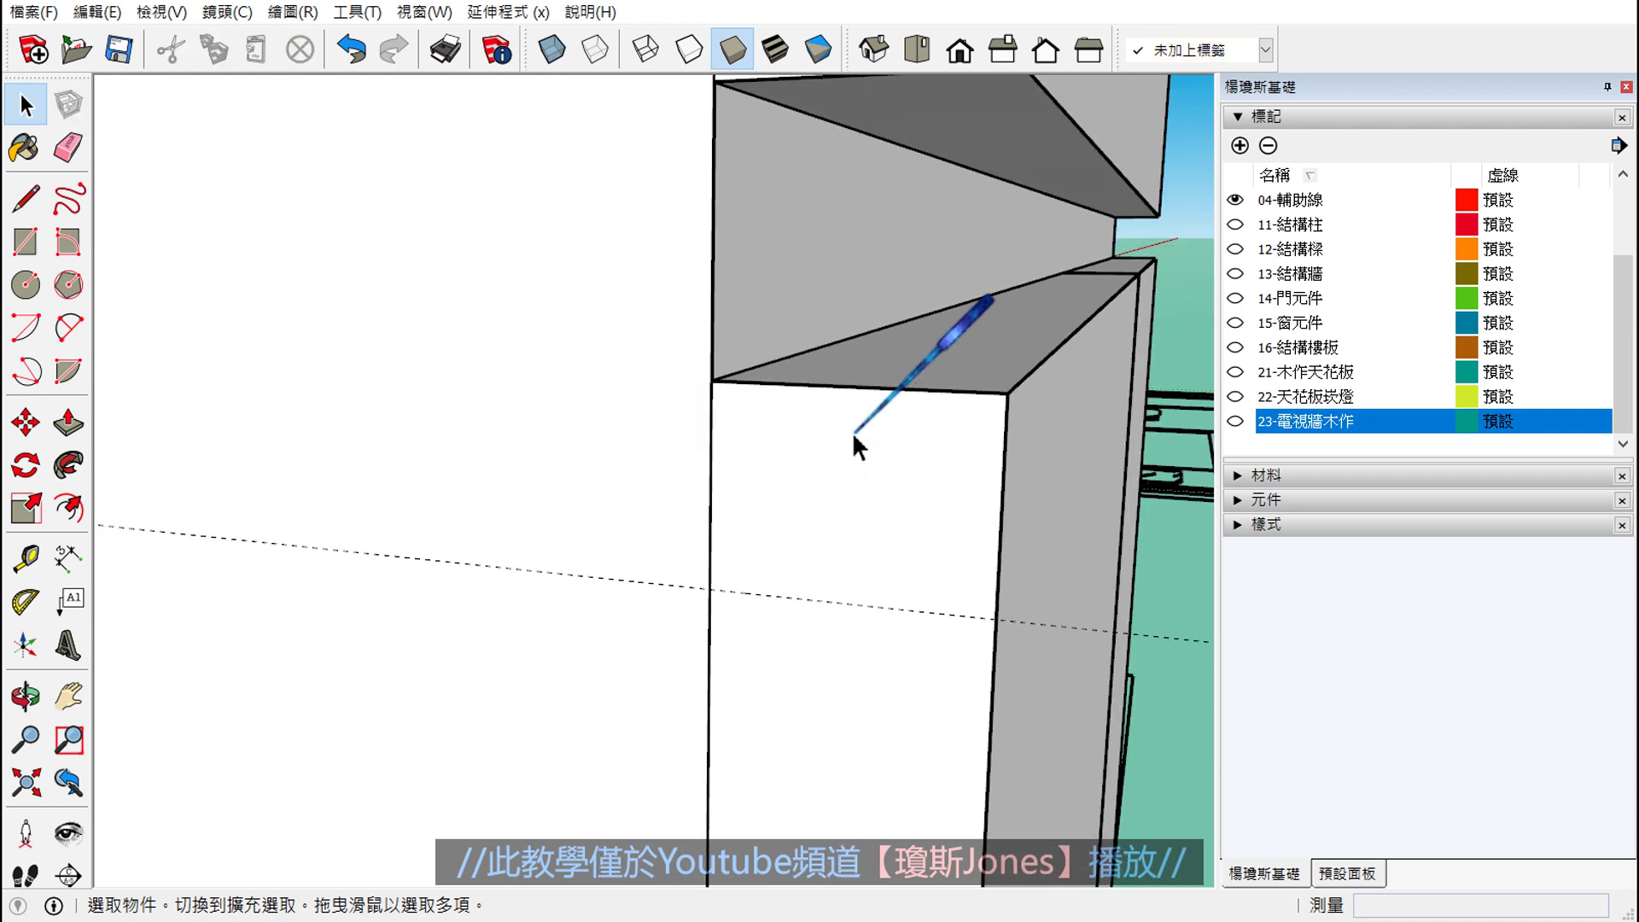
{"action": "left_click", "coordinate": [38, 557]}
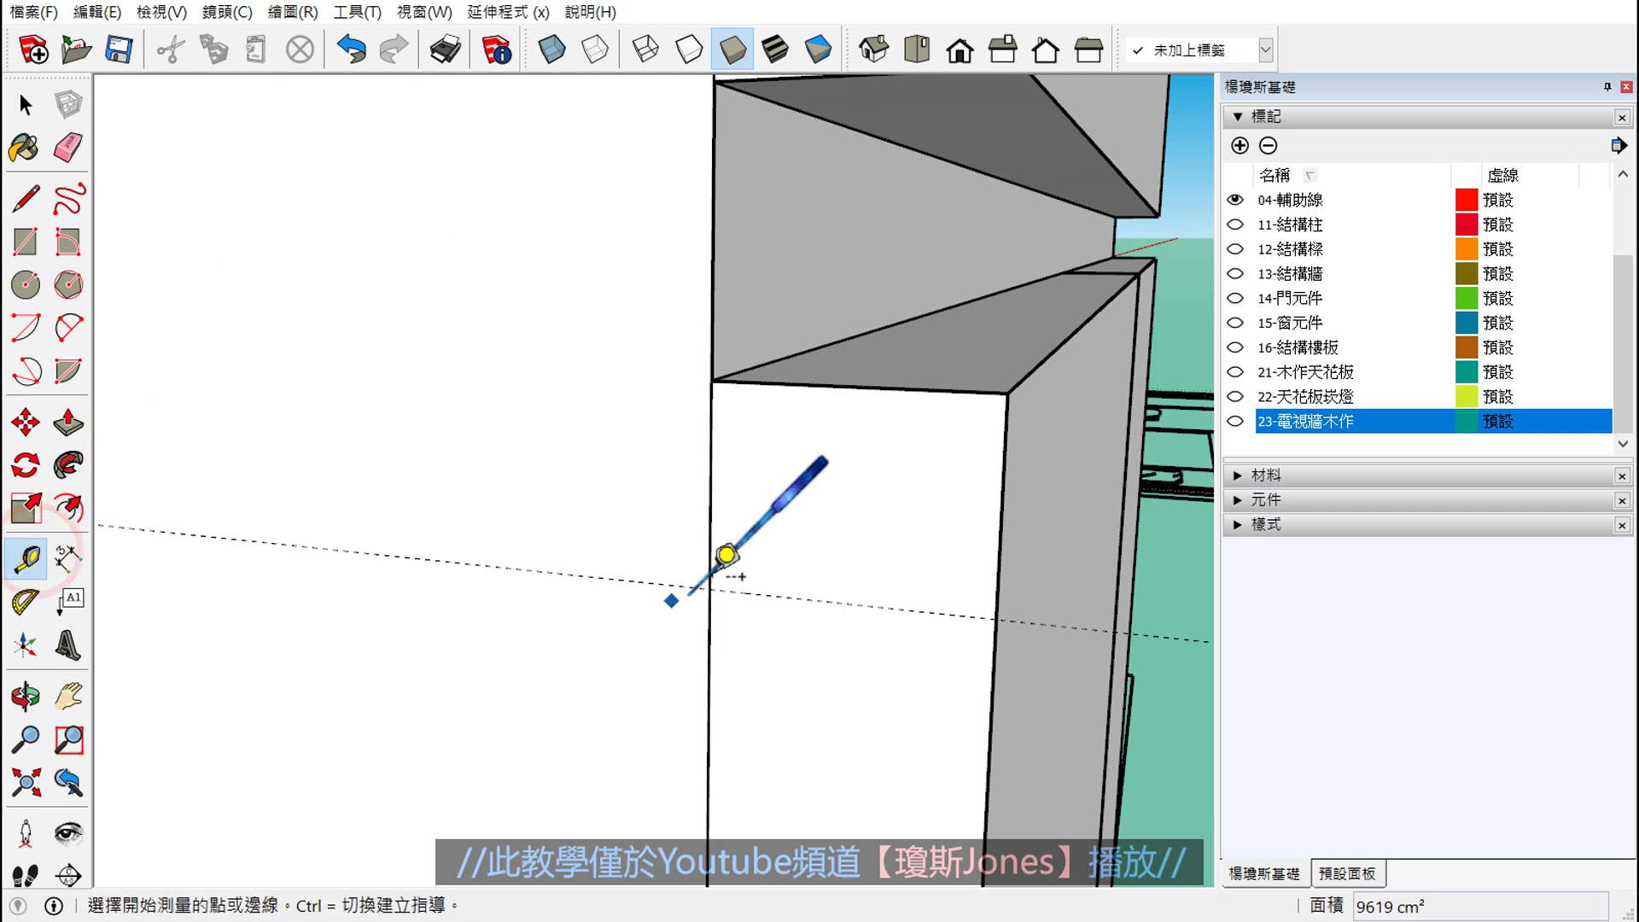
{"action": "left_click", "coordinate": [711, 421]}
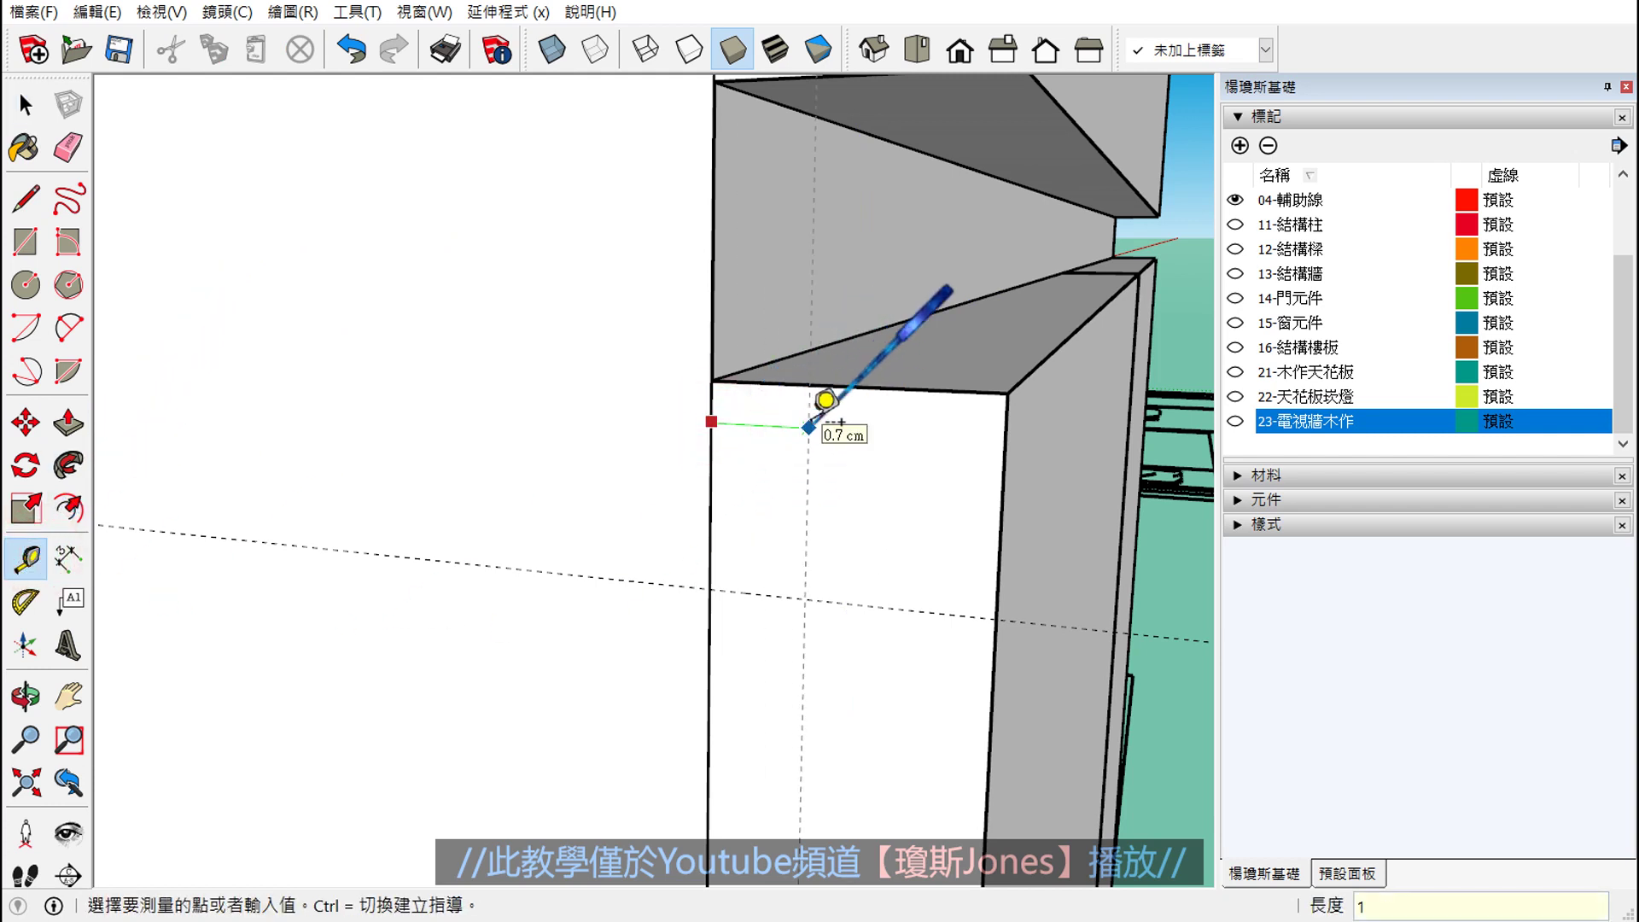
{"action": "type", "text": ".5"}
{"action": "key", "text": "Return"}
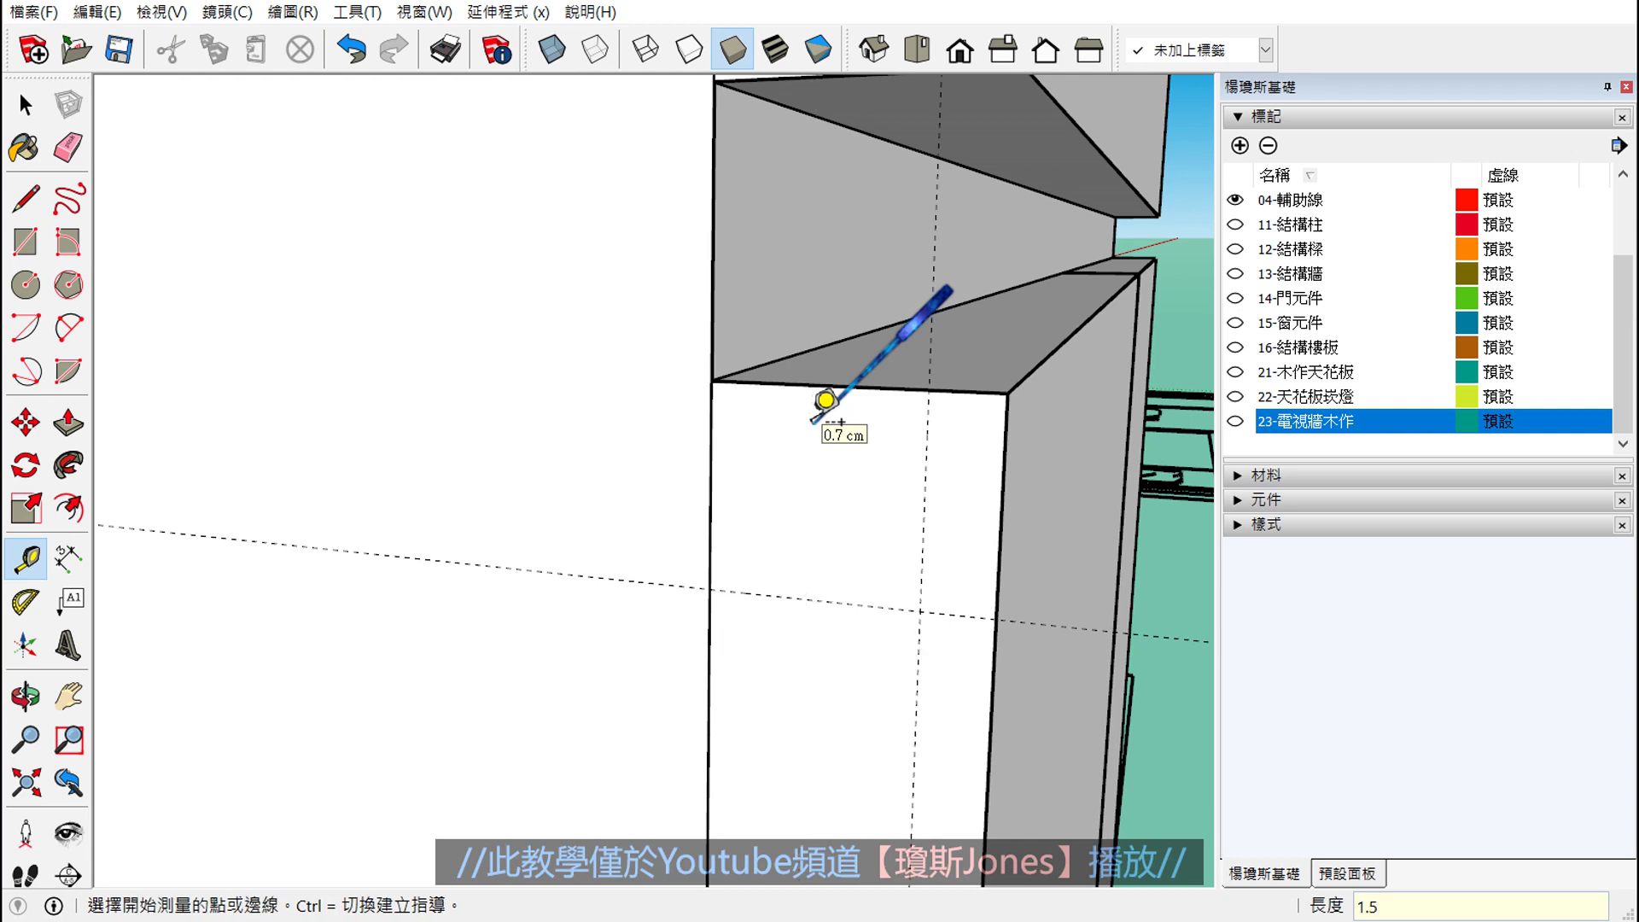
- Add 1.2 cm guides from the vertical edge and top corner, deleting an unwanted horizontal guide
{"action": "left_click", "coordinate": [711, 411]}
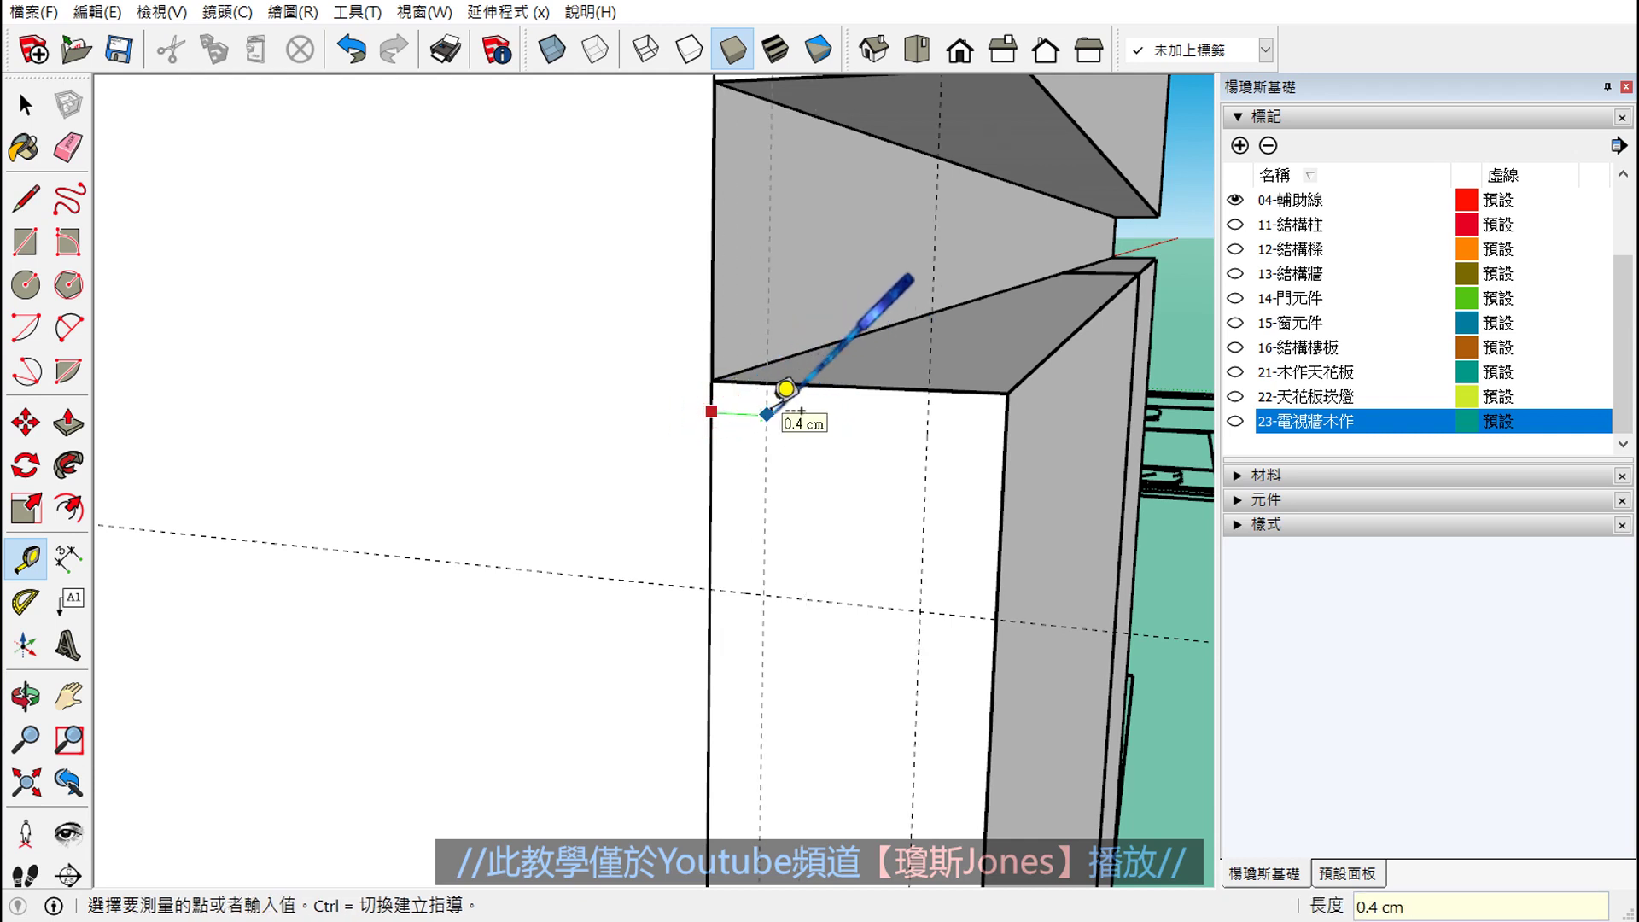
{"action": "type", "text": "2"}
{"action": "key", "text": "Return"}
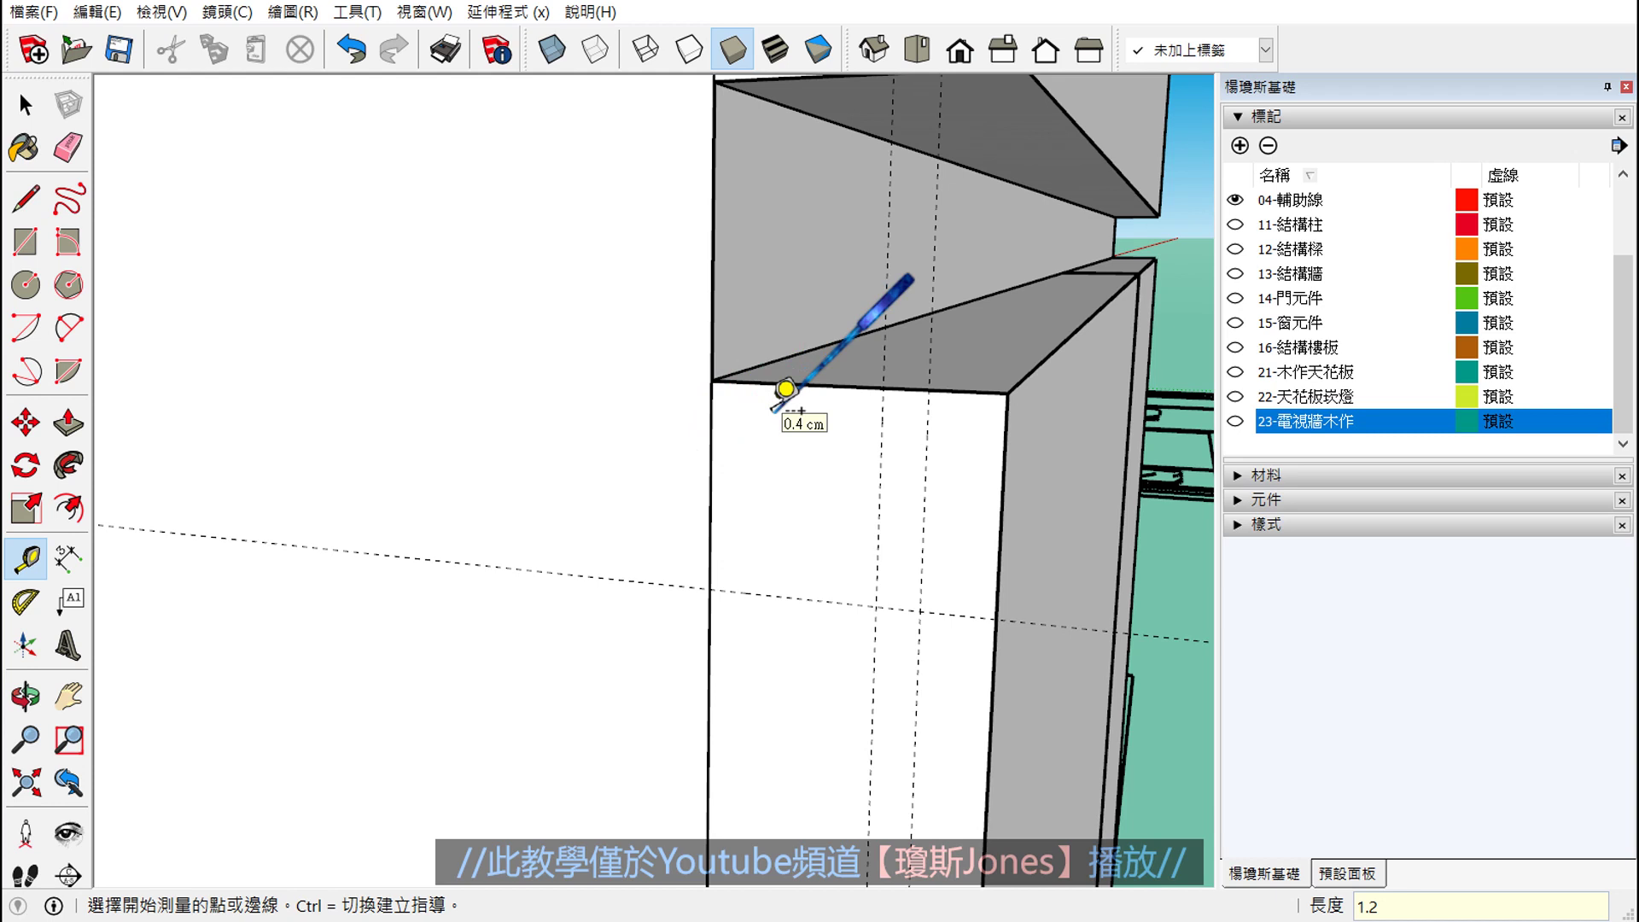
{"action": "key", "text": "space"}
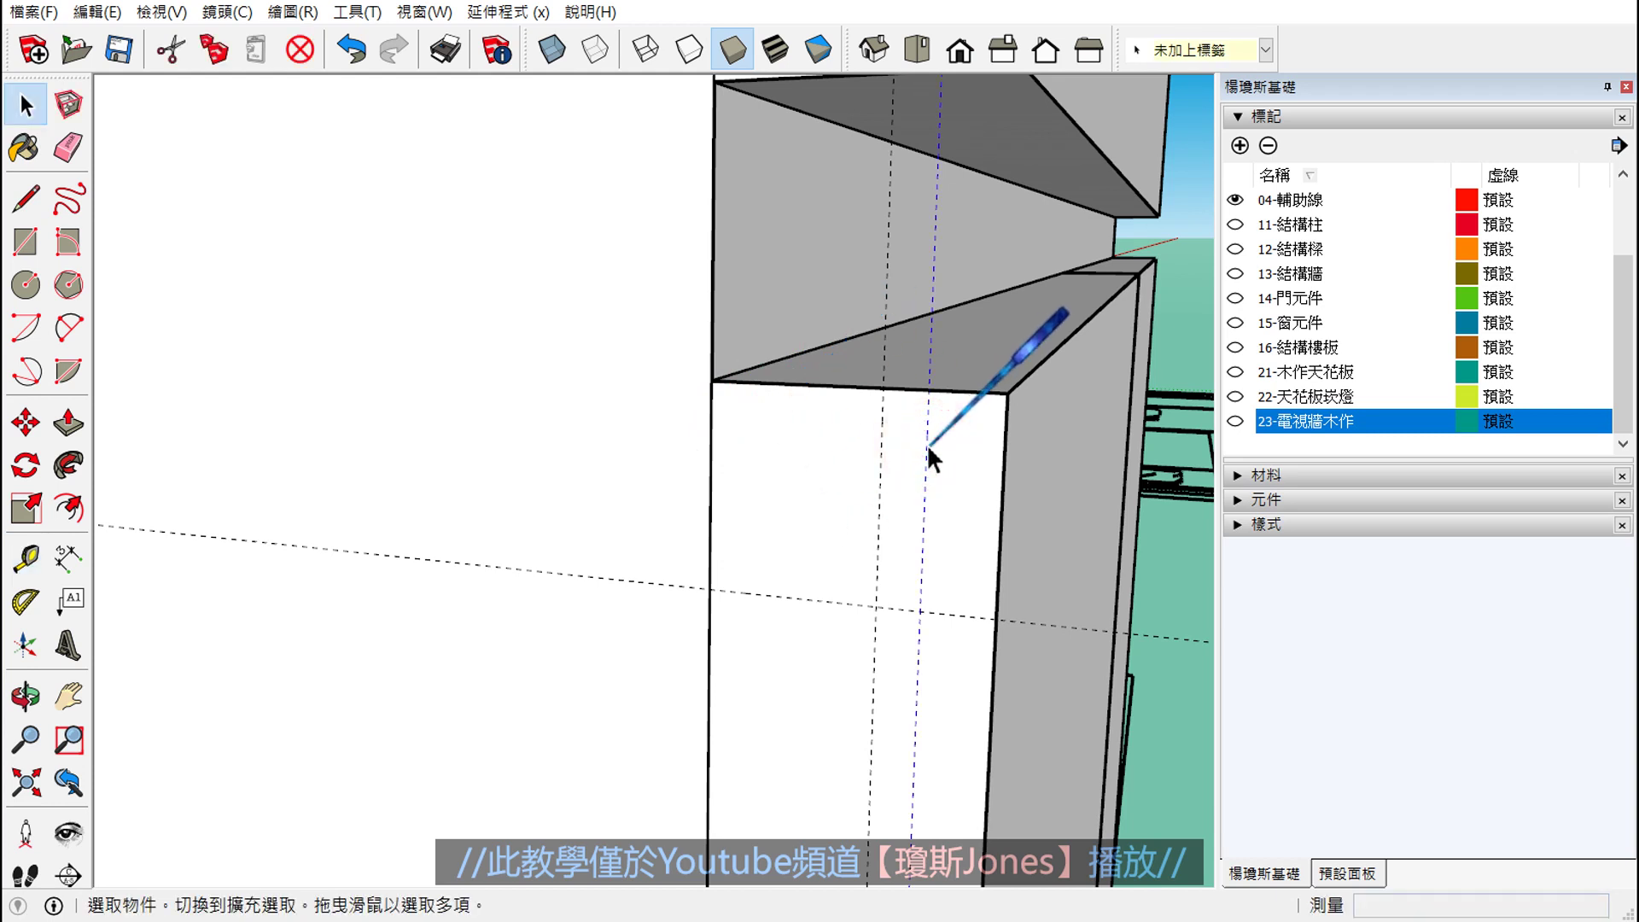
{"action": "left_click", "coordinate": [738, 590]}
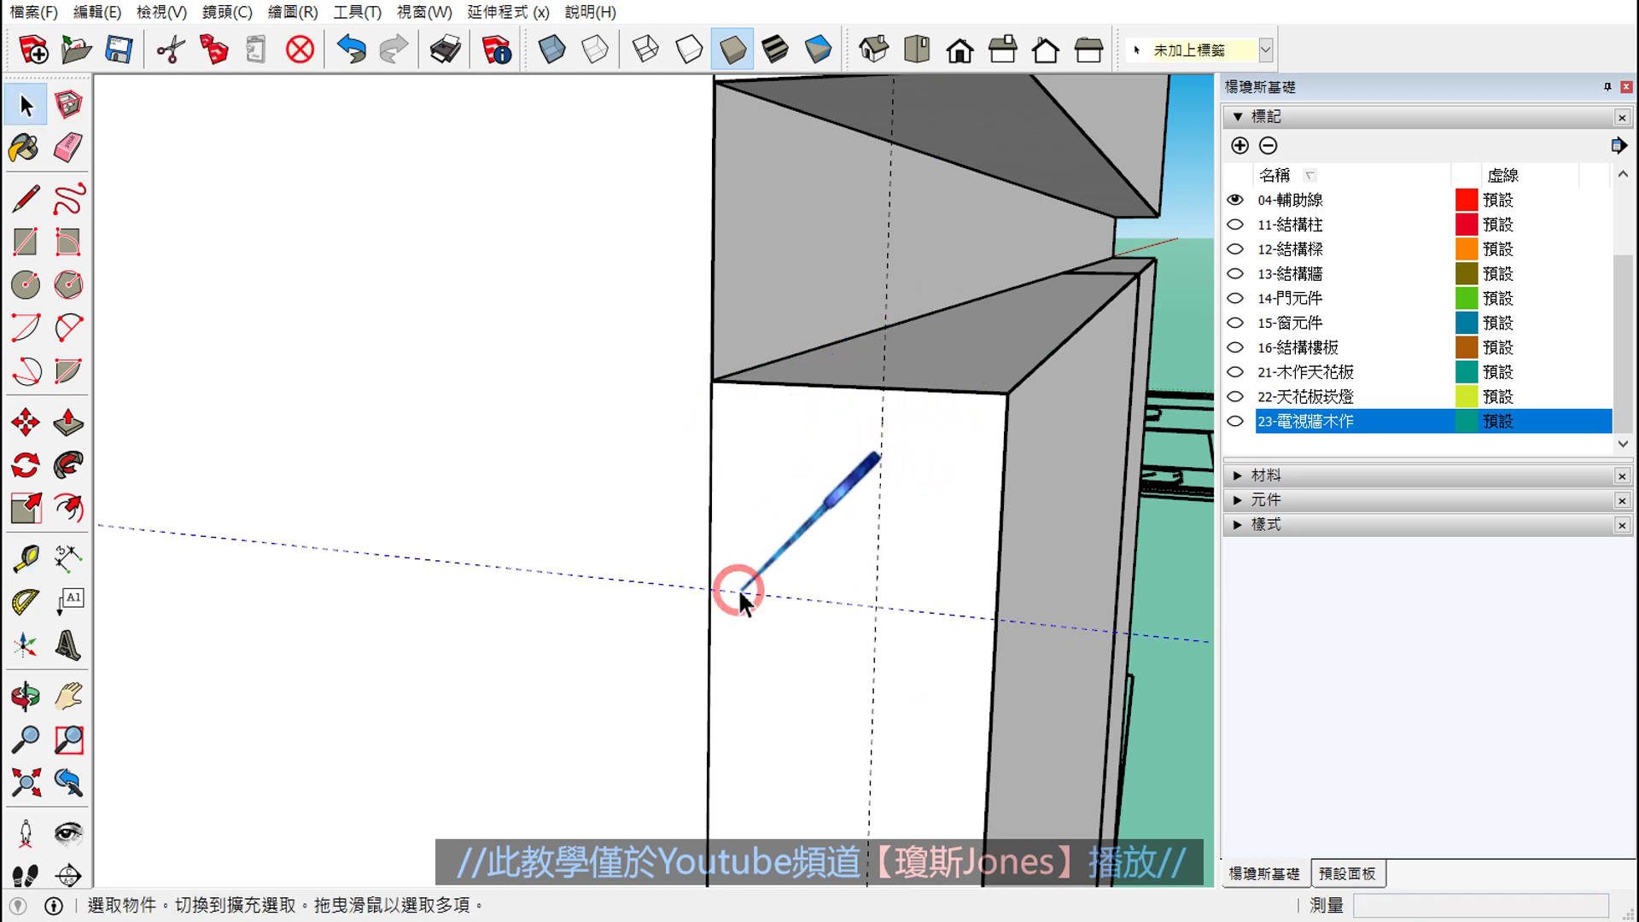
{"action": "key", "text": "Delete"}
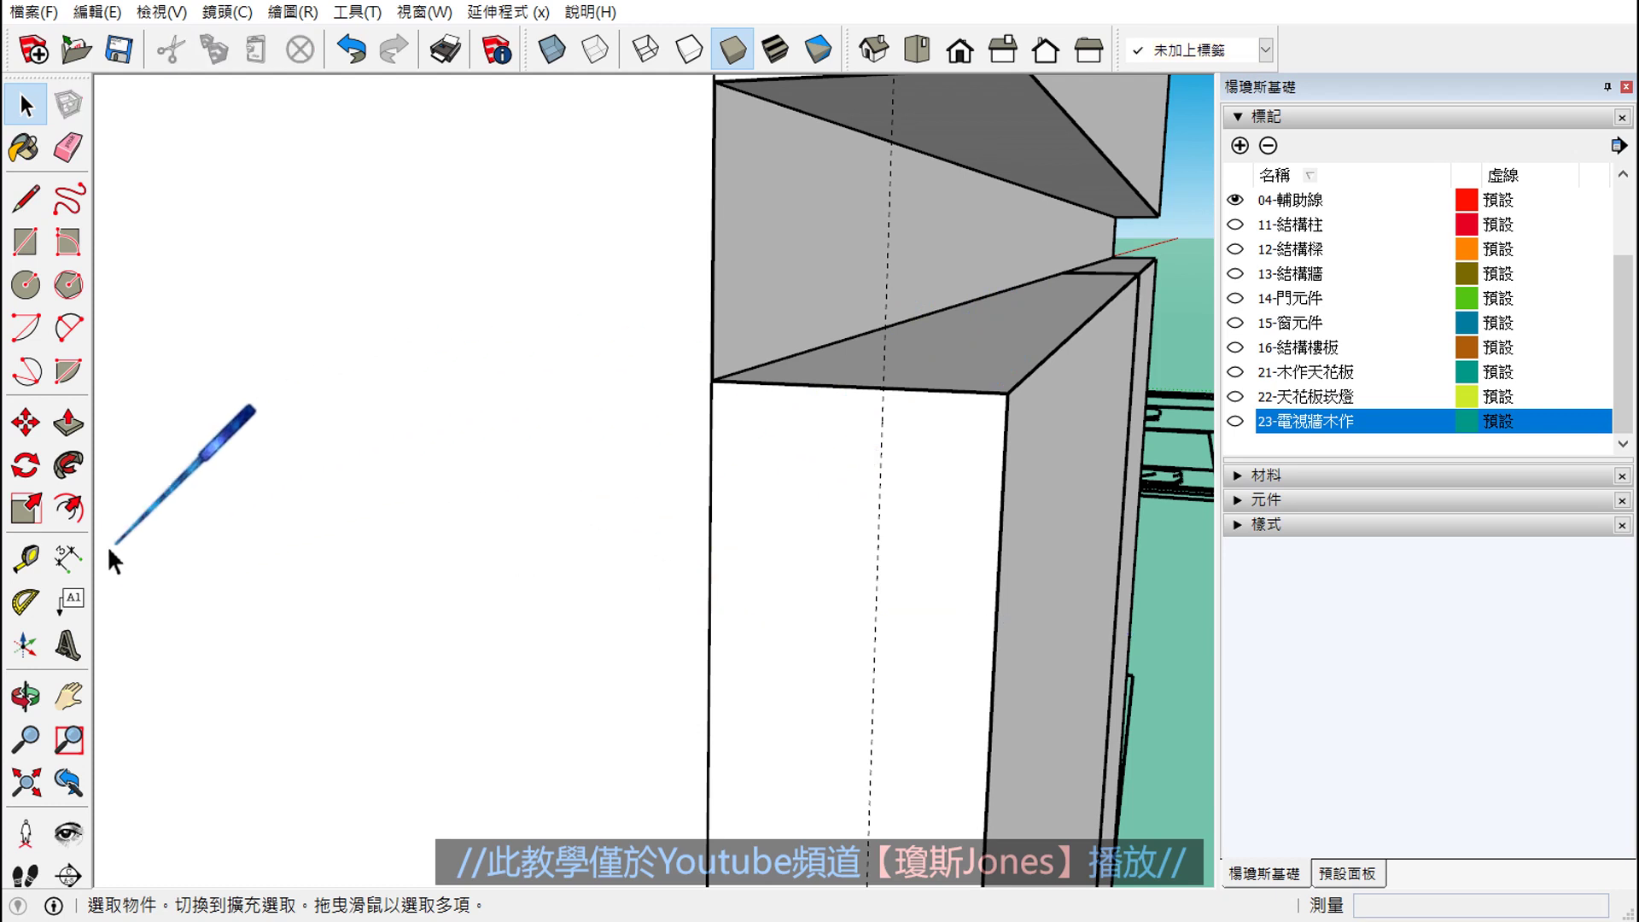
{"action": "left_click", "coordinate": [26, 559]}
{"action": "left_click", "coordinate": [758, 382]}
{"action": "type", "text": "1.2"}
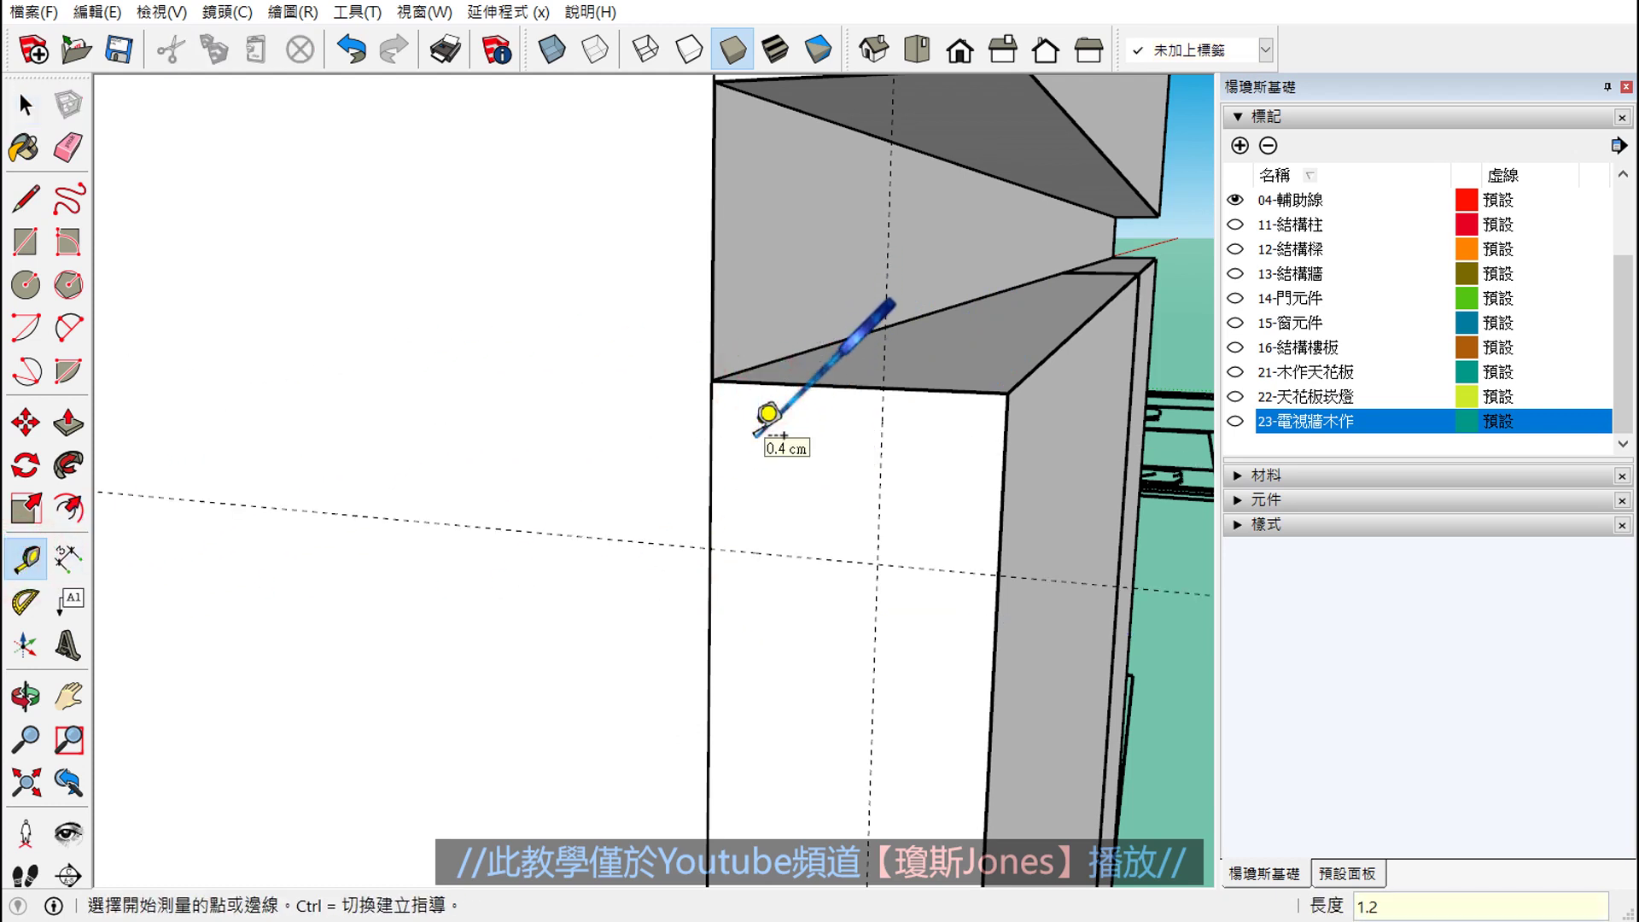
{"action": "key", "text": "Return"}
{"action": "key", "text": "space"}
- Draw the diagonal edge from the guide point and select the small triangular corner face
{"action": "left_click", "coordinate": [36, 198]}
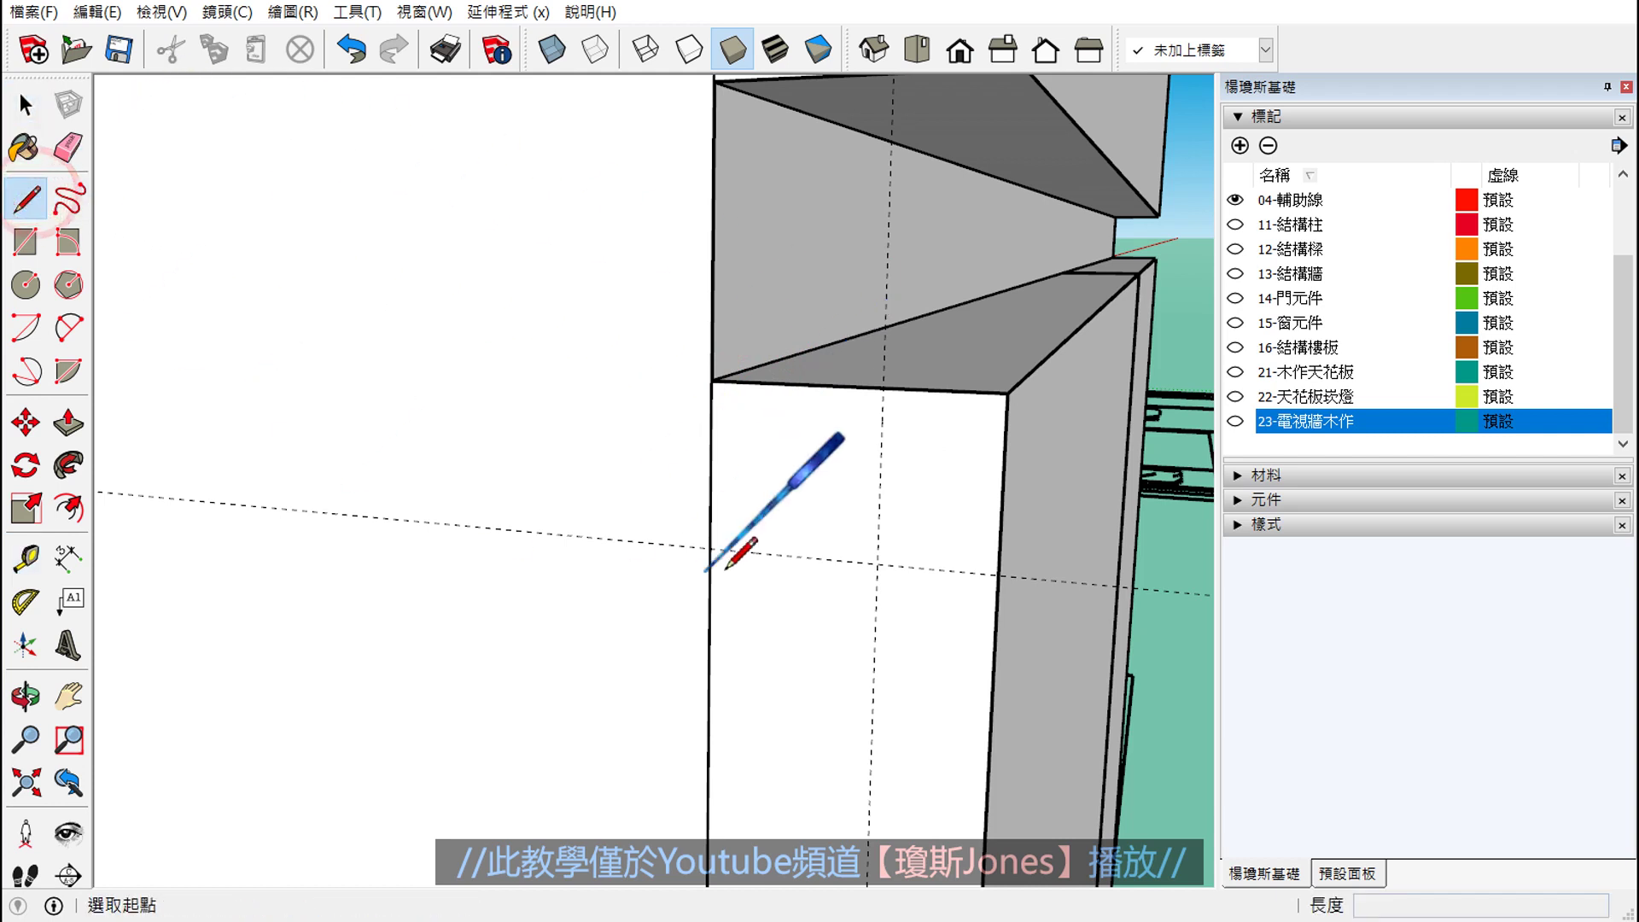
{"action": "left_click", "coordinate": [881, 381]}
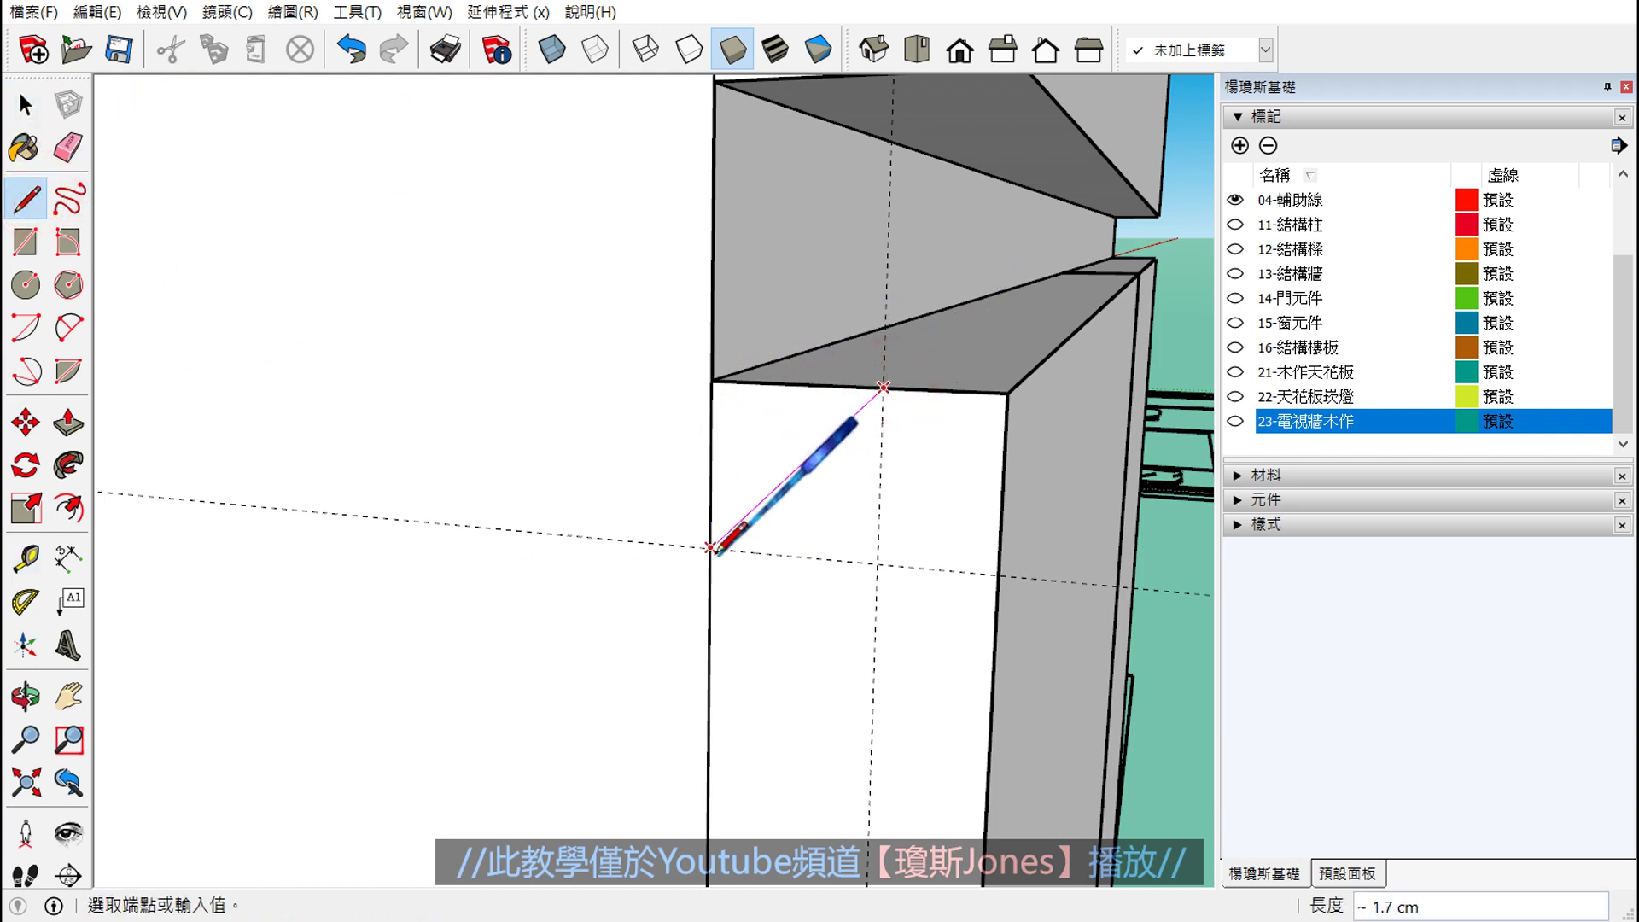
{"action": "key", "text": "space"}
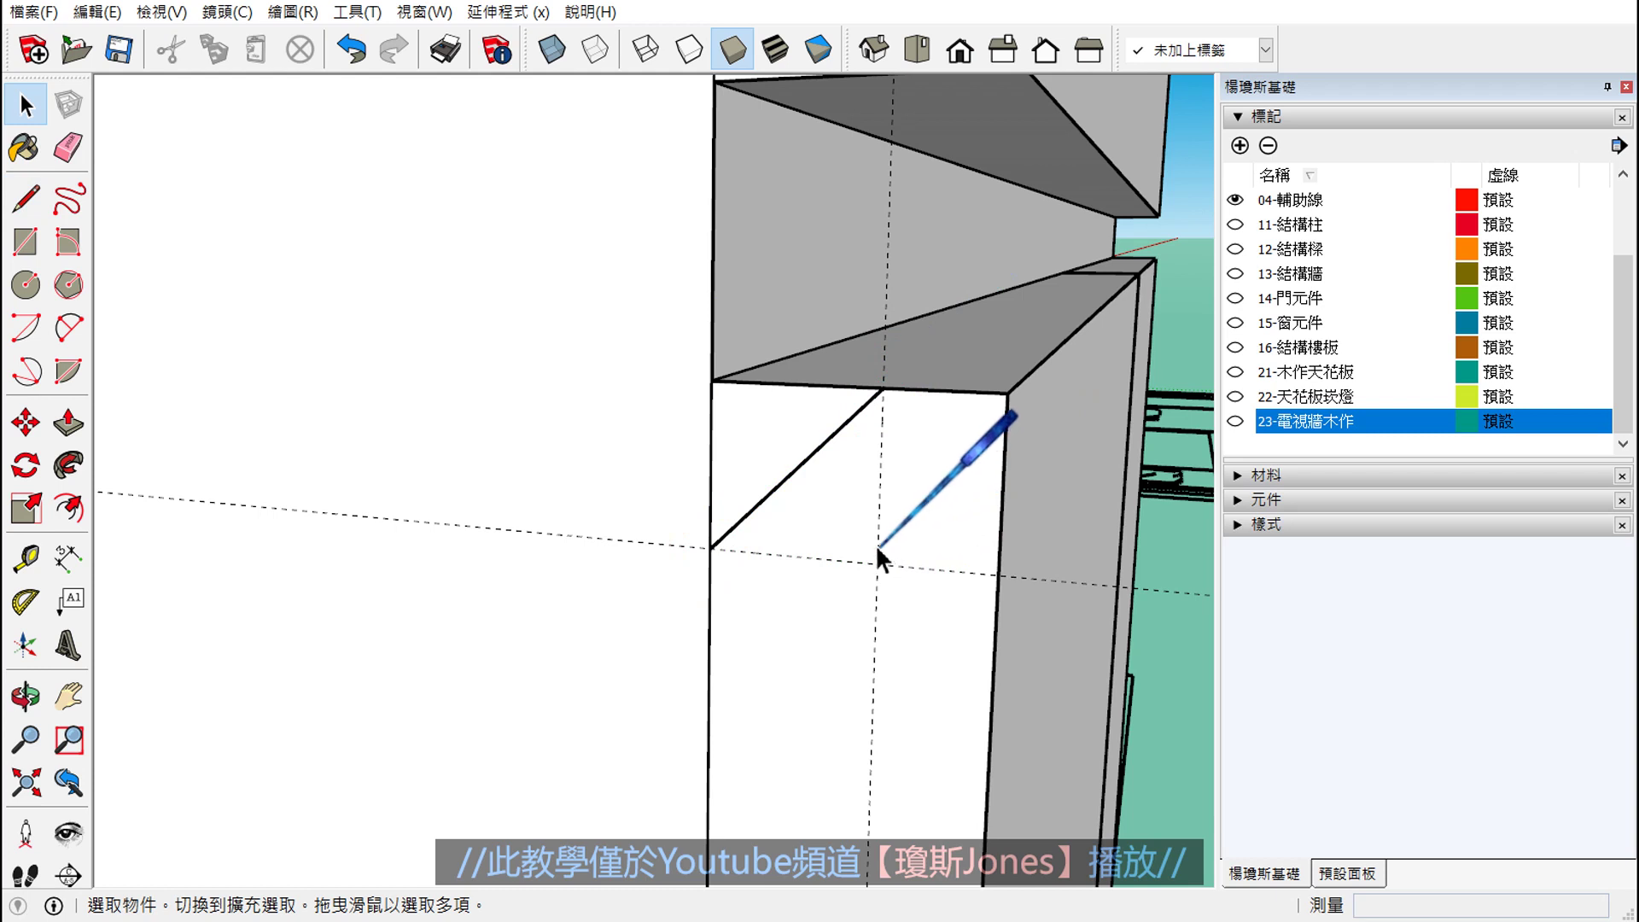
{"action": "left_click", "coordinate": [879, 543]}
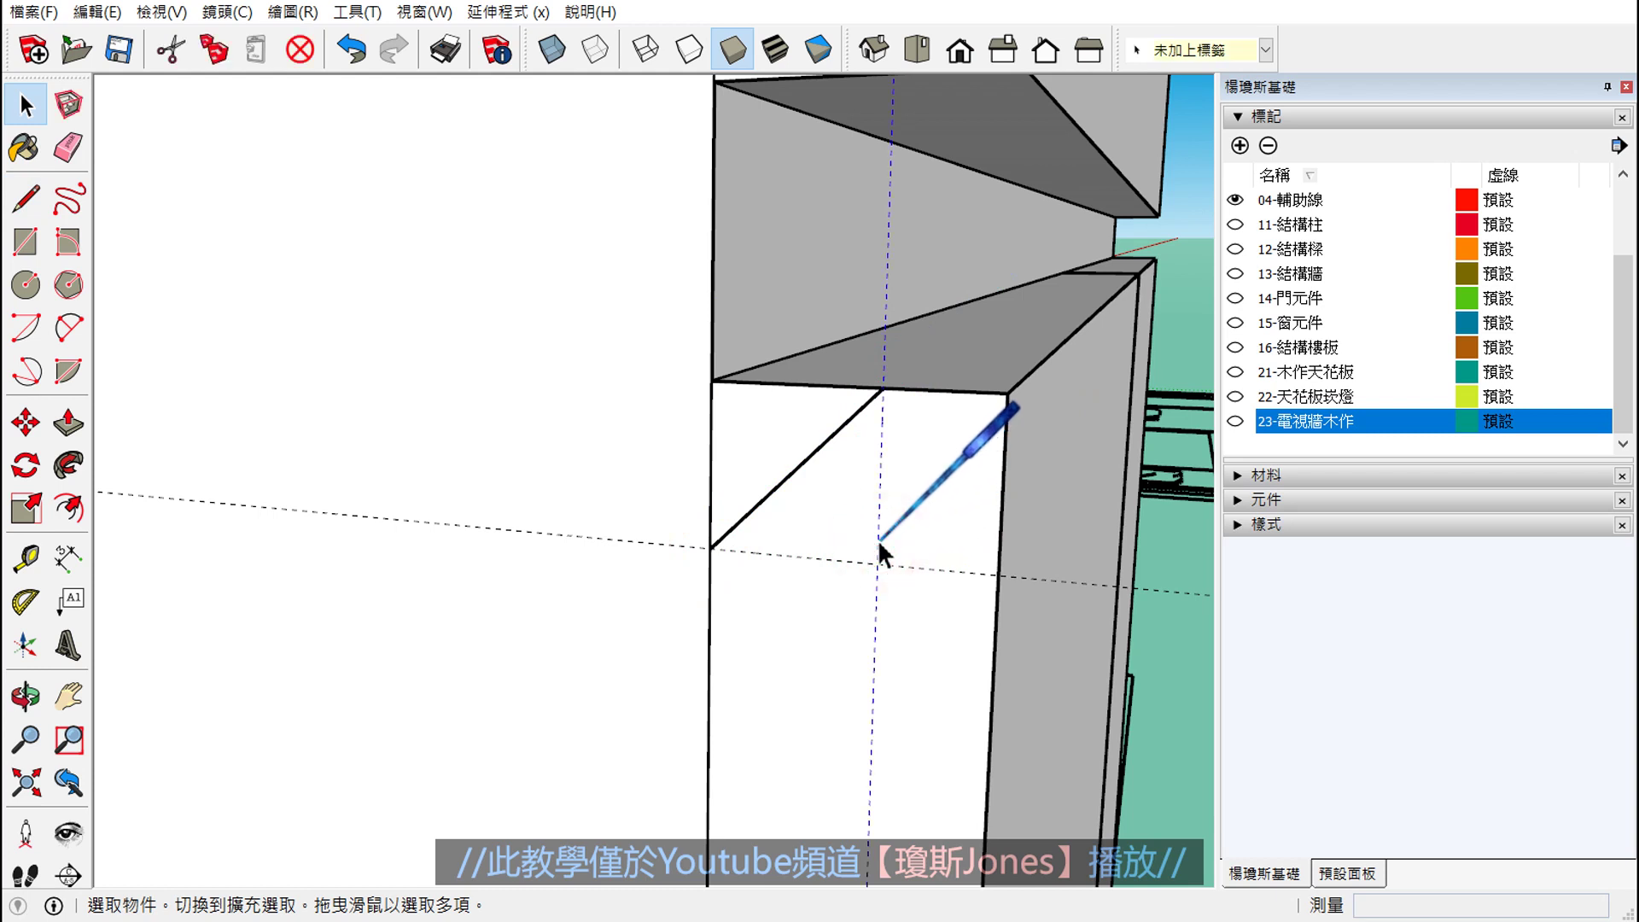
{"action": "left_click", "coordinate": [879, 546]}
{"action": "left_click", "coordinate": [757, 448]}
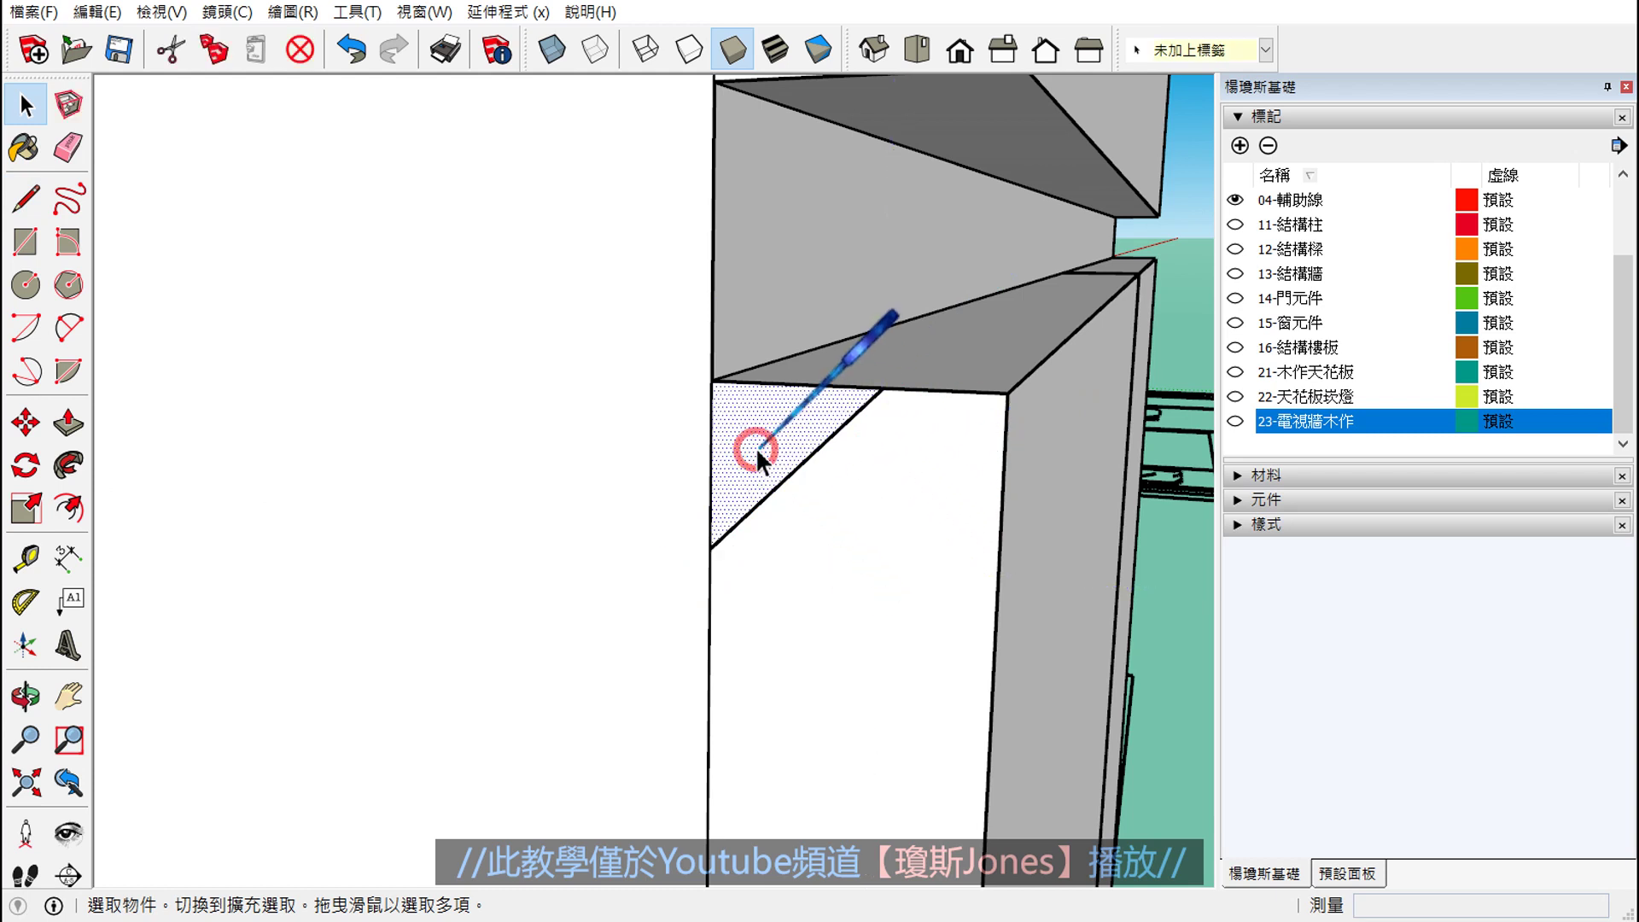
- Push the triangular corner face about 29.8 cm into the cabinet, orbiting to inspect the notch
{"action": "left_click", "coordinate": [68, 421]}
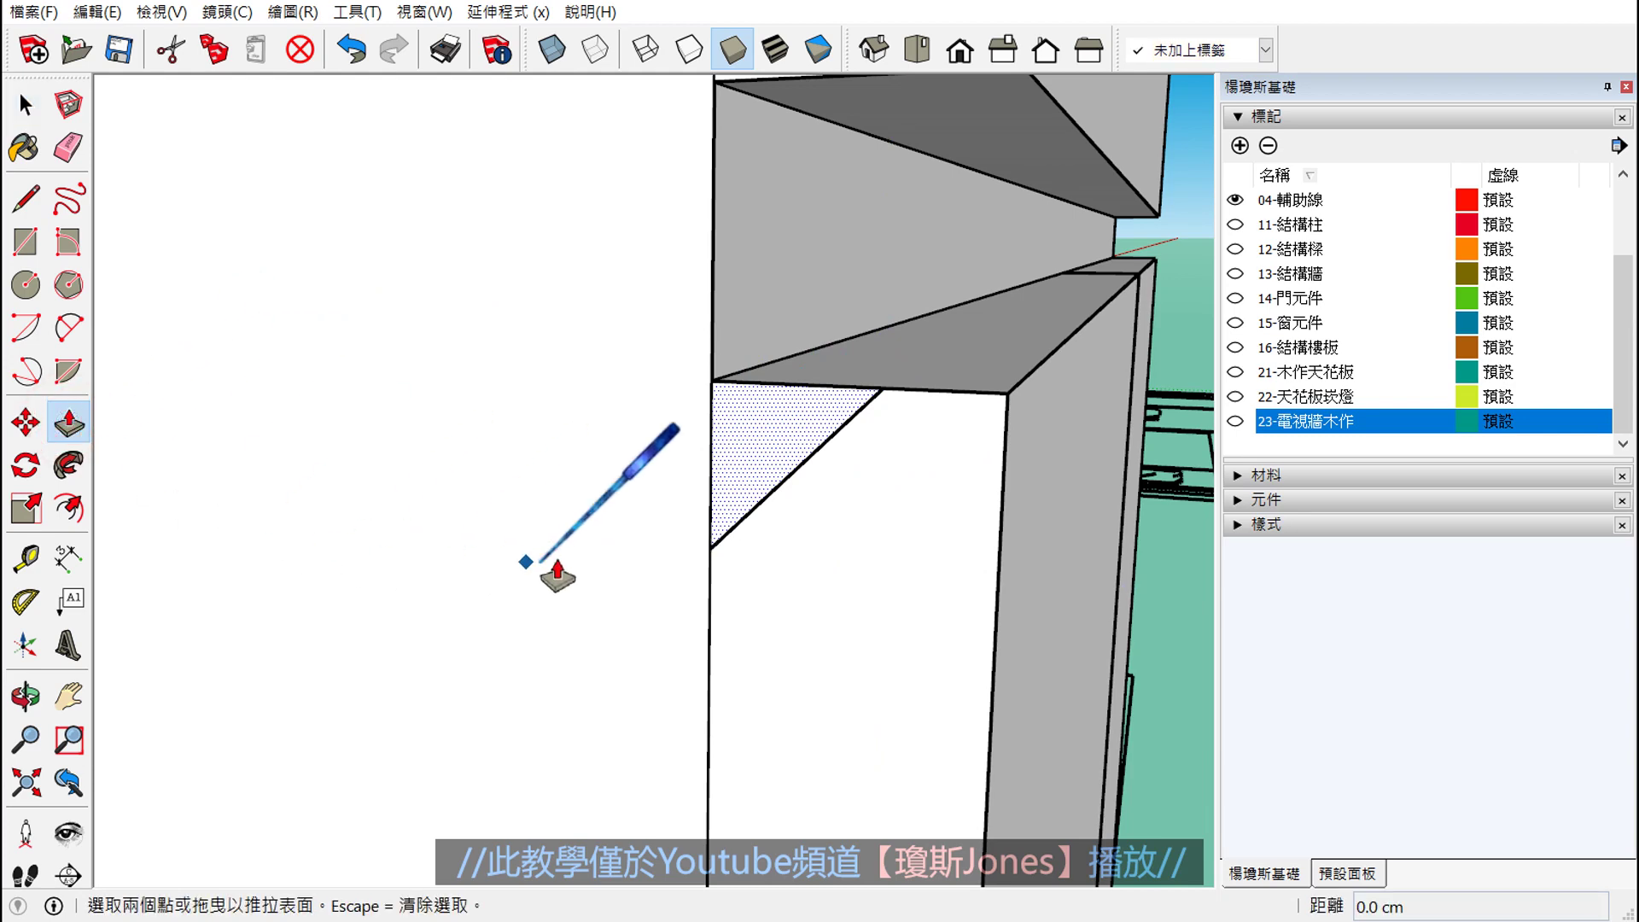
{"action": "left_click_drag", "start_coordinate": [751, 435], "coordinate": [890, 367]}
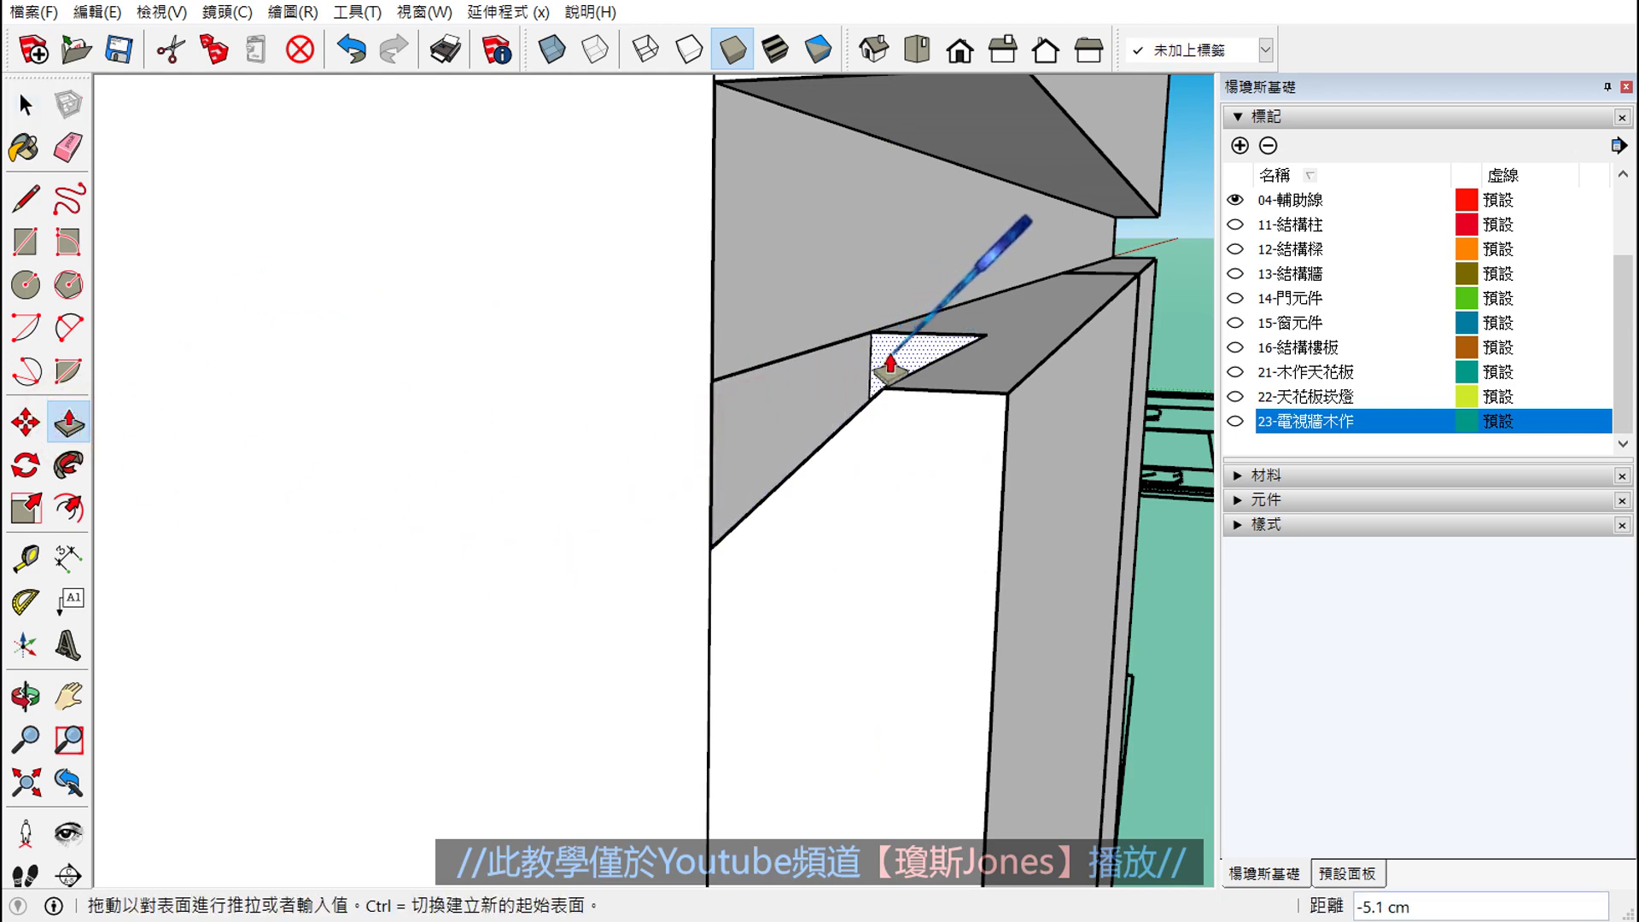
{"action": "middle_click_drag", "start_coordinate": [890, 368], "coordinate": [939, 351]}
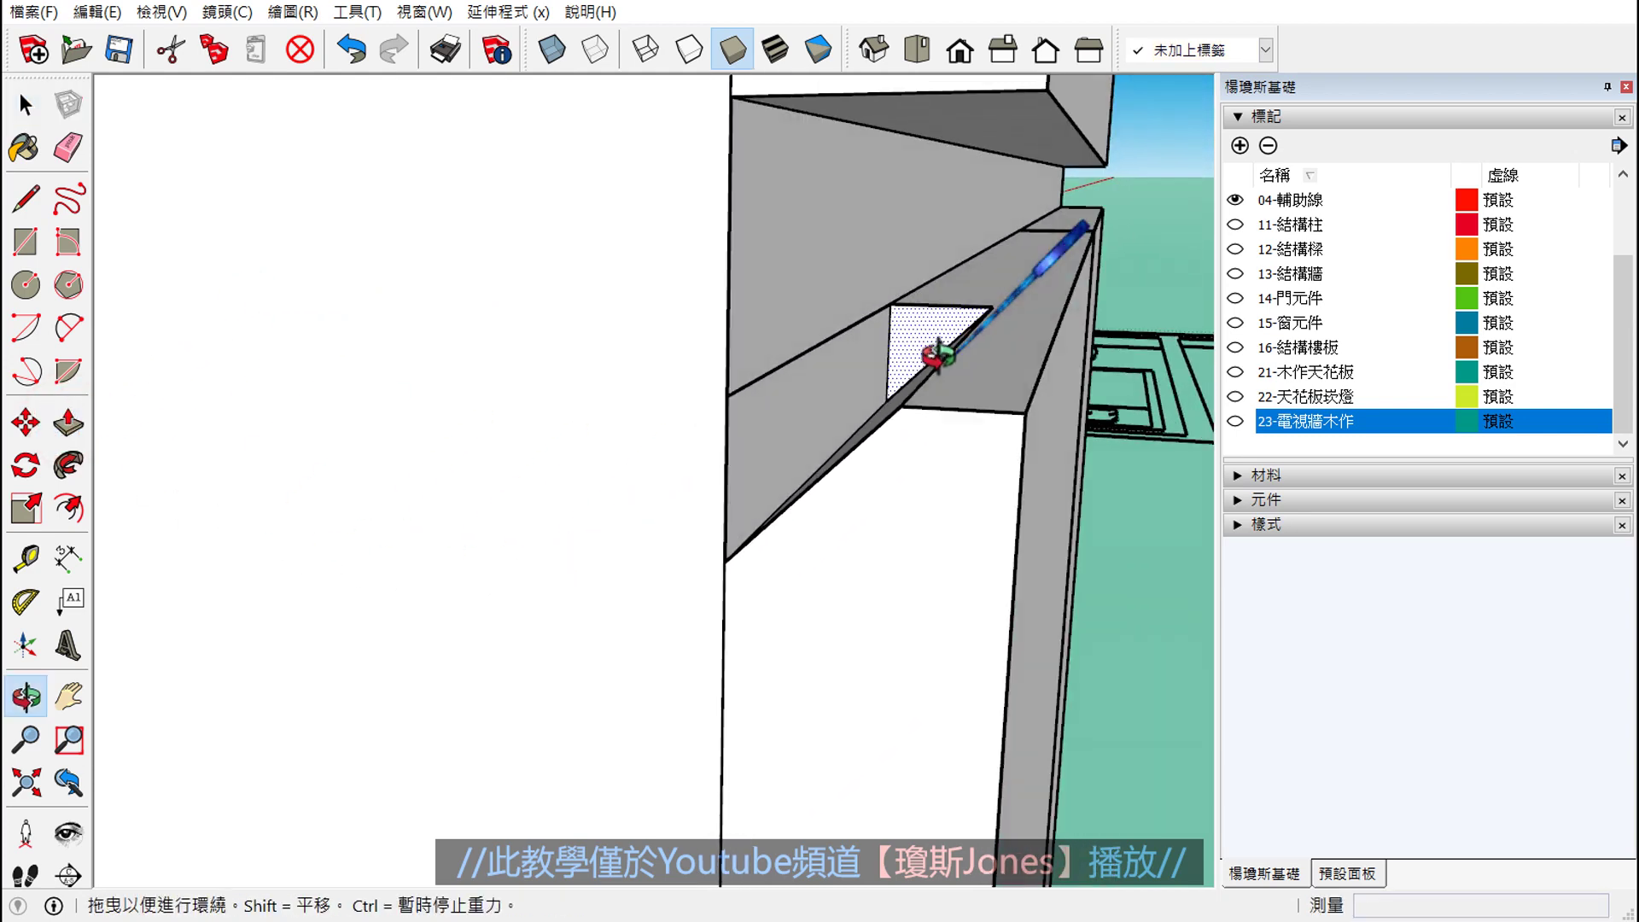
{"action": "scroll", "coordinate": [968, 293], "scroll_direction": "up", "scroll_amount": 3}
{"action": "scroll", "coordinate": [988, 274], "scroll_direction": "up", "scroll_amount": 3}
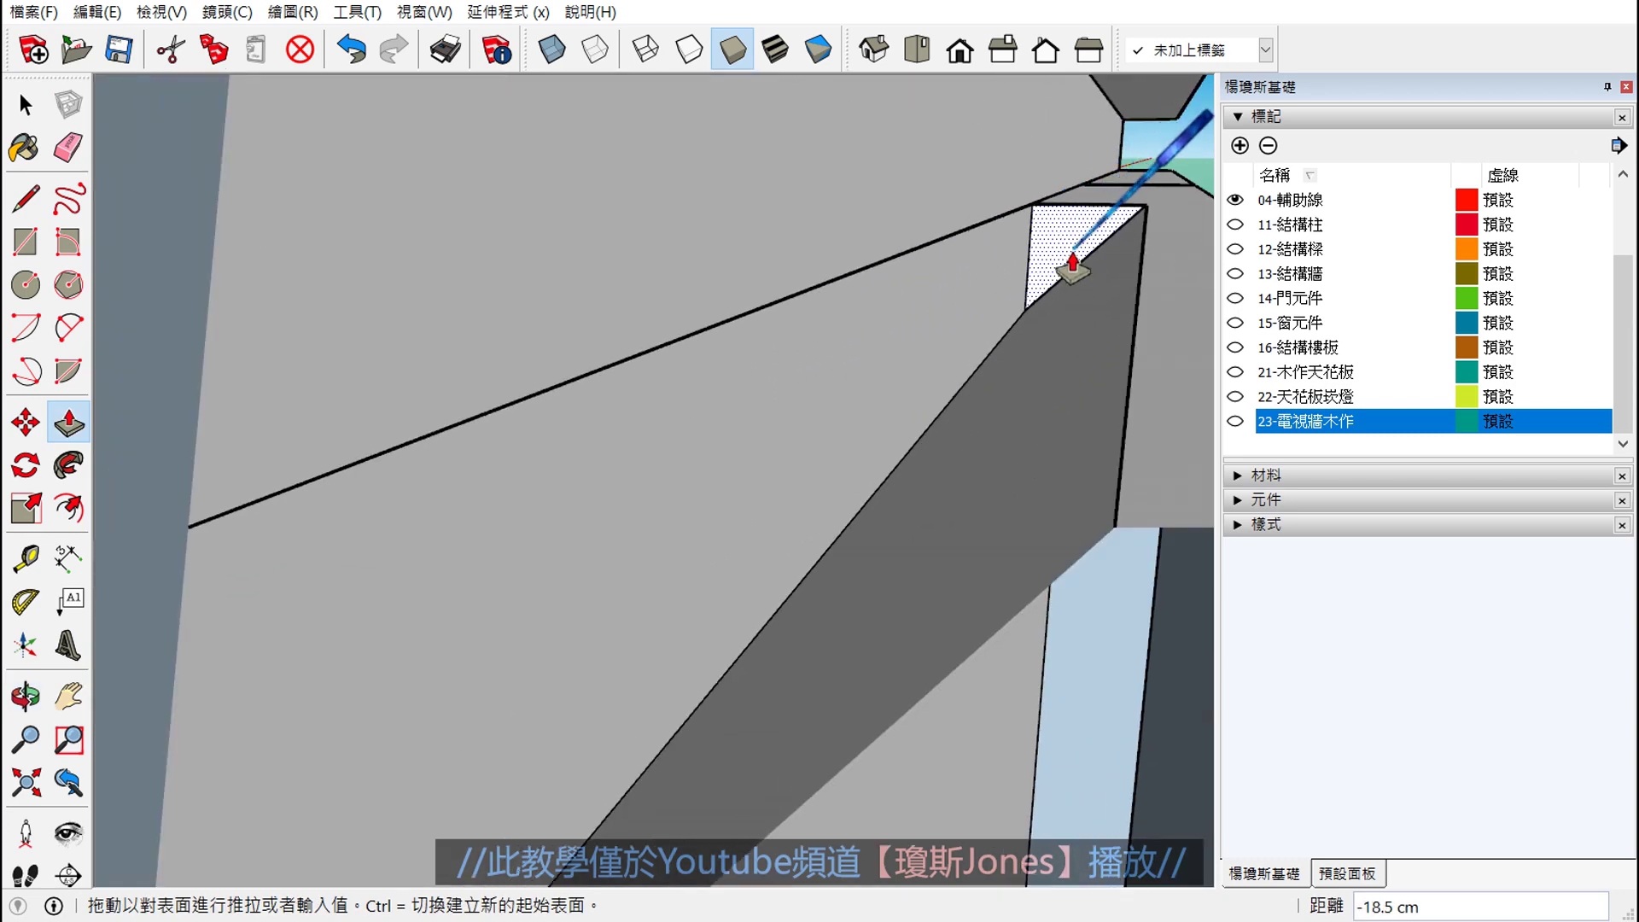
{"action": "middle_click_drag", "start_coordinate": [1073, 269], "coordinate": [973, 324]}
{"action": "mouse_move", "coordinate": [1099, 264]}
{"action": "middle_mouse_down"}
{"action": "mouse_move", "coordinate": [889, 402]}
{"action": "mouse_move", "coordinate": [999, 322]}
{"action": "mouse_move", "coordinate": [896, 442]}
{"action": "mouse_move", "coordinate": [896, 476]}
{"action": "mouse_move", "coordinate": [995, 358]}
{"action": "middle_mouse_up"}
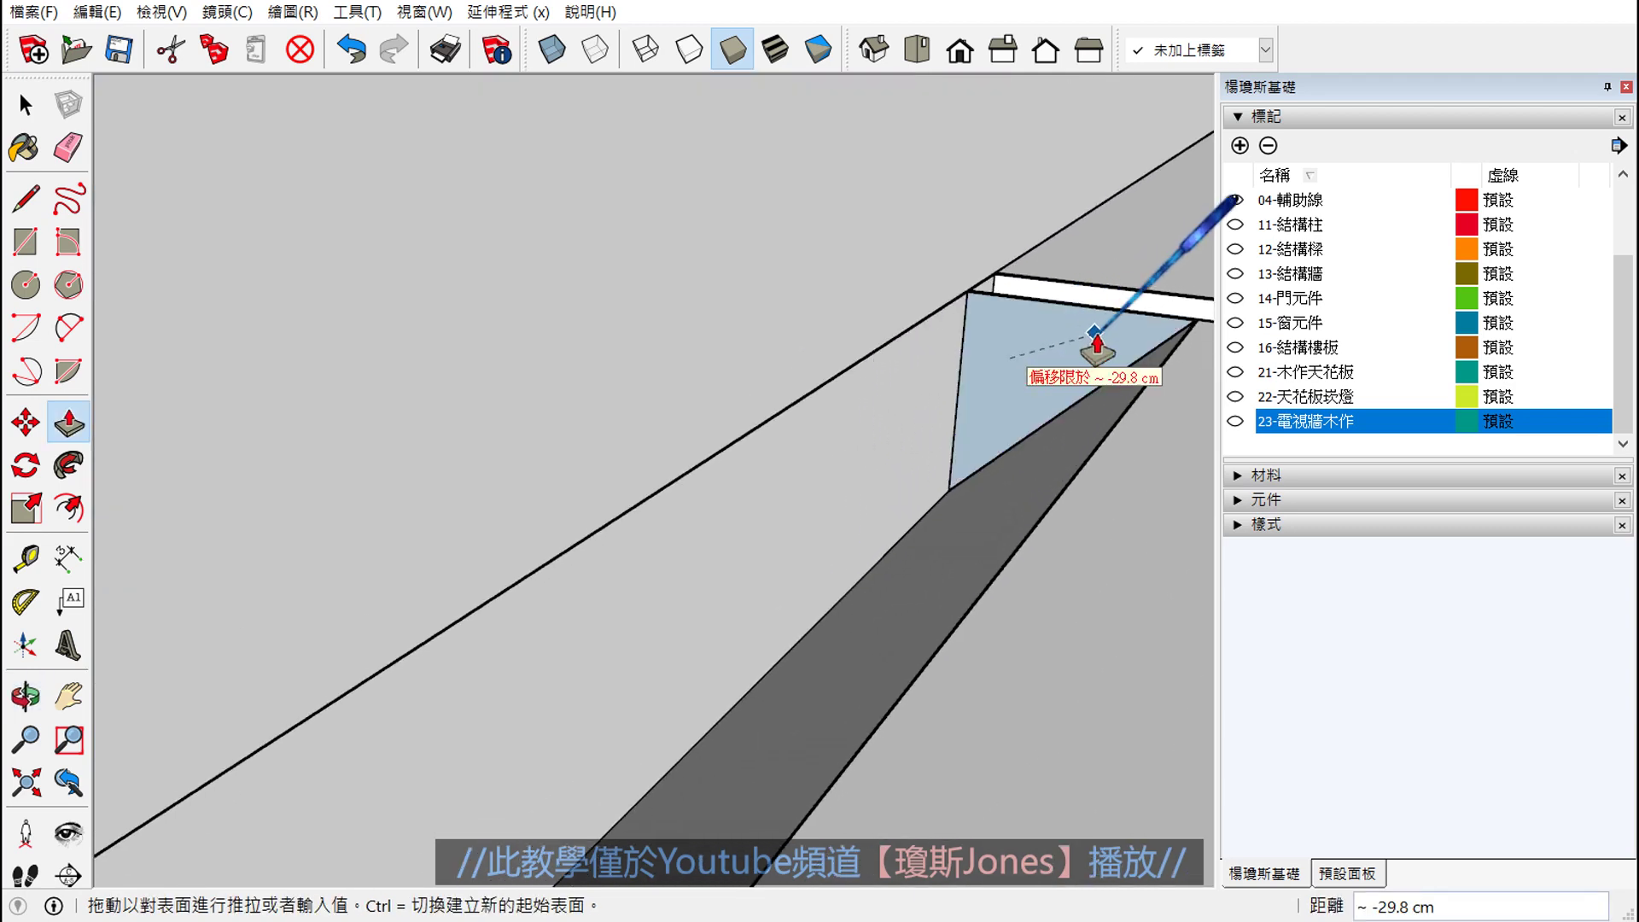
{"action": "left_click", "coordinate": [1113, 341]}
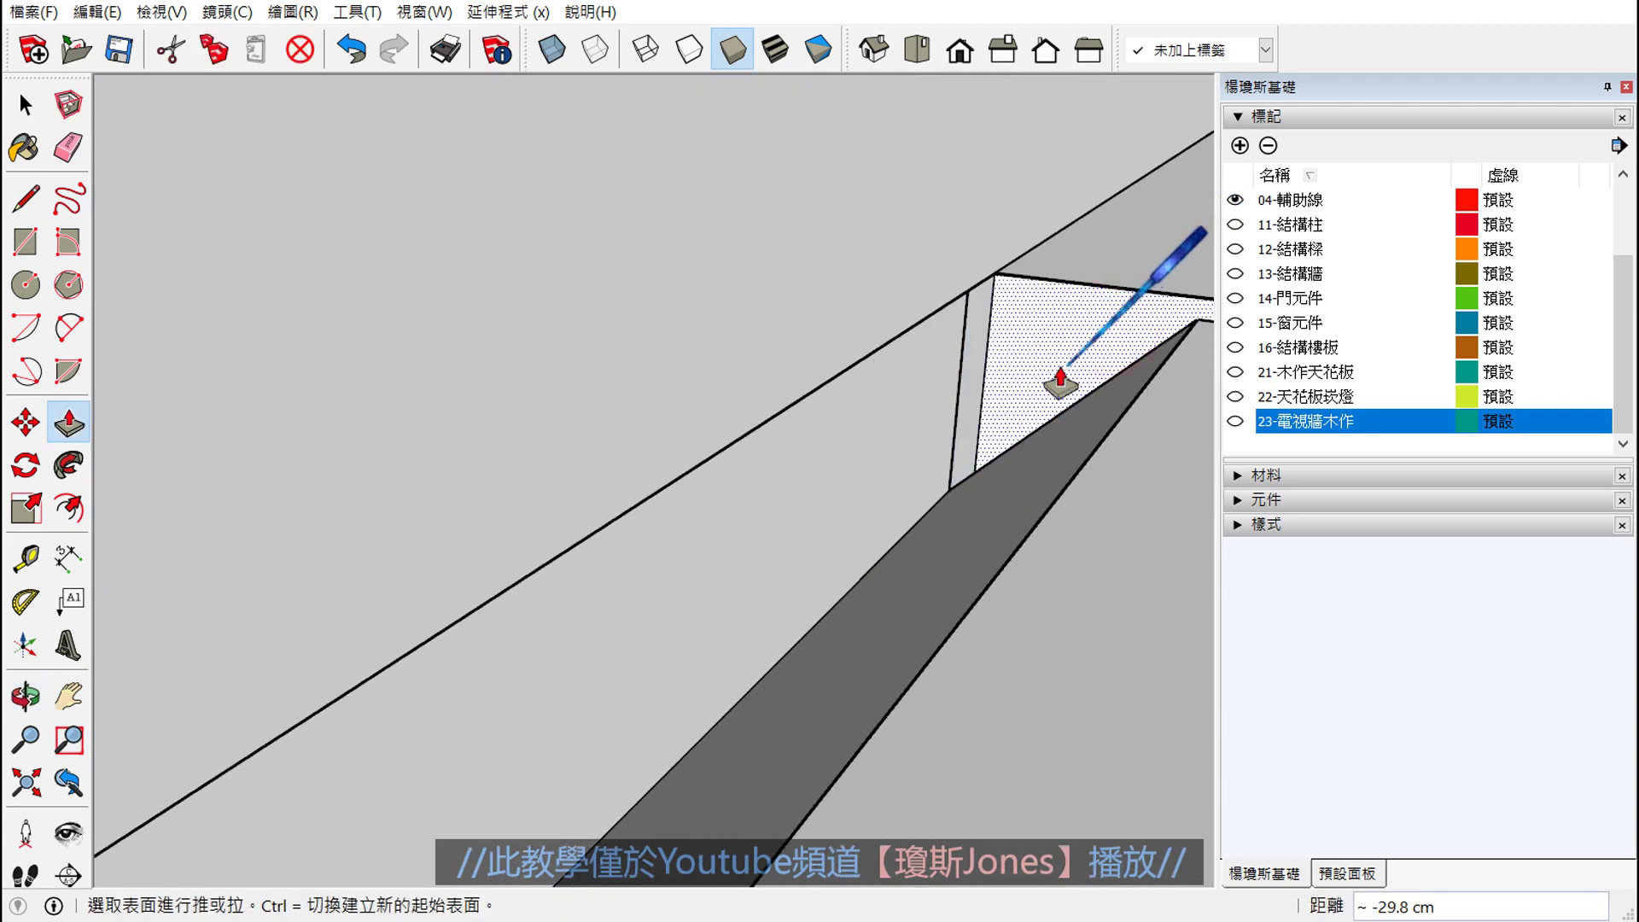
{"action": "key", "text": "space"}
{"action": "middle_click_drag", "start_coordinate": [987, 398], "coordinate": [1014, 417]}
{"action": "scroll", "coordinate": [1014, 417], "scroll_direction": "down", "scroll_amount": 2}
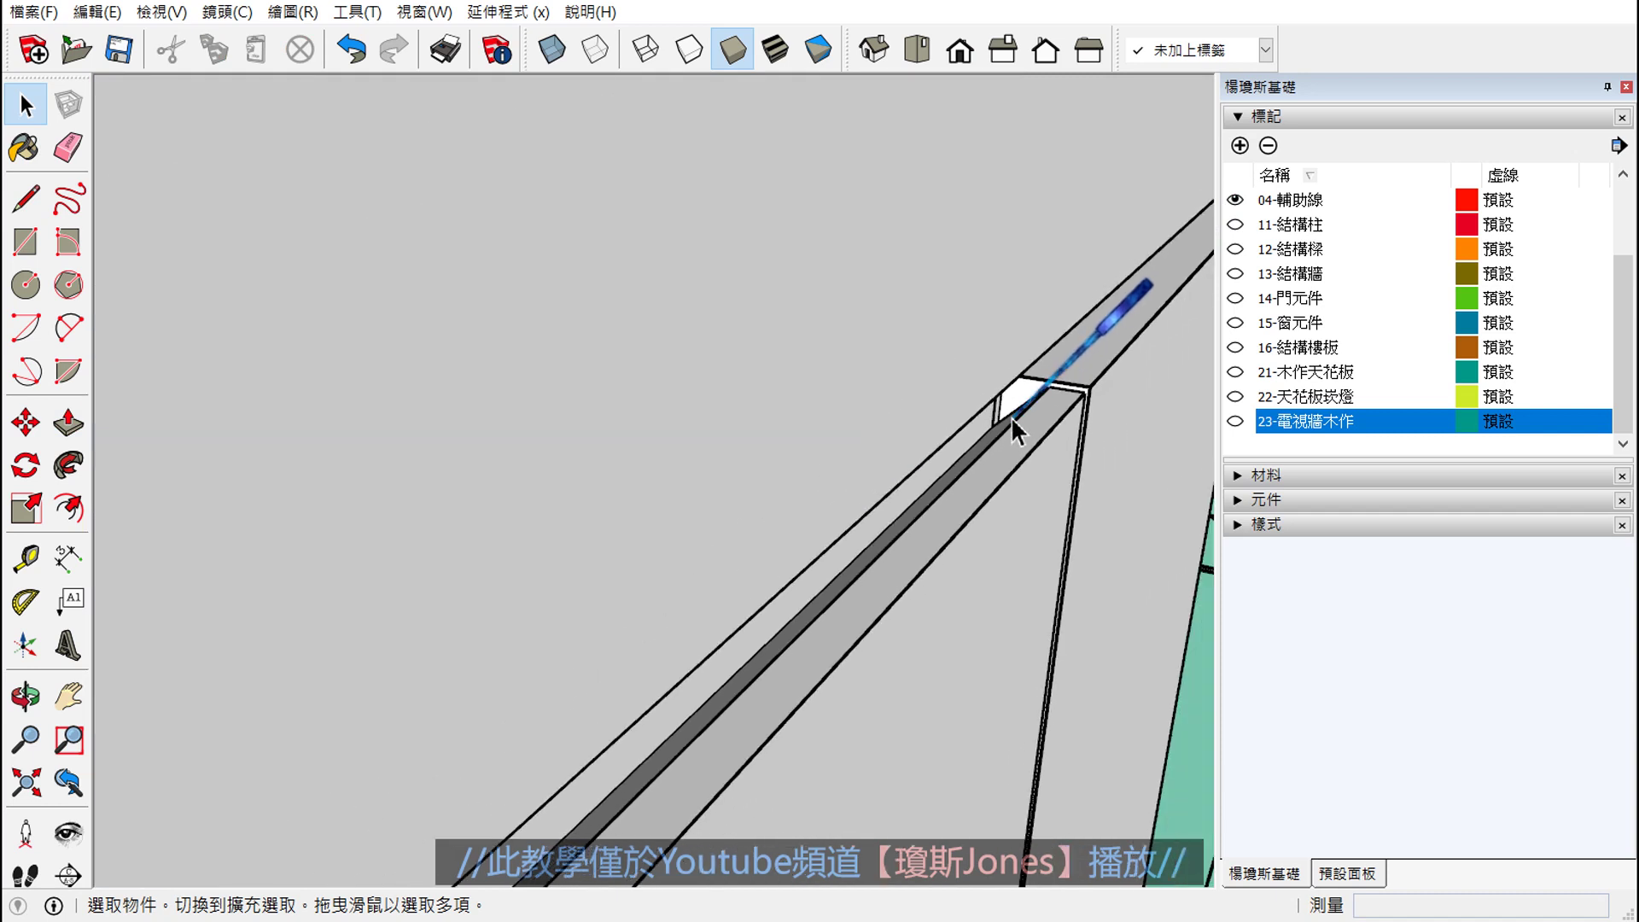
{"action": "scroll", "coordinate": [1011, 423], "scroll_direction": "down", "scroll_amount": 3}
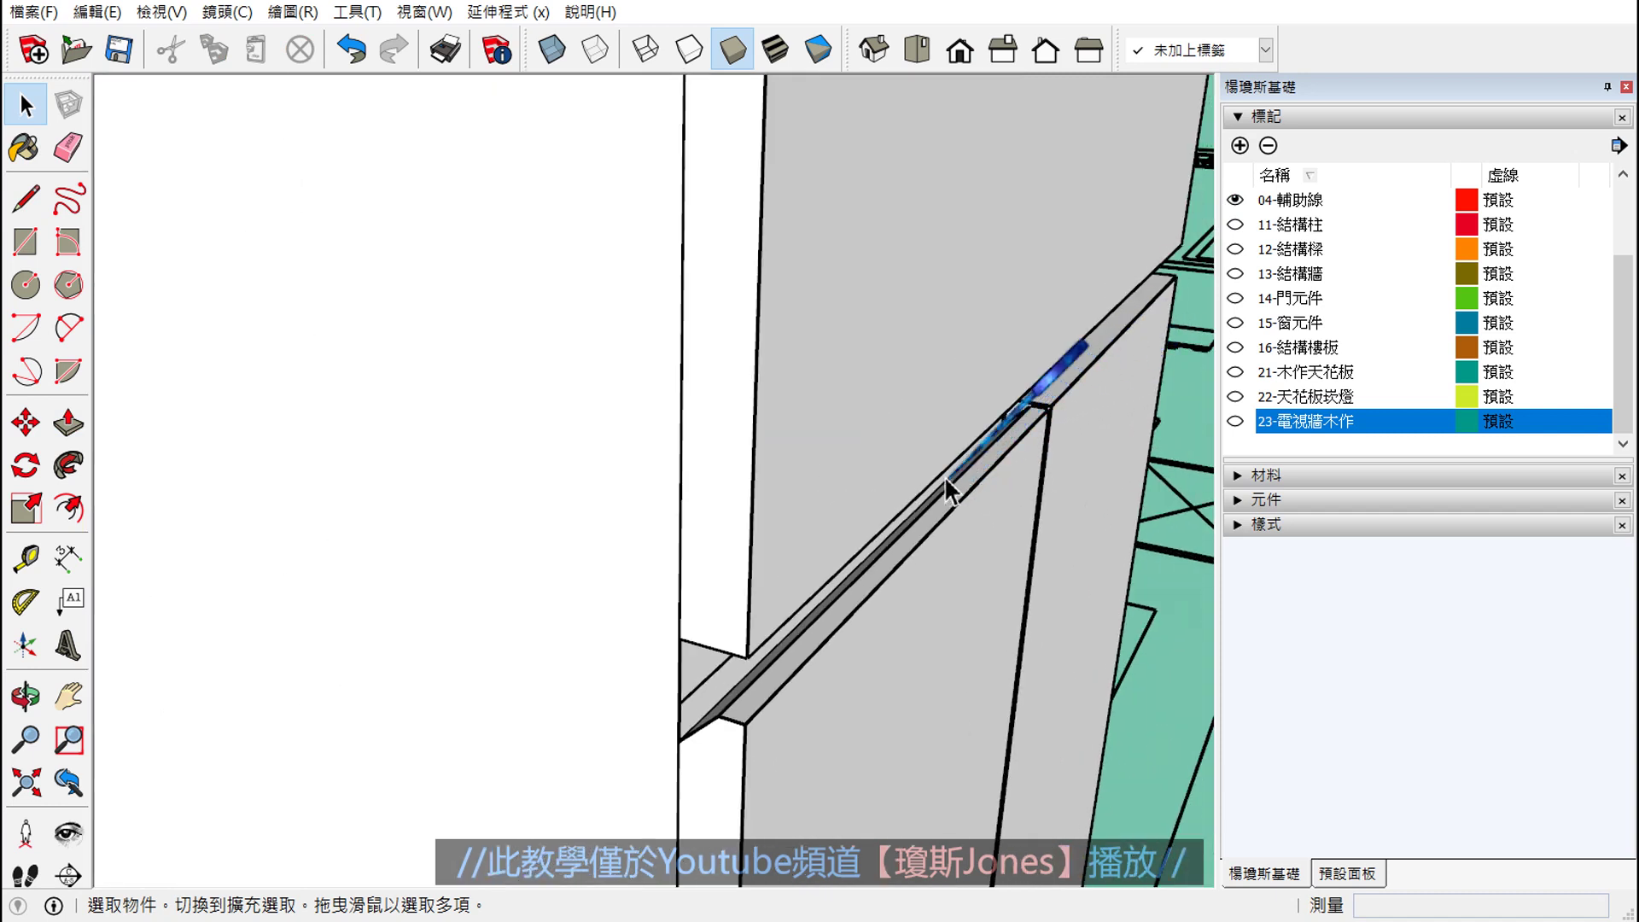
{"action": "mouse_move", "coordinate": [770, 463]}
{"action": "middle_mouse_down"}
{"action": "mouse_move", "coordinate": [809, 367]}
{"action": "mouse_move", "coordinate": [777, 356]}
{"action": "middle_mouse_up"}
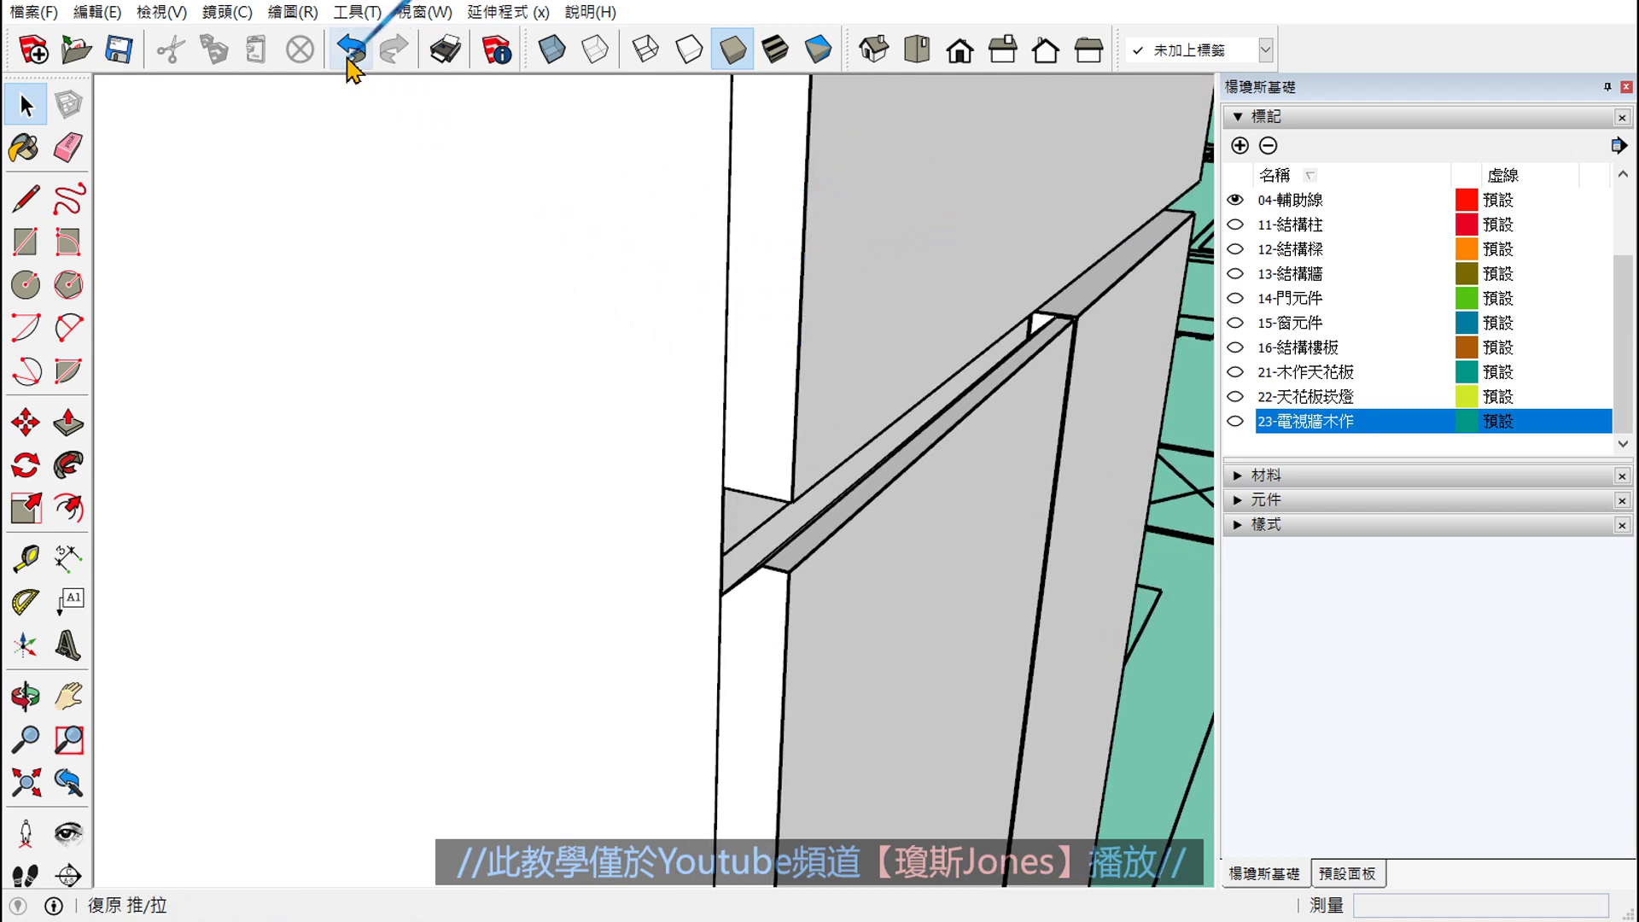
- Undo the 29.8 cm push, select the small face under the ledge end, and view its corner
{"action": "left_click", "coordinate": [350, 51]}
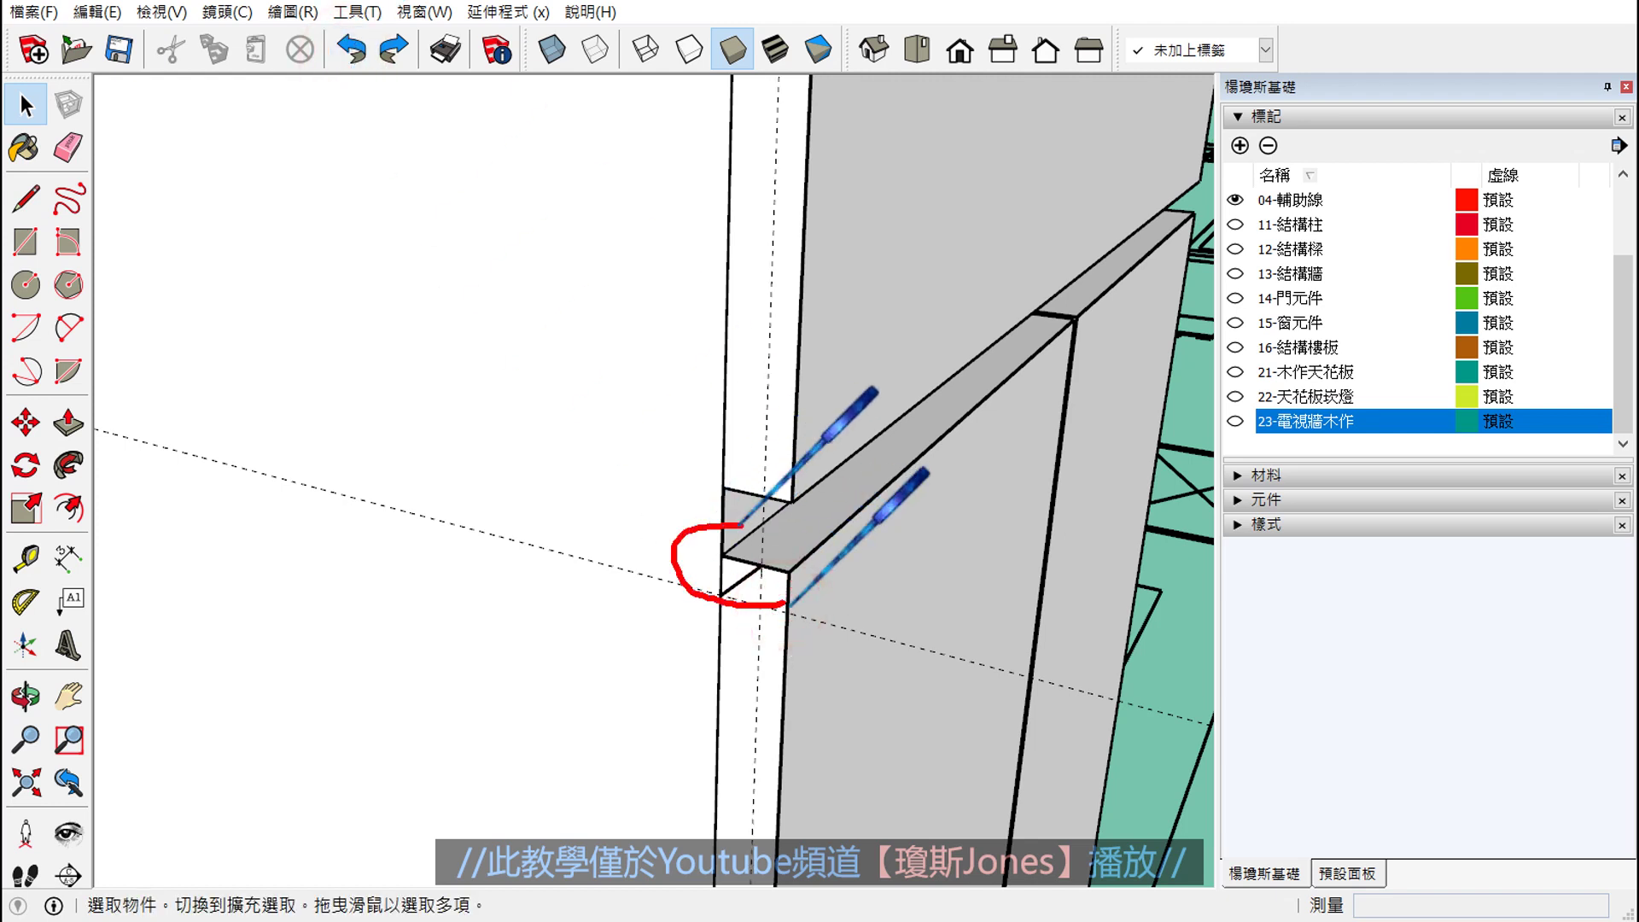
{"action": "scroll", "coordinate": [765, 675], "scroll_direction": "up", "scroll_amount": 2}
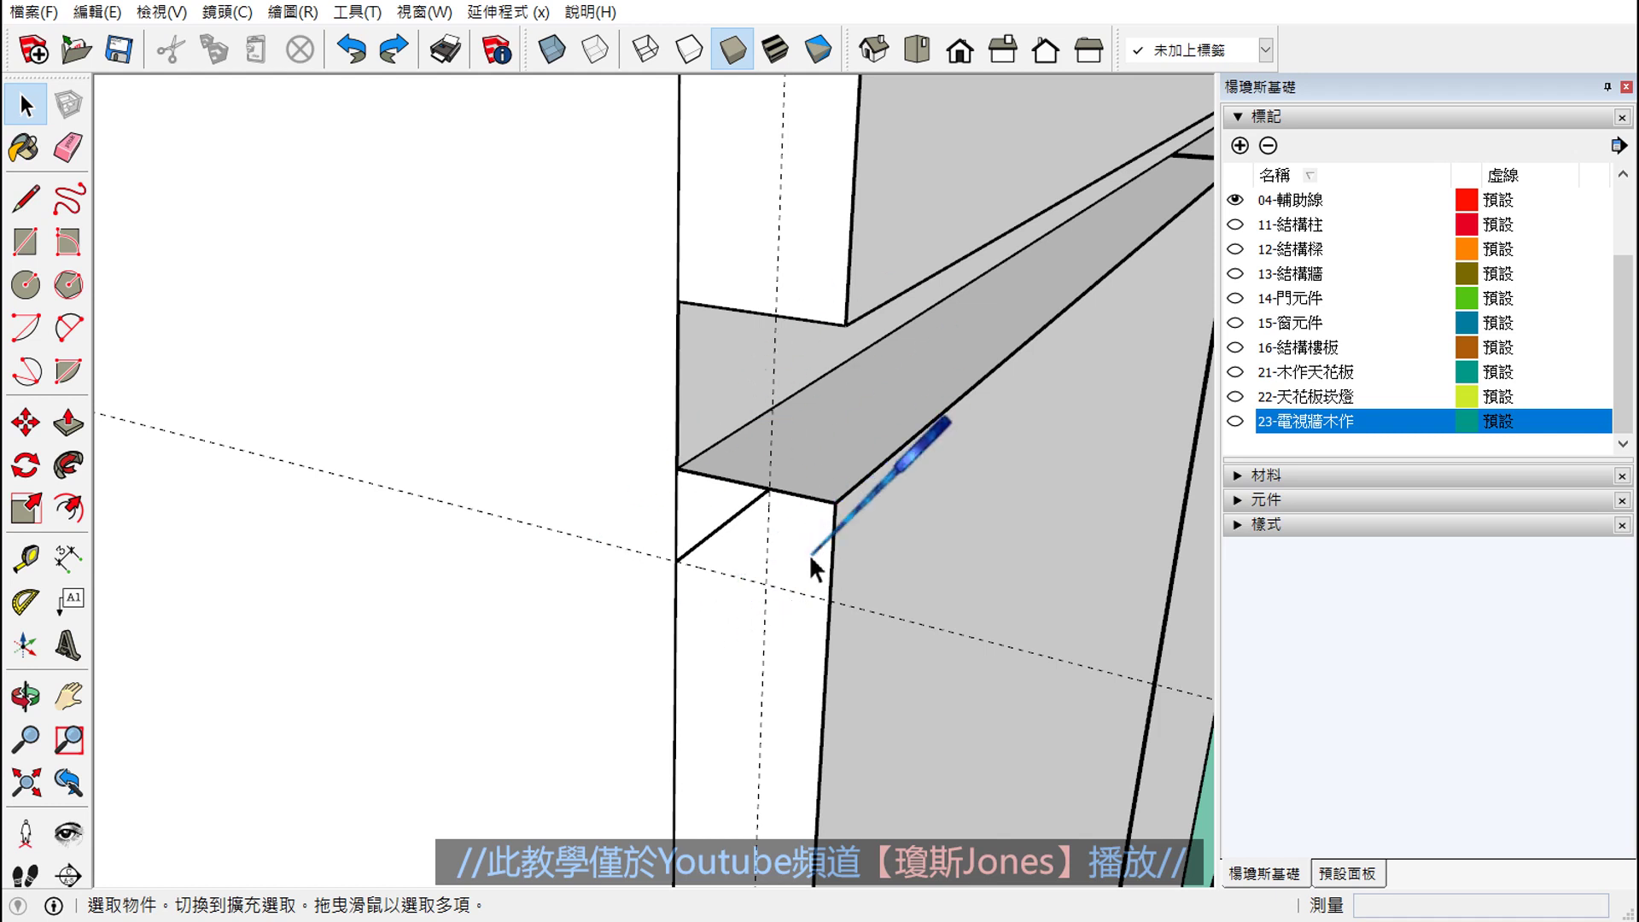
{"action": "left_click", "coordinate": [700, 508]}
{"action": "scroll", "coordinate": [752, 596], "scroll_direction": "down", "scroll_amount": 2}
{"action": "scroll", "coordinate": [753, 595], "scroll_direction": "down", "scroll_amount": 2}
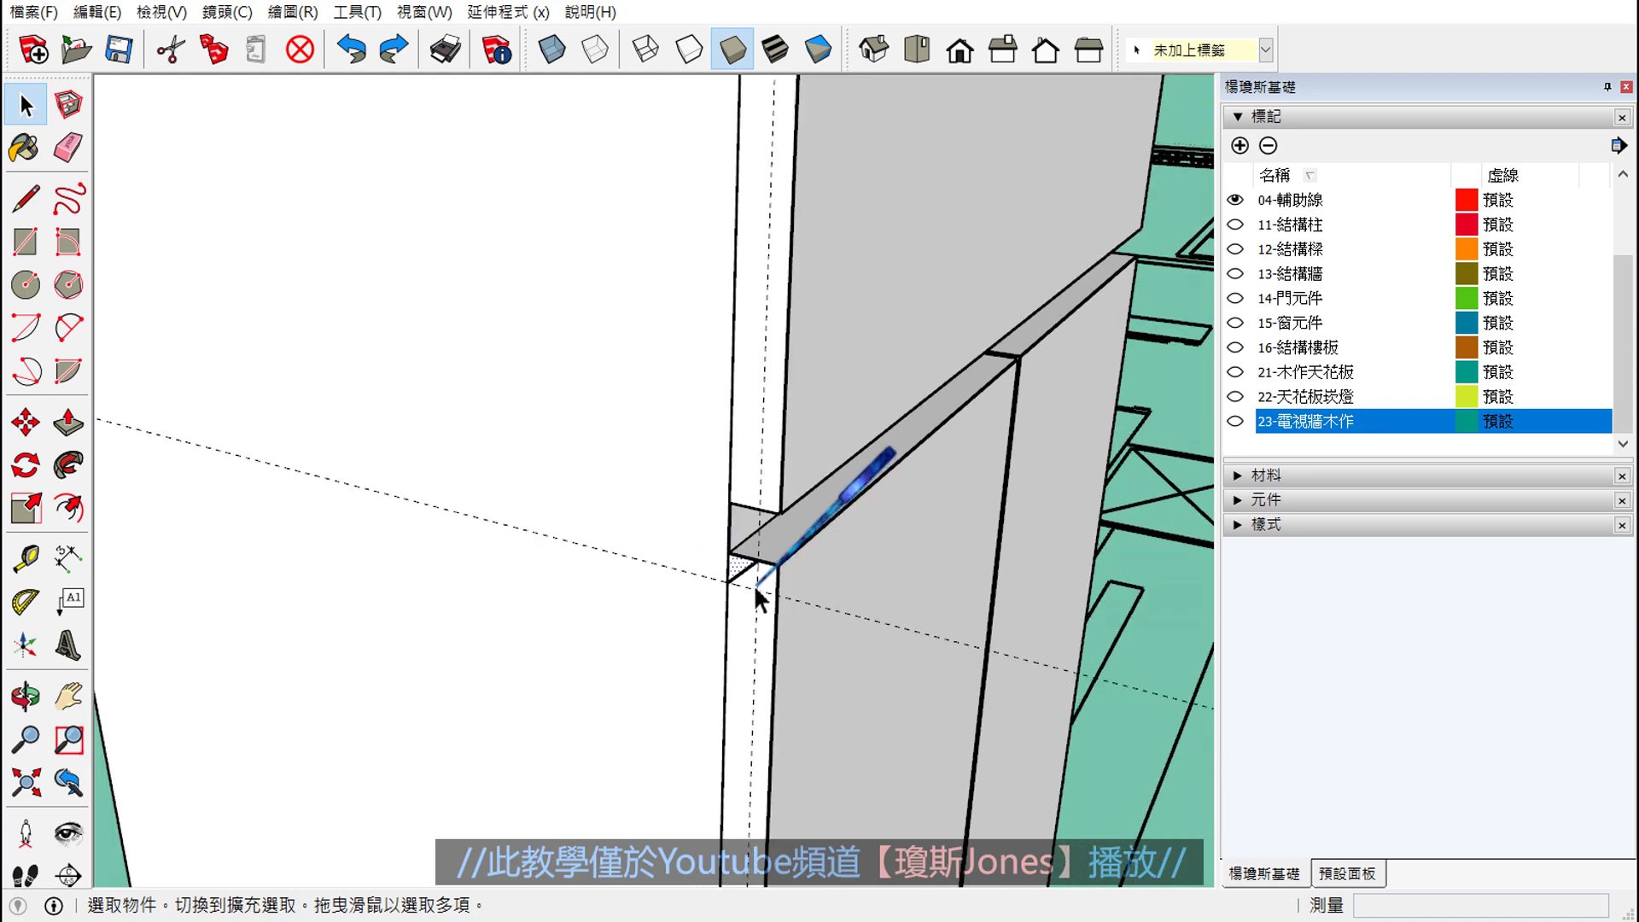
{"action": "mouse_move", "coordinate": [757, 589]}
{"action": "middle_mouse_down"}
{"action": "mouse_move", "coordinate": [777, 670]}
{"action": "mouse_move", "coordinate": [770, 357]}
{"action": "middle_mouse_up"}
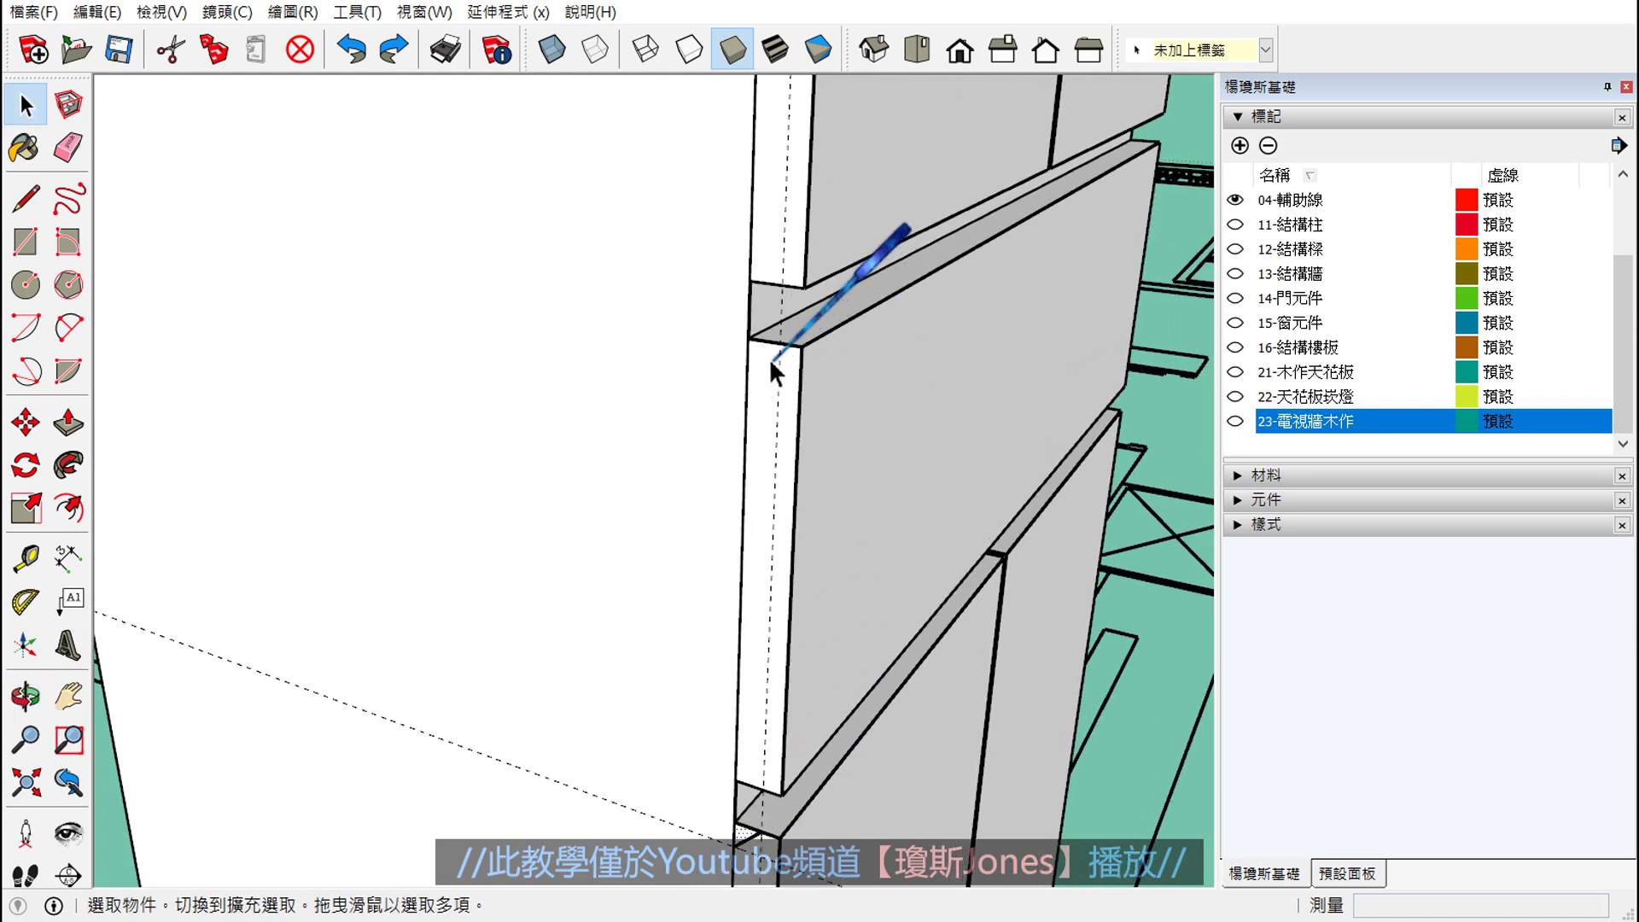
{"action": "scroll", "coordinate": [770, 357], "scroll_direction": "up", "scroll_amount": 2}
{"action": "scroll", "coordinate": [770, 352], "scroll_direction": "up", "scroll_amount": 2}
{"action": "scroll", "coordinate": [770, 351], "scroll_direction": "up", "scroll_amount": 2}
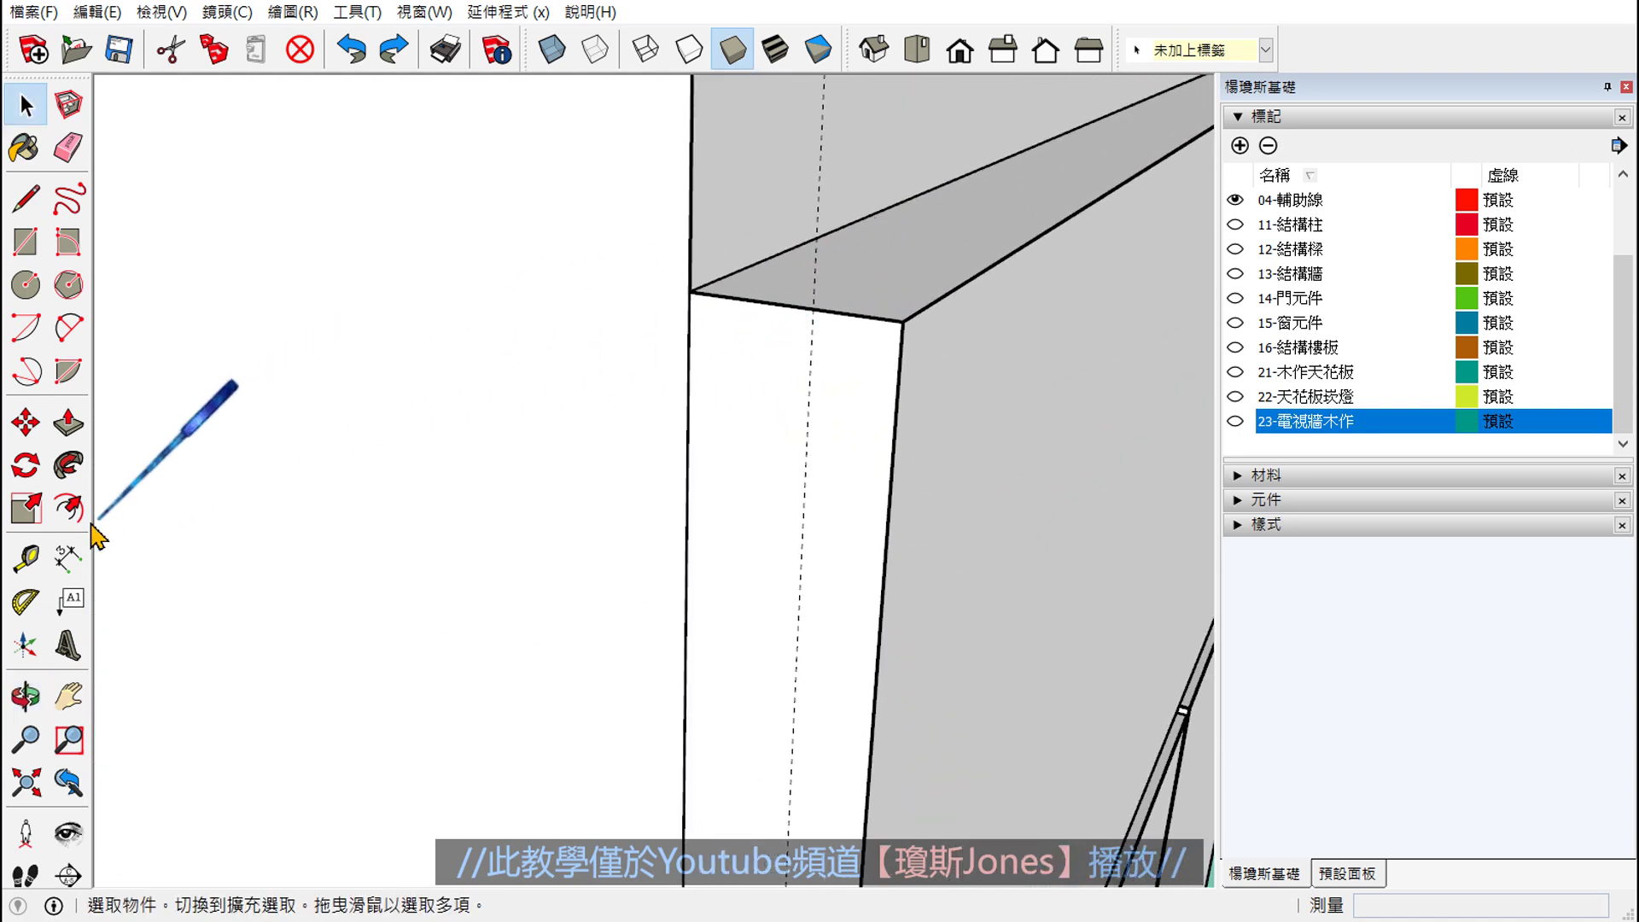
- Place a guide 1.2 cm in from the ledge's top edge
{"action": "left_click", "coordinate": [27, 559]}
{"action": "scroll", "coordinate": [777, 307], "scroll_direction": "up", "scroll_amount": 1}
{"action": "scroll", "coordinate": [763, 269], "scroll_direction": "up", "scroll_amount": 1}
{"action": "left_click", "coordinate": [751, 290]}
{"action": "type", "text": "1.2"}
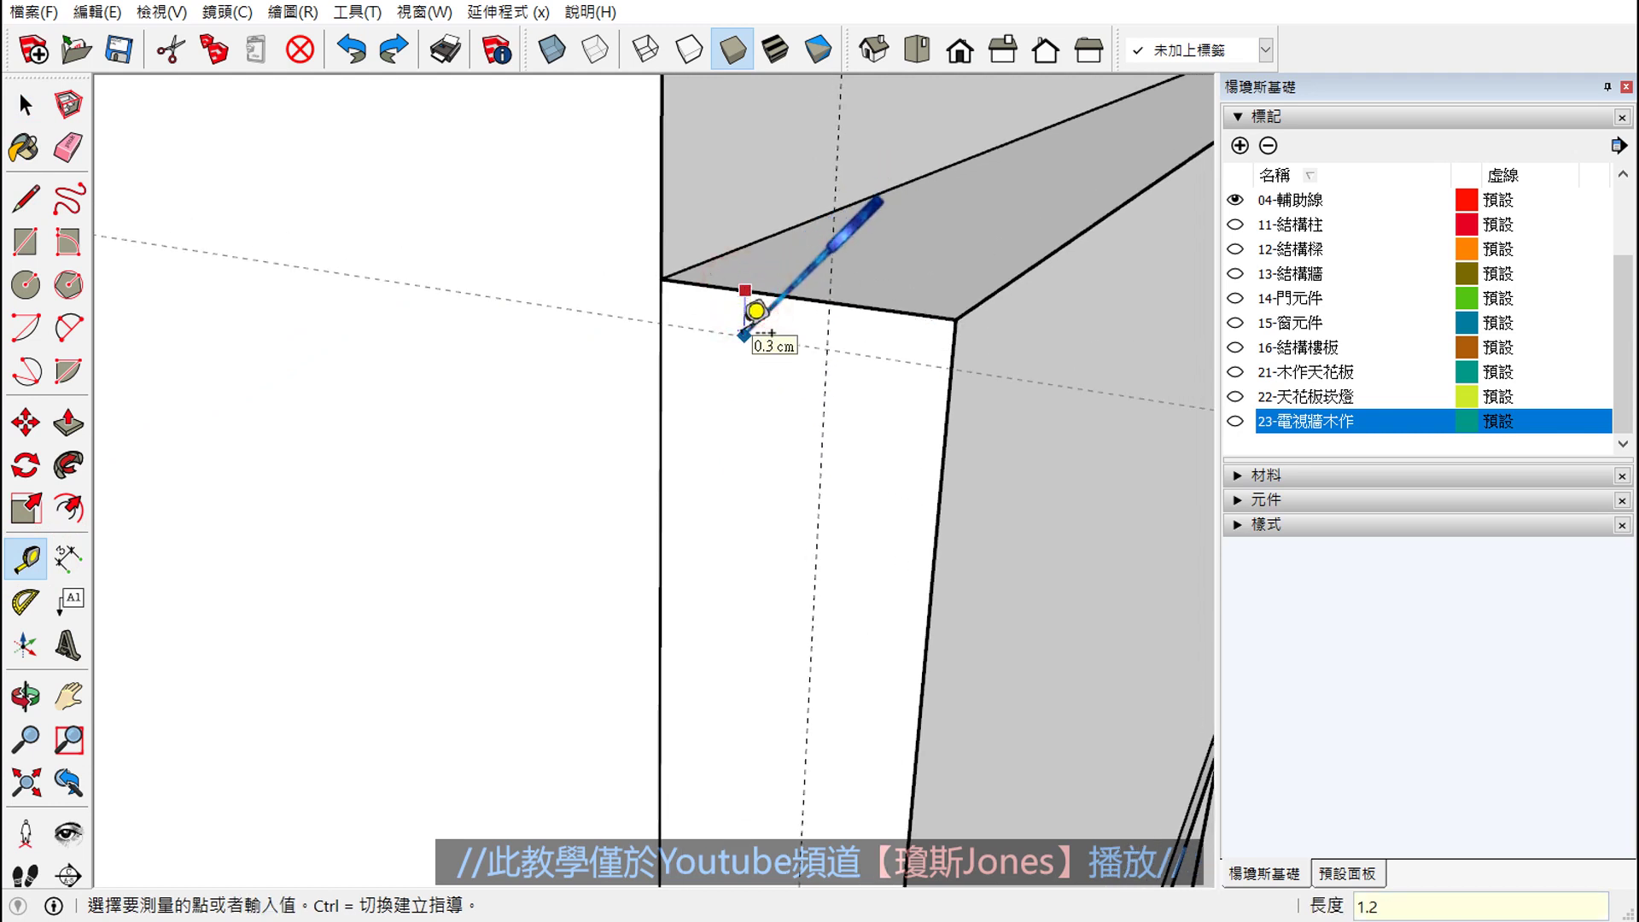
{"action": "key", "text": "Return"}
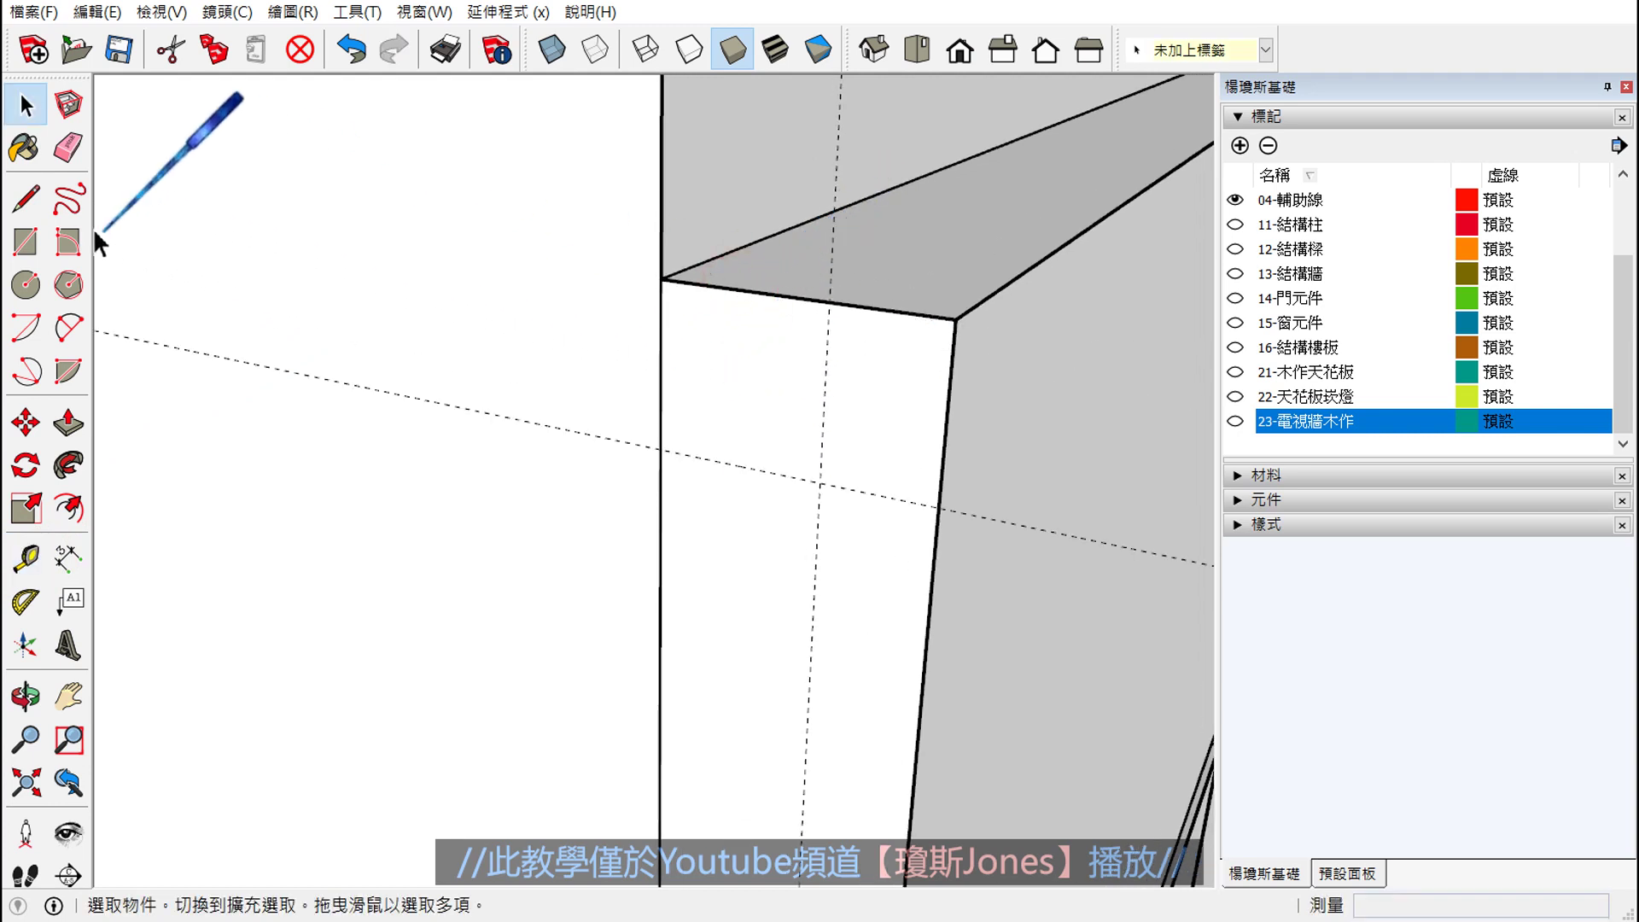
- Draw a diagonal line from the guide intersection across the ledge end's corner, then inspect it
{"action": "left_click", "coordinate": [28, 199]}
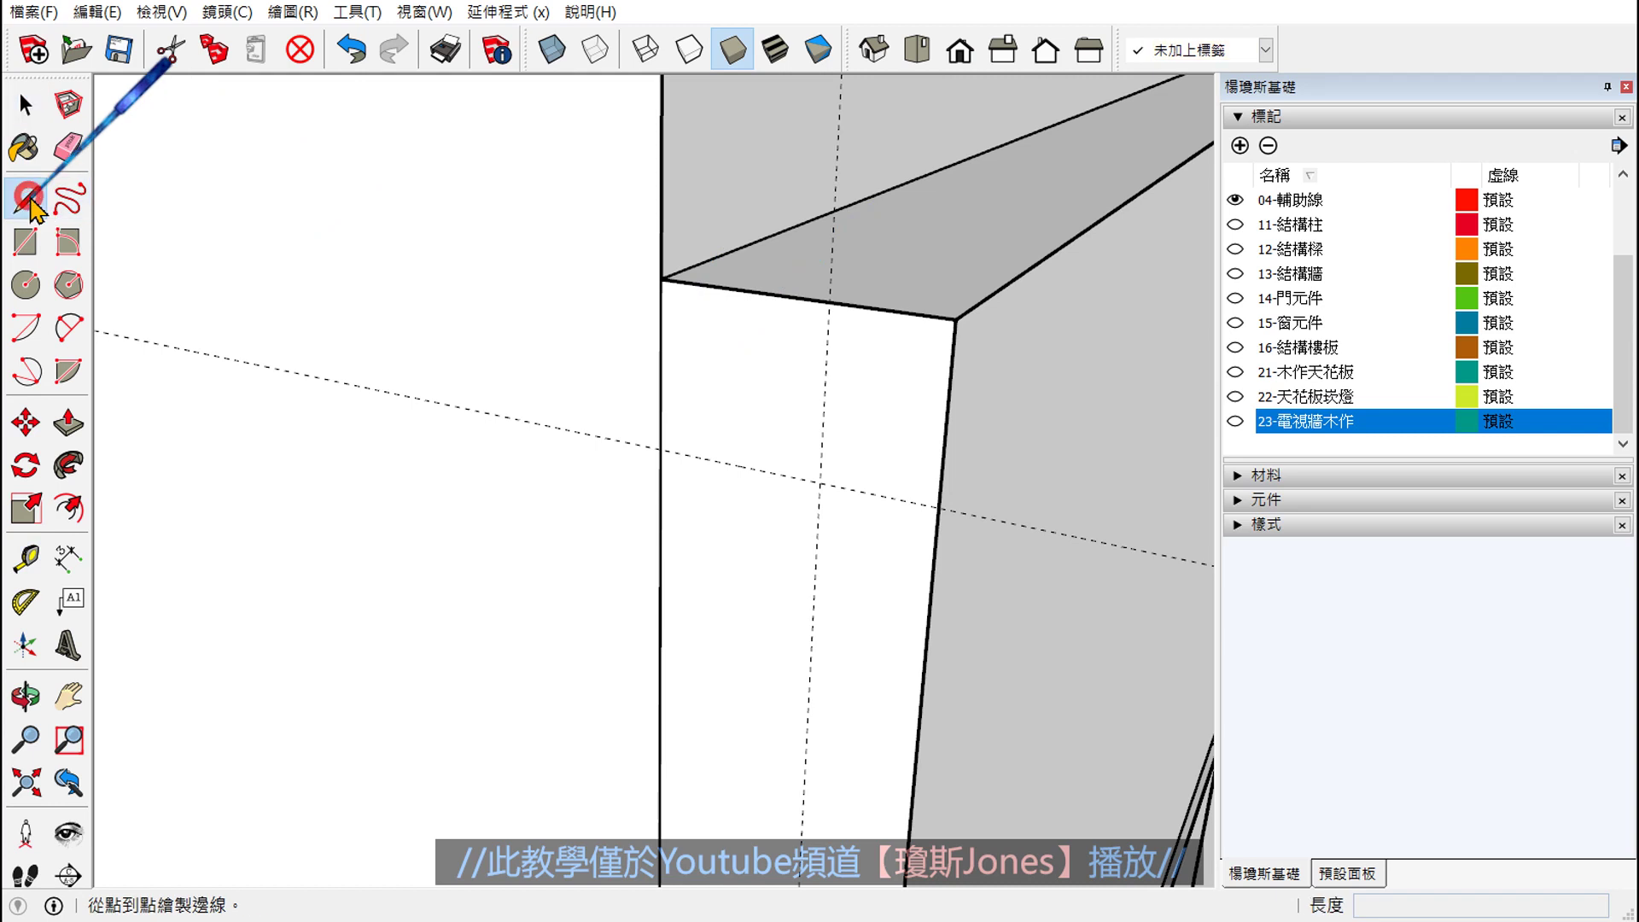
{"action": "left_click", "coordinate": [829, 300]}
{"action": "left_click", "coordinate": [662, 451]}
{"action": "key", "text": "space"}
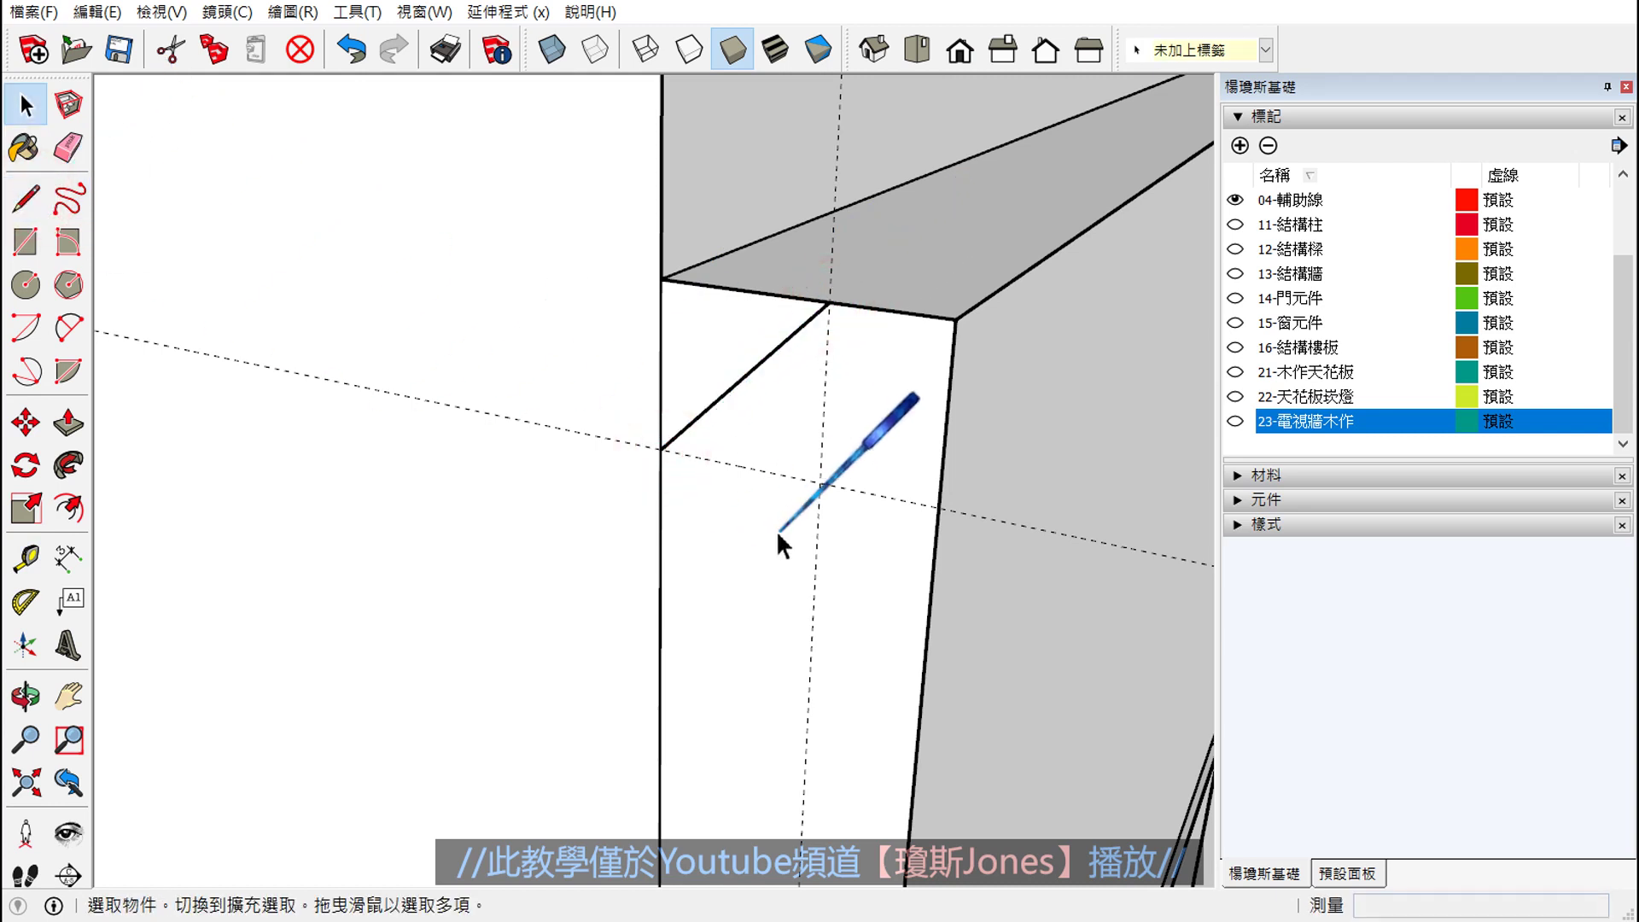
{"action": "scroll", "coordinate": [748, 447], "scroll_direction": "down", "scroll_amount": 3}
{"action": "scroll", "coordinate": [748, 448], "scroll_direction": "down", "scroll_amount": 2}
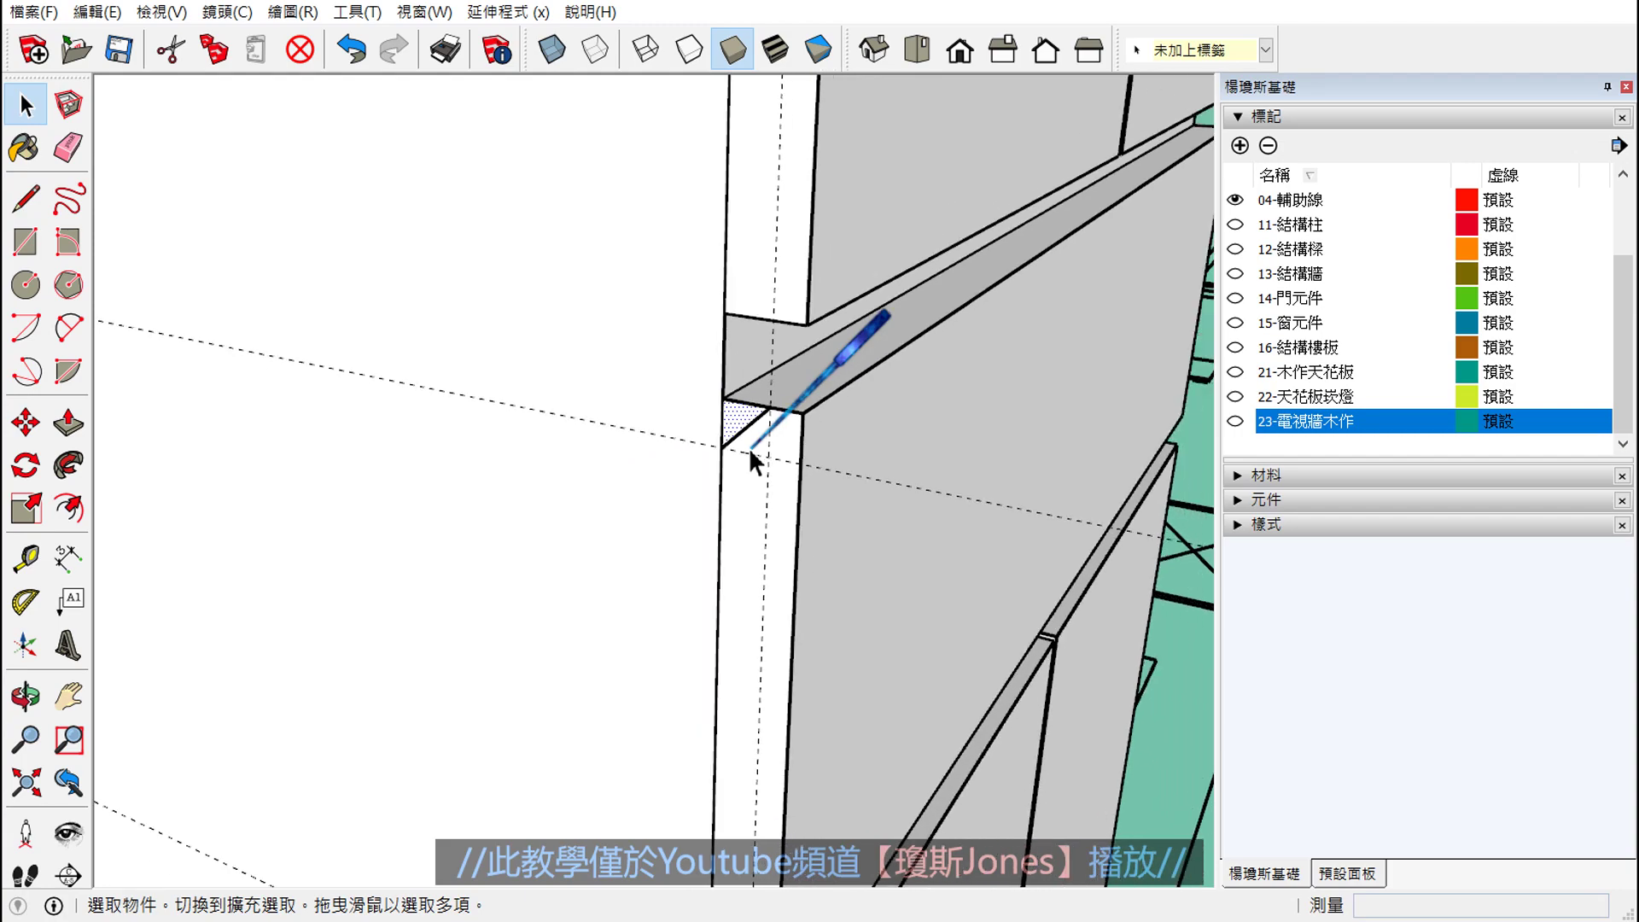
{"action": "scroll", "coordinate": [748, 322], "scroll_direction": "down", "scroll_amount": 2}
{"action": "scroll", "coordinate": [794, 359], "scroll_direction": "down", "scroll_amount": 2}
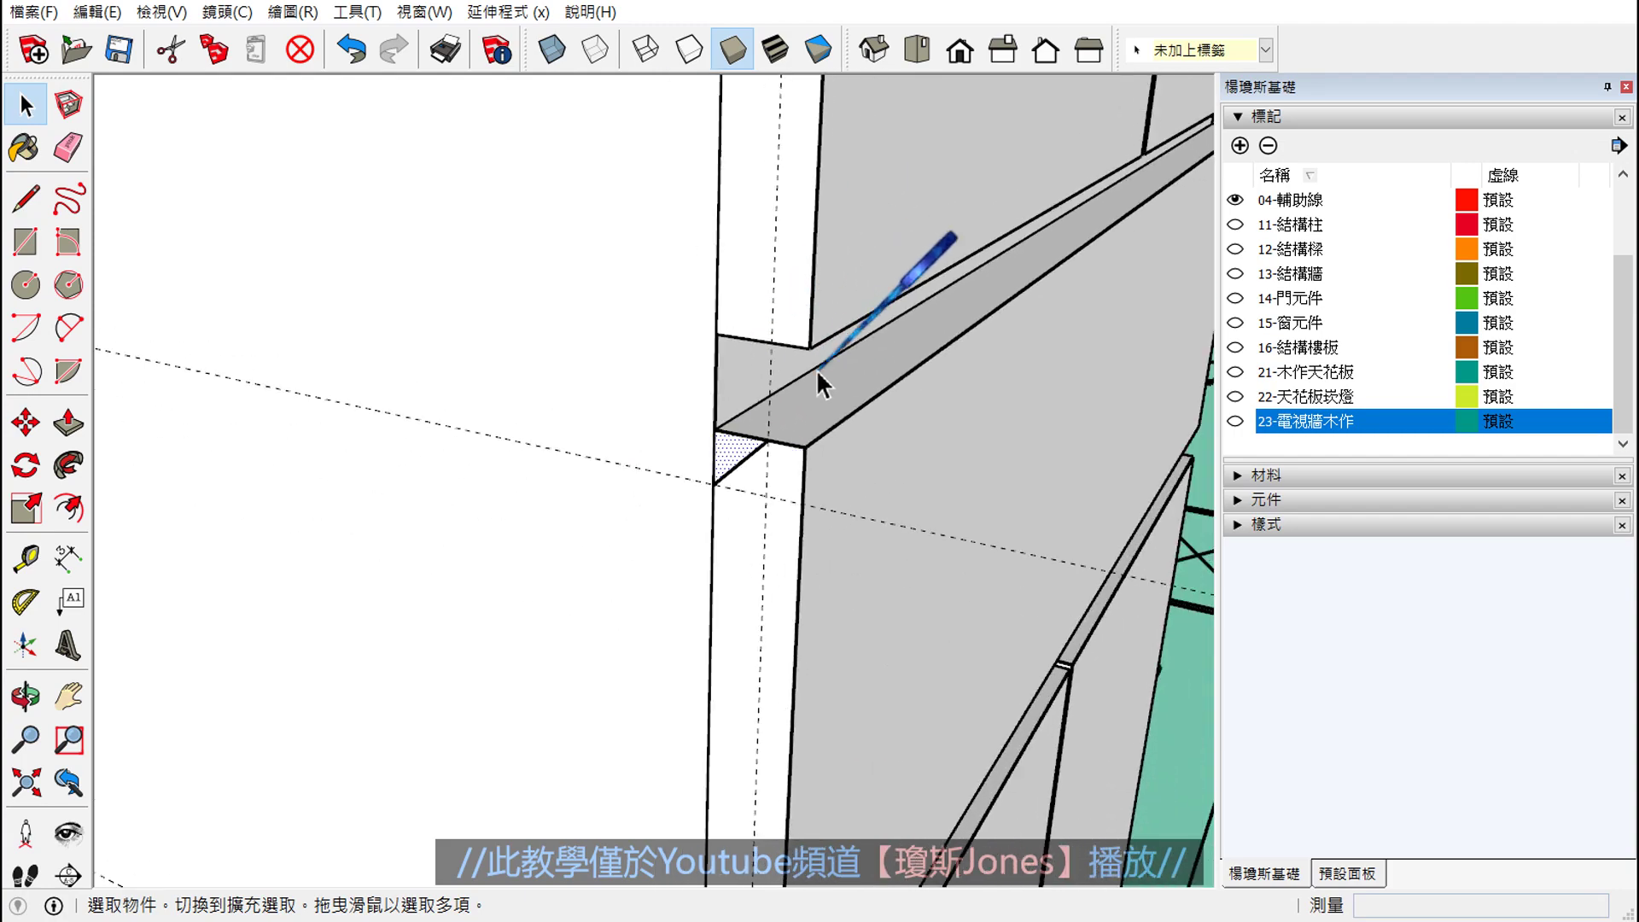
{"action": "scroll", "coordinate": [857, 388], "scroll_direction": "down", "scroll_amount": 2}
{"action": "scroll", "coordinate": [857, 387], "scroll_direction": "down", "scroll_amount": 2}
{"action": "middle_click_drag", "start_coordinate": [888, 410], "coordinate": [845, 461]}
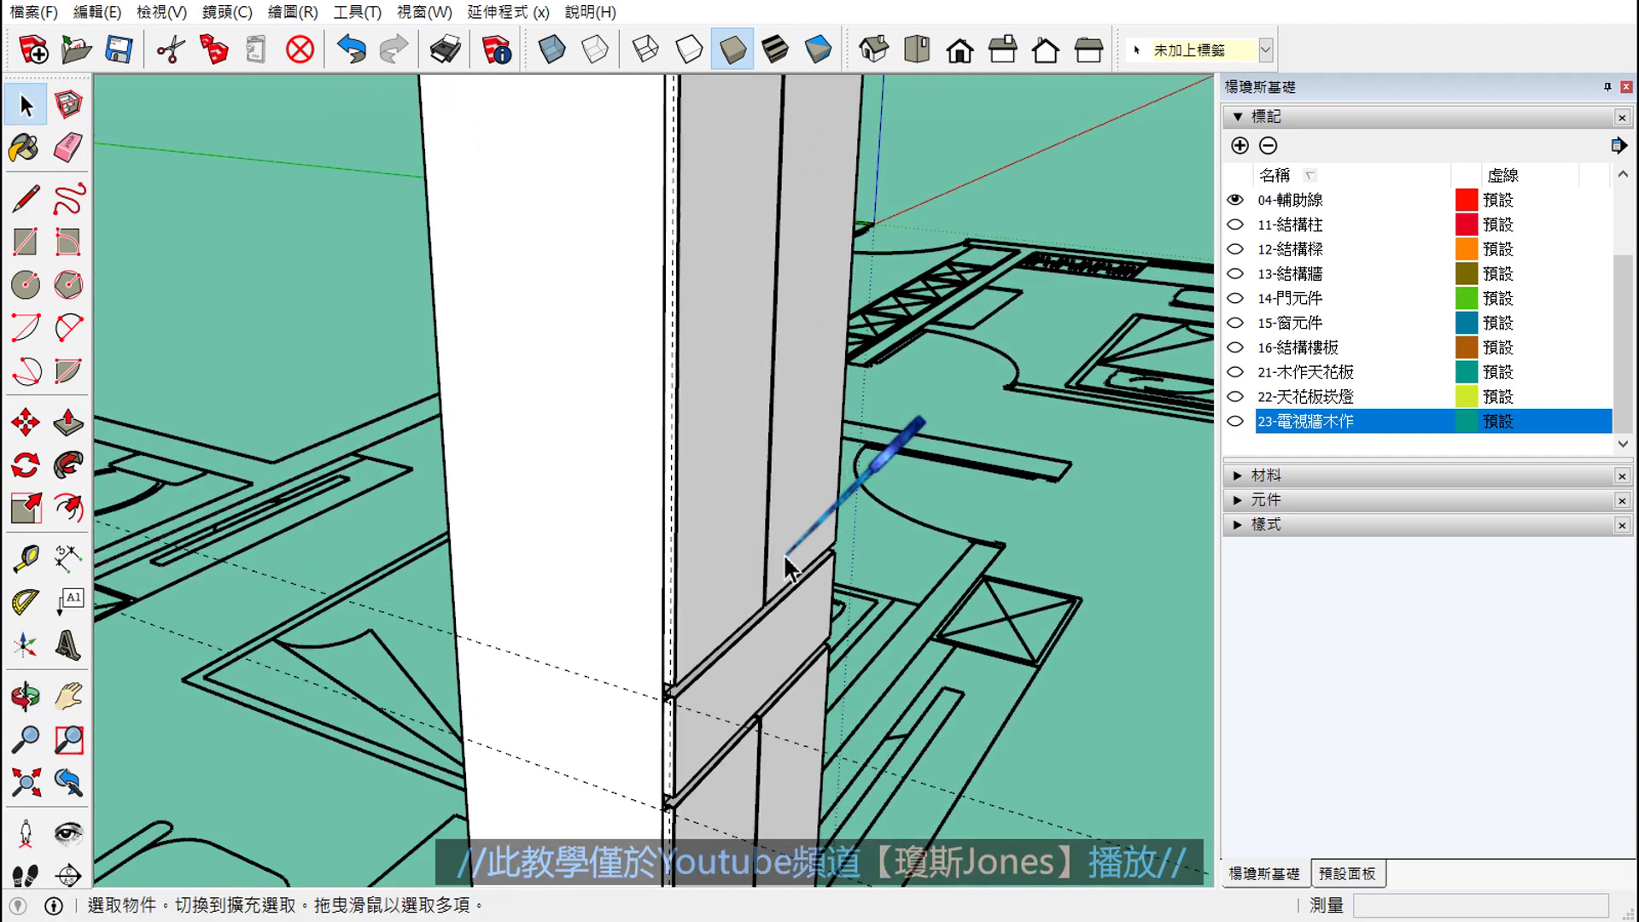
{"action": "scroll", "coordinate": [752, 493], "scroll_direction": "down", "scroll_amount": 2}
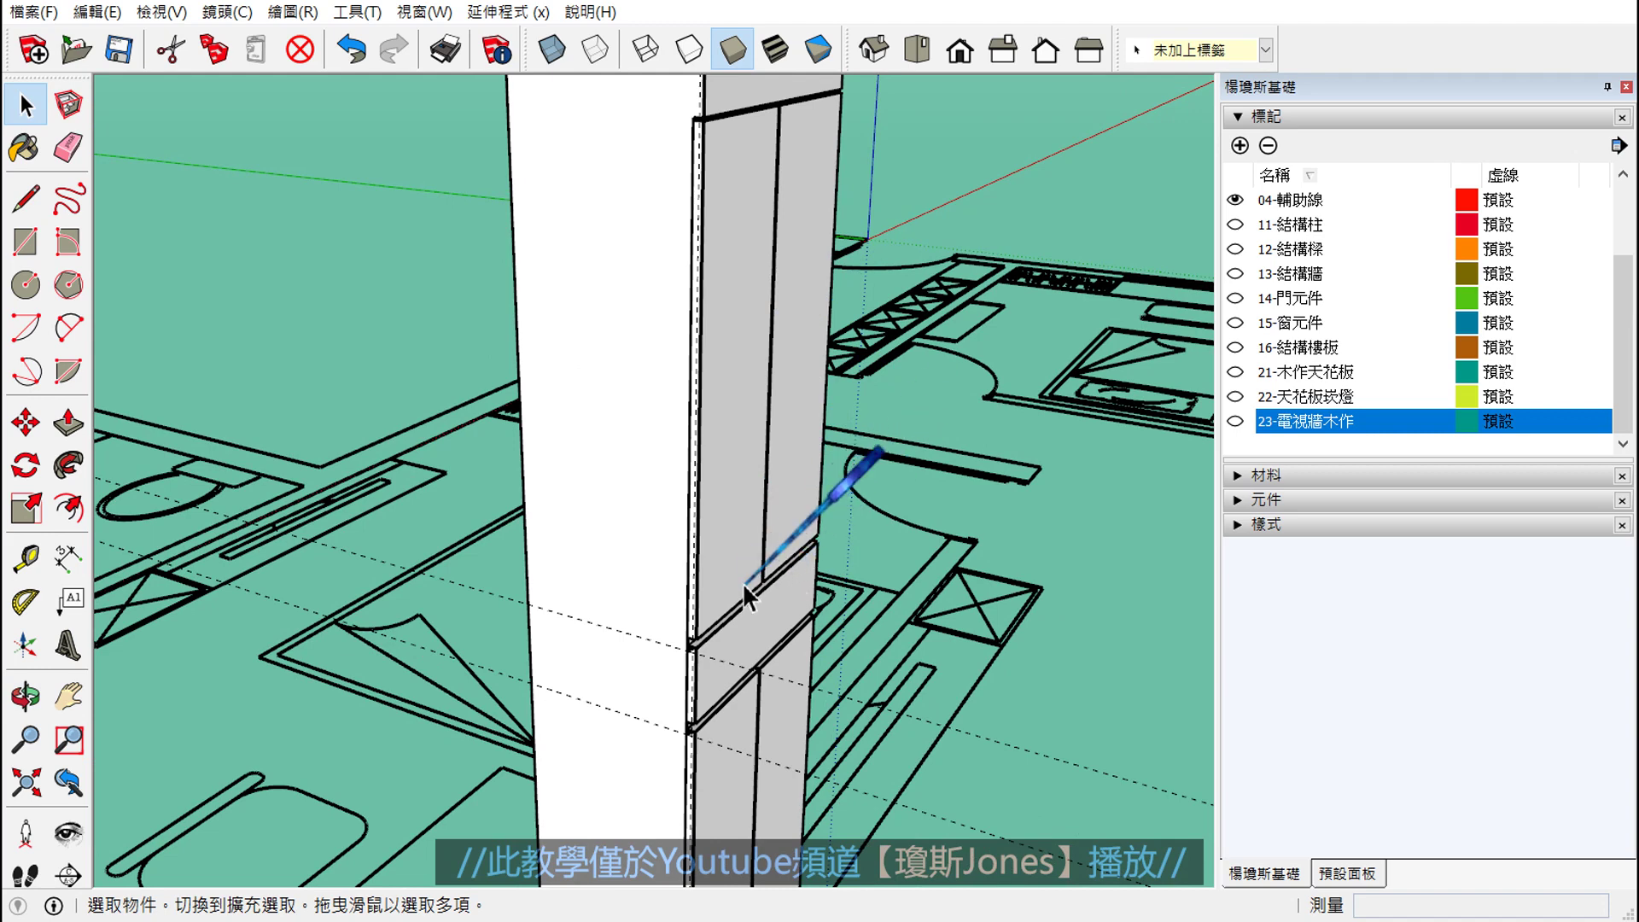
{"action": "scroll", "coordinate": [688, 662], "scroll_direction": "up", "scroll_amount": 2}
{"action": "scroll", "coordinate": [688, 662], "scroll_direction": "up", "scroll_amount": 2}
{"action": "scroll", "coordinate": [700, 598], "scroll_direction": "up", "scroll_amount": 2}
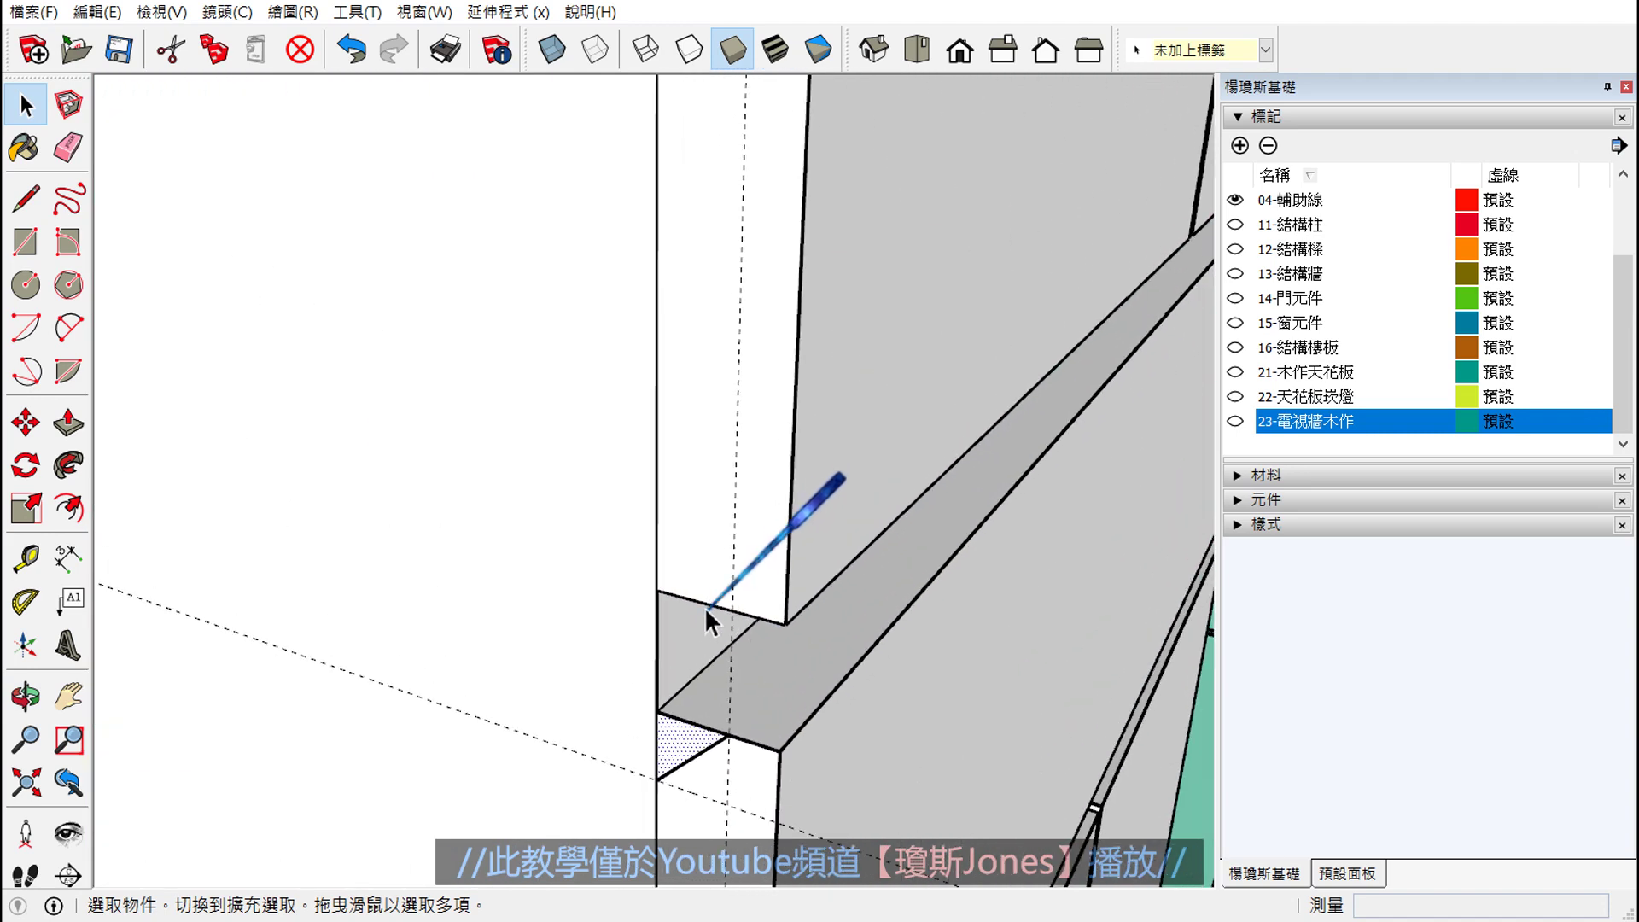
{"action": "scroll", "coordinate": [713, 606], "scroll_direction": "up", "scroll_amount": 1}
- Place another guide 1.2 cm in from the face's vertical edge
{"action": "left_click", "coordinate": [26, 560]}
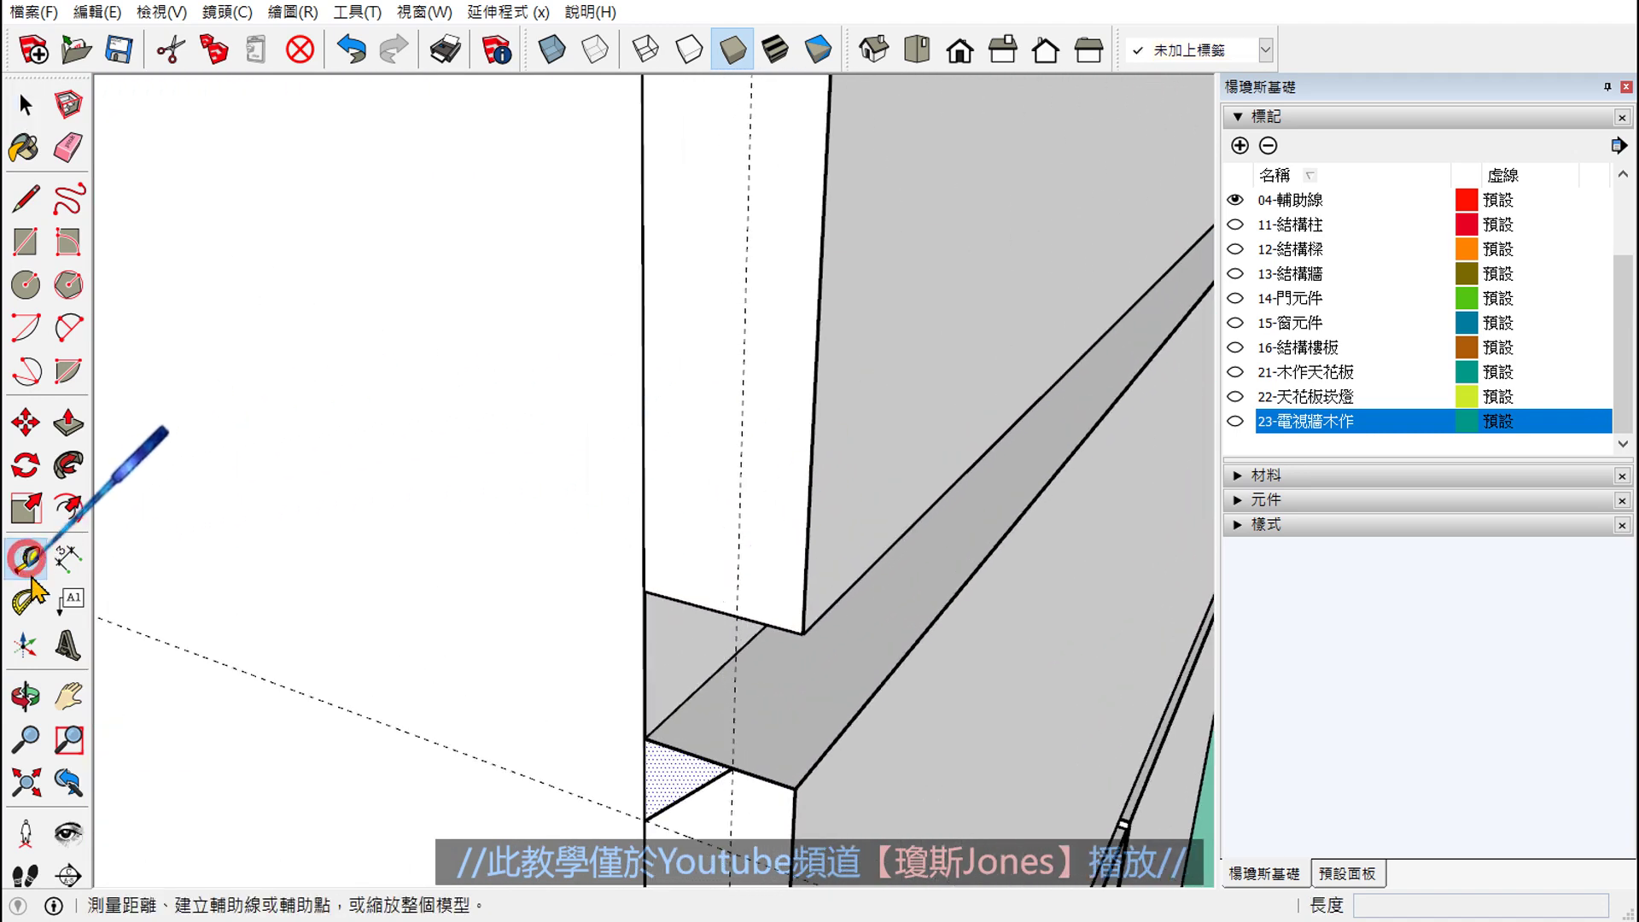
{"action": "scroll", "coordinate": [623, 666], "scroll_direction": "up", "scroll_amount": 1}
{"action": "left_click", "coordinate": [675, 563]}
{"action": "type", "text": "1.2"}
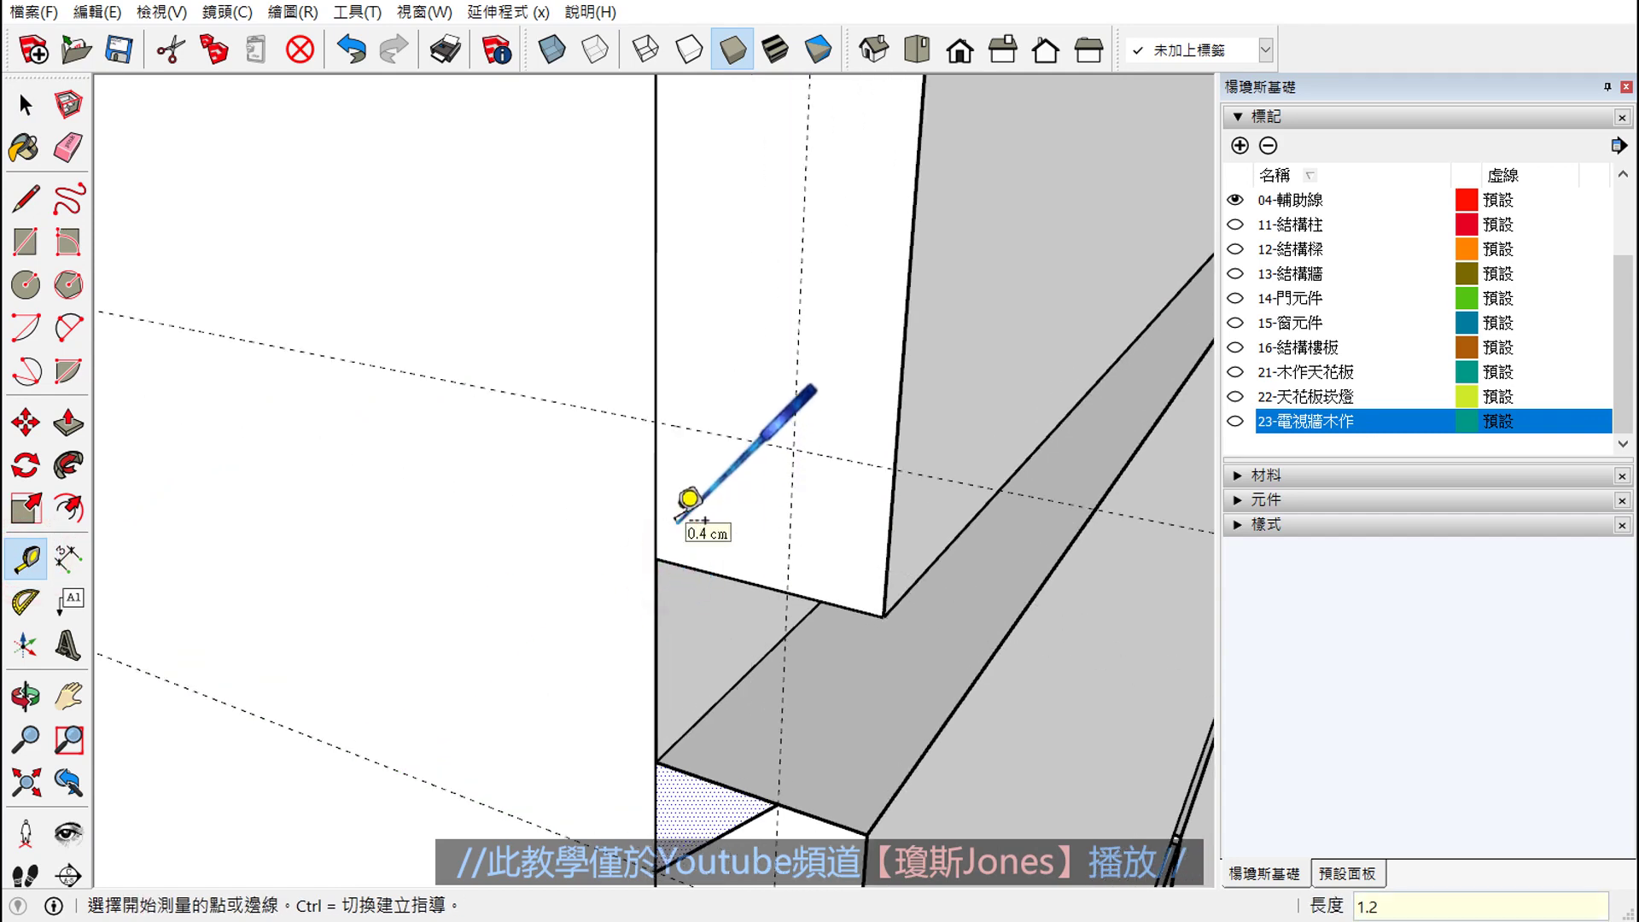
{"action": "key", "text": "Return"}
{"action": "key", "text": "space"}
{"action": "middle_click_drag", "start_coordinate": [760, 540], "coordinate": [793, 491]}
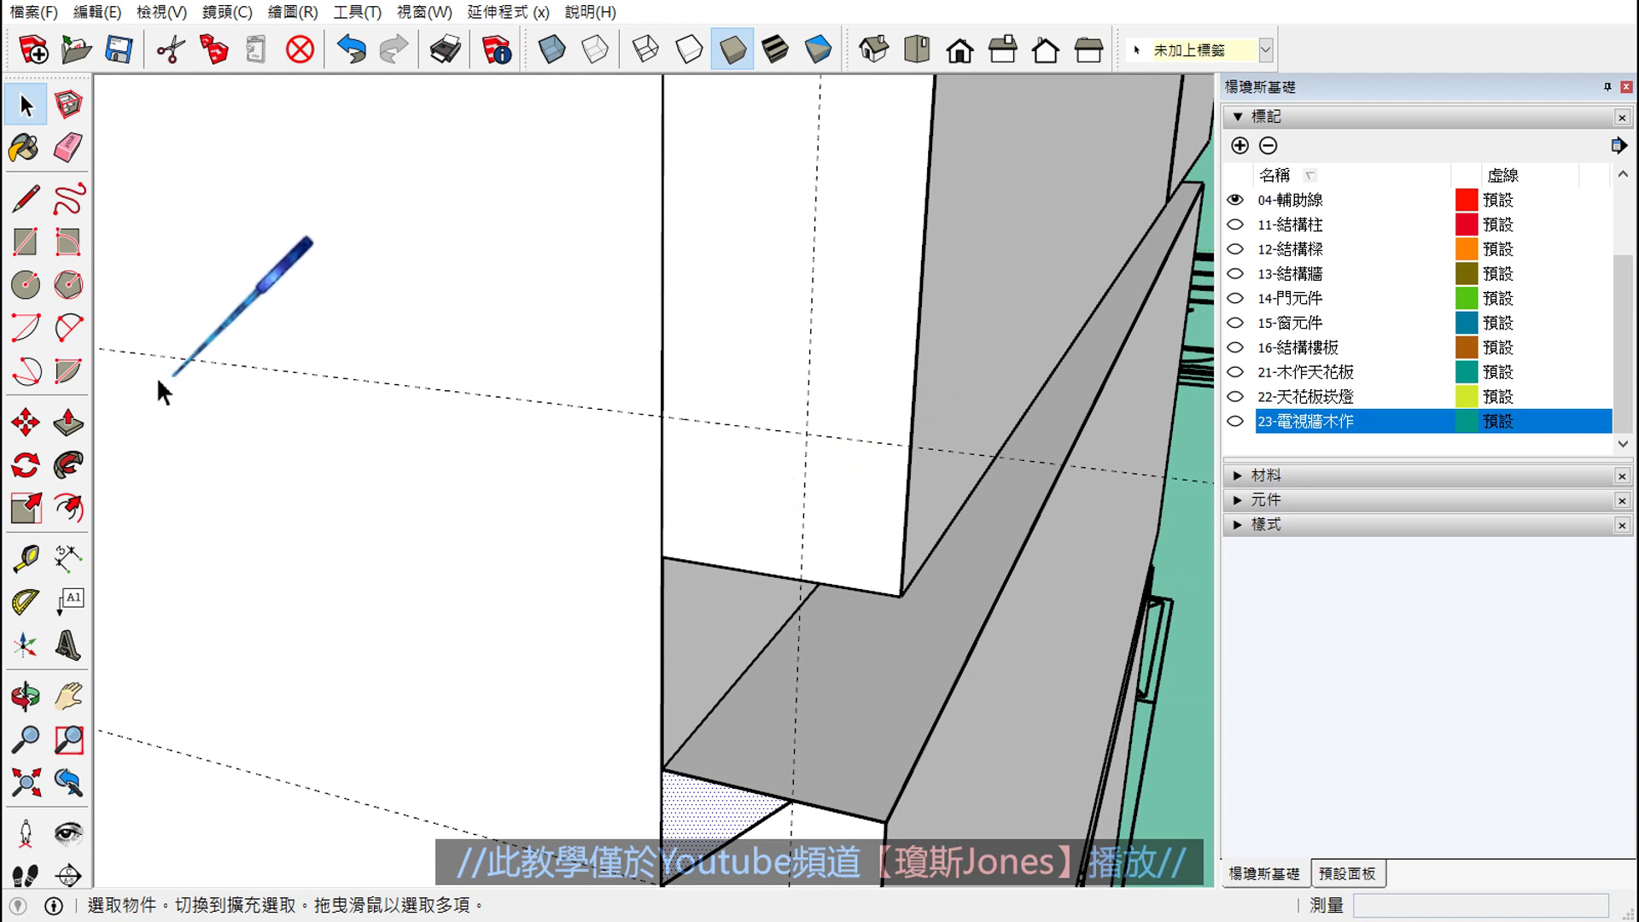
- Draw a diagonal line from the guide intersection to the edge, cutting off the panel corner
{"action": "left_click", "coordinate": [26, 198]}
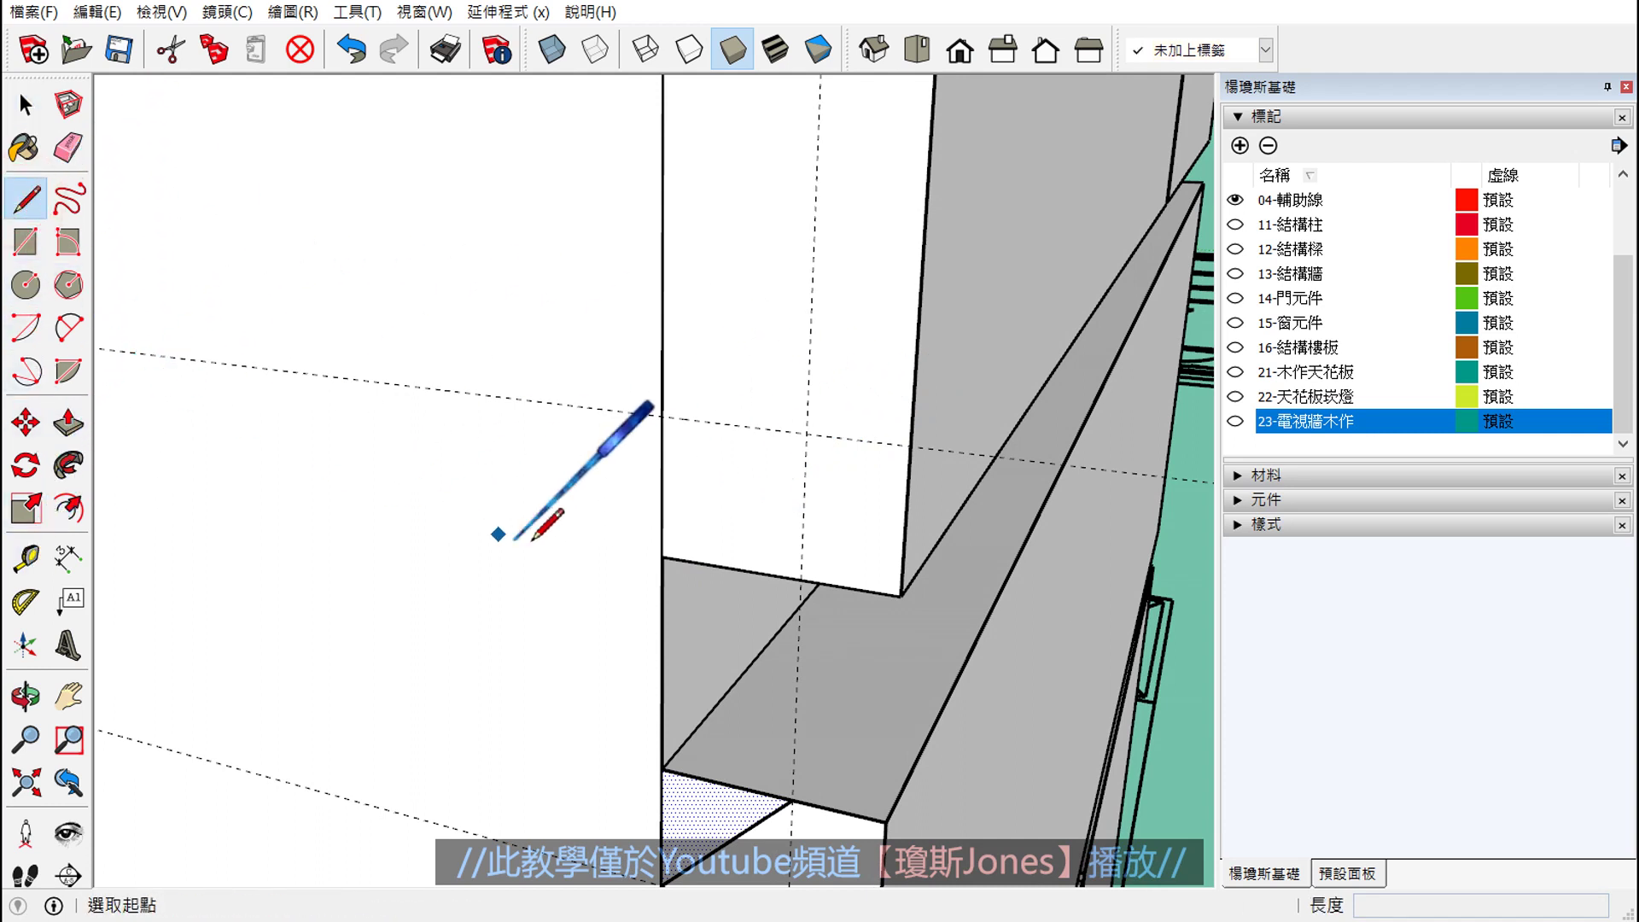
{"action": "left_click", "coordinate": [801, 580]}
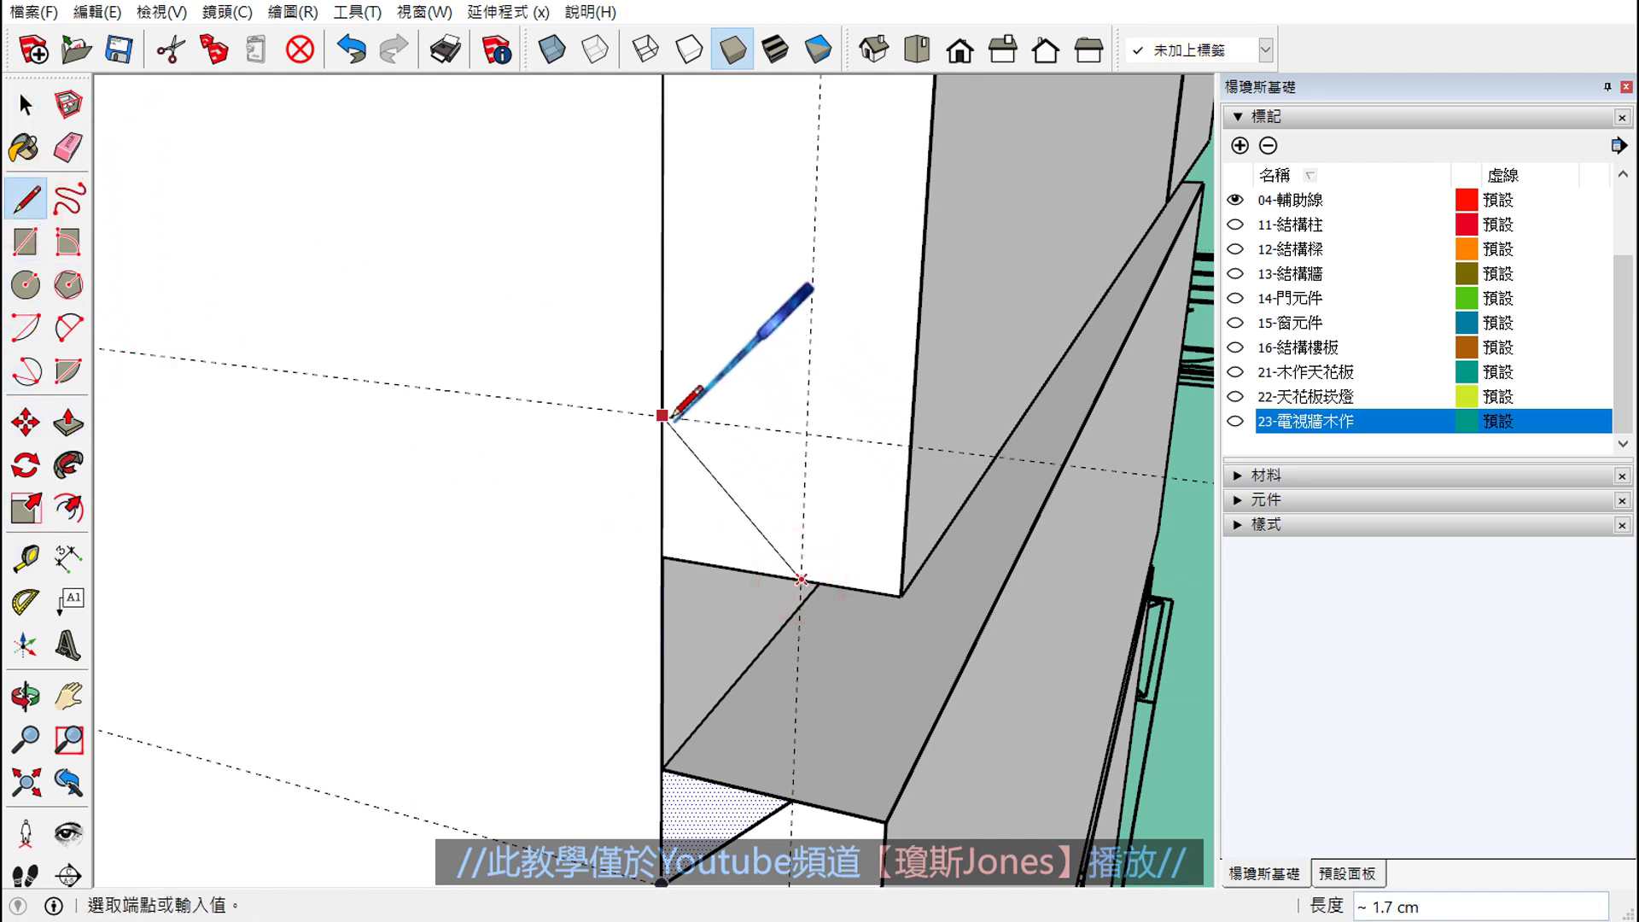
{"action": "key", "text": "space"}
{"action": "scroll", "coordinate": [701, 484], "scroll_direction": "down", "scroll_amount": 2}
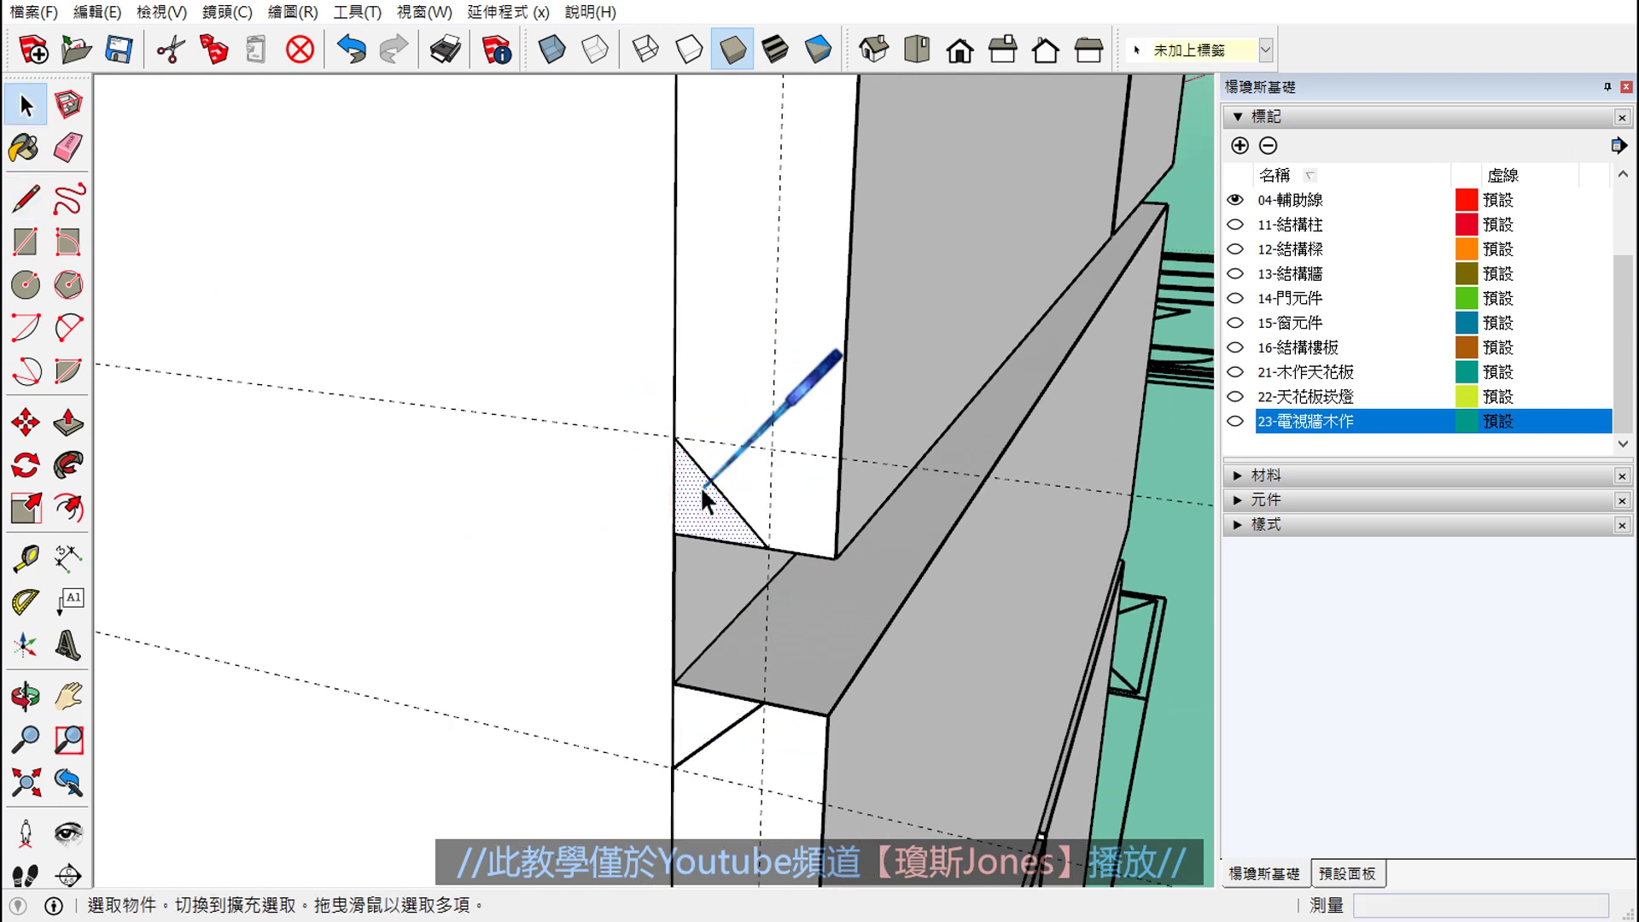
- Orbit around the ledge corner and select its small triangular end face
{"action": "left_click", "coordinate": [69, 421]}
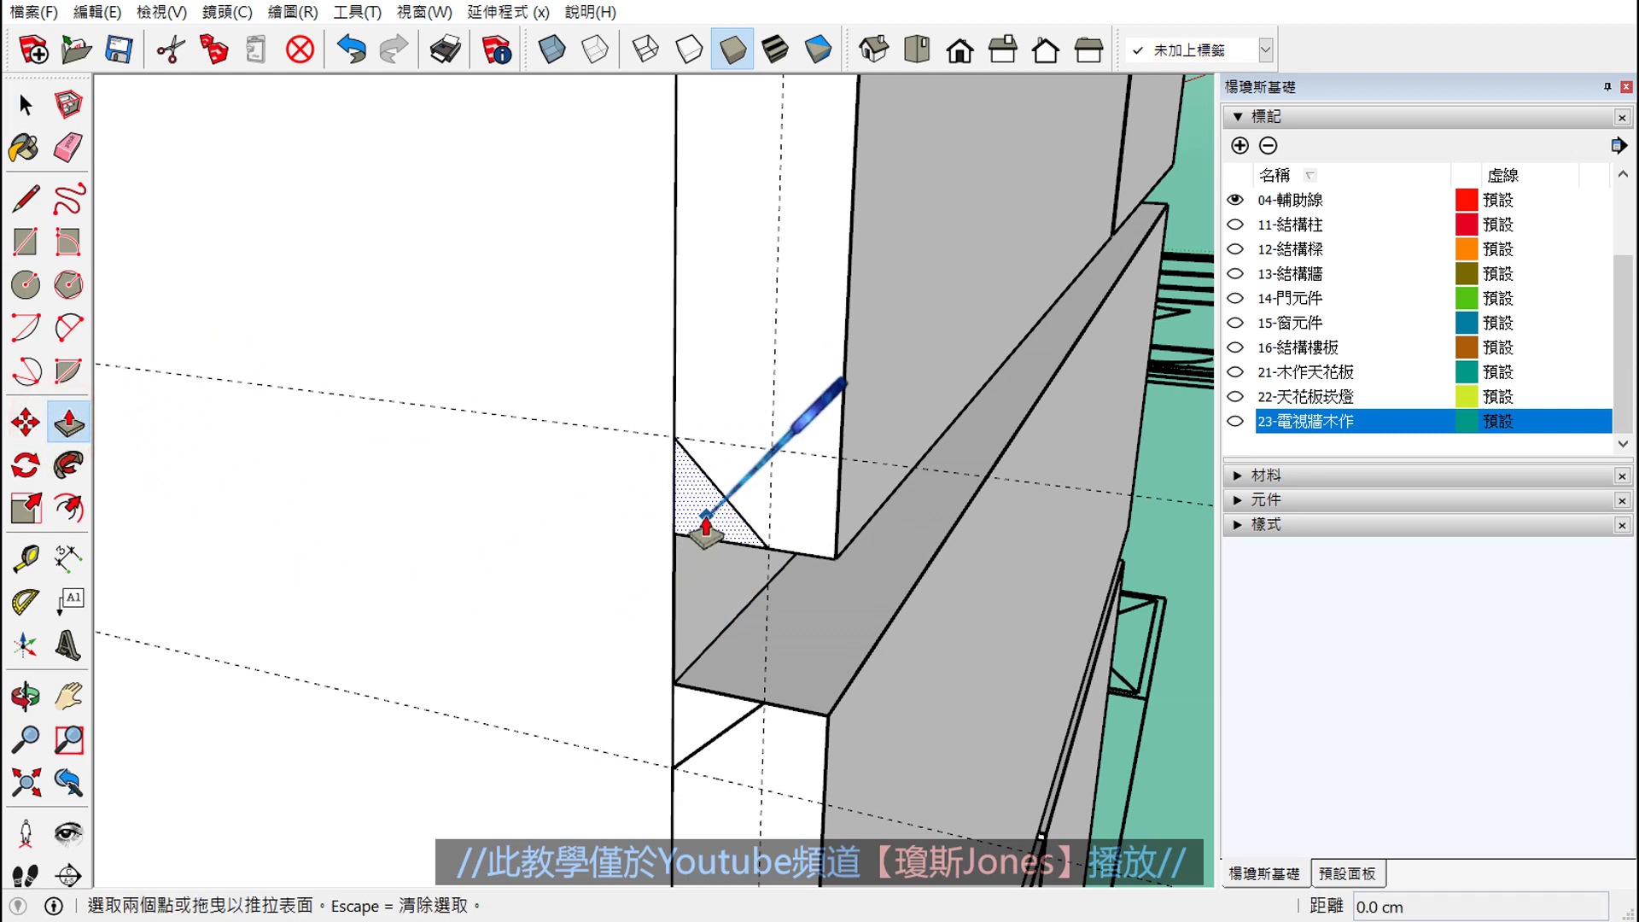
{"action": "scroll", "coordinate": [725, 538], "scroll_direction": "down", "scroll_amount": 2}
{"action": "key", "text": "space"}
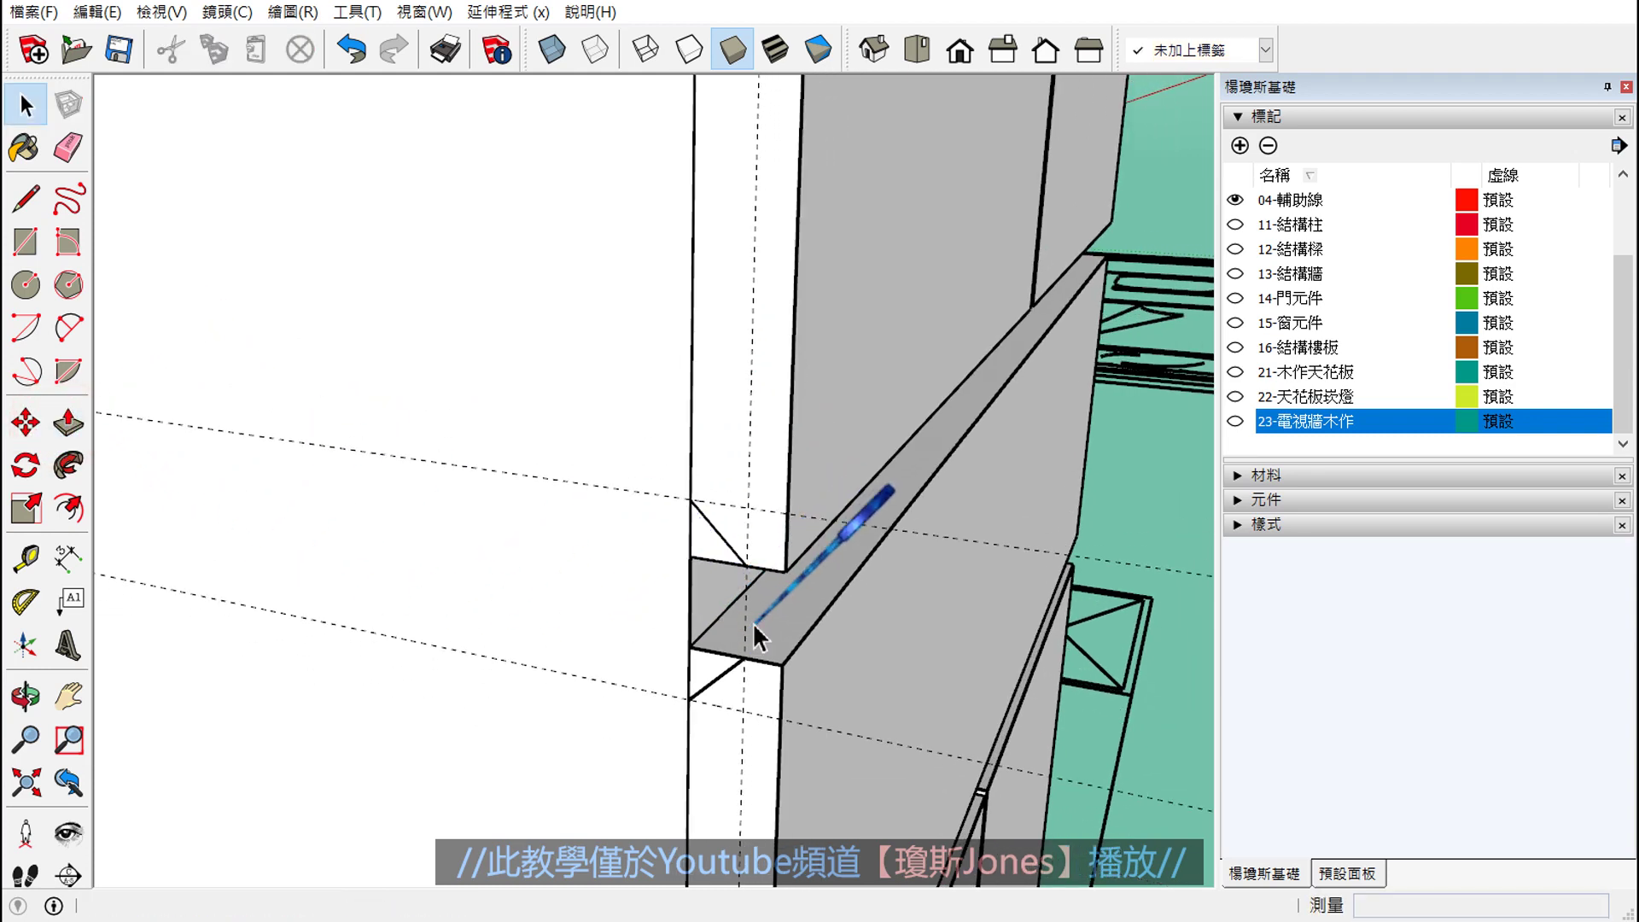
{"action": "scroll", "coordinate": [785, 803], "scroll_direction": "down", "scroll_amount": 2}
{"action": "middle_click_drag", "start_coordinate": [784, 803], "coordinate": [751, 529]}
{"action": "scroll", "coordinate": [734, 525], "scroll_direction": "up", "scroll_amount": 2}
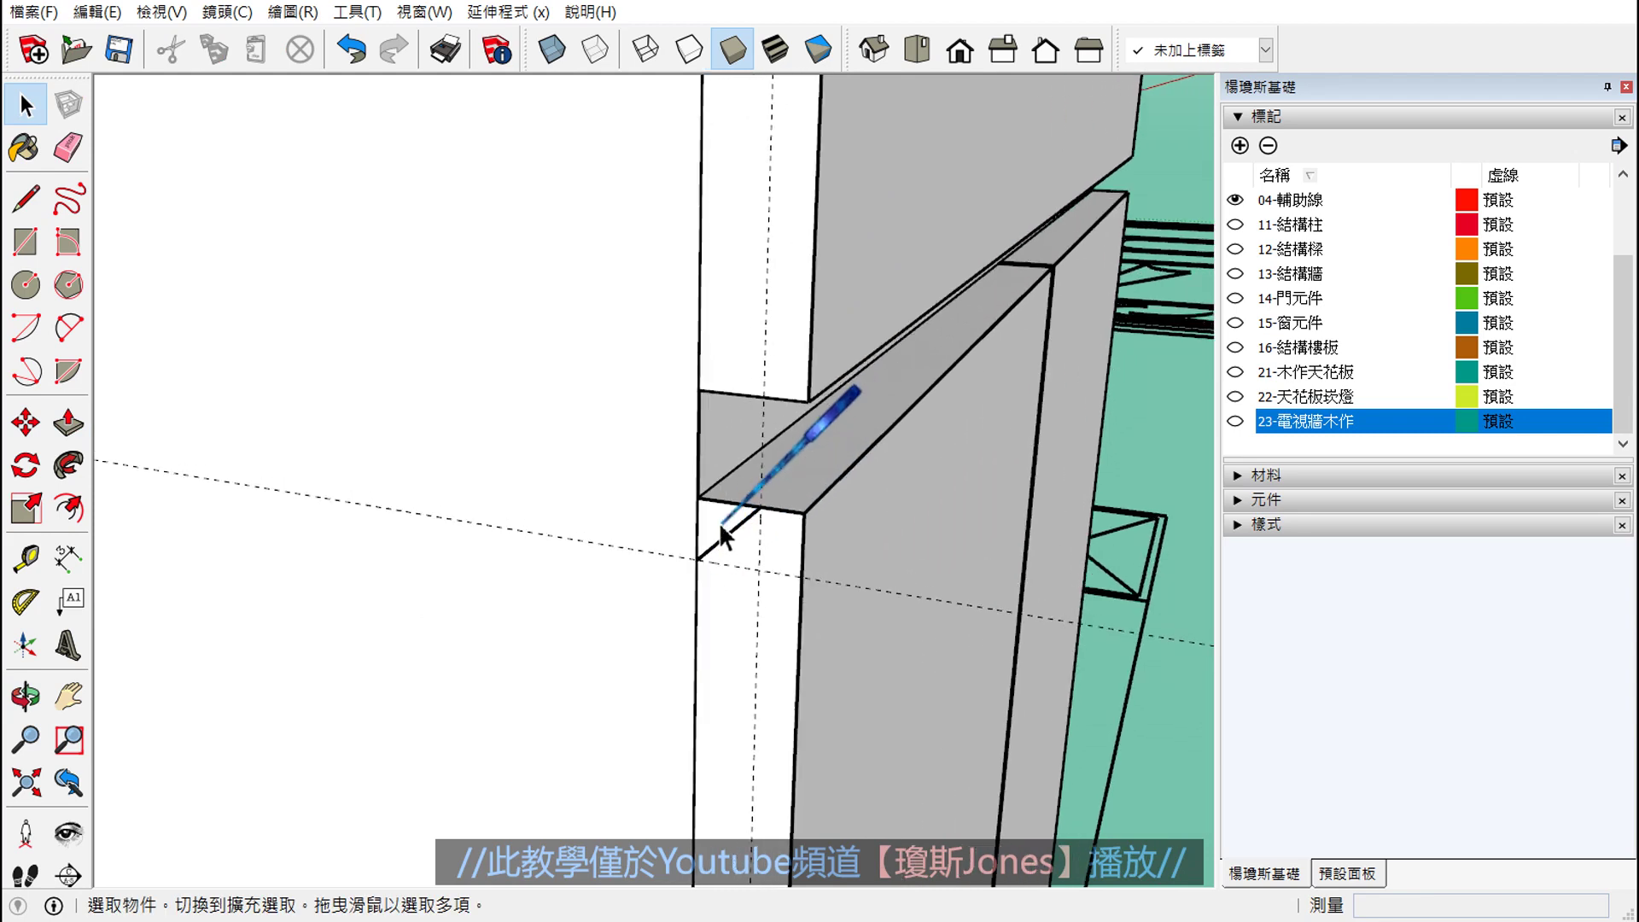
{"action": "scroll", "coordinate": [718, 529], "scroll_direction": "up", "scroll_amount": 2}
{"action": "left_click", "coordinate": [705, 516]}
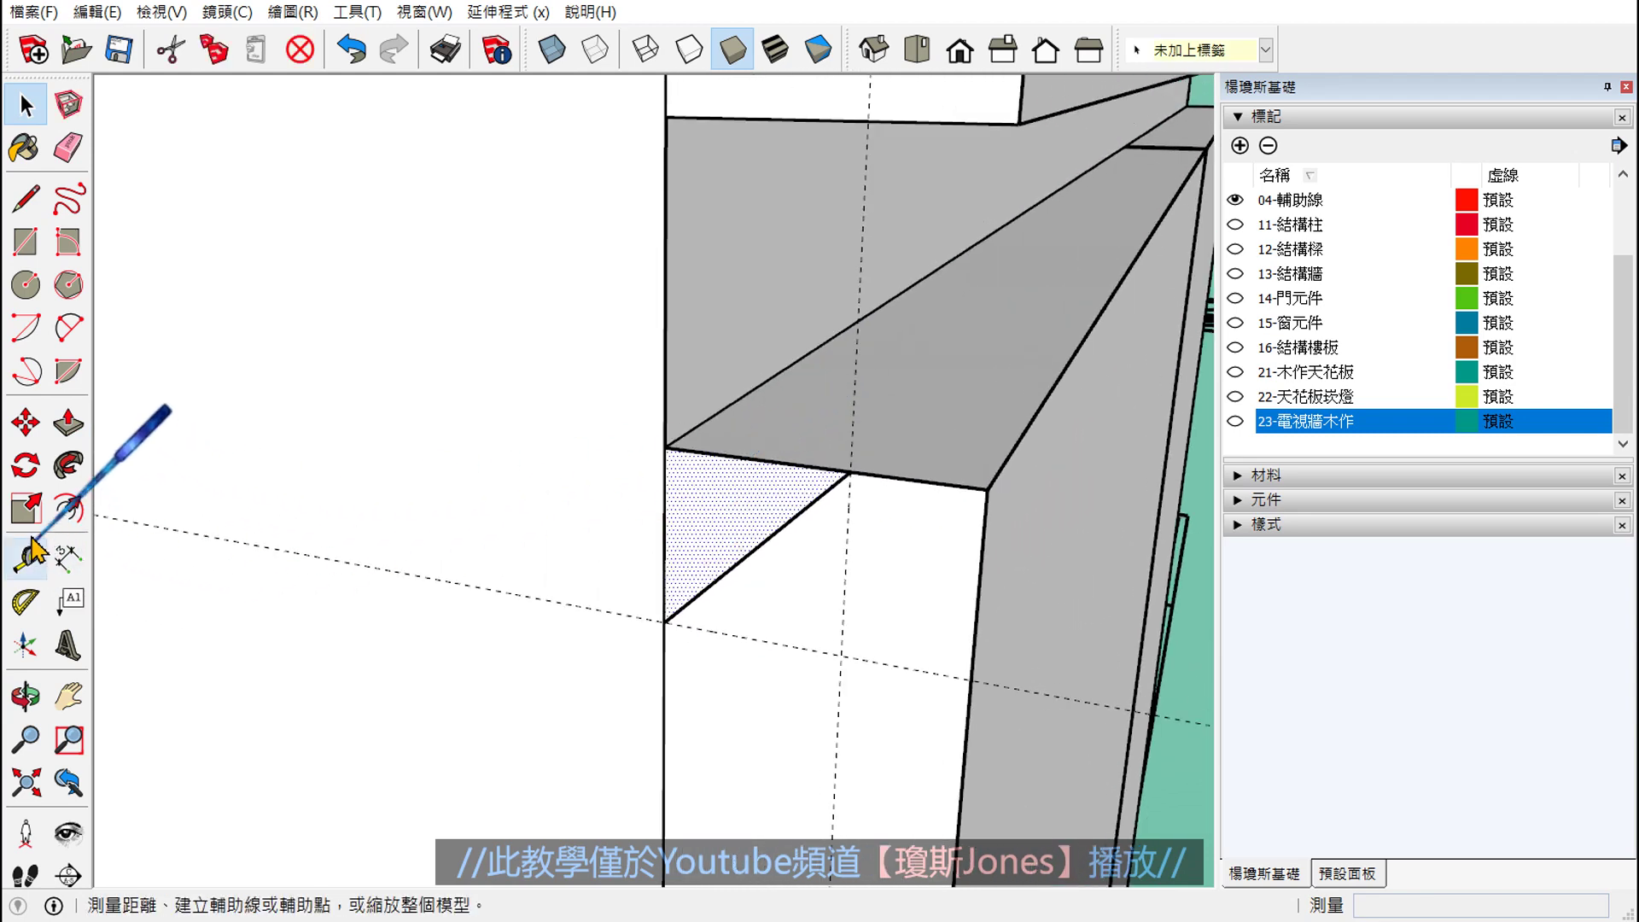
- Push/Pull the triangular ledge end face back 29.8 cm along the wall
{"action": "left_click", "coordinate": [70, 424]}
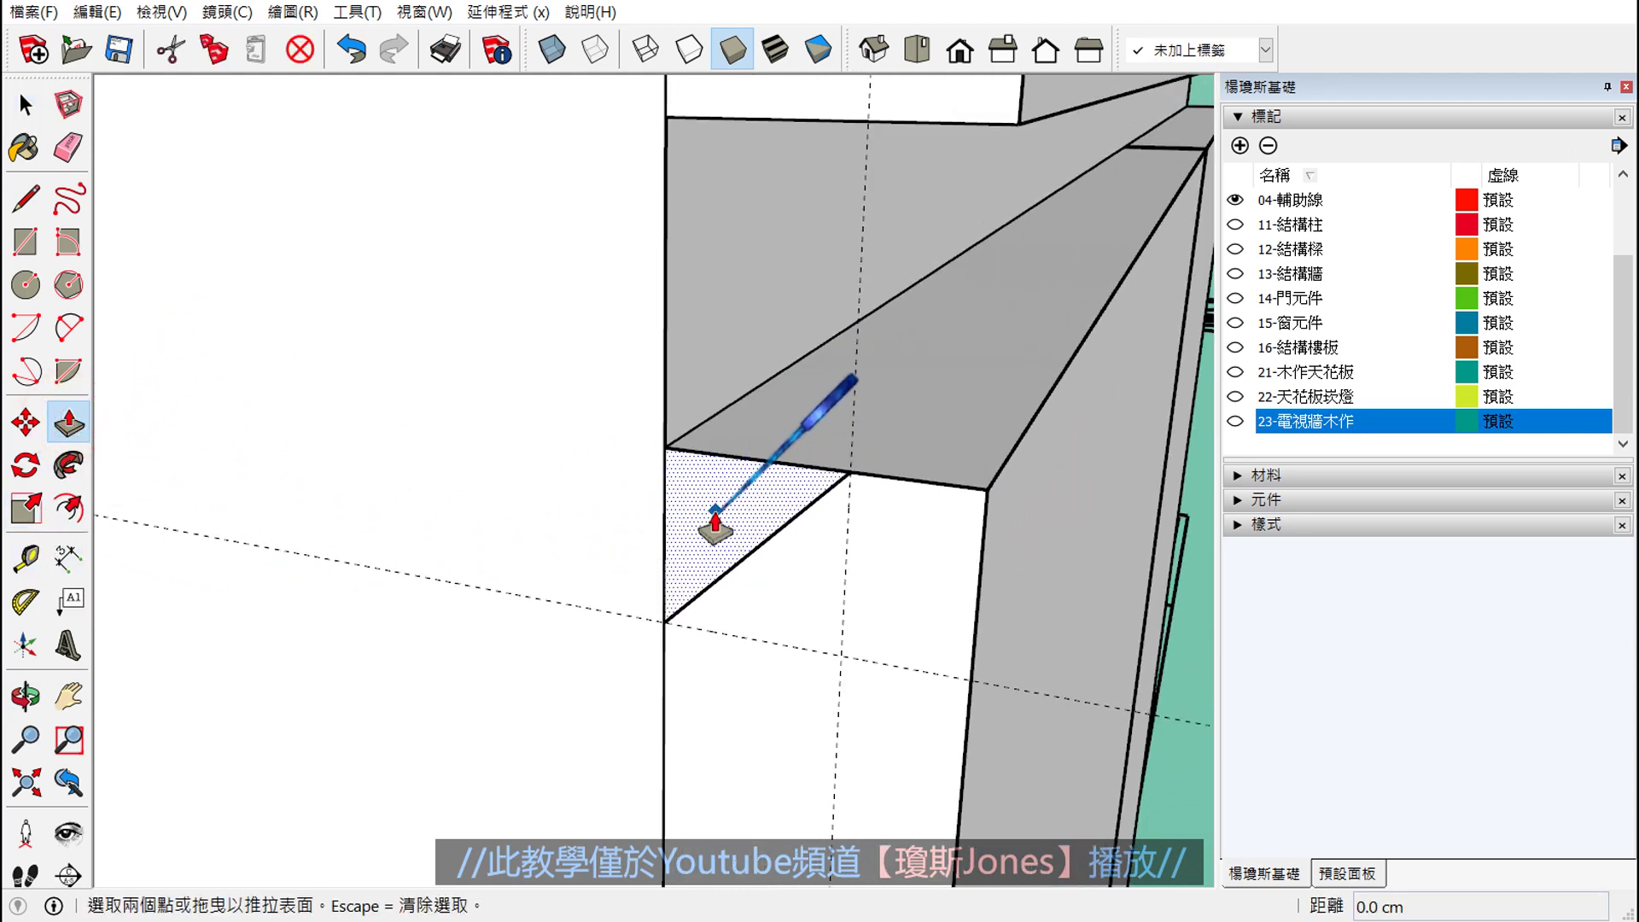
{"action": "left_click_drag", "start_coordinate": [696, 512], "coordinate": [839, 444]}
{"action": "mouse_move", "coordinate": [1010, 285]}
{"action": "middle_mouse_down"}
{"action": "mouse_move", "coordinate": [768, 523]}
{"action": "mouse_move", "coordinate": [640, 541]}
{"action": "middle_mouse_up"}
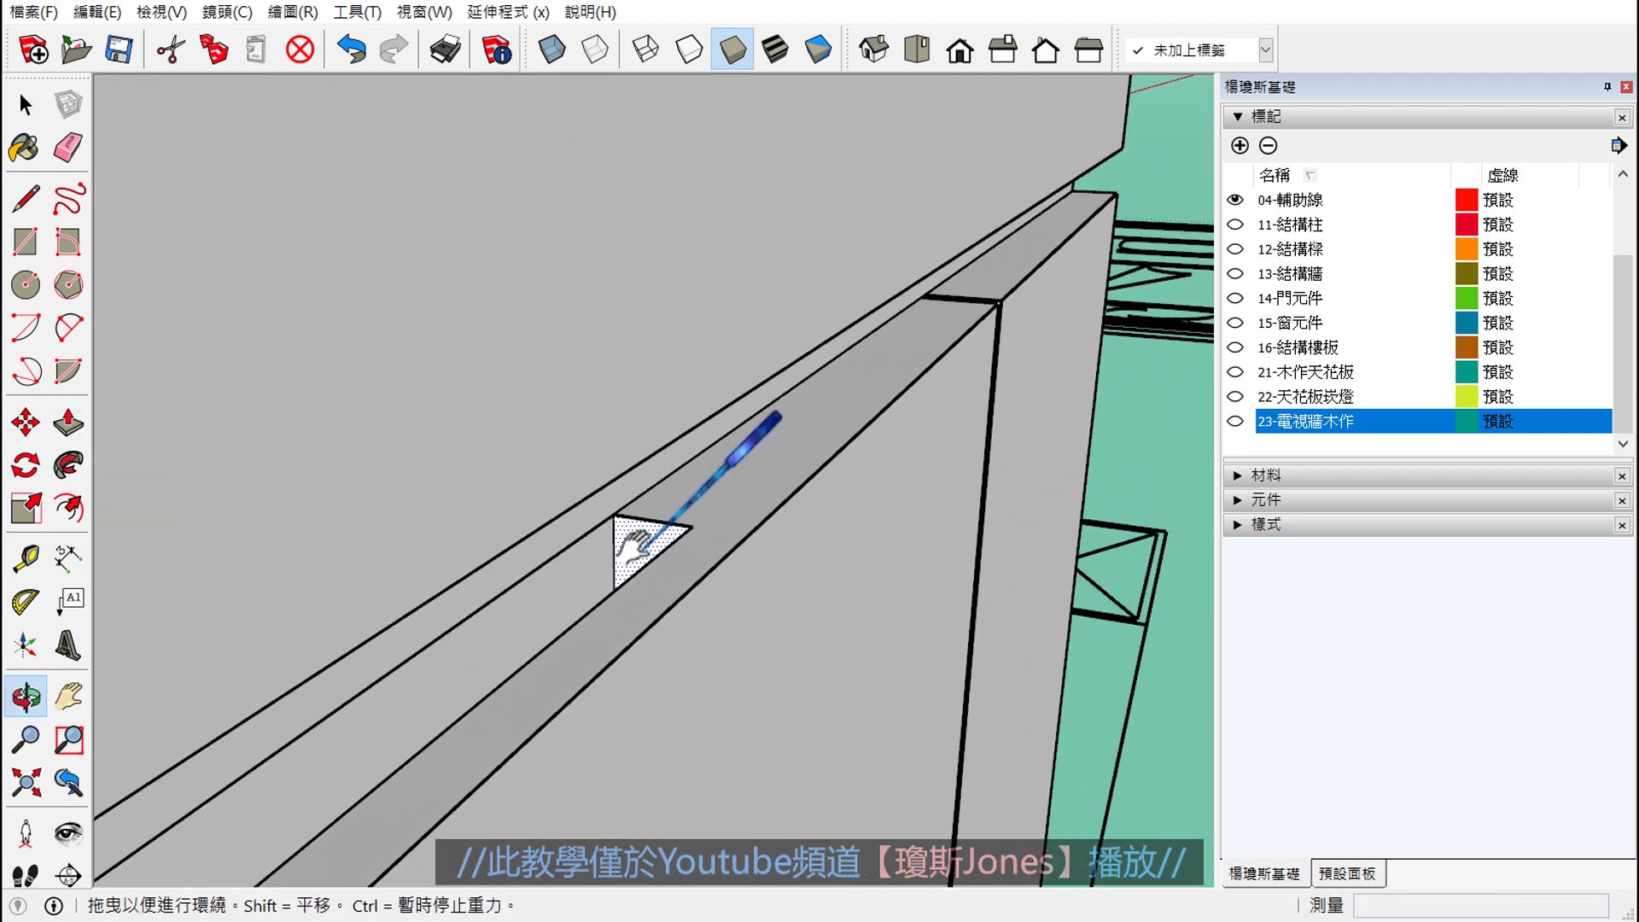
{"action": "scroll", "coordinate": [872, 394], "scroll_direction": "up", "scroll_amount": 2}
{"action": "scroll", "coordinate": [890, 355], "scroll_direction": "up", "scroll_amount": 3}
{"action": "scroll", "coordinate": [915, 329], "scroll_direction": "up", "scroll_amount": 2}
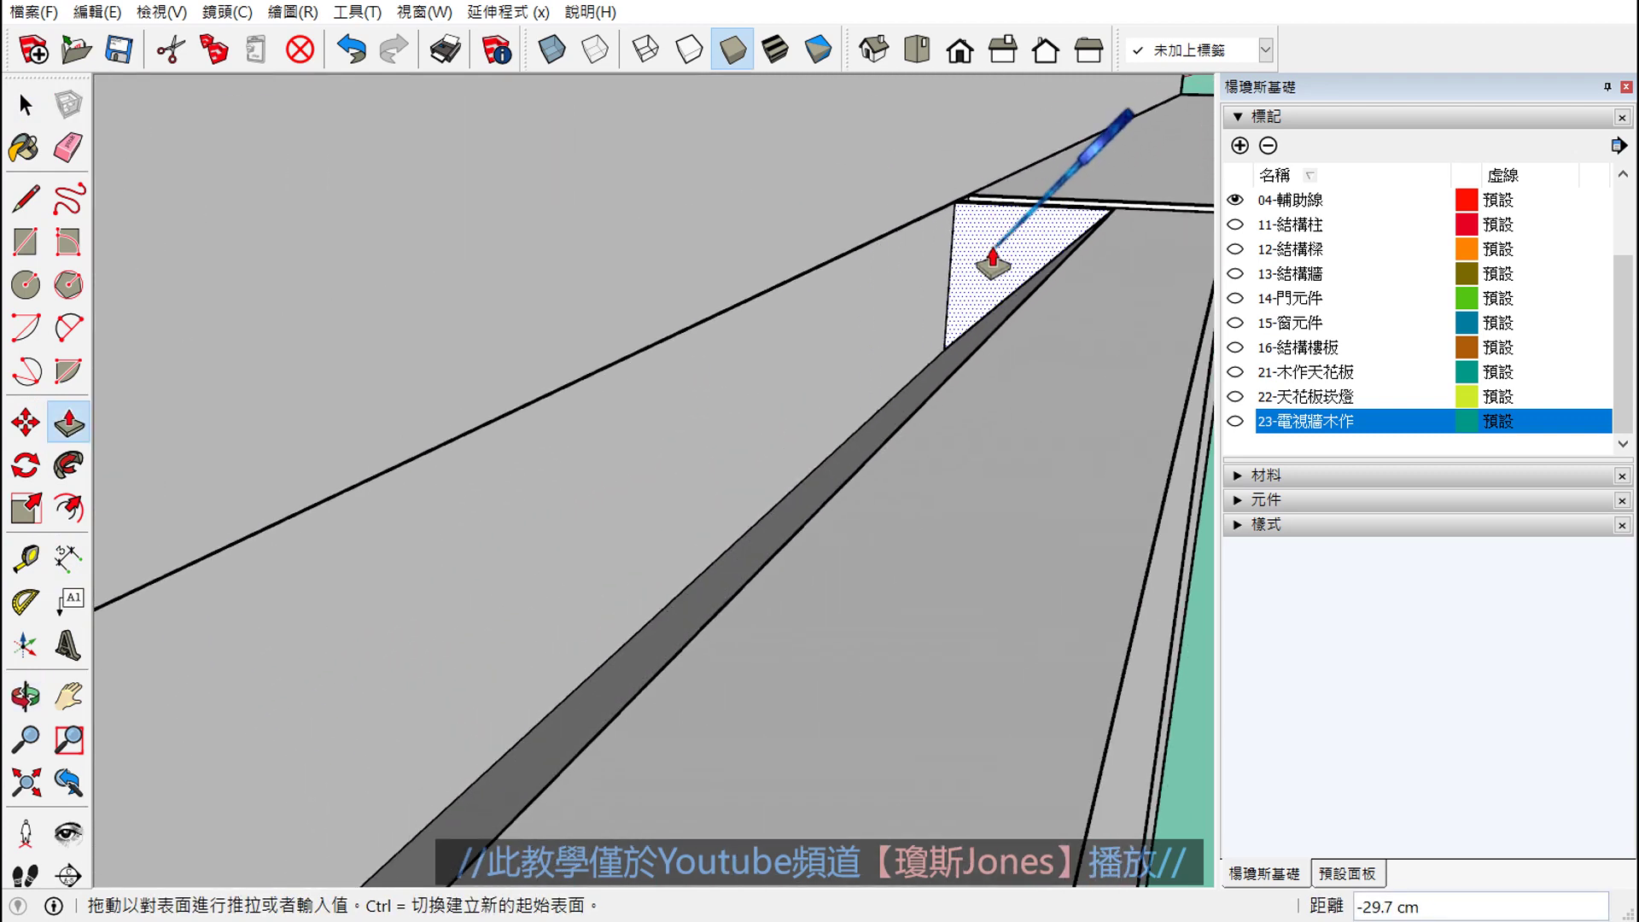
{"action": "mouse_move", "coordinate": [1054, 231]}
{"action": "middle_mouse_down"}
{"action": "mouse_move", "coordinate": [981, 249]}
{"action": "mouse_move", "coordinate": [1007, 264]}
{"action": "middle_mouse_up"}
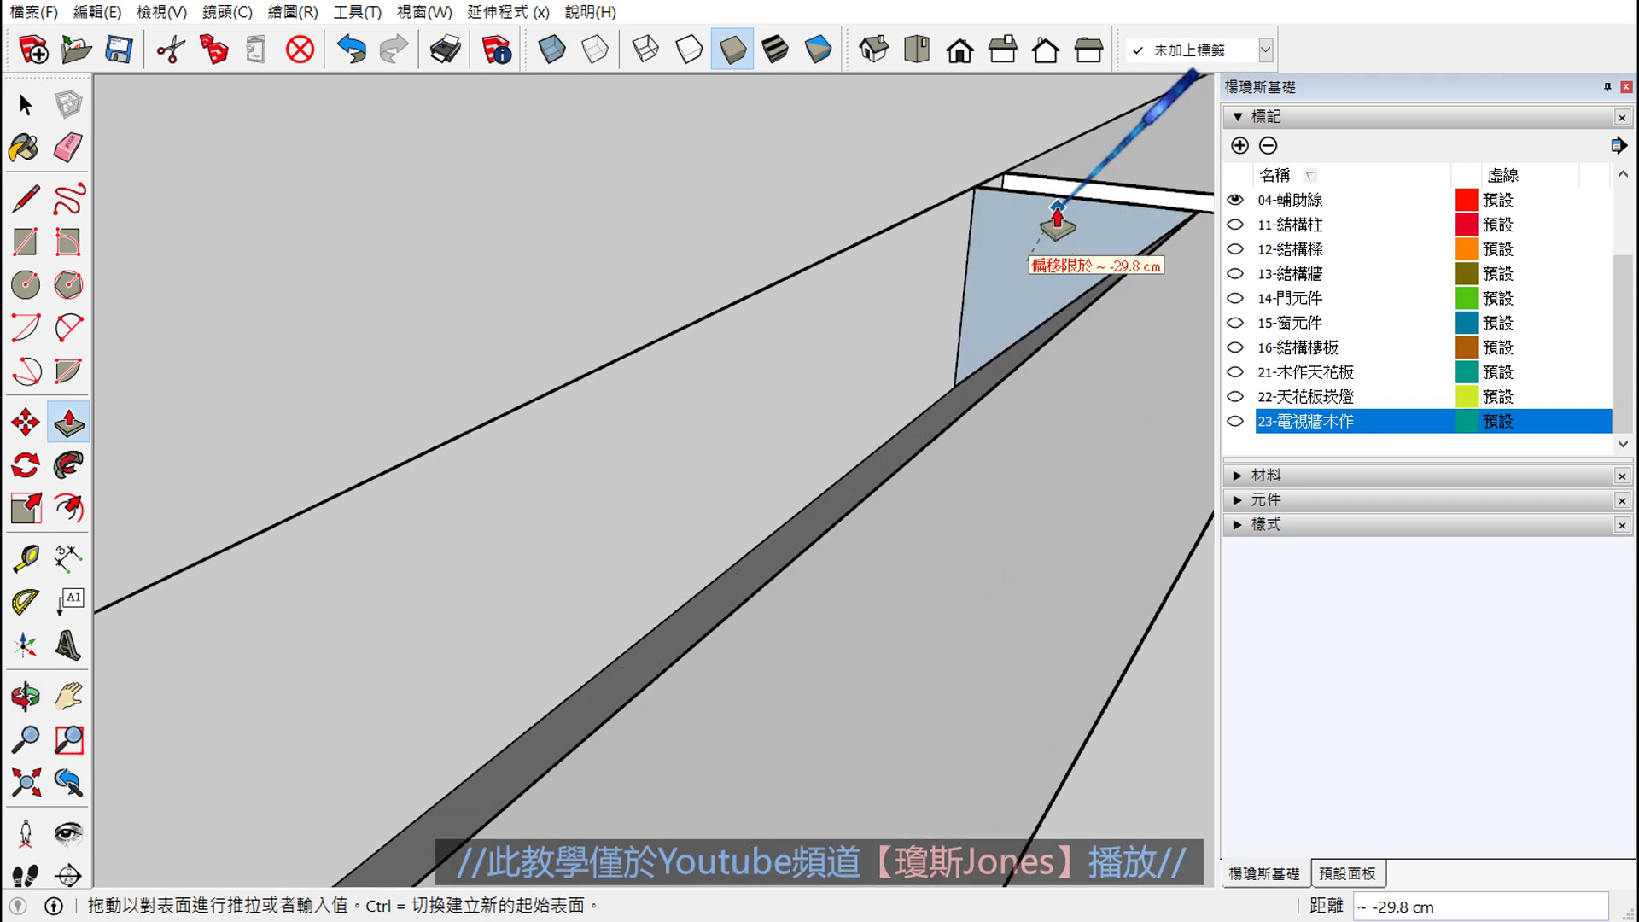
{"action": "left_click", "coordinate": [1057, 223]}
{"action": "middle_click_drag", "start_coordinate": [1057, 224], "coordinate": [1082, 394]}
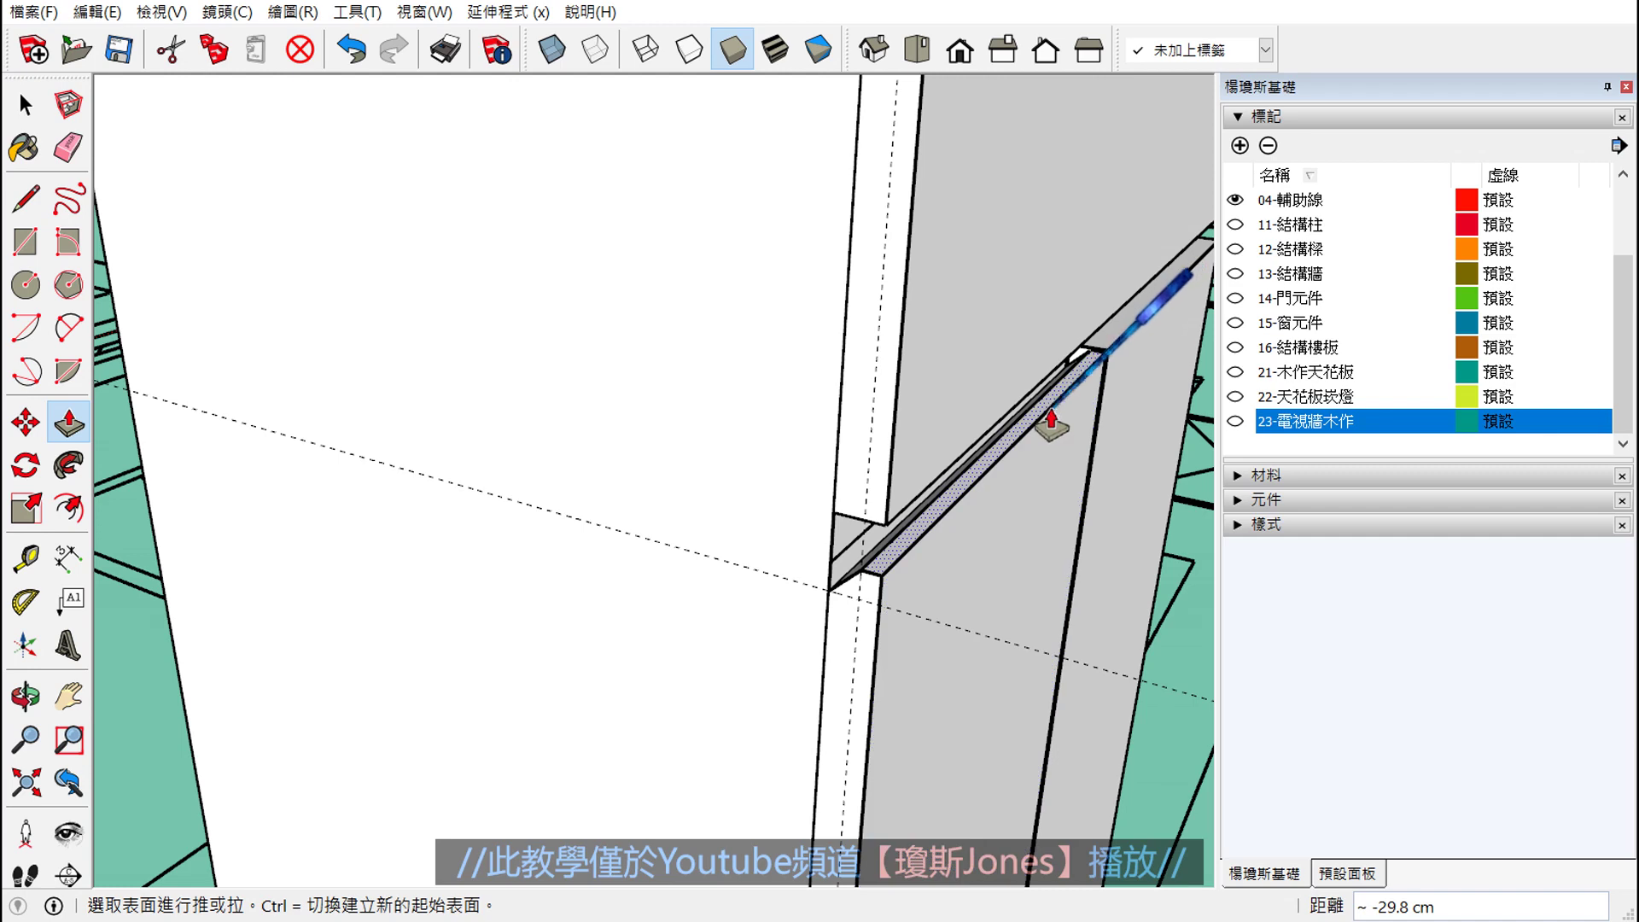
{"action": "middle_click_drag", "start_coordinate": [996, 256], "coordinate": [918, 546], "text": "shift"}
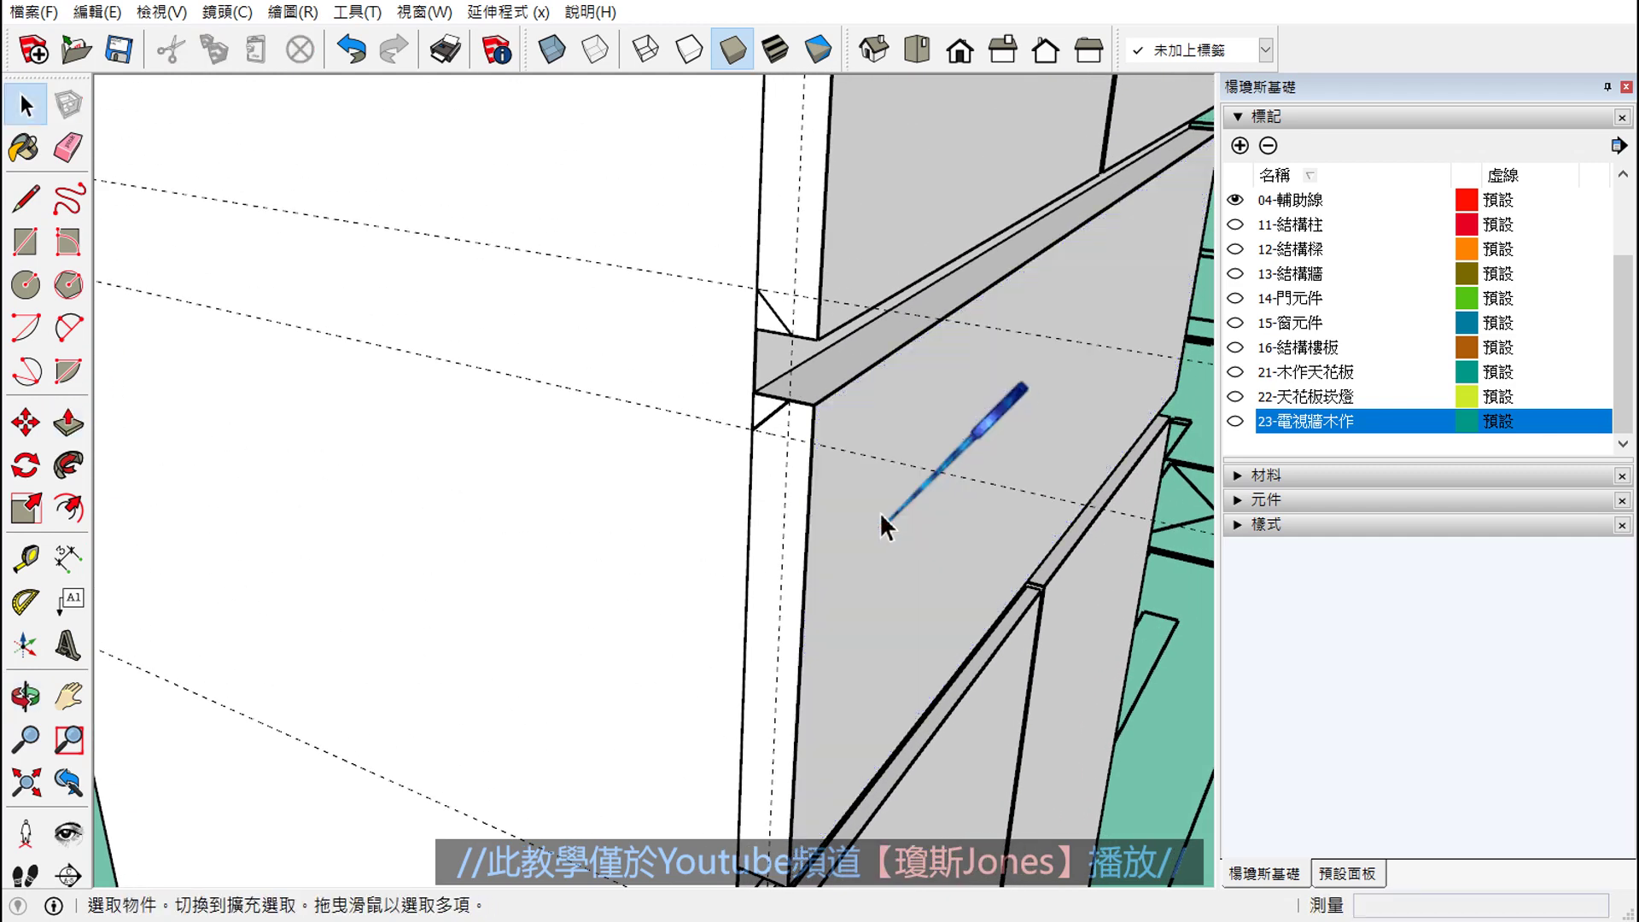
- Select the triangular face at the beam corner
{"action": "scroll", "coordinate": [748, 419], "scroll_direction": "up", "scroll_amount": 5}
{"action": "key", "text": "space"}
{"action": "left_click", "coordinate": [779, 395]}
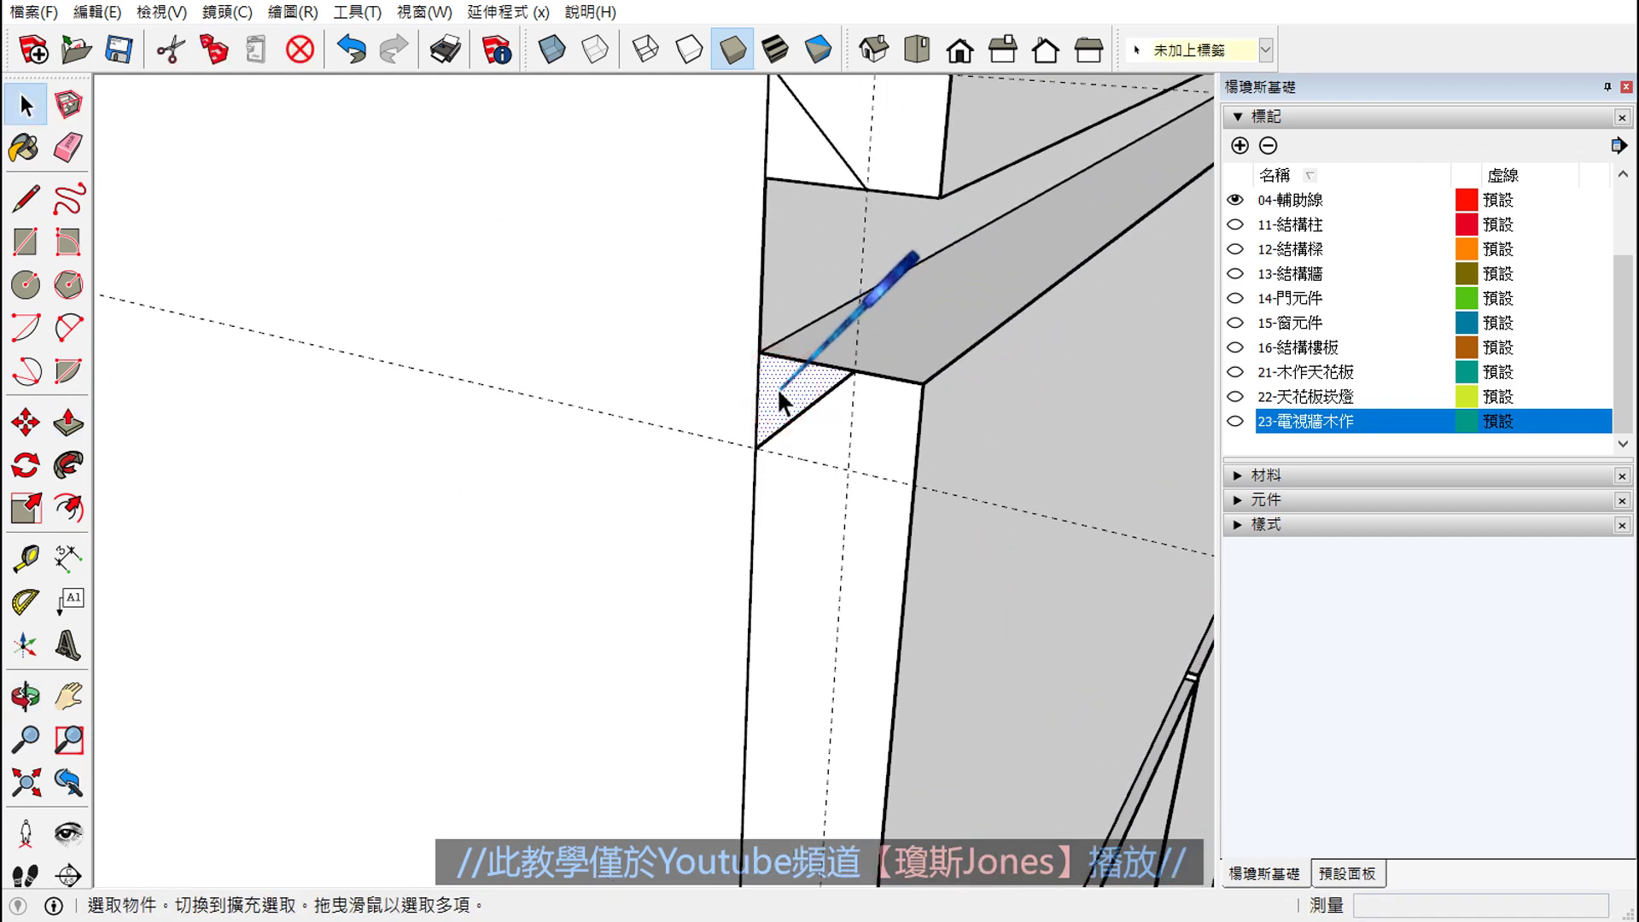
{"action": "scroll", "coordinate": [780, 395], "scroll_direction": "down", "scroll_amount": 2}
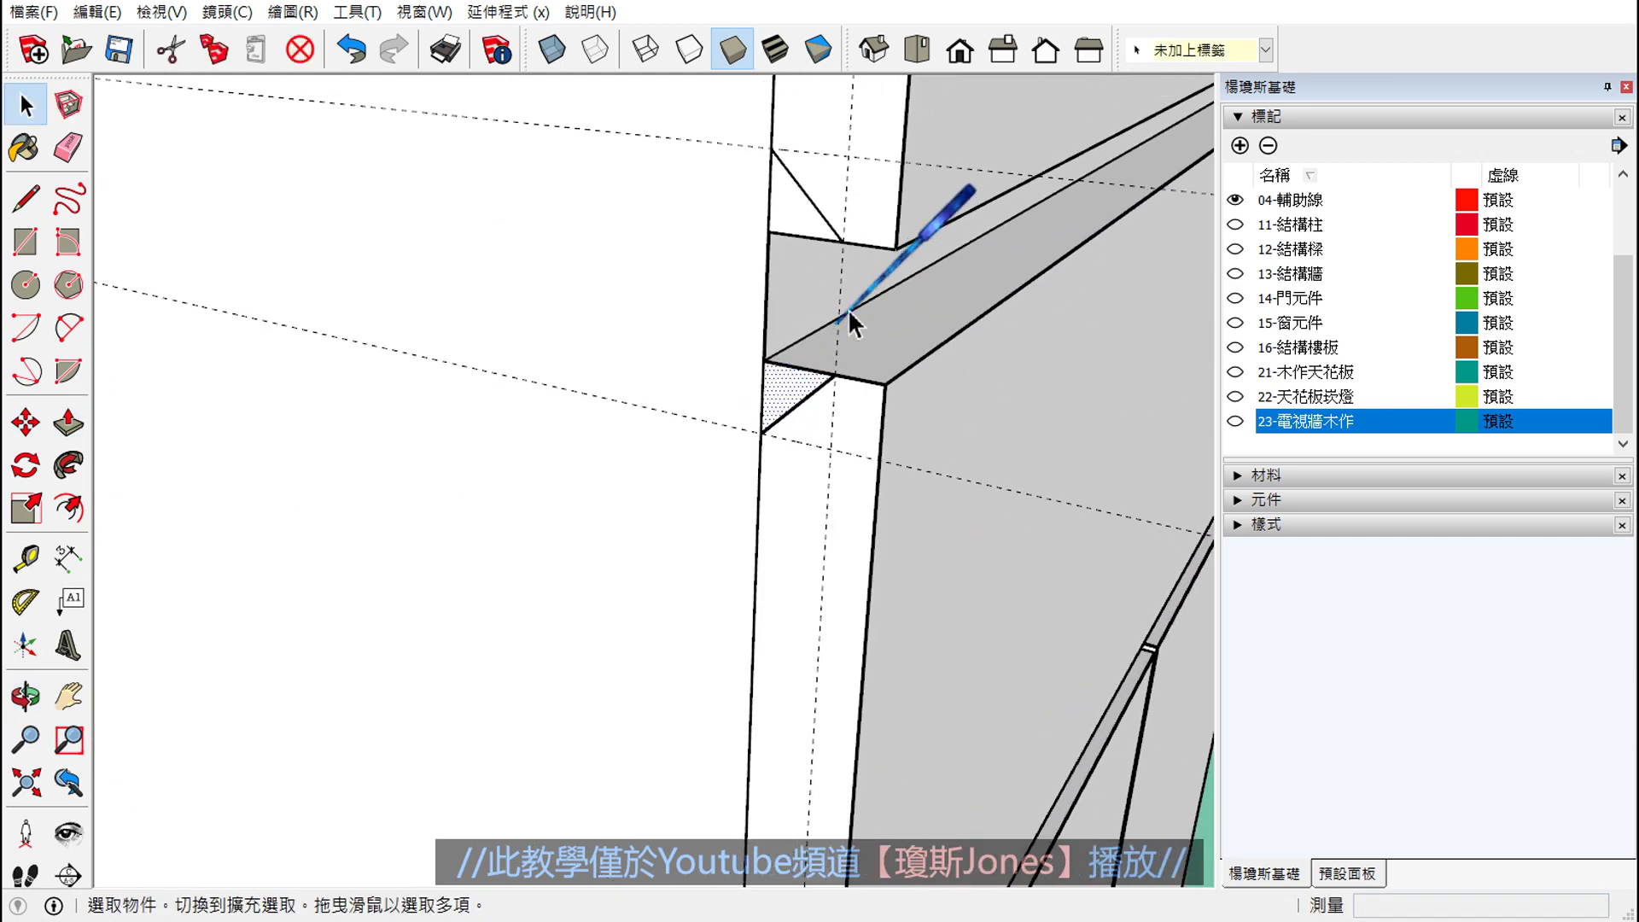
- Push/Pull that triangle face about 60 cm along the beam
{"action": "left_click", "coordinate": [69, 423]}
{"action": "scroll", "coordinate": [776, 400], "scroll_direction": "up", "scroll_amount": 2}
{"action": "left_click", "coordinate": [802, 397]}
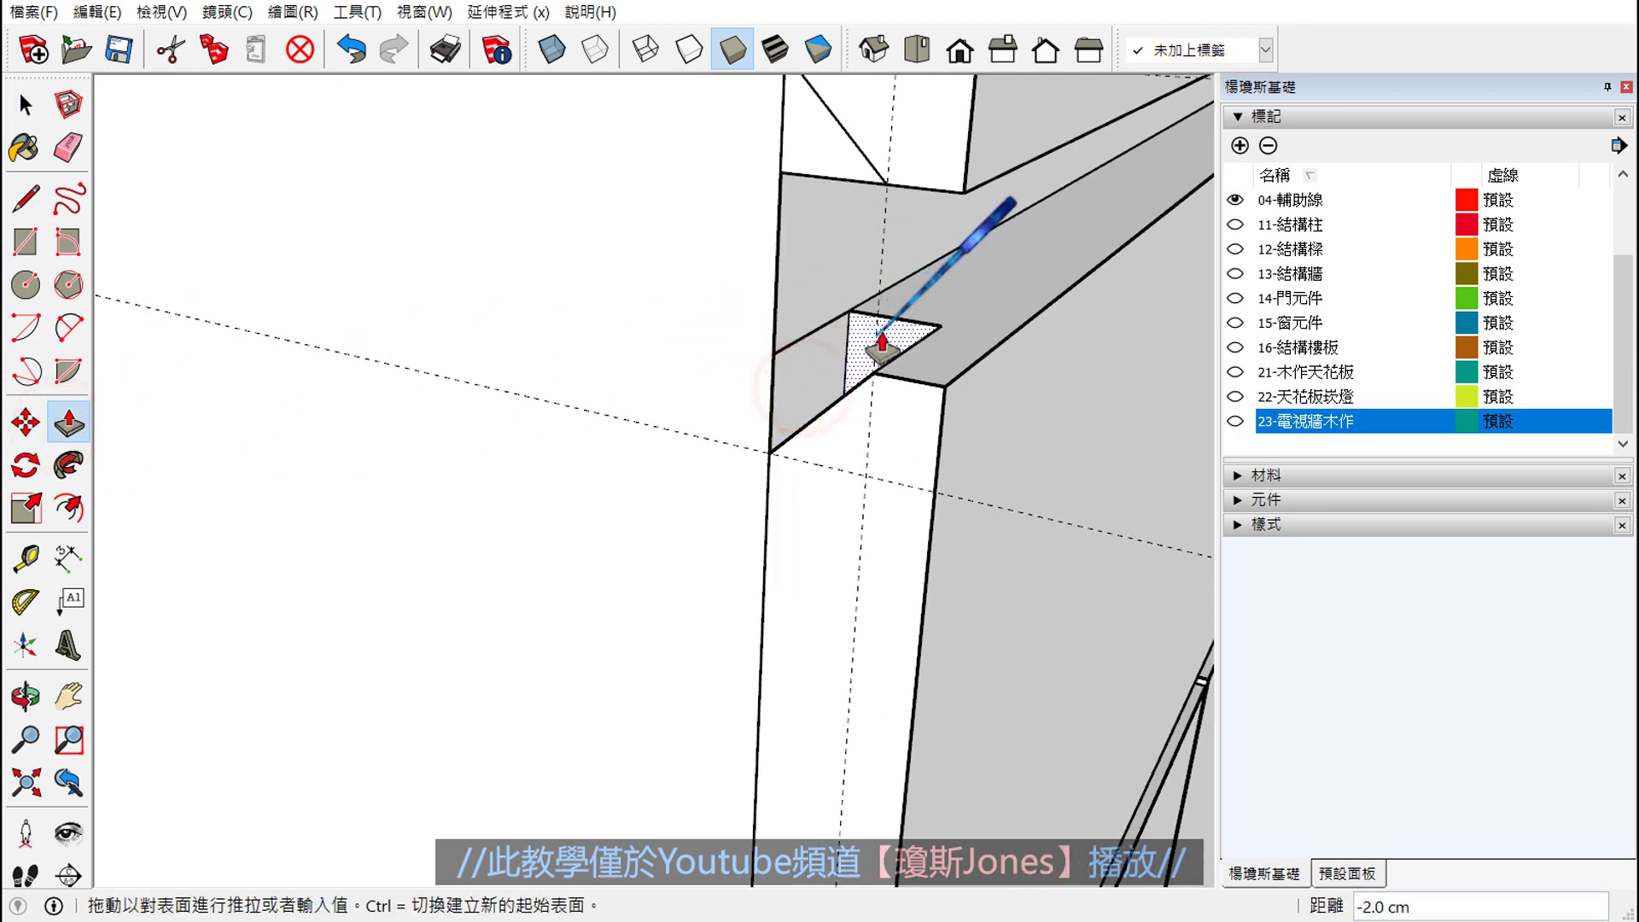
{"action": "mouse_move", "coordinate": [1090, 219]}
{"action": "middle_mouse_down"}
{"action": "mouse_move", "coordinate": [474, 627]}
{"action": "mouse_move", "coordinate": [475, 577]}
{"action": "middle_mouse_up"}
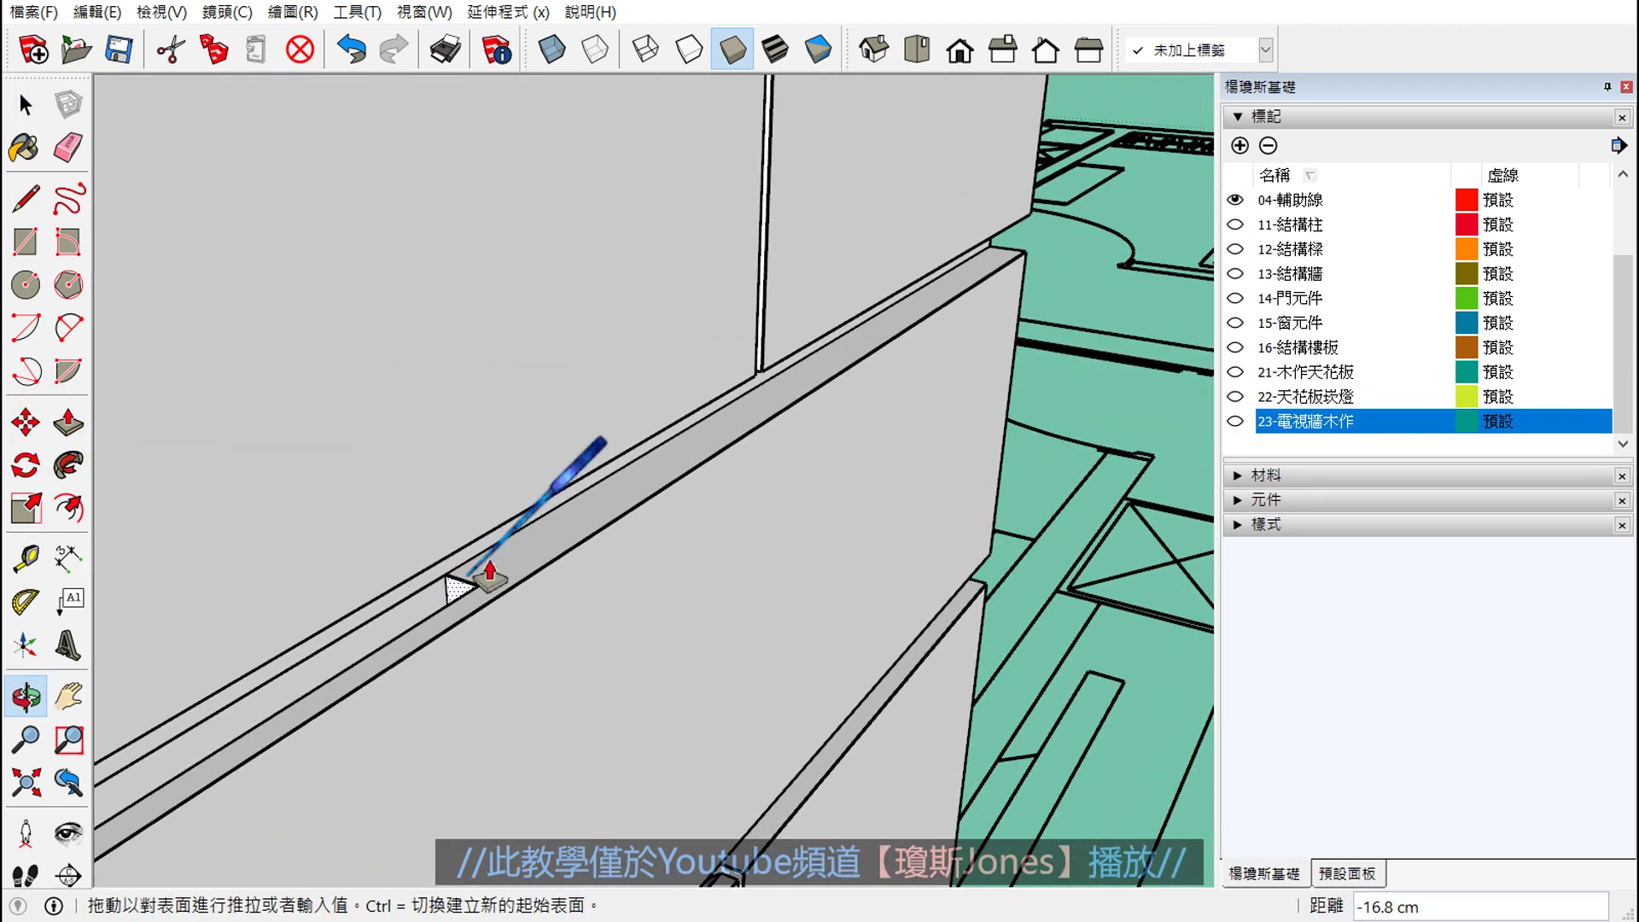
{"action": "scroll", "coordinate": [974, 282], "scroll_direction": "up", "scroll_amount": 2}
{"action": "scroll", "coordinate": [1007, 267], "scroll_direction": "up", "scroll_amount": 2}
{"action": "scroll", "coordinate": [1012, 264], "scroll_direction": "up", "scroll_amount": 2}
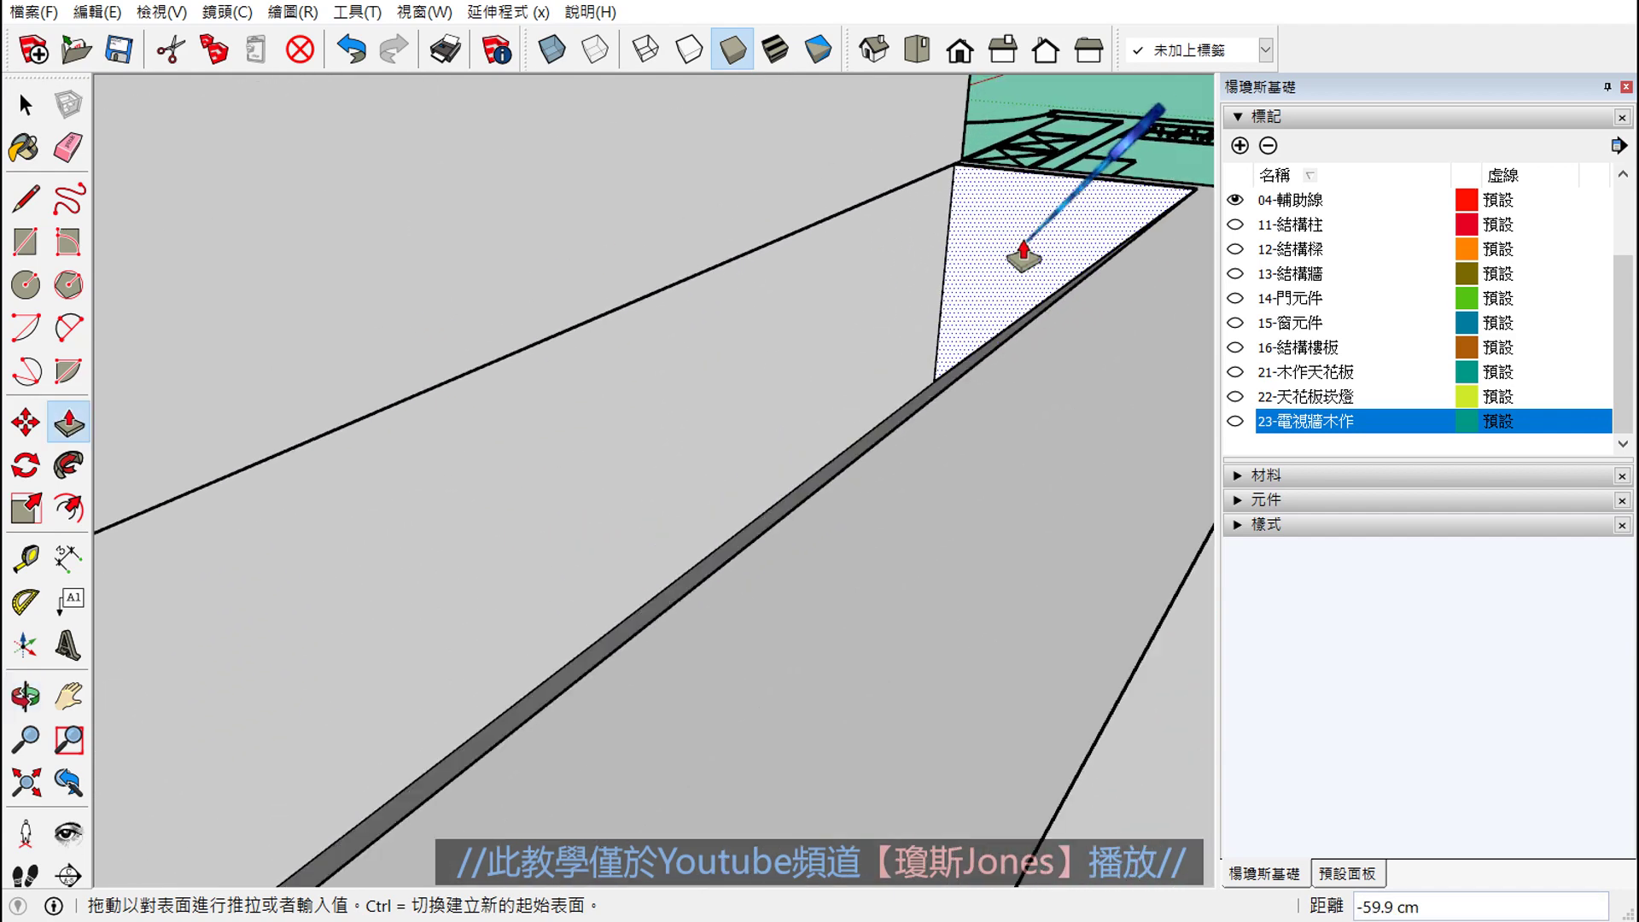
{"action": "scroll", "coordinate": [1056, 217], "scroll_direction": "up", "scroll_amount": 2}
{"action": "scroll", "coordinate": [1067, 214], "scroll_direction": "down", "scroll_amount": 2}
{"action": "scroll", "coordinate": [1042, 219], "scroll_direction": "up", "scroll_amount": 1}
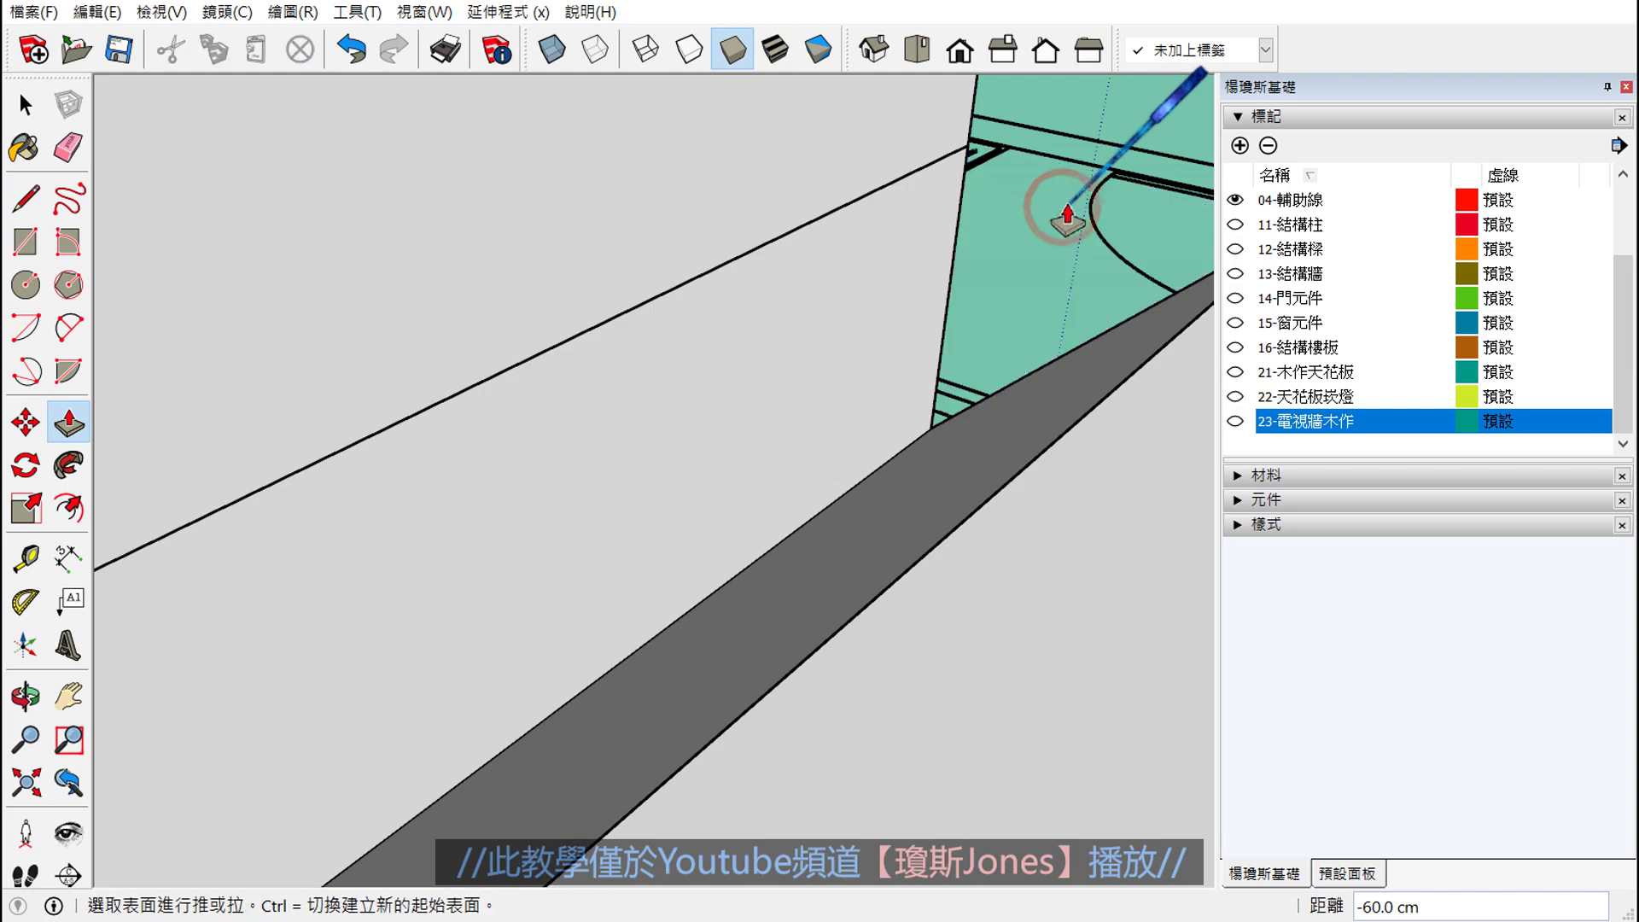
{"action": "scroll", "coordinate": [1061, 256], "scroll_direction": "down", "scroll_amount": 3}
{"action": "mouse_move", "coordinate": [948, 419]}
{"action": "middle_mouse_down"}
{"action": "mouse_move", "coordinate": [652, 578]}
{"action": "mouse_move", "coordinate": [834, 432]}
{"action": "mouse_move", "coordinate": [897, 420]}
{"action": "mouse_move", "coordinate": [834, 468]}
{"action": "mouse_move", "coordinate": [653, 317]}
{"action": "middle_mouse_up"}
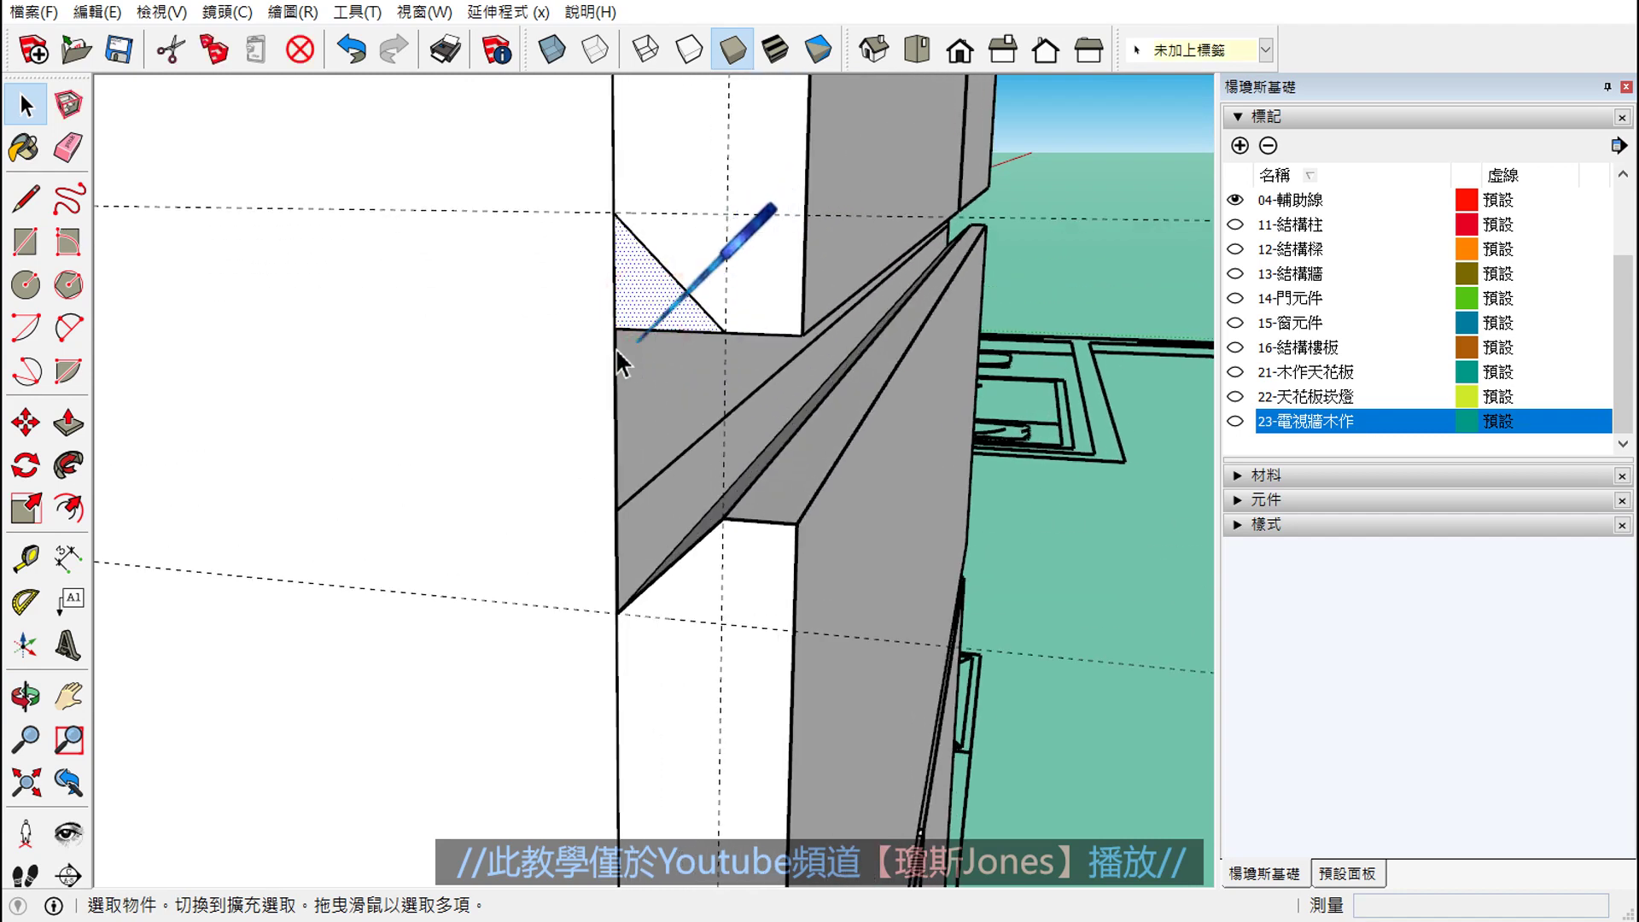
- Push/Pull the triangular face at the beam end back 29.8 cm
{"action": "left_click", "coordinate": [68, 424]}
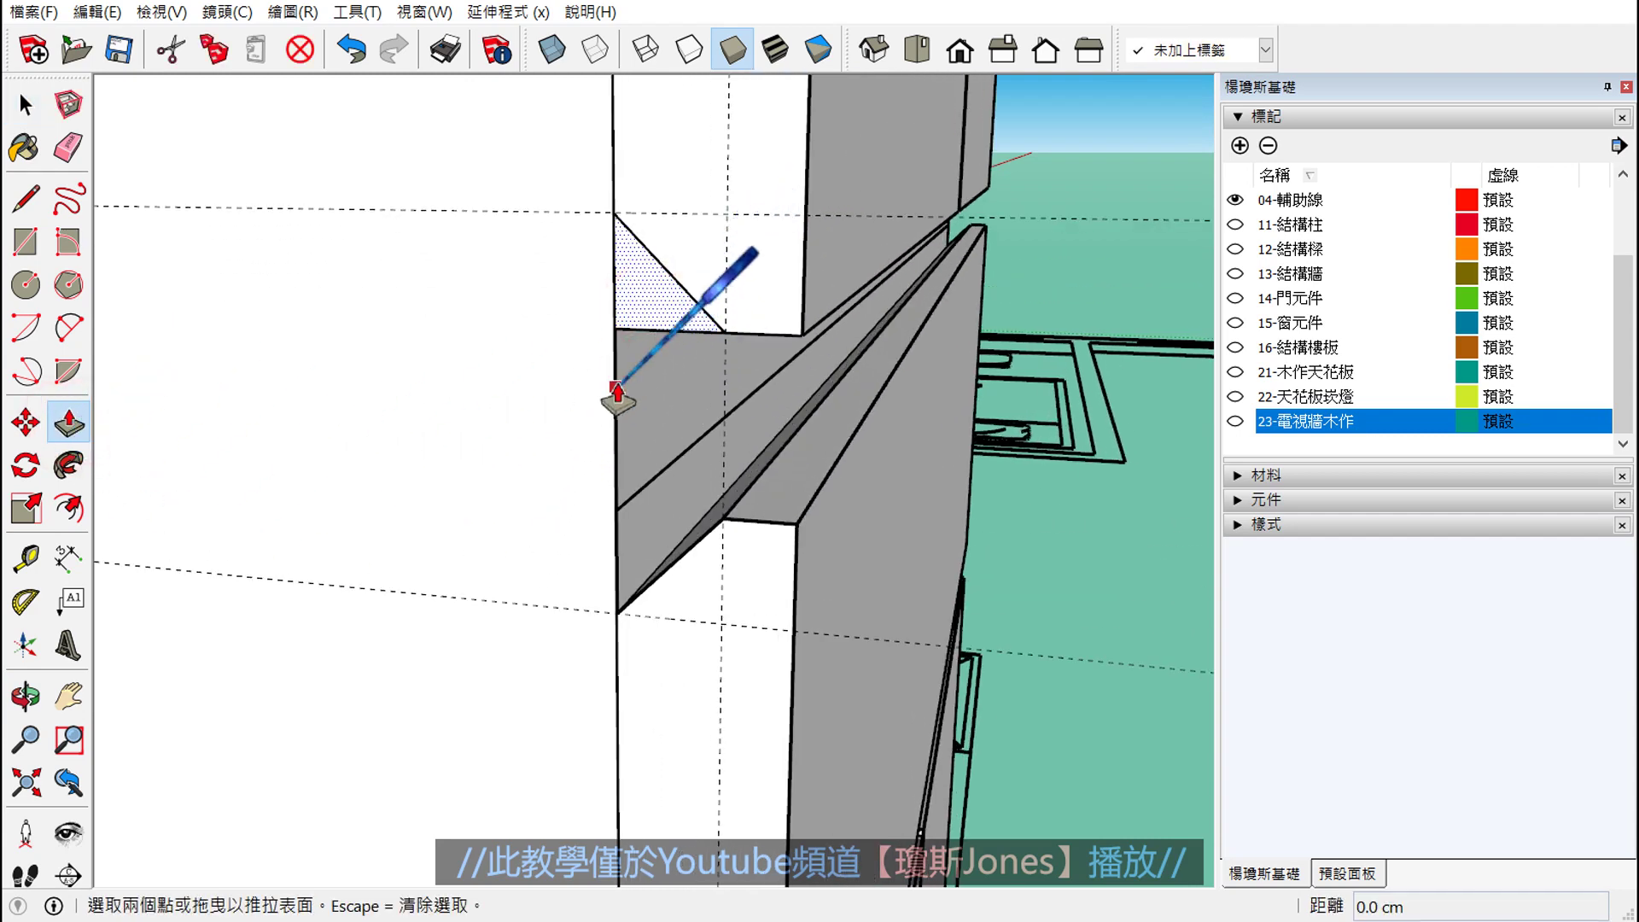
{"action": "left_click", "coordinate": [652, 313]}
{"action": "mouse_move", "coordinate": [695, 340]}
{"action": "middle_mouse_down"}
{"action": "mouse_move", "coordinate": [739, 333]}
{"action": "mouse_move", "coordinate": [596, 165]}
{"action": "middle_mouse_up"}
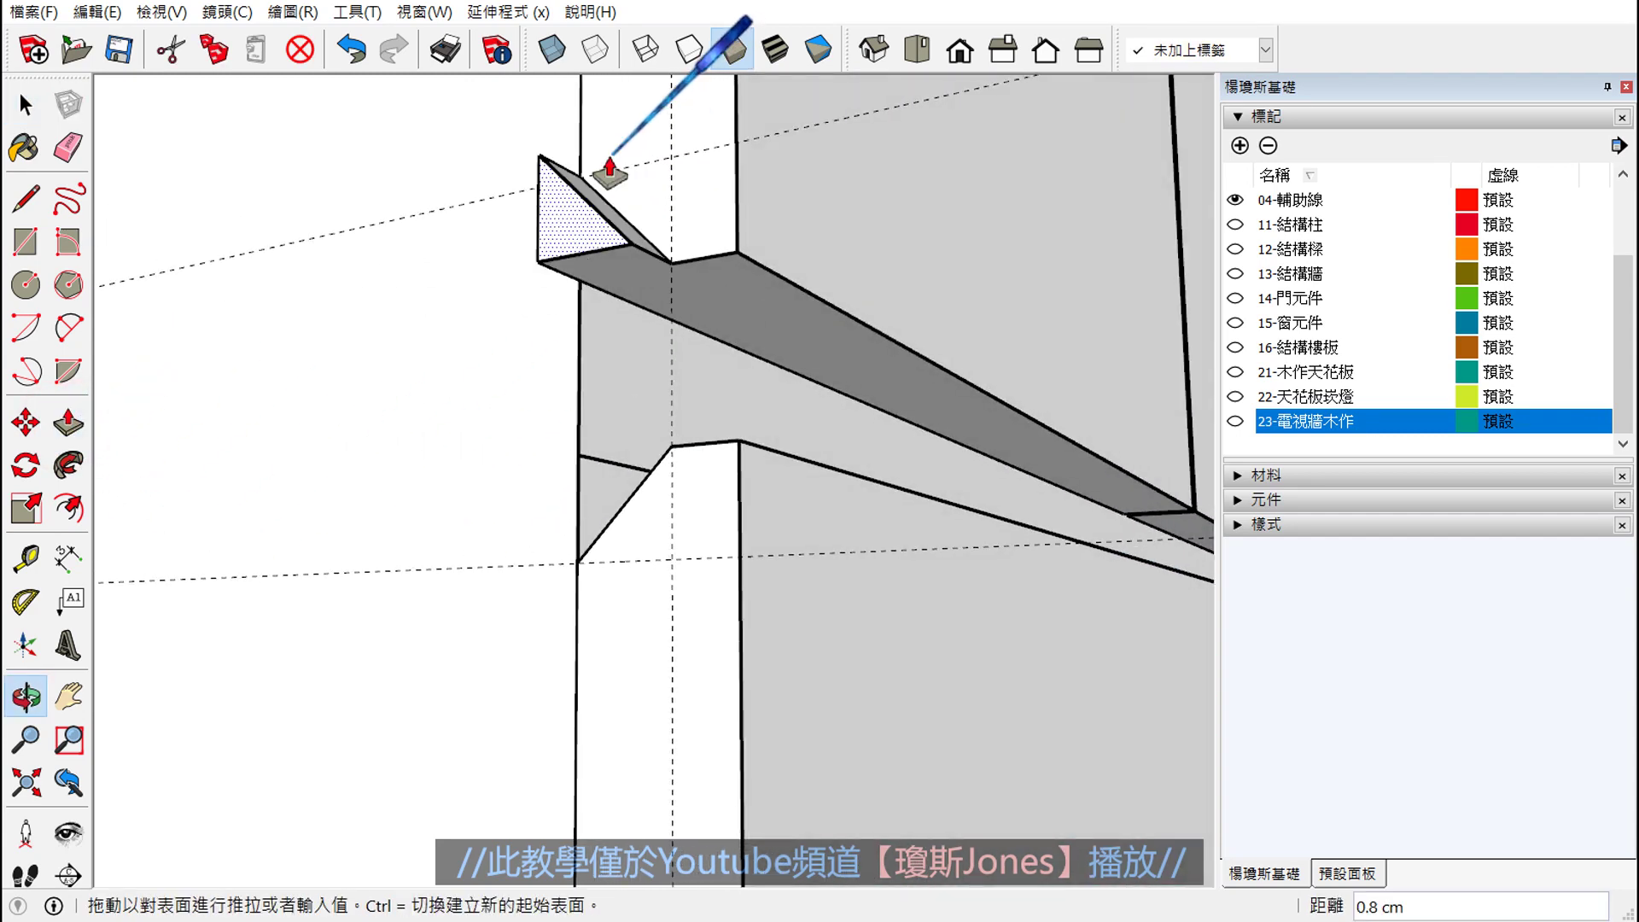
{"action": "scroll", "coordinate": [585, 321], "scroll_direction": "up", "scroll_amount": 3}
{"action": "scroll", "coordinate": [776, 376], "scroll_direction": "up", "scroll_amount": 2}
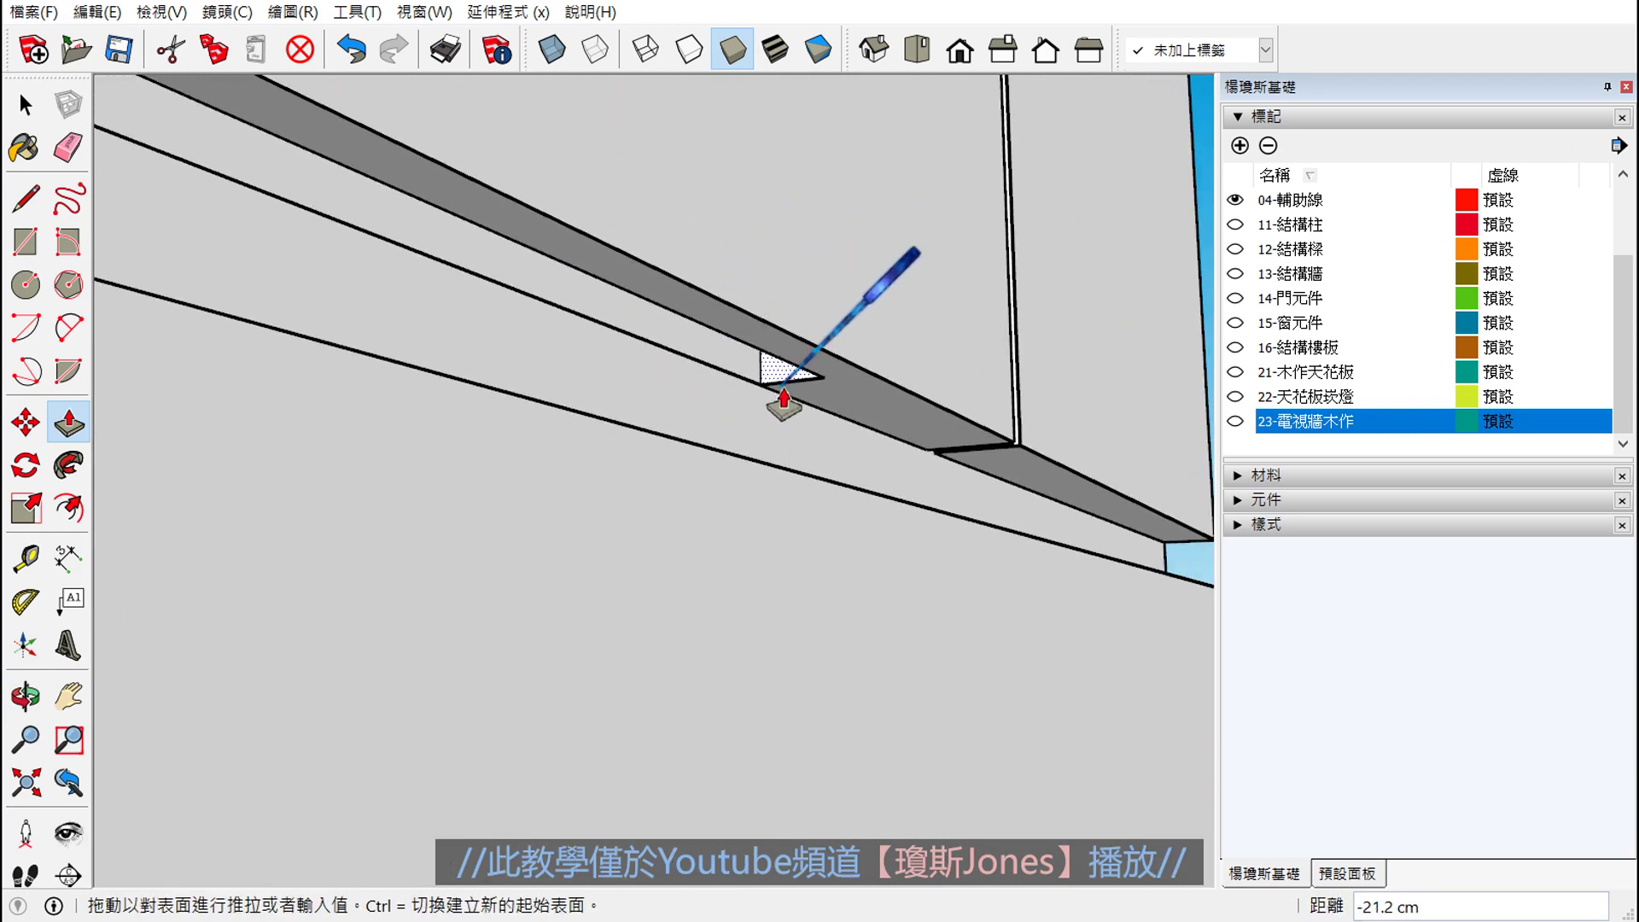
{"action": "scroll", "coordinate": [913, 448], "scroll_direction": "up", "scroll_amount": 2}
{"action": "scroll", "coordinate": [981, 464], "scroll_direction": "up", "scroll_amount": 2}
{"action": "scroll", "coordinate": [1050, 464], "scroll_direction": "up", "scroll_amount": 2}
{"action": "scroll", "coordinate": [1104, 494], "scroll_direction": "up", "scroll_amount": 1}
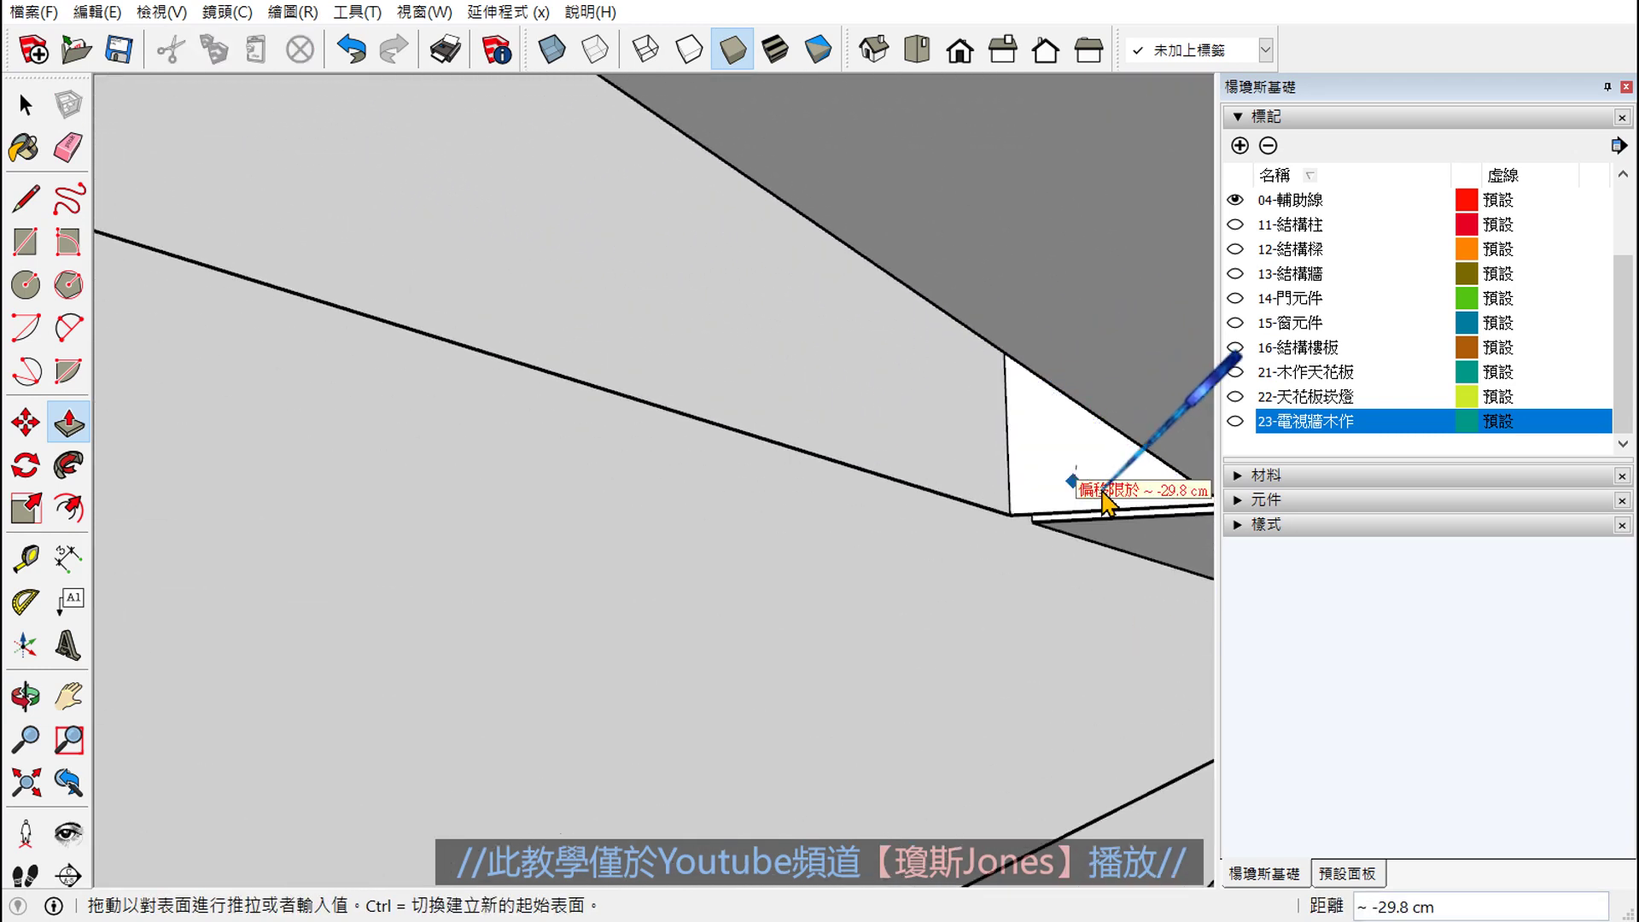
{"action": "left_click", "coordinate": [1101, 468]}
- Return to Select and orbit closer onto the wall corner and ledge
{"action": "scroll", "coordinate": [914, 541], "scroll_direction": "down", "scroll_amount": 2}
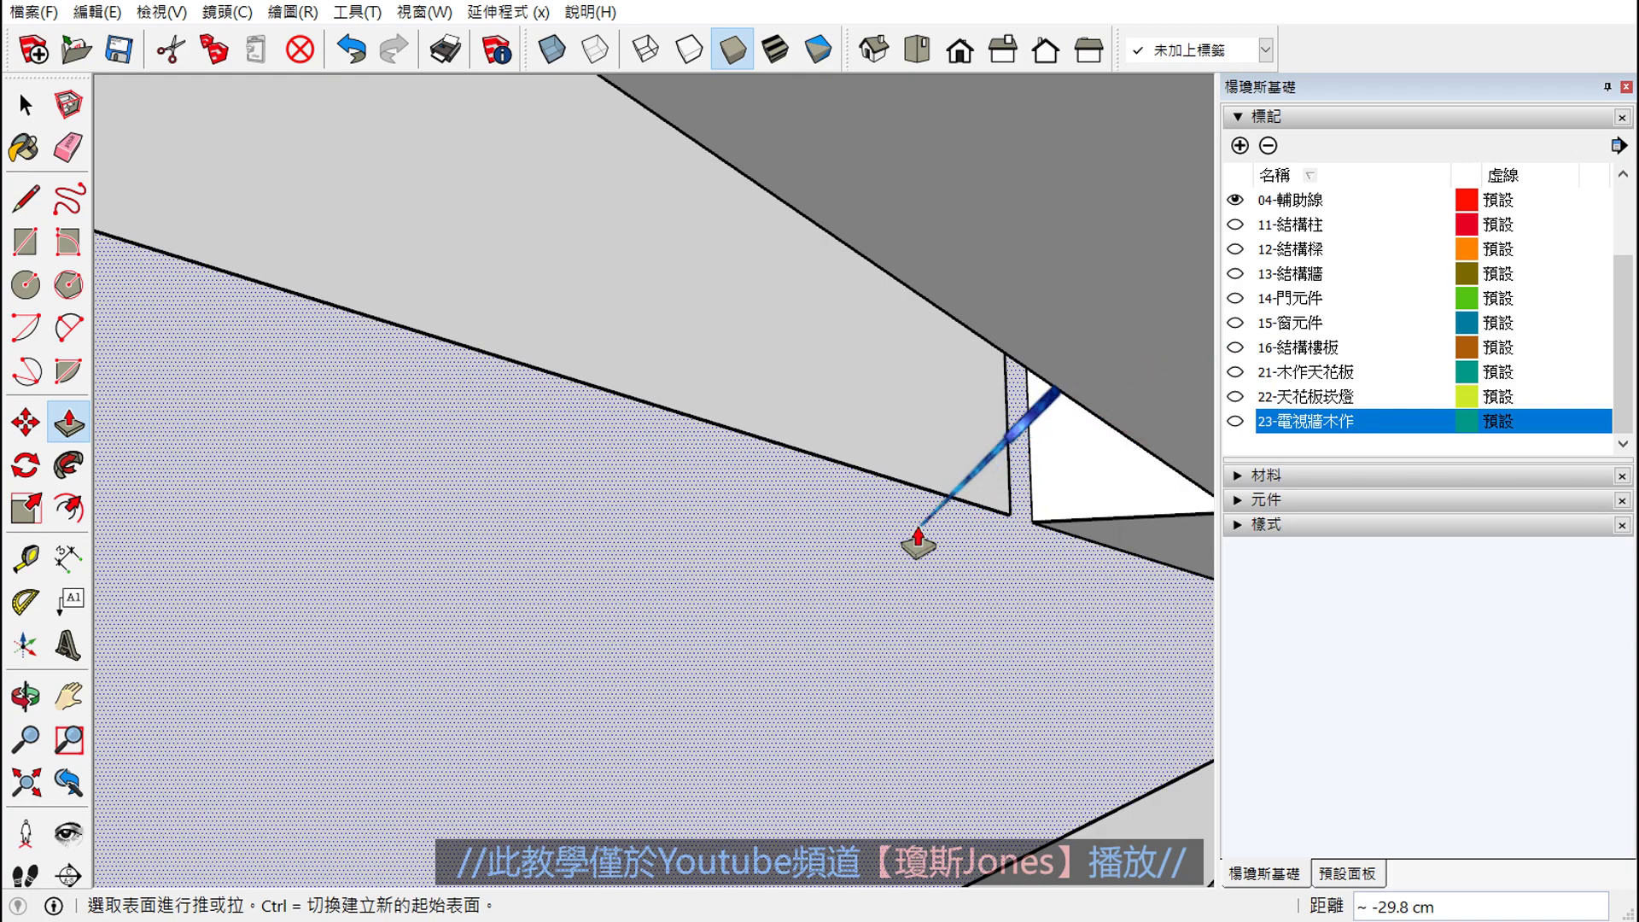
{"action": "scroll", "coordinate": [878, 556], "scroll_direction": "down", "scroll_amount": 2}
{"action": "key", "text": "space"}
{"action": "scroll", "coordinate": [883, 551], "scroll_direction": "down", "scroll_amount": 3}
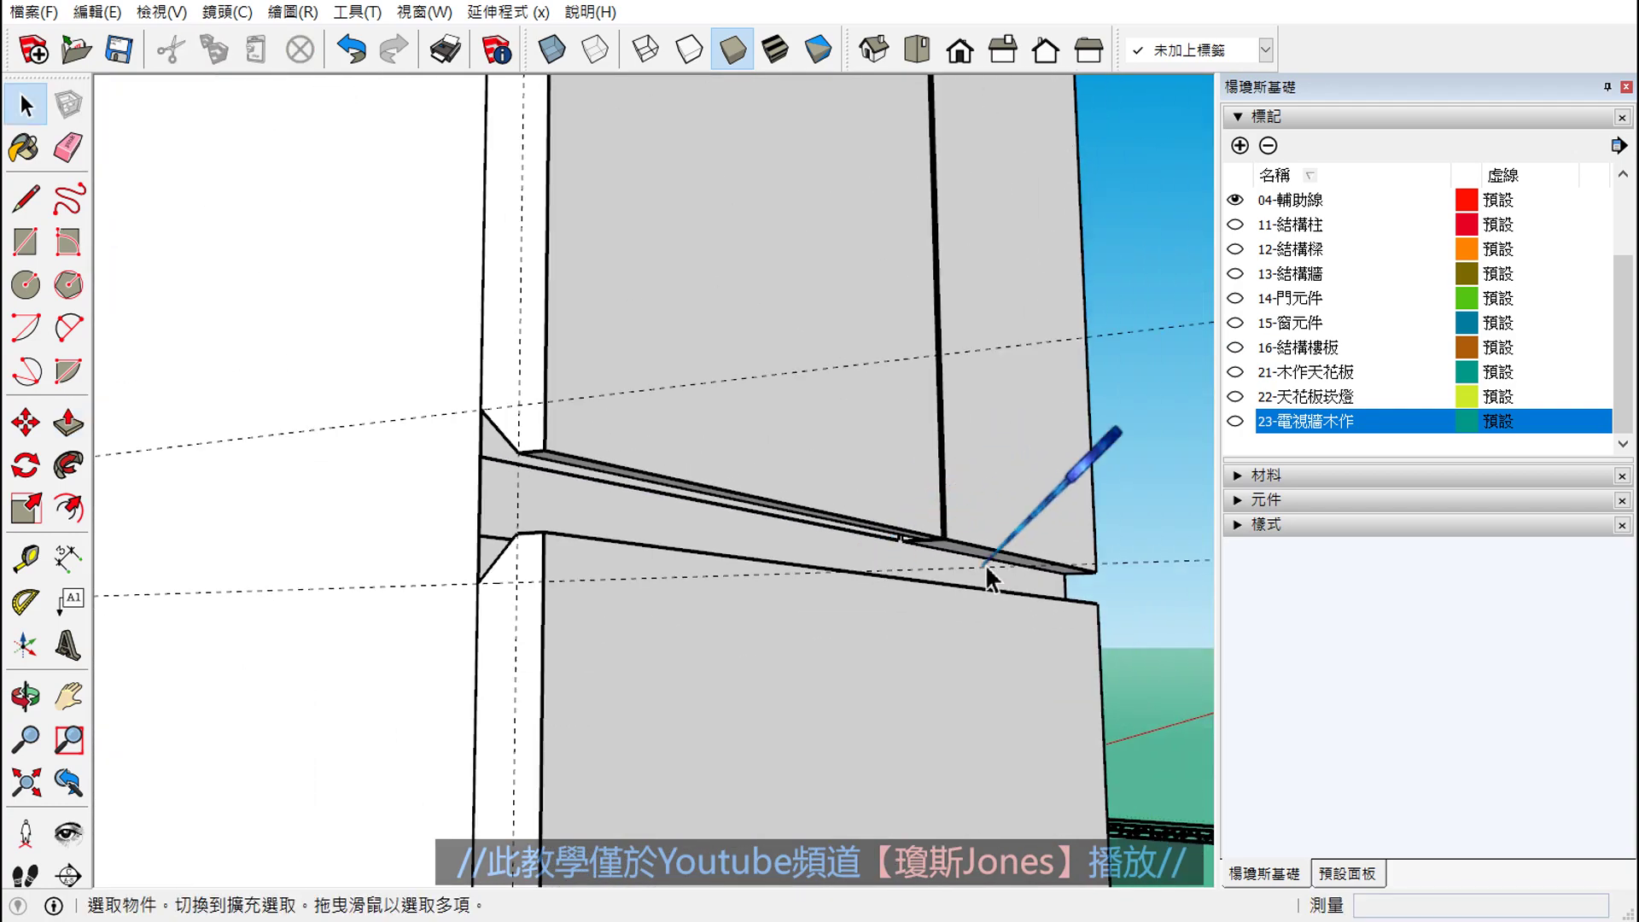
{"action": "scroll", "coordinate": [982, 572], "scroll_direction": "up", "scroll_amount": 4}
{"action": "mouse_move", "coordinate": [827, 586]}
{"action": "middle_mouse_down"}
{"action": "mouse_move", "coordinate": [192, 625]}
{"action": "mouse_move", "coordinate": [402, 768]}
{"action": "middle_mouse_up"}
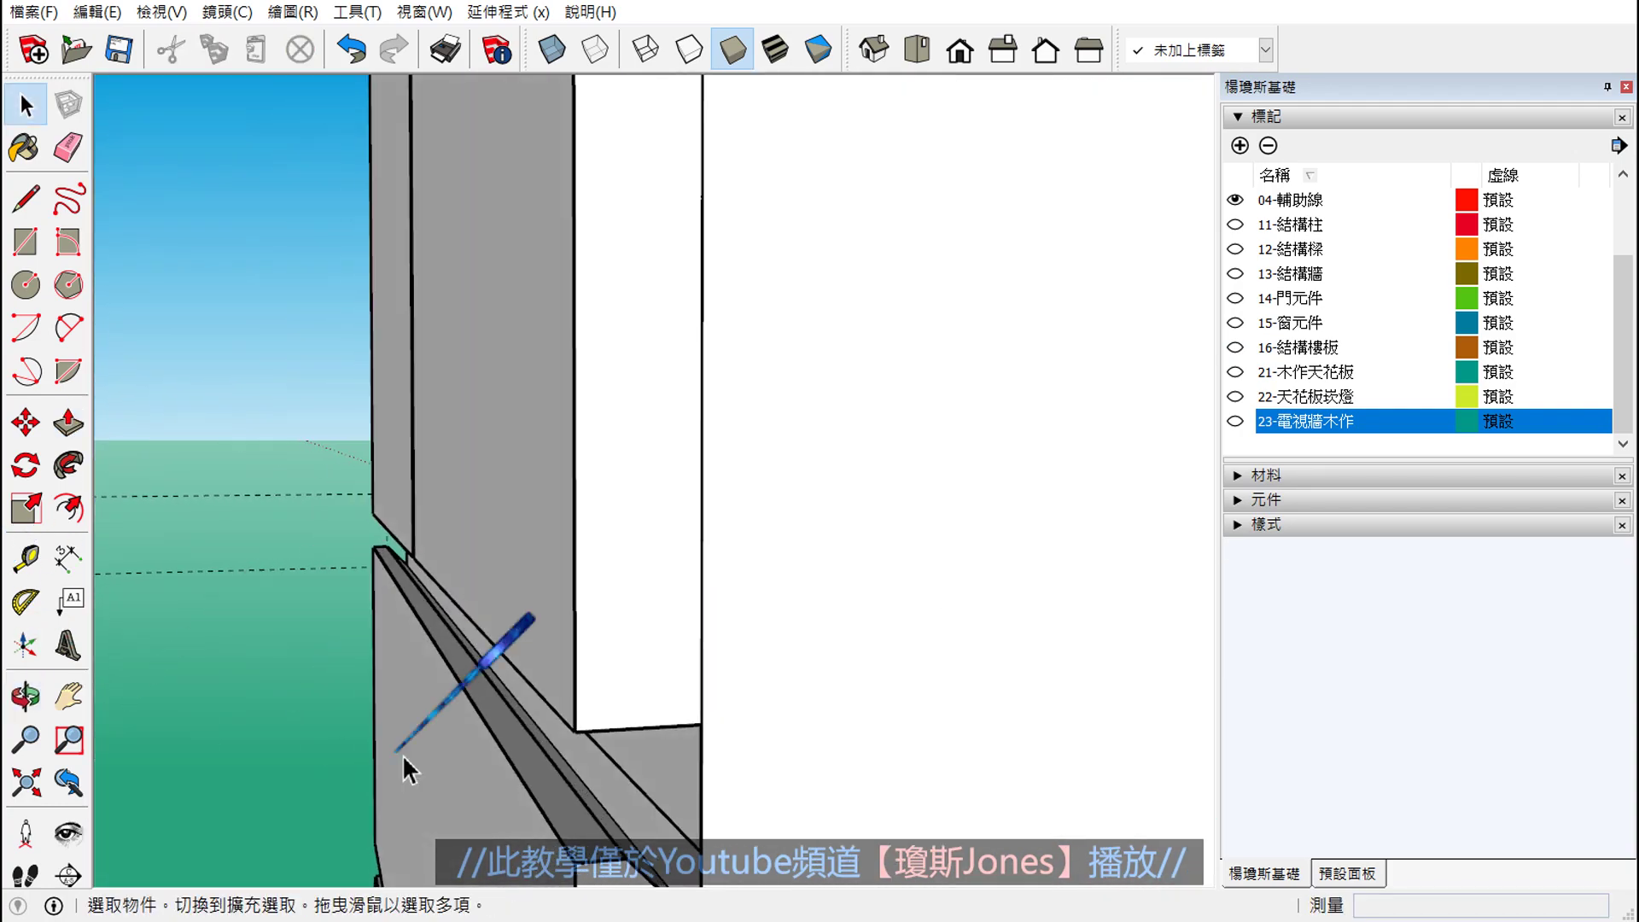
{"action": "mouse_move", "coordinate": [575, 560]}
{"action": "middle_mouse_down"}
{"action": "mouse_move", "coordinate": [570, 536]}
{"action": "mouse_move", "coordinate": [484, 578]}
{"action": "middle_mouse_up"}
- Place a tape-measure guide at the ledge corner and draw the first diagonal on the side face
{"action": "left_click", "coordinate": [26, 559]}
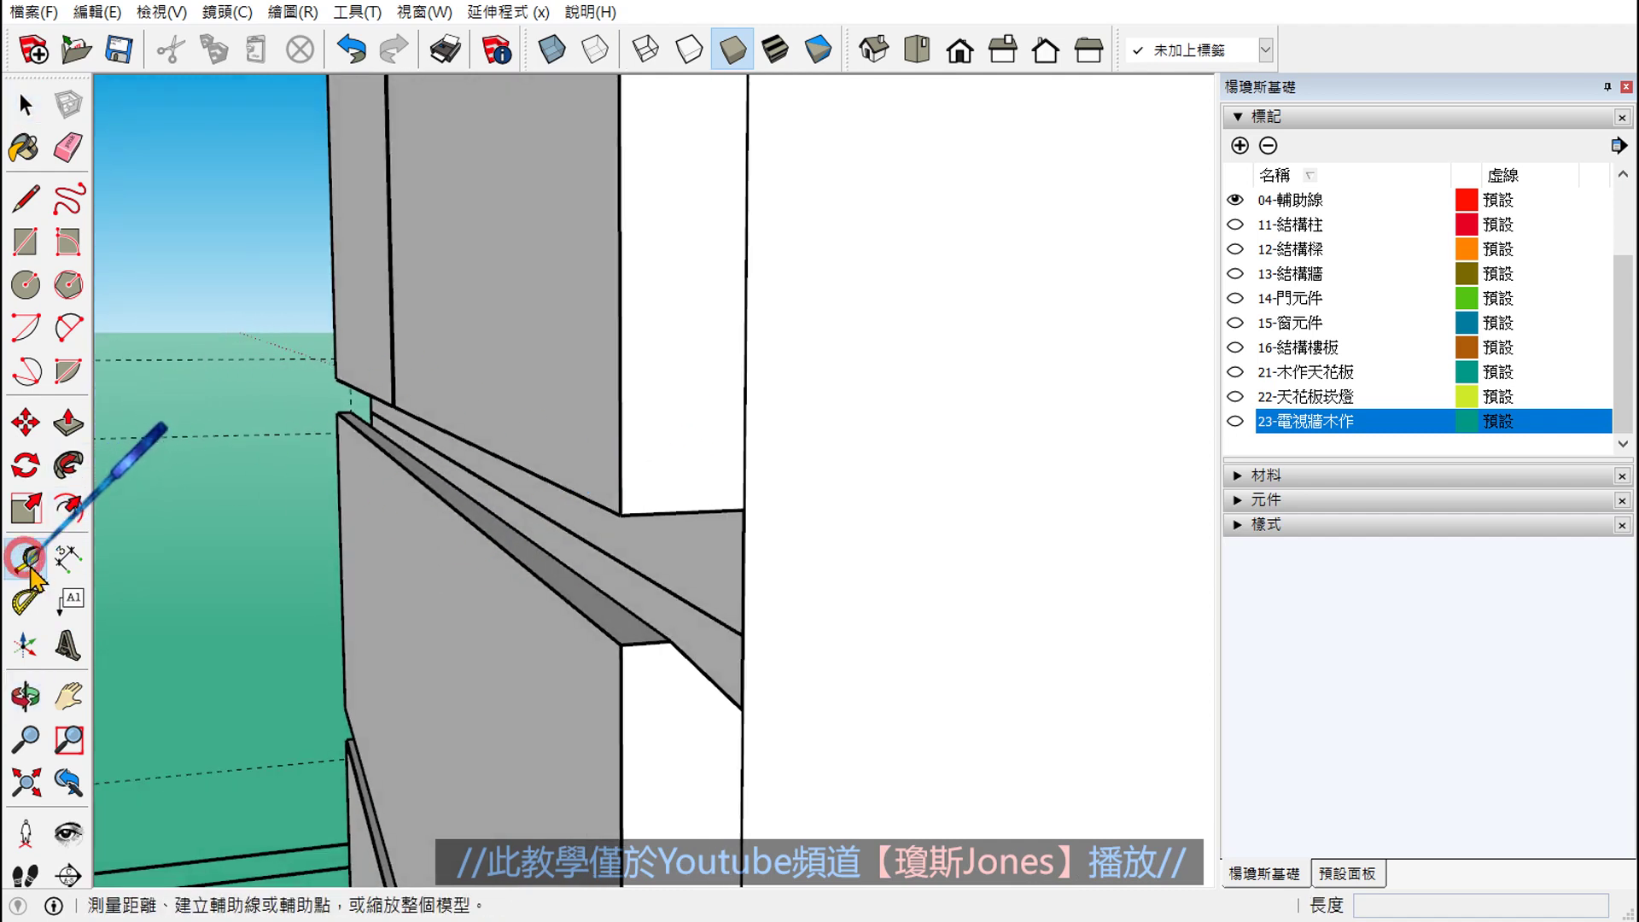
{"action": "middle_click_drag", "start_coordinate": [853, 377], "coordinate": [741, 394]}
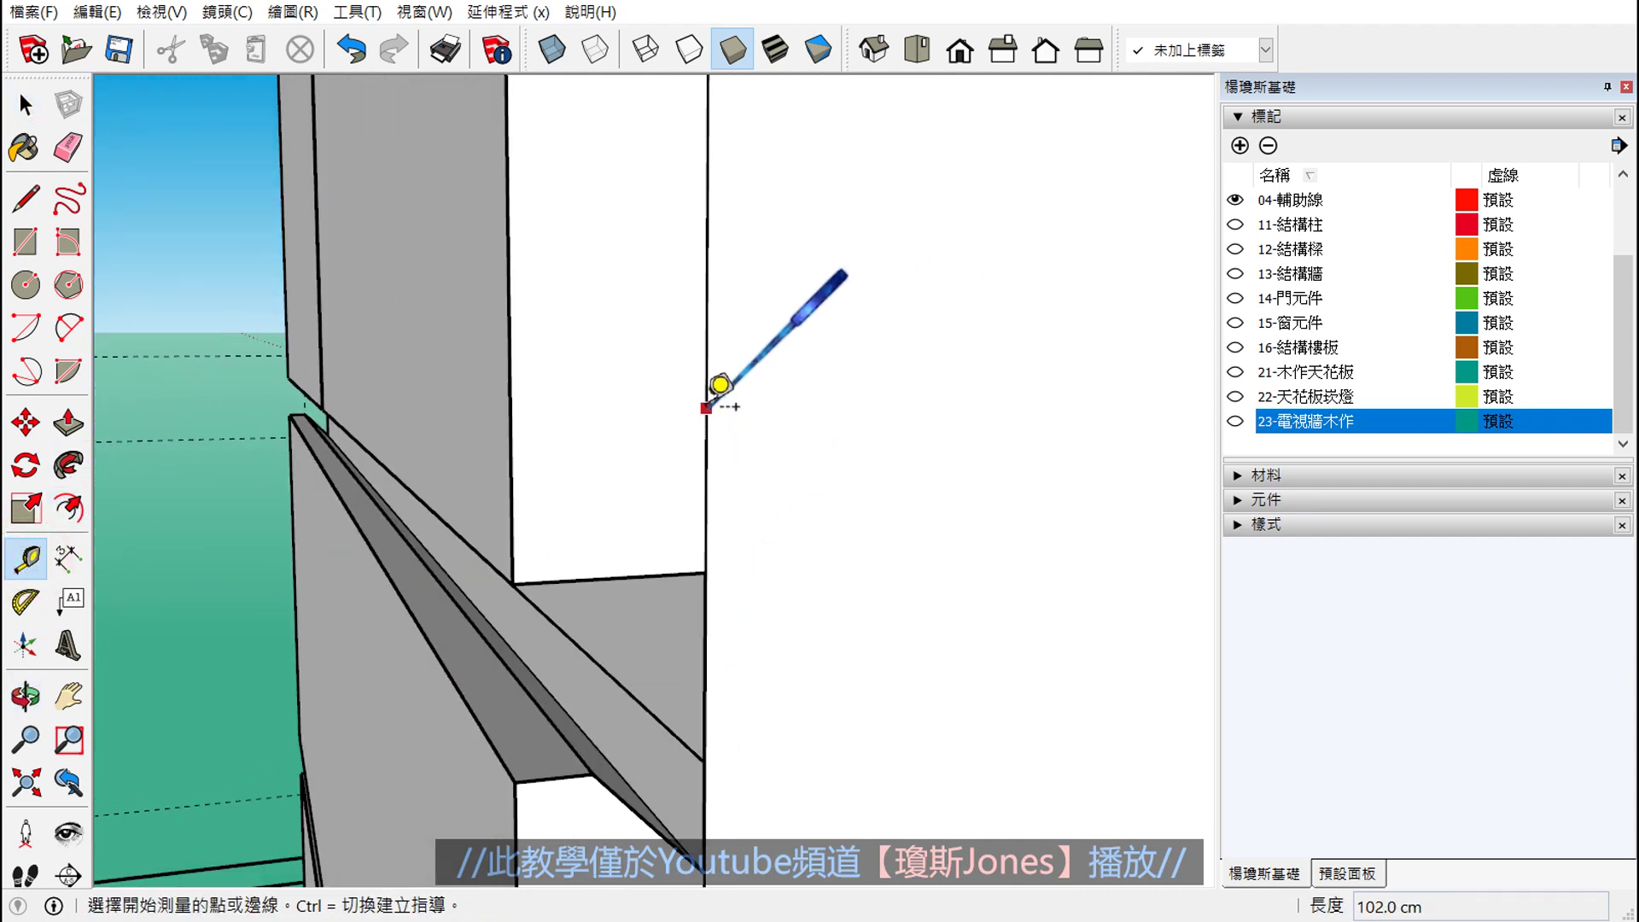
{"action": "left_click", "coordinate": [706, 407]}
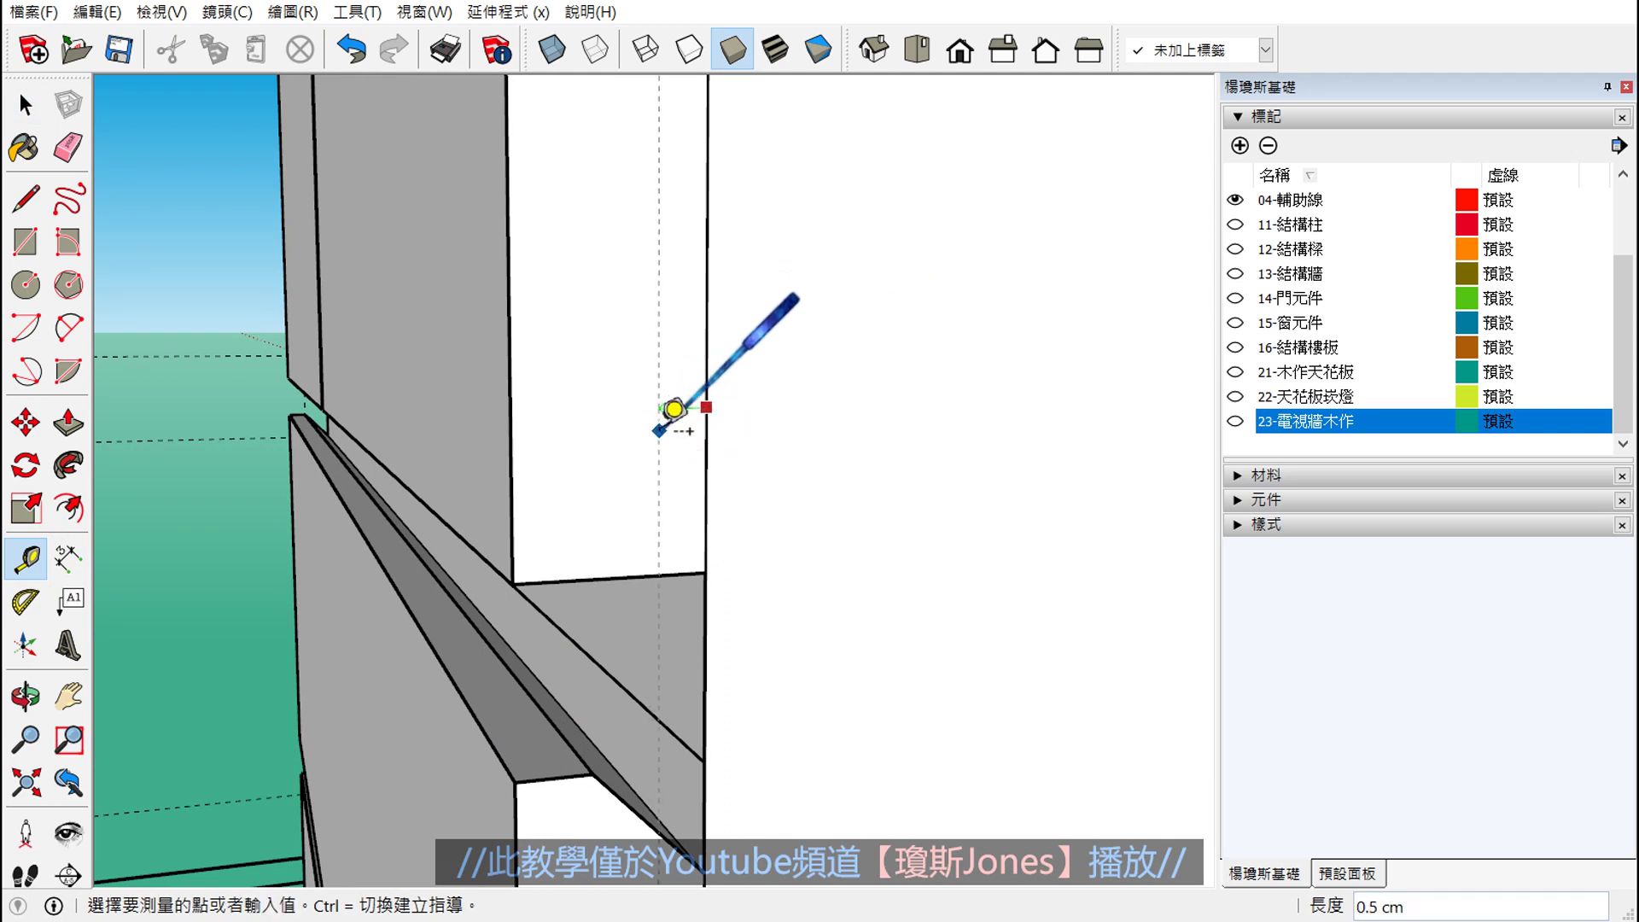
{"action": "middle_click_drag", "start_coordinate": [664, 395], "coordinate": [667, 409]}
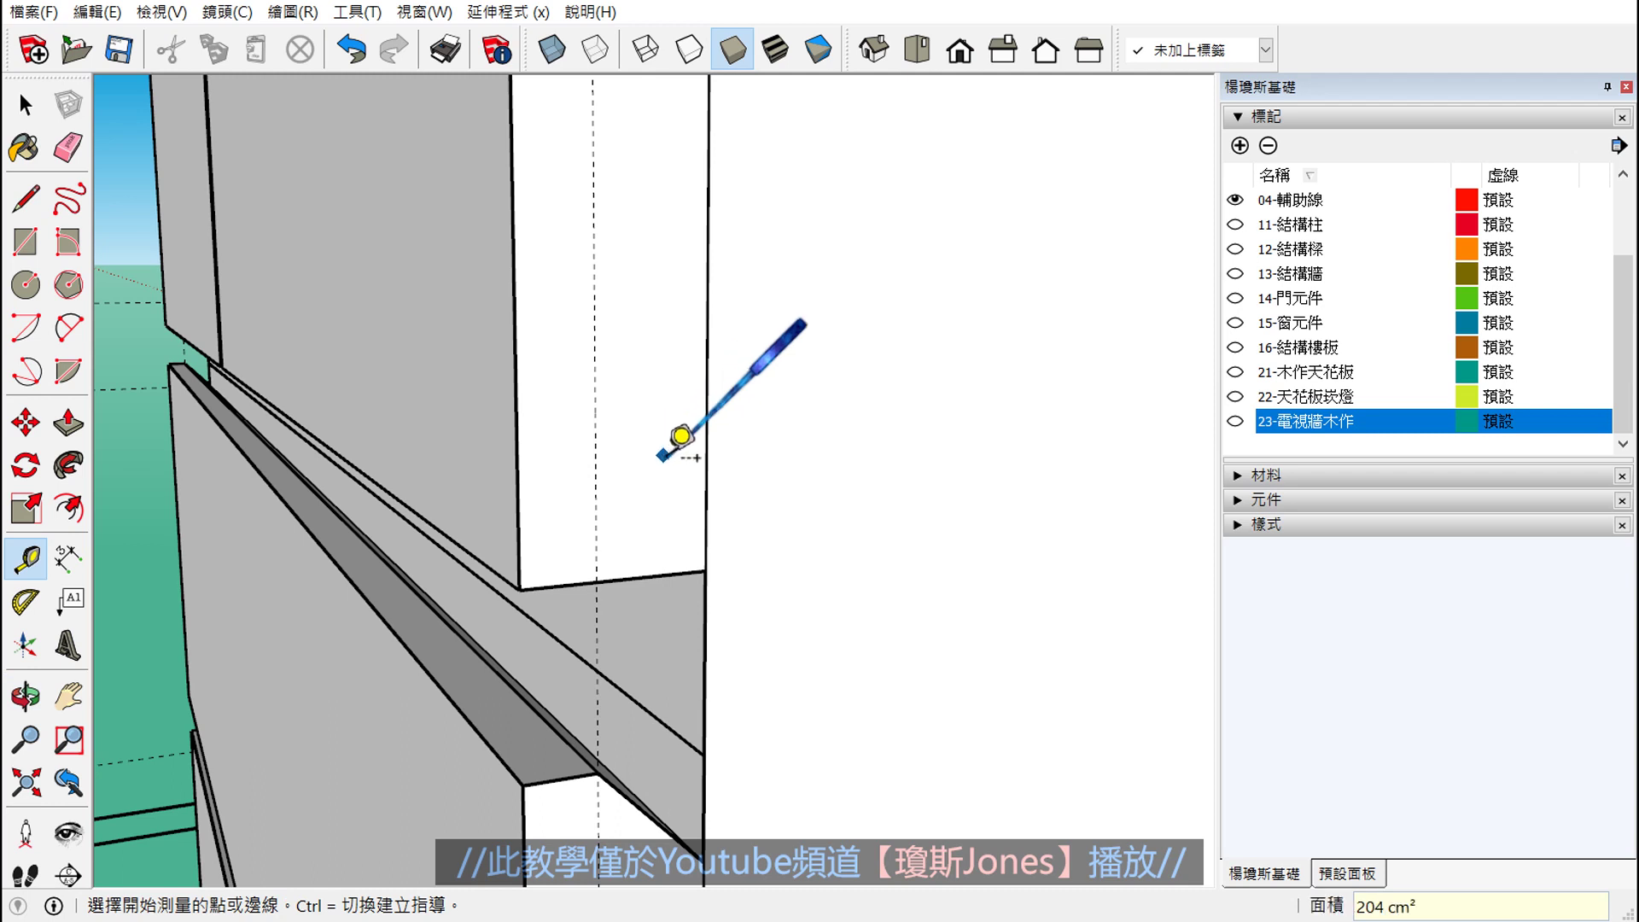
{"action": "left_click", "coordinate": [632, 578]}
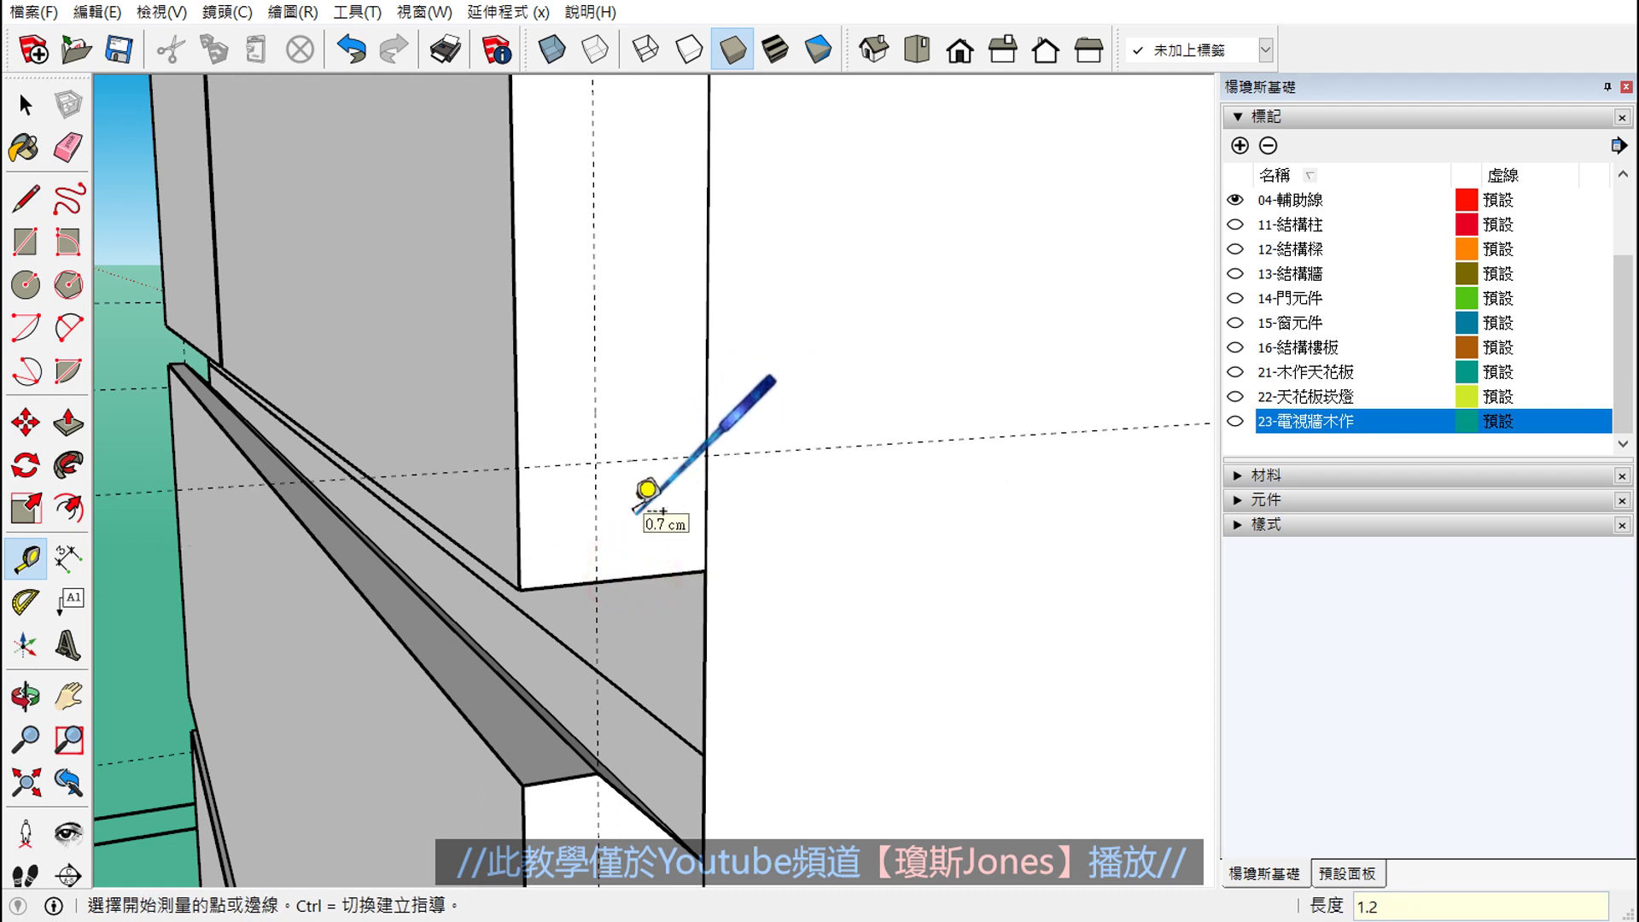
{"action": "key", "text": "space"}
{"action": "left_click", "coordinate": [26, 198]}
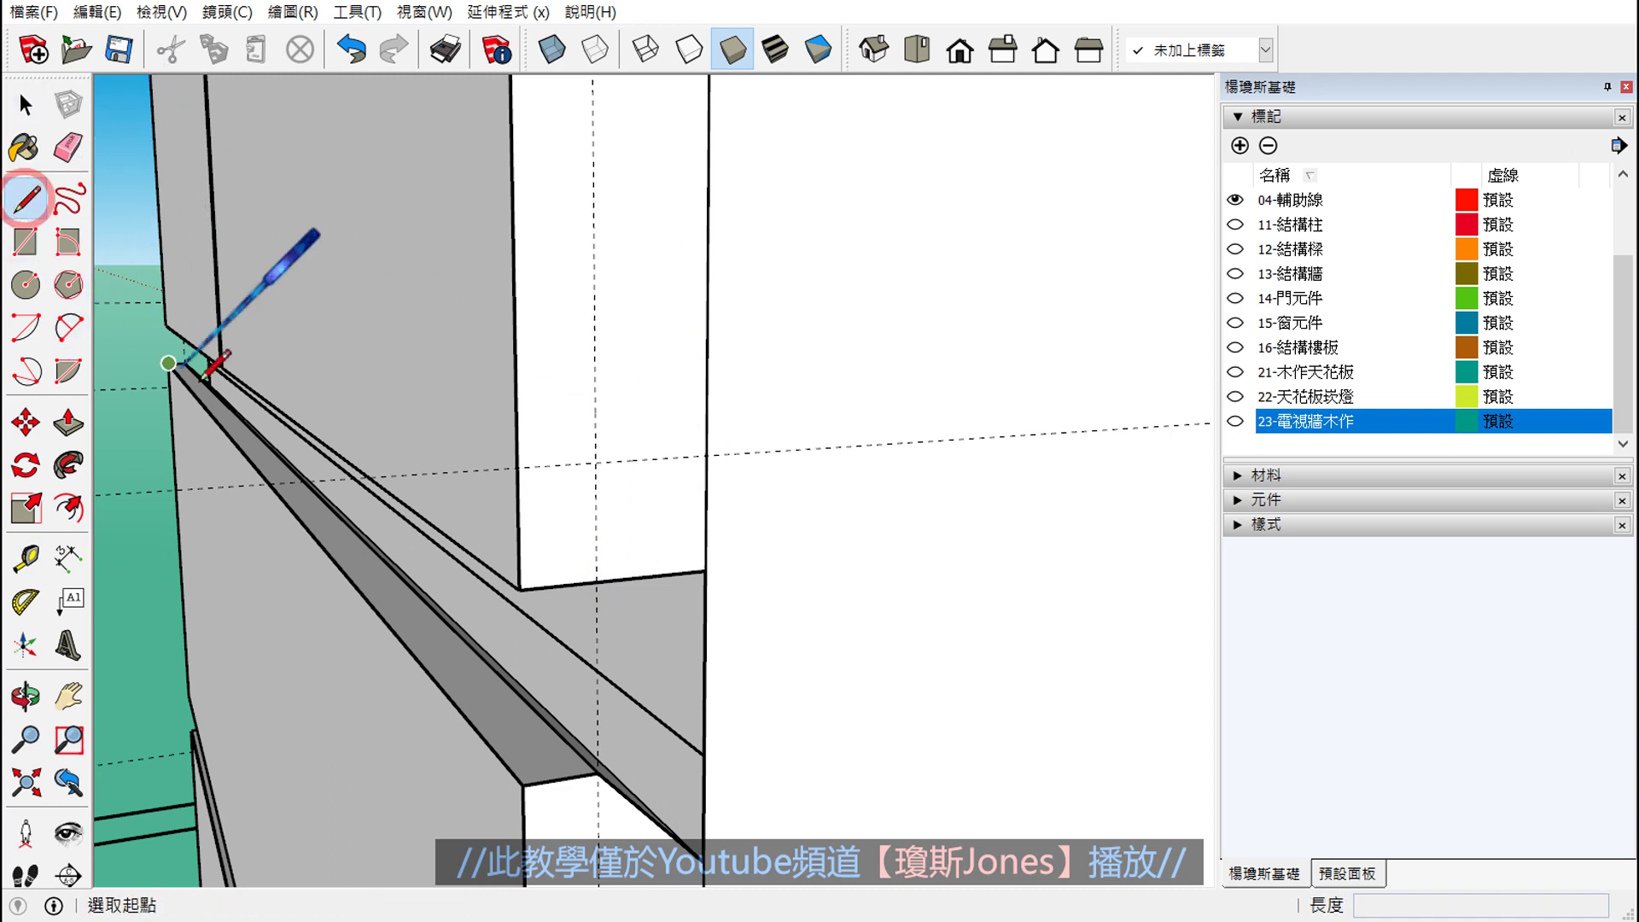
{"action": "left_click", "coordinate": [596, 581]}
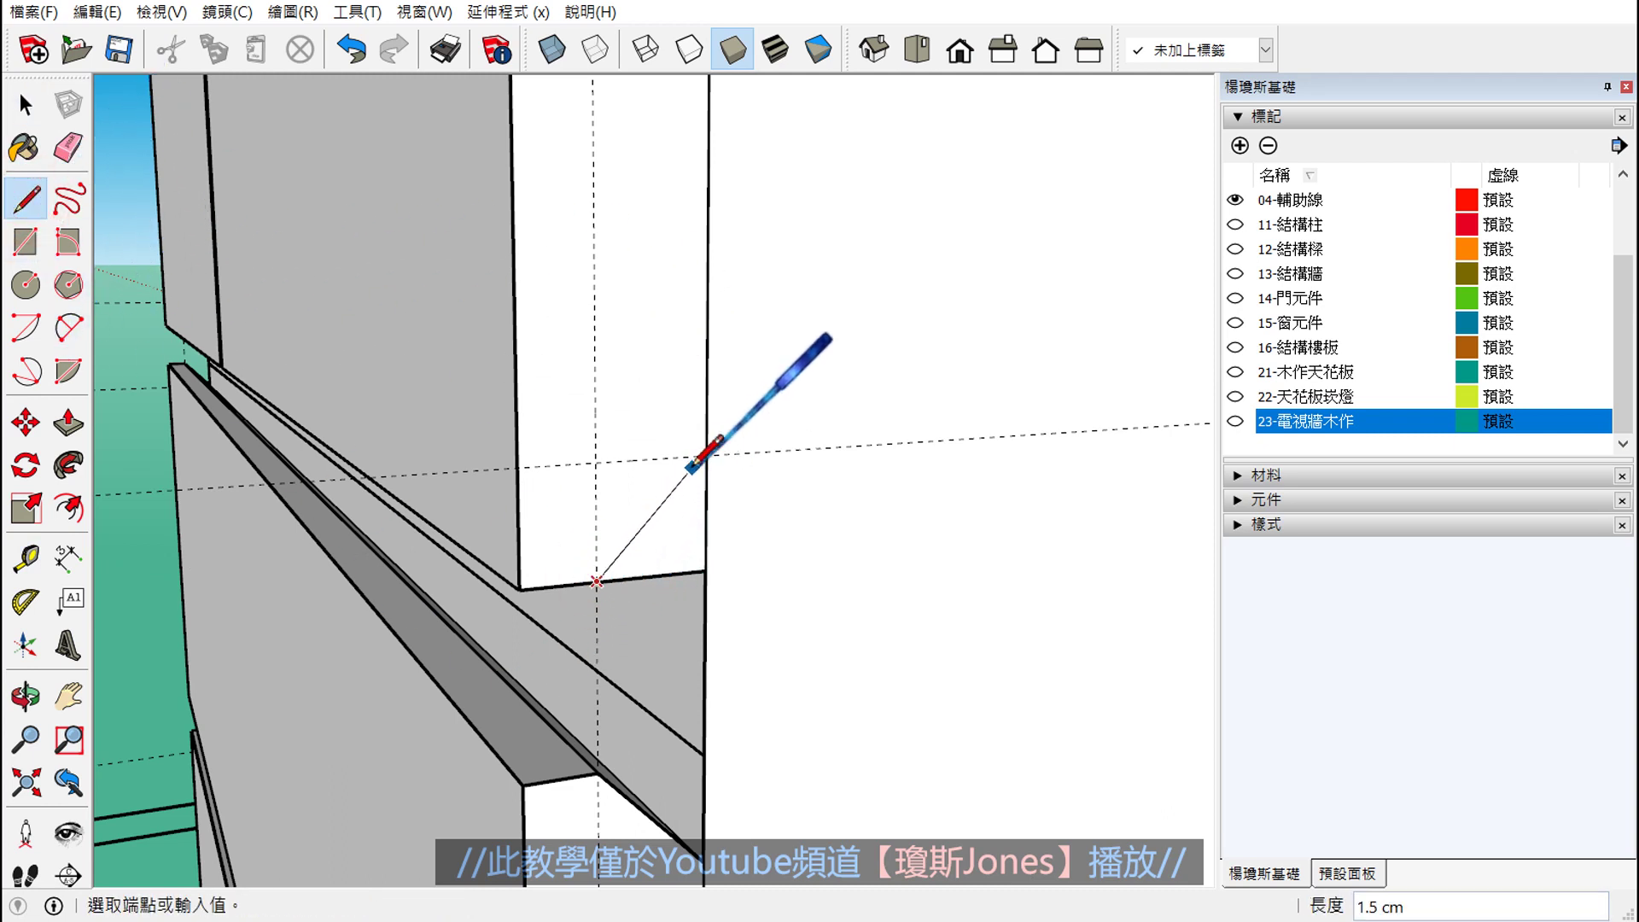
{"action": "left_click", "coordinate": [706, 454]}
{"action": "key", "text": "space"}
- Add a guide at the lower shelf edge and draw a diagonal down to the vertical edge
{"action": "mouse_move", "coordinate": [683, 523]}
{"action": "middle_mouse_down"}
{"action": "mouse_move", "coordinate": [751, 658]}
{"action": "mouse_move", "coordinate": [664, 444]}
{"action": "mouse_move", "coordinate": [633, 786]}
{"action": "mouse_move", "coordinate": [586, 242]}
{"action": "mouse_move", "coordinate": [579, 585]}
{"action": "mouse_move", "coordinate": [549, 522]}
{"action": "middle_mouse_up"}
{"action": "left_click", "coordinate": [26, 559]}
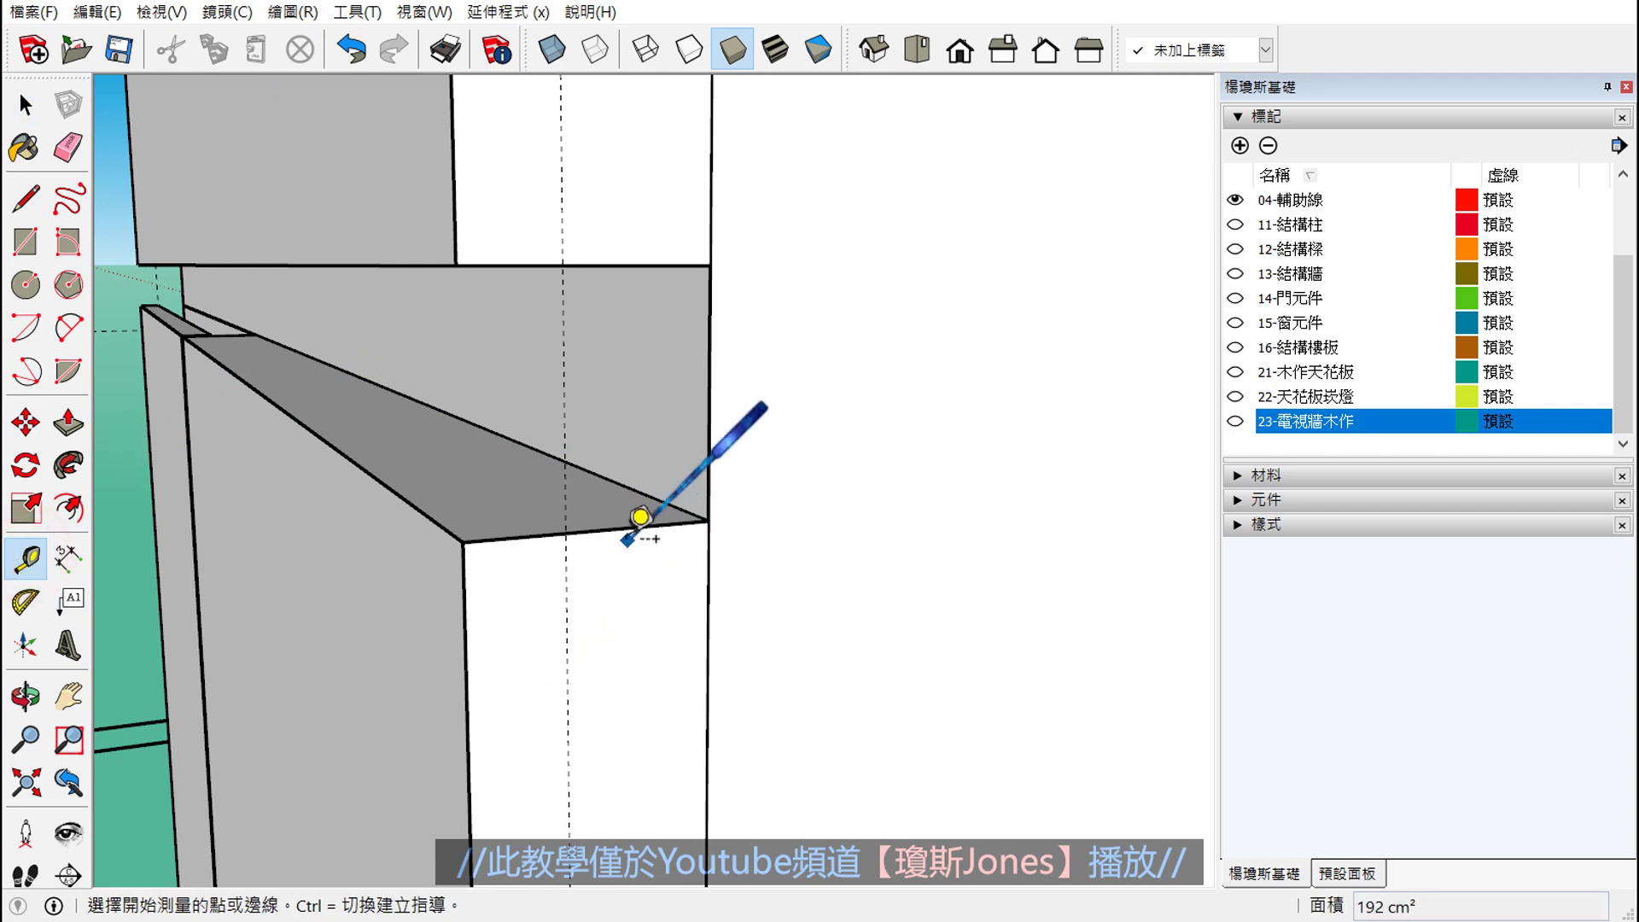
{"action": "scroll", "coordinate": [639, 516], "scroll_direction": "up", "scroll_amount": 2}
{"action": "left_click", "coordinate": [618, 523]}
{"action": "type", "text": "1.2"}
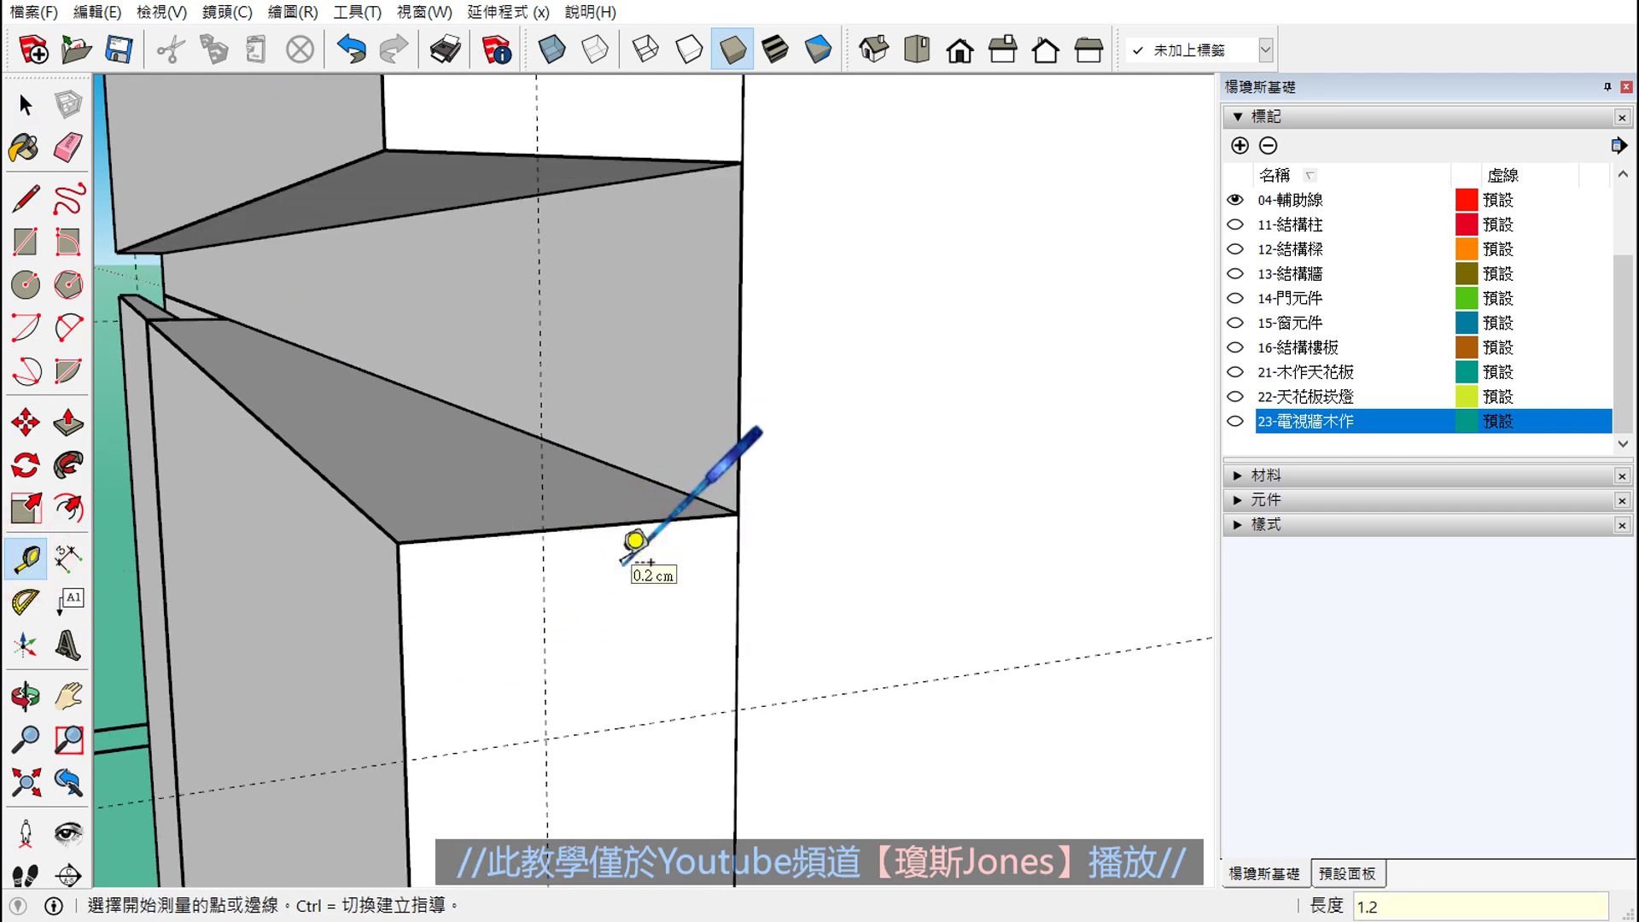
{"action": "key", "text": "Return"}
{"action": "left_click", "coordinate": [26, 198]}
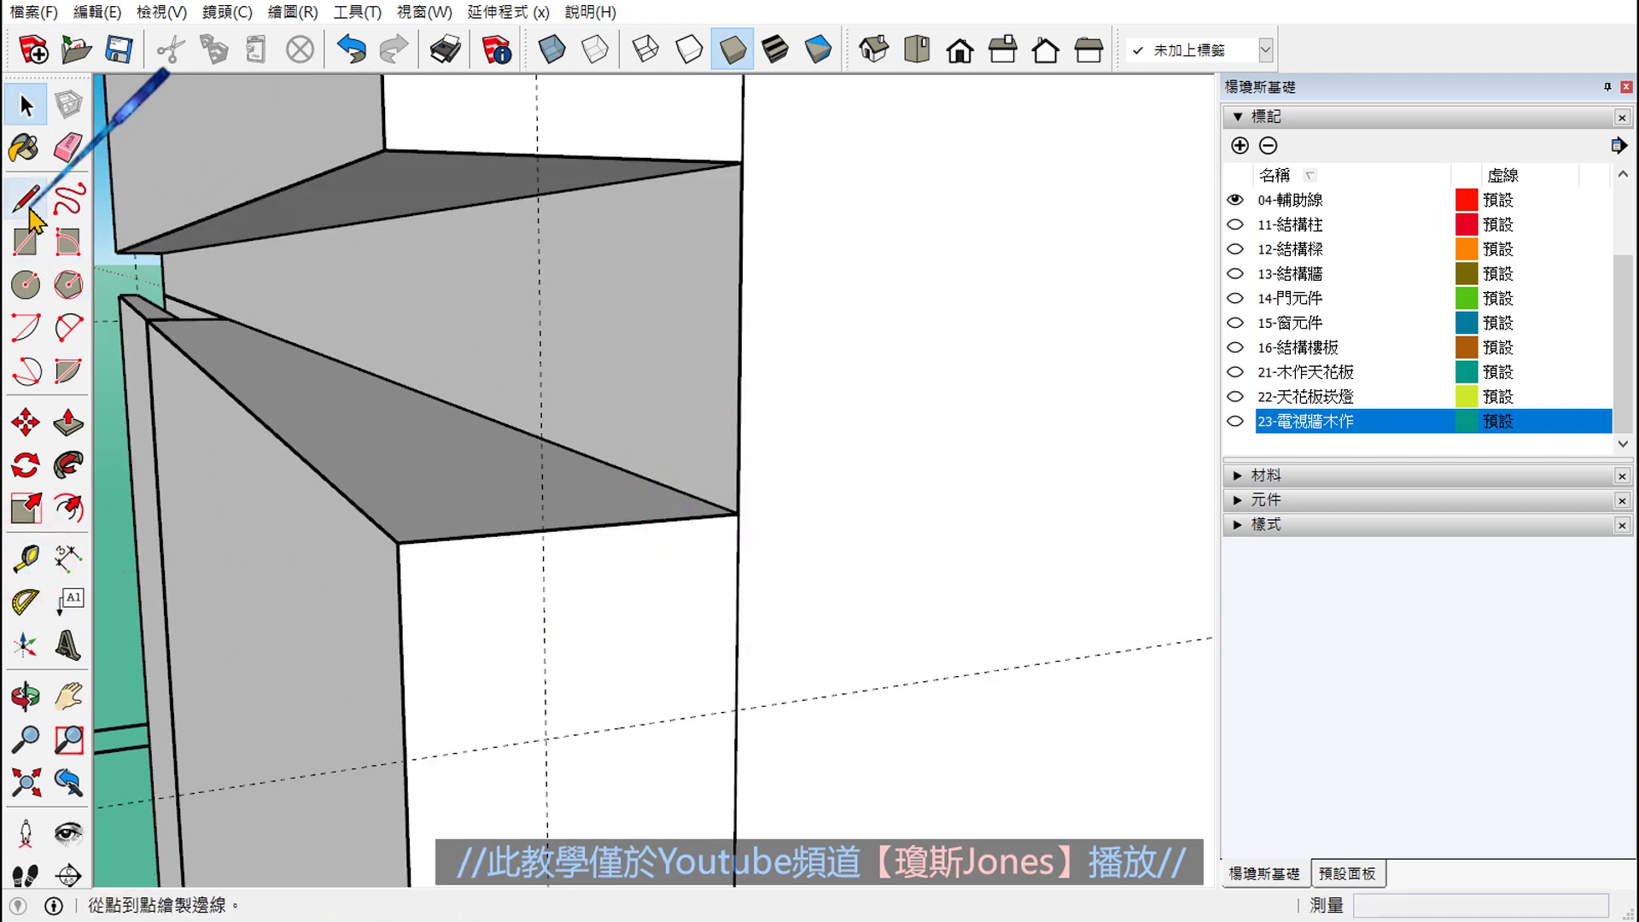
{"action": "left_click", "coordinate": [541, 530]}
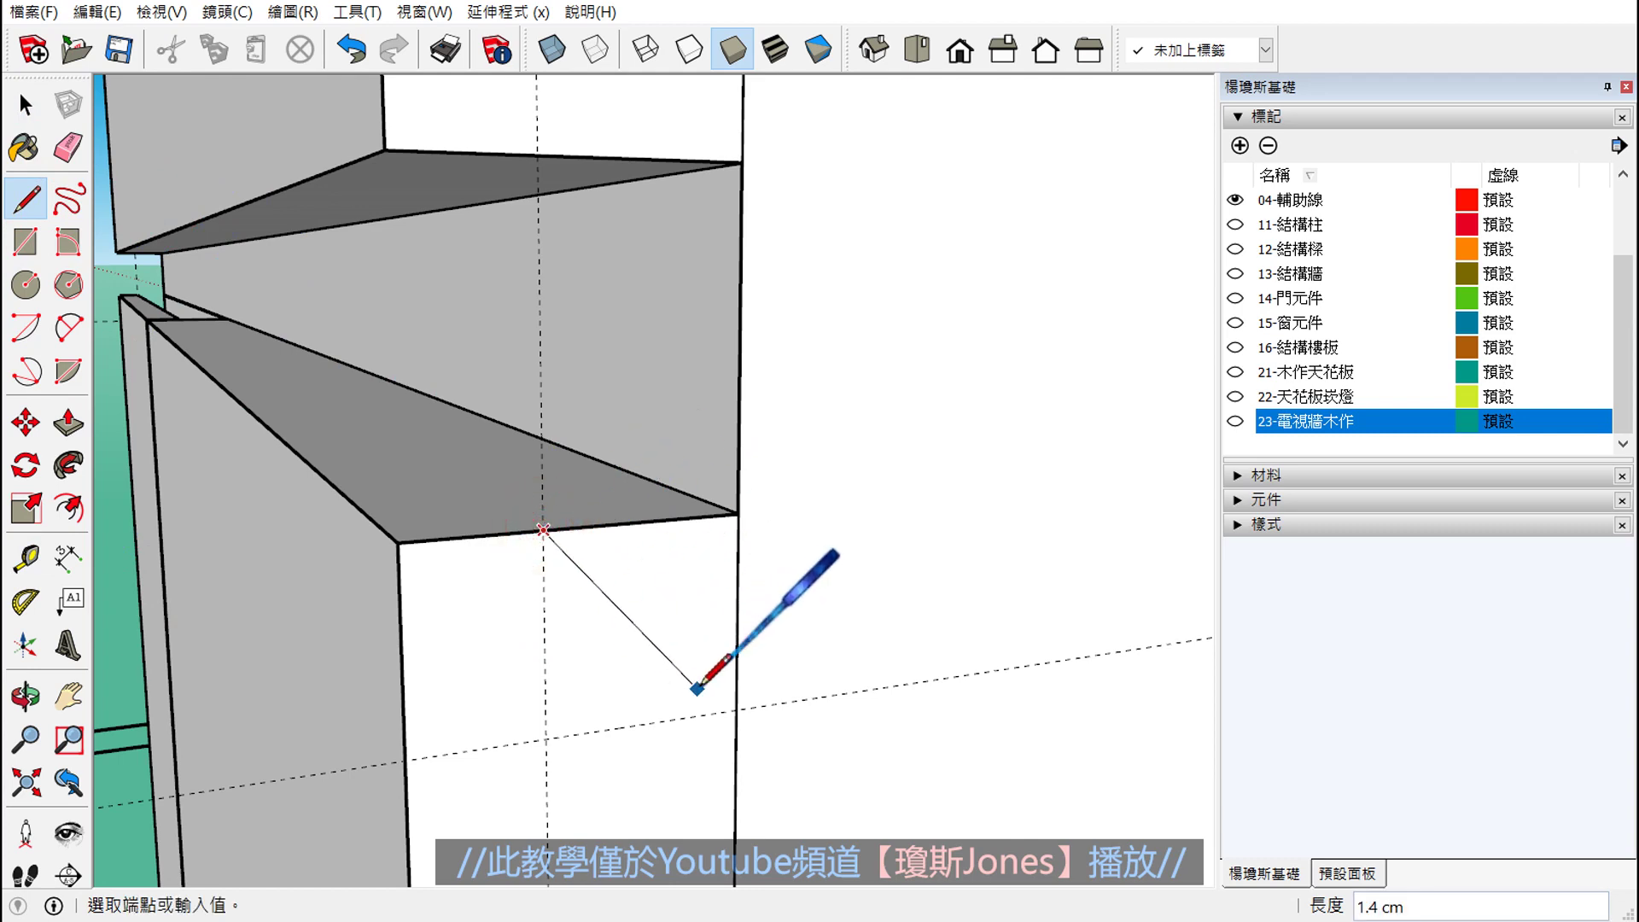
{"action": "left_click", "coordinate": [734, 708]}
{"action": "key", "text": "space"}
- Push/Pull the new triangular face 29.8 cm back along the ledge
{"action": "scroll", "coordinate": [679, 538], "scroll_direction": "up", "scroll_amount": 1}
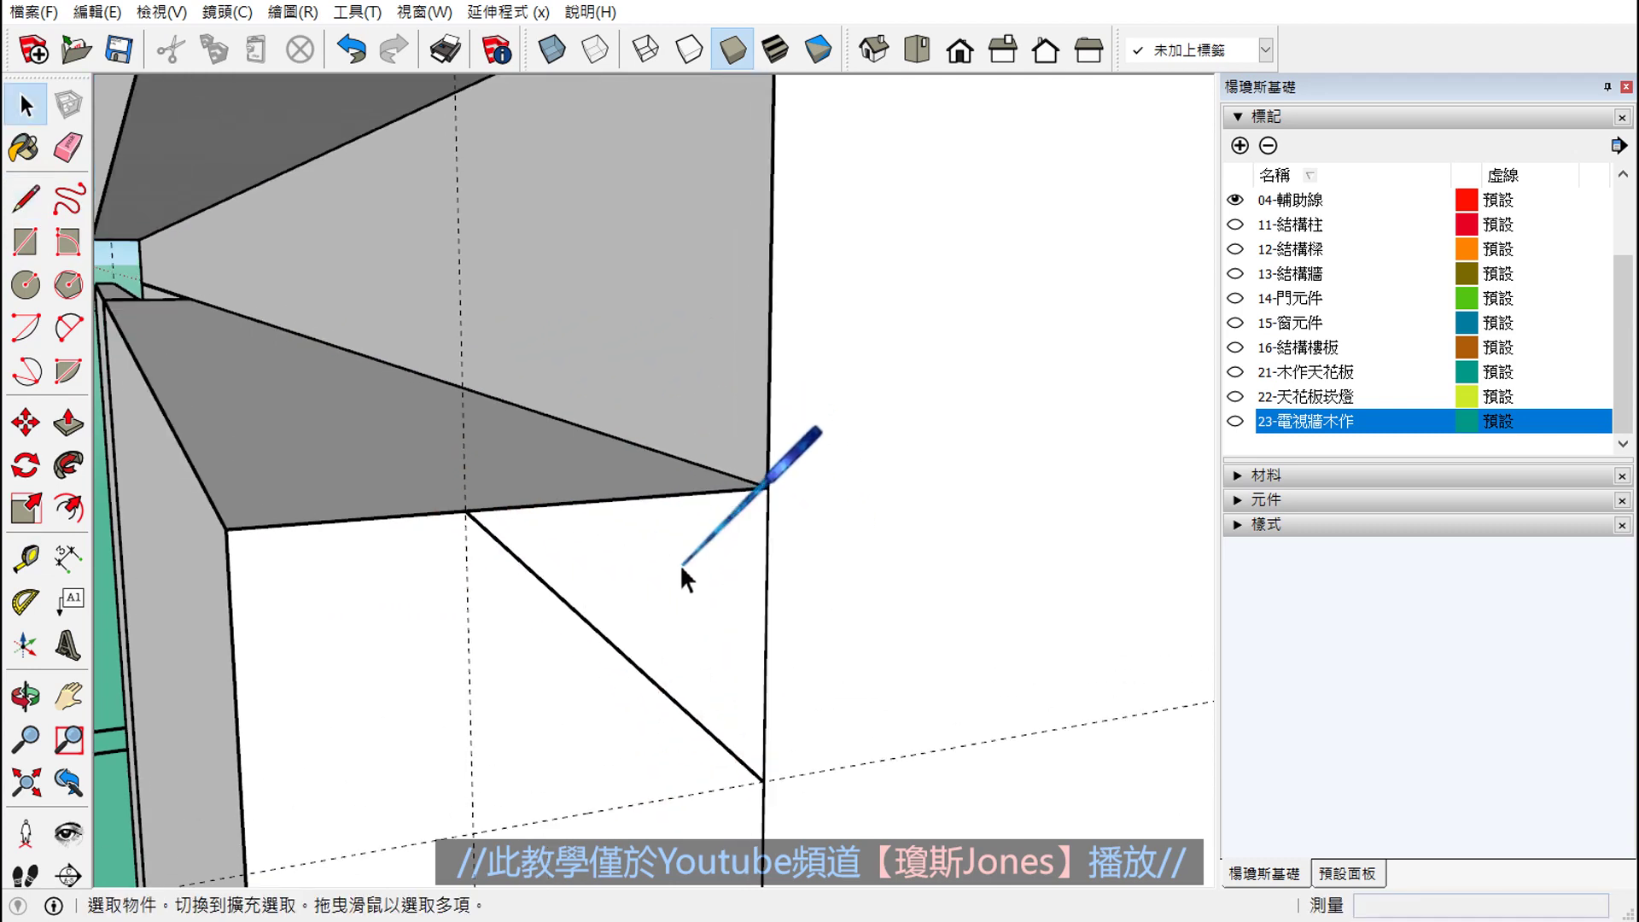
{"action": "left_click", "coordinate": [671, 564]}
{"action": "left_click", "coordinate": [68, 422]}
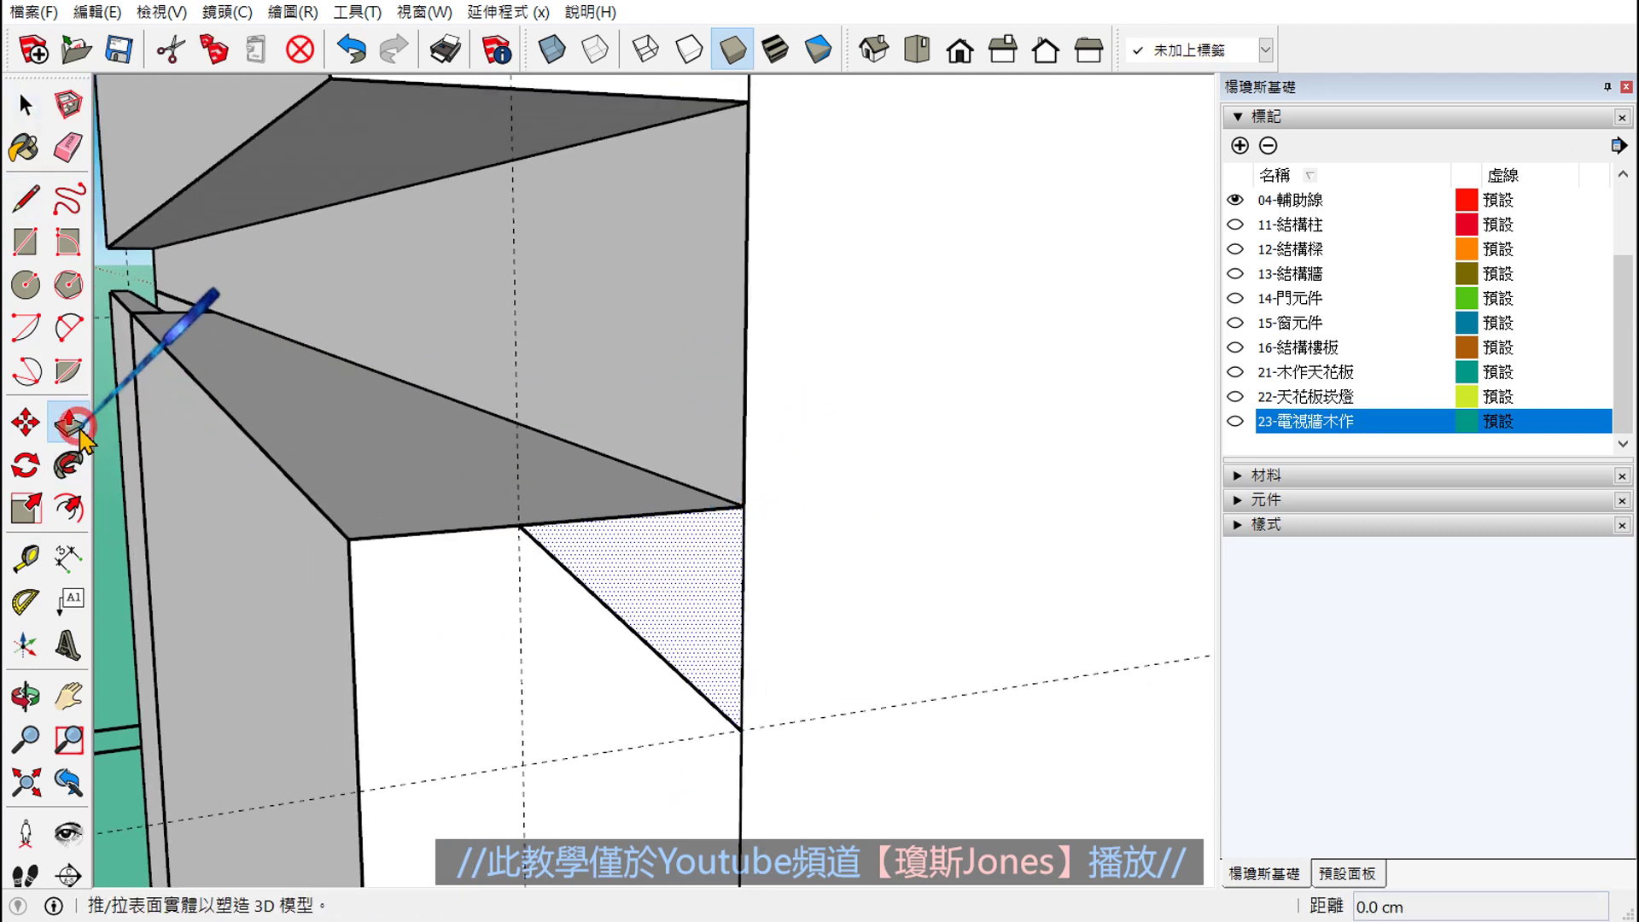
{"action": "left_click", "coordinate": [651, 572]}
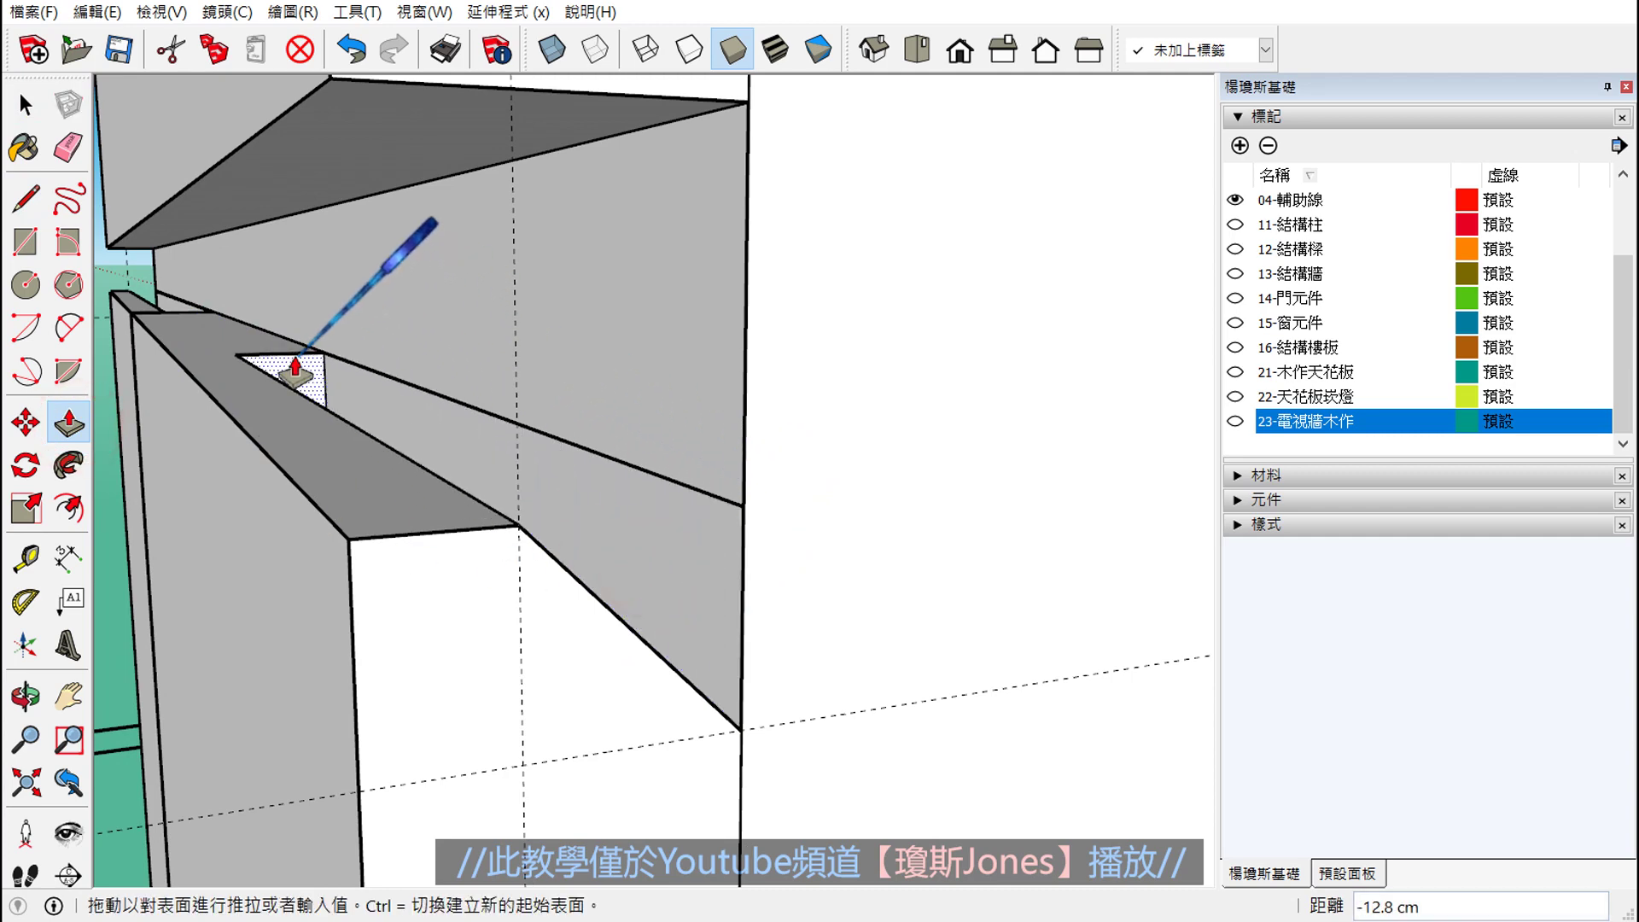
{"action": "middle_click_drag", "start_coordinate": [294, 367], "coordinate": [358, 486]}
{"action": "scroll", "coordinate": [359, 486], "scroll_direction": "up", "scroll_amount": 2}
{"action": "scroll", "coordinate": [347, 458], "scroll_direction": "up", "scroll_amount": 2}
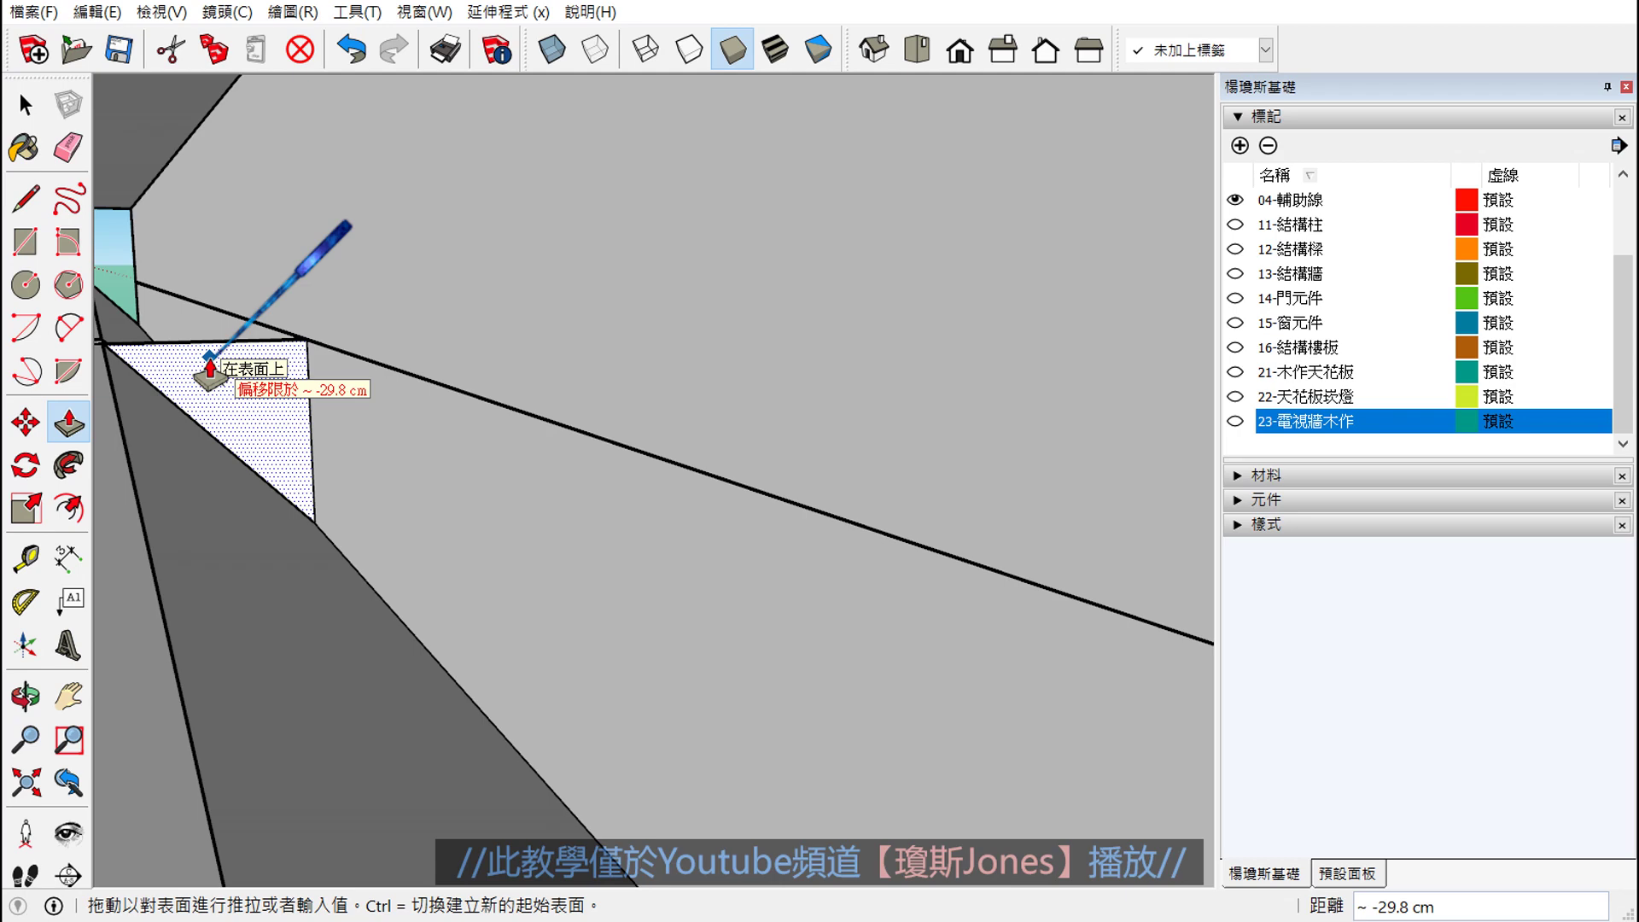
{"action": "left_click", "coordinate": [215, 380]}
- Push the second triangular face back 29.8 cm to finish the bevel, then return to Select
{"action": "middle_click_drag", "start_coordinate": [215, 380], "coordinate": [327, 453]}
{"action": "scroll", "coordinate": [327, 452], "scroll_direction": "down", "scroll_amount": 3}
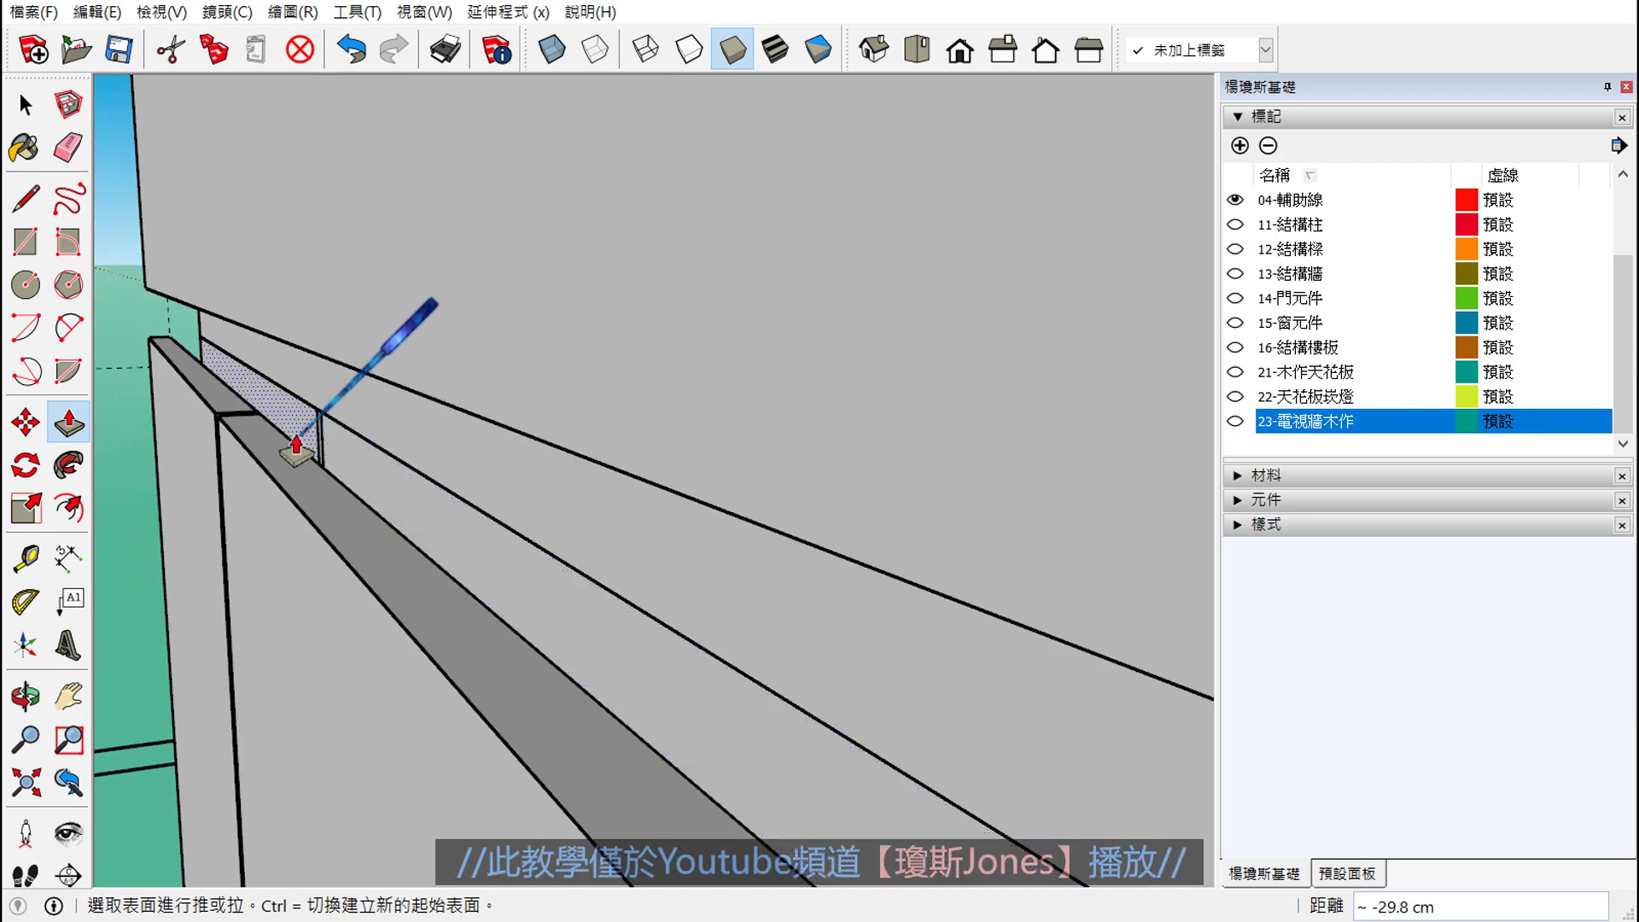
{"action": "scroll", "coordinate": [300, 447], "scroll_direction": "up", "scroll_amount": 1}
{"action": "scroll", "coordinate": [365, 464], "scroll_direction": "up", "scroll_amount": 1}
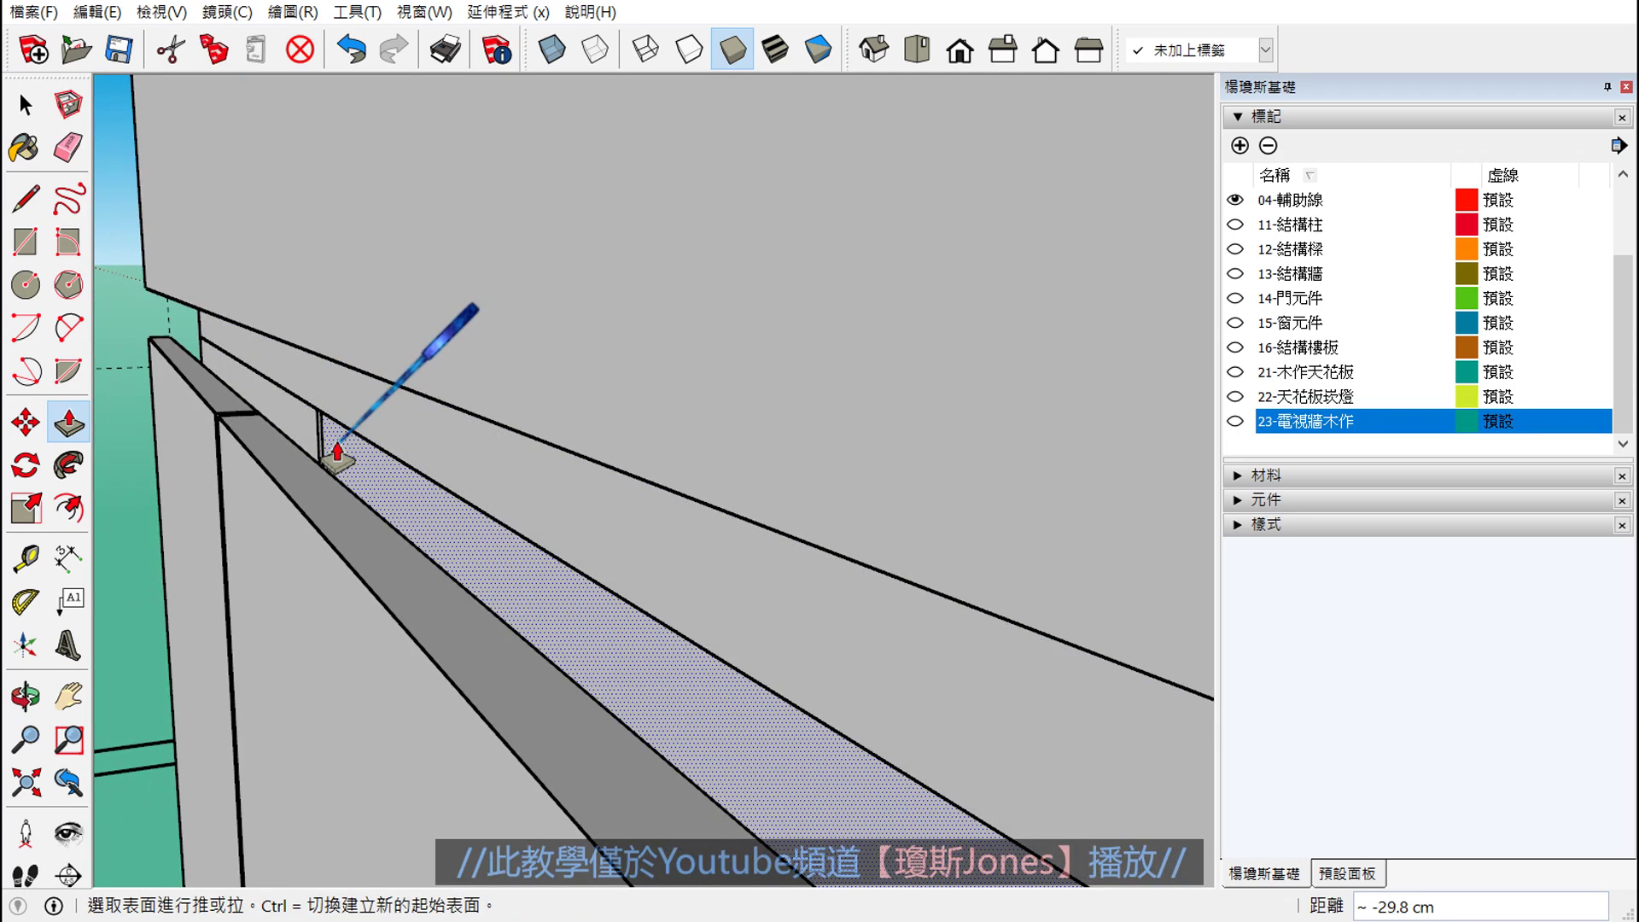
{"action": "scroll", "coordinate": [337, 452], "scroll_direction": "down", "scroll_amount": 3}
{"action": "scroll", "coordinate": [329, 457], "scroll_direction": "up", "scroll_amount": 1}
{"action": "scroll", "coordinate": [366, 487], "scroll_direction": "up", "scroll_amount": 2}
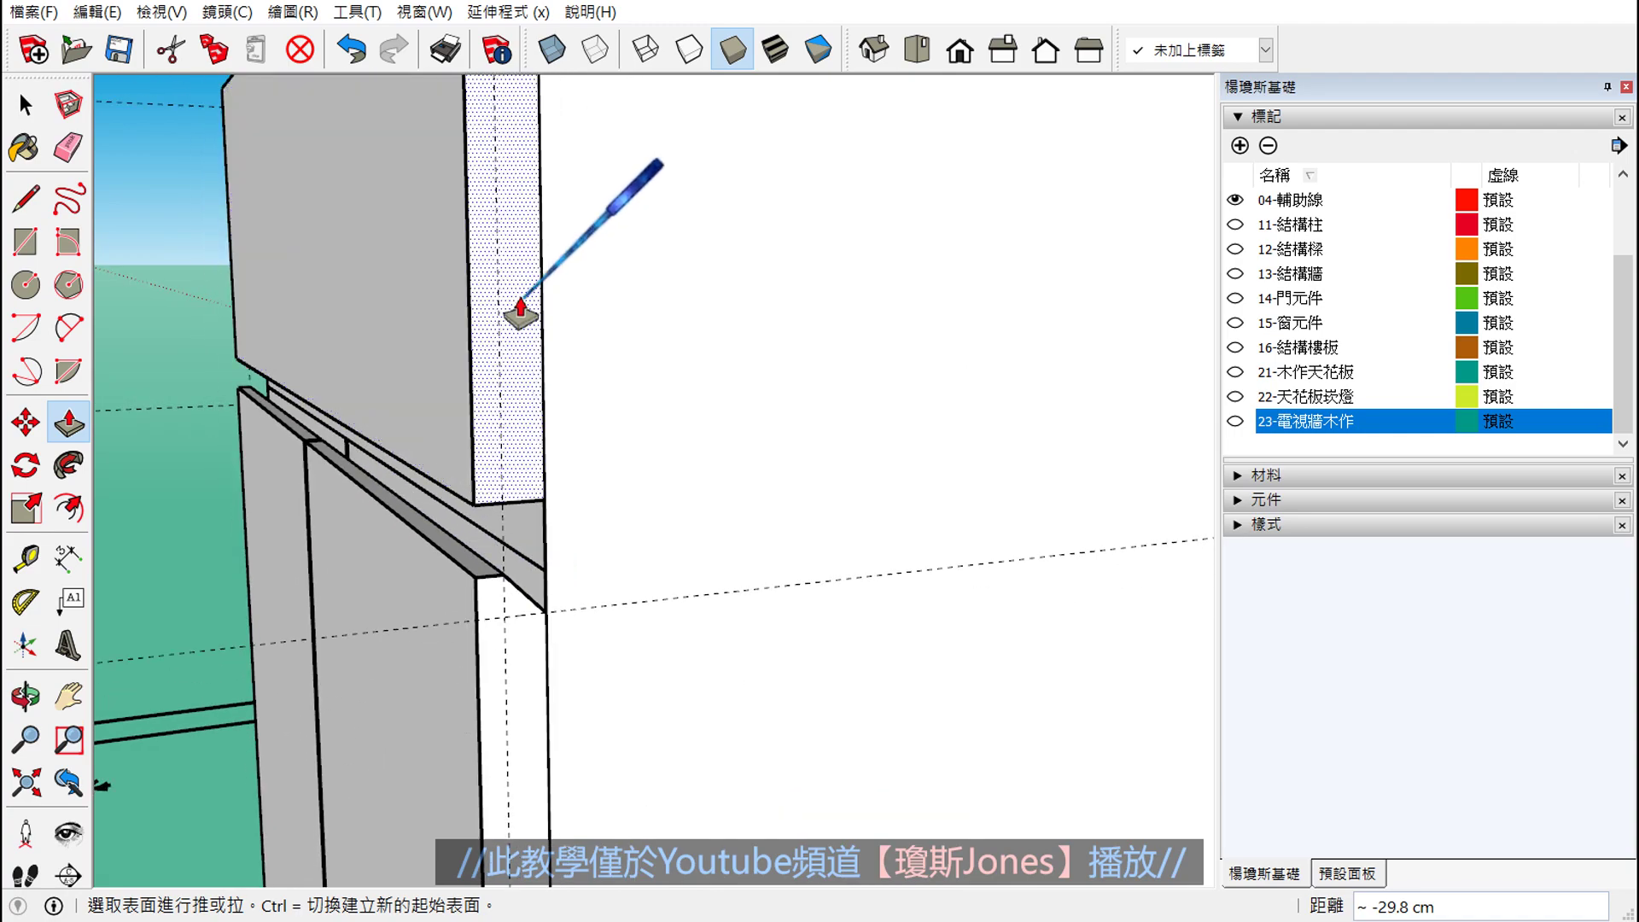
{"action": "scroll", "coordinate": [521, 316], "scroll_direction": "down", "scroll_amount": 2}
{"action": "scroll", "coordinate": [581, 649], "scroll_direction": "up", "scroll_amount": 2}
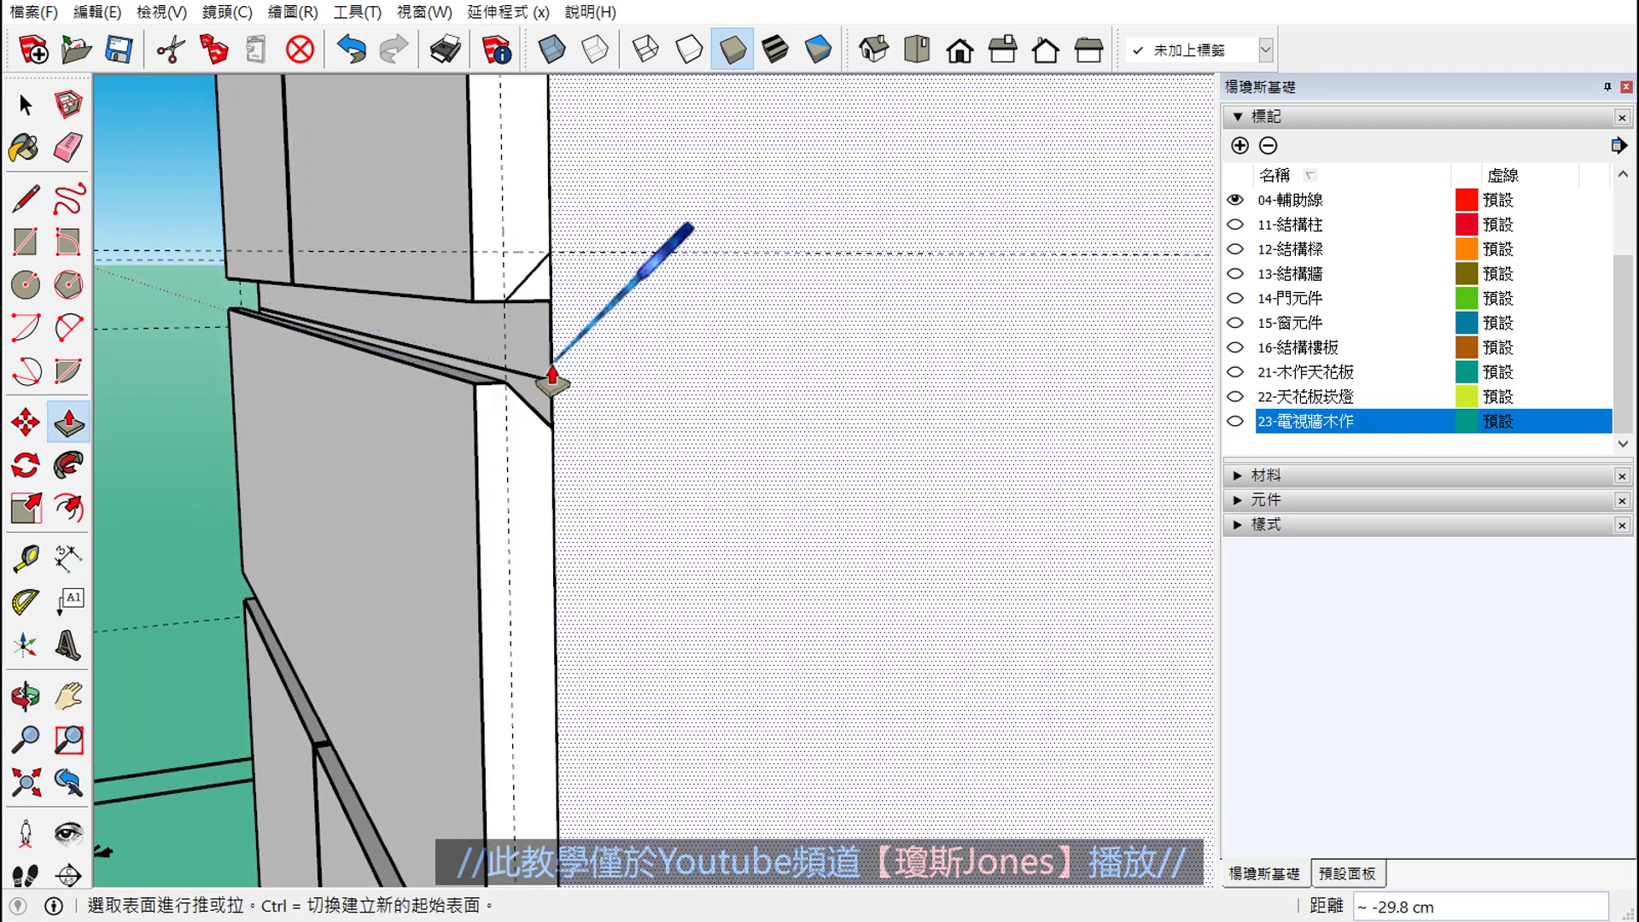
{"action": "scroll", "coordinate": [552, 375], "scroll_direction": "up", "scroll_amount": 2}
{"action": "scroll", "coordinate": [500, 444], "scroll_direction": "up", "scroll_amount": 2}
{"action": "left_click", "coordinate": [486, 401]}
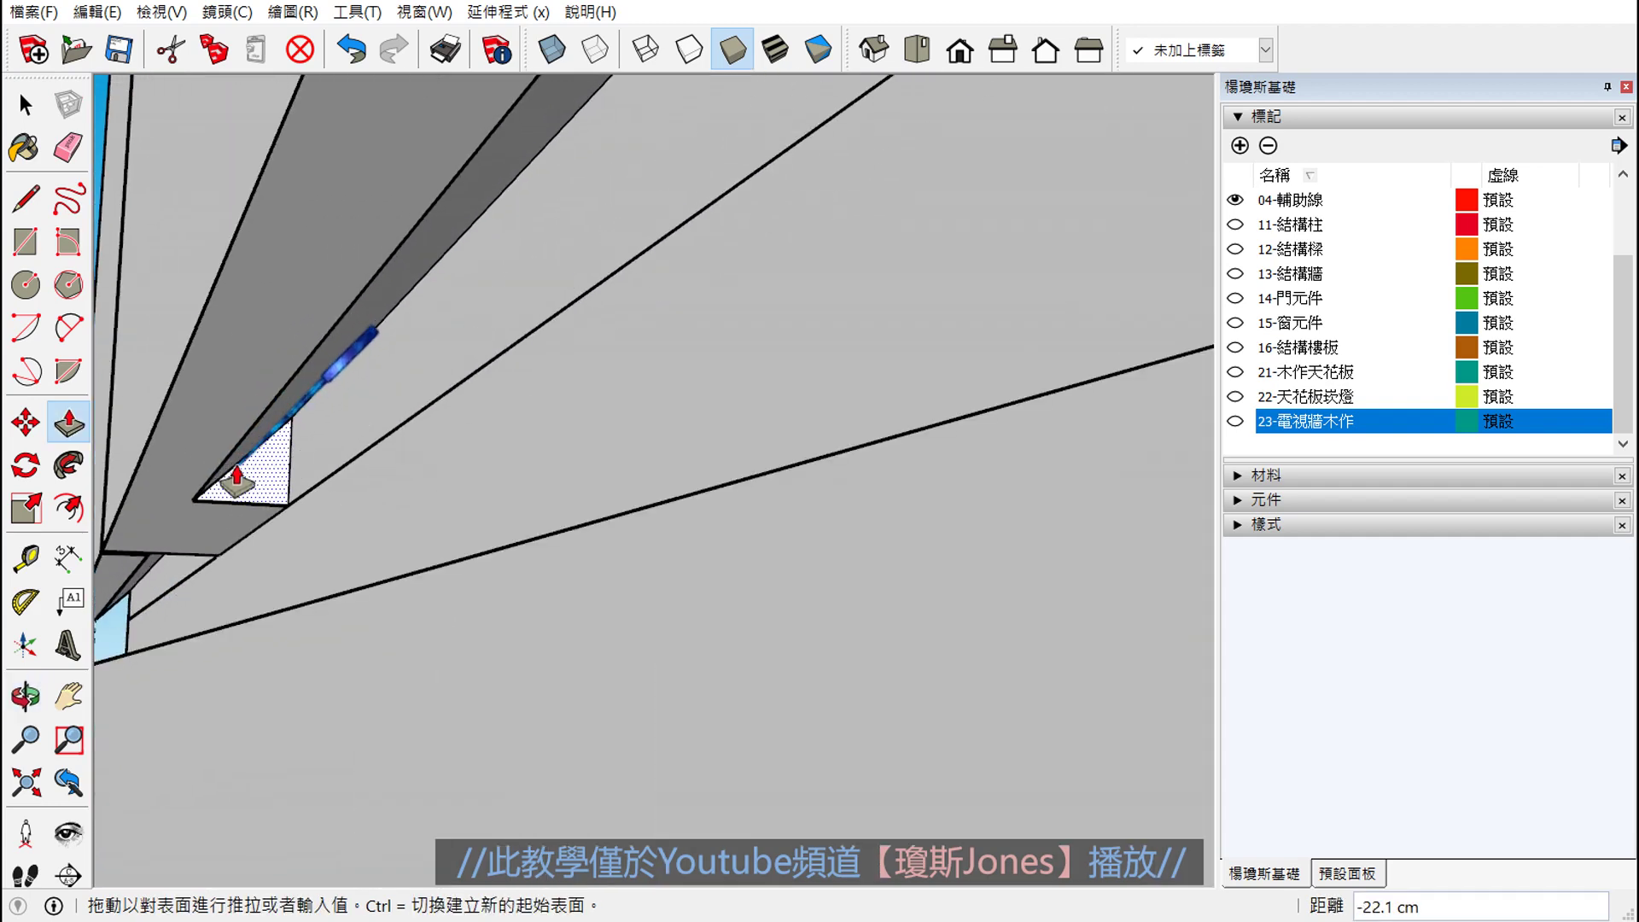
{"action": "middle_click_drag", "start_coordinate": [237, 483], "coordinate": [439, 497]}
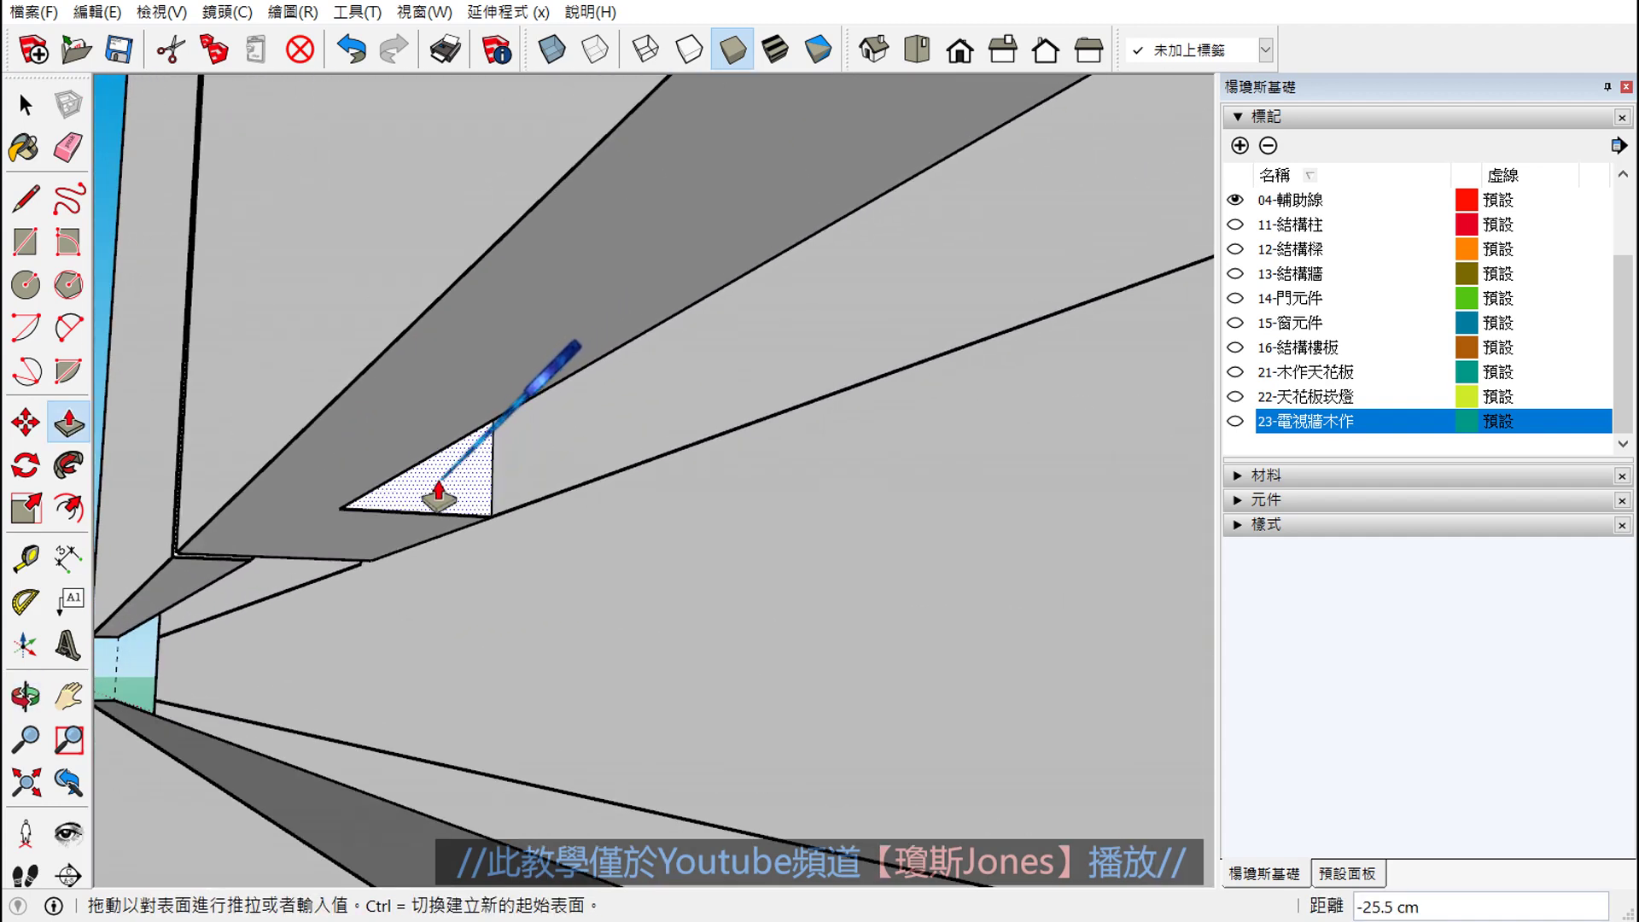
{"action": "left_click", "coordinate": [321, 555]}
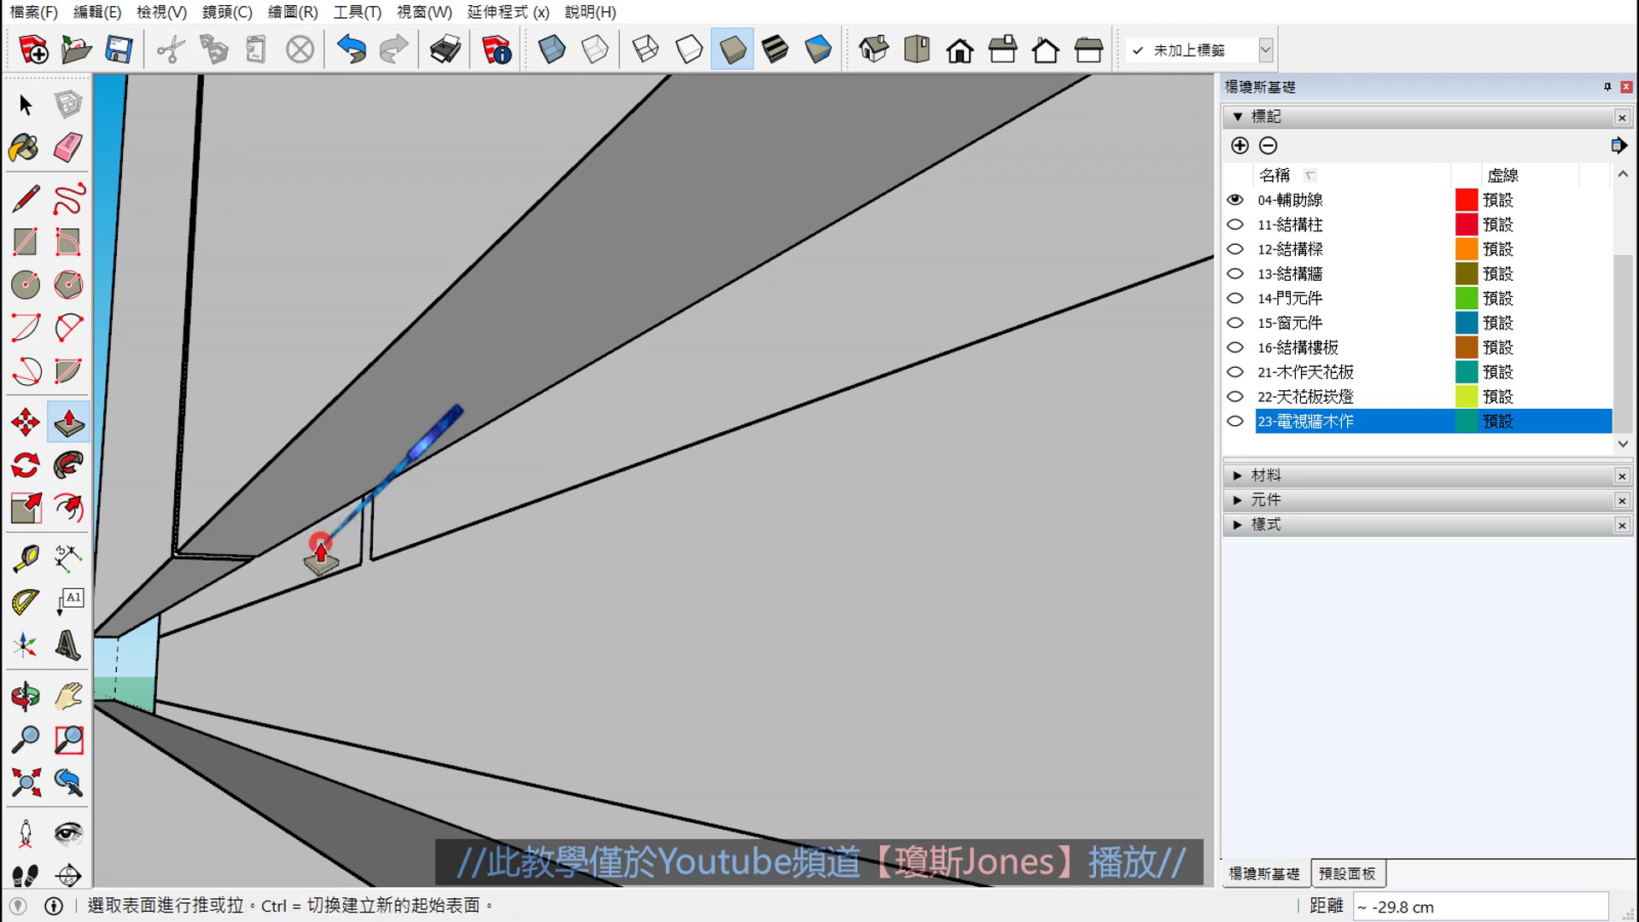
{"action": "middle_click_drag", "start_coordinate": [294, 572], "coordinate": [439, 574]}
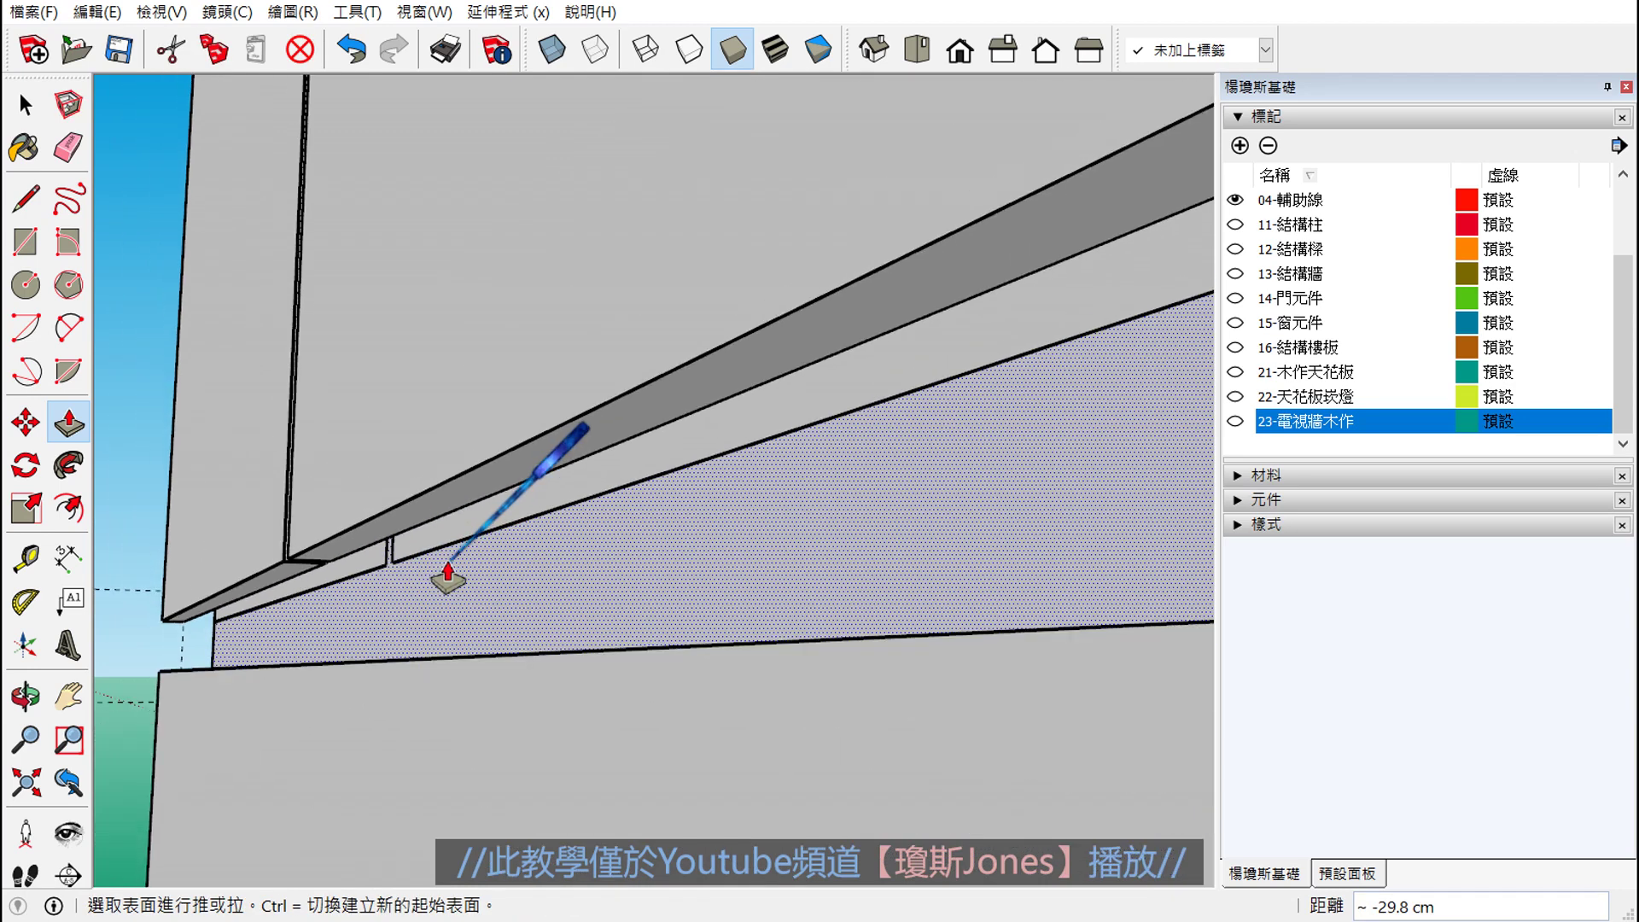
{"action": "key", "text": "space"}
{"action": "scroll", "coordinate": [447, 560], "scroll_direction": "down", "scroll_amount": 2}
{"action": "scroll", "coordinate": [448, 560], "scroll_direction": "down", "scroll_amount": 1}
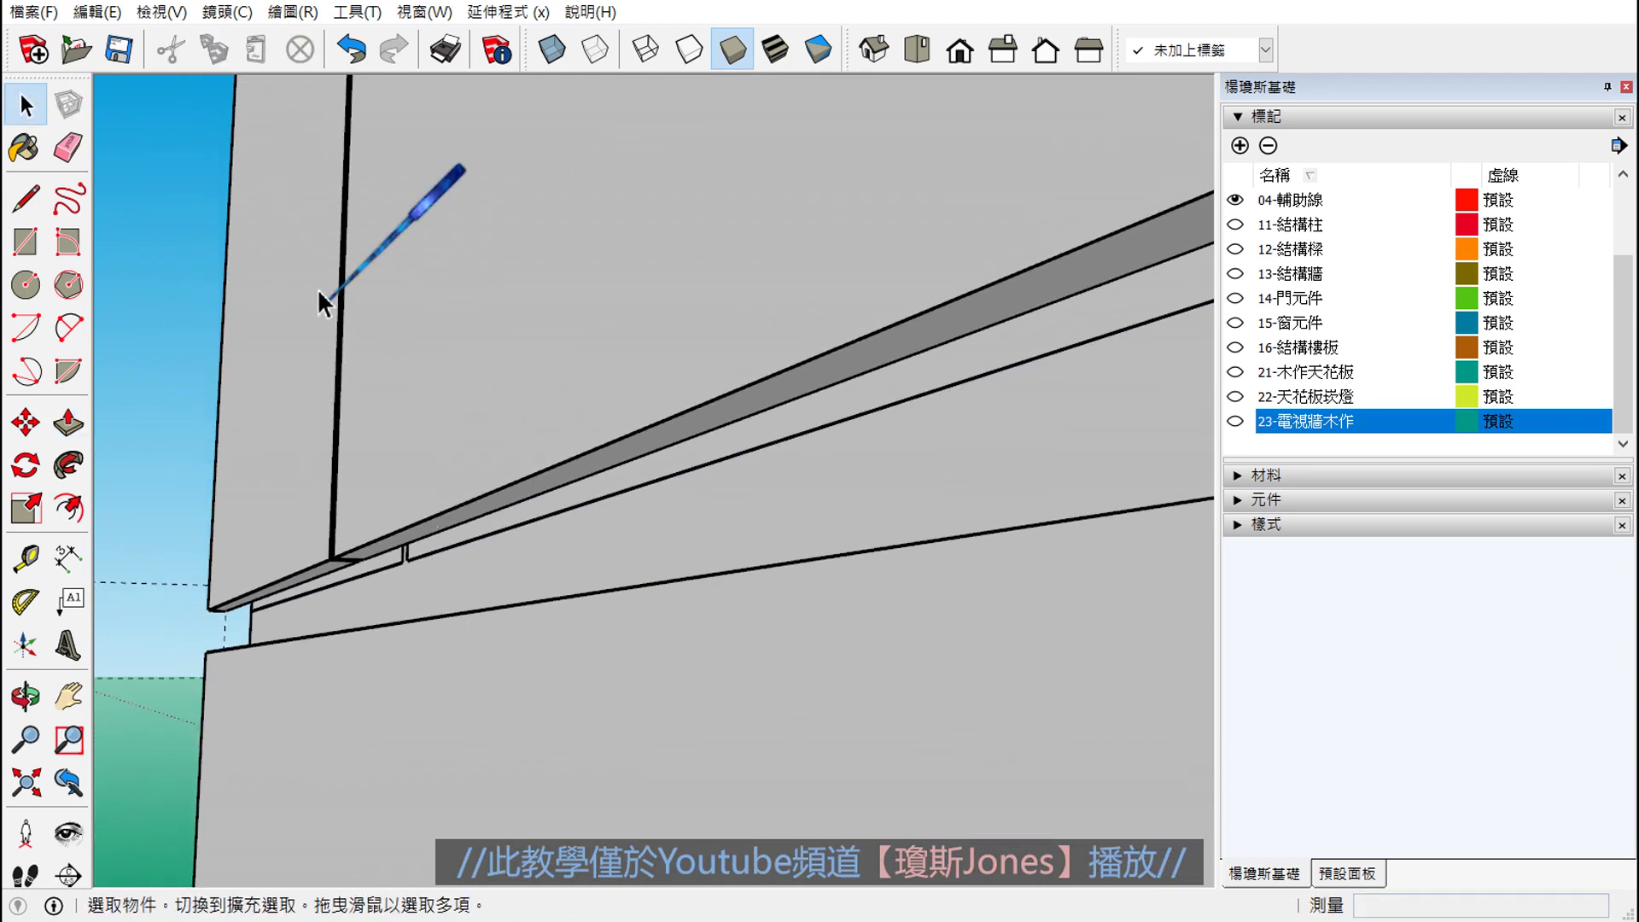
- Delete all guide lines from the model
{"action": "left_click", "coordinate": [120, 17]}
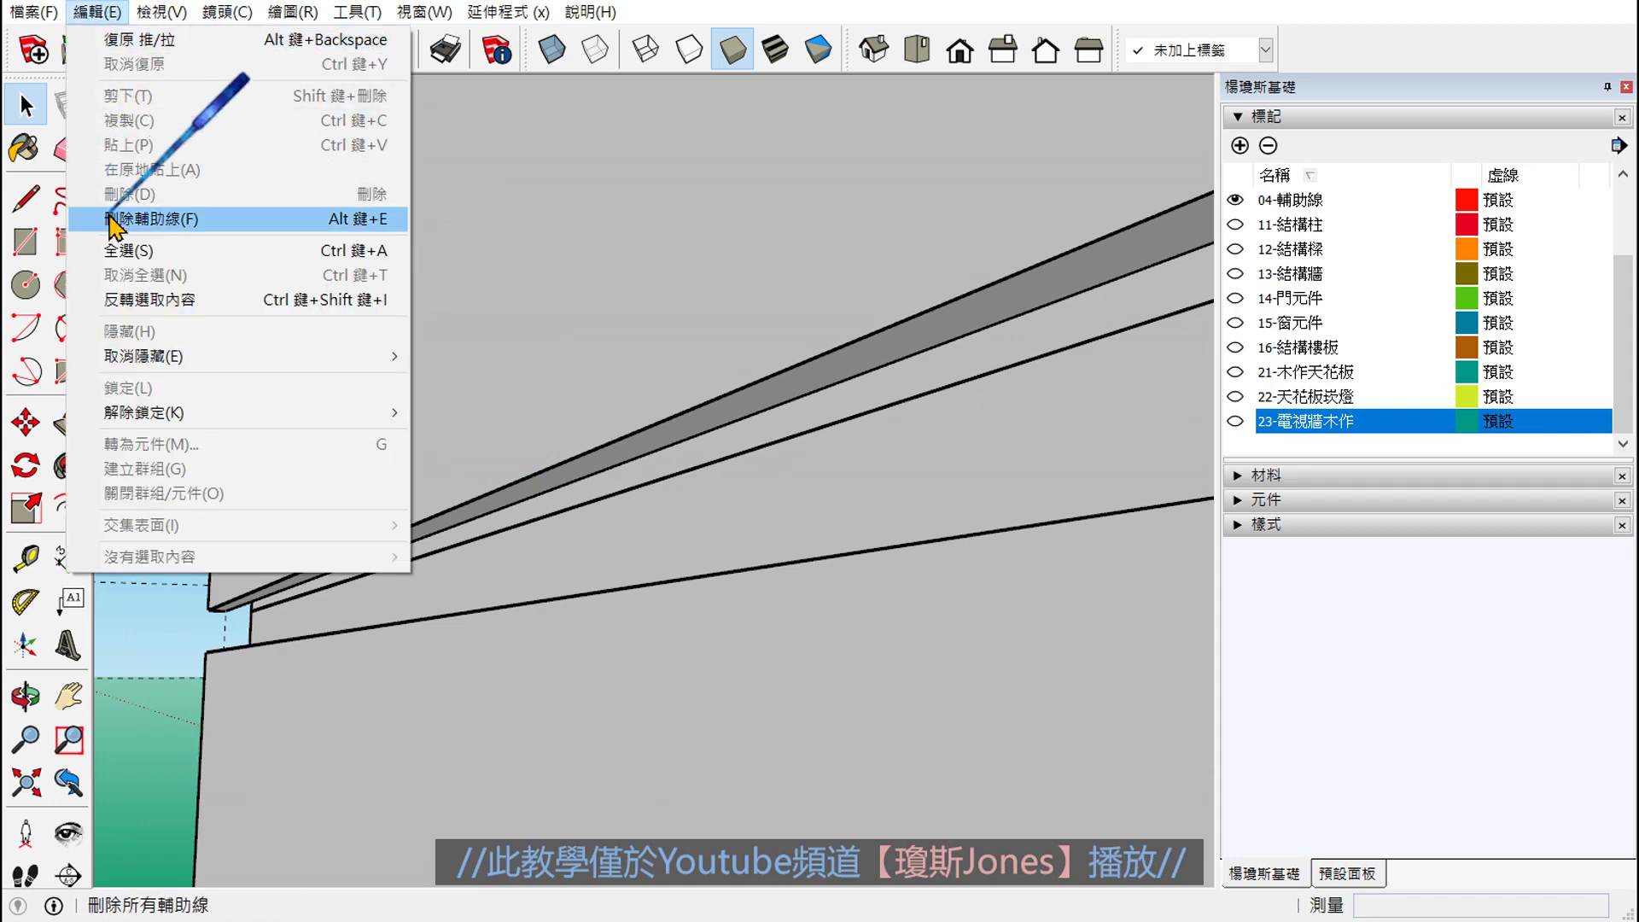
{"action": "left_click", "coordinate": [85, 209]}
{"action": "scroll", "coordinate": [439, 561], "scroll_direction": "up", "scroll_amount": 2}
{"action": "scroll", "coordinate": [401, 555], "scroll_direction": "up", "scroll_amount": 3}
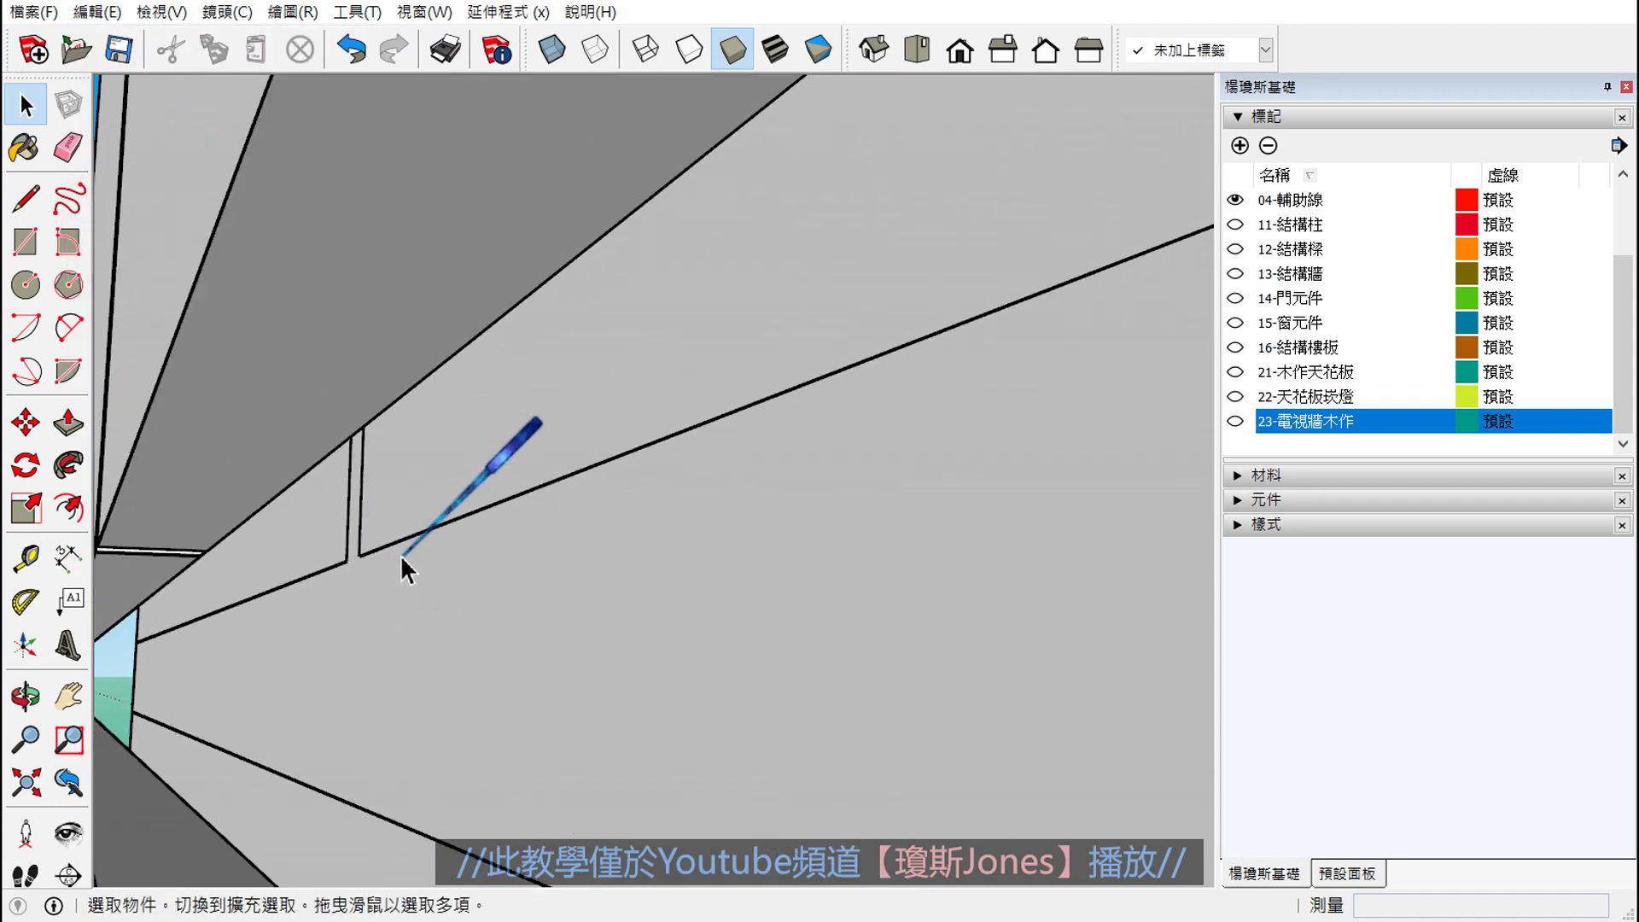
- Erase the five leftover stray edges on the ledge and wall face beside the beam
{"action": "left_click", "coordinate": [393, 543]}
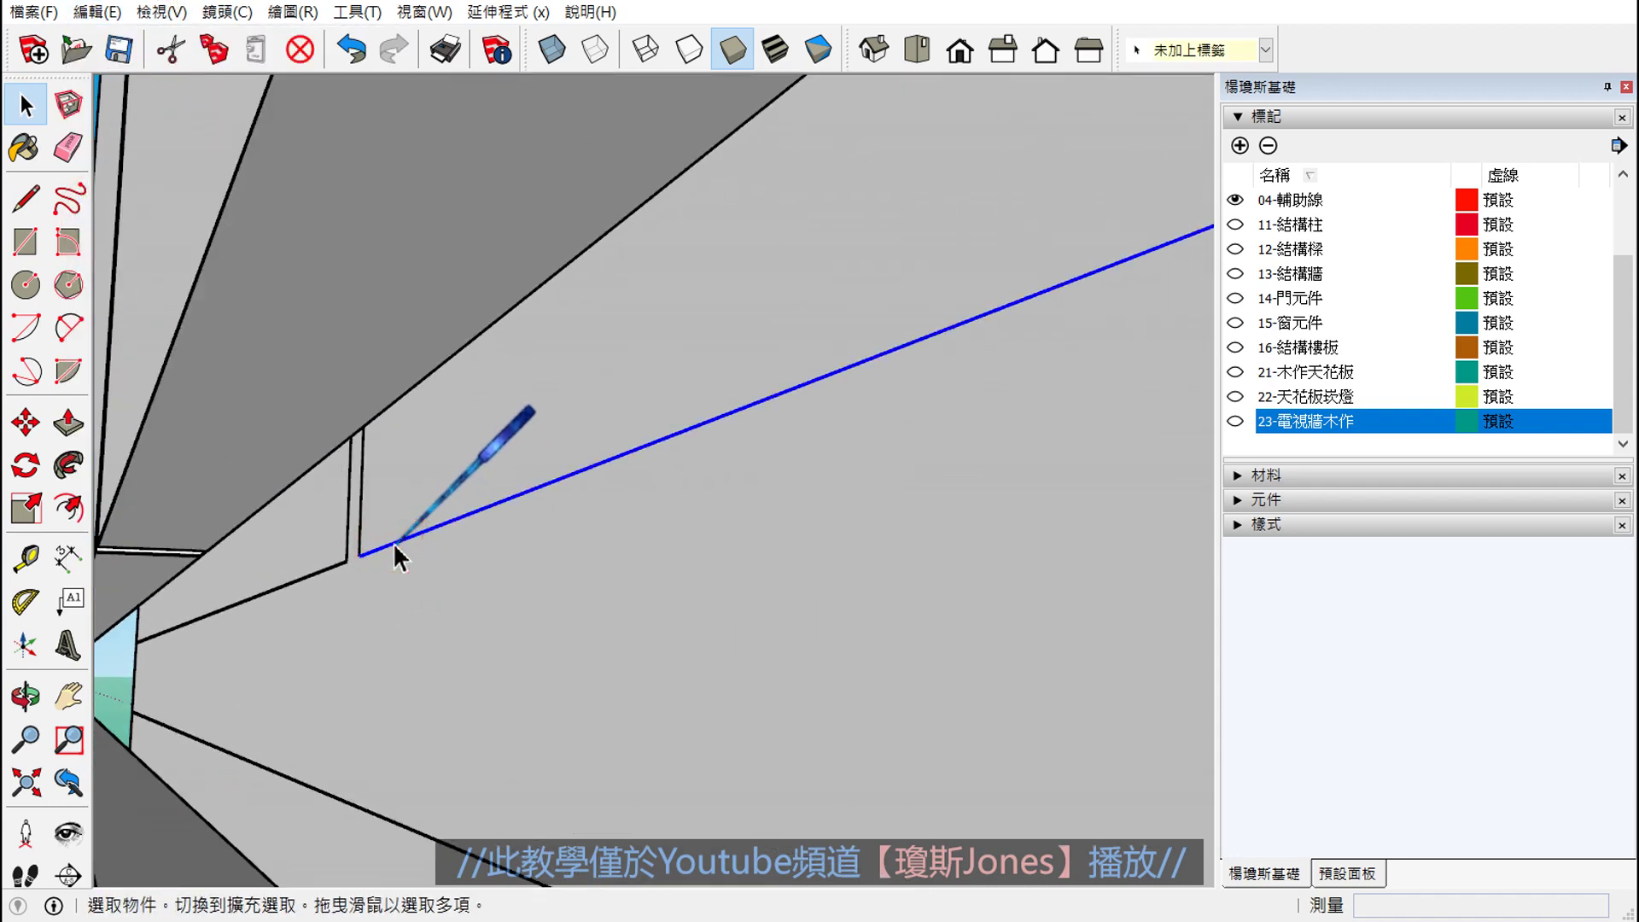
{"action": "key", "text": "Delete"}
{"action": "left_click", "coordinate": [359, 512]}
{"action": "key", "text": "Delete"}
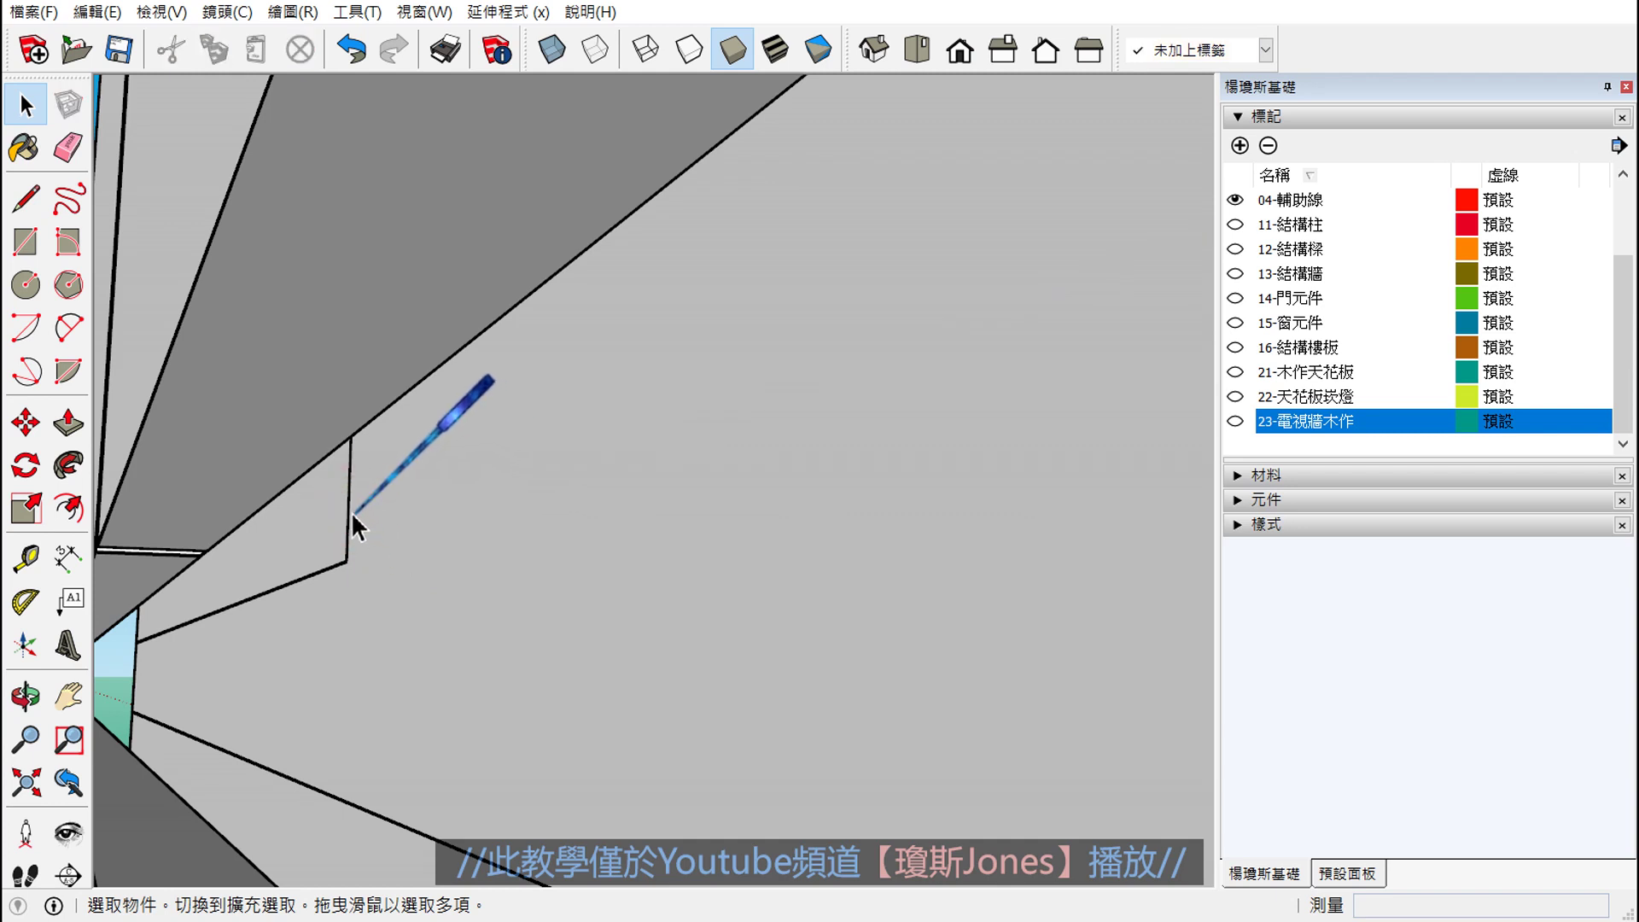
{"action": "left_click", "coordinate": [348, 505]}
{"action": "key", "text": "Delete"}
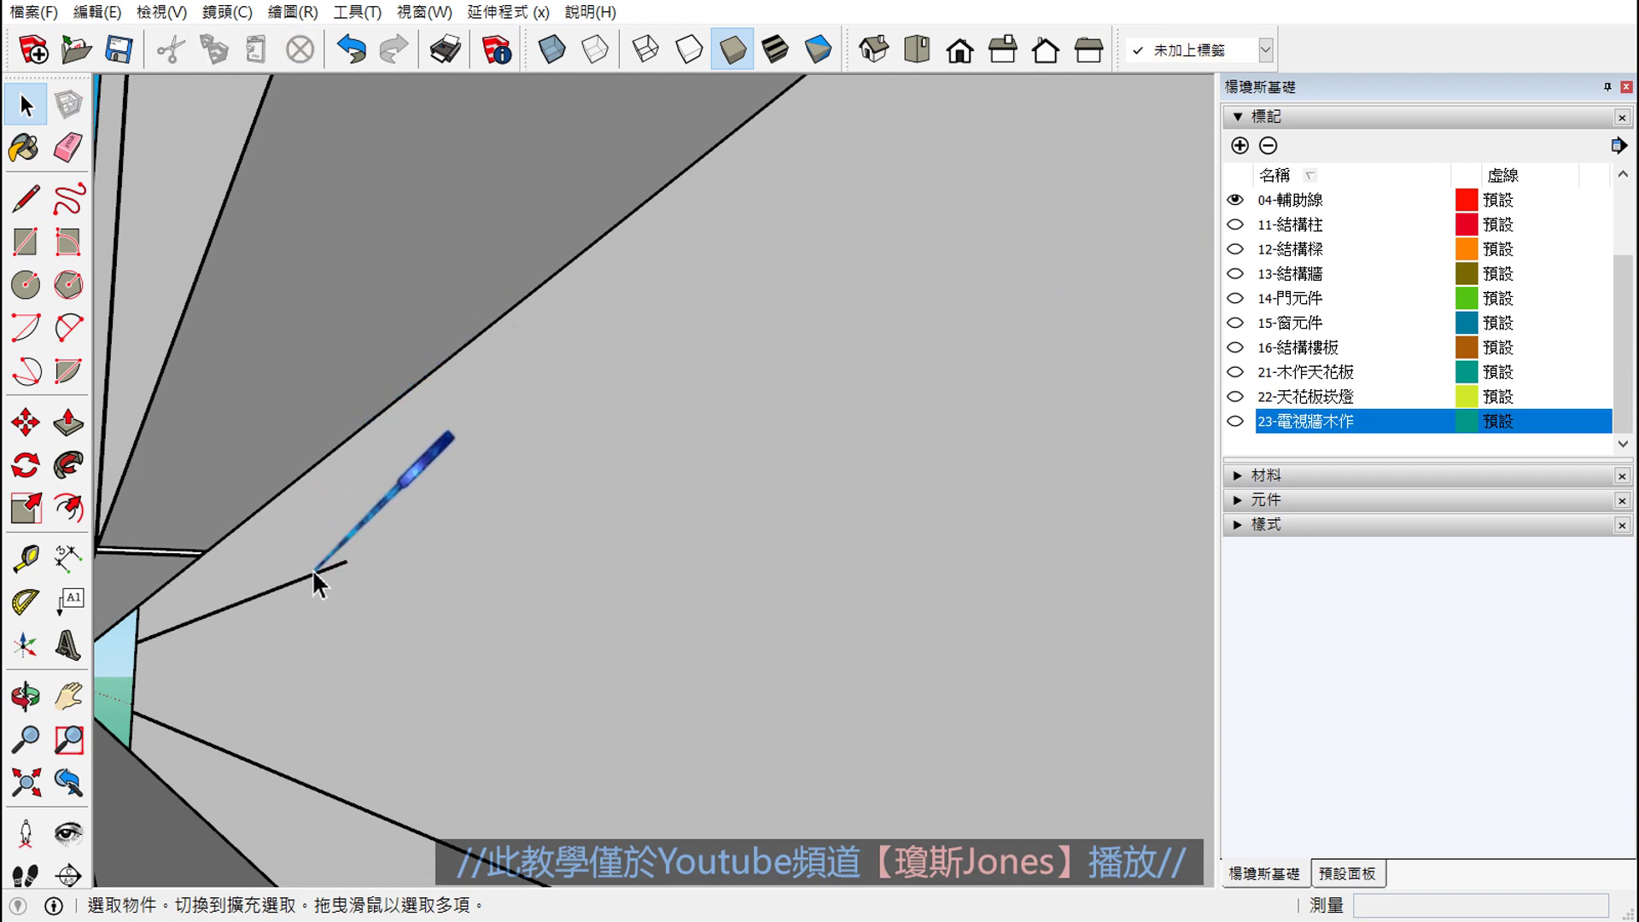
{"action": "left_click", "coordinate": [312, 574]}
{"action": "key", "text": "Delete"}
{"action": "left_click", "coordinate": [288, 775]}
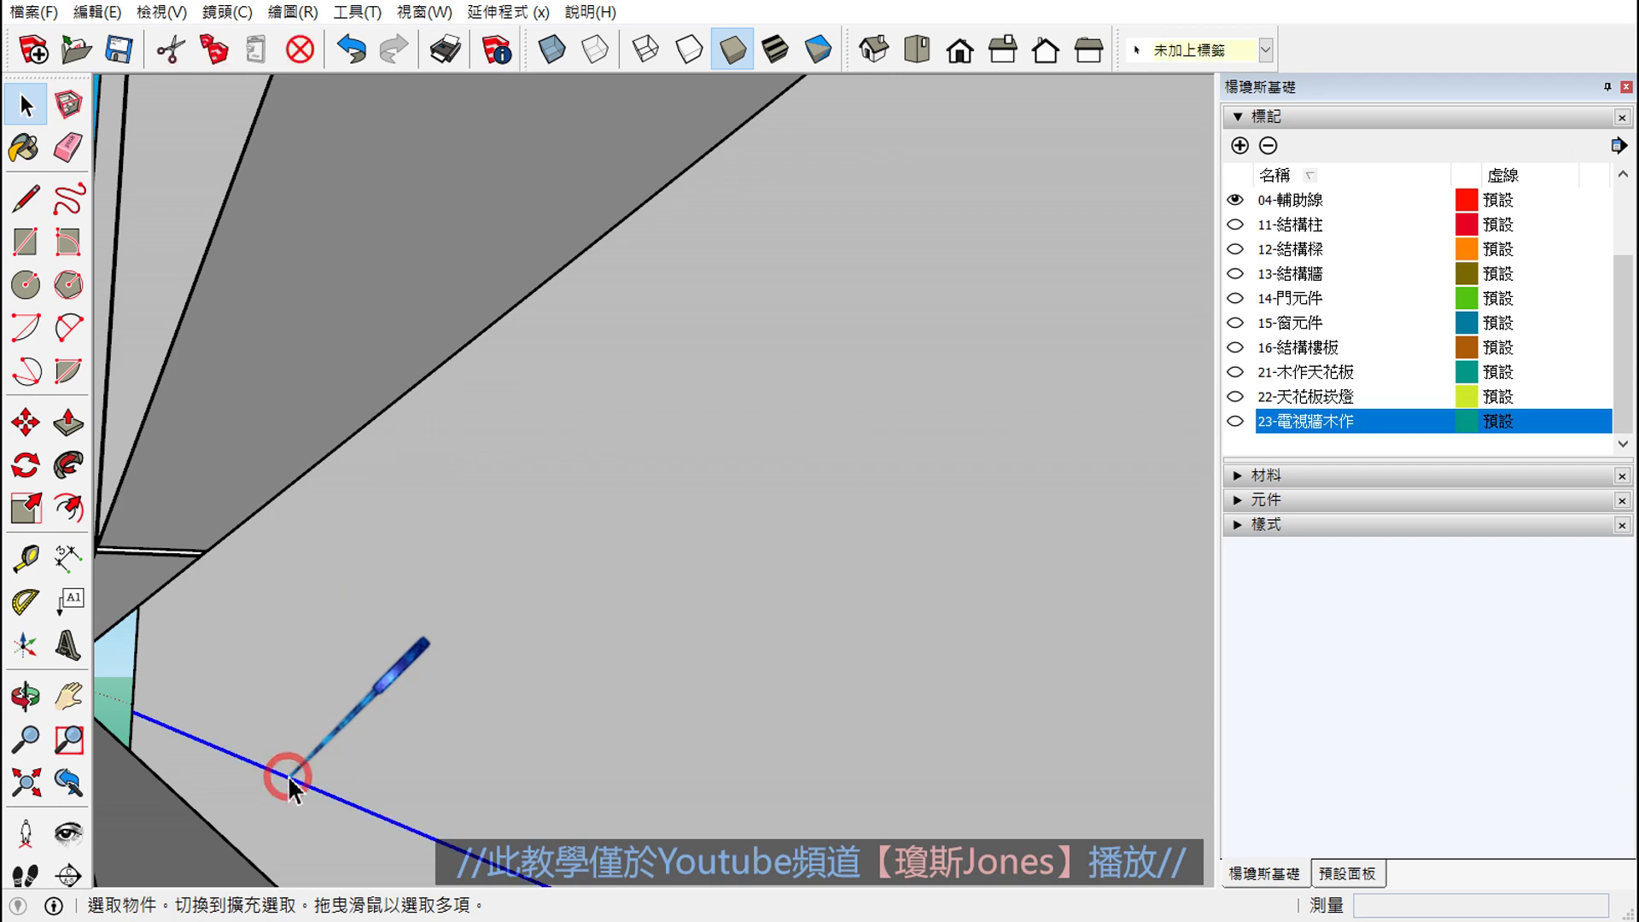
{"action": "key", "text": "Delete"}
{"action": "middle_click_drag", "start_coordinate": [300, 677], "coordinate": [331, 628]}
{"action": "scroll", "coordinate": [330, 627], "scroll_direction": "down", "scroll_amount": 3}
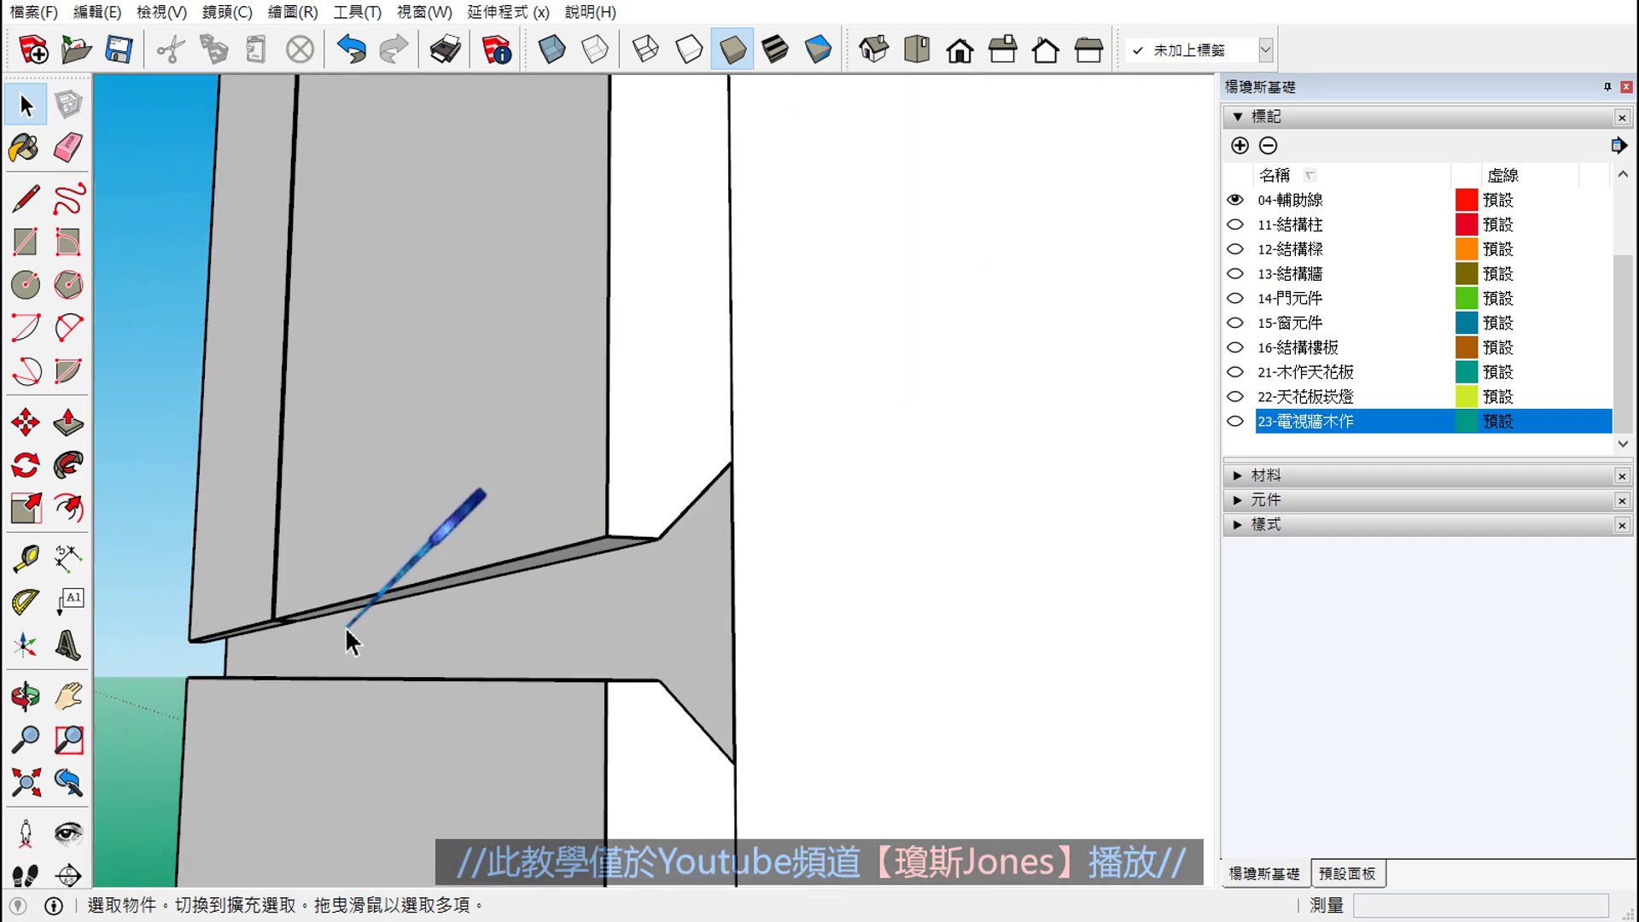
{"action": "mouse_move", "coordinate": [597, 622]}
{"action": "middle_mouse_down"}
{"action": "mouse_move", "coordinate": [586, 695]}
{"action": "mouse_move", "coordinate": [401, 704]}
{"action": "middle_mouse_up"}
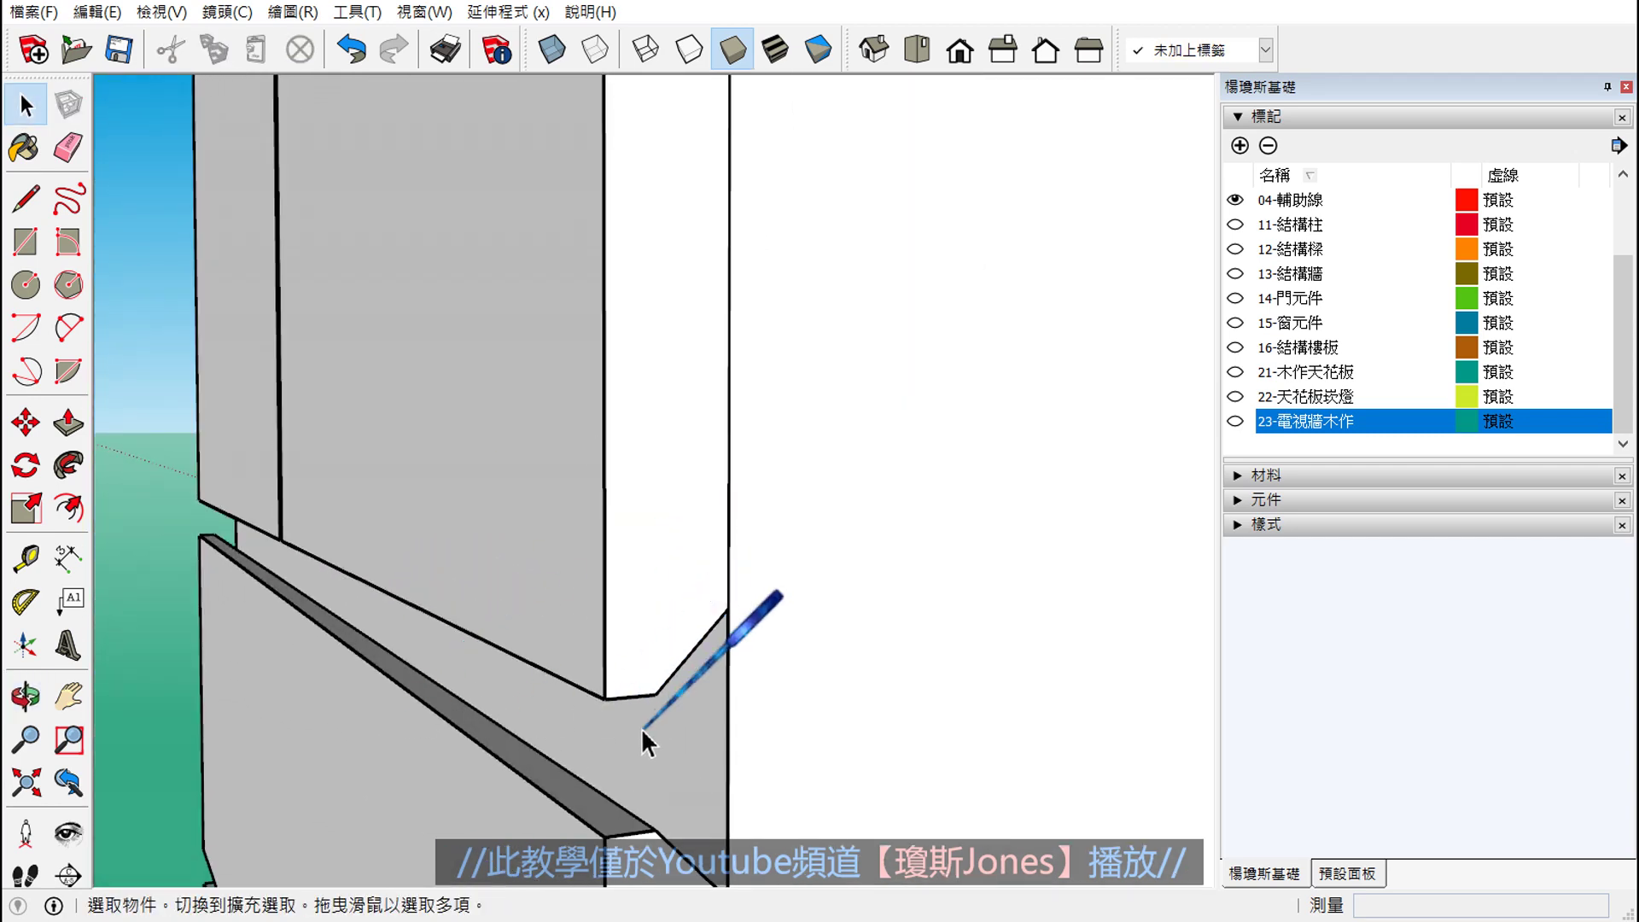
{"action": "mouse_move", "coordinate": [640, 727]}
{"action": "middle_mouse_down", "text": "shift"}
{"action": "mouse_move", "coordinate": [662, 669]}
{"action": "mouse_move", "coordinate": [638, 115]}
{"action": "mouse_move", "coordinate": [650, 678]}
{"action": "mouse_move", "coordinate": [684, 431]}
{"action": "middle_mouse_up", "text": "shift"}
{"action": "scroll", "coordinate": [567, 541], "scroll_direction": "up", "scroll_amount": 2}
{"action": "scroll", "coordinate": [575, 512], "scroll_direction": "up", "scroll_amount": 2}
{"action": "scroll", "coordinate": [566, 531], "scroll_direction": "up", "scroll_amount": 2}
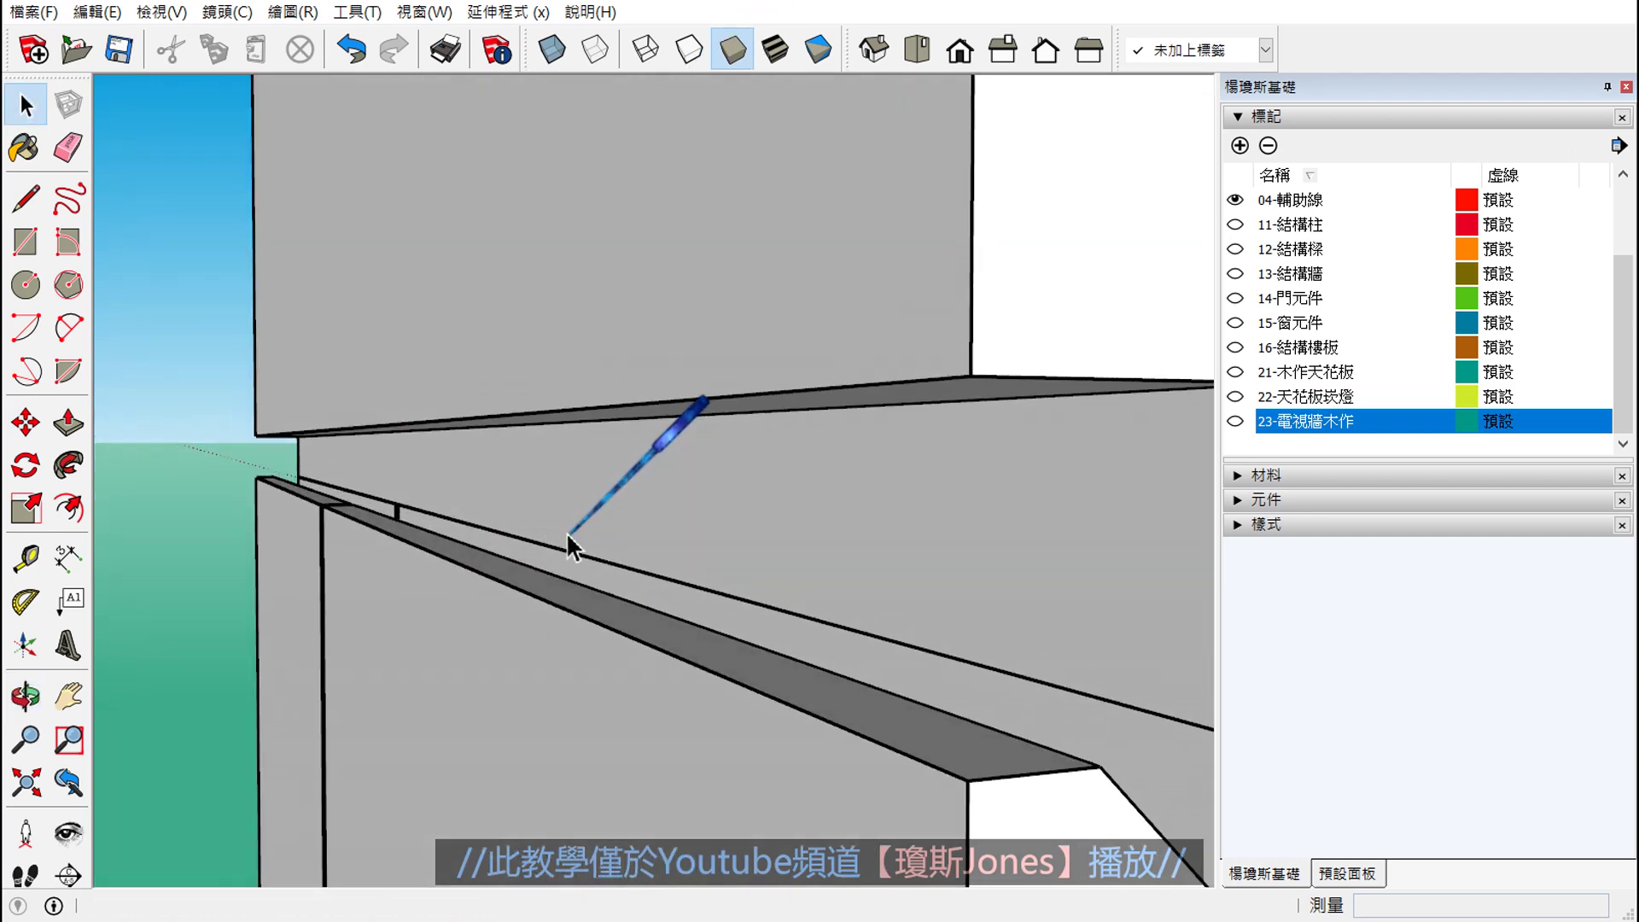
{"action": "scroll", "coordinate": [568, 536], "scroll_direction": "up", "scroll_amount": 2}
{"action": "scroll", "coordinate": [494, 547], "scroll_direction": "up", "scroll_amount": 1}
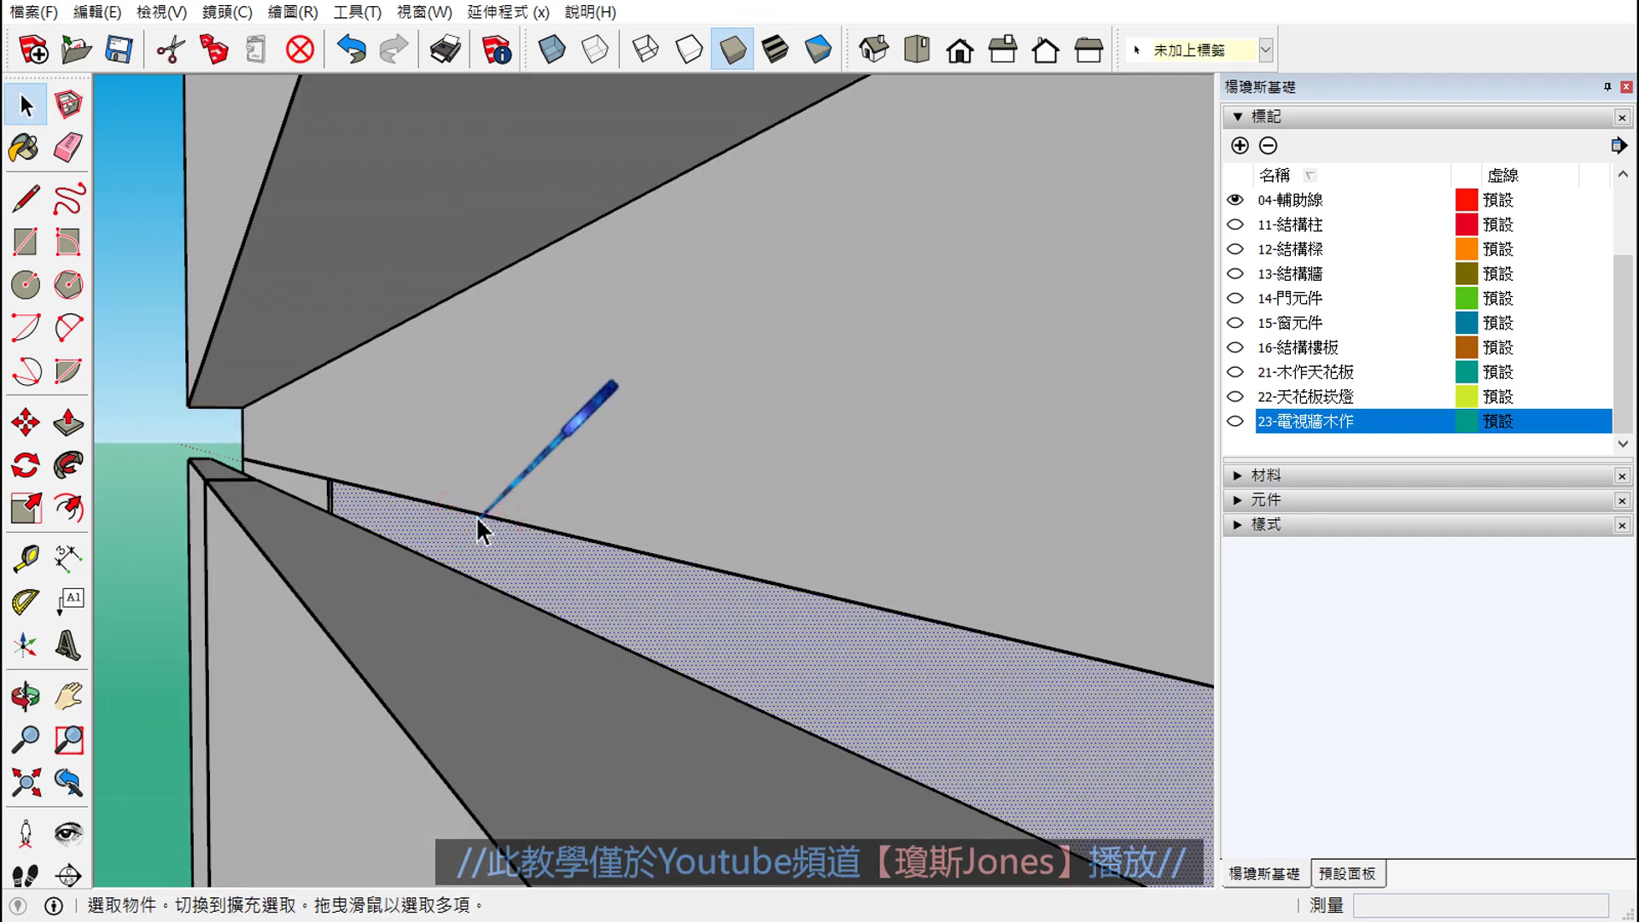
{"action": "left_click", "coordinate": [477, 522]}
{"action": "scroll", "coordinate": [337, 497], "scroll_direction": "up", "scroll_amount": 3}
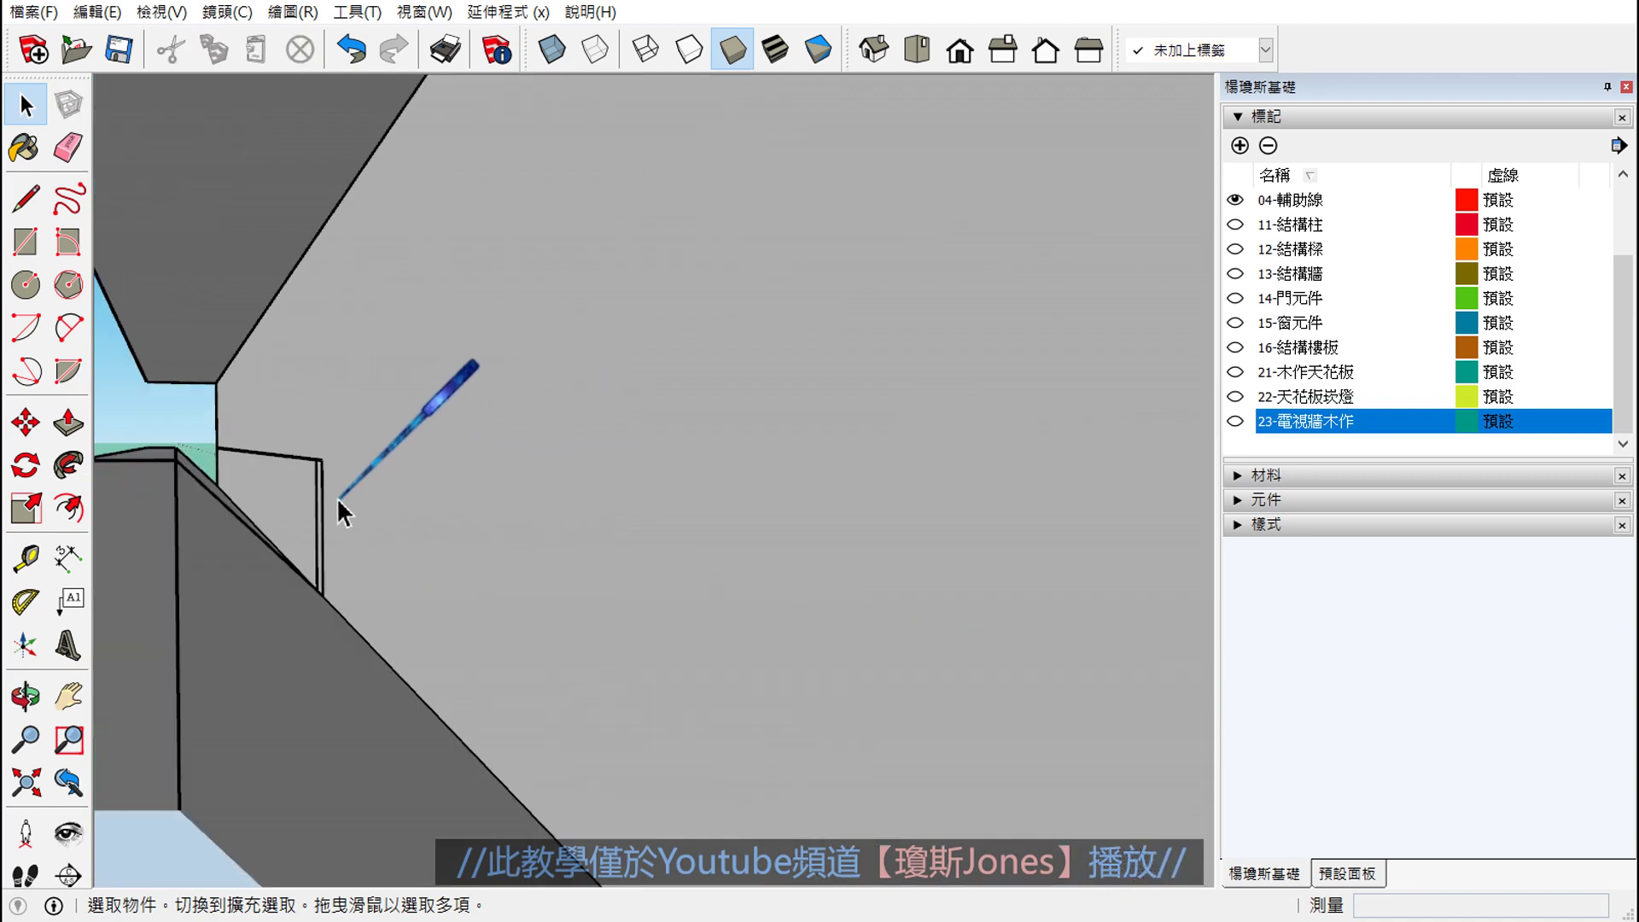
{"action": "left_click", "coordinate": [324, 499]}
{"action": "middle_click_drag", "start_coordinate": [324, 499], "coordinate": [454, 530]}
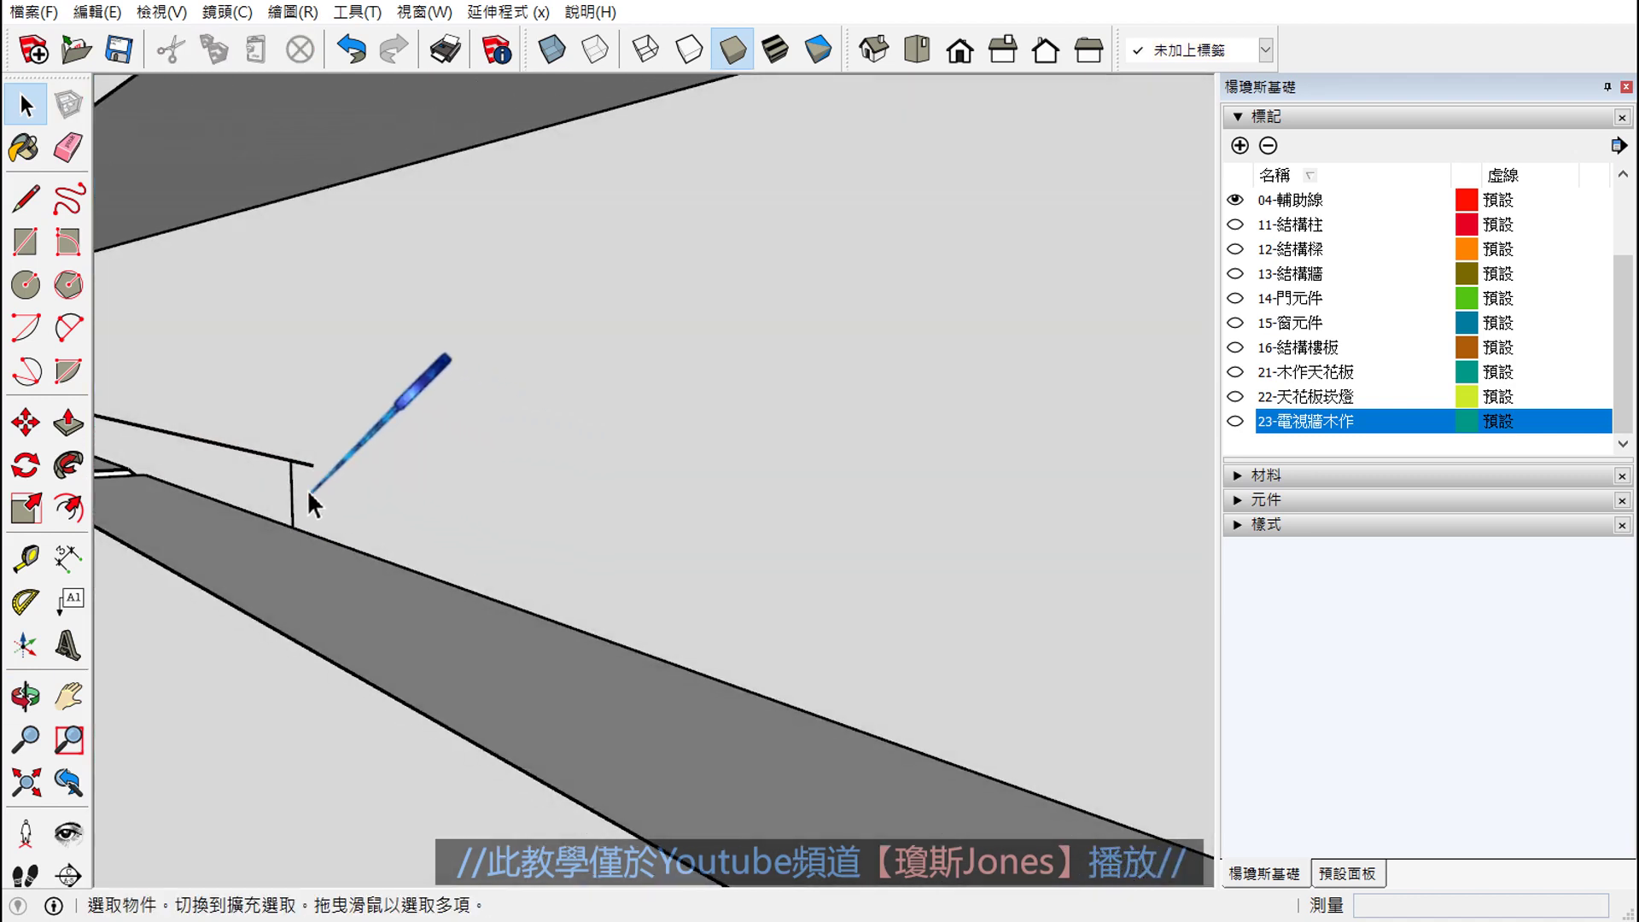
{"action": "left_click", "coordinate": [290, 463]}
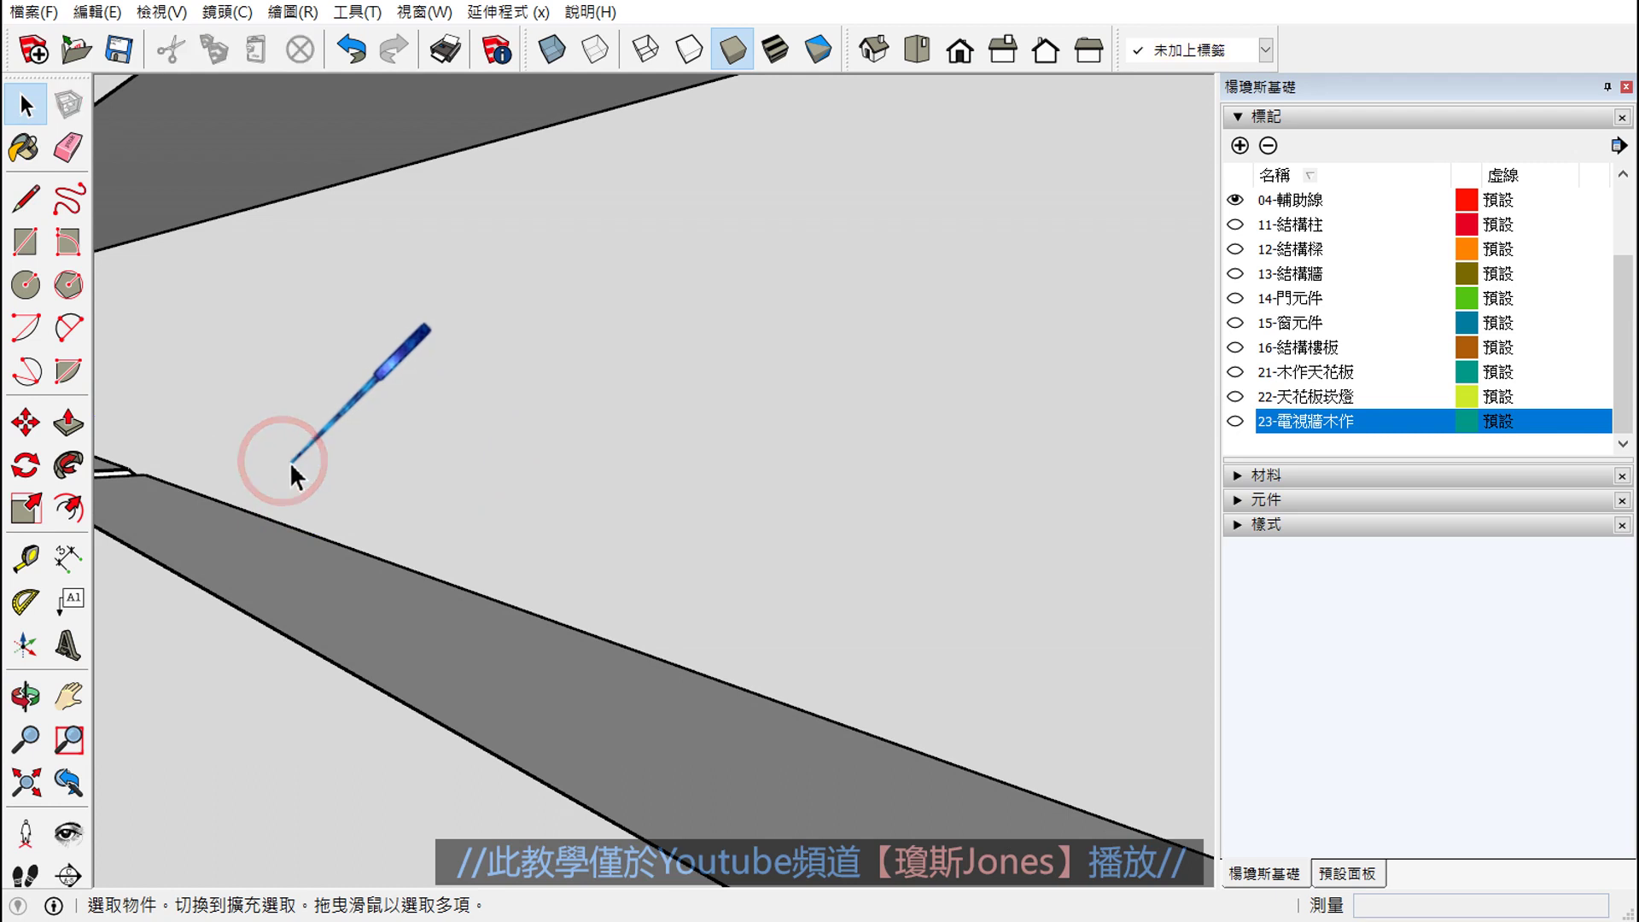
{"action": "scroll", "coordinate": [340, 475], "scroll_direction": "down", "scroll_amount": 2}
{"action": "scroll", "coordinate": [368, 464], "scroll_direction": "down", "scroll_amount": 2}
{"action": "scroll", "coordinate": [651, 534], "scroll_direction": "down", "scroll_amount": 2}
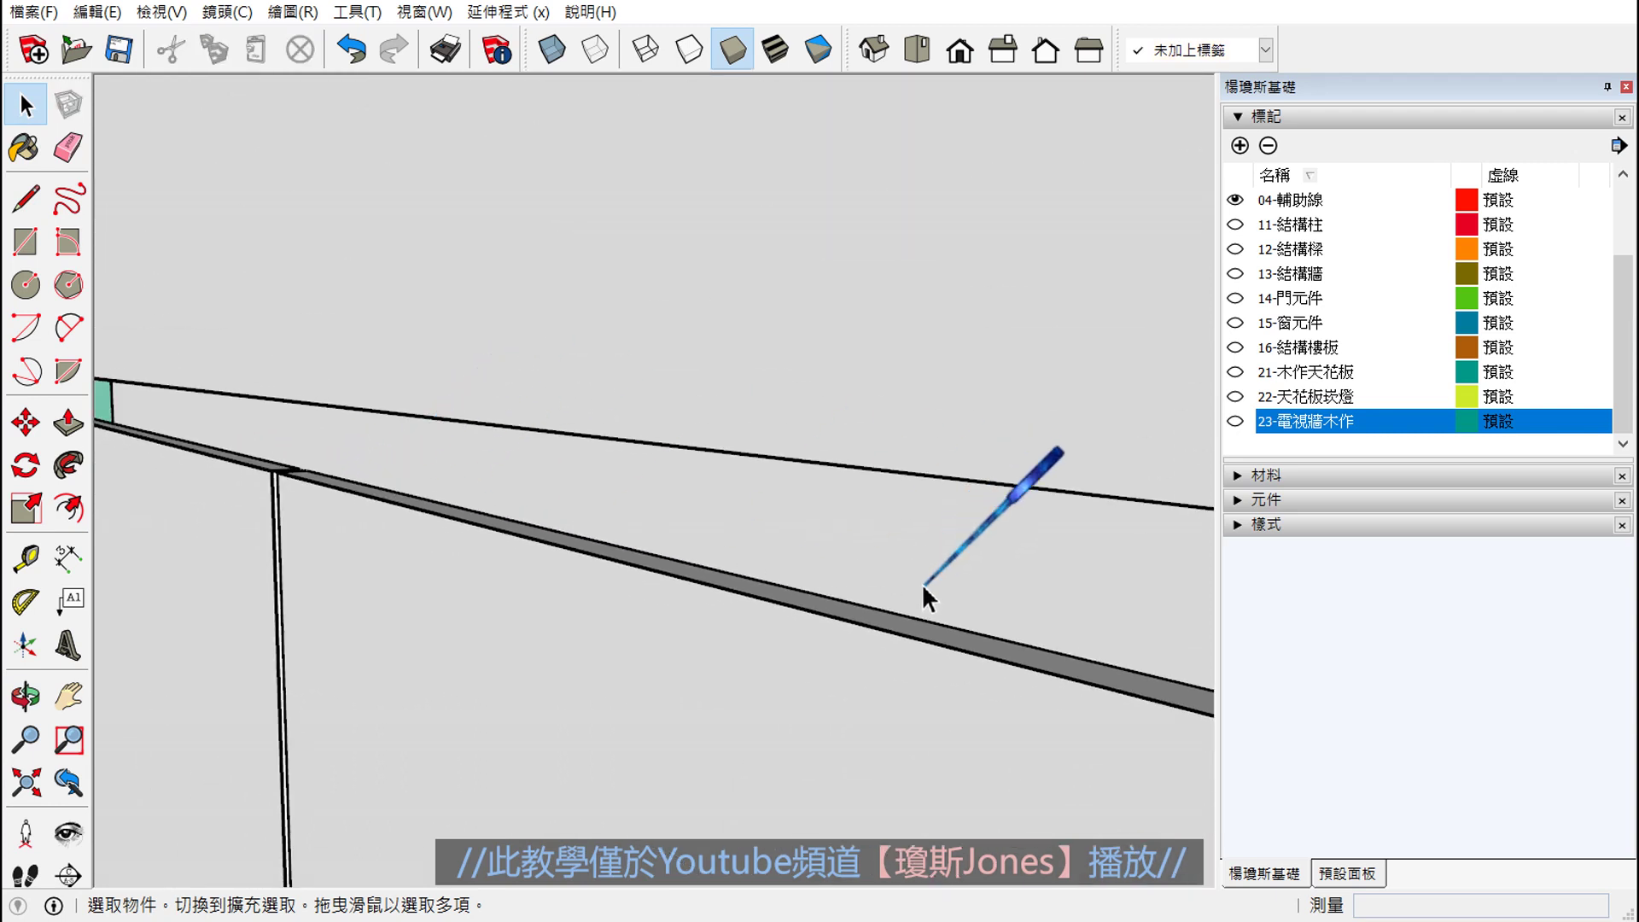
{"action": "scroll", "coordinate": [924, 587], "scroll_direction": "down", "scroll_amount": 3}
{"action": "scroll", "coordinate": [546, 504], "scroll_direction": "up", "scroll_amount": 2}
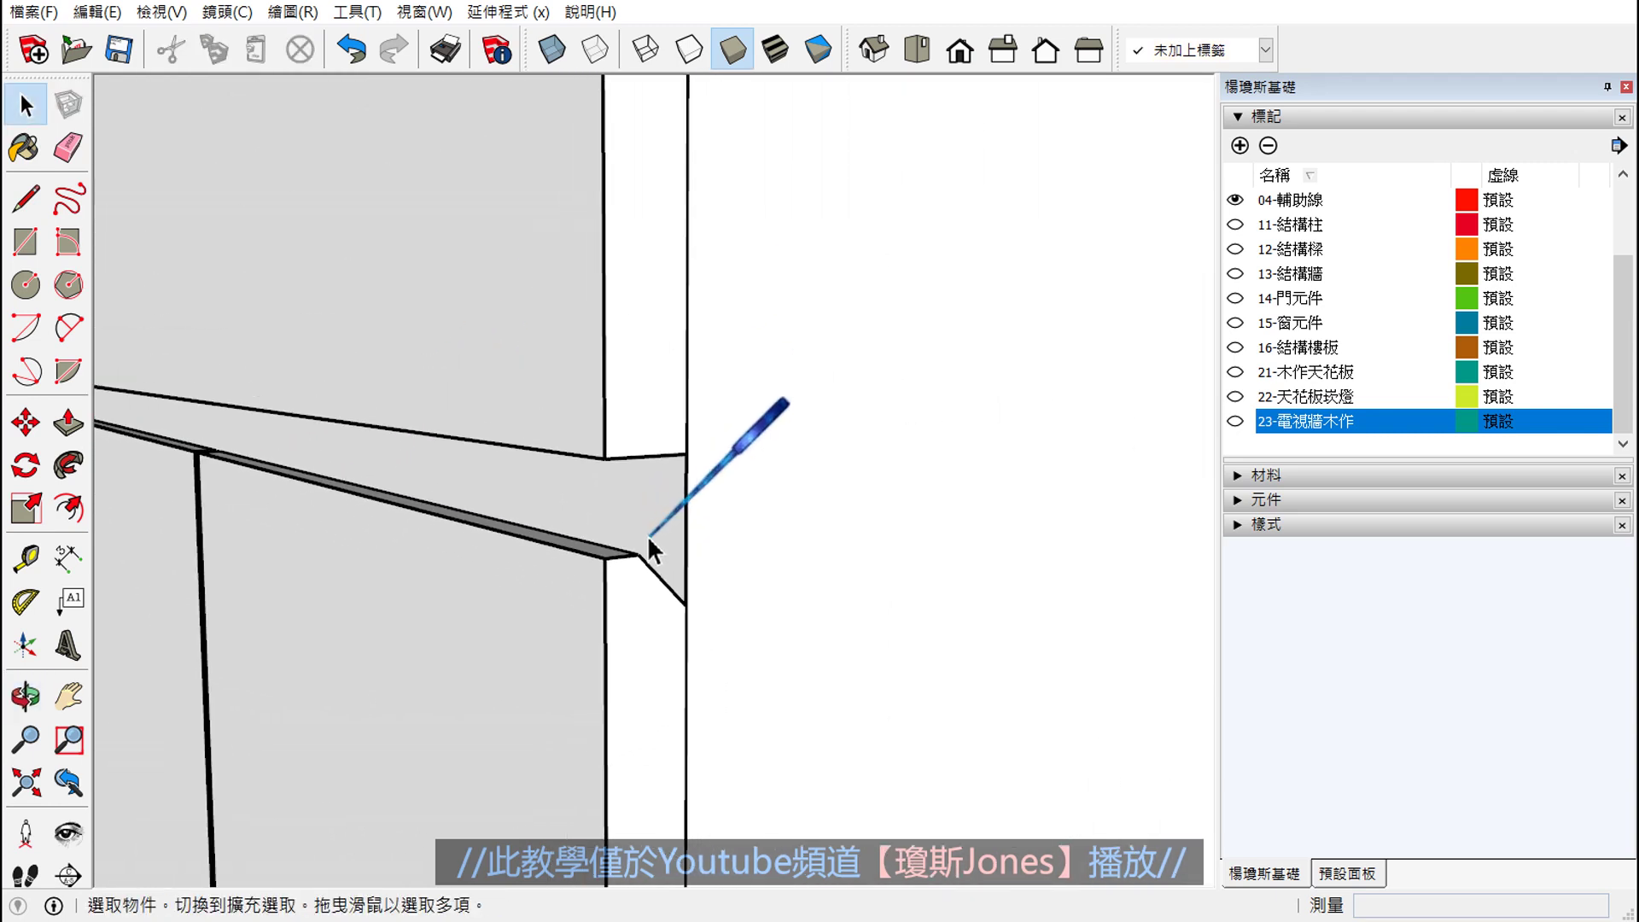
{"action": "scroll", "coordinate": [623, 550], "scroll_direction": "down", "scroll_amount": 2}
{"action": "scroll", "coordinate": [602, 562], "scroll_direction": "down", "scroll_amount": 3}
{"action": "mouse_move", "coordinate": [447, 565]}
{"action": "middle_mouse_down"}
{"action": "mouse_move", "coordinate": [531, 542]}
{"action": "mouse_move", "coordinate": [805, 556]}
{"action": "mouse_move", "coordinate": [402, 575]}
{"action": "mouse_move", "coordinate": [896, 577]}
{"action": "mouse_move", "coordinate": [575, 688]}
{"action": "mouse_move", "coordinate": [803, 619]}
{"action": "mouse_move", "coordinate": [776, 597]}
{"action": "mouse_move", "coordinate": [812, 615]}
{"action": "mouse_move", "coordinate": [706, 622]}
{"action": "mouse_move", "coordinate": [694, 599]}
{"action": "mouse_move", "coordinate": [736, 573]}
{"action": "mouse_move", "coordinate": [478, 585]}
{"action": "mouse_move", "coordinate": [577, 573]}
{"action": "middle_mouse_up"}
{"action": "scroll", "coordinate": [693, 600], "scroll_direction": "down", "scroll_amount": 2}
{"action": "scroll", "coordinate": [691, 596], "scroll_direction": "down", "scroll_amount": 2}
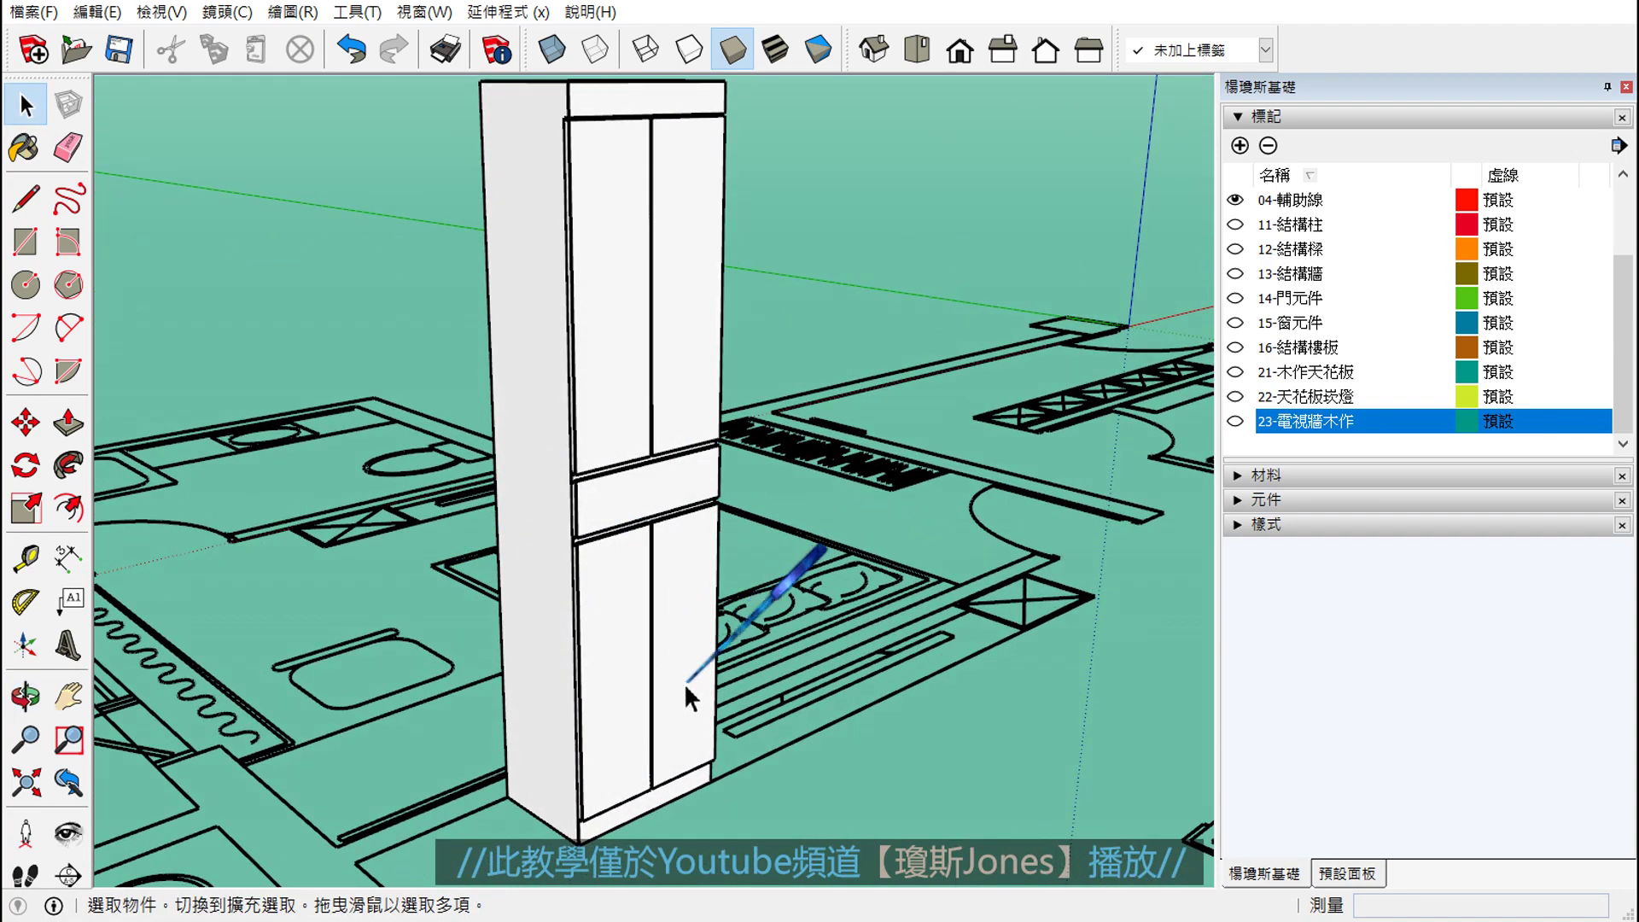
{"action": "scroll", "coordinate": [683, 683], "scroll_direction": "up", "scroll_amount": 3}
{"action": "scroll", "coordinate": [597, 845], "scroll_direction": "up", "scroll_amount": 3}
{"action": "scroll", "coordinate": [571, 777], "scroll_direction": "up", "scroll_amount": 3}
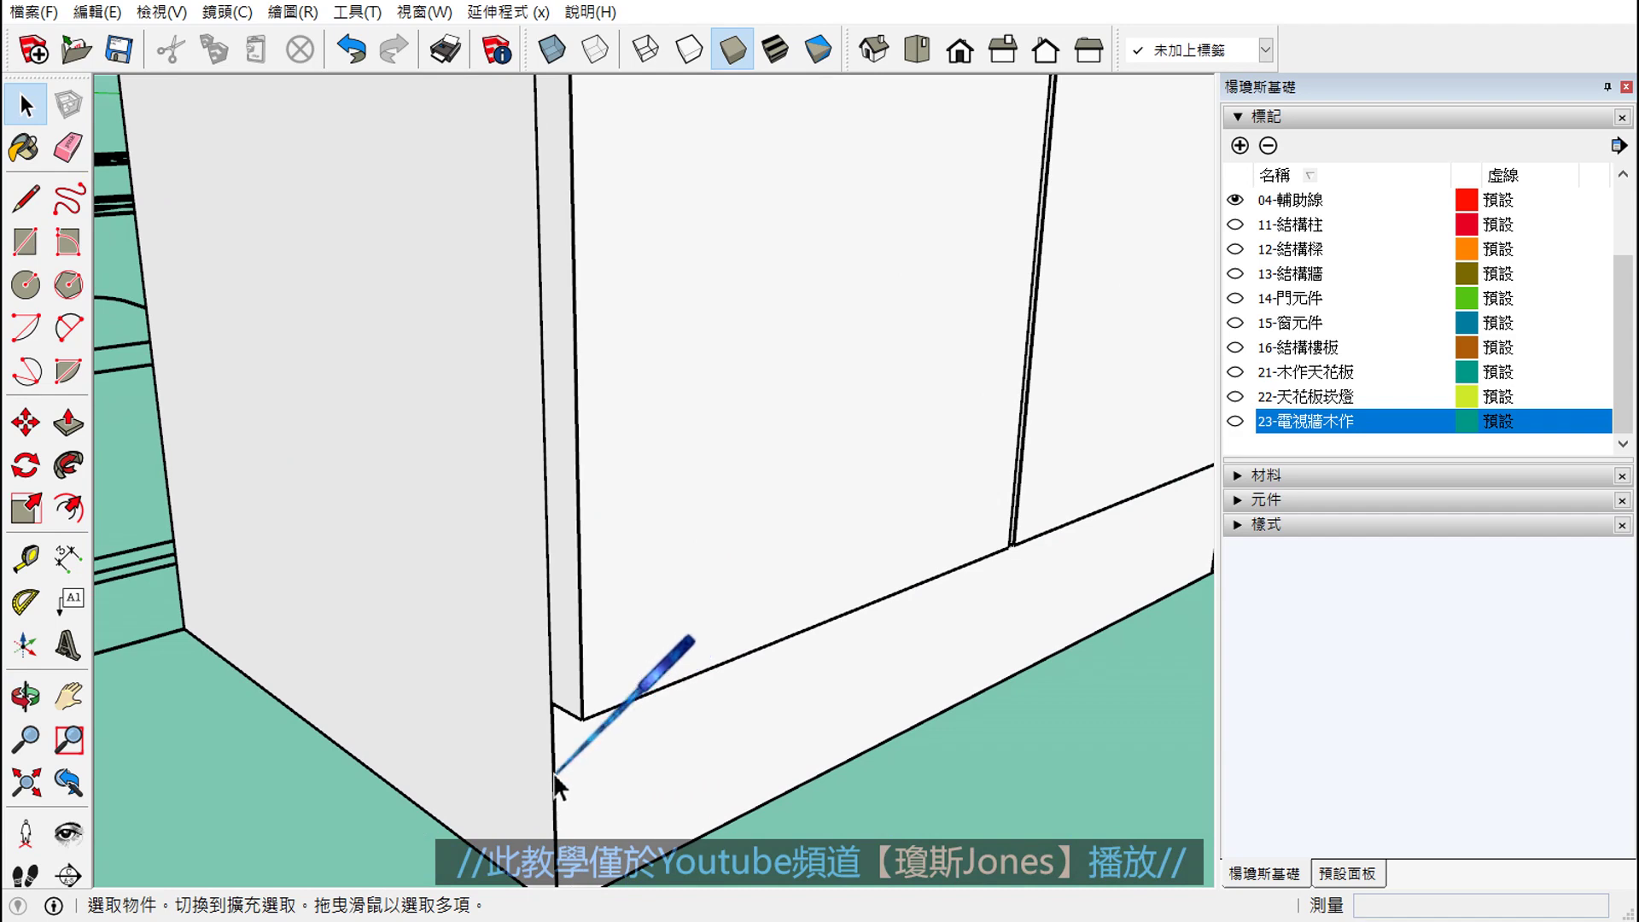
{"action": "scroll", "coordinate": [556, 773], "scroll_direction": "down", "scroll_amount": 2}
{"action": "scroll", "coordinate": [580, 753], "scroll_direction": "down", "scroll_amount": 2}
{"action": "scroll", "coordinate": [597, 751], "scroll_direction": "down", "scroll_amount": 1}
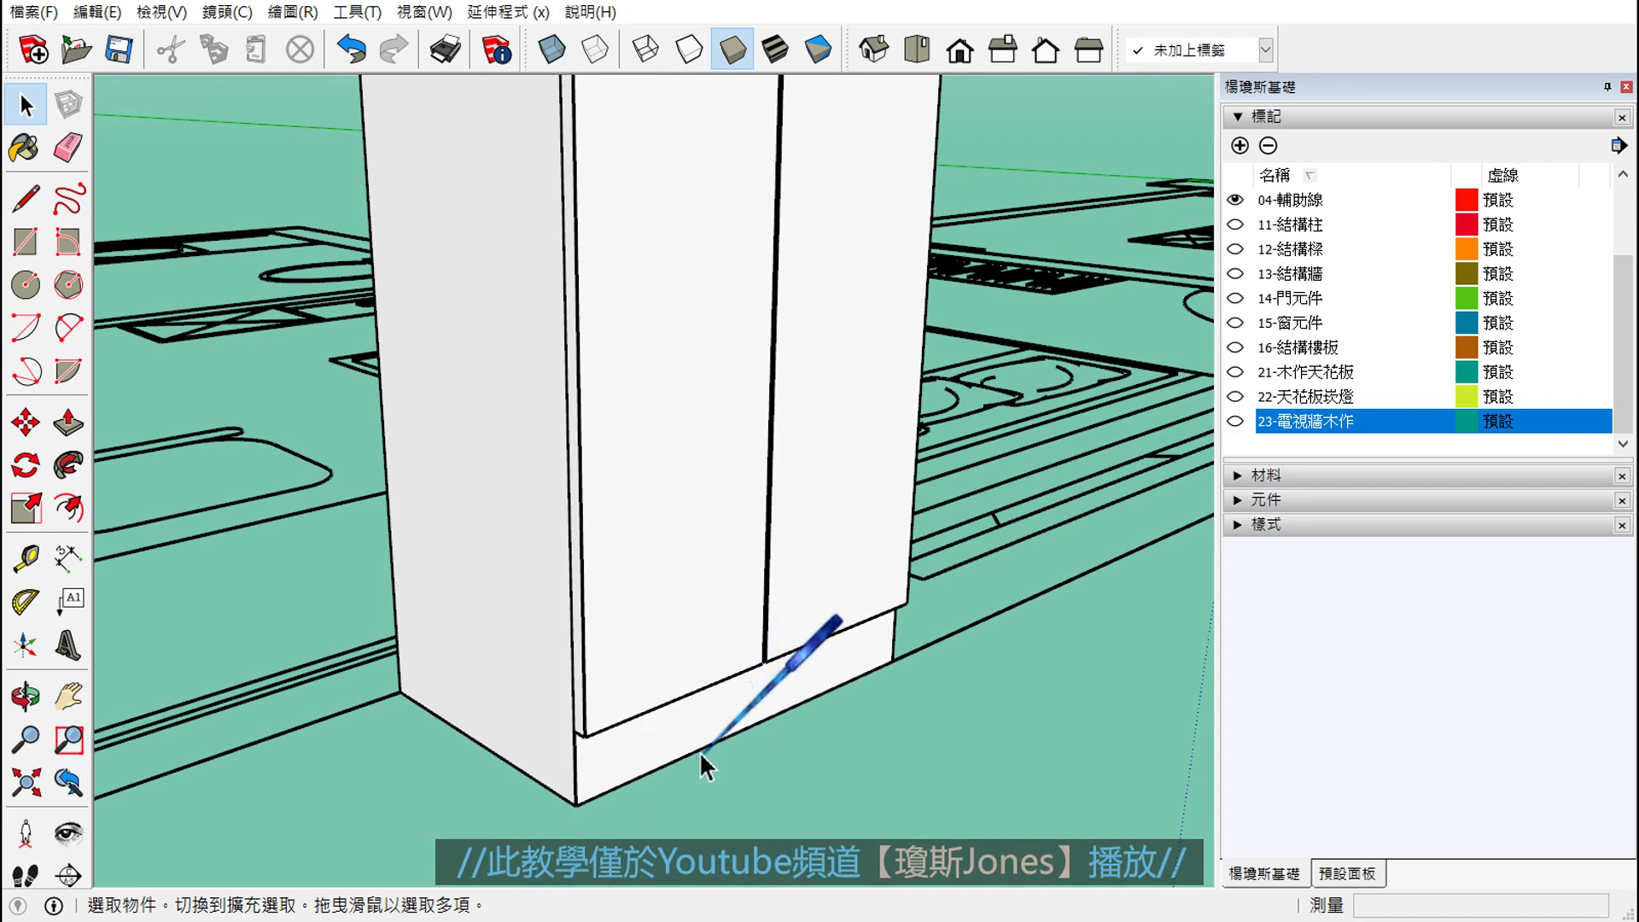
{"action": "mouse_move", "coordinate": [708, 736]}
{"action": "middle_mouse_down"}
{"action": "mouse_move", "coordinate": [652, 713]}
{"action": "mouse_move", "coordinate": [695, 768]}
{"action": "mouse_move", "coordinate": [708, 472]}
{"action": "middle_mouse_up"}
{"action": "scroll", "coordinate": [695, 384], "scroll_direction": "up", "scroll_amount": 2}
{"action": "scroll", "coordinate": [725, 256], "scroll_direction": "up", "scroll_amount": 2}
{"action": "scroll", "coordinate": [572, 529], "scroll_direction": "up", "scroll_amount": 2}
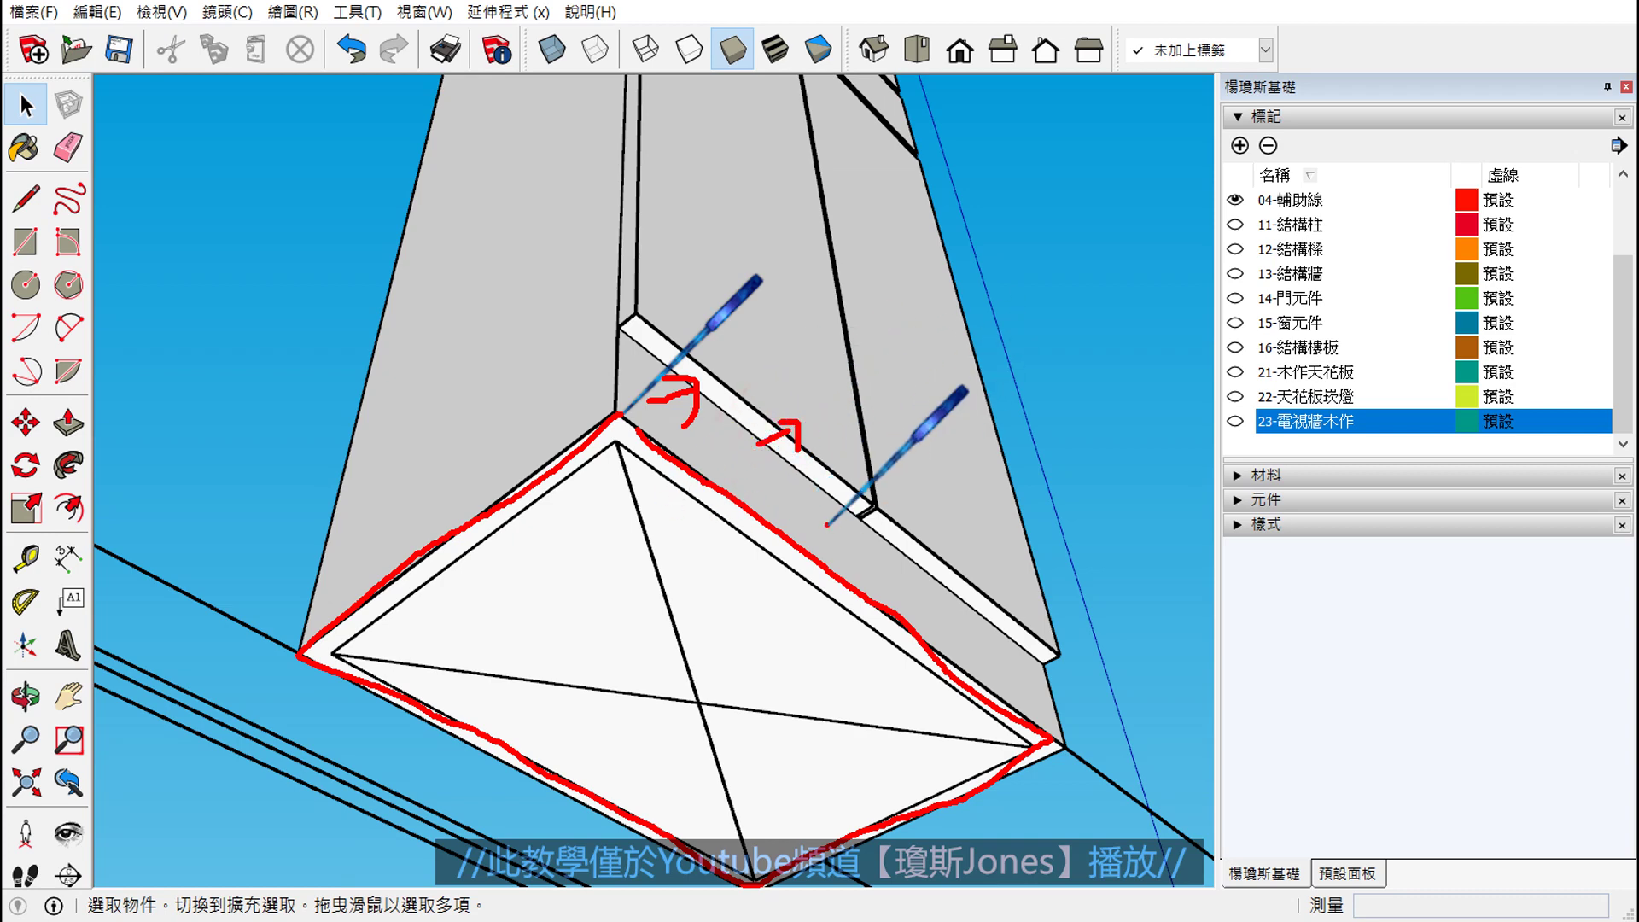
- Push the tall cabinet's side face inward by 2 cm
{"action": "scroll", "coordinate": [627, 448], "scroll_direction": "down", "scroll_amount": 2}
{"action": "scroll", "coordinate": [622, 458], "scroll_direction": "down", "scroll_amount": 3}
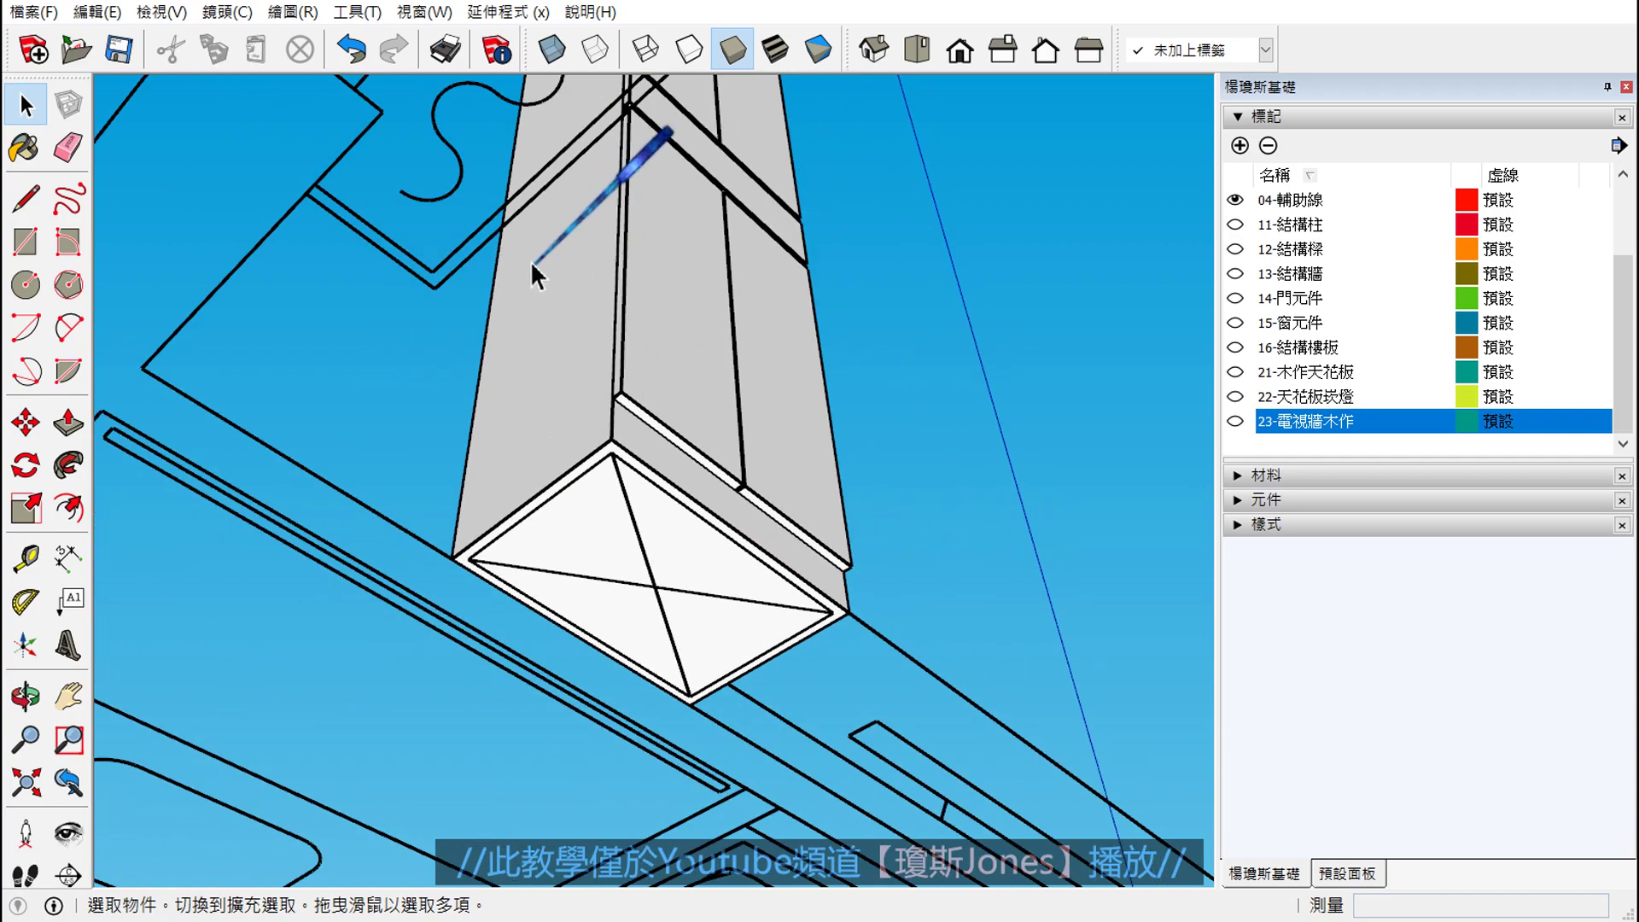
{"action": "mouse_move", "coordinate": [530, 259]}
{"action": "middle_mouse_down"}
{"action": "mouse_move", "coordinate": [574, 476]}
{"action": "mouse_move", "coordinate": [524, 718]}
{"action": "mouse_move", "coordinate": [560, 622]}
{"action": "mouse_move", "coordinate": [1001, 642]}
{"action": "middle_mouse_up"}
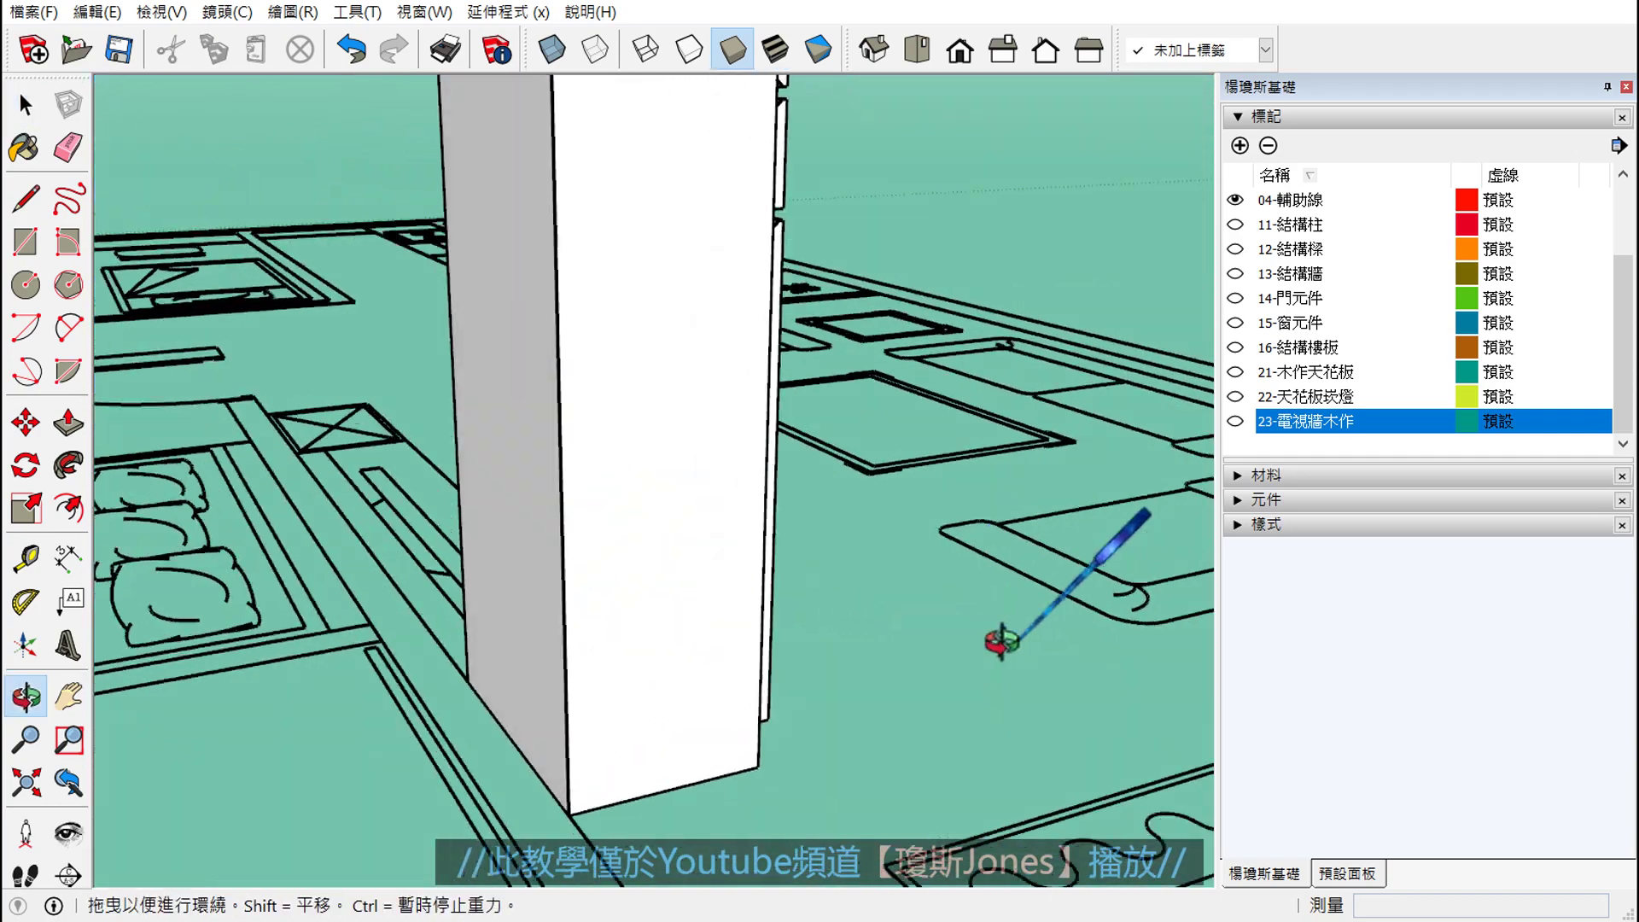
{"action": "scroll", "coordinate": [540, 615], "scroll_direction": "up", "scroll_amount": 2}
{"action": "scroll", "coordinate": [526, 608], "scroll_direction": "up", "scroll_amount": 3}
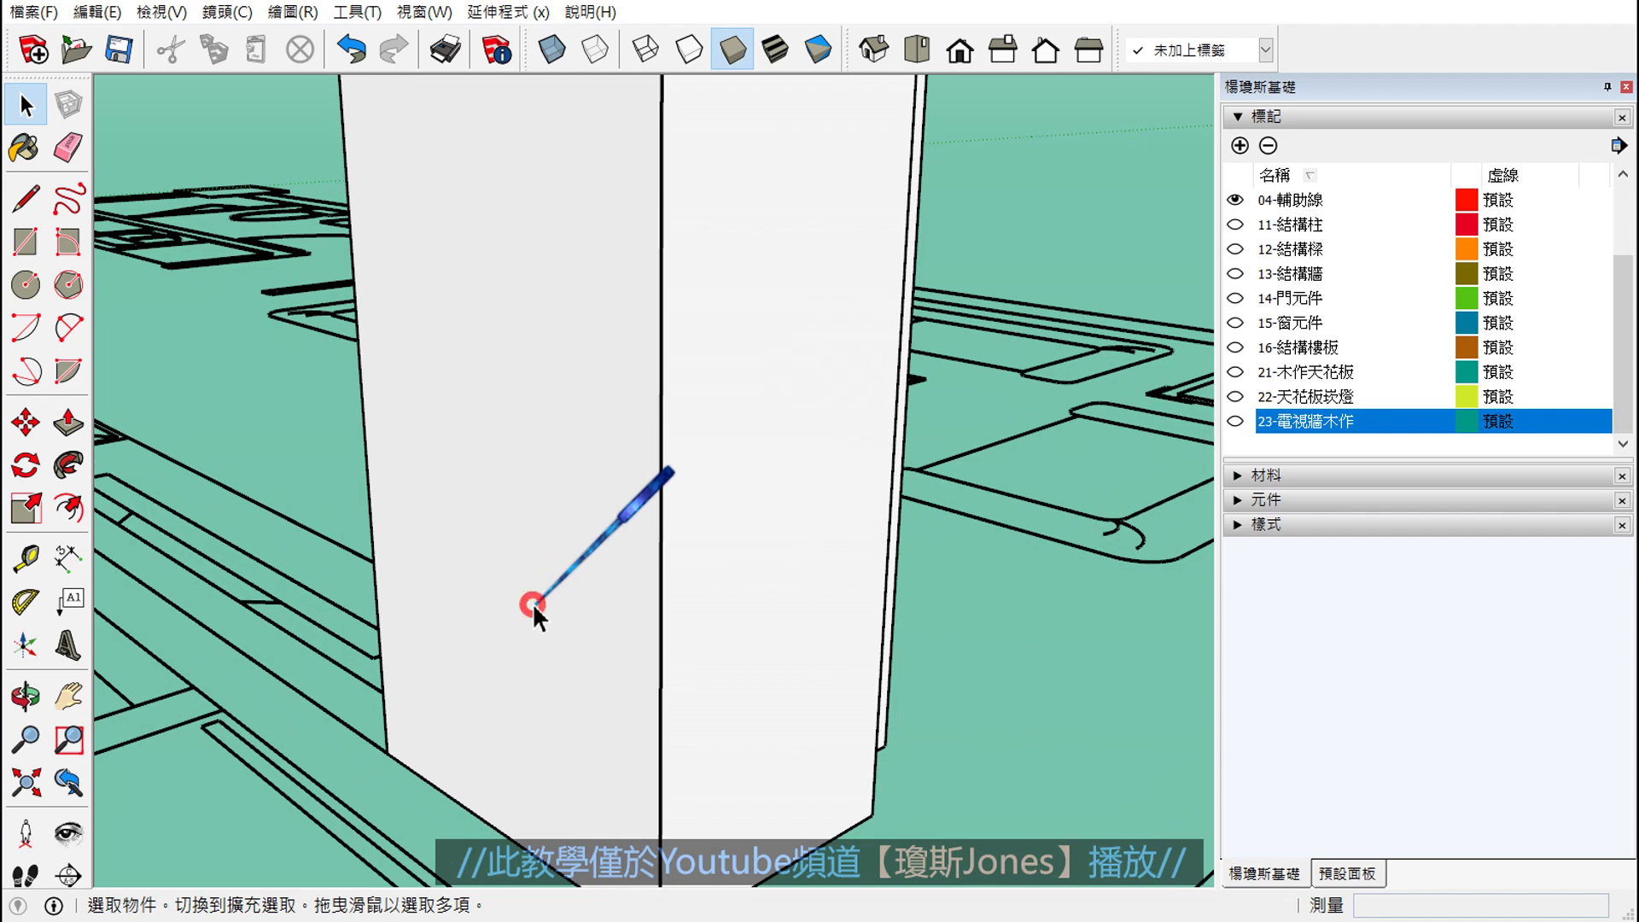
{"action": "left_click", "coordinate": [531, 603]}
{"action": "left_click", "coordinate": [68, 422]}
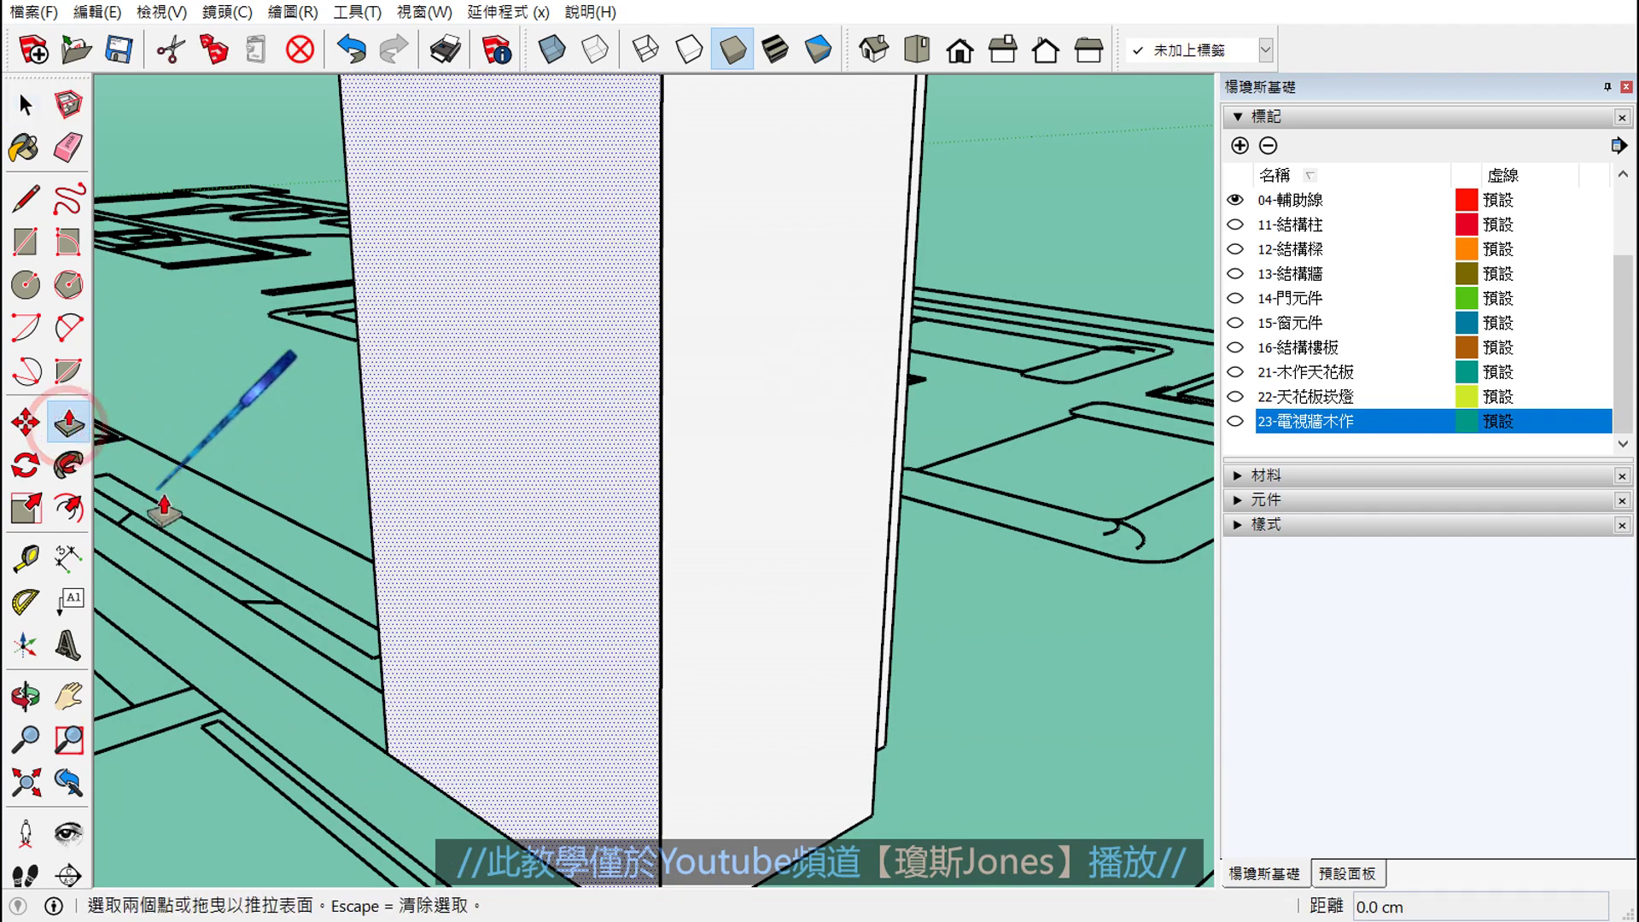
{"action": "left_click", "coordinate": [499, 594]}
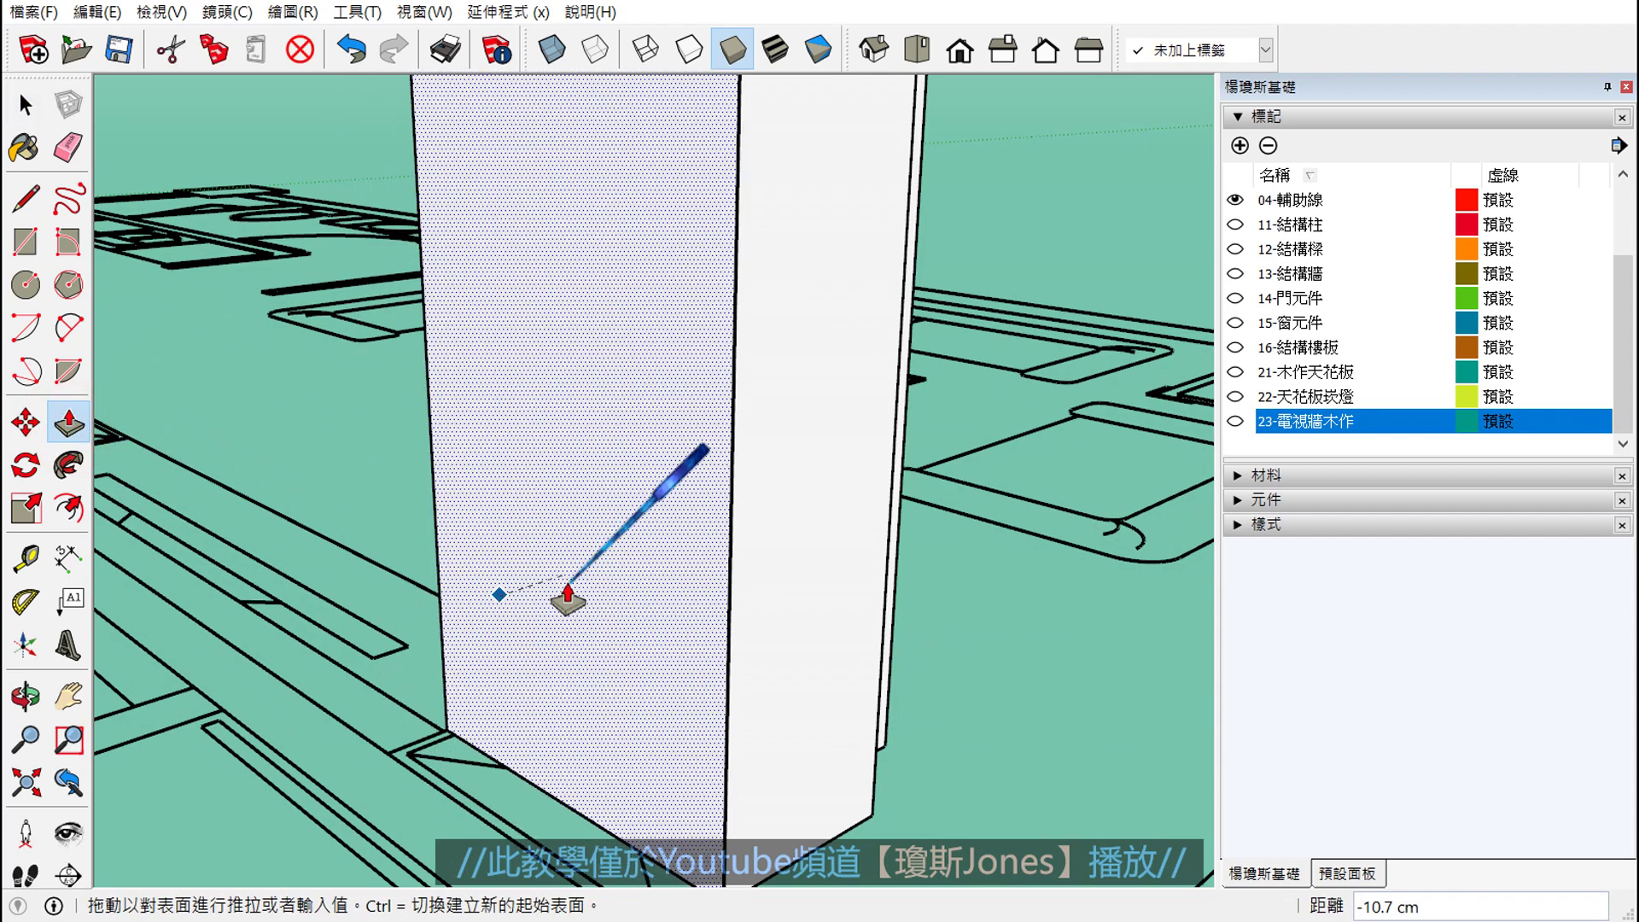
{"action": "type", "text": "2"}
{"action": "key", "text": "Return"}
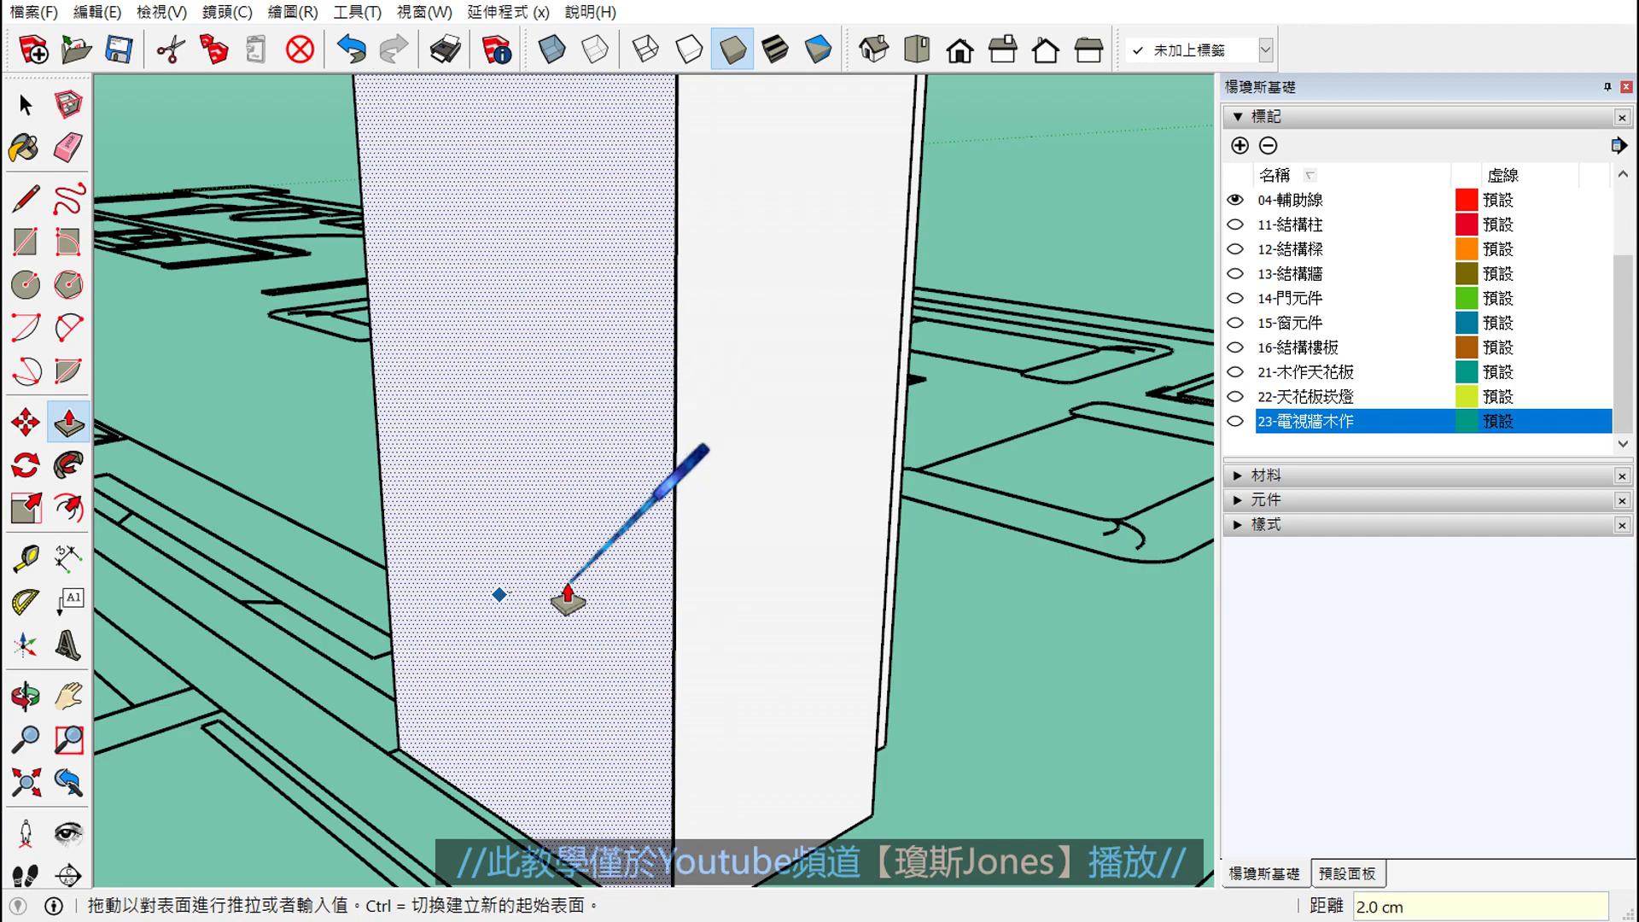
{"action": "key", "text": "space"}
- Select the entire tall cabinet with a triple-click, then a window selection
{"action": "mouse_move", "coordinate": [567, 582]}
{"action": "middle_mouse_down"}
{"action": "mouse_move", "coordinate": [689, 478]}
{"action": "mouse_move", "coordinate": [696, 497]}
{"action": "middle_mouse_up"}
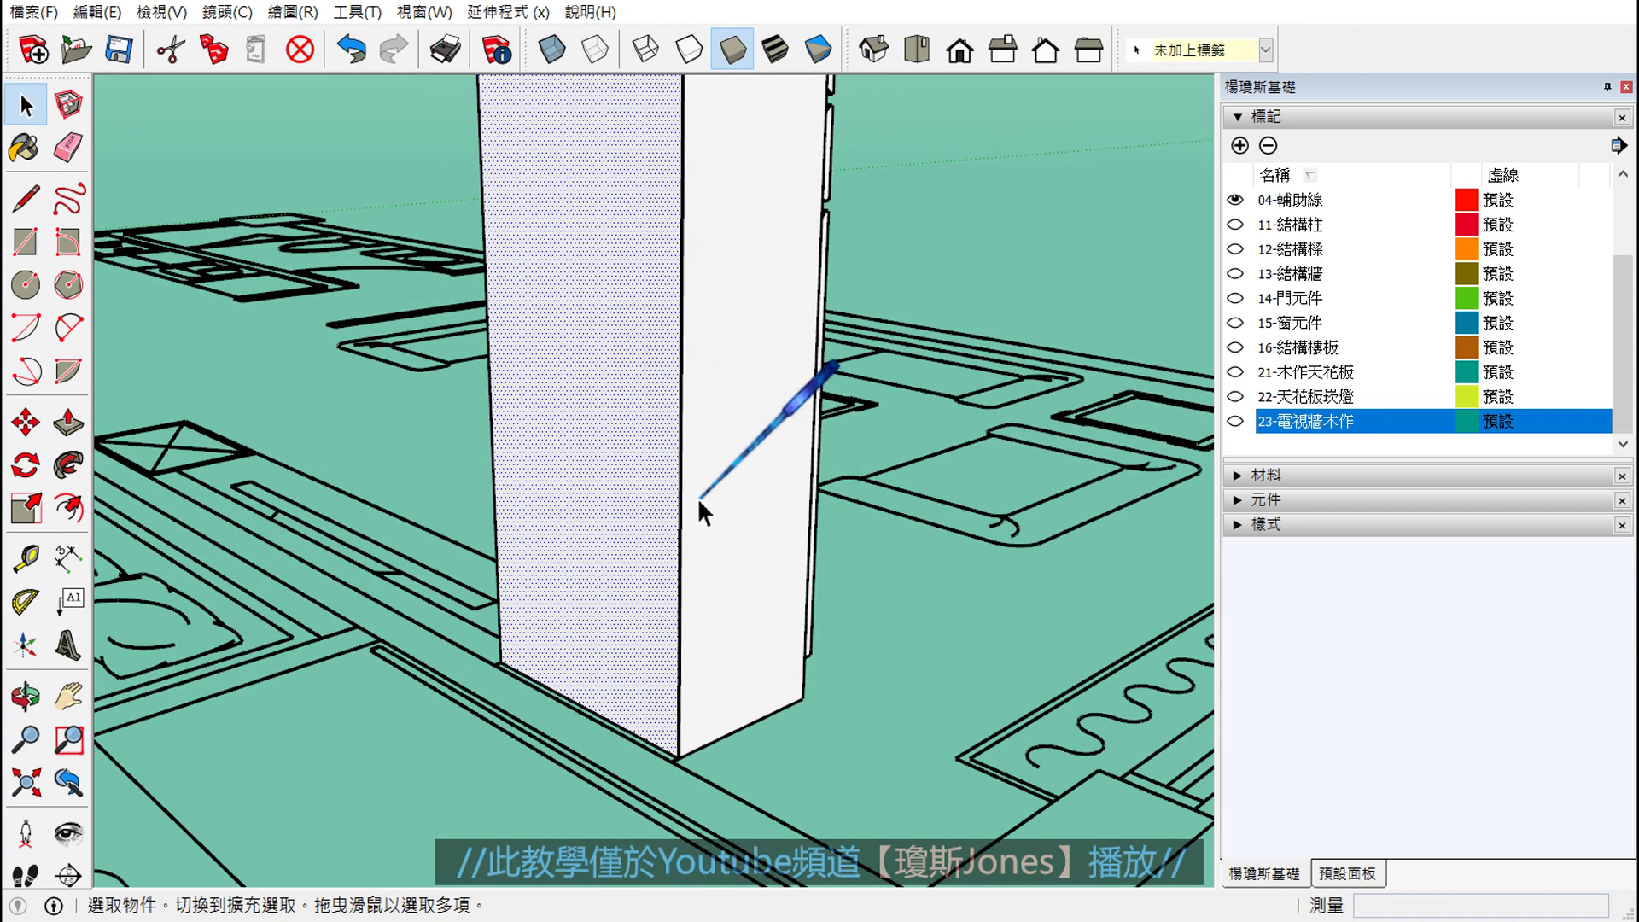
{"action": "mouse_move", "coordinate": [630, 407]}
{"action": "middle_mouse_down"}
{"action": "mouse_move", "coordinate": [567, 420]}
{"action": "mouse_move", "coordinate": [714, 360]}
{"action": "mouse_move", "coordinate": [730, 315]}
{"action": "middle_mouse_up"}
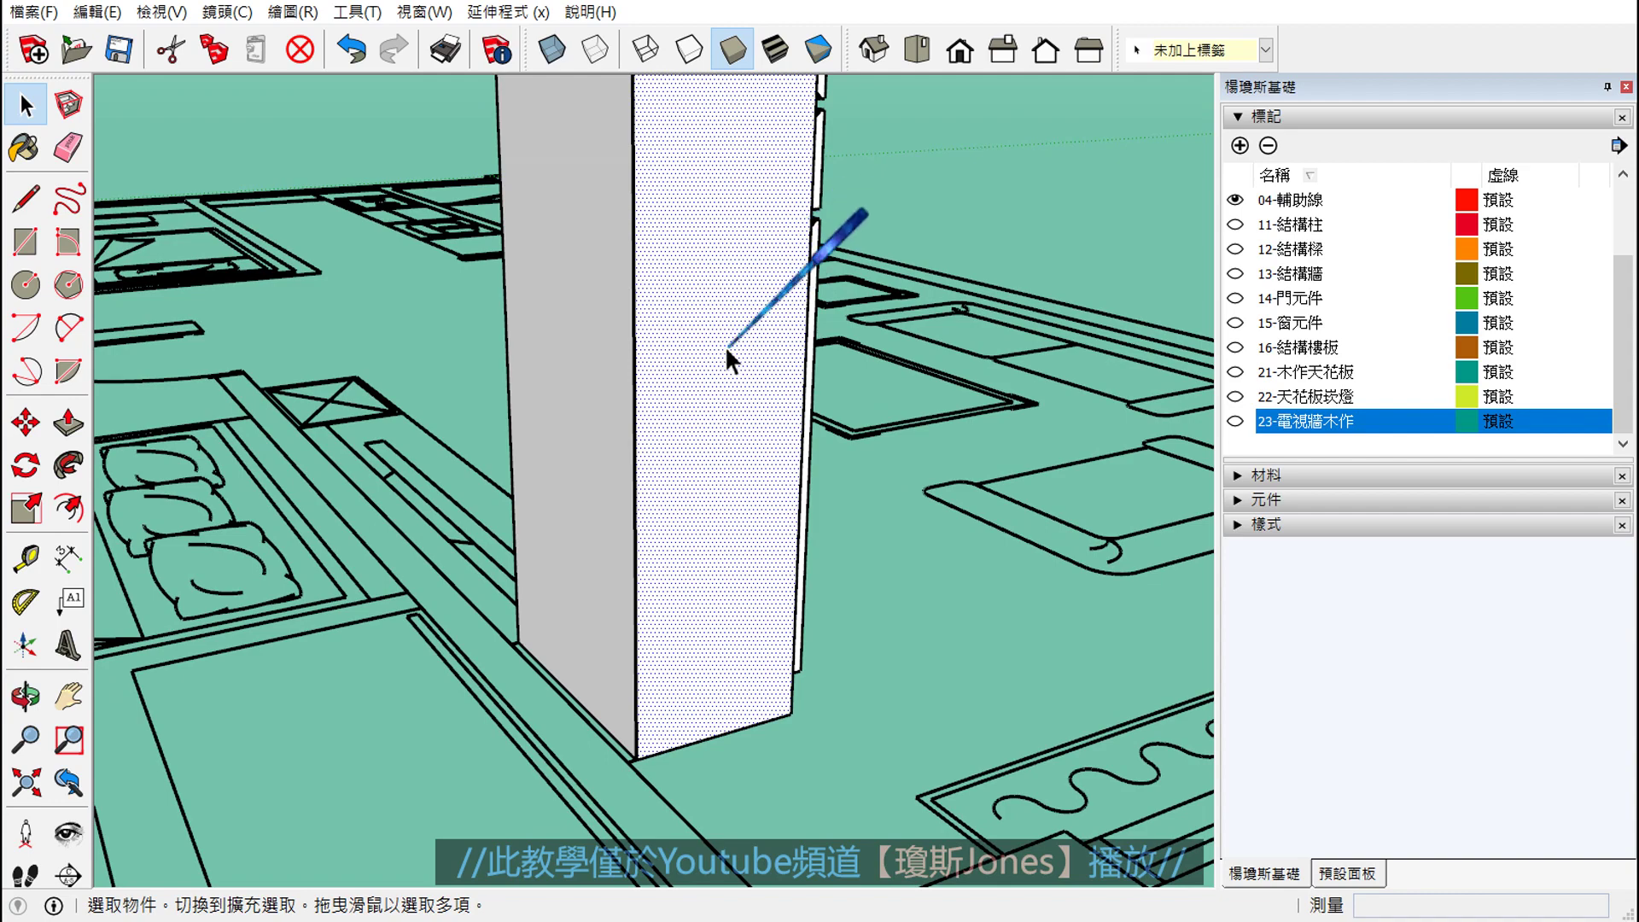
{"action": "triple_click", "coordinate": [725, 345]}
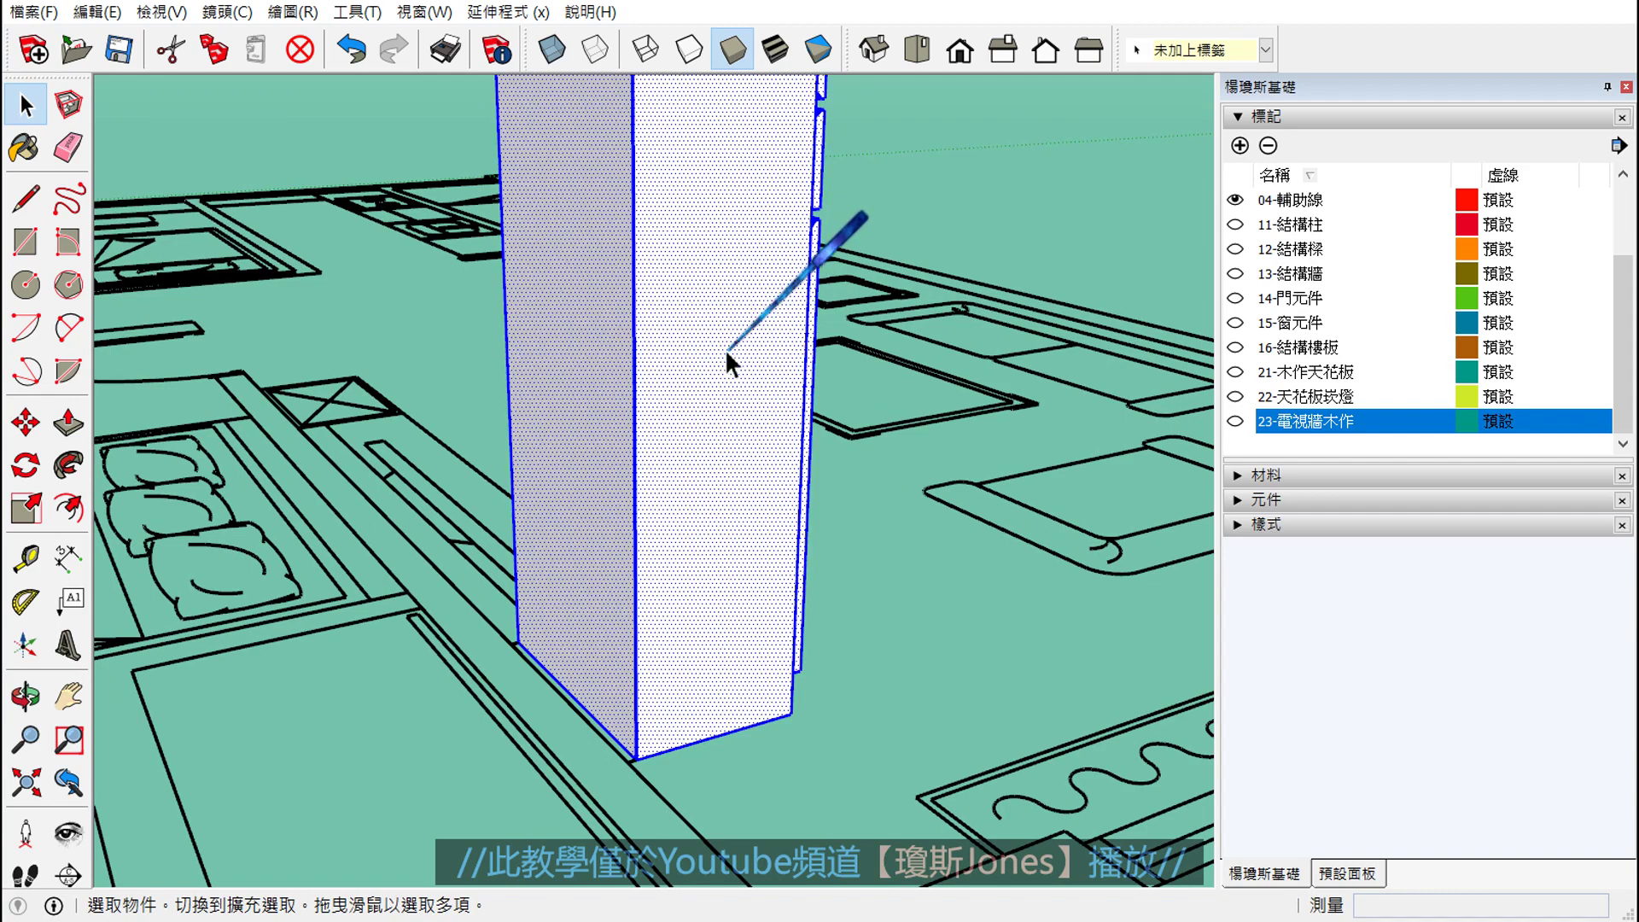
{"action": "scroll", "coordinate": [724, 348], "scroll_direction": "down", "scroll_amount": 3}
{"action": "scroll", "coordinate": [731, 367], "scroll_direction": "down", "scroll_amount": 3}
{"action": "middle_click_drag", "start_coordinate": [835, 358], "coordinate": [806, 461]}
{"action": "key", "text": "space"}
{"action": "left_click", "coordinate": [834, 347]}
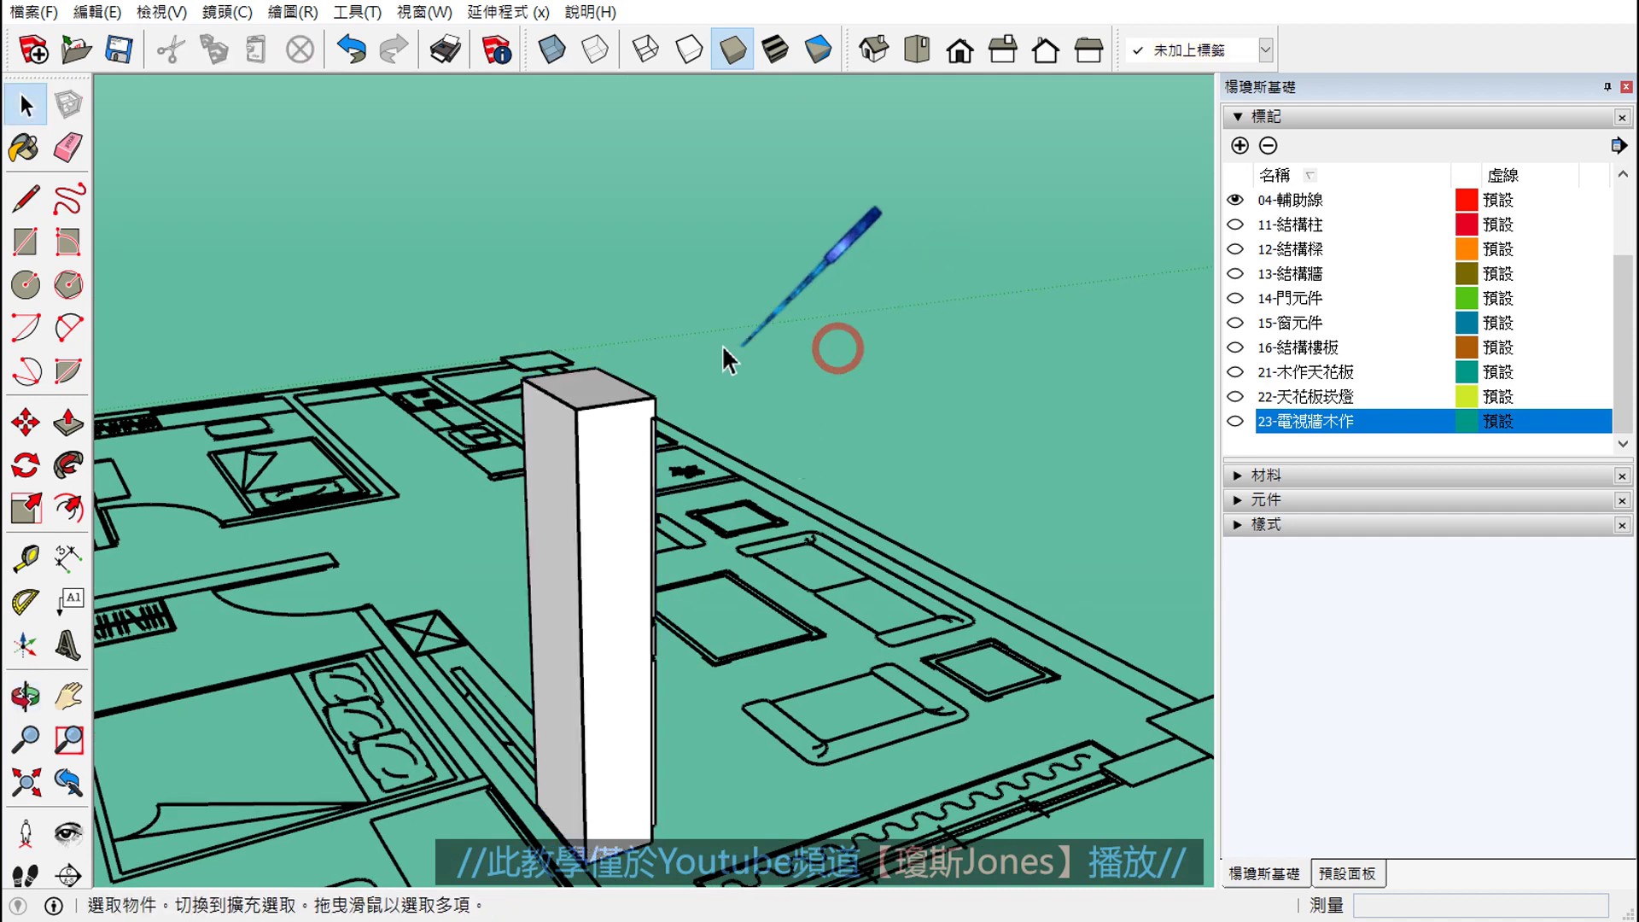
{"action": "middle_click_drag", "start_coordinate": [545, 340], "coordinate": [465, 192]}
{"action": "left_click_drag", "start_coordinate": [465, 171], "coordinate": [765, 761]}
{"action": "middle_click_drag", "start_coordinate": [765, 761], "coordinate": [365, 690]}
{"action": "scroll", "coordinate": [596, 551], "scroll_direction": "up", "scroll_amount": 3}
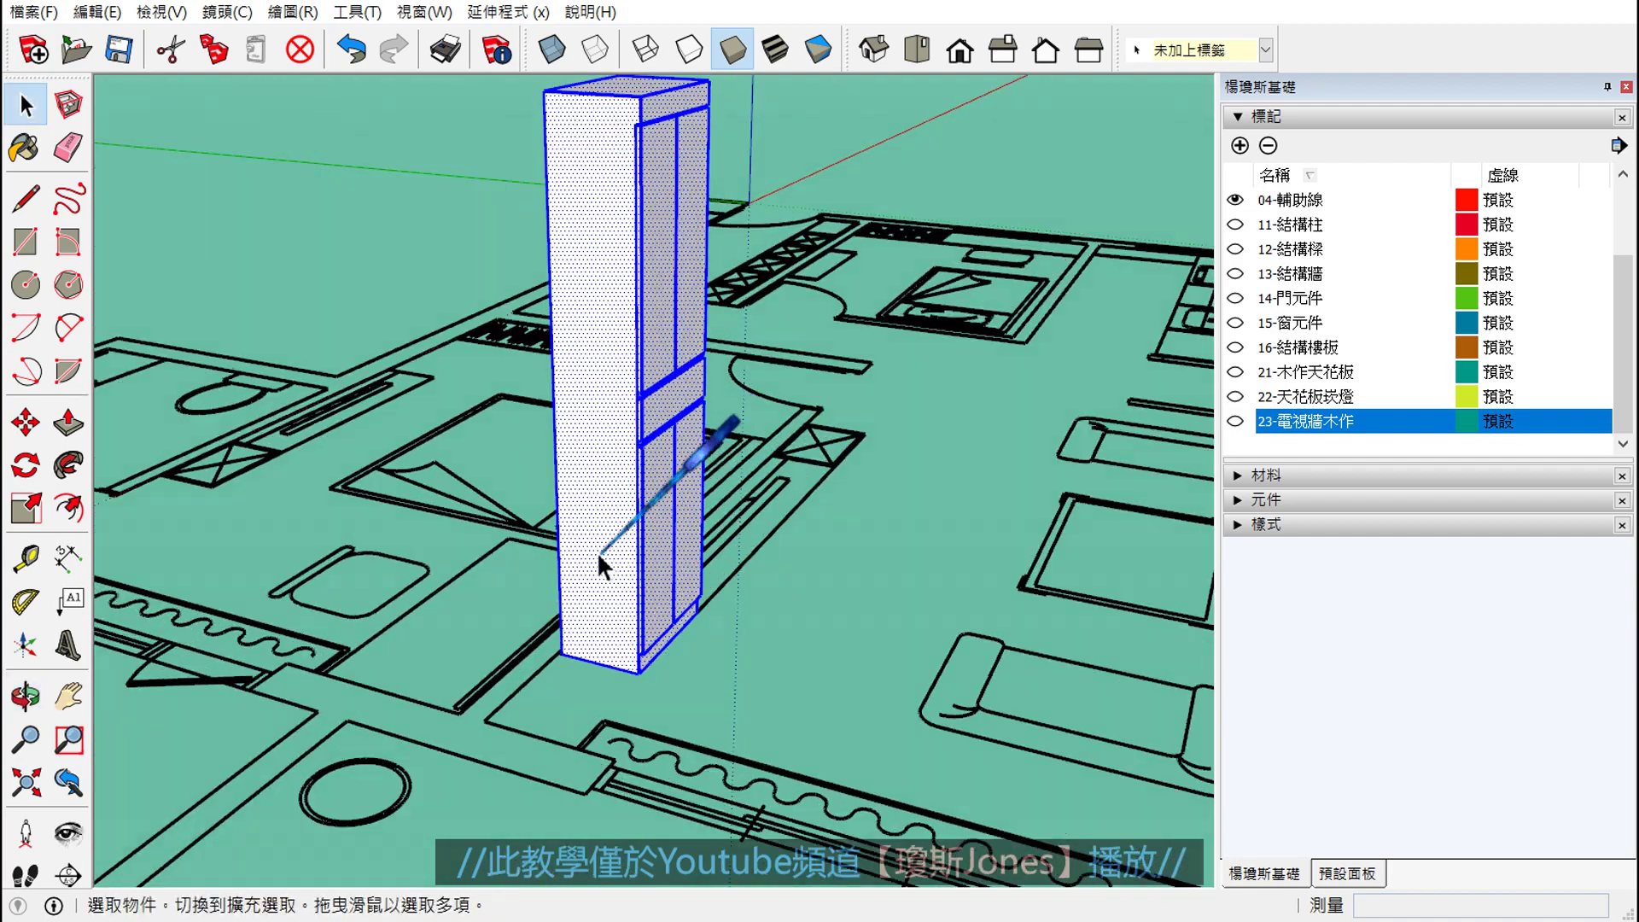
{"action": "scroll", "coordinate": [601, 577], "scroll_direction": "up", "scroll_amount": 2}
- Make the selected cabinet geometry a group and orbit down to its base
{"action": "right_click", "coordinate": [610, 586]}
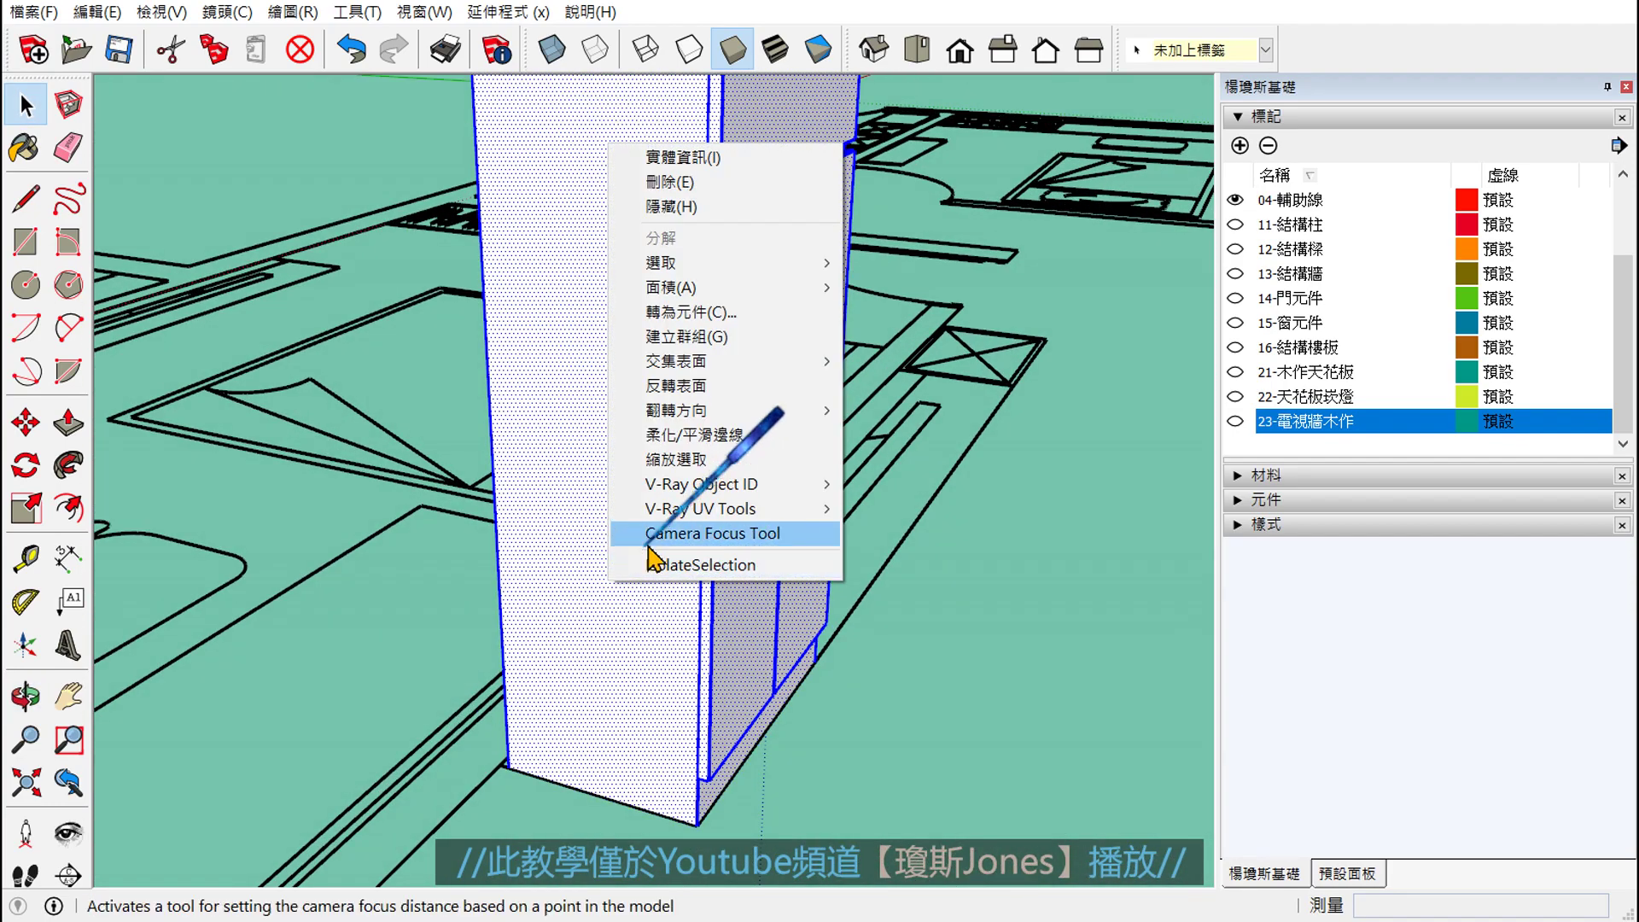
{"action": "left_click", "coordinate": [740, 352]}
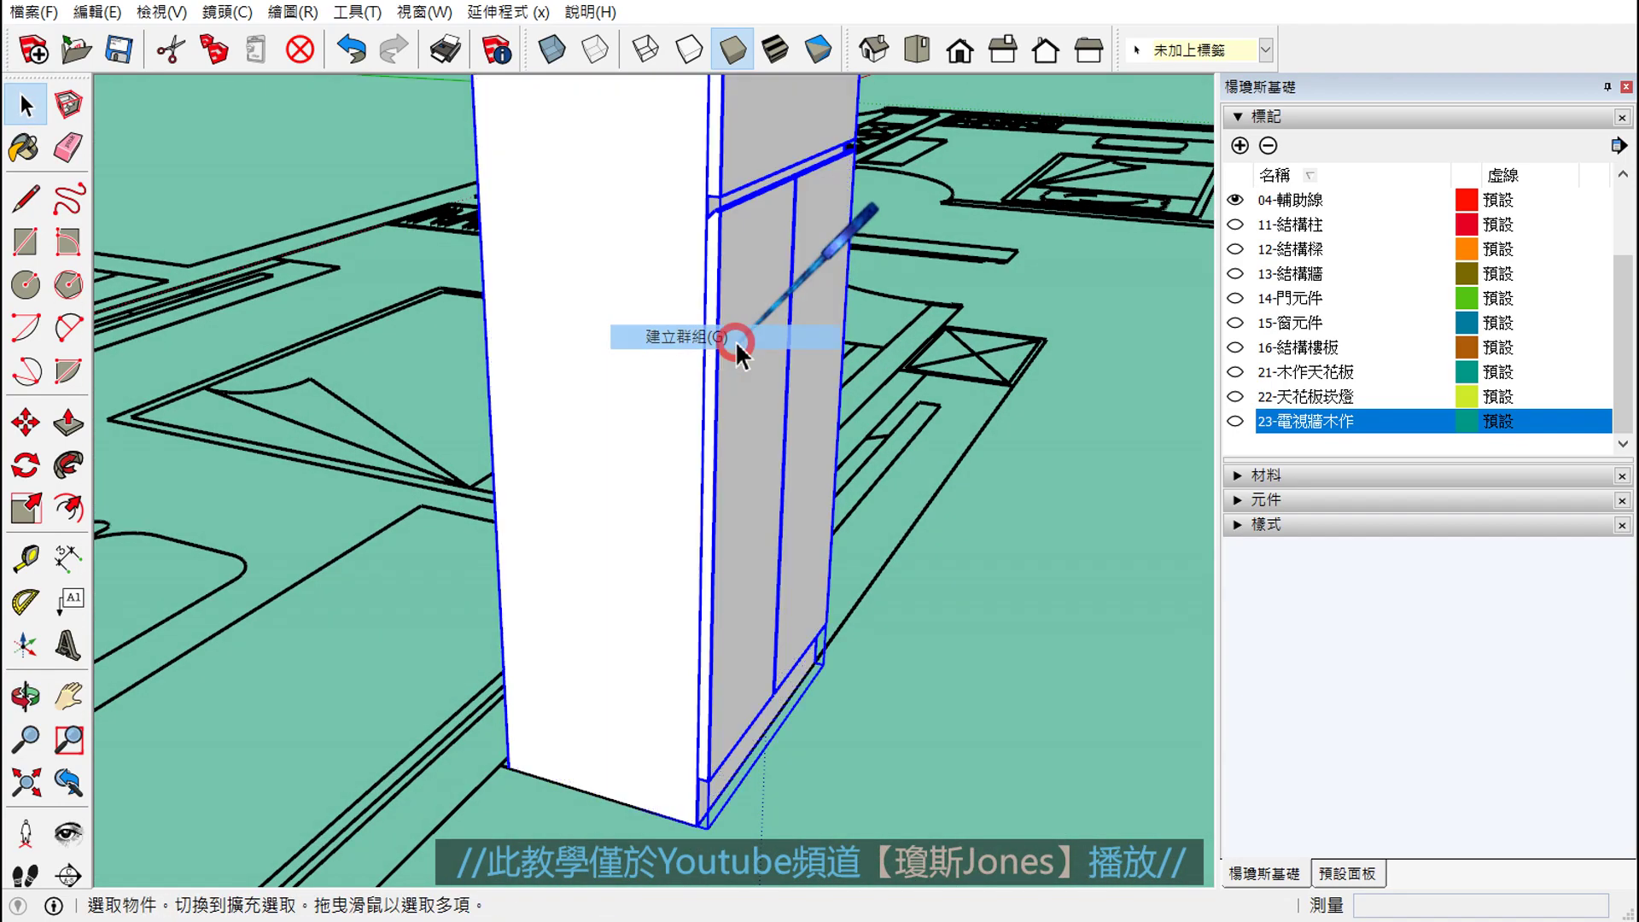
{"action": "mouse_move", "coordinate": [693, 398]}
{"action": "middle_mouse_down"}
{"action": "mouse_move", "coordinate": [640, 529]}
{"action": "mouse_move", "coordinate": [969, 529]}
{"action": "mouse_move", "coordinate": [740, 835]}
{"action": "middle_mouse_up"}
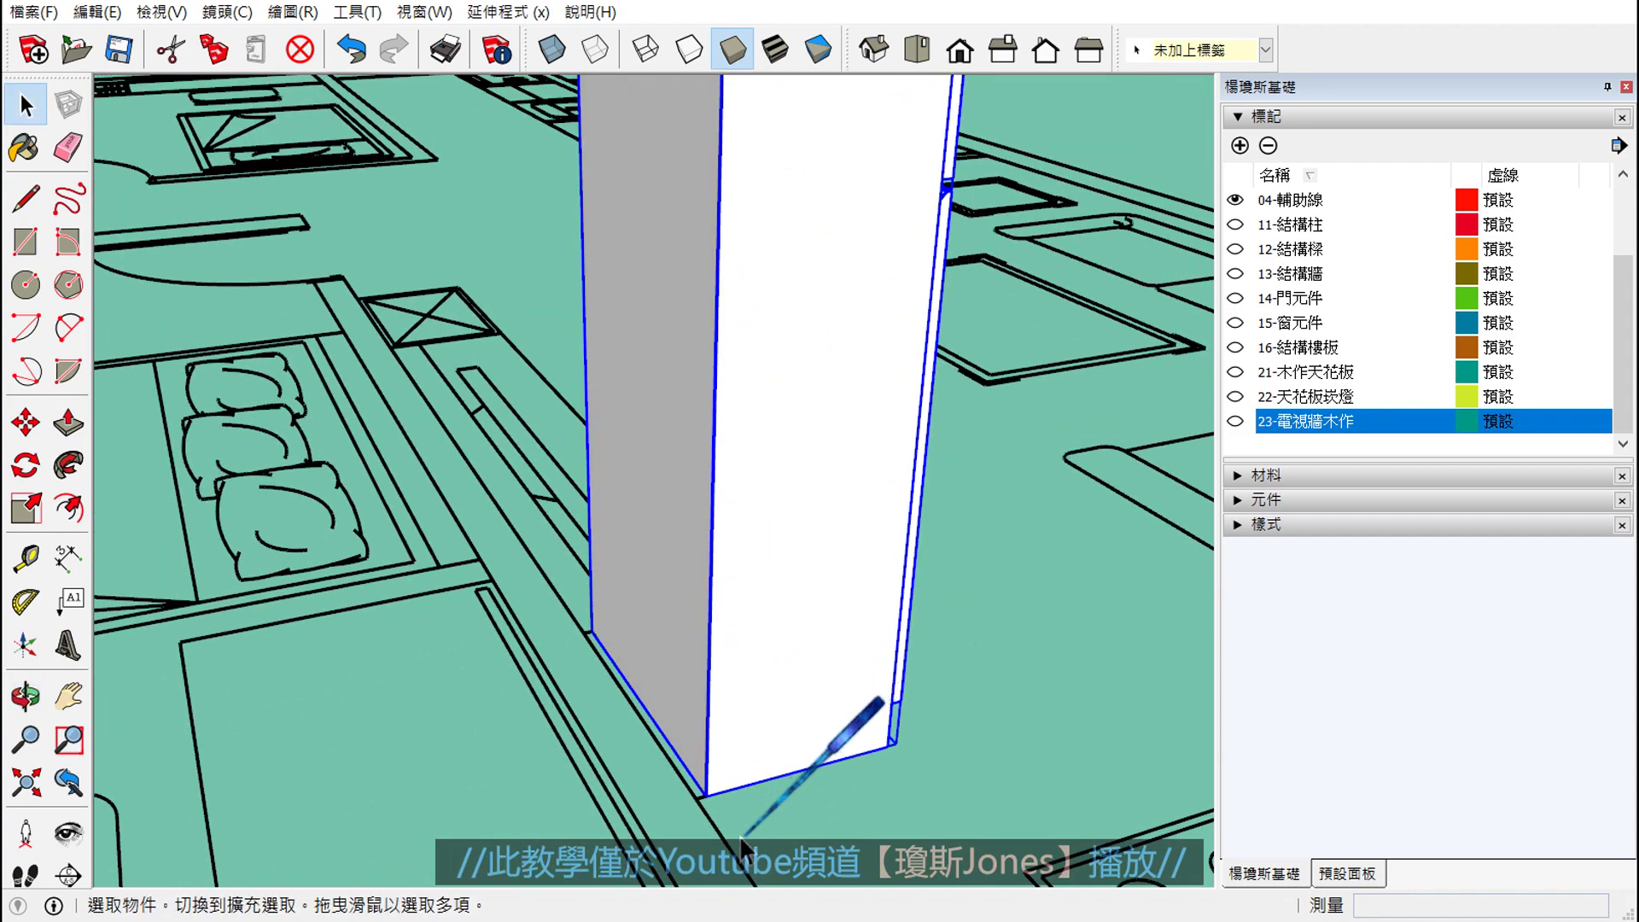
{"action": "scroll", "coordinate": [713, 803], "scroll_direction": "up", "scroll_amount": 3}
- Move the cabinet's base group 2.0 cm inward to form the toe-kick recess
{"action": "left_click", "coordinate": [709, 785]}
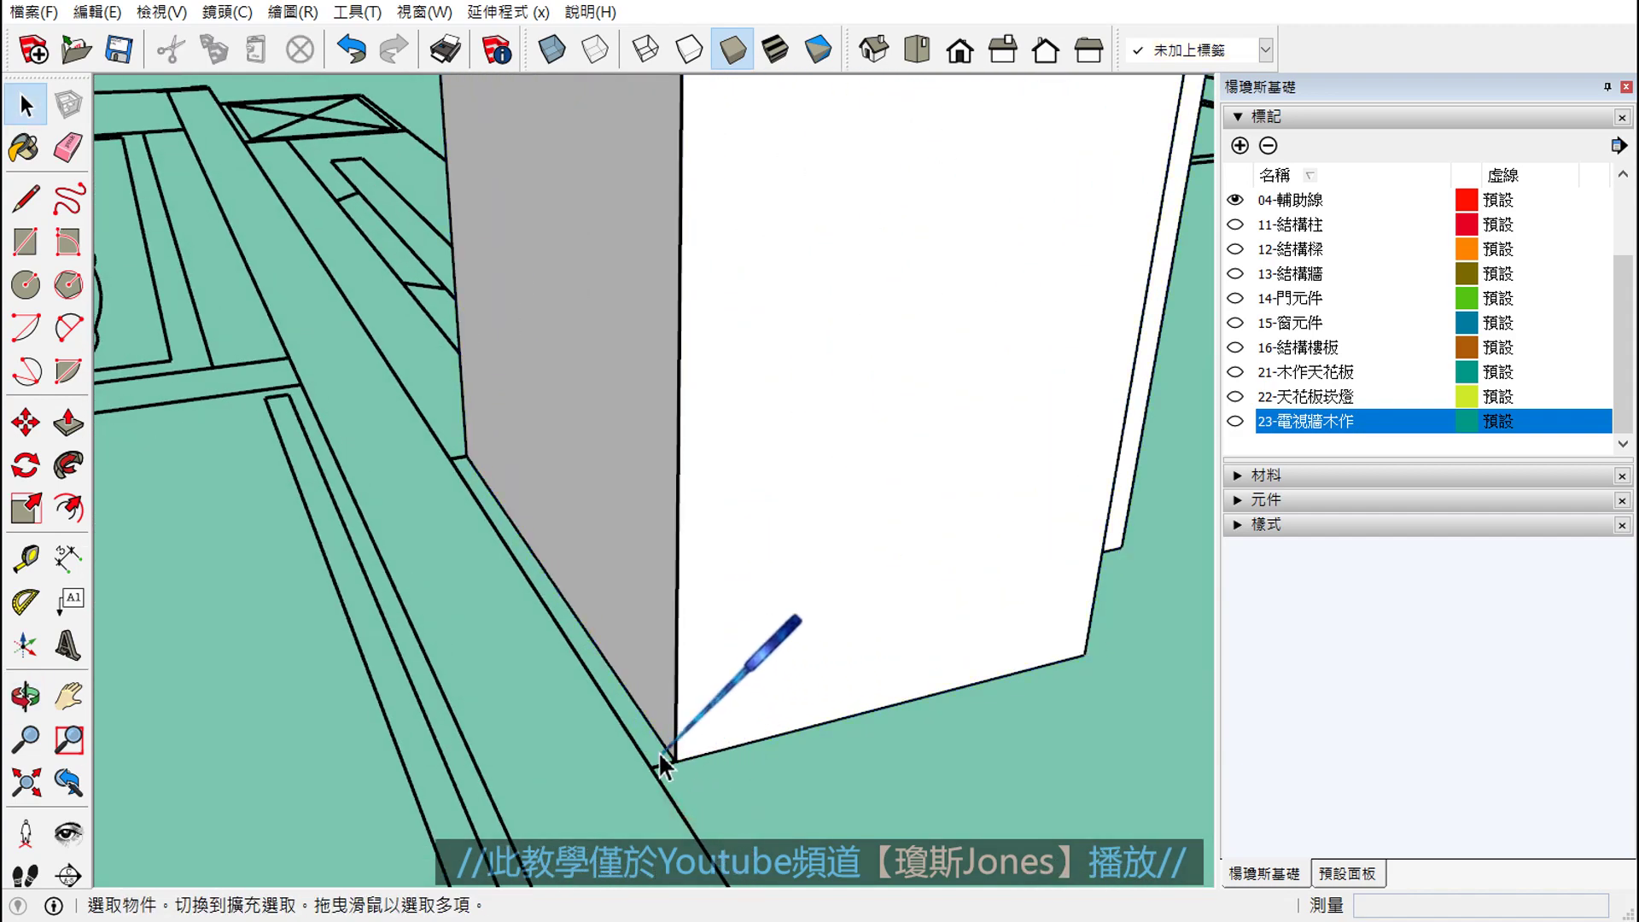
{"action": "left_click", "coordinate": [705, 608]}
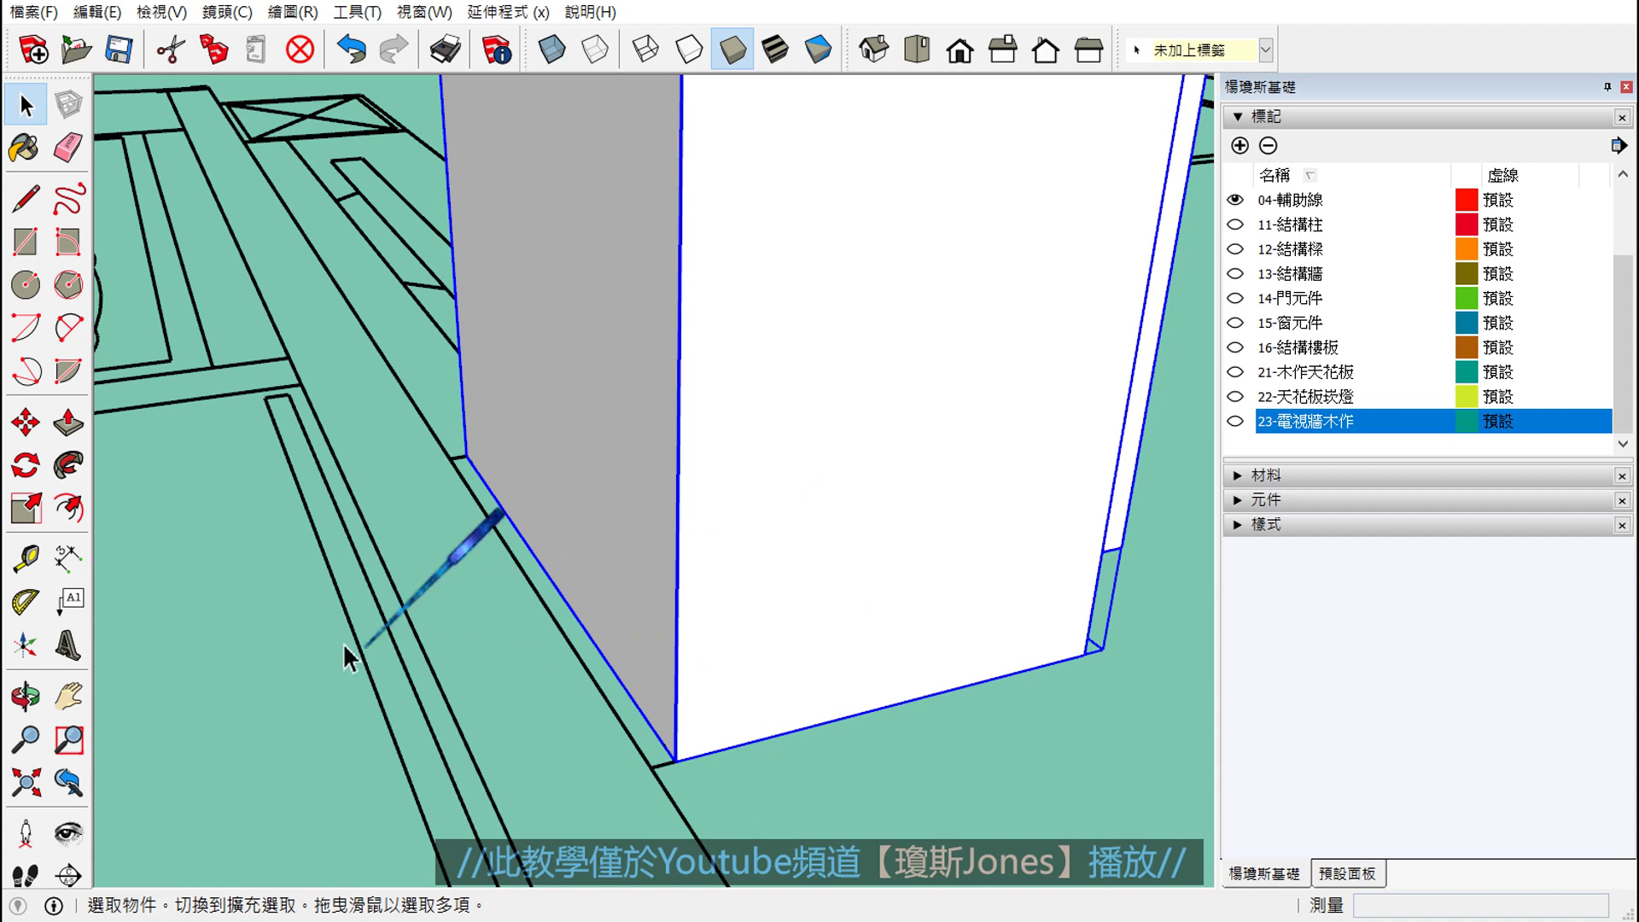
{"action": "left_click", "coordinate": [25, 422]}
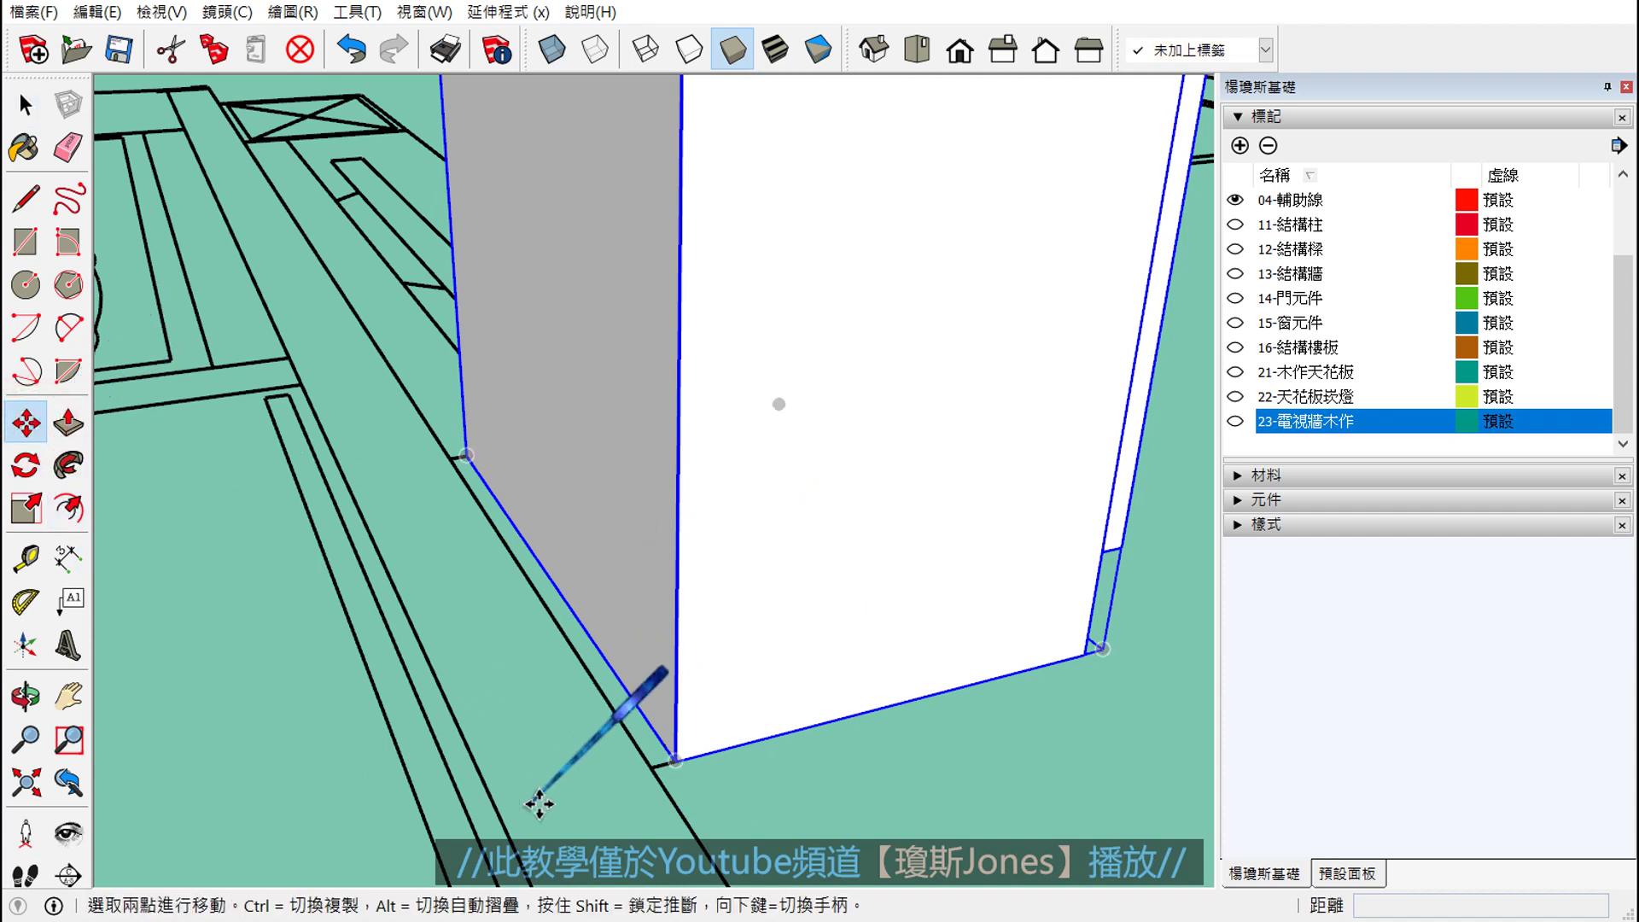
{"action": "scroll", "coordinate": [597, 790], "scroll_direction": "up", "scroll_amount": 3}
{"action": "scroll", "coordinate": [700, 764], "scroll_direction": "up", "scroll_amount": 3}
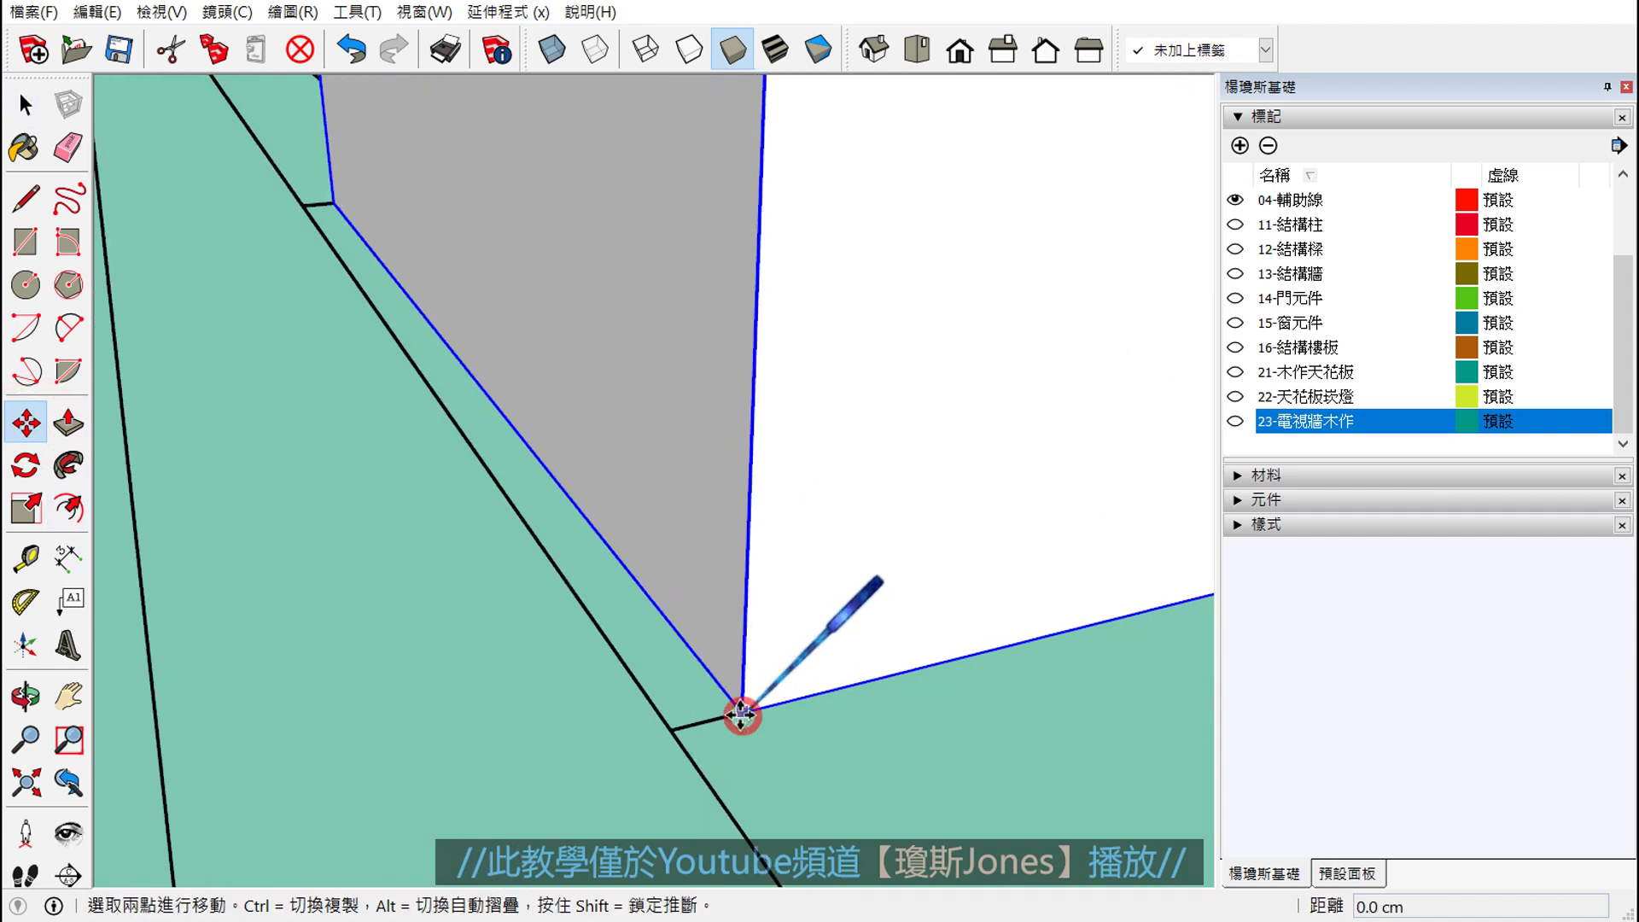
{"action": "left_click_drag", "start_coordinate": [740, 715], "coordinate": [670, 733]}
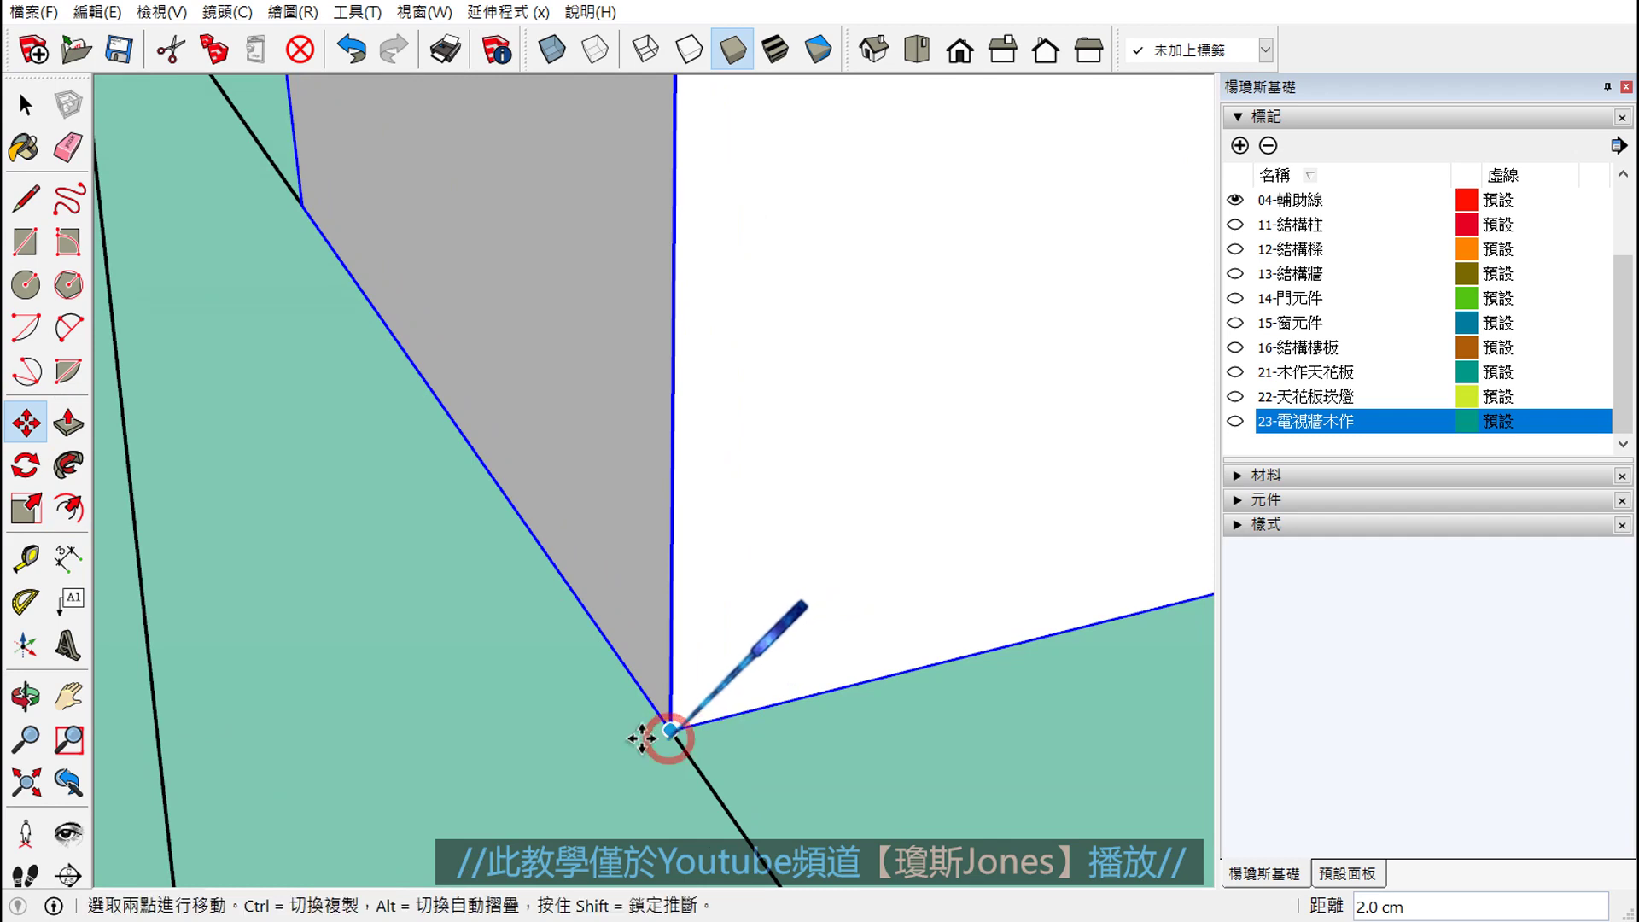
- Orbit around and under the cabinet to check the 2.0 cm recessed base
{"action": "middle_click_drag", "start_coordinate": [642, 739], "coordinate": [859, 734]}
{"action": "scroll", "coordinate": [912, 593], "scroll_direction": "up", "scroll_amount": 2}
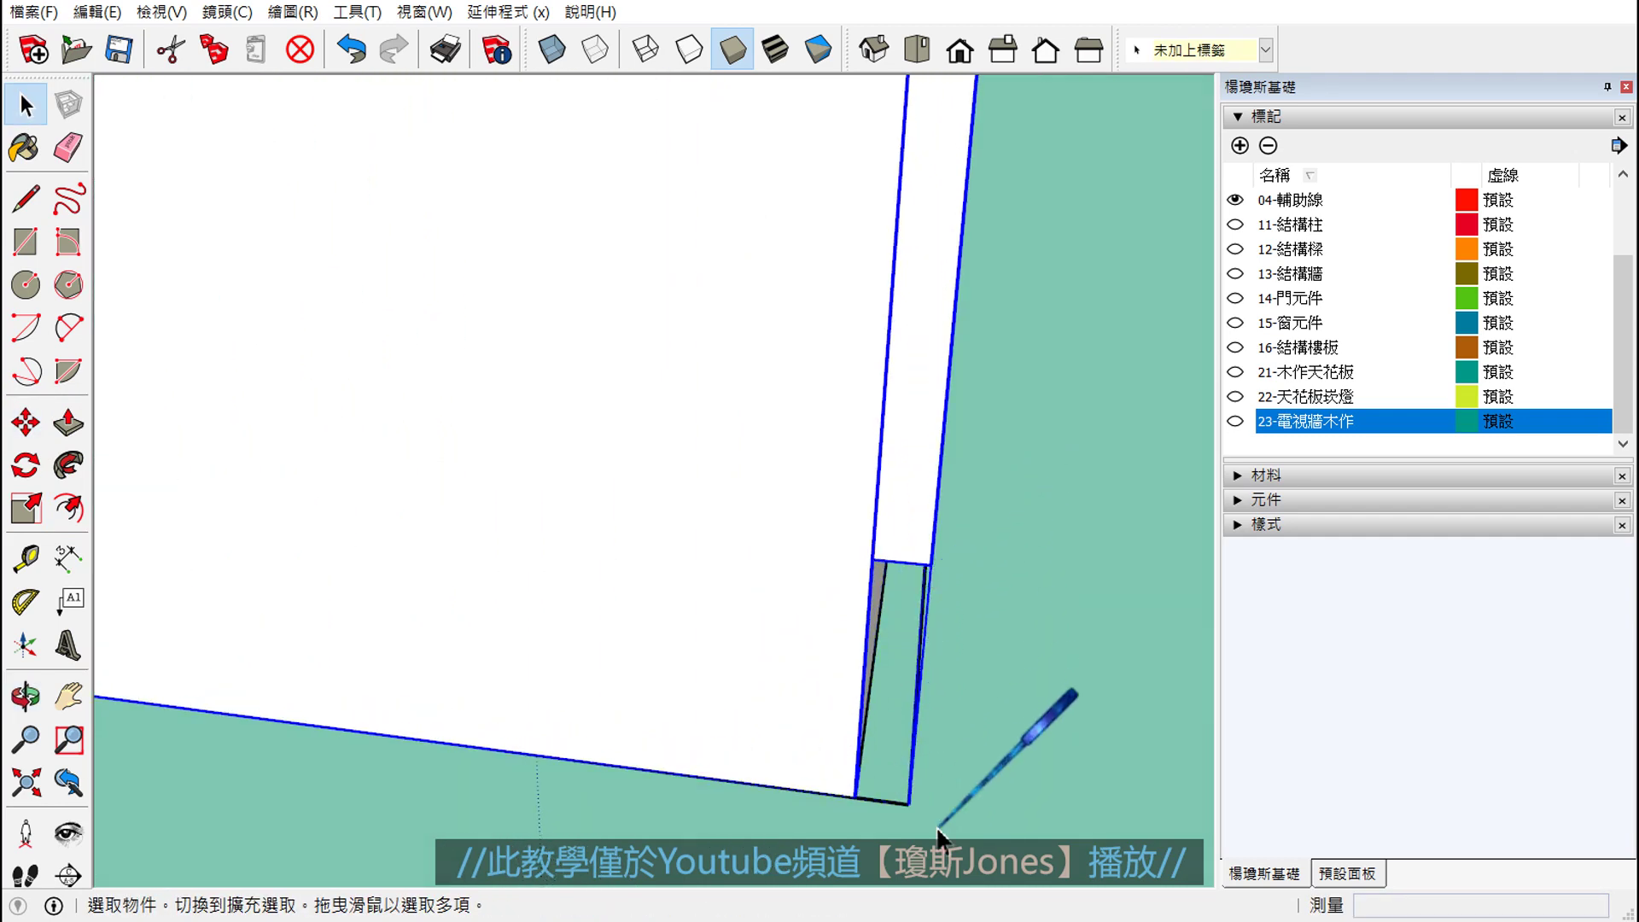
{"action": "middle_click_drag", "start_coordinate": [937, 833], "coordinate": [780, 378]}
{"action": "scroll", "coordinate": [870, 627], "scroll_direction": "up", "scroll_amount": 2}
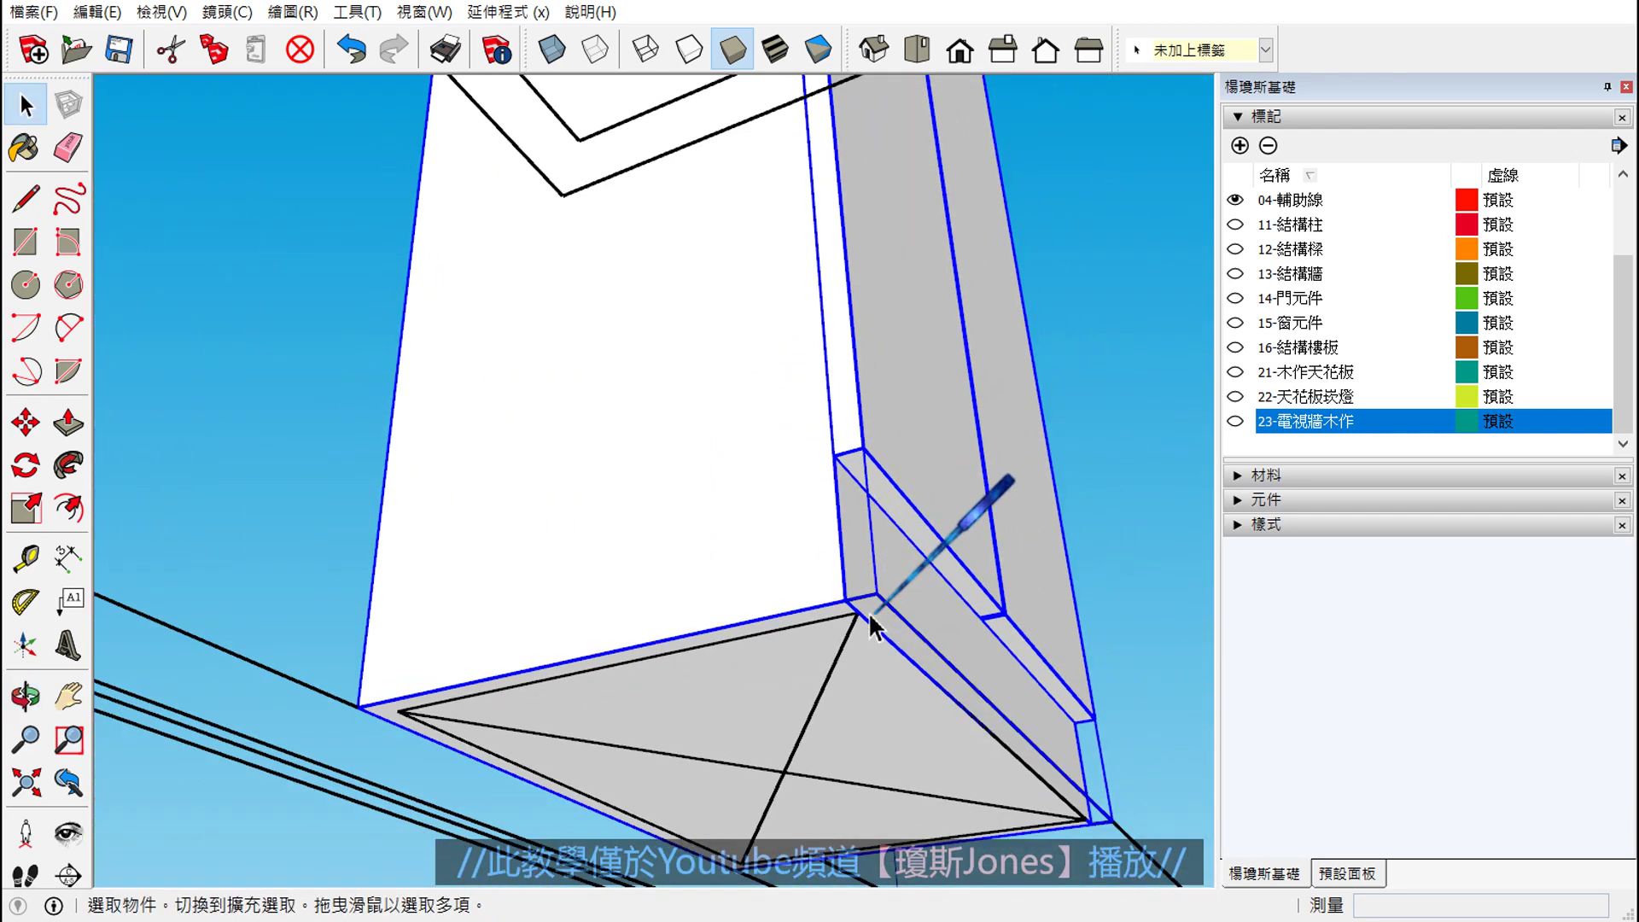
{"action": "mouse_move", "coordinate": [1050, 900]}
{"action": "middle_mouse_down"}
{"action": "mouse_move", "coordinate": [990, 717]}
{"action": "mouse_move", "coordinate": [544, 492]}
{"action": "middle_mouse_up"}
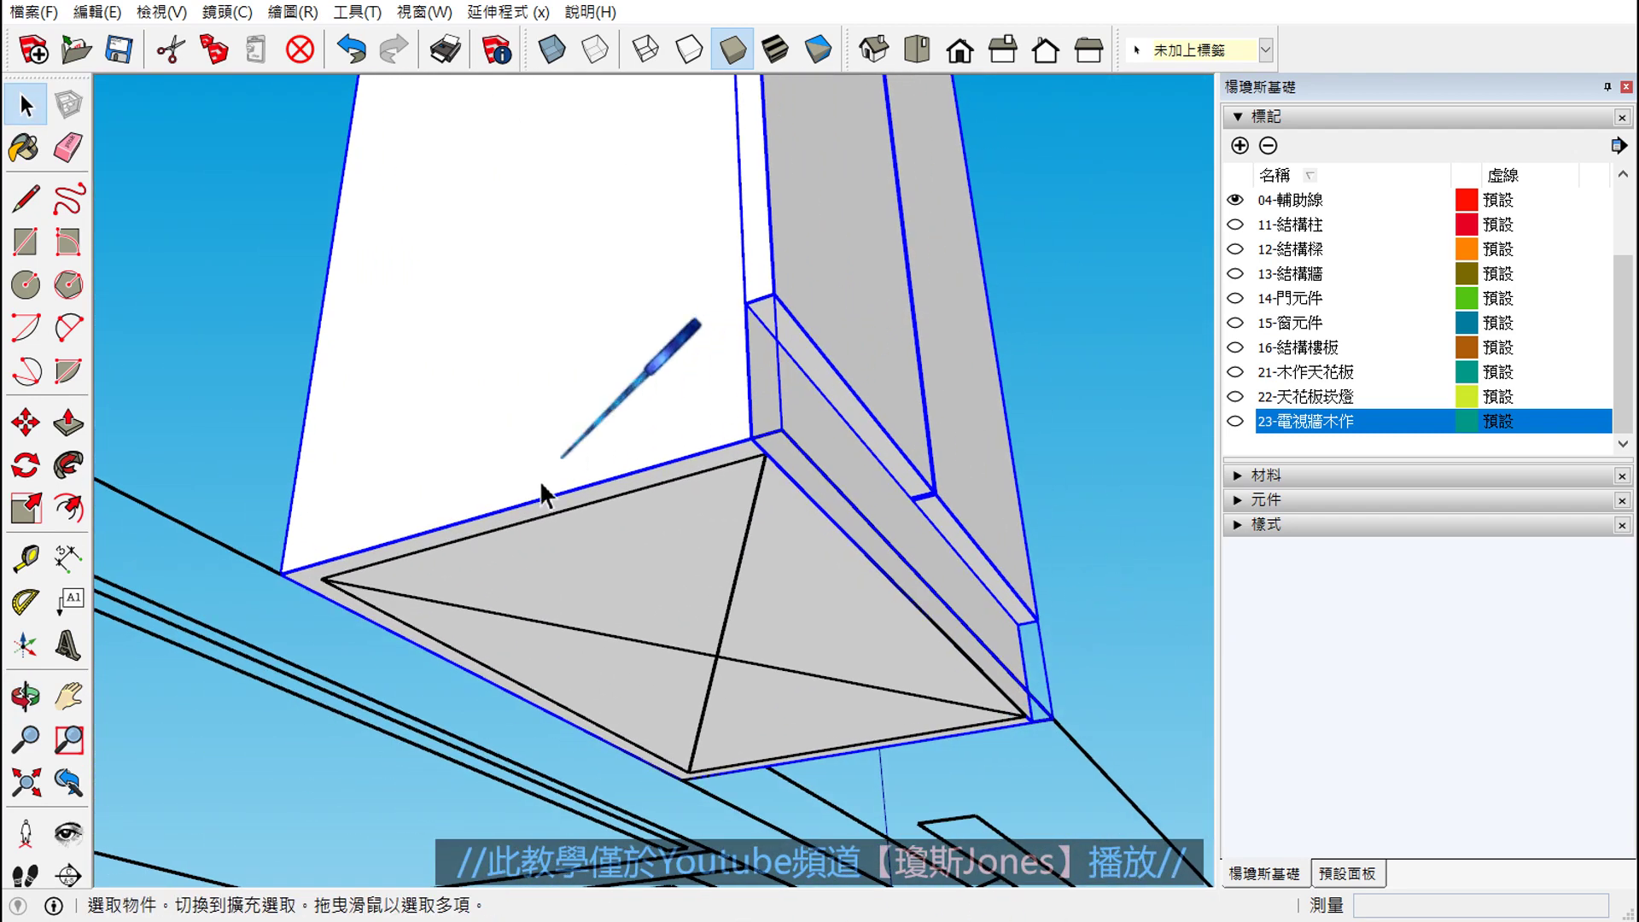
{"action": "scroll", "coordinate": [774, 402], "scroll_direction": "down", "scroll_amount": 2}
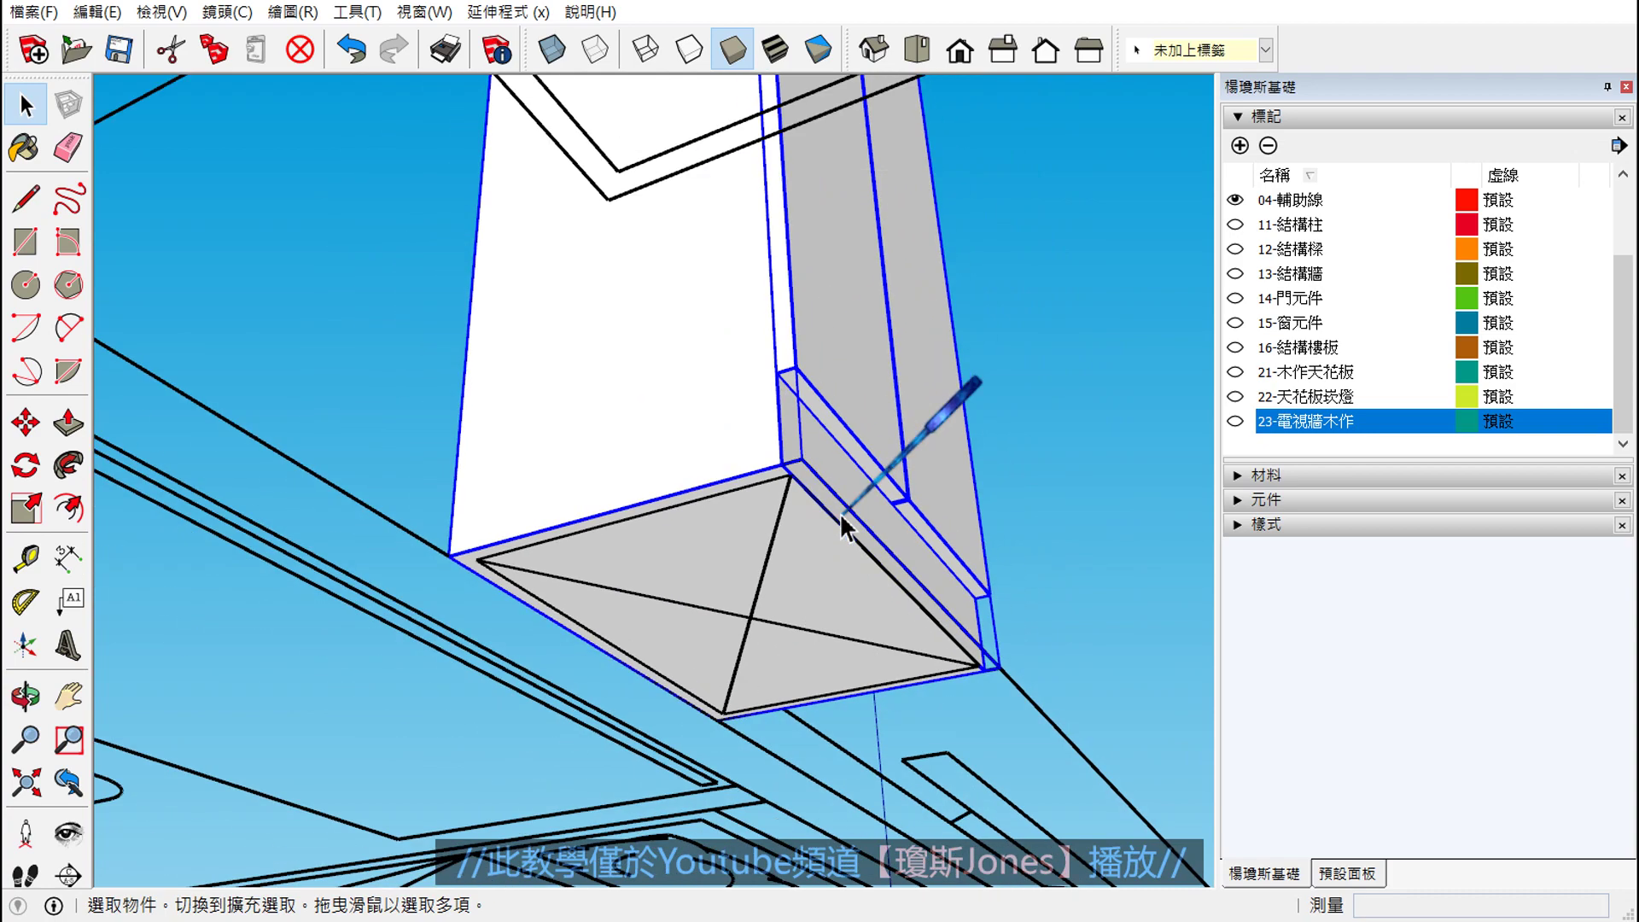
{"action": "mouse_move", "coordinate": [849, 512]}
{"action": "middle_mouse_down"}
{"action": "mouse_move", "coordinate": [823, 355]}
{"action": "mouse_move", "coordinate": [823, 706]}
{"action": "mouse_move", "coordinate": [967, 680]}
{"action": "middle_mouse_up"}
{"action": "left_click", "coordinate": [967, 681]}
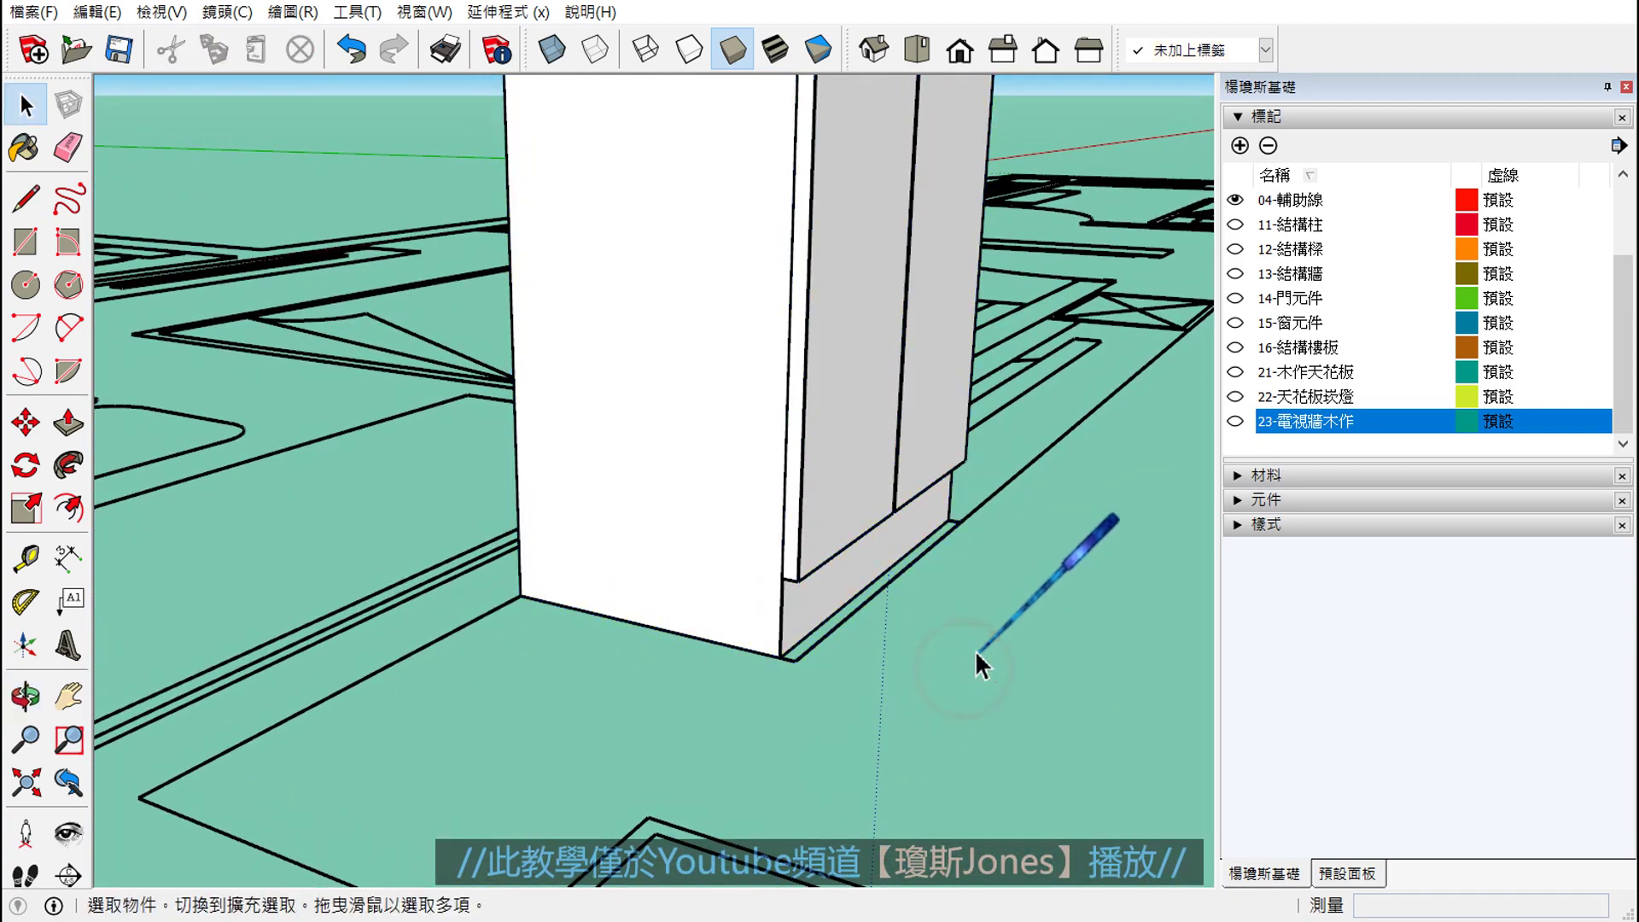
{"action": "scroll", "coordinate": [920, 602], "scroll_direction": "down", "scroll_amount": 3}
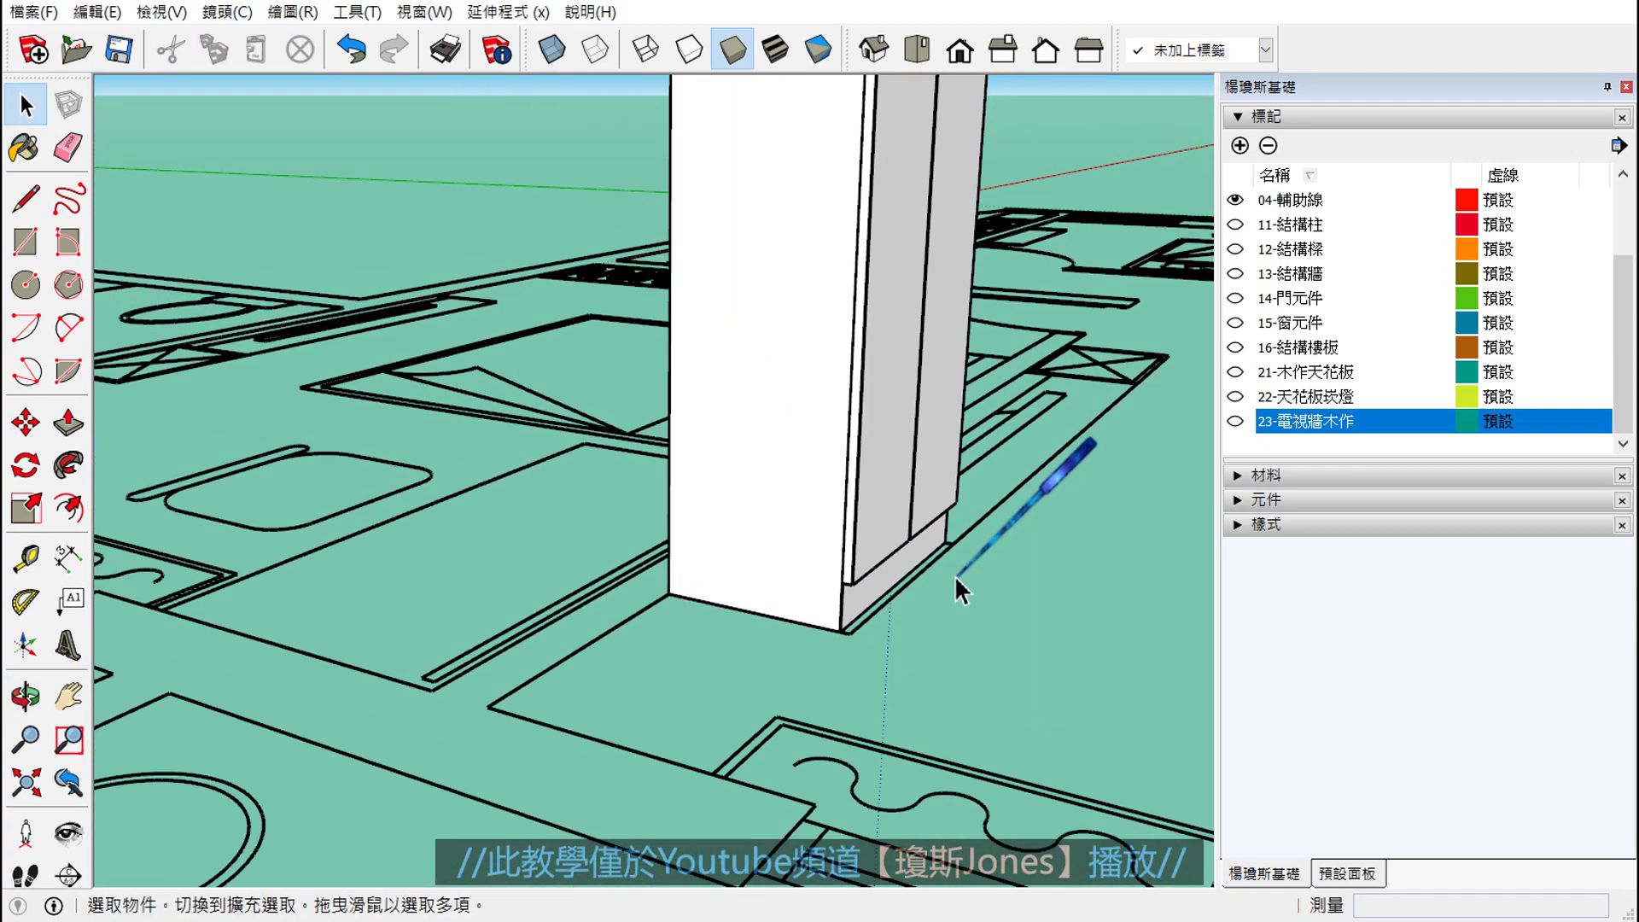
{"action": "scroll", "coordinate": [954, 576], "scroll_direction": "down", "scroll_amount": 3}
{"action": "middle_click_drag", "start_coordinate": [954, 575], "coordinate": [854, 648]}
- Assign the tall cabinet to tag 23-電視牆木作 and make that tag visible
{"action": "left_click", "coordinate": [740, 391]}
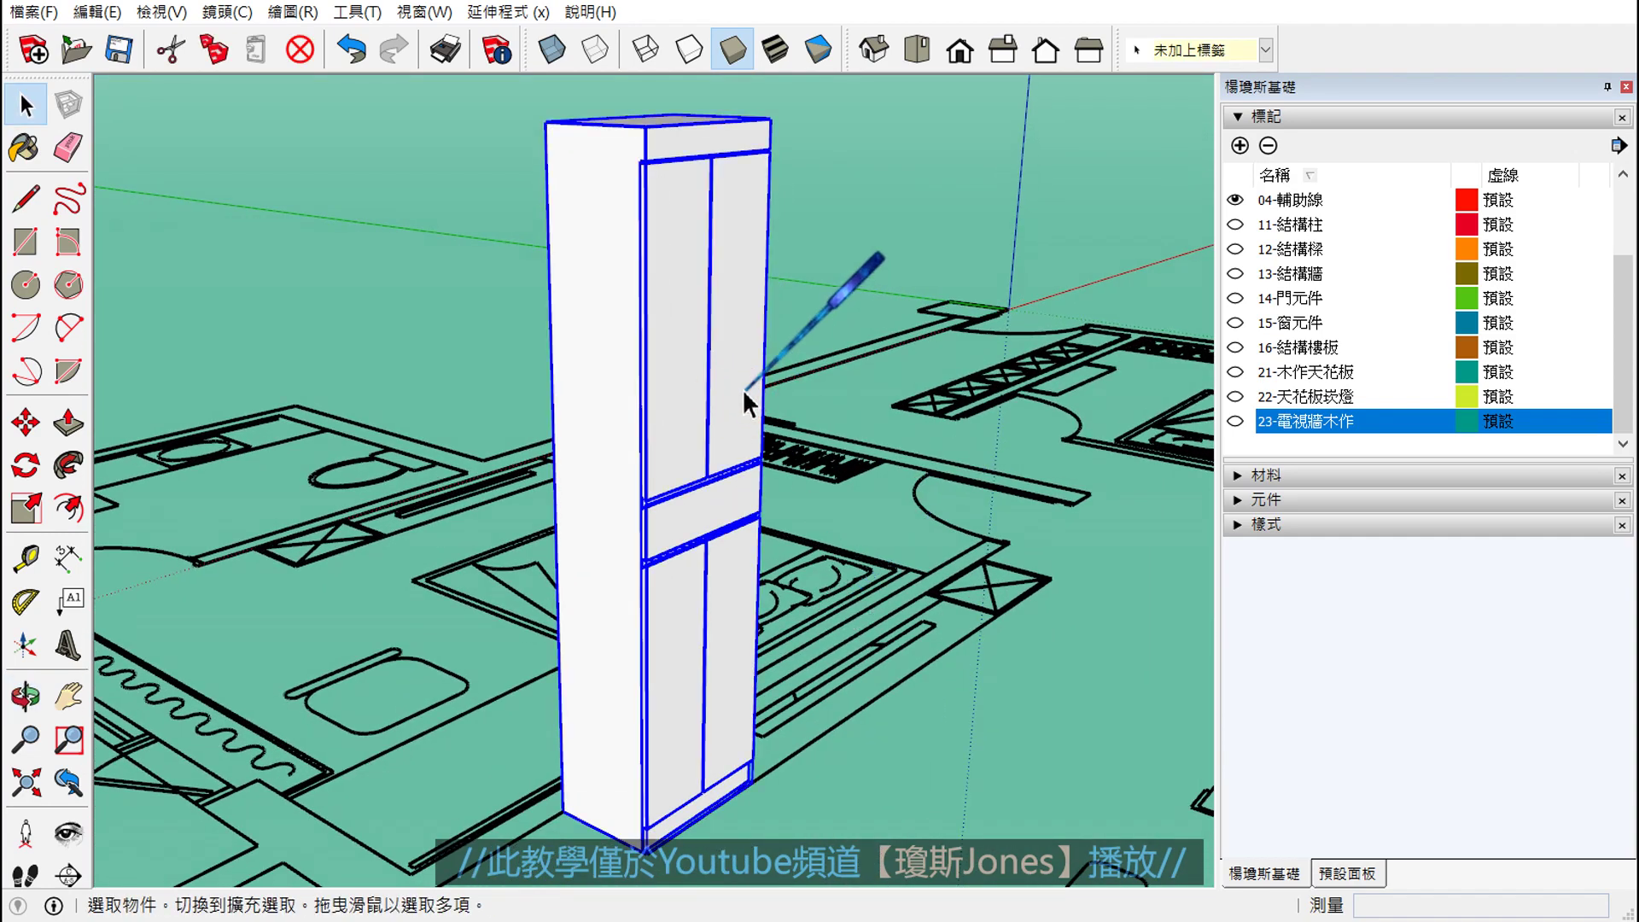
{"action": "left_click", "coordinate": [1265, 50]}
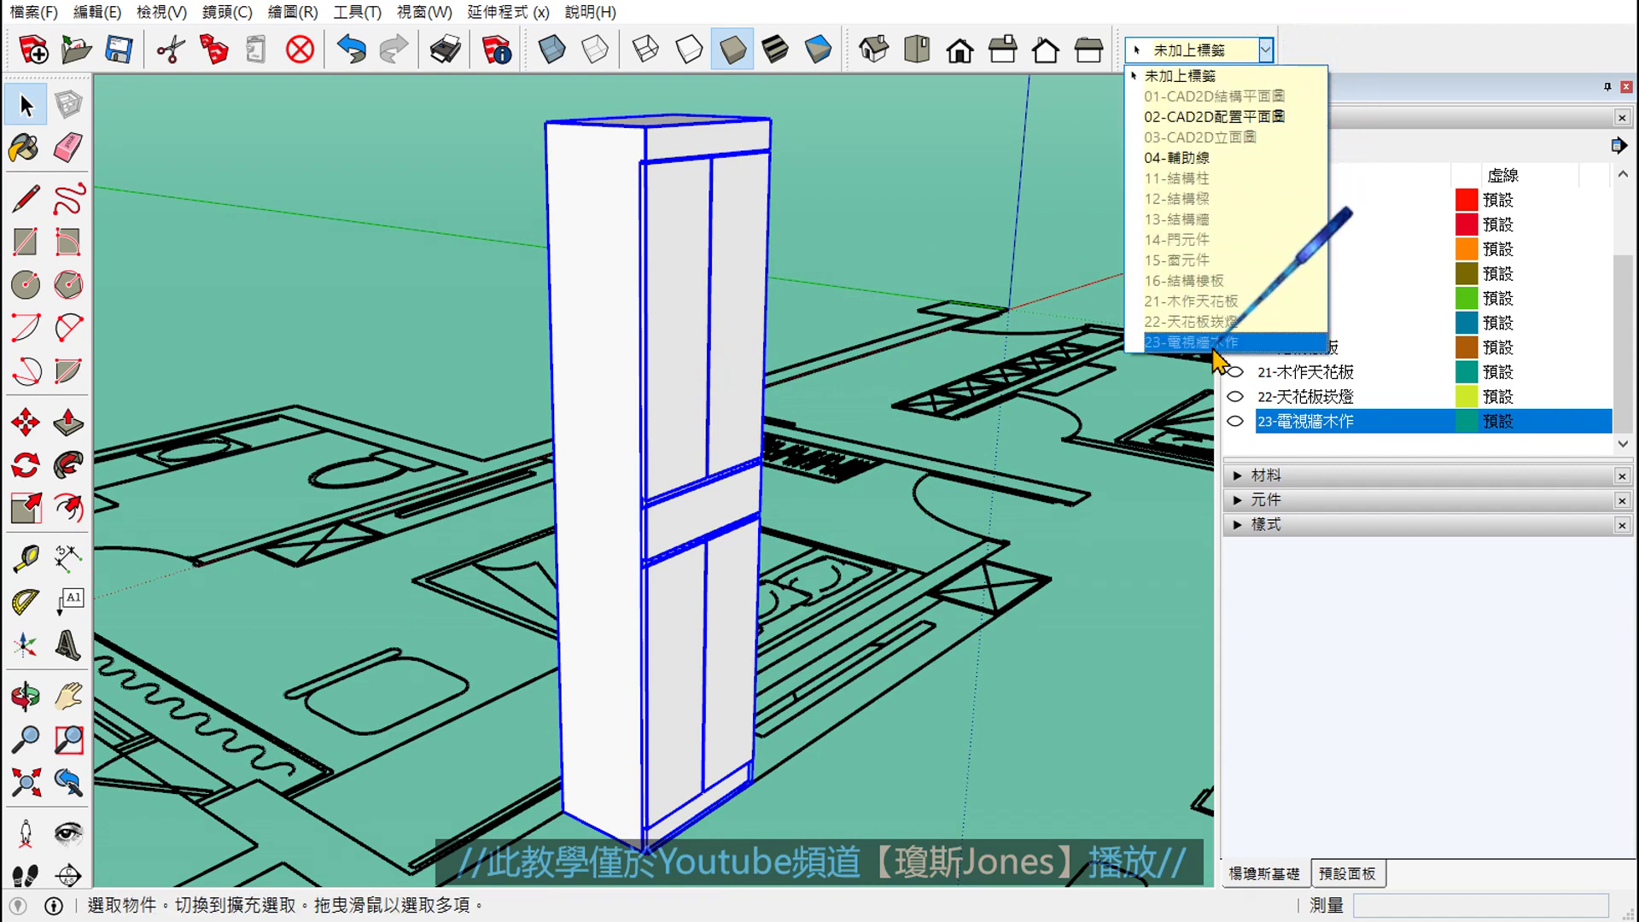
{"action": "left_click", "coordinate": [1190, 341]}
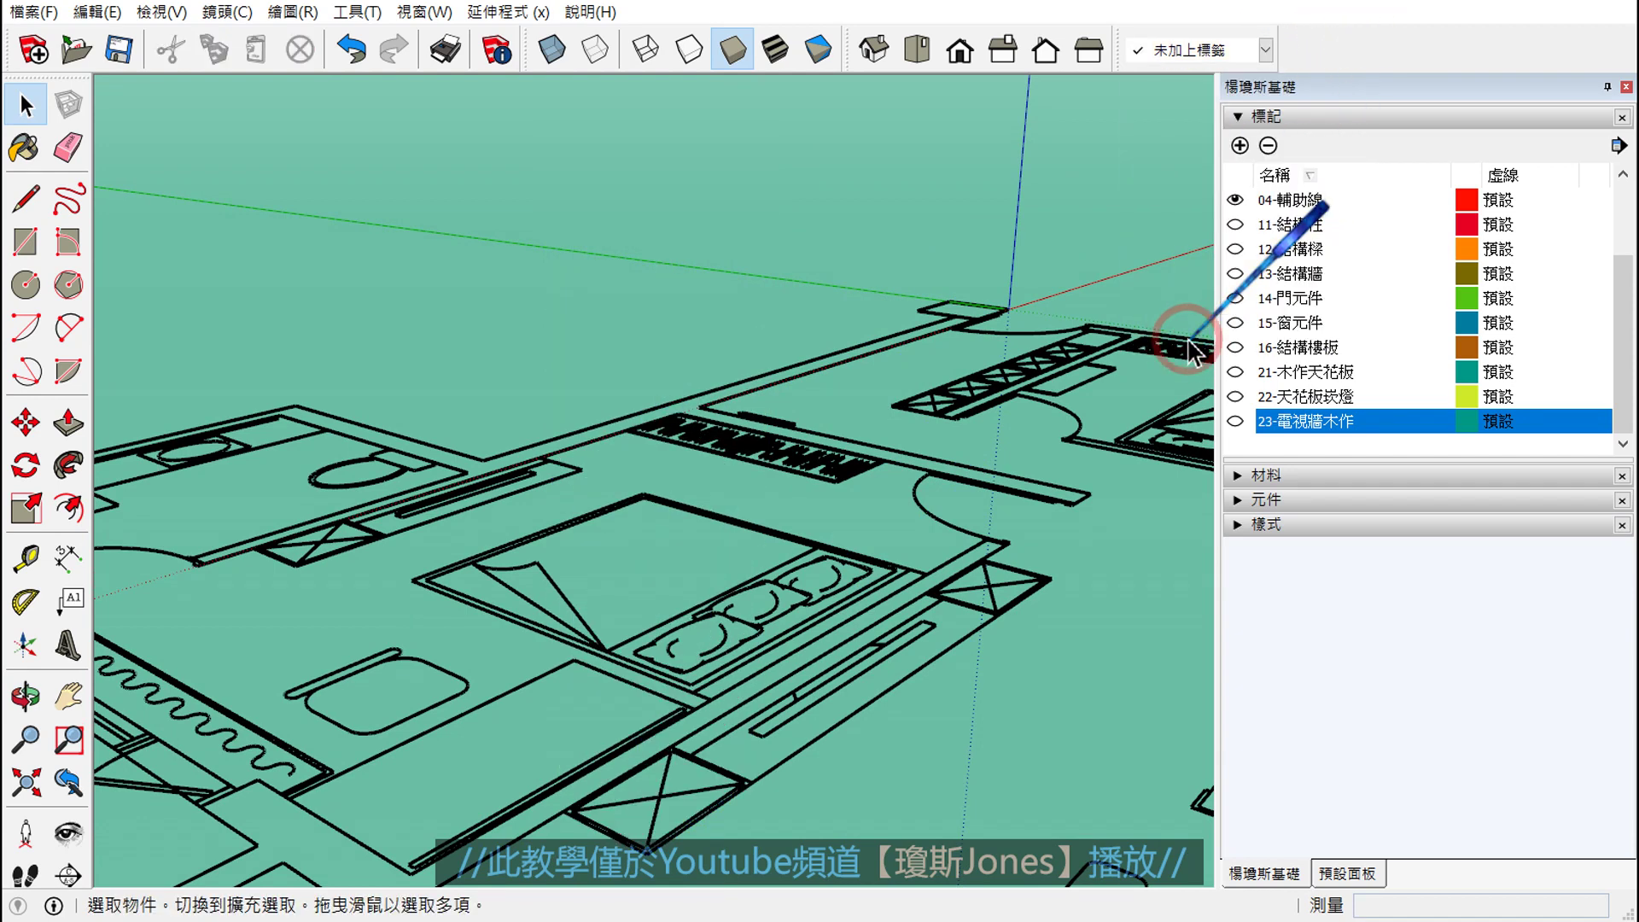
{"action": "left_click", "coordinate": [1234, 421]}
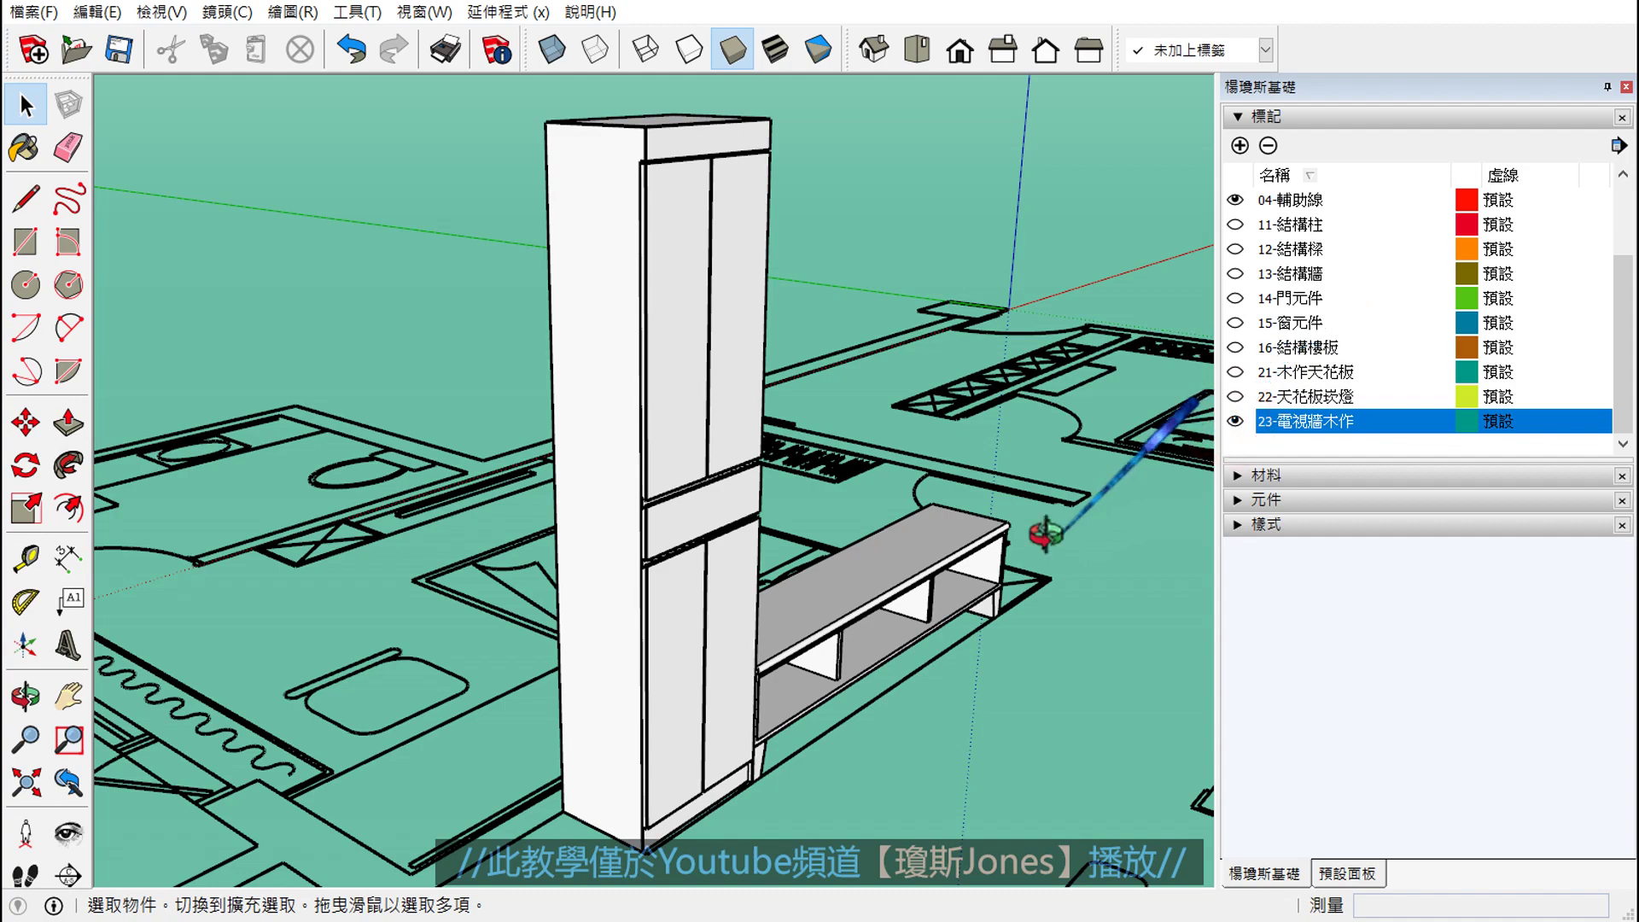
- Check the TV stand and tall cabinet selections and the cabinet's context options
{"action": "middle_click_drag", "start_coordinate": [1046, 533], "coordinate": [889, 549]}
{"action": "scroll", "coordinate": [799, 641], "scroll_direction": "up", "scroll_amount": 3}
{"action": "left_click", "coordinate": [798, 645]}
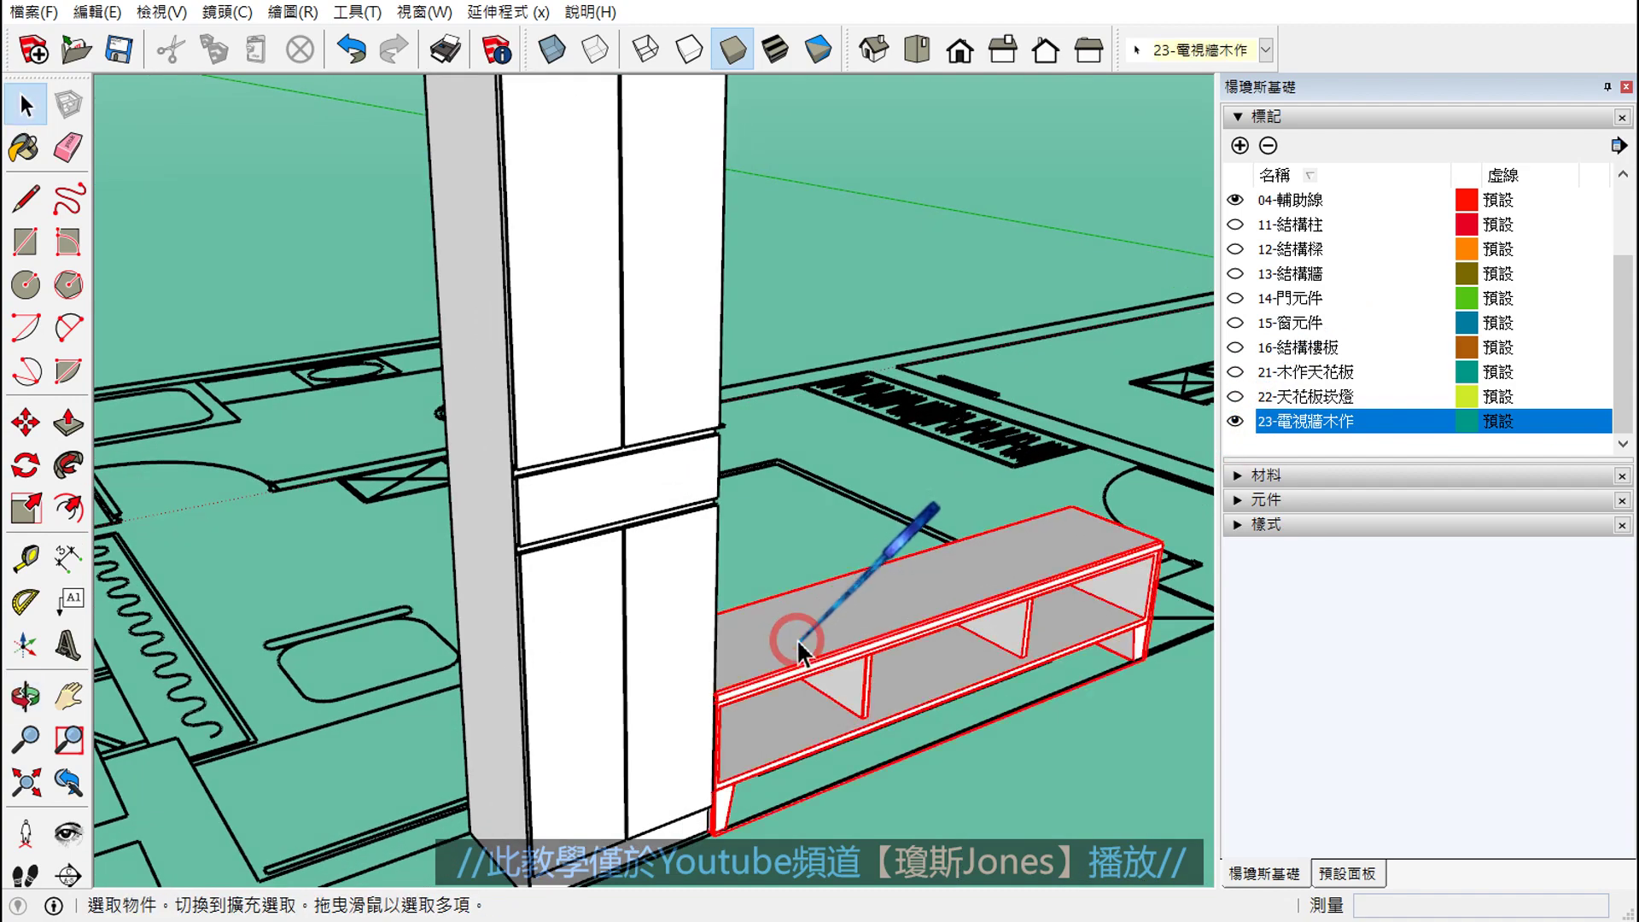
{"action": "left_click", "coordinate": [671, 638]}
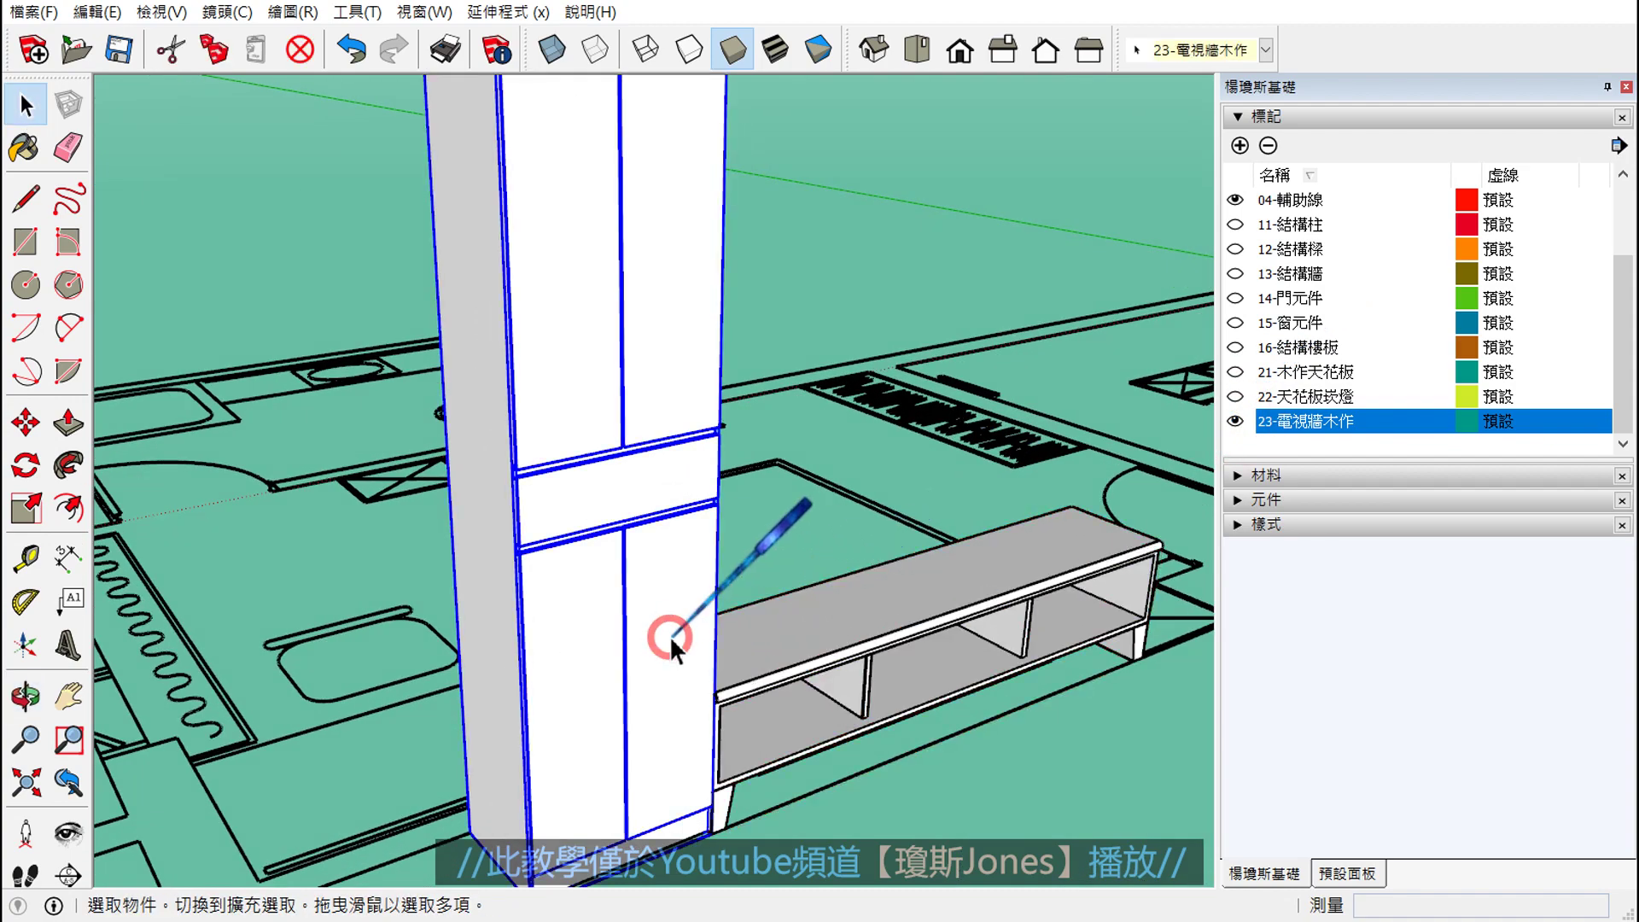
{"action": "right_click", "coordinate": [671, 587]}
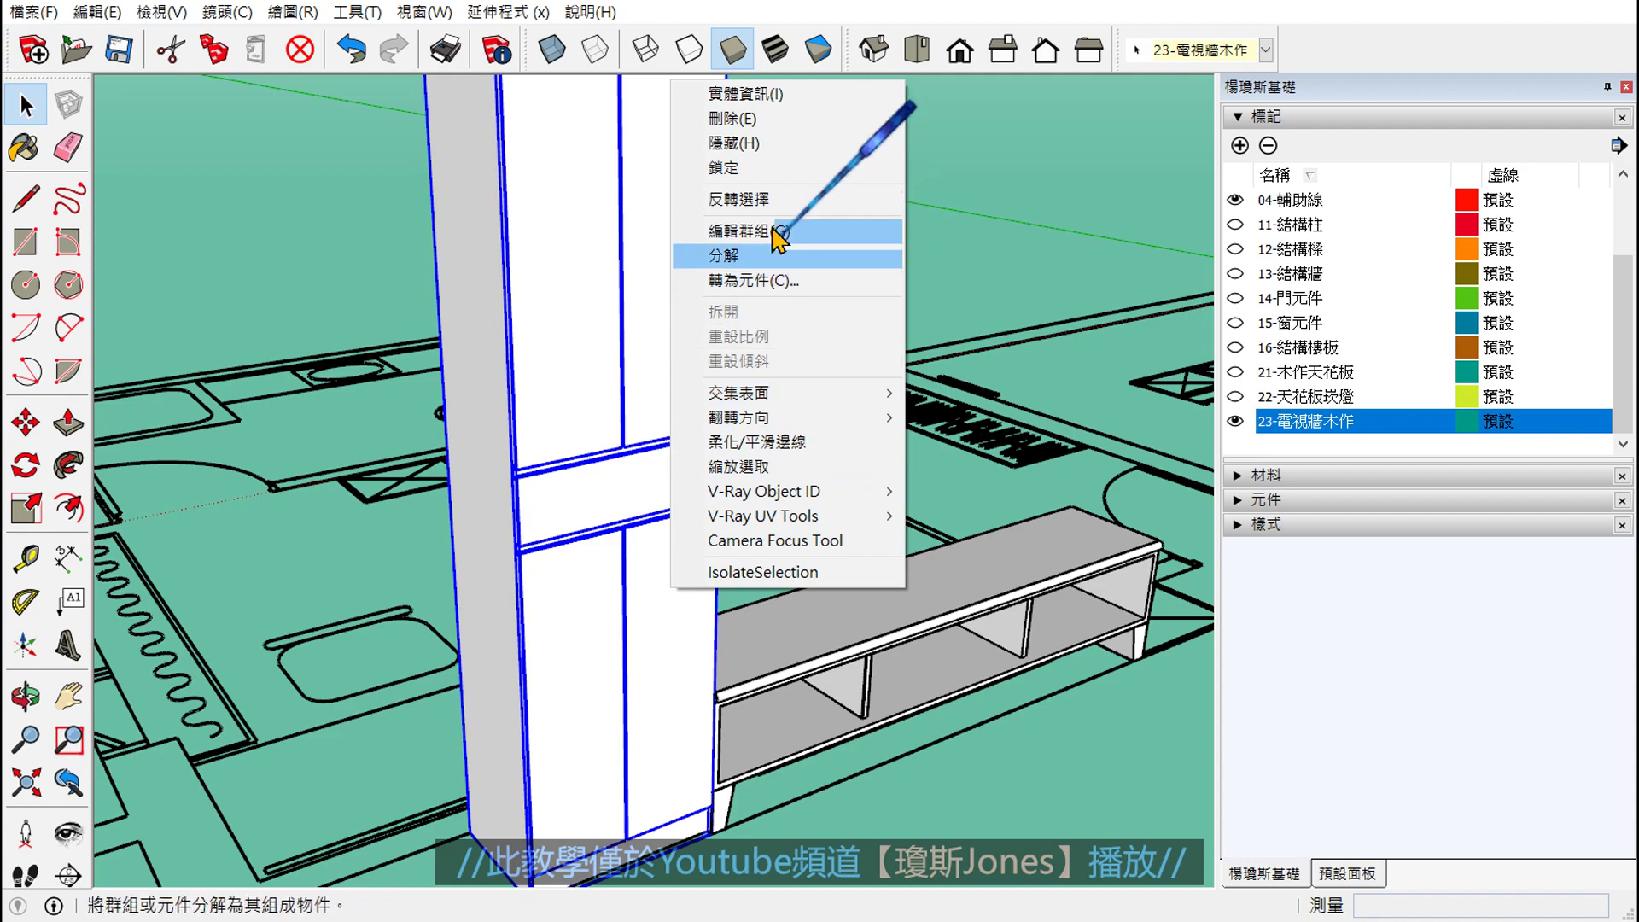
{"action": "left_click", "coordinate": [988, 264]}
{"action": "scroll", "coordinate": [897, 464], "scroll_direction": "down", "scroll_amount": 3}
{"action": "scroll", "coordinate": [880, 448], "scroll_direction": "down", "scroll_amount": 2}
{"action": "scroll", "coordinate": [792, 473], "scroll_direction": "up", "scroll_amount": 2}
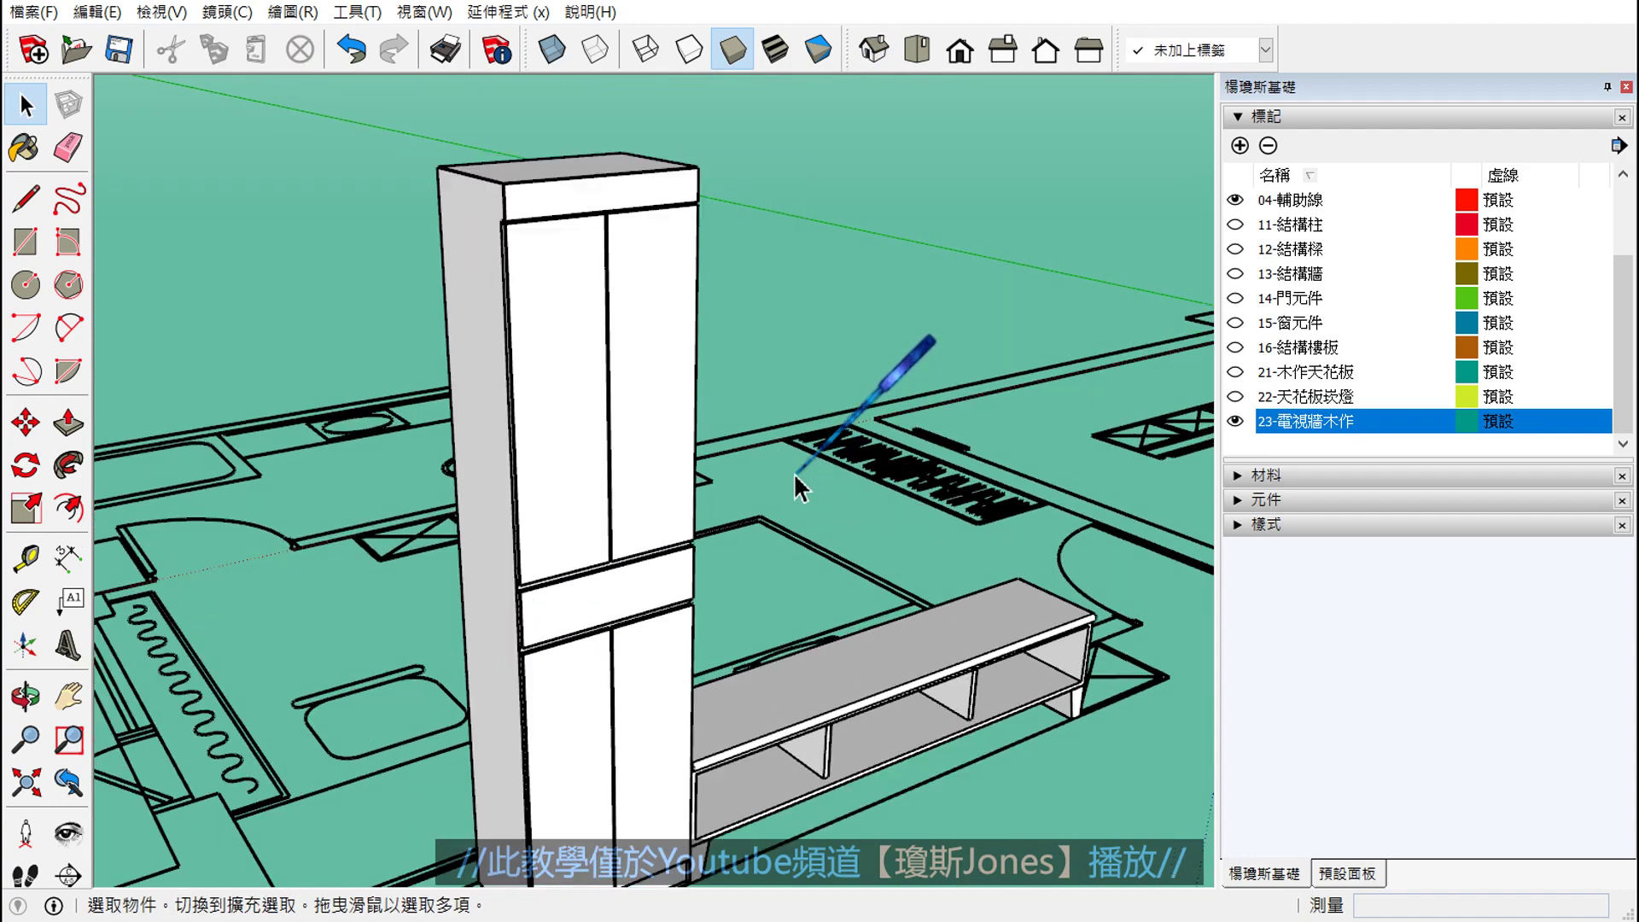
- Box-select the whole tall cabinet and orbit in close around its doors and edge
{"action": "mouse_move", "coordinate": [787, 469]}
{"action": "middle_mouse_down"}
{"action": "mouse_move", "coordinate": [834, 450]}
{"action": "mouse_move", "coordinate": [821, 465]}
{"action": "middle_mouse_up"}
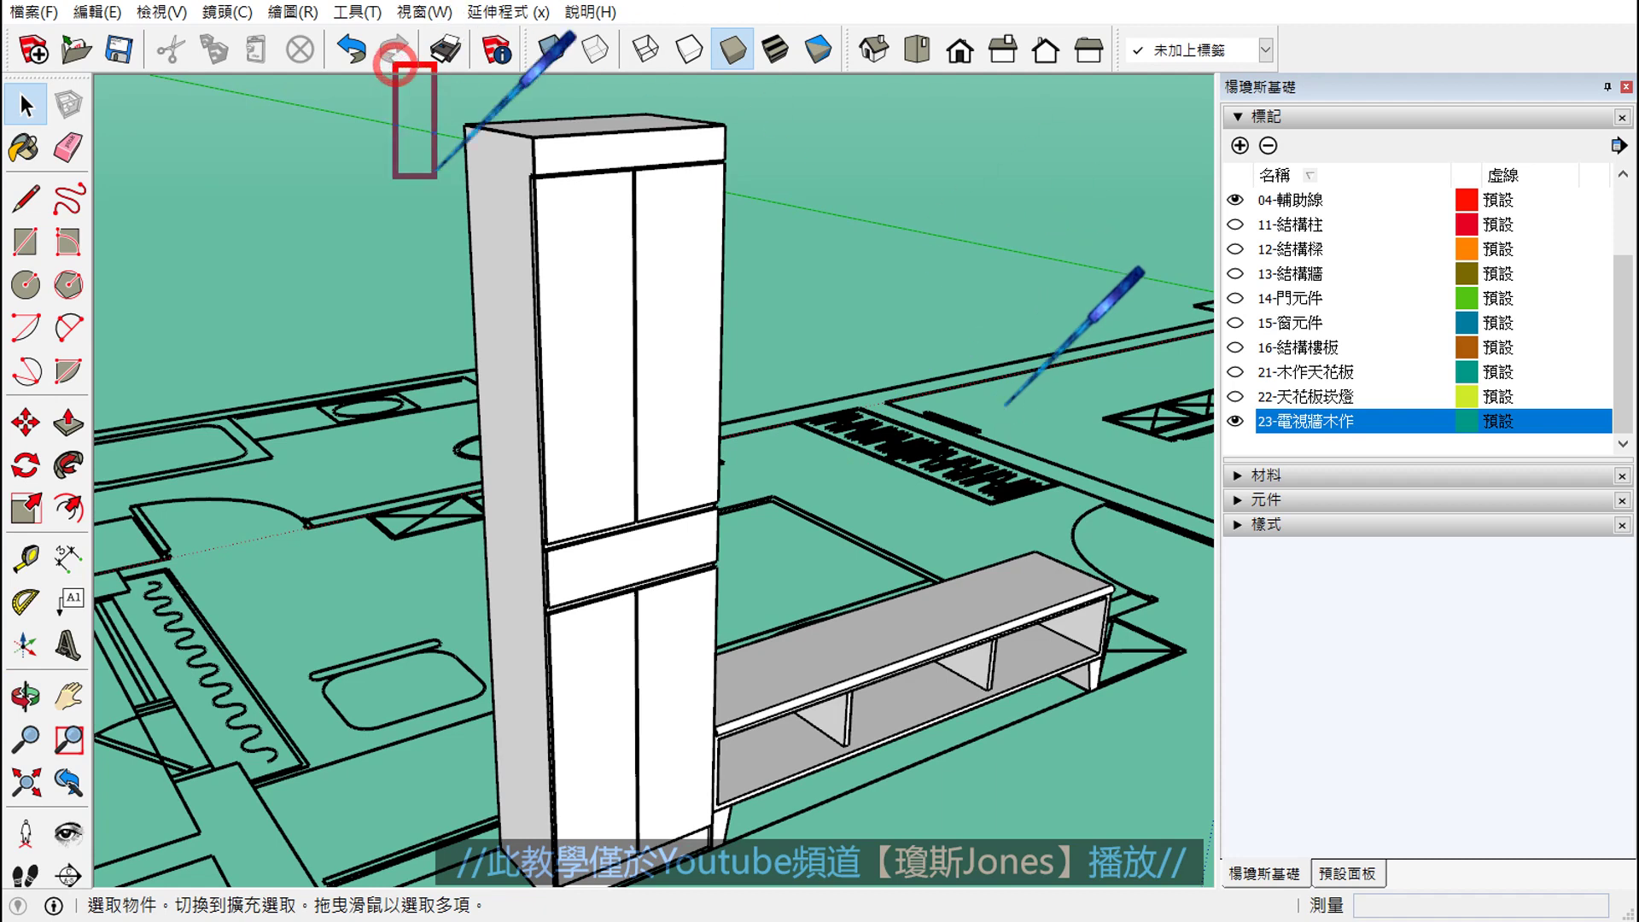
{"action": "mouse_move", "coordinate": [435, 175]}
{"action": "left_mouse_down"}
{"action": "mouse_move", "coordinate": [677, 549]}
{"action": "mouse_move", "coordinate": [783, 903]}
{"action": "left_mouse_up"}
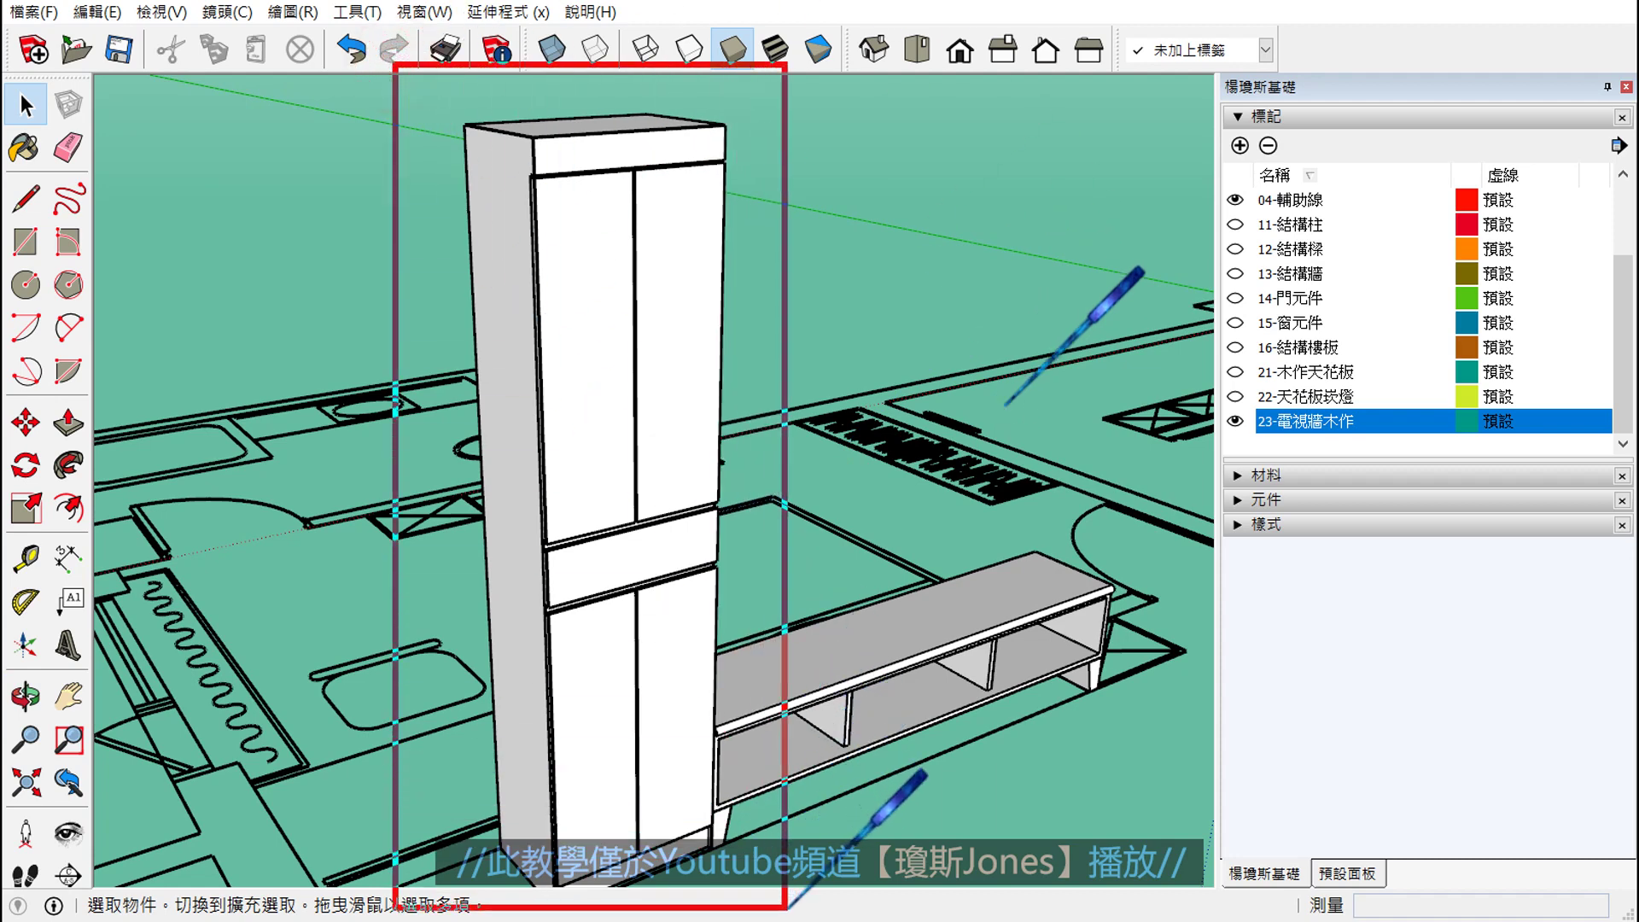
{"action": "scroll", "coordinate": [556, 573], "scroll_direction": "up", "scroll_amount": 4}
{"action": "scroll", "coordinate": [529, 538], "scroll_direction": "up", "scroll_amount": 2}
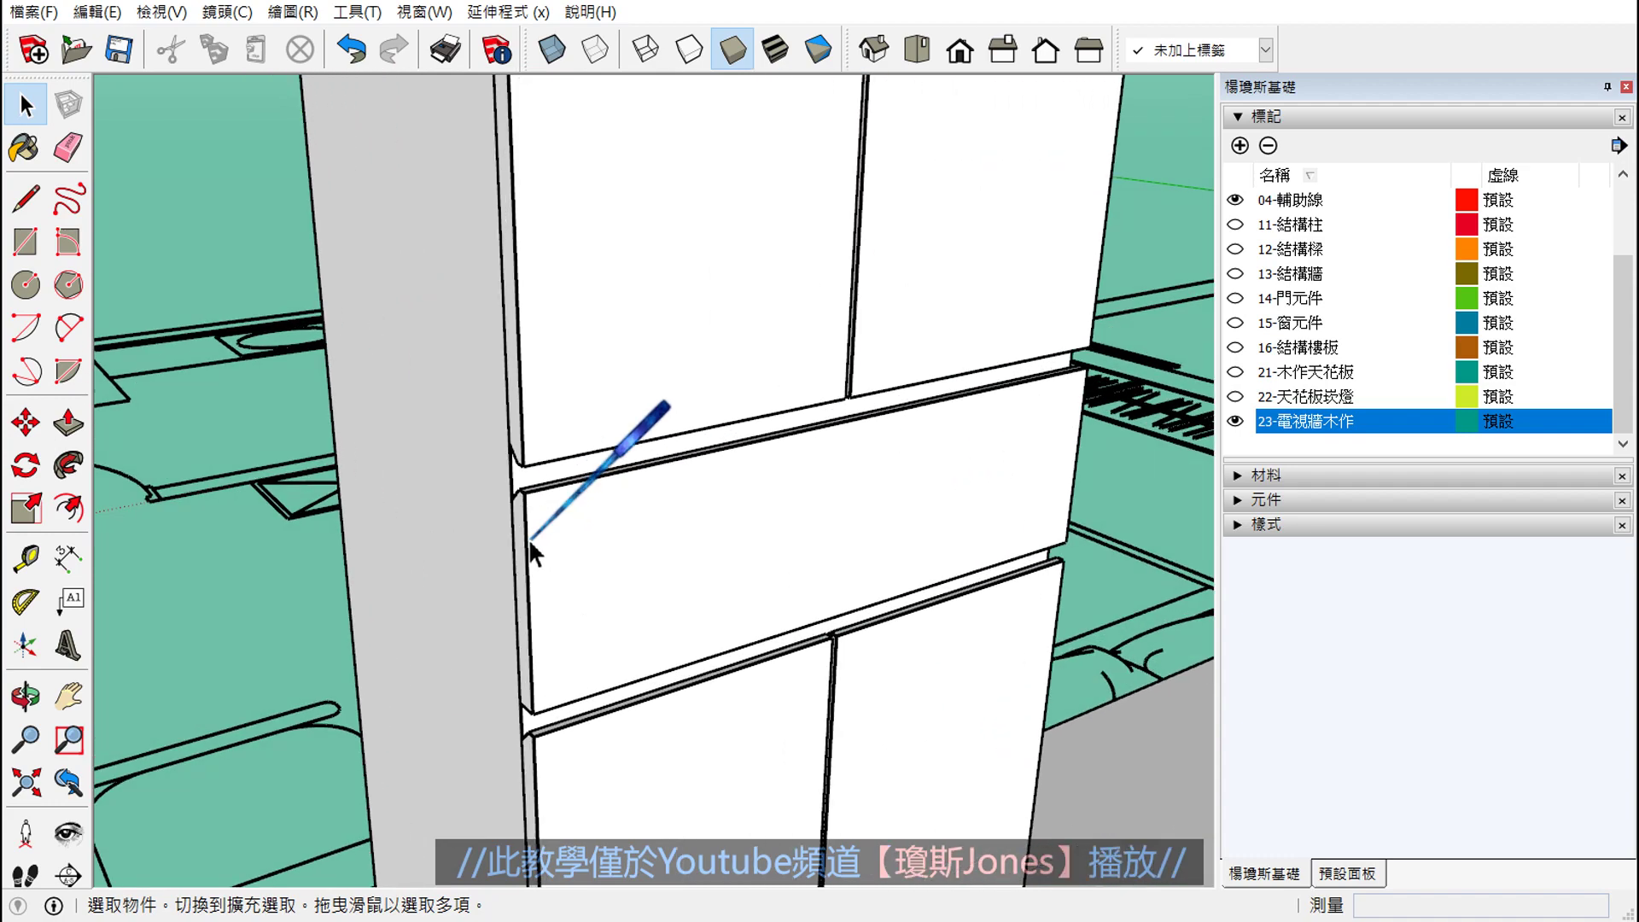
{"action": "middle_click_drag", "start_coordinate": [529, 538], "coordinate": [633, 522]}
{"action": "mouse_move", "coordinate": [633, 523]}
{"action": "left_mouse_down"}
{"action": "mouse_move", "coordinate": [820, 427]}
{"action": "mouse_move", "coordinate": [512, 495]}
{"action": "mouse_move", "coordinate": [651, 464]}
{"action": "mouse_move", "coordinate": [748, 381]}
{"action": "left_mouse_up"}
{"action": "key", "text": "space"}
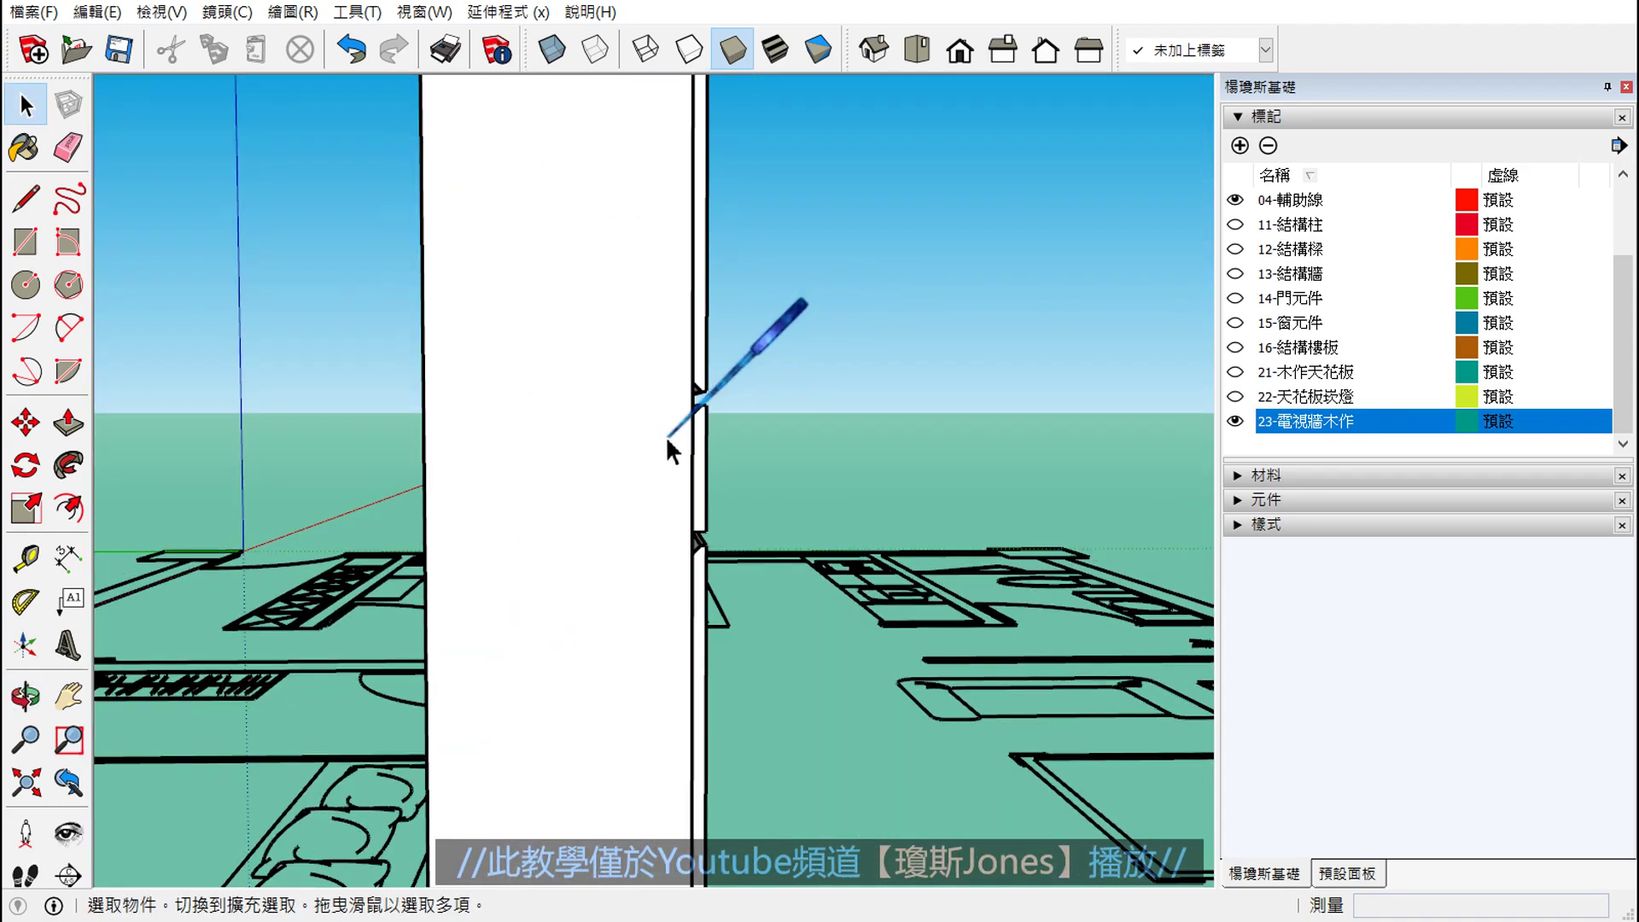
- Return to an overview with the tall cabinet selected beside the low TV stand
{"action": "mouse_move", "coordinate": [669, 443]}
{"action": "middle_mouse_down"}
{"action": "mouse_move", "coordinate": [714, 427]}
{"action": "mouse_move", "coordinate": [644, 454]}
{"action": "mouse_move", "coordinate": [538, 549]}
{"action": "mouse_move", "coordinate": [525, 598]}
{"action": "mouse_move", "coordinate": [568, 474]}
{"action": "mouse_move", "coordinate": [595, 465]}
{"action": "middle_mouse_up"}
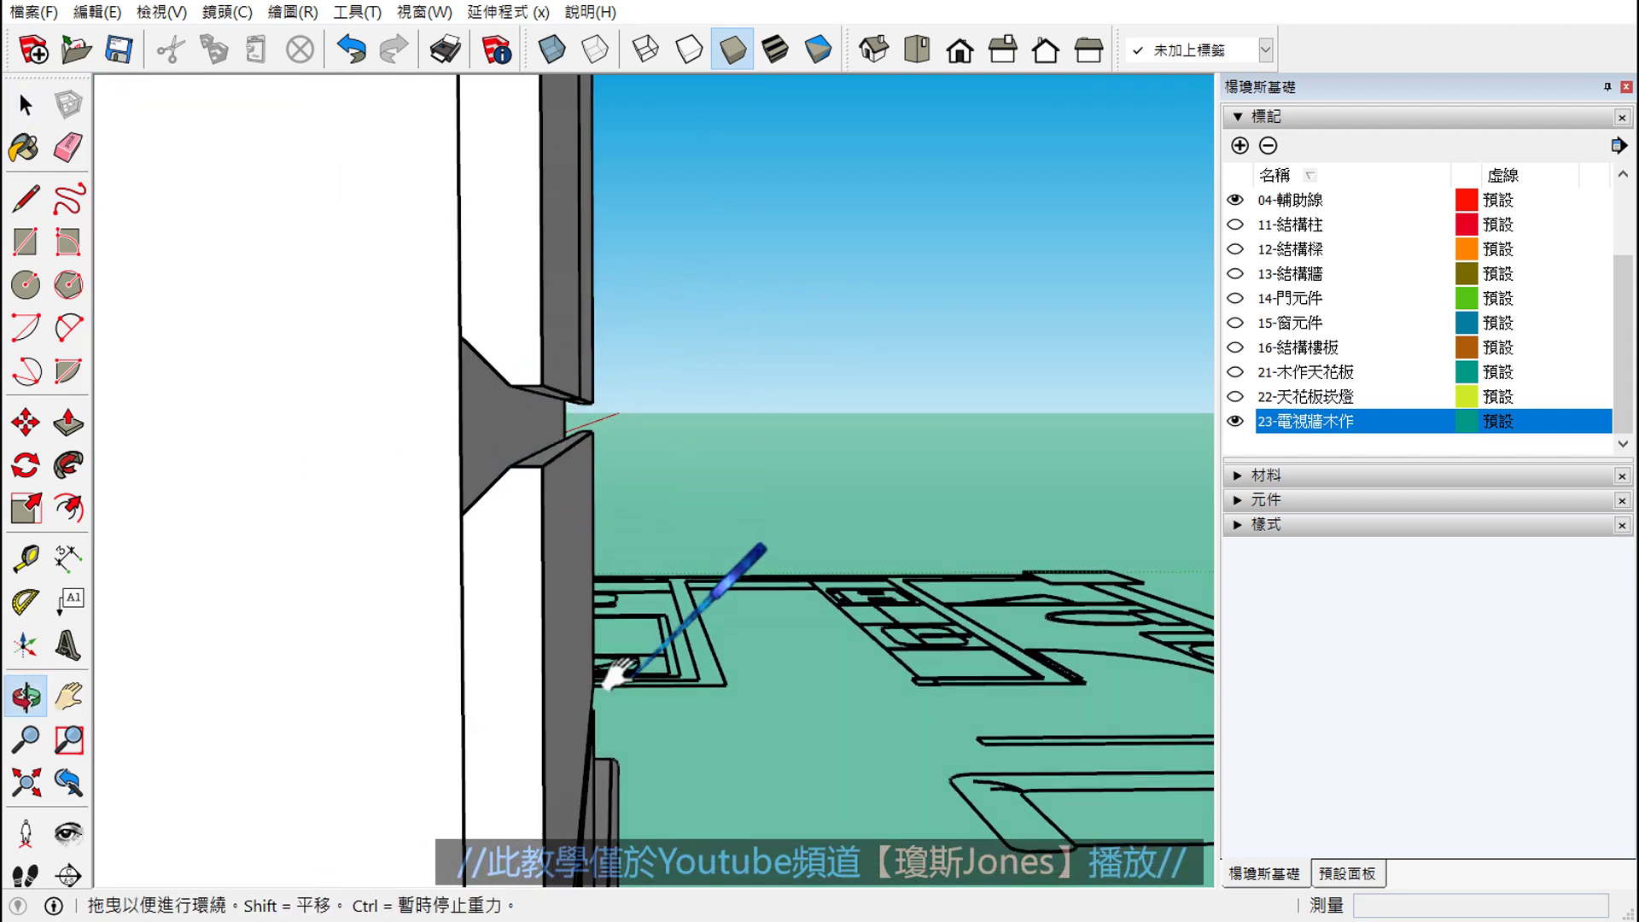
{"action": "mouse_move", "coordinate": [659, 670]}
{"action": "middle_mouse_down", "text": "shift"}
{"action": "mouse_move", "coordinate": [606, 457]}
{"action": "mouse_move", "coordinate": [640, 530]}
{"action": "mouse_move", "coordinate": [556, 432]}
{"action": "mouse_move", "coordinate": [549, 458]}
{"action": "mouse_move", "coordinate": [586, 453]}
{"action": "mouse_move", "coordinate": [575, 732]}
{"action": "mouse_move", "coordinate": [574, 394]}
{"action": "mouse_move", "coordinate": [478, 395]}
{"action": "mouse_move", "coordinate": [574, 355]}
{"action": "mouse_move", "coordinate": [556, 376]}
{"action": "mouse_move", "coordinate": [612, 395]}
{"action": "mouse_move", "coordinate": [658, 440]}
{"action": "mouse_move", "coordinate": [584, 483]}
{"action": "mouse_move", "coordinate": [731, 473]}
{"action": "mouse_move", "coordinate": [832, 490]}
{"action": "middle_mouse_up", "text": "shift"}
{"action": "left_click", "coordinate": [729, 478]}
{"action": "mouse_move", "coordinate": [761, 432]}
{"action": "middle_mouse_down"}
{"action": "mouse_move", "coordinate": [714, 494]}
{"action": "mouse_move", "coordinate": [475, 475]}
{"action": "mouse_move", "coordinate": [597, 443]}
{"action": "middle_mouse_up"}
{"action": "scroll", "coordinate": [462, 493], "scroll_direction": "up", "scroll_amount": 2}
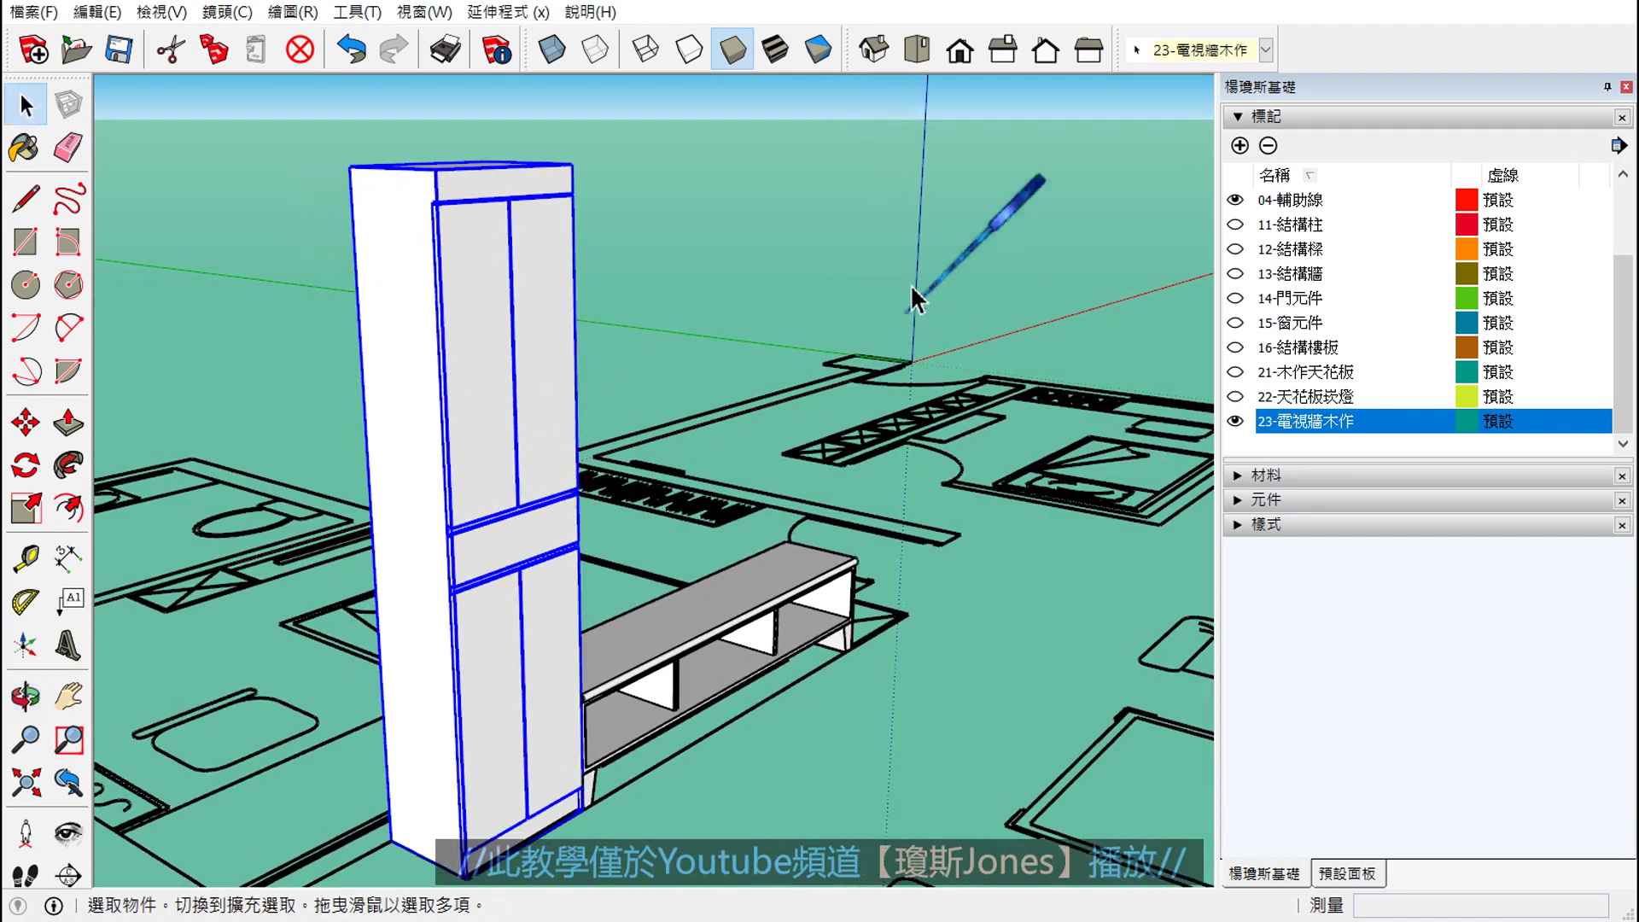